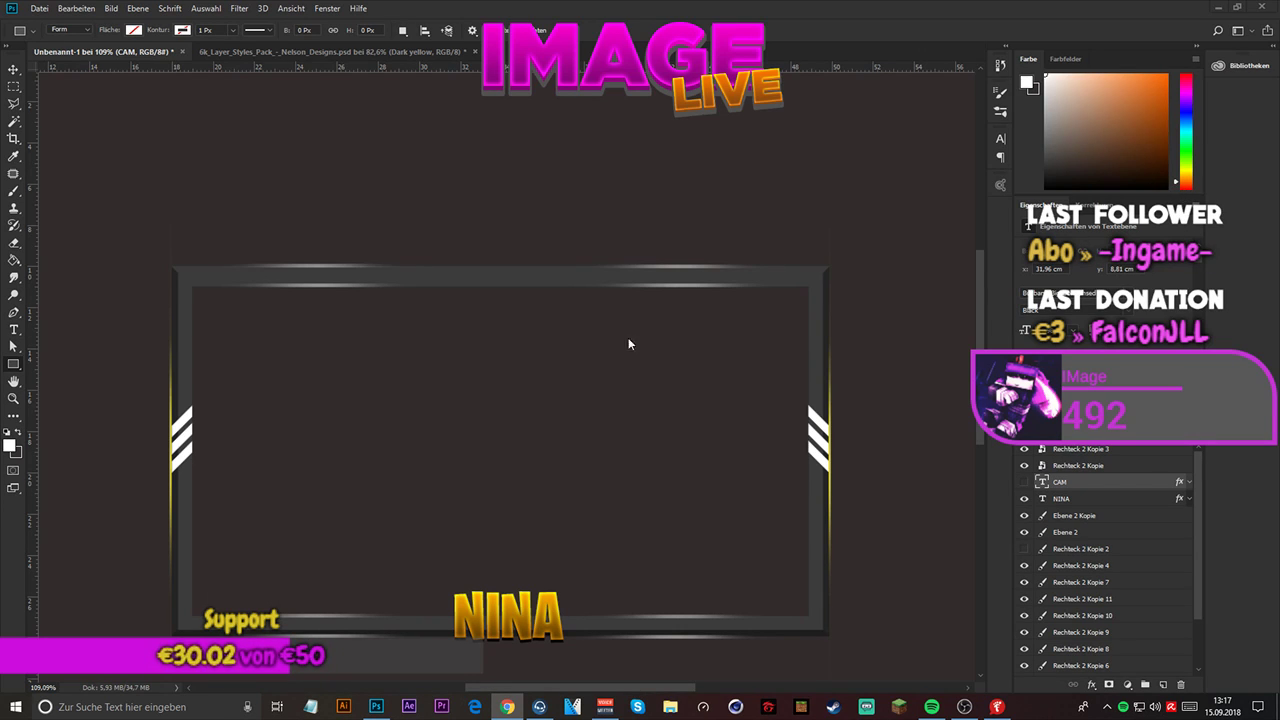
# - Examine the webcam frame's edges, corners and side glow lines up close and as a whole
pyautogui.scroll(-4, 422, 288)
pyautogui.scroll(1, 573, 367)
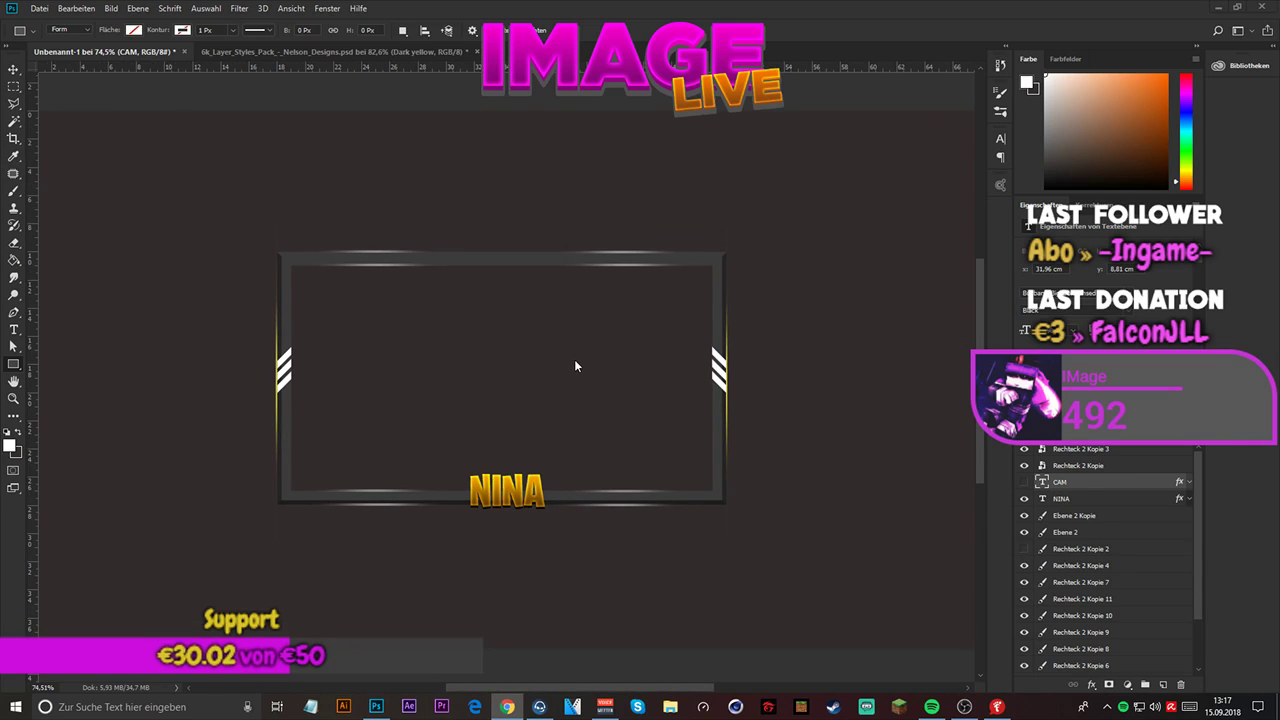
pyautogui.scroll(1, 575, 366)
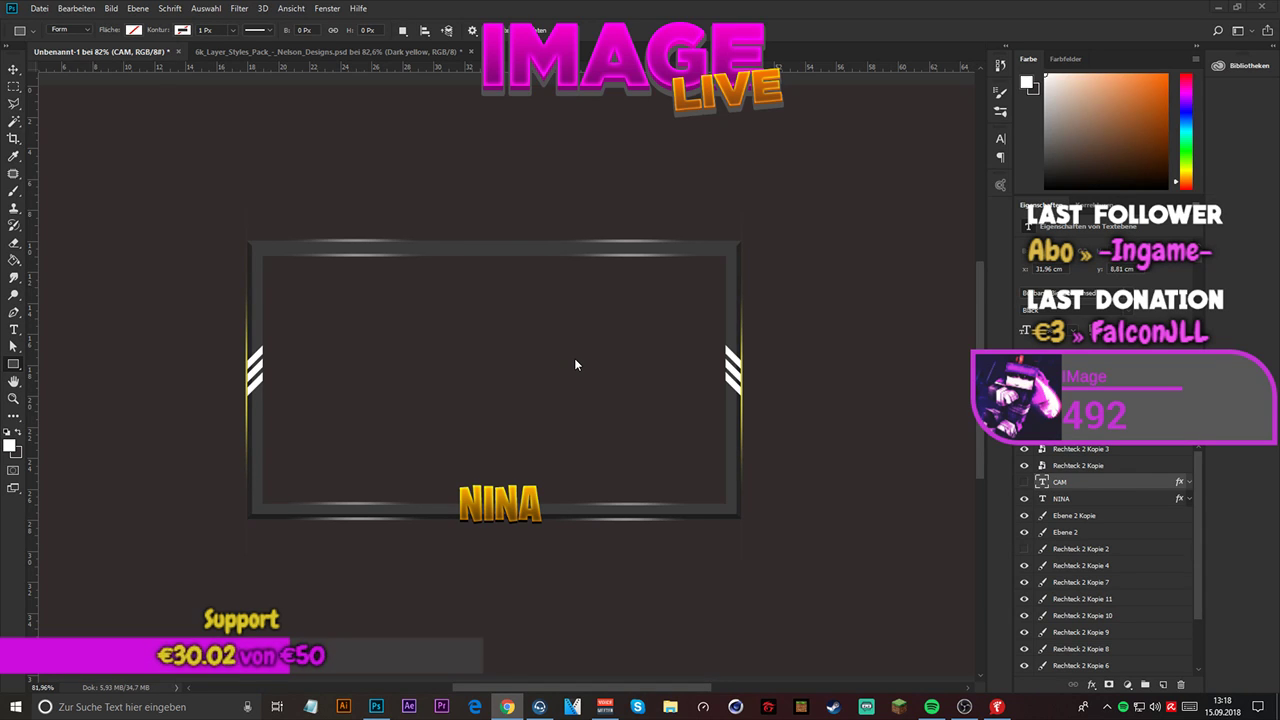
pyautogui.scroll(-1, 574, 358)
pyautogui.scroll(1, 494, 247)
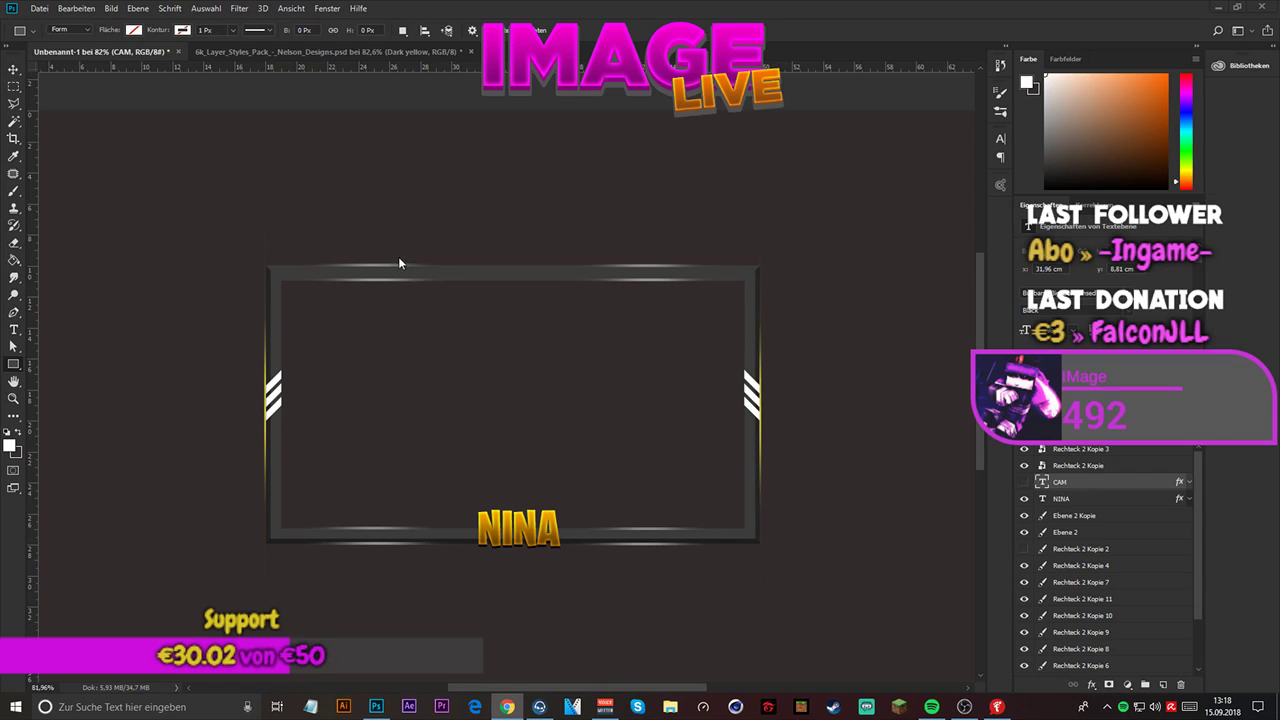
pyautogui.scroll(3, 411, 218)
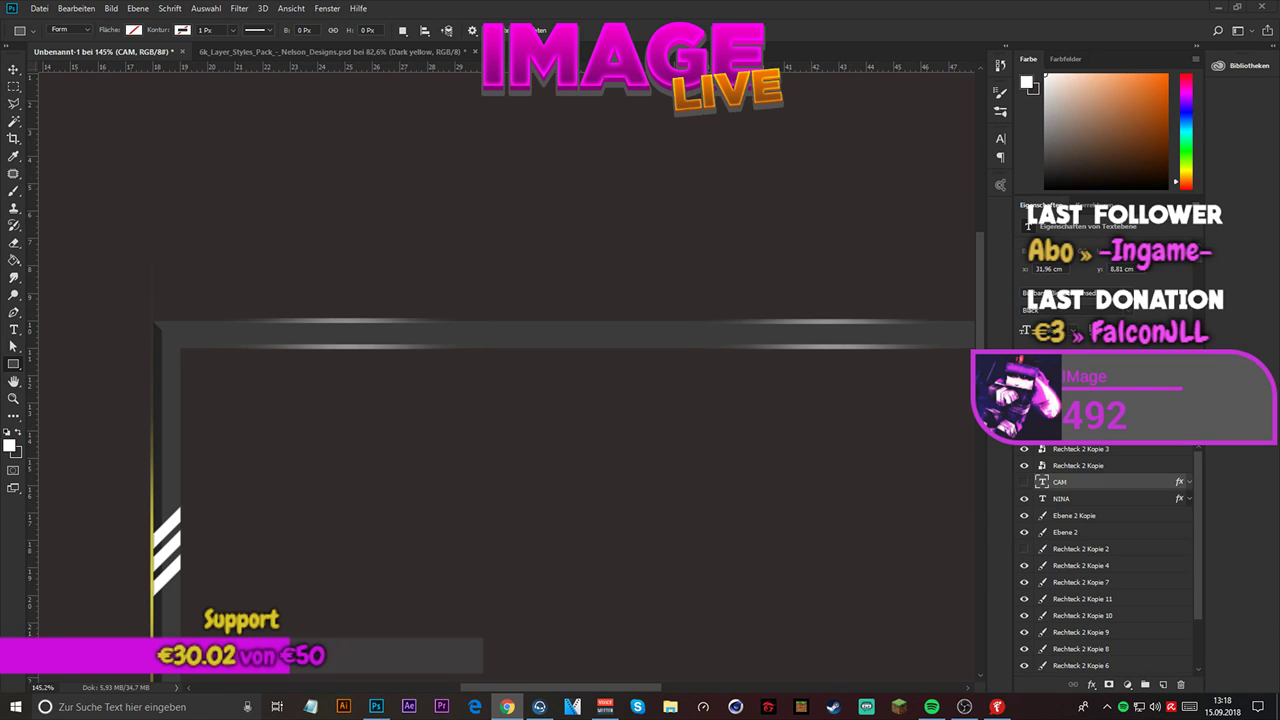
pyautogui.scroll(-4, 253, 312)
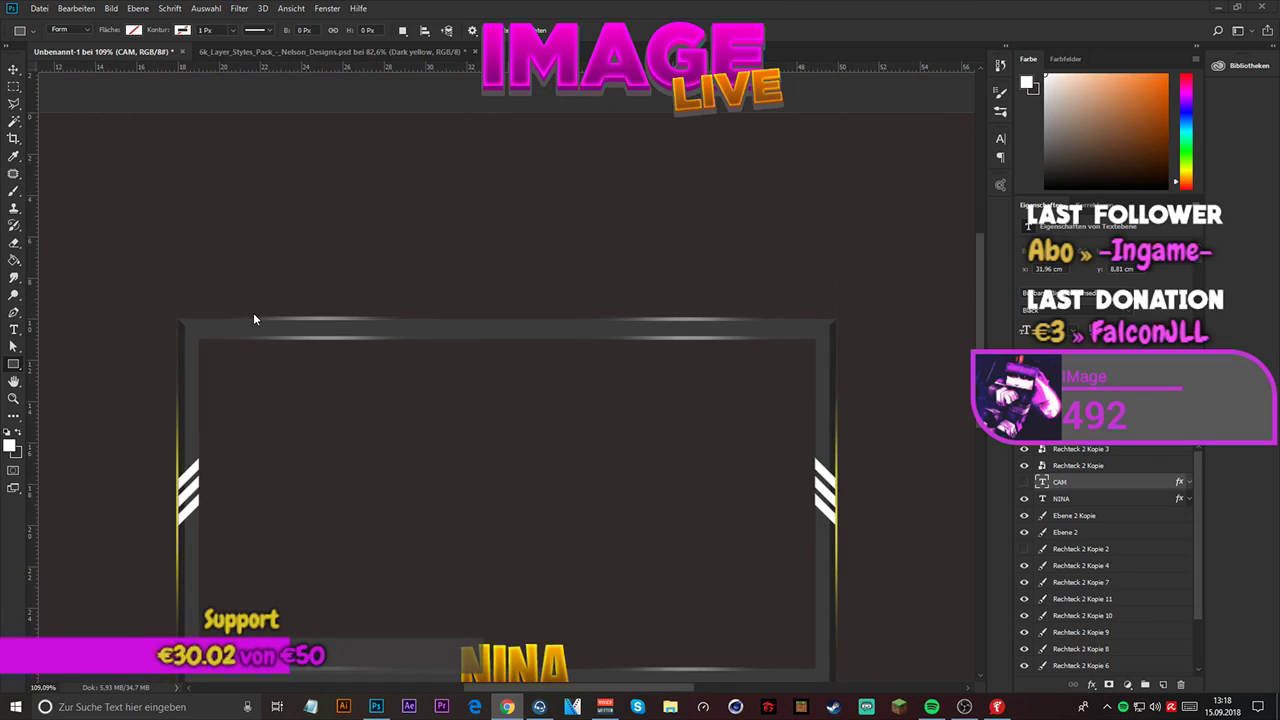
pyautogui.scroll(5, 253, 312)
pyautogui.scroll(8, 116, 290)
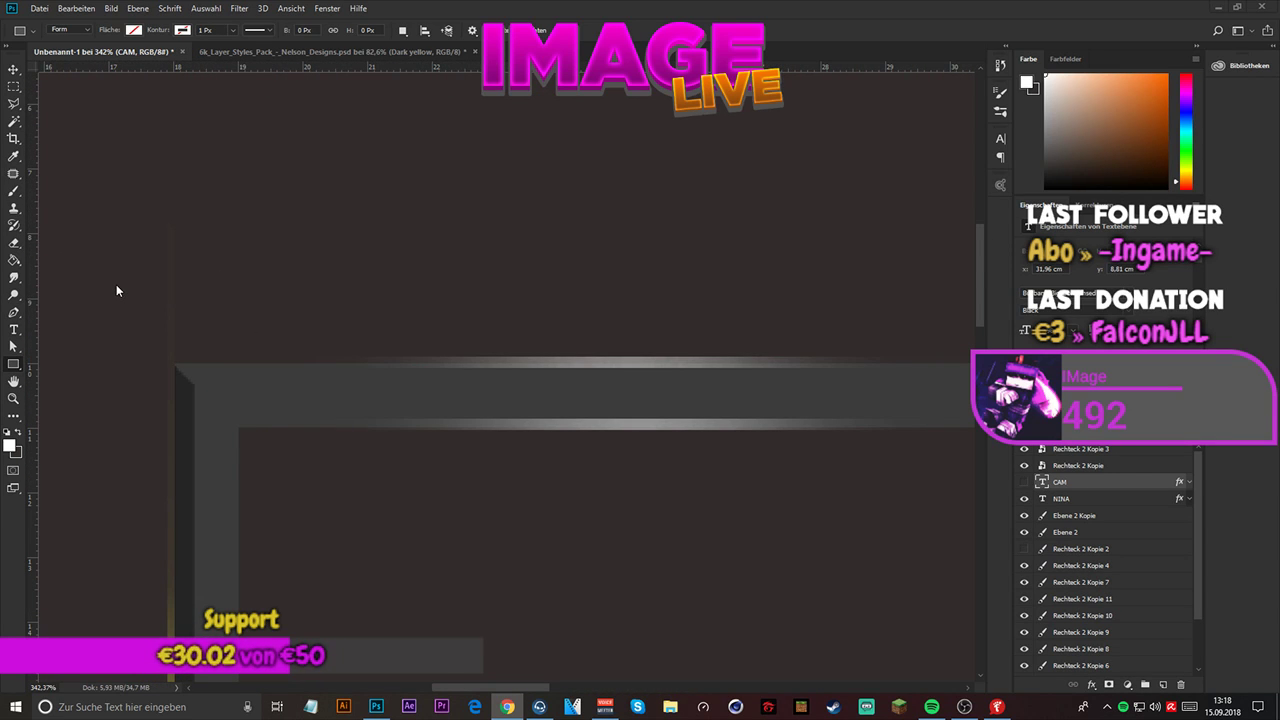
pyautogui.scroll(-10, 116, 284)
pyautogui.scroll(5, 580, 294)
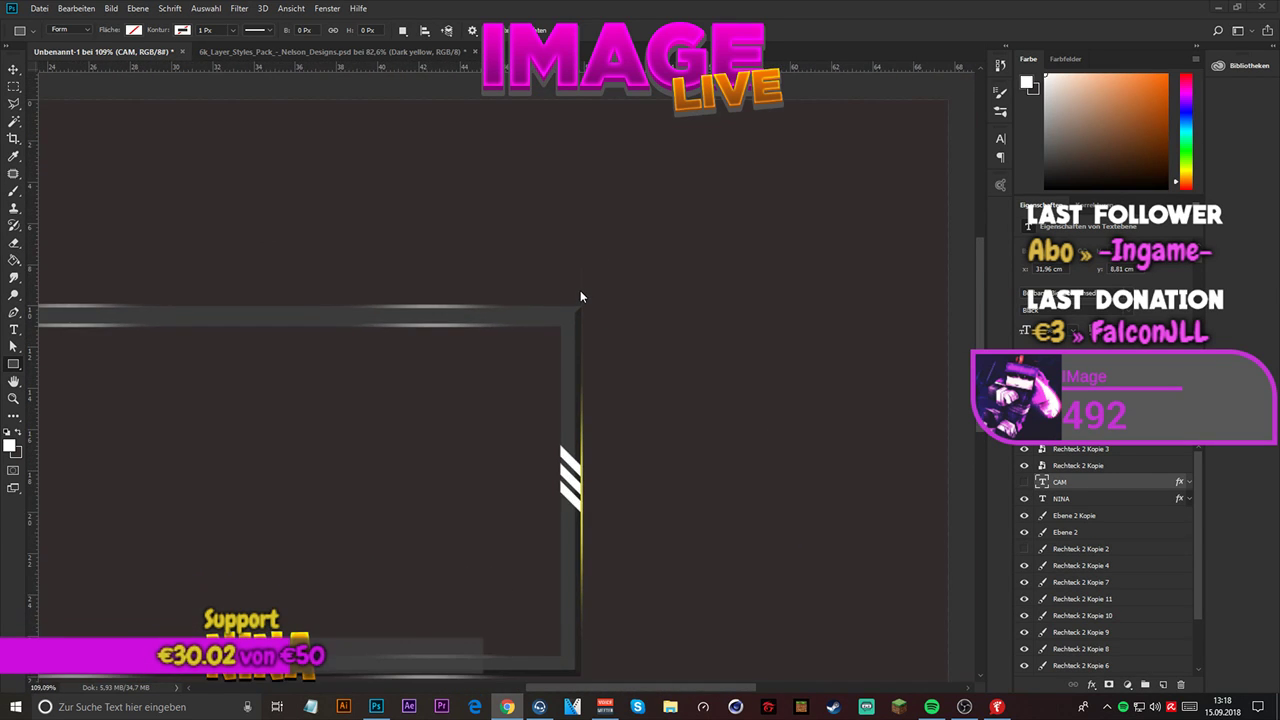
pyautogui.scroll(-2, 580, 296)
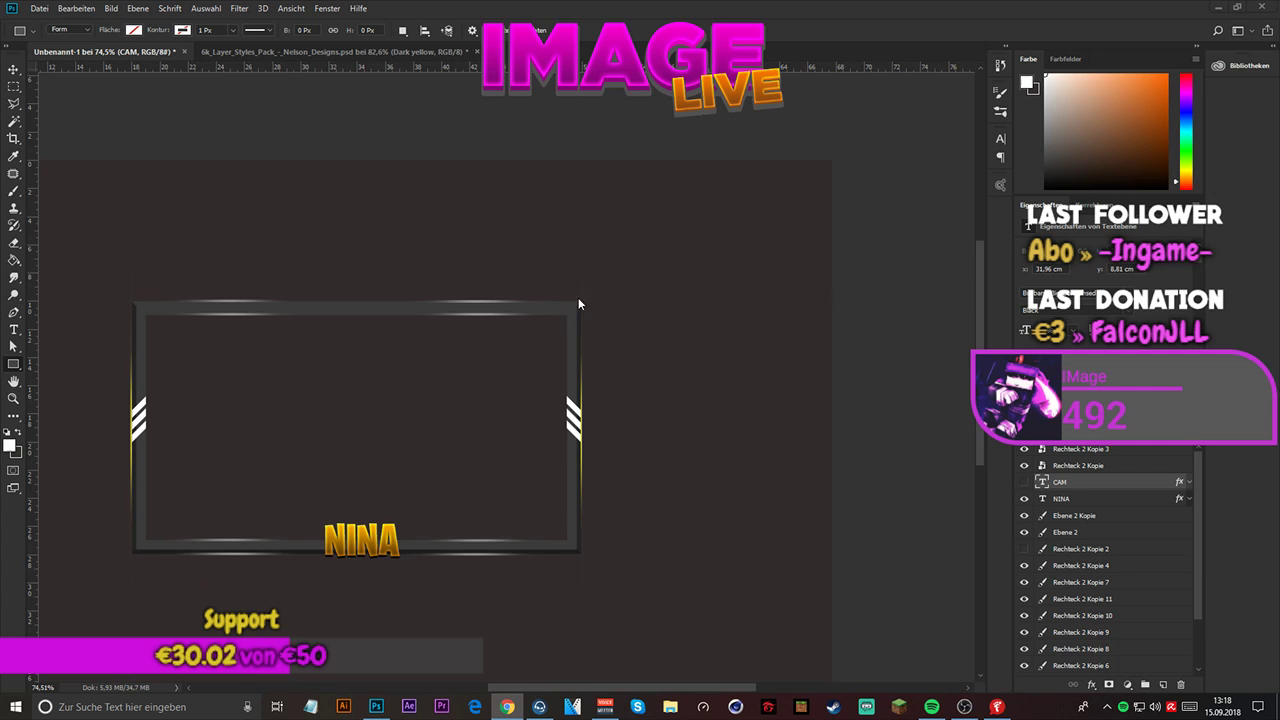
# - Identify the left glow line's layer by briefly hiding and showing Ebene 2 Kopie and Rechteck 2 Kopie 3
pyautogui.click(1023, 515)
pyautogui.click(1023, 515)
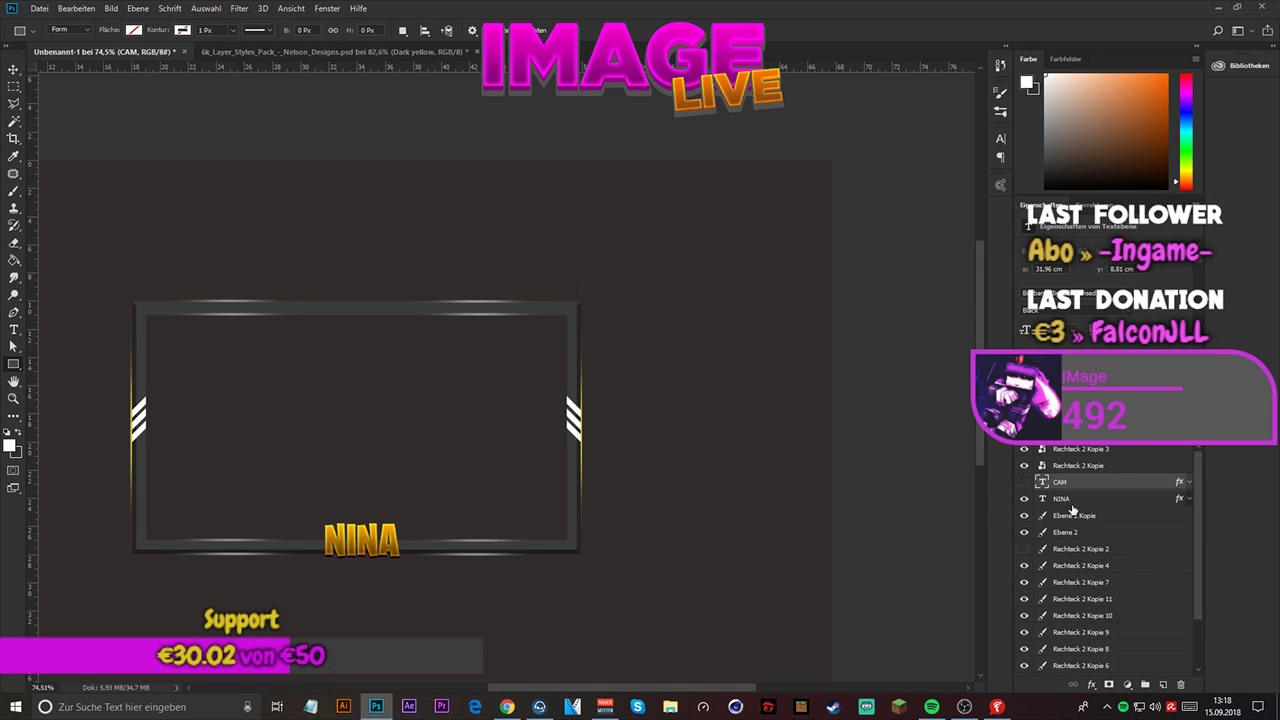
pyautogui.click(1067, 452)
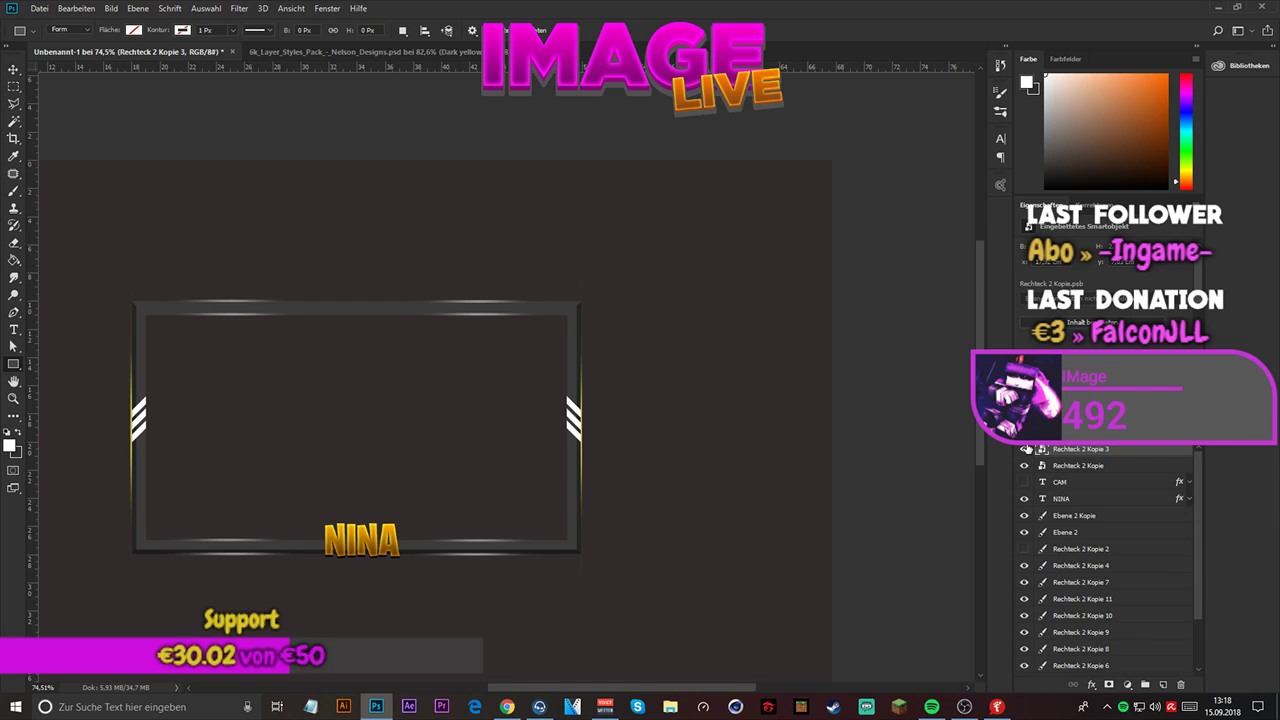
pyautogui.click(1024, 449)
pyautogui.click(1024, 449)
# - Rasterize the left glow line layer, Rechteck 2 Kopie 3, and erase the line's upper end with the 423 px Eraser
pyautogui.click(14, 69)
pyautogui.scroll(2, 83, 291)
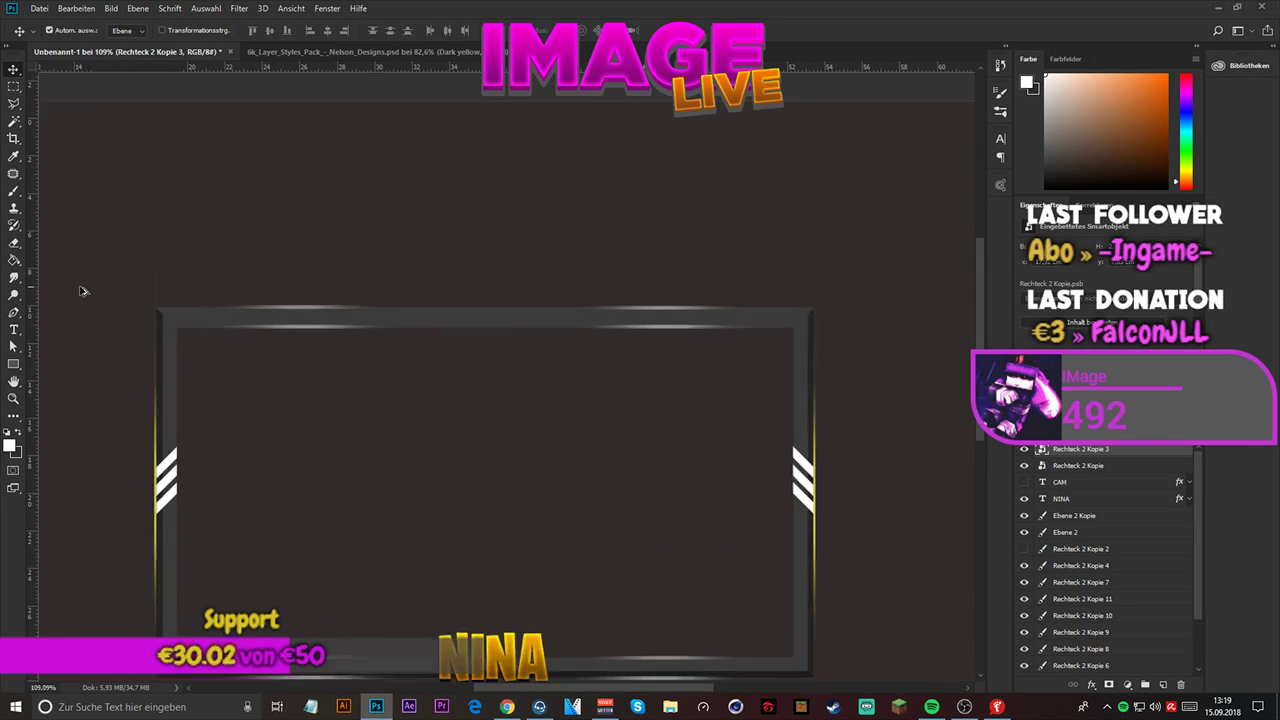
pyautogui.scroll(1, 83, 290)
pyautogui.scroll(-2, 252, 270)
pyautogui.scroll(2, 131, 368)
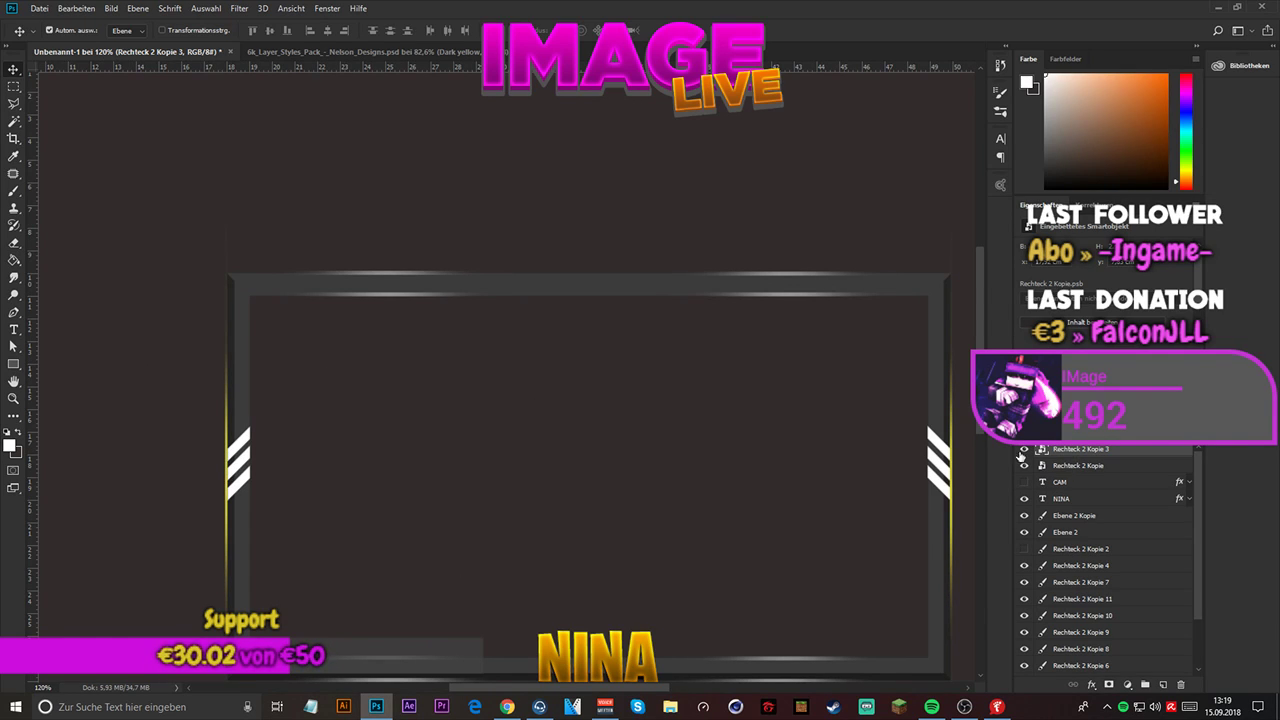
pyautogui.click(14, 244)
pyautogui.click(229, 249)
pyautogui.click(619, 286)
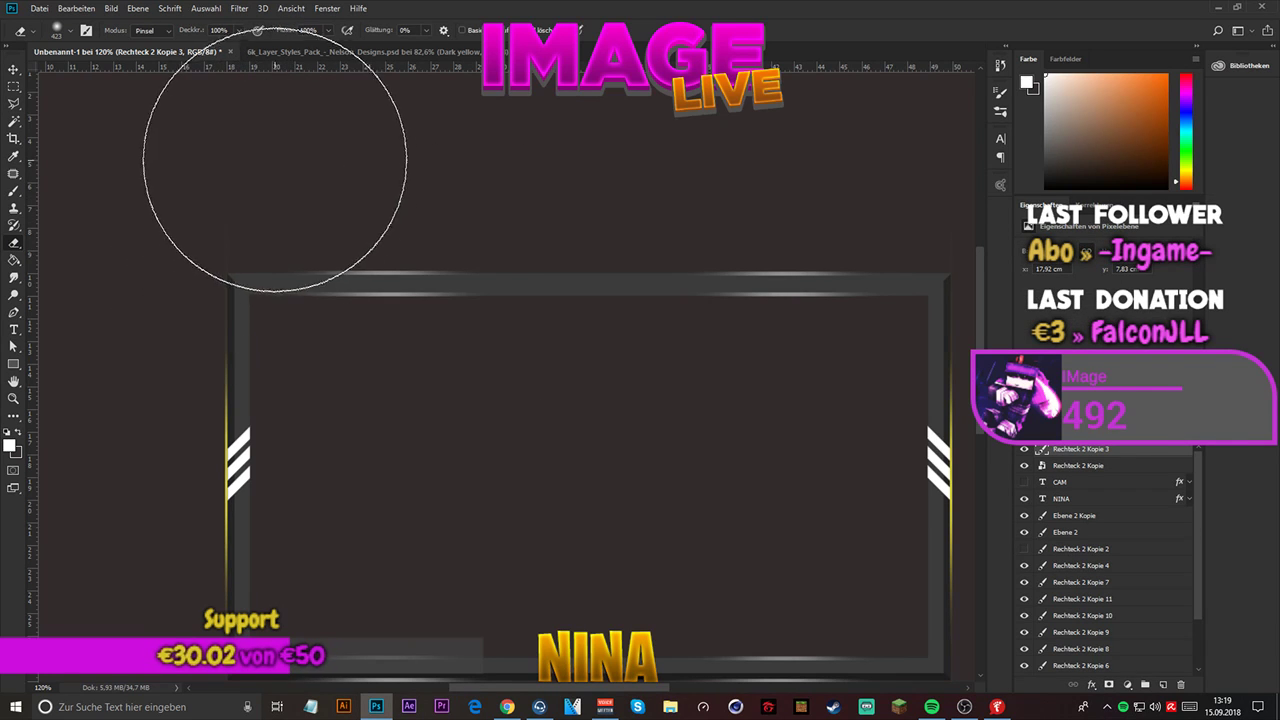
pyautogui.click(271, 185)
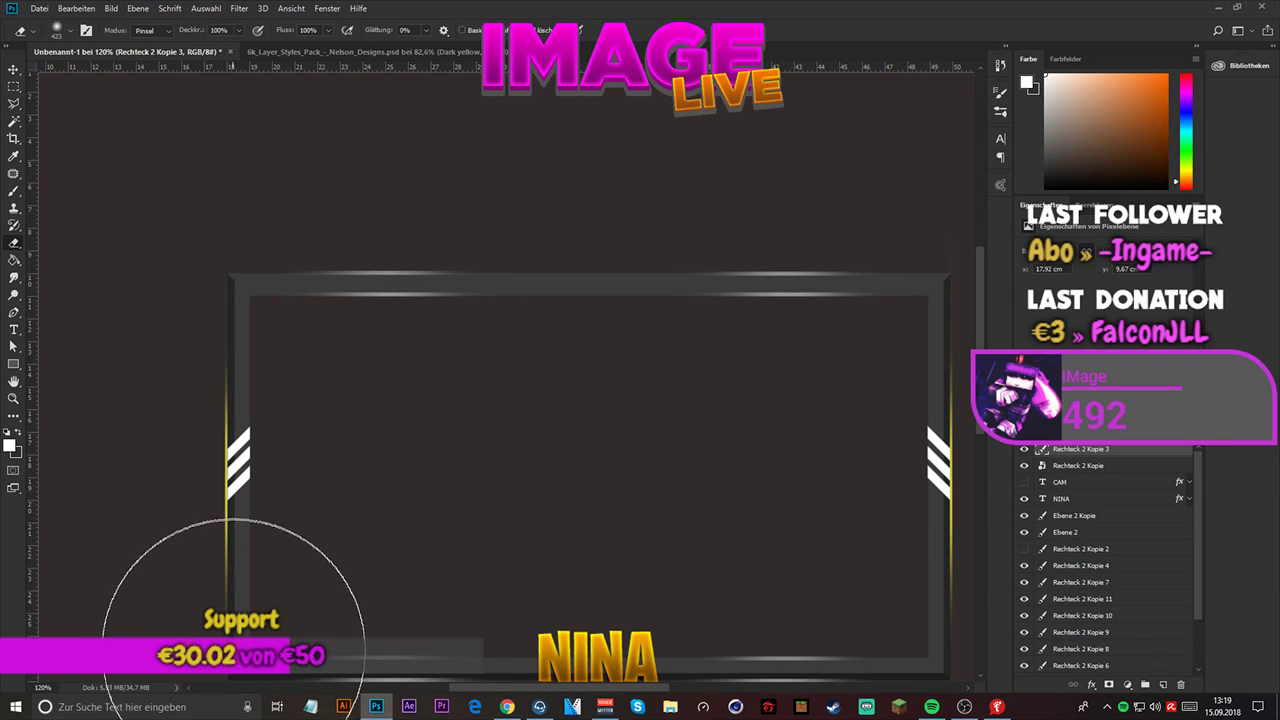
# - Erase the lower end of the left glow line below the frame's bottom corner
pyautogui.scroll(-3, 225, 580)
pyautogui.scroll(3, 221, 620)
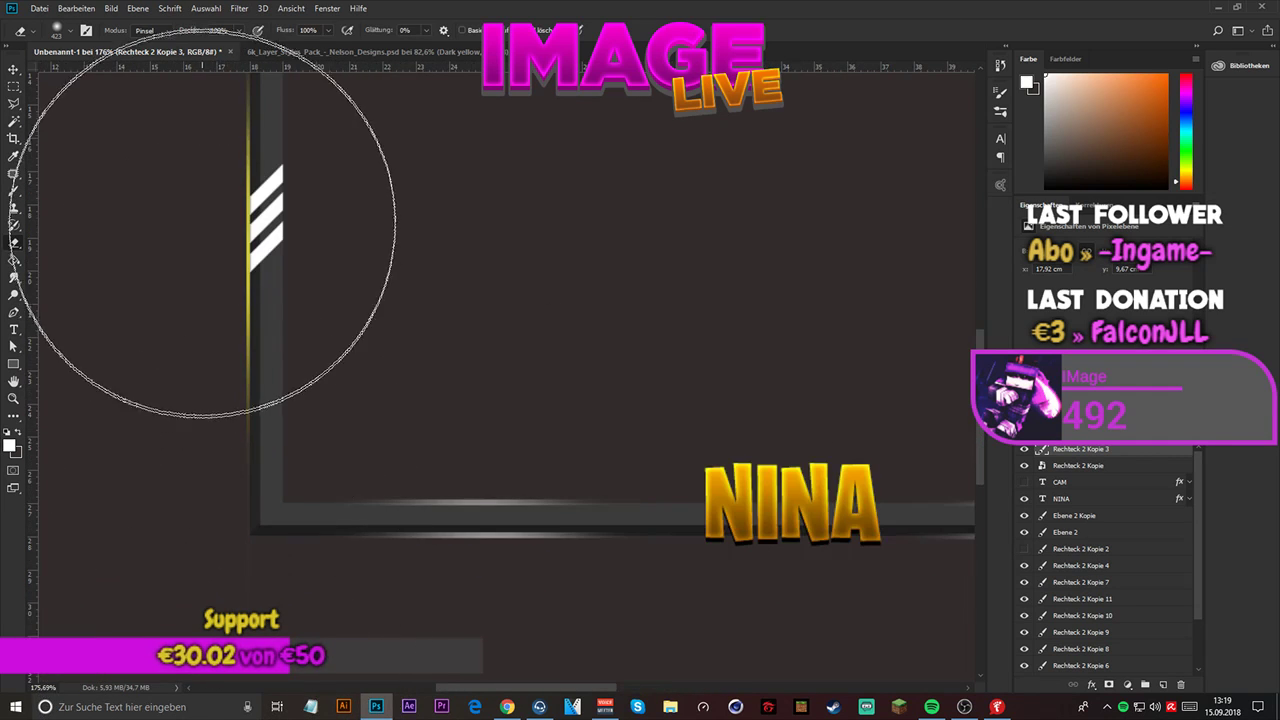
pyautogui.scroll(-1, 225, 575)
pyautogui.scroll(1, 200, 560)
pyautogui.click(197, 554)
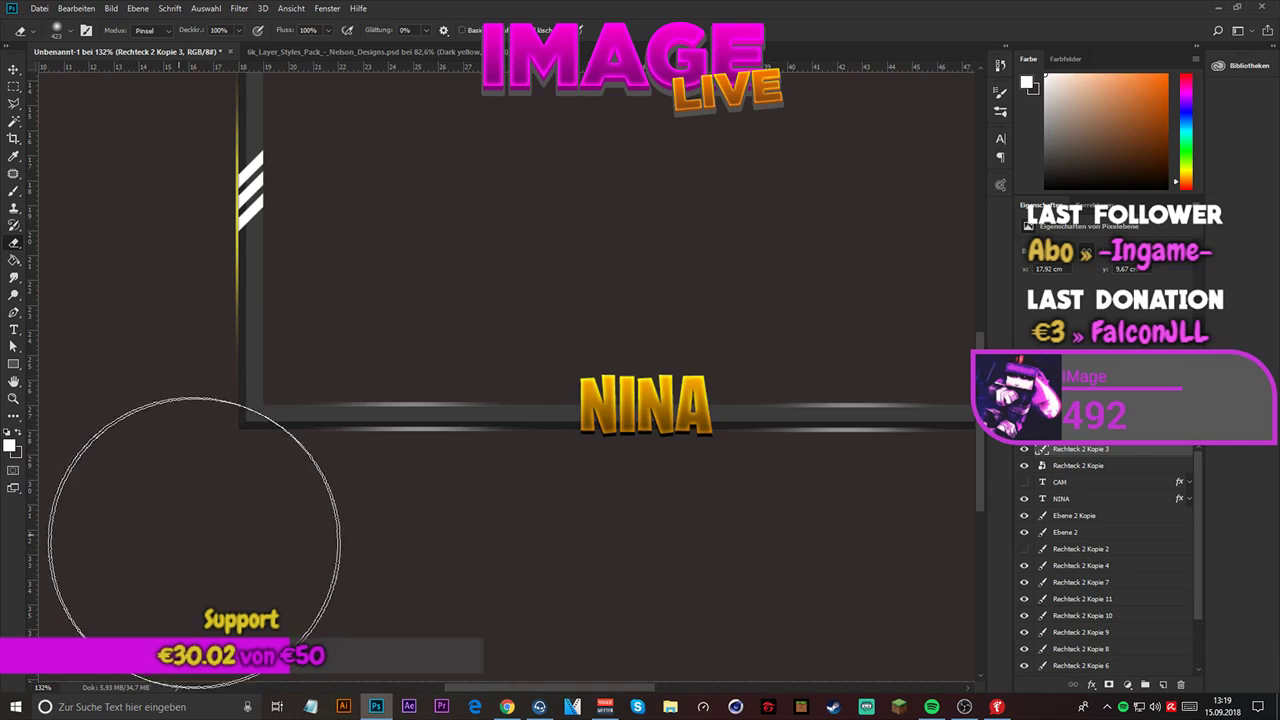
# - Rasterize the right glow line layer, Rechteck 2 Kopie, and erase the line's ends beyond the frame's corners
pyautogui.click(1112, 466)
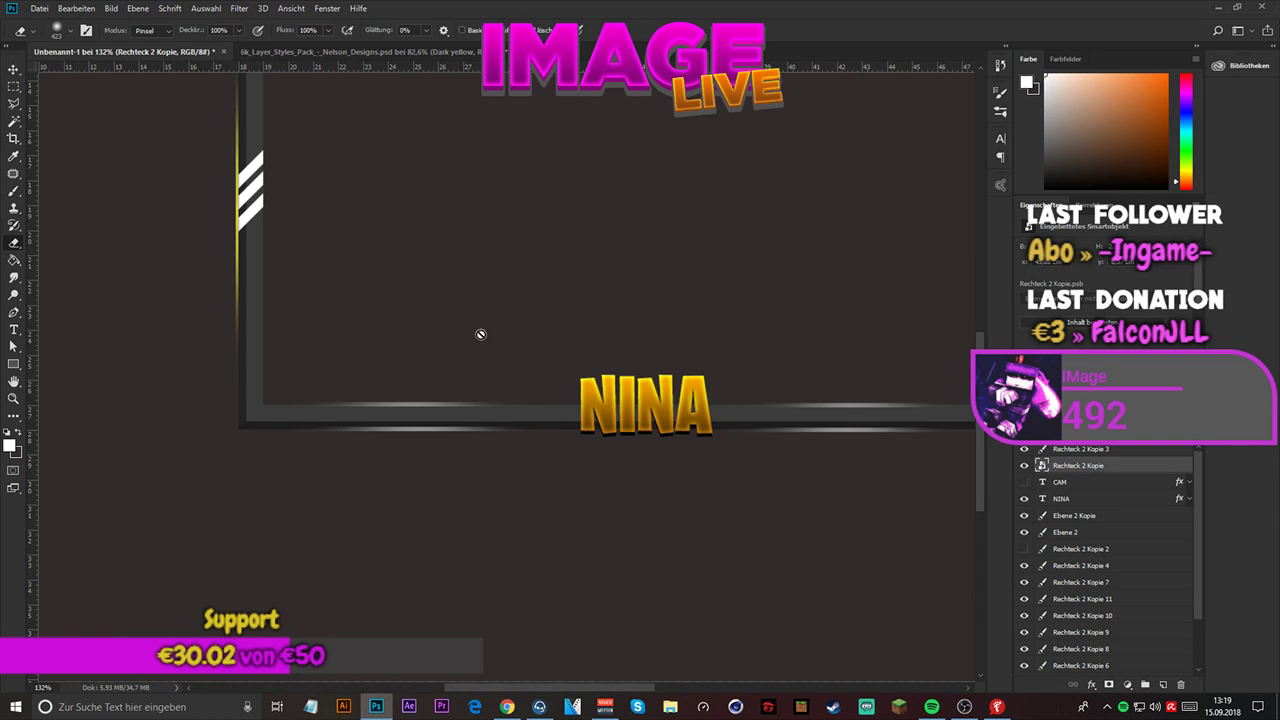
pyautogui.click(593, 361)
pyautogui.click(648, 288)
pyautogui.scroll(-5, 172, 304)
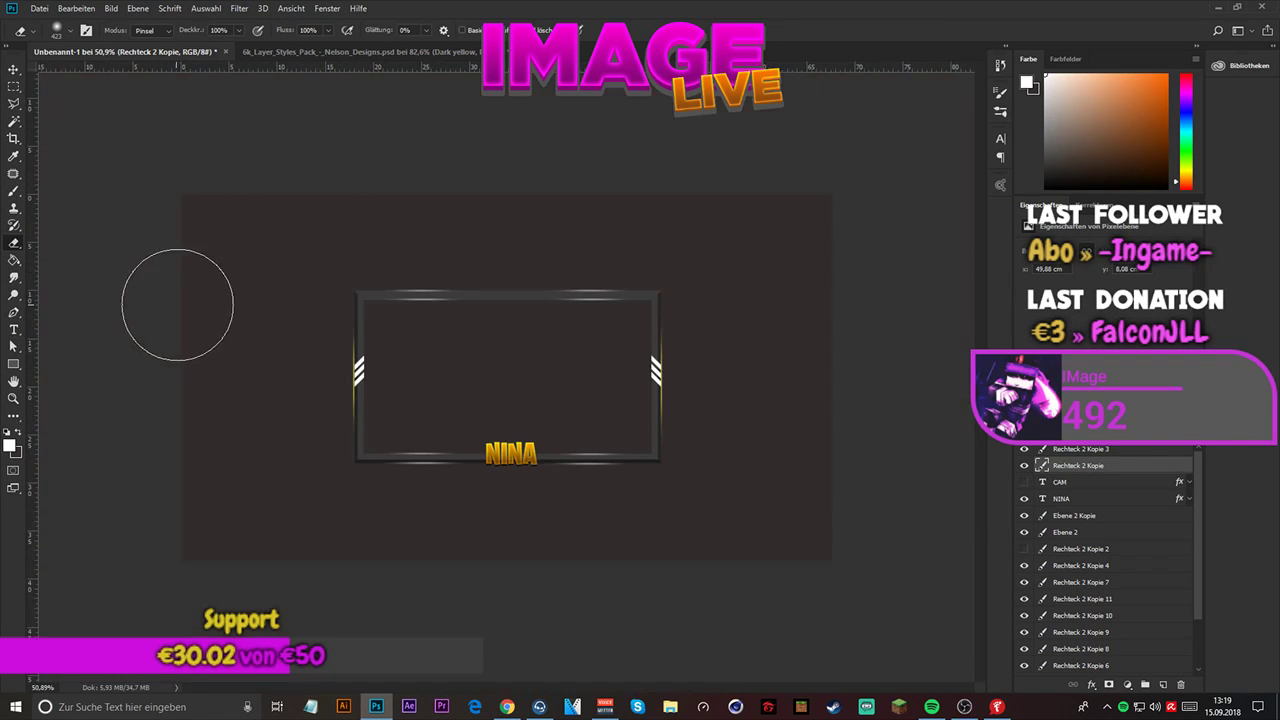
pyautogui.scroll(5, 620, 308)
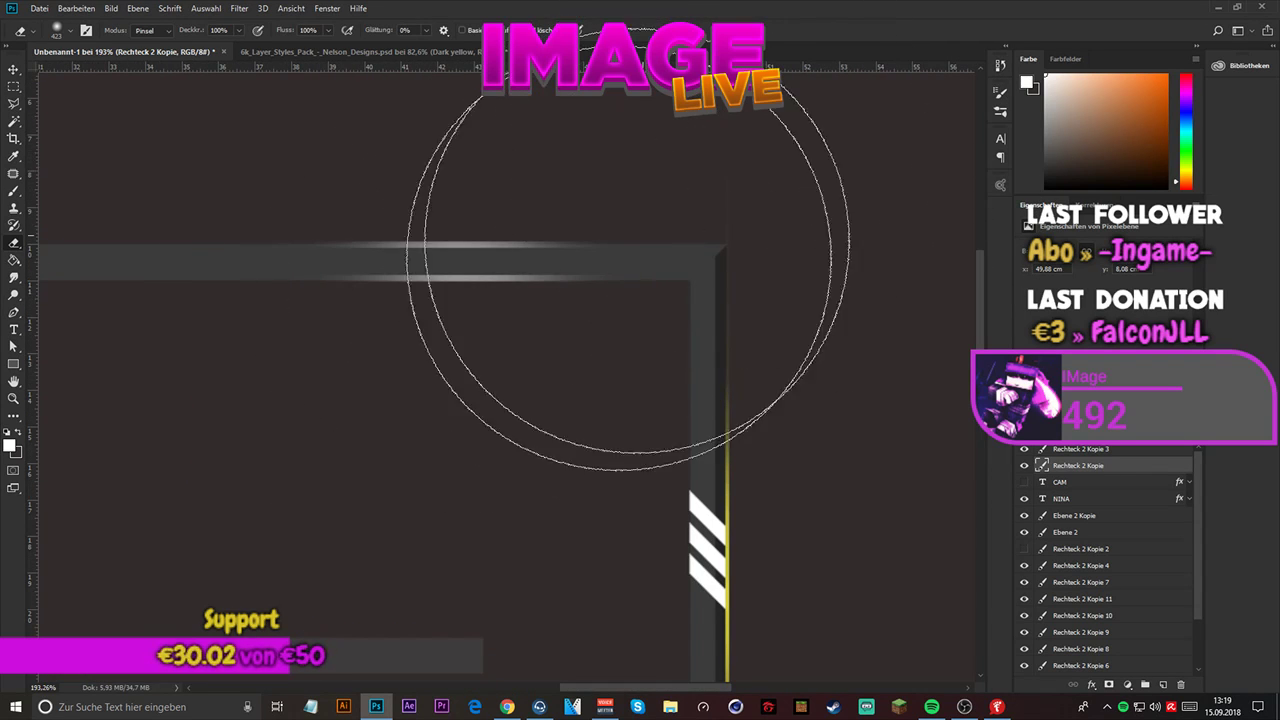
pyautogui.scroll(-3, 591, 297)
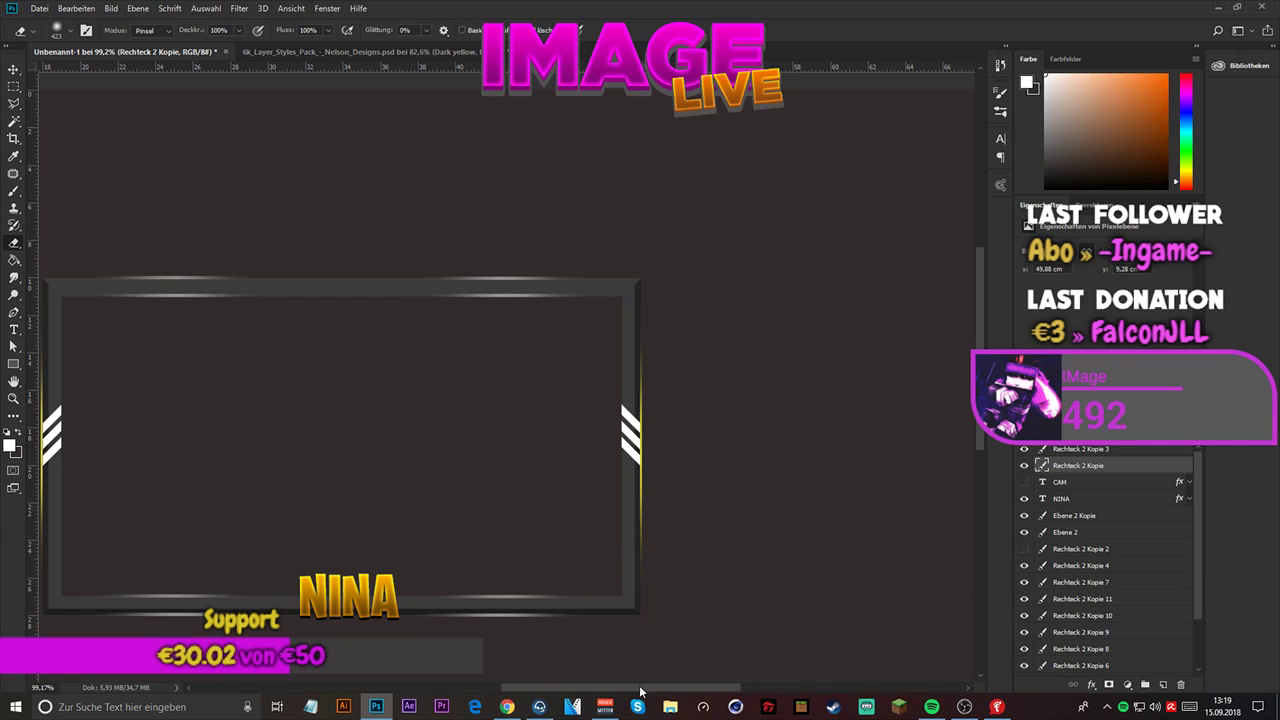
pyautogui.scroll(-3, 605, 589)
pyautogui.scroll(1, 612, 555)
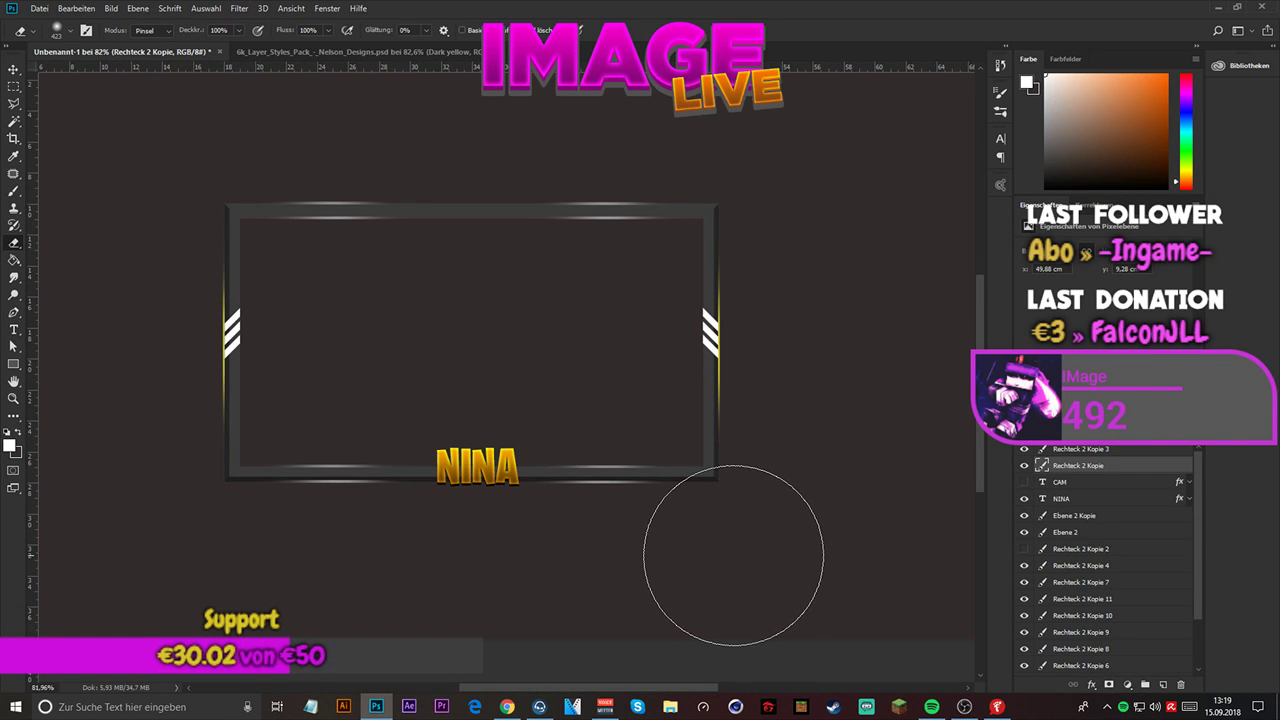
pyautogui.scroll(-2, 595, 430)
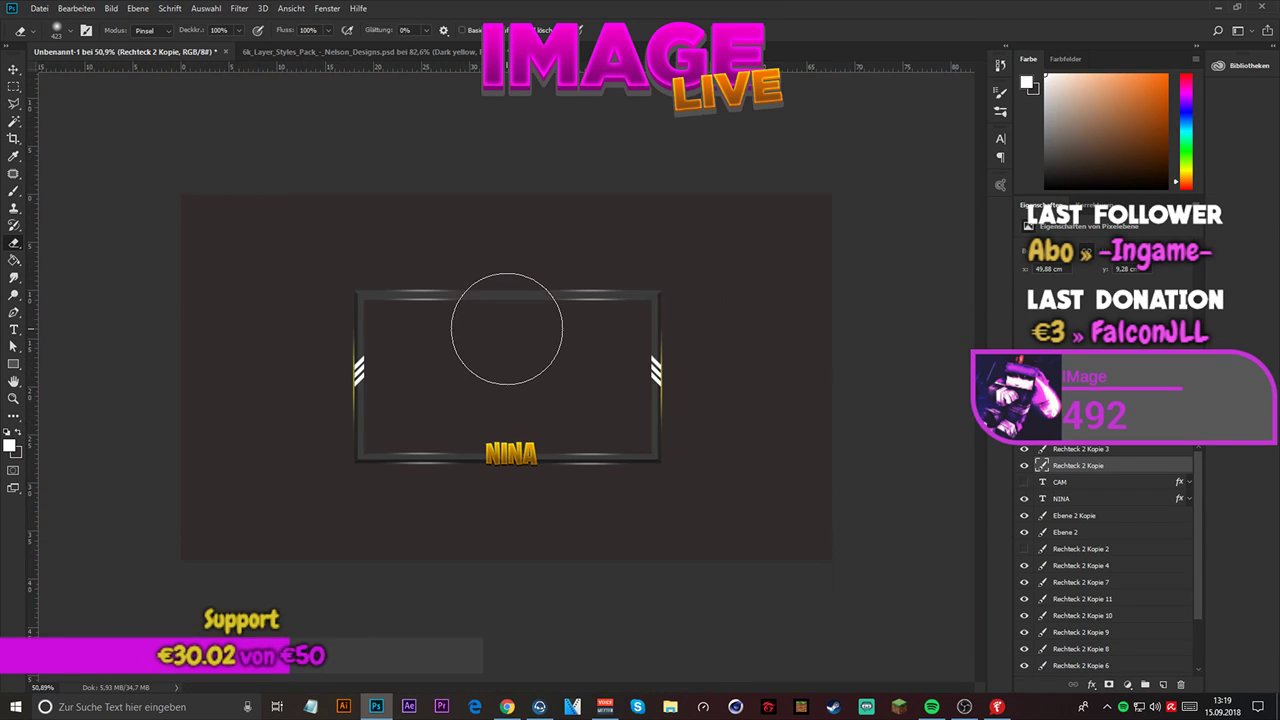
pyautogui.scroll(2, 537, 255)
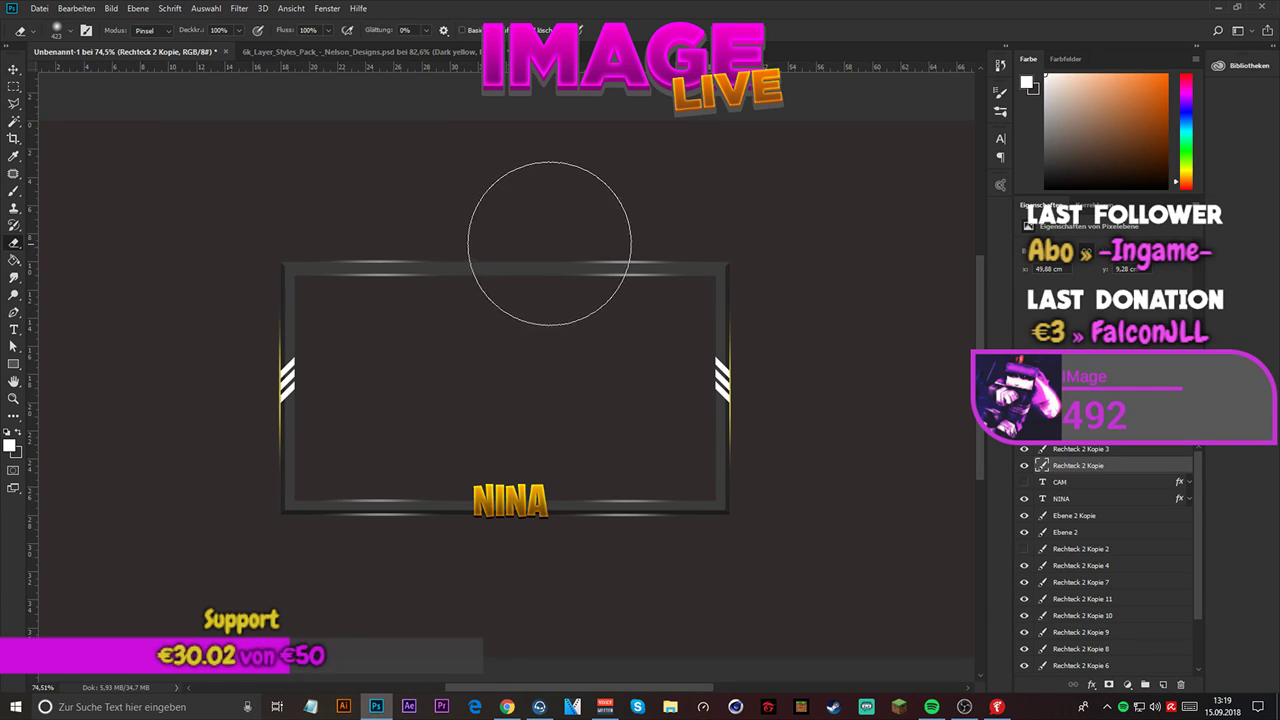
pyautogui.click(14, 69)
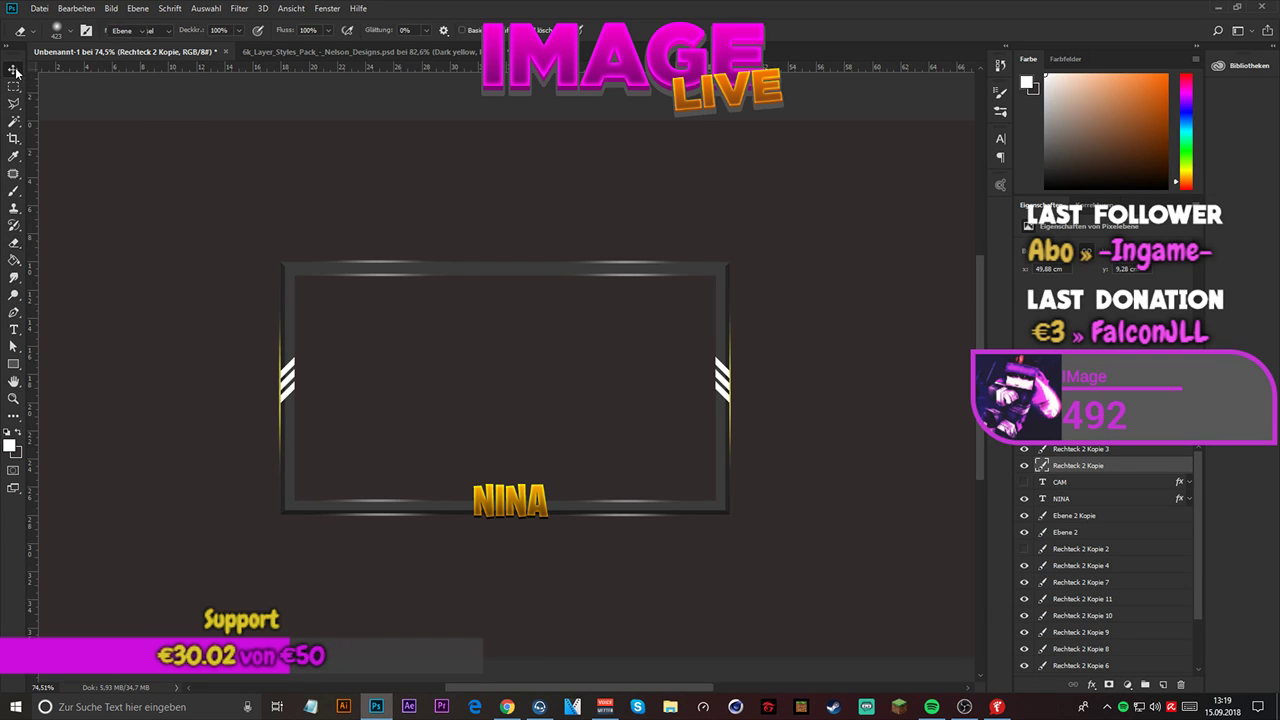
pyautogui.scroll(2, 494, 302)
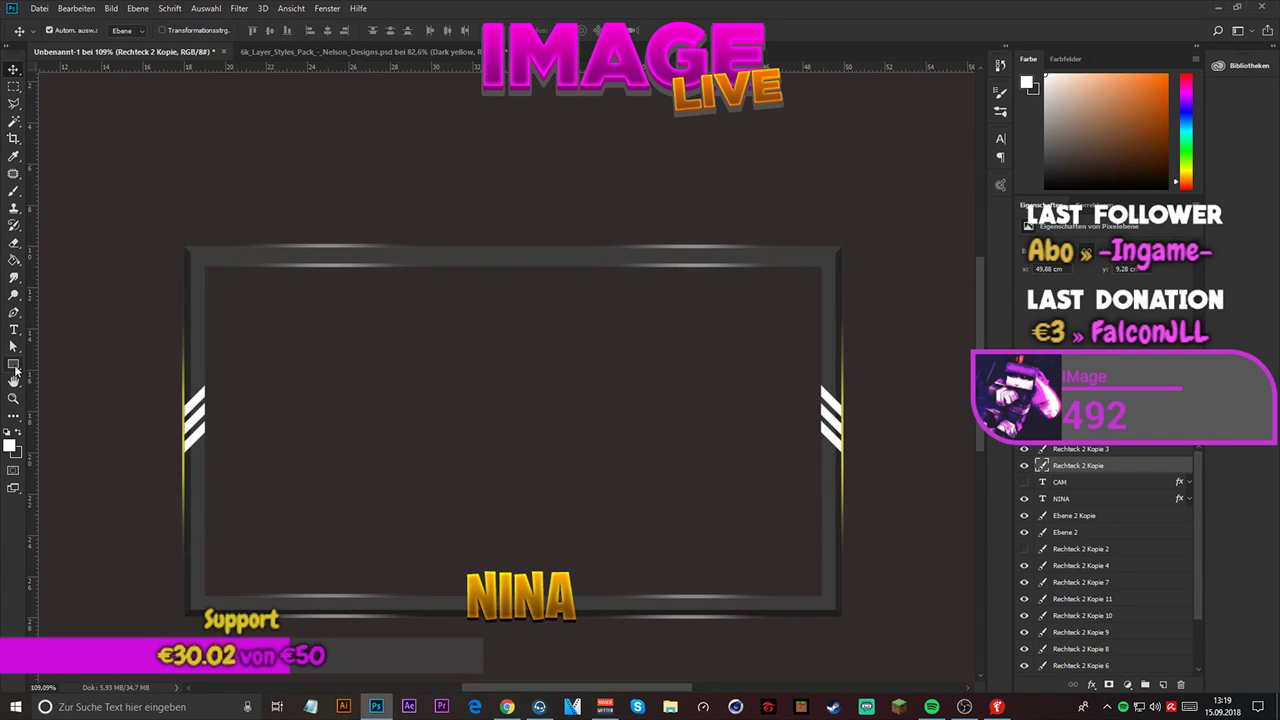
pyautogui.click(16, 365)
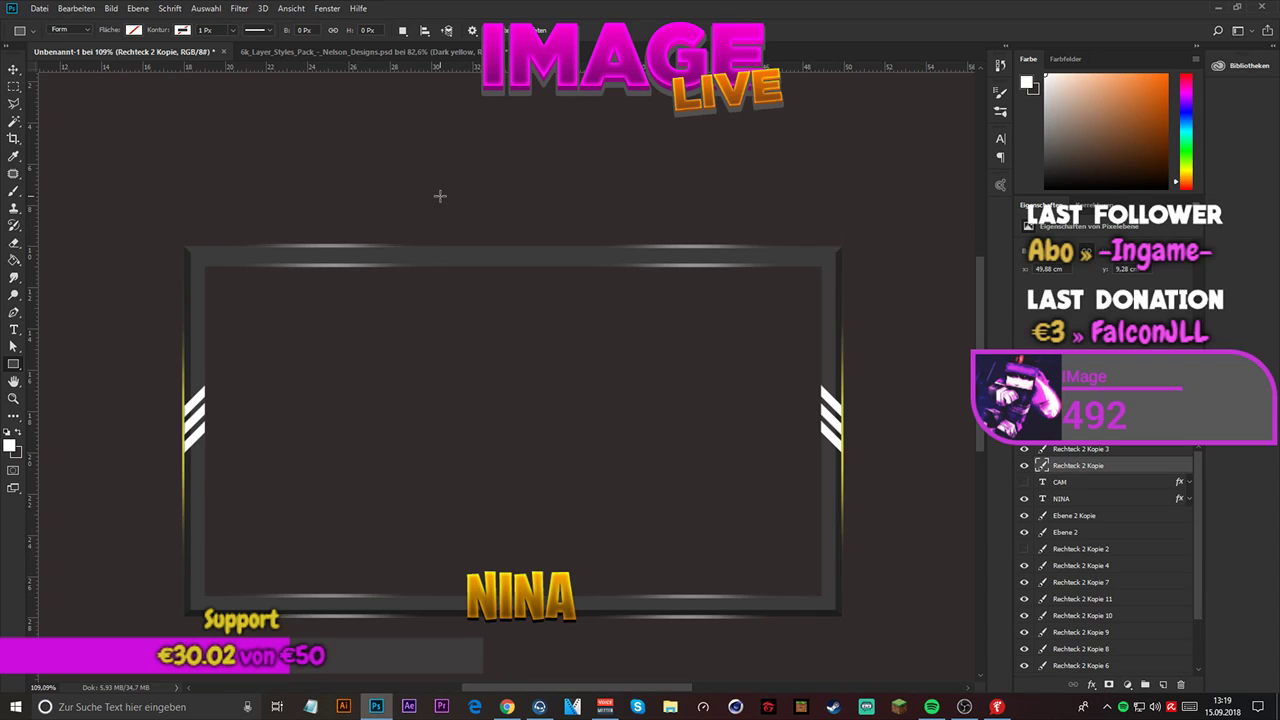
pyautogui.scroll(2, 442, 193)
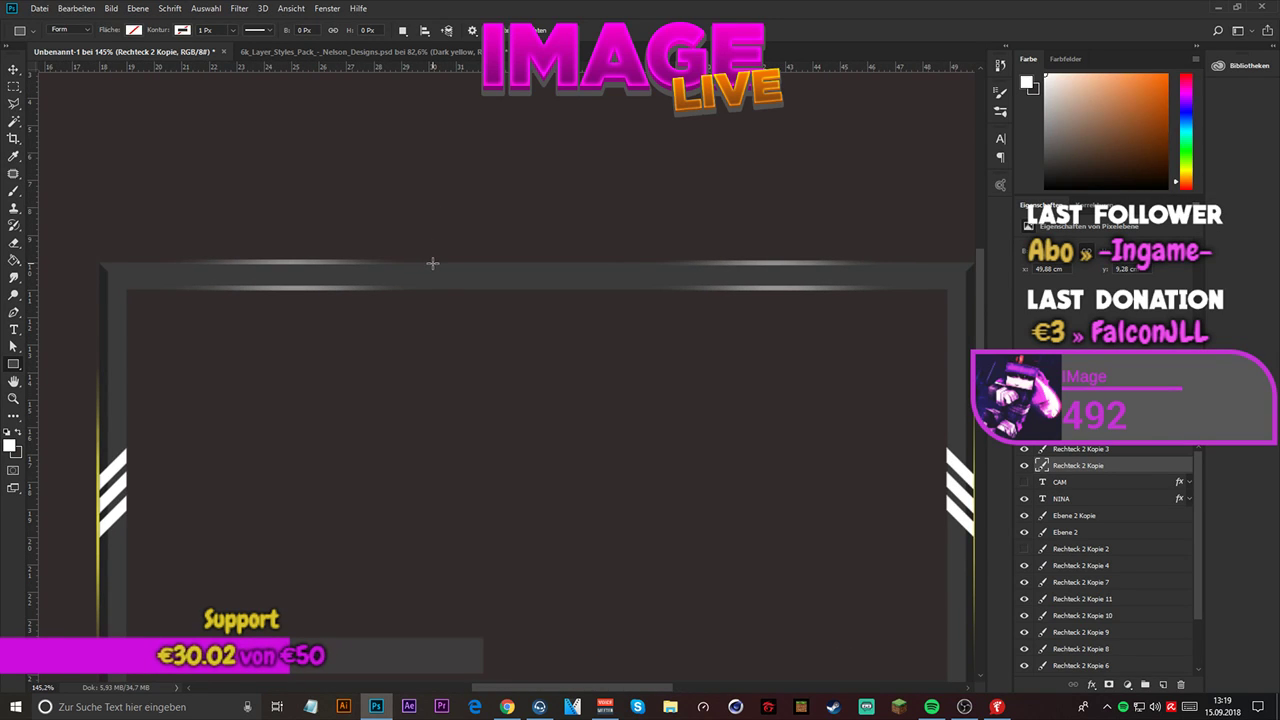
pyautogui.scroll(-2, 433, 263)
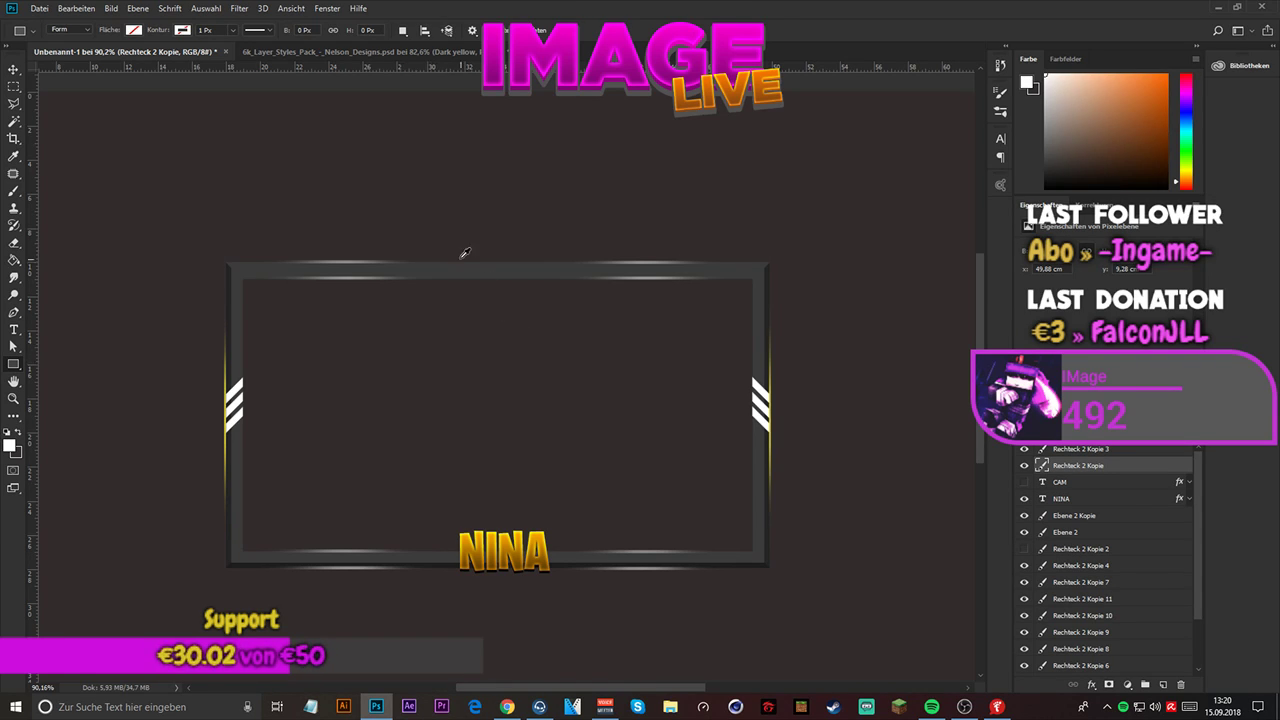
pyautogui.scroll(1, 460, 251)
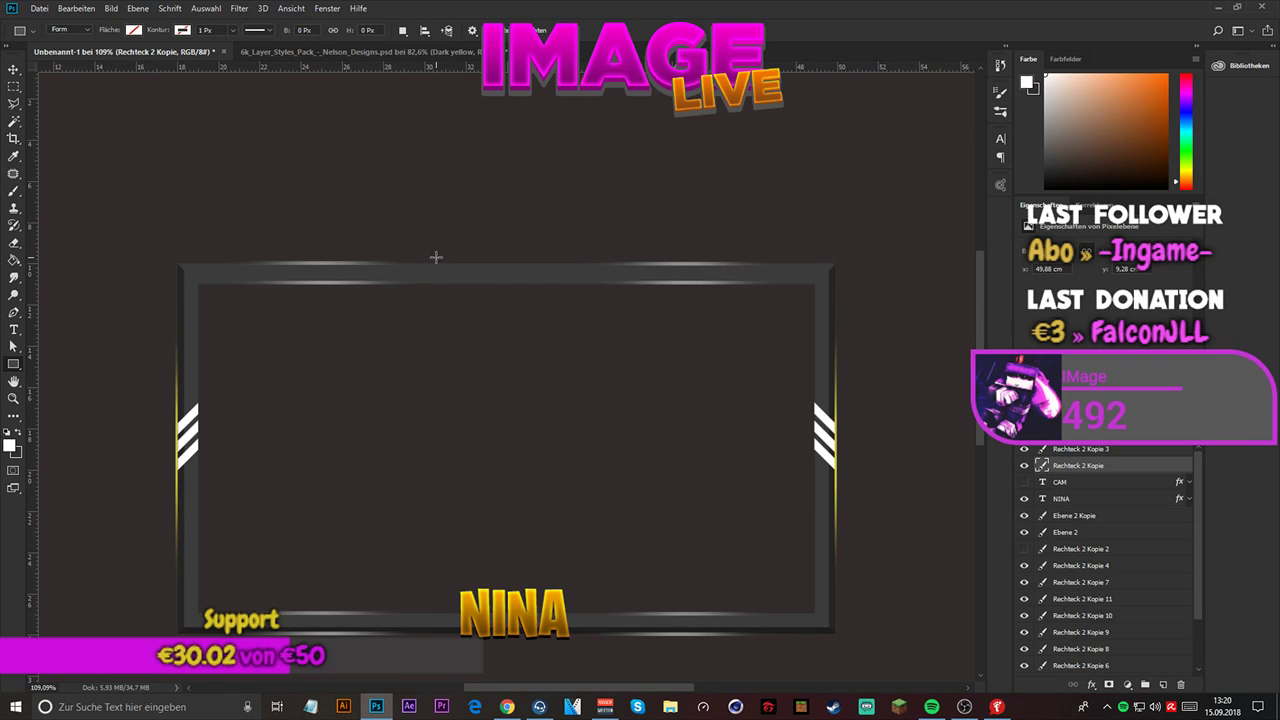
pyautogui.moveTo(435, 257); pyautogui.dragTo(612, 258)
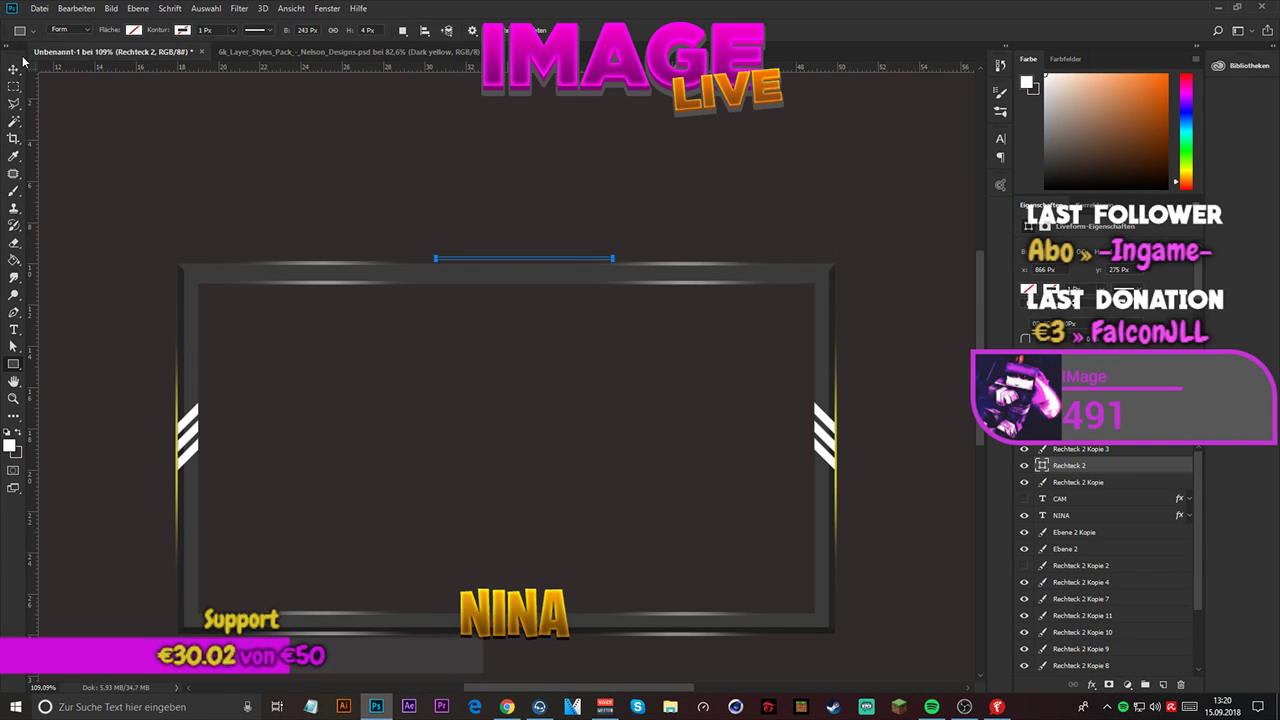
pyautogui.hotkey('ctrl', 'z')
# - Duplicate the left glow line layer, Rechteck 2 Kopie 3, and move the copy across the frame's top edge with Free Transform
pyautogui.click(1107, 452)
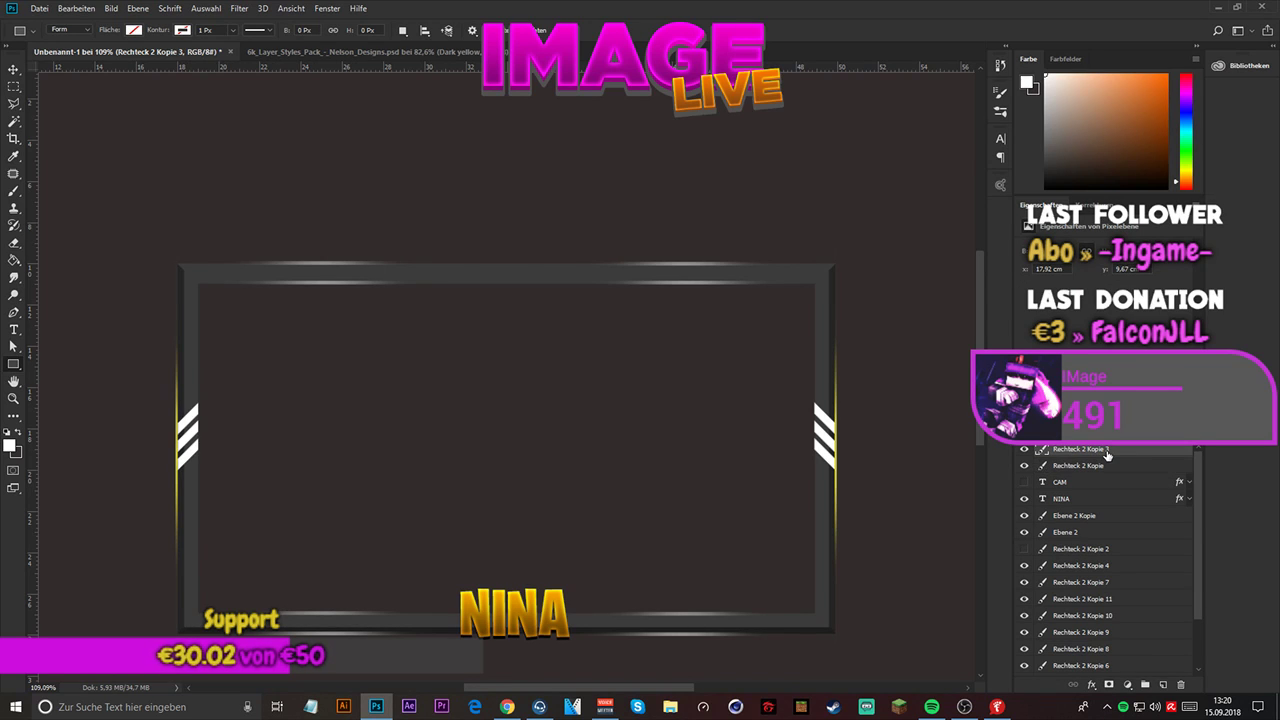
pyautogui.hotkey('ctrl', 'j')
pyautogui.hotkey('ctrl', 't')
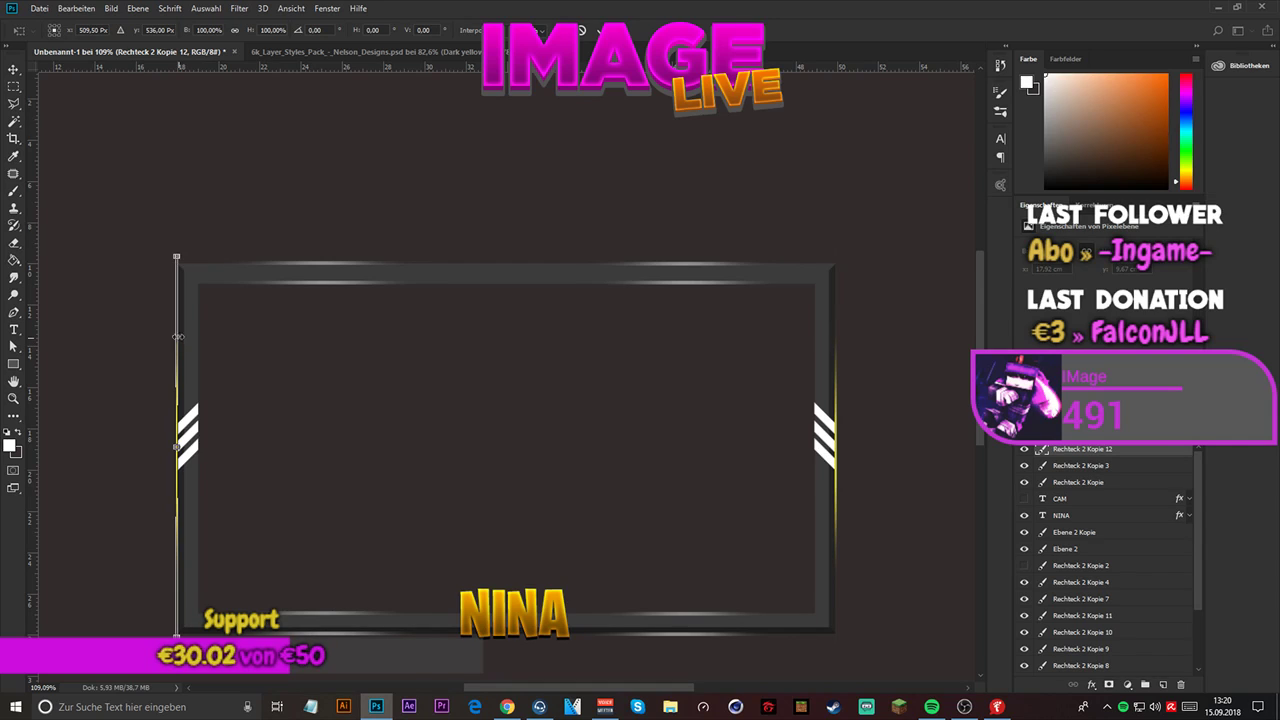
pyautogui.click(13, 70)
pyautogui.hotkey('ctrl', 't')
pyautogui.moveTo(178, 352); pyautogui.dragTo(336, 195)
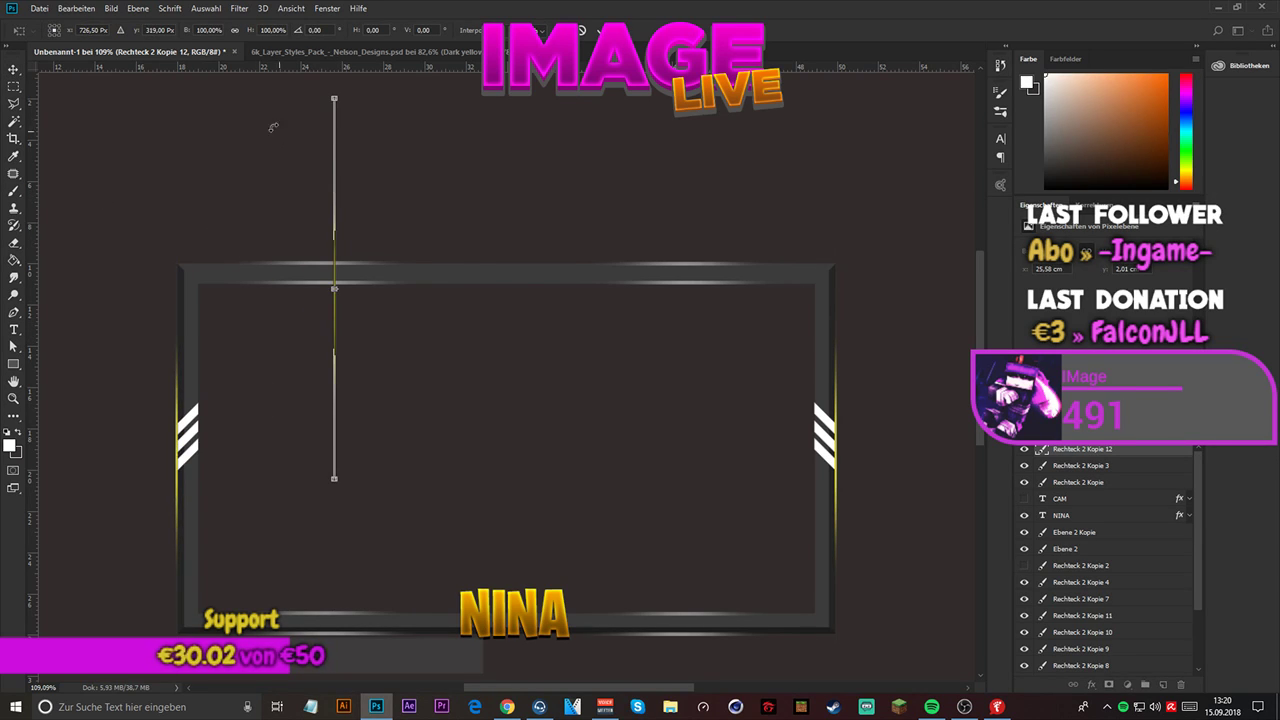
# - Set the duplicated glow line's rotation to 90° so that it runs horizontally along the frame's top edge
pyautogui.moveTo(272, 126); pyautogui.dragTo(268, 104)
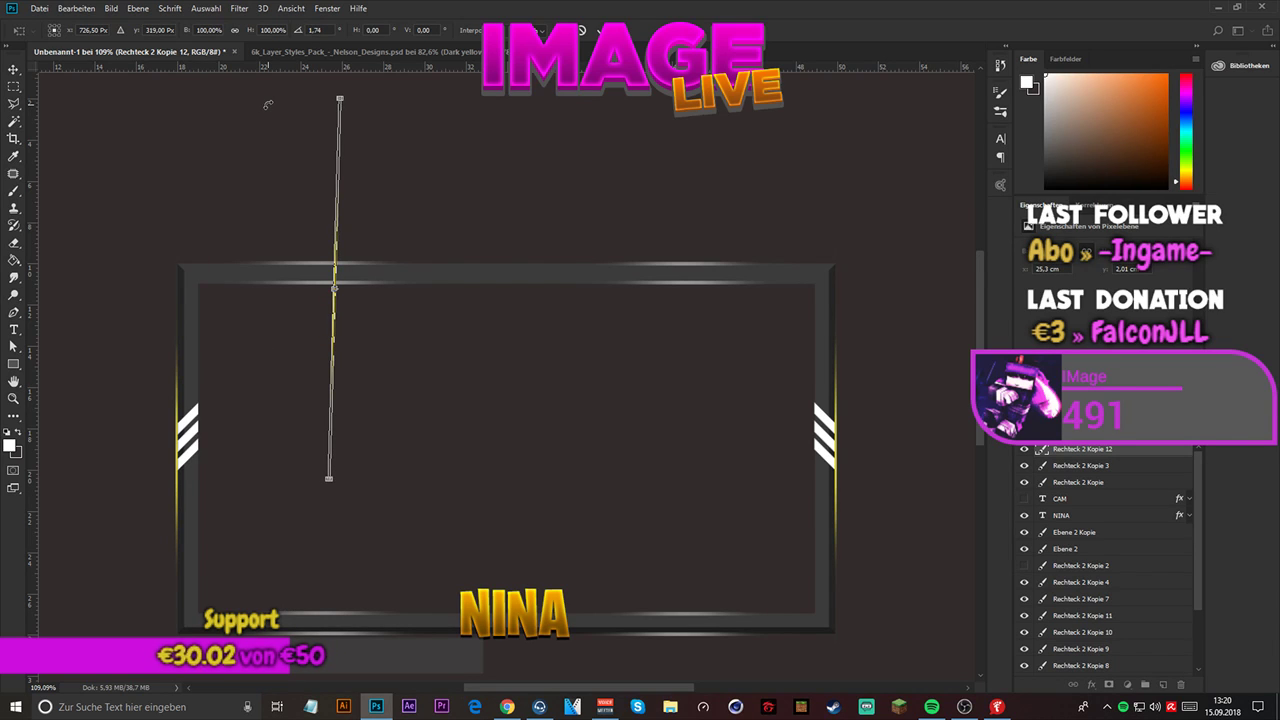
pyautogui.click(315, 30)
pyautogui.write('0')
pyautogui.moveTo(322, 31); pyautogui.dragTo(243, 37)
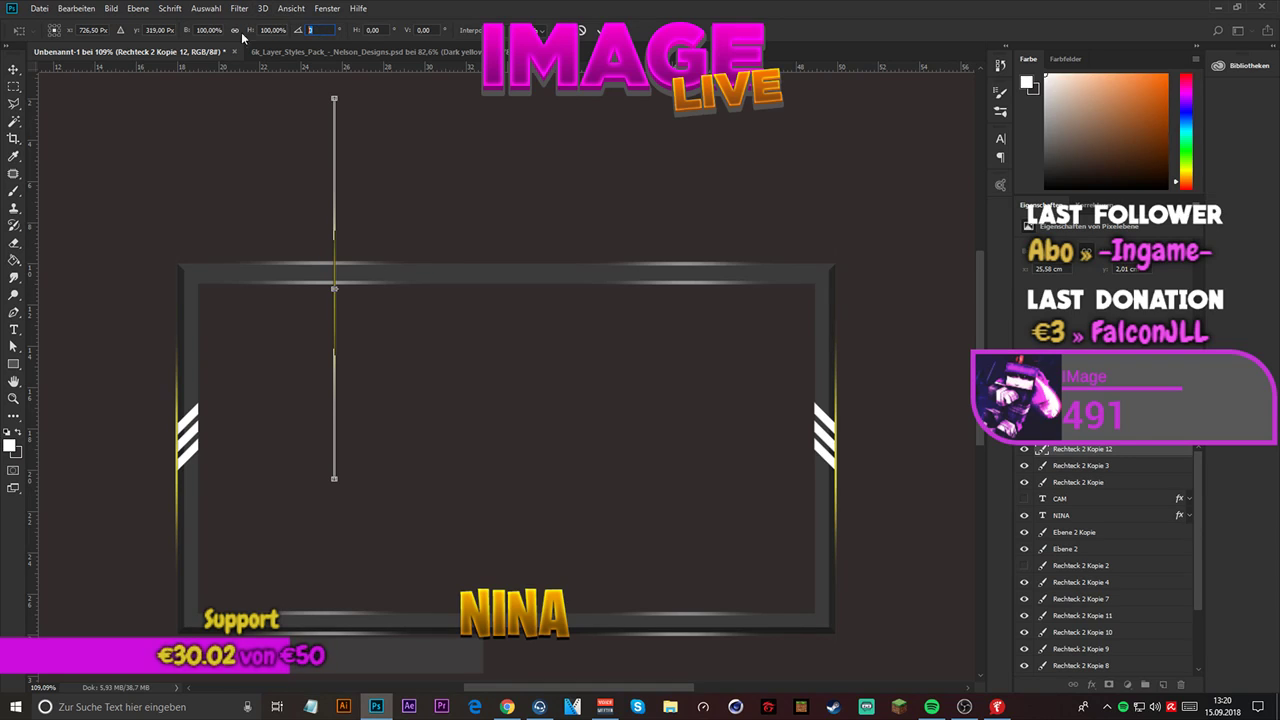
pyautogui.write('90')
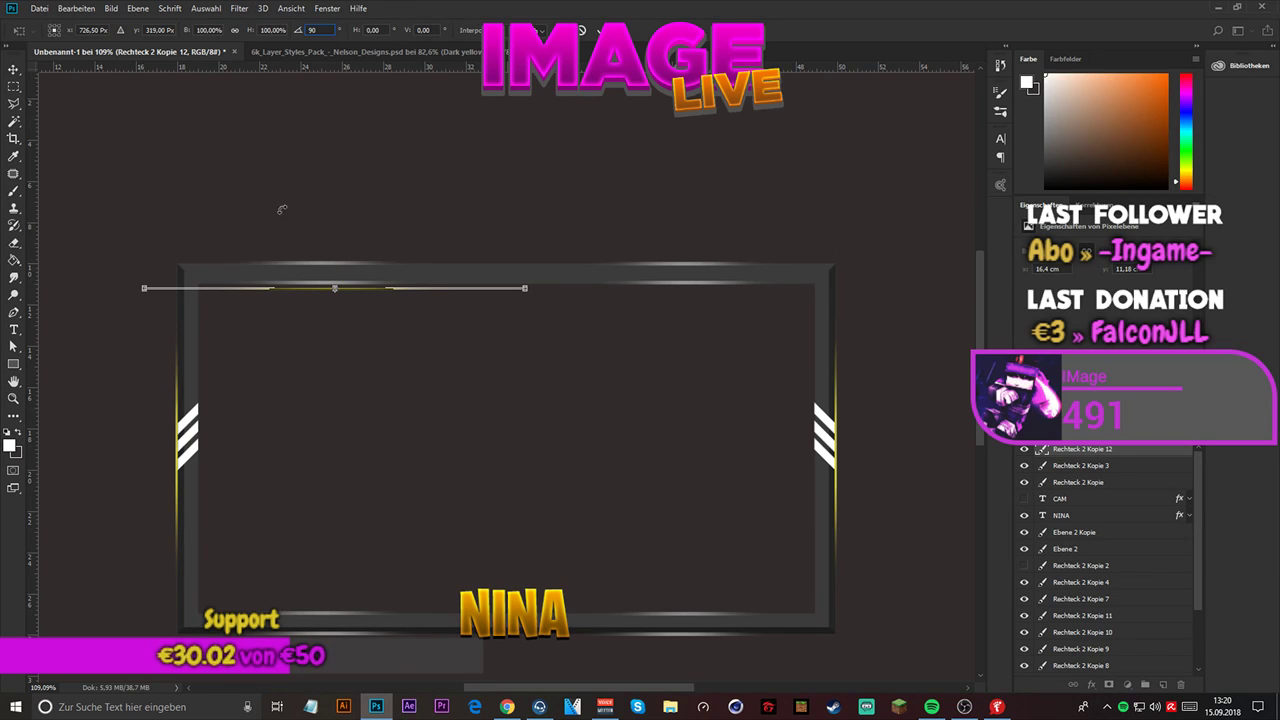
# - Apply the rotation and move the horizontal glow line onto the middle of the frame's top edge with Free Transform
pyautogui.press('Return')
pyautogui.hotkey('ctrl', 't')
pyautogui.moveTo(404, 290); pyautogui.dragTo(578, 268)
pyautogui.moveTo(576, 266); pyautogui.dragTo(568, 265)
pyautogui.click(600, 31)
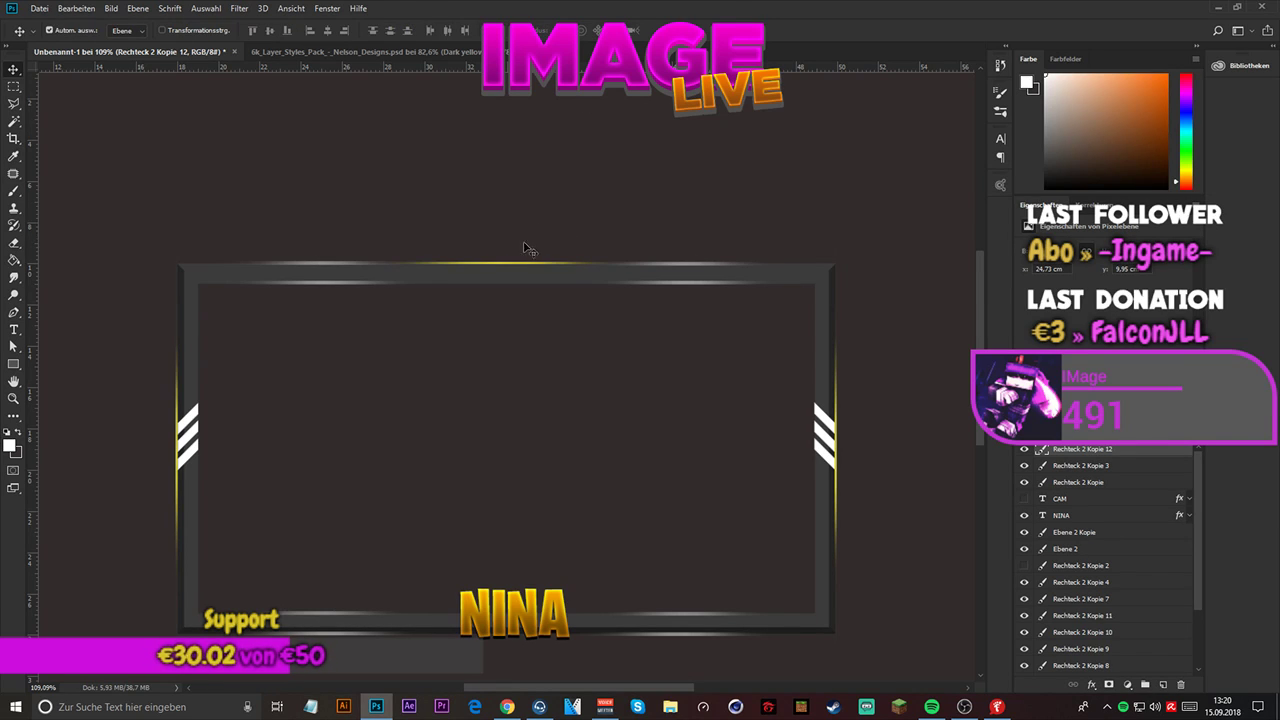
# - Shift the top glow line slightly along the frame's top edge to X 971 px, Y 284.5 px
pyautogui.scroll(9, 525, 251)
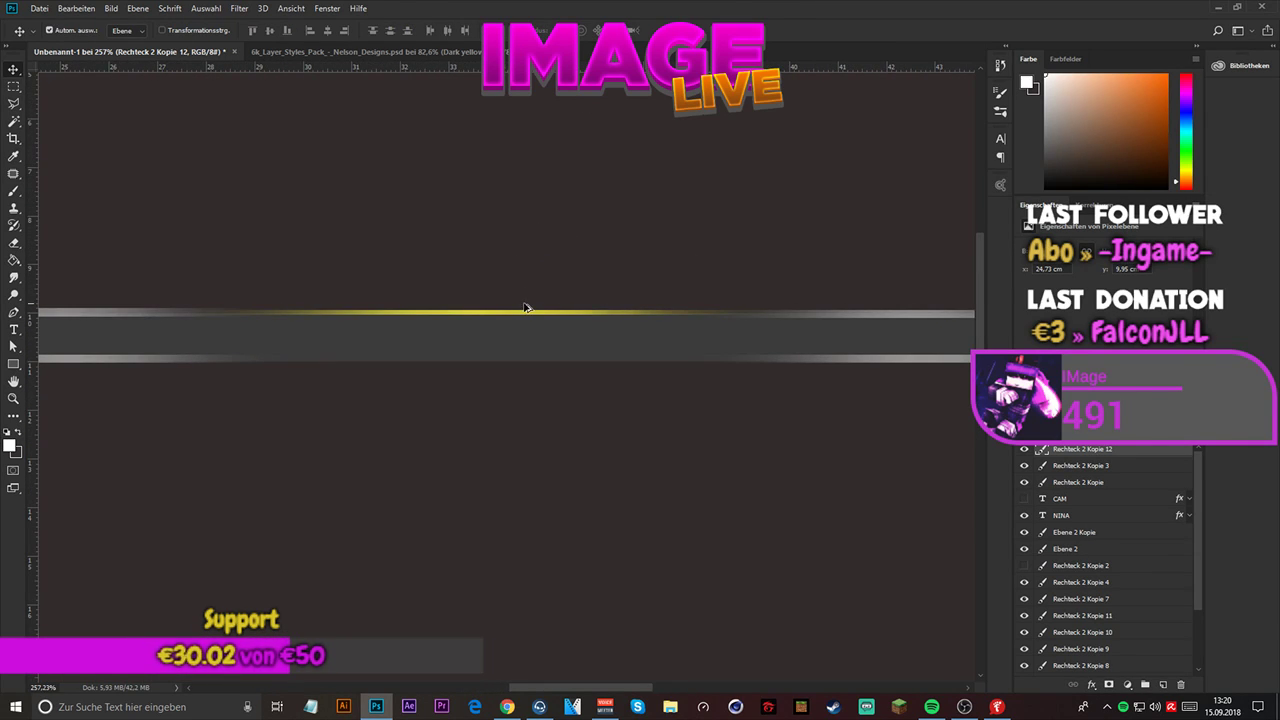
pyautogui.hotkey('ctrl', 't')
pyautogui.moveTo(537, 316); pyautogui.dragTo(552, 316)
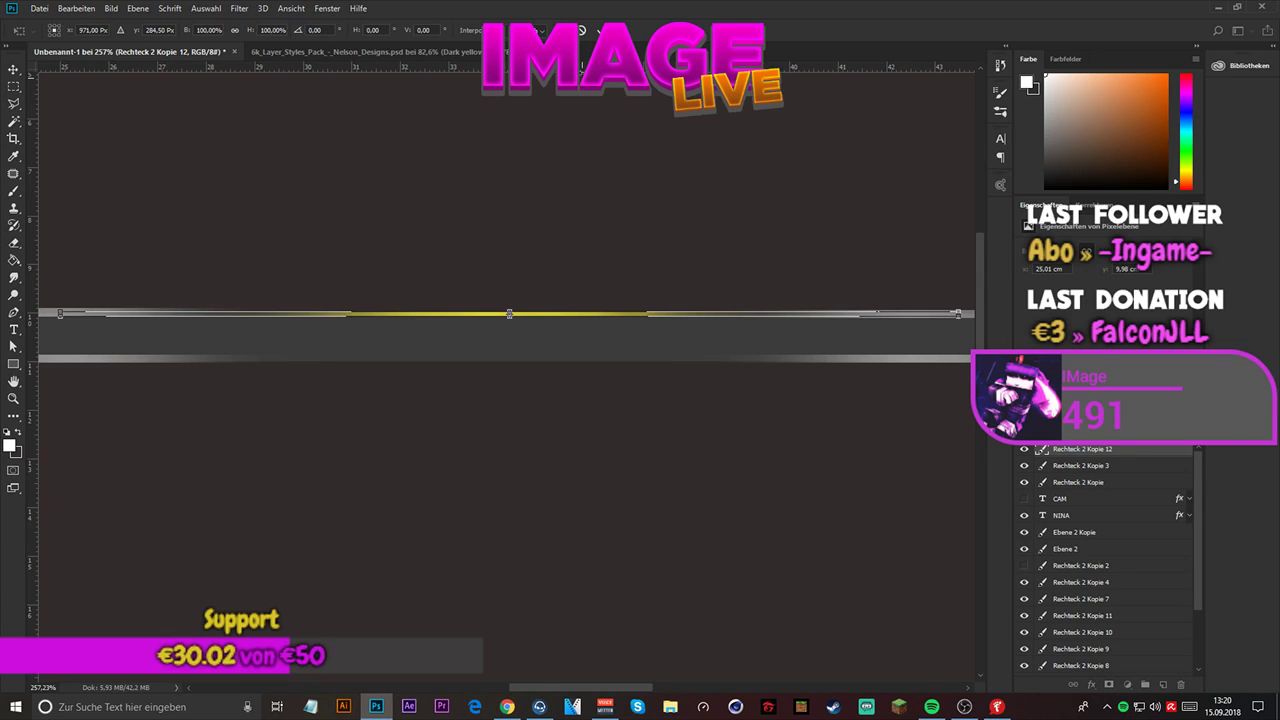
pyautogui.press('Return')
pyautogui.scroll(-5, 514, 303)
pyautogui.scroll(-4, 514, 302)
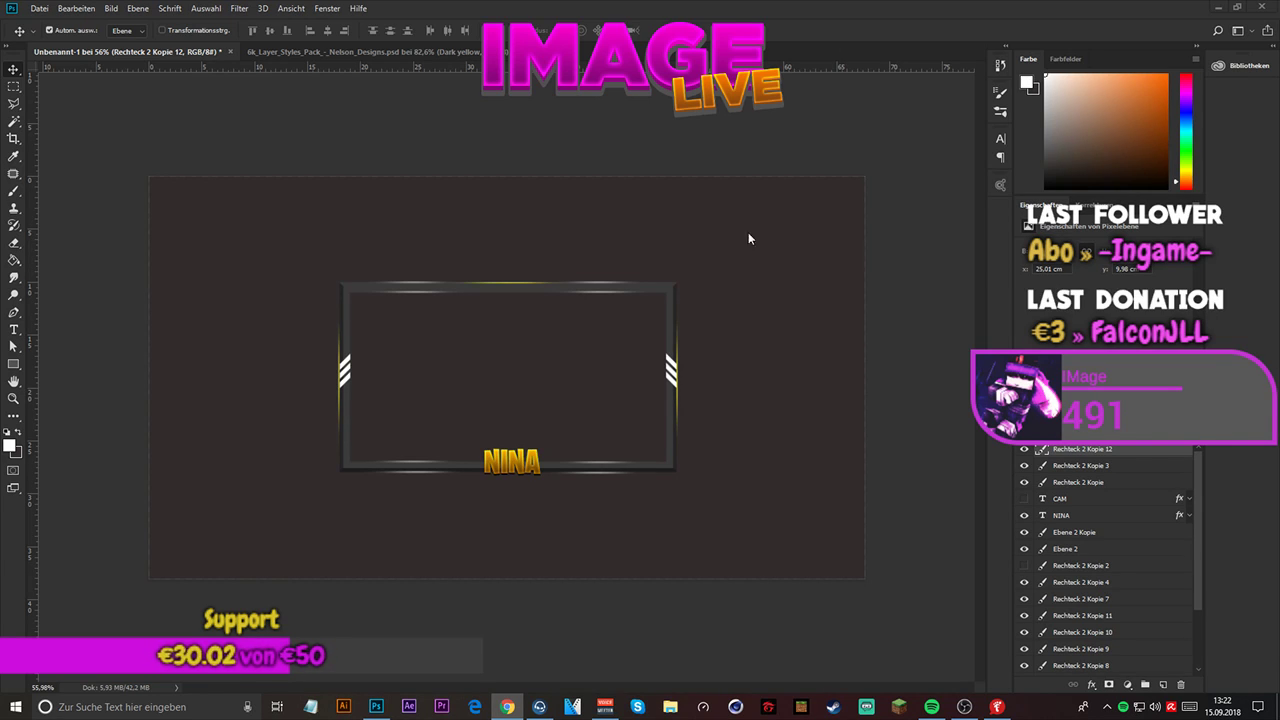
# - Thicken the top glow line upward by scaling its height to 200% with Free Transform
pyautogui.scroll(2, 453, 287)
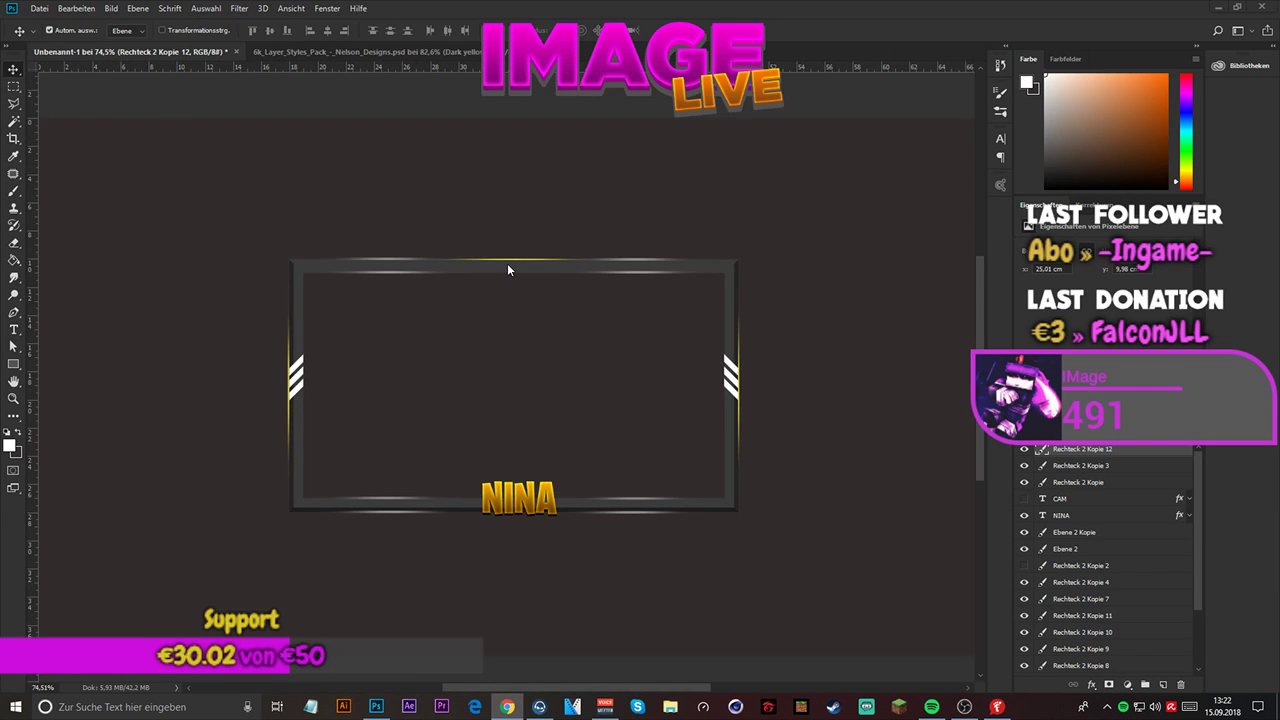
pyautogui.scroll(2, 507, 263)
pyautogui.scroll(4, 507, 263)
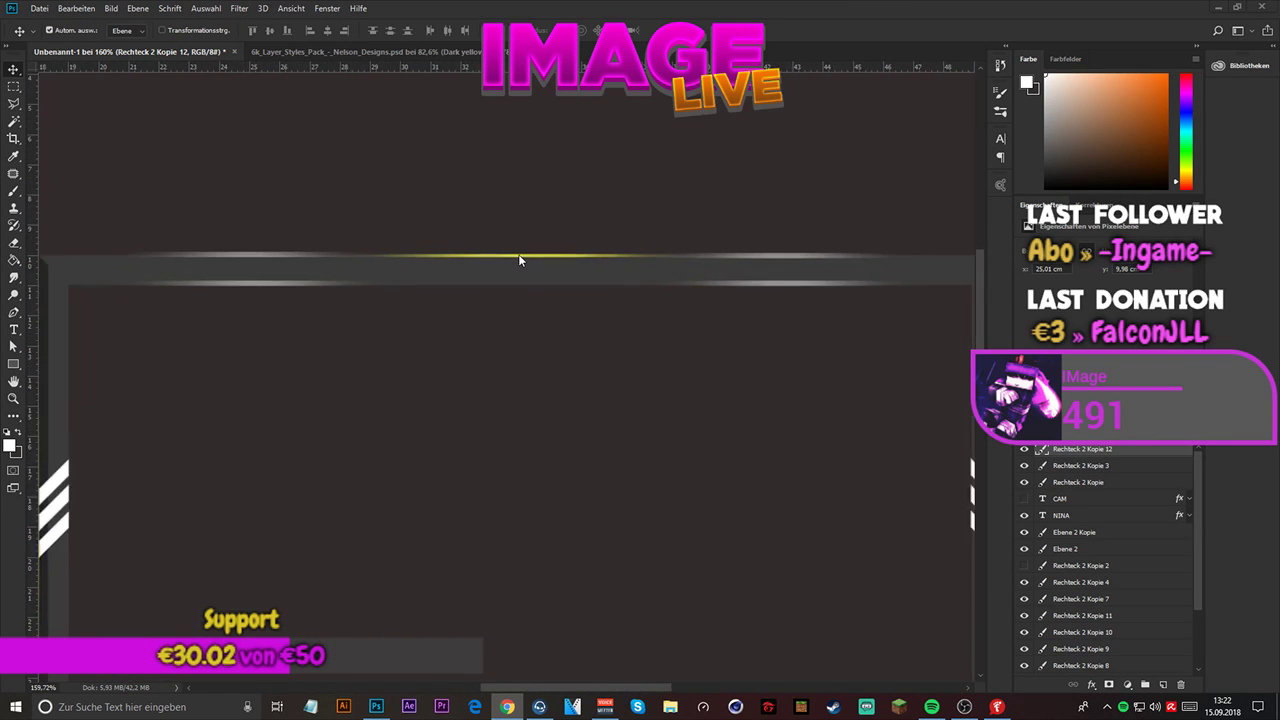
pyautogui.scroll(5, 519, 260)
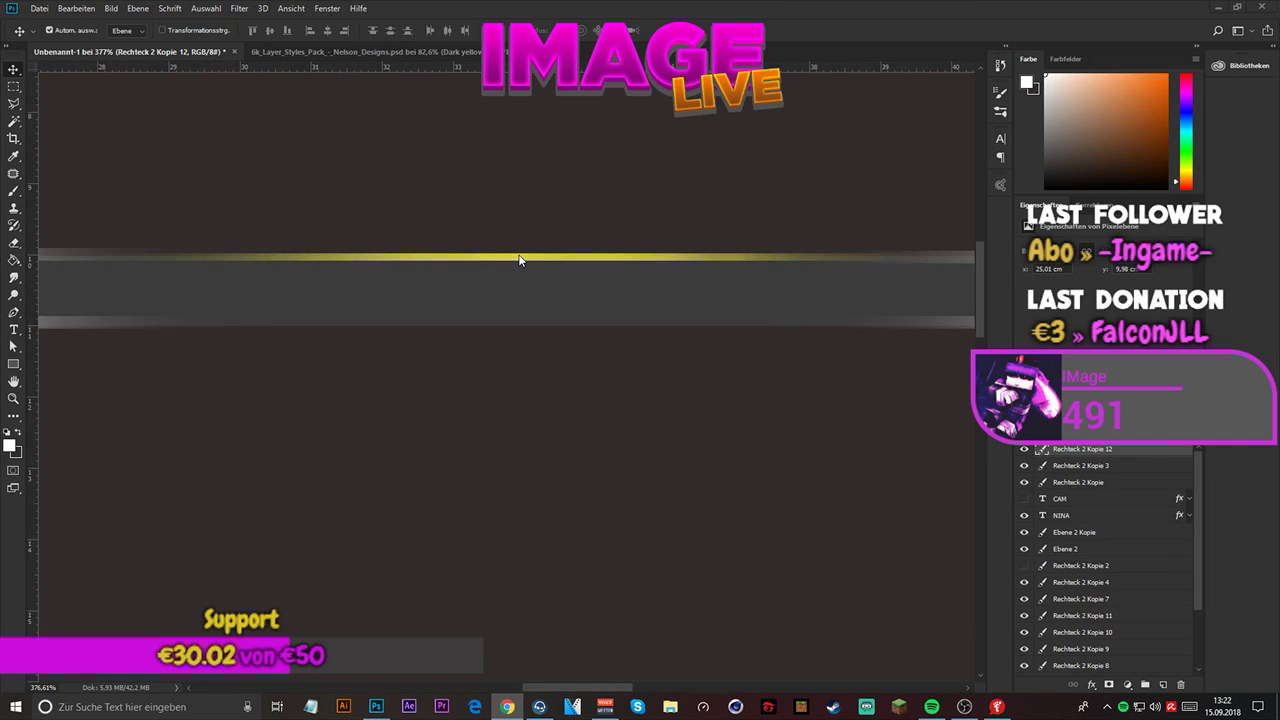
pyautogui.scroll(1, 518, 260)
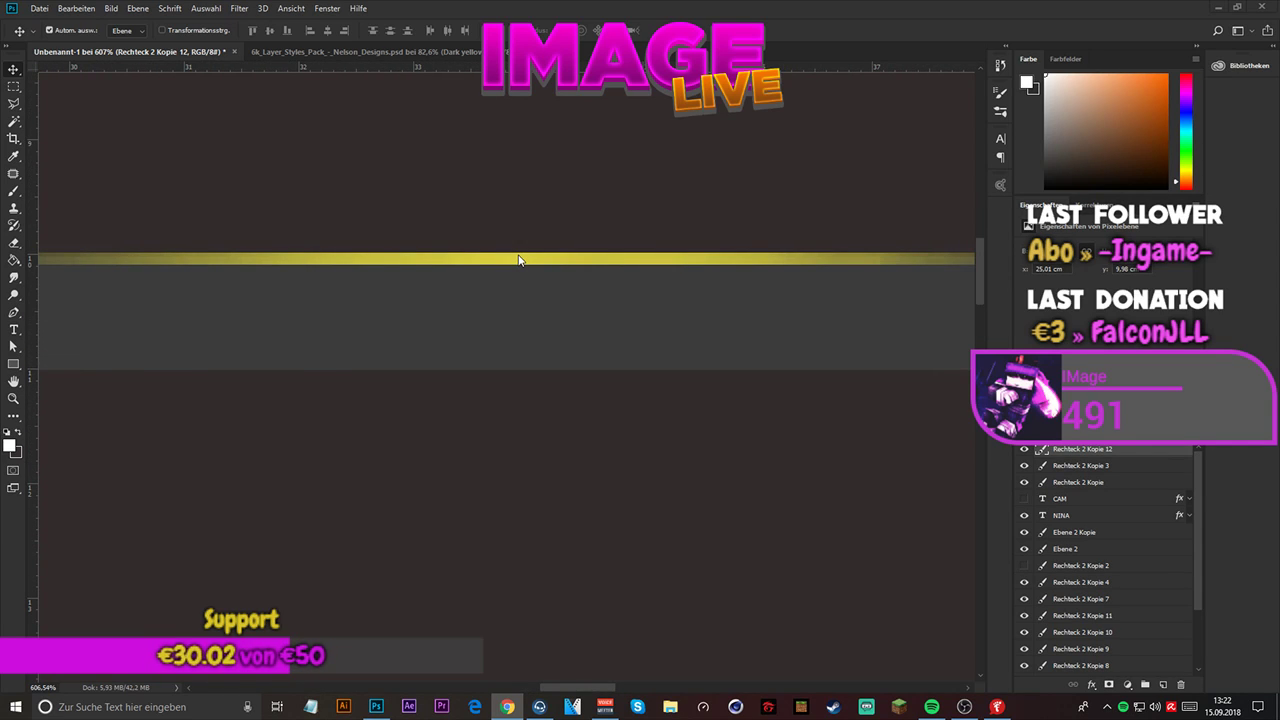
pyautogui.hotkey('ctrl', 't')
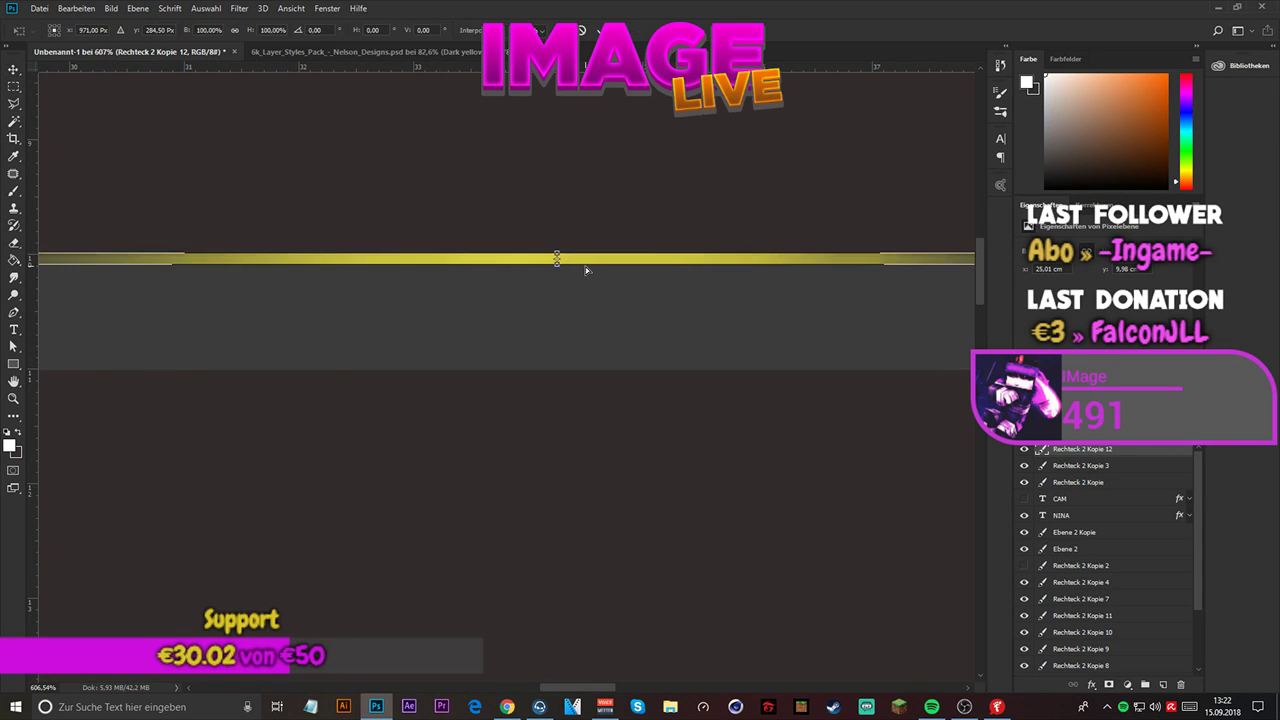
pyautogui.moveTo(557, 251)
pyautogui.mouseDown()
pyautogui.moveTo(557, 223)
pyautogui.moveTo(557, 240)
pyautogui.mouseUp()
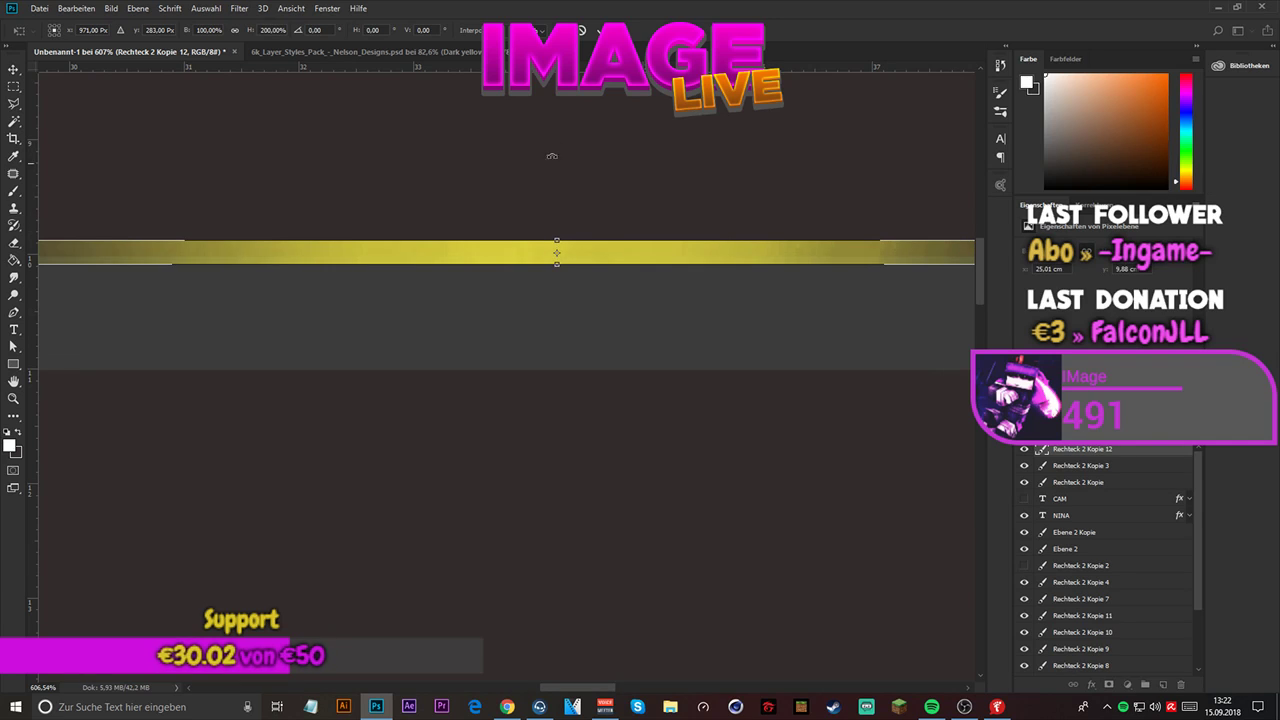
pyautogui.press('Return')
pyautogui.hotkey('ctrl', '0')
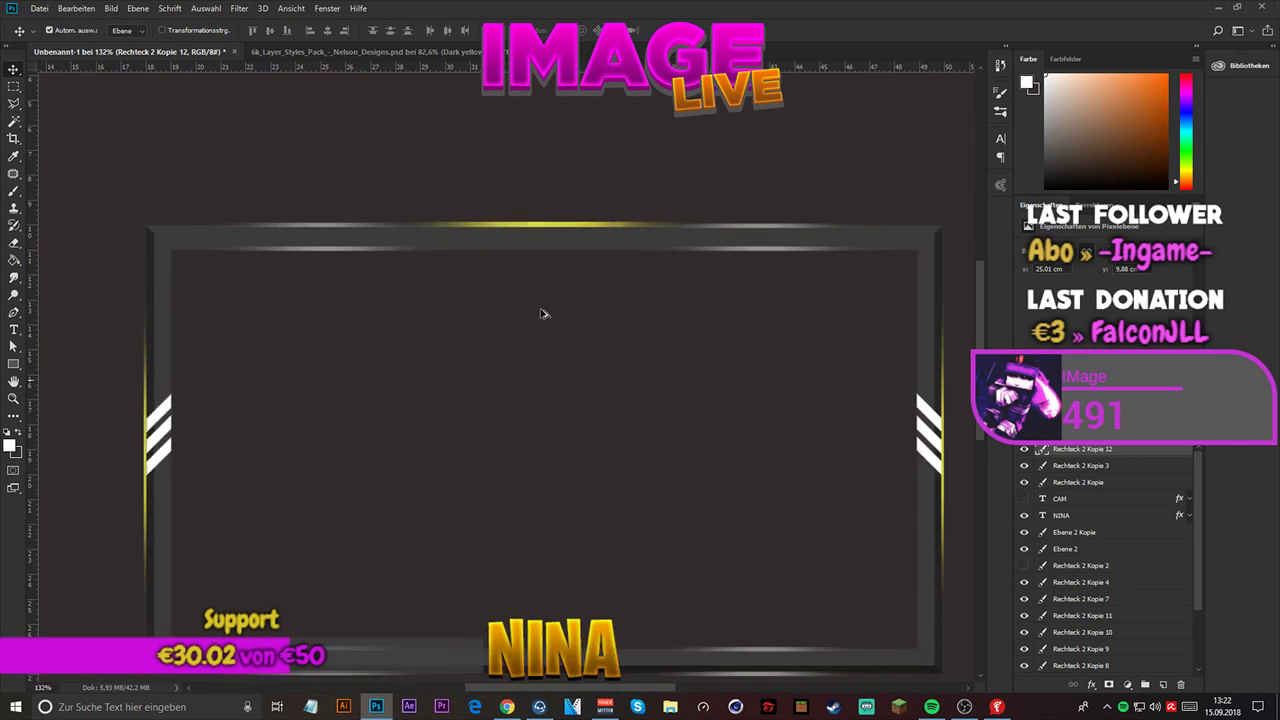
# - Scale the top glow line's height to 66.67% and place it inside the frame bar at X 967 px, Y 296 px
pyautogui.scroll(5, 533, 207)
pyautogui.hotkey('ctrl', 't')
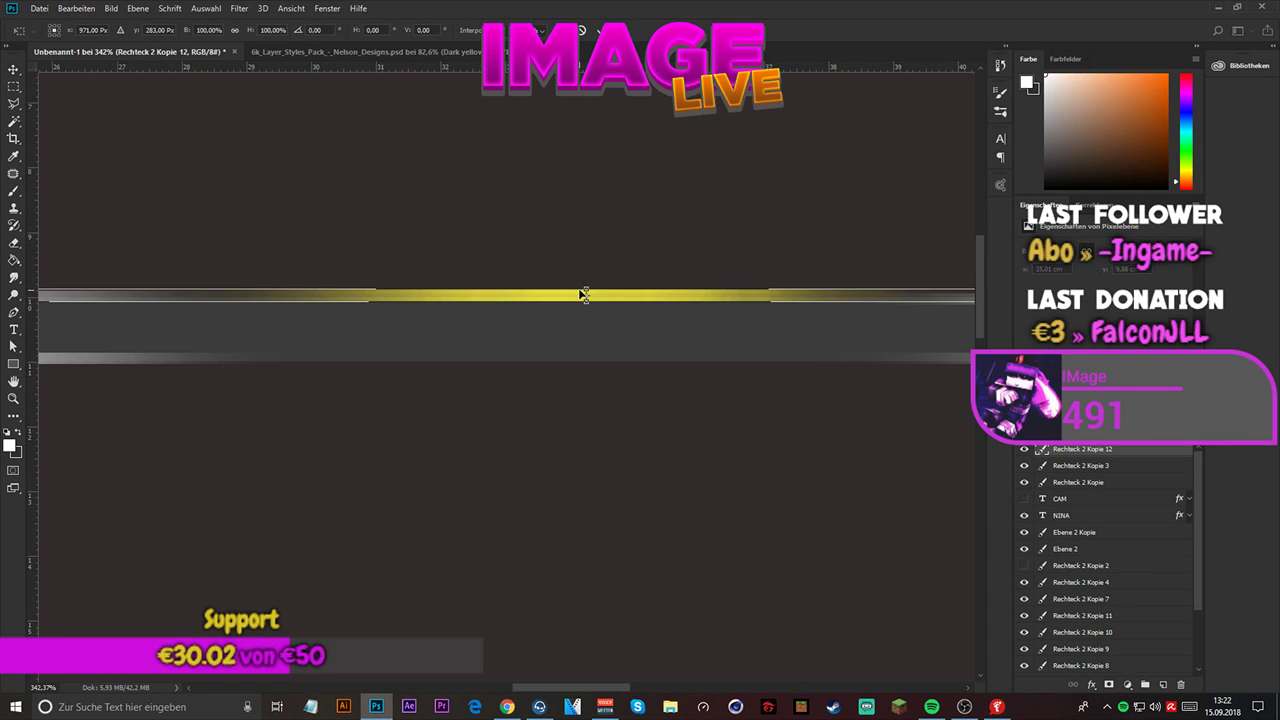
pyautogui.moveTo(584, 295); pyautogui.dragTo(566, 323)
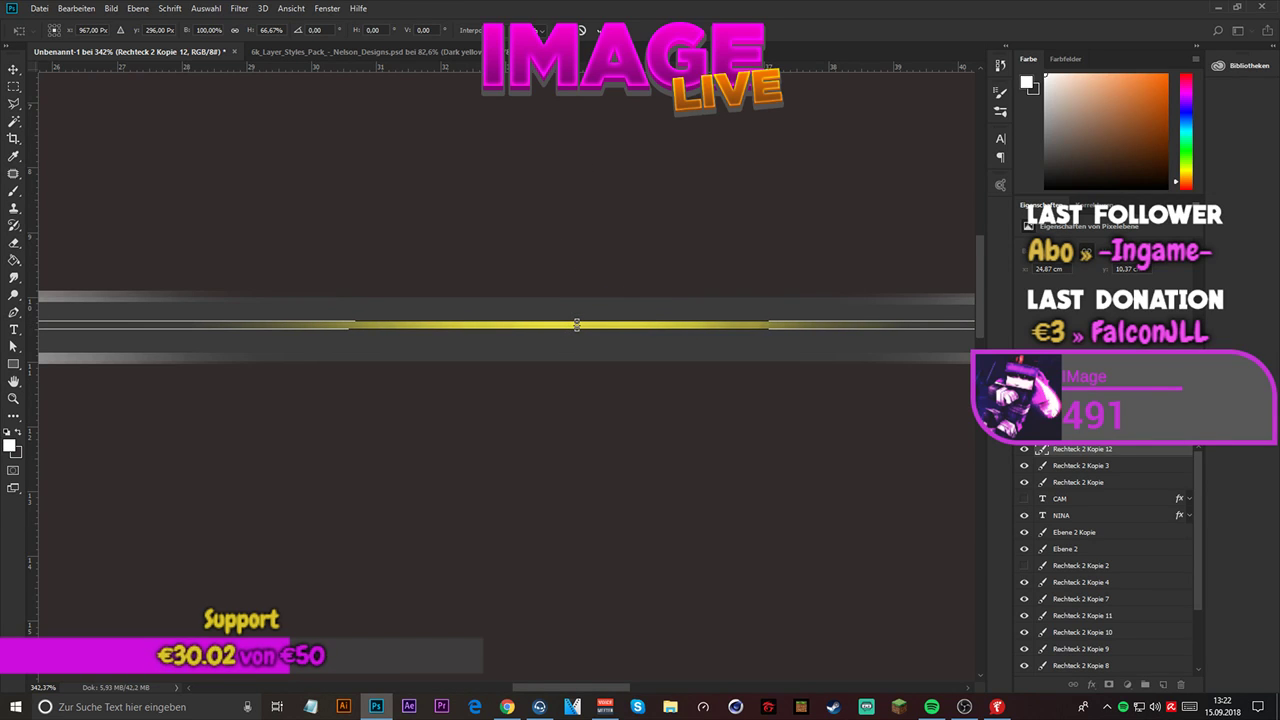
pyautogui.press('Return')
pyautogui.scroll(-2, 563, 254)
pyautogui.scroll(-5, 563, 254)
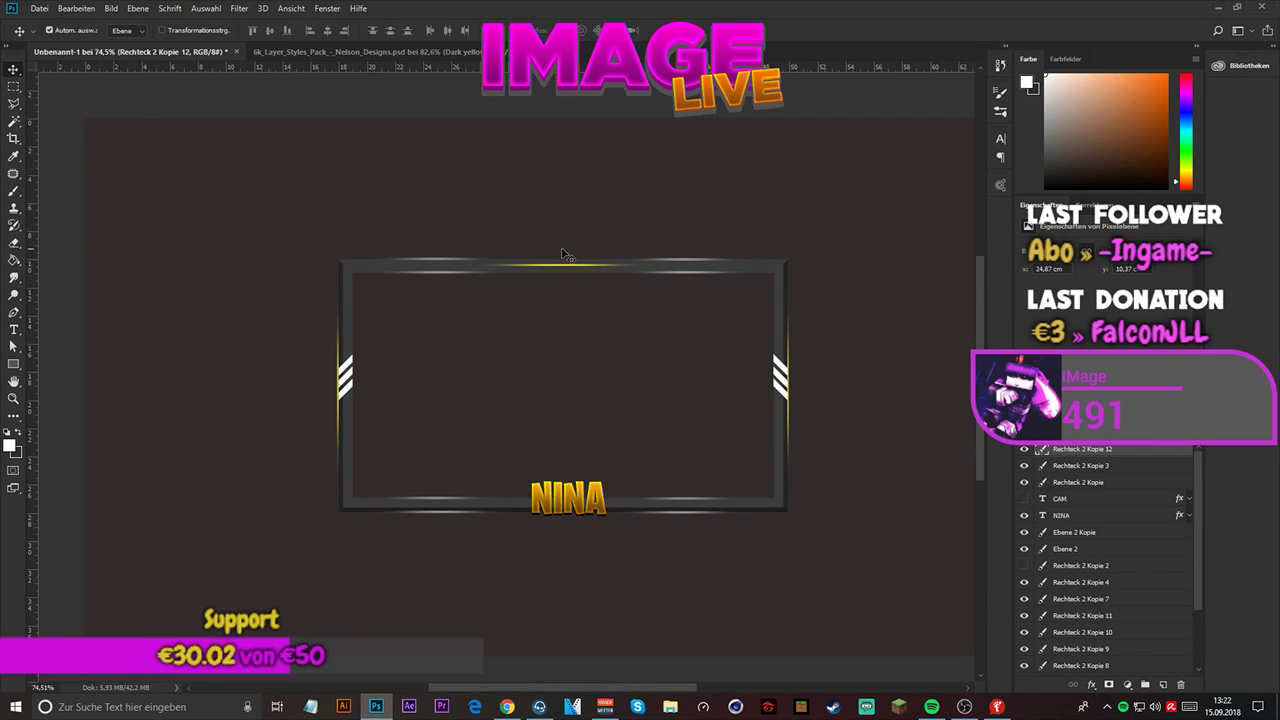
# - Move the glow line back onto the frame's top edge at X 963 px, Y 286 px
pyautogui.hotkey('ctrl', 't')
pyautogui.moveTo(550, 268); pyautogui.dragTo(546, 263)
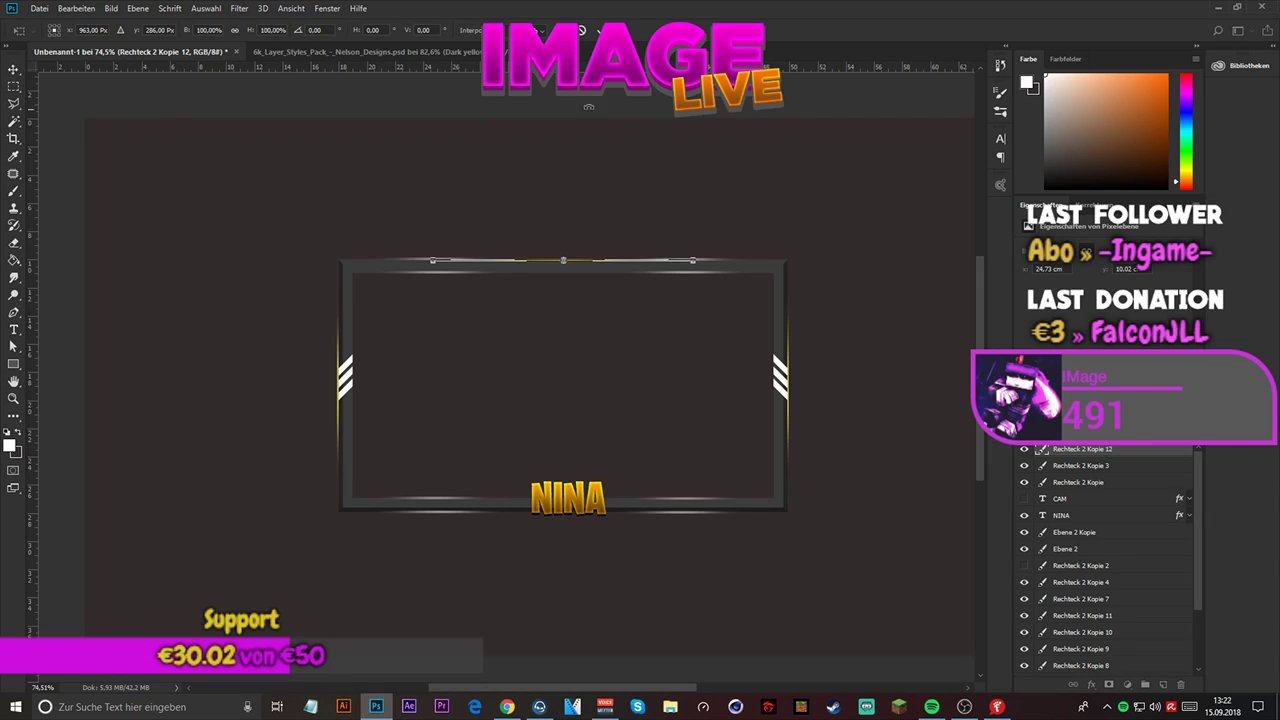
pyautogui.click(600, 31)
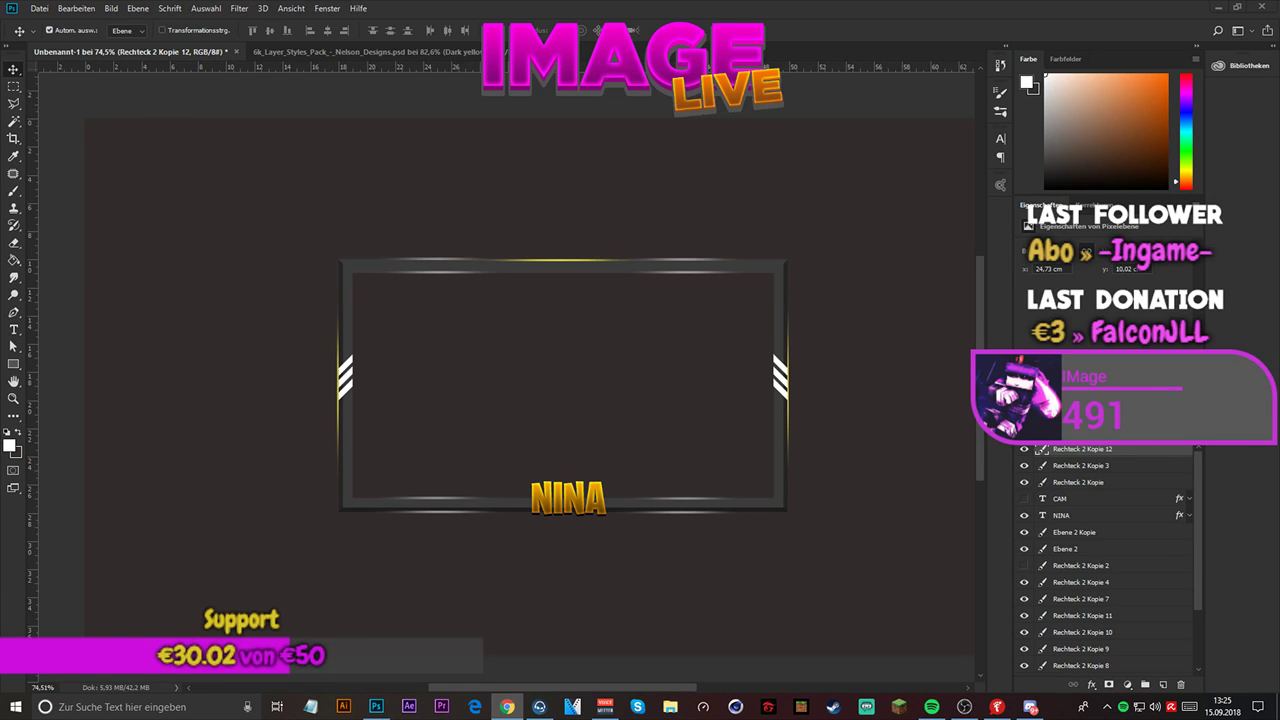
pyautogui.scroll(3, 553, 240)
pyautogui.scroll(-5, 554, 240)
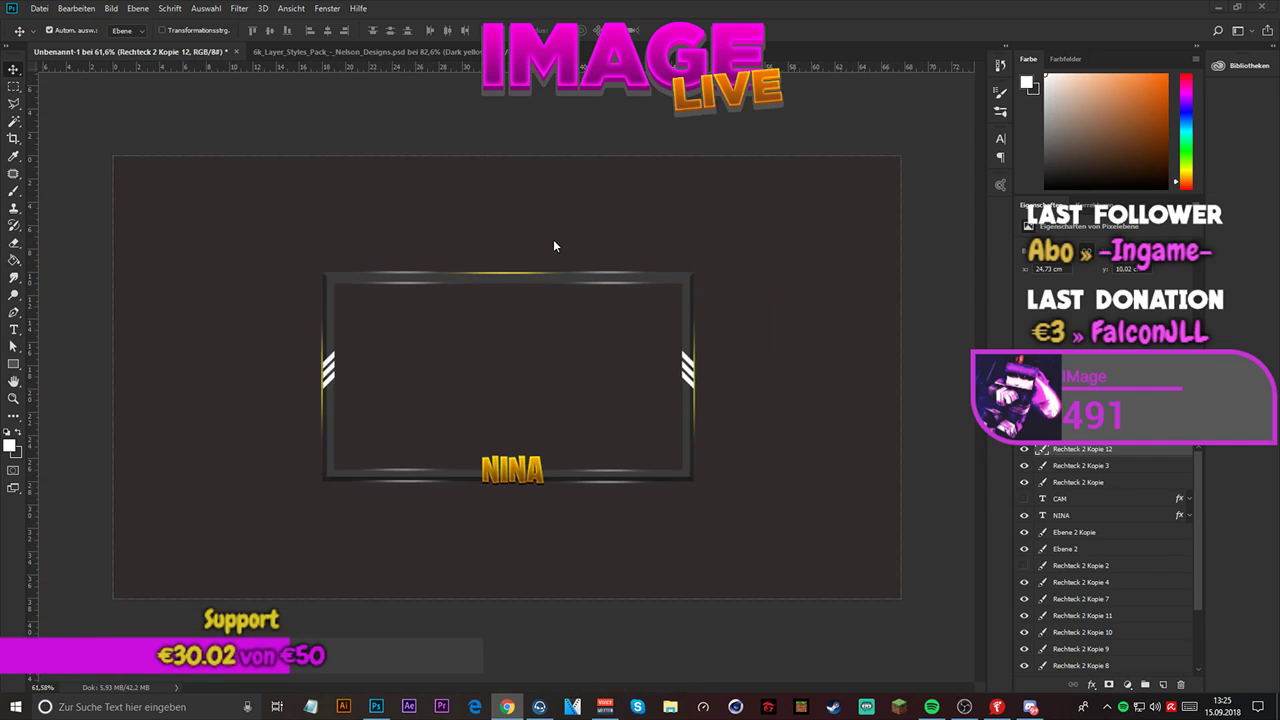
pyautogui.scroll(5, 550, 241)
pyautogui.scroll(-3, 550, 241)
pyautogui.scroll(3, 549, 240)
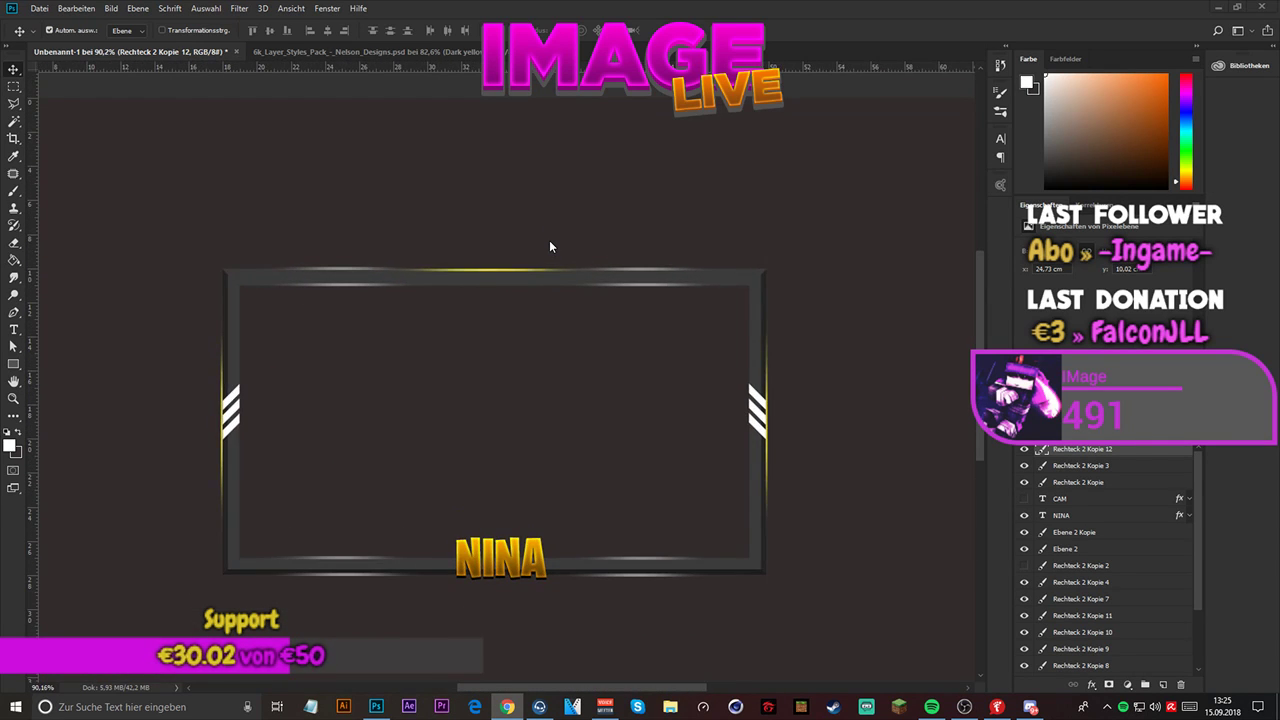
pyautogui.scroll(-2, 549, 240)
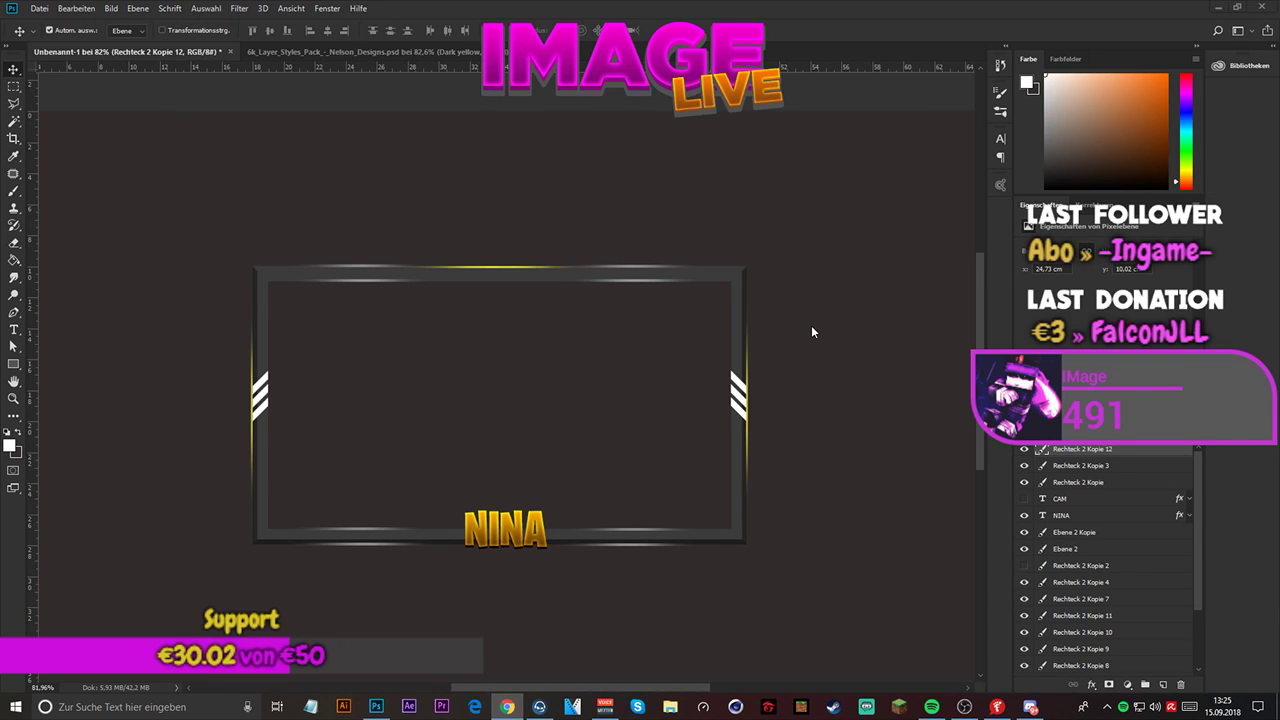
pyautogui.scroll(1, 740, 279)
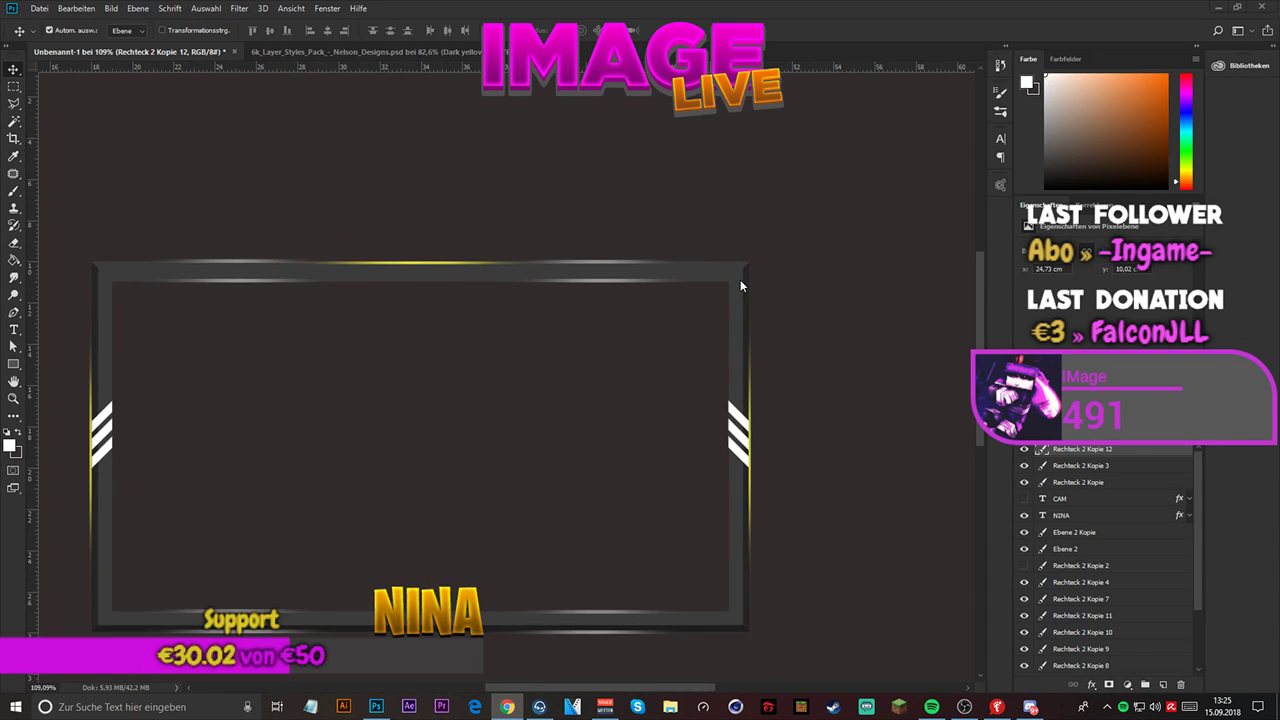
pyautogui.scroll(-2, 740, 279)
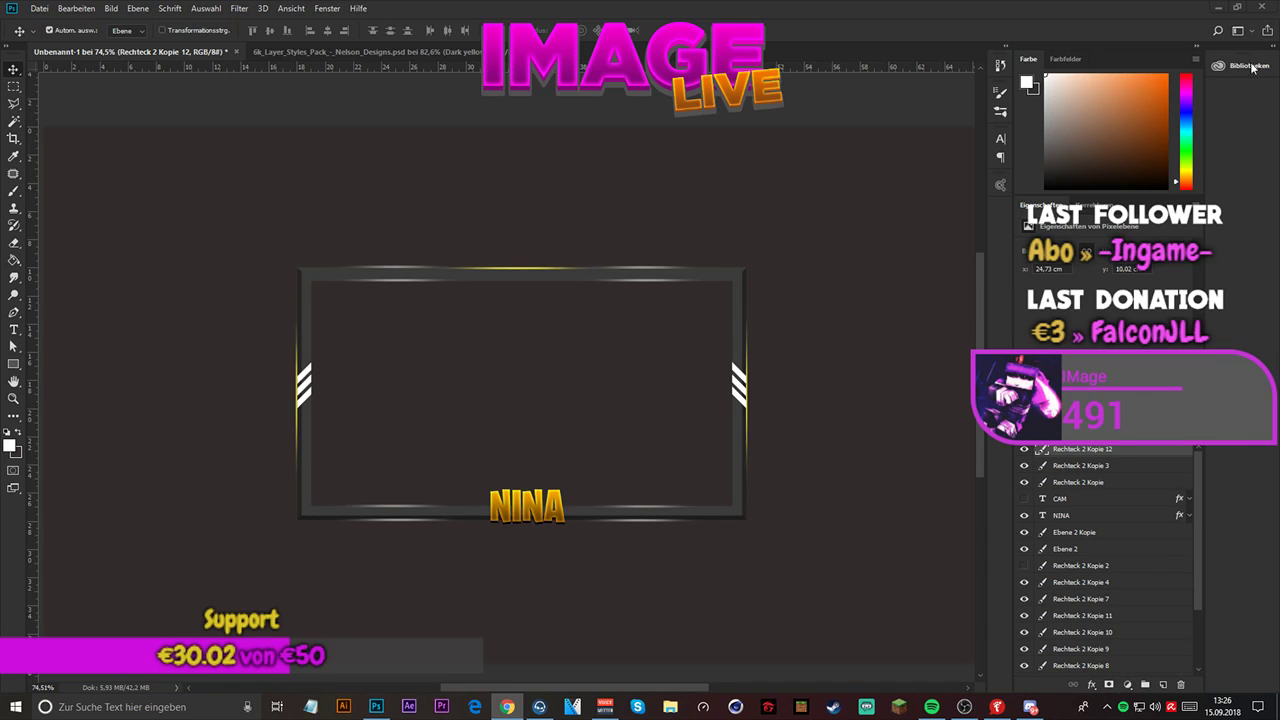
pyautogui.scroll(-4, 616, 203)
pyautogui.scroll(4, 529, 298)
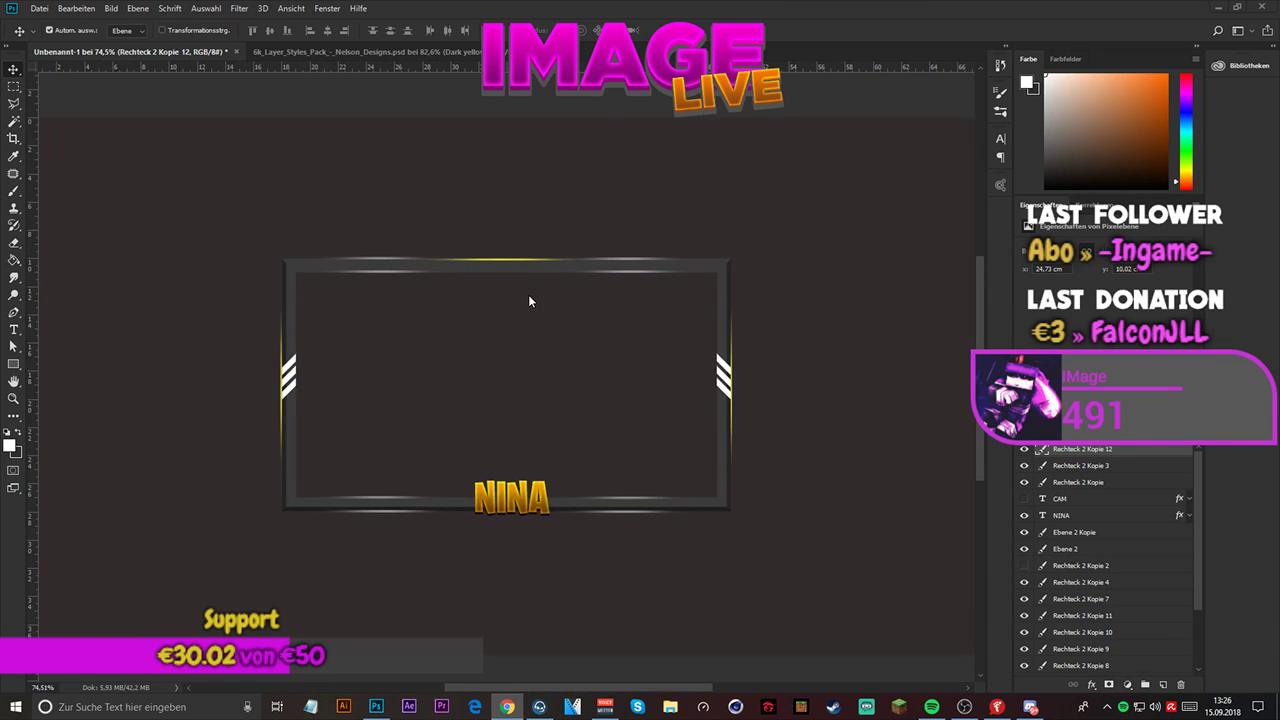
pyautogui.scroll(2, 529, 300)
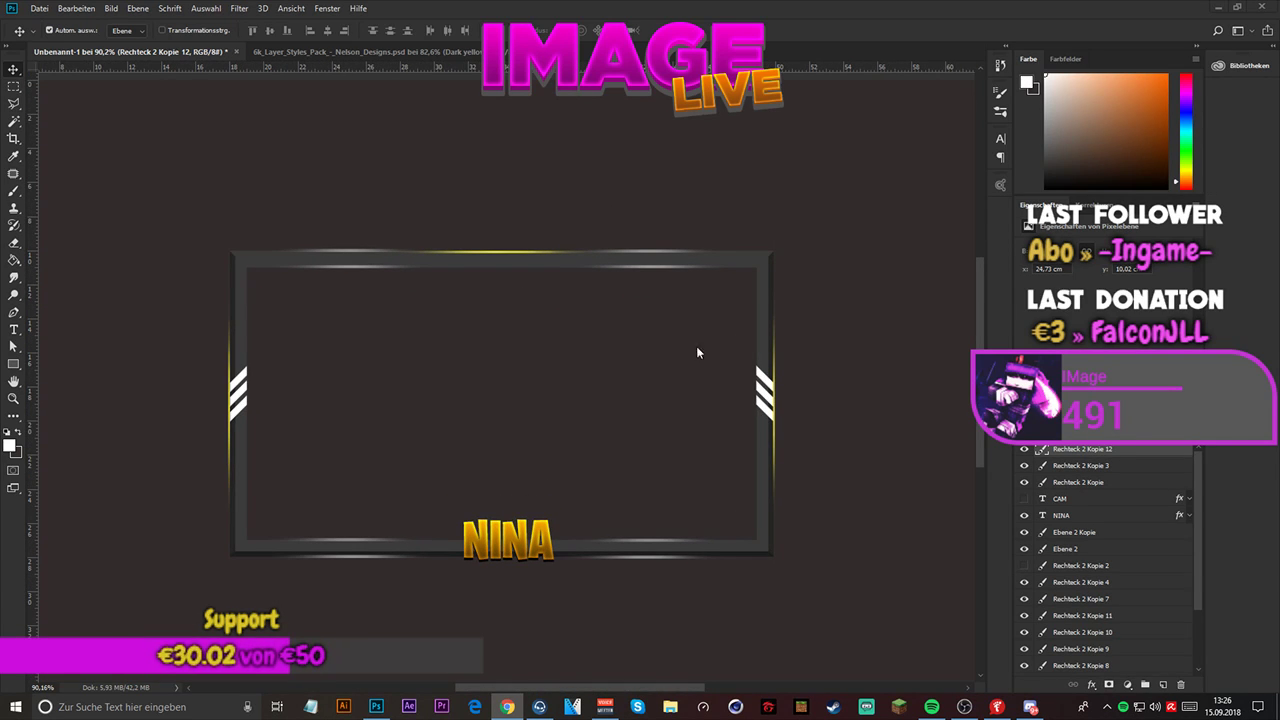
# - Hide the top glow line layer, Rechteck 2 Kopie 12
pyautogui.click(1024, 450)
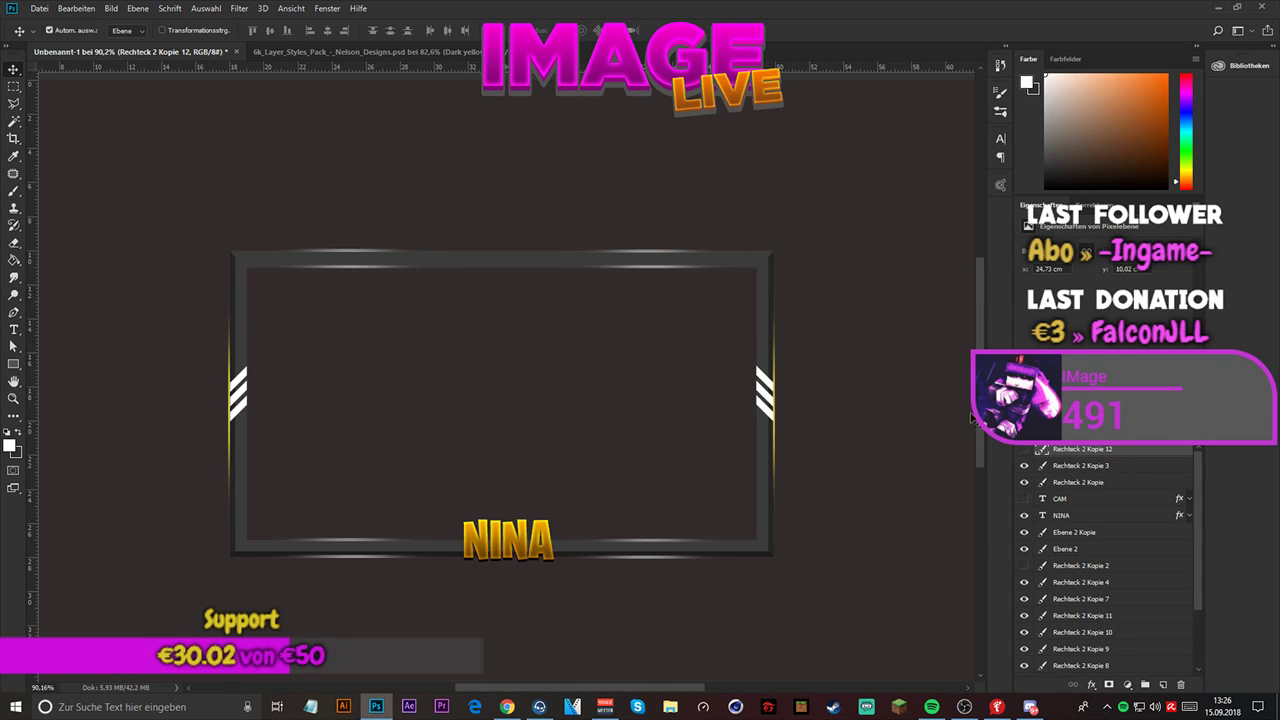
# - Draw a thin horizontal rectangle about 305 × 6 px just above the middle of the frame's top edge
pyautogui.click(13, 366)
pyautogui.moveTo(418, 238); pyautogui.dragTo(600, 241)
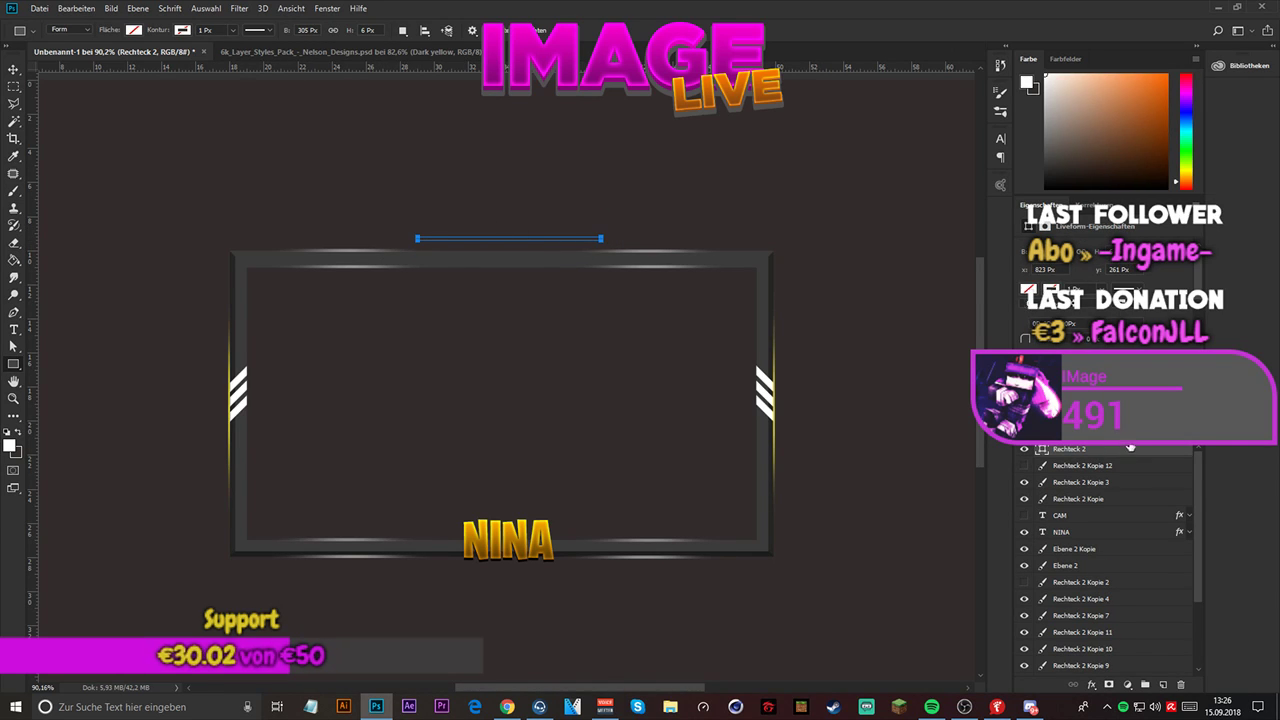
# - Give the new rectangle a white inside stroke (Kontur) and raise its size so the stroke fills the thin shape
pyautogui.press('h')
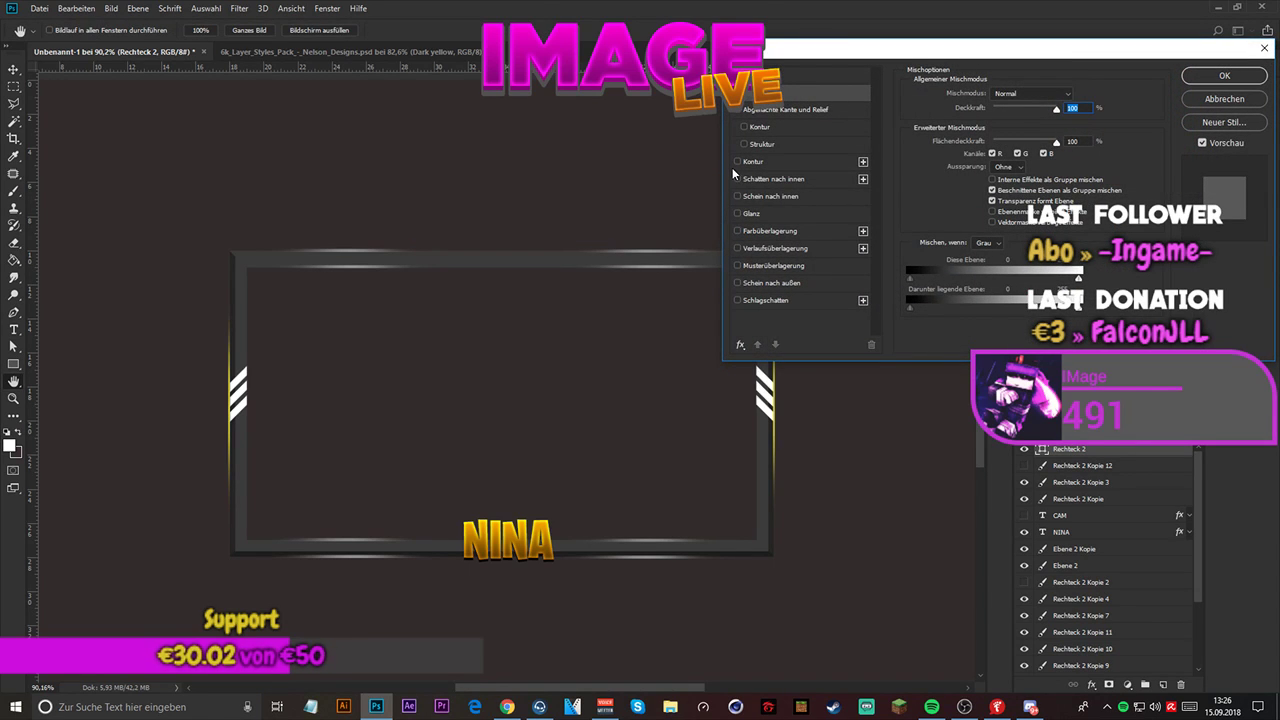
pyautogui.click(736, 163)
pyautogui.click(933, 198)
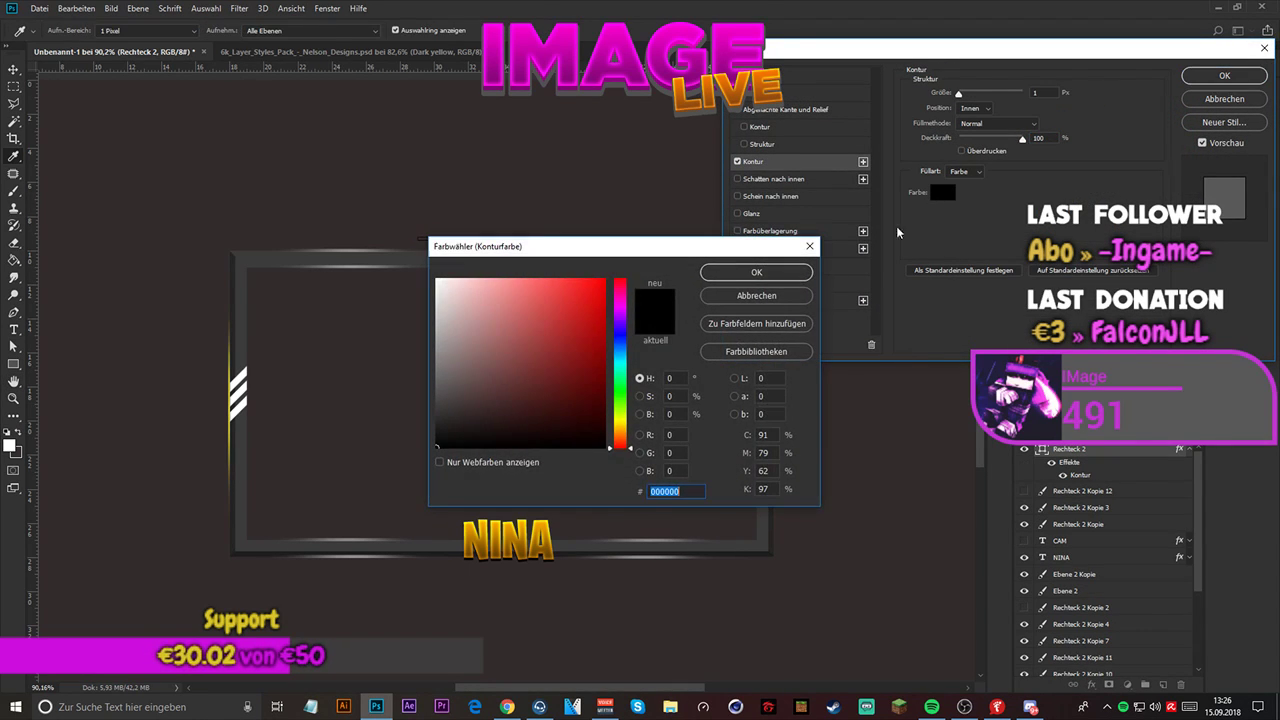
pyautogui.moveTo(565, 315); pyautogui.dragTo(394, 171)
pyautogui.click(775, 277)
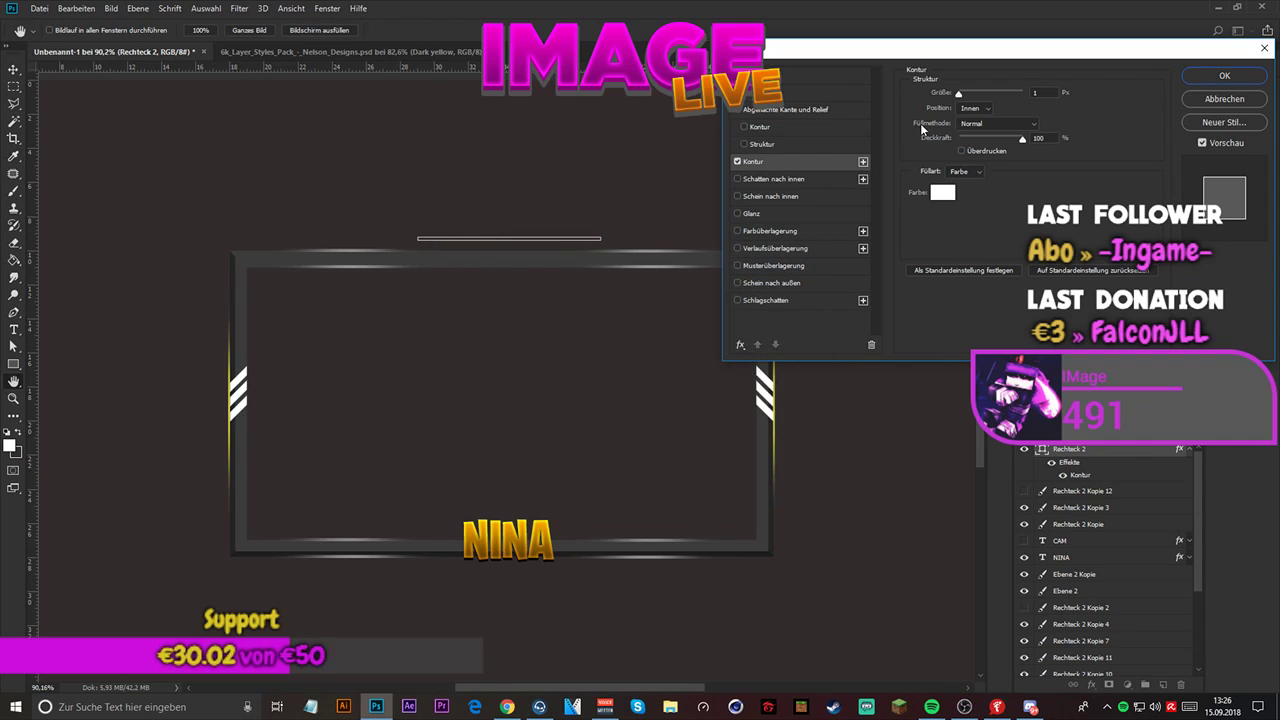
pyautogui.moveTo(954, 96); pyautogui.dragTo(962, 96)
pyautogui.click(1215, 76)
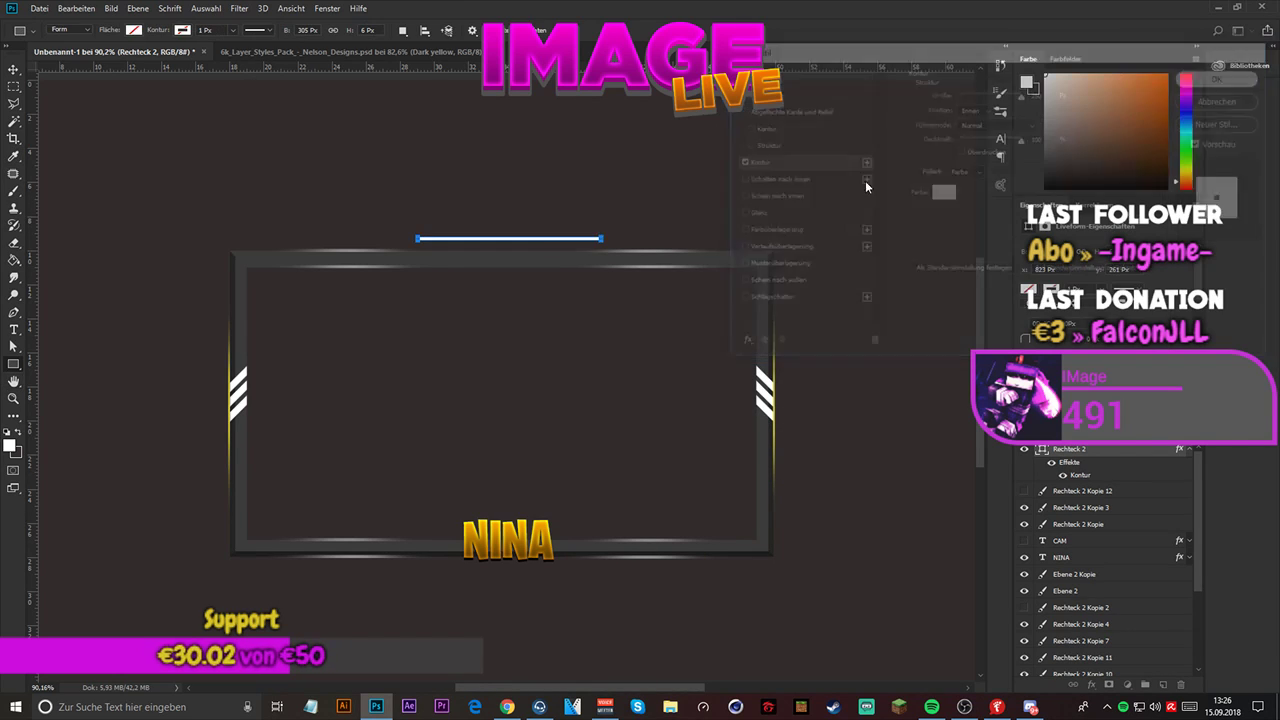
# - Move the white rectangle onto the middle of the frame's top edge at X 964.5 px, Y 283 px
pyautogui.hotkey('ctrl', 'r')
pyautogui.hotkey('ctrl', 't')
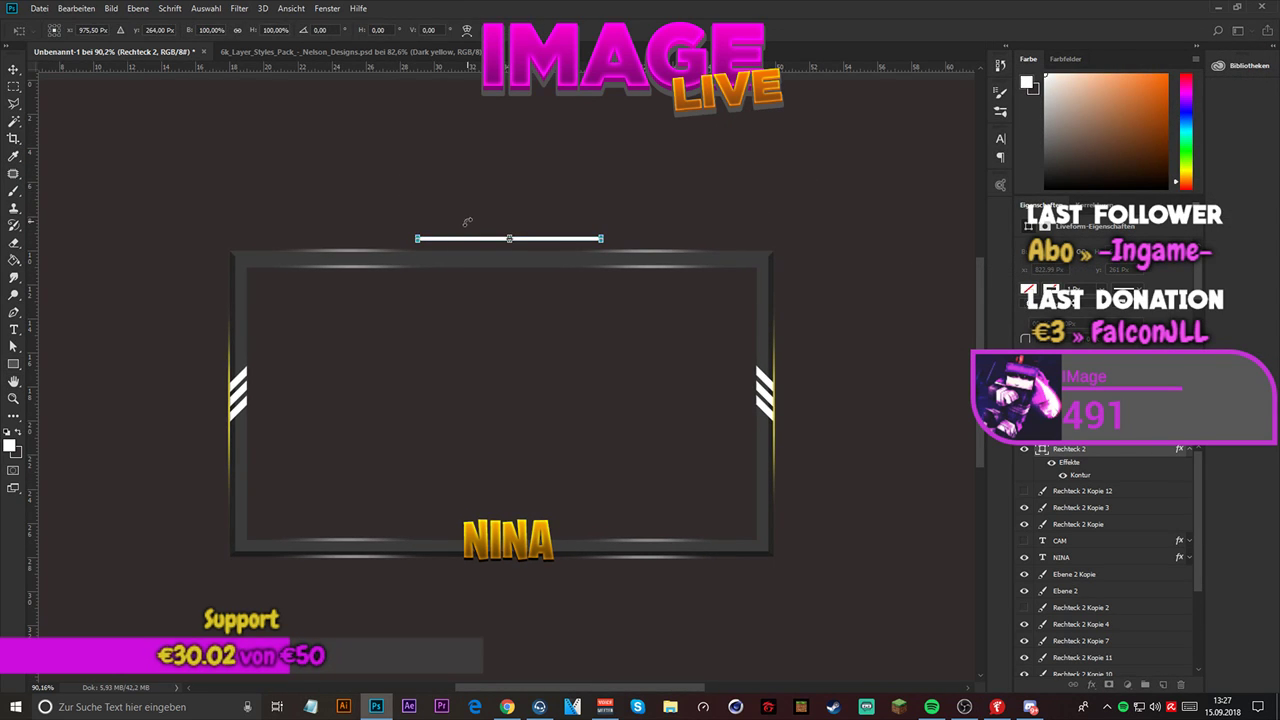
pyautogui.moveTo(474, 243); pyautogui.dragTo(478, 253)
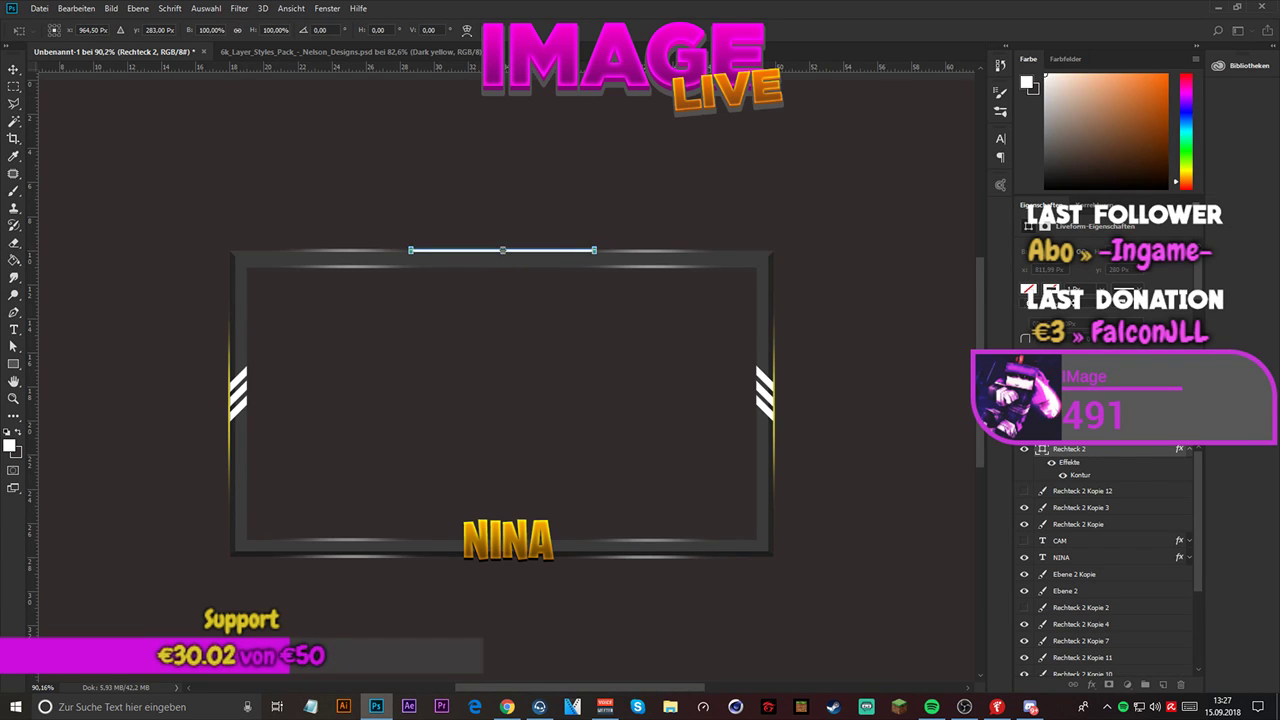
pyautogui.press('Return')
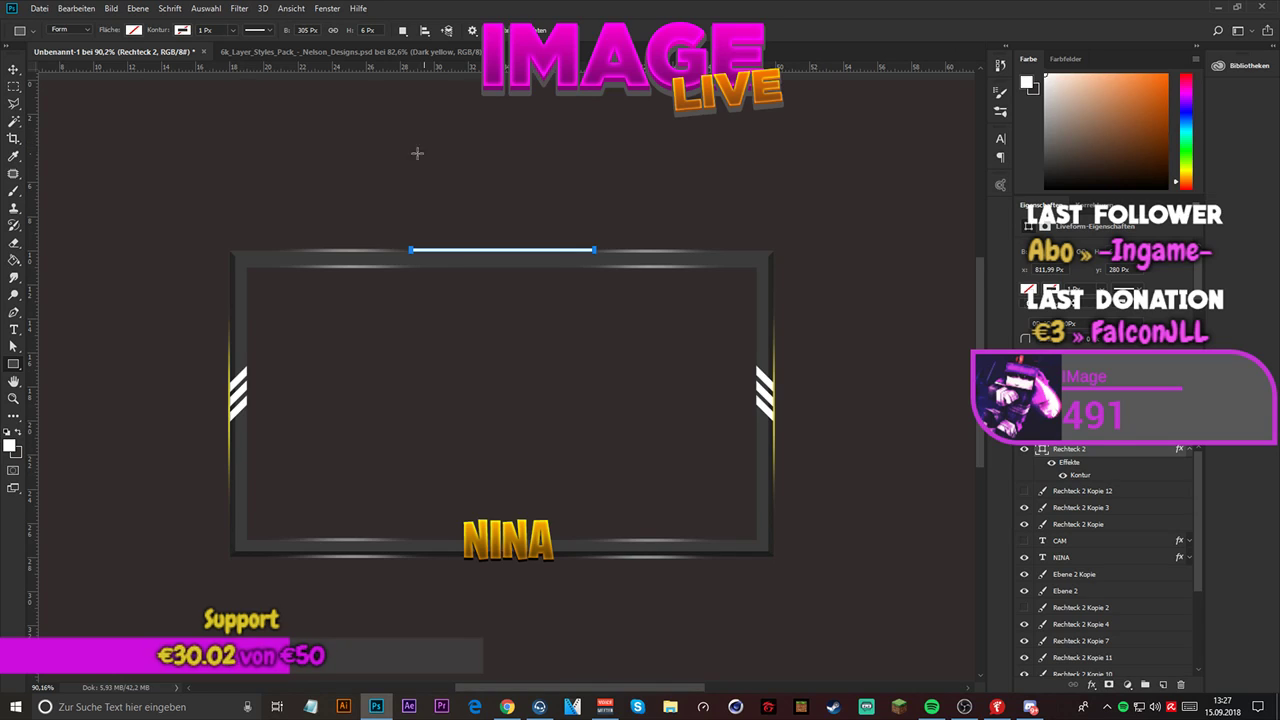
# - Hide the white rectangle layer, Rechteck 2, and delete it
pyautogui.click(13, 54)
pyautogui.click(196, 164)
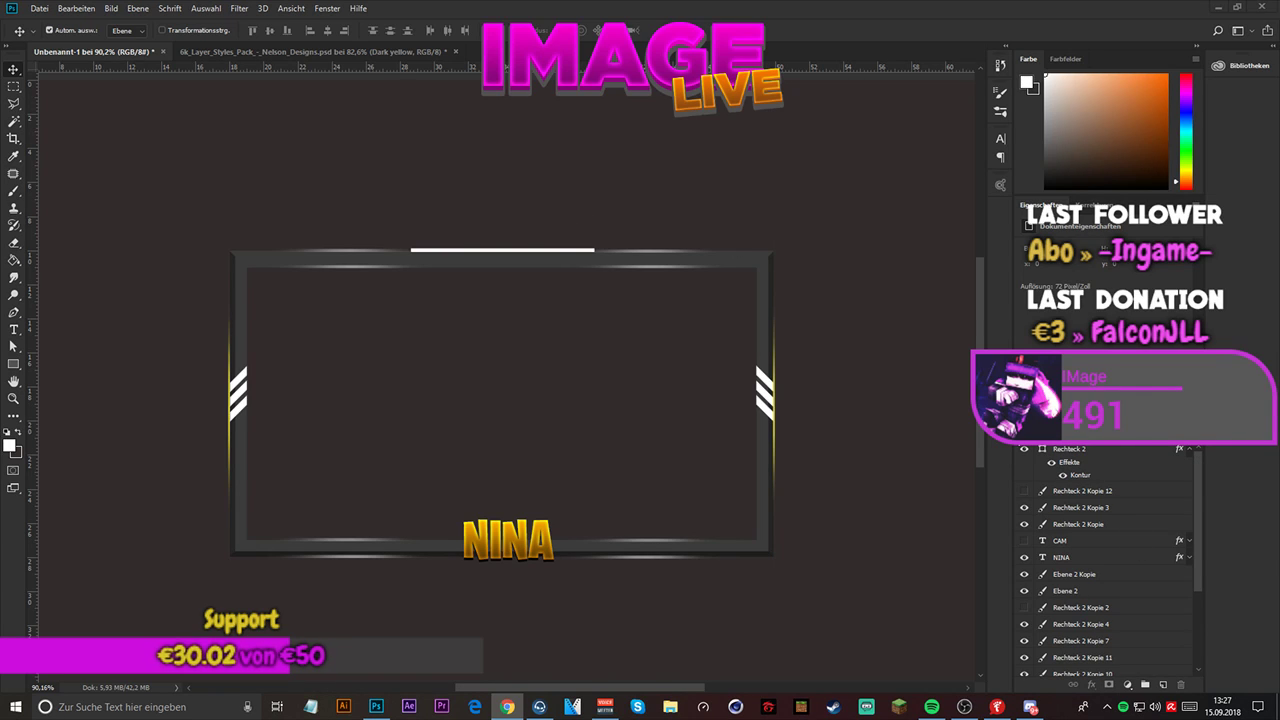
pyautogui.click(1120, 457)
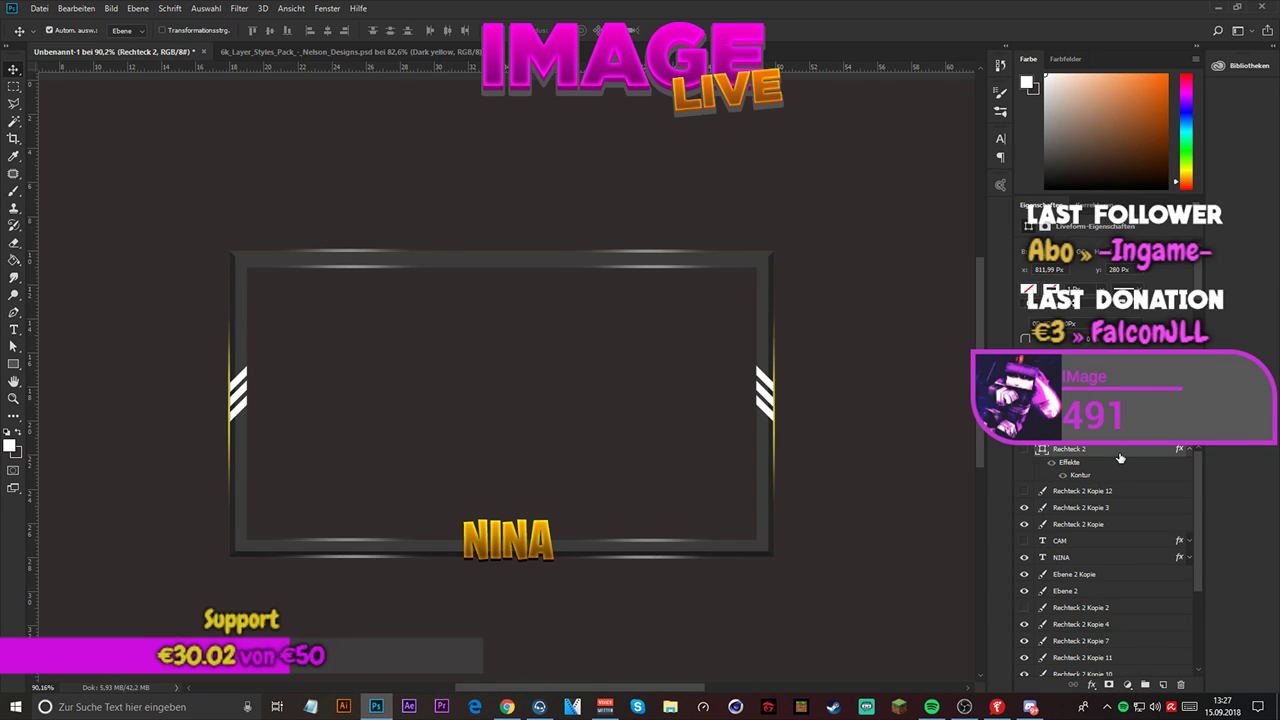
pyautogui.press('Delete')
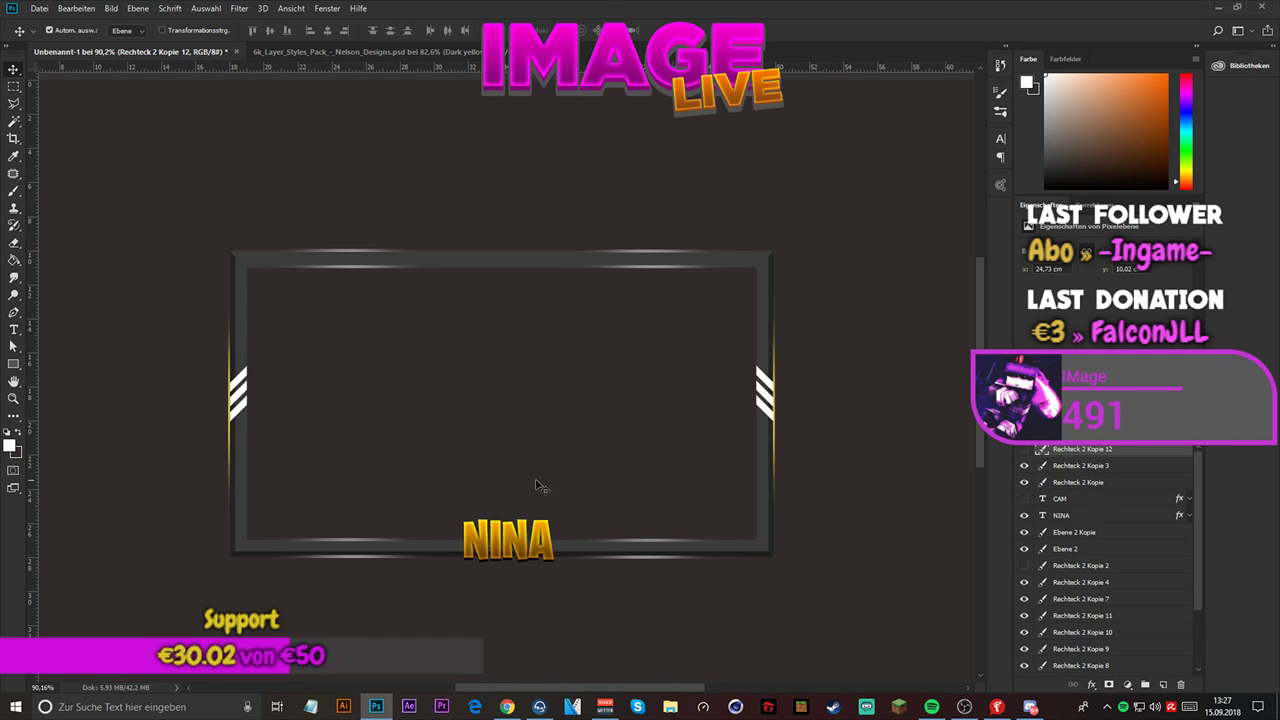
# - Hide the Hintergrund layer so the frame sits on a transparent canvas
pyautogui.scroll(-2, 403, 270)
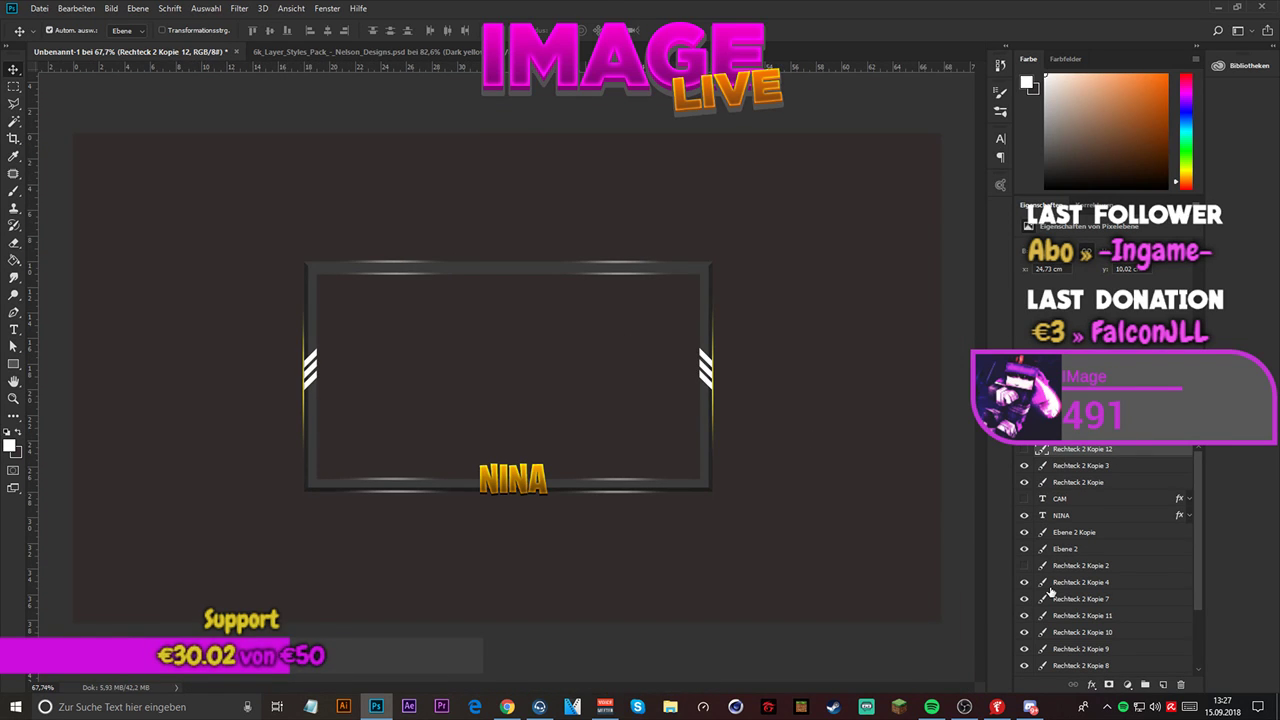
pyautogui.scroll(-3, 1050, 592)
pyautogui.click(1025, 668)
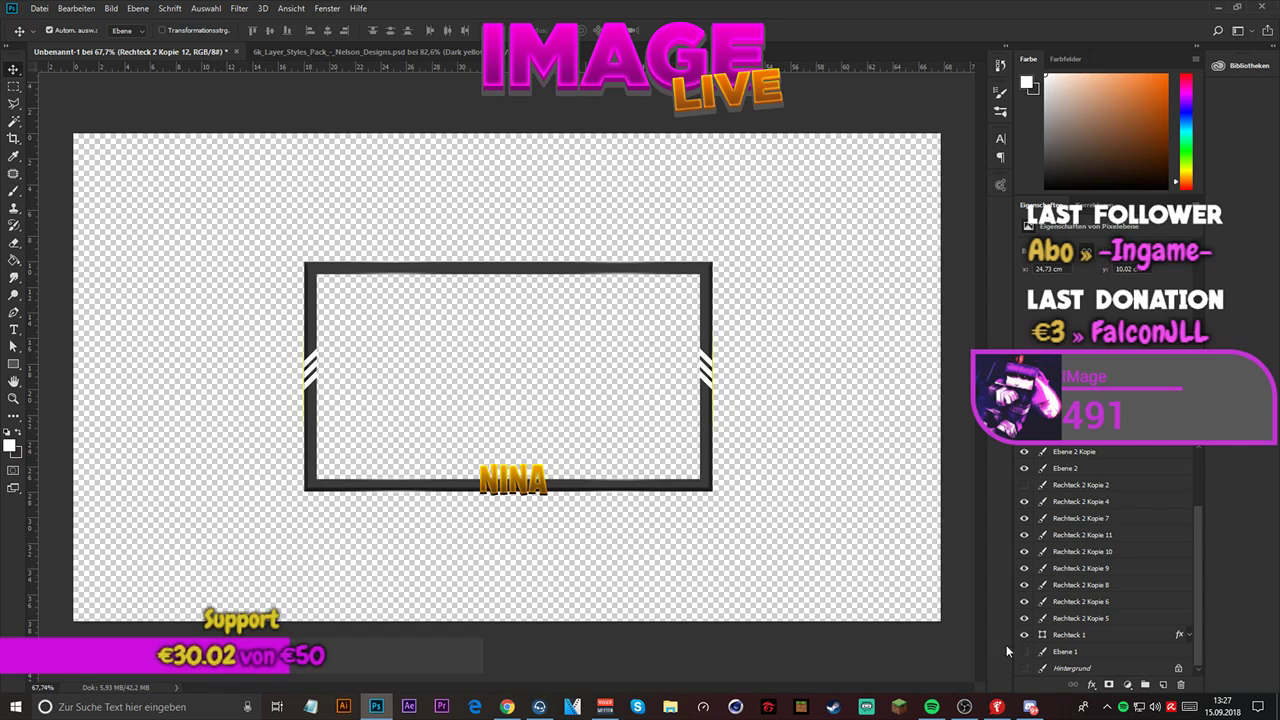
pyautogui.scroll(2, 514, 311)
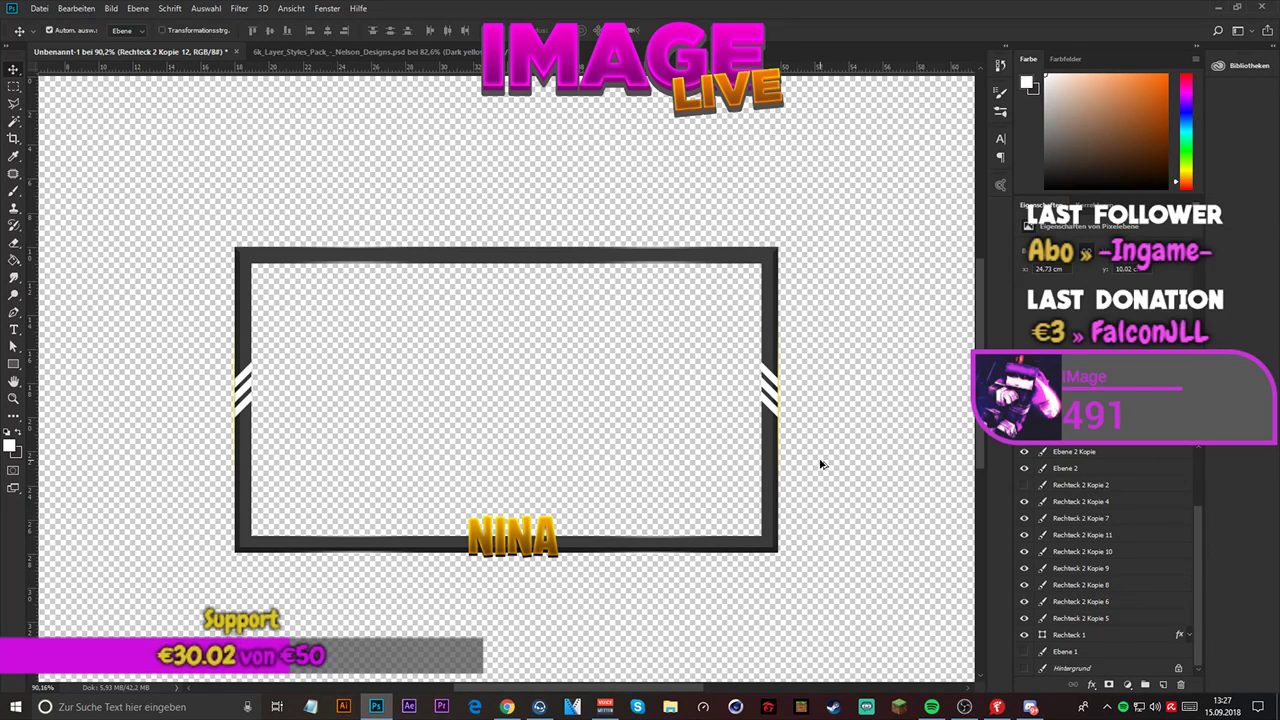
# - Move the layers Rechteck 2 Kopie 5 and Rechteck 2 Kopie 6 down onto the frame's bottom bar at Y 768 px
pyautogui.click(1062, 618)
pyautogui.keyDown('shift'); pyautogui.click(1050, 602); pyautogui.keyUp('shift')
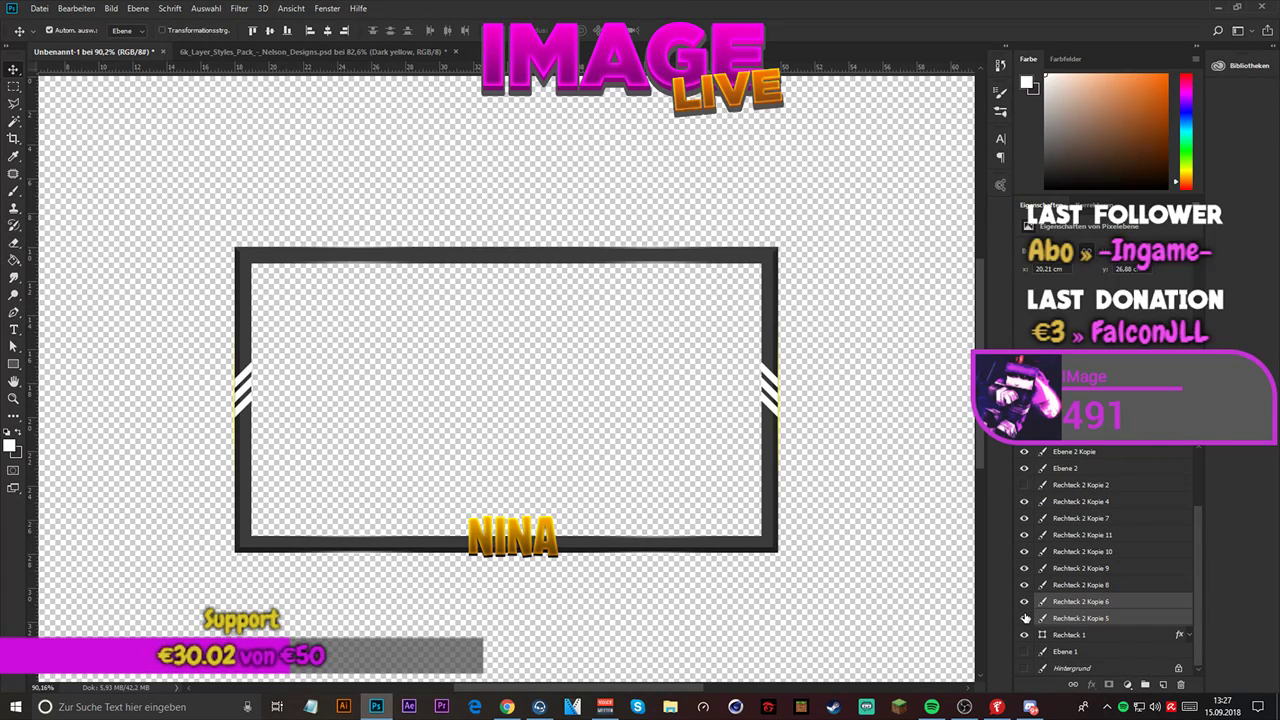
pyautogui.hotkey('ctrl', 't')
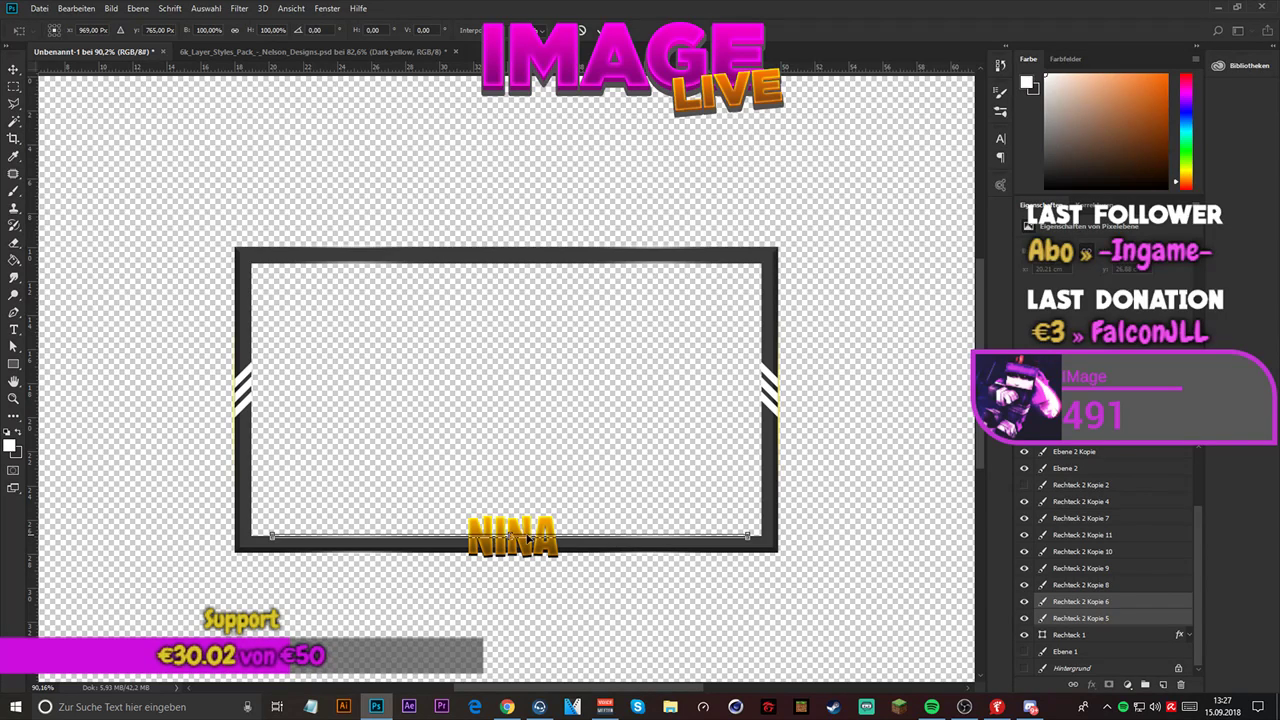
pyautogui.moveTo(525, 539); pyautogui.dragTo(525, 542)
pyautogui.click(599, 30)
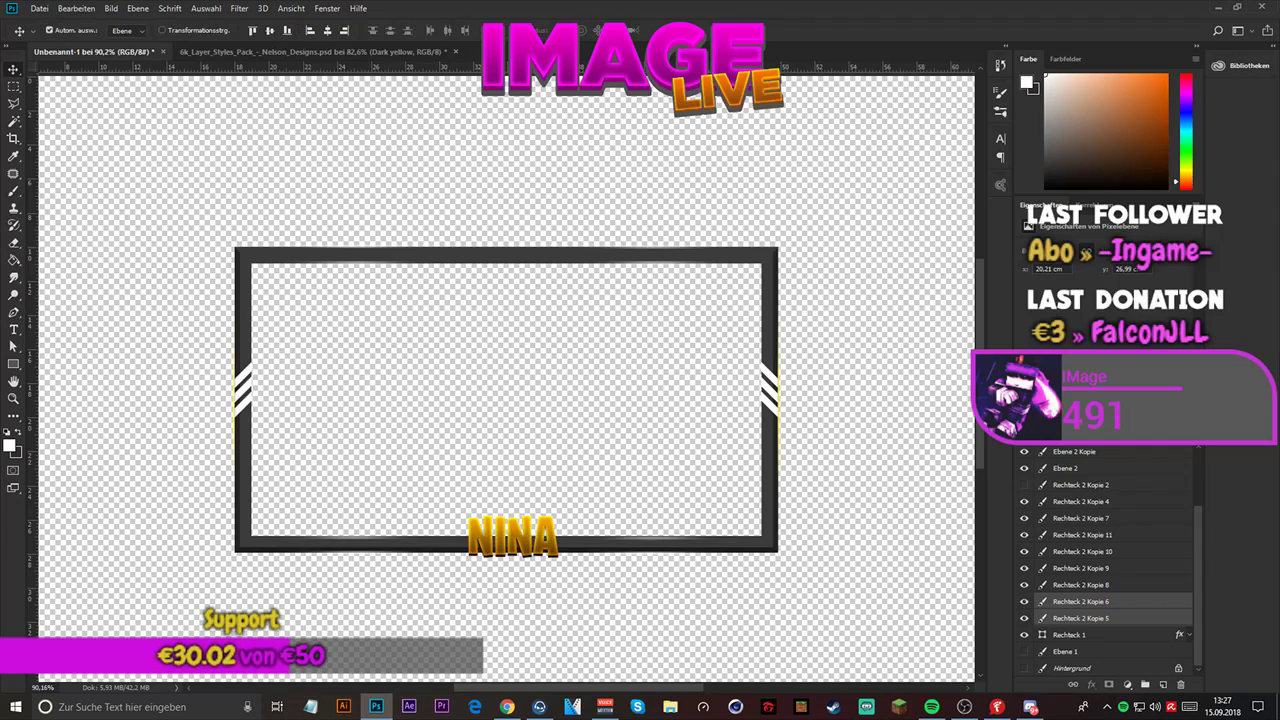
# - Nudge both bottom inner glow lines up 1 px to Y 767 px
pyautogui.scroll(2, 480, 538)
pyautogui.scroll(2, 477, 537)
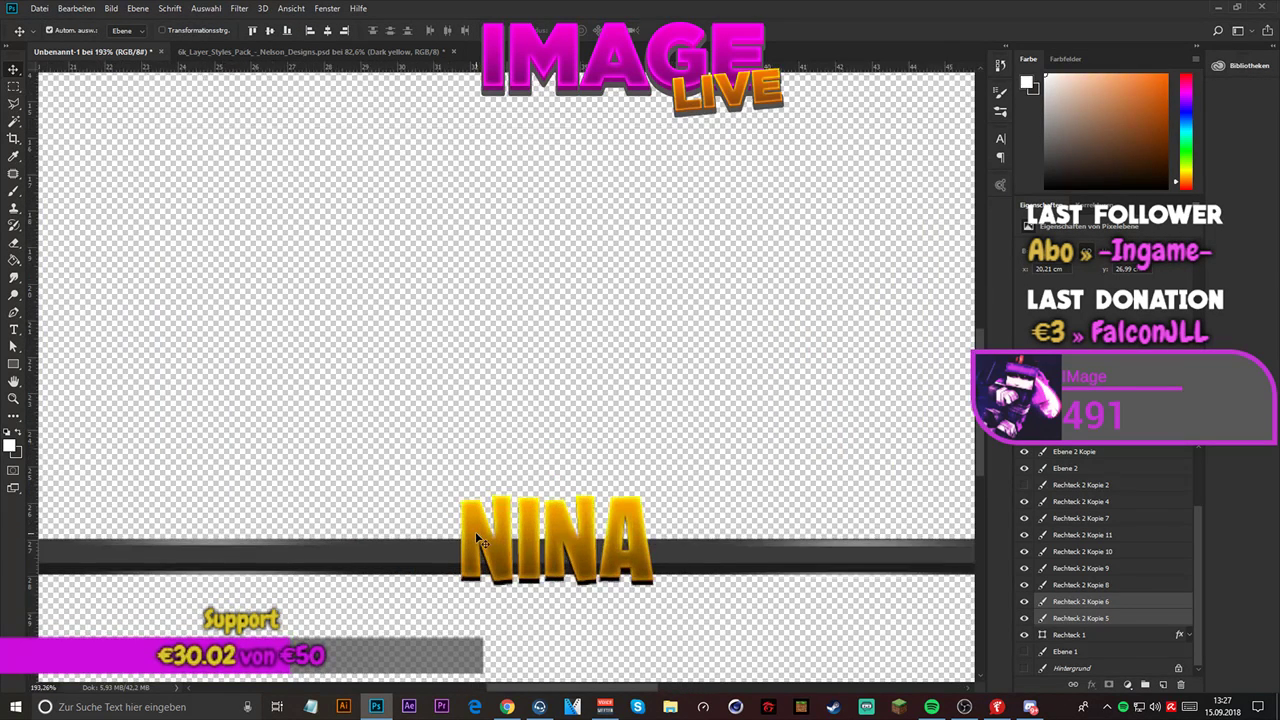
pyautogui.hotkey('ctrl', 't')
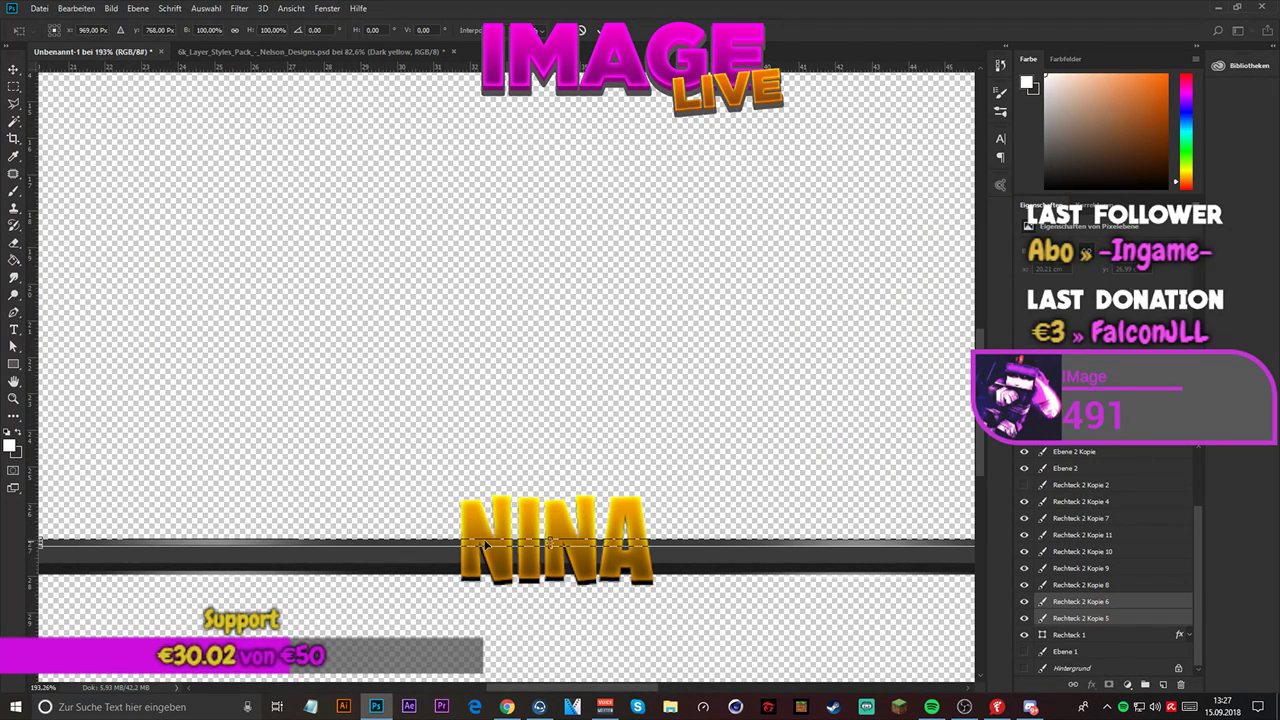
pyautogui.press('Up')
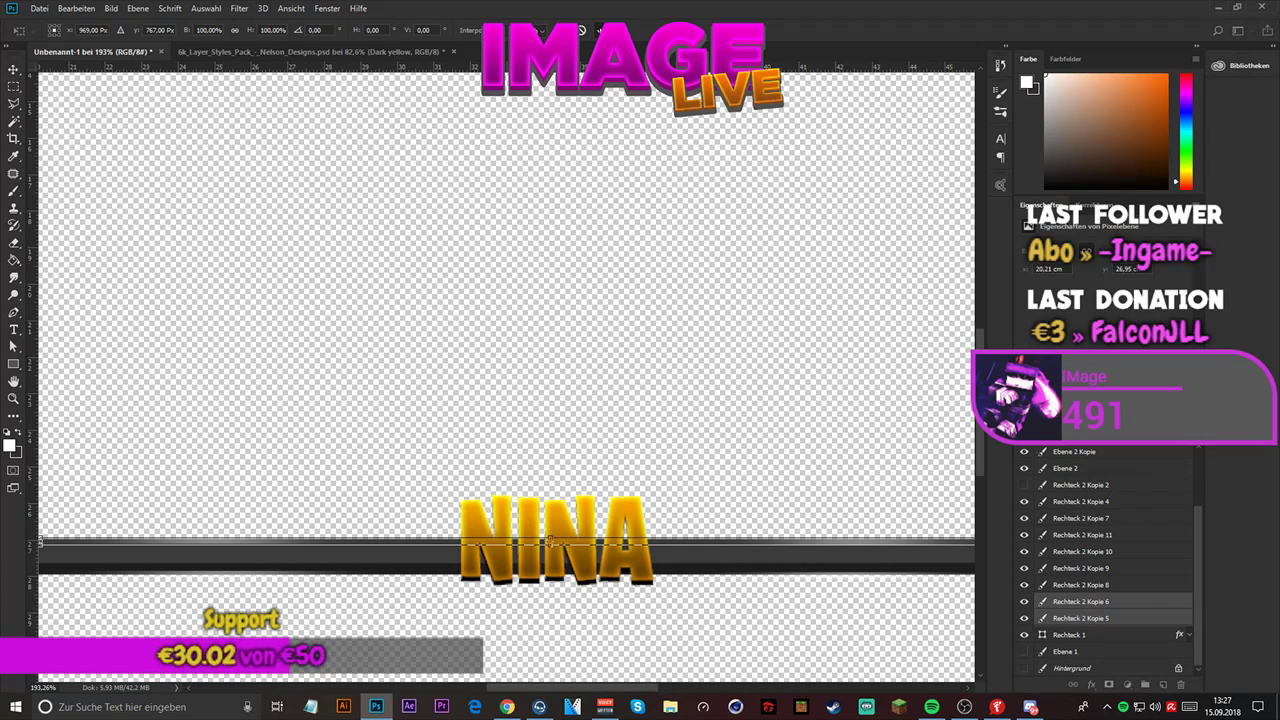
pyautogui.click(599, 30)
# - Colorize the Rechteck 2 Kopie 6 glow line with Hue/Saturation, trying lightness +100 and saturation 0
pyautogui.scroll(-4, 599, 422)
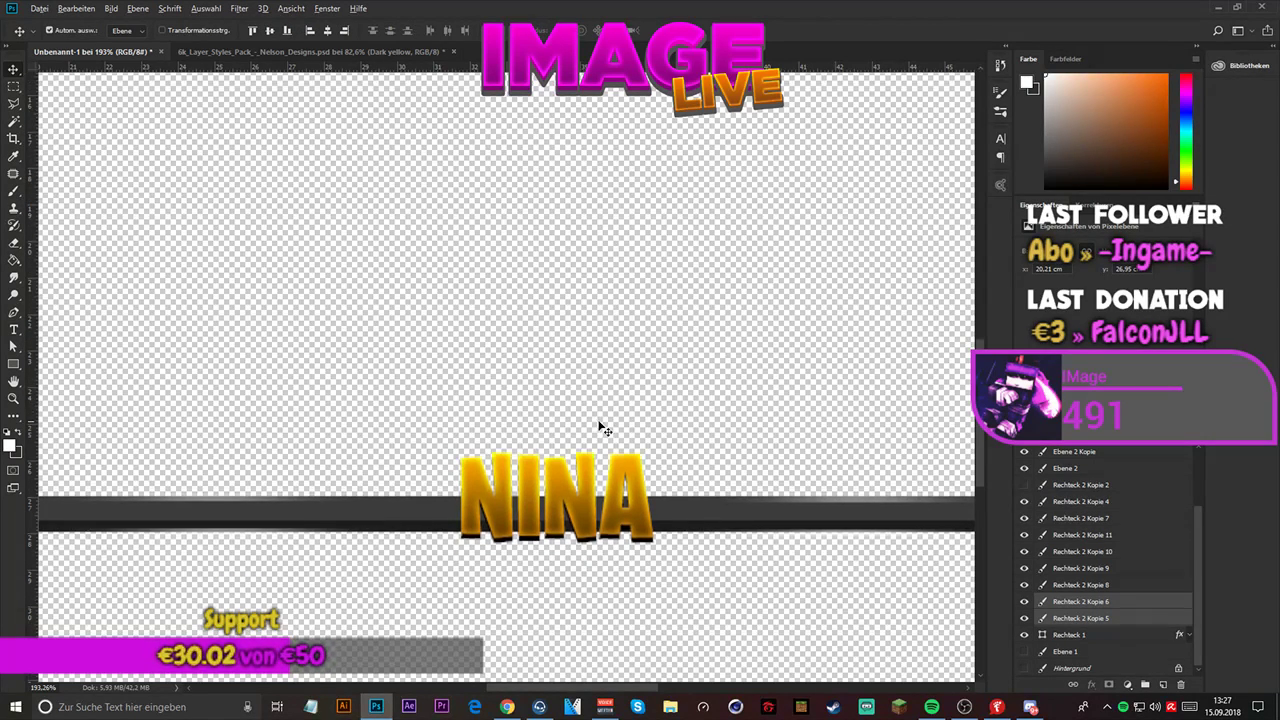
pyautogui.scroll(-4, 599, 422)
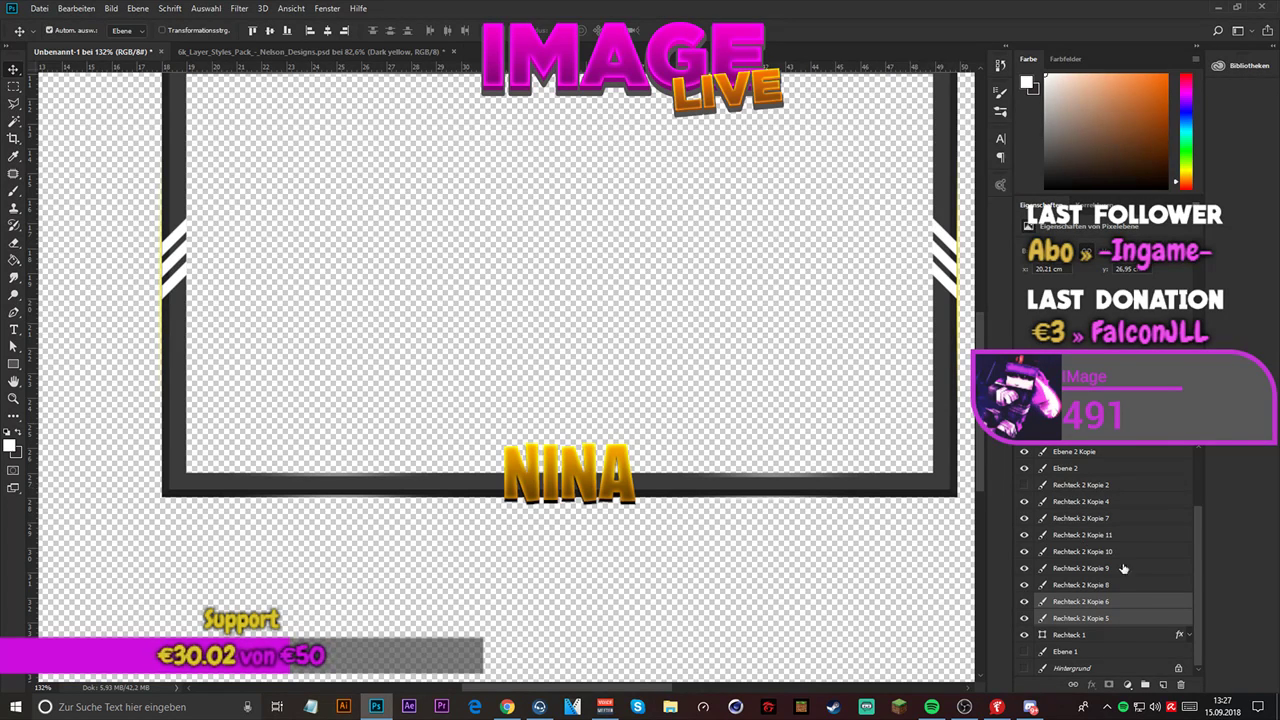
pyautogui.click(1115, 604)
pyautogui.hotkey('ctrl', 'u')
pyautogui.moveTo(694, 425); pyautogui.dragTo(799, 403)
pyautogui.write('0')
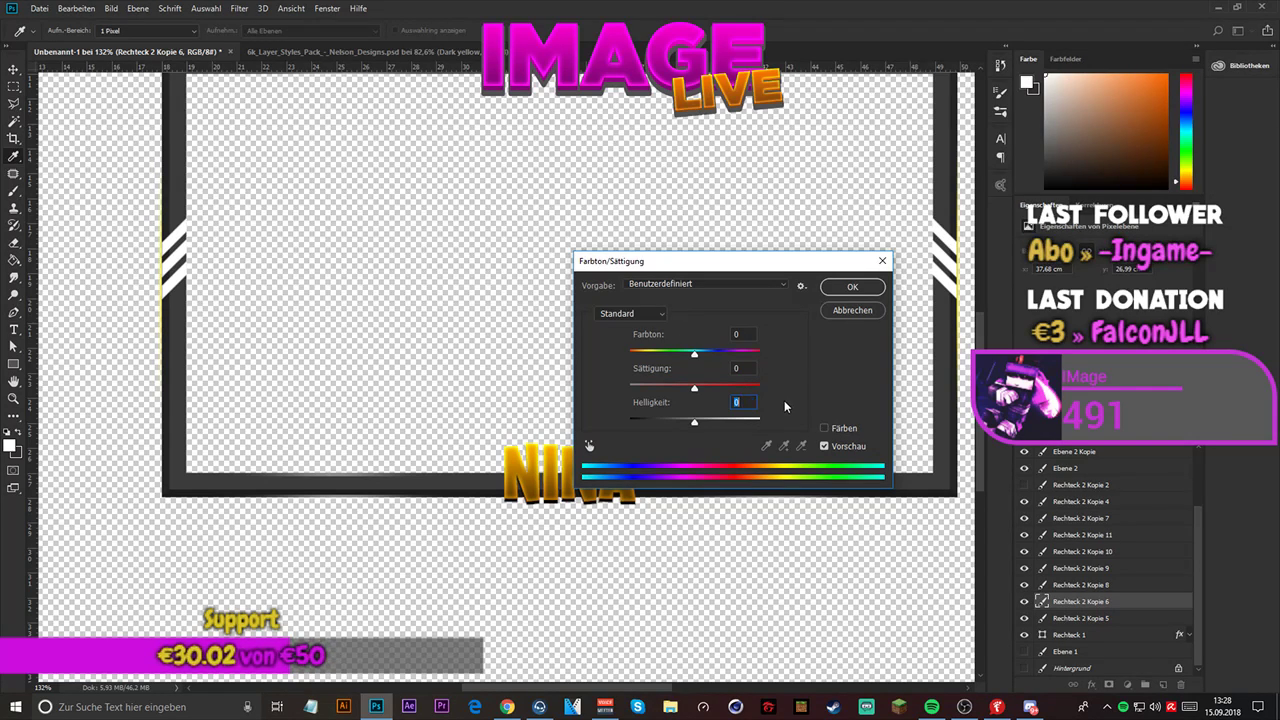
pyautogui.click(824, 428)
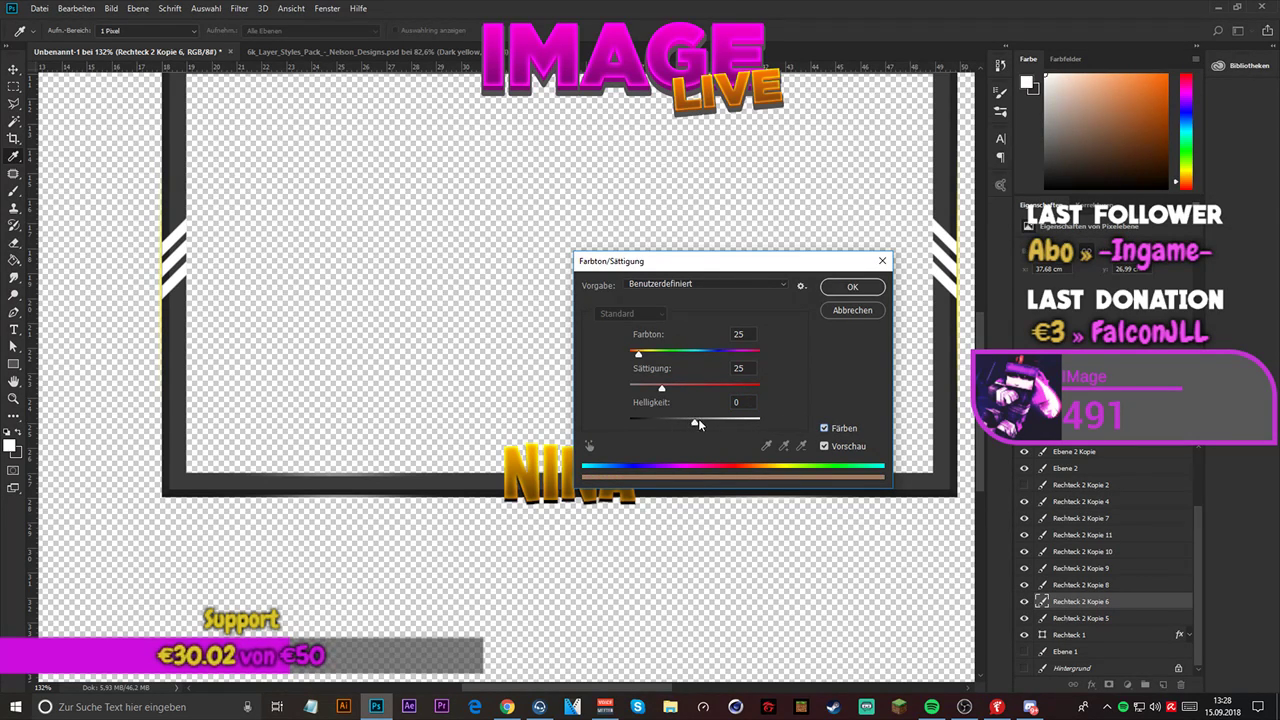
pyautogui.moveTo(698, 424); pyautogui.dragTo(813, 410)
pyautogui.moveTo(661, 386); pyautogui.dragTo(549, 376)
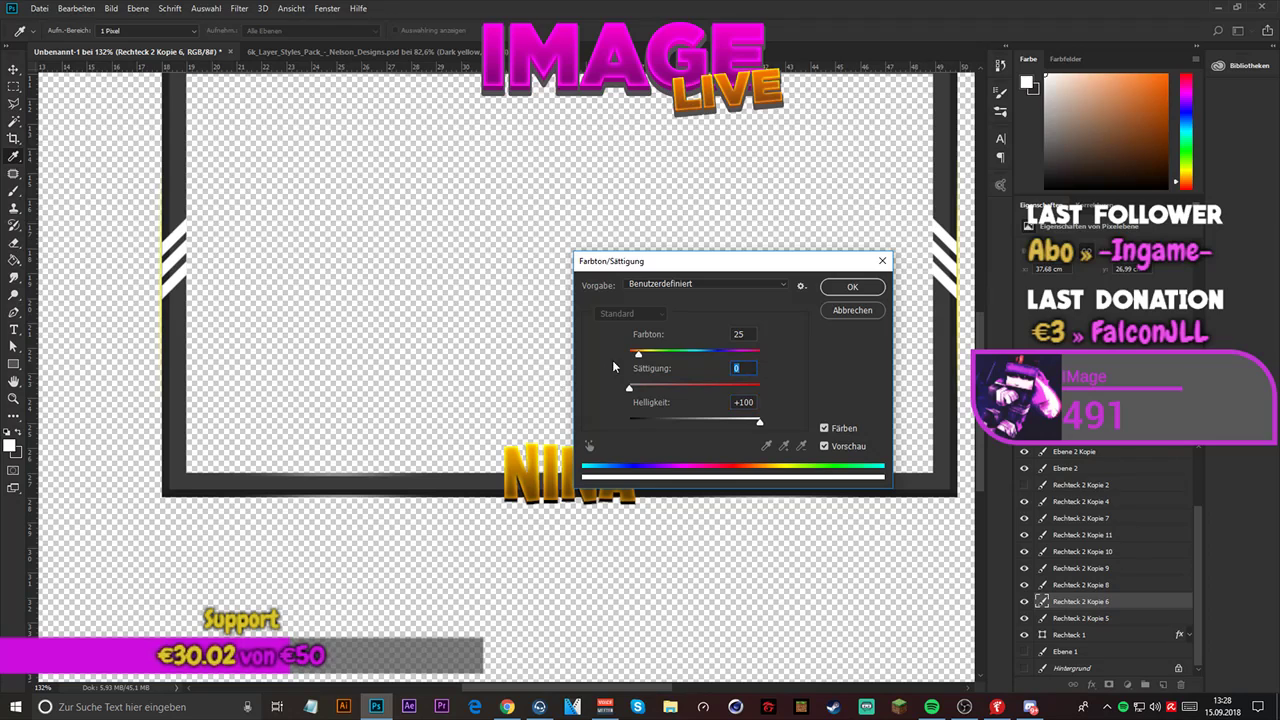
# - Set the glow line's hue to 360, saturation to 0 and lightness to 0, and apply the colorizing
pyautogui.moveTo(639, 355); pyautogui.dragTo(804, 352)
pyautogui.moveTo(634, 386); pyautogui.dragTo(865, 384)
pyautogui.moveTo(805, 268); pyautogui.dragTo(548, 150)
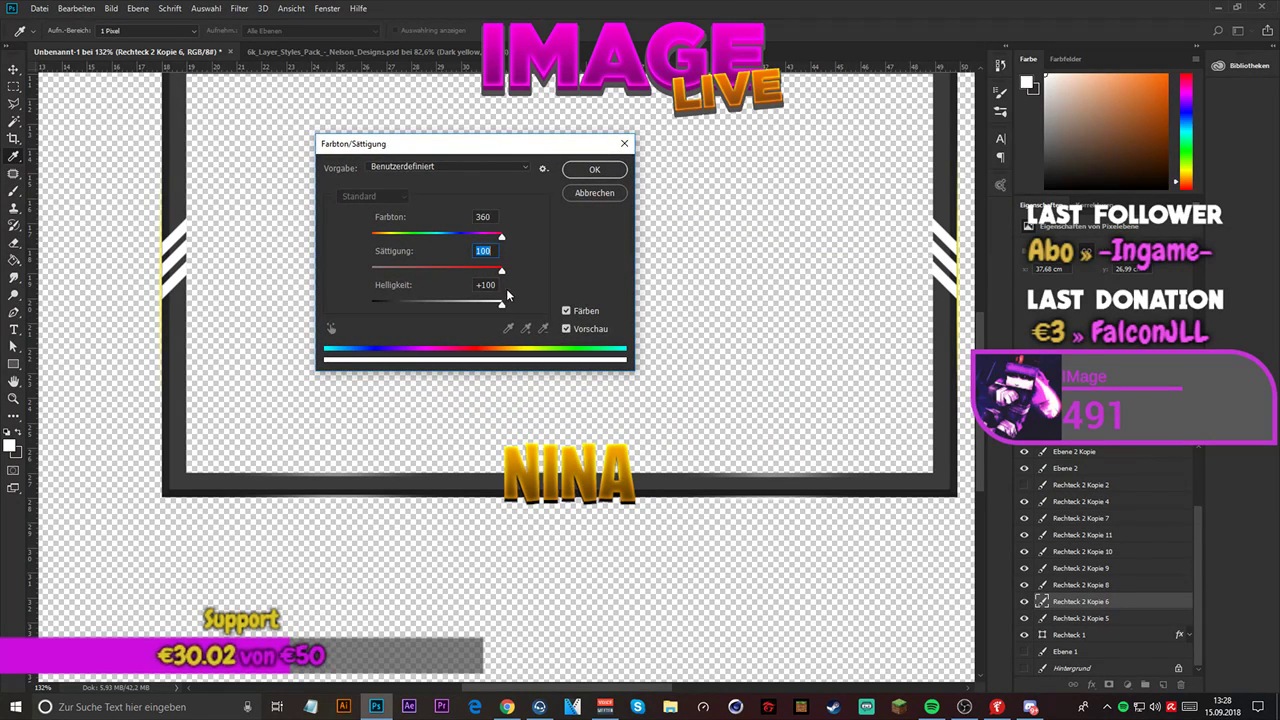
pyautogui.moveTo(501, 307); pyautogui.dragTo(437, 310)
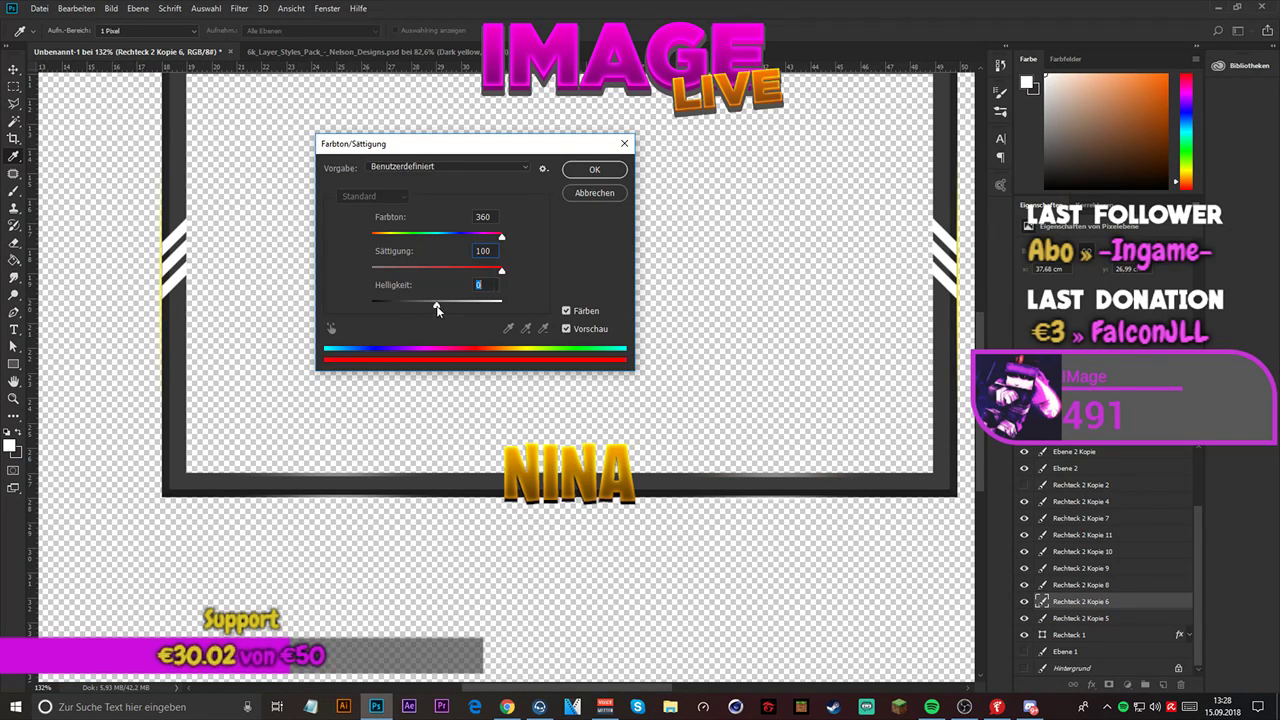
pyautogui.moveTo(502, 273); pyautogui.dragTo(224, 263)
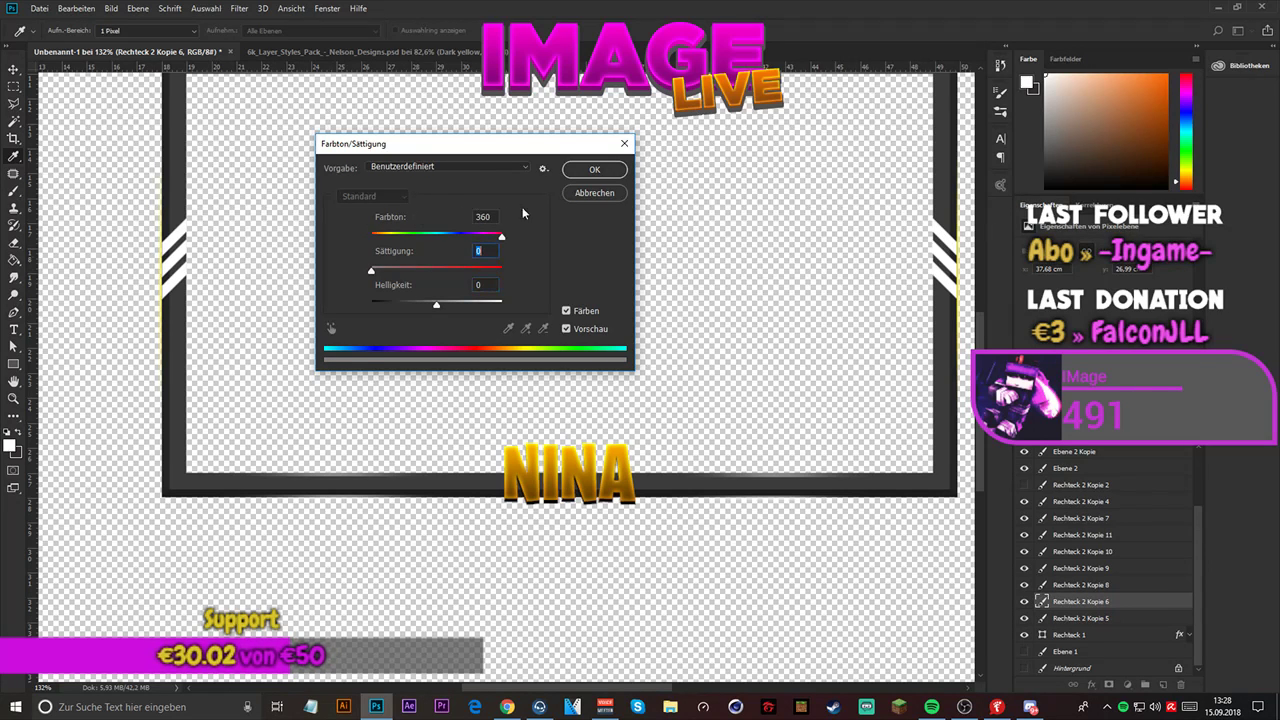
pyautogui.press('Return')
pyautogui.press('v')
pyautogui.hotkey('ctrl', '0')
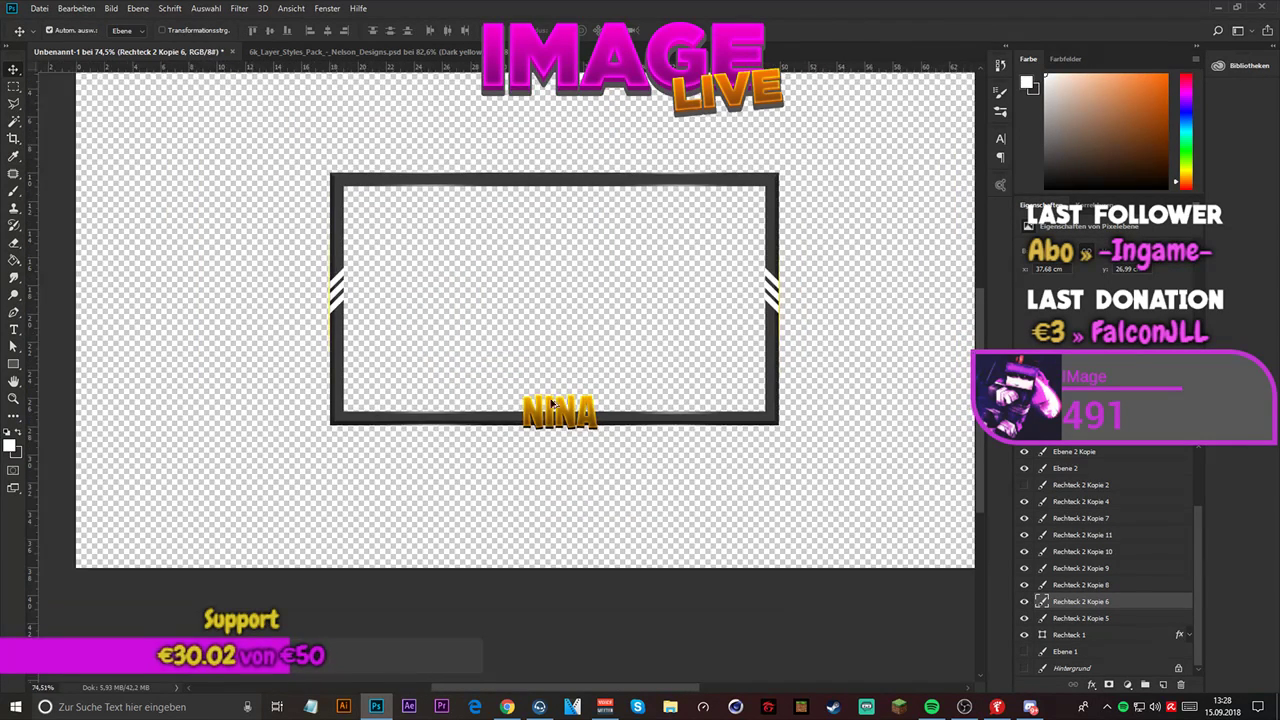
# - Try an orange gradient overlay (Verlaufsüberlagerung) on the Rechteck 2 Kopie 6 layer, keeping its existing gradient
pyautogui.scroll(-4, 553, 410)
pyautogui.scroll(5, 527, 266)
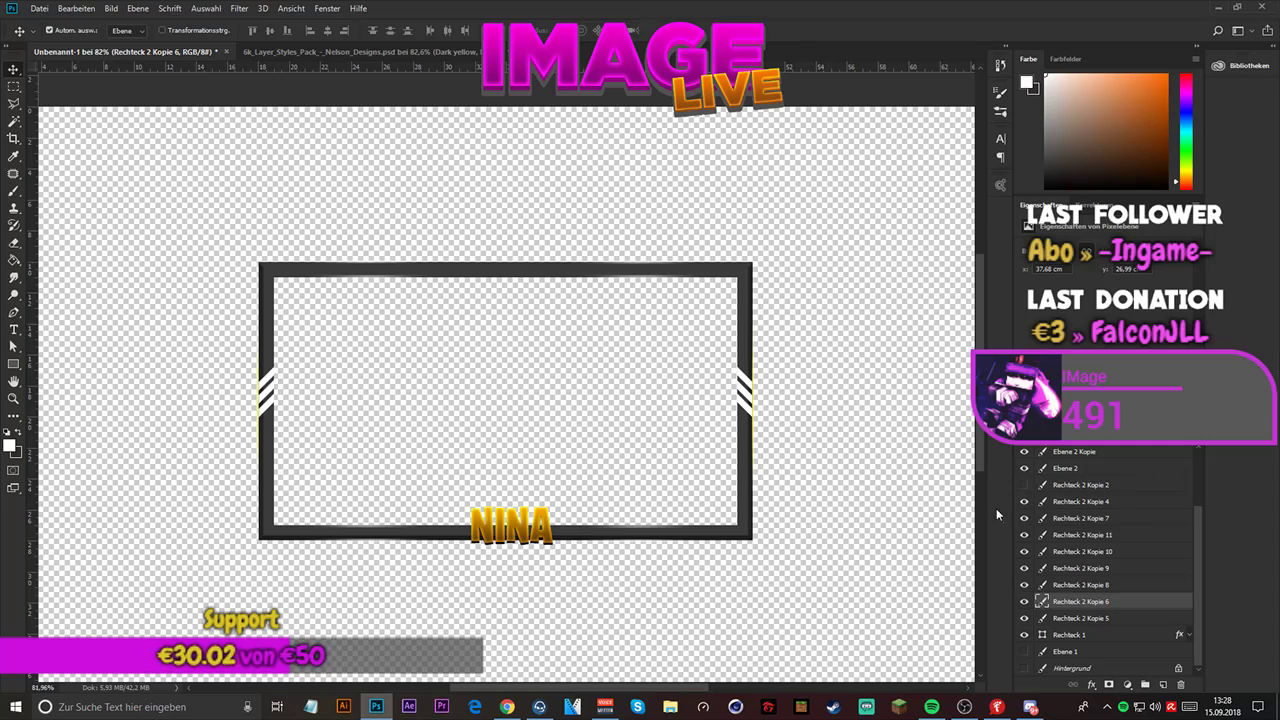
pyautogui.click(1105, 619)
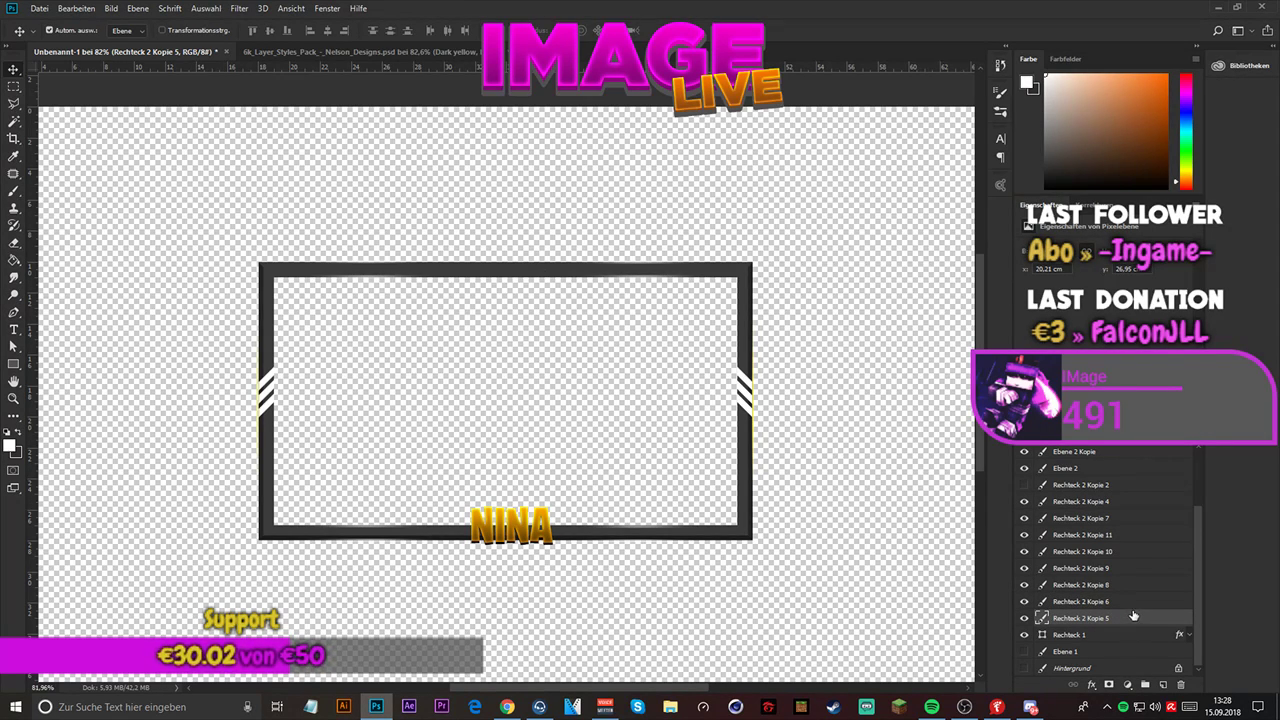
pyautogui.doubleClick(1132, 604)
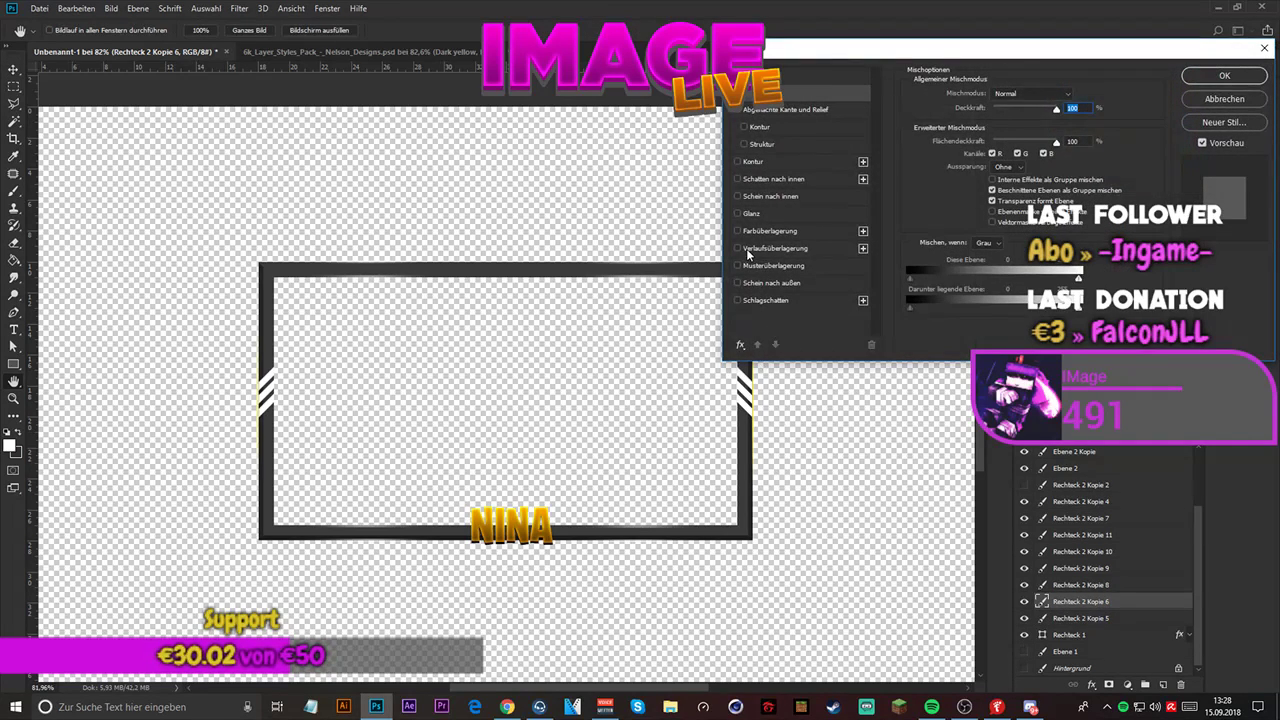
pyautogui.click(746, 248)
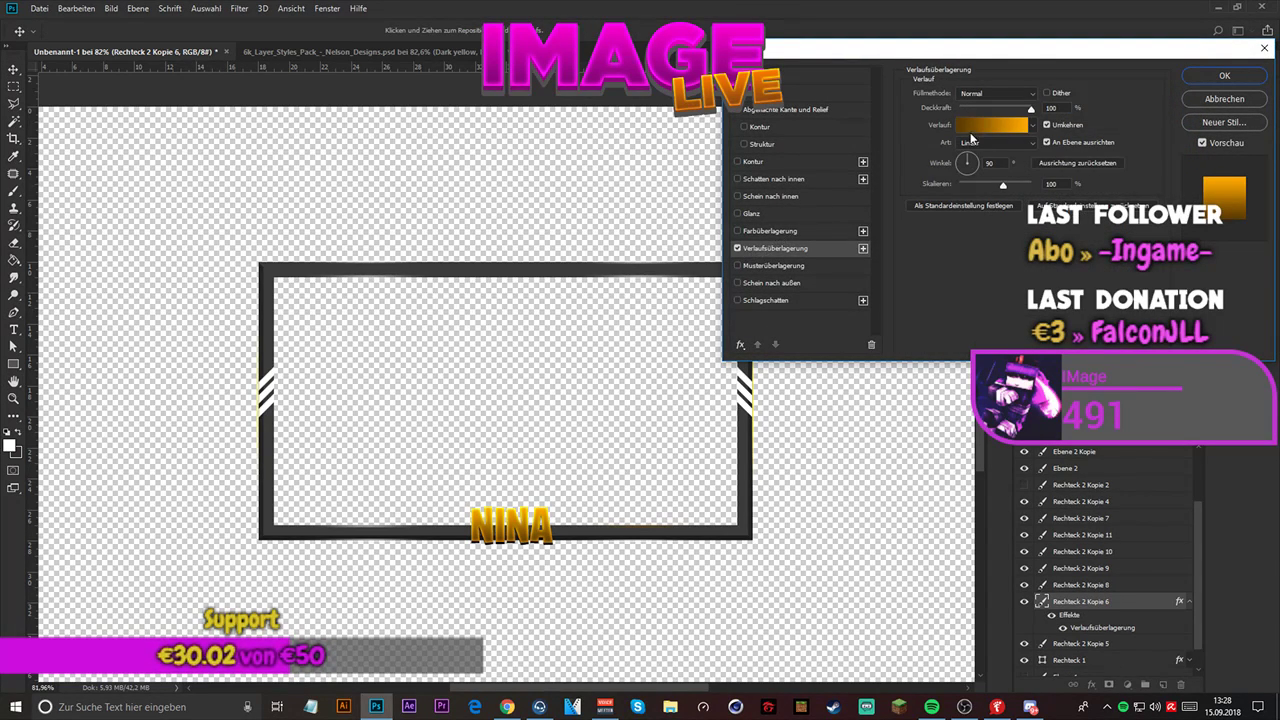
pyautogui.click(997, 124)
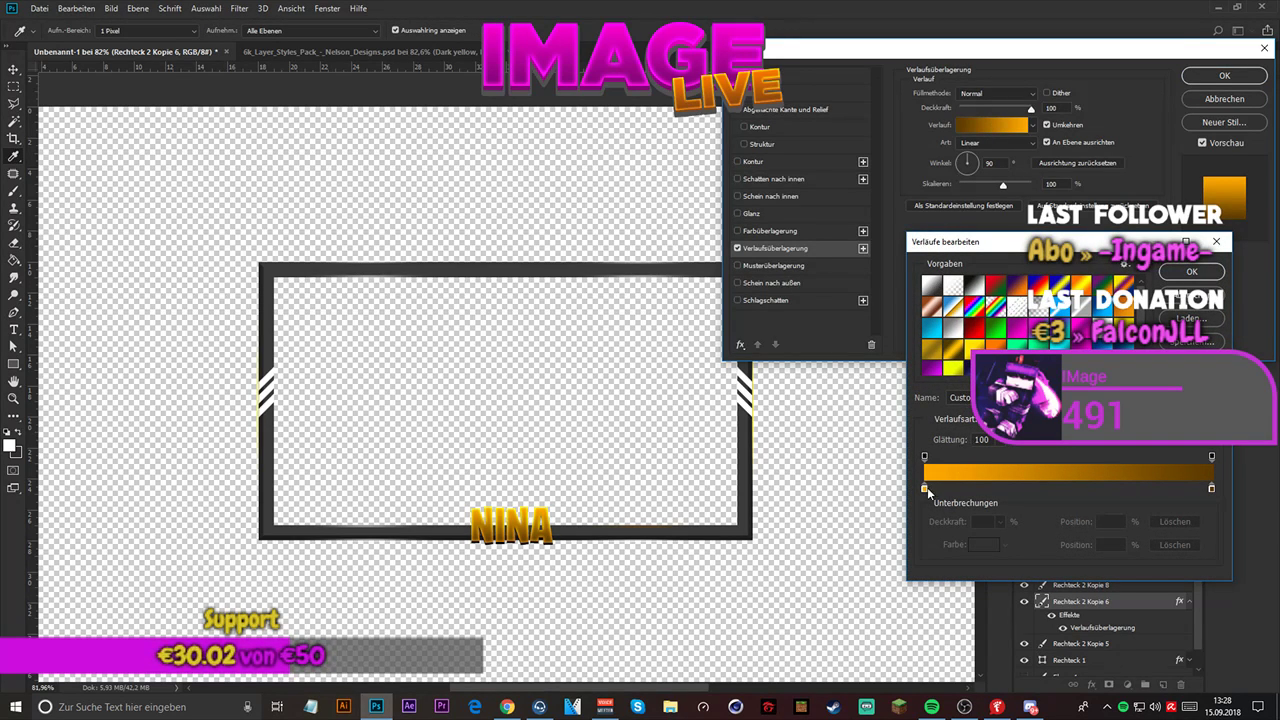
pyautogui.click(1192, 272)
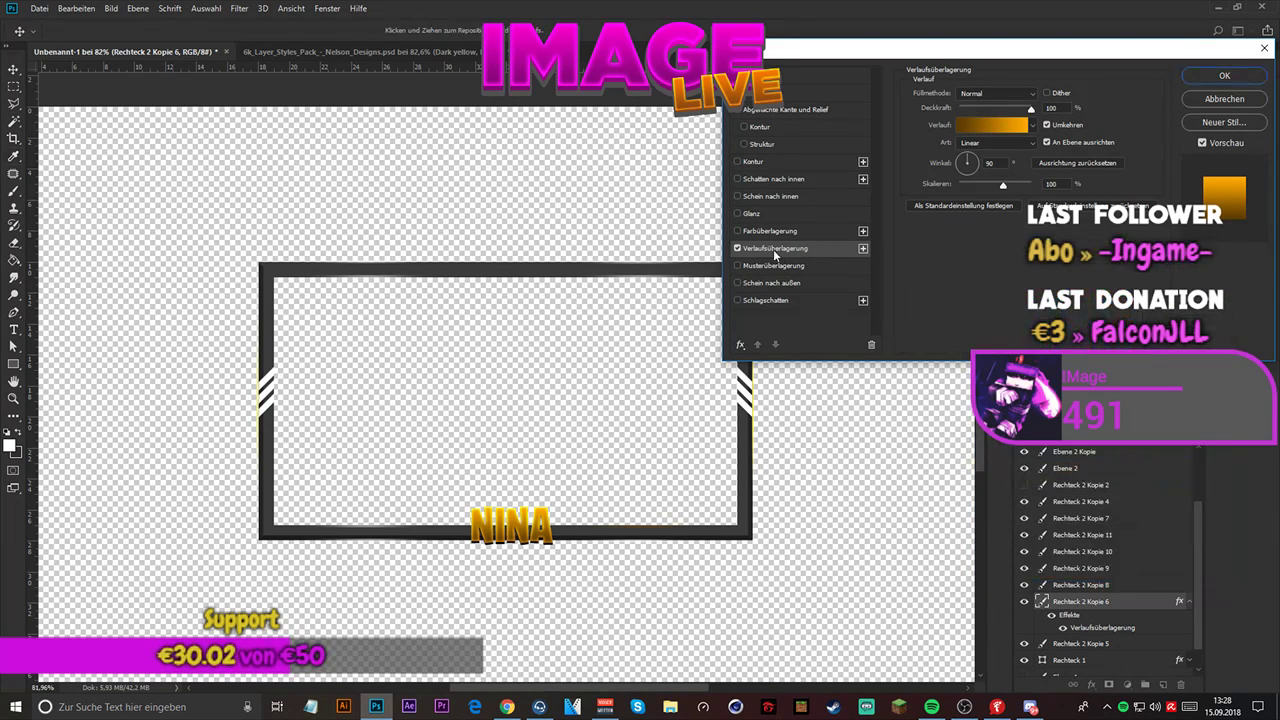
# - Add a white inner glow to the layer with blend mode Normal, source Mitte, choke 100% and maximum size
pyautogui.click(737, 196)
pyautogui.click(783, 185)
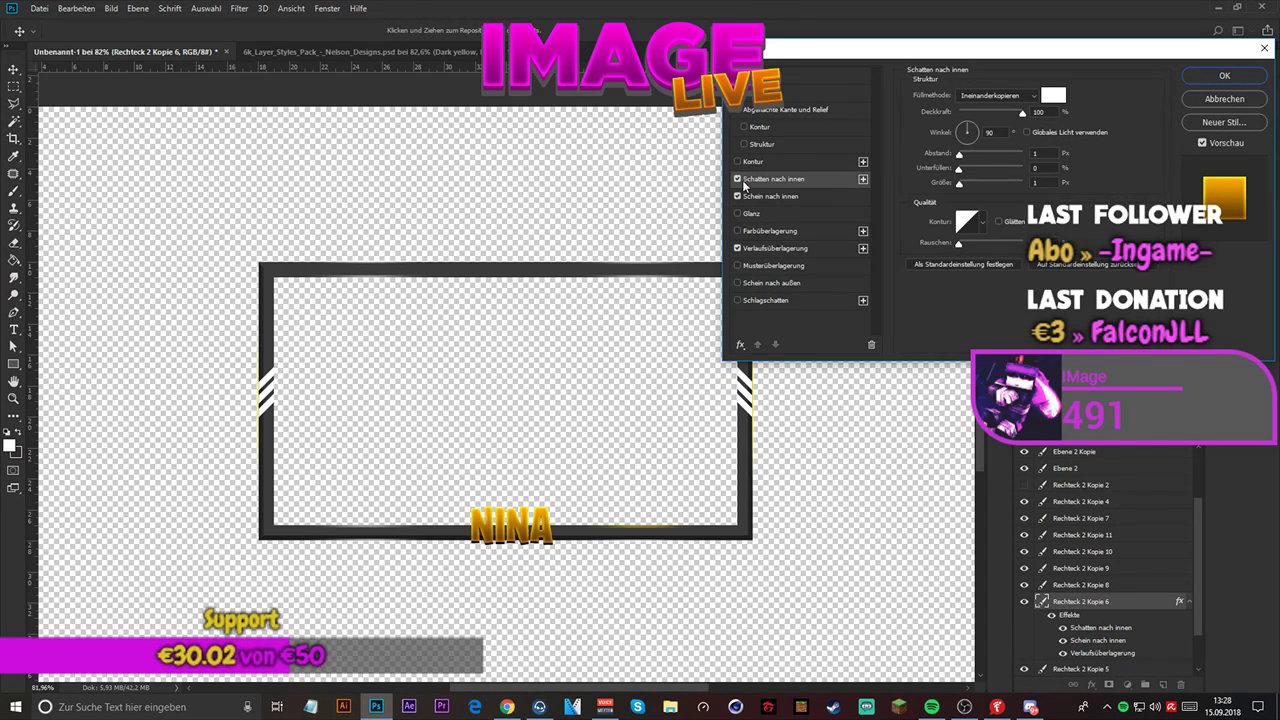
pyautogui.click(738, 178)
pyautogui.click(771, 196)
pyautogui.click(995, 93)
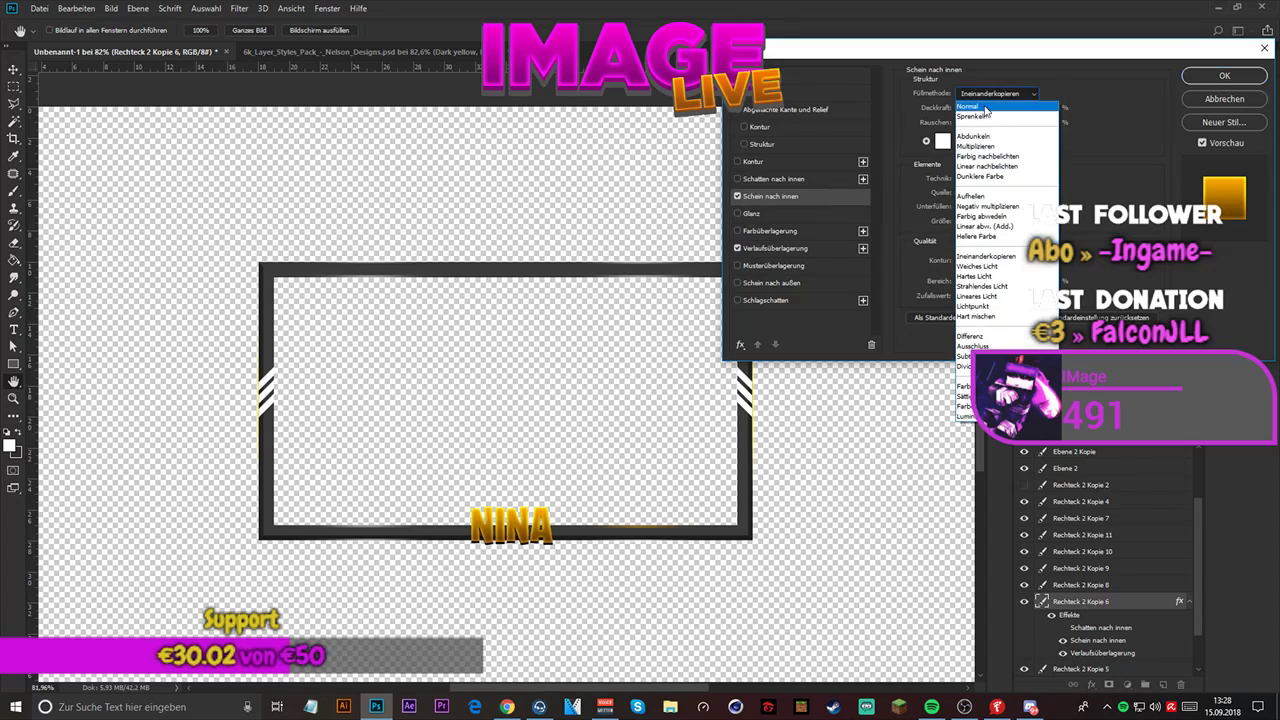
pyautogui.click(980, 108)
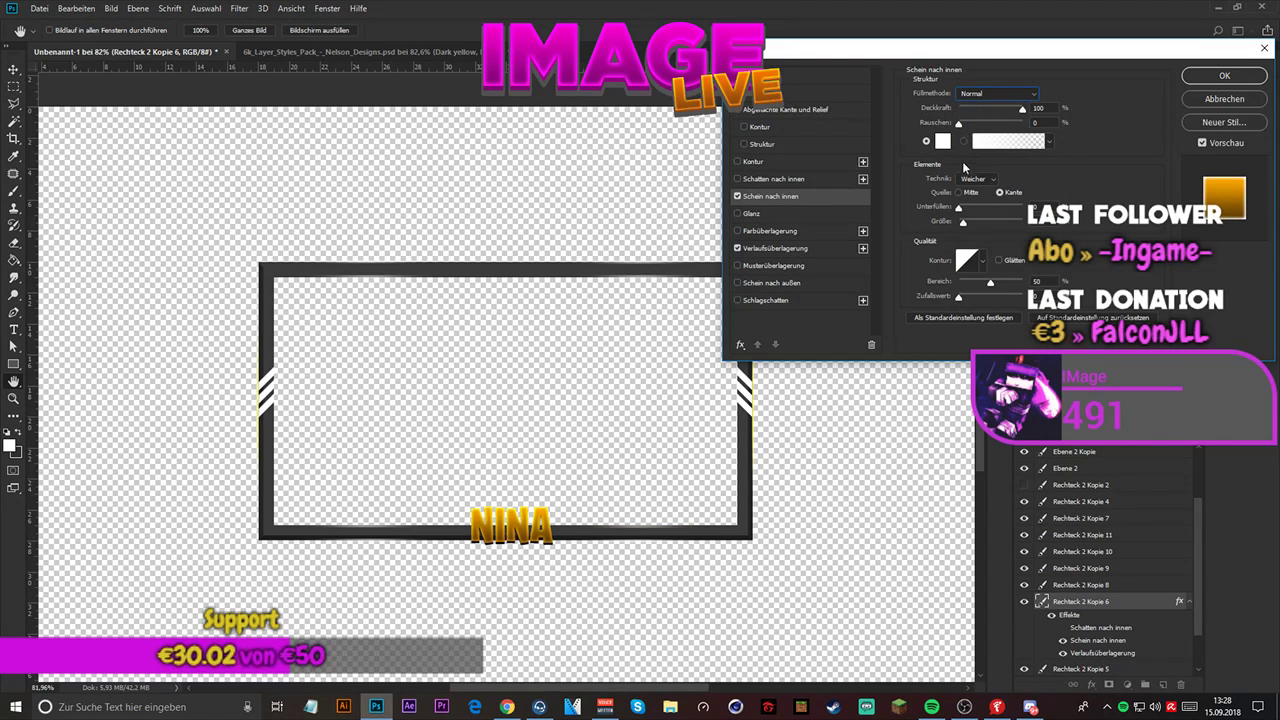
pyautogui.moveTo(963, 220); pyautogui.dragTo(1097, 226)
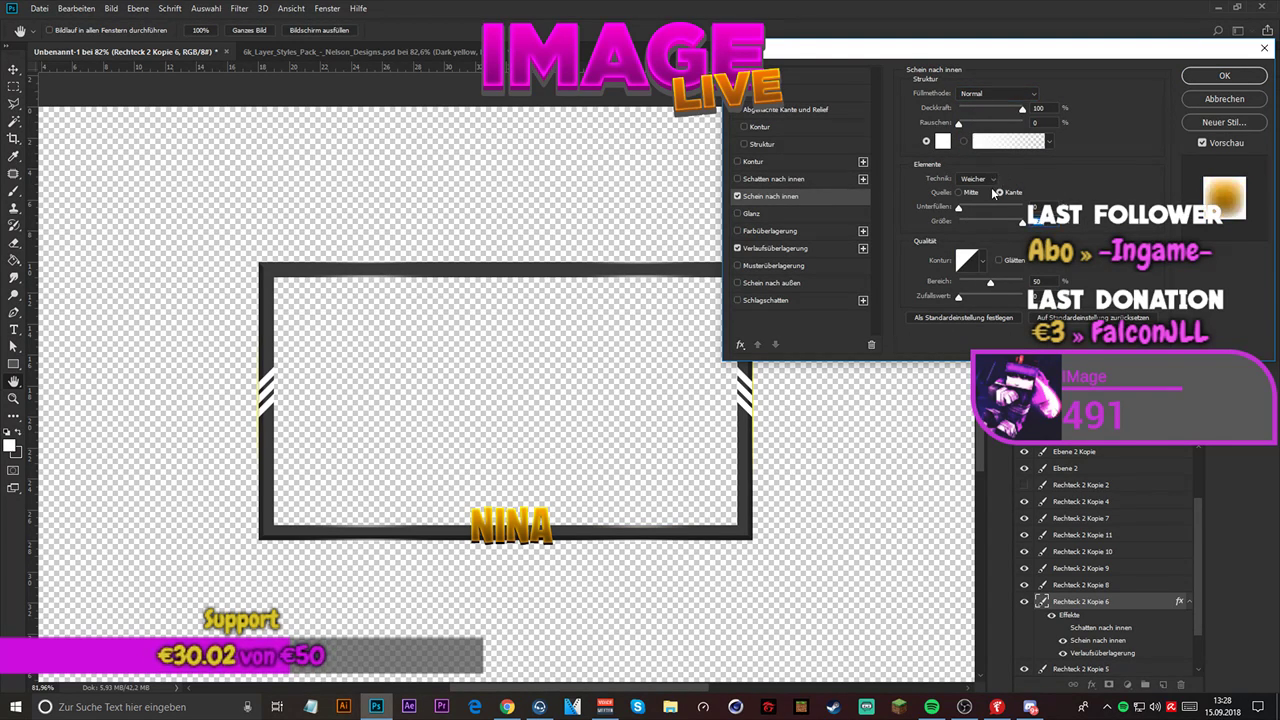
pyautogui.click(963, 192)
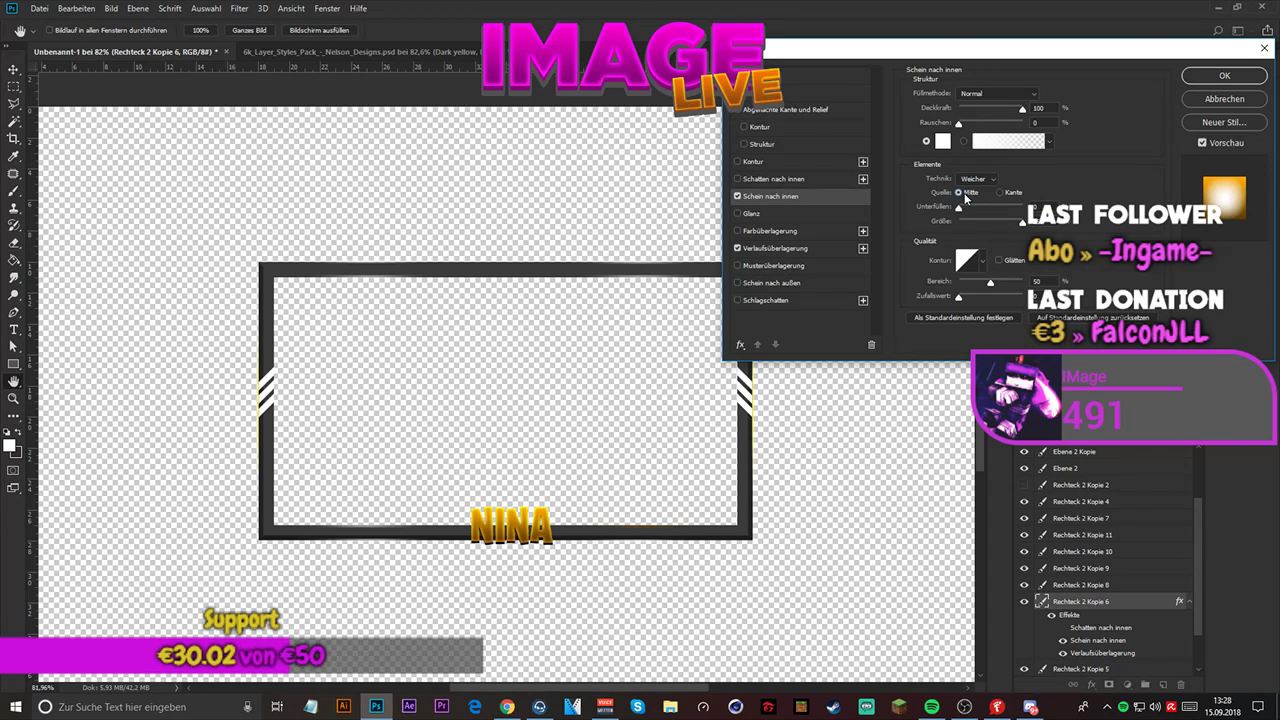
pyautogui.moveTo(962, 212); pyautogui.dragTo(1108, 208)
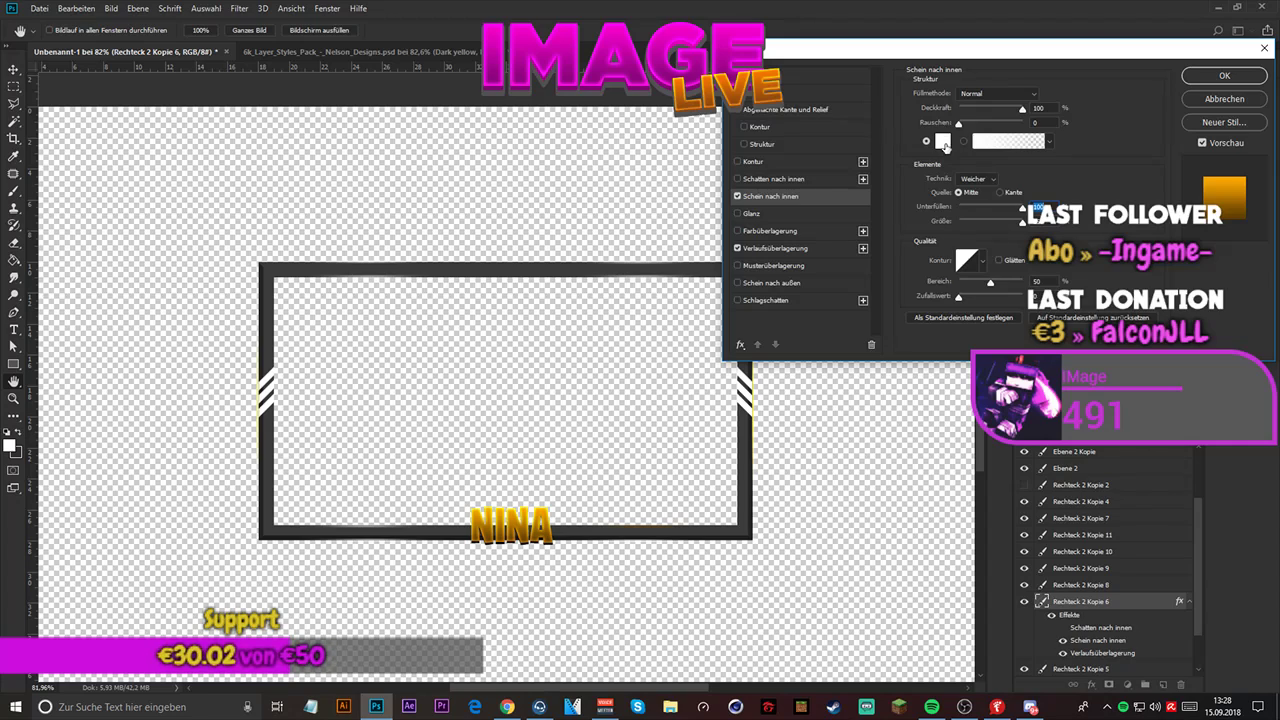
# - Turn off the gradient overlay, keep only the inner glow (Schein nach innen), and apply the layer style
pyautogui.click(738, 197)
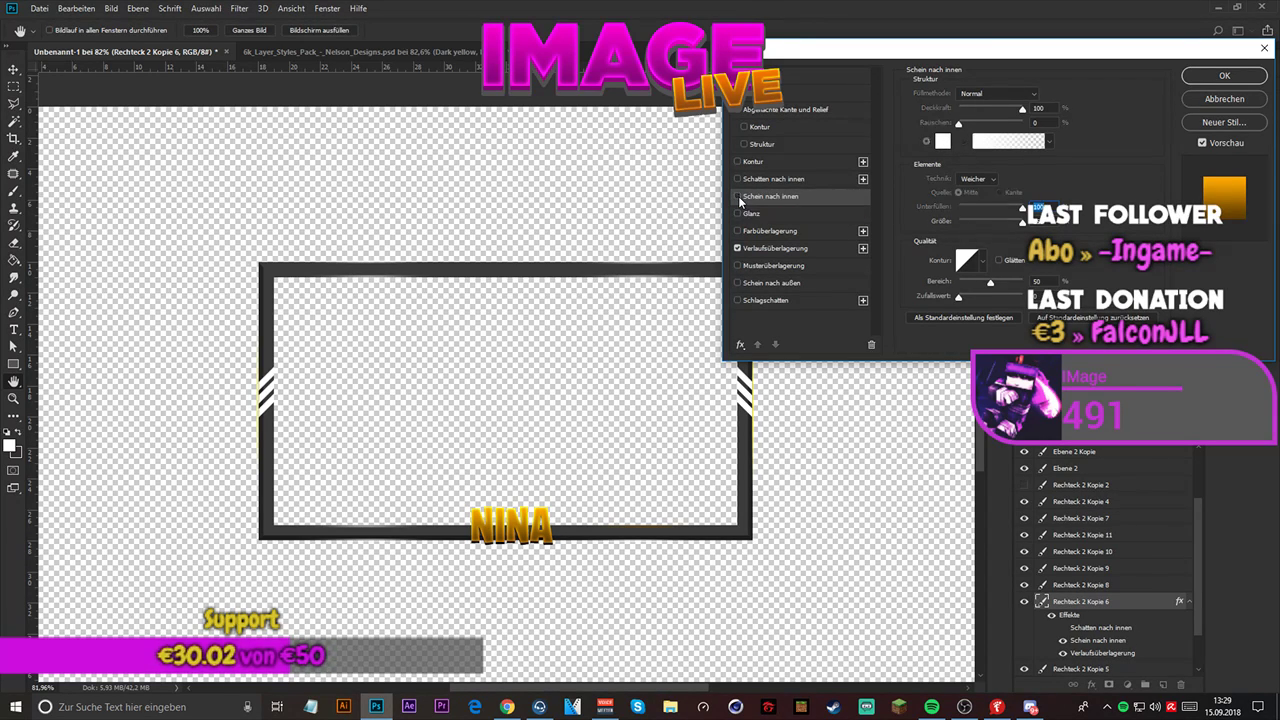
pyautogui.click(756, 249)
pyautogui.click(738, 248)
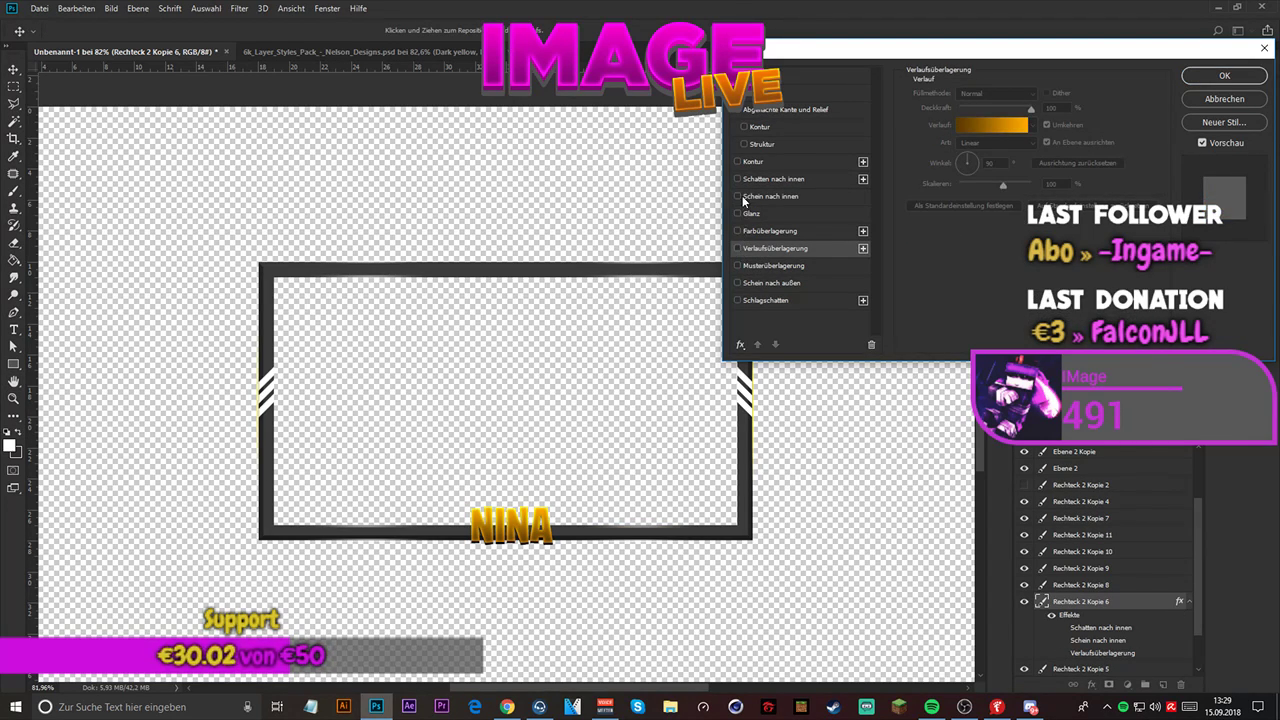
pyautogui.click(787, 195)
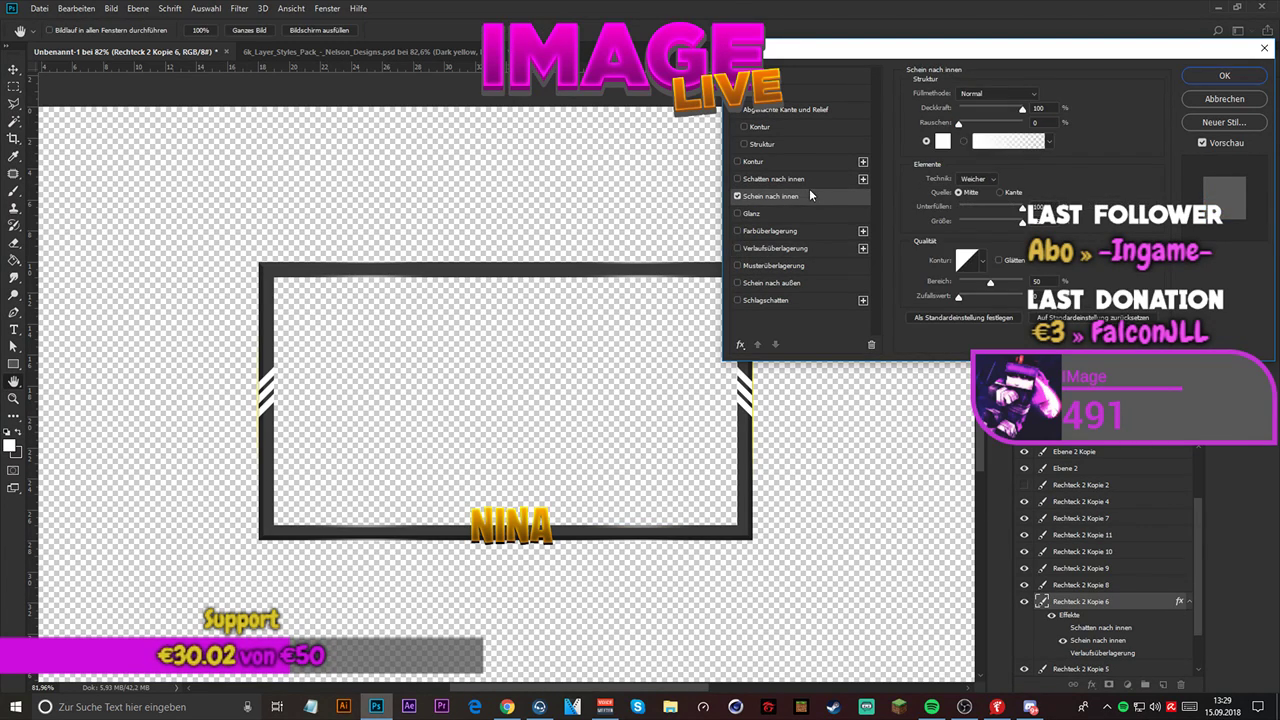
pyautogui.click(1231, 78)
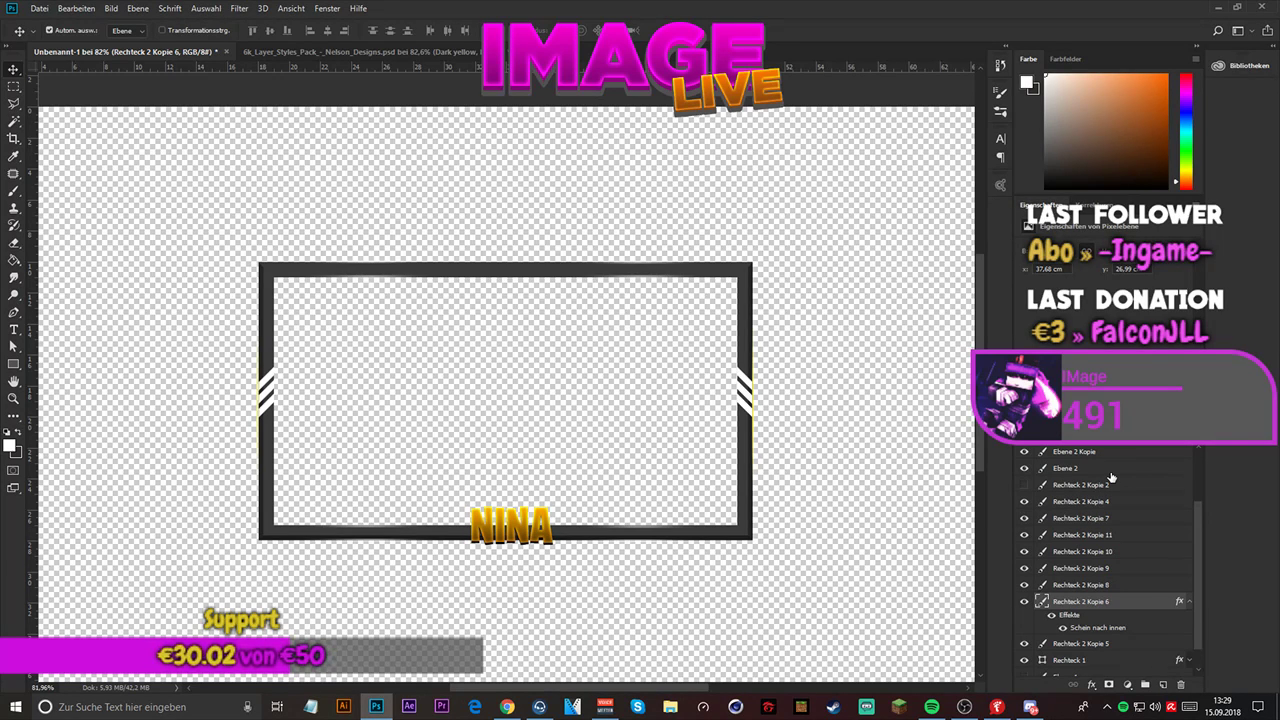
pyautogui.scroll(-1, 1112, 478)
pyautogui.scroll(2, 534, 430)
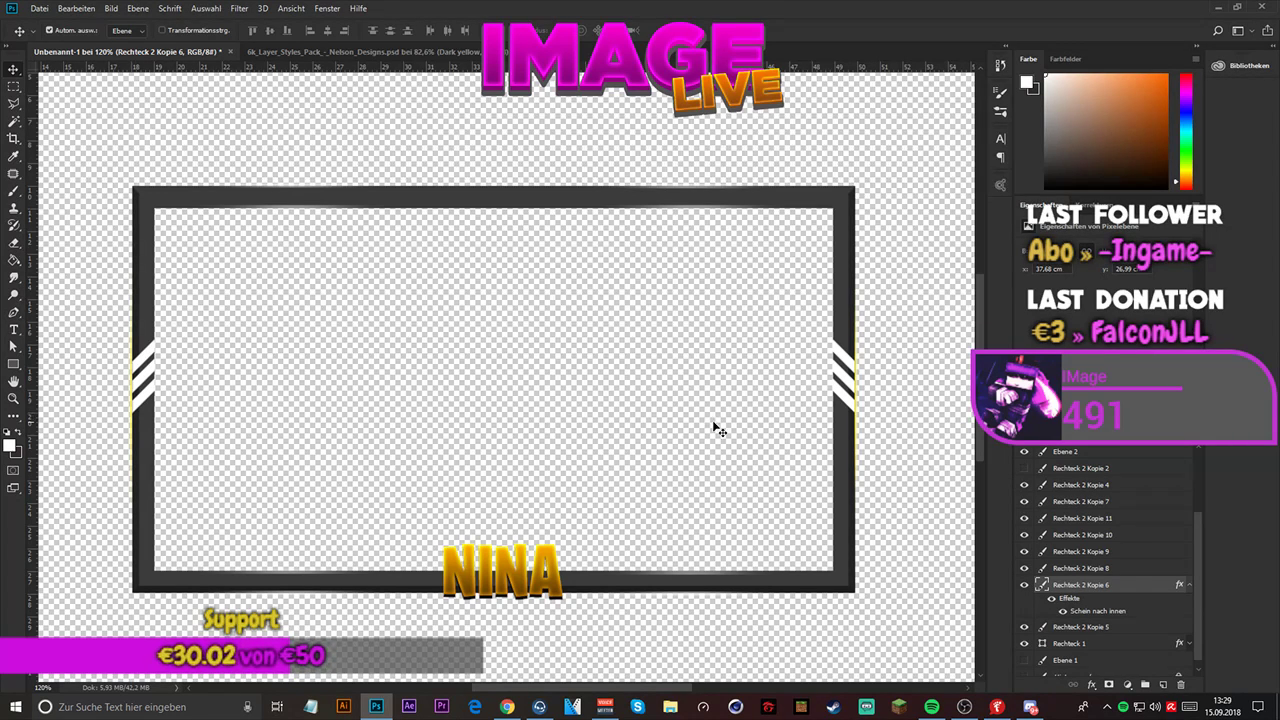
# - Clear the layer style from the Rechteck 2 Kopie 6 glow line
pyautogui.click(1190, 584)
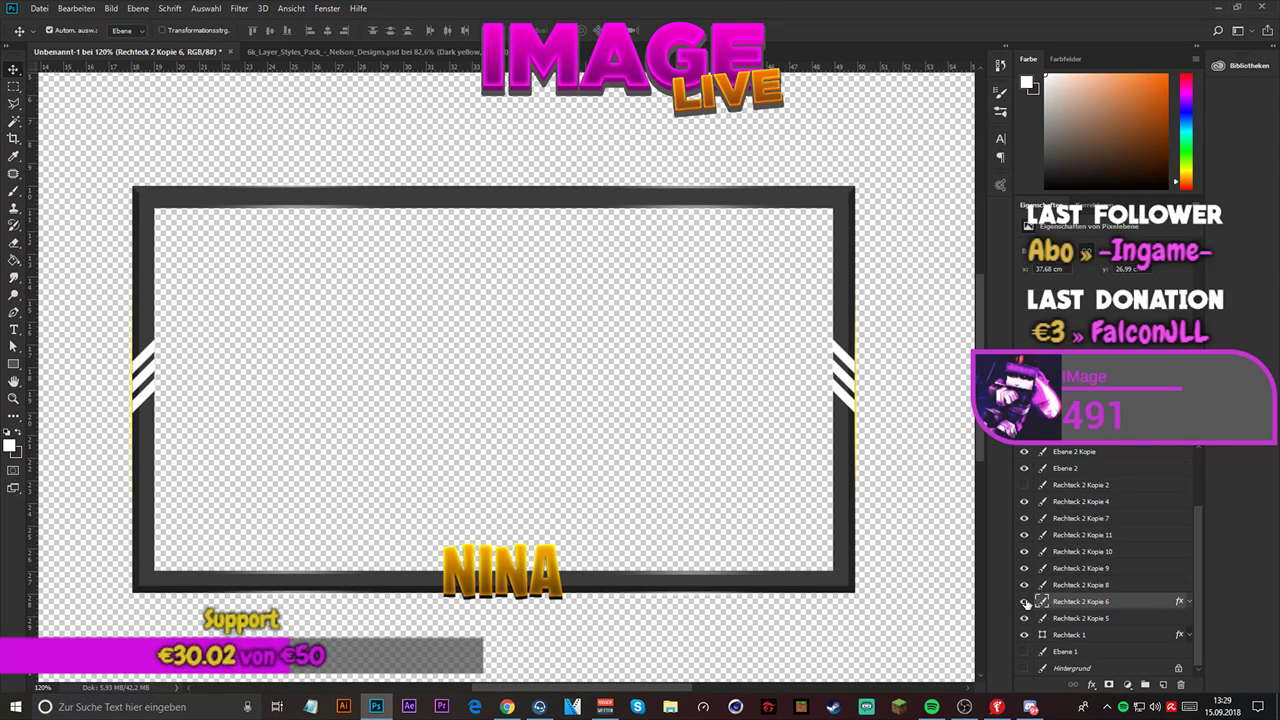
pyautogui.rightClick(1075, 601)
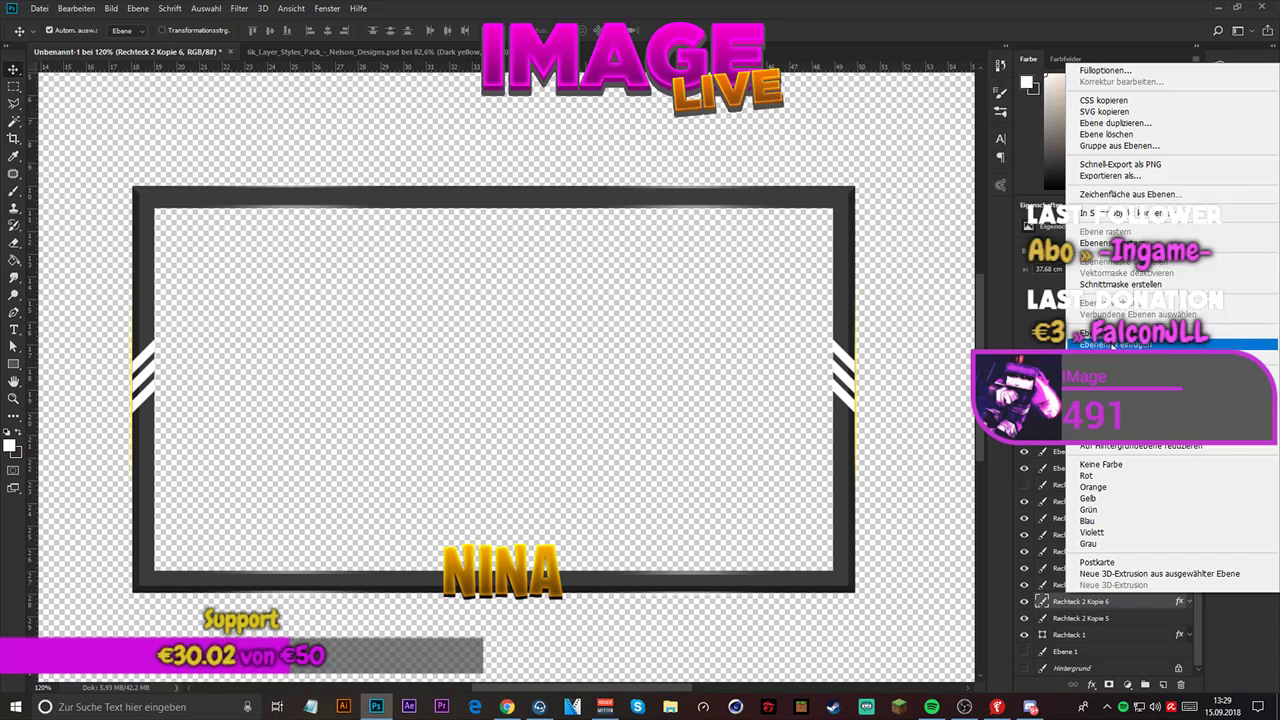
pyautogui.click(1113, 345)
# - Check which glow line Rechteck 2 Kopie 5 is by toggling its visibility, and duplicate that layer four times
pyautogui.click(1048, 620)
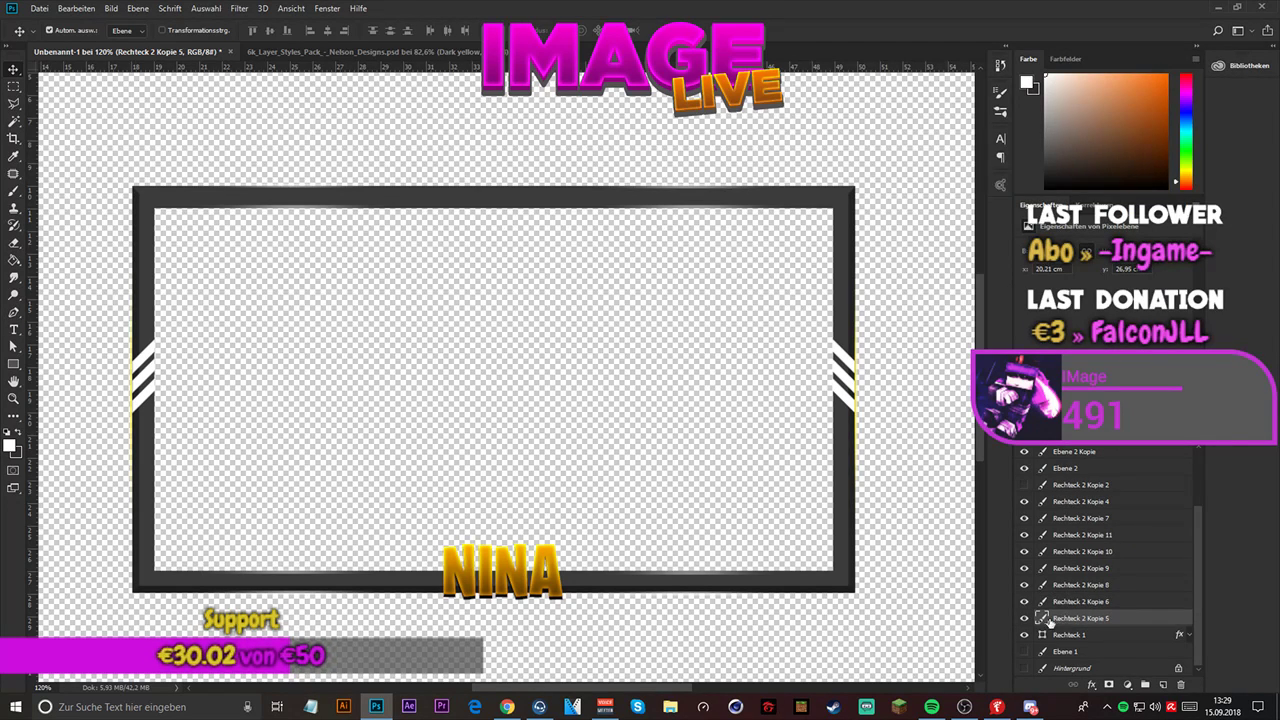
pyautogui.click(1021, 619)
pyautogui.click(1020, 619)
pyautogui.click(1019, 620)
pyautogui.click(1019, 620)
pyautogui.hotkey('ctrl', 'j')
pyautogui.hotkey('ctrl', 'j')
pyautogui.hotkey('ctrl', 'j')
pyautogui.hotkey('ctrl', 'j')
pyautogui.hotkey('ctrl', 'j')
pyautogui.hotkey('ctrl', 'j')
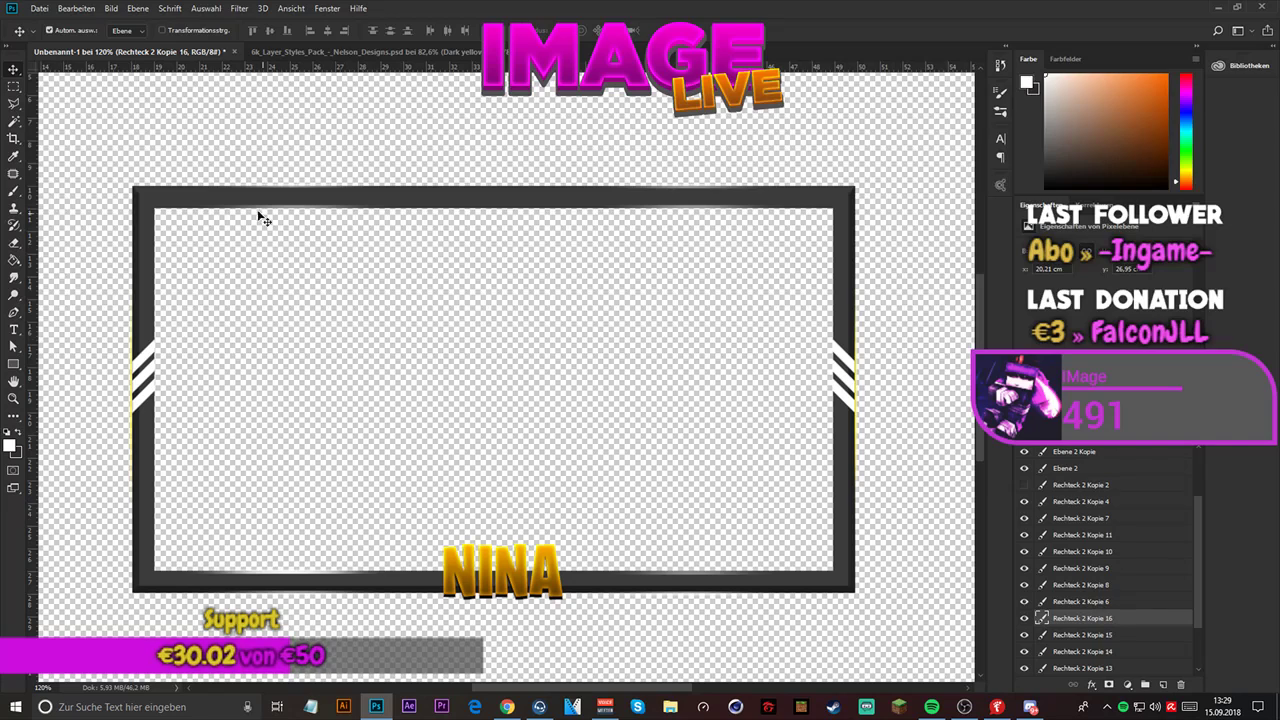
pyautogui.scroll(-1, 1095, 566)
pyautogui.scroll(-3, 1095, 566)
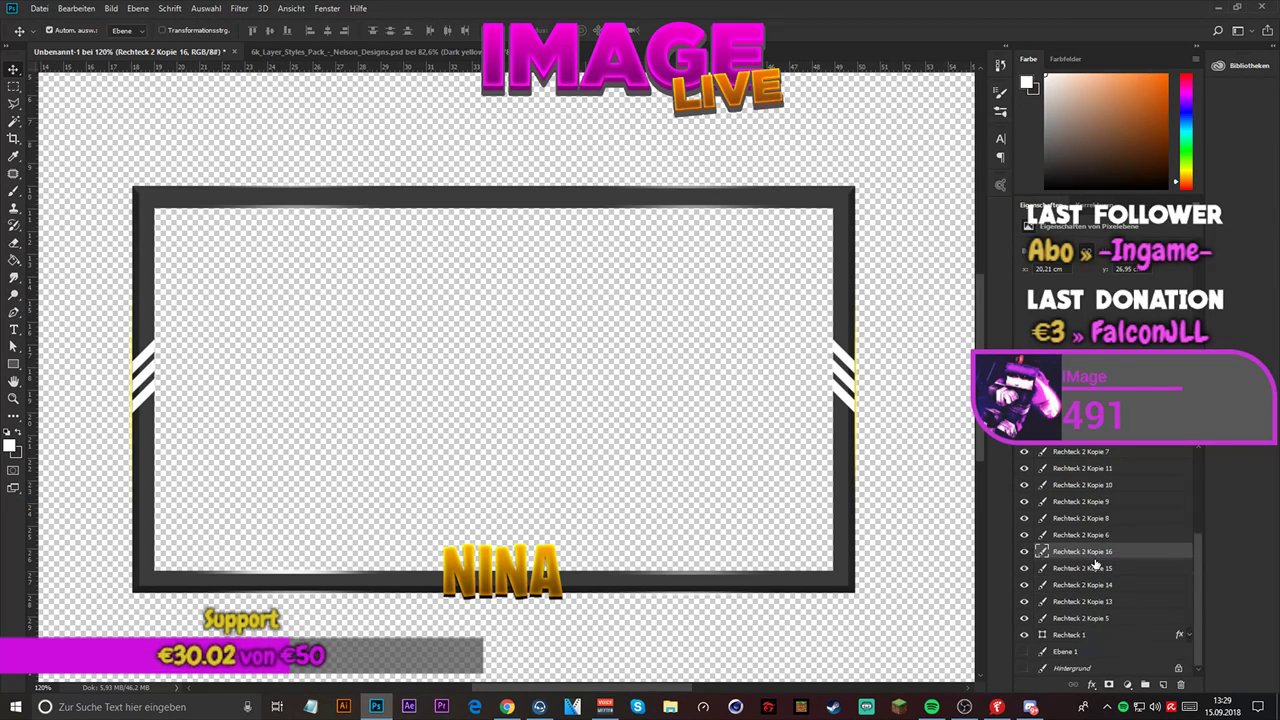
# - Undo the four duplicates of Rechteck 2 Kopie 5, stepping back to the point where Rechteck 2 Kopie 6 has its layer style cleared
pyautogui.click(76, 8)
pyautogui.click(90, 48)
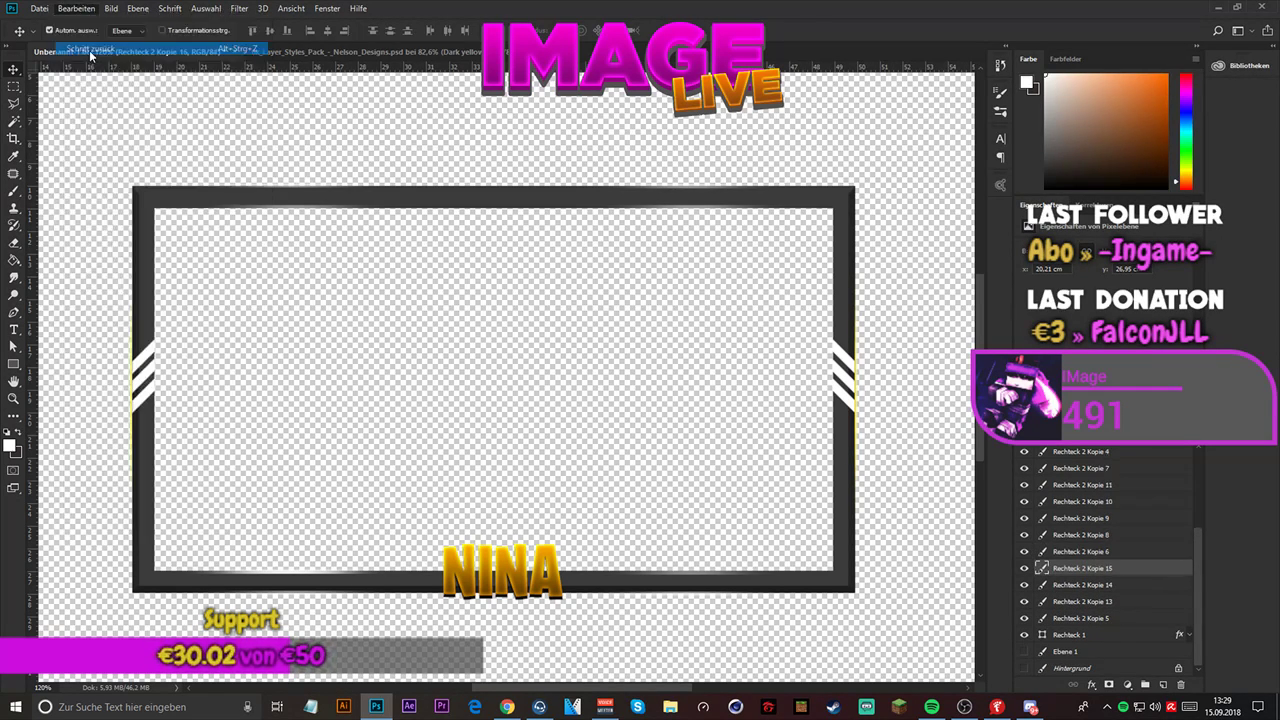
pyautogui.click(76, 8)
pyautogui.click(90, 48)
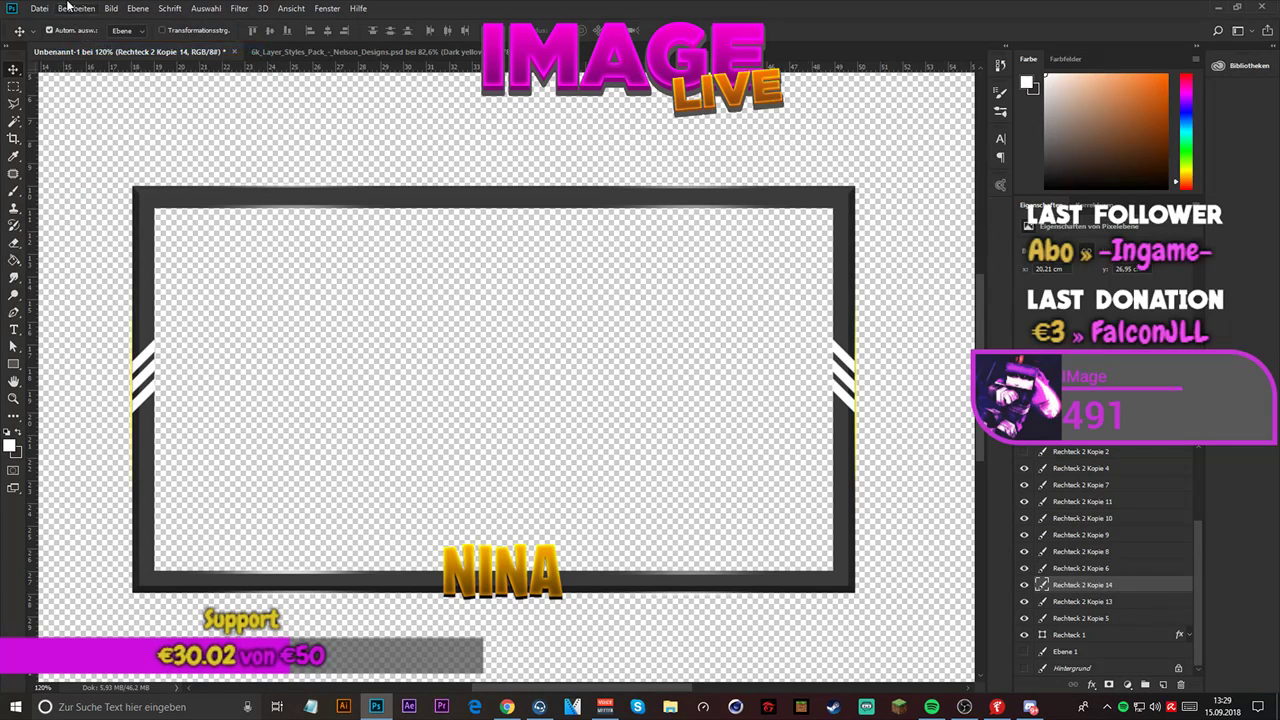
pyautogui.click(76, 8)
pyautogui.click(90, 48)
pyautogui.click(76, 8)
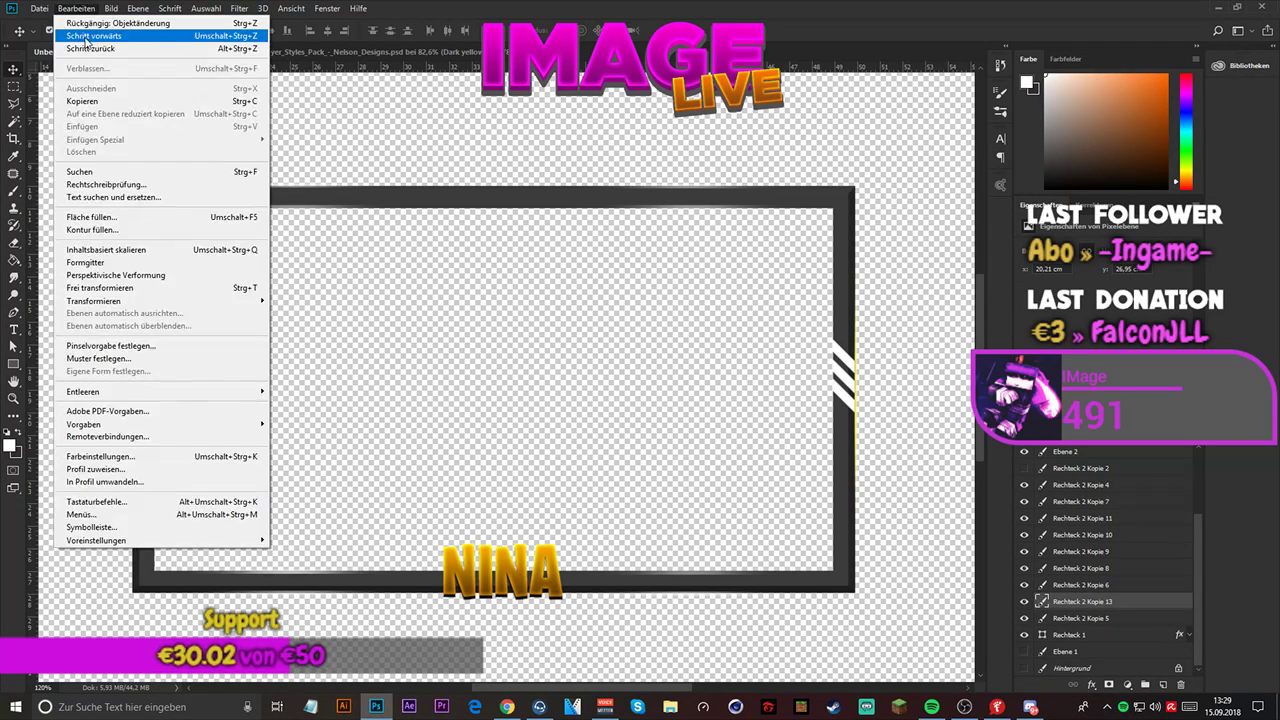
pyautogui.click(90, 48)
pyautogui.click(76, 8)
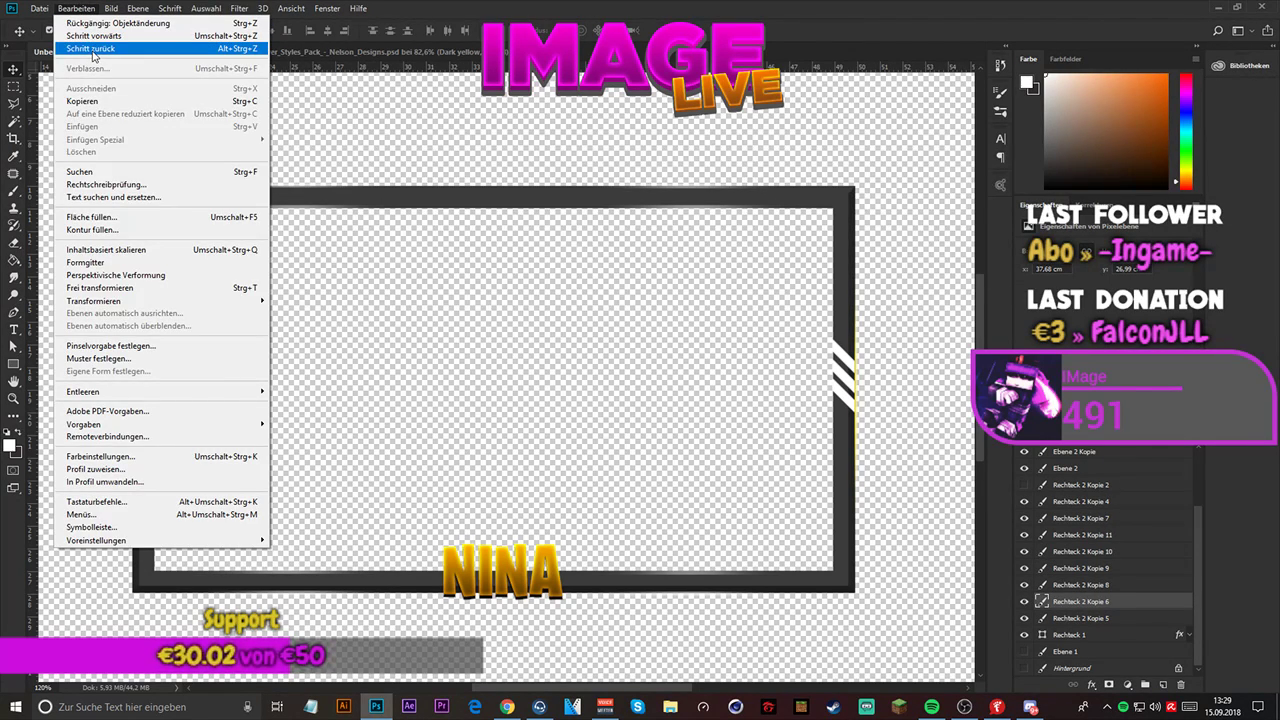
pyautogui.click(92, 52)
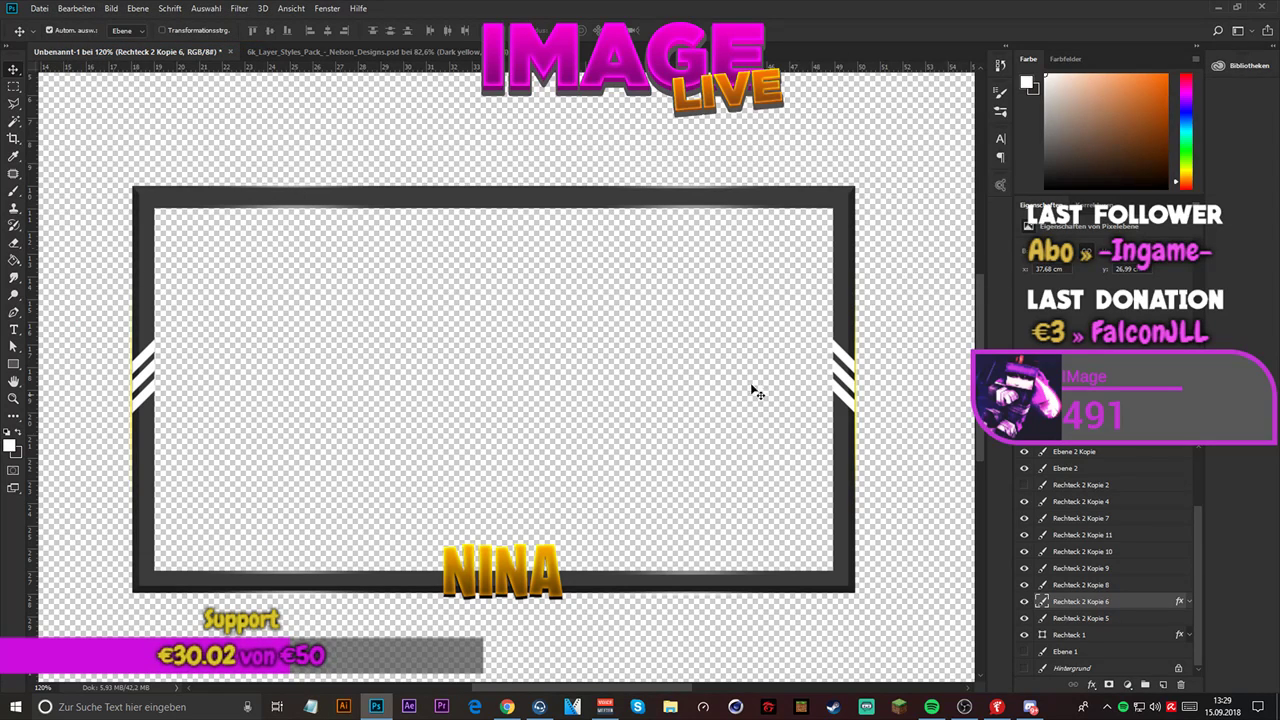
pyautogui.click(76, 8)
pyautogui.click(87, 36)
# - Duplicate the Rechteck 2 Kopie 6 glow line four times and compare its brightness by switching the copies off and on
pyautogui.hotkey('ctrl', 'j')
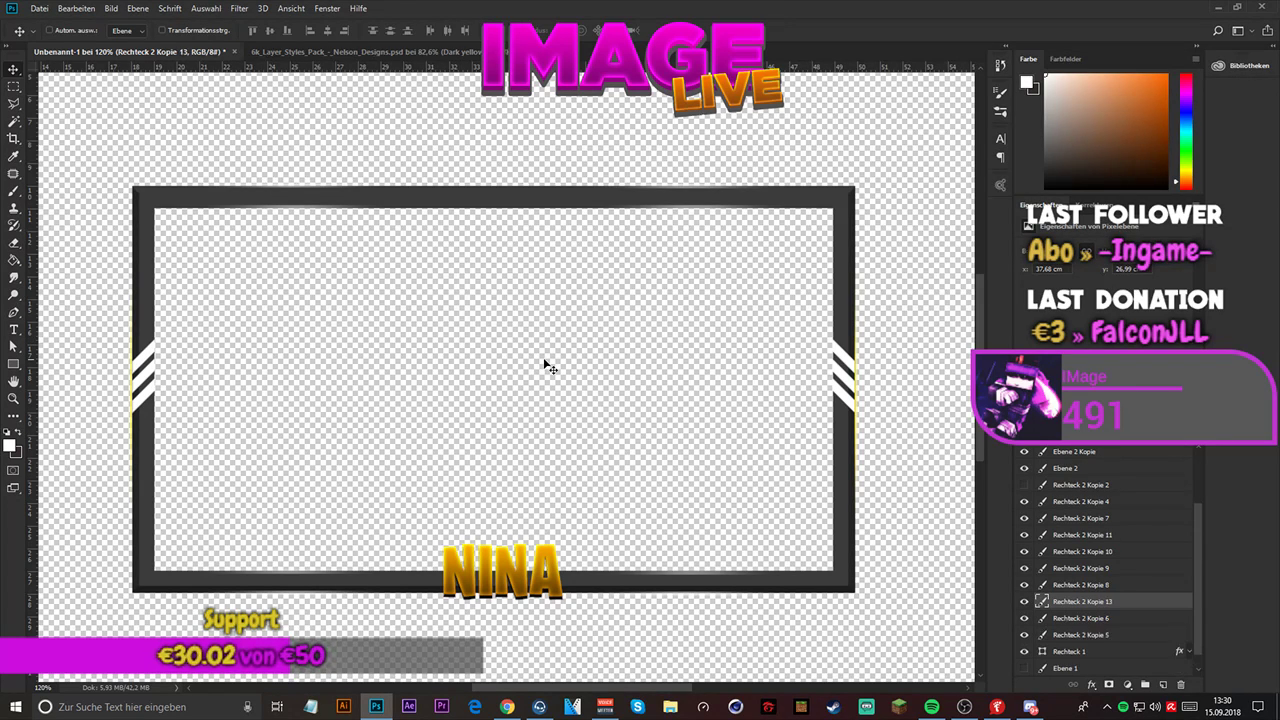
pyautogui.hotkey('ctrl', 'j')
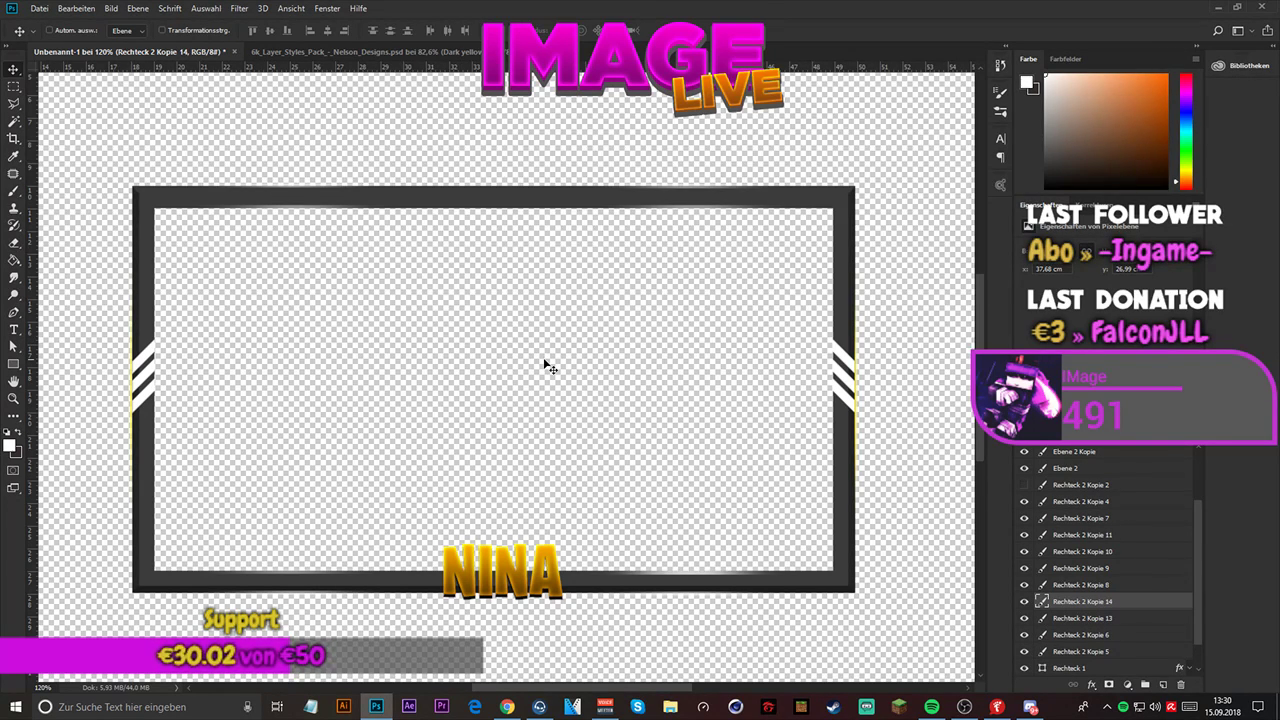
pyautogui.hotkey('ctrl', 'j')
pyautogui.hotkey('ctrl', 'j')
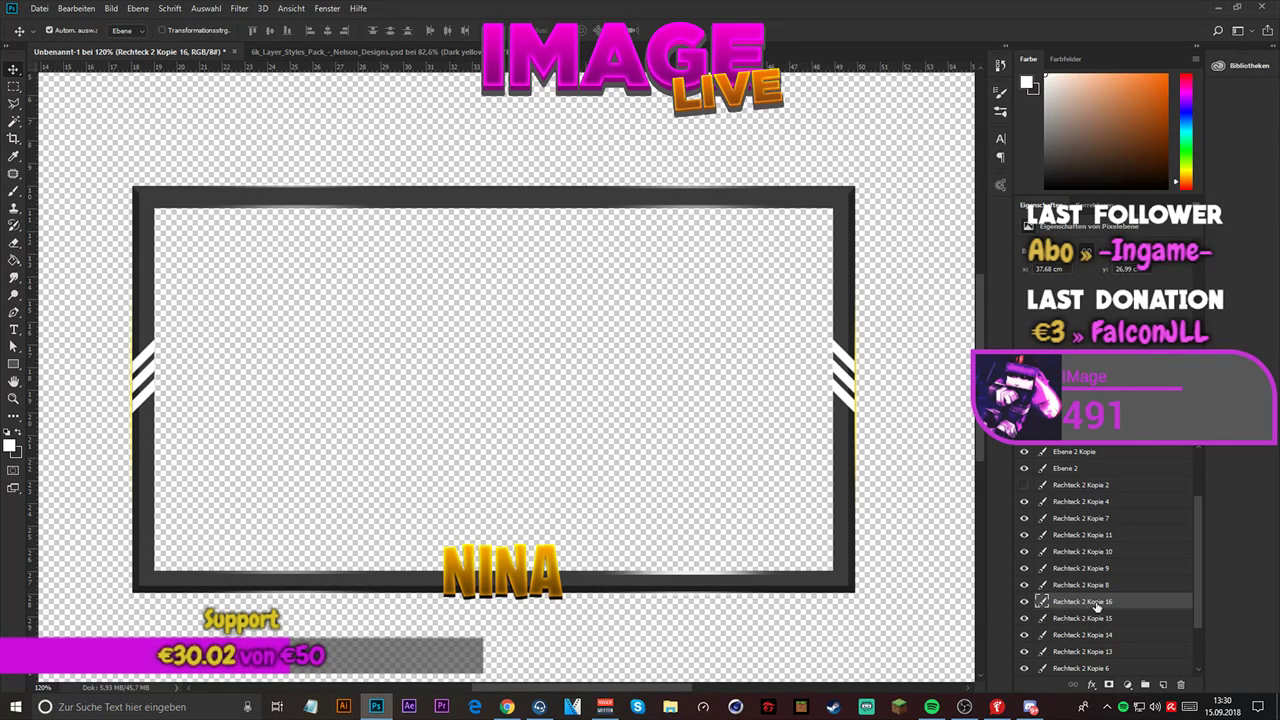
pyautogui.scroll(-2, 1075, 608)
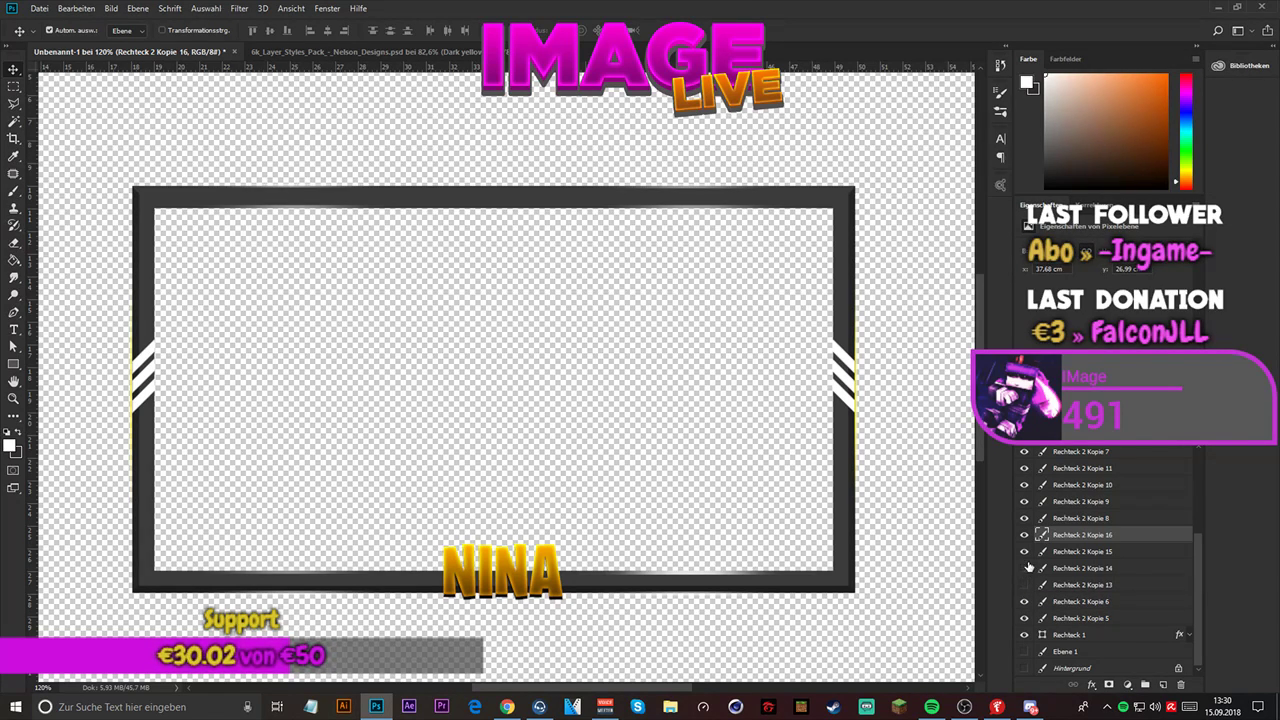
pyautogui.moveTo(1023, 567); pyautogui.dragTo(1024, 604)
pyautogui.moveTo(1022, 537); pyautogui.dragTo(1025, 587)
# - Convert Rechteck 2 Kopie 6 and its four copies into one smart object and hide it
pyautogui.keyDown('shift'); pyautogui.click(1081, 600); pyautogui.keyUp('shift')
pyautogui.rightClick(1075, 577)
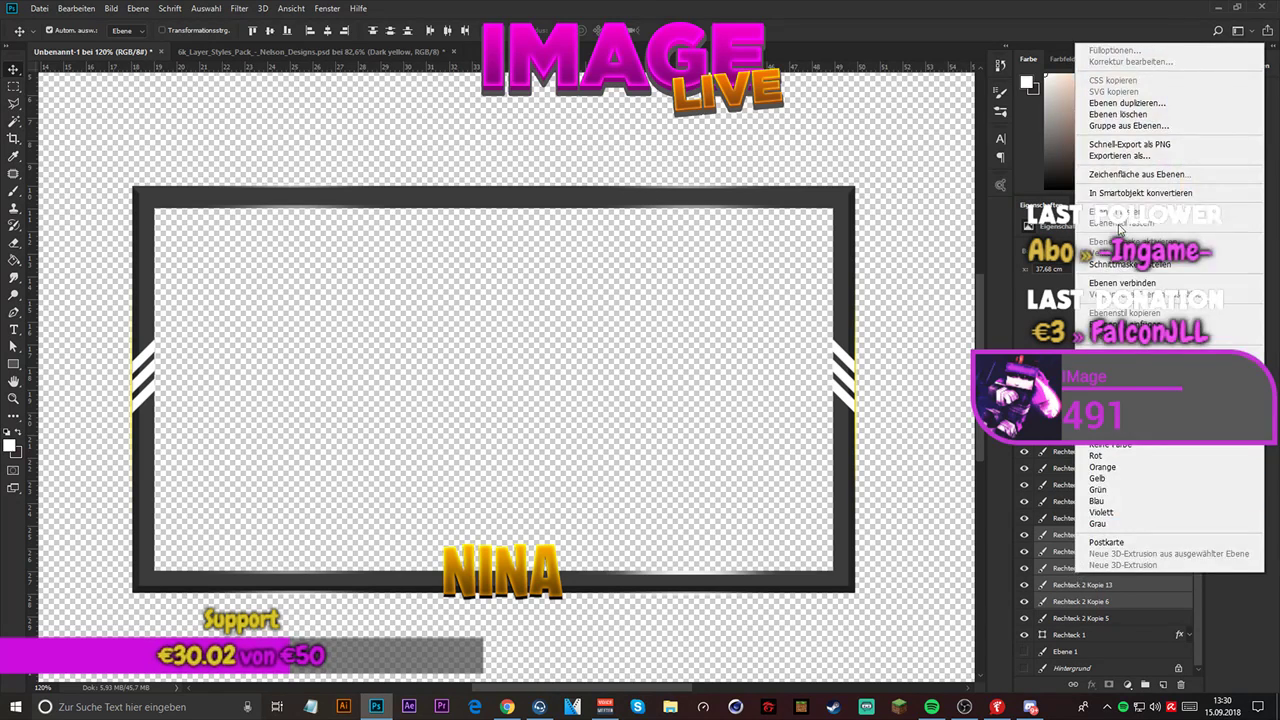
pyautogui.click(1100, 196)
pyautogui.click(1023, 601)
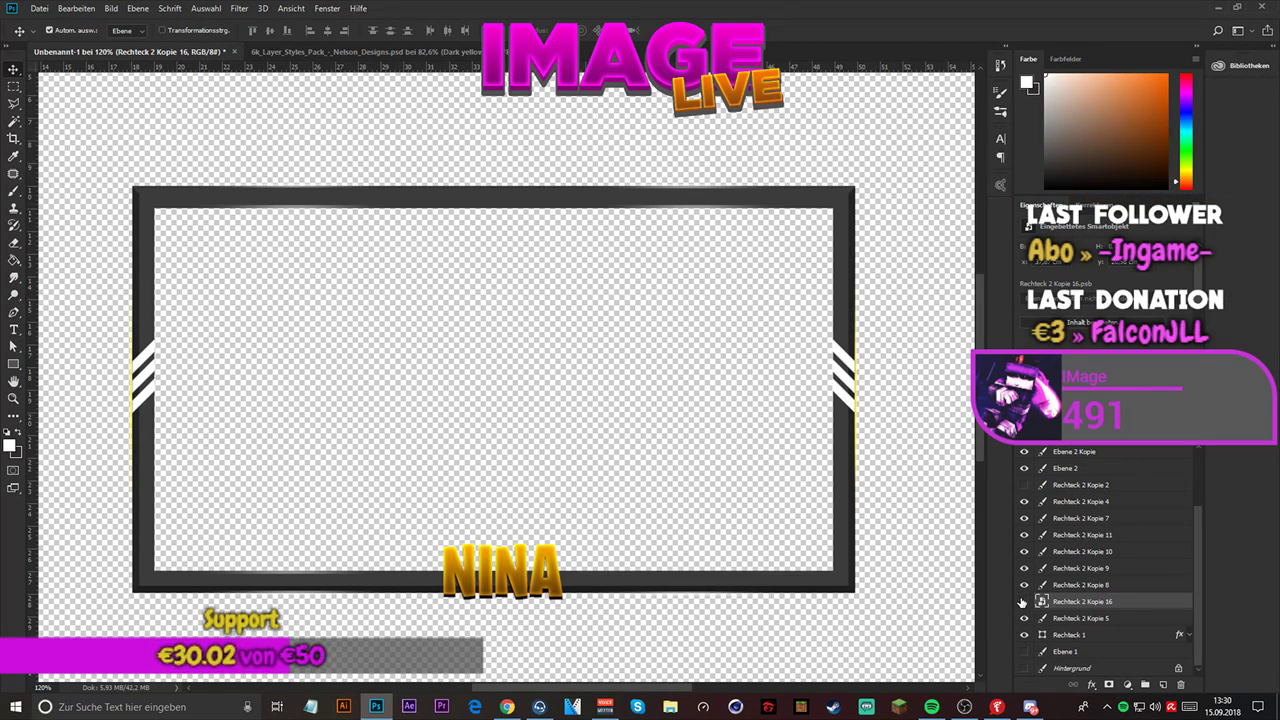
# - Check the Rechteck 2 Kopie 5 glow line by toggling its visibility, and duplicate that layer six times
pyautogui.click(1067, 618)
pyautogui.click(1023, 618)
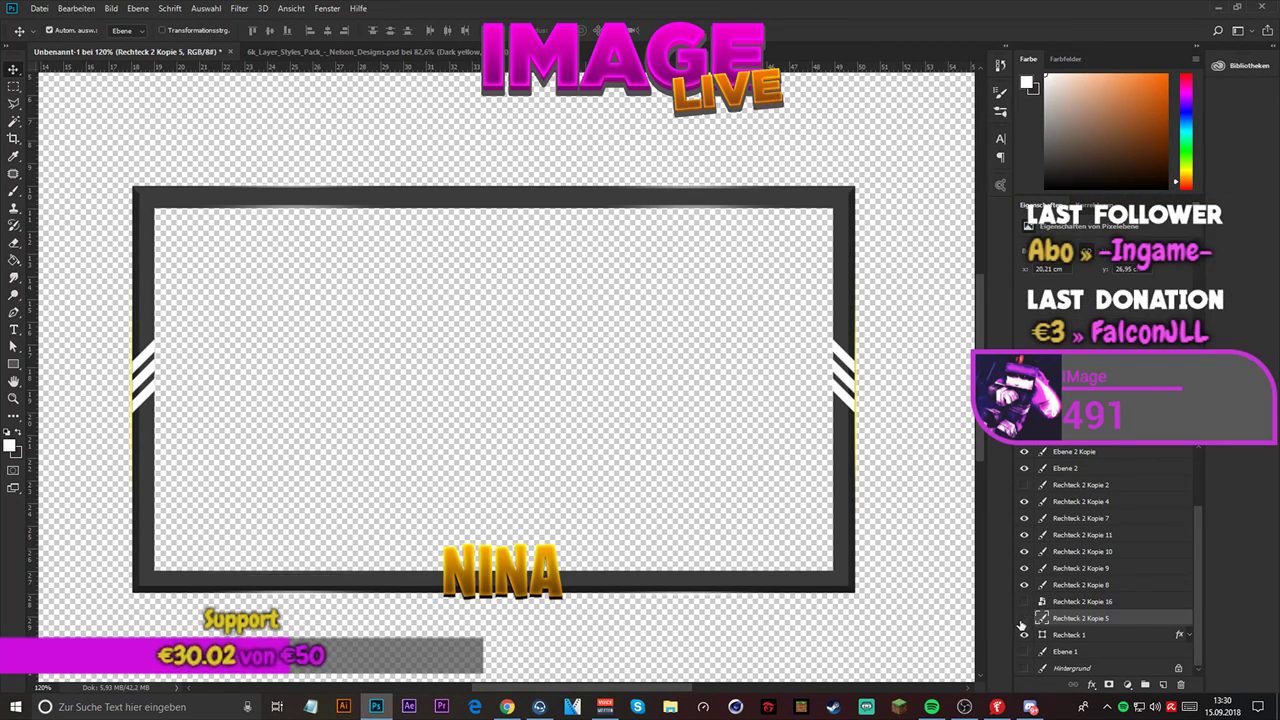
pyautogui.click(1023, 618)
pyautogui.hotkey('ctrl', 'j')
pyautogui.hotkey('ctrl', 'j')
pyautogui.hotkey('ctrl', 'j')
pyautogui.hotkey('ctrl', 'j')
pyautogui.hotkey('ctrl', 'j')
pyautogui.hotkey('ctrl', 'j')
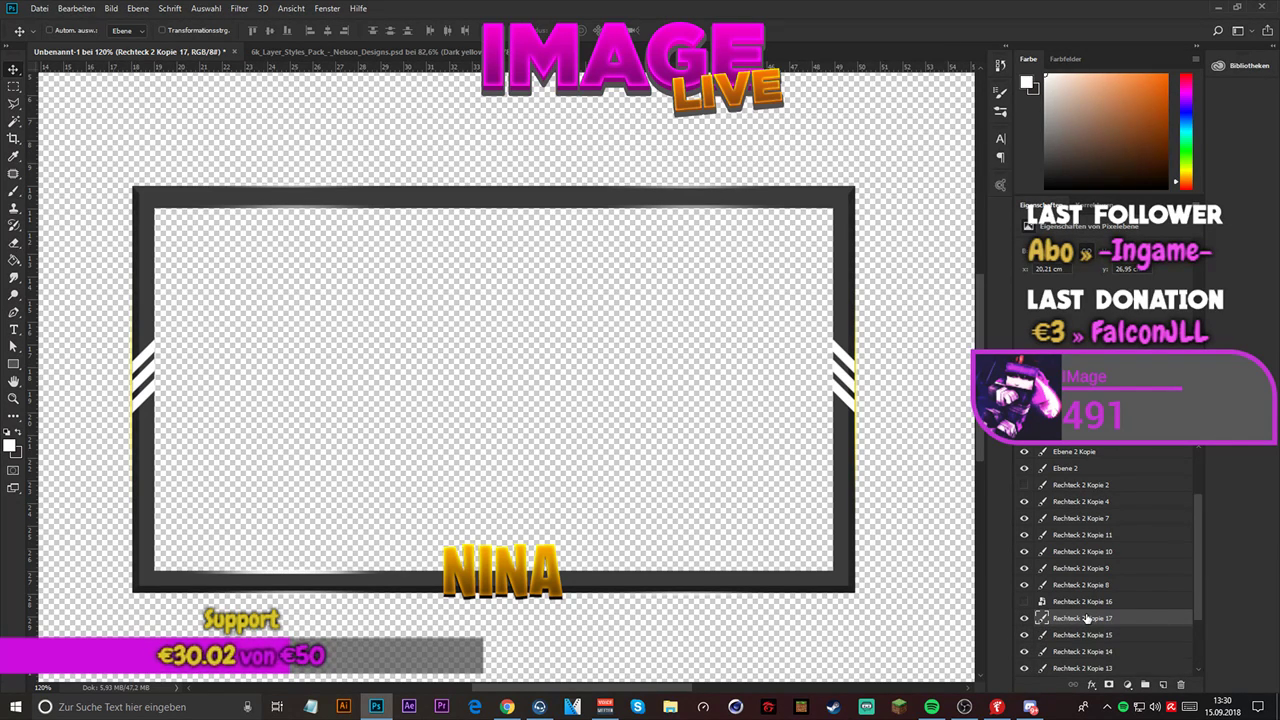
pyautogui.hotkey('ctrl', 'j')
pyautogui.scroll(-3, 1070, 610)
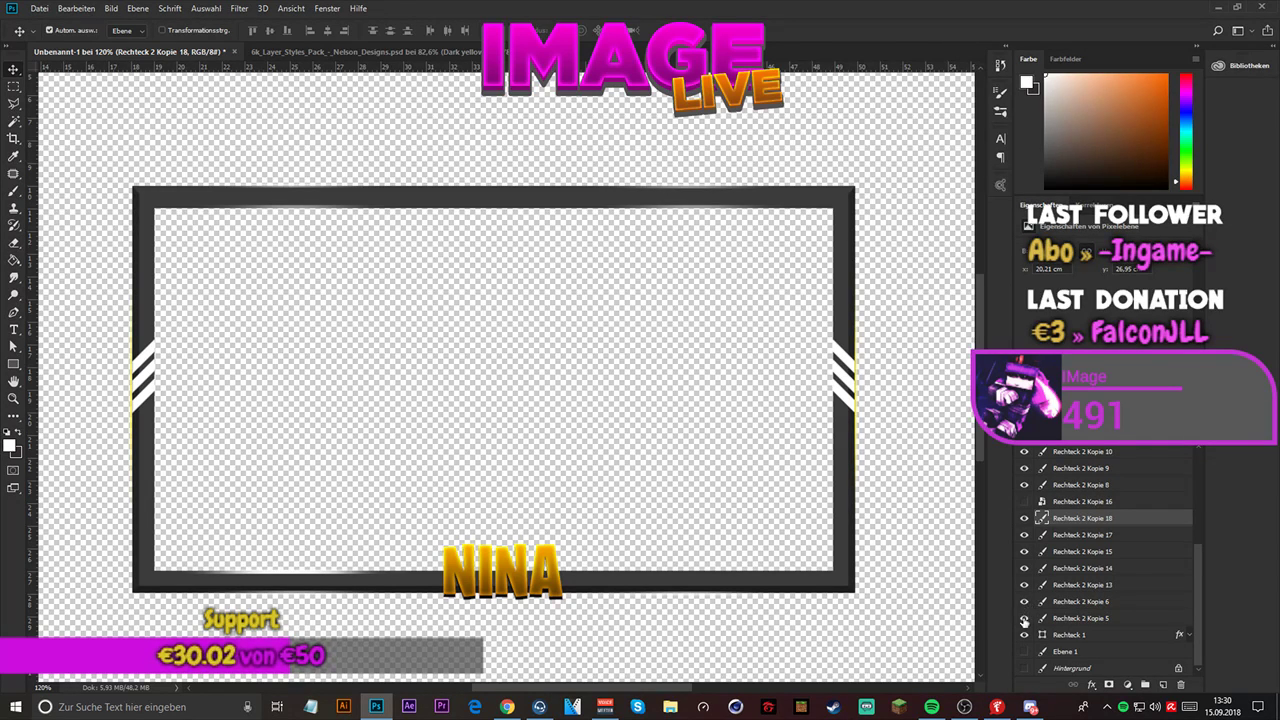
# - Convert Rechteck 2 Kopie 5 and its six copies into one smart object, and show the Rechteck 2 Kopie 16 smart object again
pyautogui.keyDown('shift'); pyautogui.click(1095, 619); pyautogui.keyUp('shift')
pyautogui.rightClick(1098, 552)
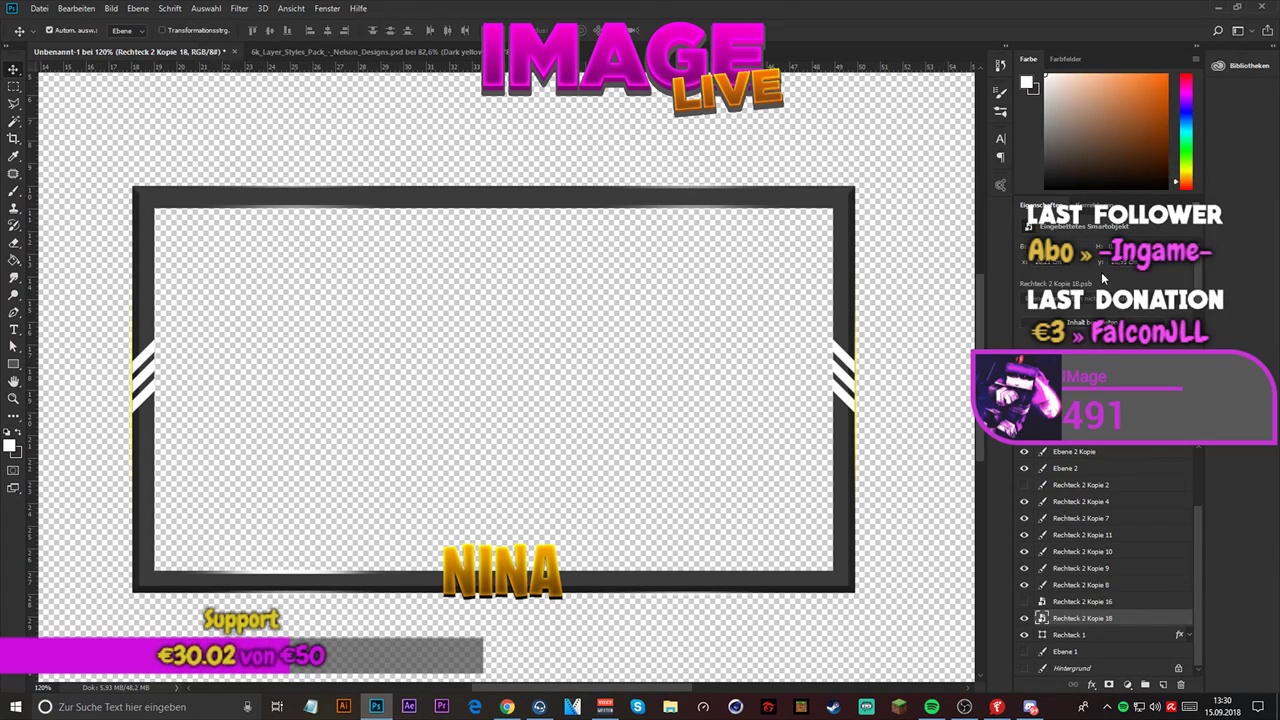
pyautogui.click(1022, 620)
pyautogui.click(1024, 601)
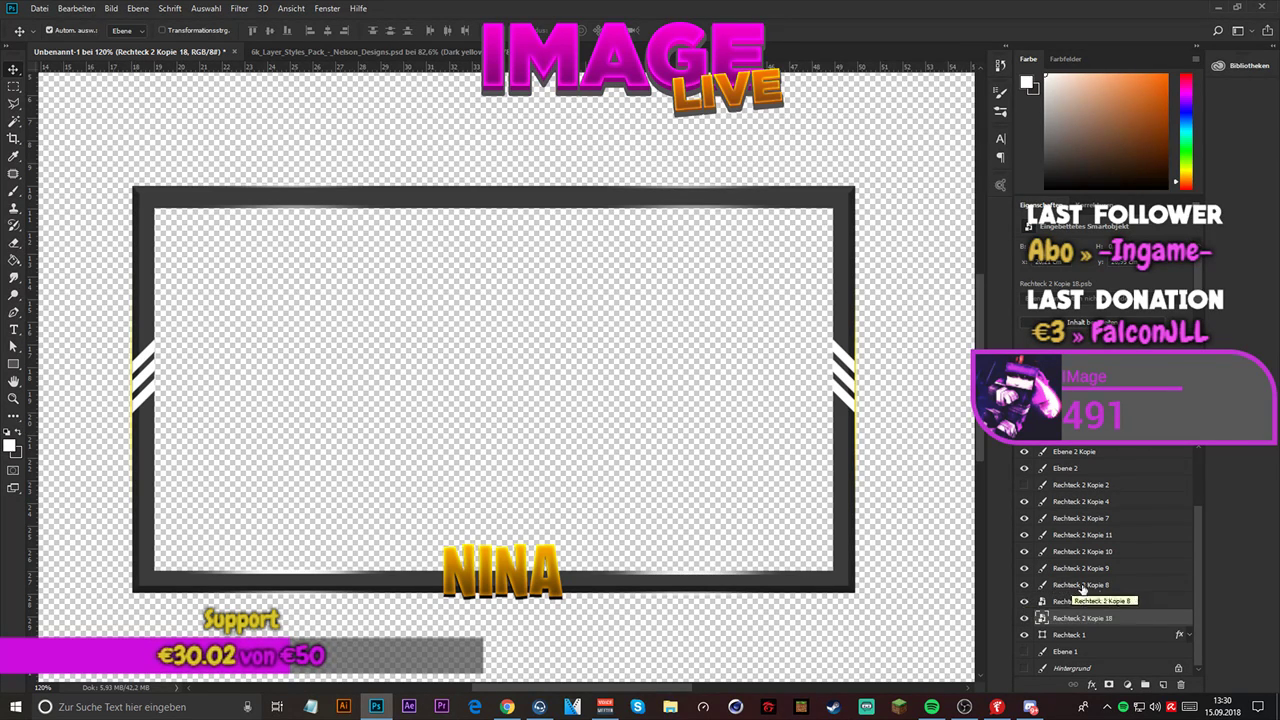
# - Open the contents of the Rechteck 2 Kopie 16 smart object, duplicate its glow line once more, and close it
pyautogui.rightClick(1100, 602)
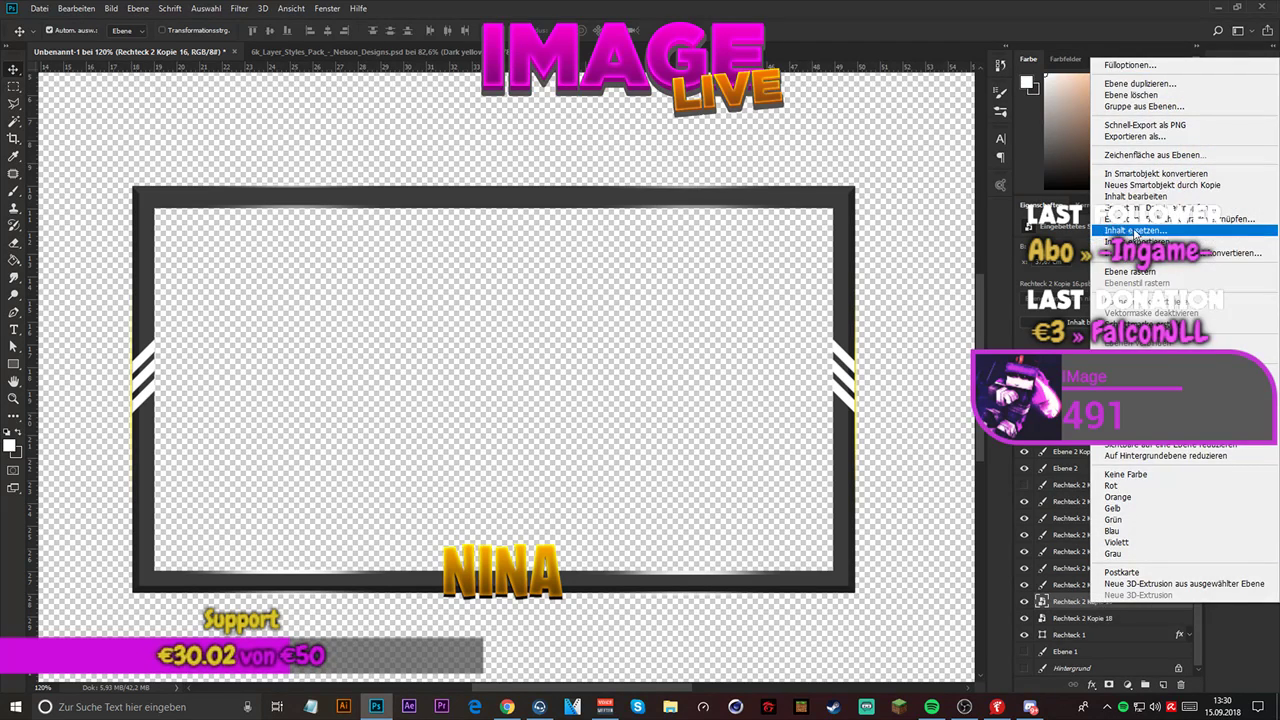
pyautogui.click(1135, 196)
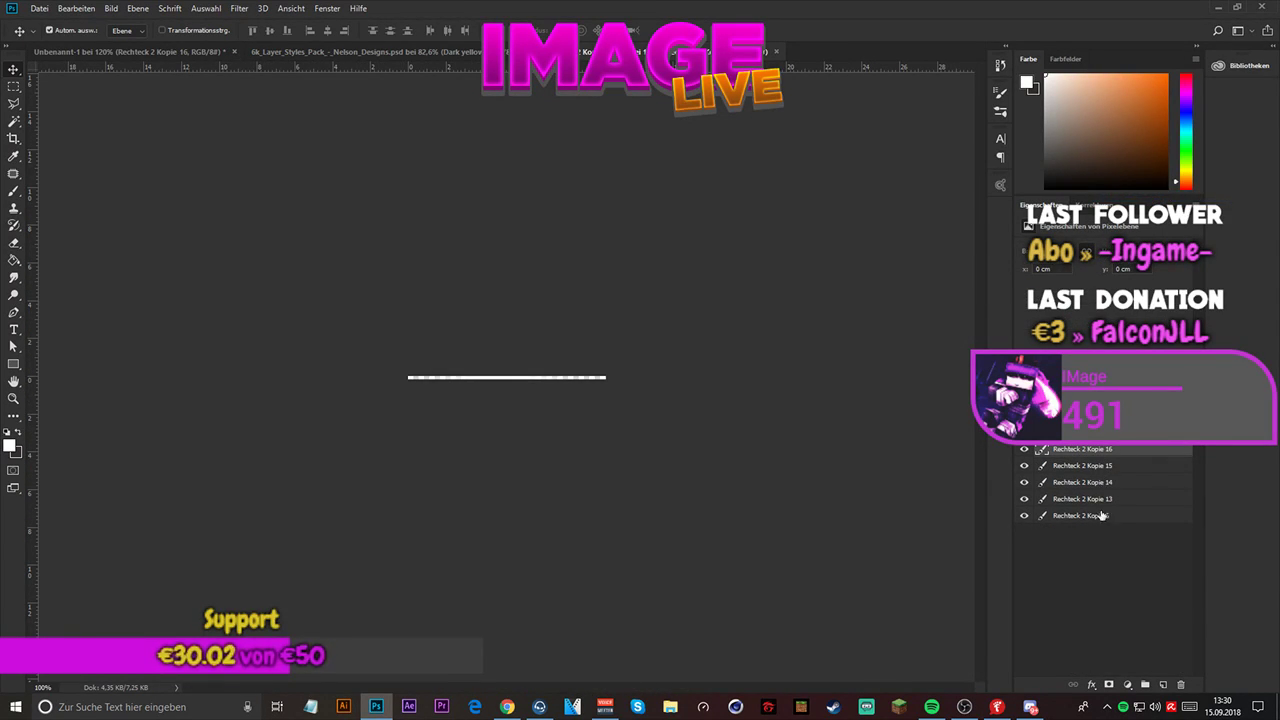
pyautogui.hotkey('ctrl', 'j')
pyautogui.click(776, 51)
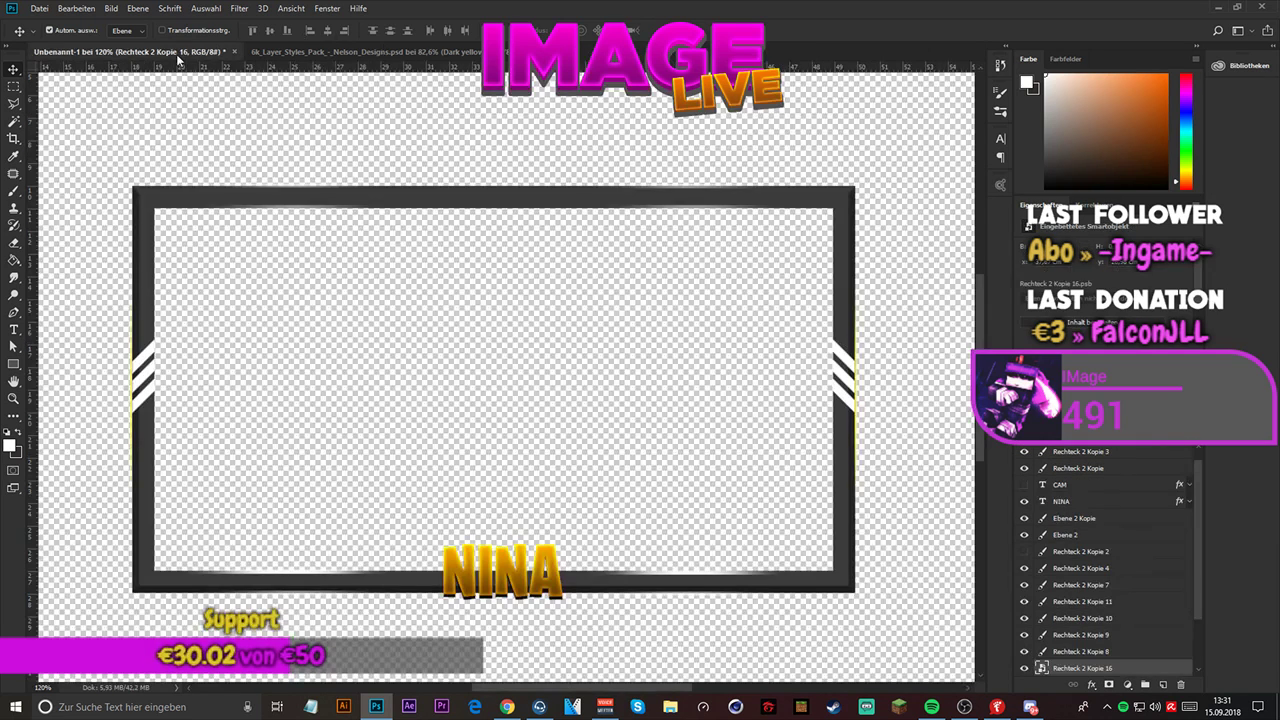
# - Hide the Rechteck 2 Kopie 16 and Kopie 18 smart objects and duplicate the Rechteck 2 Kopie 8 glow line six times
pyautogui.hotkey('ctrl', '0')
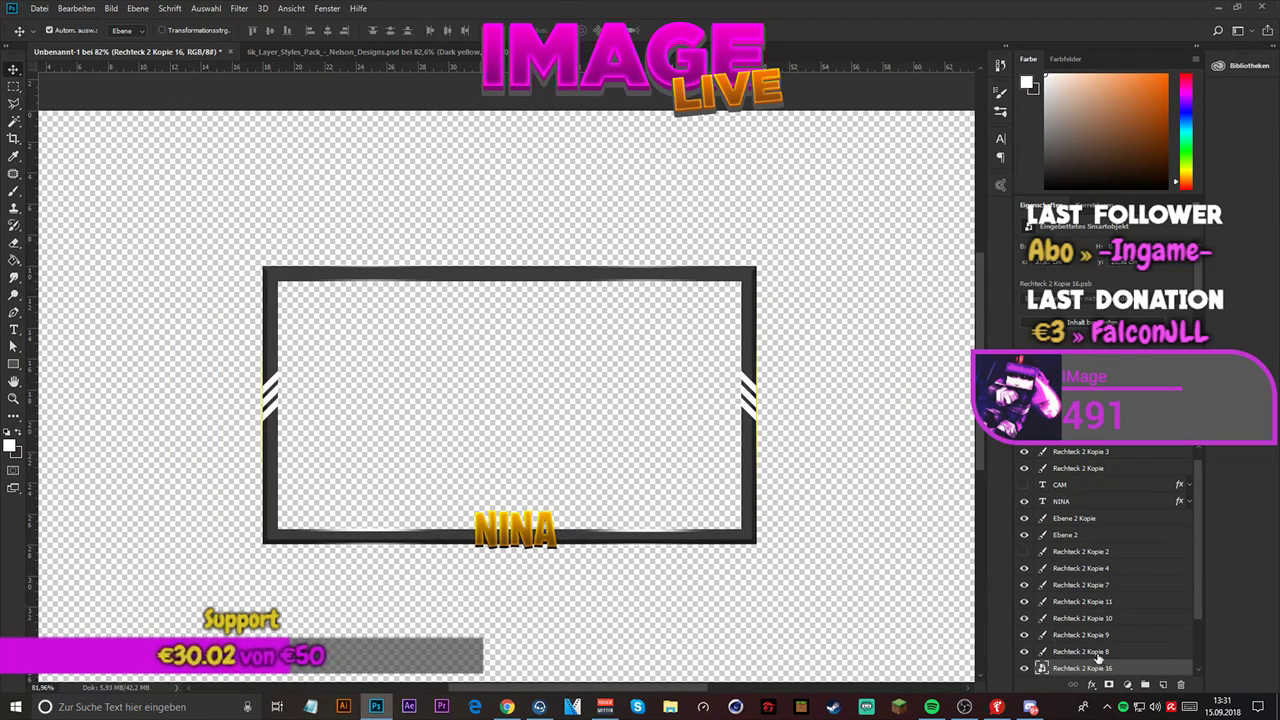
pyautogui.scroll(-3, 1023, 620)
pyautogui.click(1024, 618)
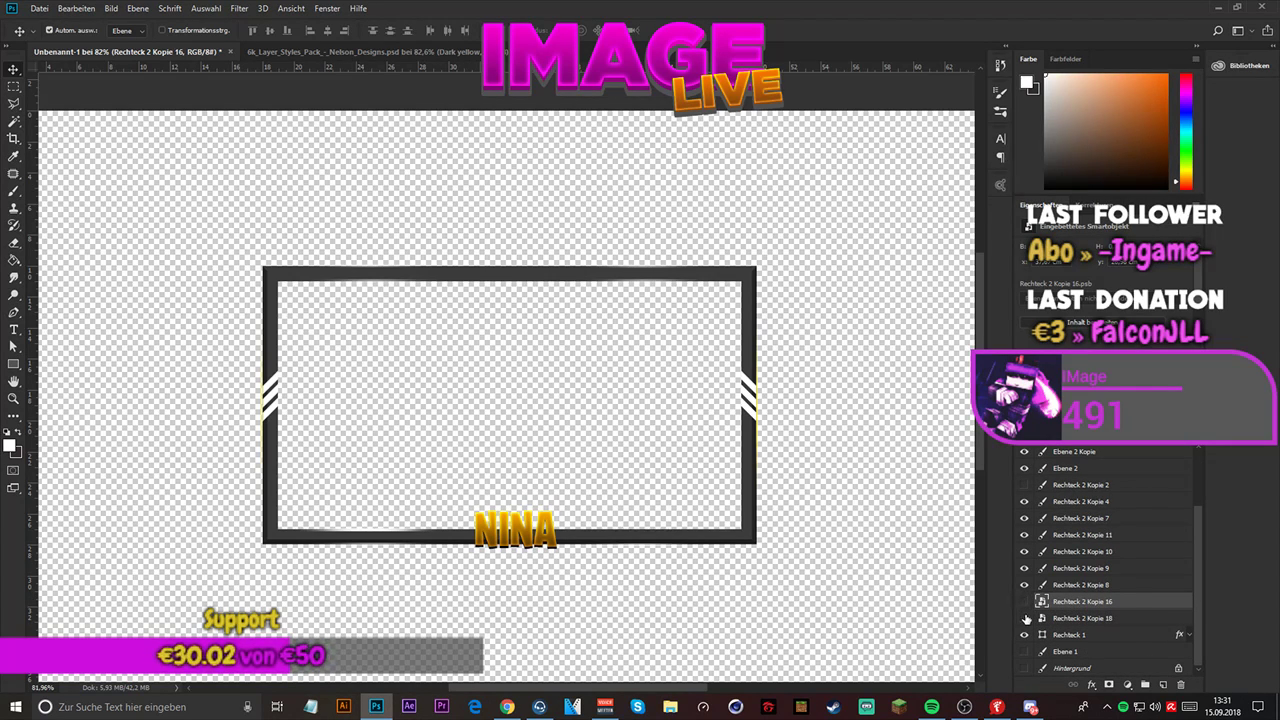
pyautogui.click(1076, 585)
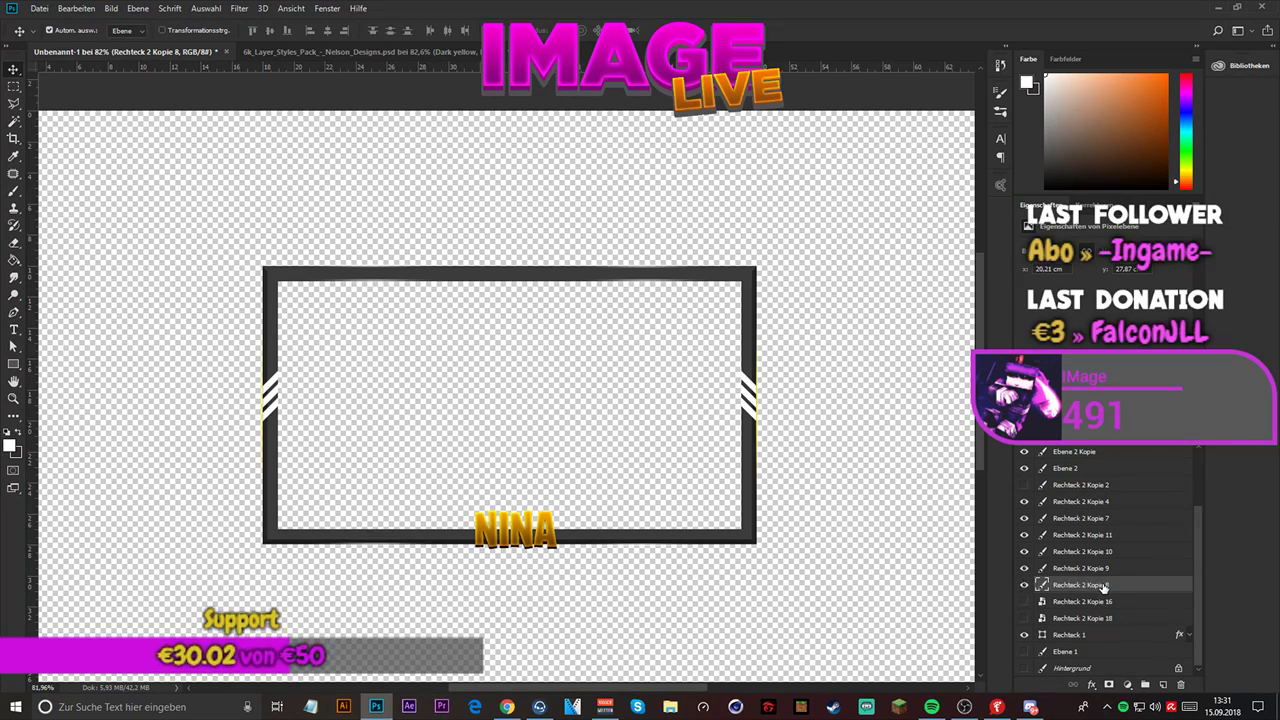
pyautogui.hotkey('ctrl', 'j')
pyautogui.hotkey('ctrl', 'j')
pyautogui.hotkey('ctrl', 'j')
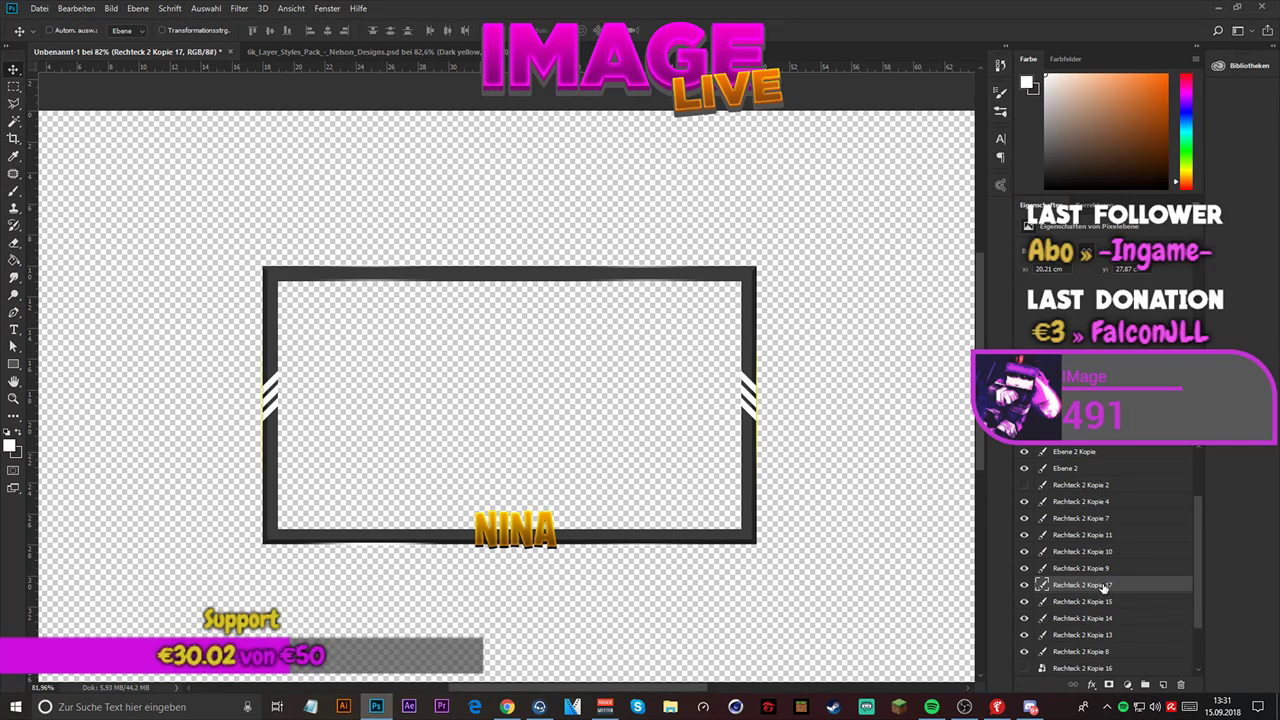
pyautogui.hotkey('ctrl', 'j')
pyautogui.hotkey('ctrl', 'j')
pyautogui.hotkey('ctrl', 'j')
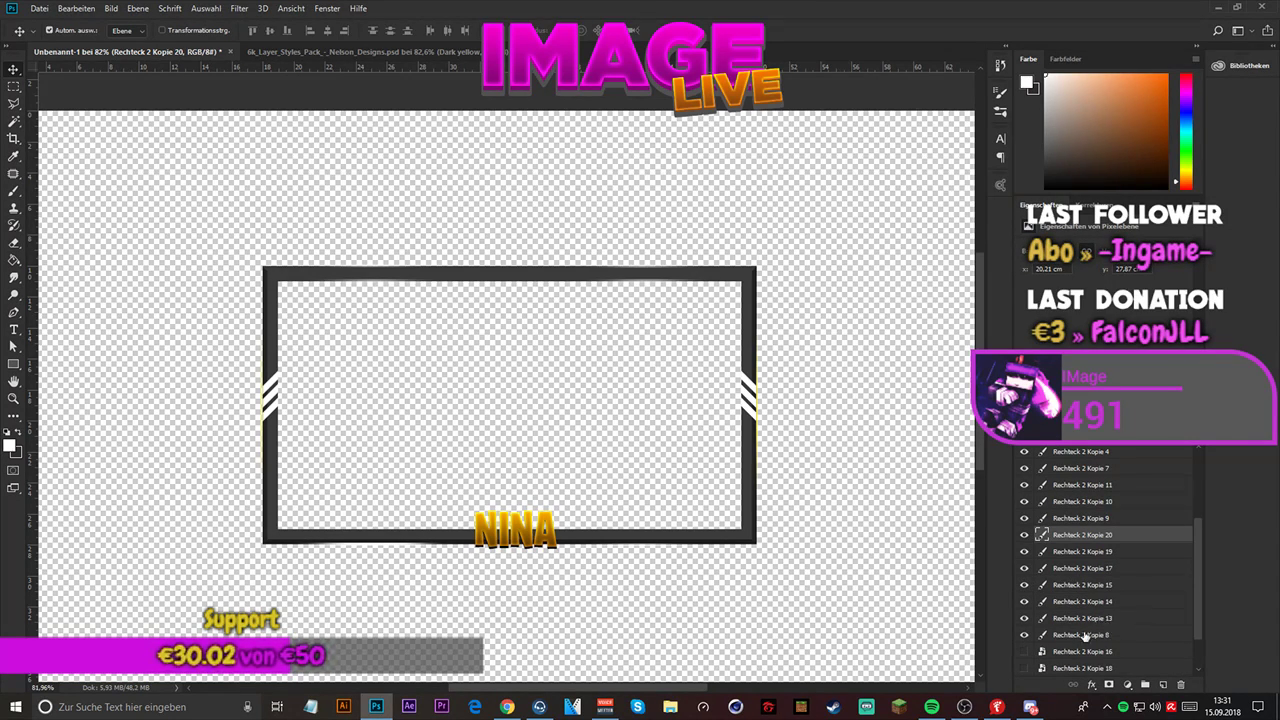
# - Convert Rechteck 2 Kopie 8 and its six copies into one smart object
pyautogui.keyDown('shift'); pyautogui.click(1082, 636); pyautogui.keyUp('shift')
pyautogui.rightClick(1091, 558)
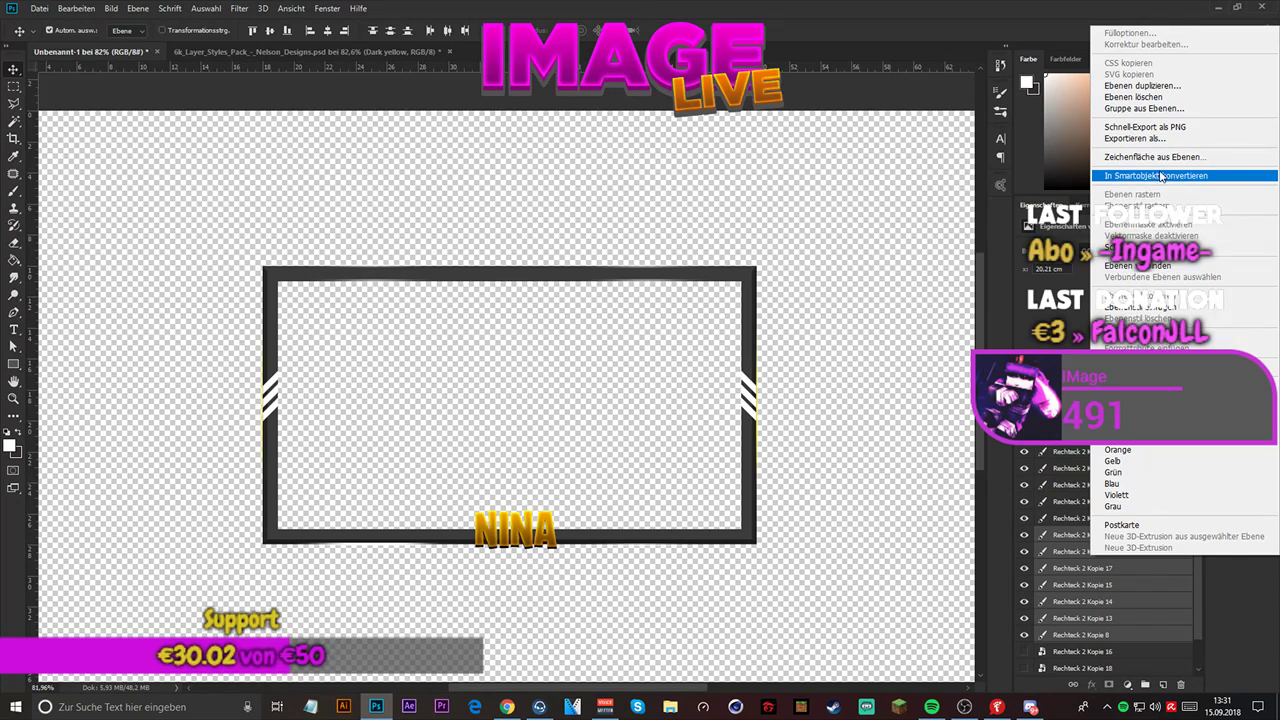
pyautogui.click(1163, 177)
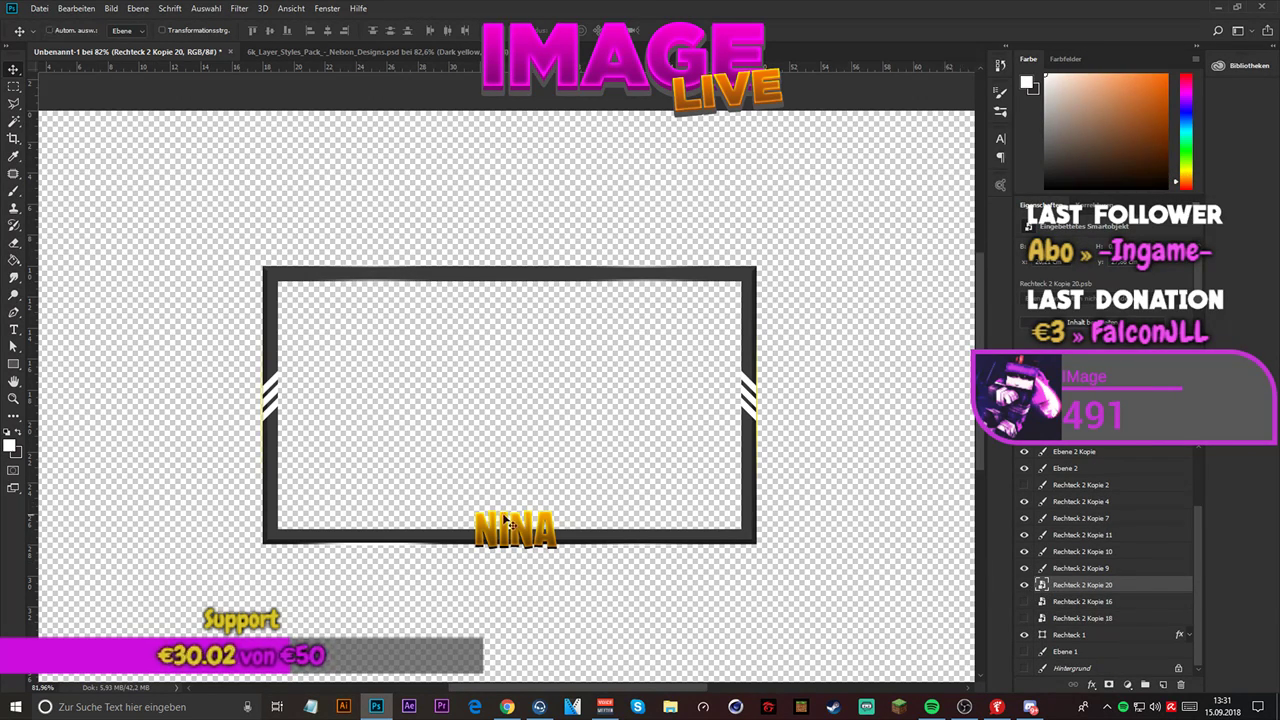
# - Move the Rechteck 2 Kopie 20 smart object up 1 px to Y 791.50 px along the frame's lower edge with Free Transform
pyautogui.hotkey('ctrl', 't')
pyautogui.scroll(2, 367, 535)
pyautogui.scroll(5, 367, 535)
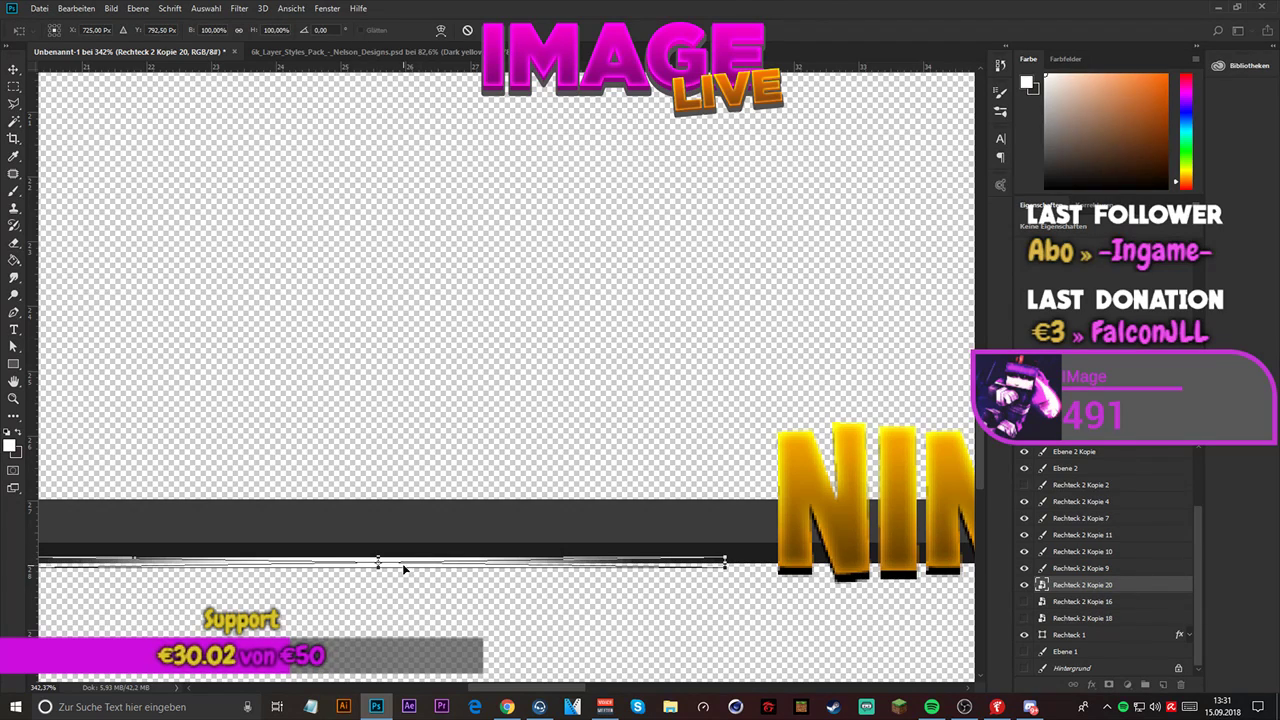
pyautogui.moveTo(402, 563); pyautogui.dragTo(402, 559)
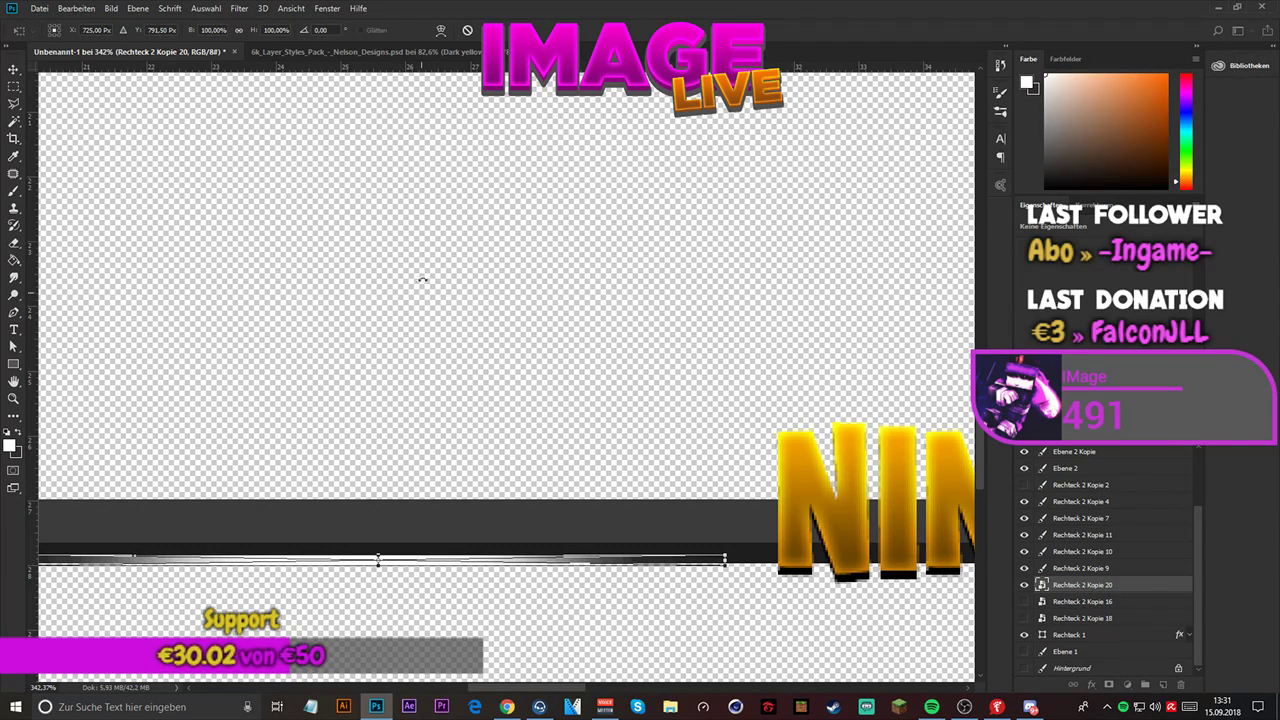
pyautogui.press('Return')
pyautogui.scroll(-2, 398, 318)
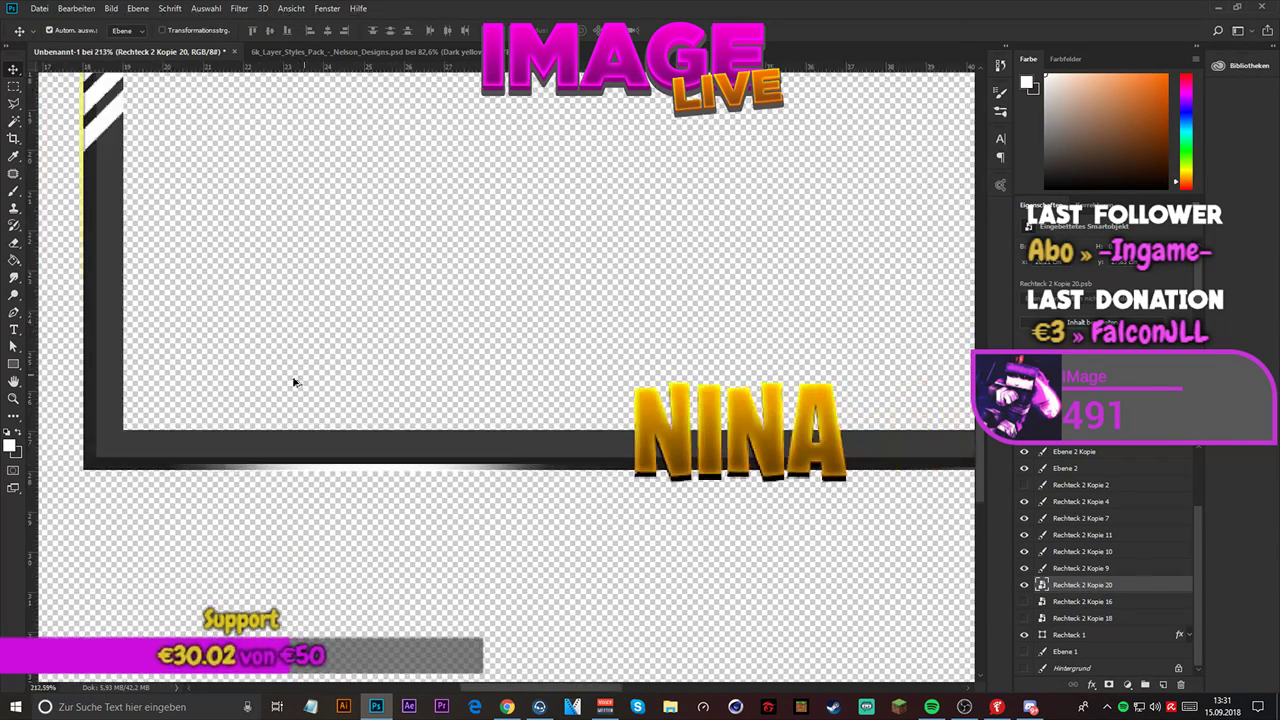
pyautogui.scroll(-3, 294, 381)
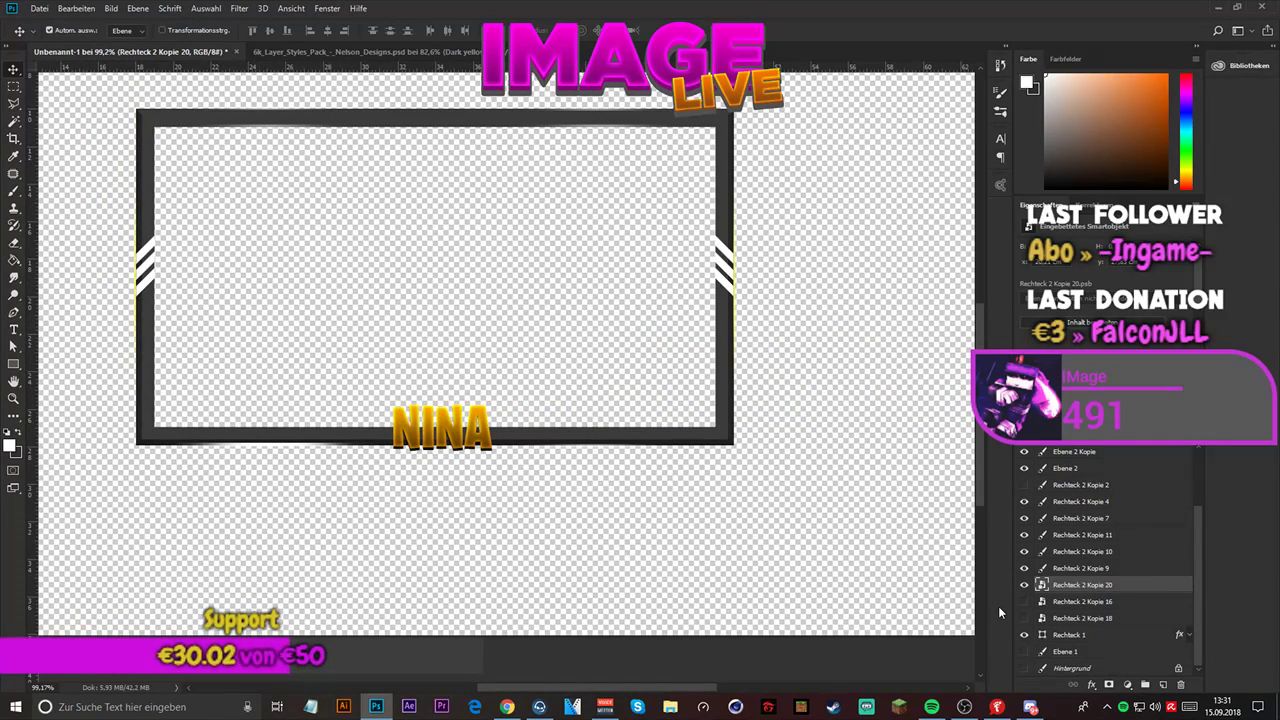
# - Show the Rechteck 2 Kopie 16 and Kopie 18 smart objects for comparison, and hide Rechteck 2 Kopie 20, Kopie 16 and Kopie 18
pyautogui.click(1023, 601)
pyautogui.click(1023, 618)
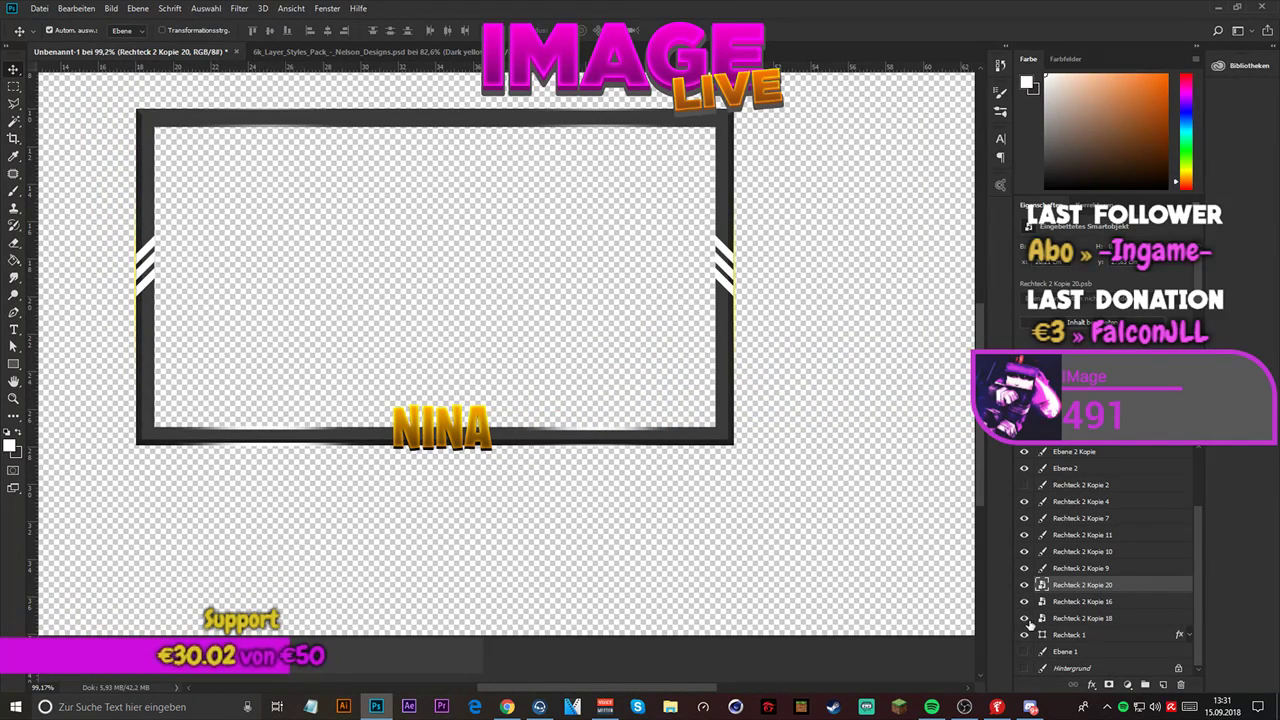
pyautogui.scroll(3, 610, 425)
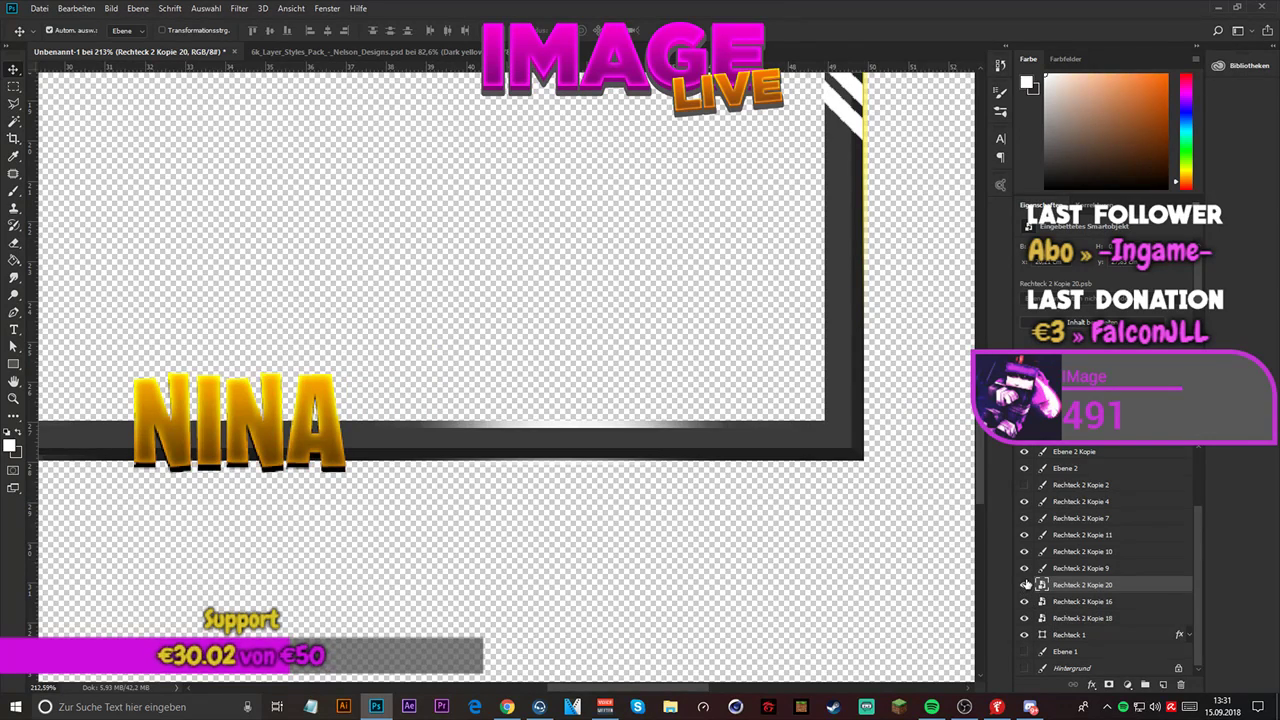
pyautogui.moveTo(1024, 584); pyautogui.dragTo(1025, 620)
# - Move the Rechteck 2 Kopie 9 glow line up 2 px to Y 791.50 px on the frame's lower edge with Free Transform
pyautogui.click(1041, 568)
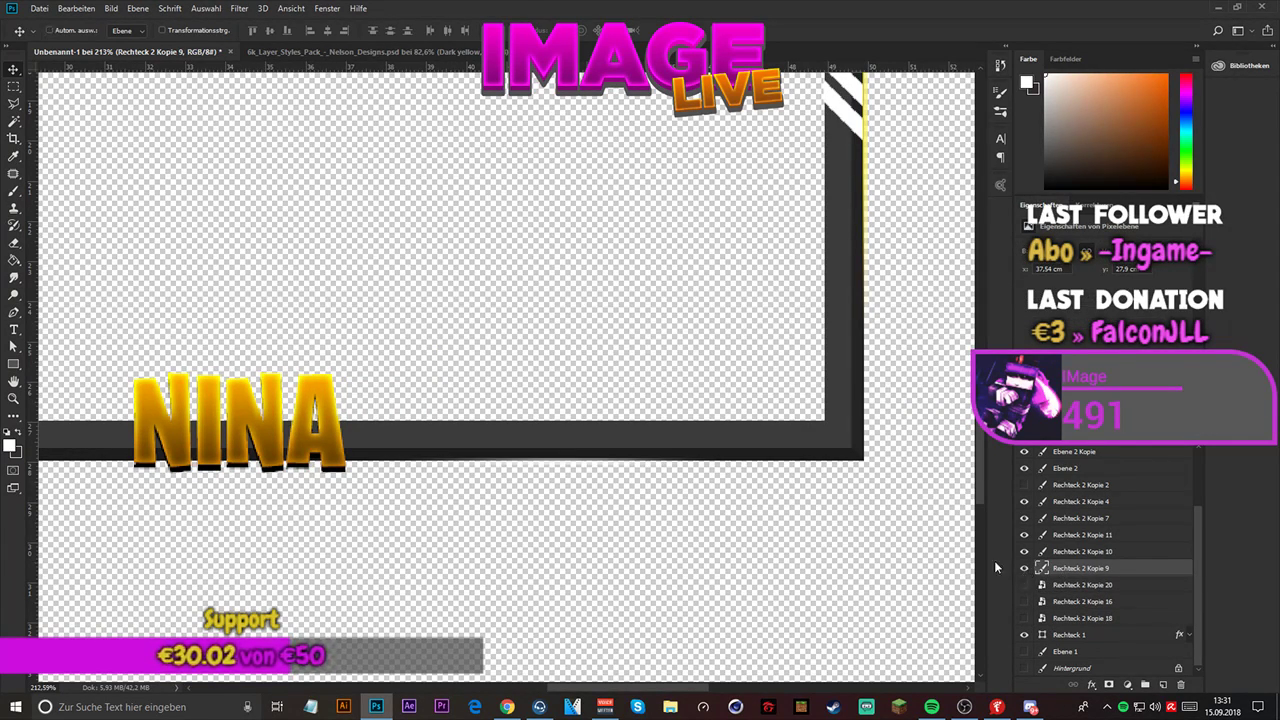
pyautogui.hotkey('ctrl', 't')
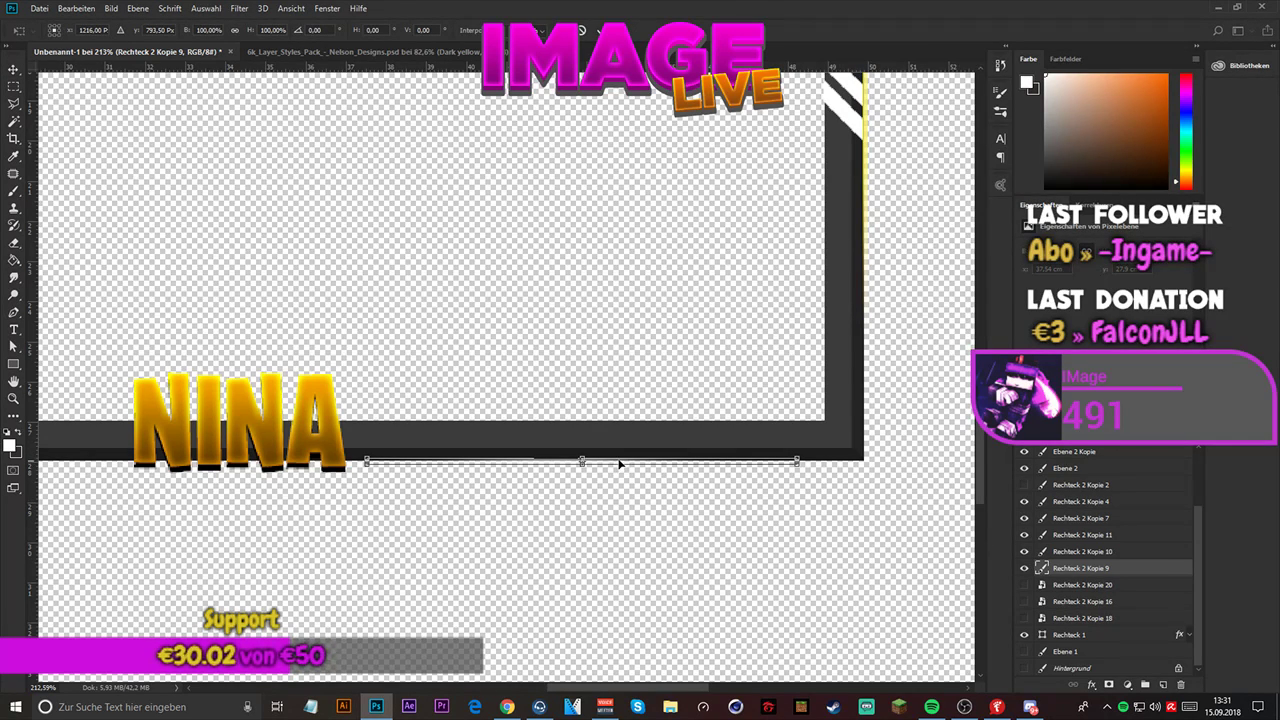
pyautogui.press('Up')
pyautogui.press('Up')
pyautogui.press('Up')
pyautogui.press('Down')
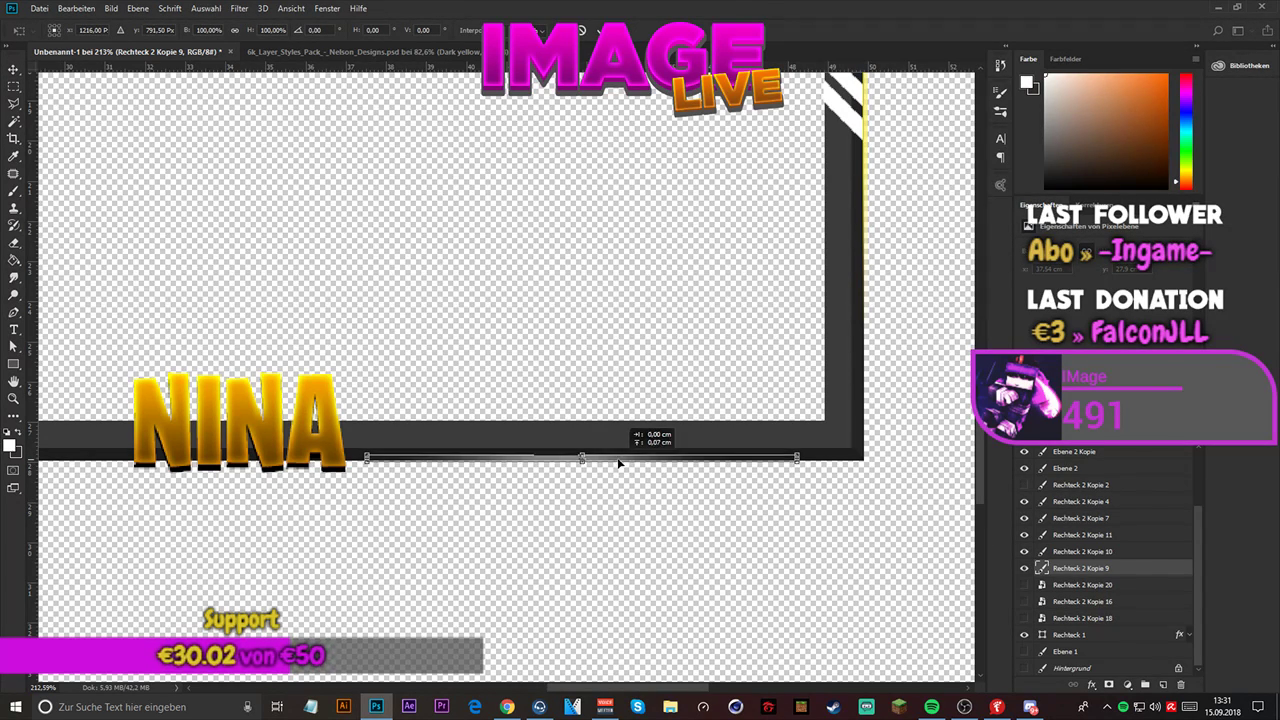
pyautogui.click(597, 30)
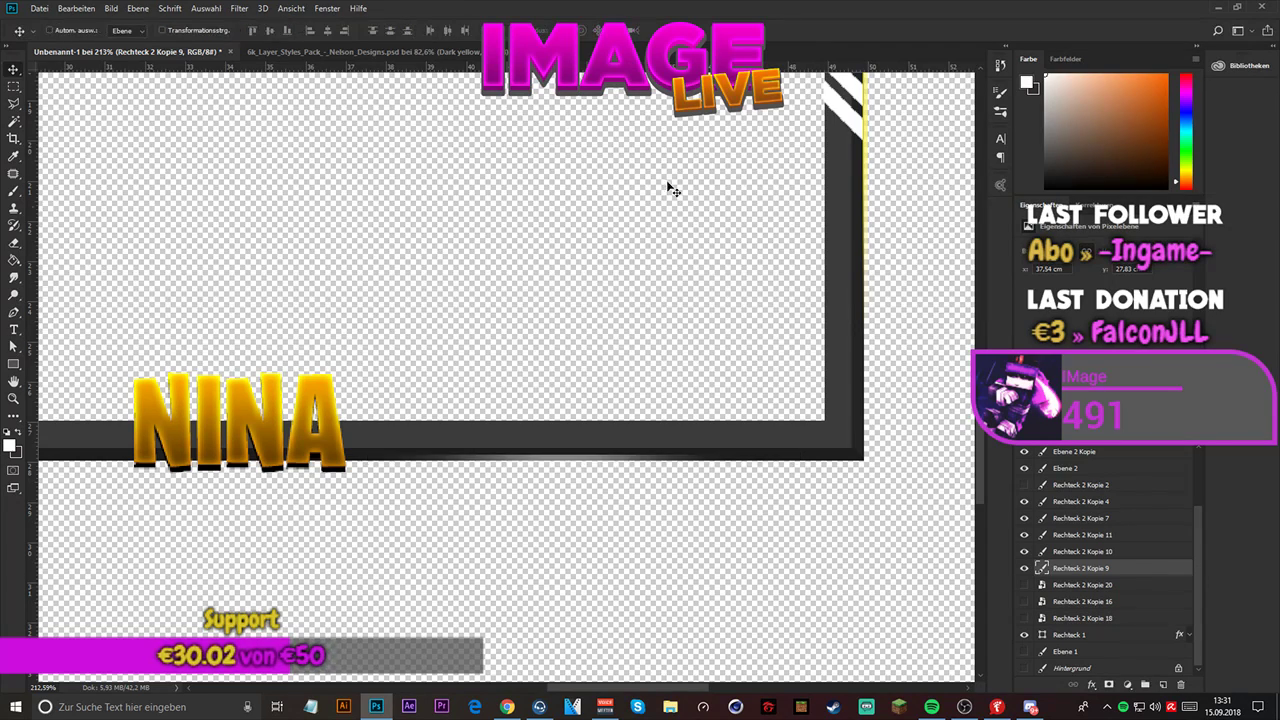
# - Duplicate the Rechteck 2 Kopie 9 glow line six times to brighten it
pyautogui.hotkey('ctrl', 'j')
pyautogui.hotkey('ctrl', 'j')
pyautogui.hotkey('ctrl', 'j')
pyautogui.hotkey('ctrl', 'j')
pyautogui.hotkey('ctrl', 'j')
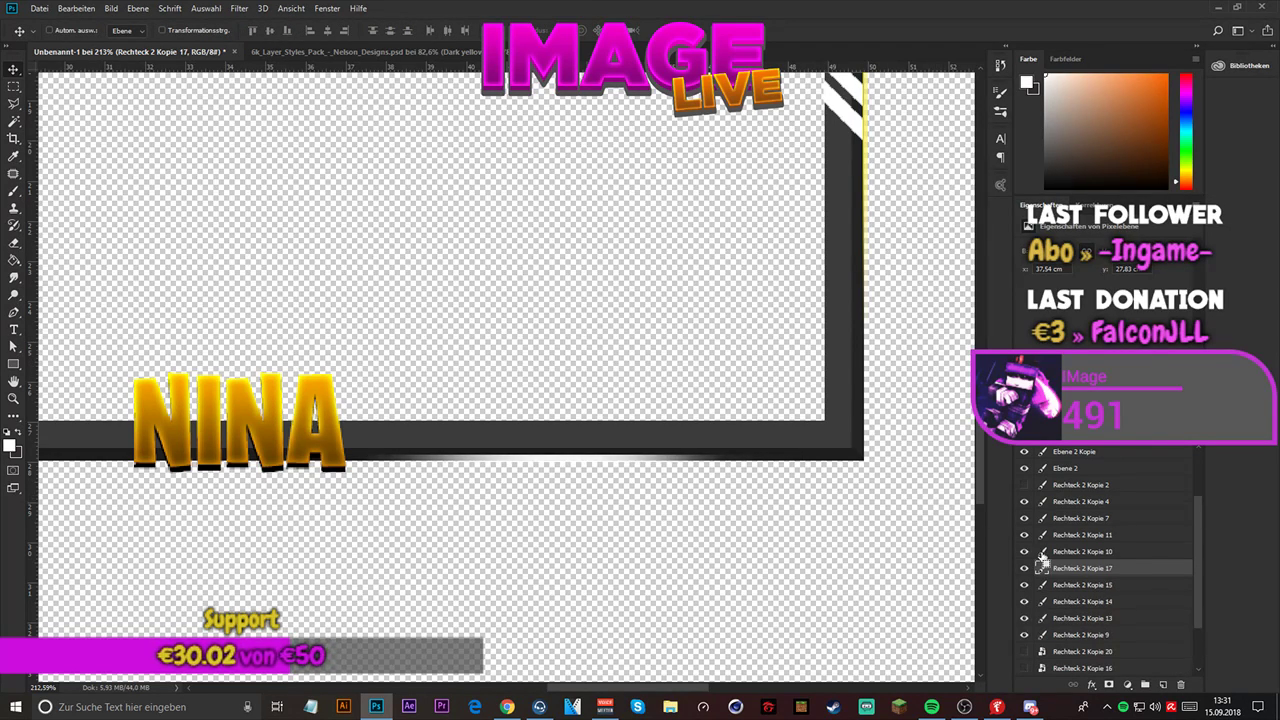
# - Convert Rechteck 2 Kopie 9 and its six copies into one smart object
pyautogui.scroll(-1, 1094, 653)
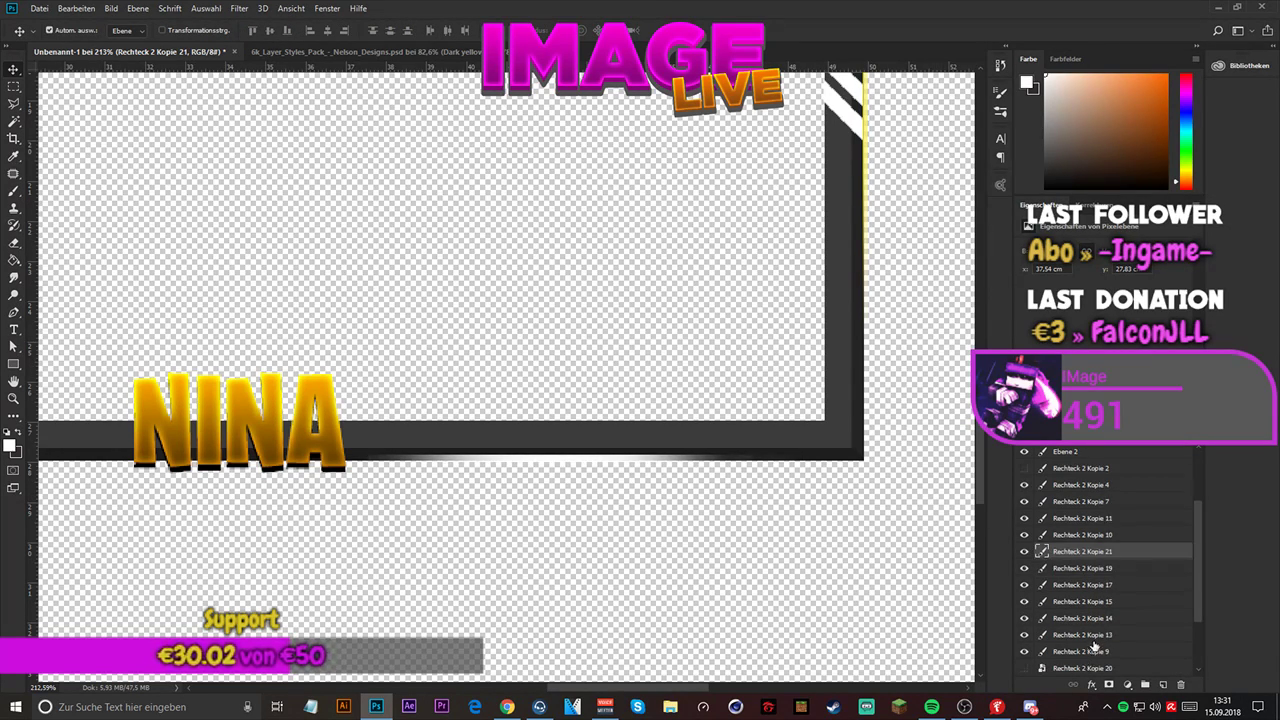
pyautogui.keyDown('shift'); pyautogui.click(1094, 651); pyautogui.keyUp('shift')
pyautogui.rightClick(1082, 572)
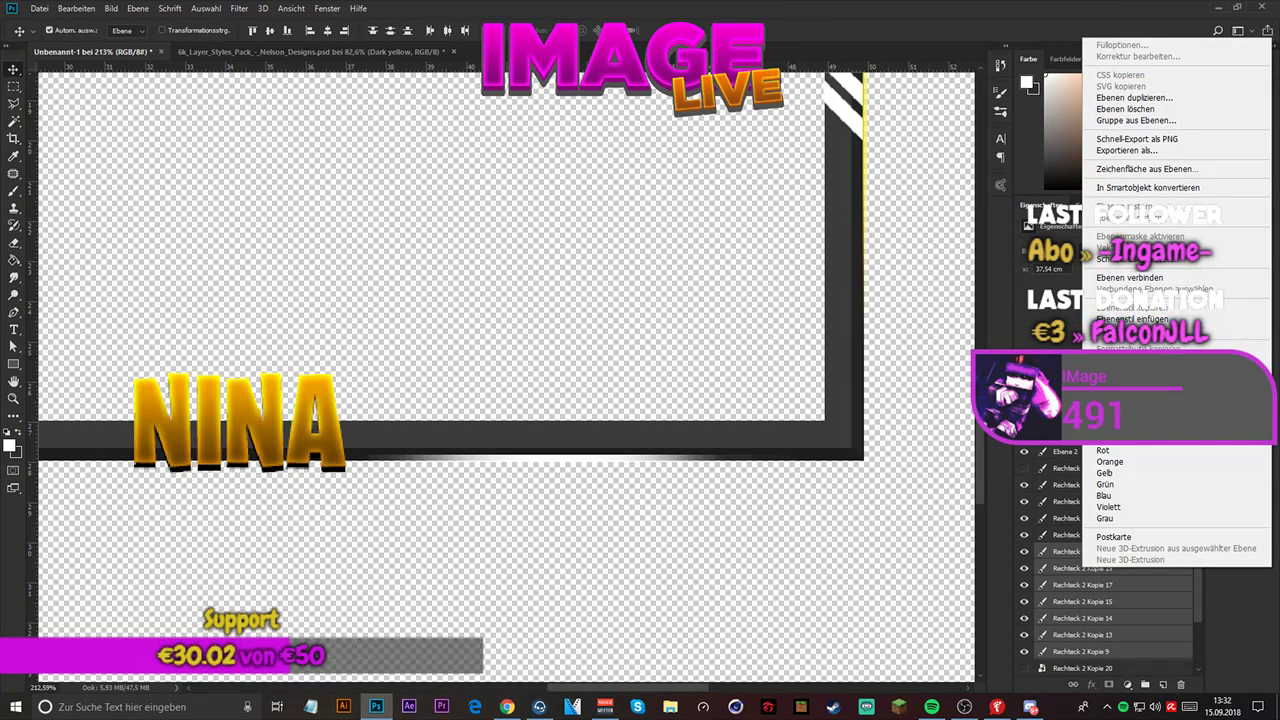
pyautogui.click(1142, 188)
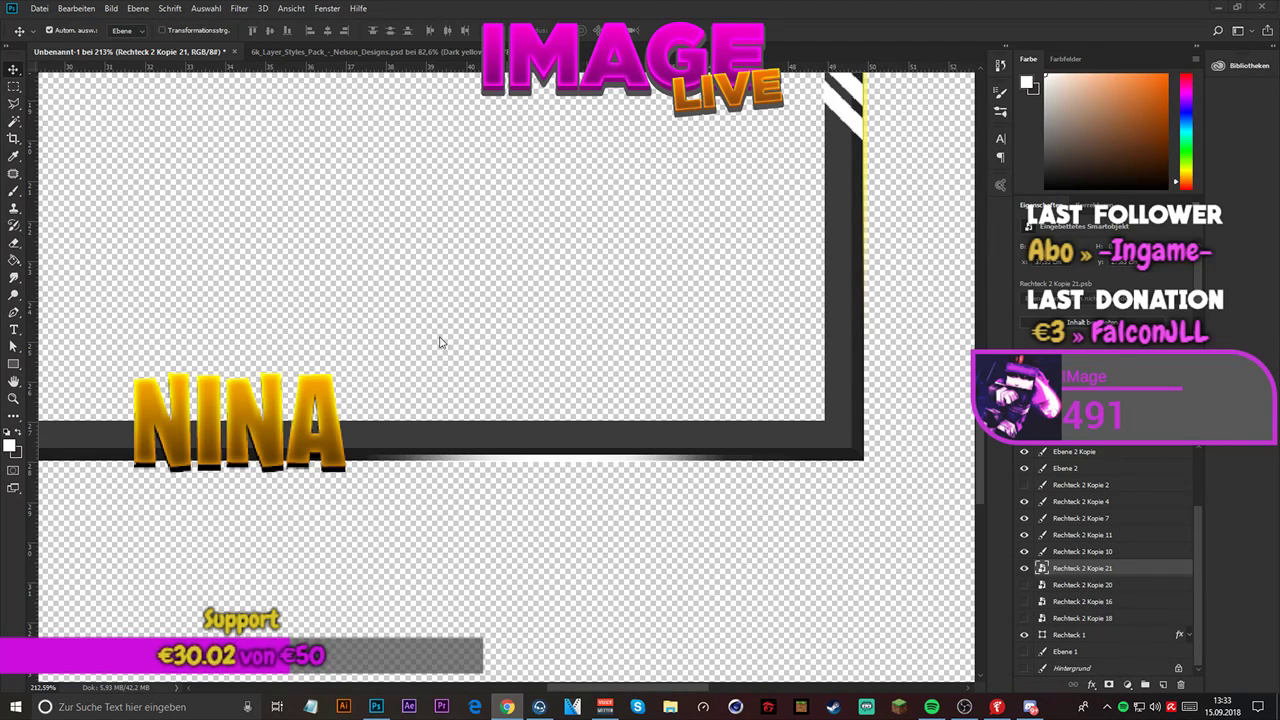
# - Hide the Rechteck 2 Kopie 21 smart object on the frame's lower edge
pyautogui.scroll(-4, 617, 397)
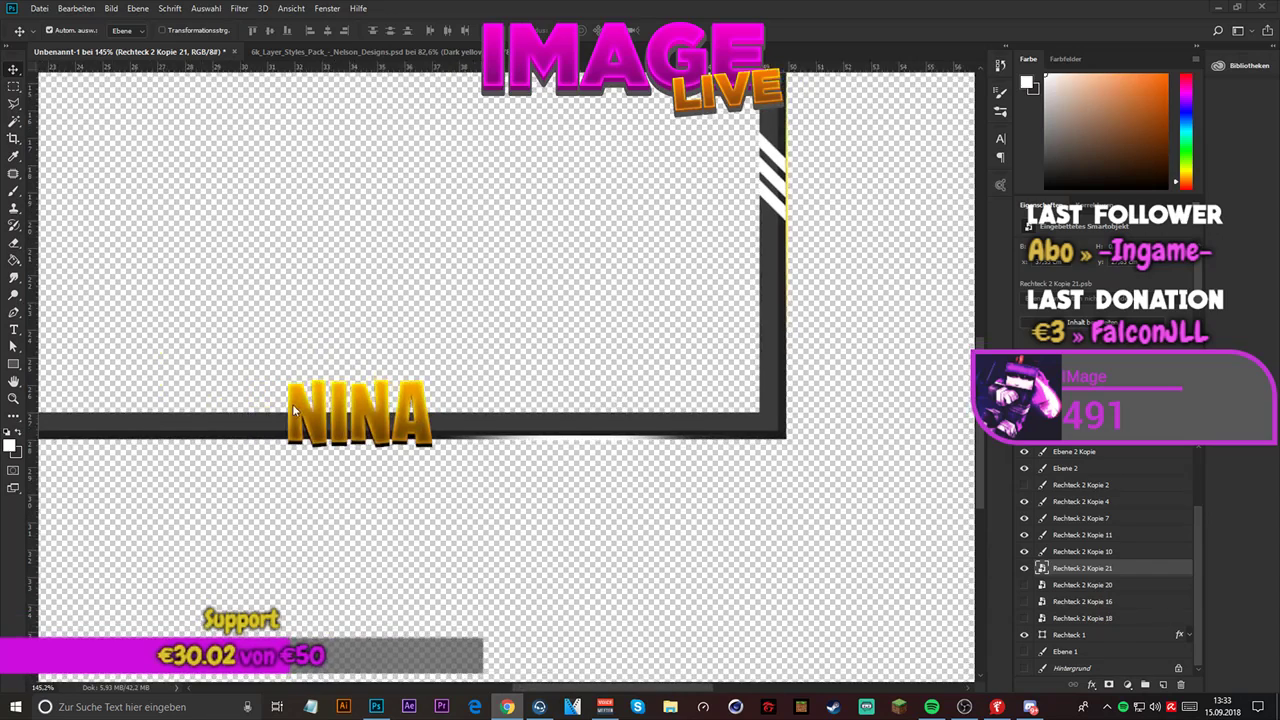
pyautogui.scroll(-3, 601, 480)
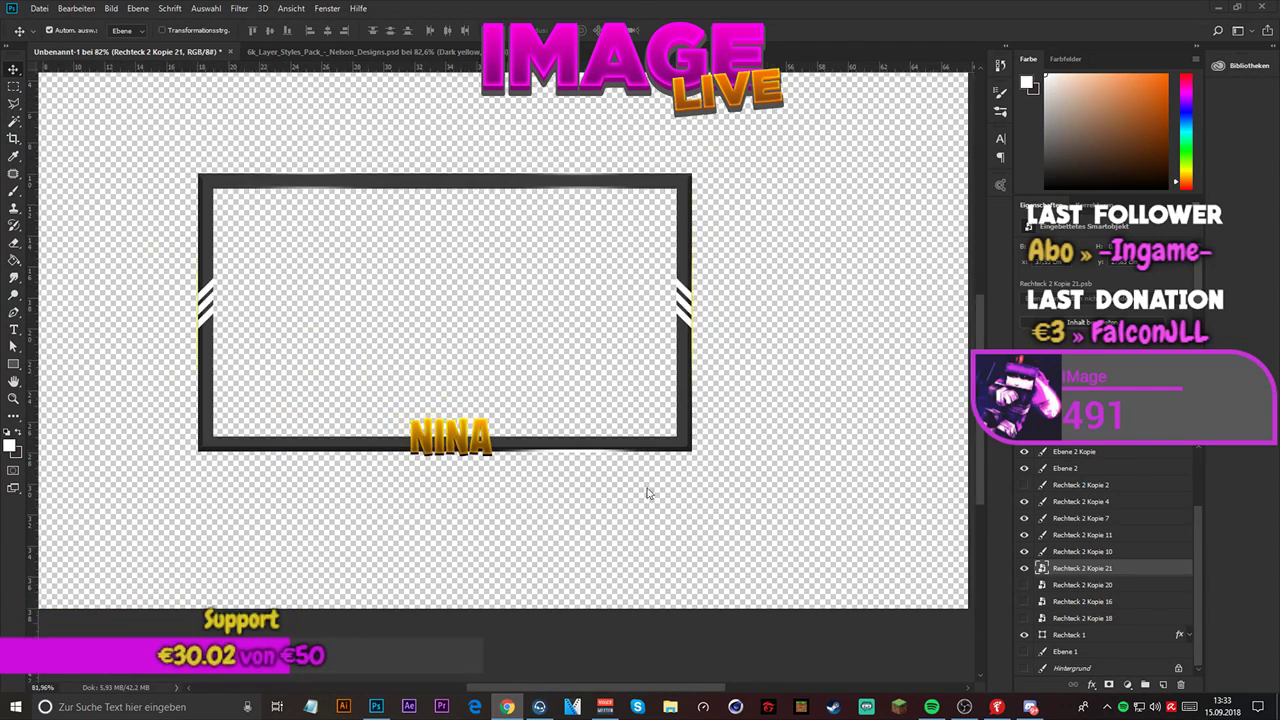
pyautogui.click(1024, 569)
# - Move the Rechteck 2 Kopie 10 glow line down to Y 285.50 px, inside the frame's upper edge, with Free Transform
pyautogui.scroll(5, 560, 140)
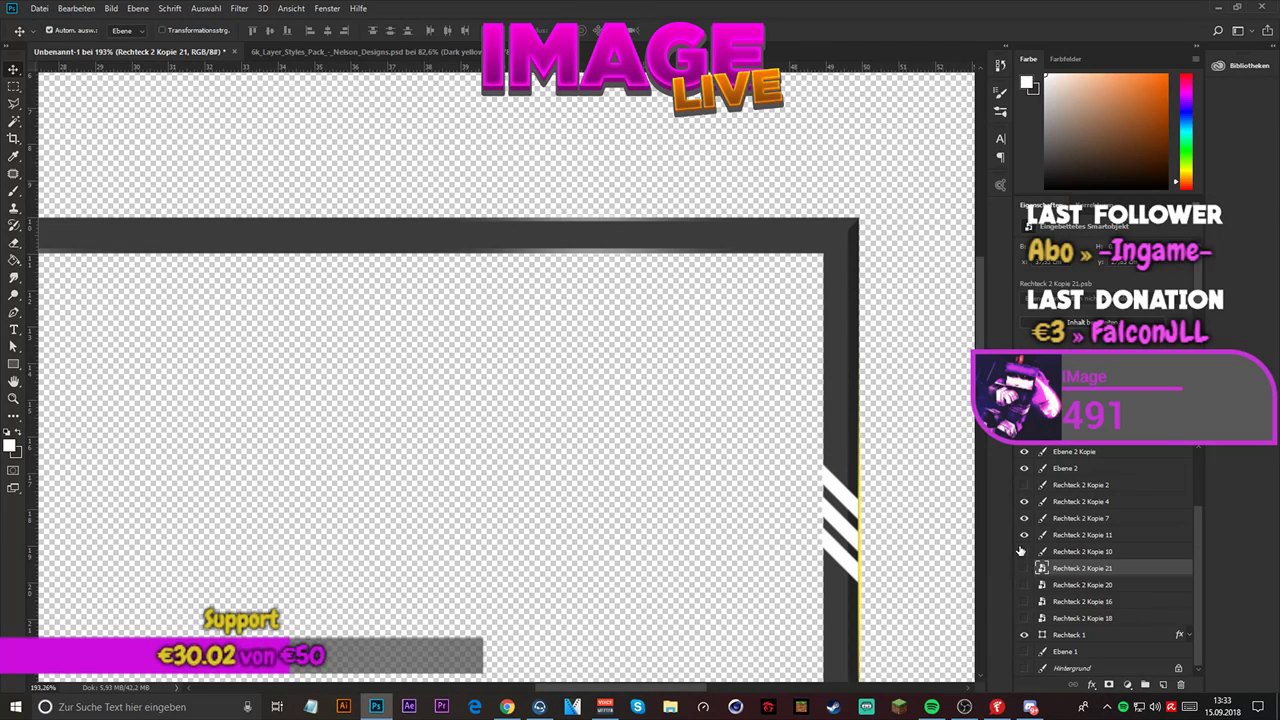
pyautogui.scroll(-5, 697, 371)
pyautogui.scroll(5, 320, 300)
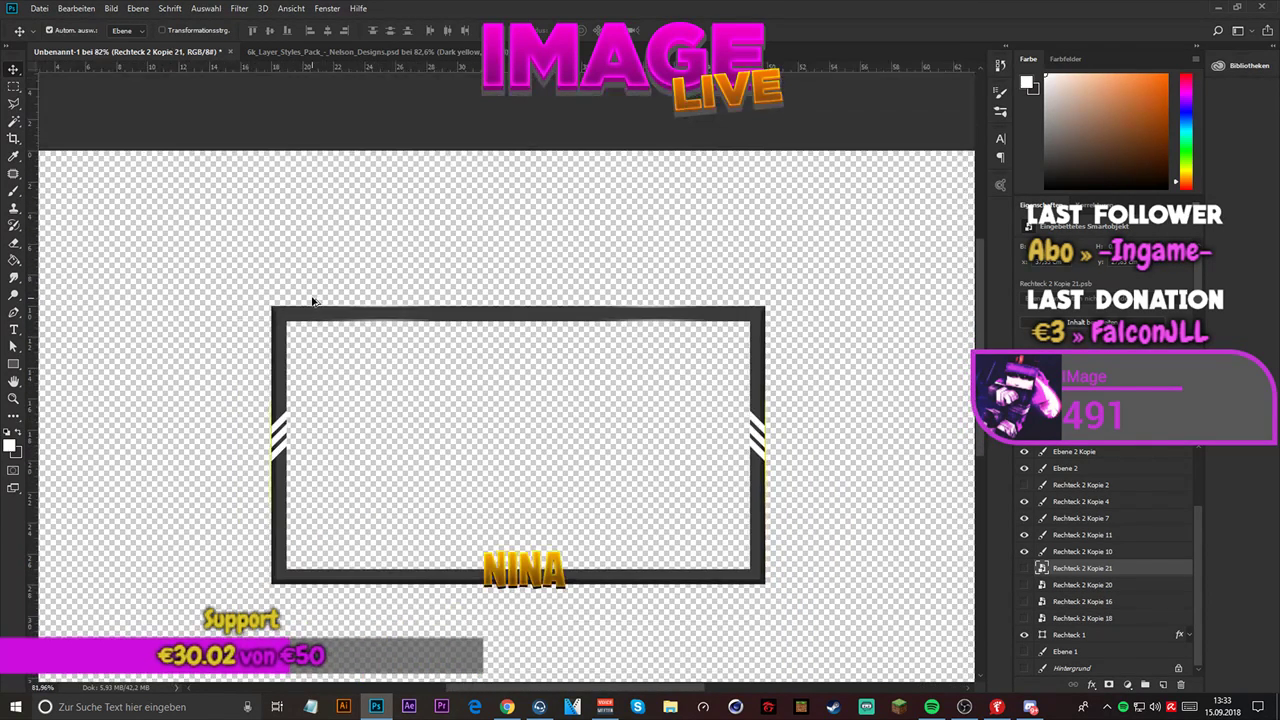
pyautogui.scroll(4, 325, 295)
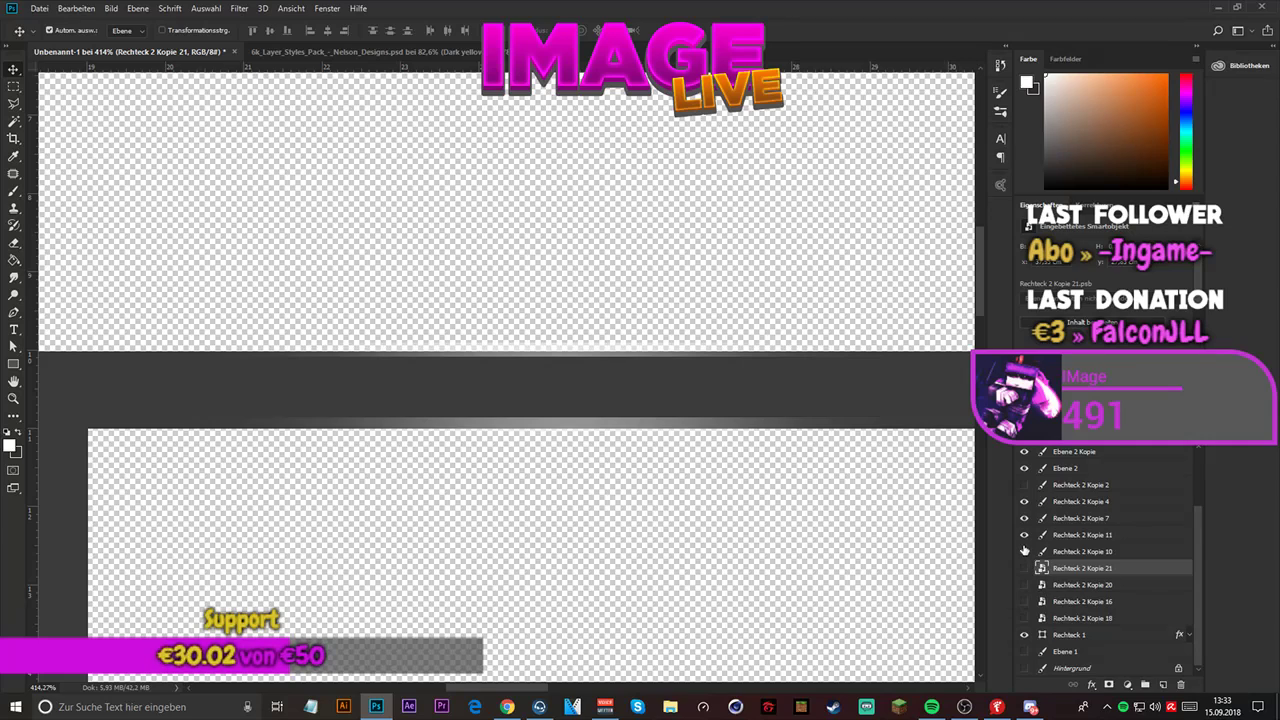
pyautogui.click(1103, 556)
pyautogui.hotkey('ctrl', 't')
pyautogui.moveTo(654, 350); pyautogui.dragTo(642, 355)
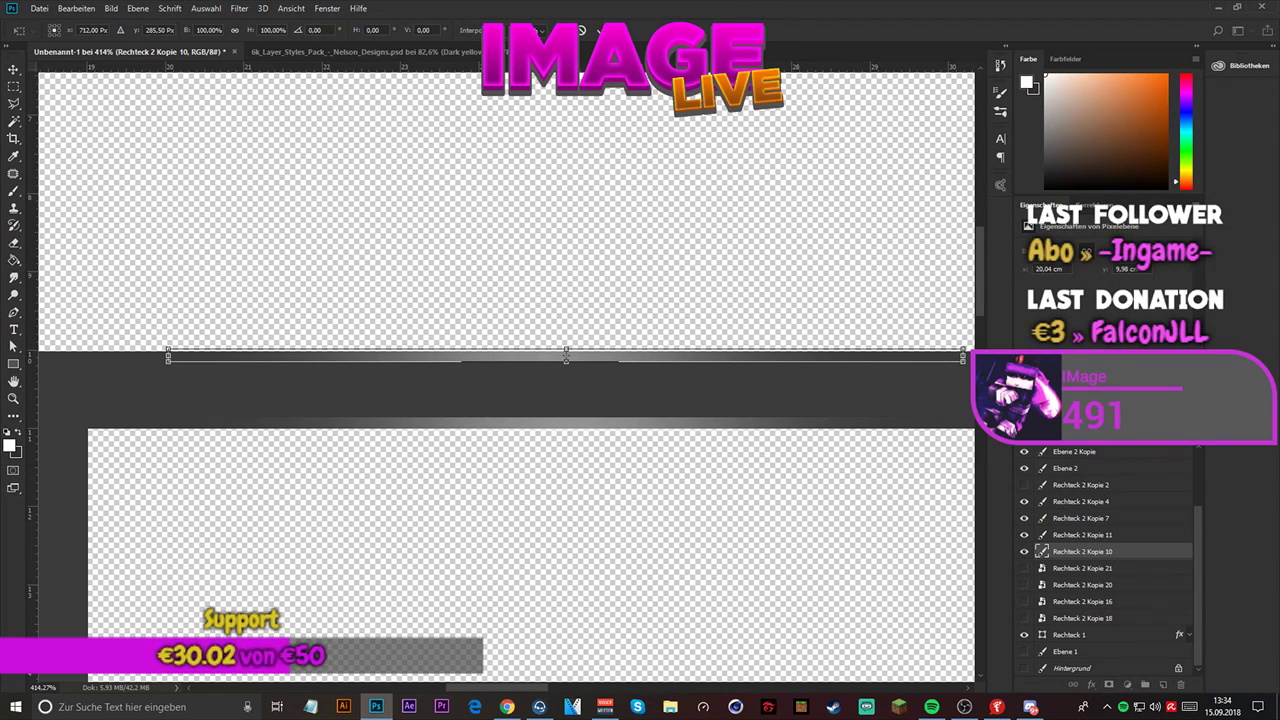
pyautogui.click(601, 30)
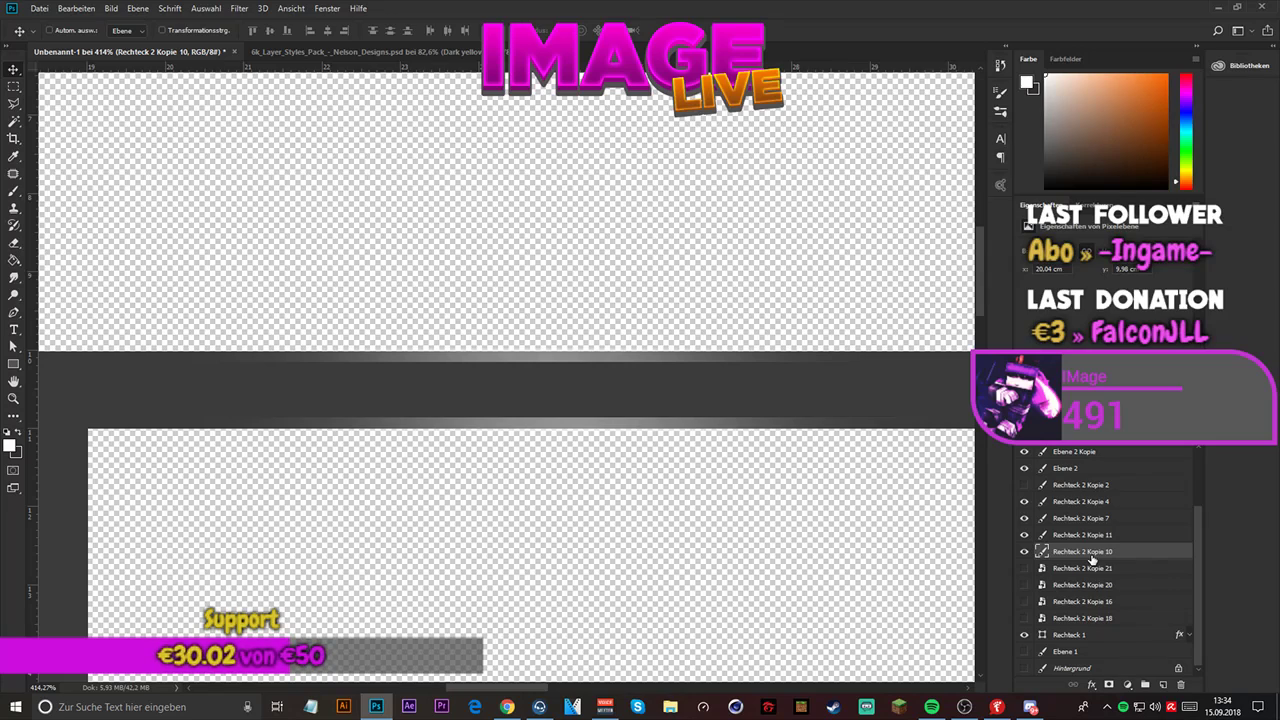
# - Duplicate the Rechteck 2 Kopie 10 glow line six times to brighten it
pyautogui.hotkey('ctrl', 'j')
pyautogui.hotkey('ctrl', 'j')
pyautogui.hotkey('ctrl', 'j')
pyautogui.hotkey('ctrl', 'j')
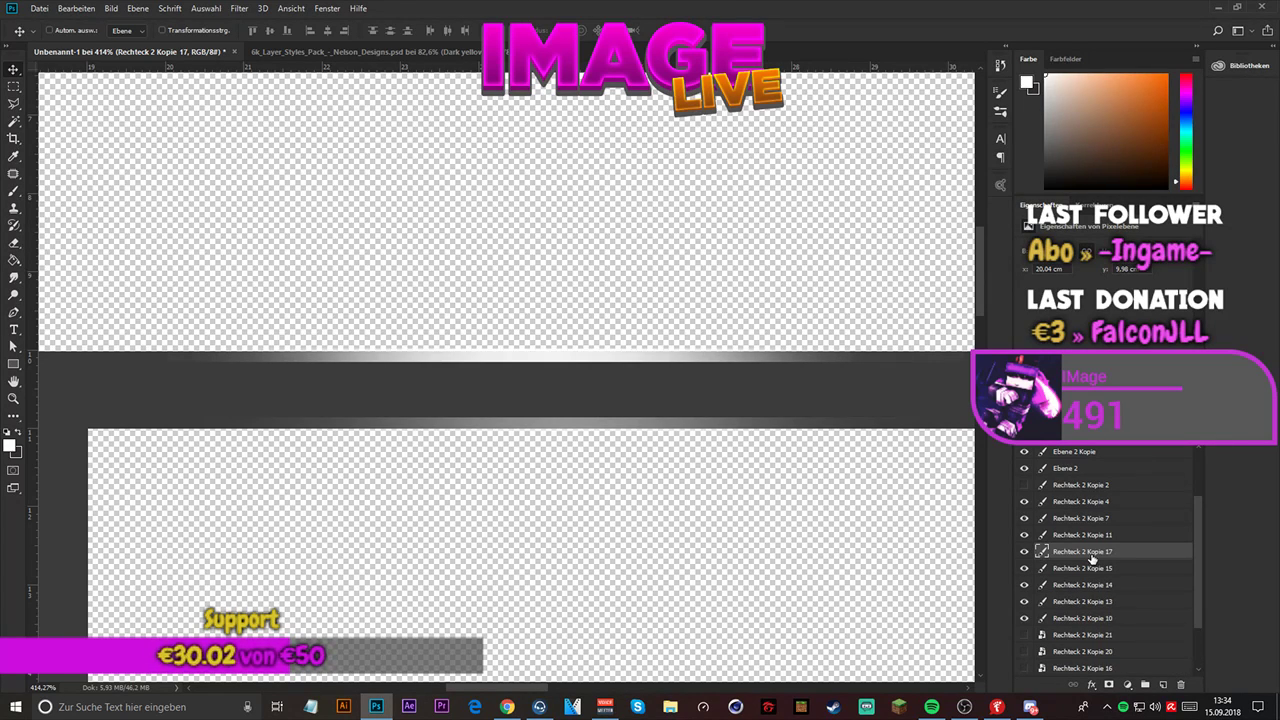
pyautogui.hotkey('ctrl', 'j')
pyautogui.hotkey('ctrl', 'j')
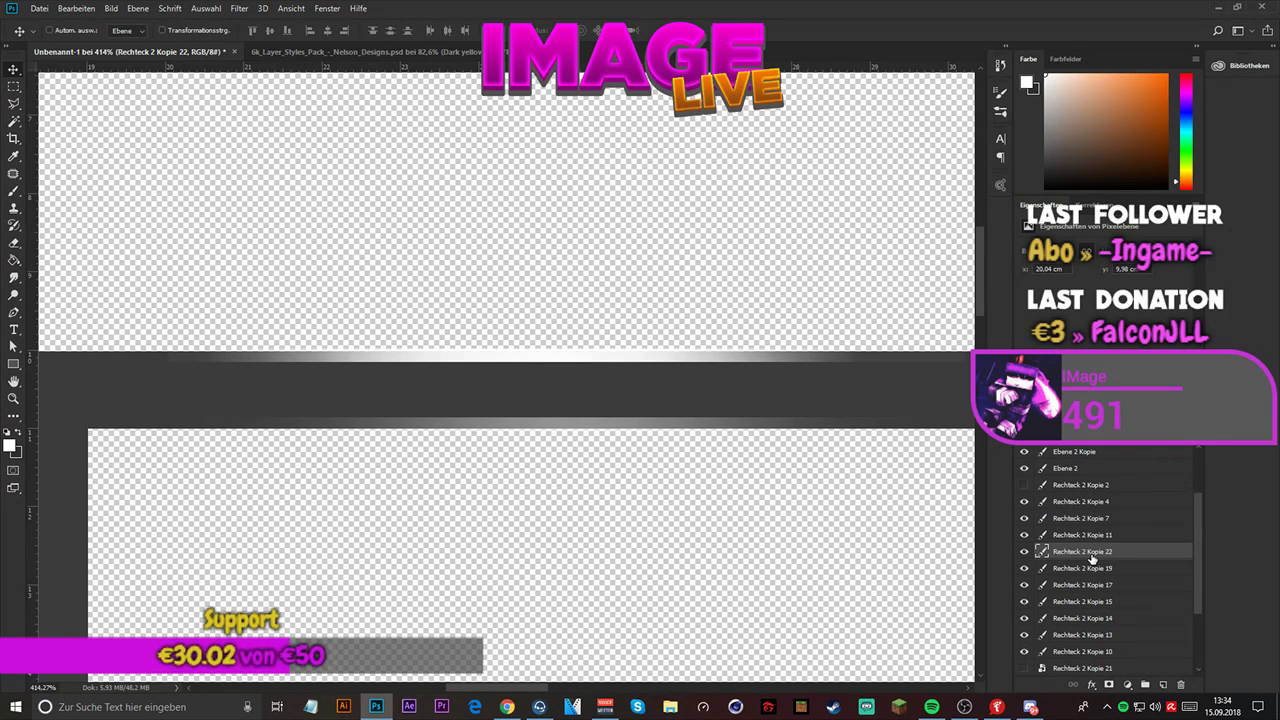
# - Convert Rechteck 2 Kopie 10 and its six copies into one smart object and hide it
pyautogui.scroll(-1, 1090, 560)
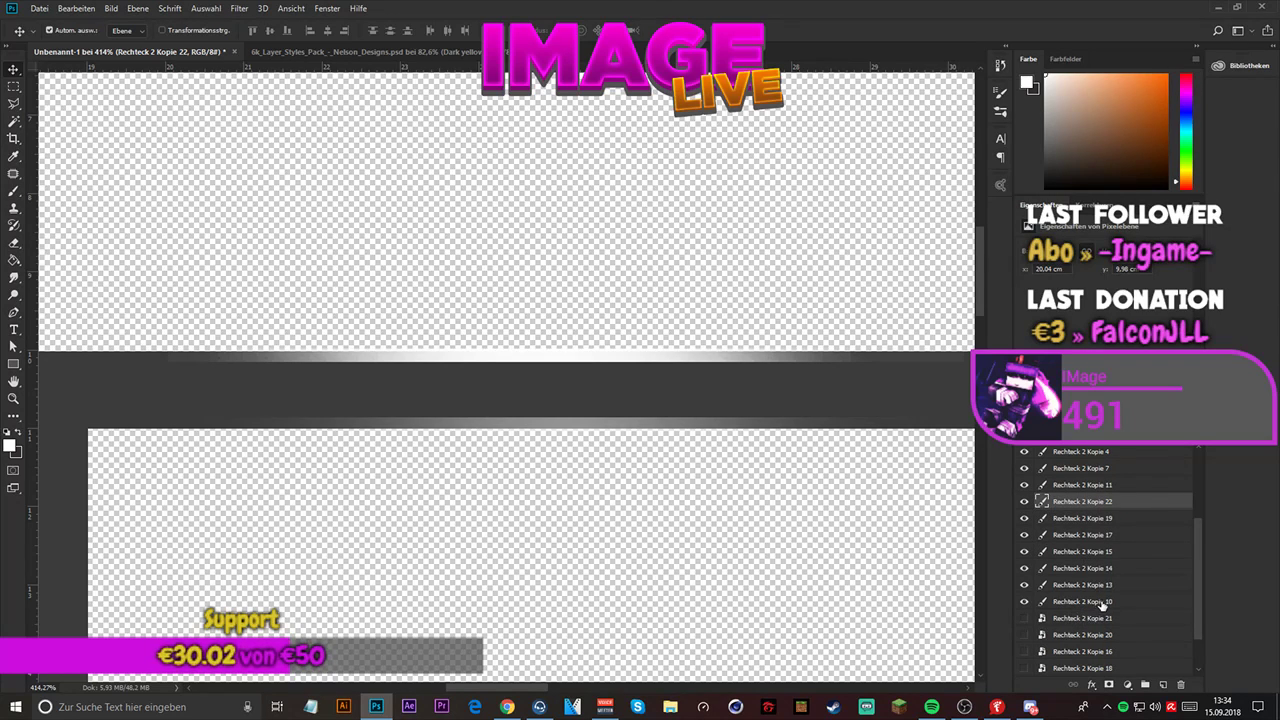
pyautogui.keyDown('shift'); pyautogui.click(1098, 603); pyautogui.keyUp('shift')
pyautogui.rightClick(1095, 565)
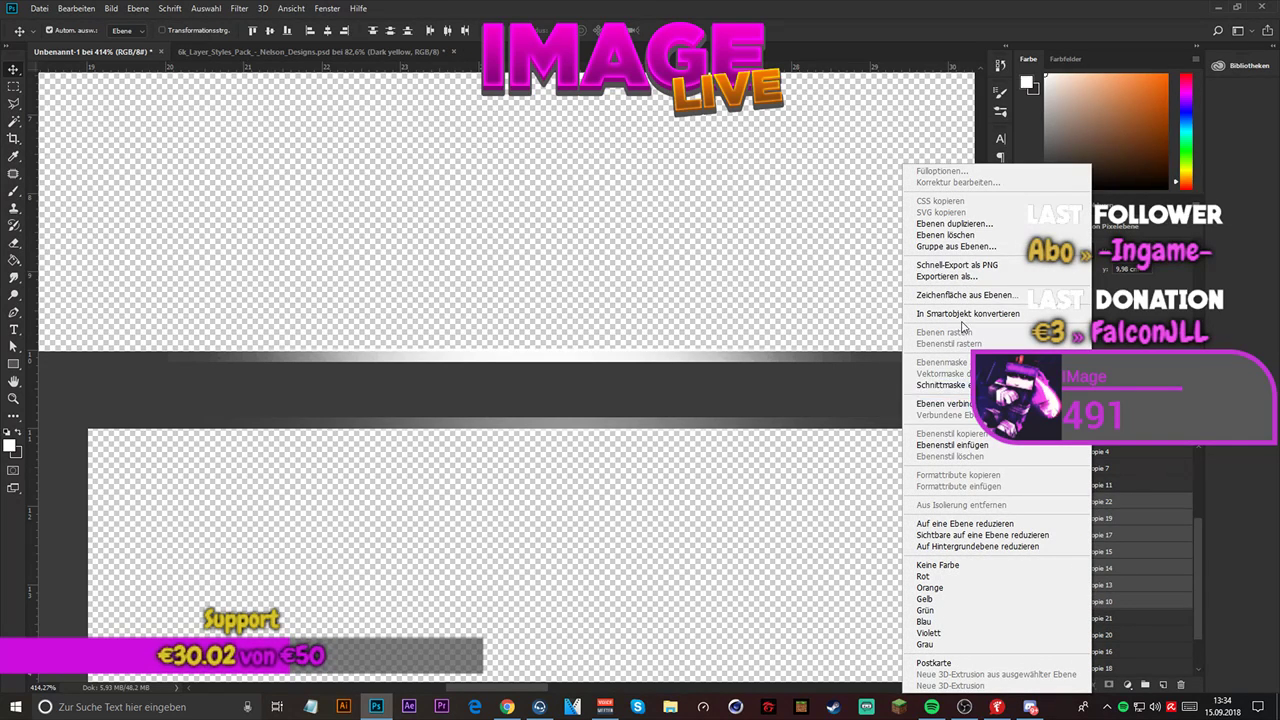
pyautogui.click(968, 313)
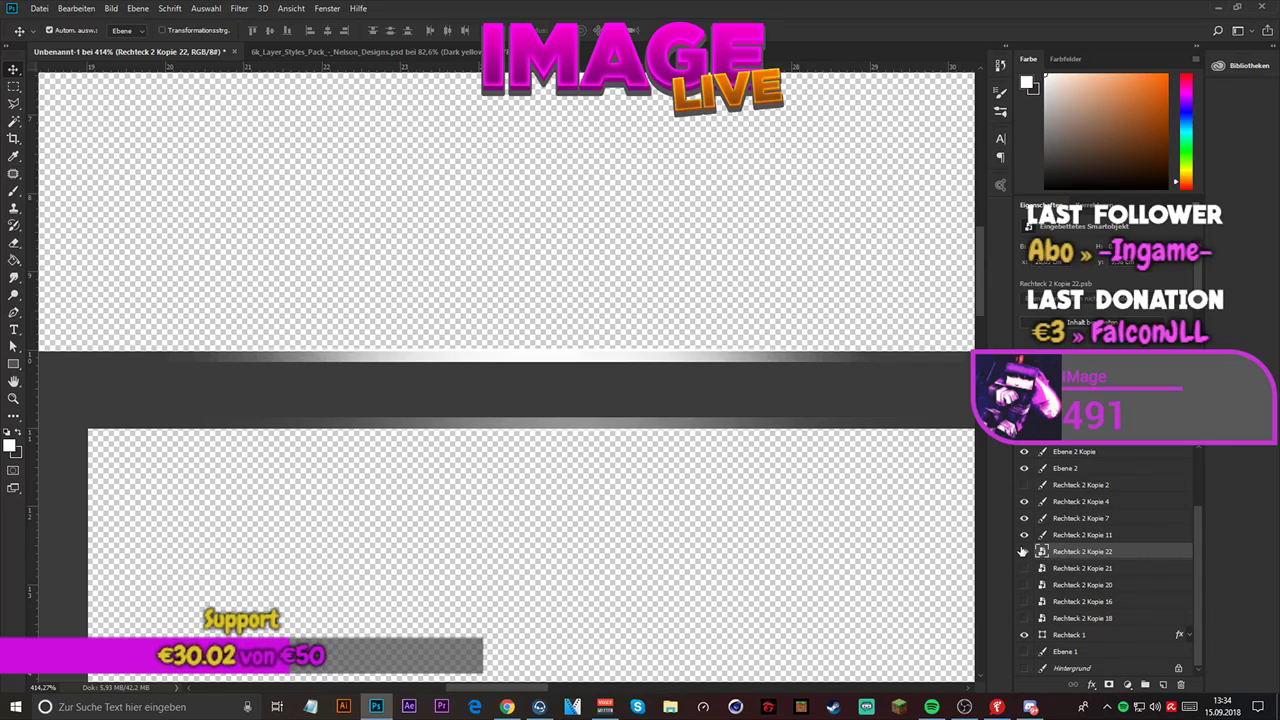
pyautogui.click(1022, 552)
# - Move the Rechteck 2 Kopie 11 glow line down to Y 285.50 px, inside the frame's upper edge, with Free Transform
pyautogui.click(1062, 538)
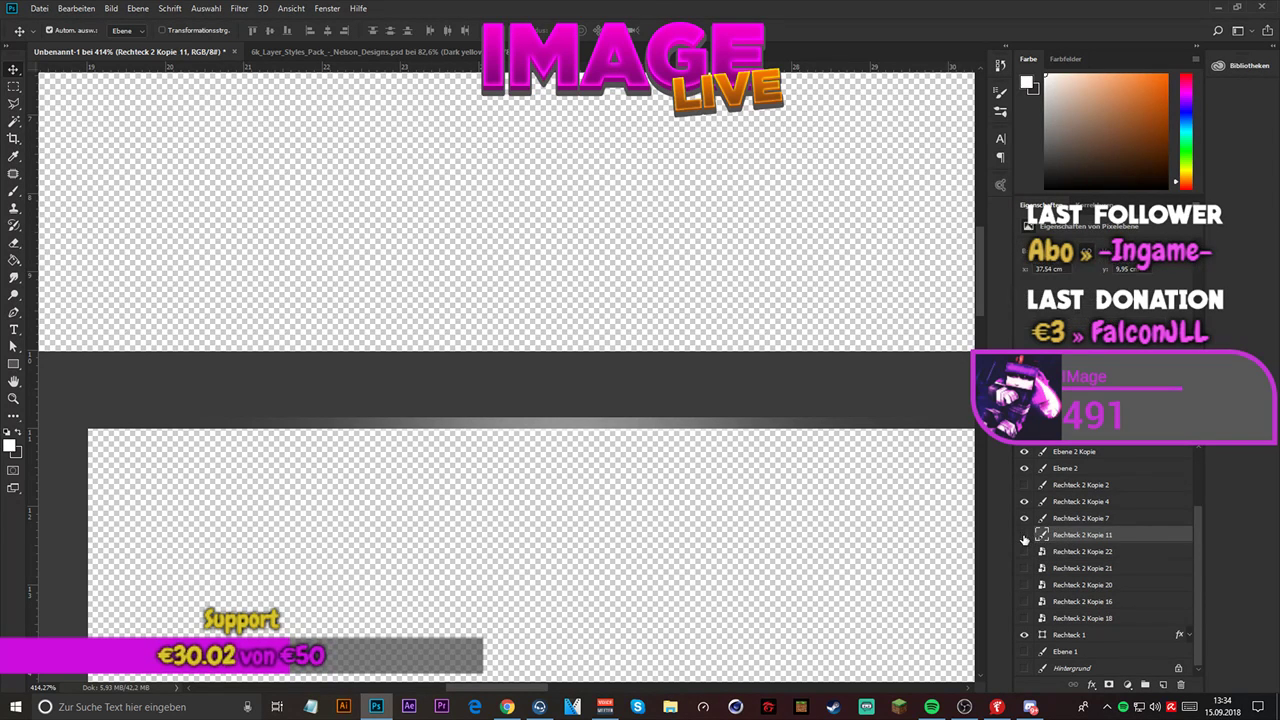
pyautogui.scroll(-4, 390, 432)
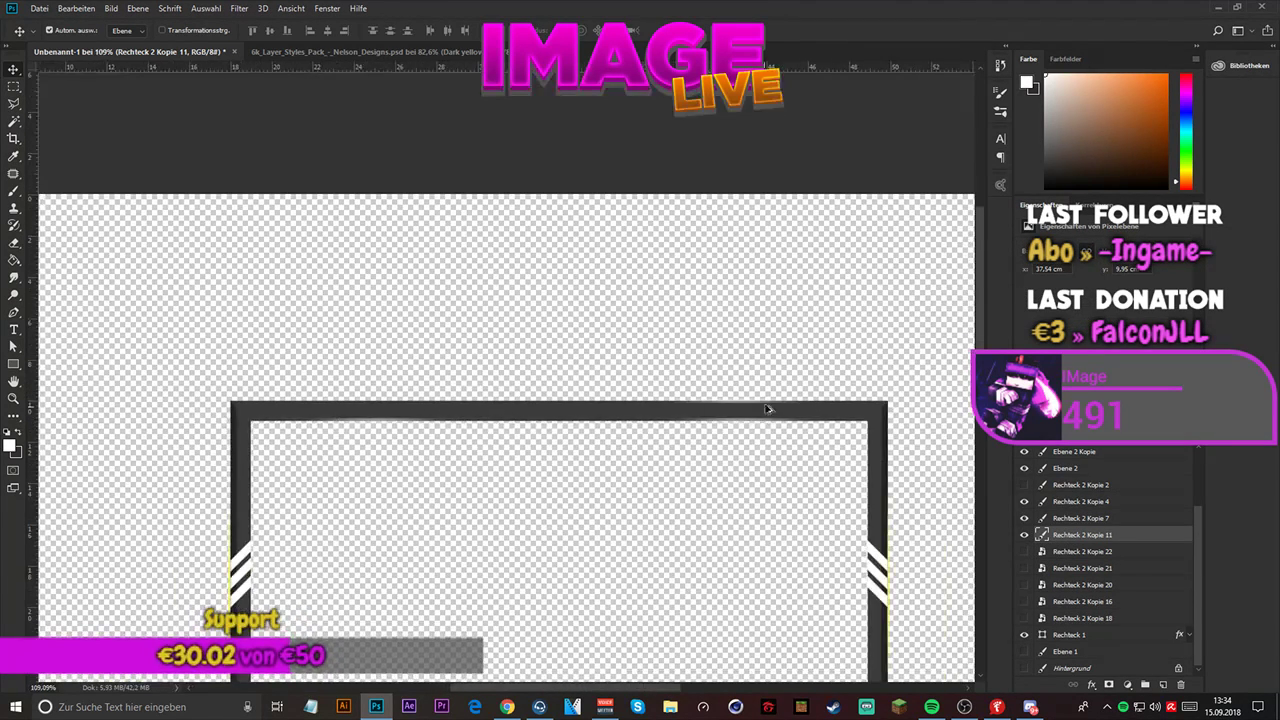
pyautogui.scroll(3, 766, 409)
pyautogui.scroll(2, 790, 396)
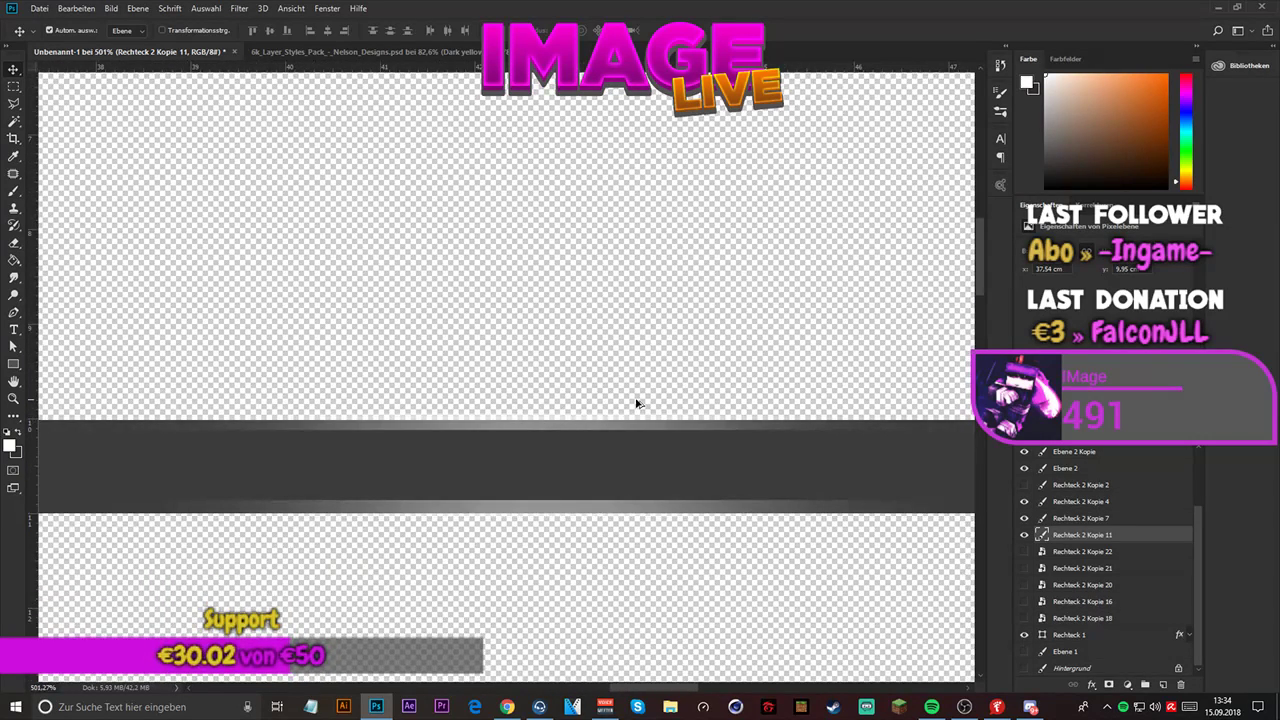
pyautogui.click(1023, 535)
pyautogui.click(1023, 535)
pyautogui.hotkey('ctrl', 't')
pyautogui.moveTo(677, 424); pyautogui.dragTo(675, 432)
pyautogui.scroll(-3, 645, 428)
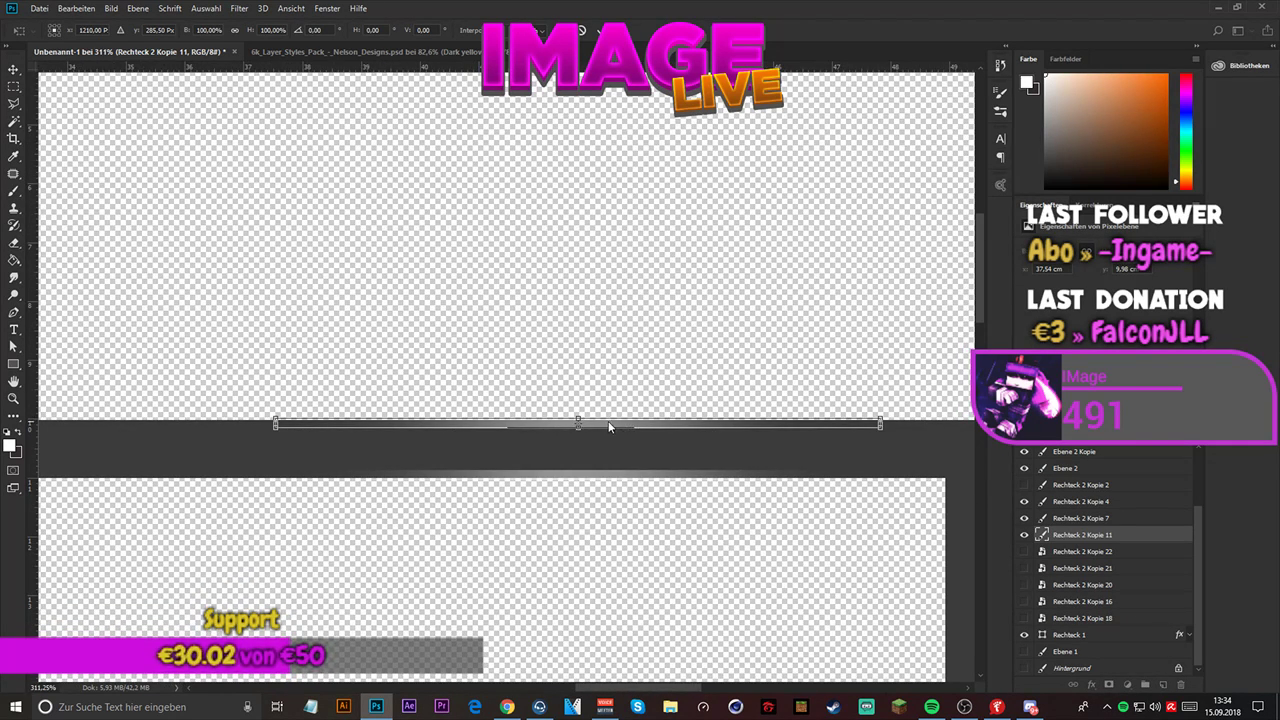
pyautogui.press('Return')
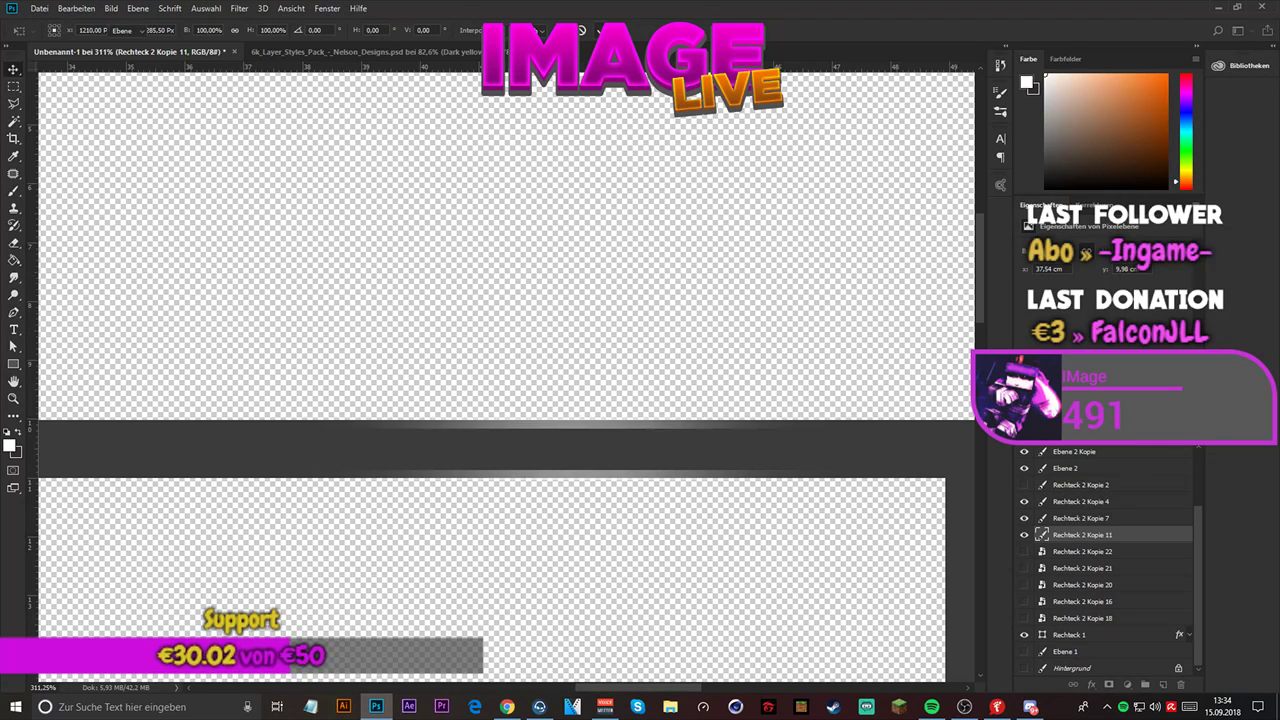
# - Duplicate the Rechteck 2 Kopie 11 glow line five times to brighten it
pyautogui.hotkey('ctrl', 'j')
pyautogui.hotkey('ctrl', 'j')
pyautogui.hotkey('ctrl', 'j')
pyautogui.hotkey('ctrl', 'j')
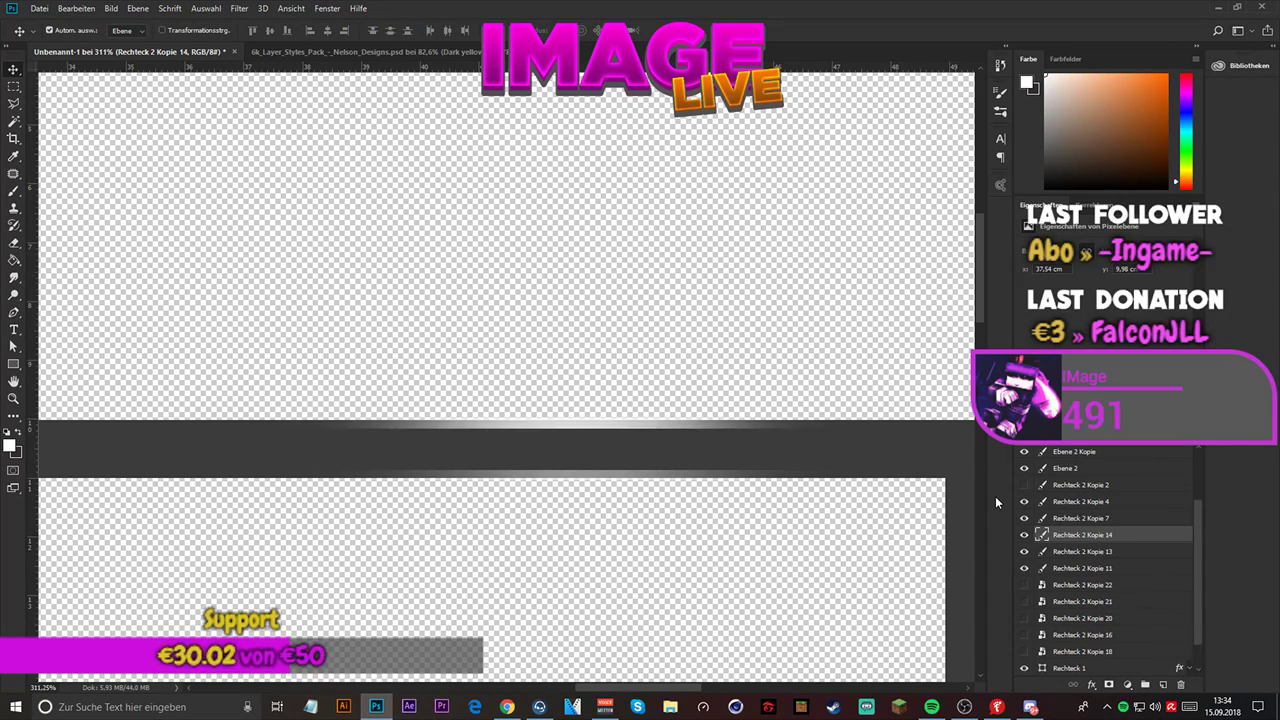
pyautogui.hotkey('ctrl', 'j')
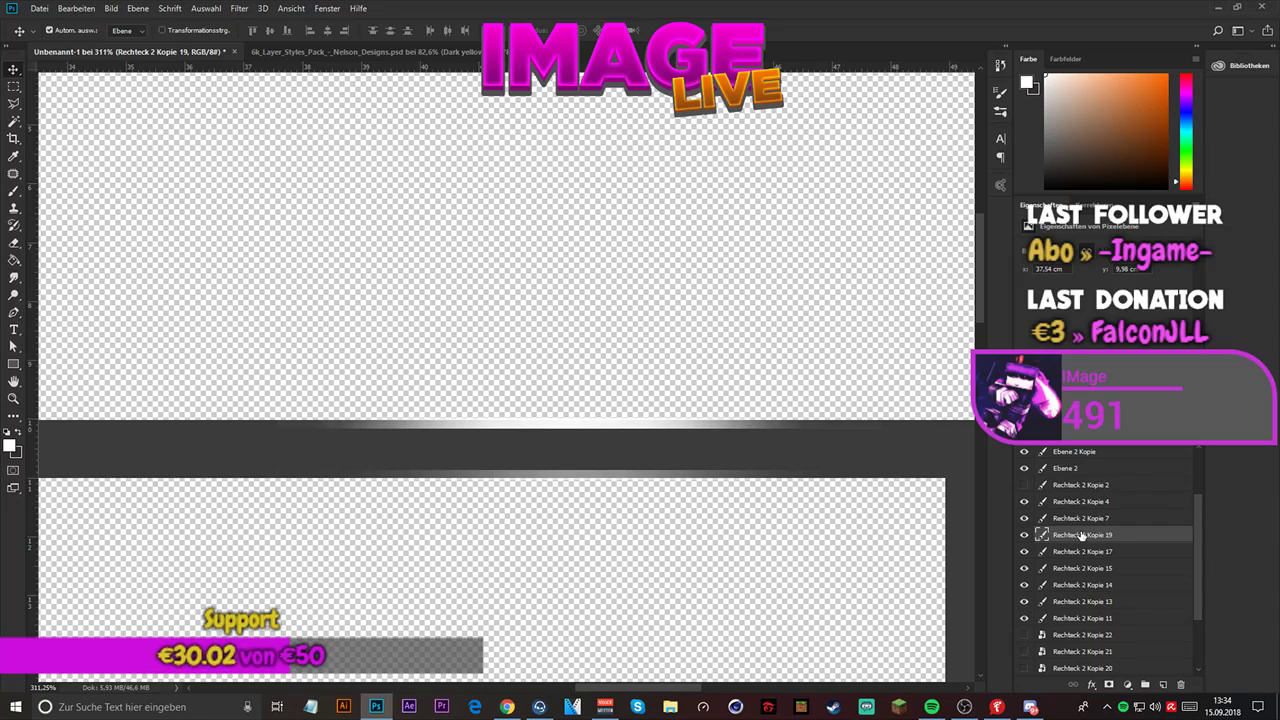
# - Go through the stacked copies of Rechteck 2 Kopie 11 one by one and duplicate the topmost, Kopie 19, once more
pyautogui.click(1094, 620)
pyautogui.click(1097, 602)
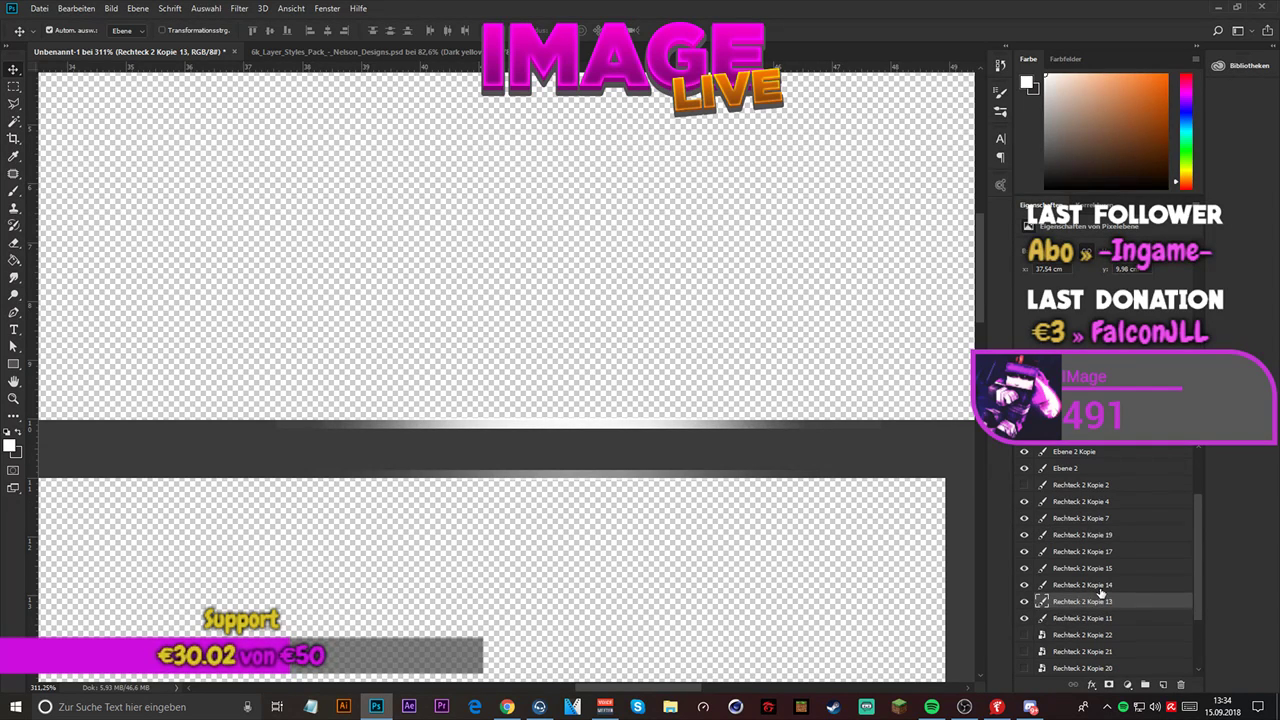
pyautogui.click(1100, 585)
pyautogui.click(1102, 568)
pyautogui.click(1104, 551)
pyautogui.click(1107, 536)
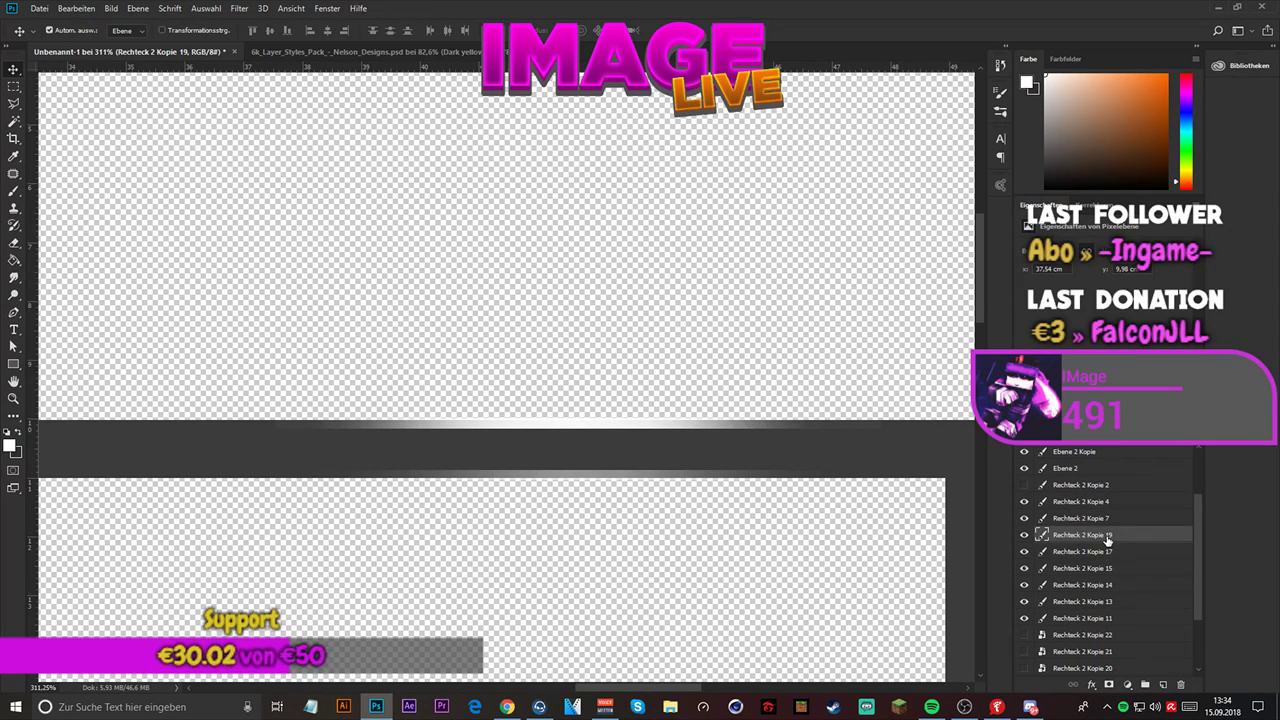
pyautogui.hotkey('ctrl', 'j')
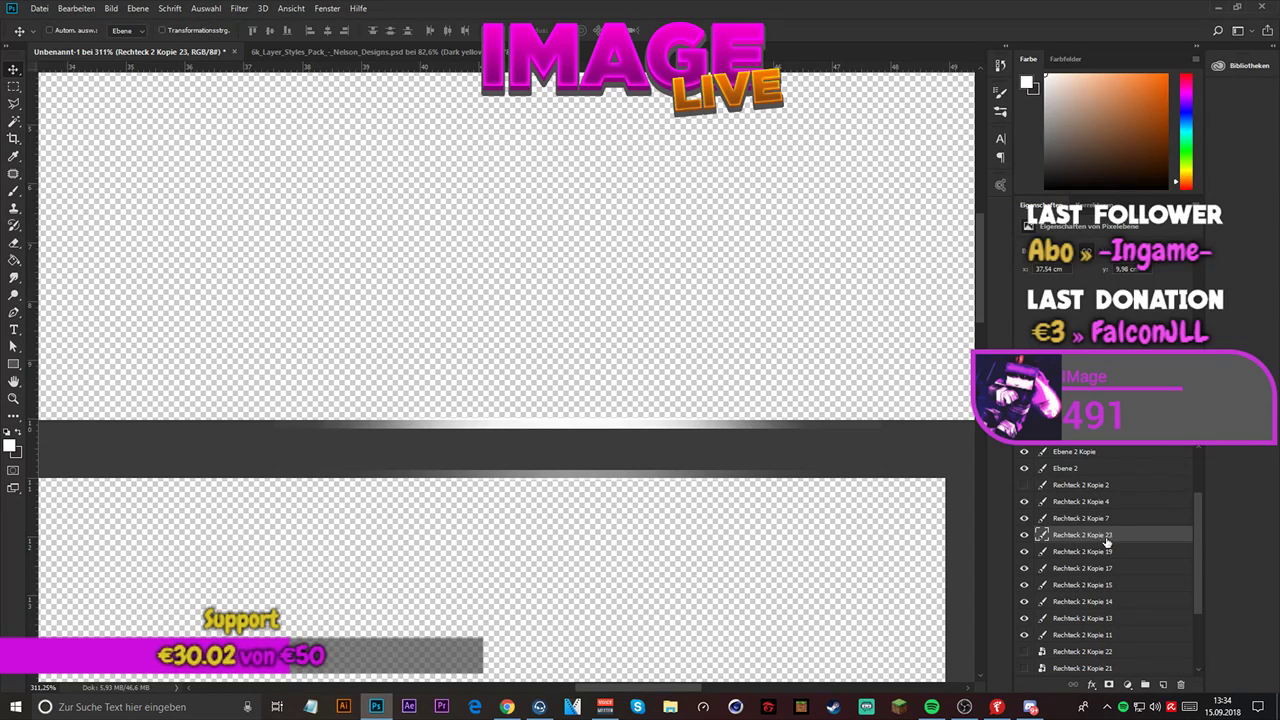
# - Convert Rechteck 2 Kopie 11 and its six copies into one smart object and hide it
pyautogui.keyDown('shift'); pyautogui.click(1092, 634); pyautogui.keyUp('shift')
pyautogui.rightClick(1097, 549)
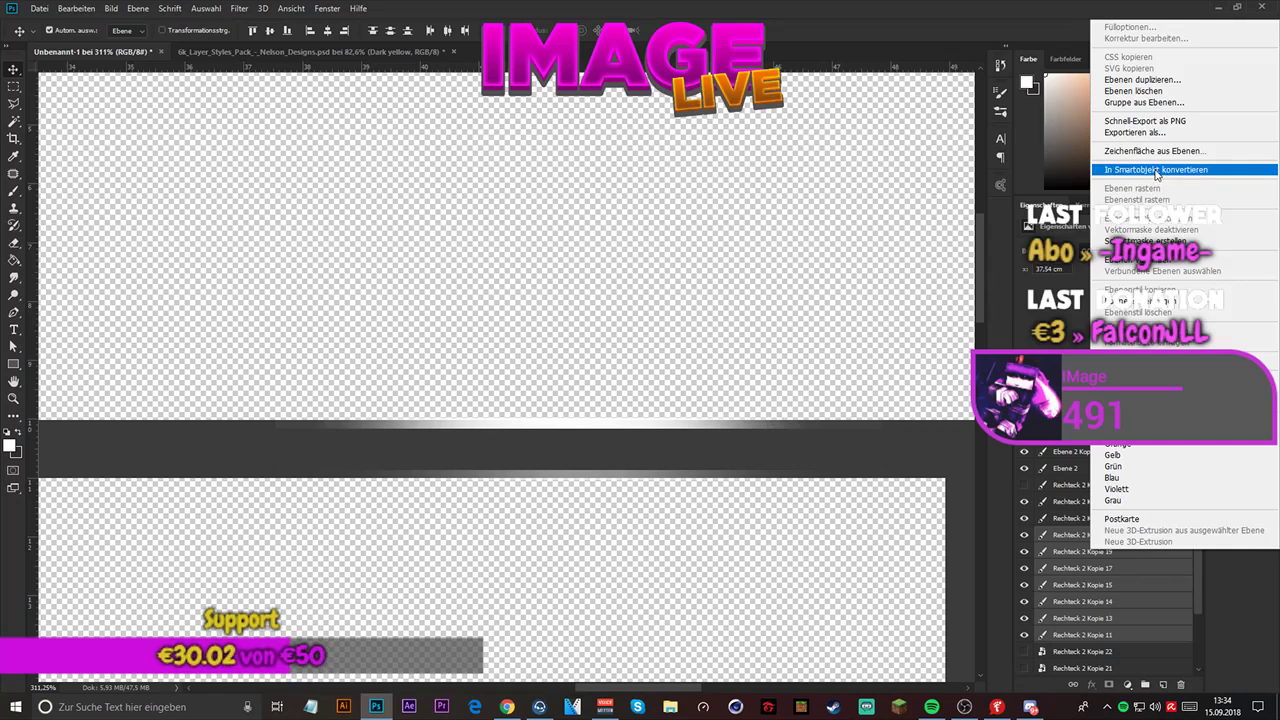
pyautogui.click(1157, 172)
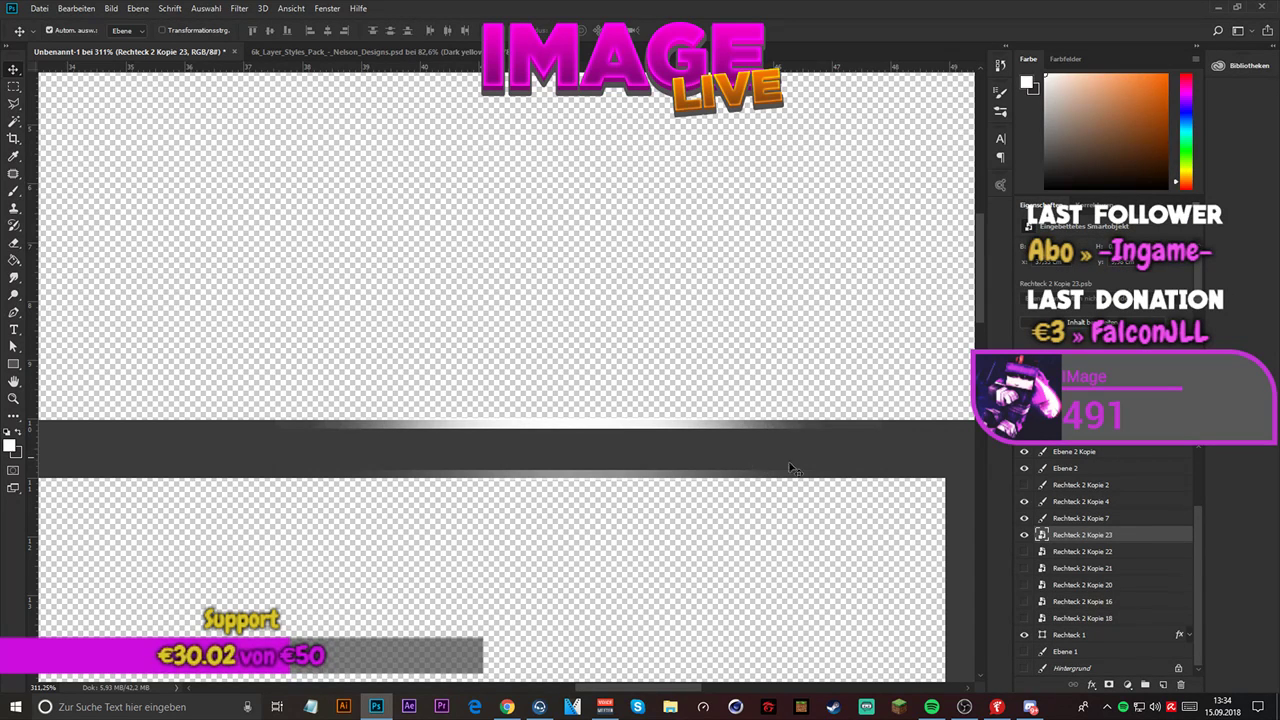
pyautogui.click(1024, 535)
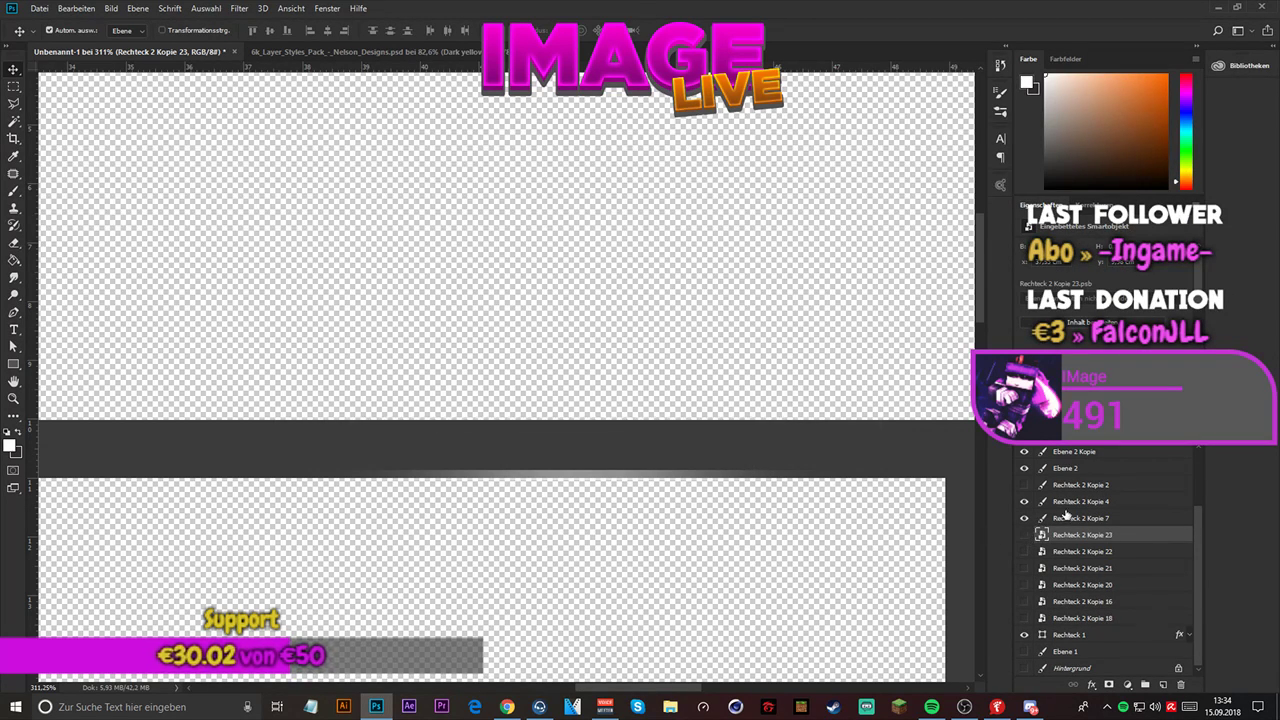
# - Duplicate the Rechteck 2 Kopie 7 glow line on the frame's upper edge six times to brighten it
pyautogui.click(1051, 519)
pyautogui.click(1025, 519)
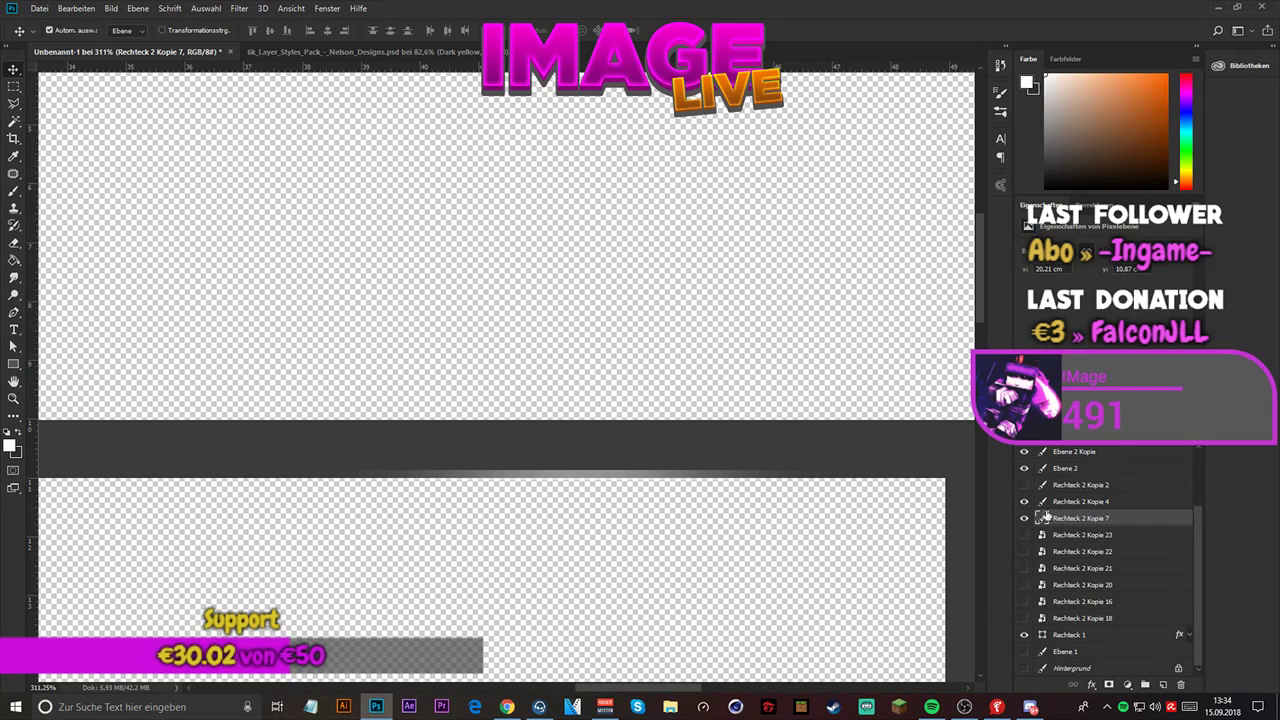
pyautogui.scroll(-2, 719, 496)
pyautogui.scroll(-2, 710, 480)
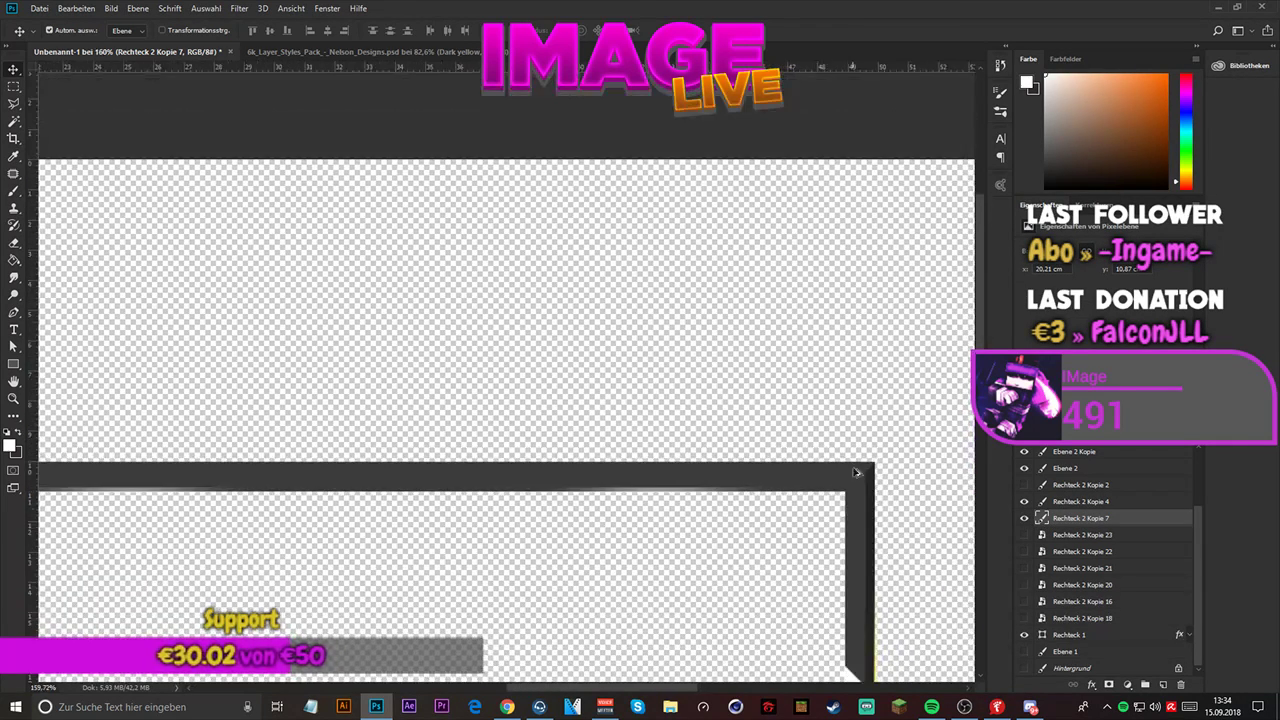
pyautogui.scroll(4, 400, 448)
pyautogui.scroll(2, 409, 440)
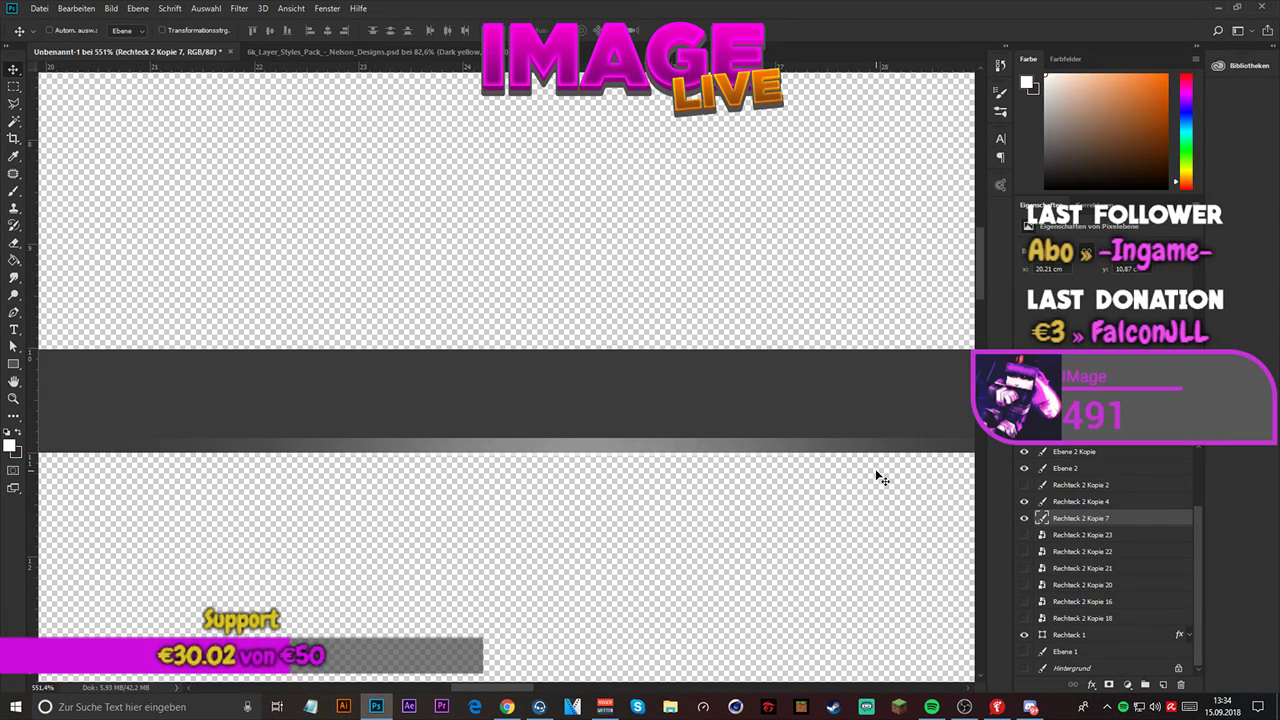
pyautogui.hotkey('ctrl', 'j')
pyautogui.hotkey('ctrl', 'j')
pyautogui.hotkey('ctrl', 'j')
pyautogui.hotkey('ctrl', 'j')
pyautogui.hotkey('ctrl', 'j')
pyautogui.hotkey('ctrl', 'j')
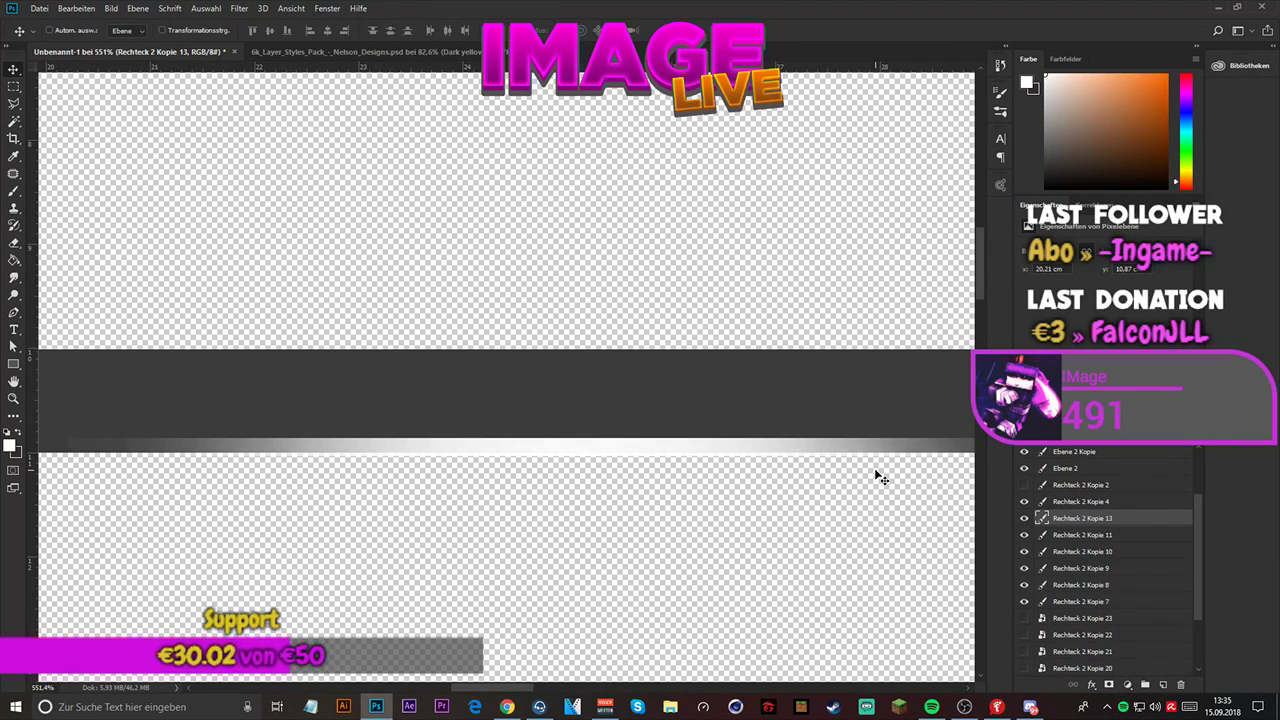
# - Convert Rechteck 2 Kopie 7 and its six copies into one smart object and hide it
pyautogui.keyDown('shift'); pyautogui.click(1080, 618); pyautogui.keyUp('shift')
pyautogui.rightClick(1080, 618)
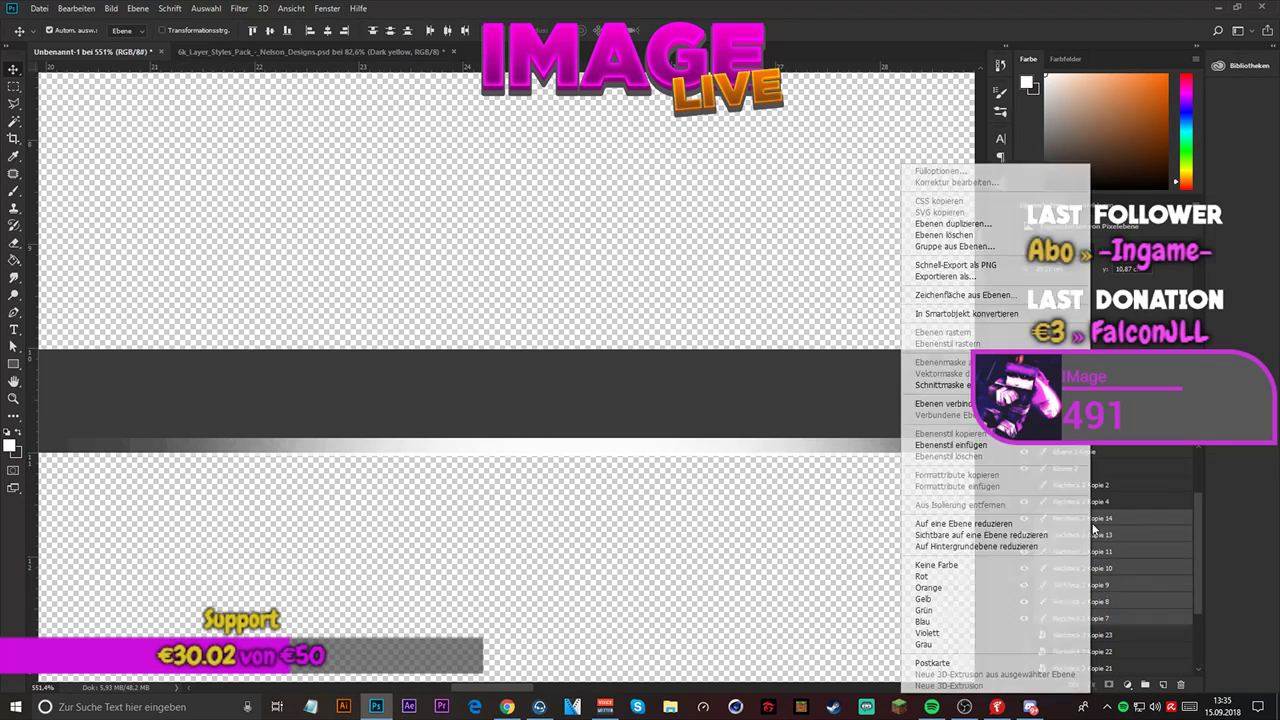
pyautogui.click(968, 313)
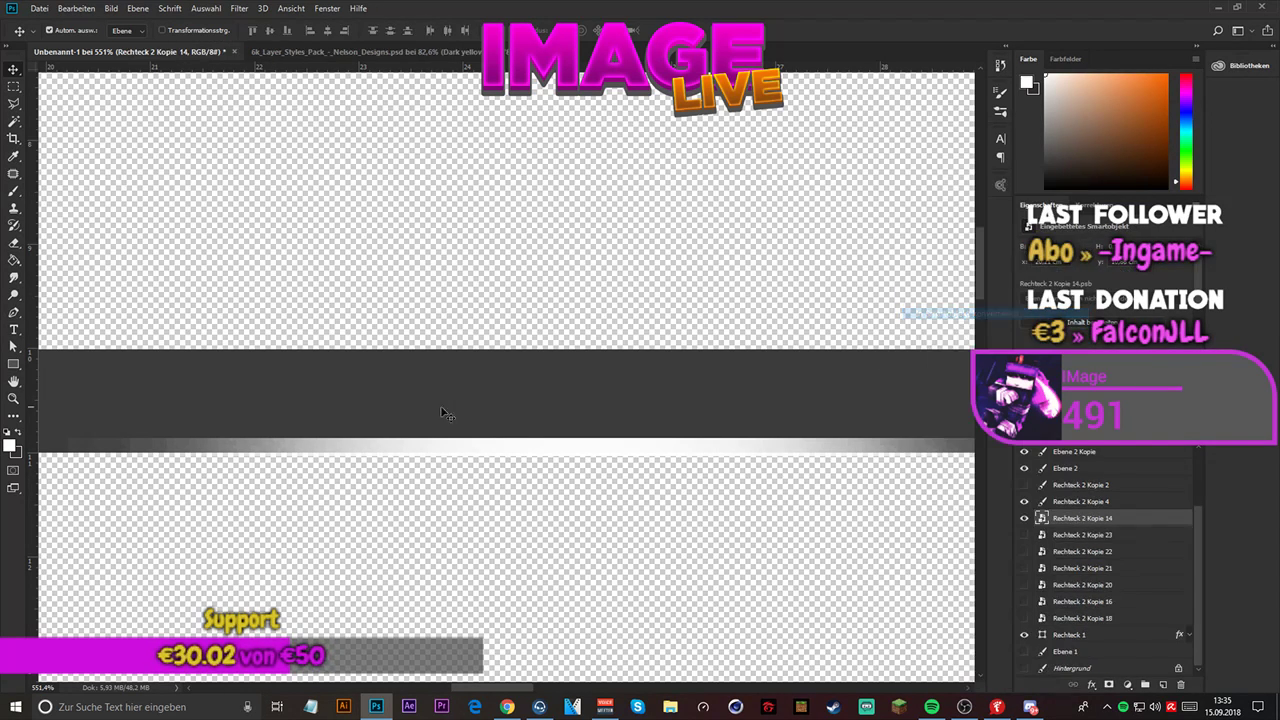
pyautogui.scroll(-2, 440, 410)
pyautogui.scroll(-3, 440, 407)
pyautogui.scroll(4, 802, 417)
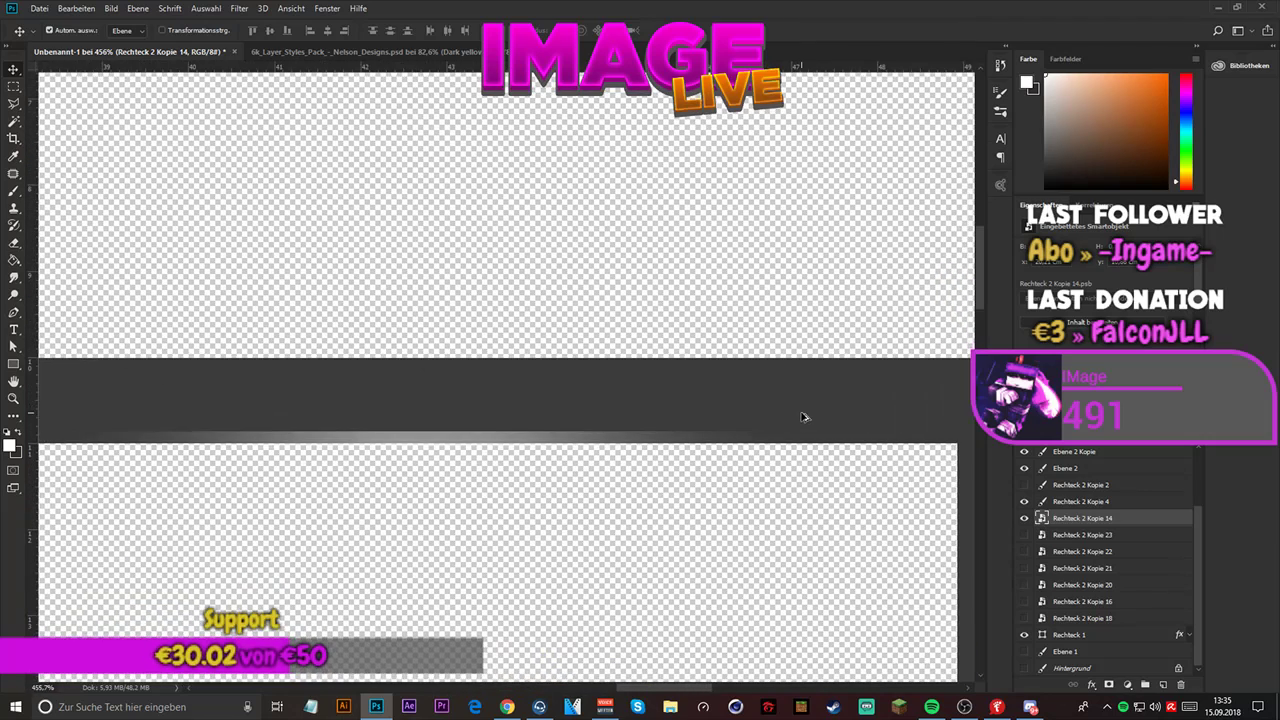
pyautogui.click(1100, 537)
pyautogui.click(1096, 518)
pyautogui.click(1022, 518)
# - Duplicate the Rechteck 2 Kopie 4 glow line five times to brighten it
pyautogui.click(1058, 502)
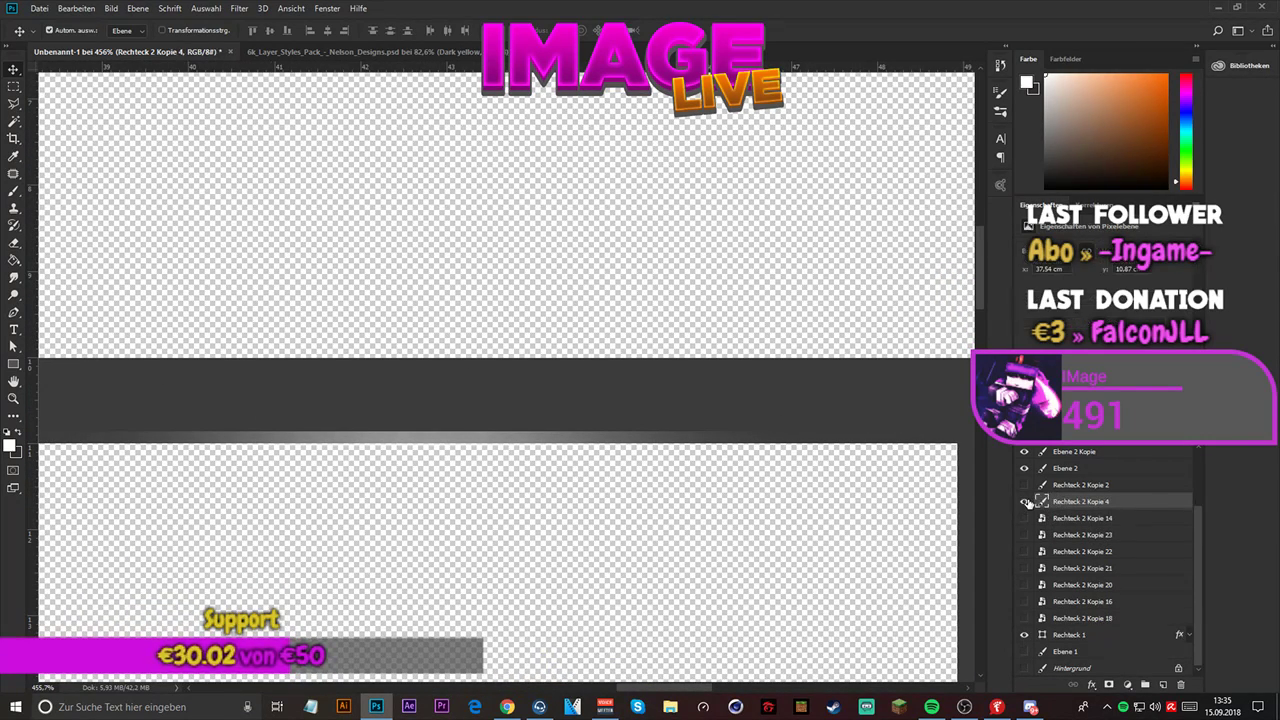
pyautogui.click(1027, 502)
pyautogui.click(1027, 502)
pyautogui.hotkey('ctrl', 'j')
pyautogui.hotkey('ctrl', 'j')
pyautogui.hotkey('ctrl', 'j')
pyautogui.hotkey('ctrl', 'j')
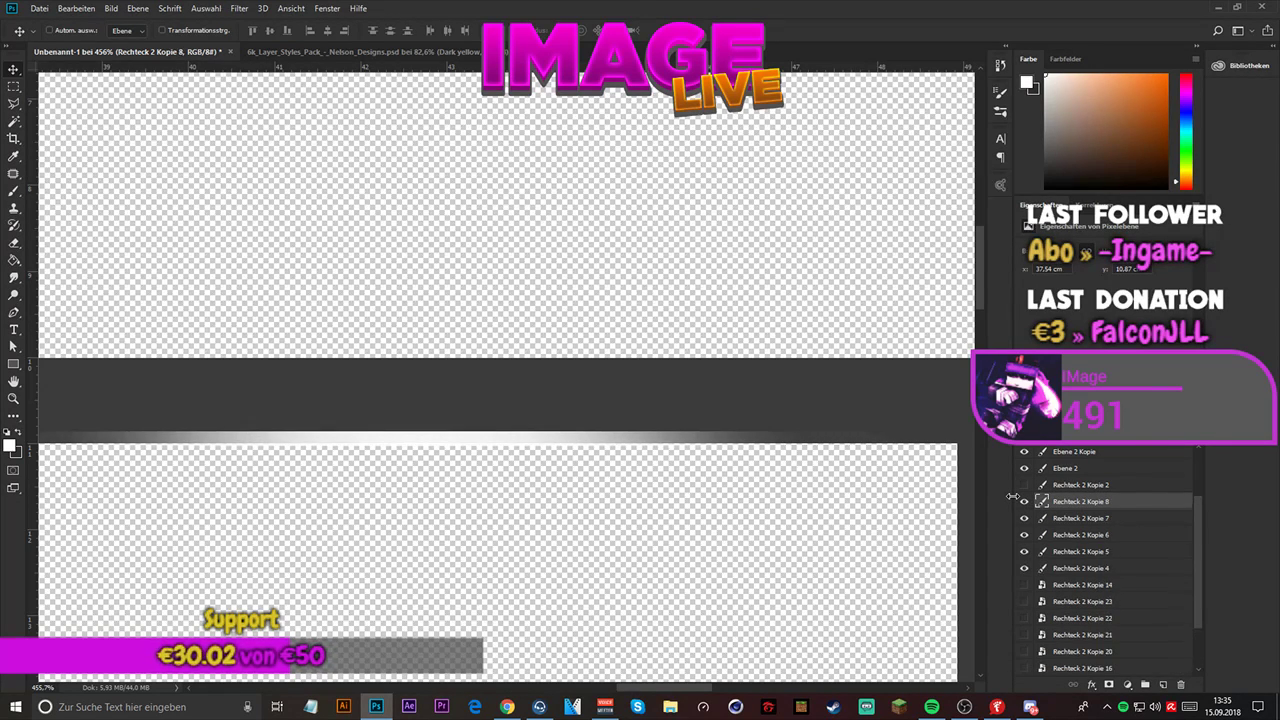
pyautogui.hotkey('ctrl', 'j')
# - Go through the stacked copies down to the original Rechteck 2 Kopie 4 and duplicate that layer once more
pyautogui.click(1078, 519)
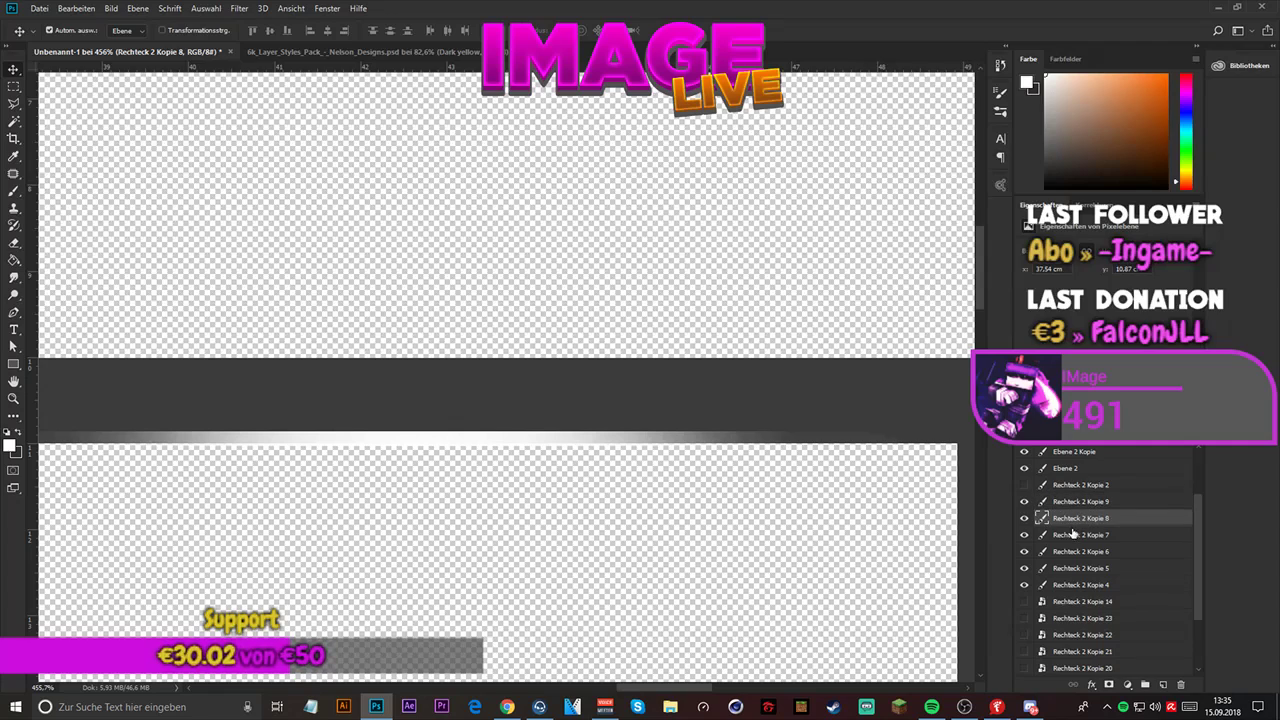
pyautogui.click(1070, 535)
pyautogui.click(1064, 552)
pyautogui.click(1058, 569)
pyautogui.click(1056, 585)
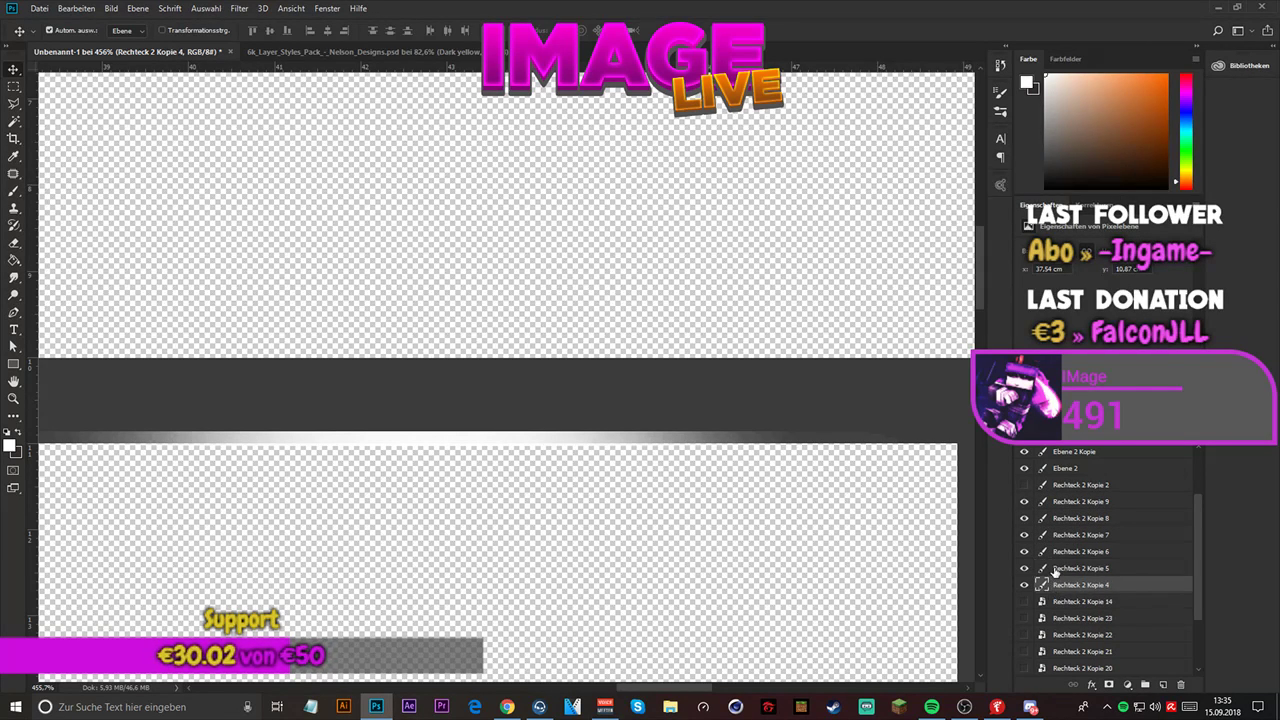
pyautogui.hotkey('ctrl', 'j')
# - Convert Rechteck 2 Kopie 4 and its six copies into one smart object, leaving out Rechteck 2 Kopie 2
pyautogui.keyDown('shift'); pyautogui.click(1093, 489); pyautogui.keyUp('shift')
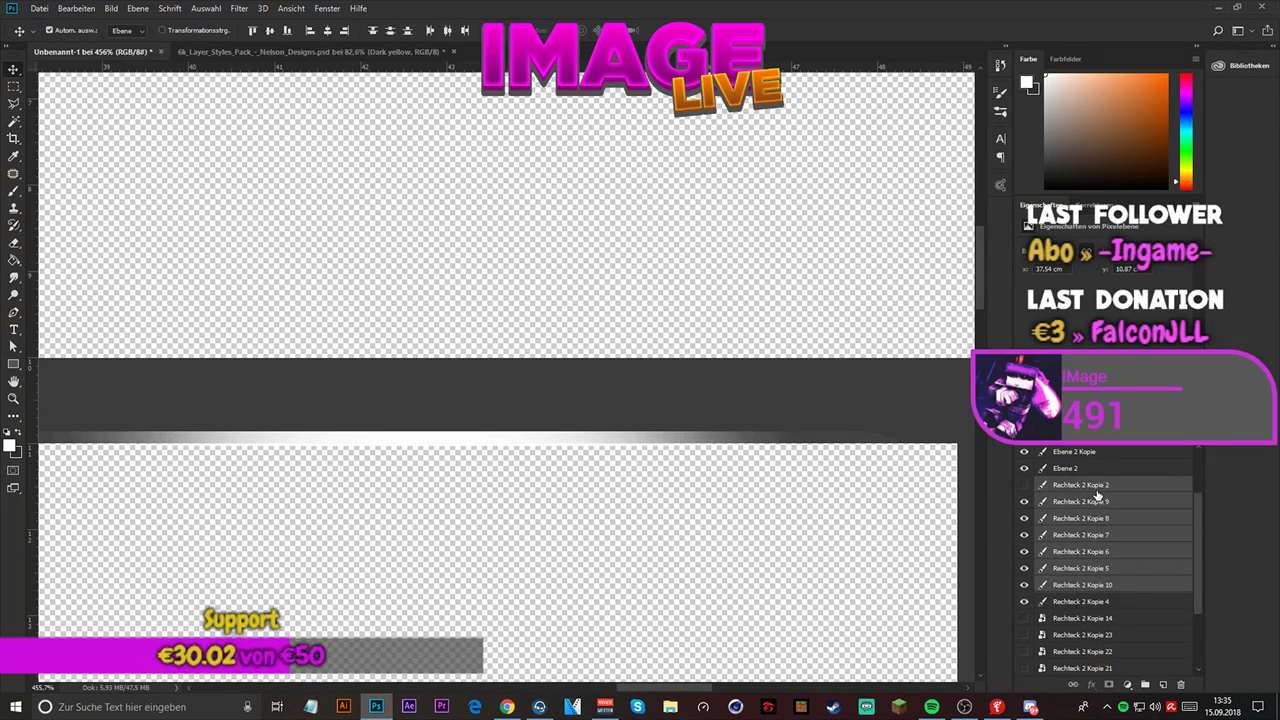
pyautogui.click(1079, 508)
pyautogui.keyDown('shift'); pyautogui.click(1080, 601); pyautogui.keyUp('shift')
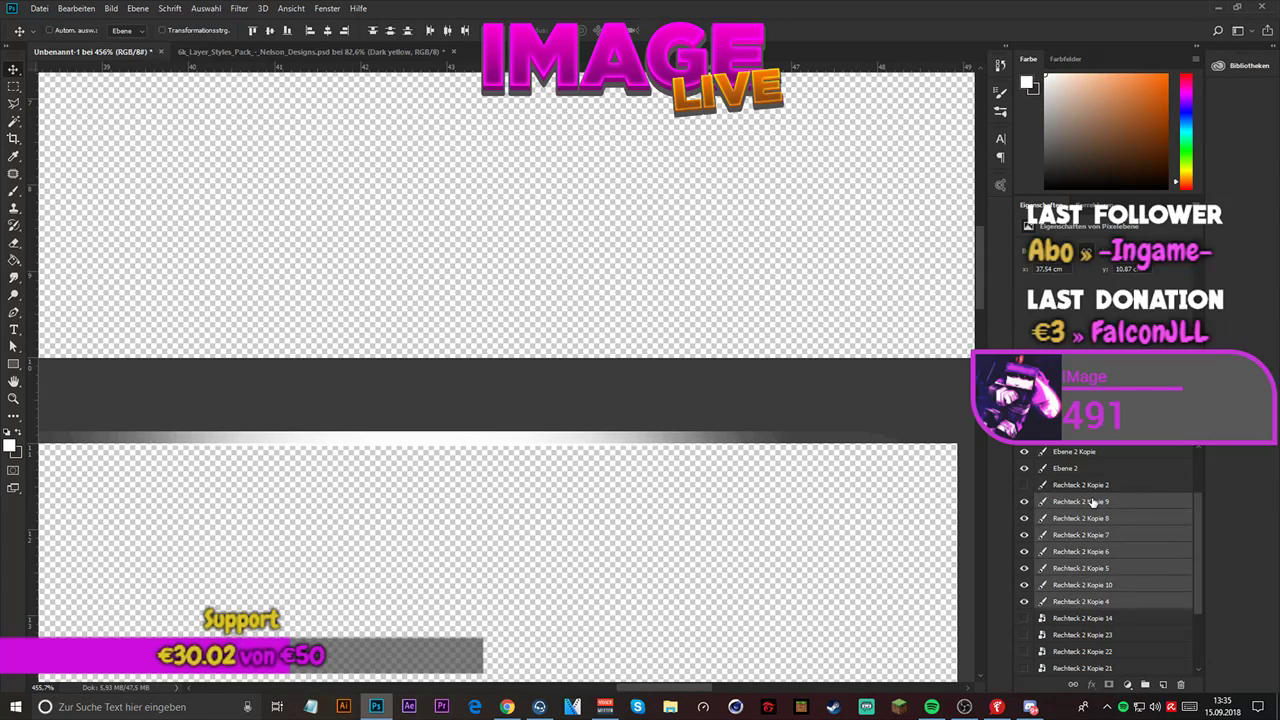
pyautogui.rightClick(1093, 503)
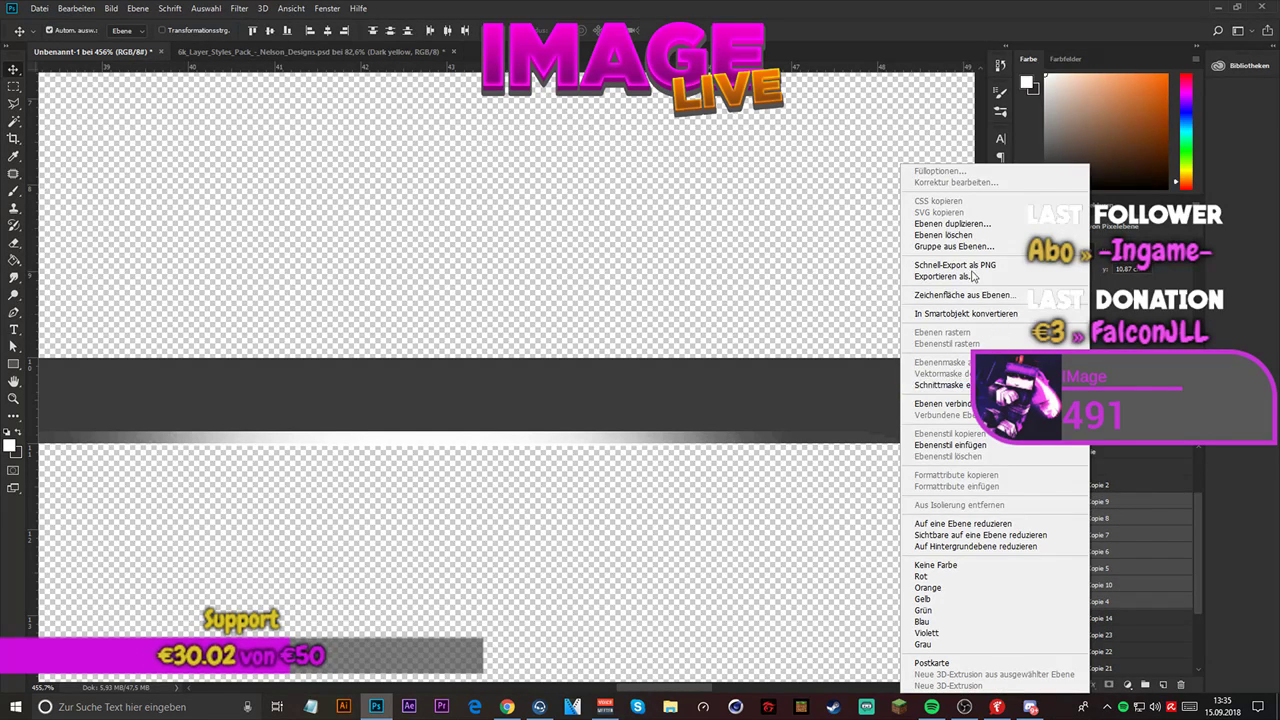
pyautogui.click(991, 317)
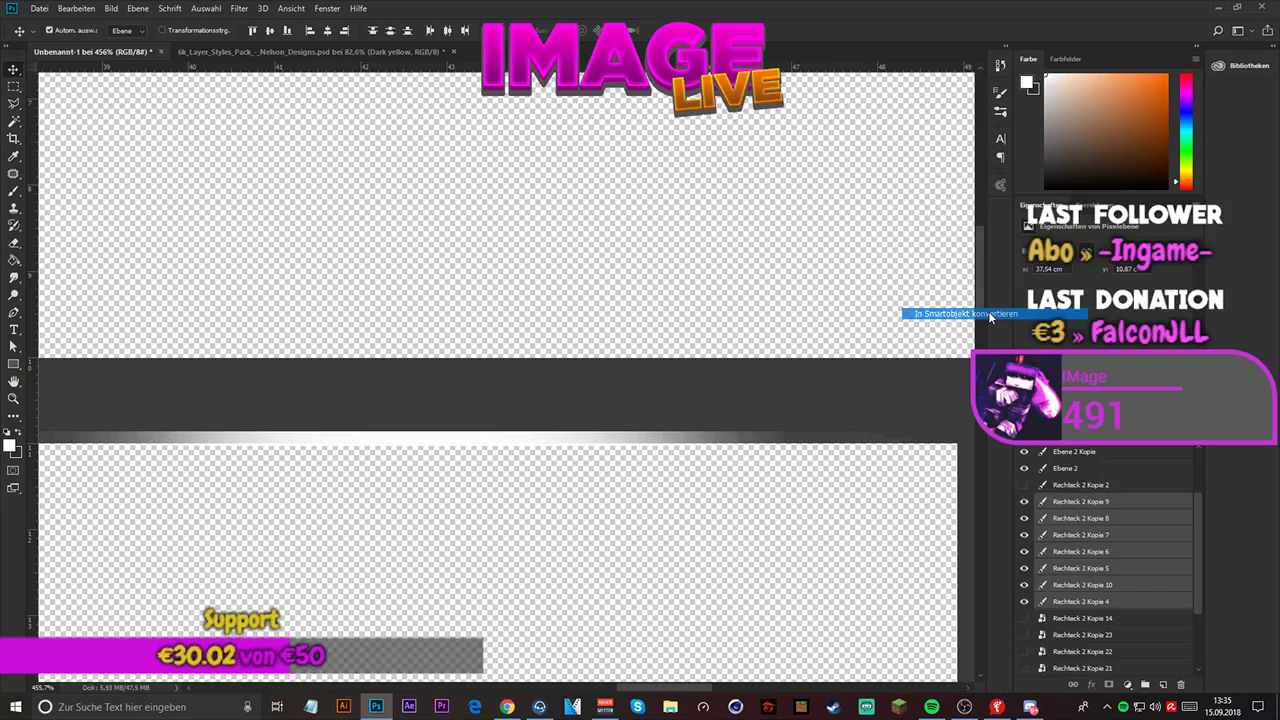
# - Show all hidden glow line smart objects from Rechteck 2 Kopie 14 down to Kopie 18 and check the whole frame
pyautogui.click(1023, 501)
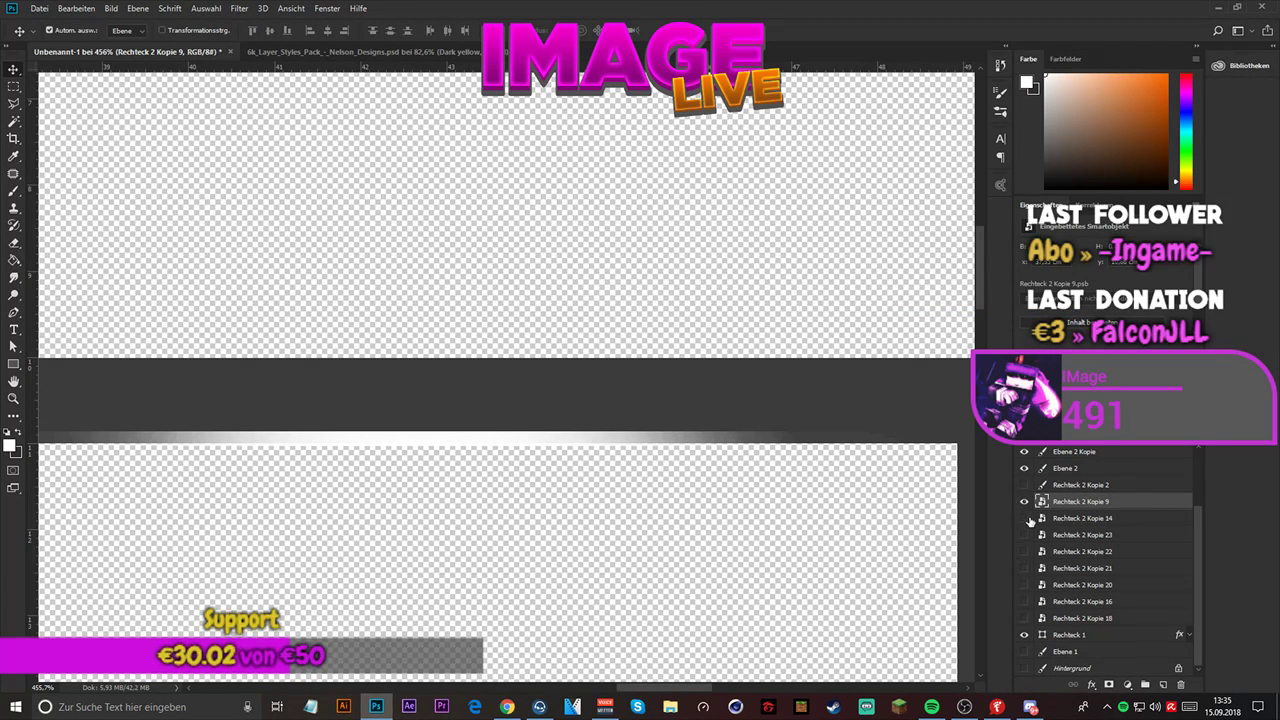
pyautogui.moveTo(1027, 518); pyautogui.dragTo(1025, 610)
pyautogui.scroll(-5, 858, 514)
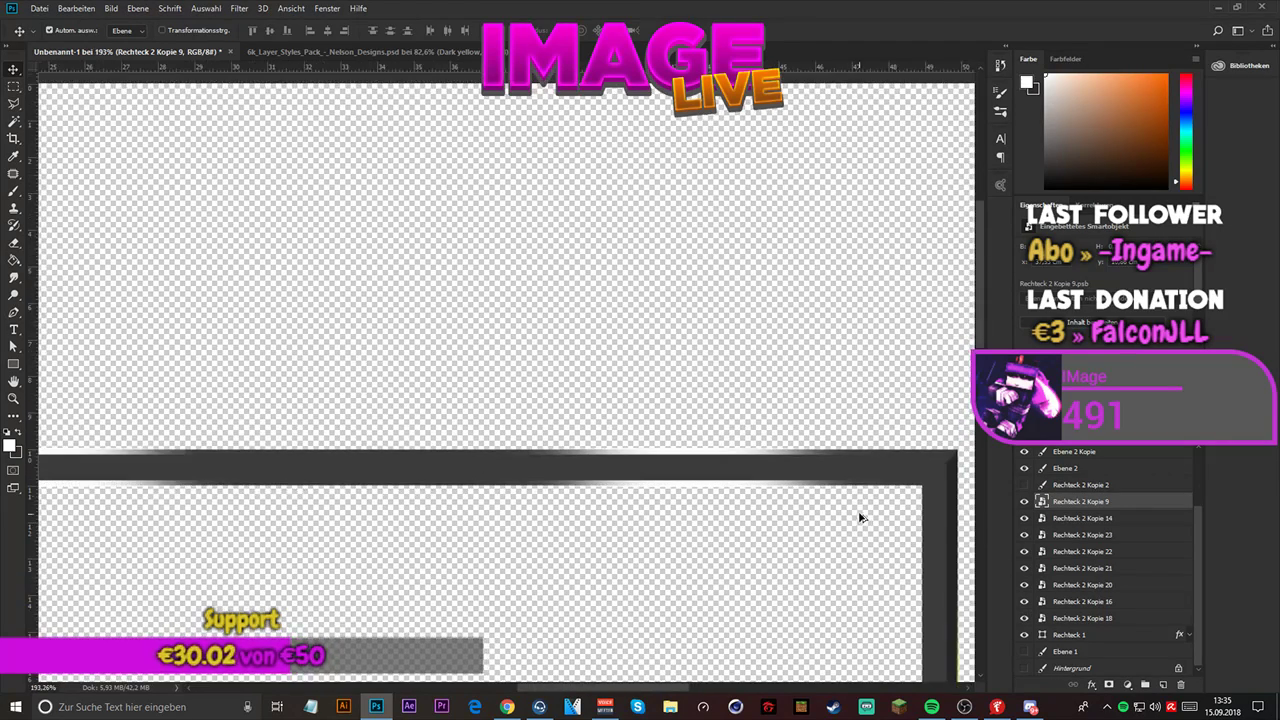
pyautogui.scroll(-3, 746, 338)
pyautogui.scroll(2, 434, 343)
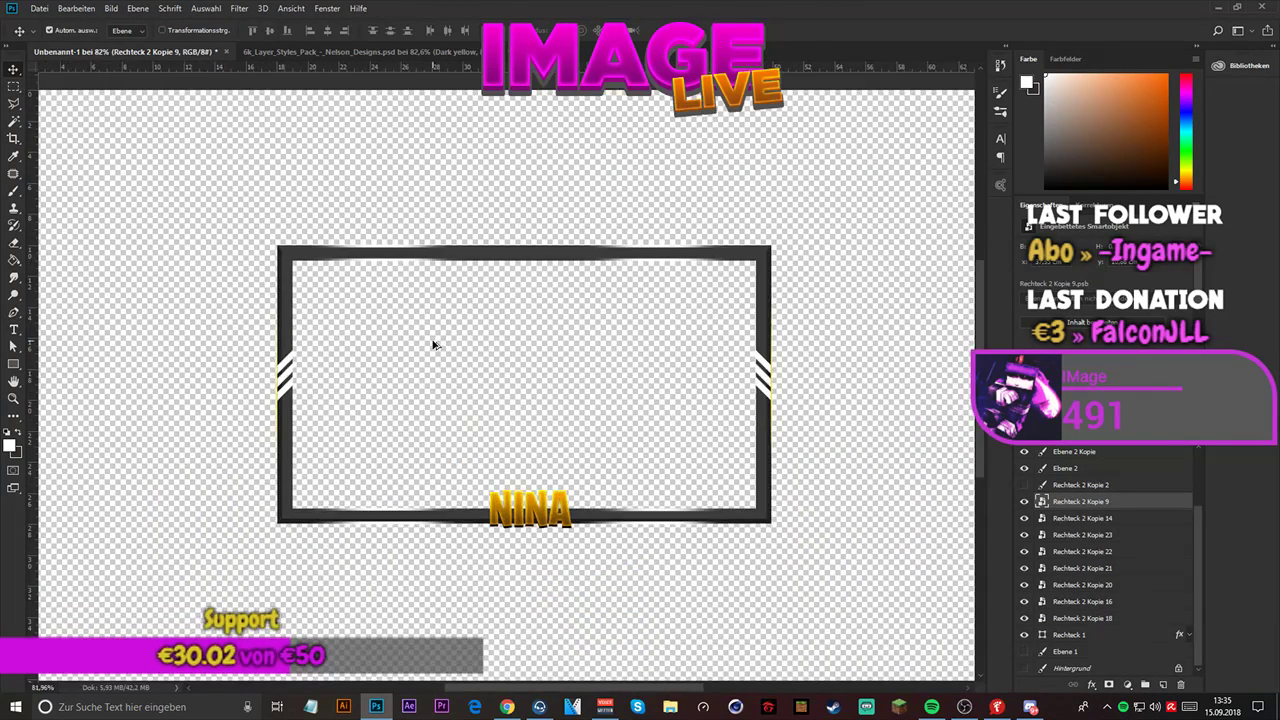
pyautogui.scroll(1, 508, 340)
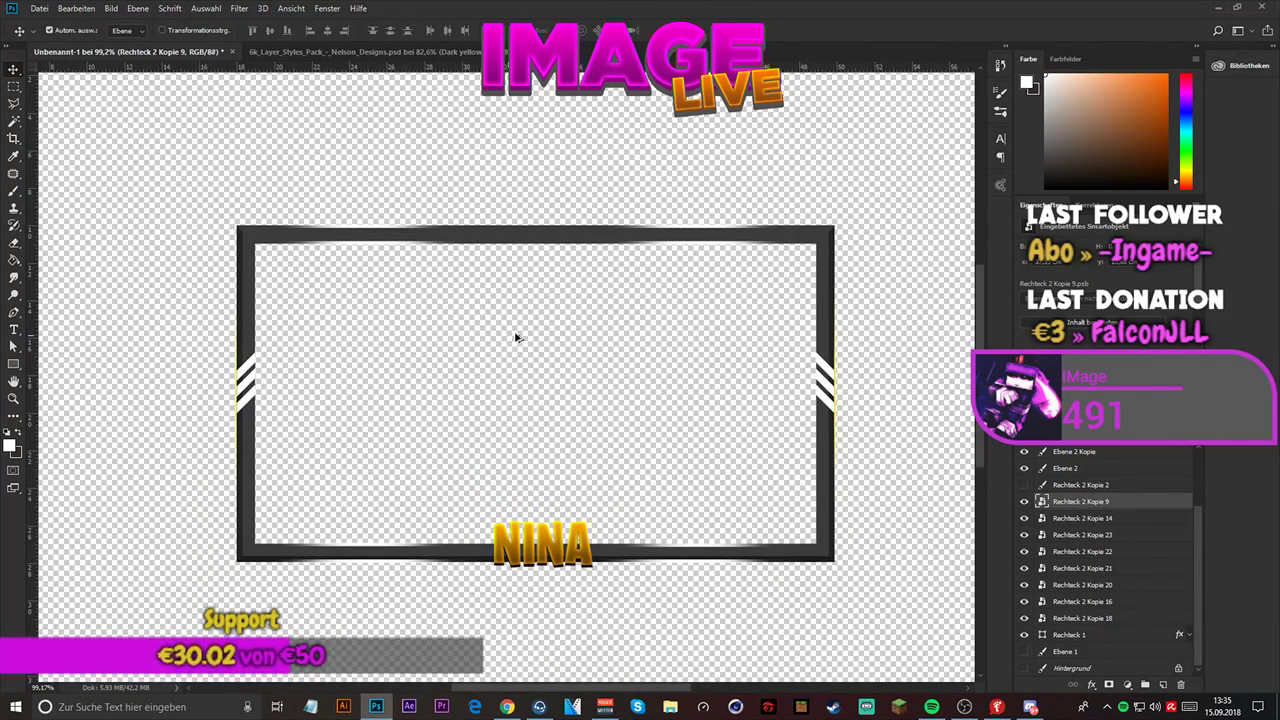
# - Toggle the visibility of Ebene 2, Ebene 2 Kopie and Rechteck 2 Kopie 2 to check what each layer contributes to the frame
pyautogui.click(1023, 469)
pyautogui.click(1023, 469)
pyautogui.click(1023, 452)
pyautogui.click(1023, 452)
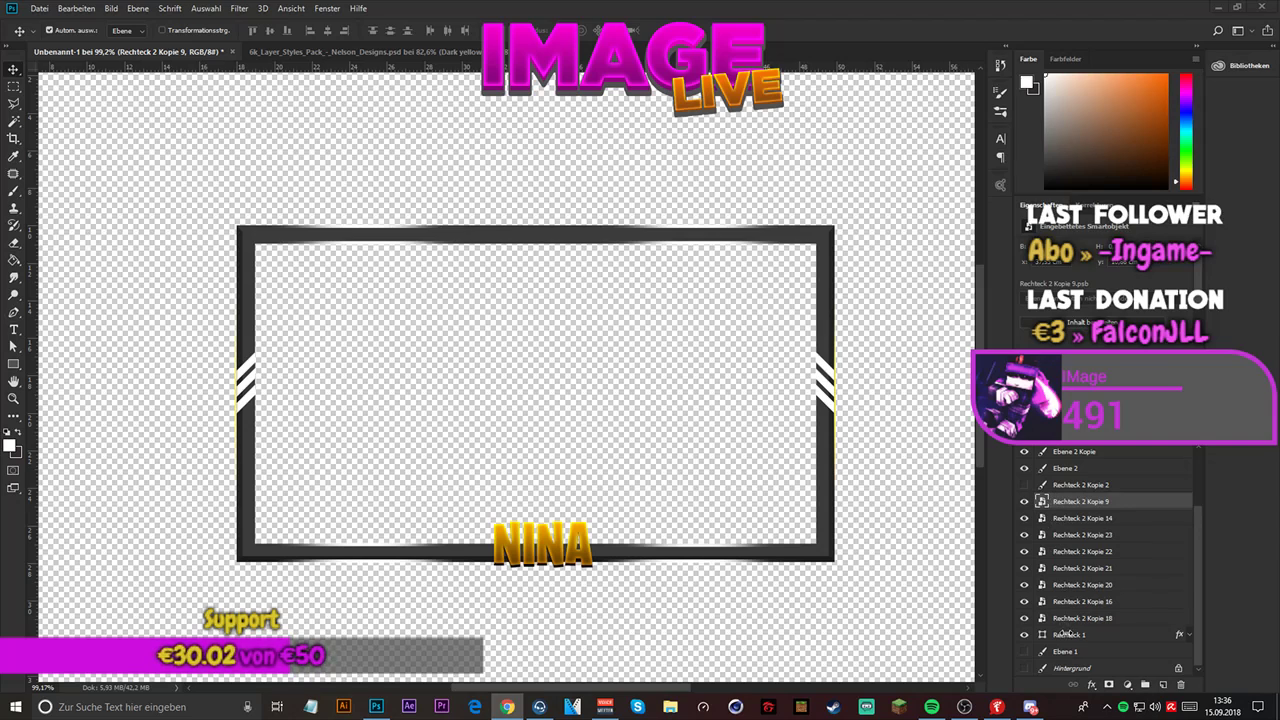
pyautogui.click(1070, 634)
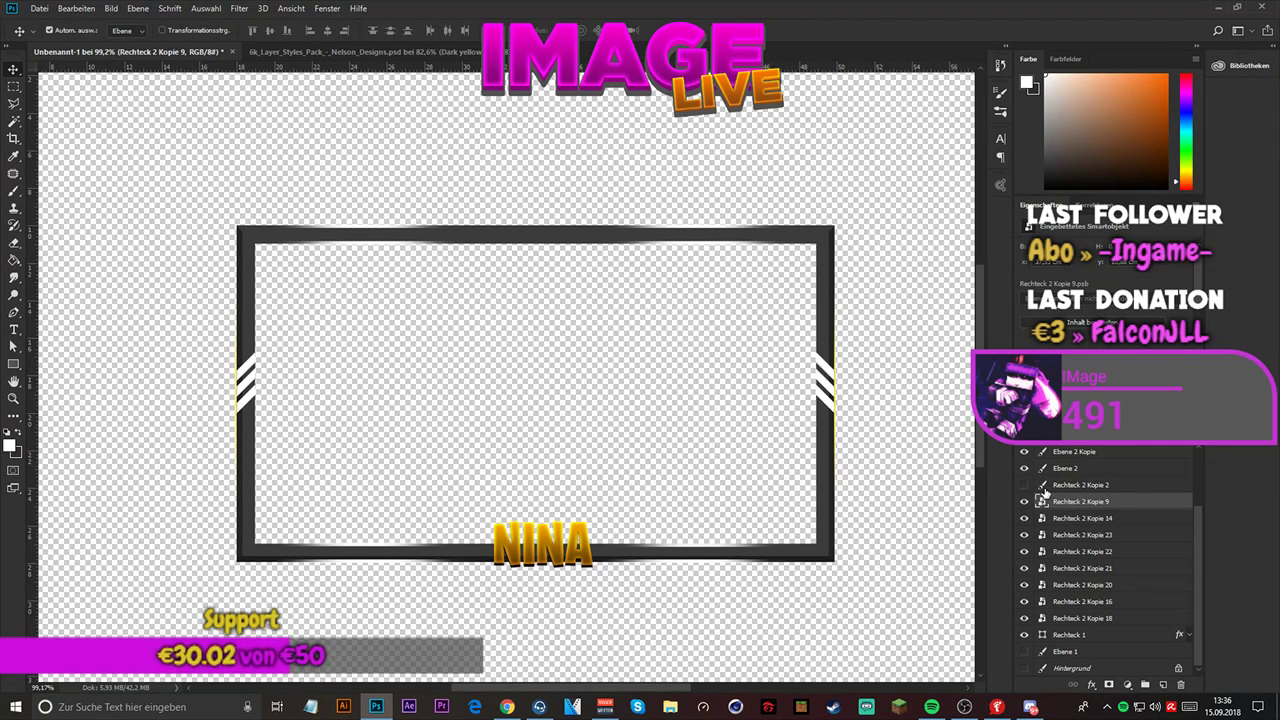
pyautogui.click(1021, 485)
pyautogui.click(1021, 485)
pyautogui.click(1021, 485)
pyautogui.click(1021, 485)
# - Duplicate the Rechteck 2 Kopie 3 glow line on the frame's side three times to brighten it
pyautogui.scroll(3, 1058, 488)
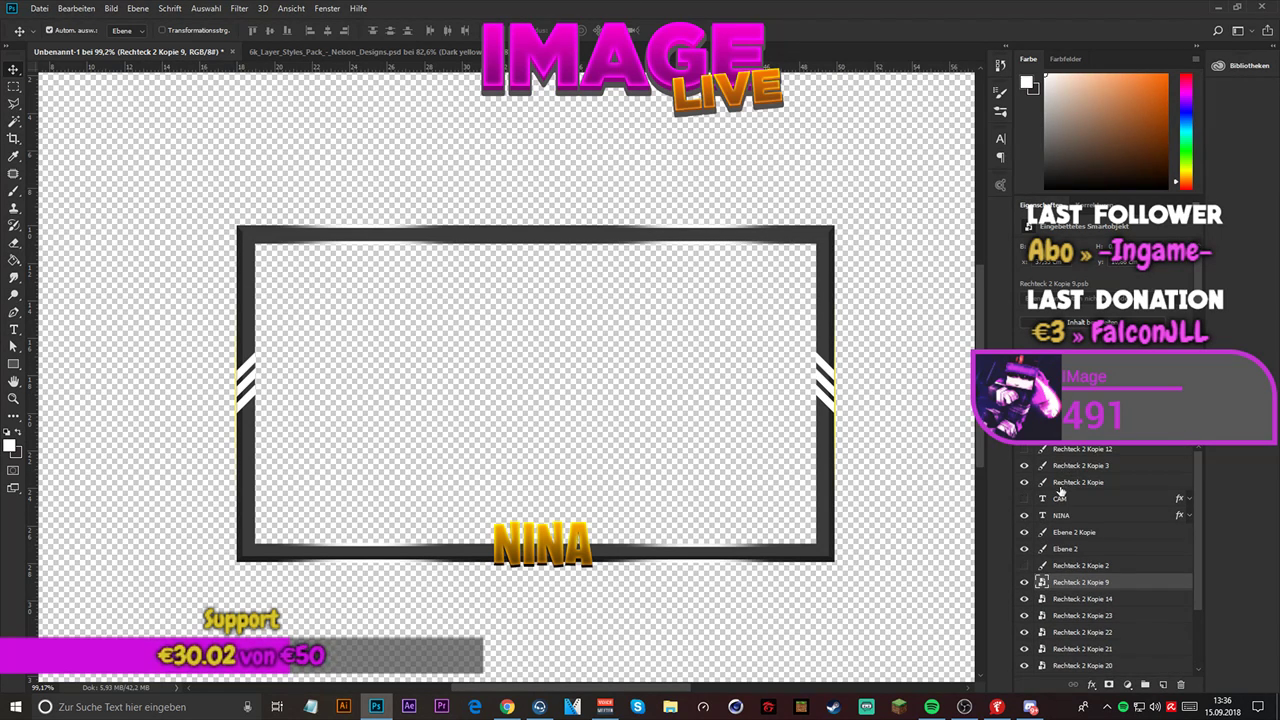
pyautogui.click(1058, 467)
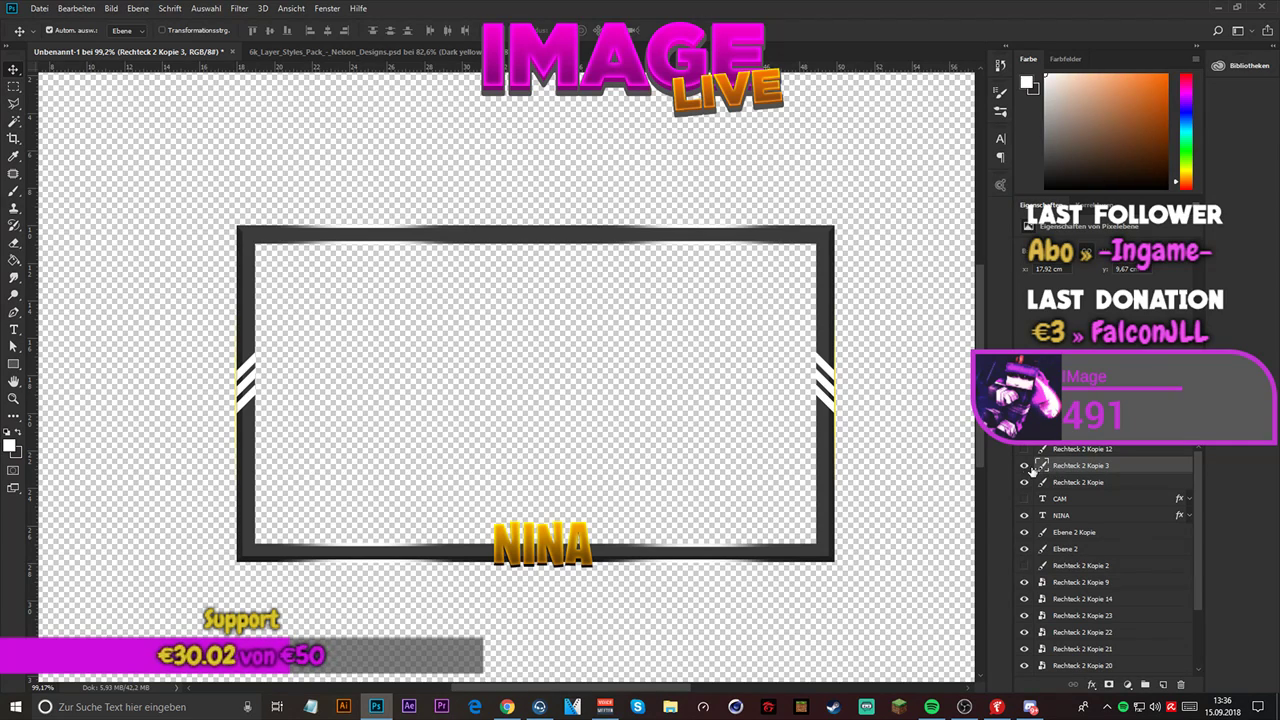
pyautogui.click(1024, 467)
pyautogui.hotkey('ctrl', 'j')
pyautogui.hotkey('ctrl', 'j')
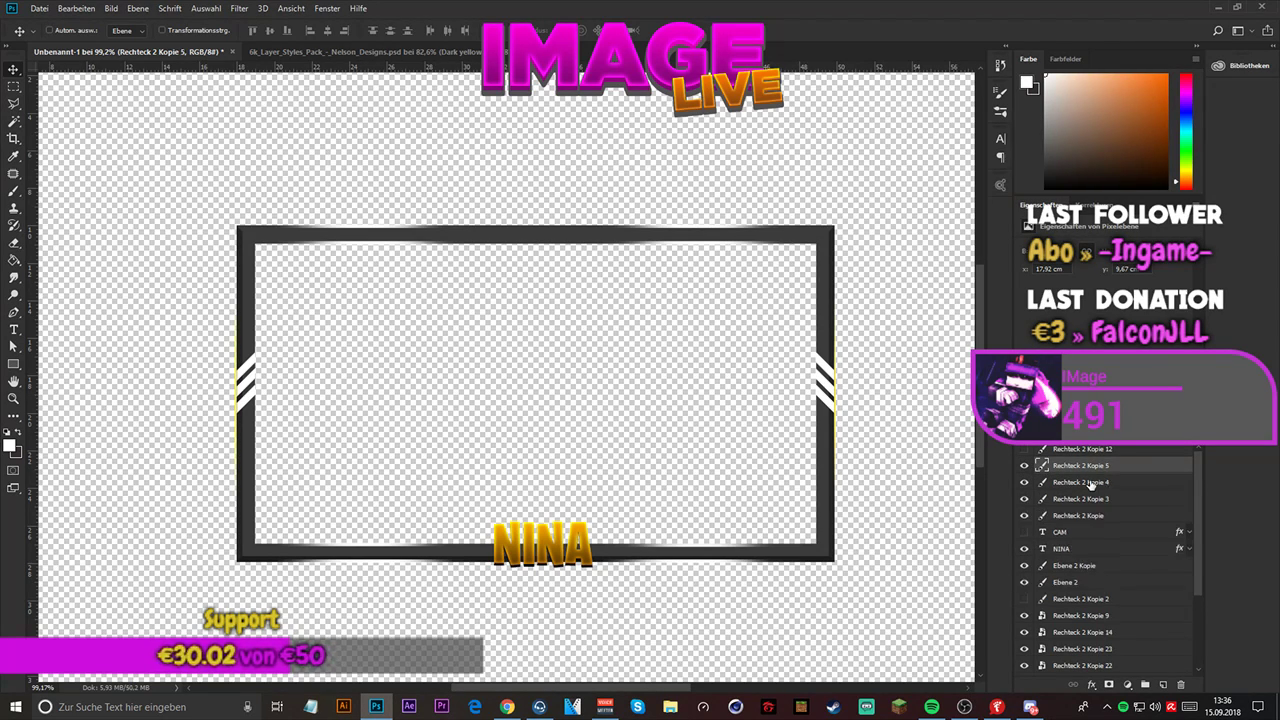
pyautogui.hotkey('ctrl', 'j')
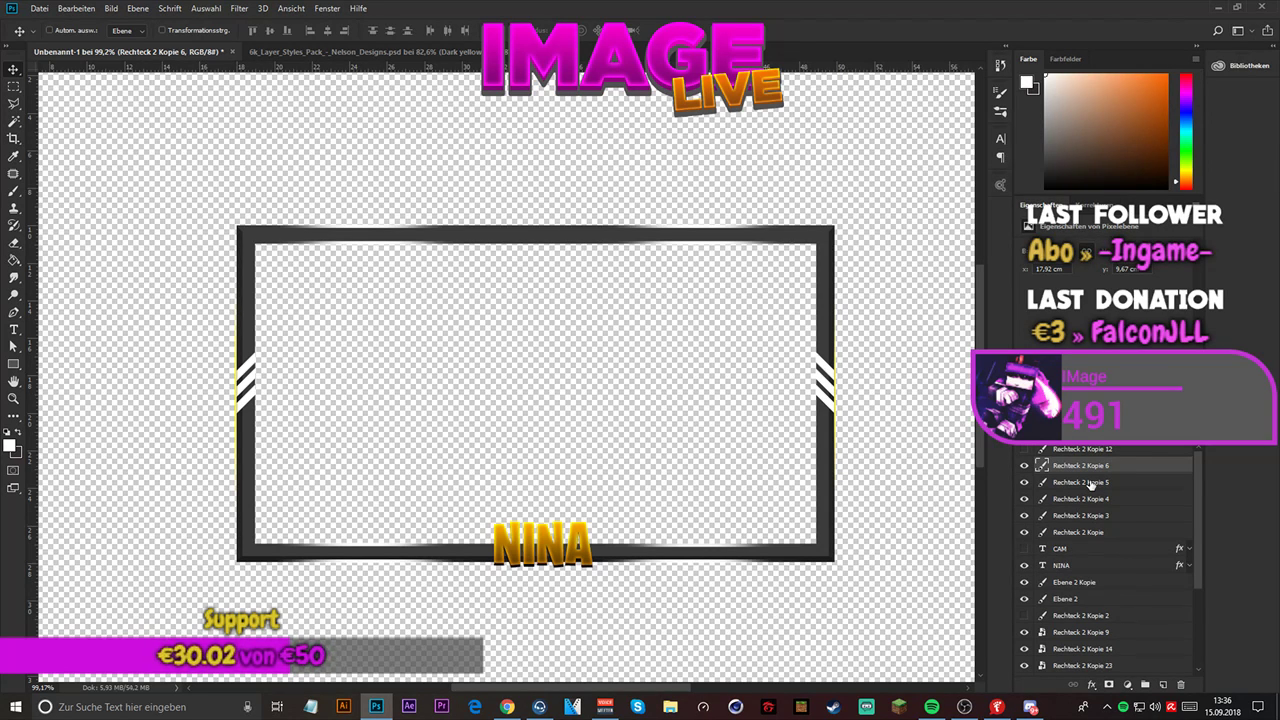
# - Go through the stacked copies of Rechteck 2 Kopie 3 and duplicate the topmost, Kopie 6, twice more
pyautogui.click(1094, 484)
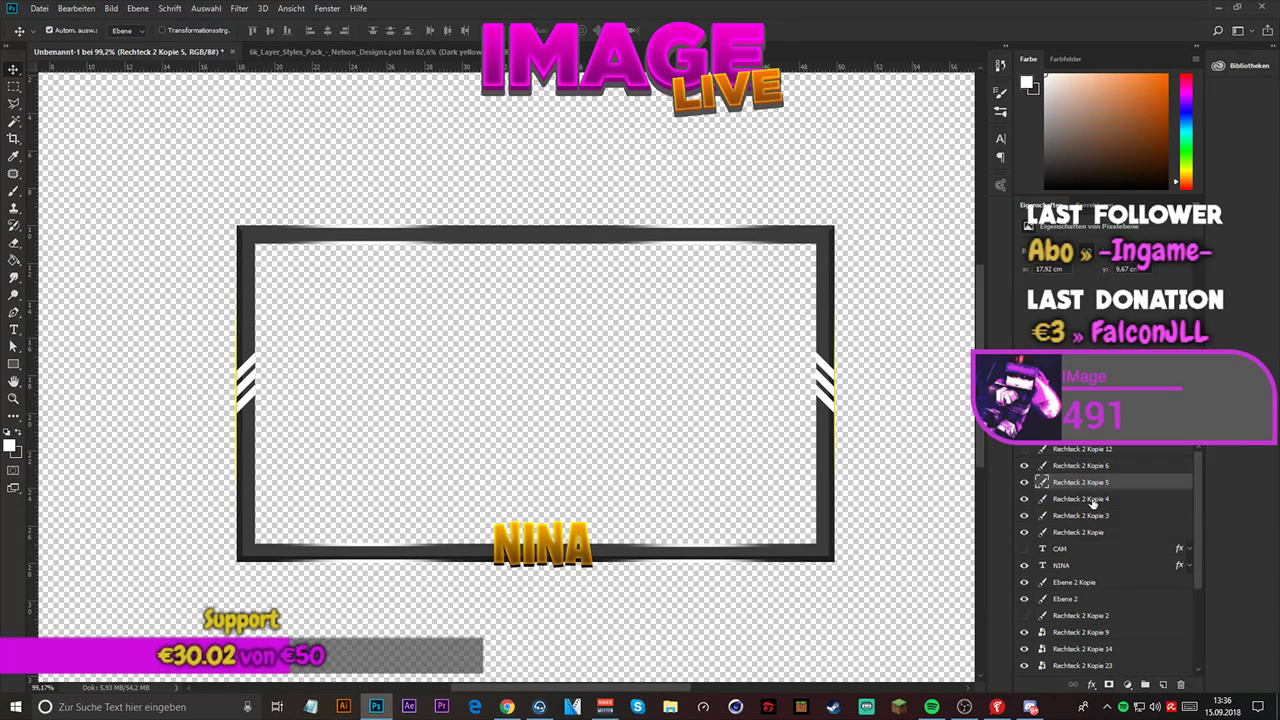
pyautogui.click(1094, 502)
pyautogui.click(1094, 518)
pyautogui.click(1103, 468)
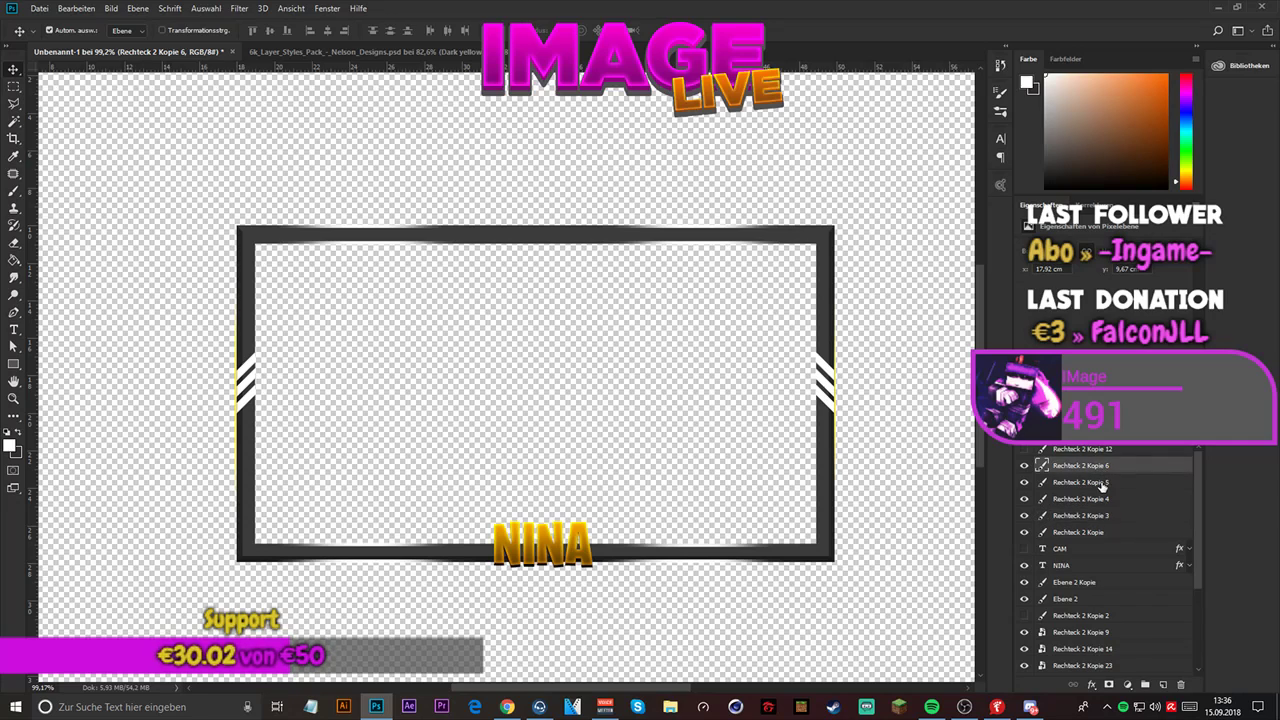
pyautogui.hotkey('ctrl', 'j')
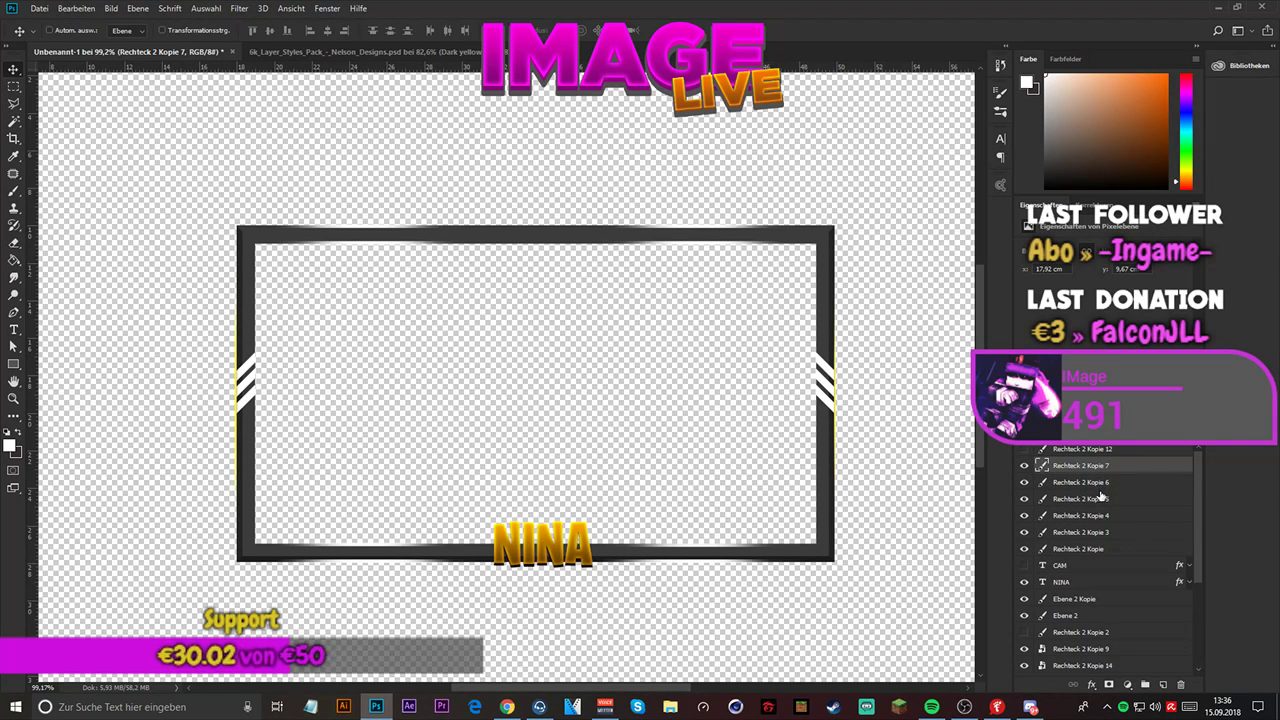
pyautogui.hotkey('ctrl', 'j')
# - Convert Rechteck 2 Kopie 3 and its five copies into one smart object, leaving out Rechteck 2 Kopie
pyautogui.keyDown('shift'); pyautogui.click(1102, 566); pyautogui.keyUp('shift')
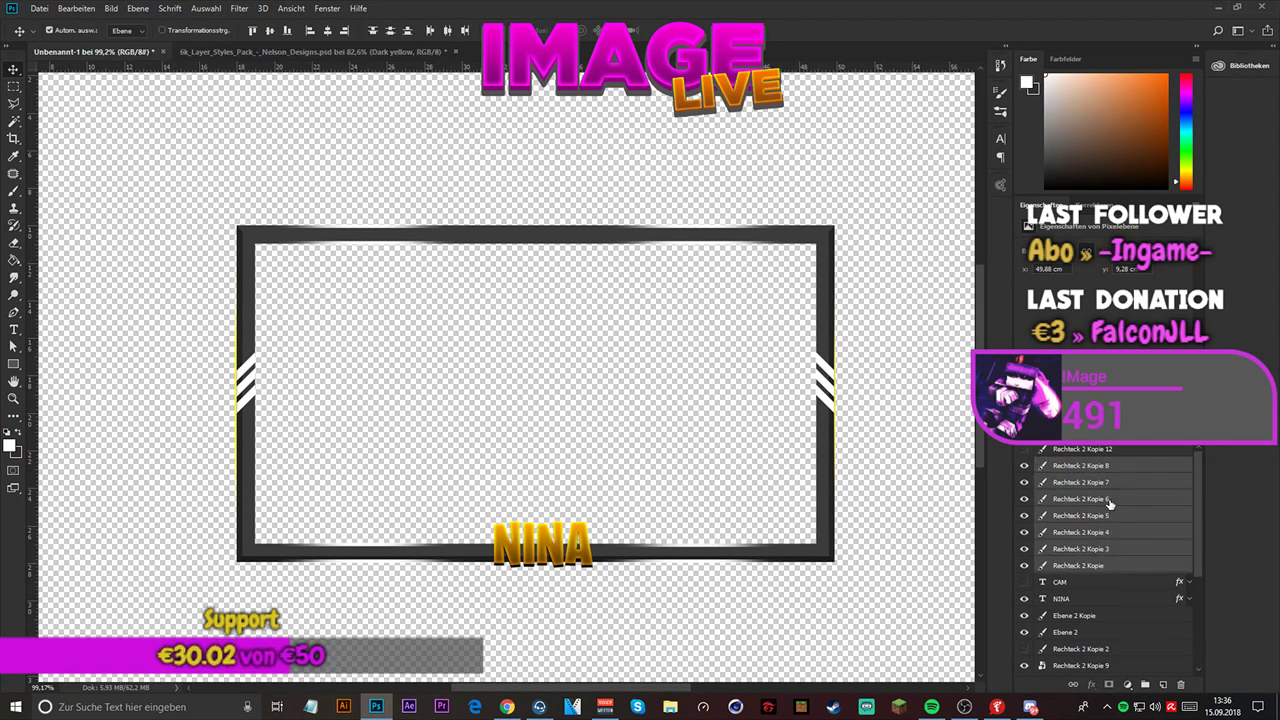
pyautogui.click(1092, 550)
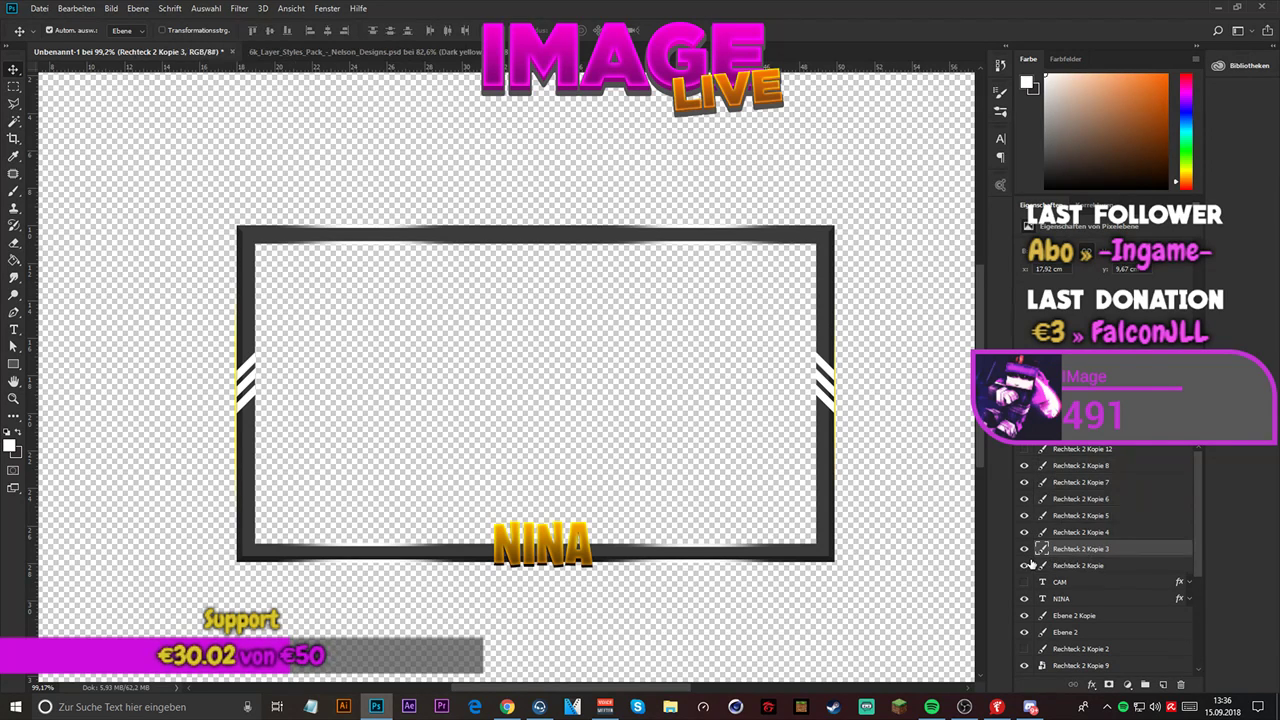
pyautogui.click(1027, 568)
pyautogui.click(1027, 568)
pyautogui.rightClick(1104, 468)
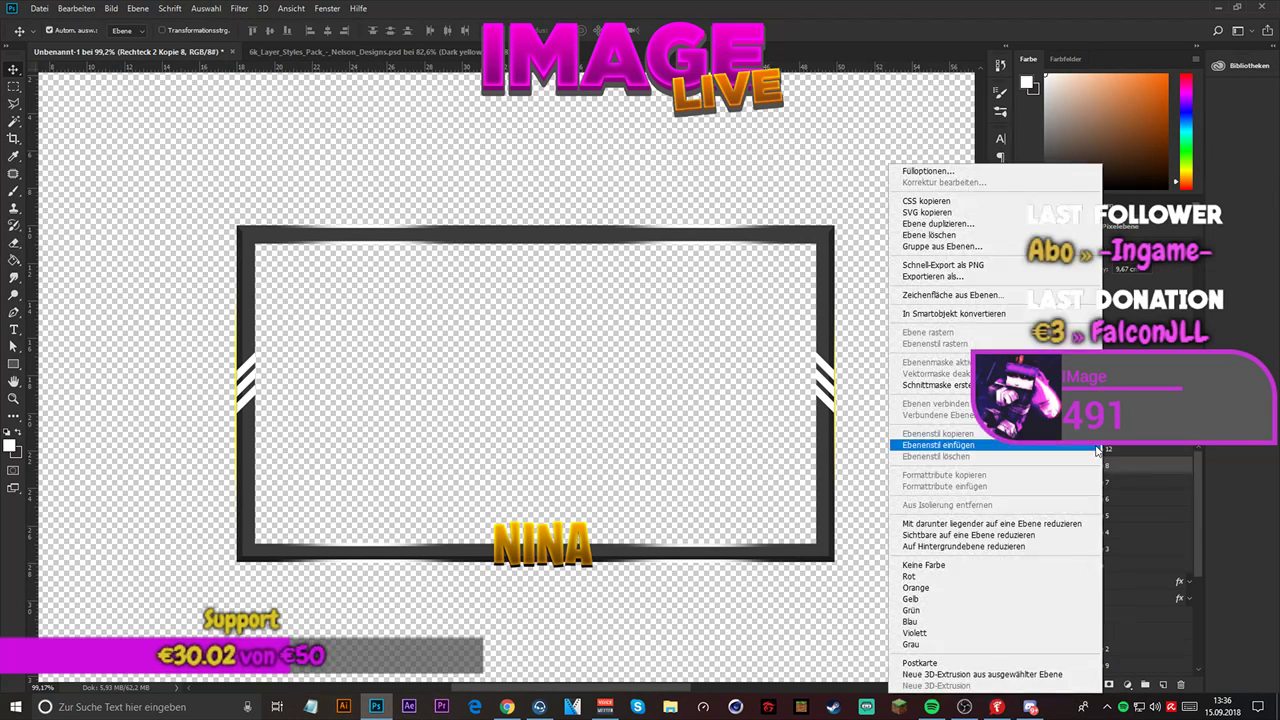
pyautogui.click(1110, 548)
pyautogui.click(1110, 548)
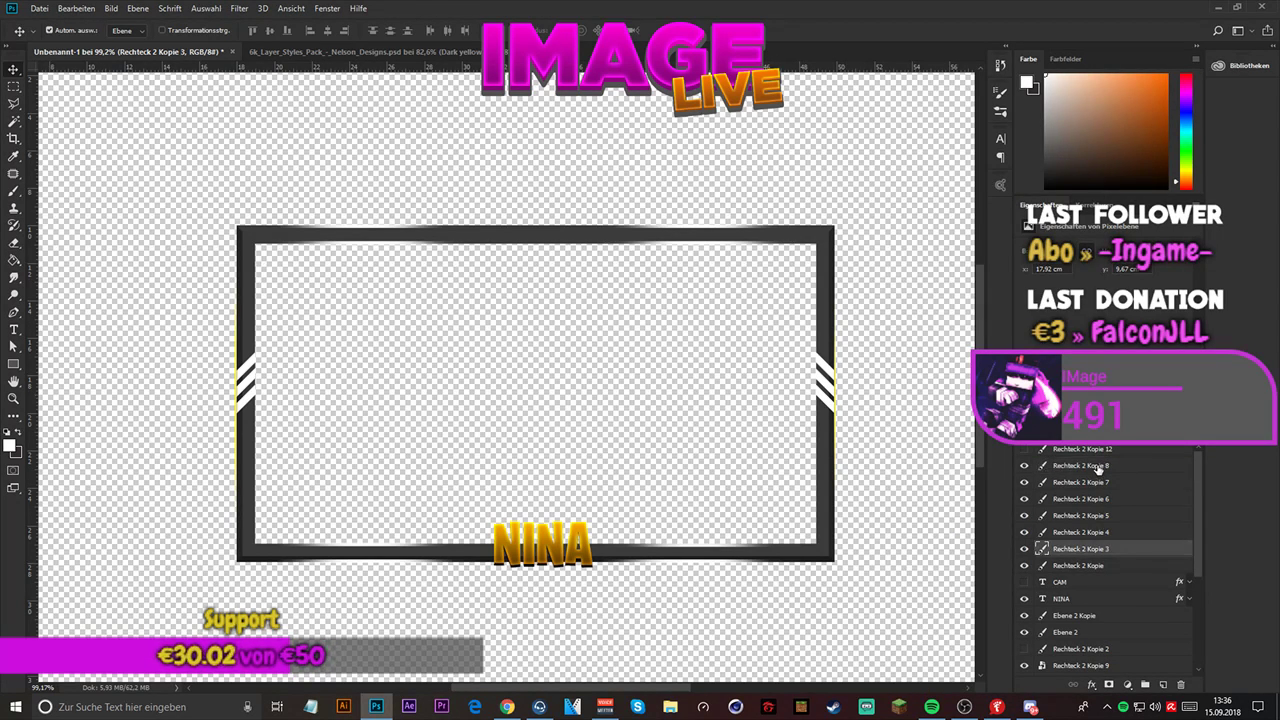
pyautogui.keyDown('shift'); pyautogui.click(1100, 468); pyautogui.keyUp('shift')
pyautogui.rightClick(1100, 468)
pyautogui.click(976, 313)
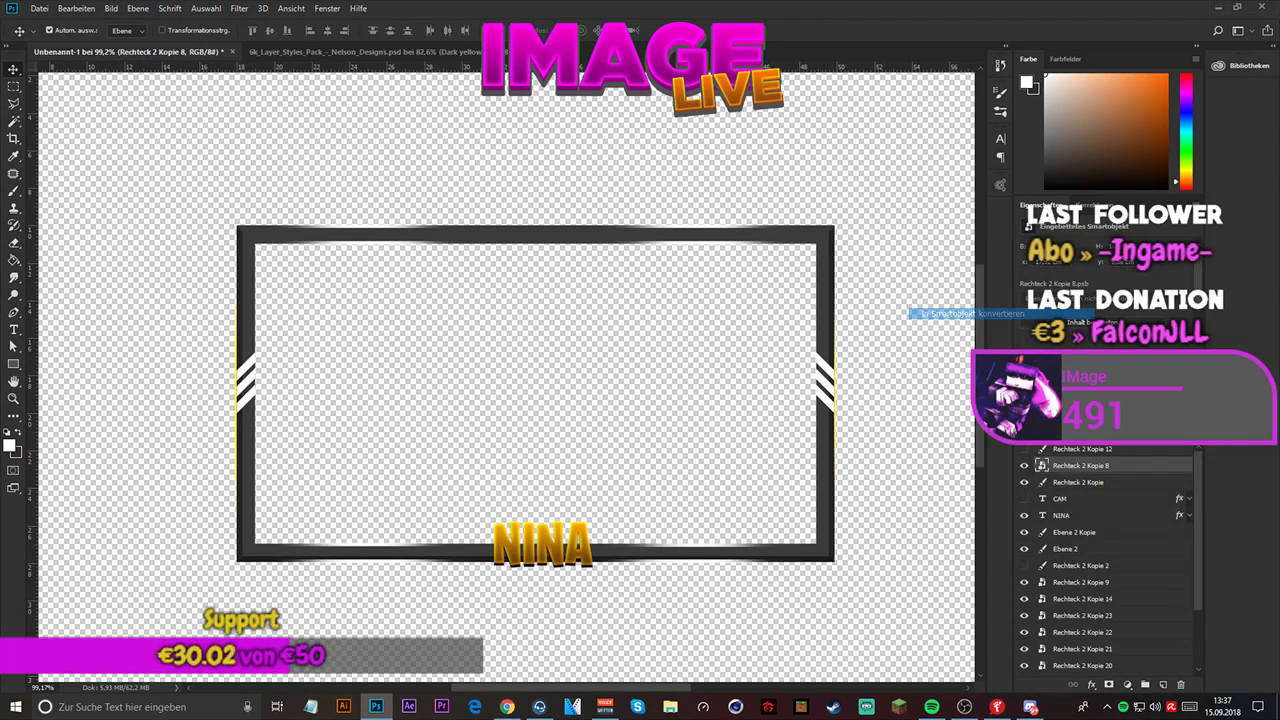
# - Duplicate the Rechteck 2 Kopie glow line on the frame's other side six times to brighten it
pyautogui.click(1090, 484)
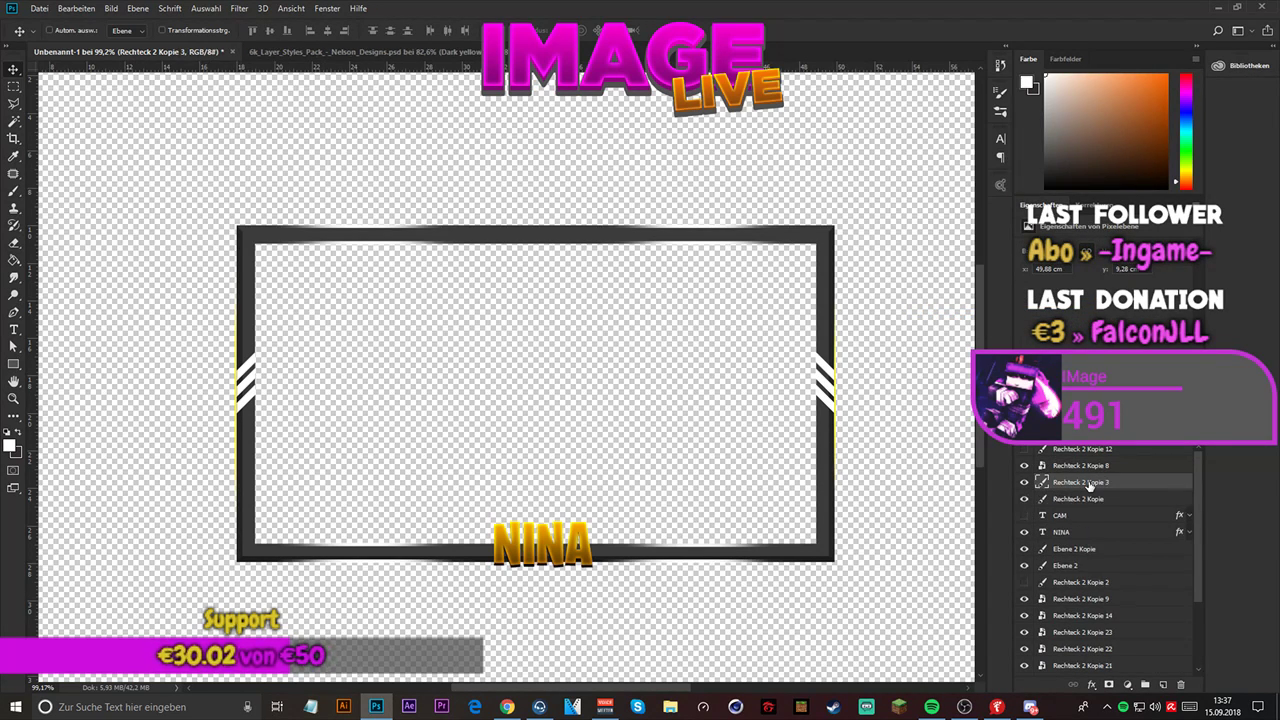
pyautogui.hotkey('ctrl', 'z')
pyautogui.hotkey('ctrl', 'j')
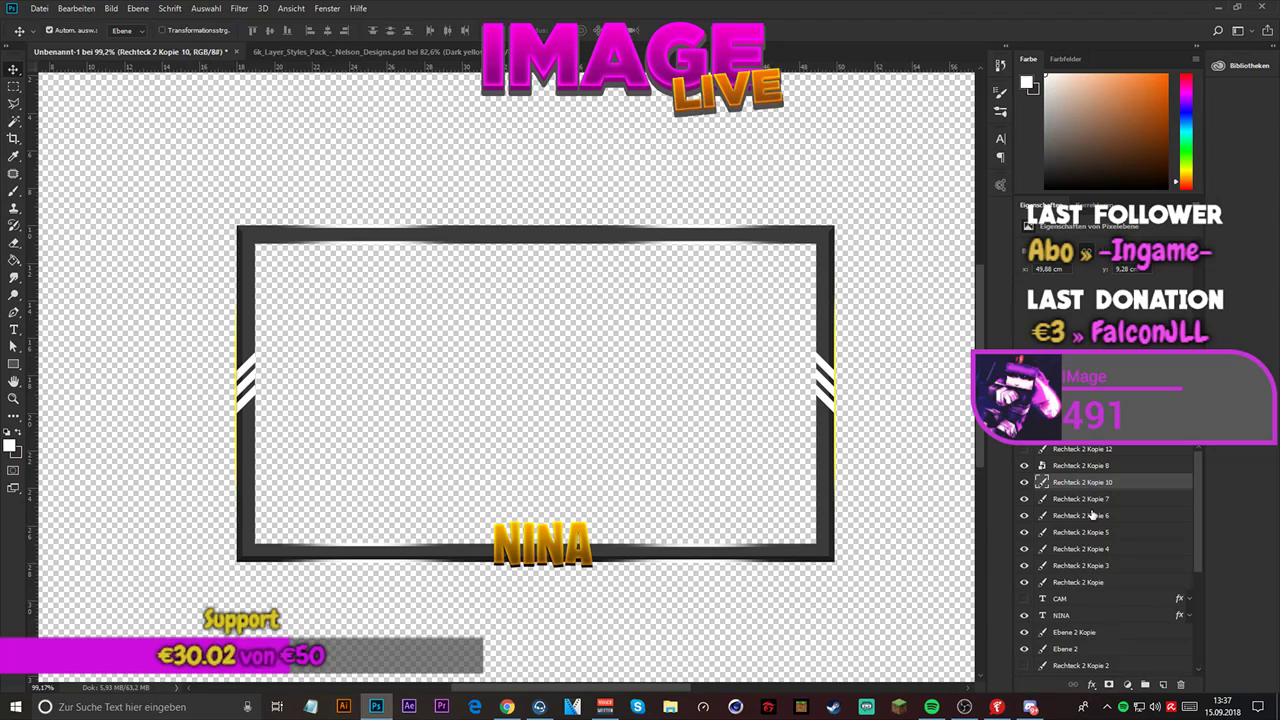
# - Convert the stacked side glow layers from Rechteck 2 Kopie 10 down to Rechteck 2 Kopie into one smart object
pyautogui.keyDown('shift'); pyautogui.click(1083, 583); pyautogui.keyUp('shift')
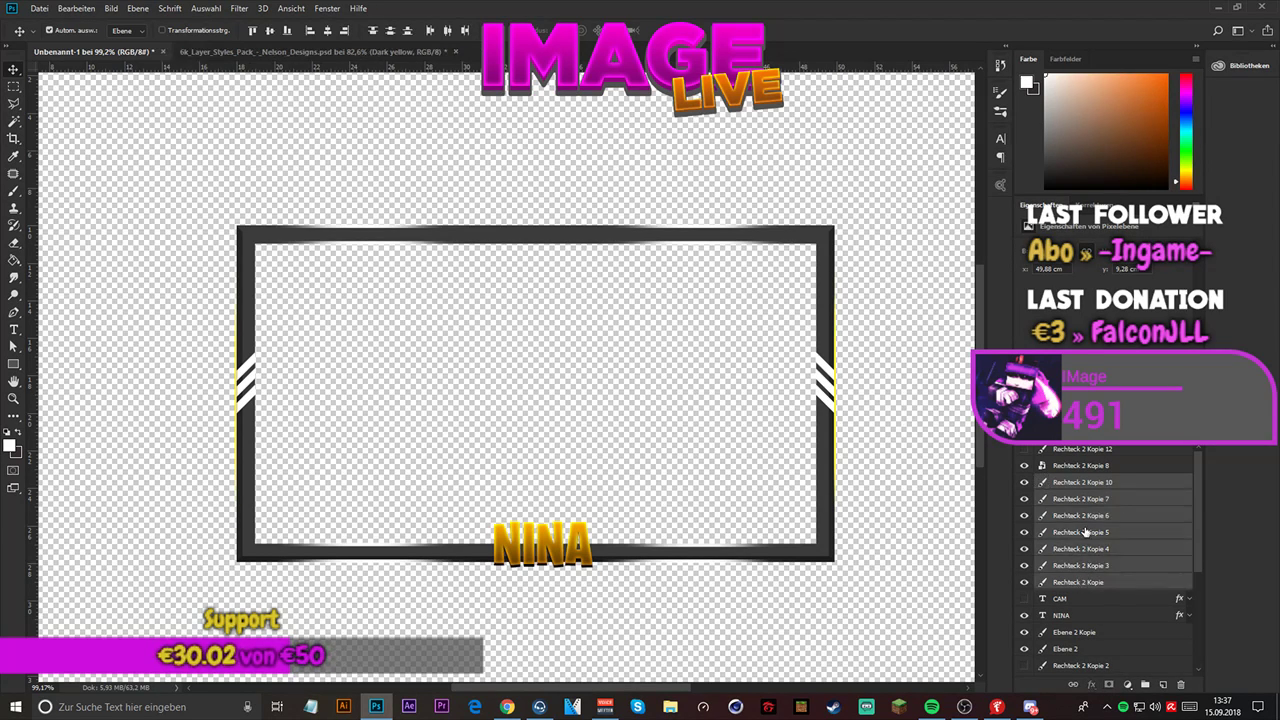
pyautogui.rightClick(1085, 583)
pyautogui.click(1158, 313)
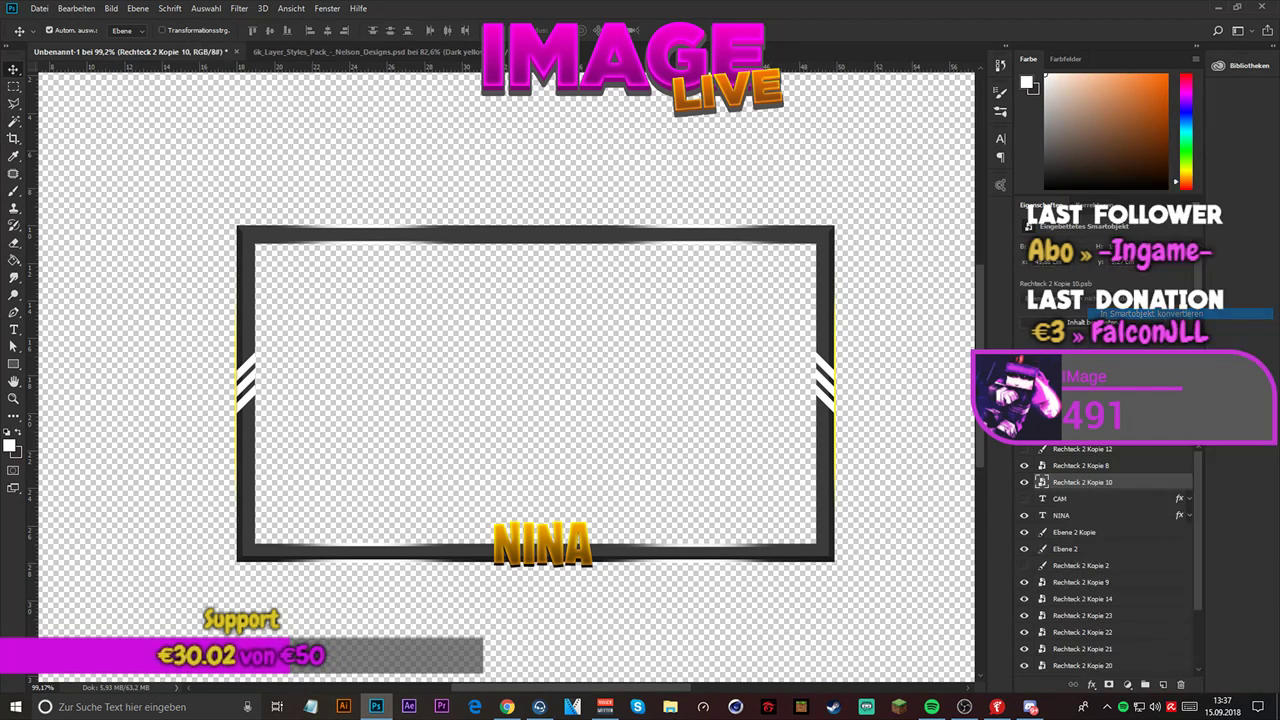
pyautogui.hotkey('ctrl', '0')
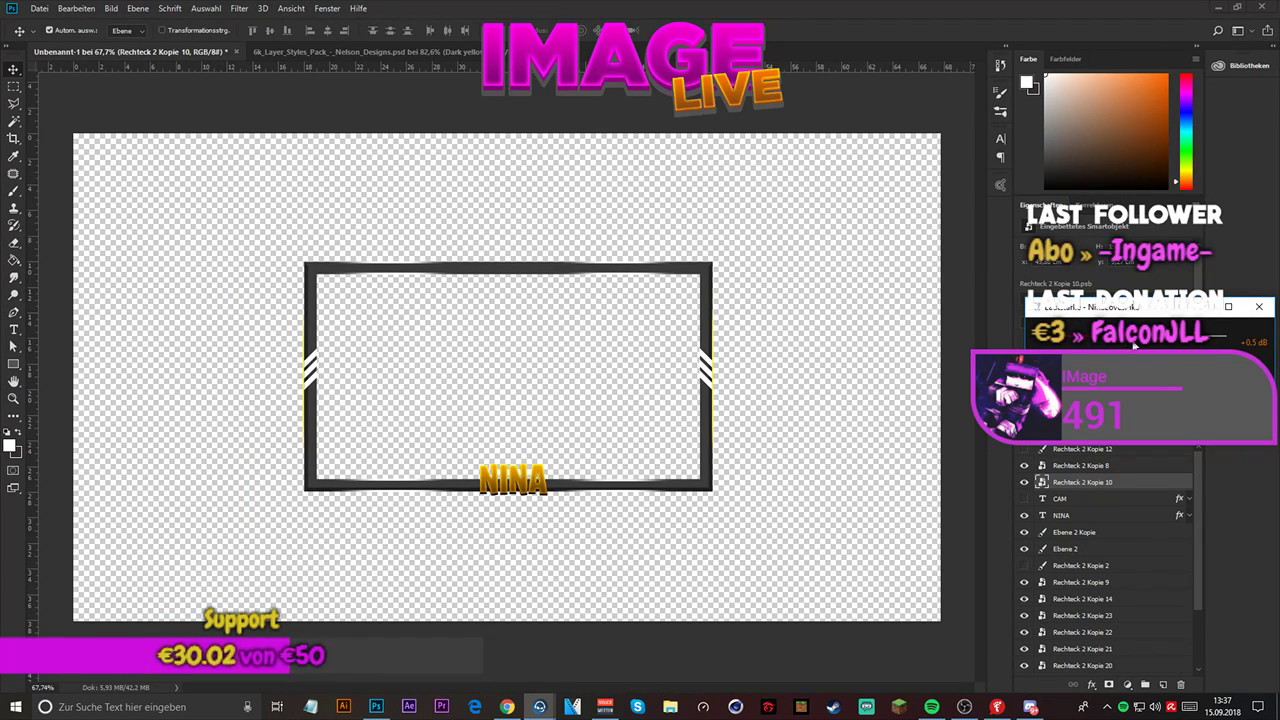
pyautogui.moveTo(1133, 342); pyautogui.dragTo(1123, 342)
pyautogui.click(1259, 307)
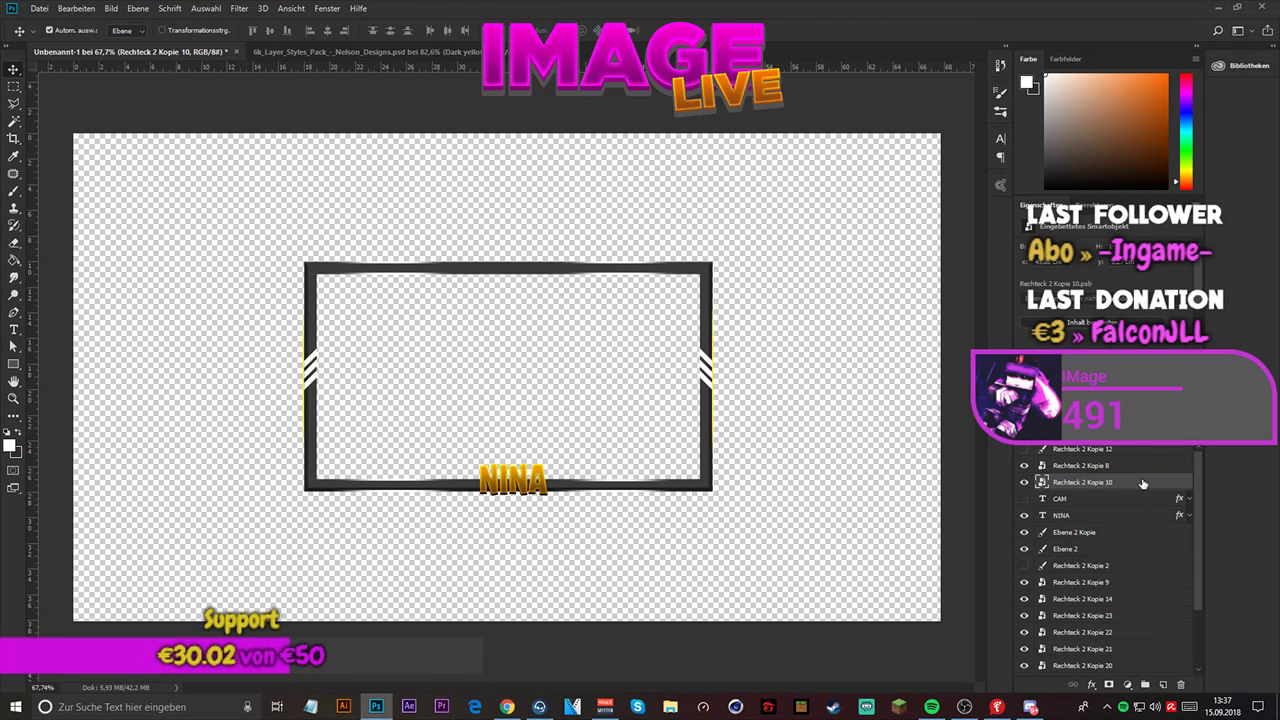
pyautogui.scroll(3, 542, 318)
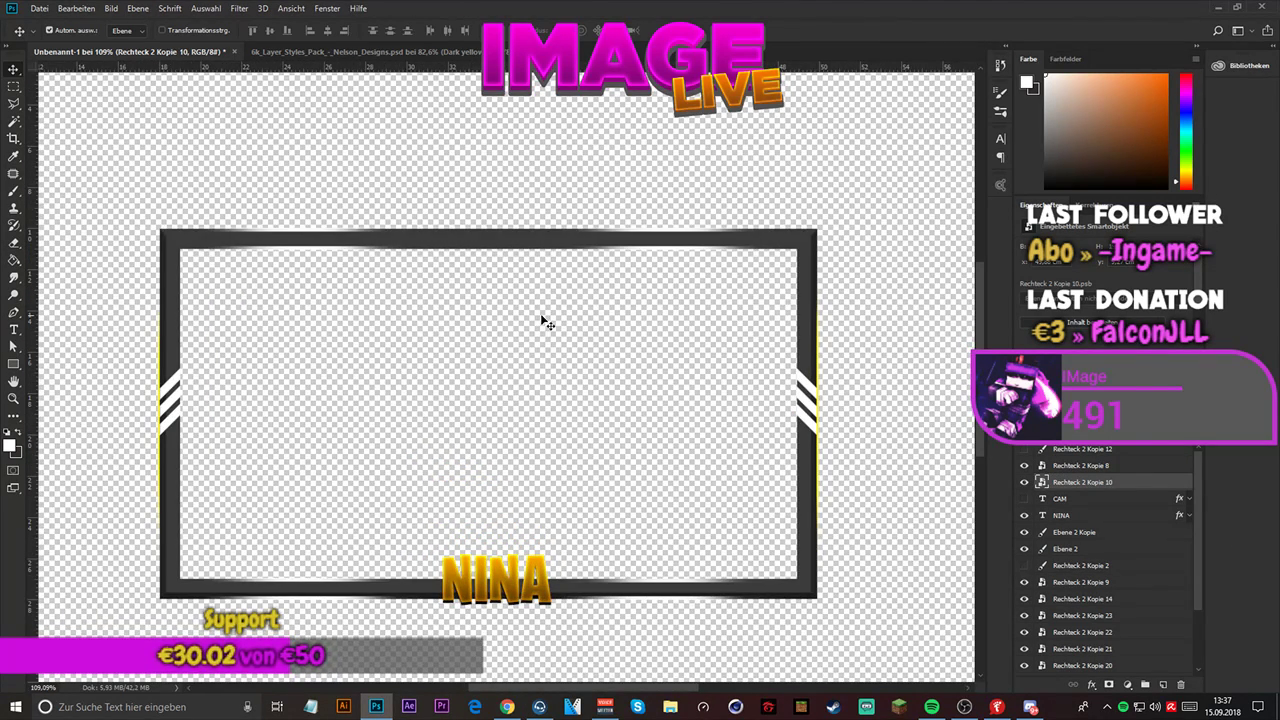
pyautogui.hotkey('ctrl', 't')
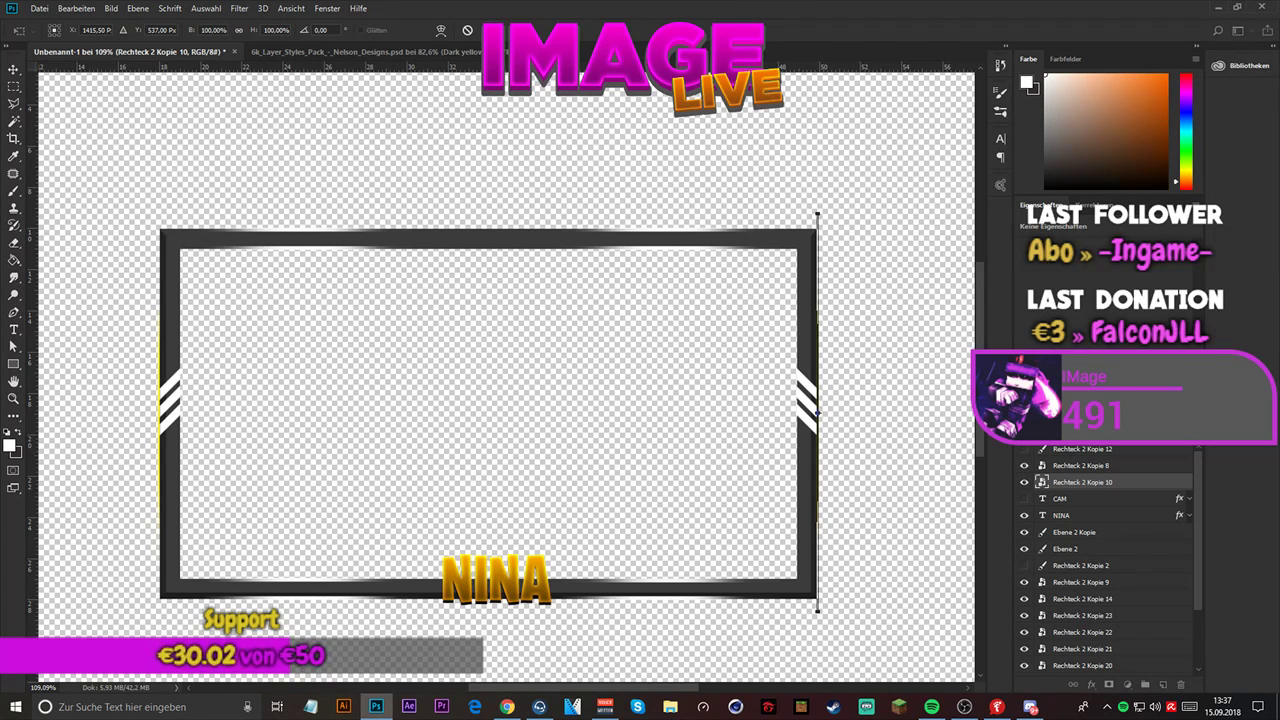
pyautogui.press('Return')
pyautogui.scroll(-3, 523, 240)
pyautogui.scroll(2, 550, 337)
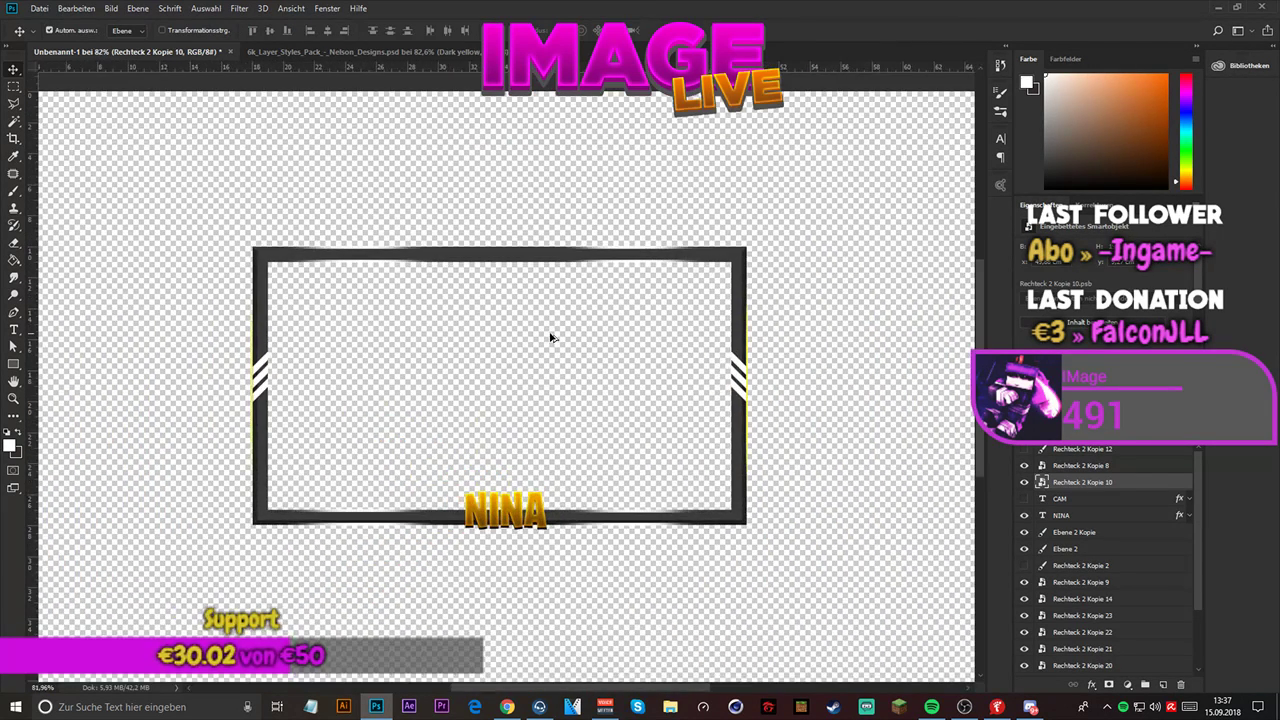
pyautogui.scroll(1, 550, 337)
# - Save the frame document in Photoshop format as "Facecam rahmen.psd" with maximized compatibility
pyautogui.click(40, 8)
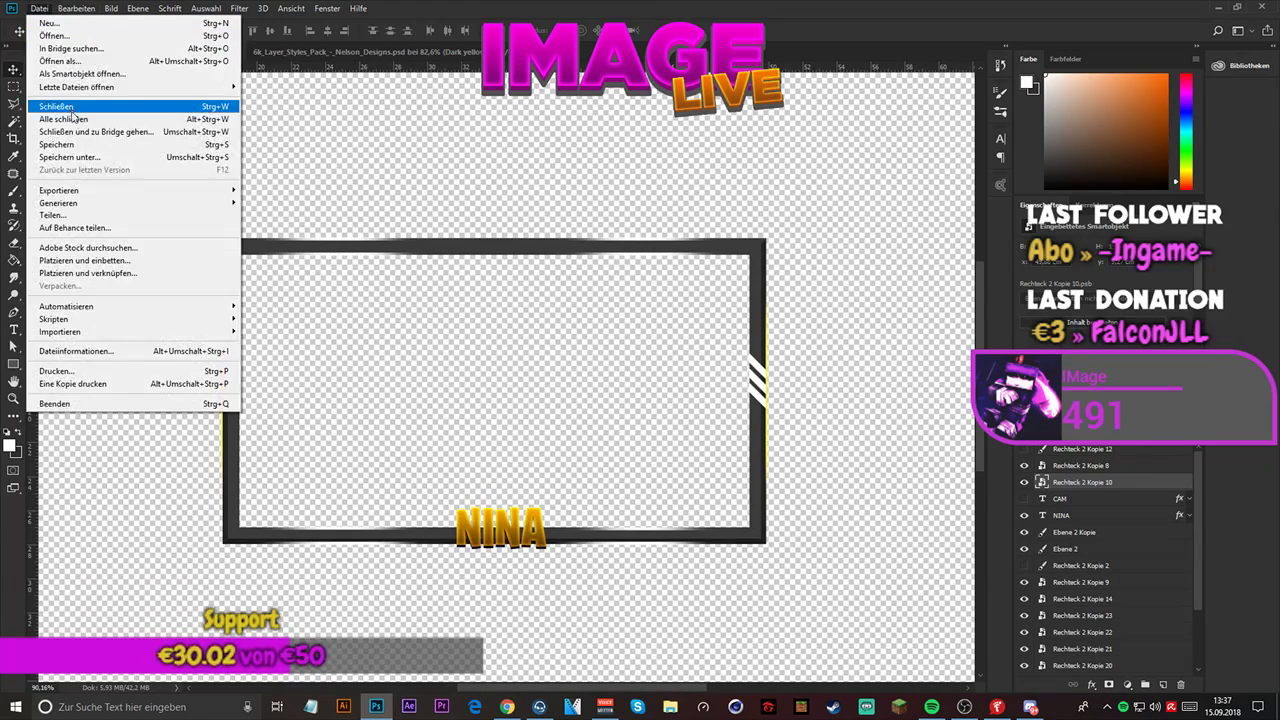
pyautogui.click(69, 157)
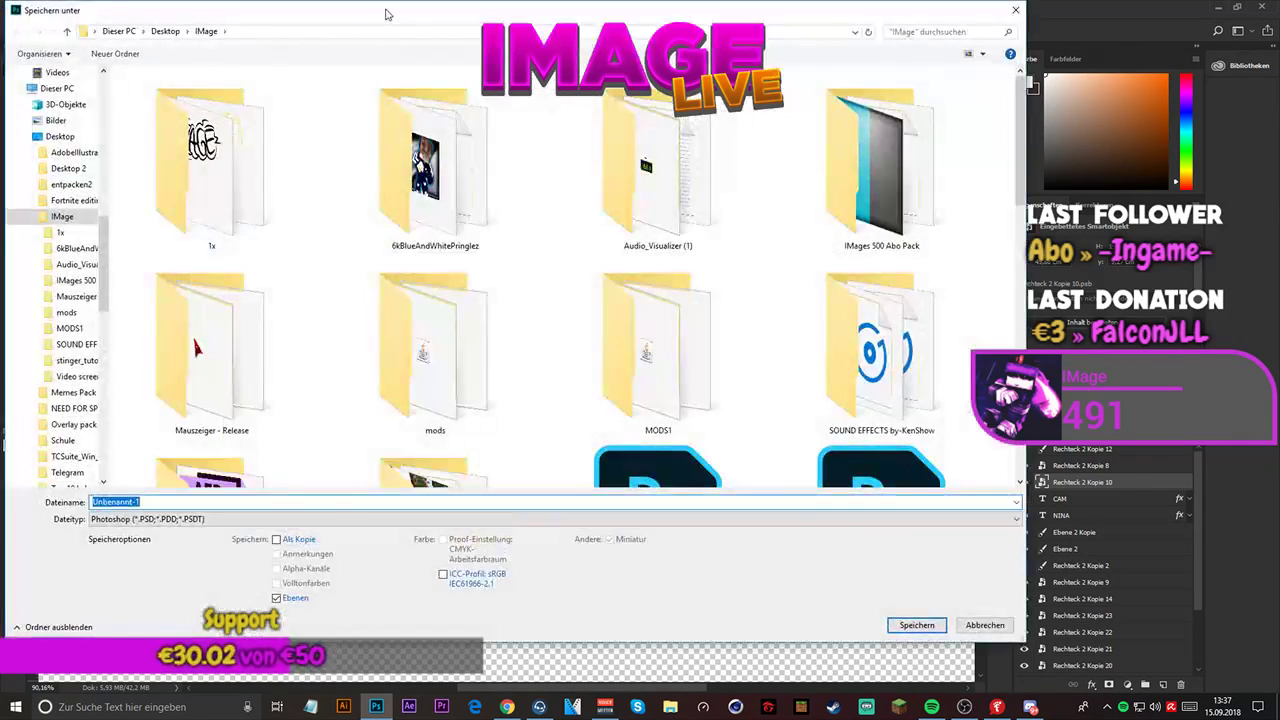
pyautogui.press('Escape')
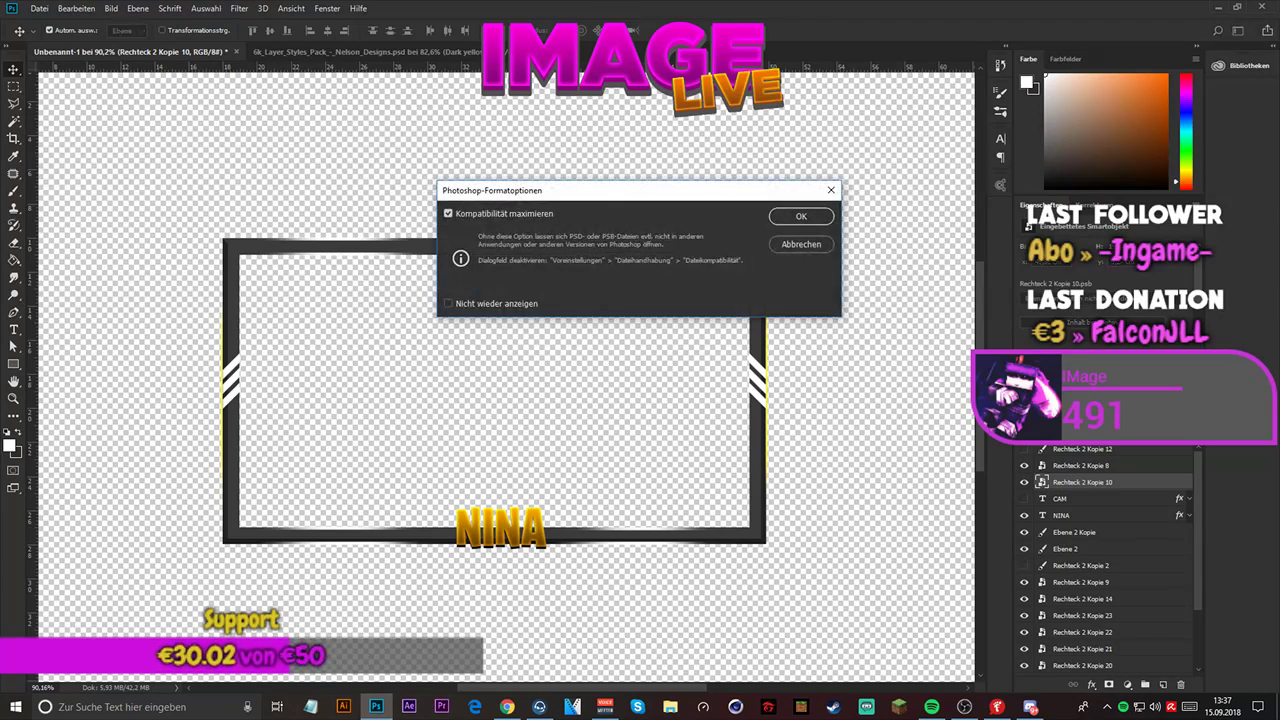
pyautogui.click(788, 218)
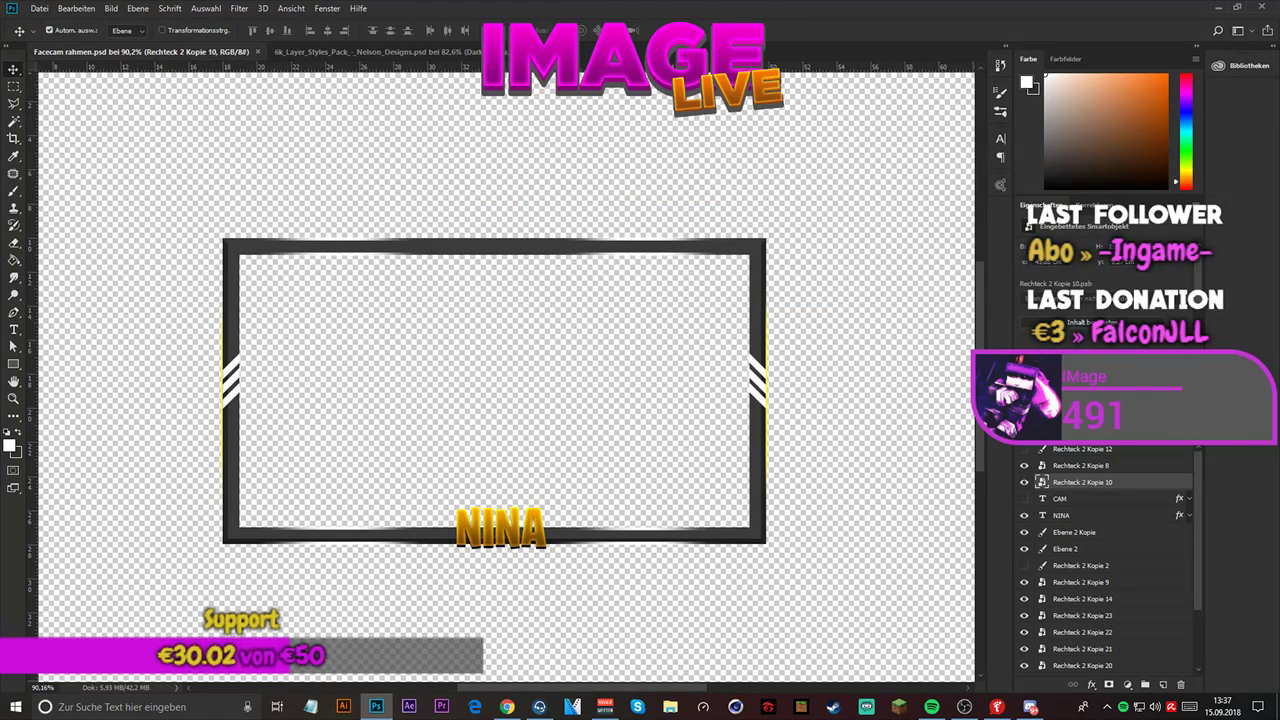
# - Launch After Effects and quit Photoshop without saving the changes to the 6k_Layer_Styles_Pack document
pyautogui.press('super+d')
pyautogui.press('super+d')
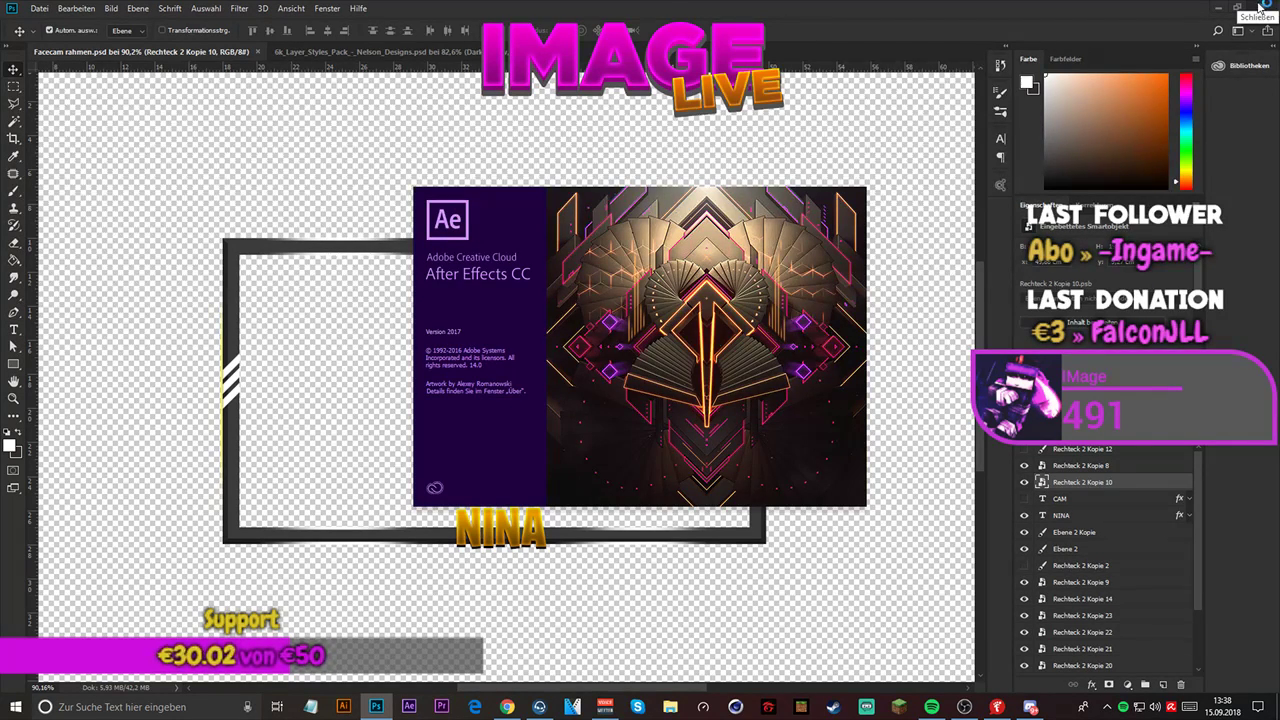
pyautogui.click(1258, 7)
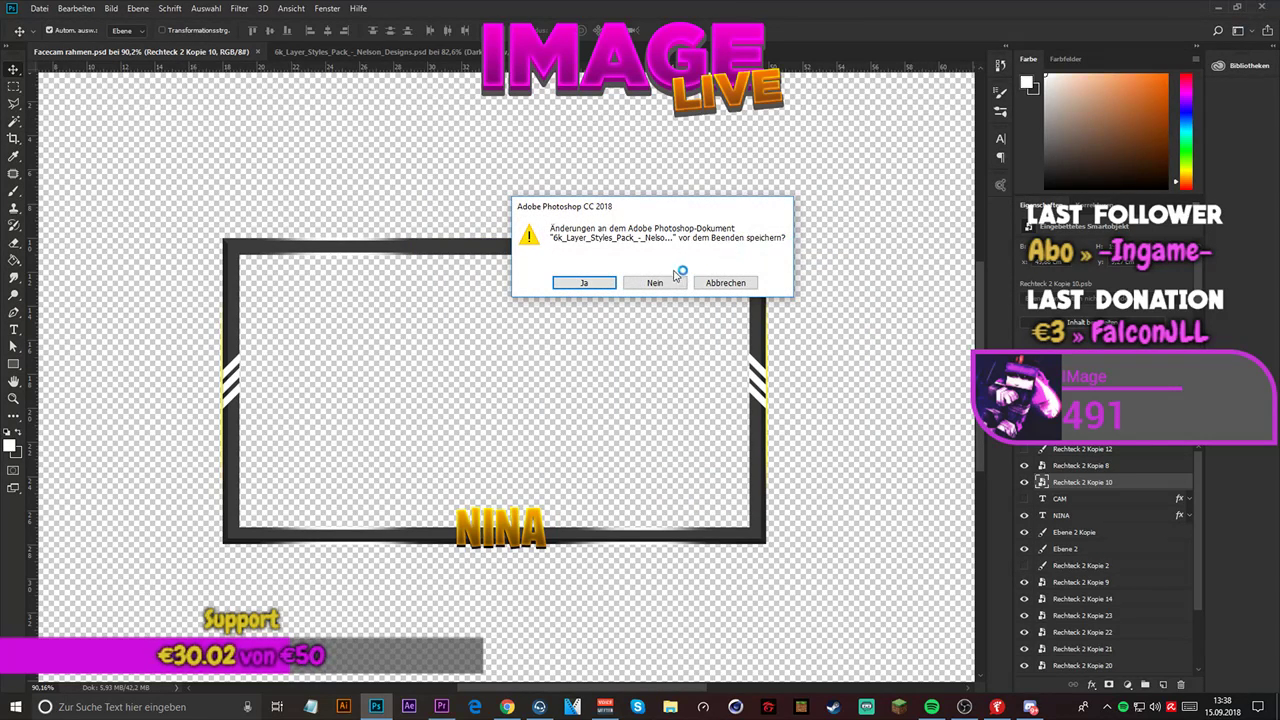
pyautogui.click(655, 284)
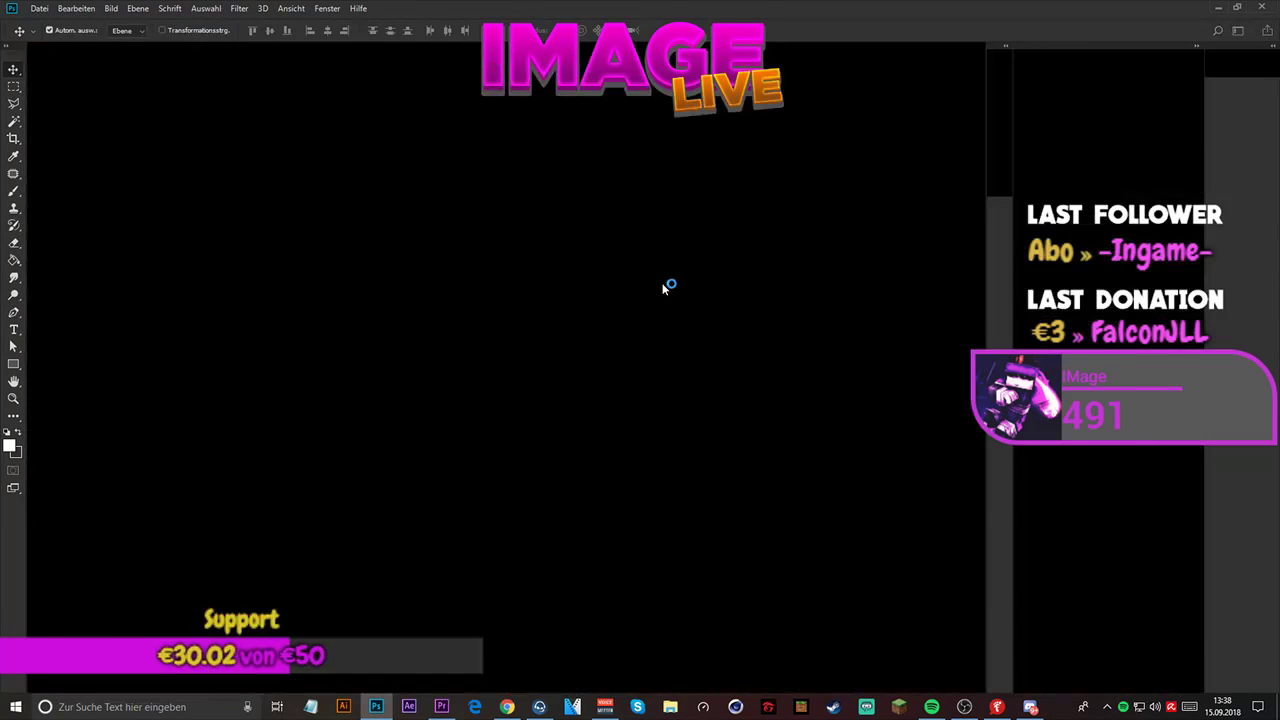
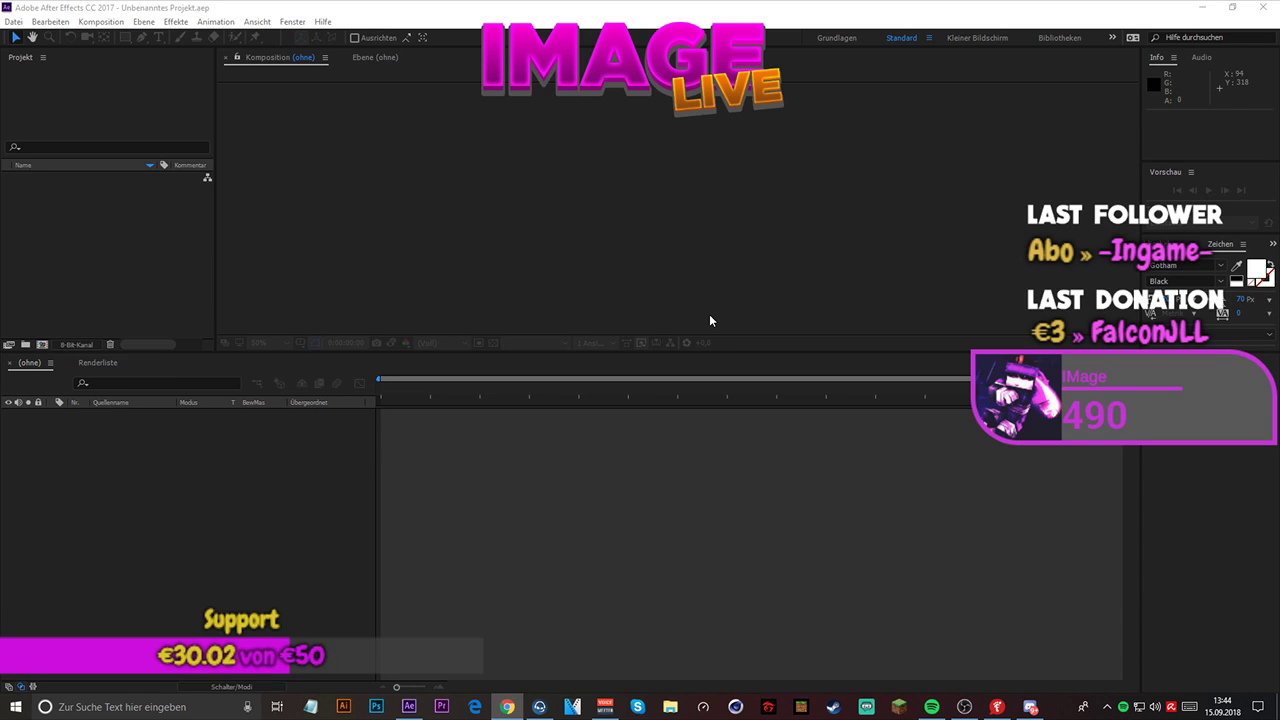
# - Switch to Photoshop, open the recent document Facecam rahmen.psd, and show its Hintergrund layer
pyautogui.click(376, 706)
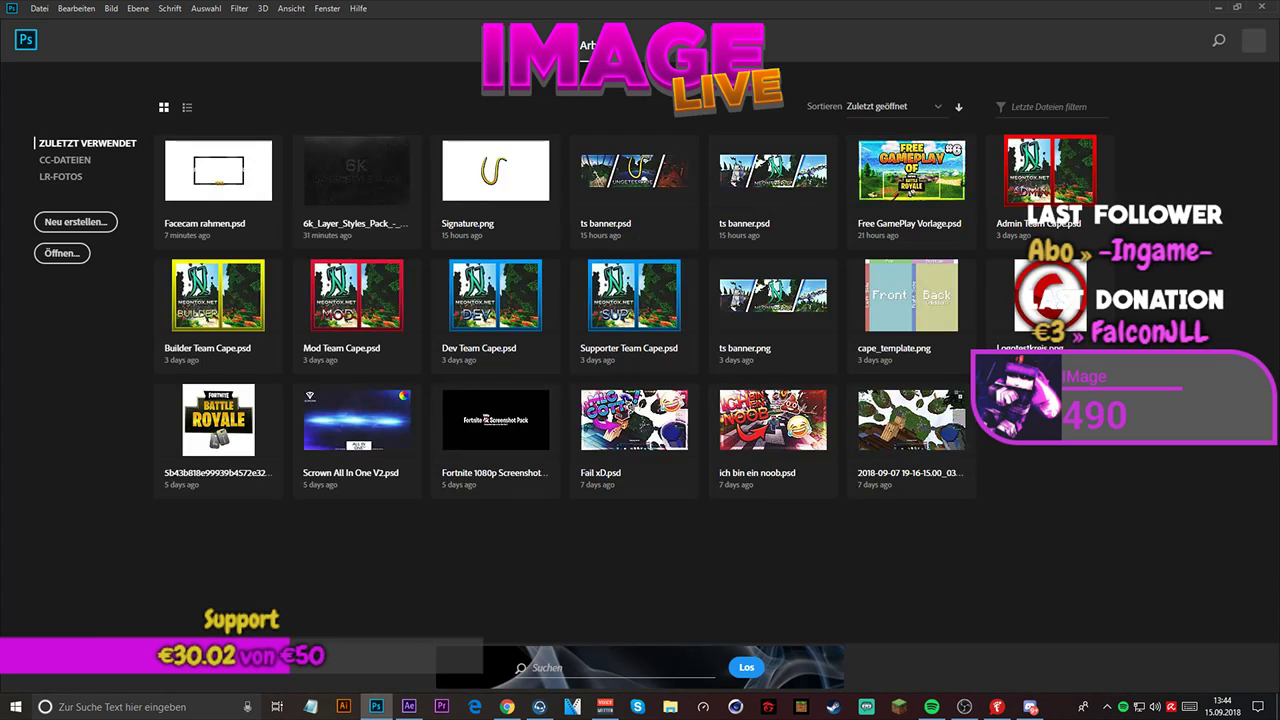
pyautogui.click(229, 191)
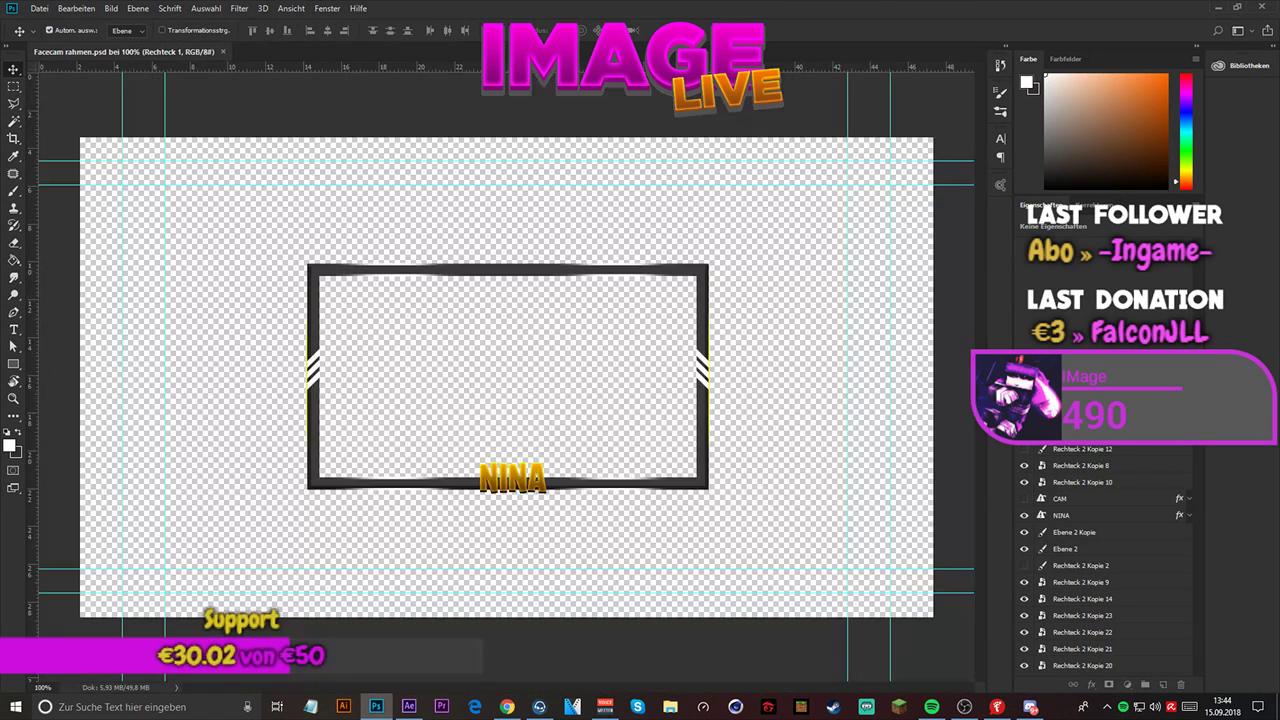
pyautogui.scroll(-2, 1100, 540)
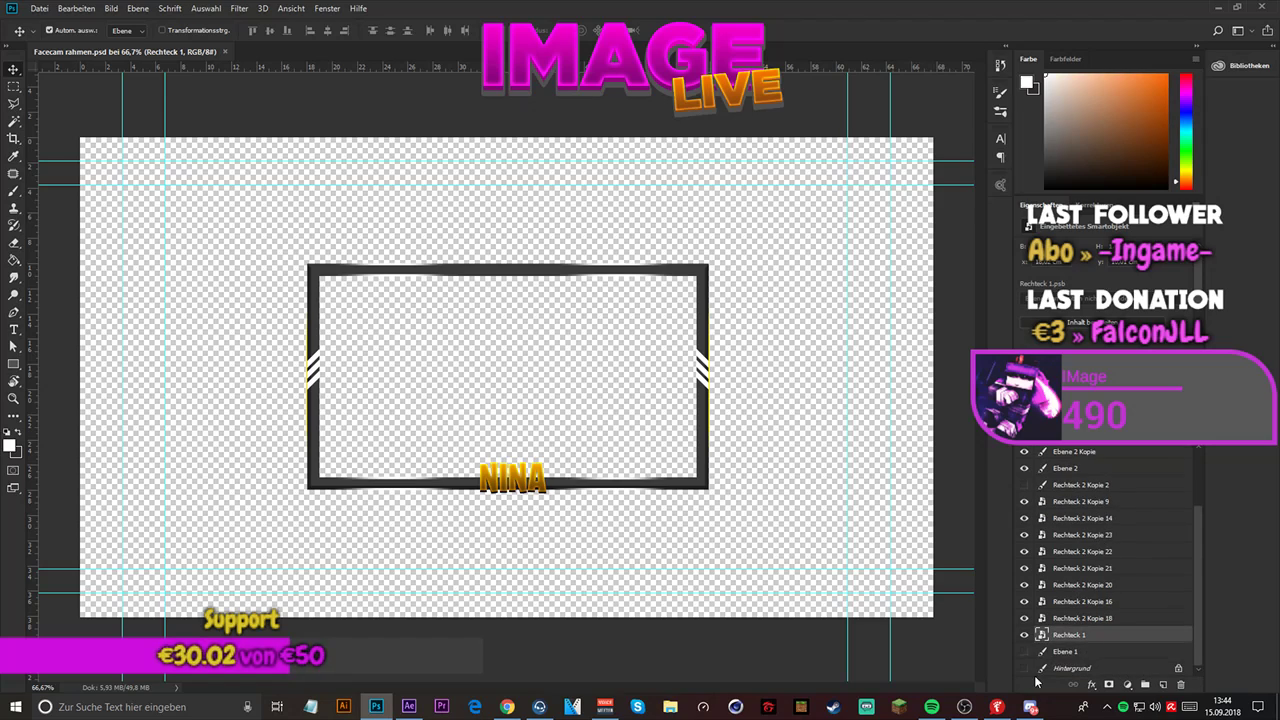
pyautogui.click(1023, 668)
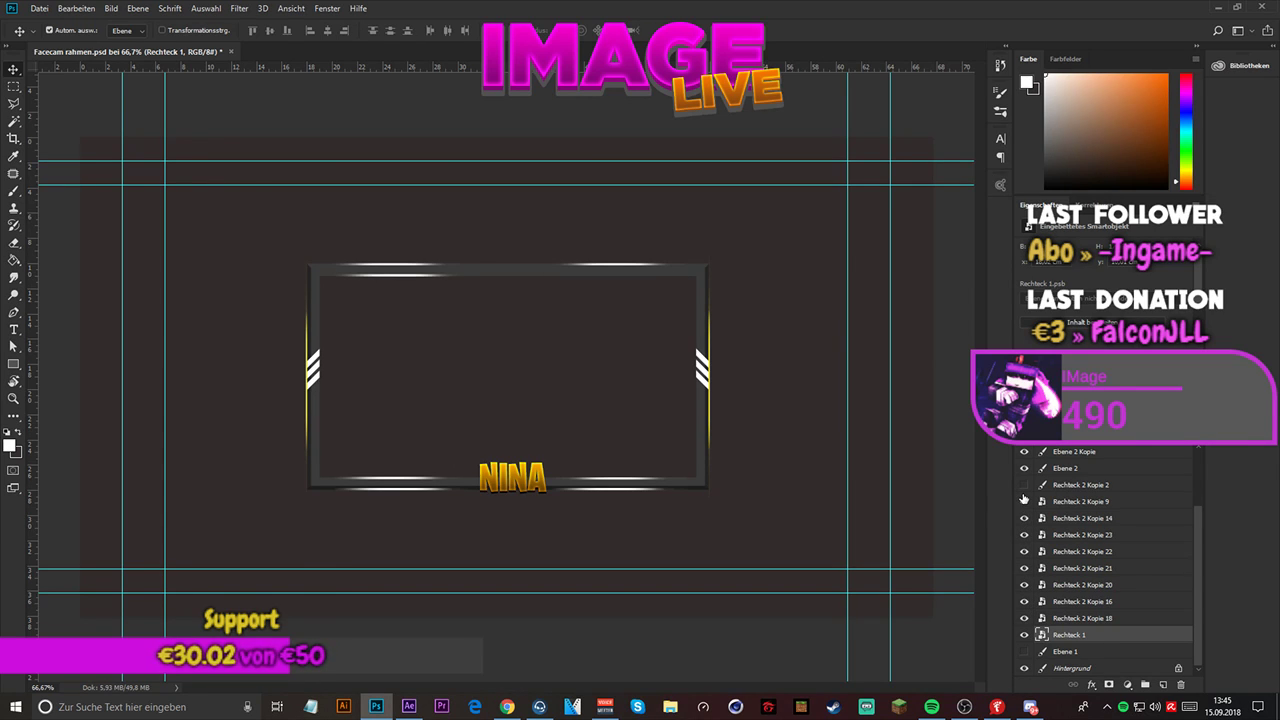
# - Hide and show Ebene 2 Kopie and Ebene 2 in turn to check which frame stripes each layer holds
pyautogui.scroll(1, 1023, 490)
pyautogui.scroll(1, 1023, 486)
pyautogui.click(1023, 518)
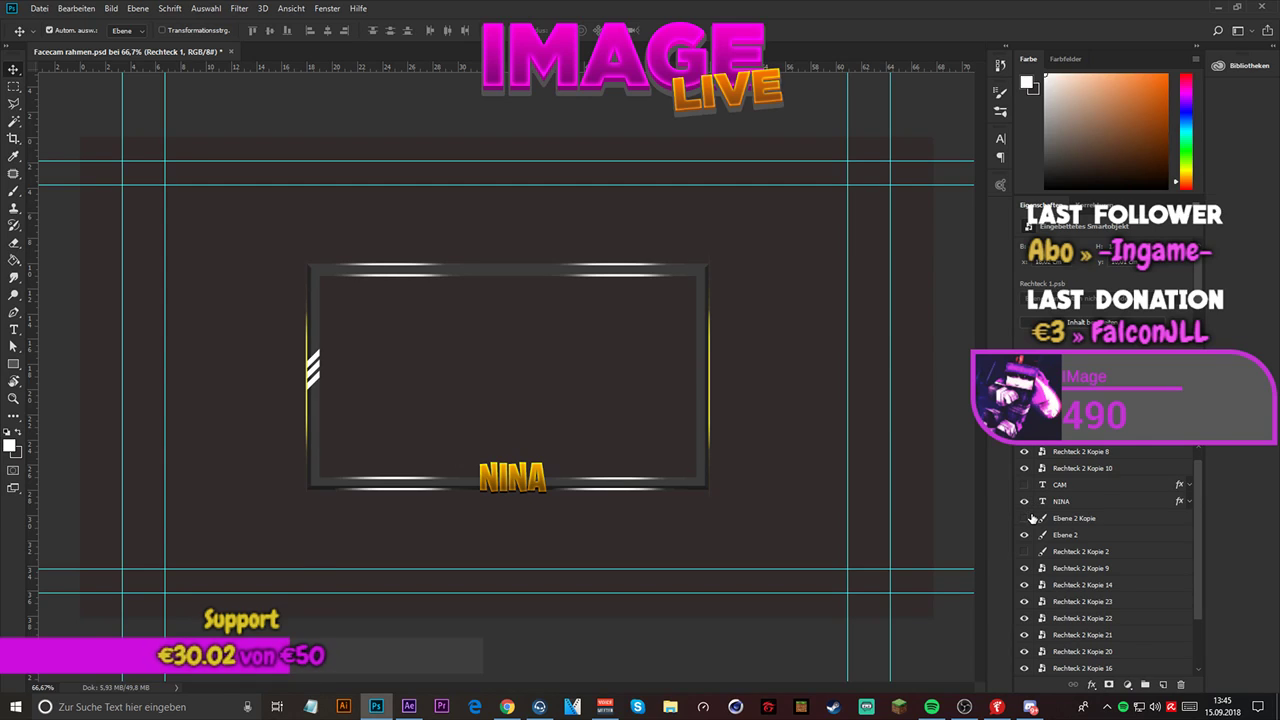
pyautogui.click(1023, 518)
pyautogui.click(1023, 535)
pyautogui.click(1023, 535)
# - Try to convert the stripe layers Ebene 2 and Ebene 2 Kopie into one smart object
pyautogui.click(1074, 520)
pyautogui.keyDown('shift'); pyautogui.click(1080, 551); pyautogui.keyUp('shift')
pyautogui.click(1083, 539)
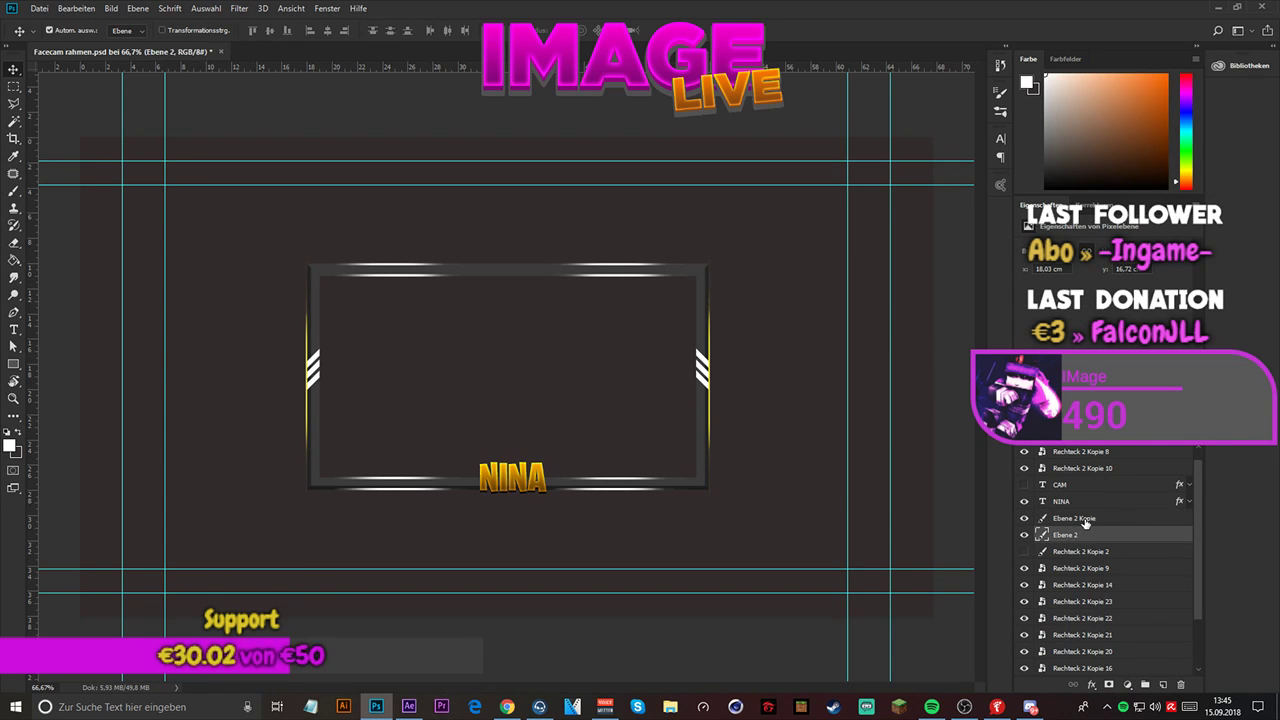
pyautogui.keyDown('ctrl'); pyautogui.click(1086, 521); pyautogui.keyUp('ctrl')
pyautogui.rightClick(1088, 522)
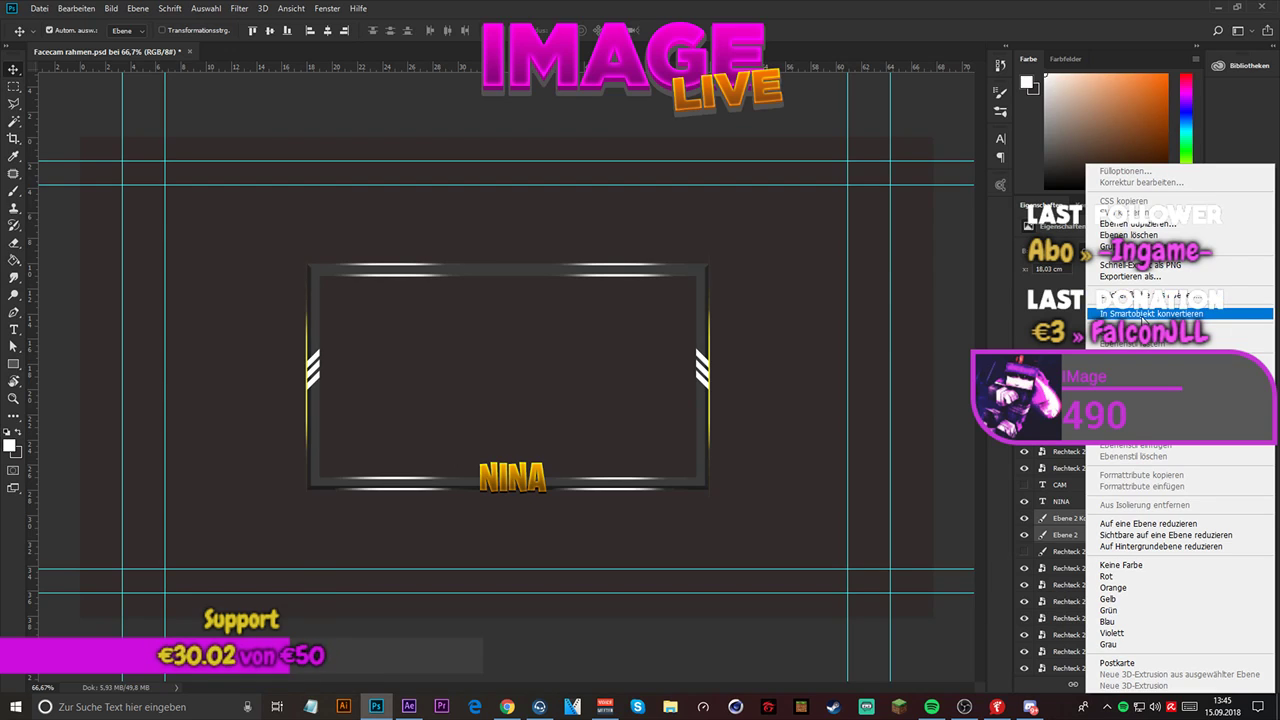
pyautogui.click(1143, 314)
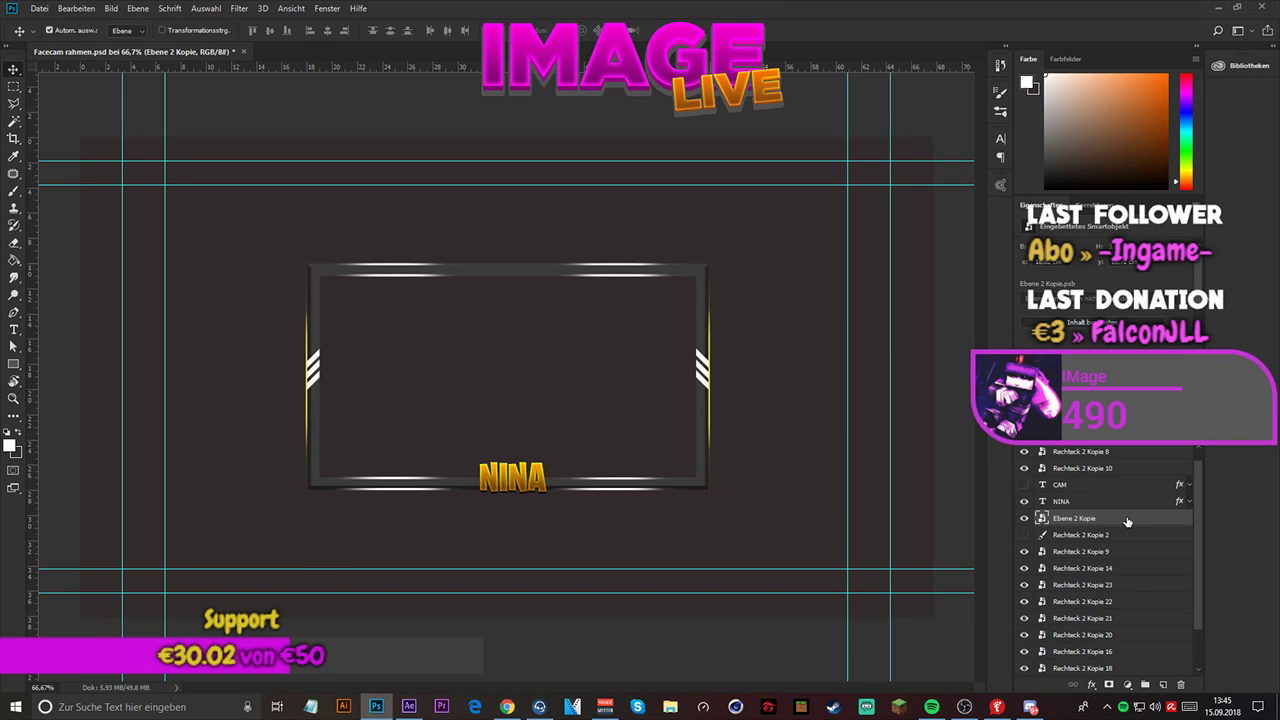
pyautogui.hotkey('ctrl', 'z')
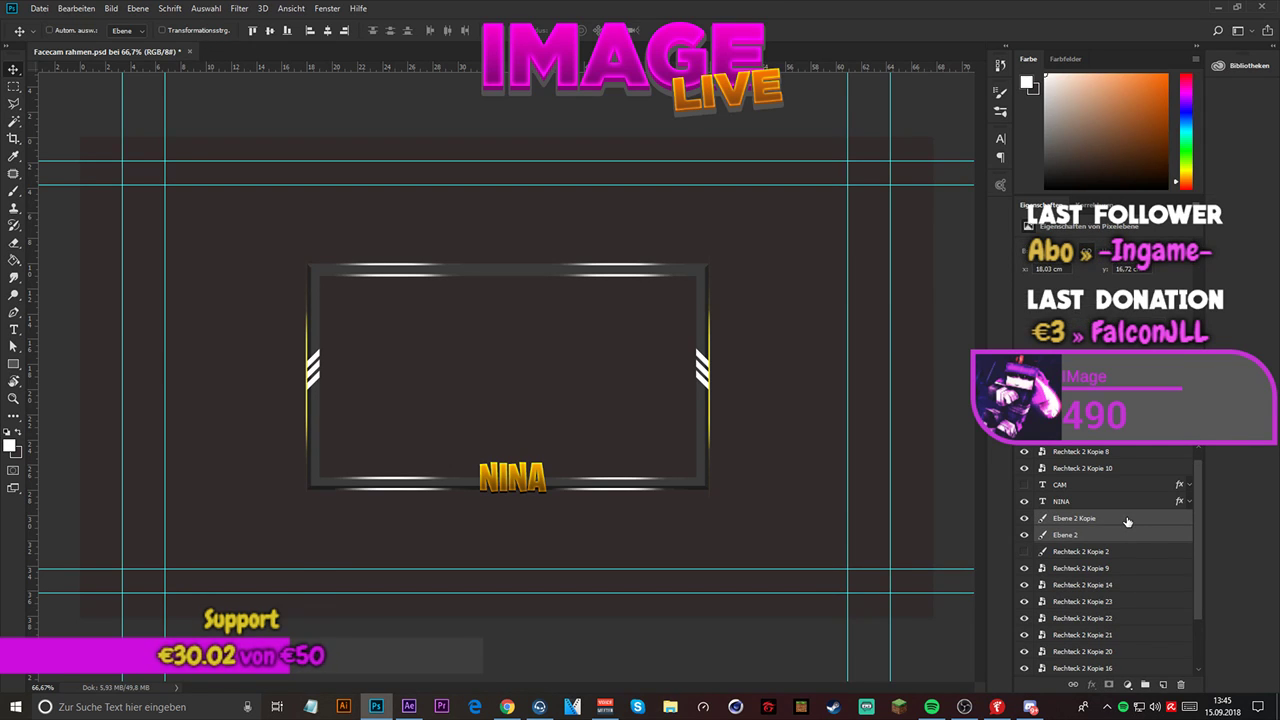
pyautogui.hotkey('ctrl', 'z')
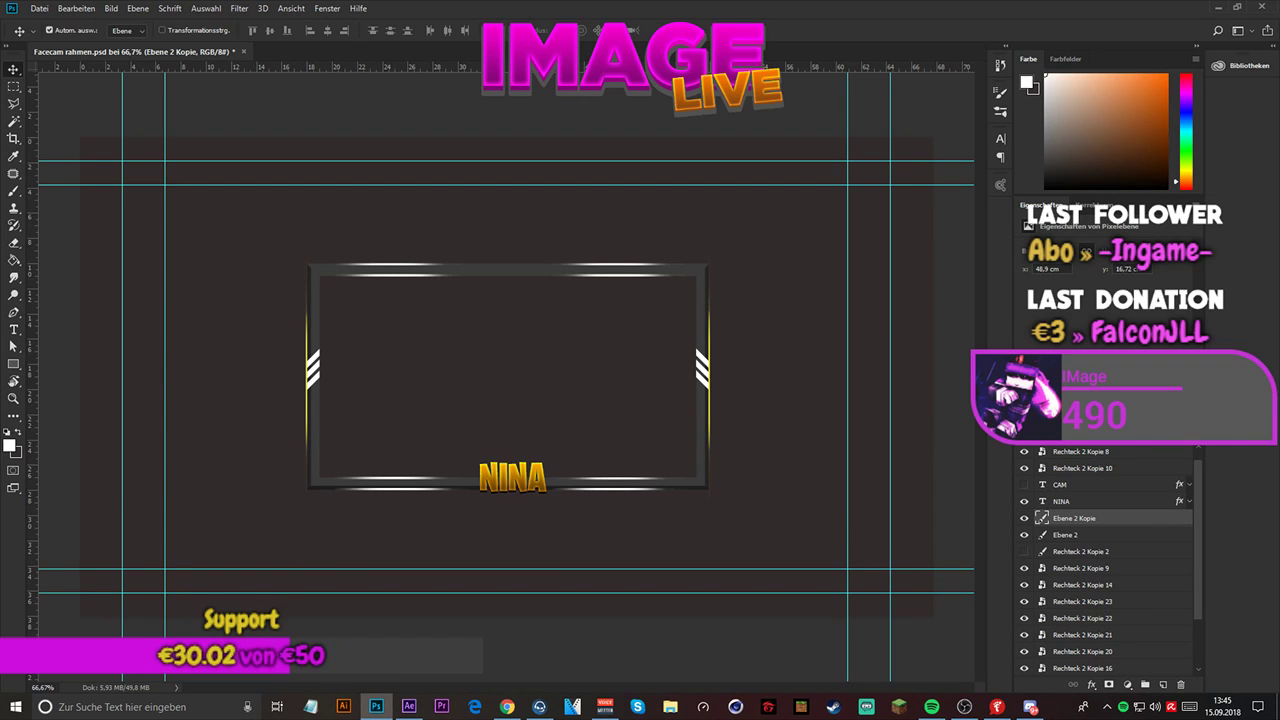
pyautogui.hotkey('alt', 'Tab')
pyautogui.hotkey('alt', 'Tab')
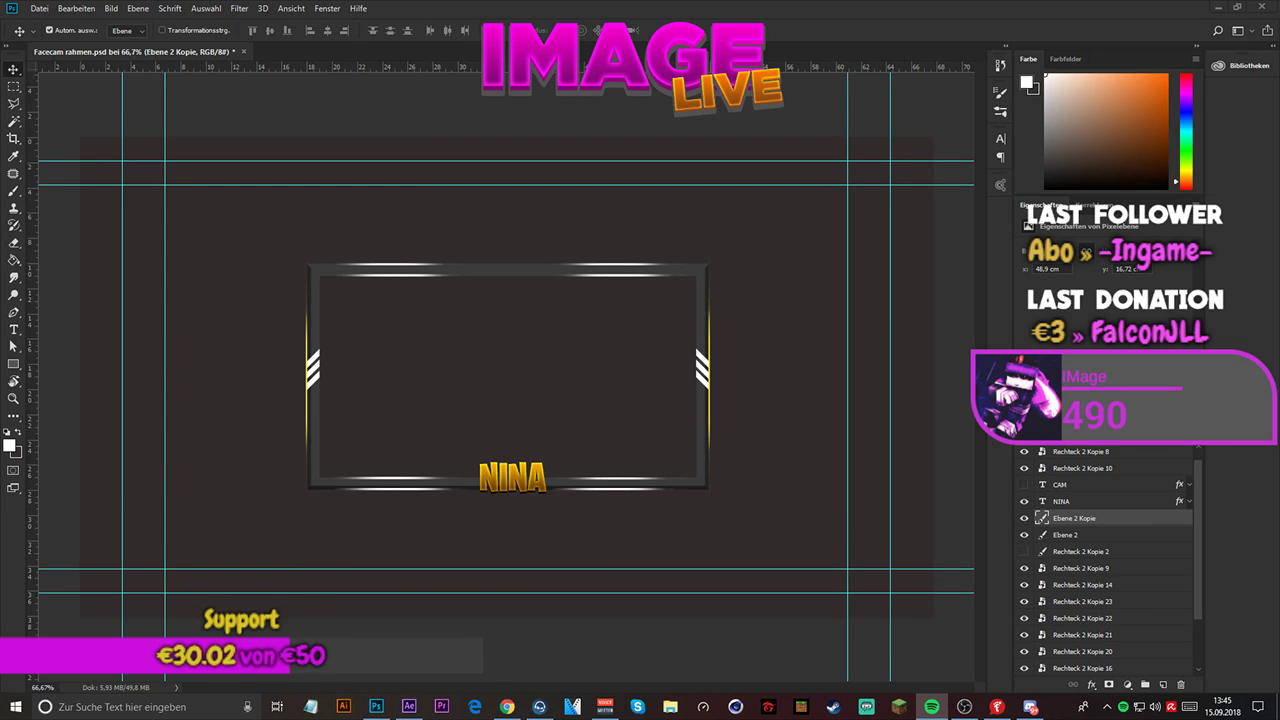
pyautogui.hotkey('alt', 'Tab')
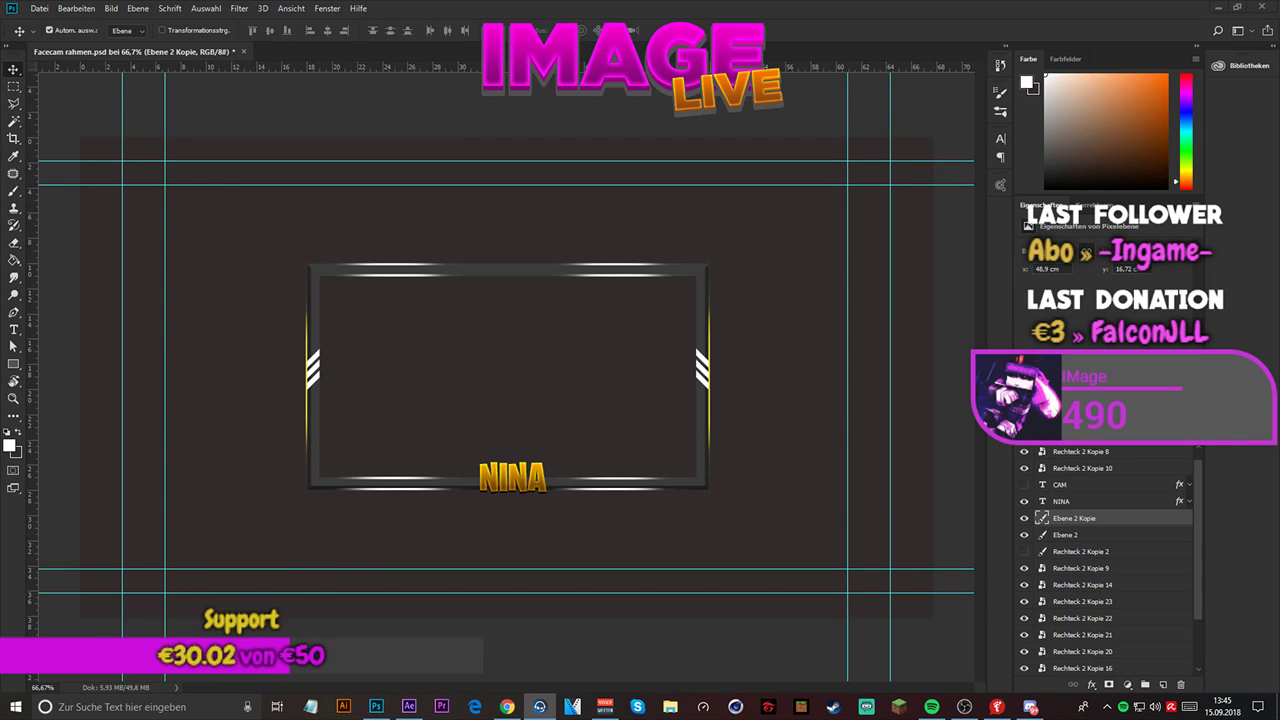
pyautogui.hotkey('alt', 'Tab')
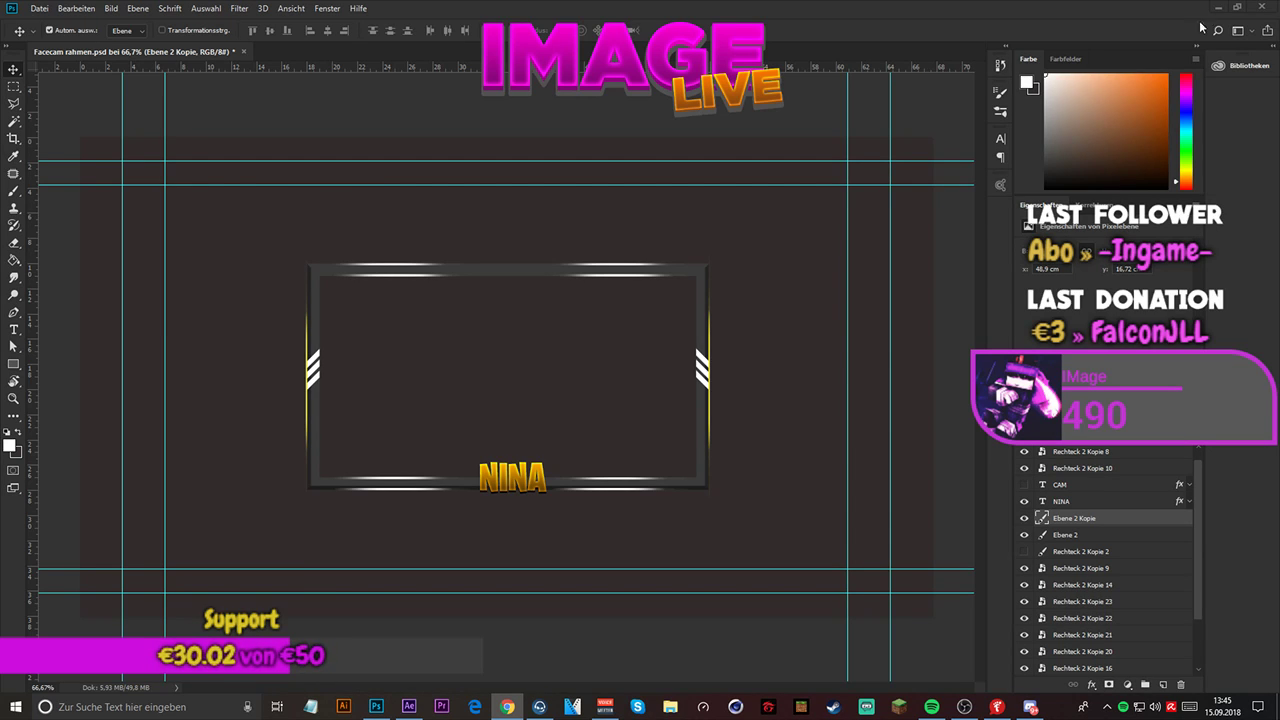
pyautogui.rightClick(1017, 69)
pyautogui.click(1249, 254)
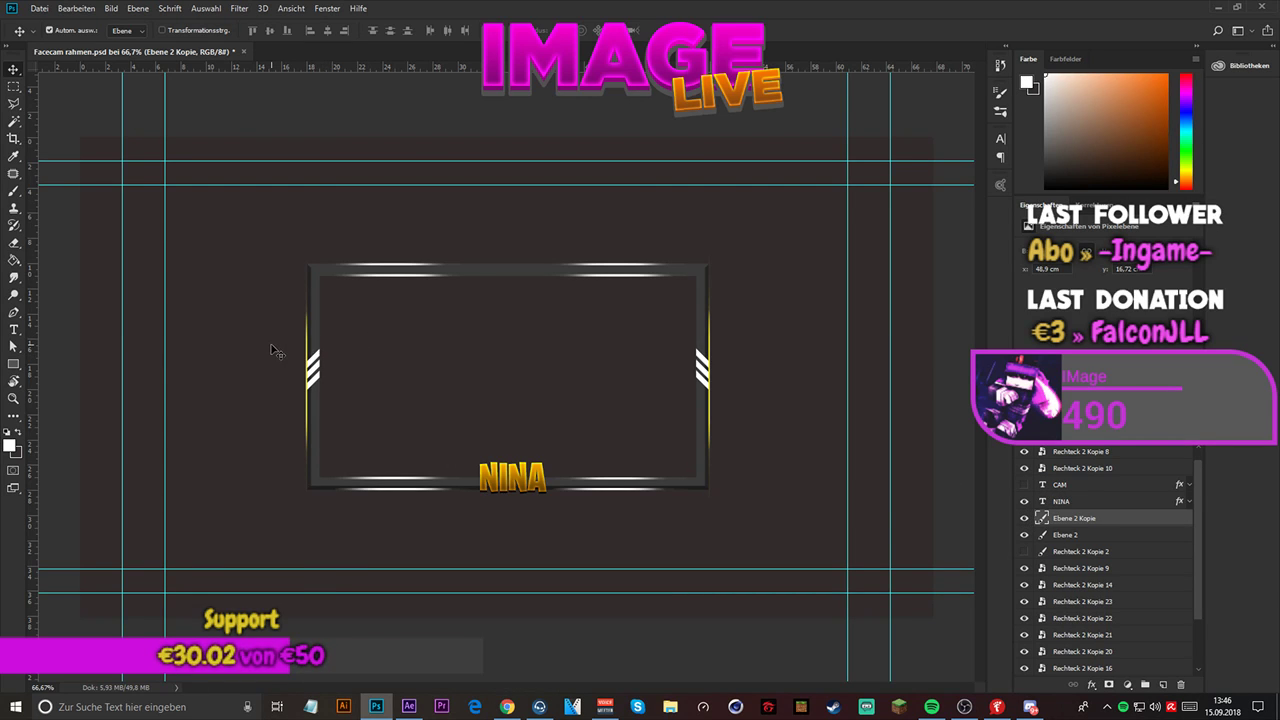
# - Select the upper and lower stripes on Ebene 2 with the Magic Wand and cut them onto a new layer
pyautogui.scroll(5, 278, 352)
pyautogui.scroll(1, 313, 385)
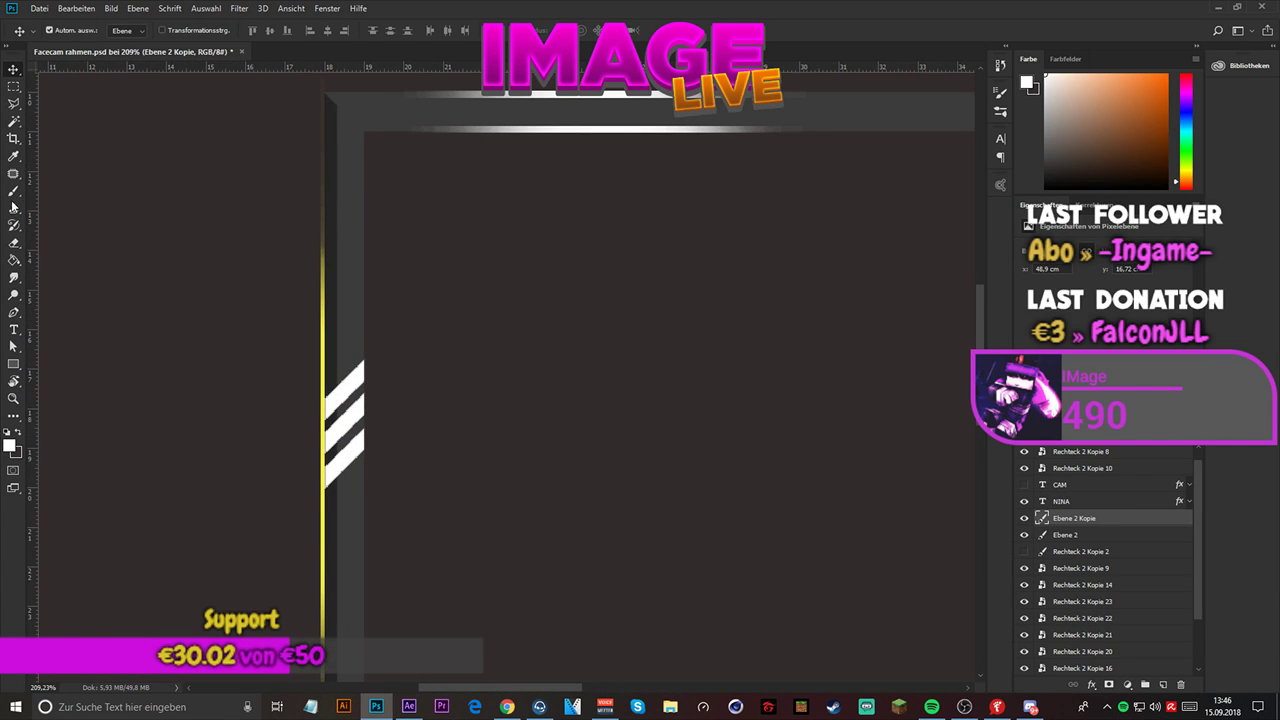
pyautogui.click(14, 121)
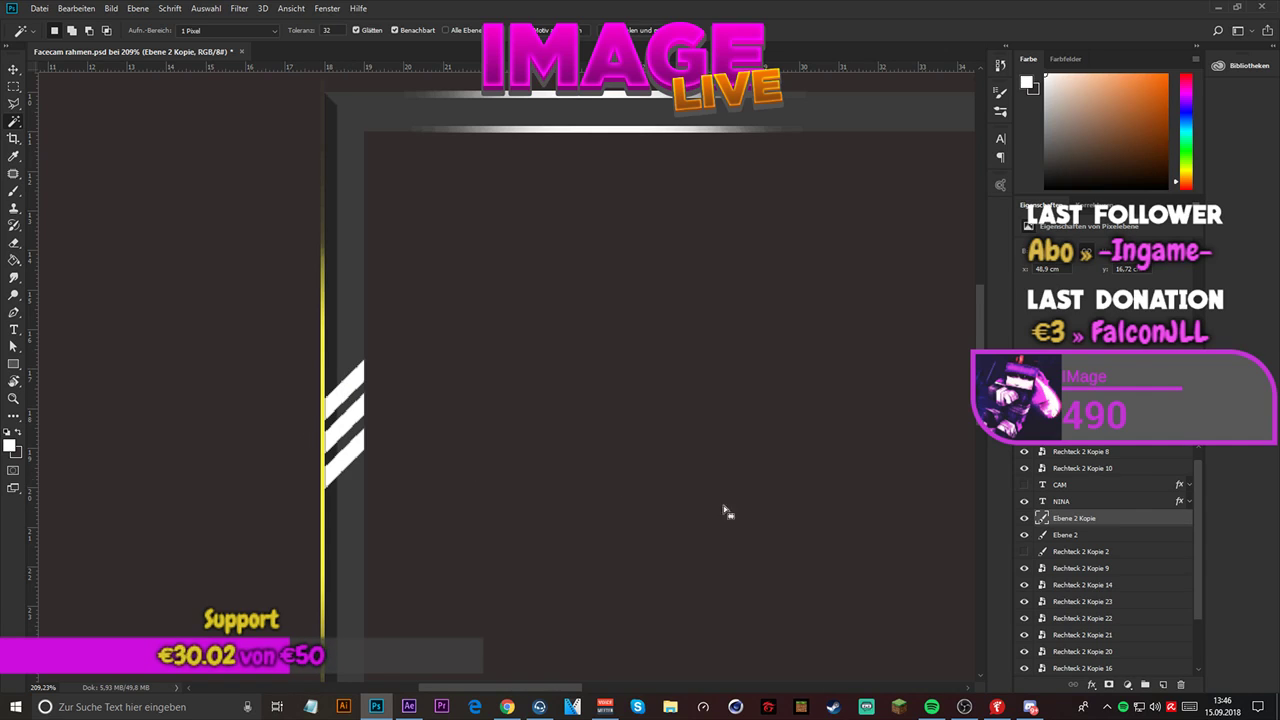
pyautogui.click(1066, 535)
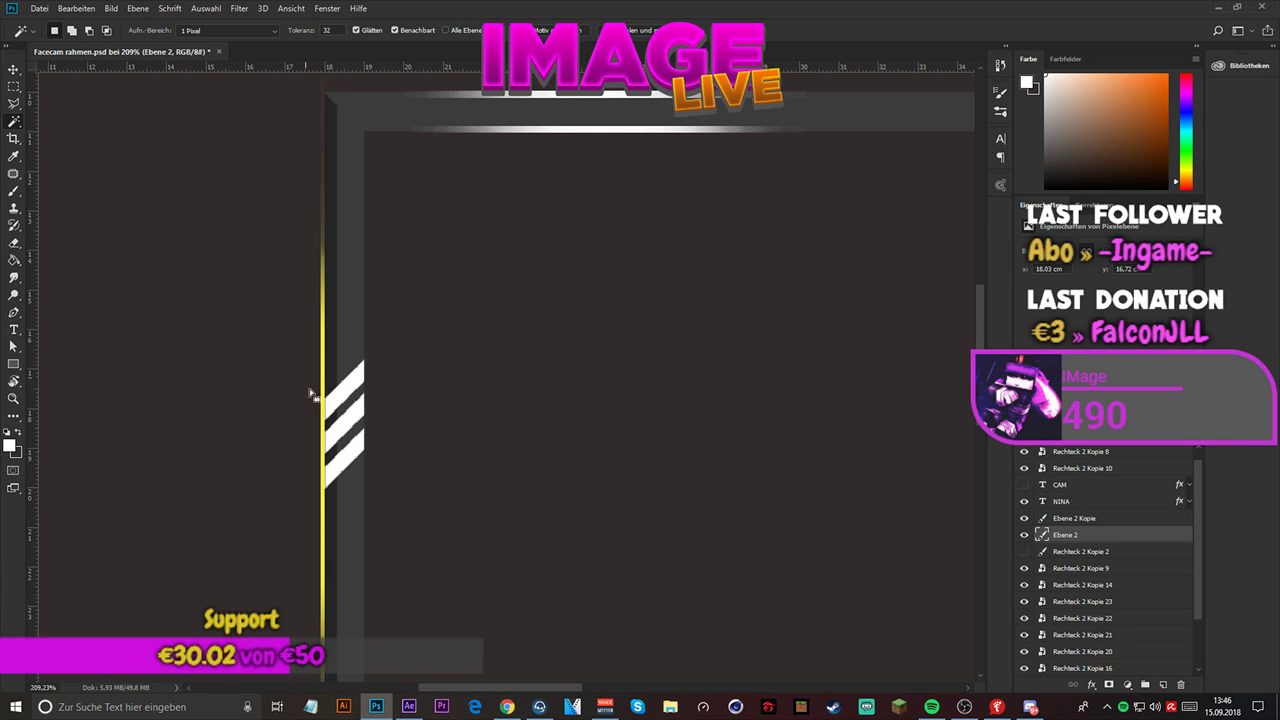
pyautogui.click(341, 397)
pyautogui.keyDown('shift'); pyautogui.click(345, 462); pyautogui.keyUp('shift')
pyautogui.rightClick(349, 453)
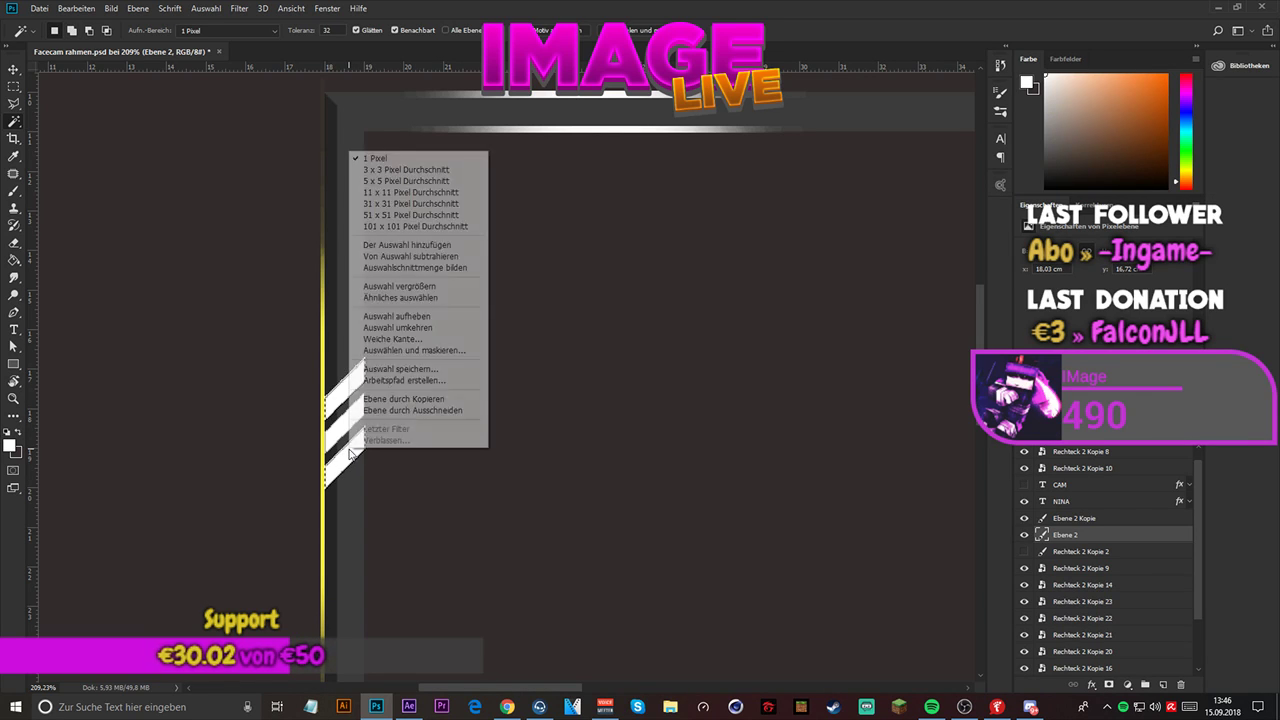
pyautogui.click(413, 410)
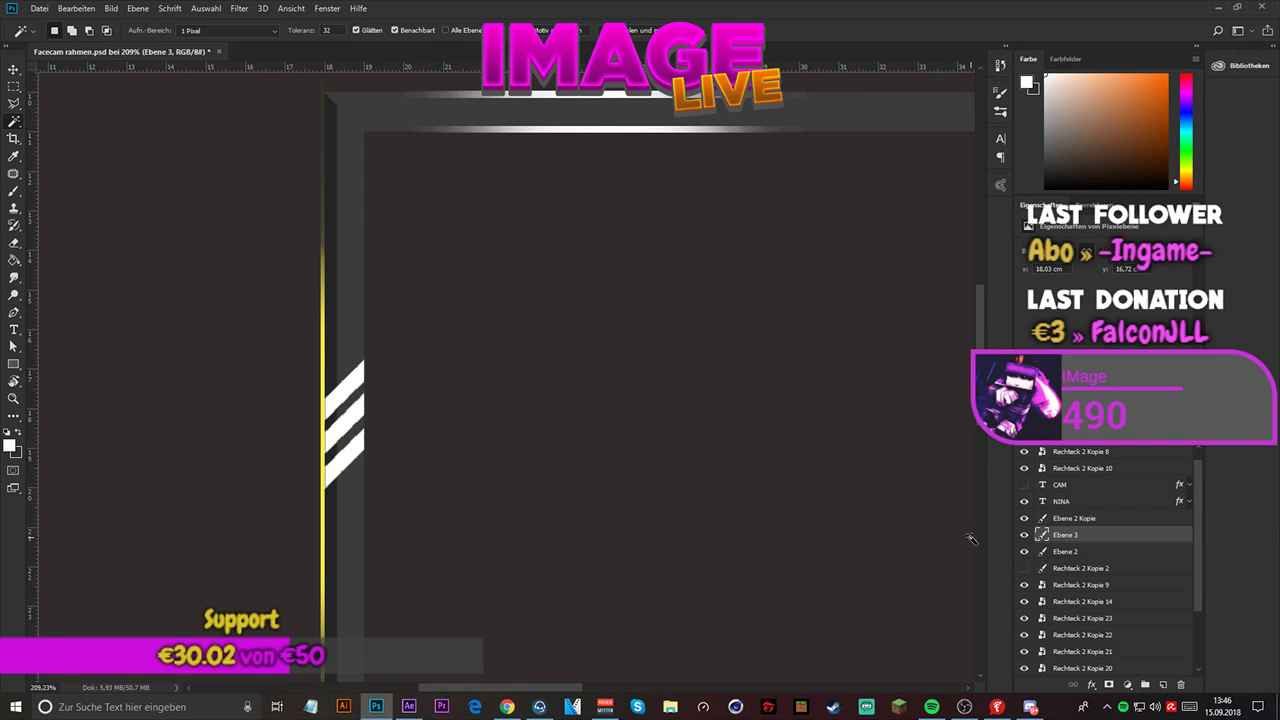
pyautogui.click(1023, 553)
pyautogui.click(1023, 553)
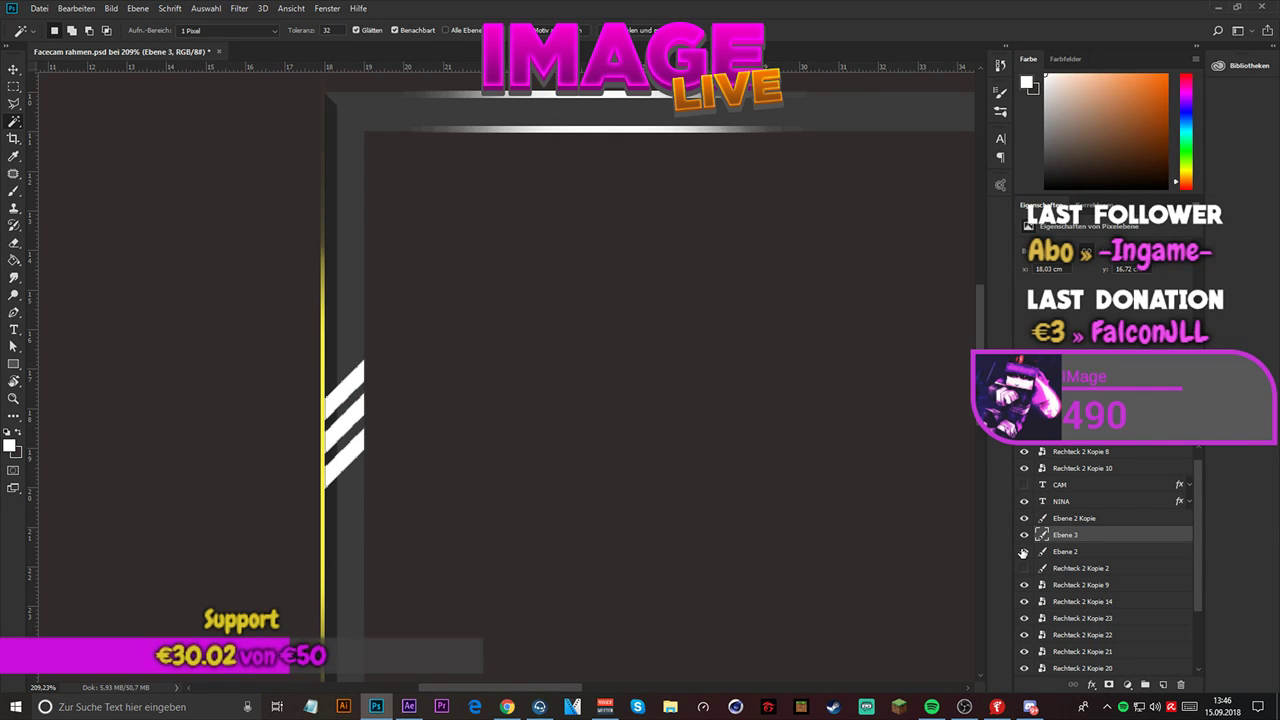
# - Cut the upper and lower stripes of Ebene 2 Kopie onto their own new layer using a Magic Wand selection
pyautogui.click(1083, 518)
pyautogui.hotkey('ctrl', '-')
pyautogui.hotkey('ctrl', '-')
pyautogui.hotkey('ctrl', '-')
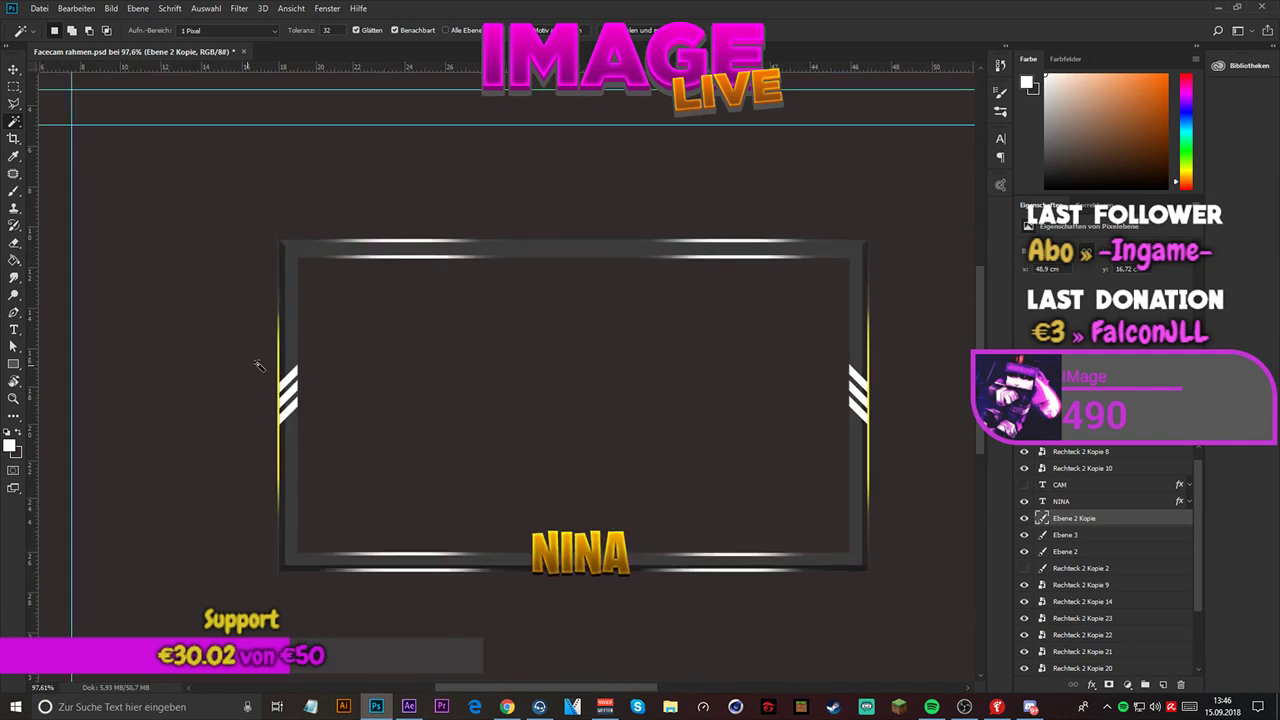
pyautogui.scroll(10, 715, 366)
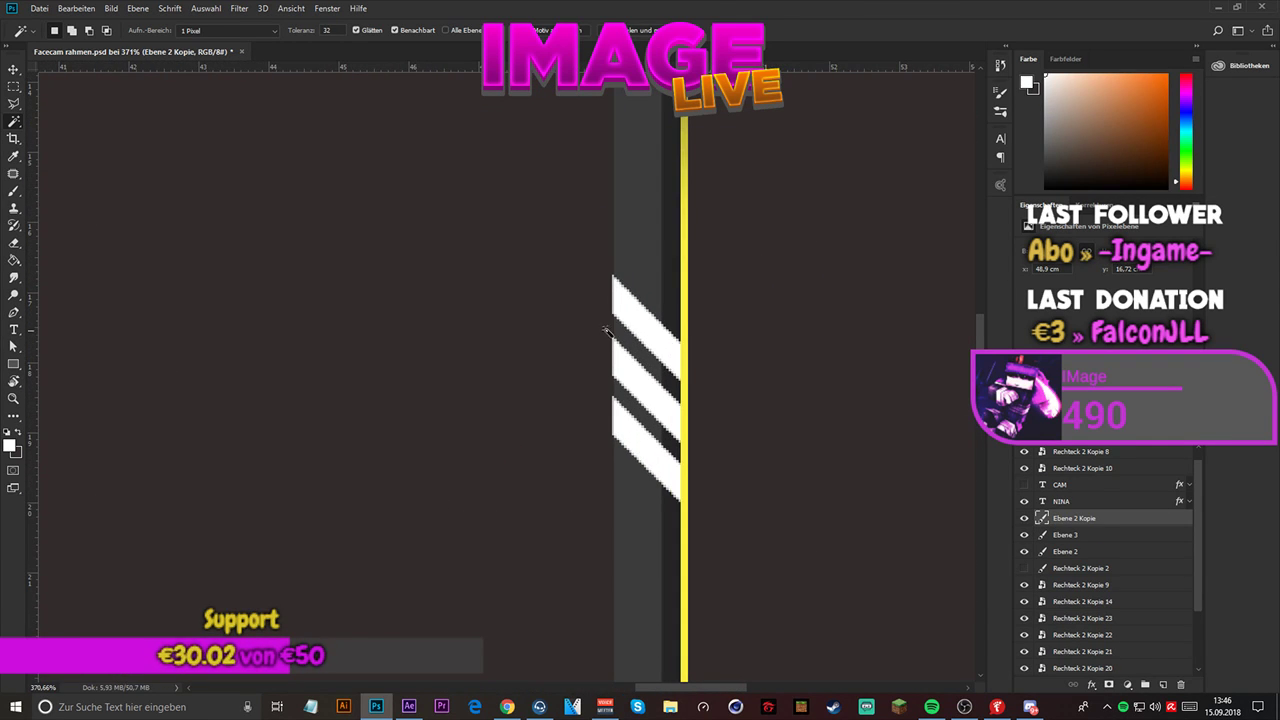
pyautogui.click(644, 332)
pyautogui.keyDown('shift'); pyautogui.click(641, 438); pyautogui.keyUp('shift')
pyautogui.rightClick(632, 440)
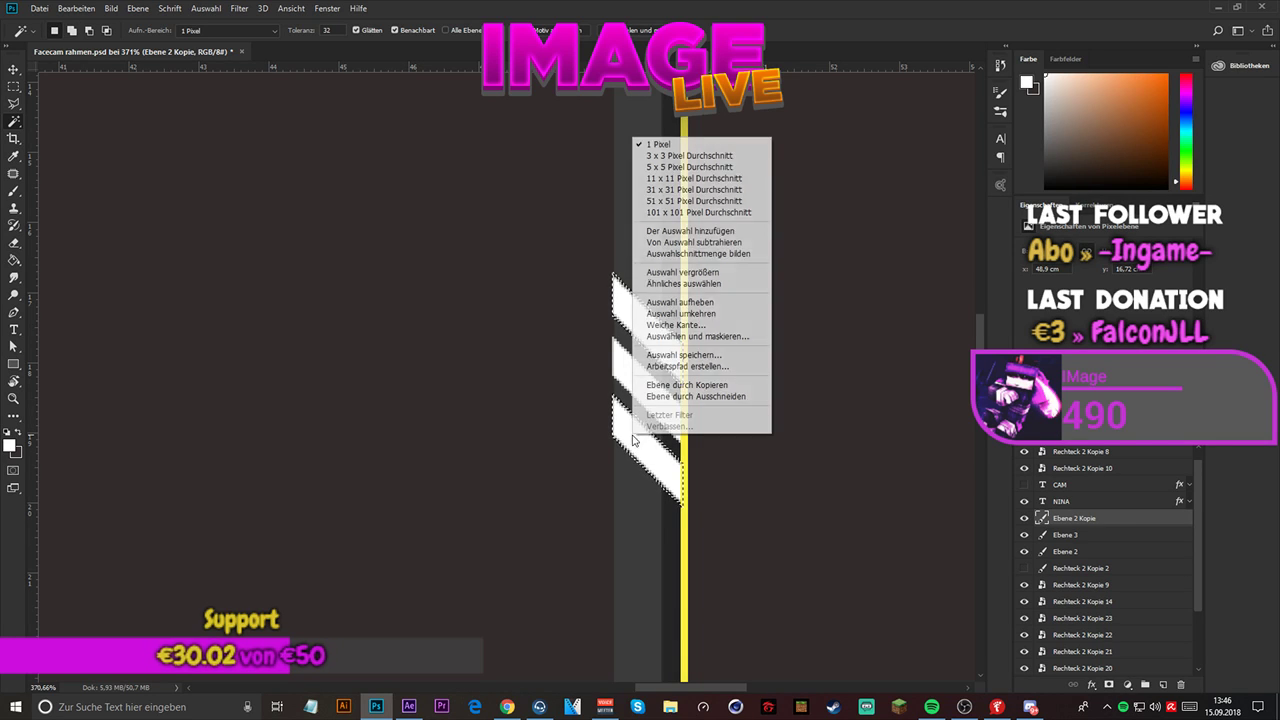
pyautogui.click(690, 396)
# - Toggle the visibility of Ebene 4, Ebene 2 Kopie and Ebene 2 to check that the middle and outer stripes are separated
pyautogui.click(1026, 536)
pyautogui.click(1026, 536)
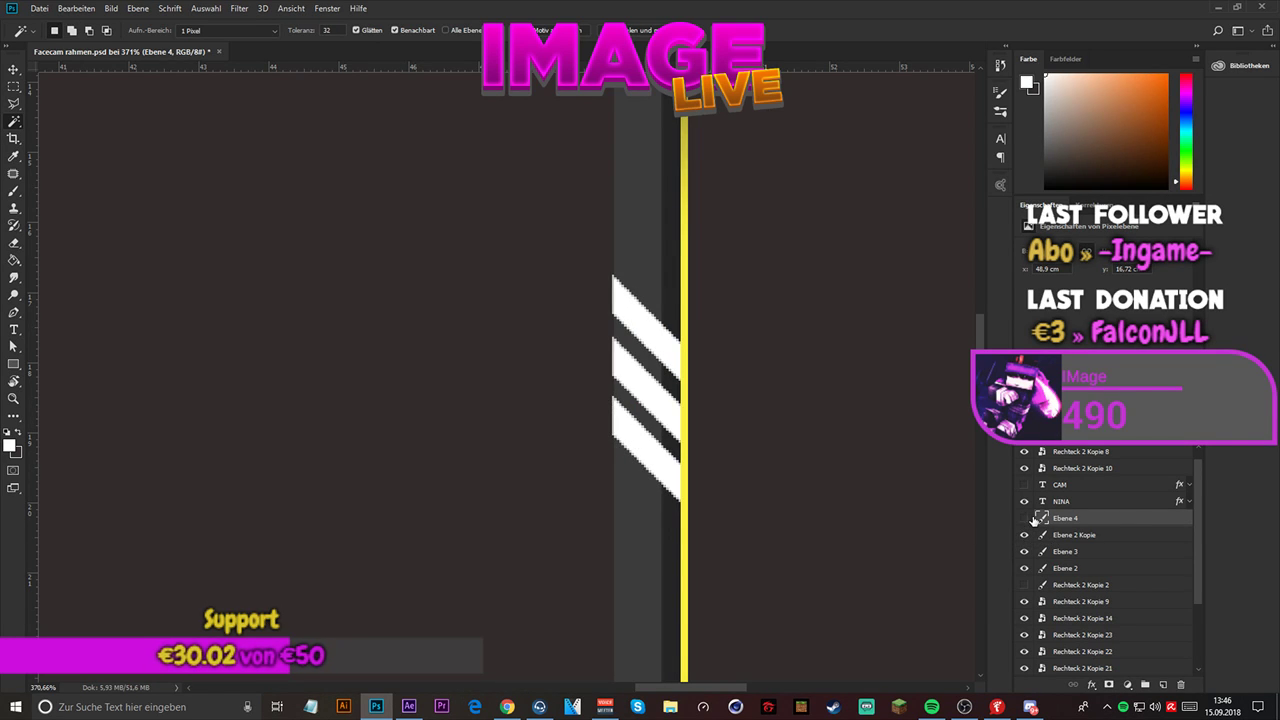
pyautogui.click(1031, 519)
pyautogui.click(1031, 519)
pyautogui.click(1027, 536)
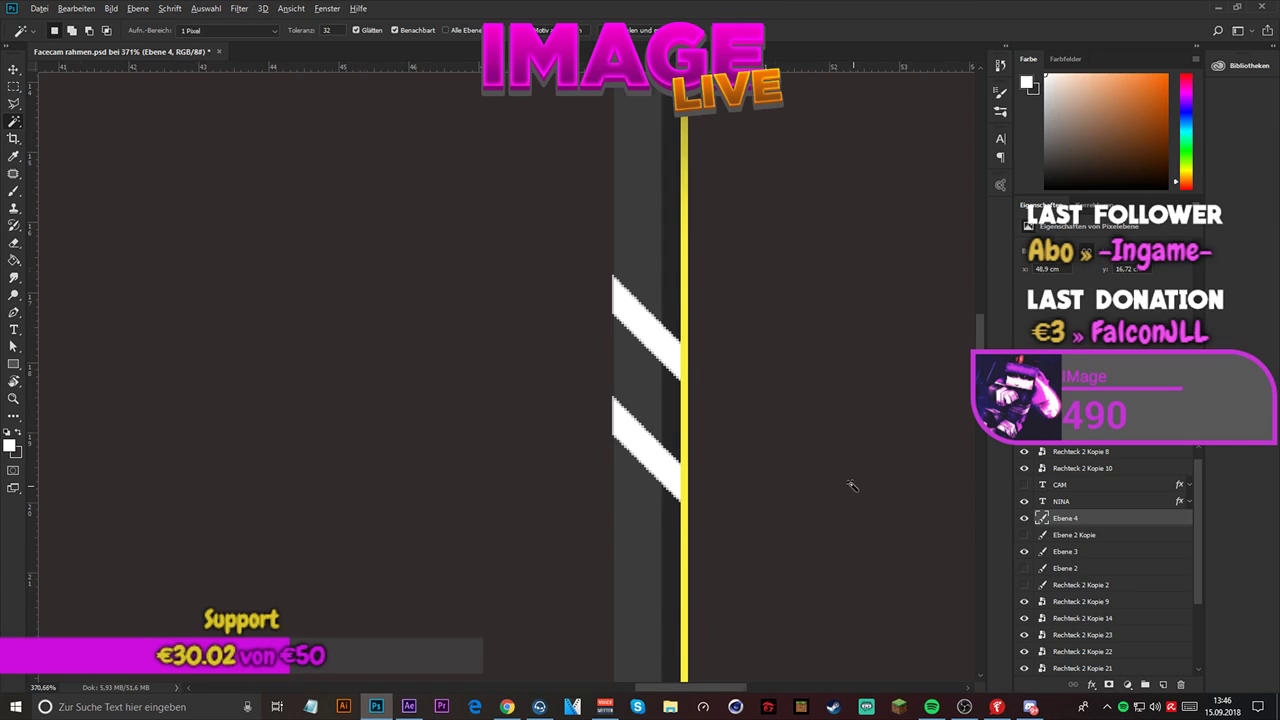
pyautogui.keyDown('alt'); pyautogui.scroll(-5, 851, 486); pyautogui.keyUp('alt')
pyautogui.scroll(1, 557, 426)
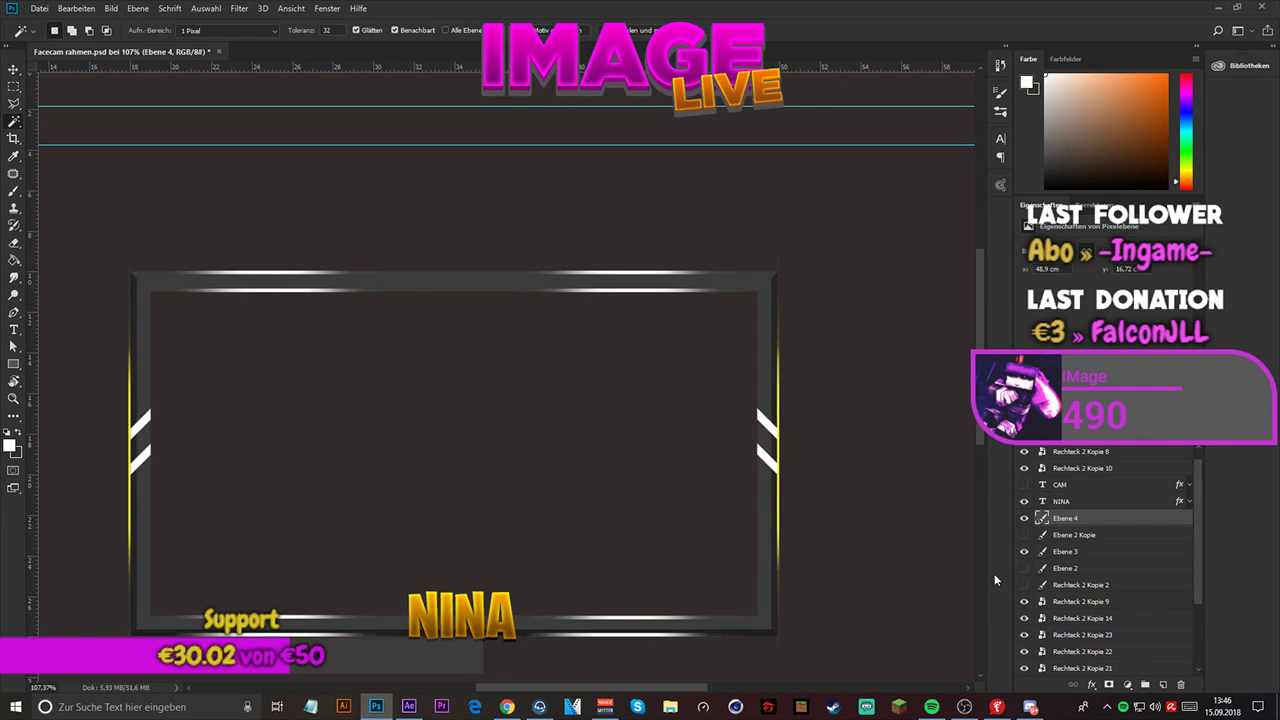
pyautogui.click(1023, 536)
pyautogui.click(1030, 536)
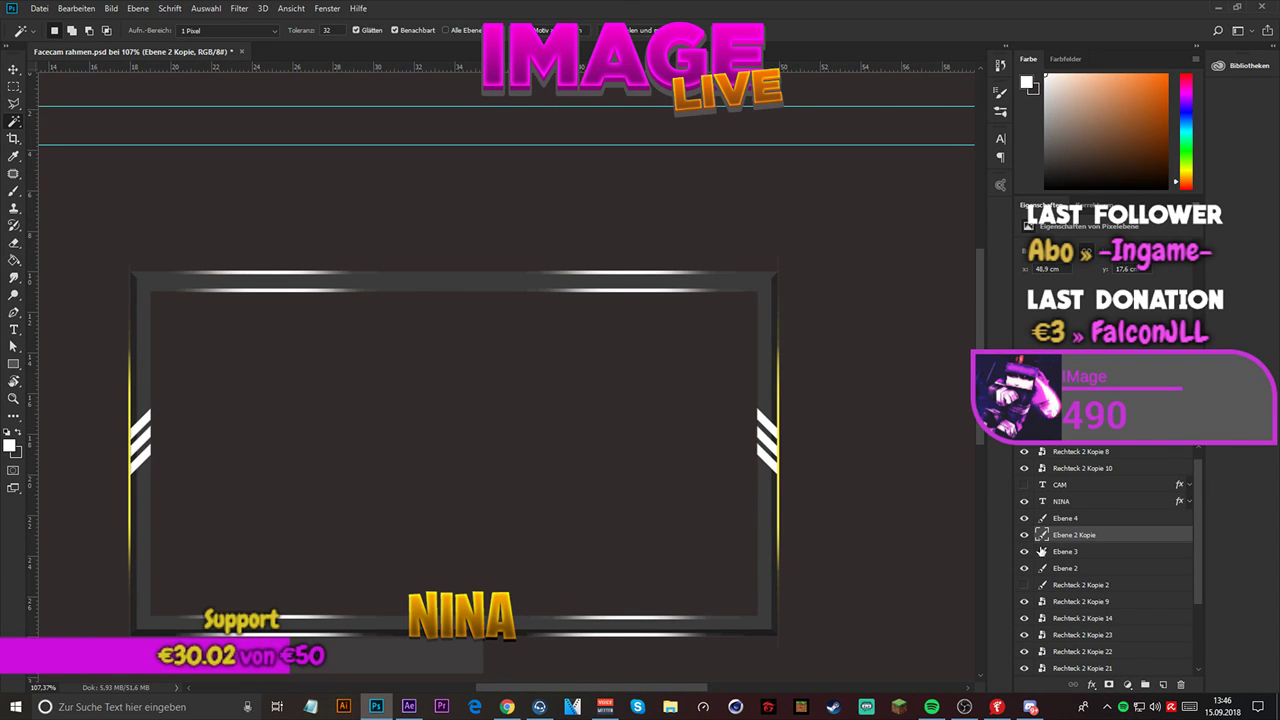
# - Create a new layer group named "Right light" above Ebene 4
pyautogui.click(1064, 518)
pyautogui.keyDown('ctrl'); pyautogui.click(1064, 535); pyautogui.keyUp('ctrl')
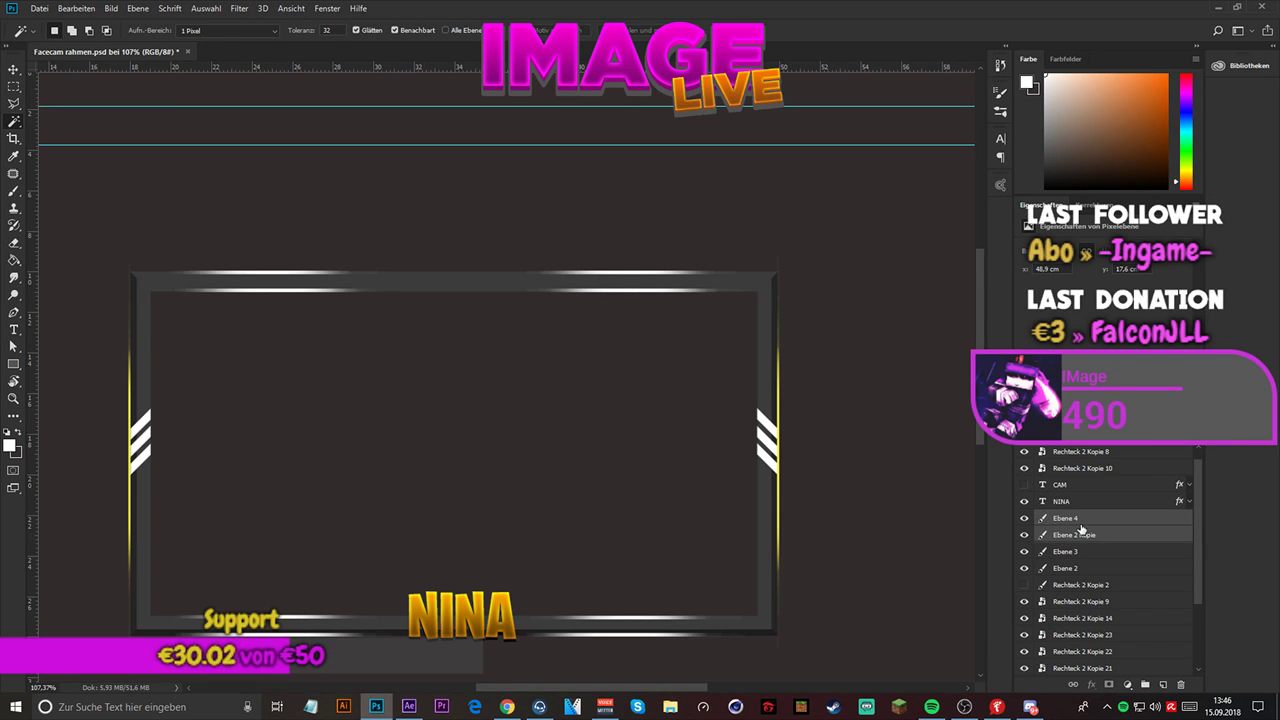
pyautogui.rightClick(1064, 535)
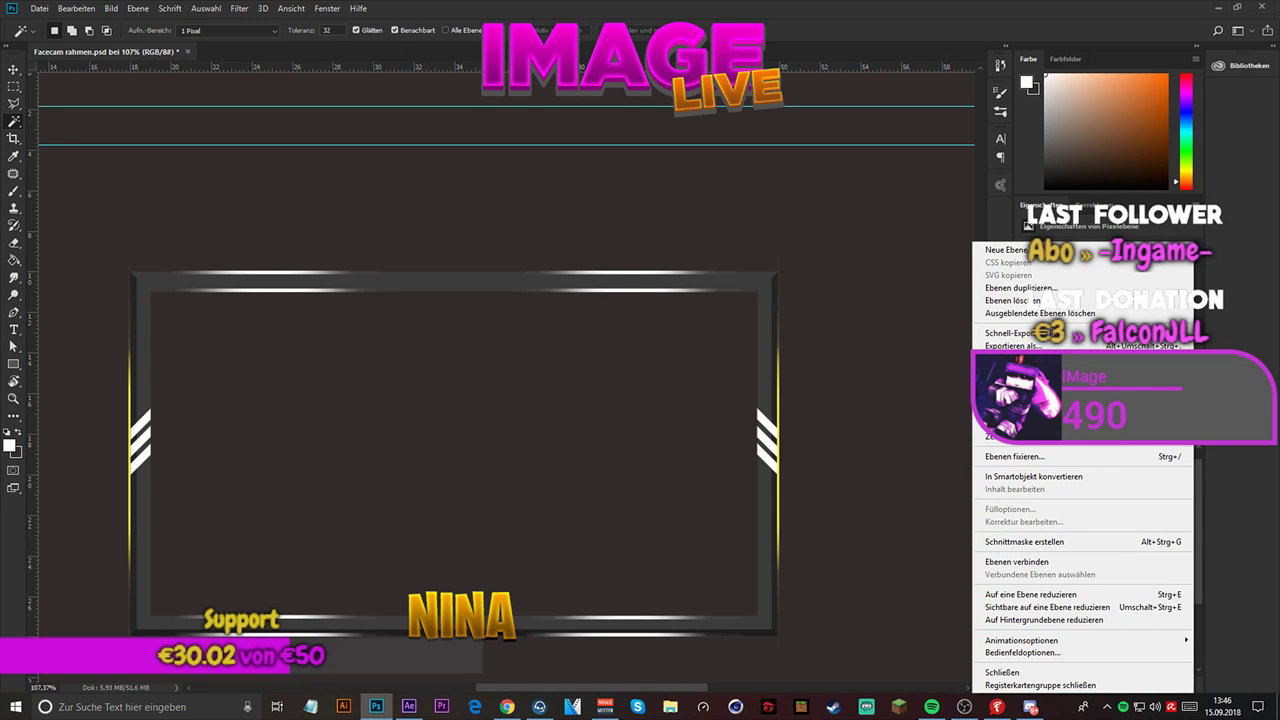
pyautogui.click(1012, 366)
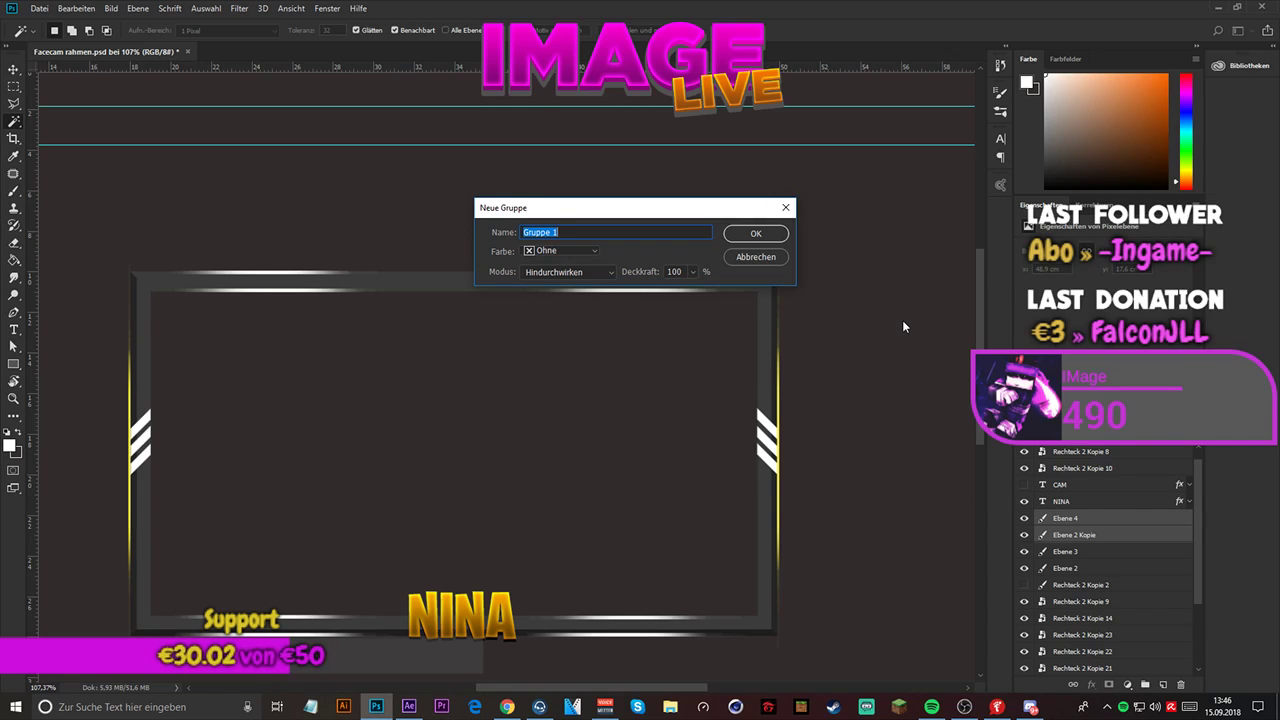
pyautogui.write('Right light')
pyautogui.press('Return')
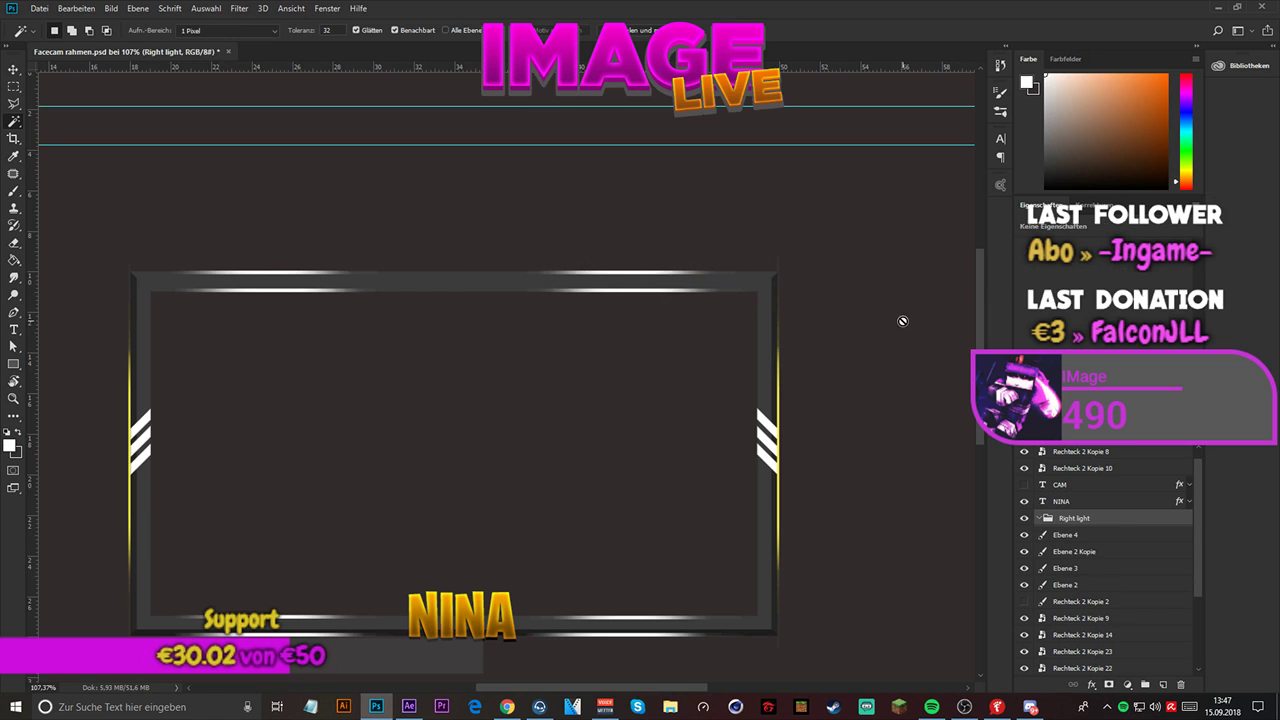
# - Group the stripe layers Ebene 4 and Ebene 2 Kopie into a new group named "Left light"
pyautogui.click(1050, 537)
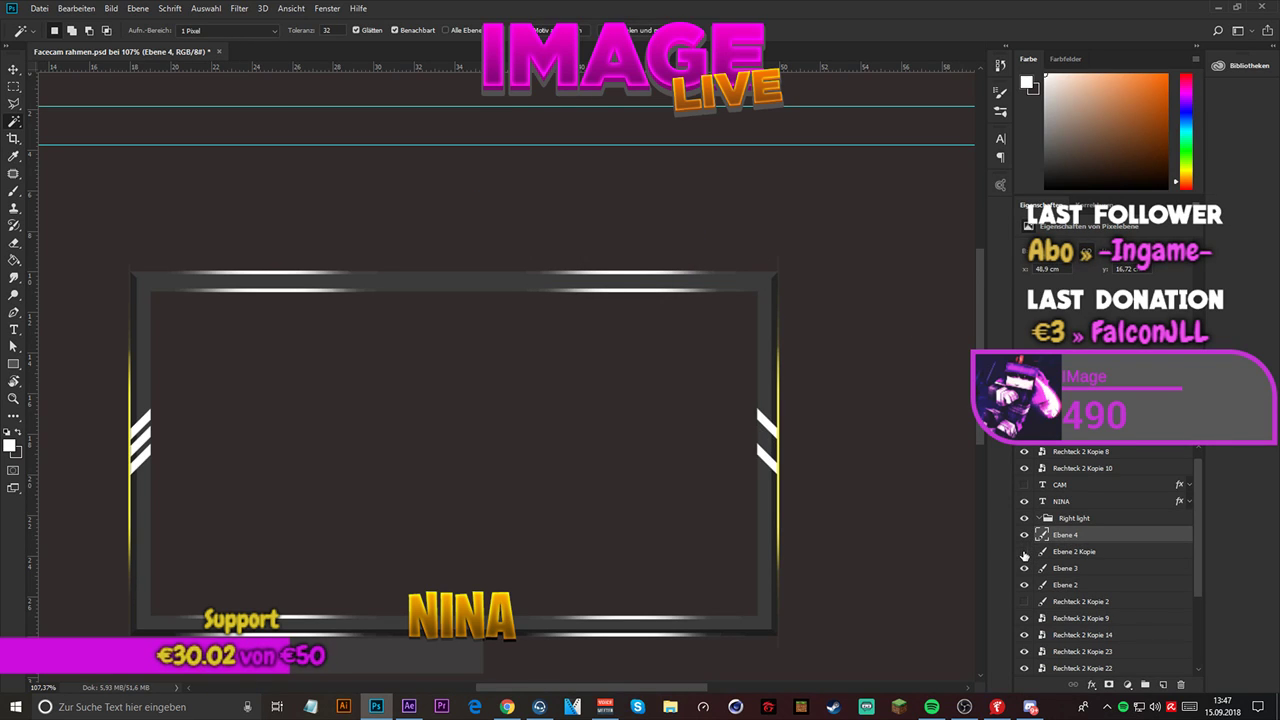
pyautogui.click(1060, 552)
pyautogui.keyDown('ctrl'); pyautogui.click(1072, 538); pyautogui.keyUp('ctrl')
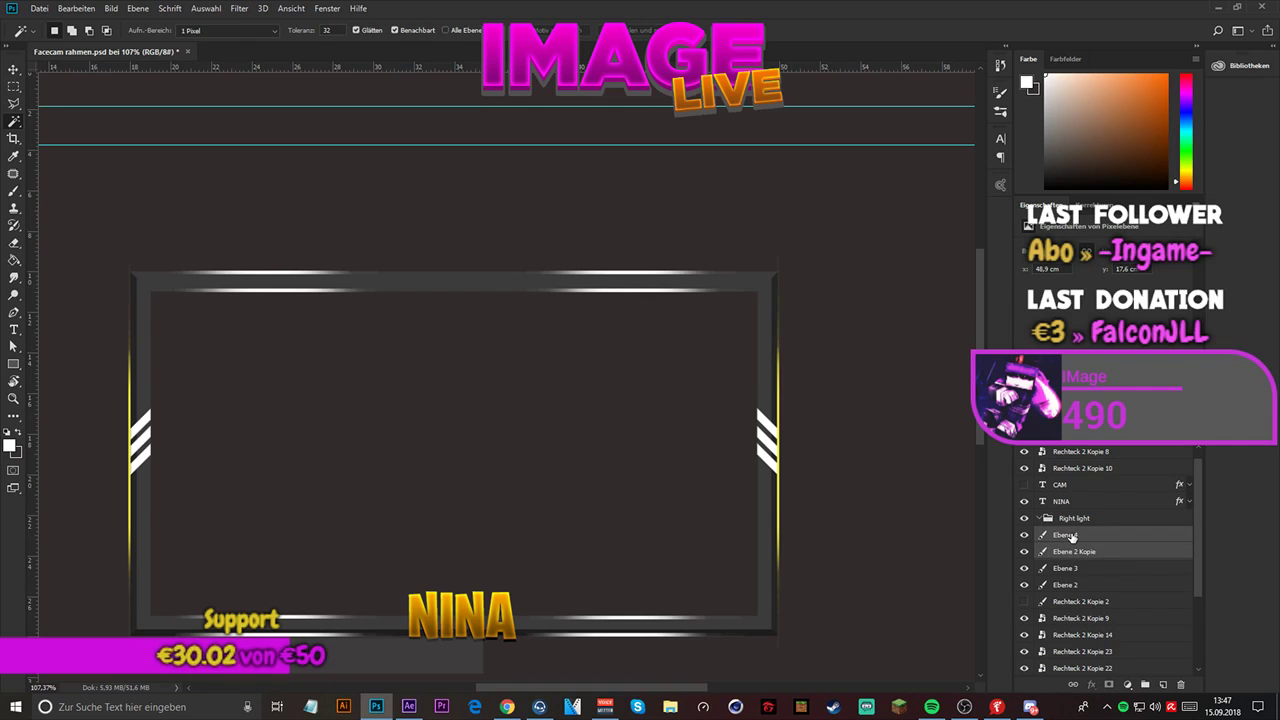
pyautogui.rightClick(1072, 540)
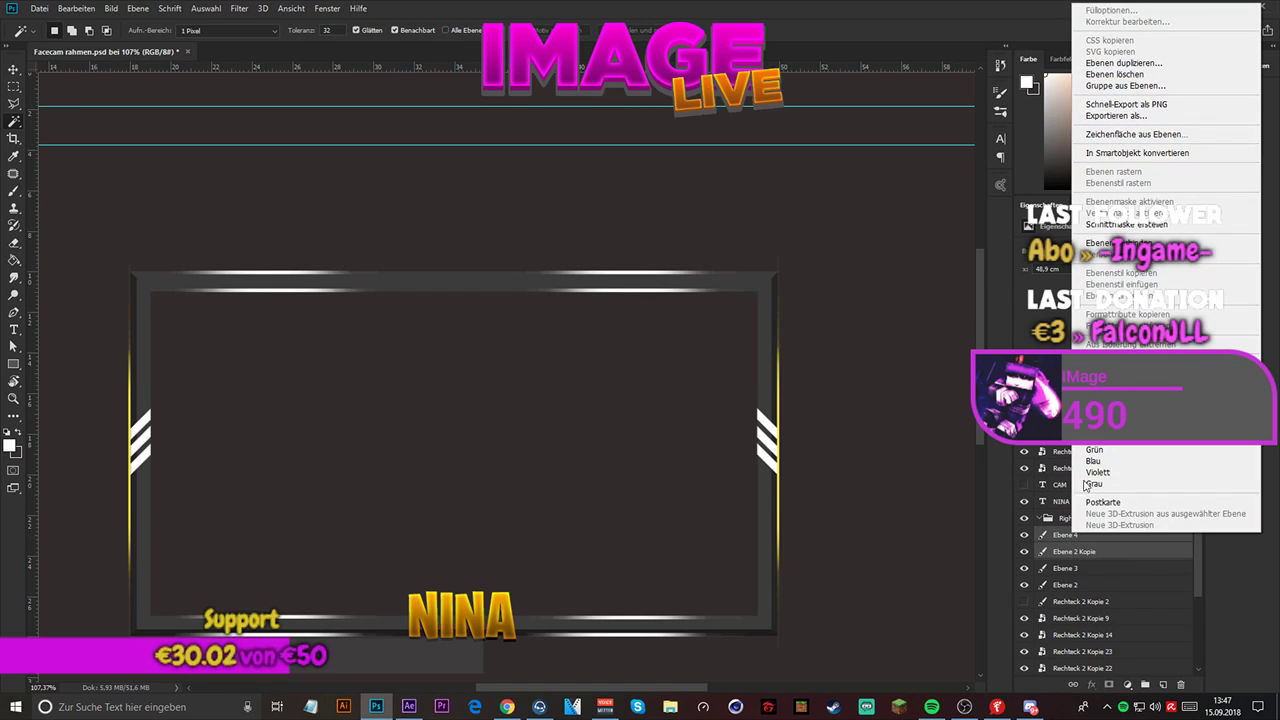
pyautogui.click(1137, 86)
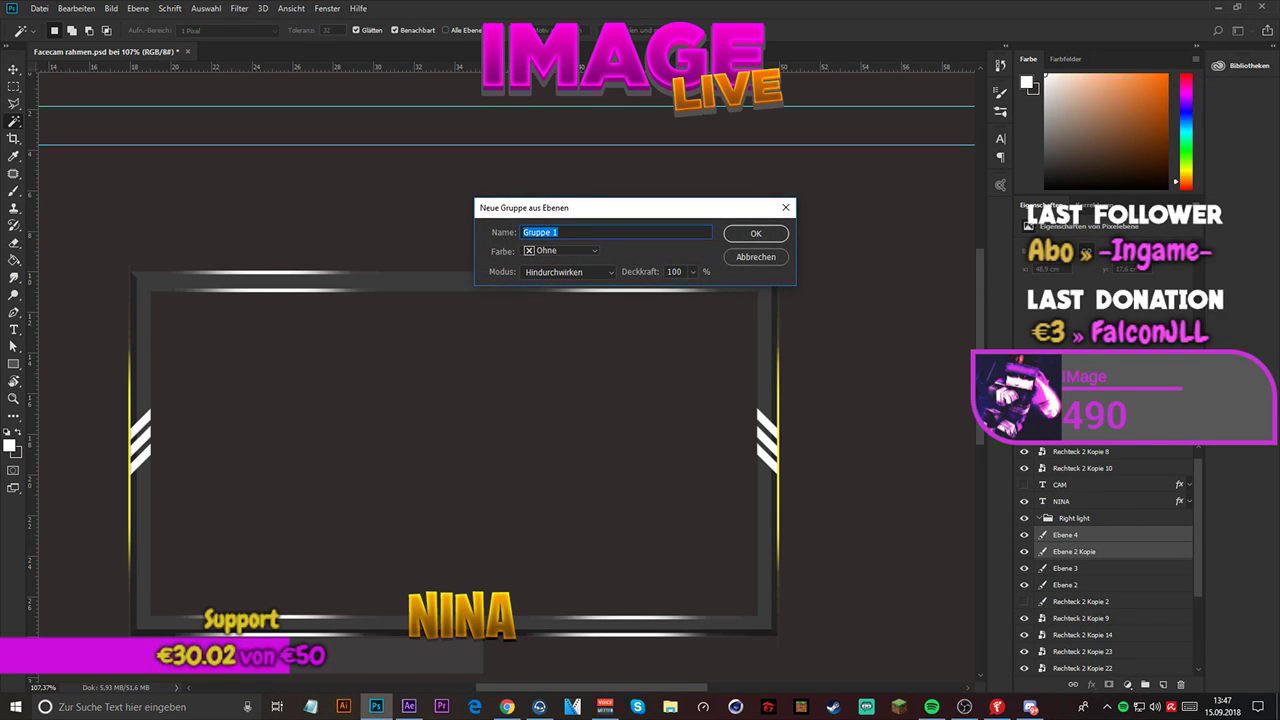
pyautogui.write('Left light')
pyautogui.press('Return')
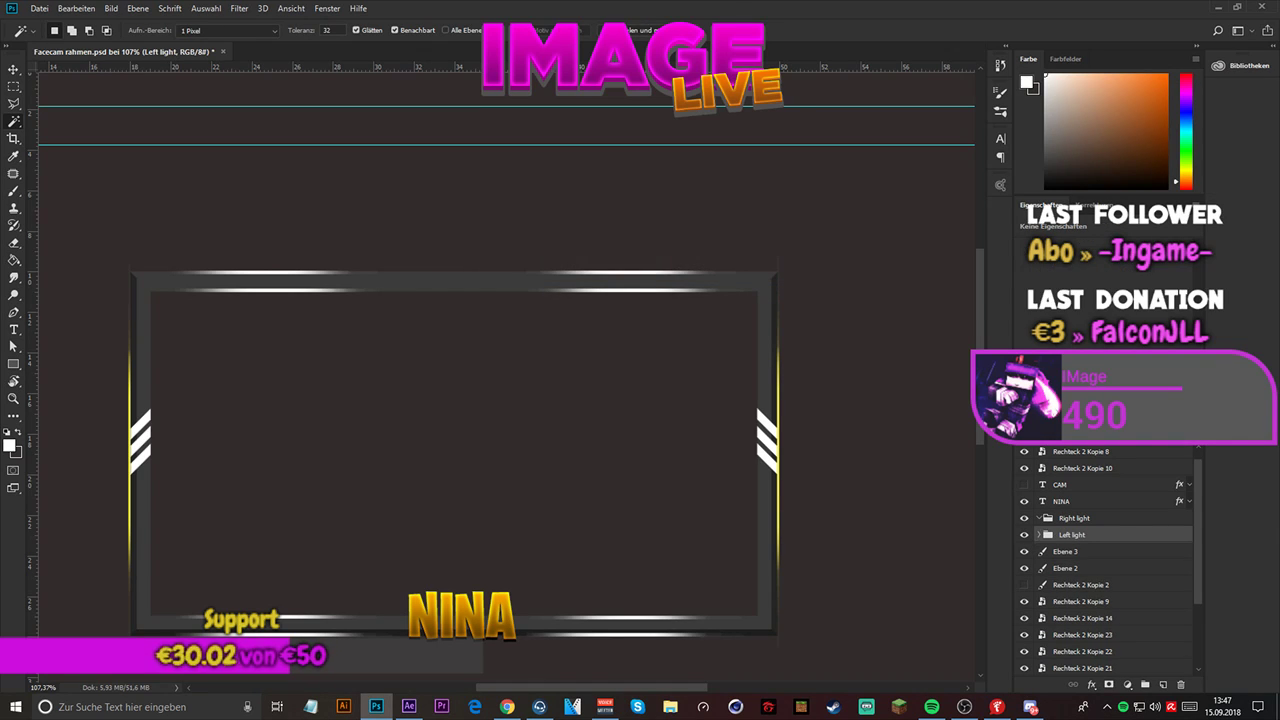
# - Toggle the visibility of the Left light group, Ebene 3 and Ebene 2 to check which side's stripes each one holds
pyautogui.click(1023, 535)
pyautogui.click(1023, 535)
pyautogui.click(1046, 523)
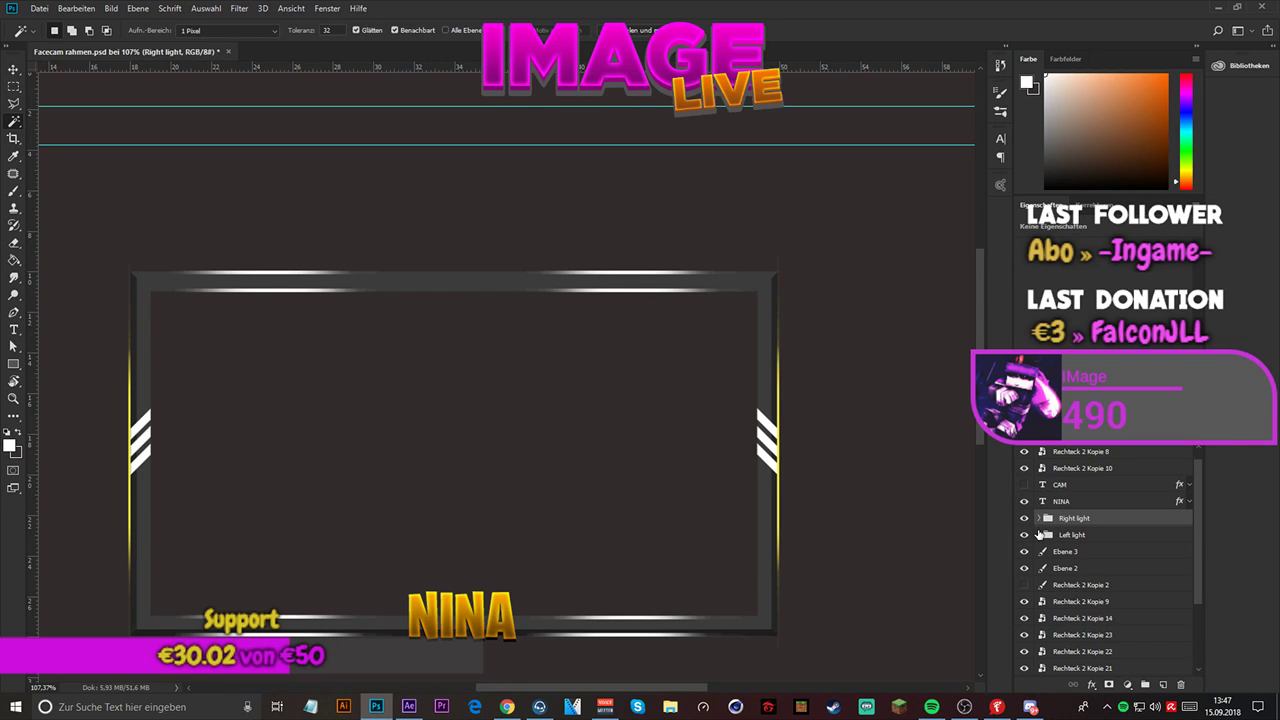
pyautogui.click(1025, 552)
pyautogui.click(1025, 552)
pyautogui.click(1026, 566)
pyautogui.click(1026, 566)
pyautogui.click(1025, 567)
pyautogui.click(1025, 567)
pyautogui.click(1071, 554)
pyautogui.click(1069, 568)
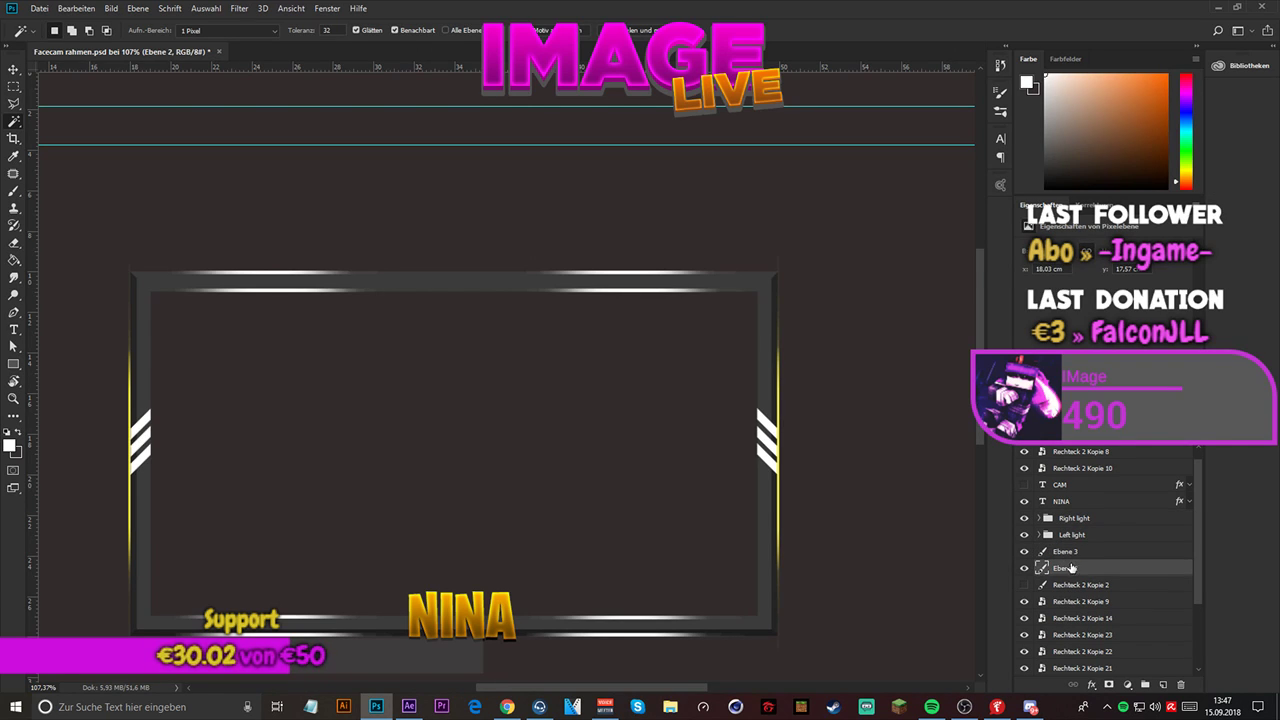
# - Move the layers Ebene 4 and Ebene 2 Kopie out of the Left light group into the Right light group
pyautogui.click(1040, 535)
pyautogui.click(1080, 570)
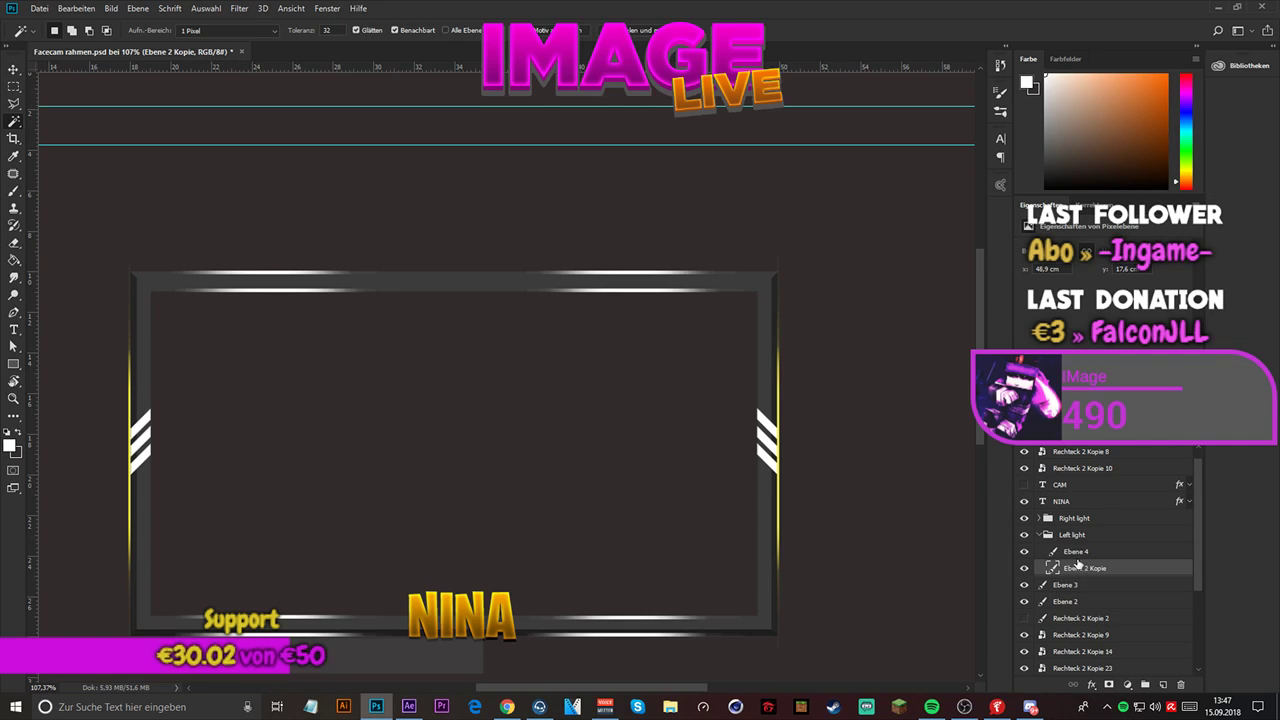
pyautogui.click(1076, 554)
pyautogui.keyDown('shift'); pyautogui.click(1077, 565); pyautogui.keyUp('shift')
pyautogui.moveTo(1077, 562); pyautogui.dragTo(1050, 538)
# - Move Ebene 3 and Ebene 2 into the Left light group and check the contents of both light groups
pyautogui.click(1065, 570)
pyautogui.keyDown('shift'); pyautogui.click(1066, 553); pyautogui.keyUp('shift')
pyautogui.click(1048, 535)
pyautogui.click(1025, 536)
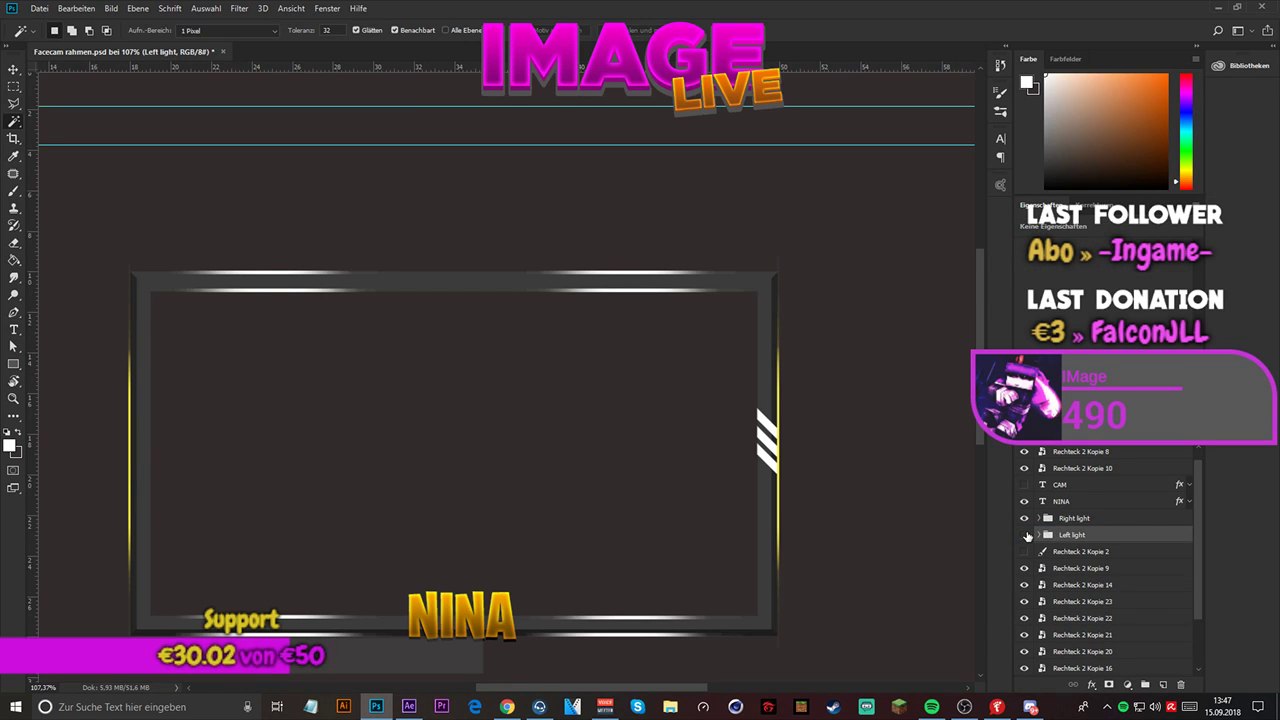
pyautogui.click(1025, 536)
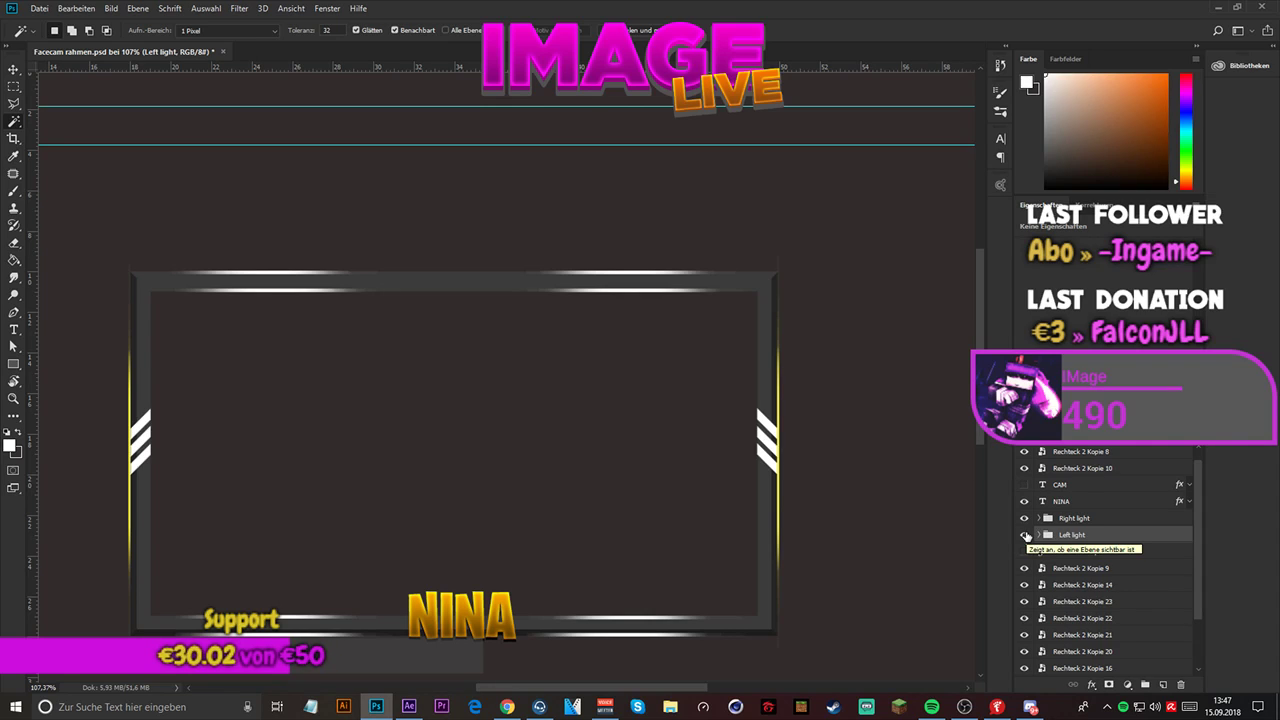
pyautogui.click(1038, 535)
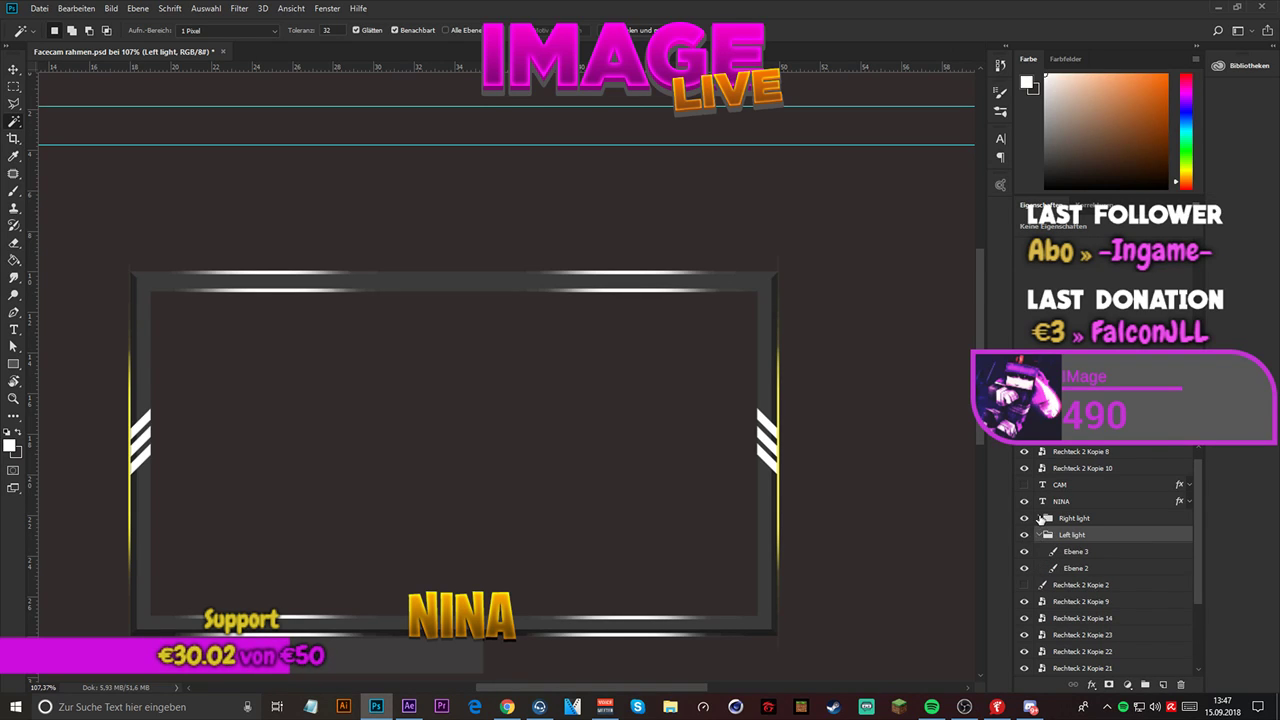
pyautogui.click(1040, 518)
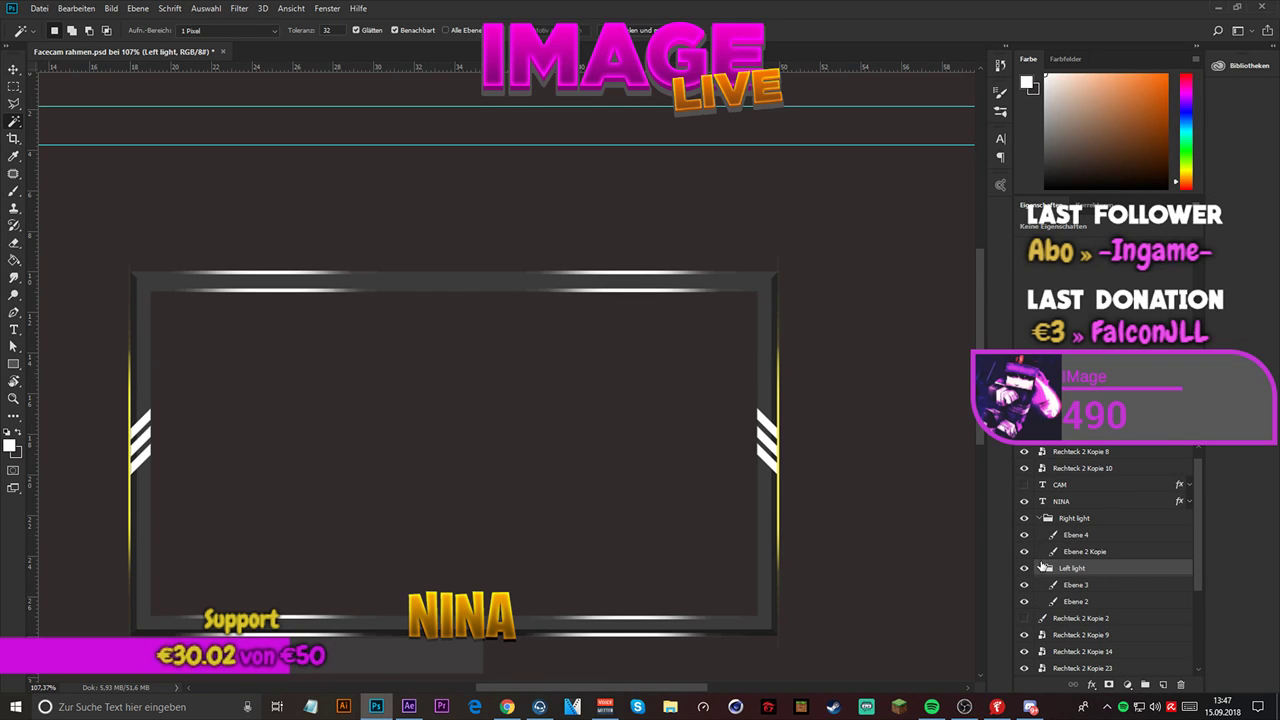
# - Delete the hidden layer Rechteck 2 Kopie 2 and collapse the Left light and Right light groups
pyautogui.scroll(-2, 1041, 567)
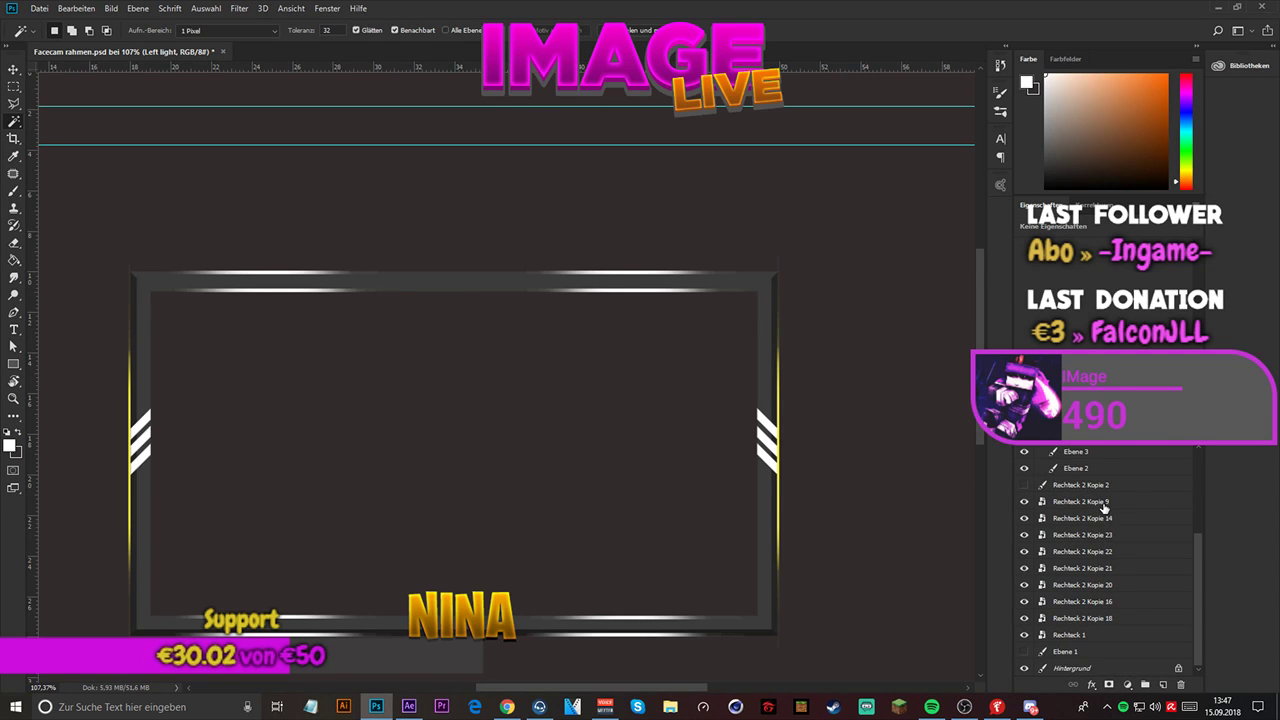
pyautogui.click(1104, 507)
pyautogui.click(1021, 485)
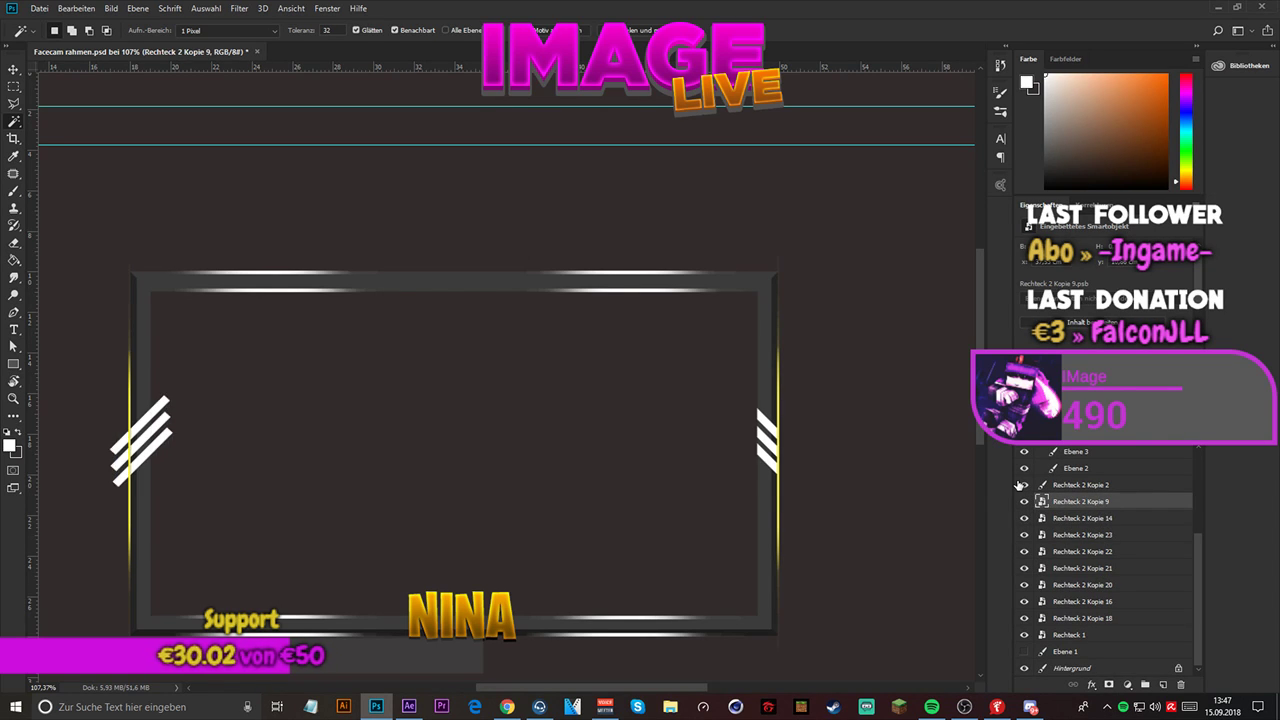
pyautogui.click(1021, 485)
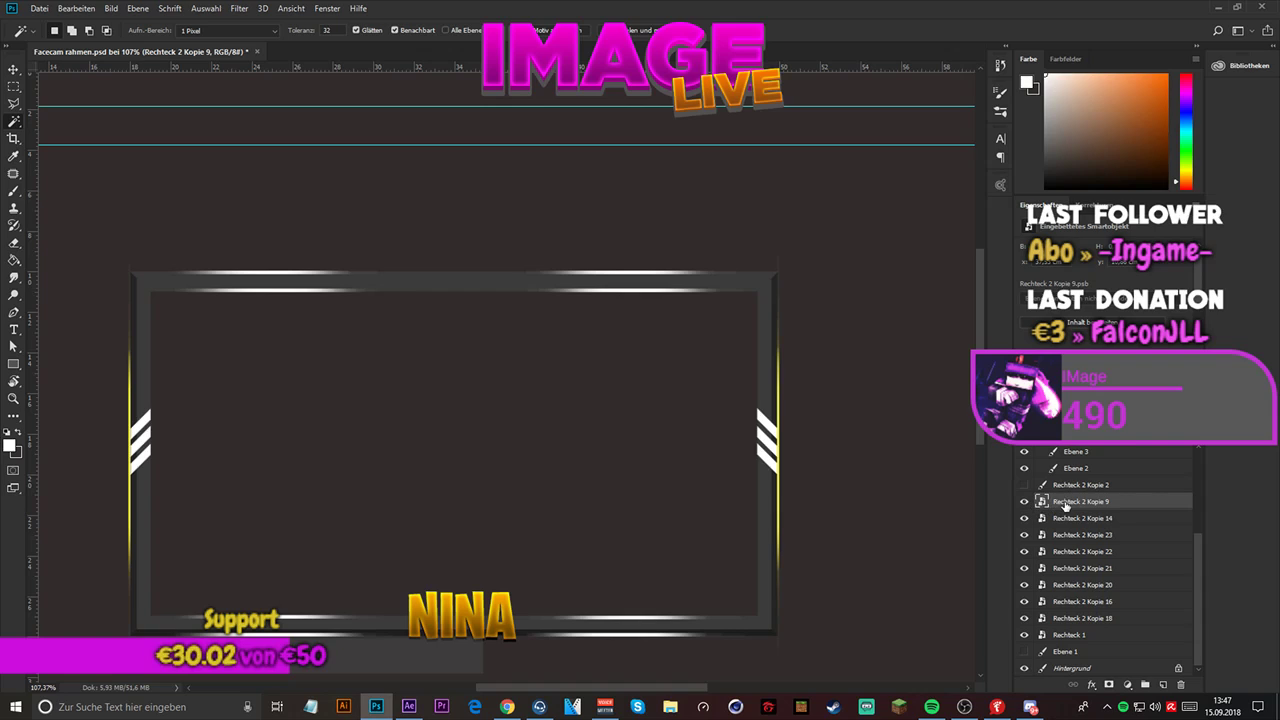
pyautogui.click(1023, 486)
pyautogui.click(1023, 486)
pyautogui.click(1075, 486)
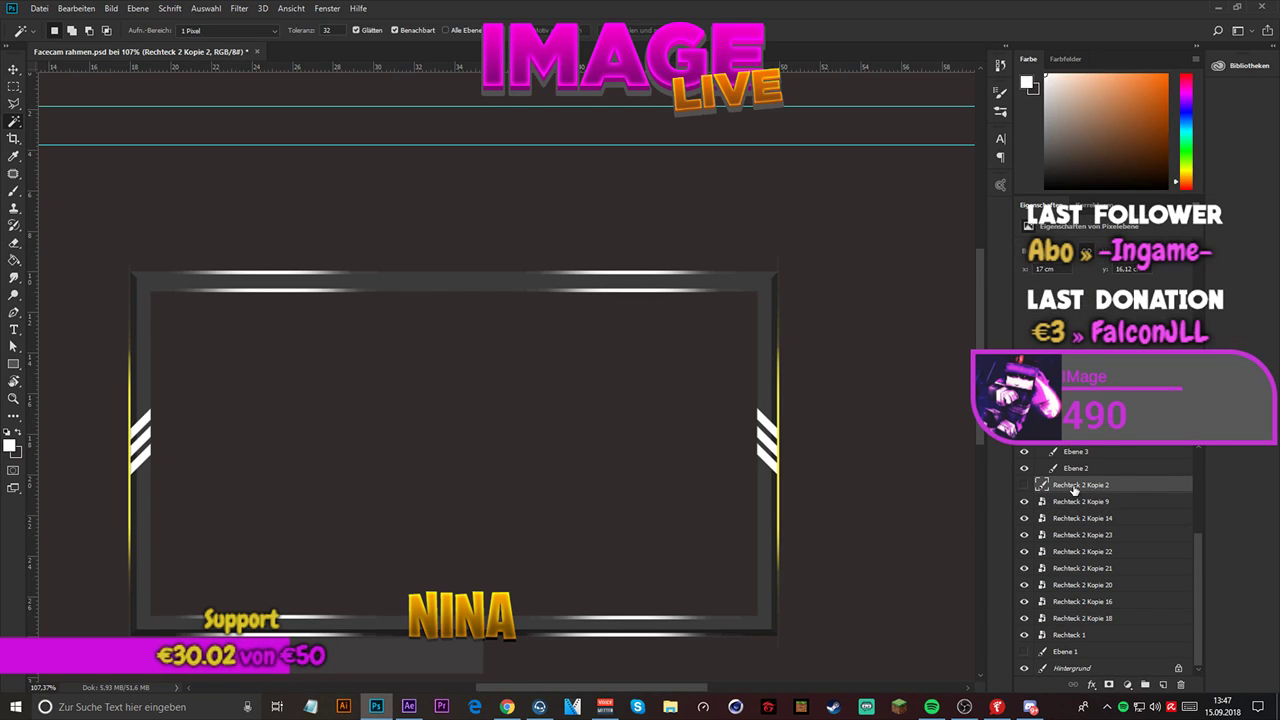
pyautogui.press('Delete')
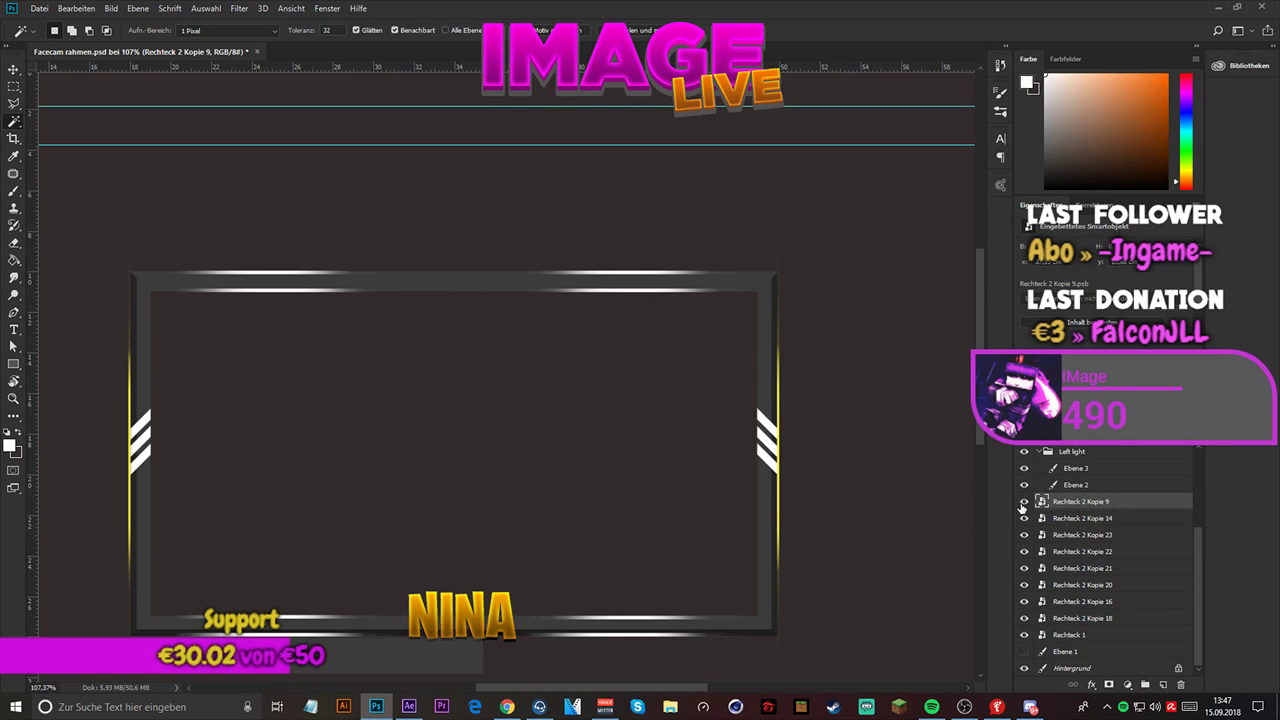
pyautogui.click(1039, 453)
pyautogui.scroll(1, 1040, 456)
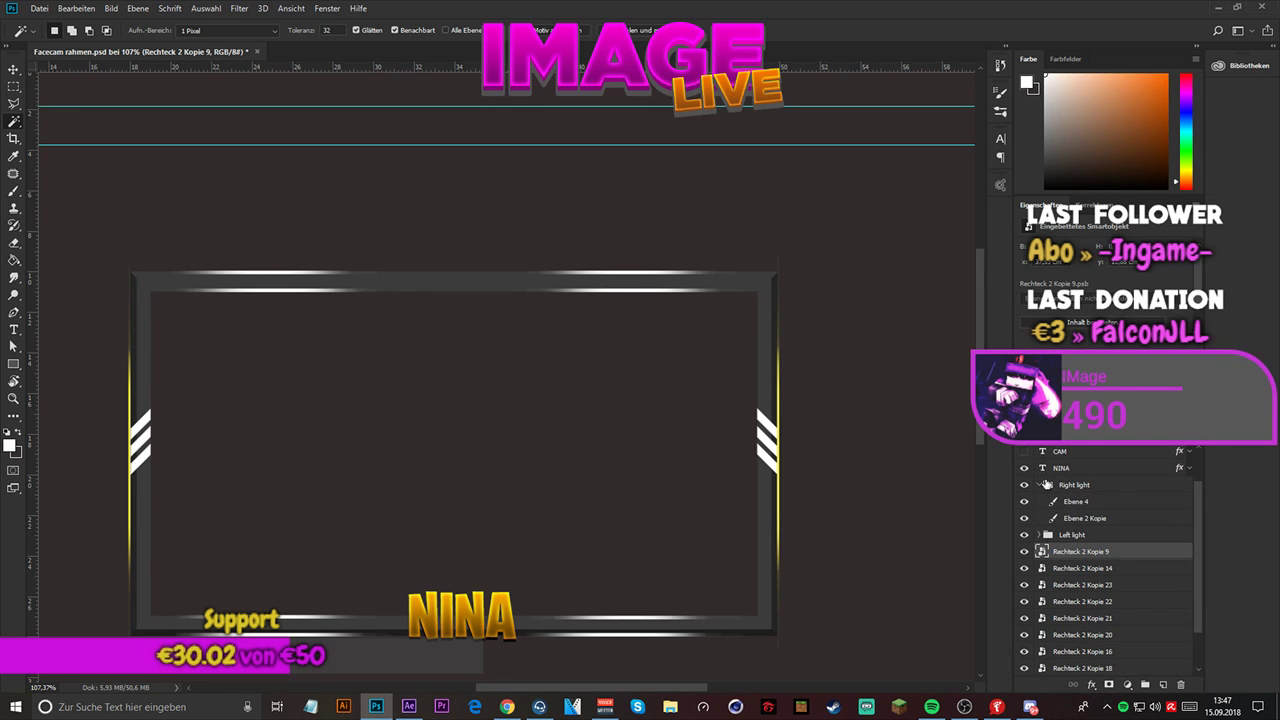
pyautogui.click(1038, 485)
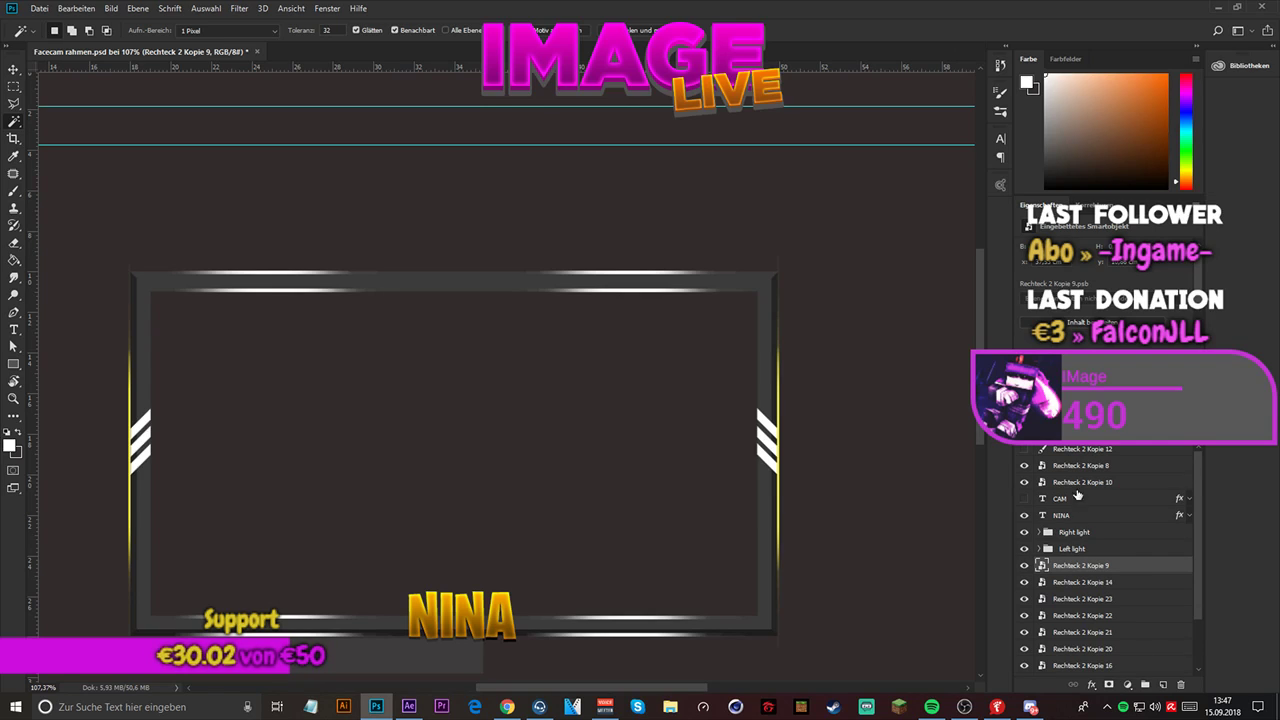
# - Toggle the visibility of Rechteck 2 Kopie 10 and Rechteck 2 Kopie 8 to identify what they contain
pyautogui.click(1073, 483)
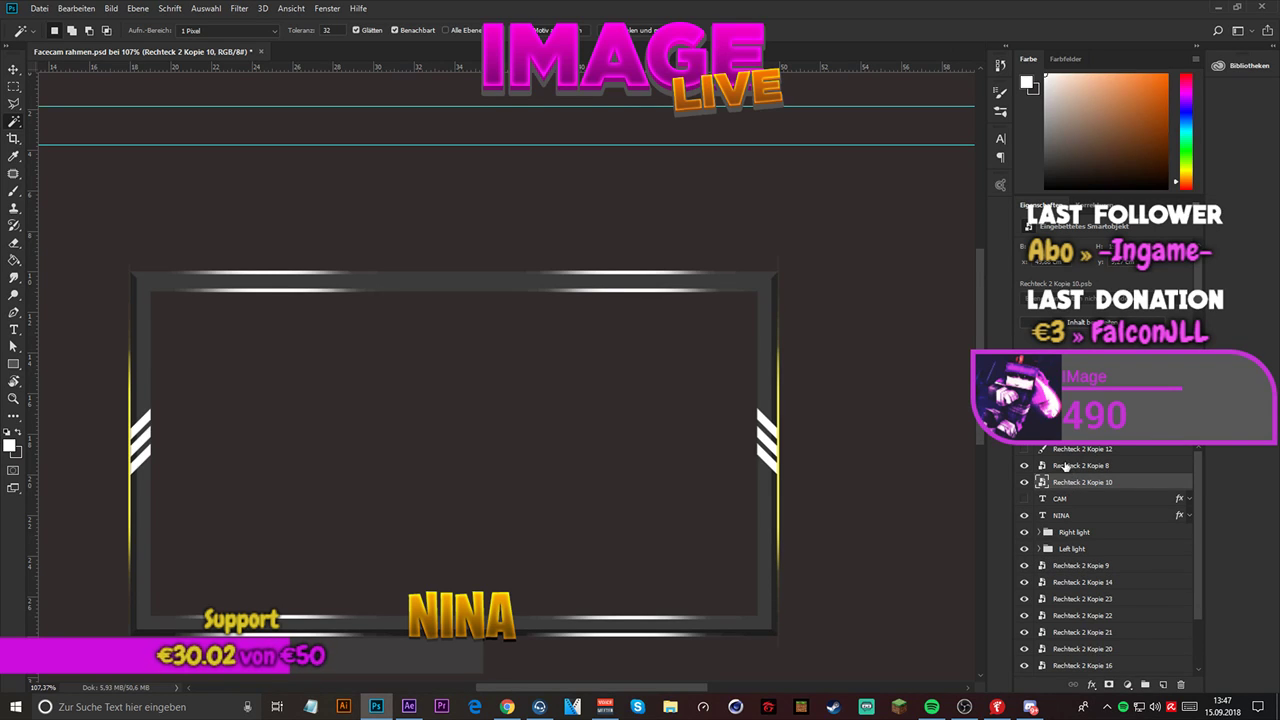
pyautogui.click(1023, 484)
pyautogui.click(1023, 484)
pyautogui.click(1023, 466)
pyautogui.click(1023, 466)
# - Group the layers Rechteck 2 Kopie 8 and Rechteck 2 Kopie 10 into a new group named "Hintergrund"
pyautogui.click(1088, 466)
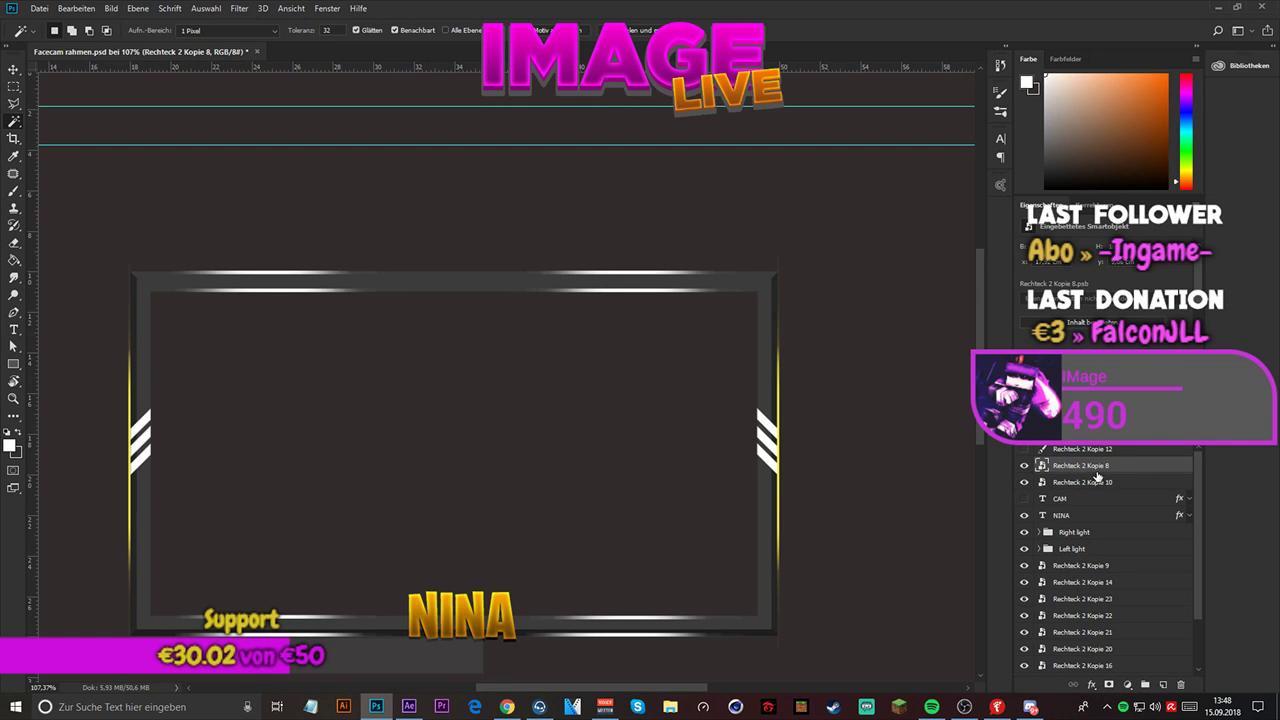
pyautogui.click(1097, 480)
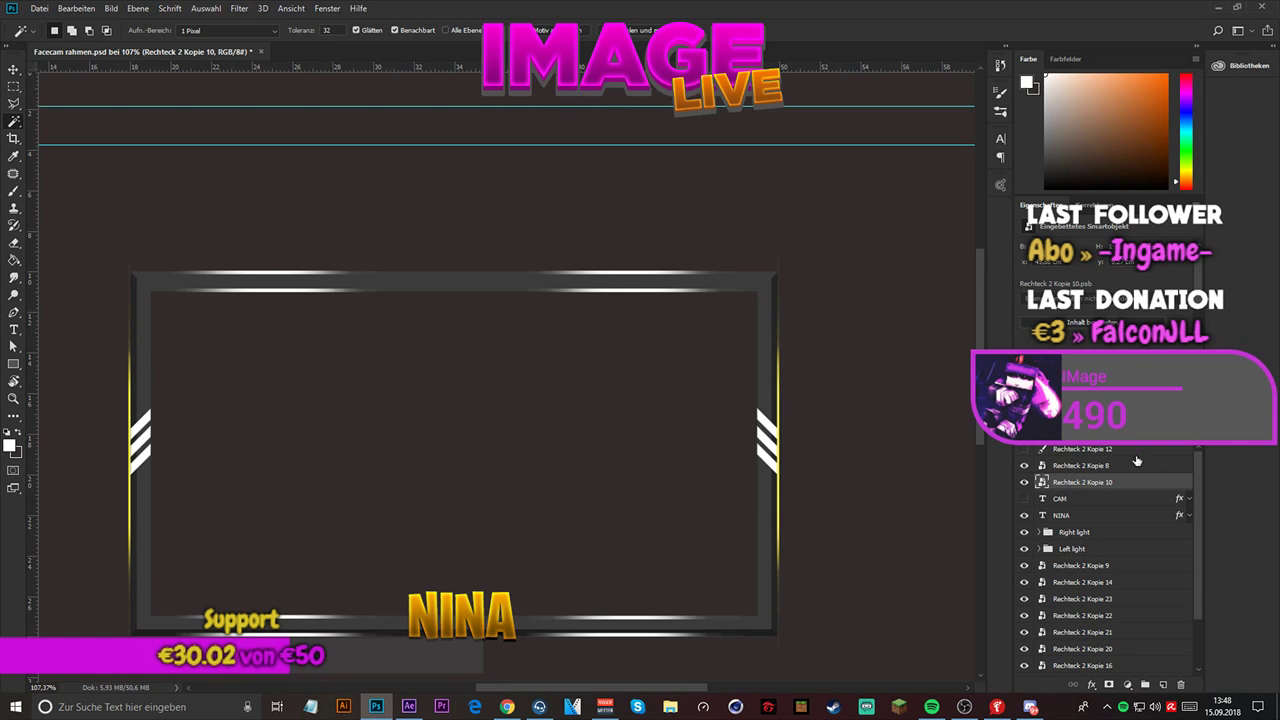
pyautogui.keyDown('shift'); pyautogui.click(1130, 468); pyautogui.keyUp('shift')
pyautogui.rightClick(1088, 474)
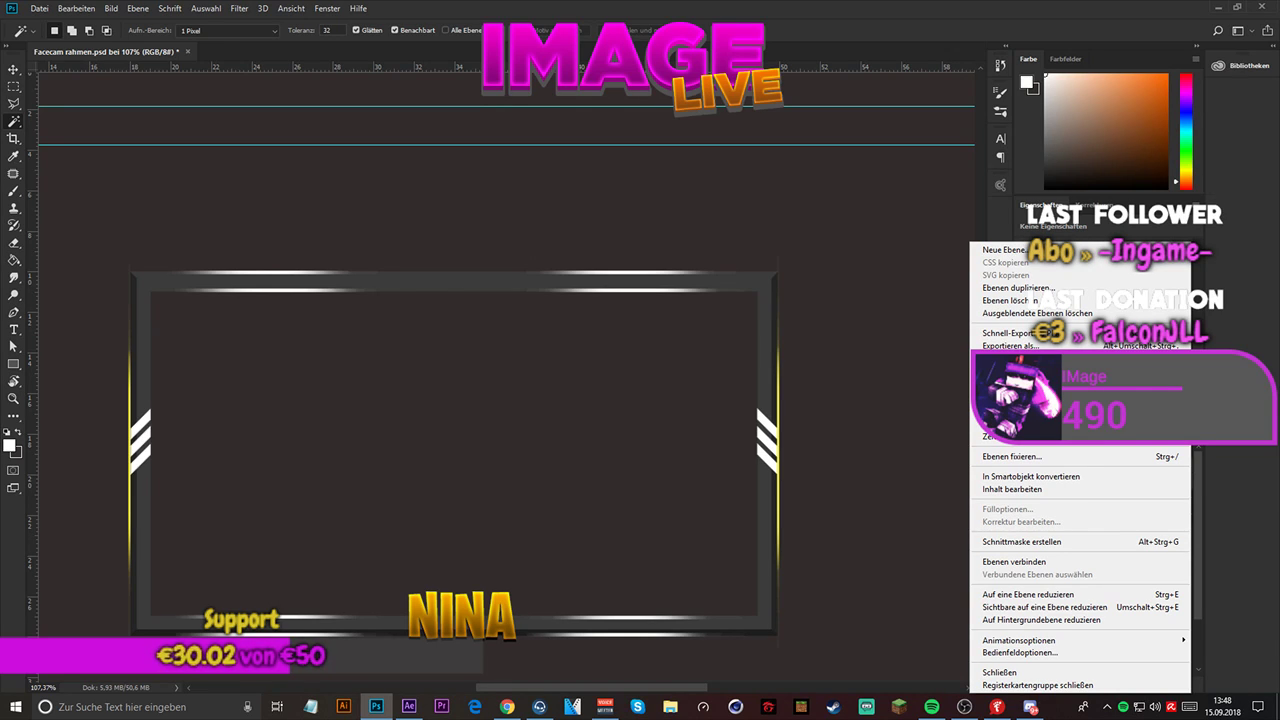
pyautogui.click(1010, 421)
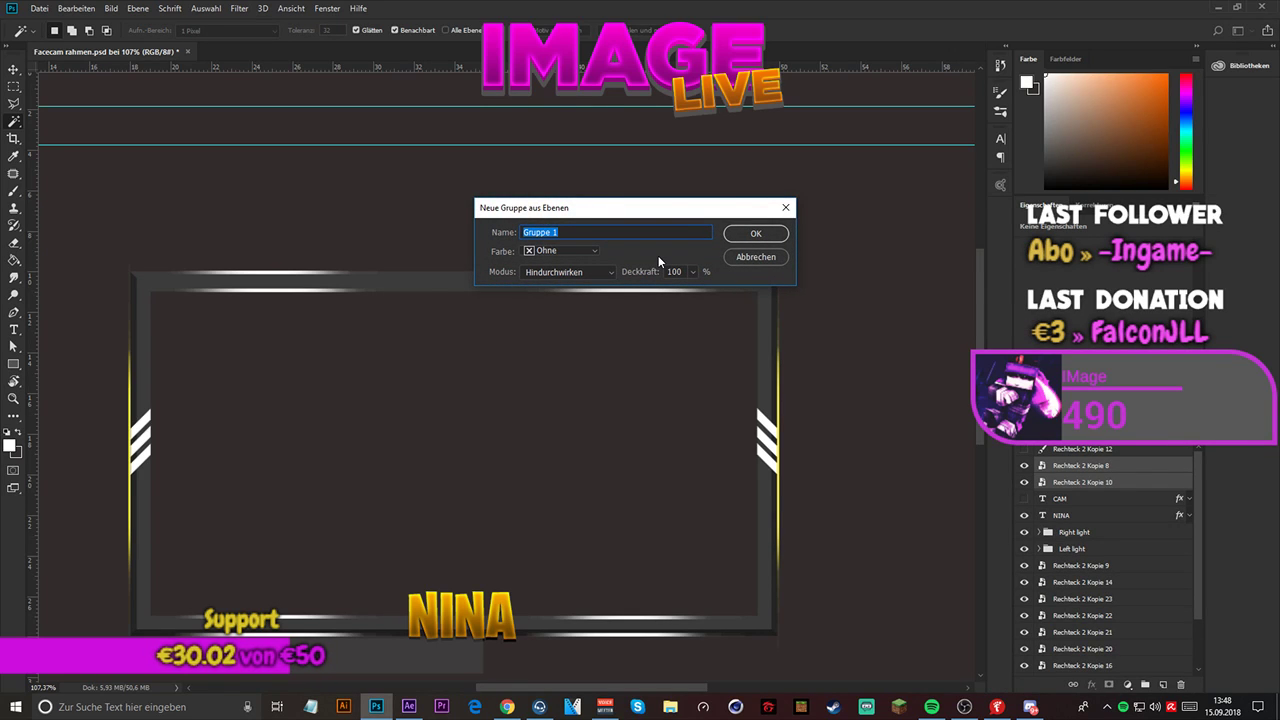
pyautogui.write('Ba')
pyautogui.press('Return')
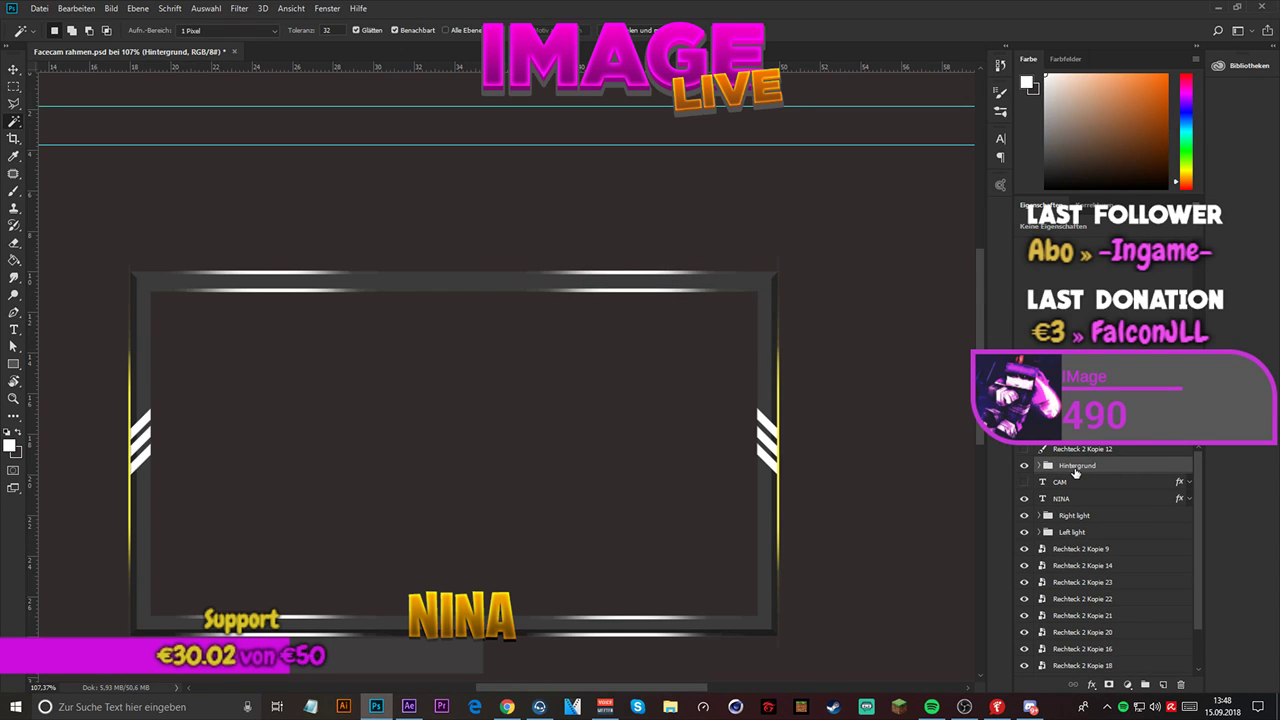
# - Move the Hintergrund group directly below the Left light group, check the visibility of Rechteck 1, and deselect all layers
pyautogui.moveTo(1076, 470); pyautogui.dragTo(1078, 517)
pyautogui.click(1080, 520)
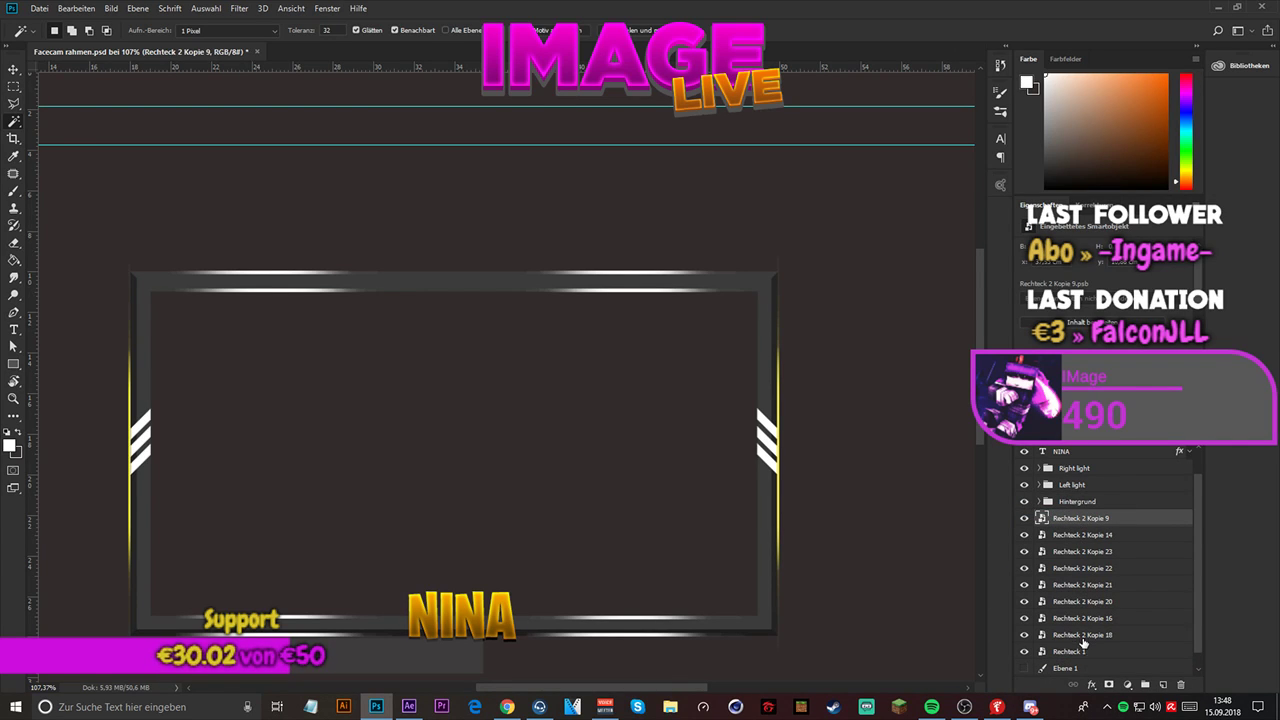
pyautogui.click(1024, 652)
pyautogui.click(1024, 652)
pyautogui.click(13, 69)
pyautogui.click(914, 326)
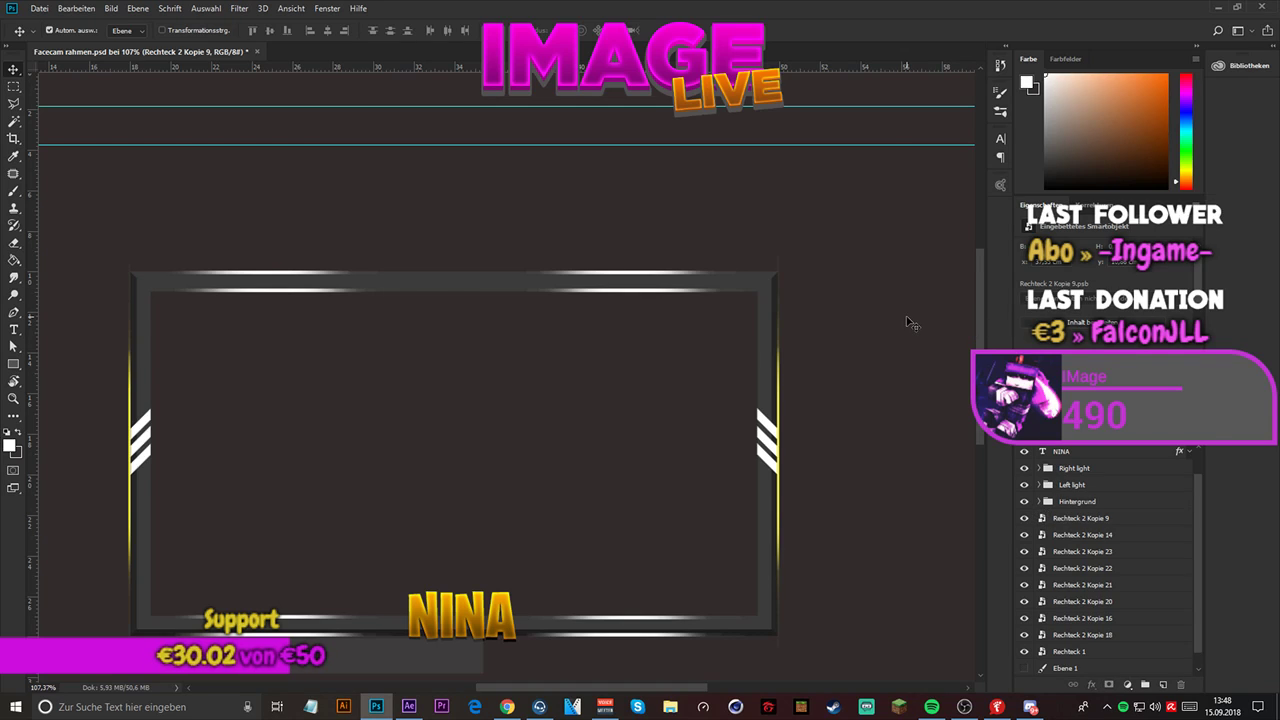
# - Try to erase with both layers of the Hintergrund group, Rechteck 2 Kopie 8 and Rechteck 2 Kopie 10, selected
pyautogui.scroll(-2, 390, 440)
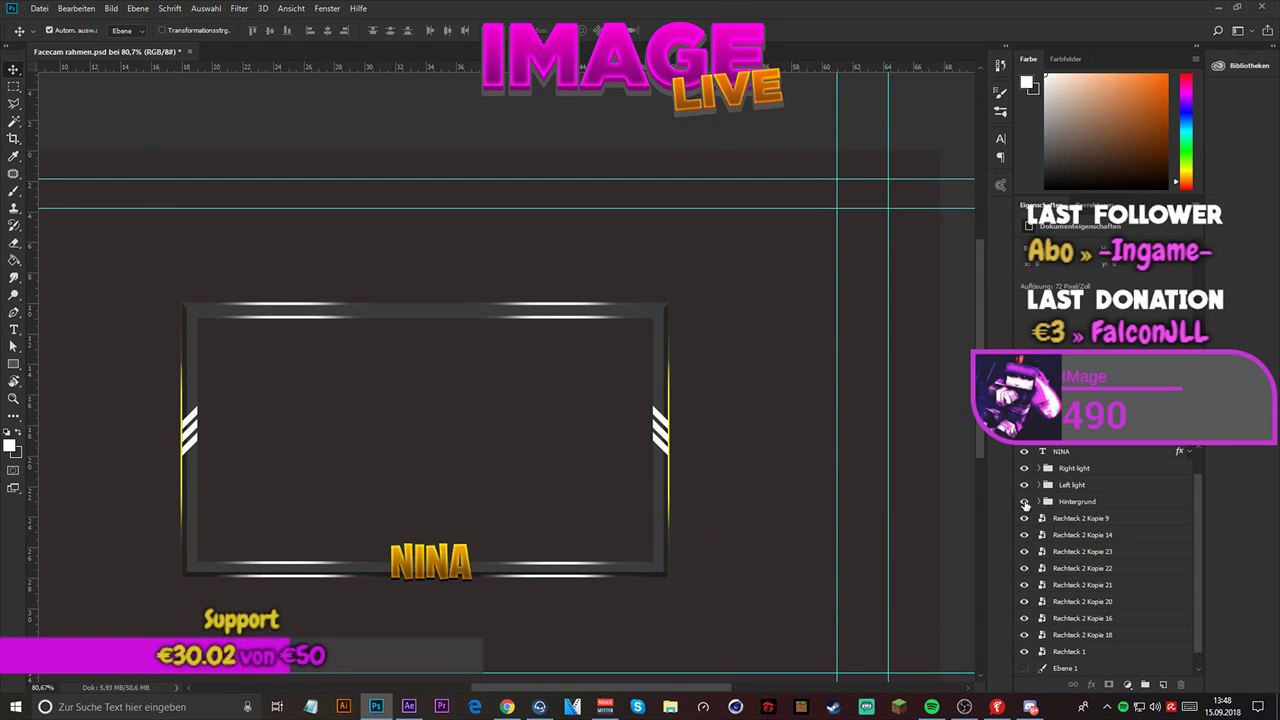
pyautogui.scroll(1, 1026, 507)
pyautogui.scroll(-2, 1018, 480)
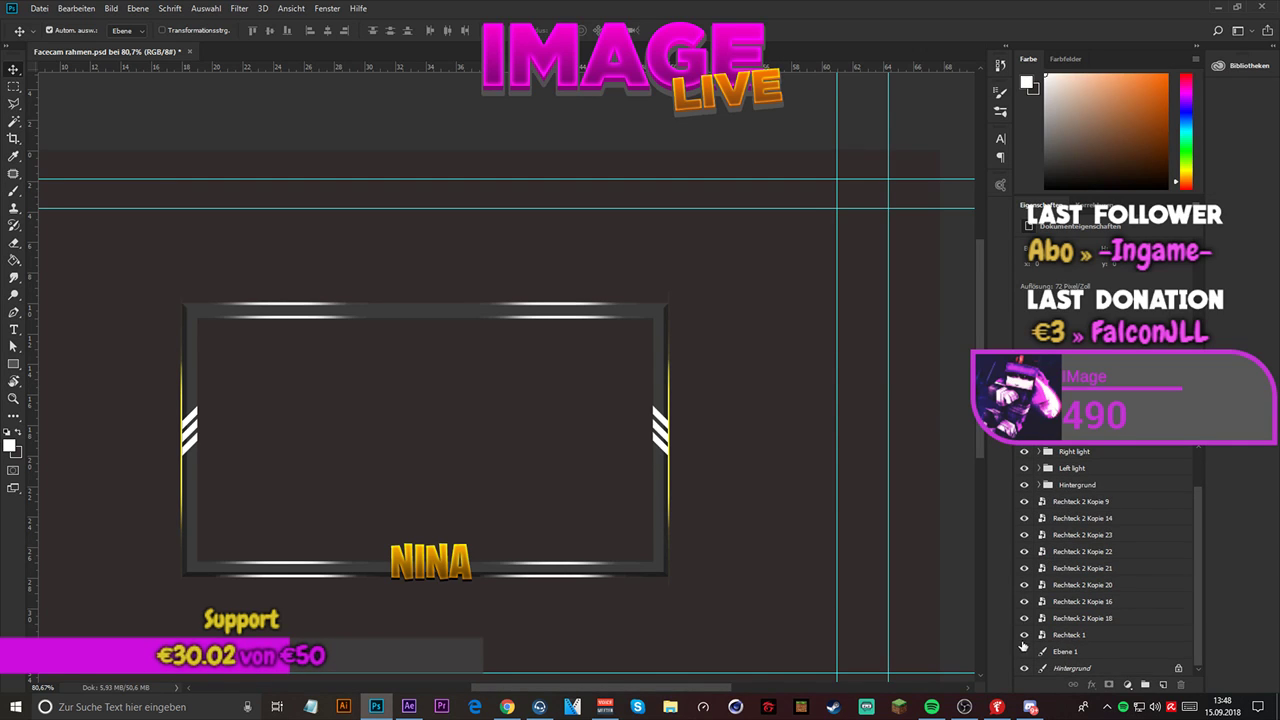
pyautogui.click(1024, 503)
pyautogui.click(1037, 485)
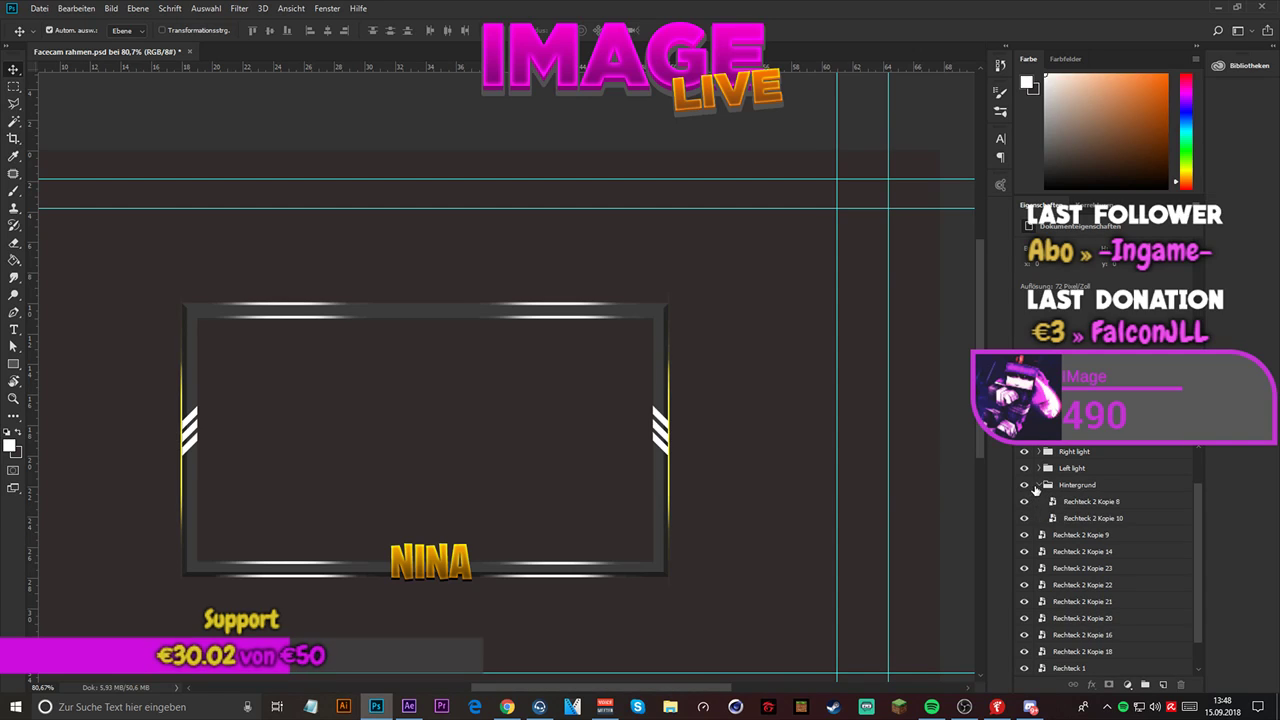
pyautogui.click(1076, 516)
pyautogui.keyDown('shift'); pyautogui.click(1092, 501); pyautogui.keyUp('shift')
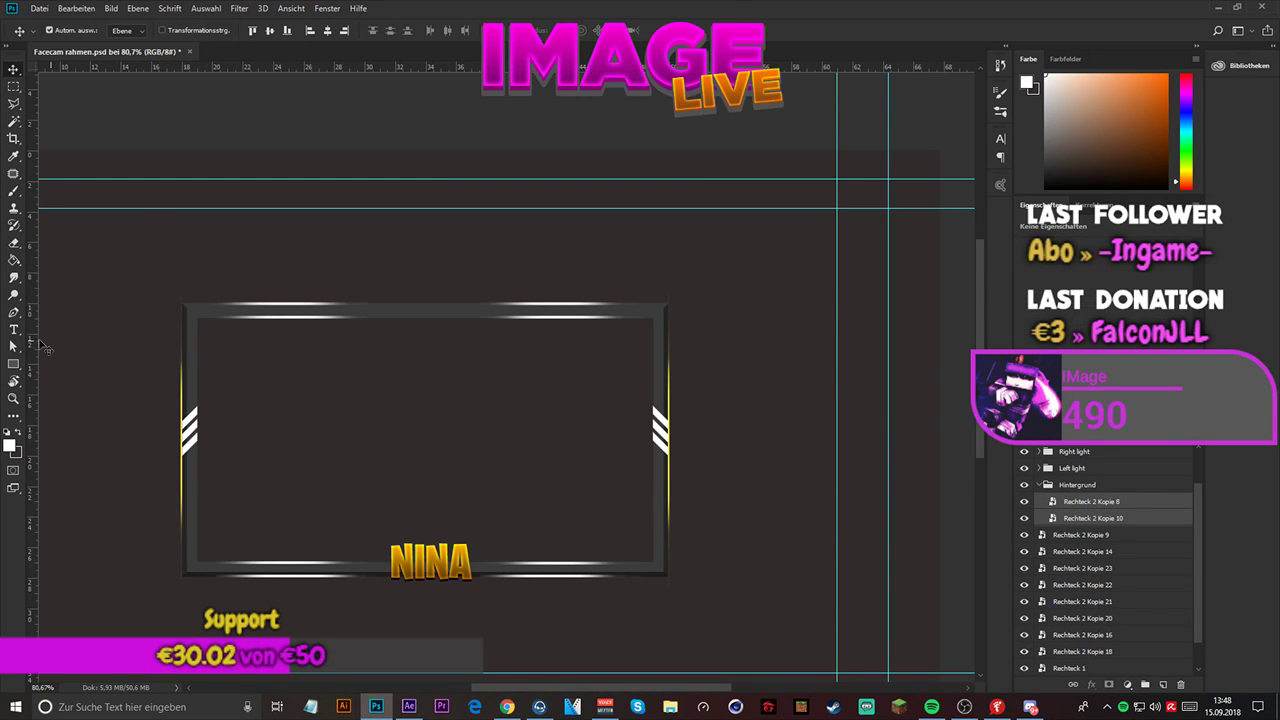
pyautogui.click(15, 245)
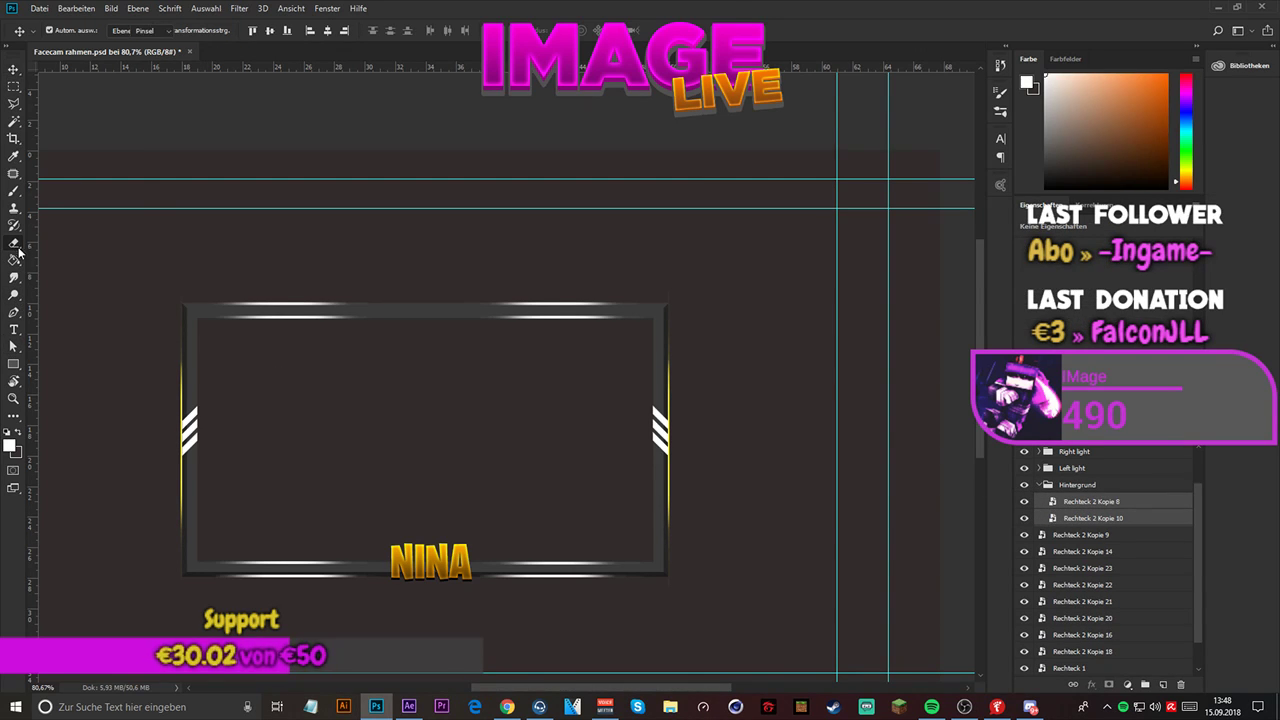
pyautogui.click(171, 293)
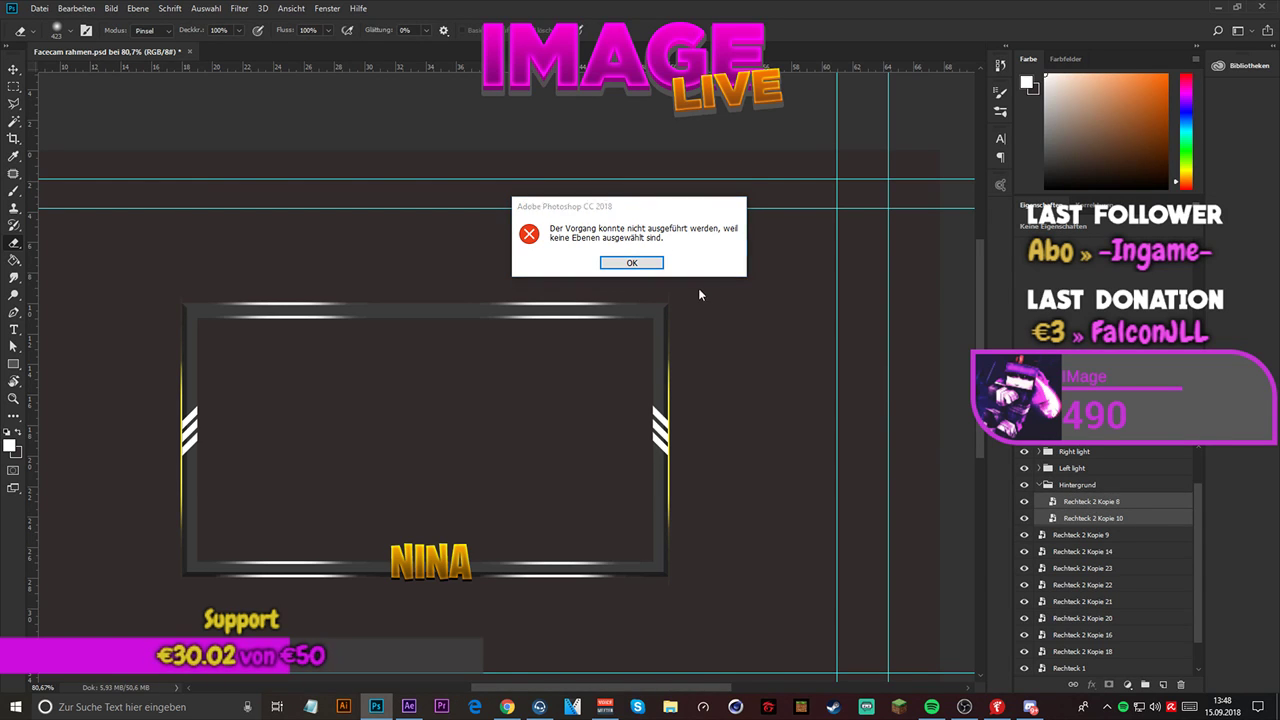
pyautogui.click(632, 262)
# - Rasterize the smart object Rechteck 2 Kopie 8 and erase its excess around the frame's upper-left corner
pyautogui.click(1120, 501)
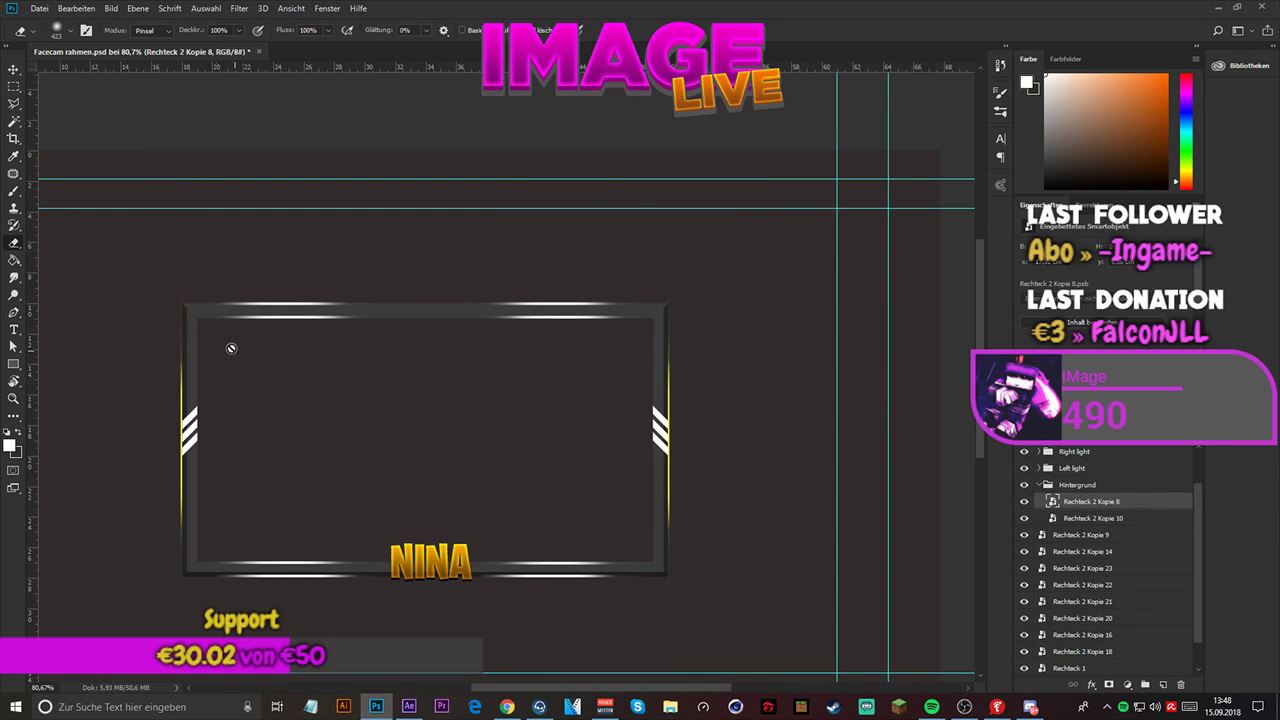
pyautogui.click(259, 331)
pyautogui.click(623, 280)
pyautogui.moveTo(227, 293)
pyautogui.mouseDown()
pyautogui.moveTo(149, 251)
pyautogui.moveTo(205, 247)
pyautogui.mouseUp()
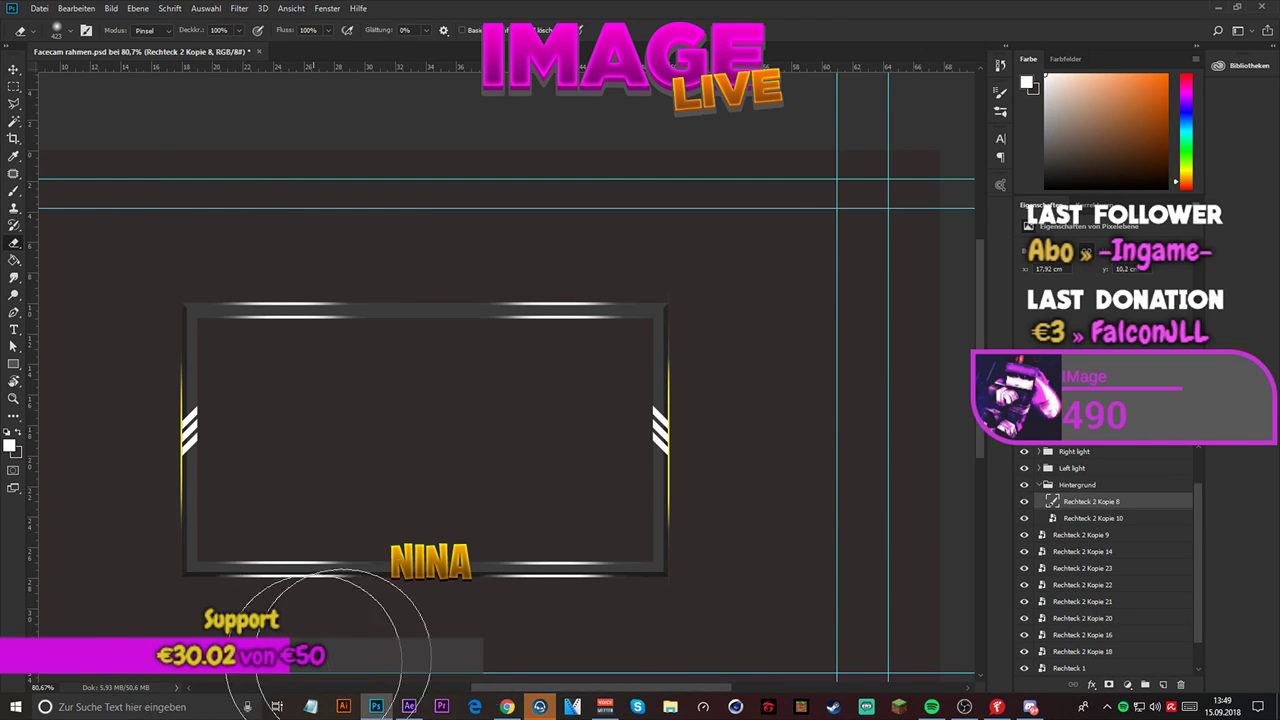
# - Rasterize the smart object Rechteck 2 Kopie 10 and erase its excess around the frame's upper-right corner
pyautogui.click(1093, 518)
pyautogui.click(593, 498)
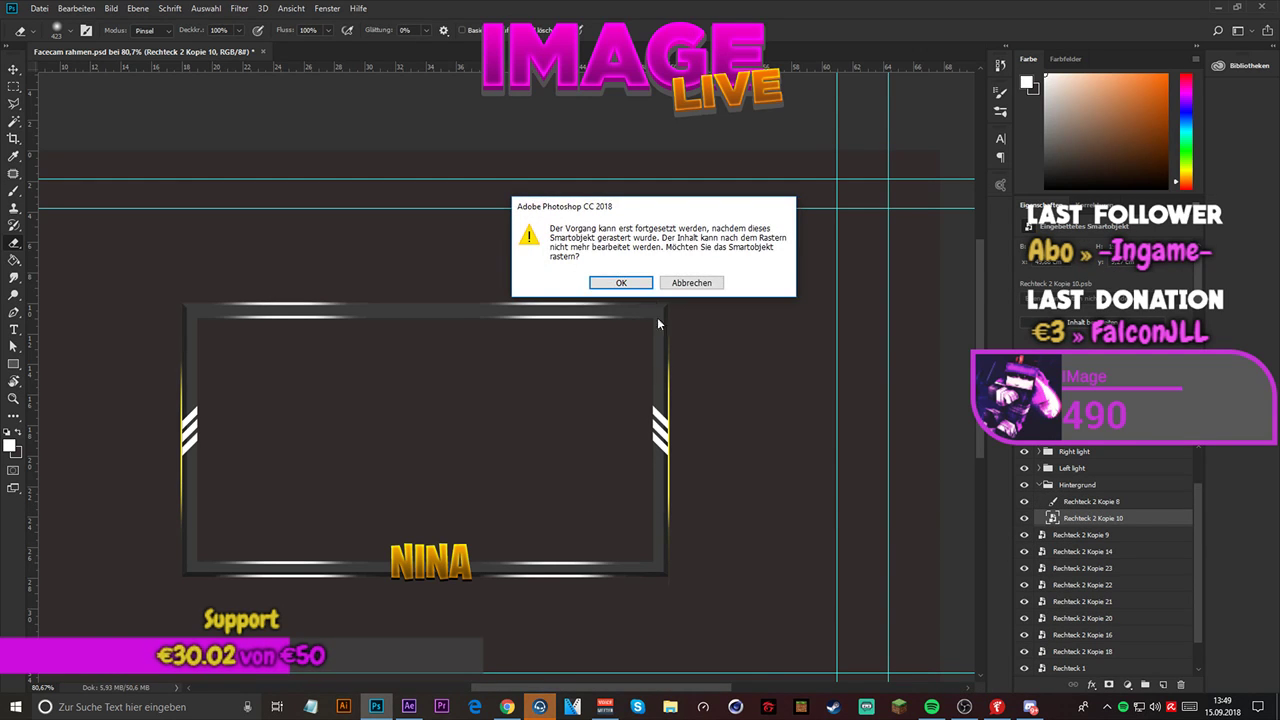
pyautogui.click(622, 279)
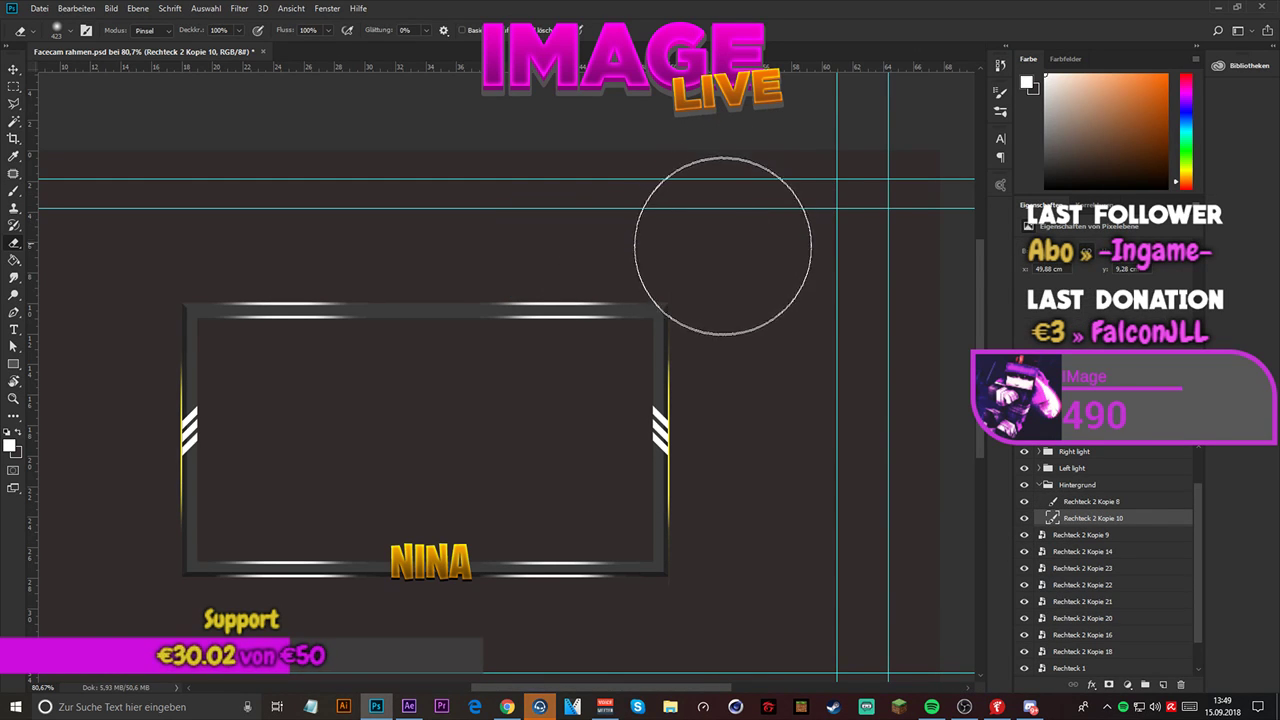
pyautogui.moveTo(723, 246)
pyautogui.mouseDown()
pyautogui.moveTo(691, 220)
pyautogui.moveTo(734, 257)
pyautogui.moveTo(732, 262)
pyautogui.mouseUp()
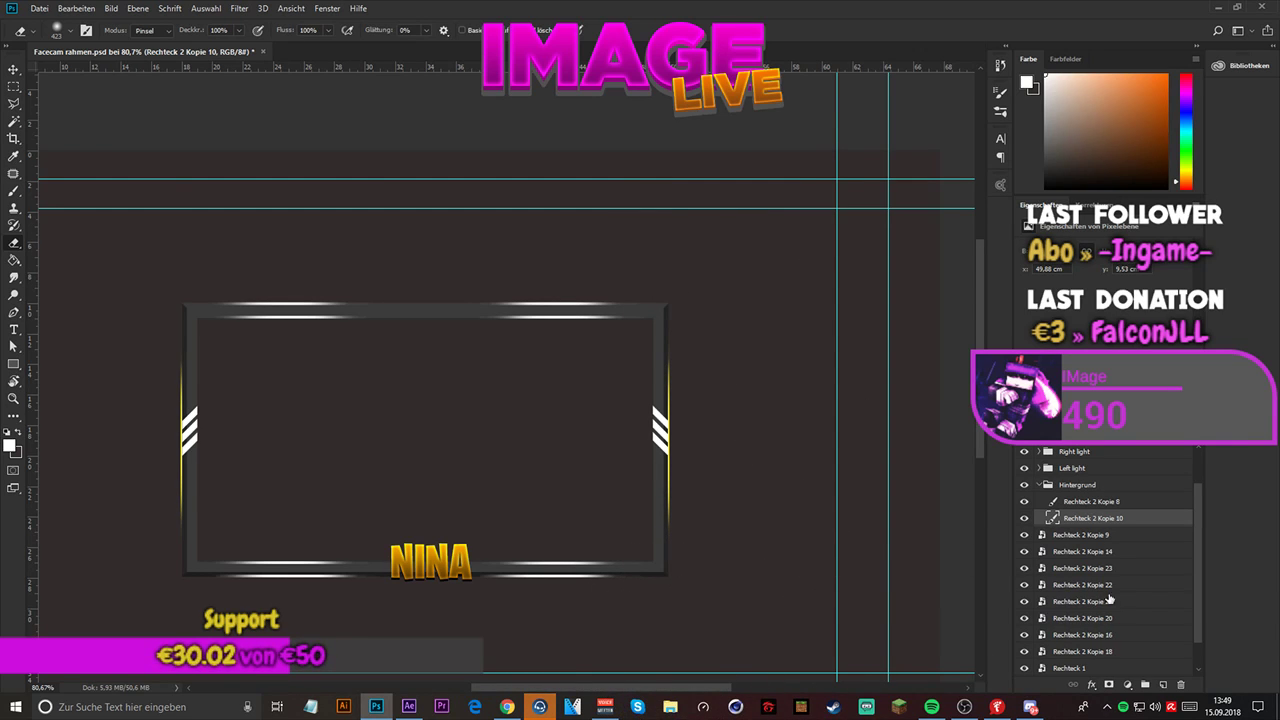
pyautogui.click(1088, 501)
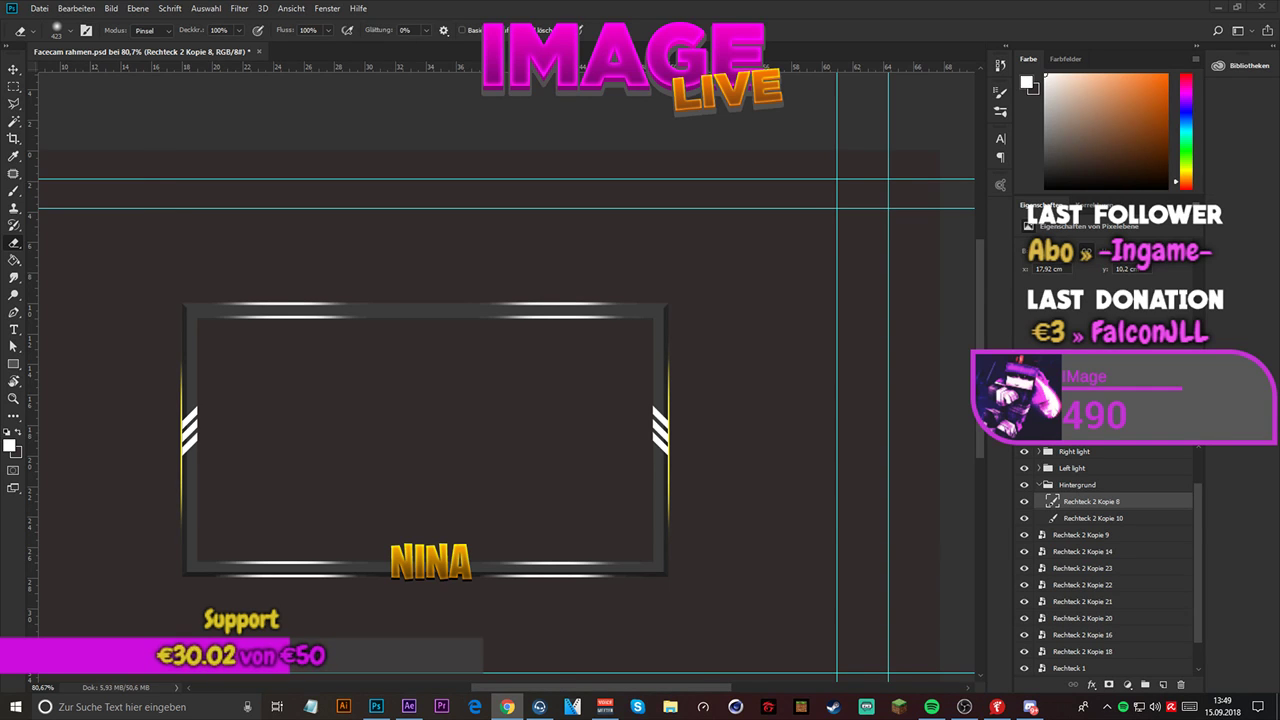
pyautogui.scroll(-4, 617, 377)
pyautogui.scroll(5, 494, 337)
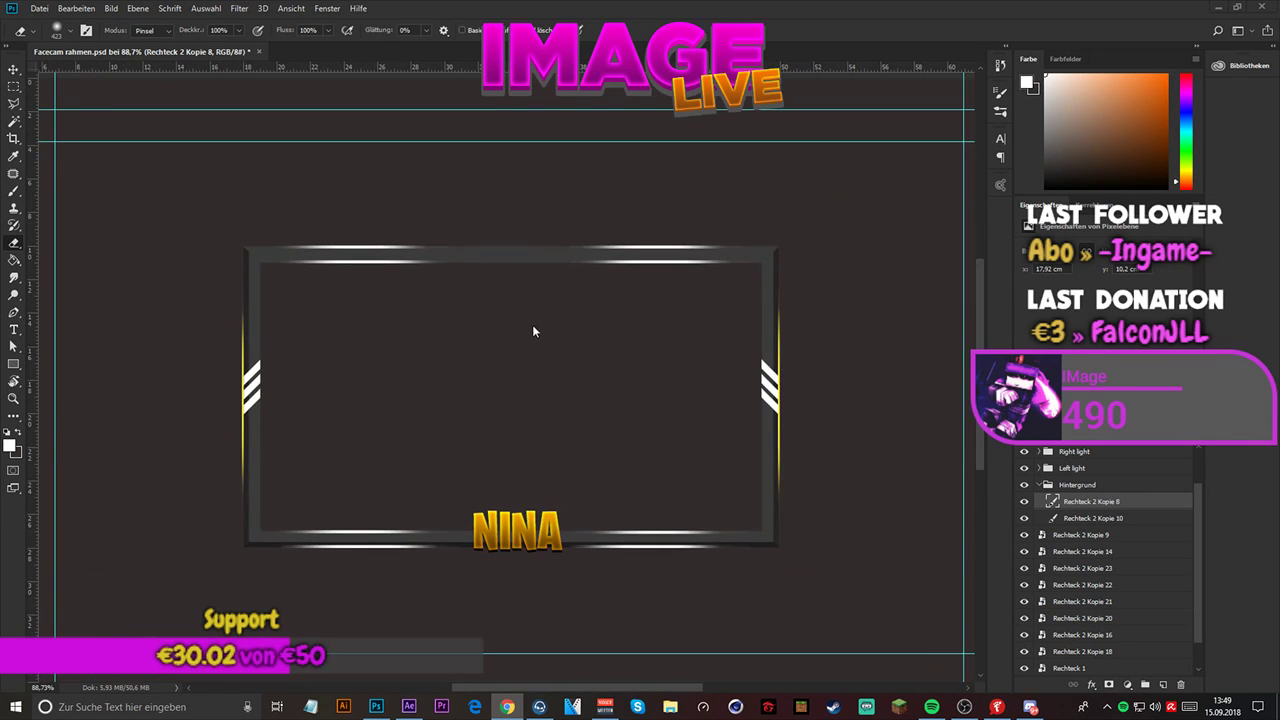
# - Move the layer Ebene 2 out of the Left light group into the Hintergrund group
pyautogui.scroll(1, 541, 338)
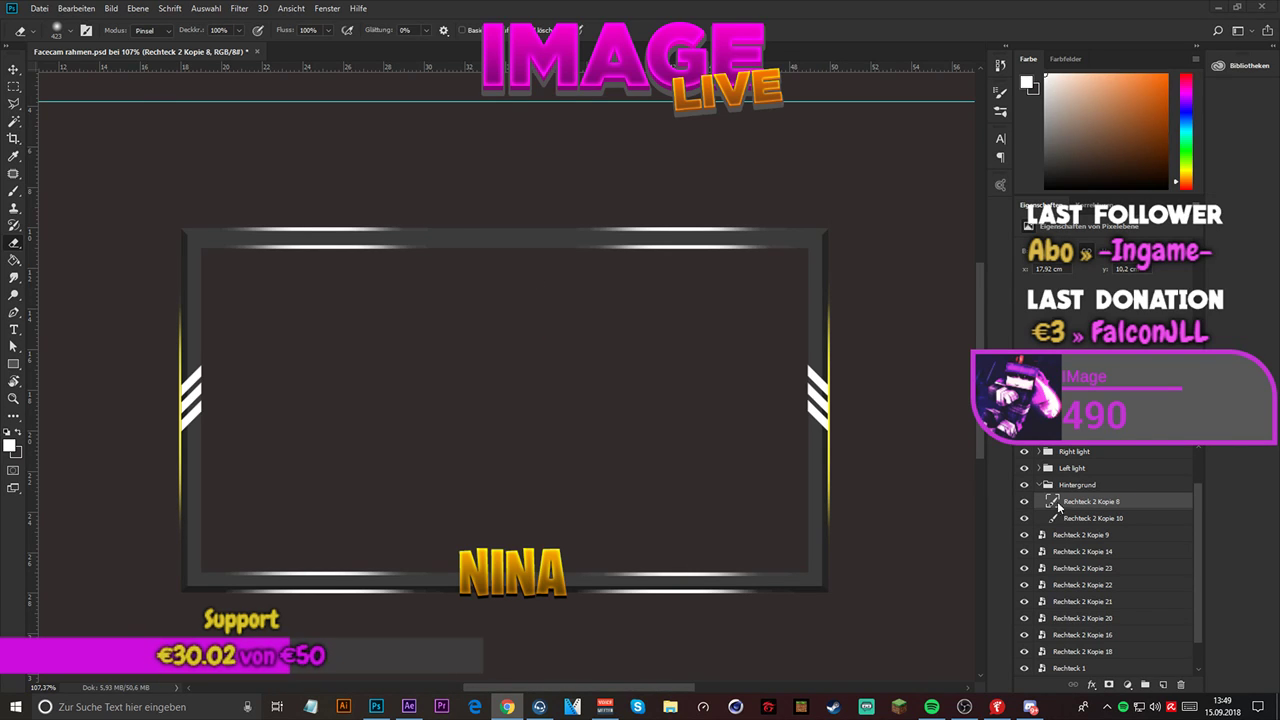
pyautogui.click(1037, 485)
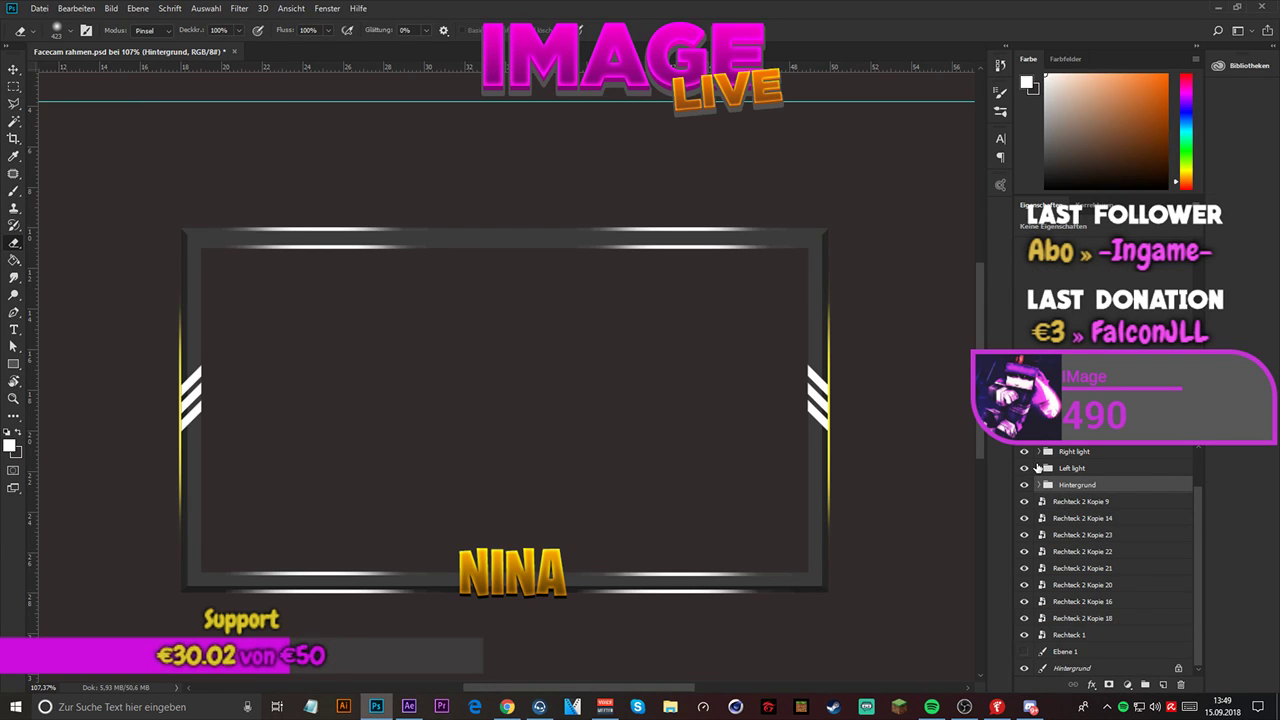
pyautogui.click(1039, 468)
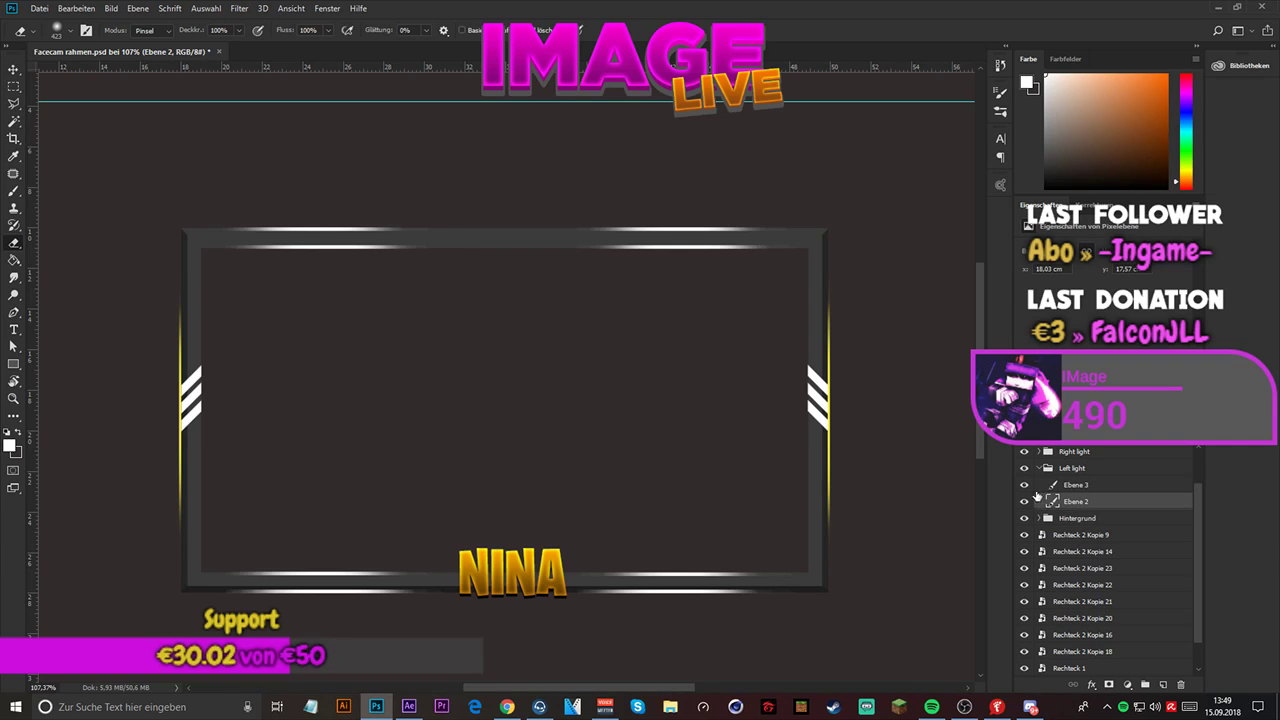
pyautogui.click(1074, 503)
pyautogui.moveTo(1090, 510)
pyautogui.mouseDown()
pyautogui.moveTo(1096, 535)
pyautogui.moveTo(1096, 520)
pyautogui.mouseUp()
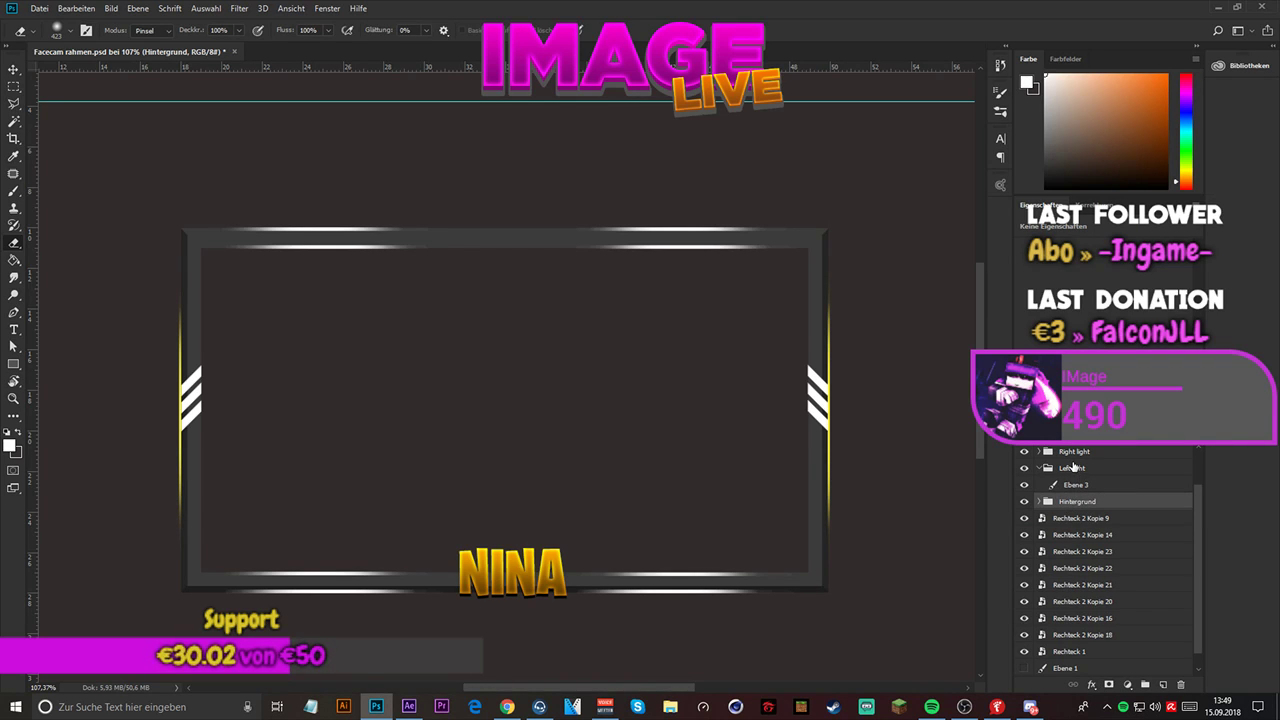
# - Move the layer Ebene 2 Kopie from the Right light group into the Hintergrund group and collapse Left light
pyautogui.click(1039, 468)
pyautogui.click(1039, 451)
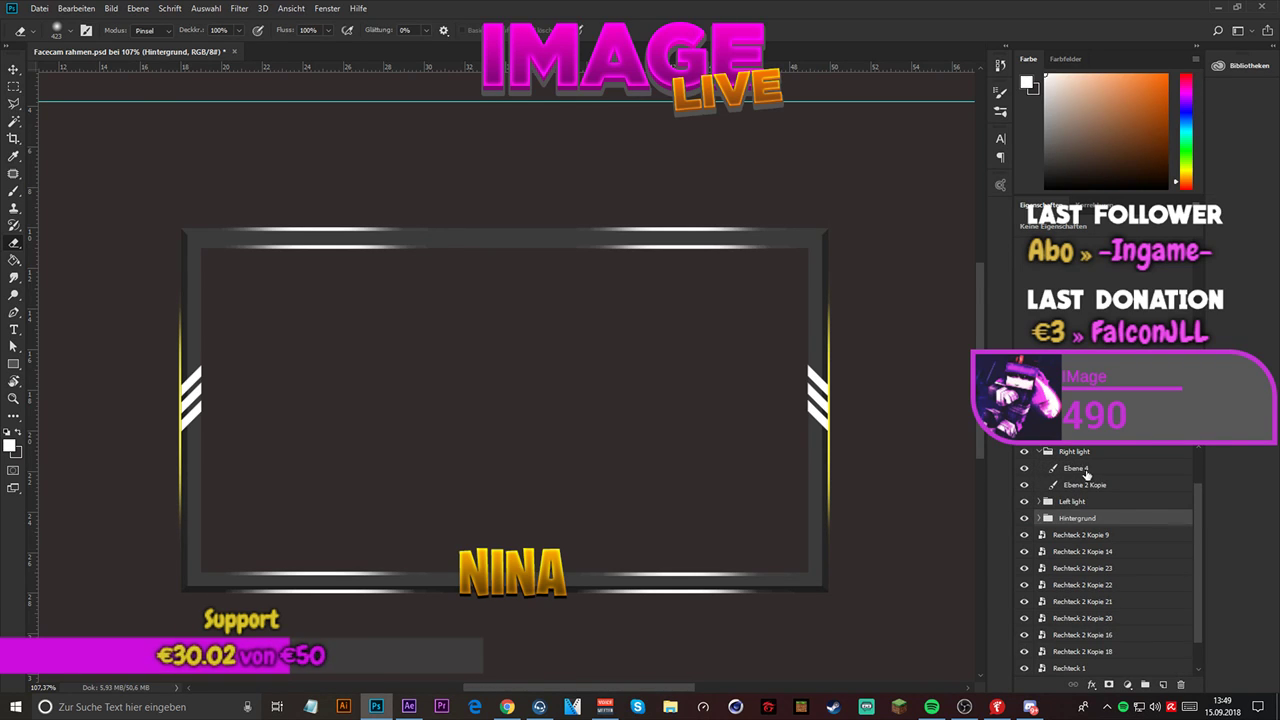
pyautogui.click(1080, 484)
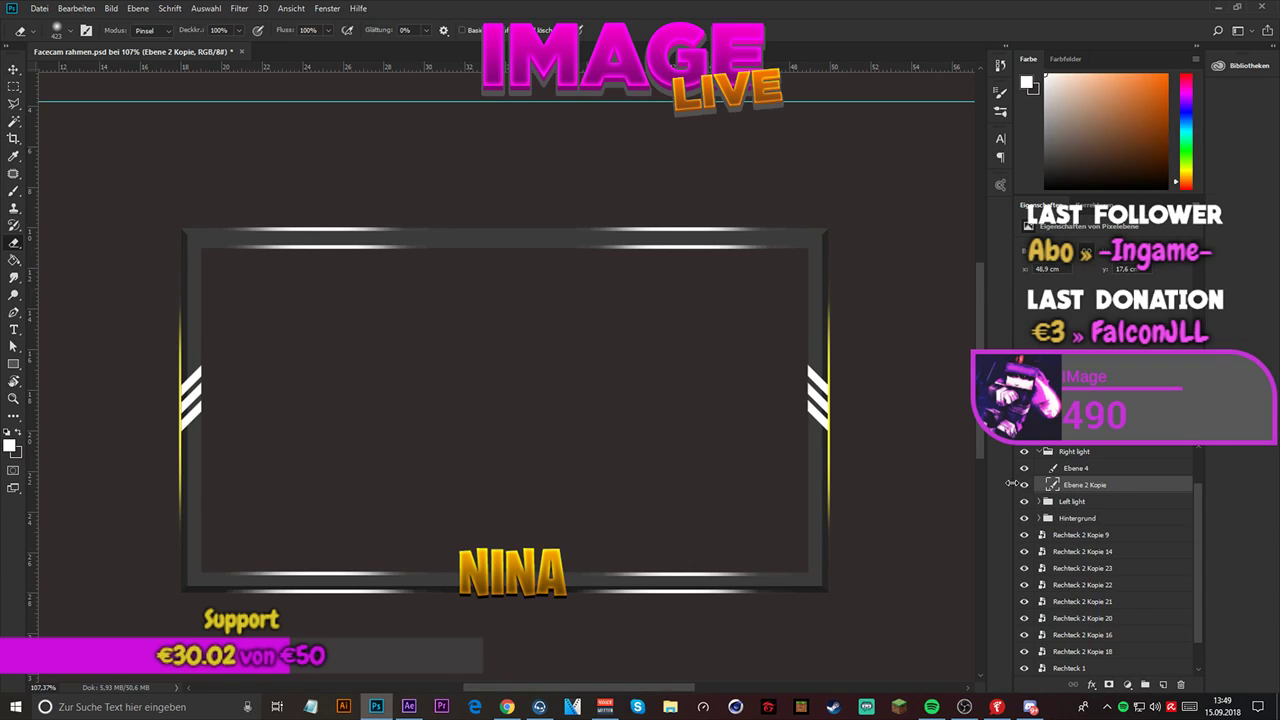
pyautogui.moveTo(1088, 488); pyautogui.dragTo(1090, 521)
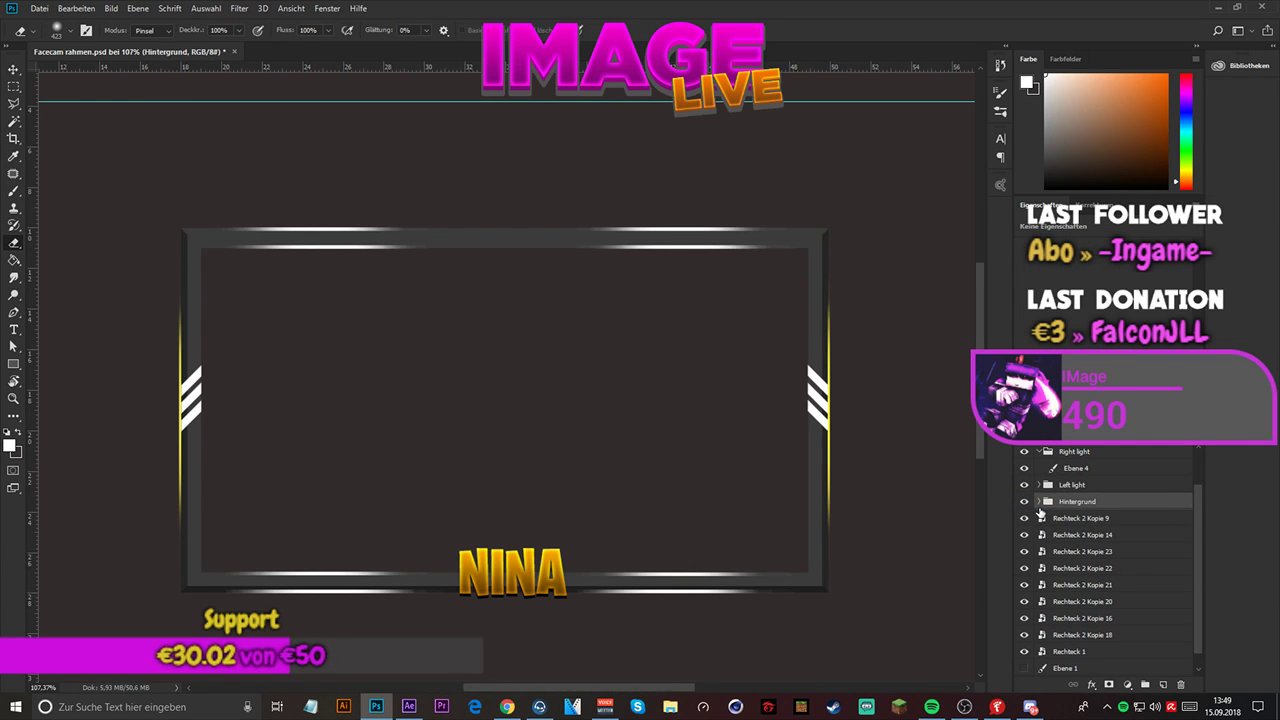
# - Rename the layer Ebene 2 in the Hintergrund group as "Streifen links"
pyautogui.click(1040, 502)
pyautogui.click(1082, 536)
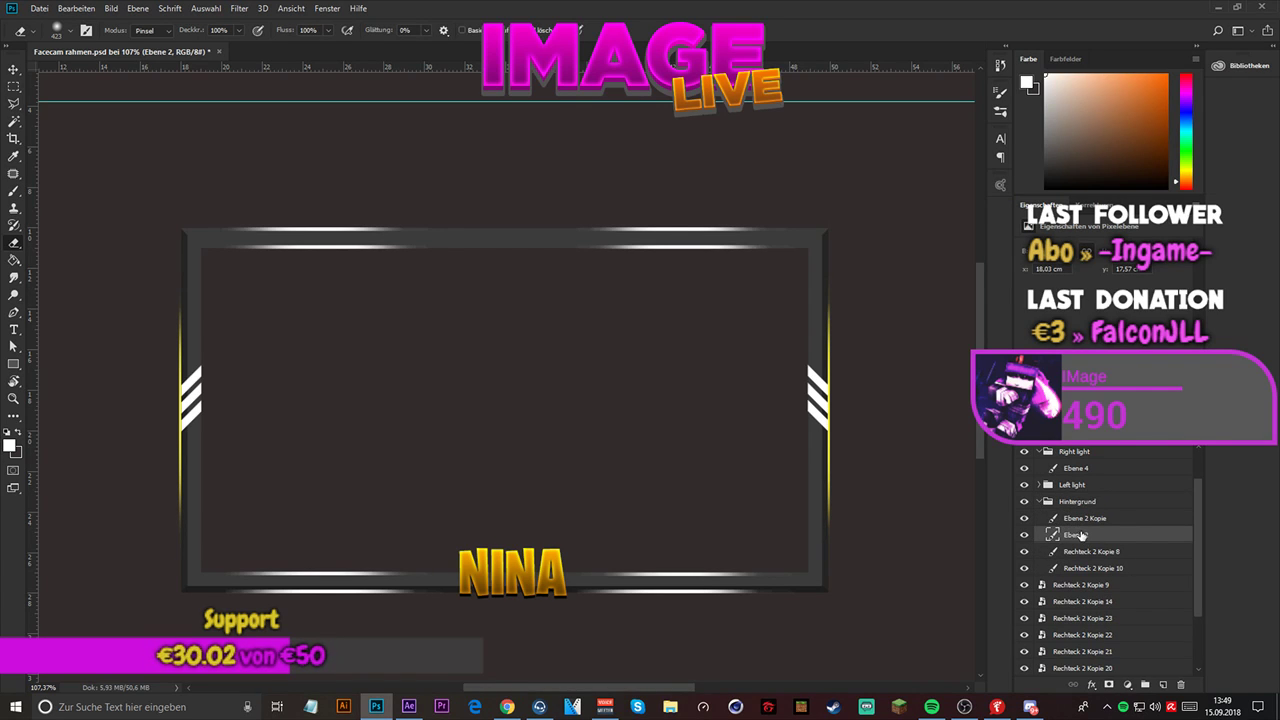
pyautogui.doubleClick(1078, 535)
pyautogui.write('Sc')
pyautogui.write('reifen rechts')
pyautogui.press('Return')
pyautogui.doubleClick(1093, 535)
pyautogui.doubleClick(1094, 535)
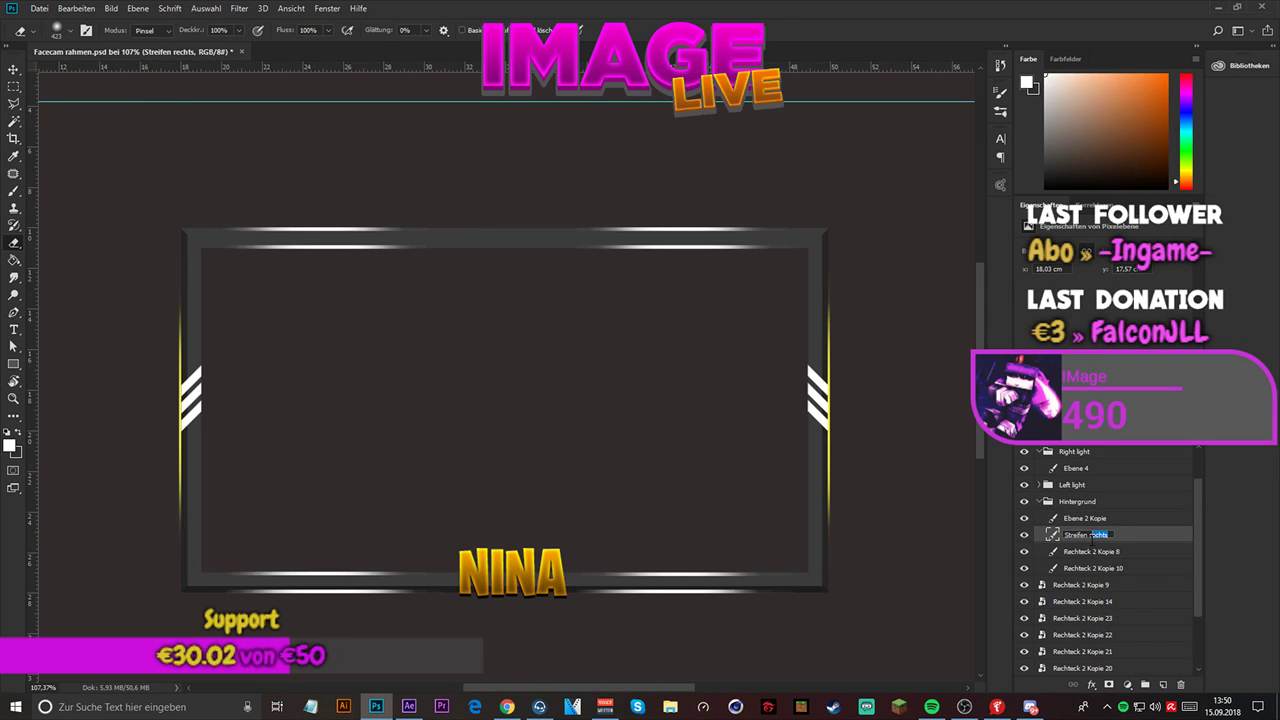
pyautogui.press('Return')
pyautogui.doubleClick(1109, 532)
pyautogui.write('Streifen links')
pyautogui.press('Return')
# - Rename the layer Ebene 2 Kopie in the Hintergrund group as "Streifen rechts"
pyautogui.doubleClick(1087, 517)
pyautogui.write('Str')
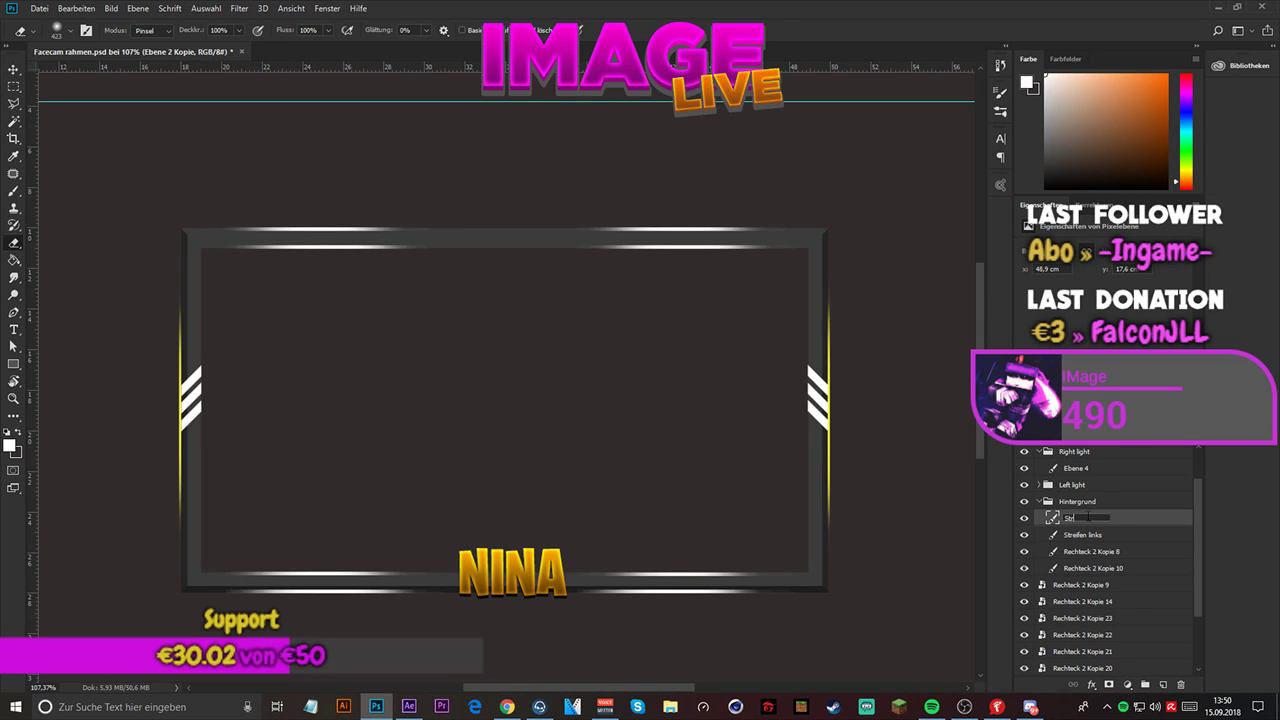
pyautogui.write('eifen rechts')
pyautogui.press('Return')
# - Rename Rechteck 2 Kopie 8 as "Goldener streifen links" and check it by toggling its visibility
pyautogui.scroll(-2, 1053, 577)
pyautogui.doubleClick(1100, 501)
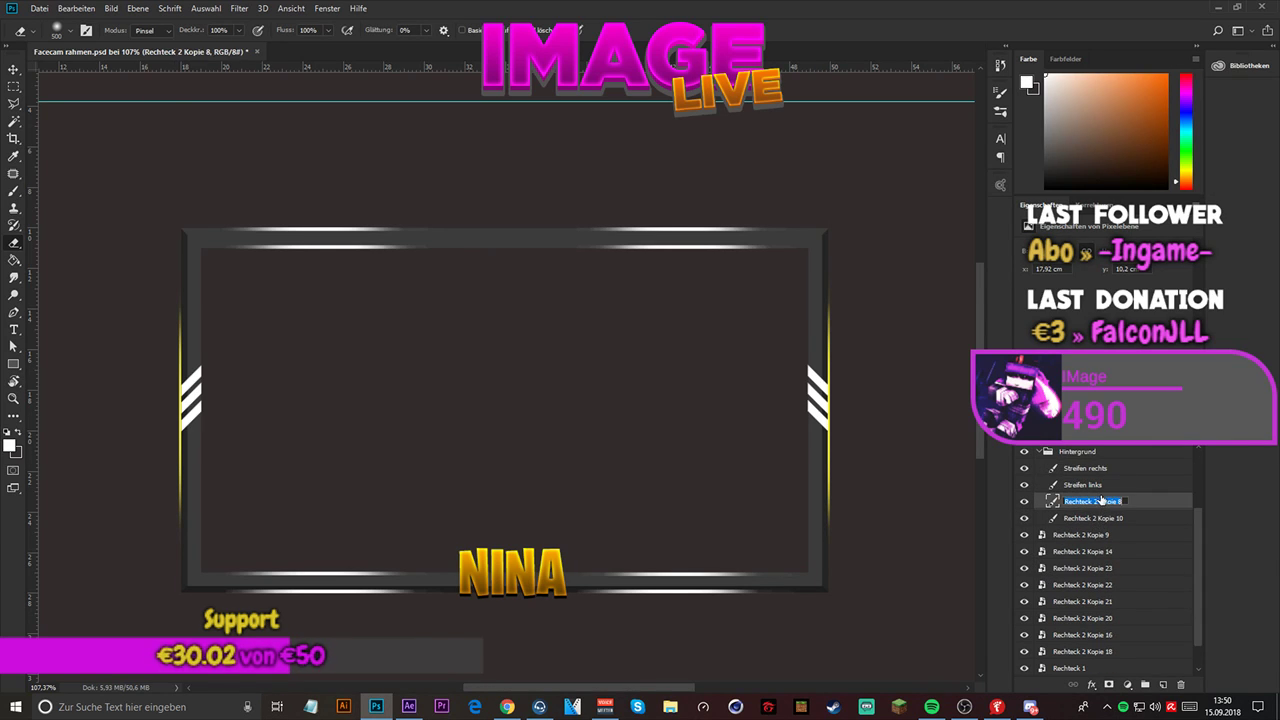
pyautogui.write('Goldener streifen links')
pyautogui.press('Return')
pyautogui.click(1023, 501)
pyautogui.click(1023, 501)
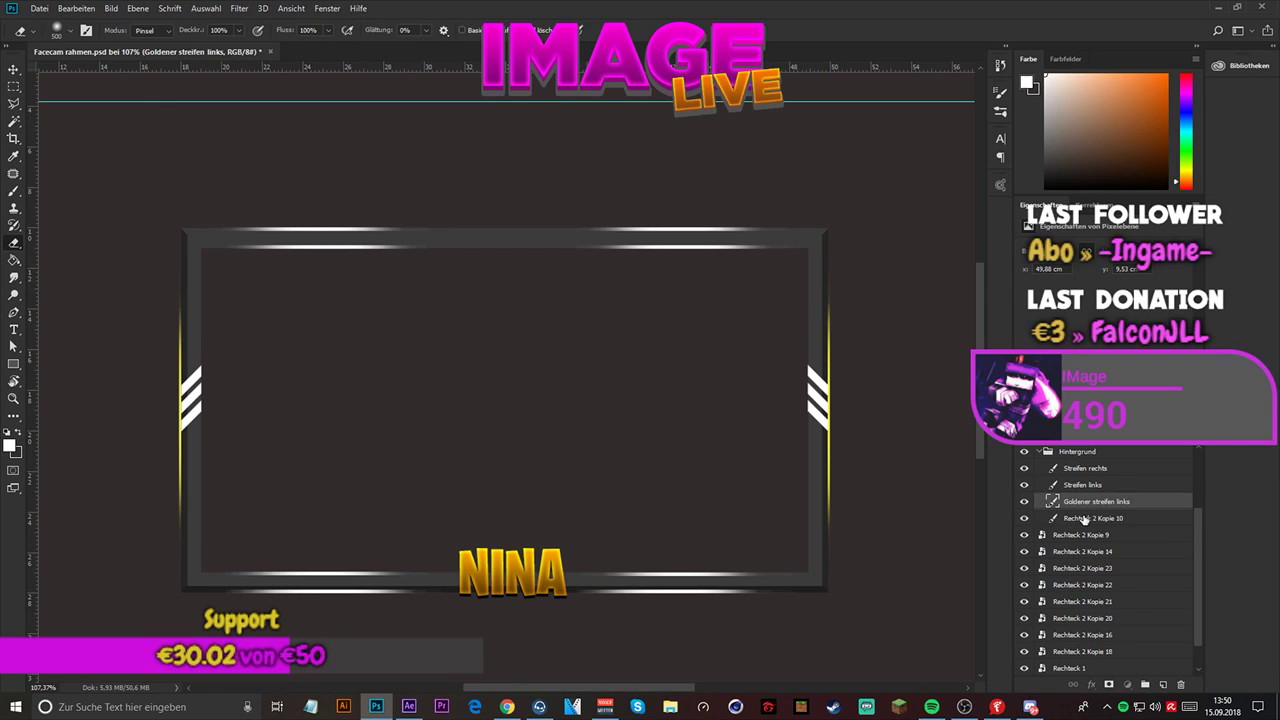
# - Rename Rechteck 2 Kopie 10 as "Goldener Streifen Rechts"
pyautogui.doubleClick(1084, 518)
pyautogui.write('Goldener Streifen Rechts')
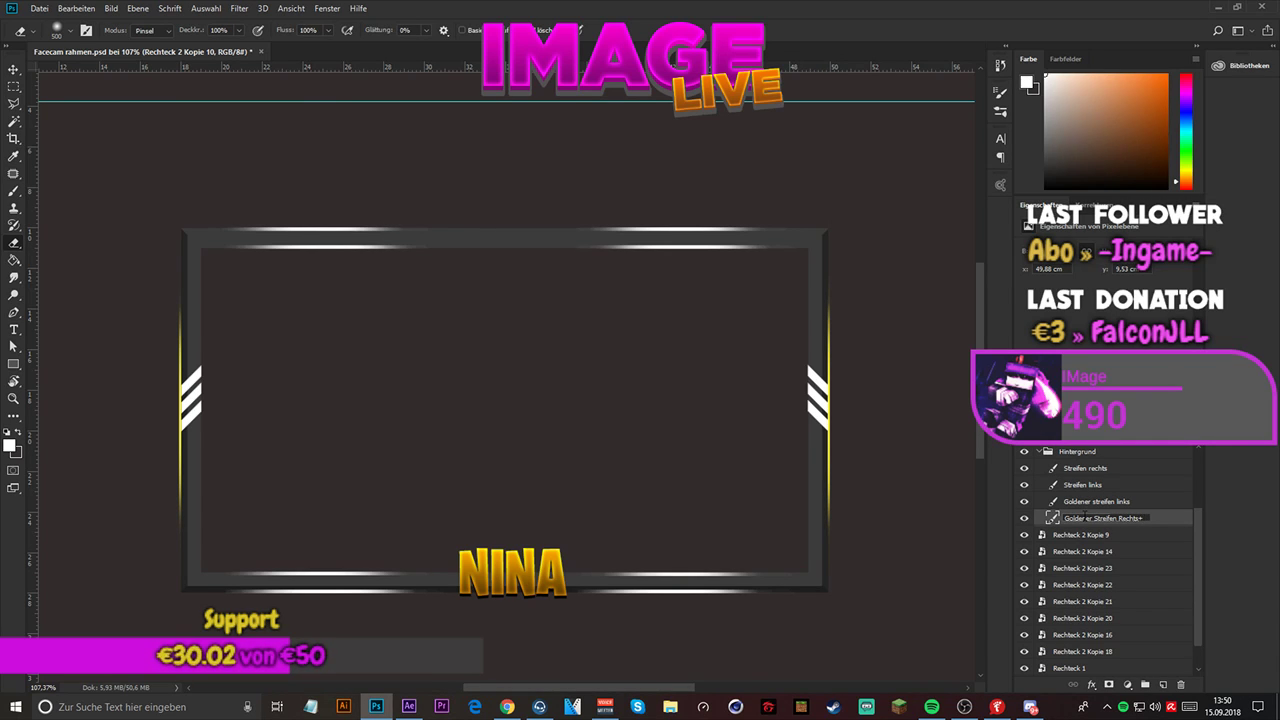
pyautogui.press('Return')
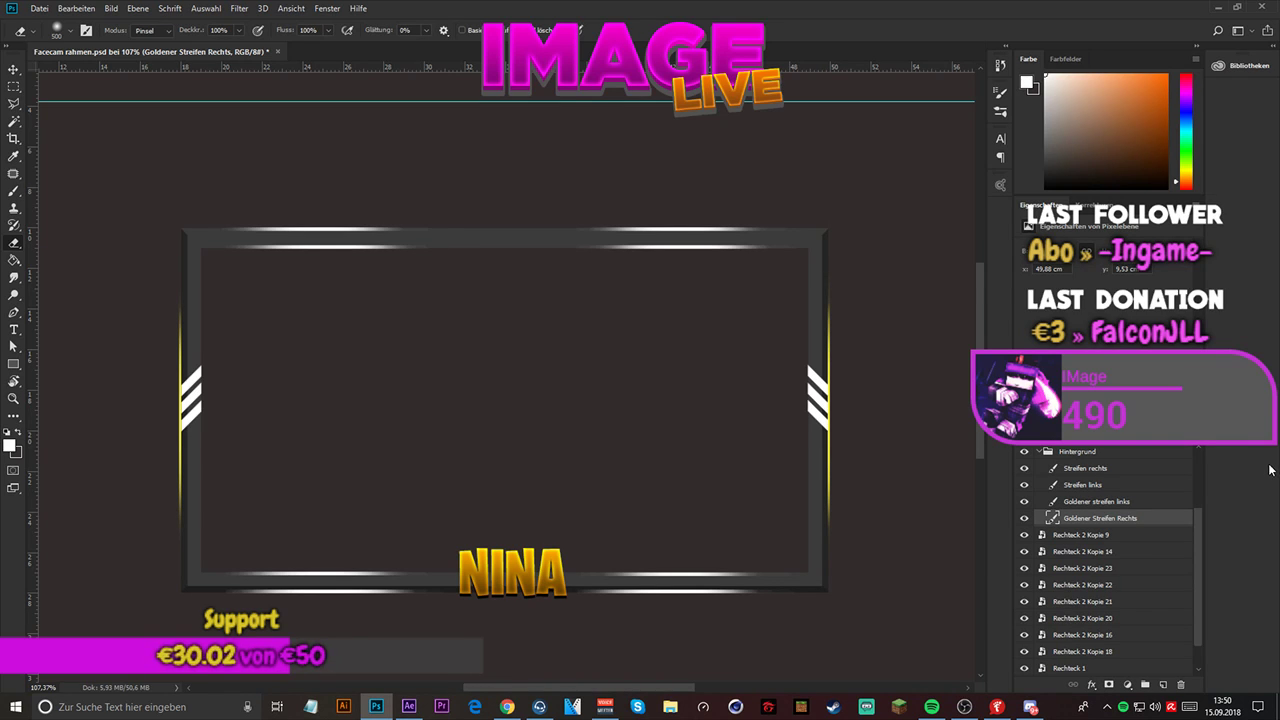
# - Group the layers from Rechteck 2 Kopie 9 through Rechteck 2 Kopie 18 as "Shades" and collapse the Hintergrund group
pyautogui.scroll(-1, 1108, 497)
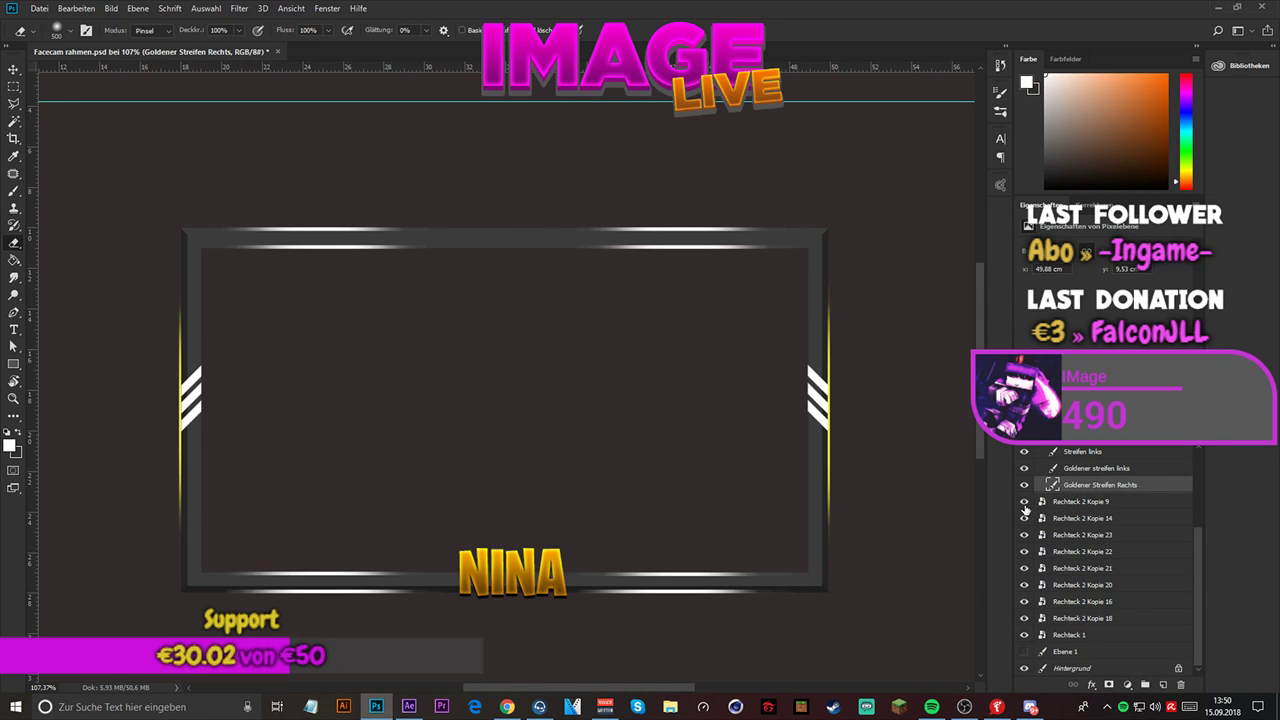
pyautogui.click(1081, 502)
pyautogui.keyDown('shift'); pyautogui.click(1092, 636); pyautogui.keyUp('shift')
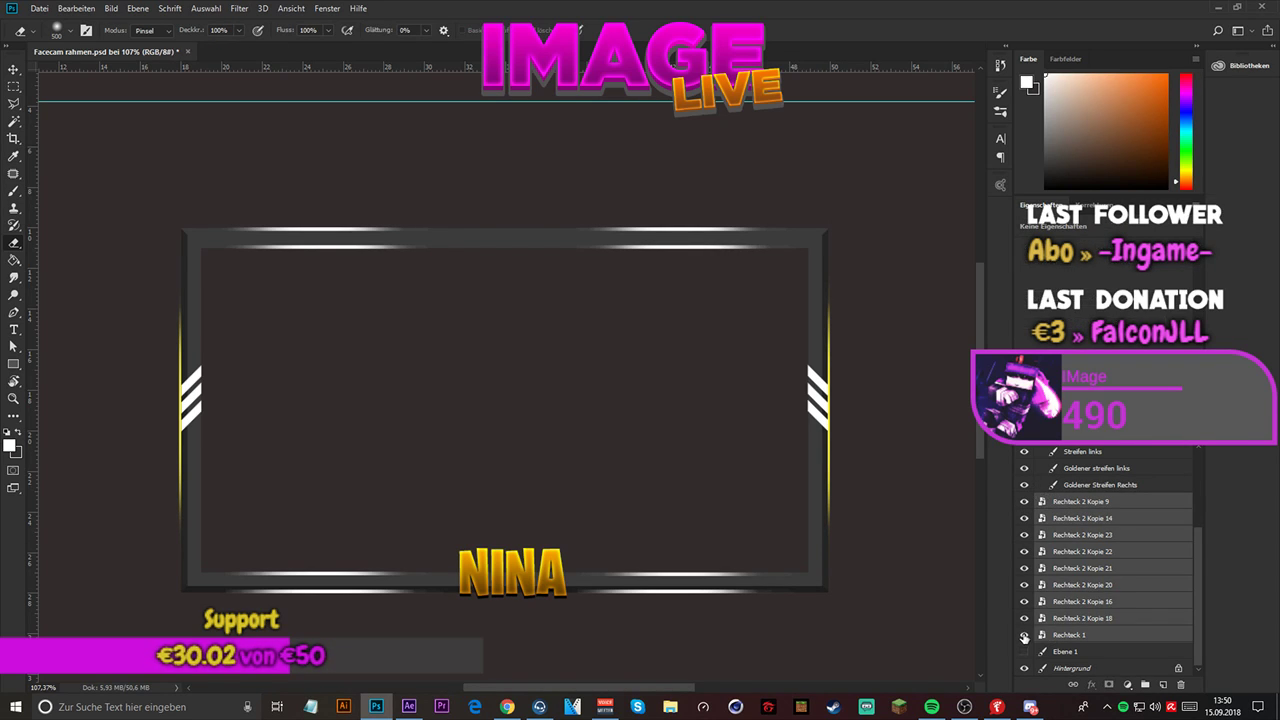
pyautogui.click(1023, 635)
pyautogui.click(1023, 635)
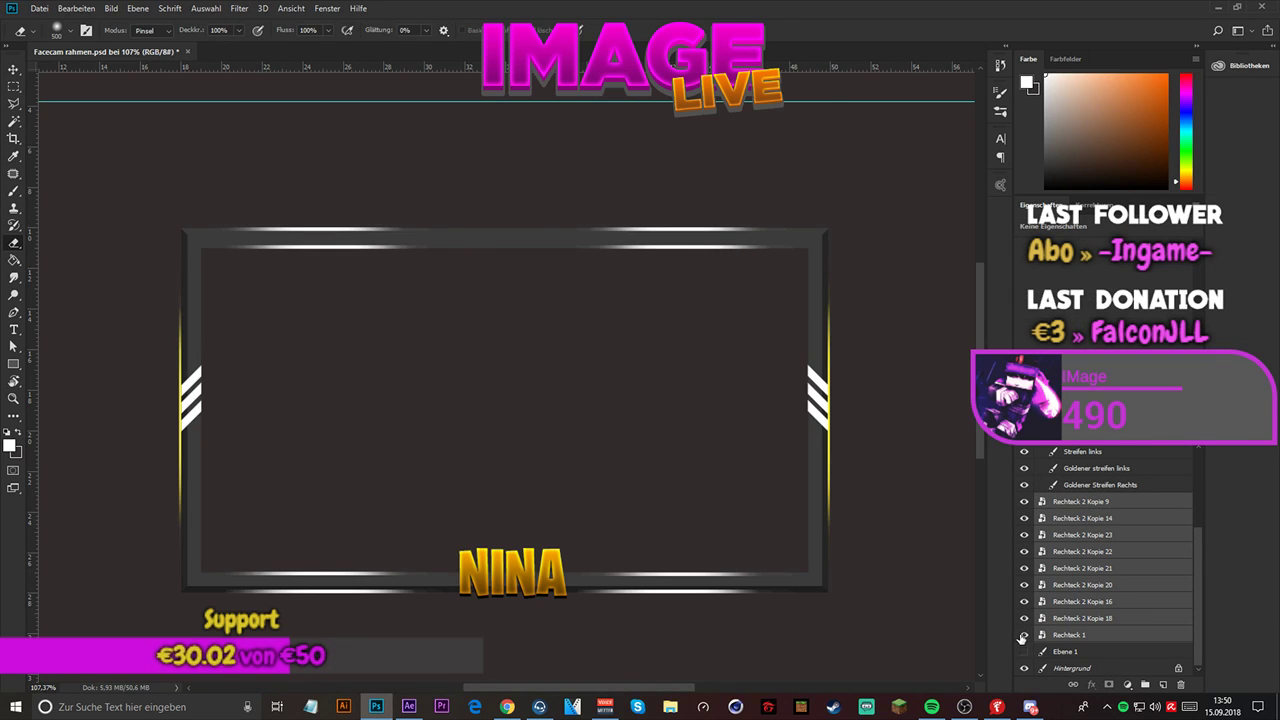
pyautogui.click(1081, 620)
pyautogui.keyDown('shift'); pyautogui.click(1098, 508); pyautogui.keyUp('shift')
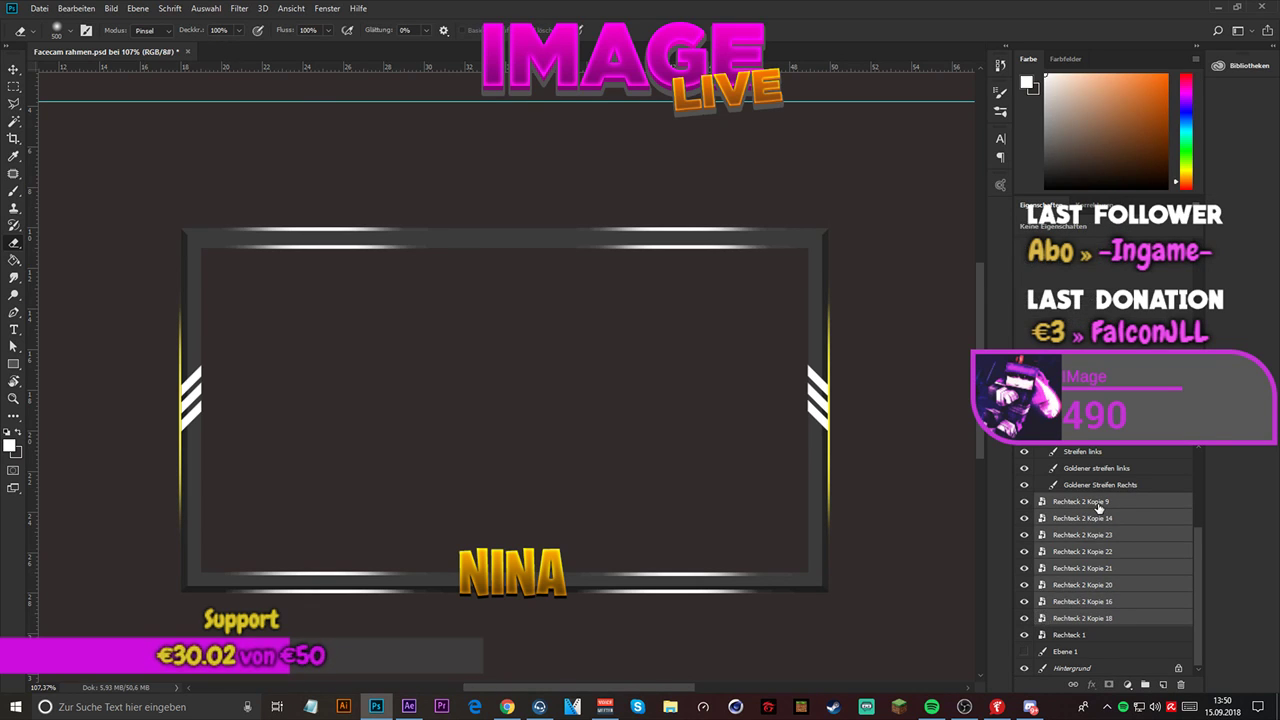
pyautogui.rightClick(1098, 508)
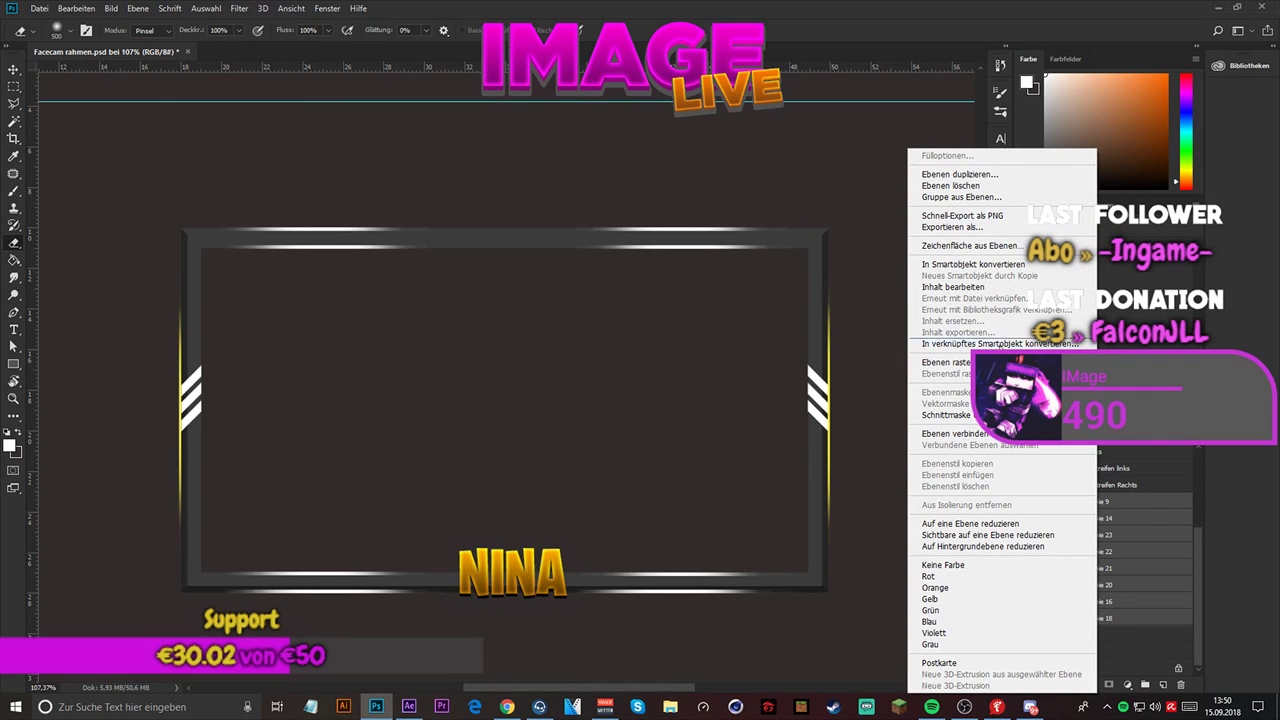
pyautogui.click(980, 198)
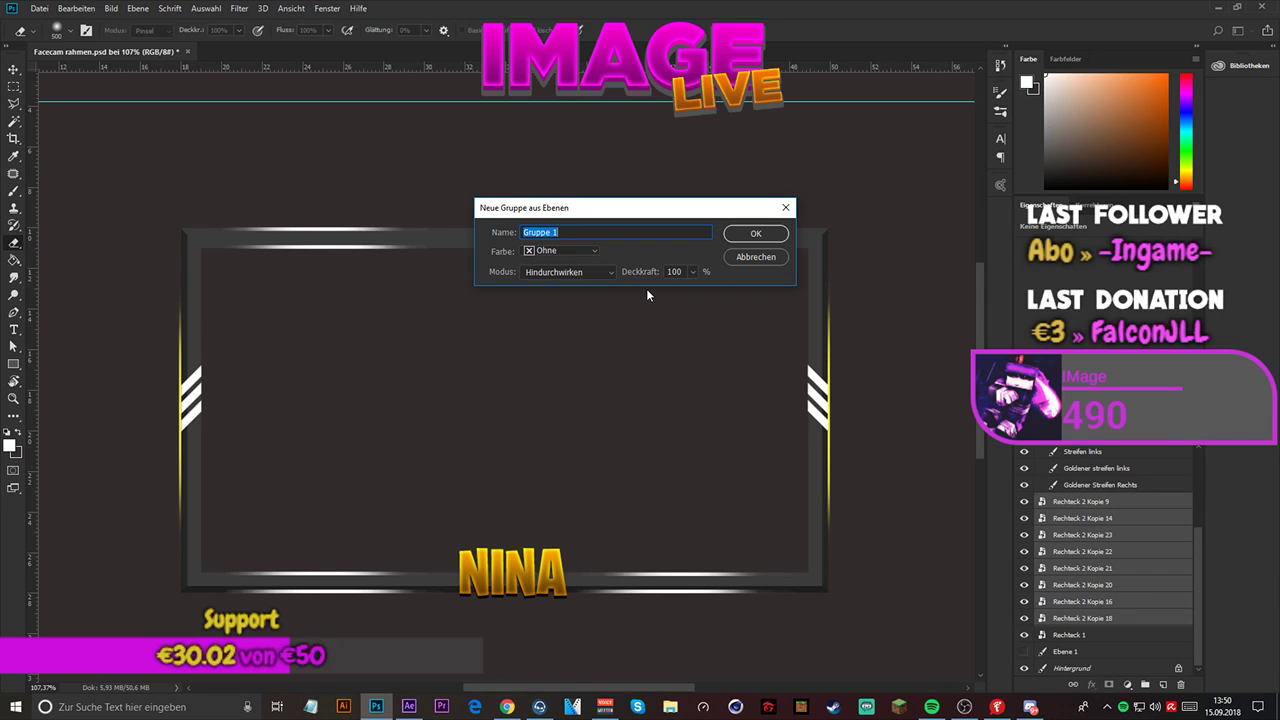
pyautogui.write('Shades')
pyautogui.press('Return')
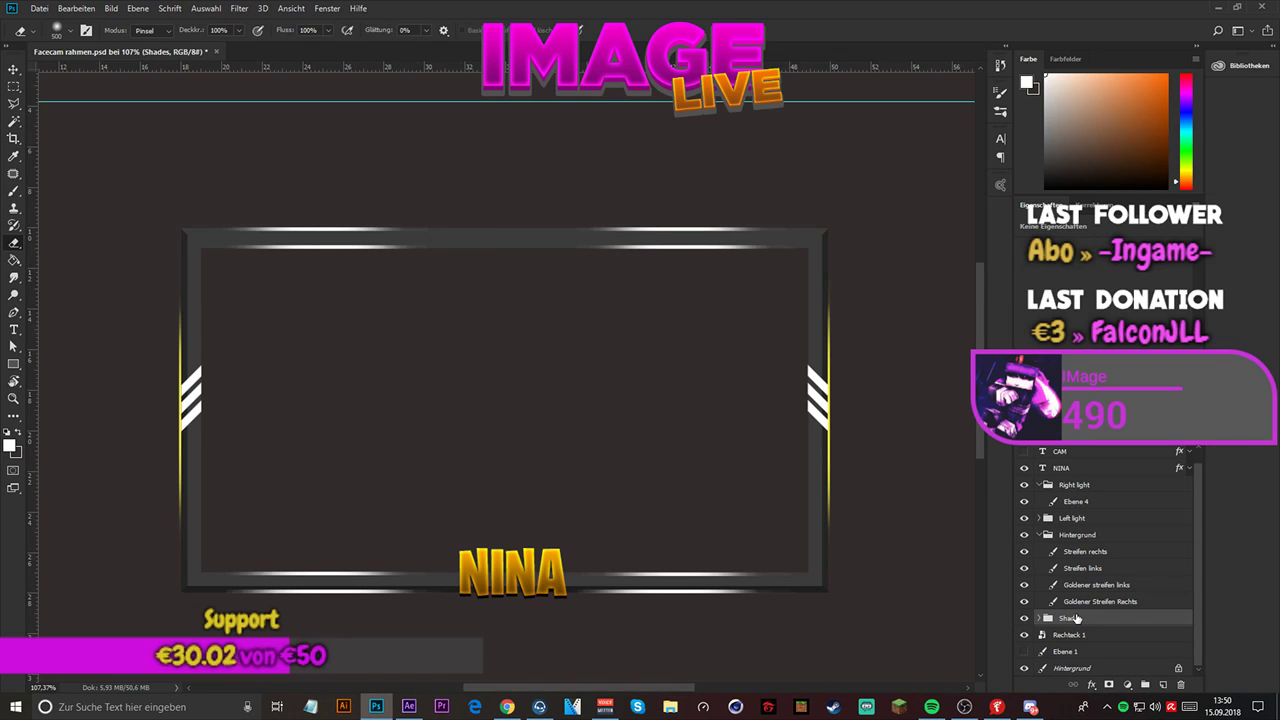
pyautogui.click(1039, 535)
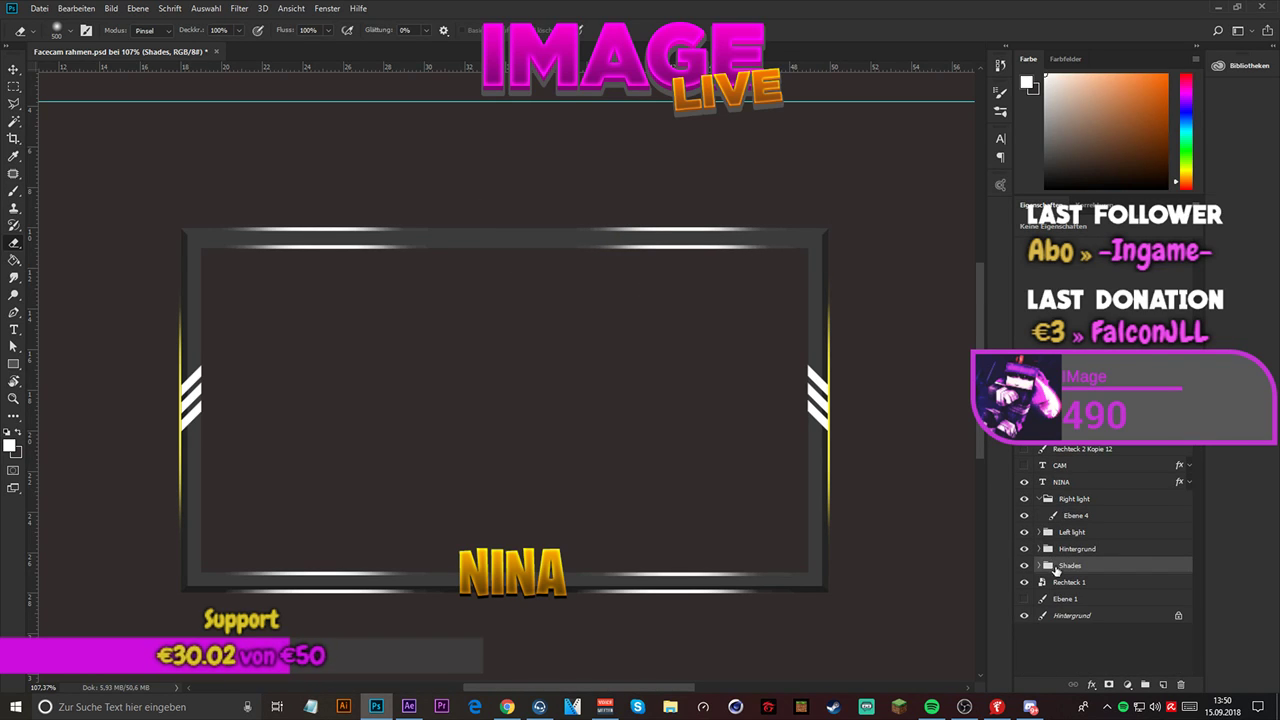
pyautogui.rightClick(1114, 583)
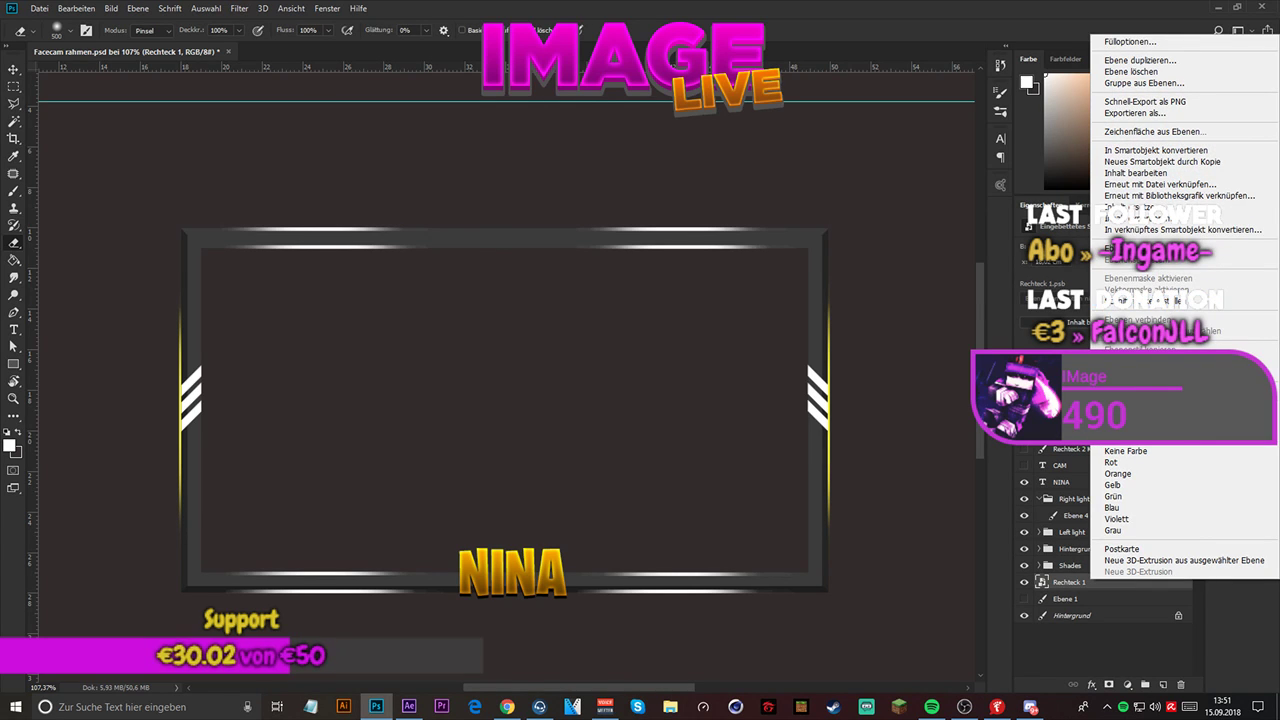
pyautogui.click(1254, 630)
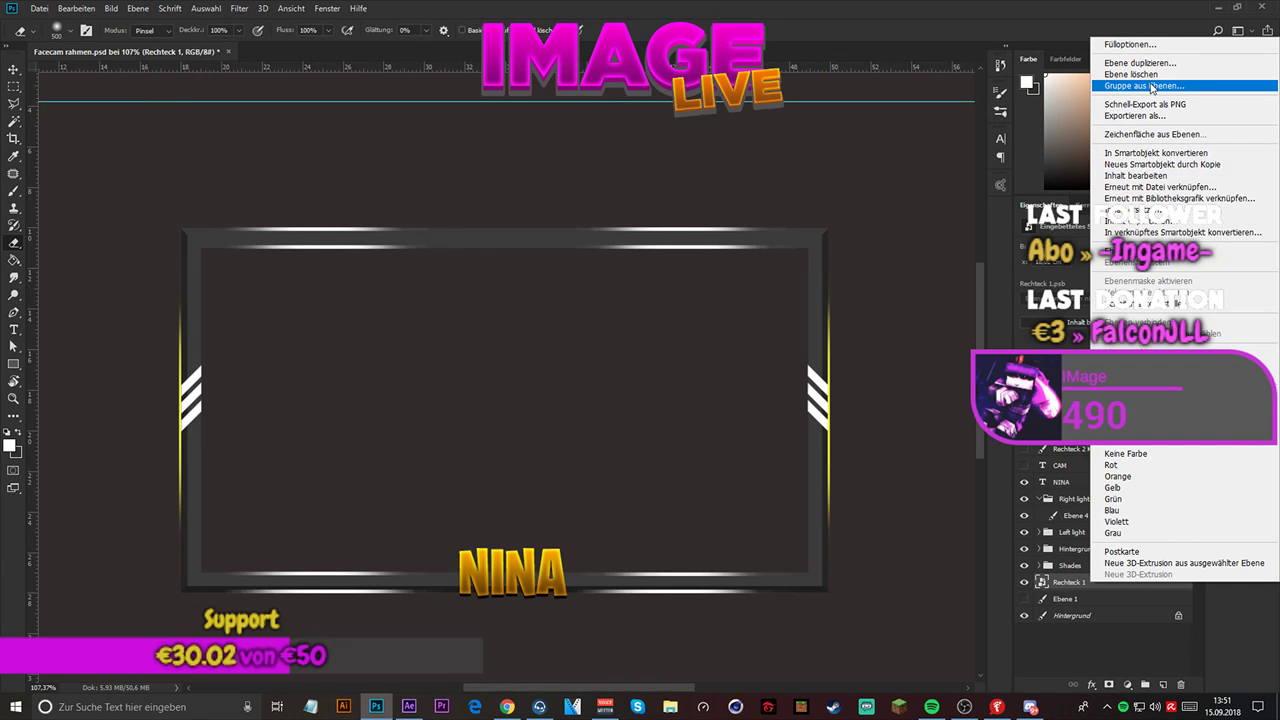
pyautogui.click(1075, 591)
pyautogui.doubleClick(1069, 589)
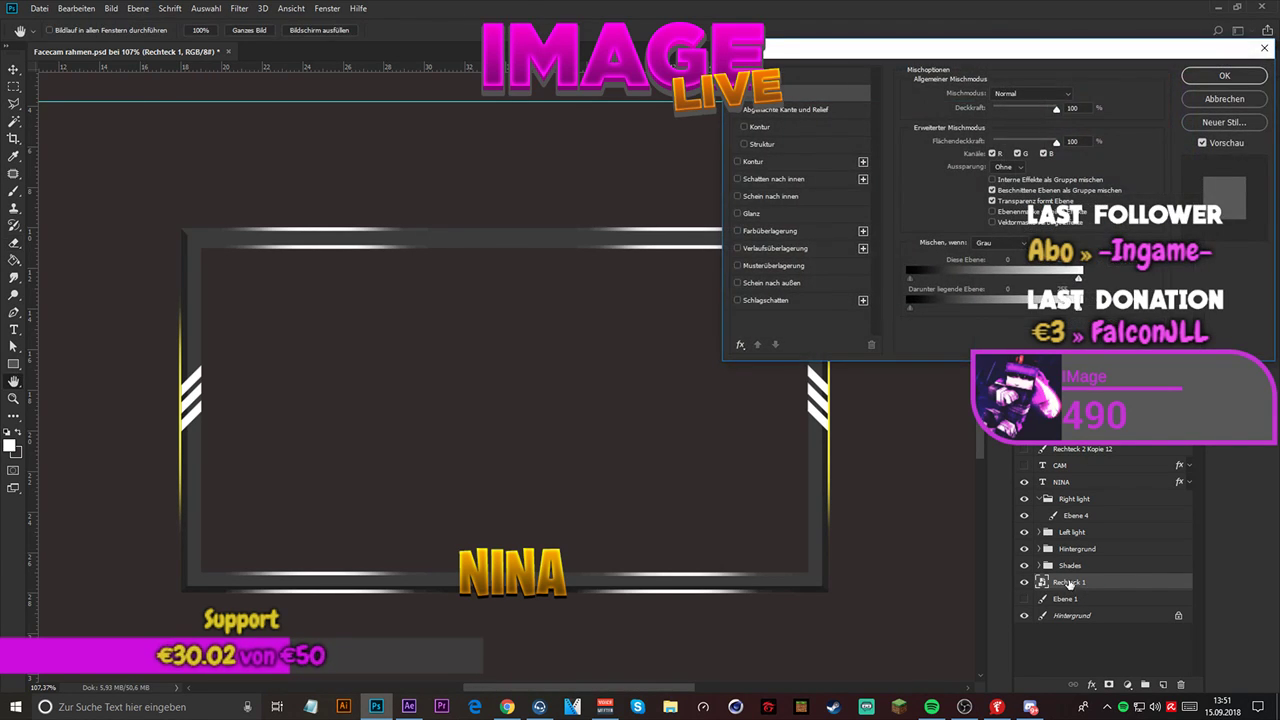
pyautogui.press('Escape')
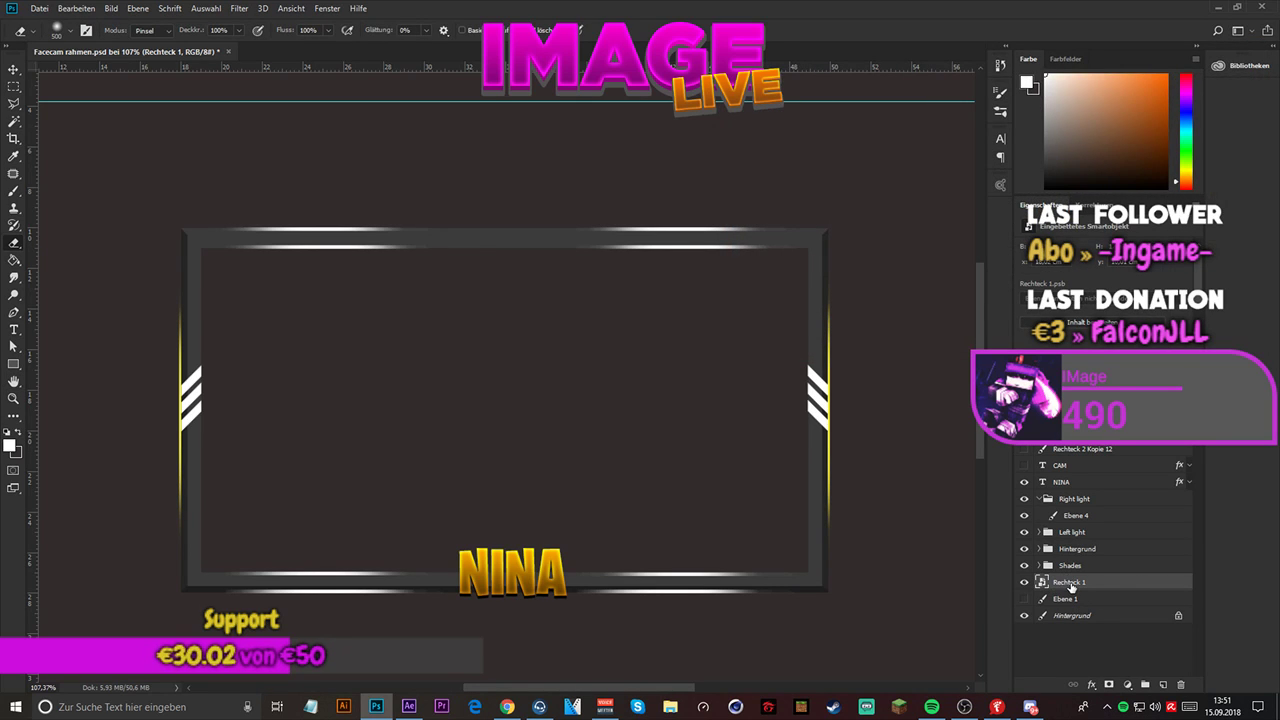
# - Rename the layer Rechteck 1 as "RAHMEN" and collapse the Right light group
pyautogui.doubleClick(1068, 582)
pyautogui.write('RaHMEN')
pyautogui.press('Return')
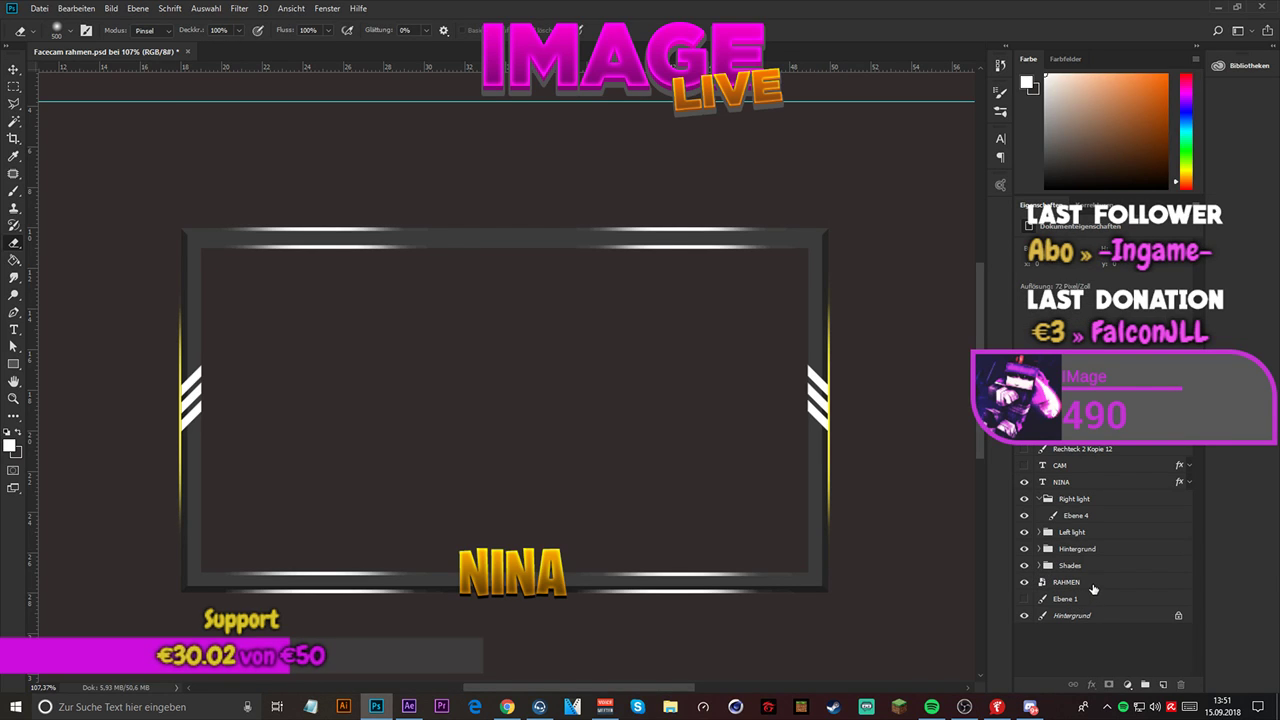
pyautogui.click(1038, 500)
pyautogui.click(1037, 499)
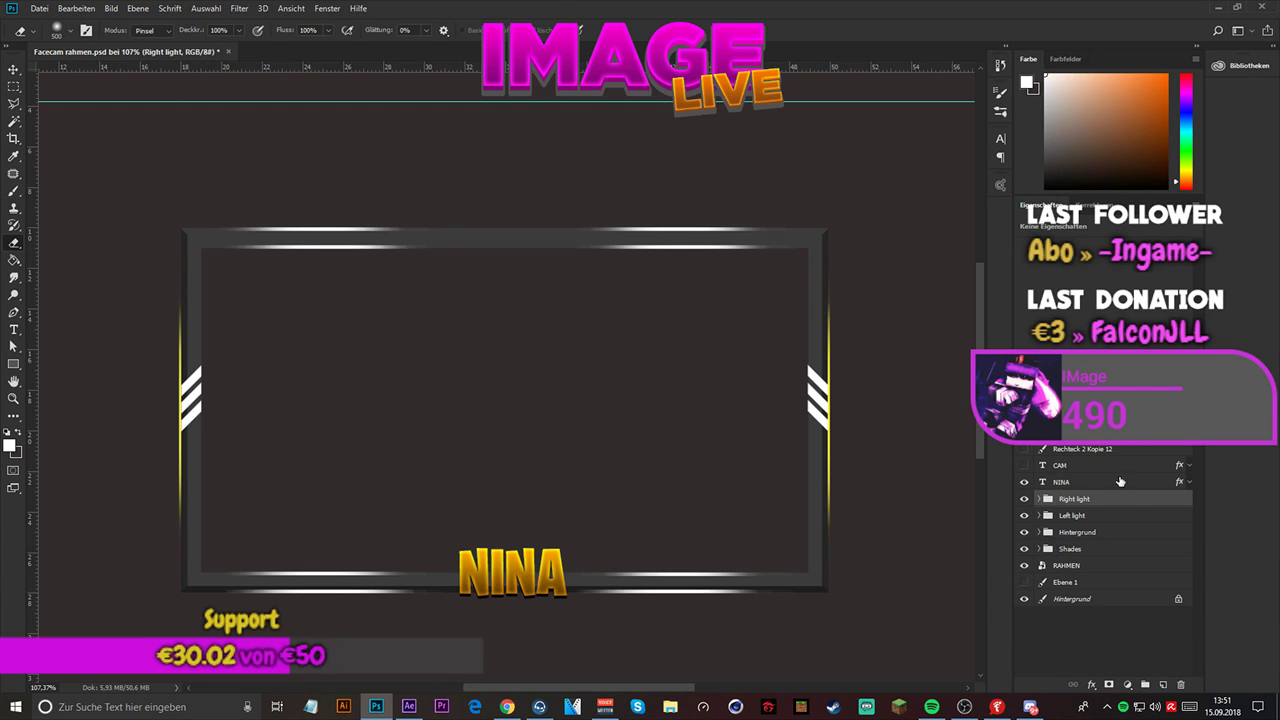
# - Unlock the bottom Hintergrund layer and check the frame on transparency by hiding it and showing it again
pyautogui.hotkey('alt', 'Tab')
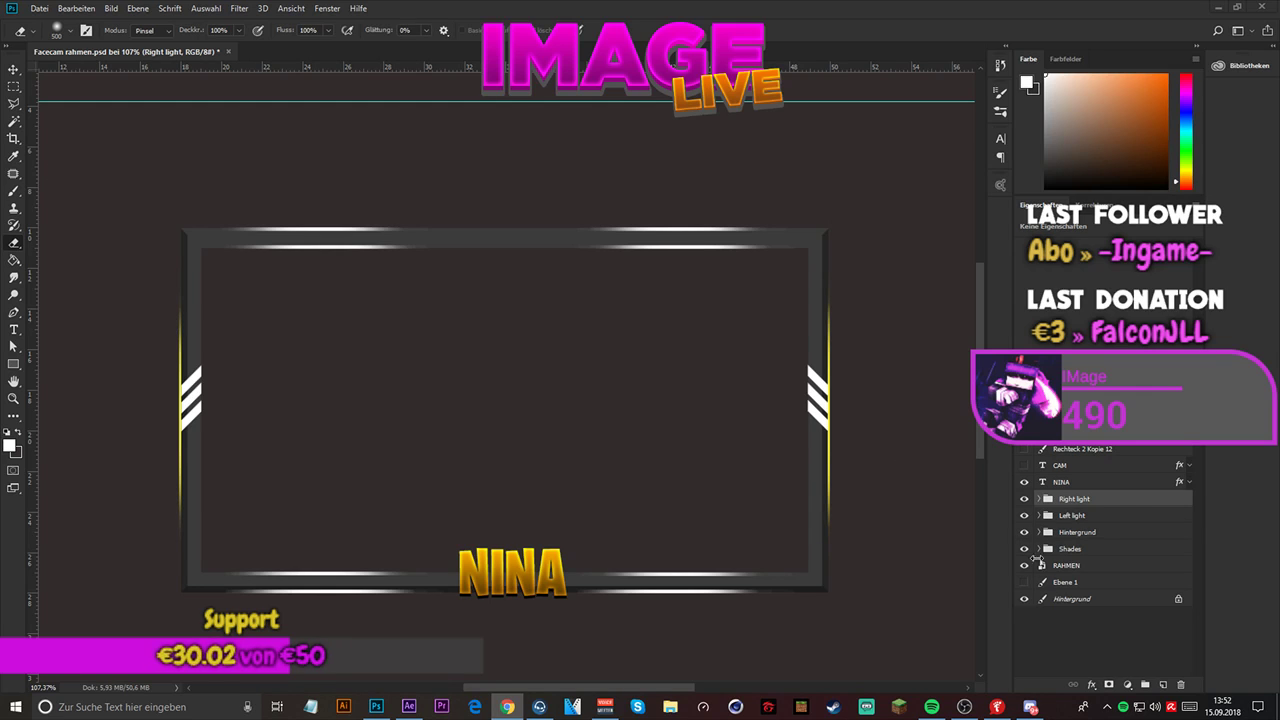
pyautogui.click(1024, 598)
pyautogui.click(1177, 598)
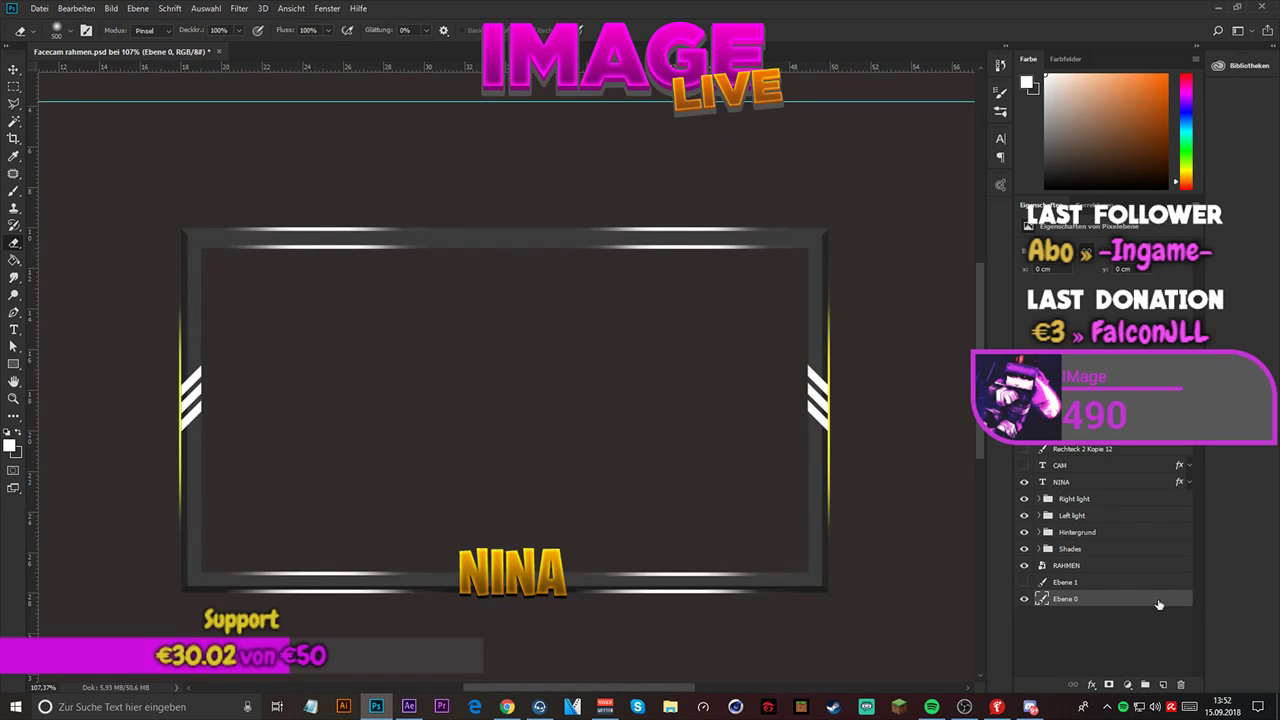
pyautogui.click(1024, 599)
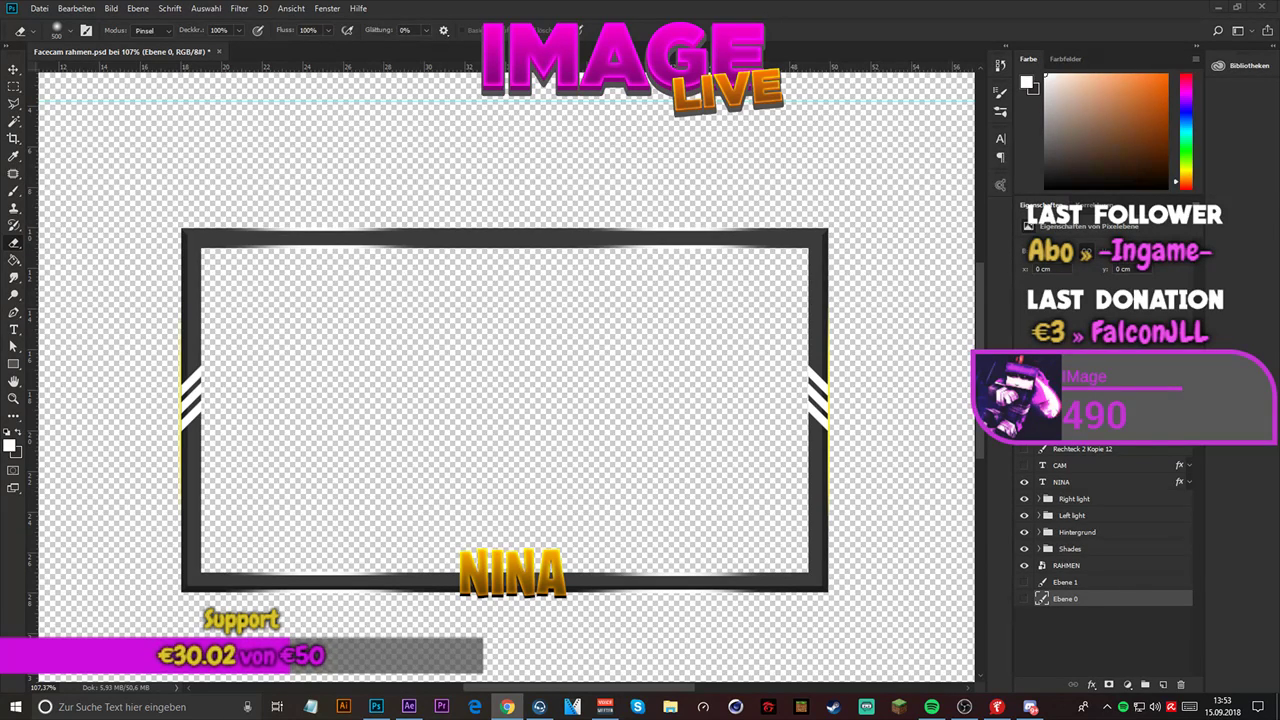
pyautogui.click(1027, 603)
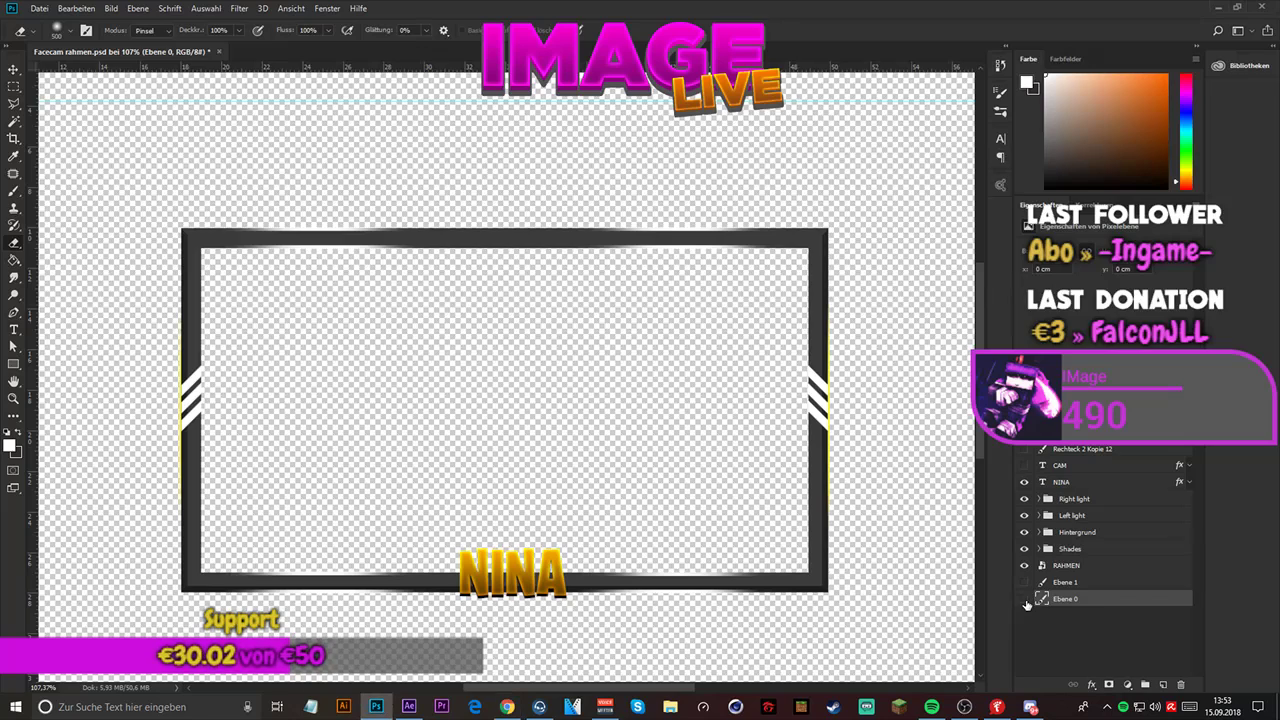
pyautogui.click(1025, 600)
# - Open the Save As dialog for Facecam rahmen.psd
pyautogui.click(39, 8)
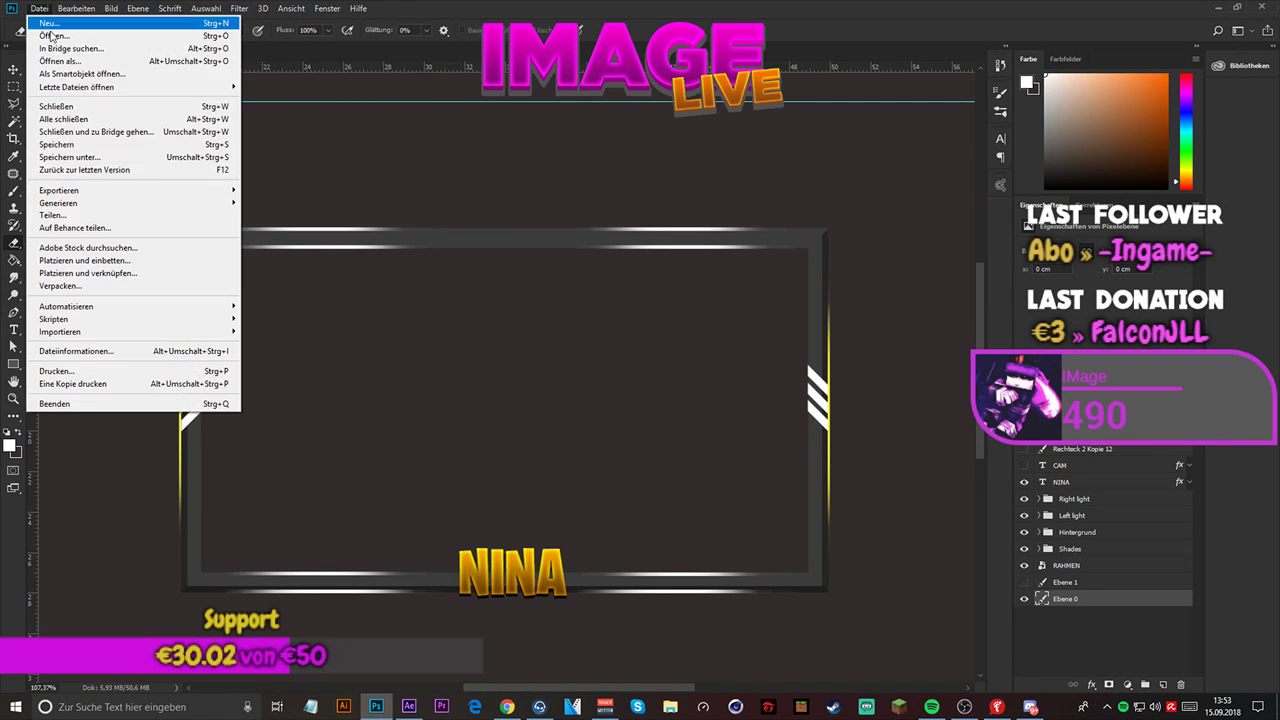
pyautogui.click(106, 156)
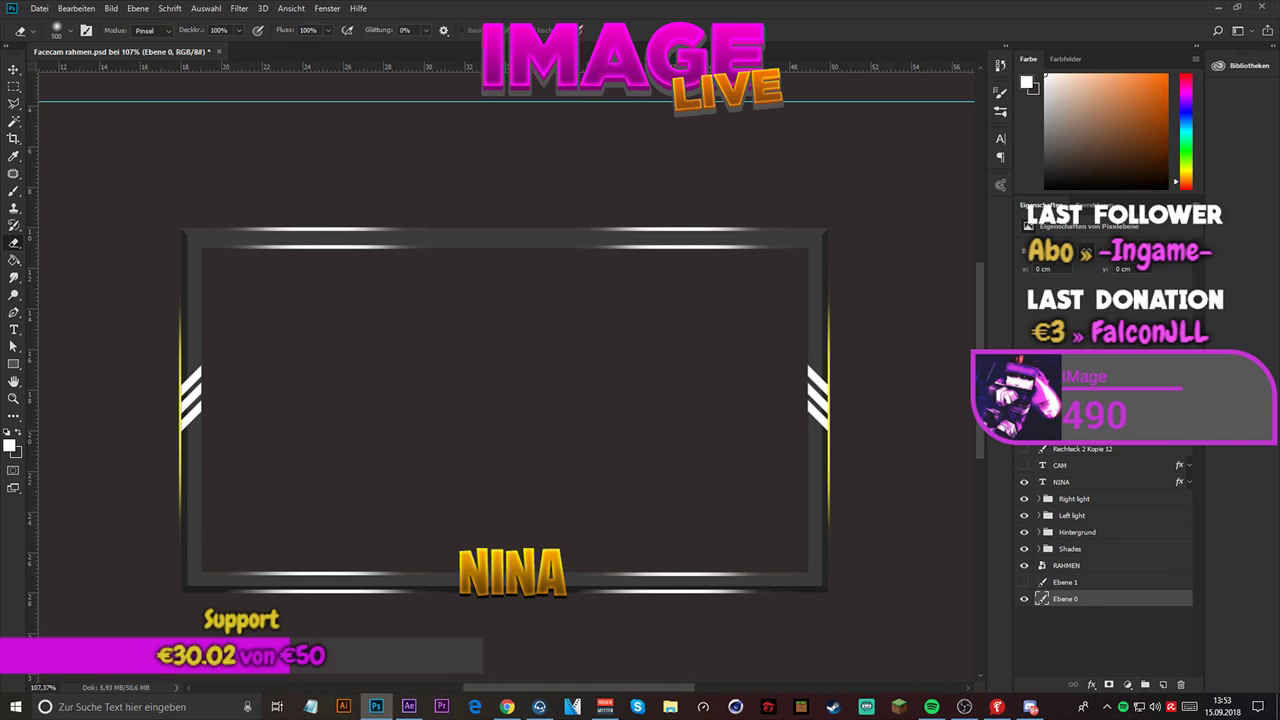
pyautogui.click(810, 215)
# - Switch to After Effects and import Facecam rahmen.psd as a composition retaining layer sizes, with editable layer styles
pyautogui.click(418, 710)
pyautogui.click(507, 706)
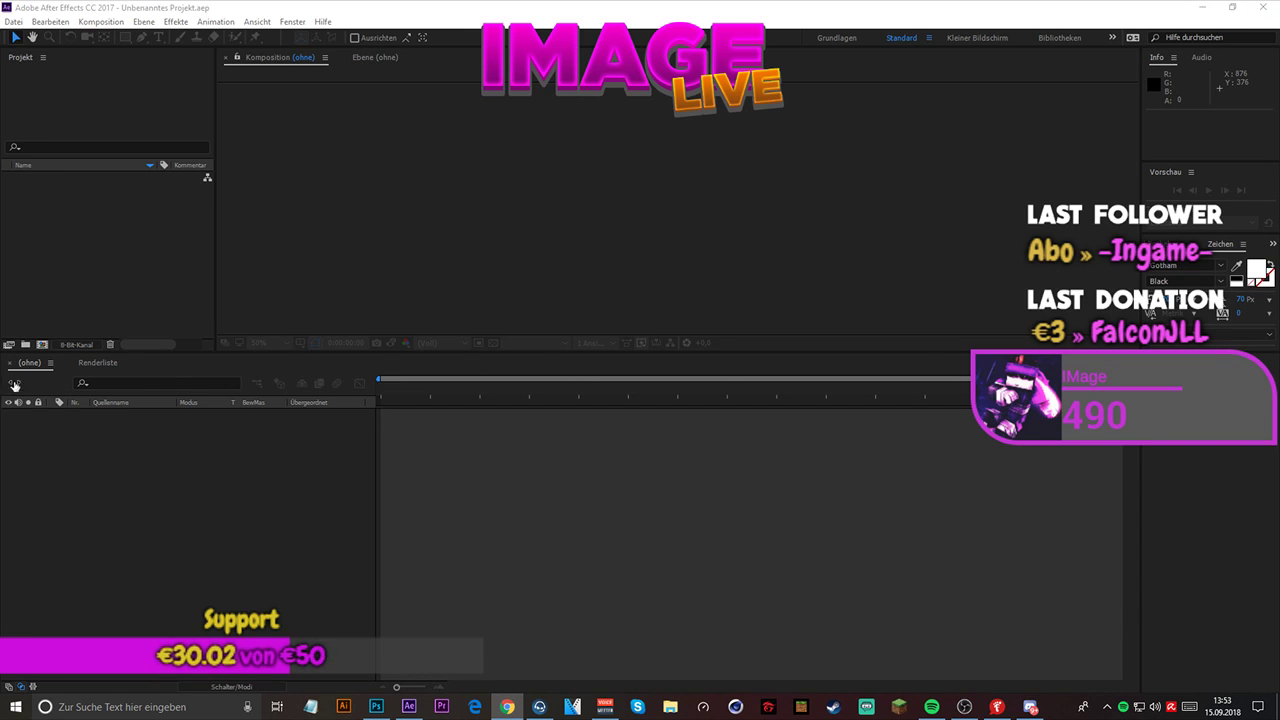
pyautogui.rightClick(46, 202)
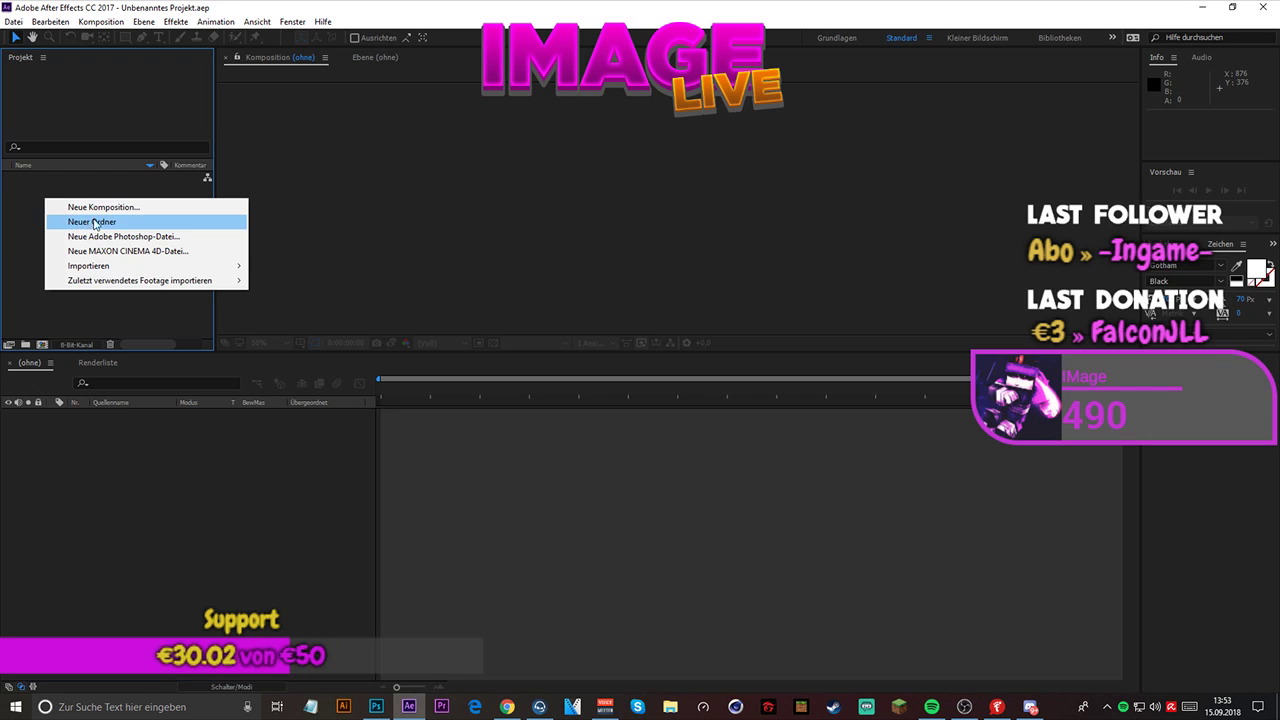
pyautogui.moveTo(137, 270)
pyautogui.click(280, 266)
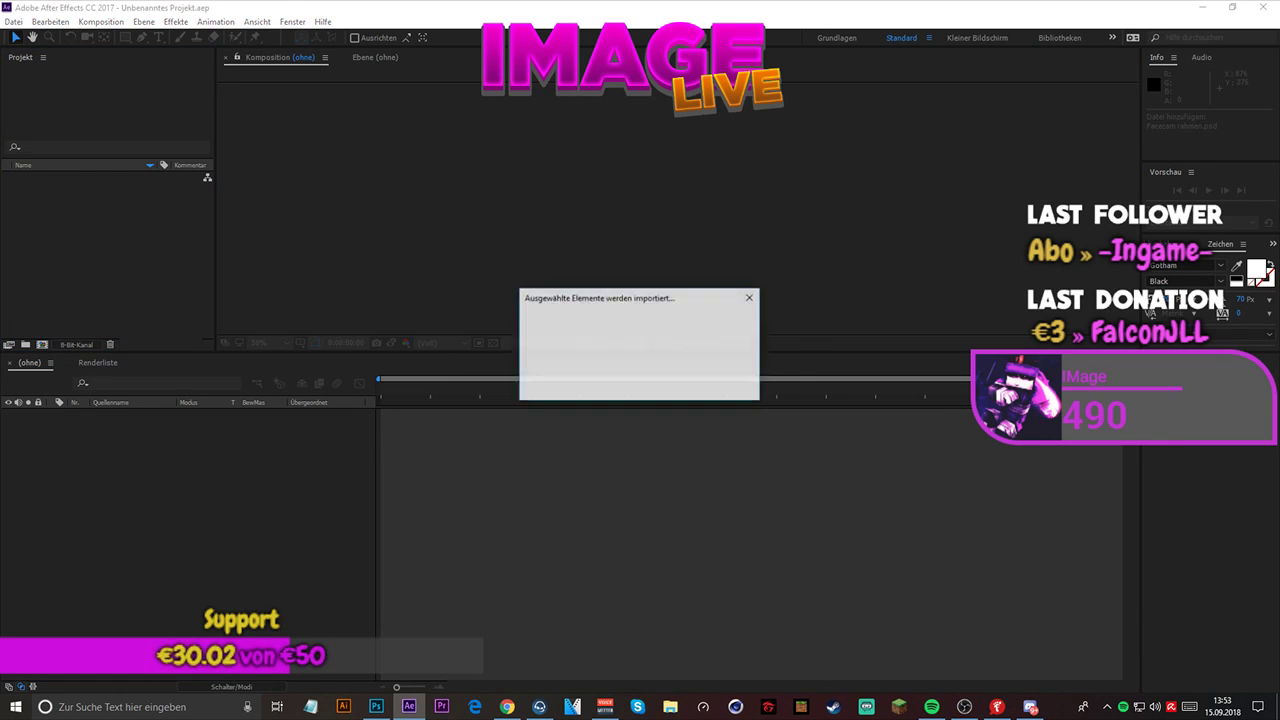
pyautogui.click(672, 268)
pyautogui.click(673, 270)
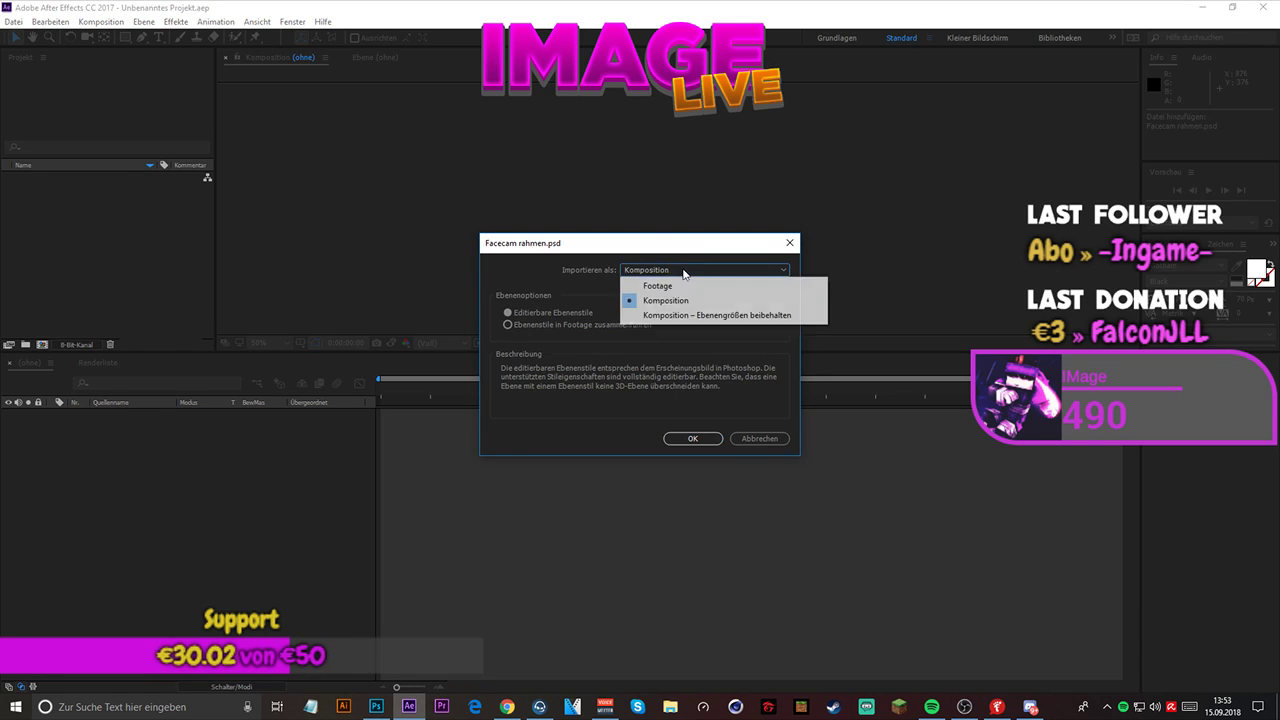
pyautogui.click(676, 322)
pyautogui.click(676, 432)
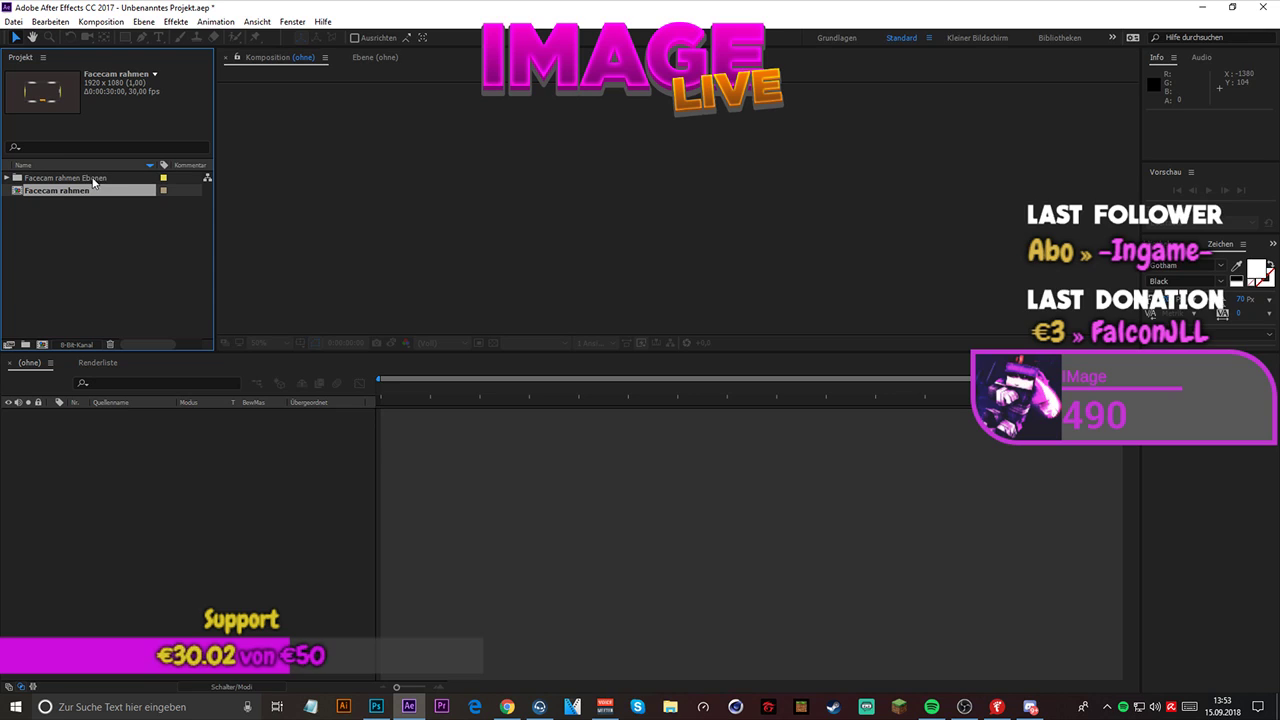
# - Open the Facecam rahmen composition and enlarge the composition viewer by making the timeline area shorter
pyautogui.hotkey('alt', 'Tab')
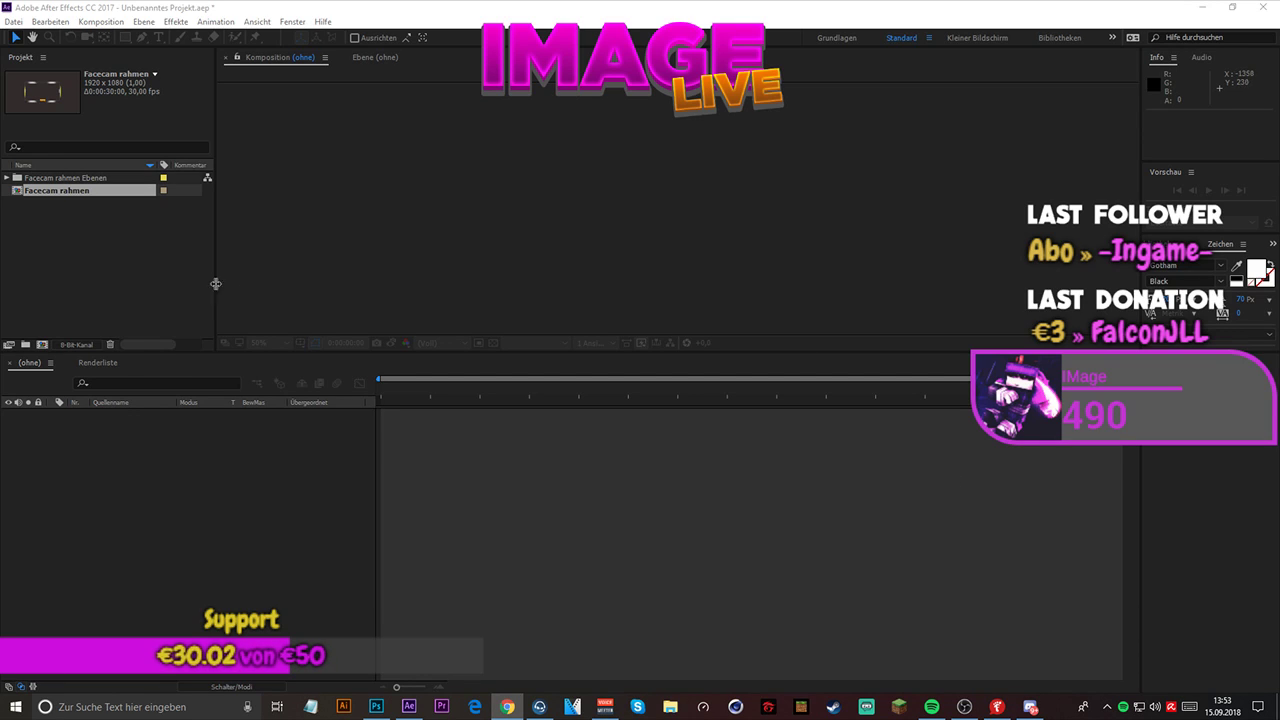
pyautogui.doubleClick(71, 188)
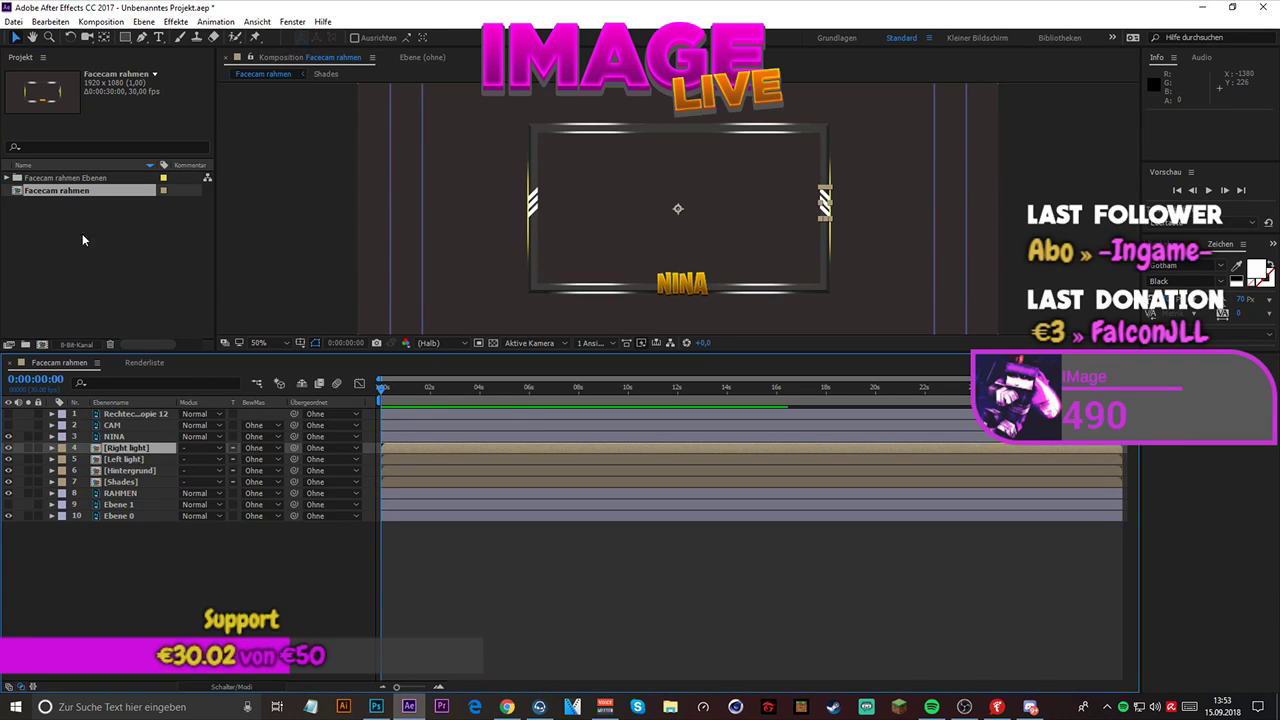
pyautogui.click(9, 516)
pyautogui.click(9, 516)
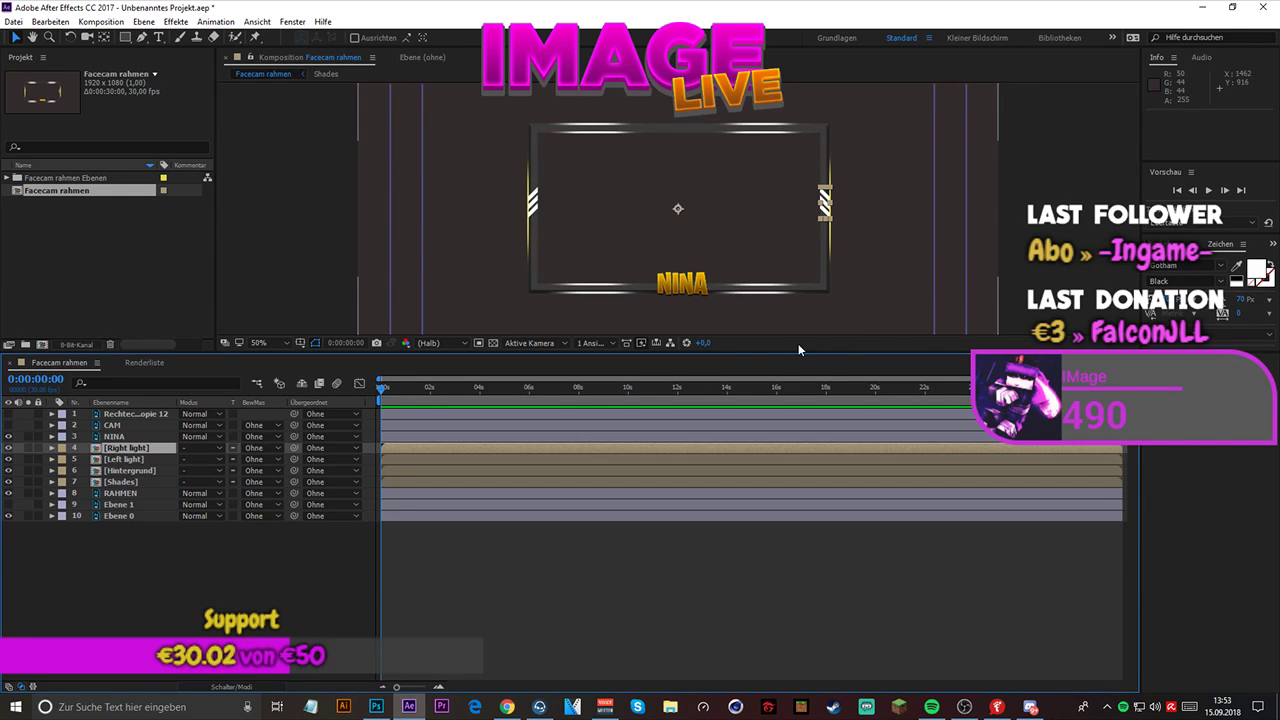
pyautogui.moveTo(766, 363); pyautogui.dragTo(722, 483)
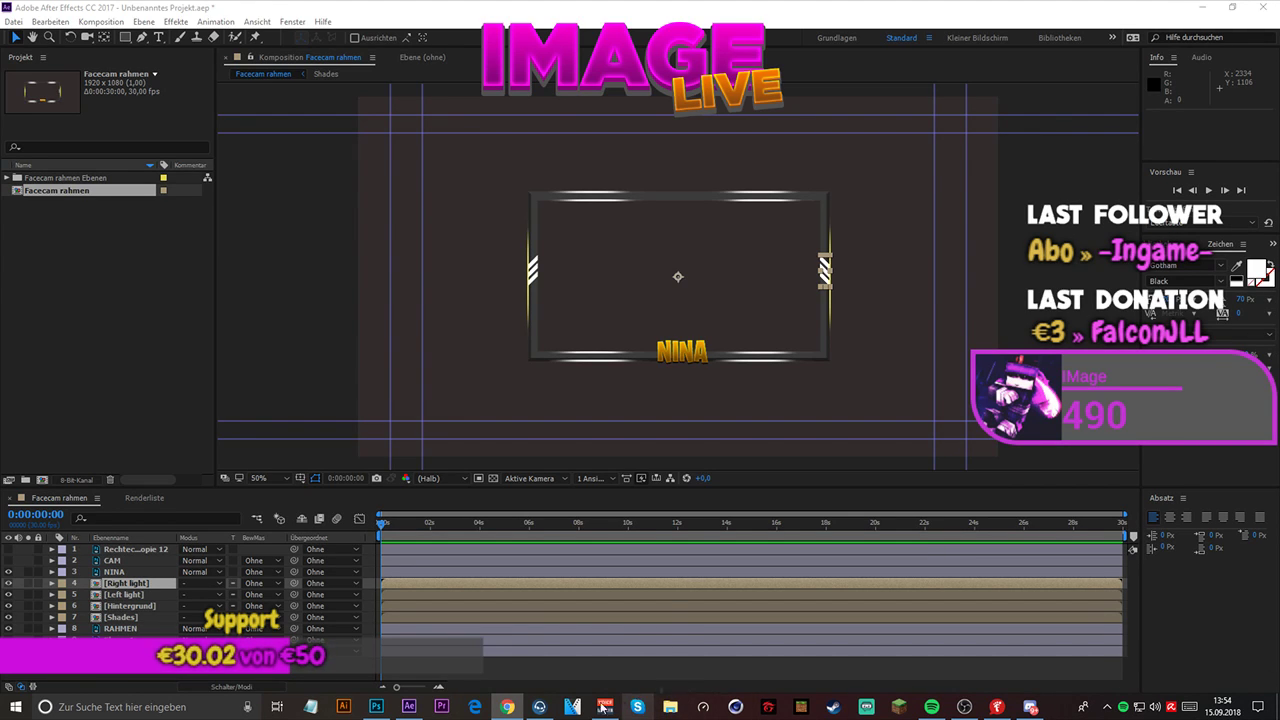
# - Turn on the transparency grid and inspect the artwork by switching the visibility of Ebene 0, Ebene 1 and RAHMEN off and on
pyautogui.click(9, 651)
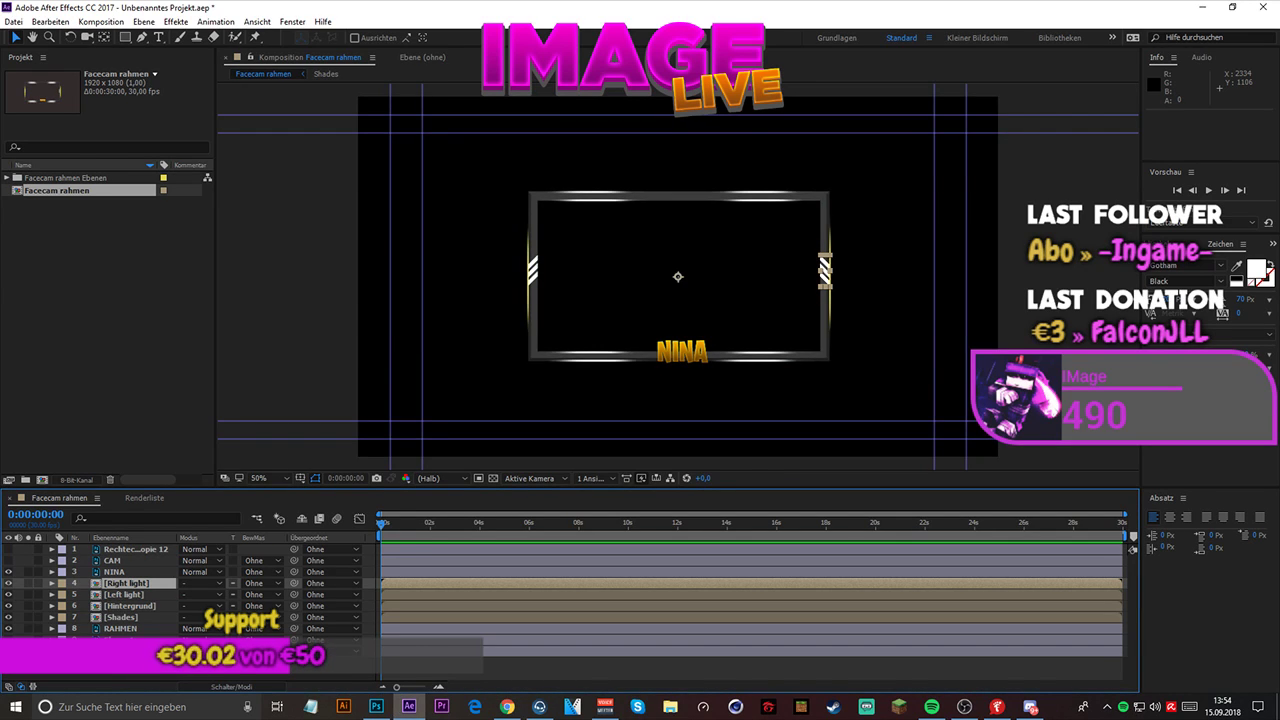
pyautogui.click(9, 640)
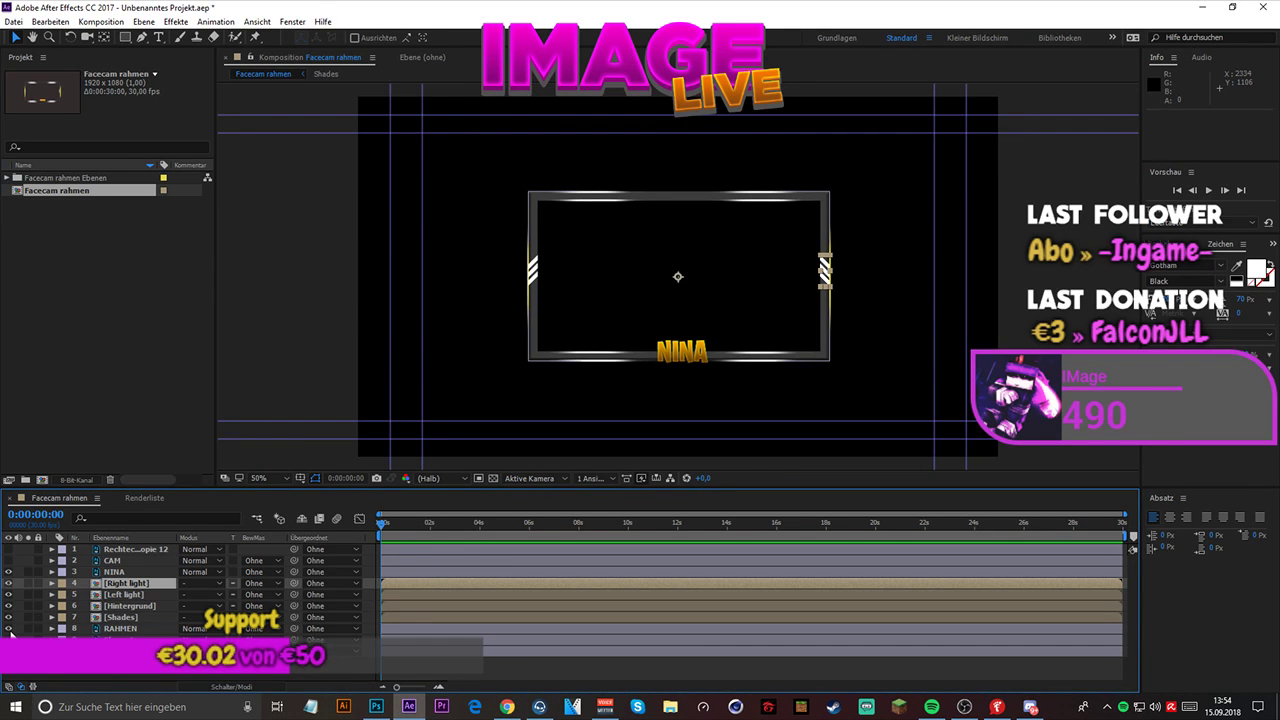
pyautogui.click(10, 633)
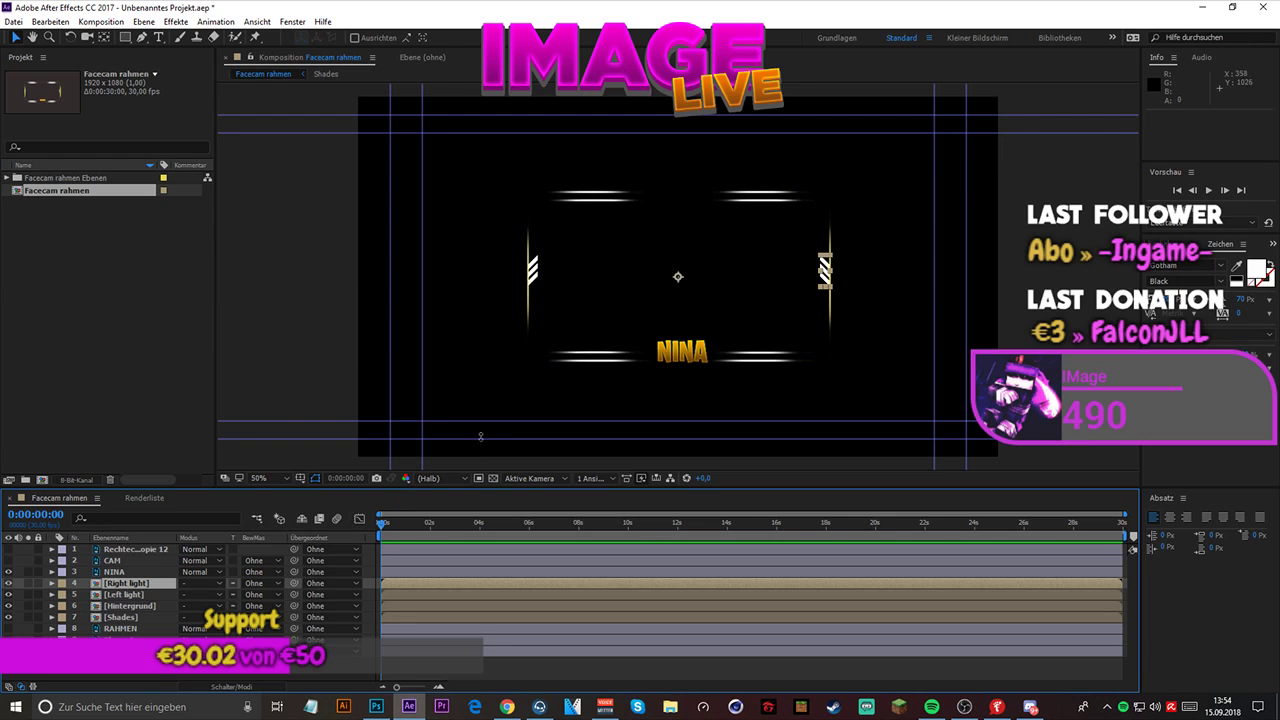
pyautogui.click(492, 478)
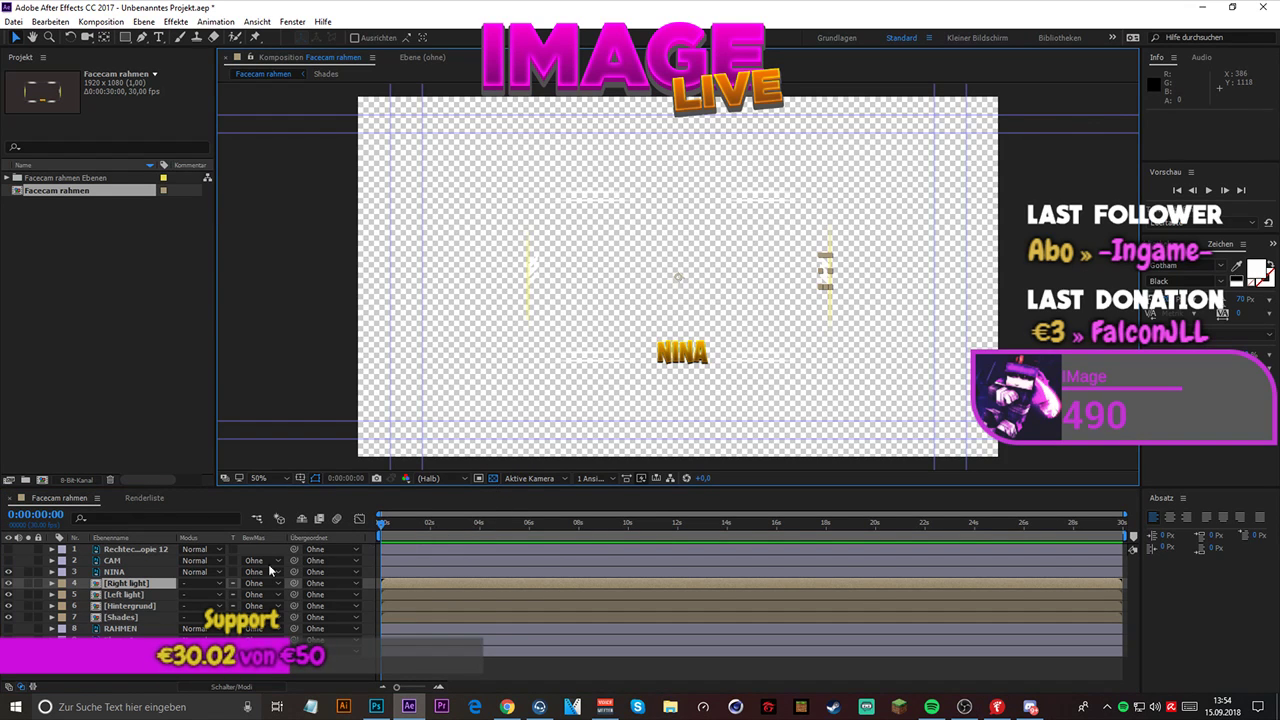
pyautogui.click(9, 650)
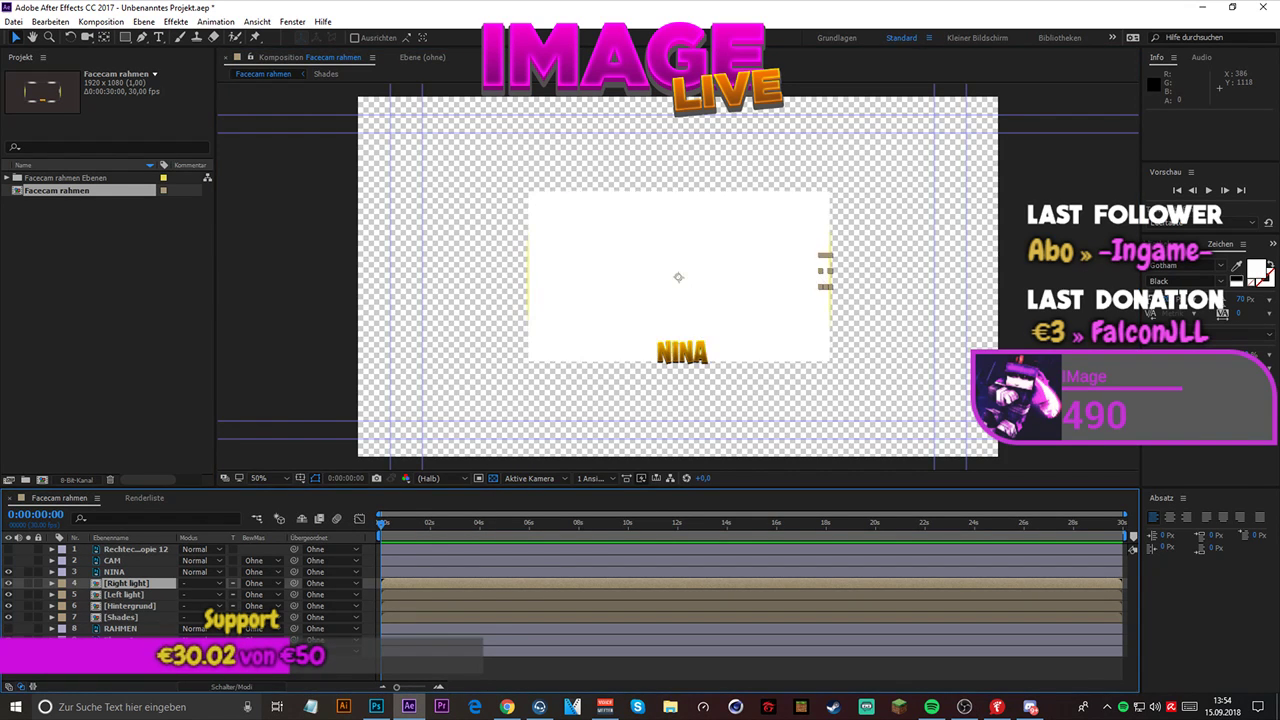
pyautogui.click(9, 640)
pyautogui.click(9, 651)
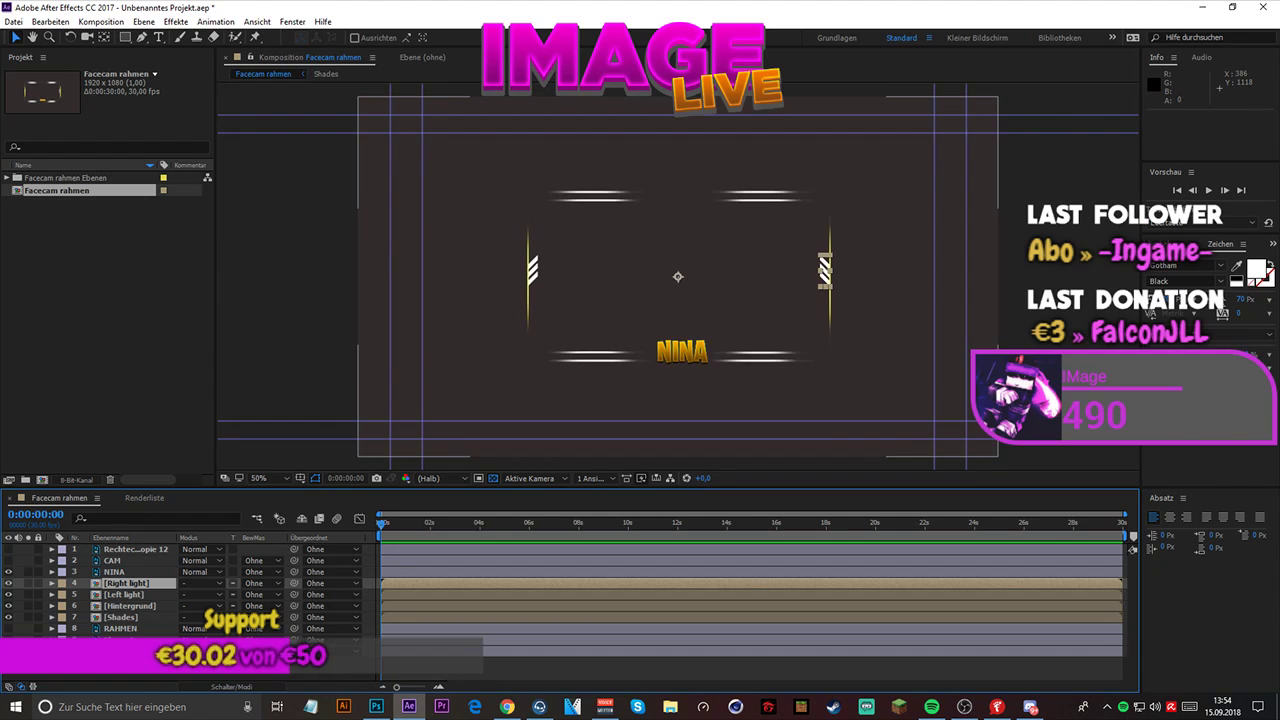
pyautogui.click(8, 629)
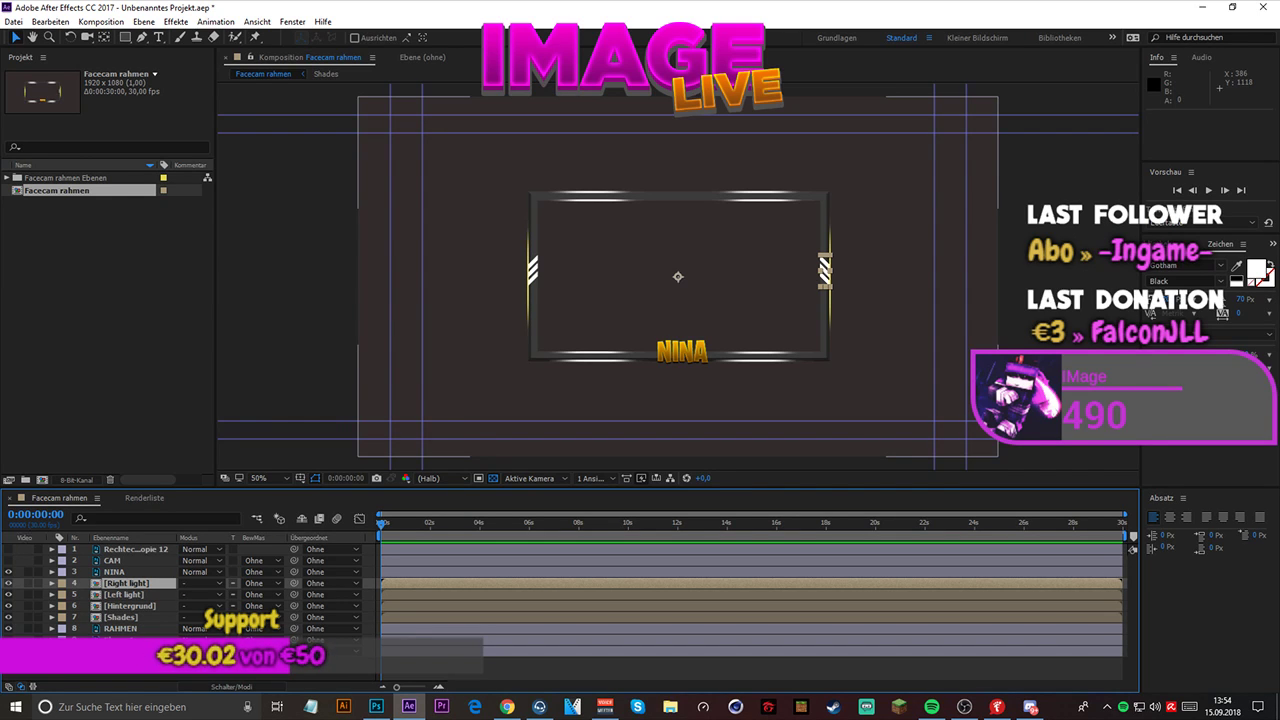
# - Compare the facecam frame on its dark background with the frame on transparency
pyautogui.click(493, 478)
pyautogui.click(493, 478)
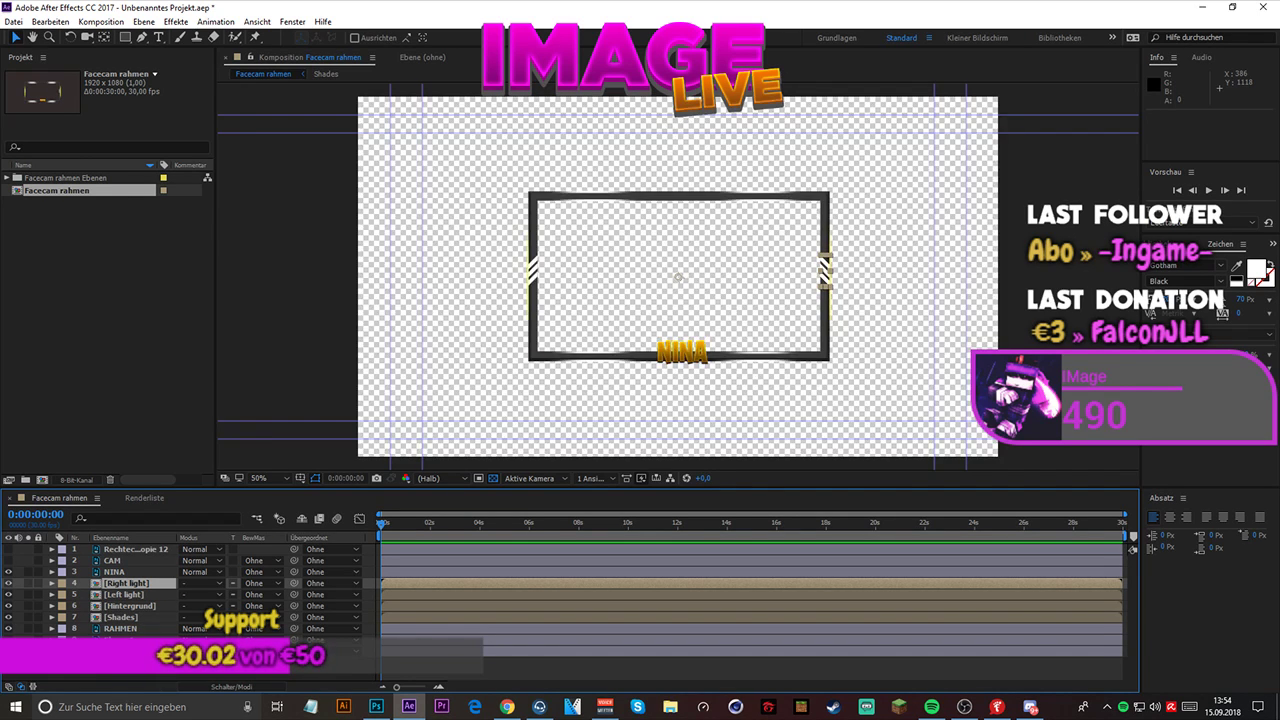
pyautogui.click(493, 478)
pyautogui.click(500, 670)
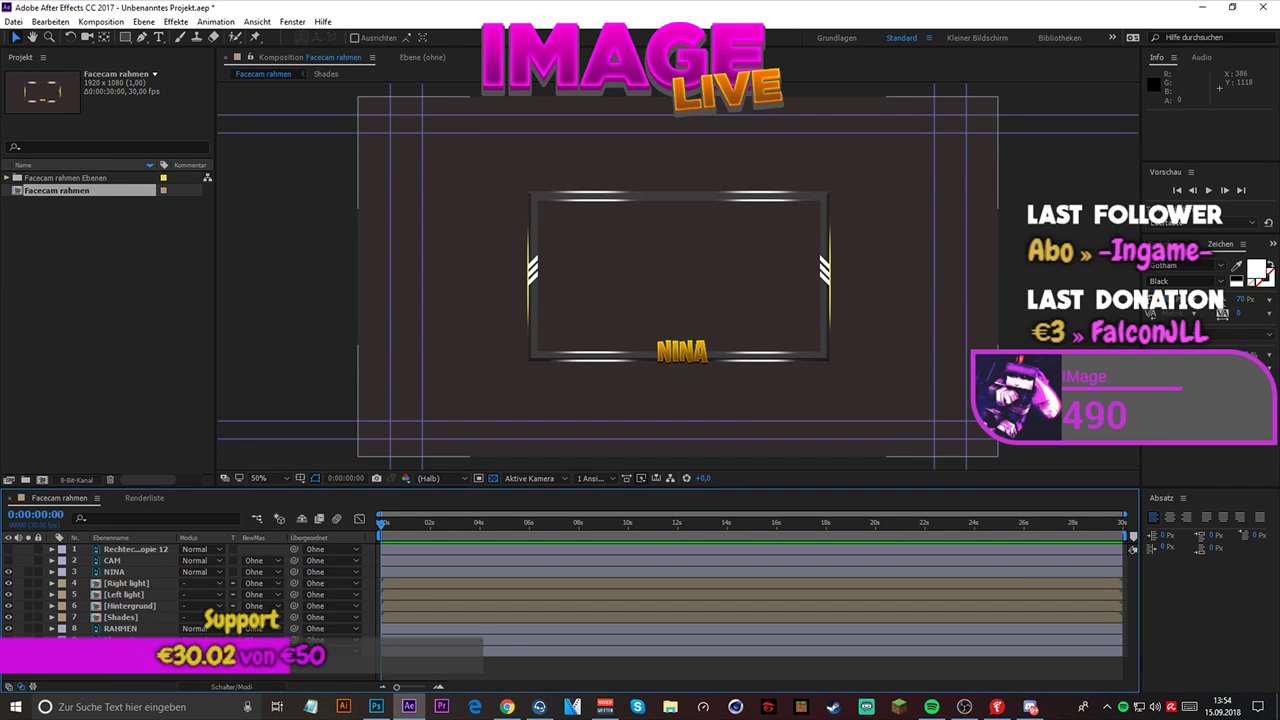
pyautogui.click(493, 478)
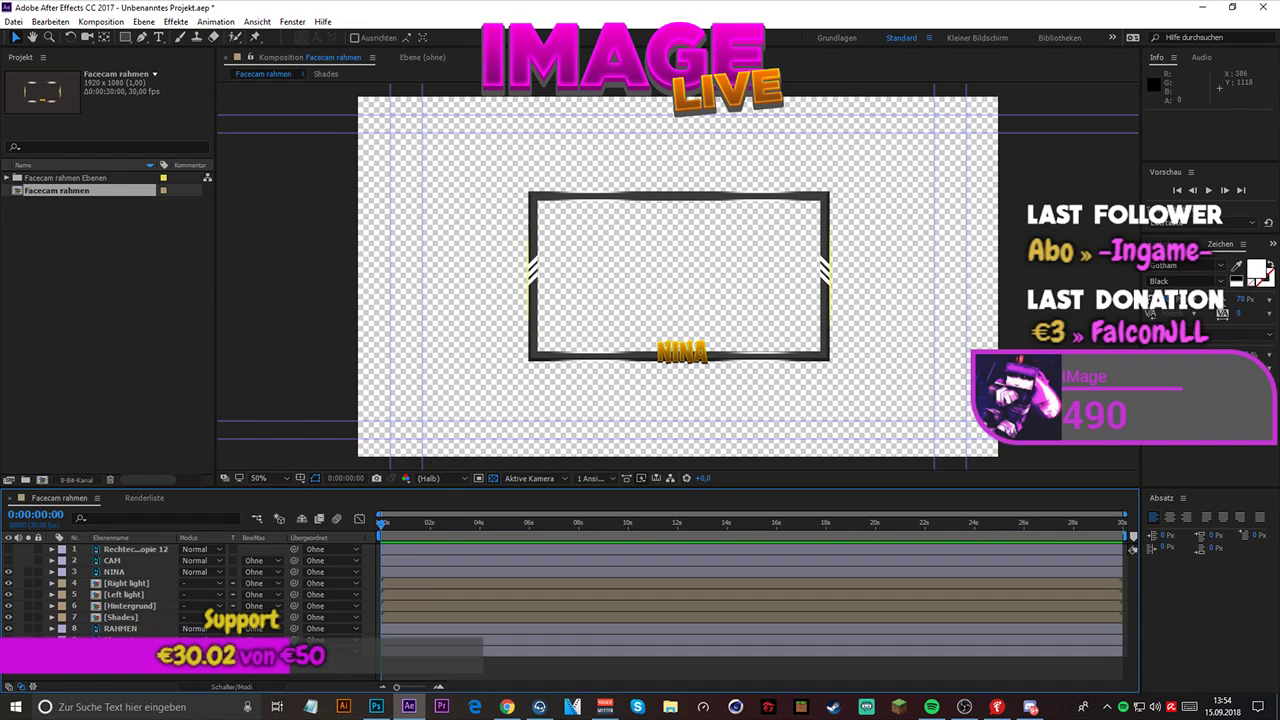
pyautogui.click(493, 478)
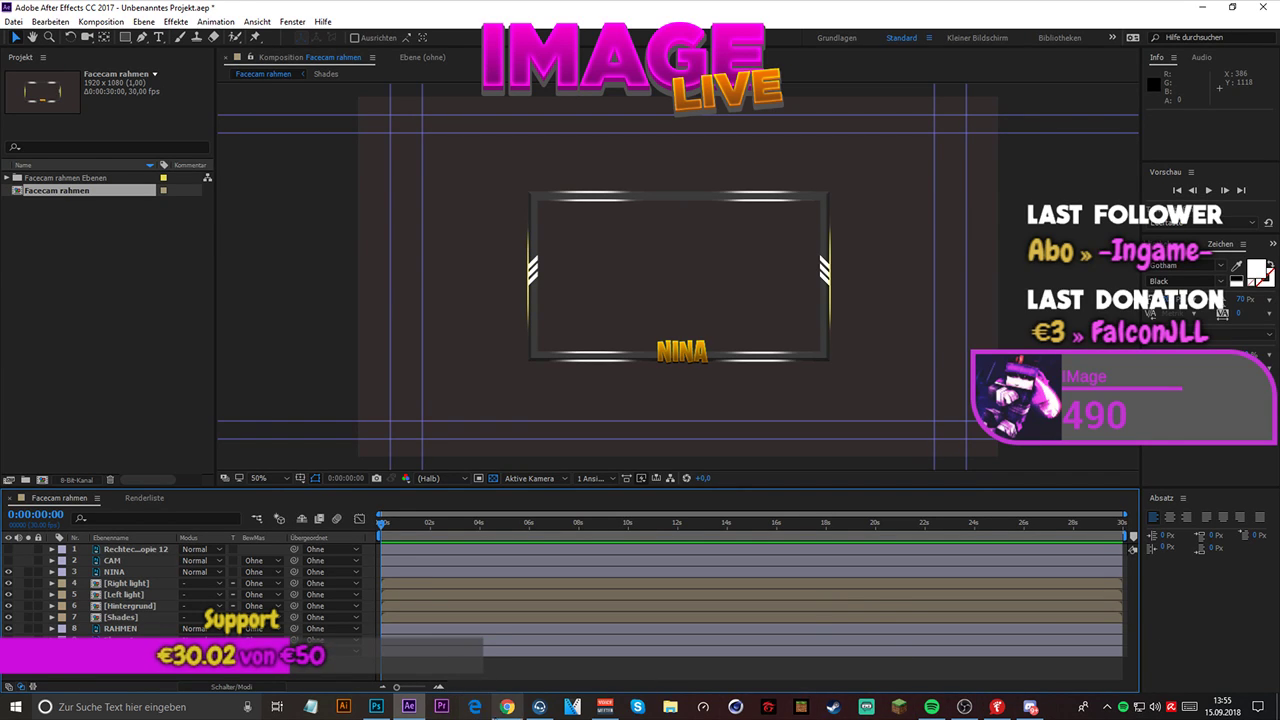
pyautogui.click(507, 707)
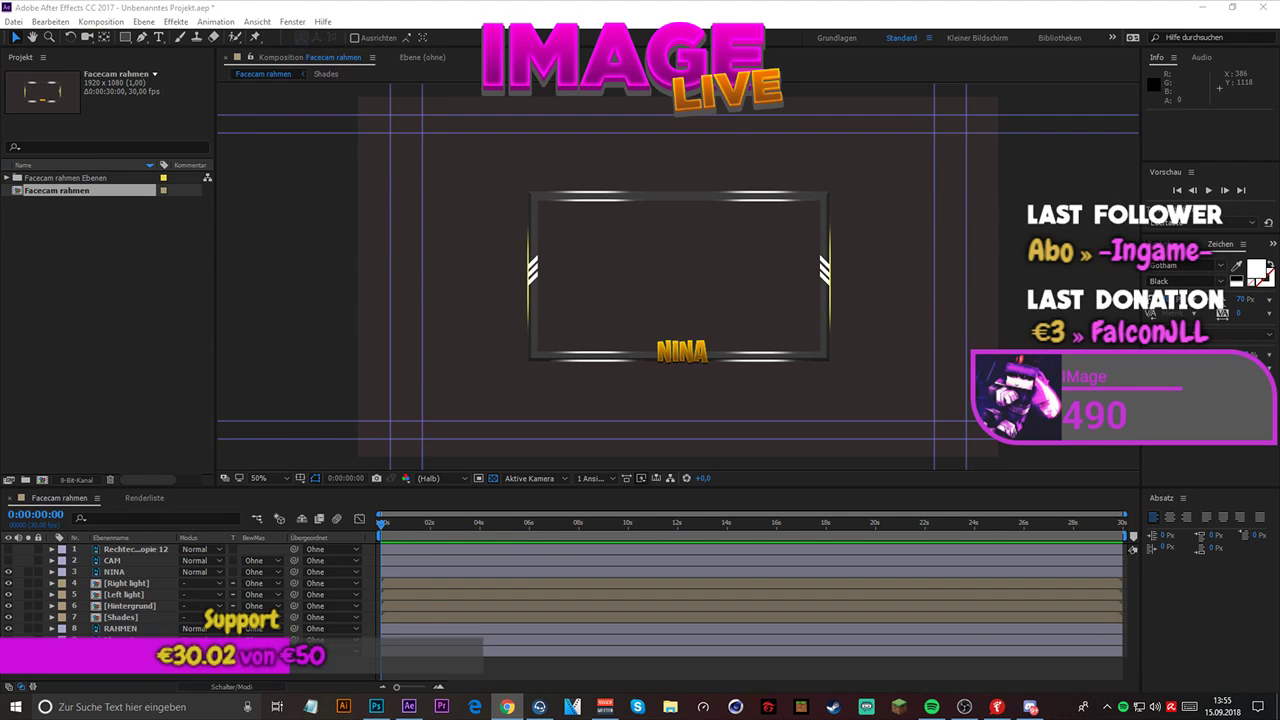
pyautogui.click(681, 323)
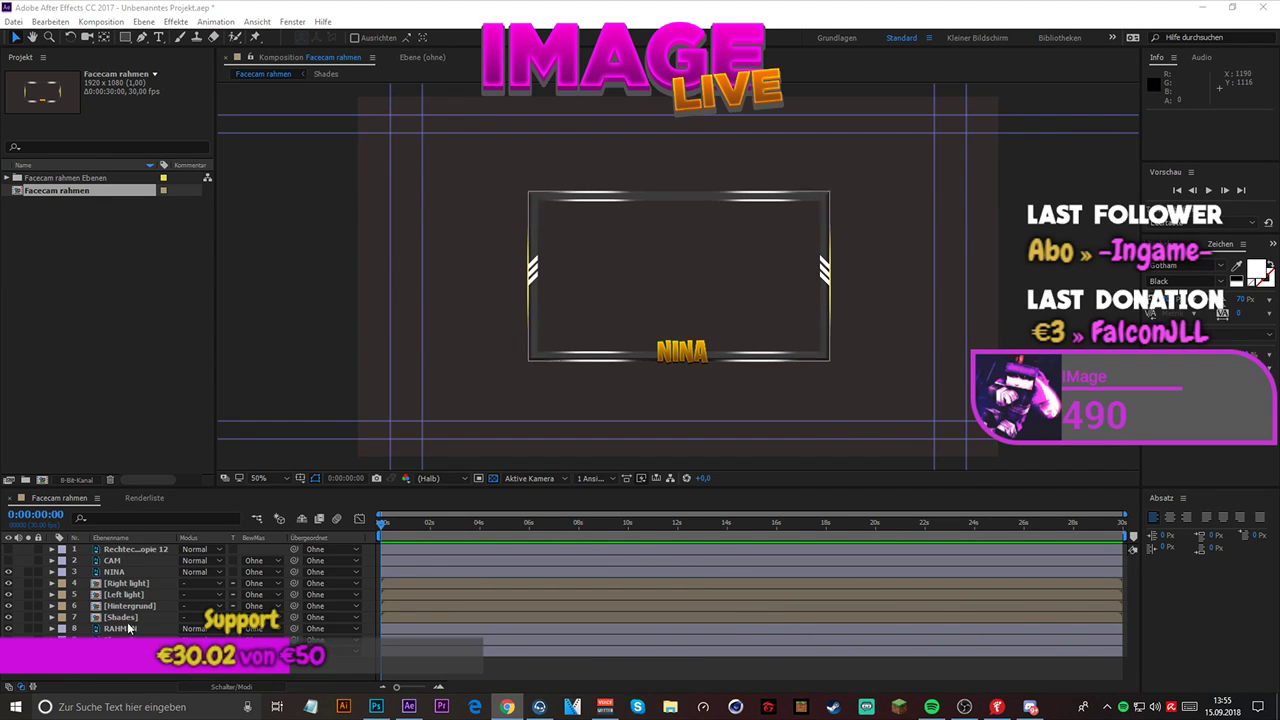
# - Select the gold name text layer at the frame's lower edge and switch to the Effekte workspace
pyautogui.click(129, 573)
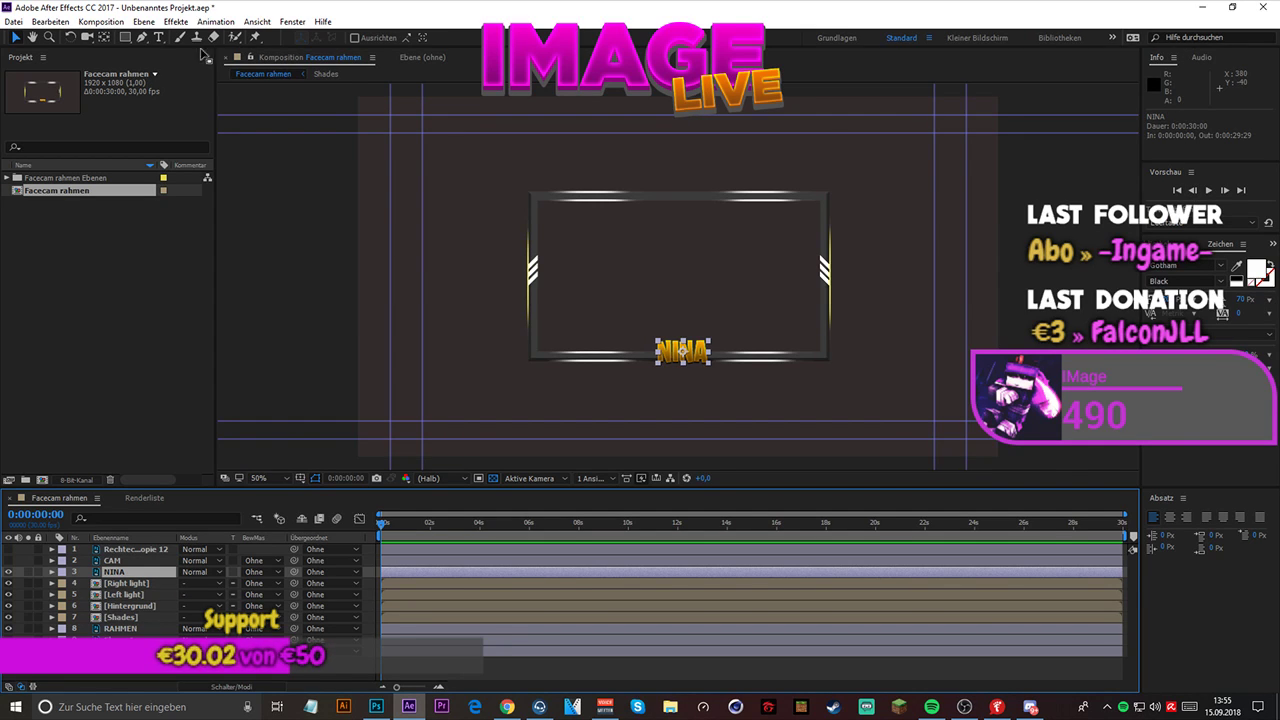
pyautogui.click(175, 21)
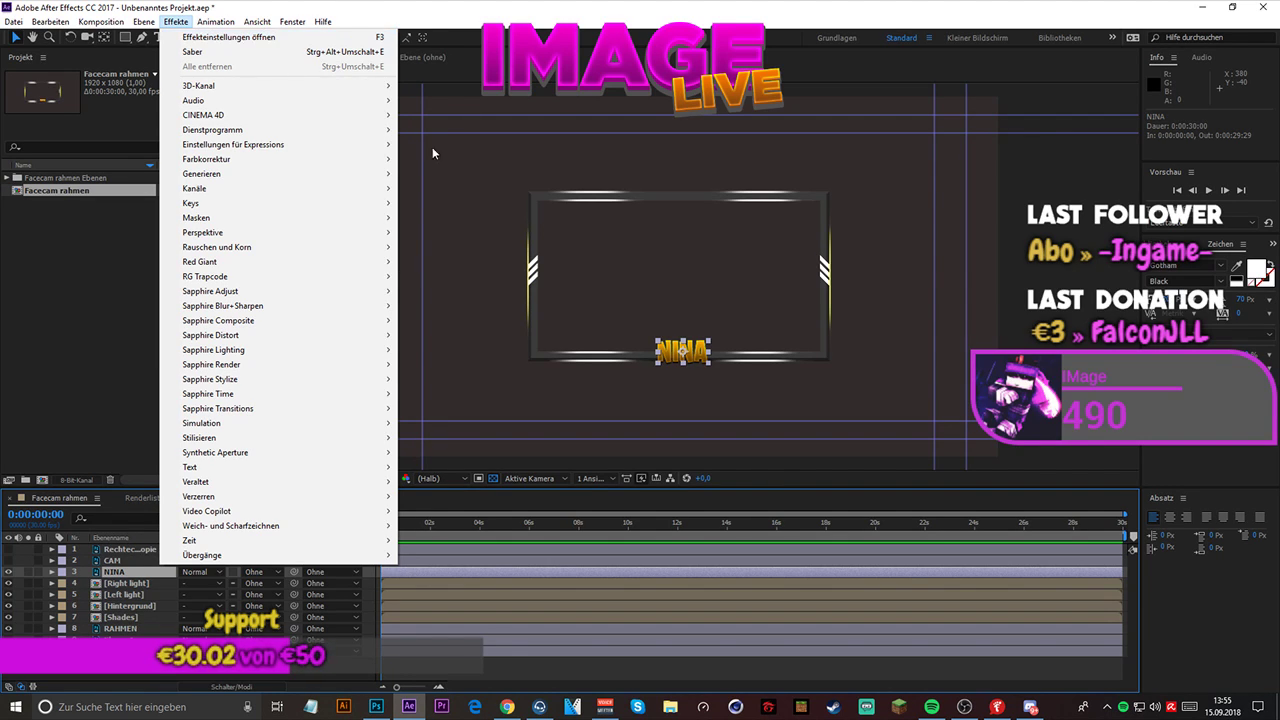
pyautogui.hotkey('alt', 'Tab')
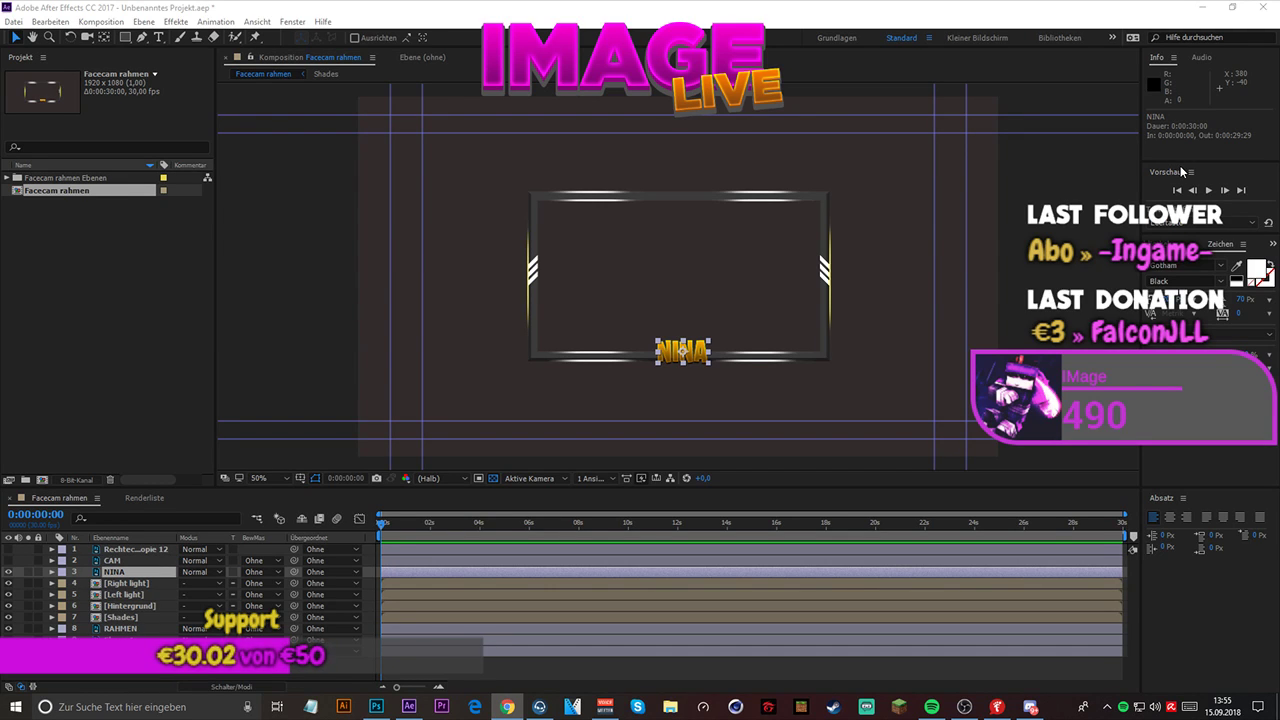
pyautogui.click(1112, 38)
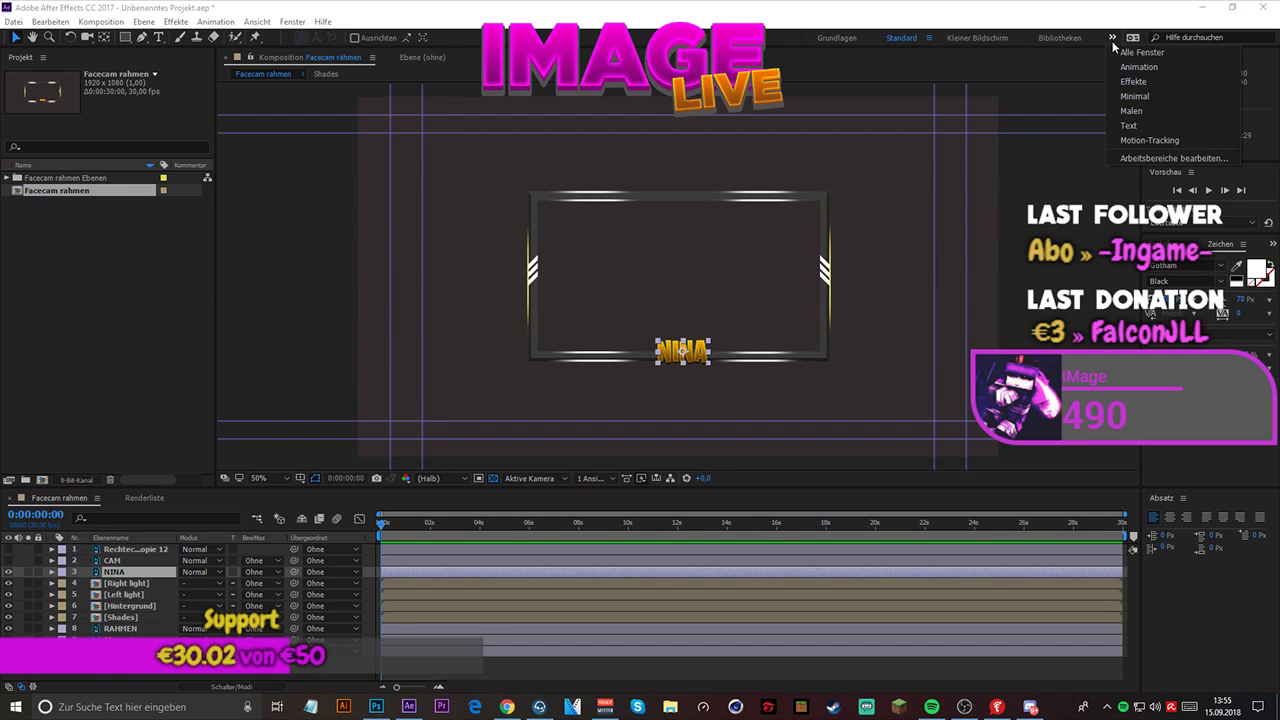
pyautogui.click(1133, 81)
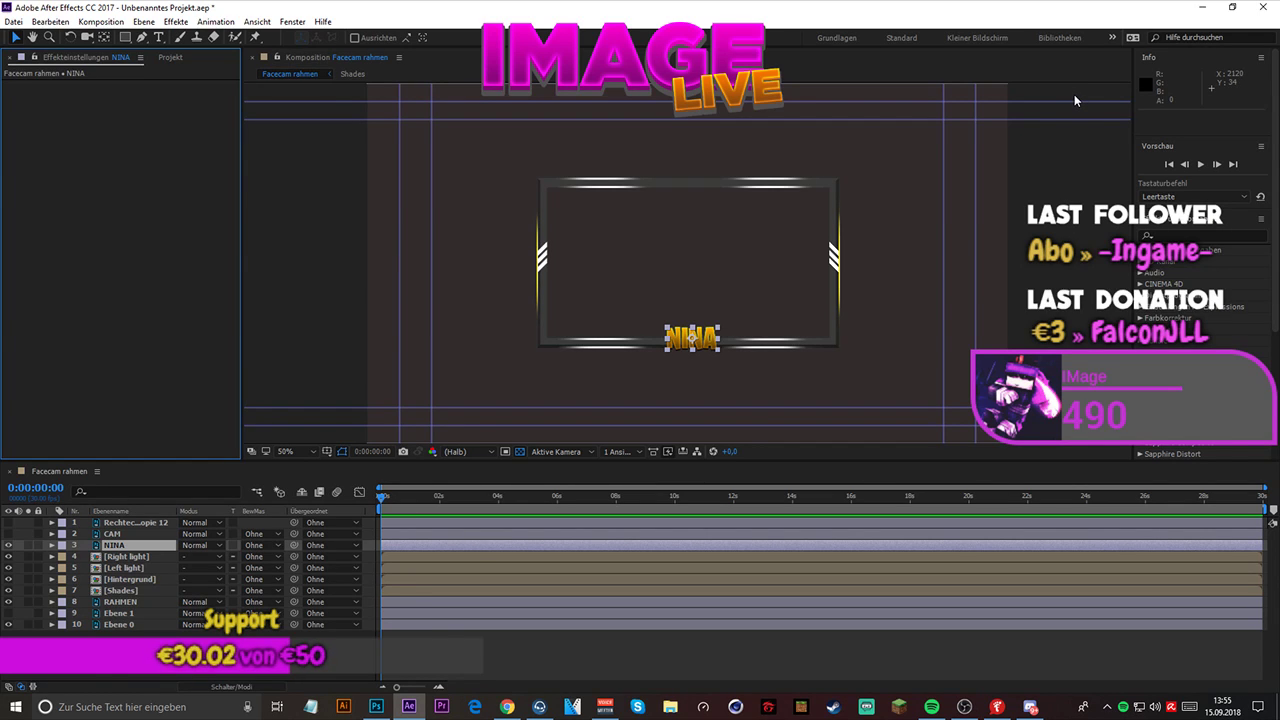
# - Search the effects and presets for "hue"
pyautogui.click(1205, 247)
pyautogui.click(1205, 235)
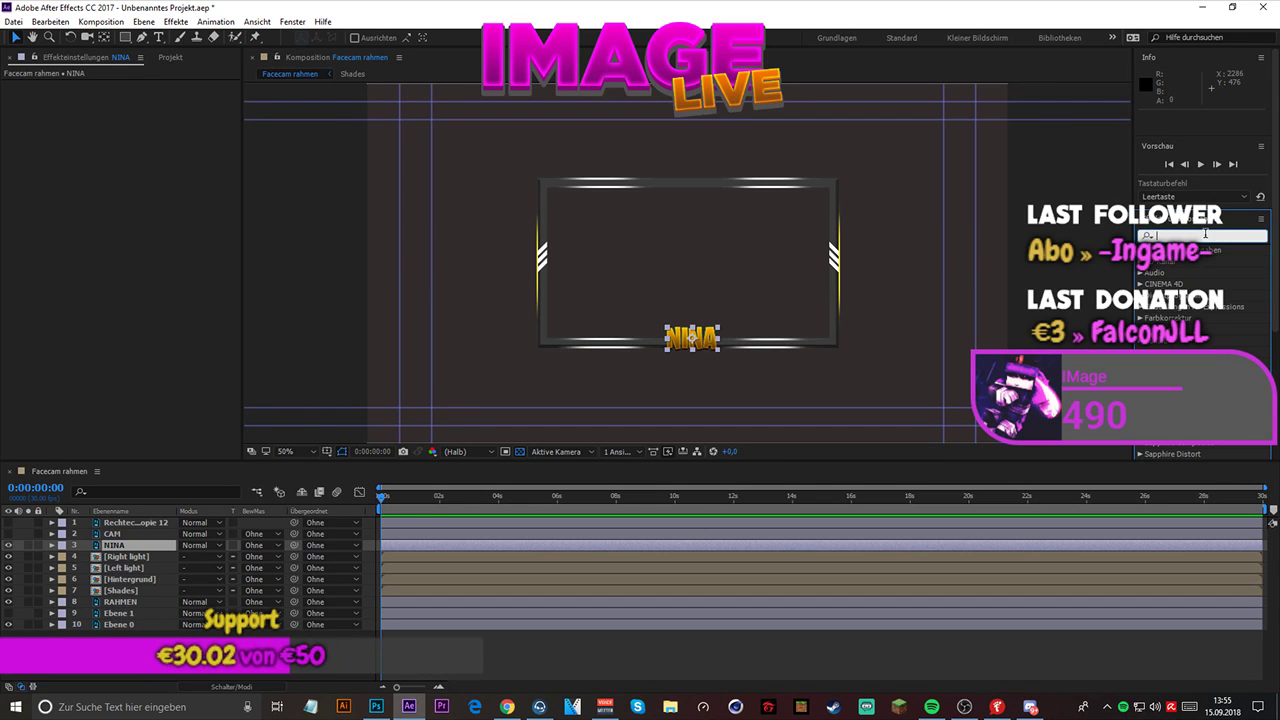
pyautogui.write('h')
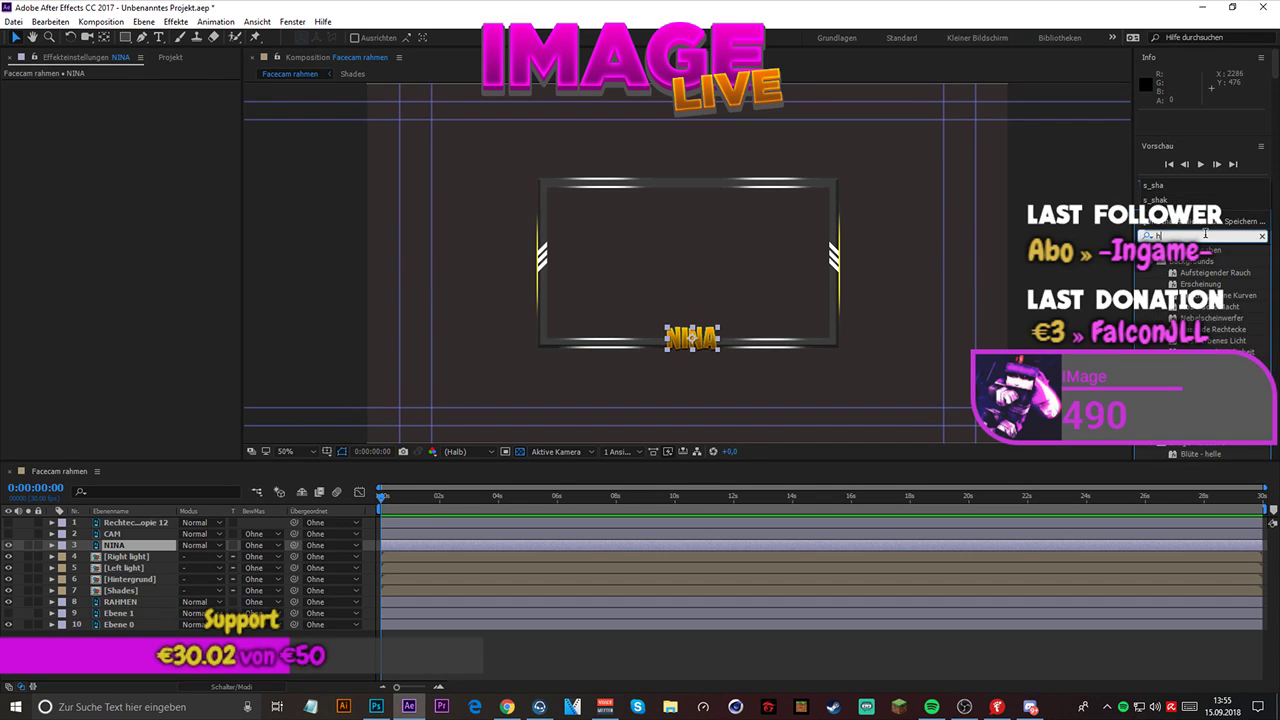
pyautogui.write('u')
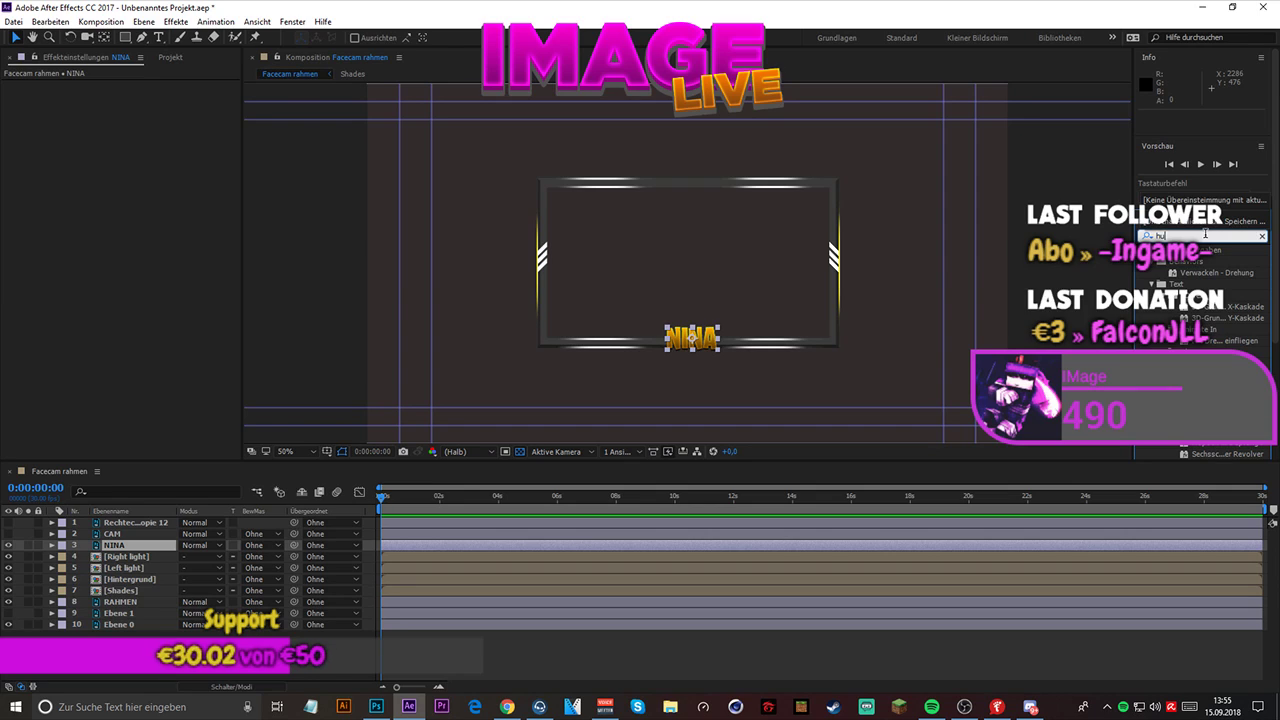
pyautogui.write('e')
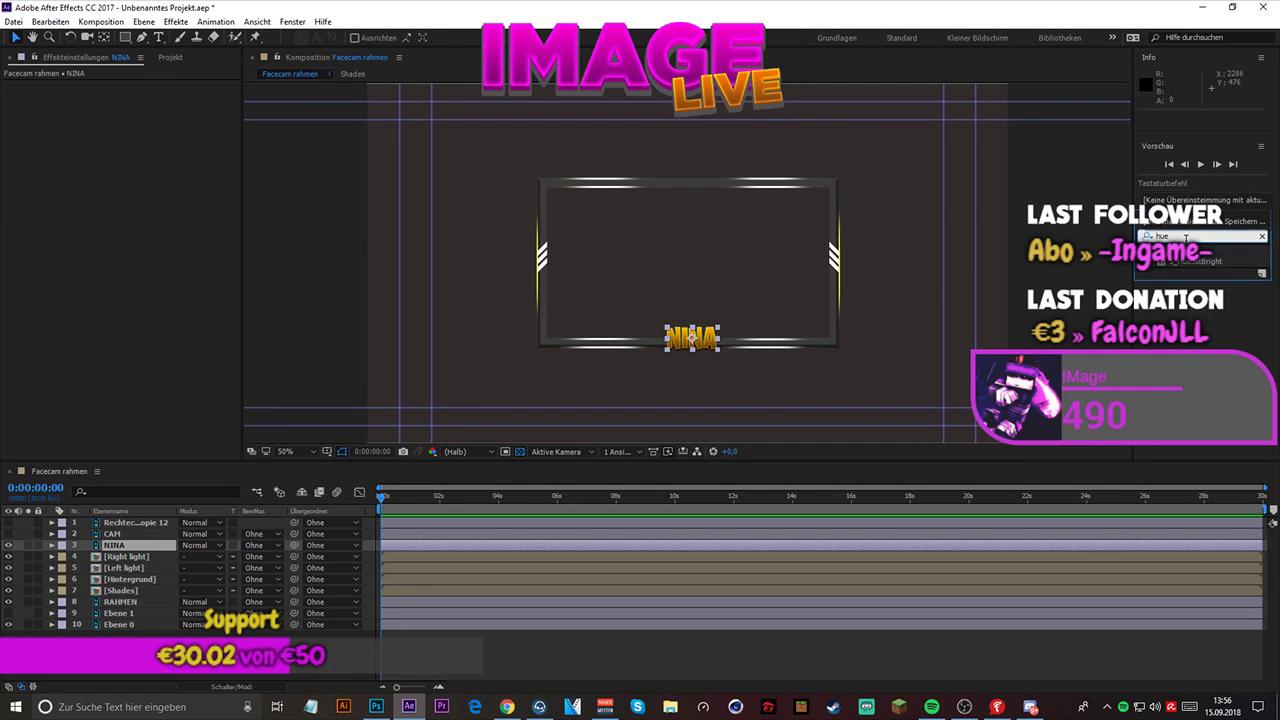
pyautogui.click(1187, 239)
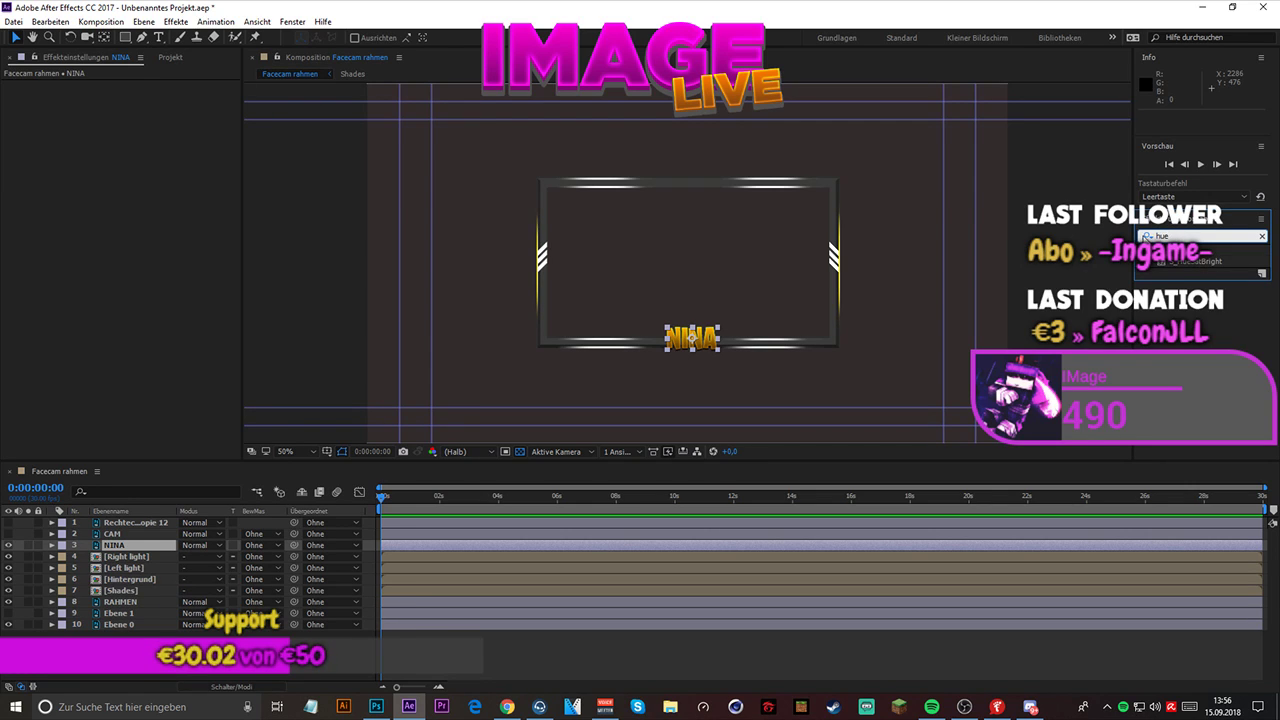
# - Search the effects and presets for "Color" and look through the matching effects
pyautogui.doubleClick(1150, 238)
pyautogui.write('Color')
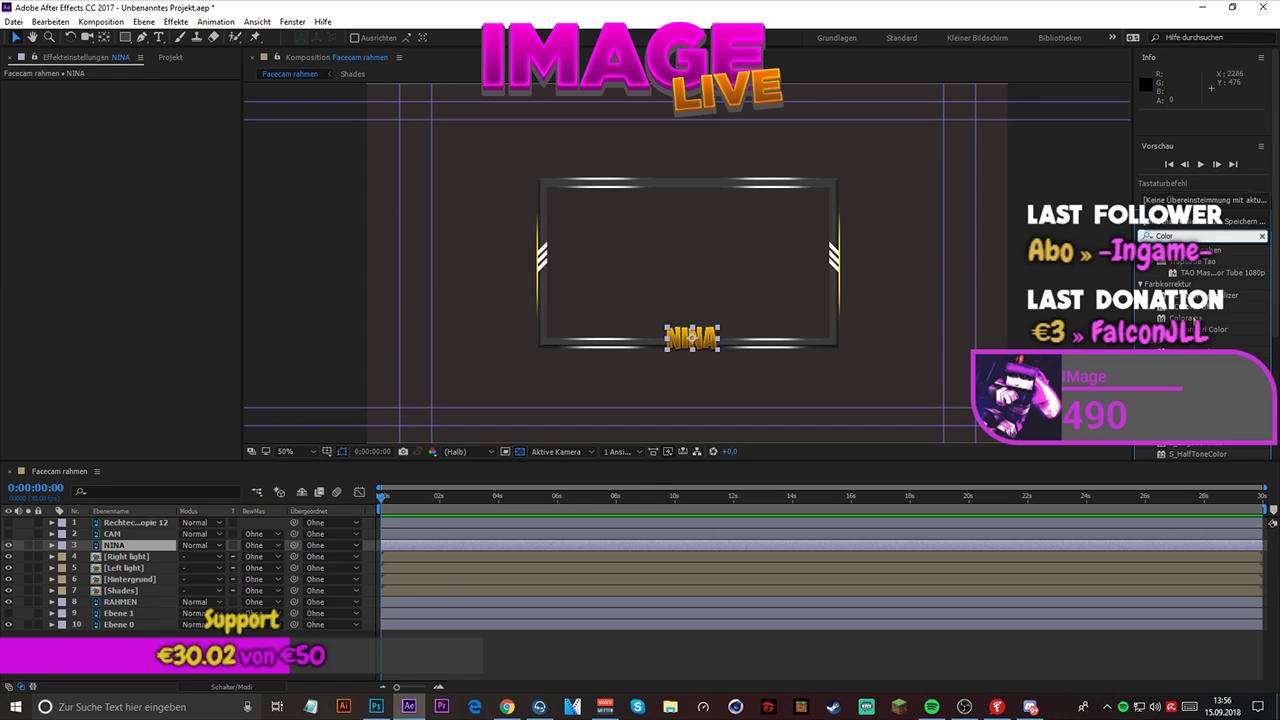
pyautogui.scroll(-2, 1194, 321)
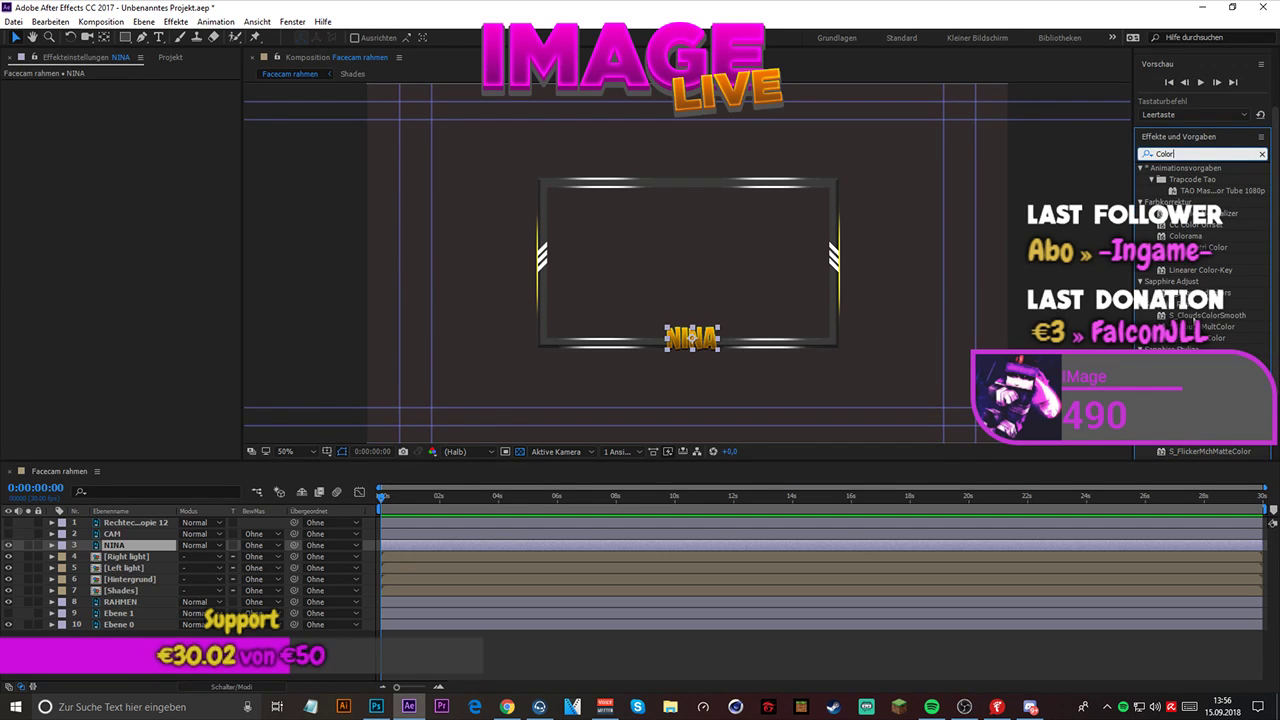
pyautogui.scroll(-2, 1194, 321)
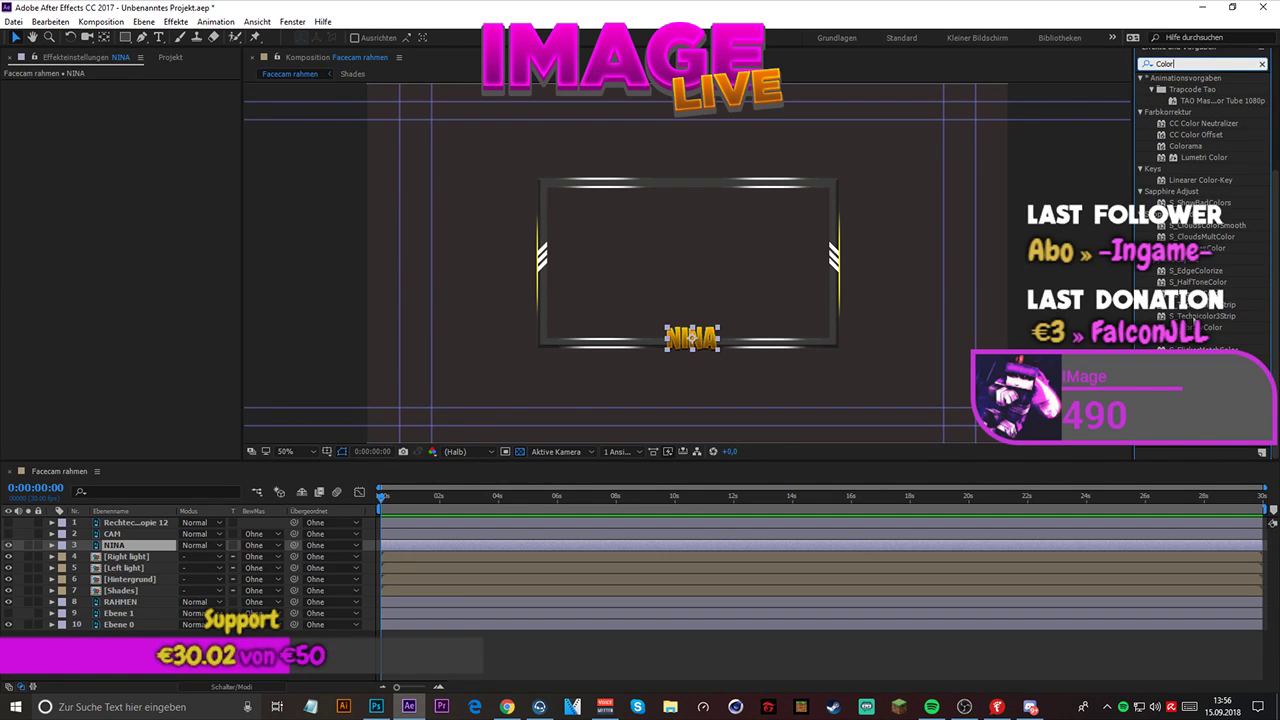
pyautogui.scroll(4, 1150, 285)
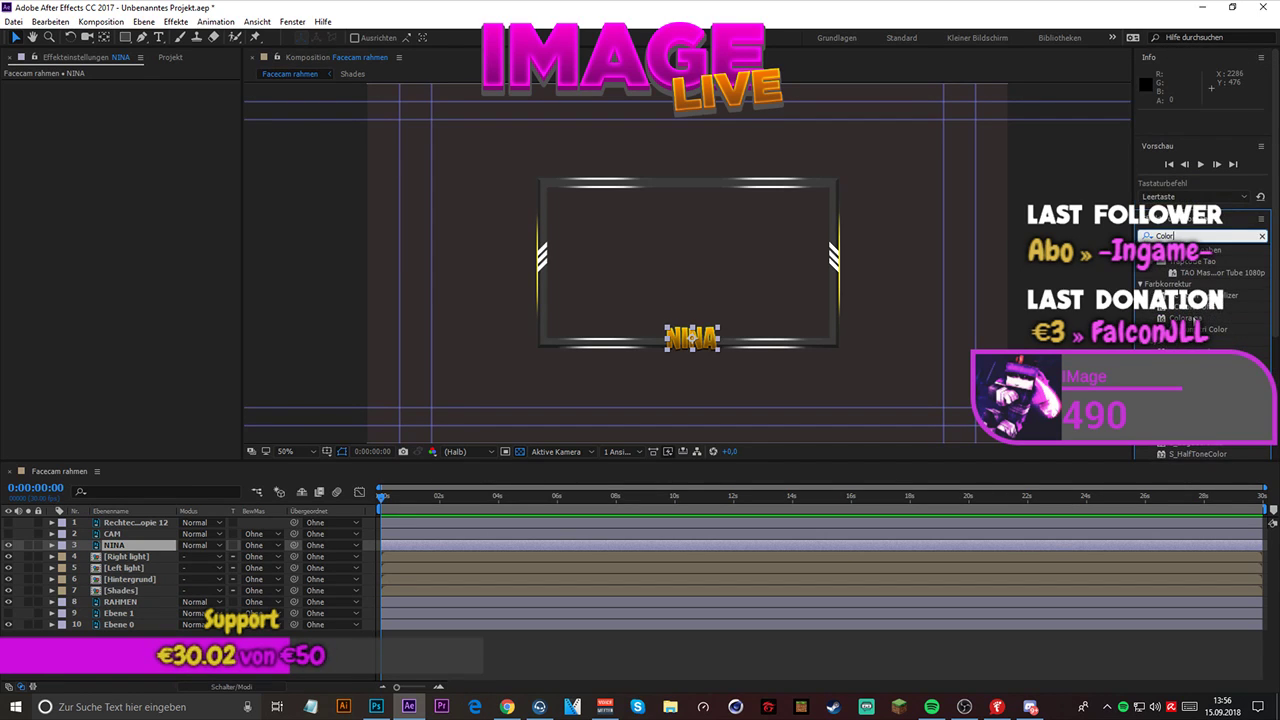
# - Clear the effect search and expand the Farbkorrektur category to browse its effects
pyautogui.click(1263, 237)
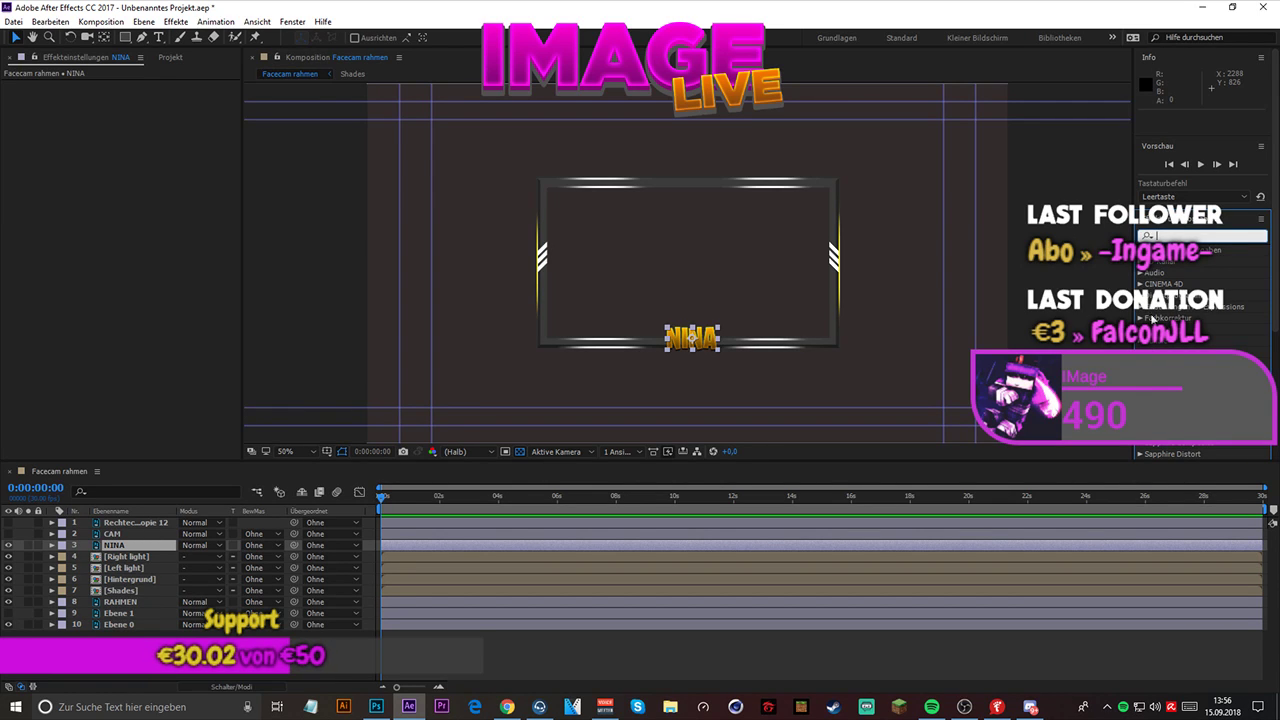
pyautogui.click(1143, 318)
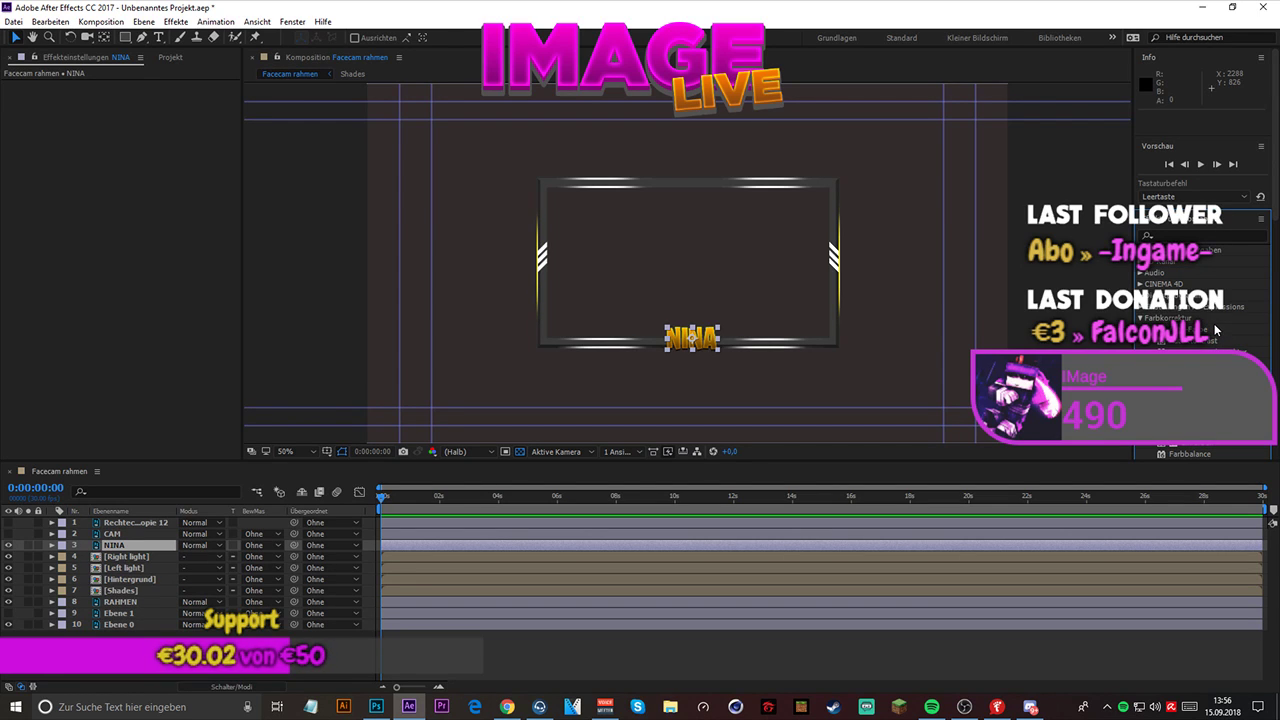
pyautogui.scroll(-3, 1221, 362)
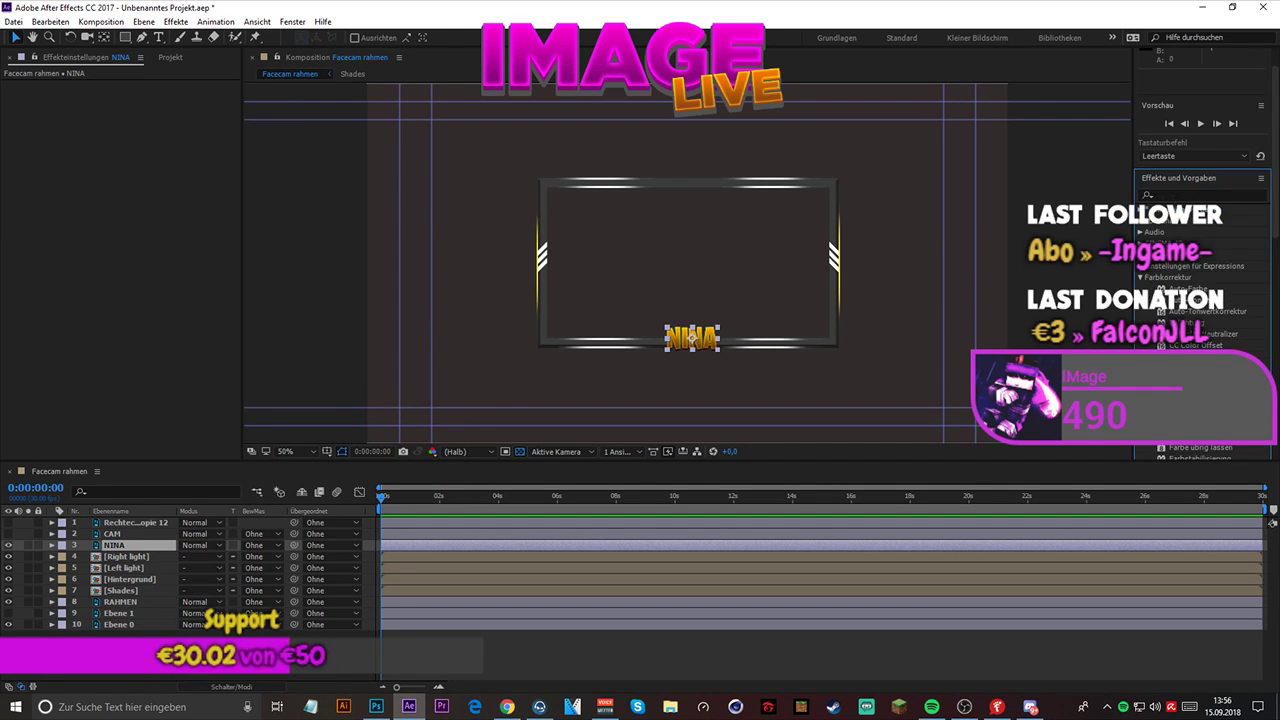
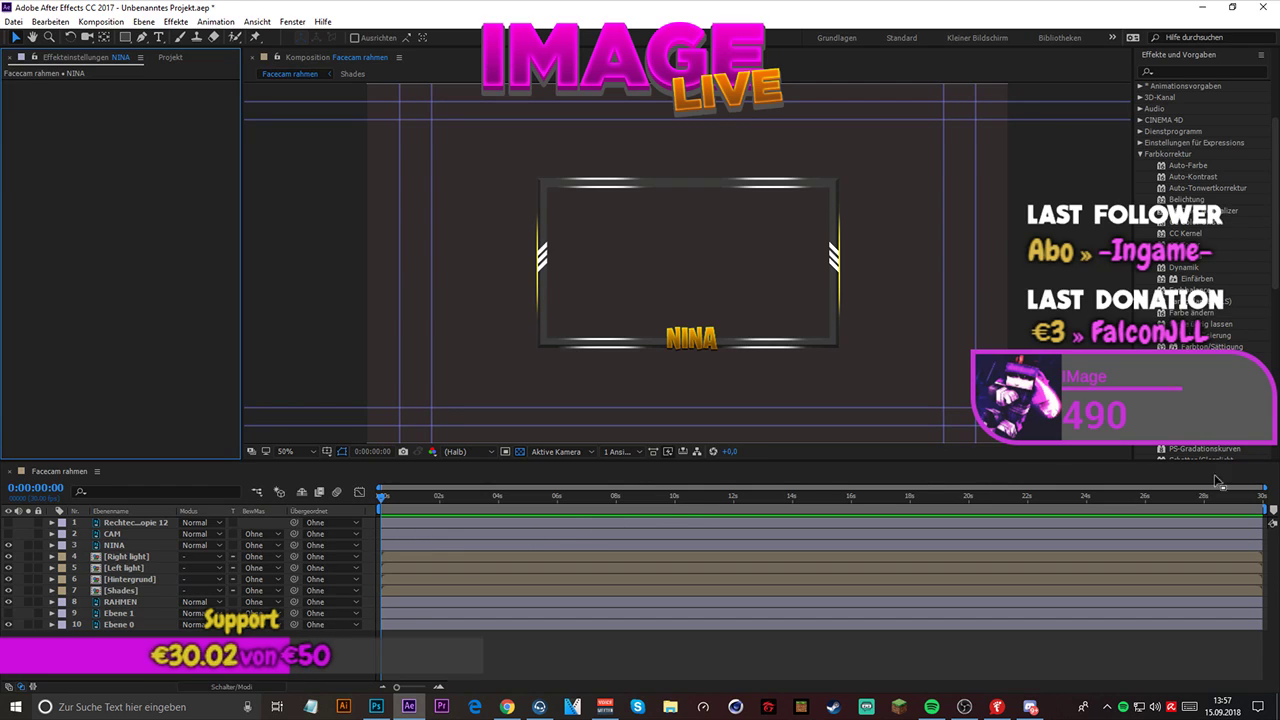
# - Save the project under the file name "Facecam rahmen.aep"
pyautogui.hotkey('alt', 'Tab')
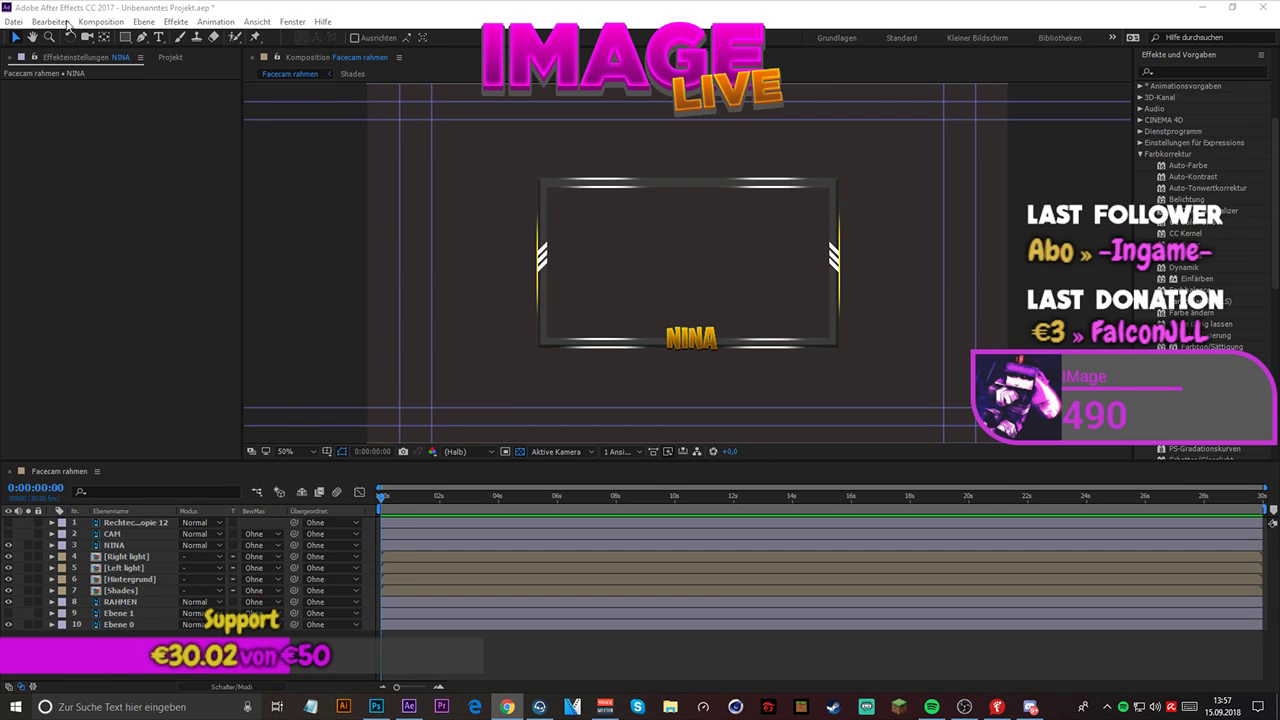
pyautogui.click(14, 21)
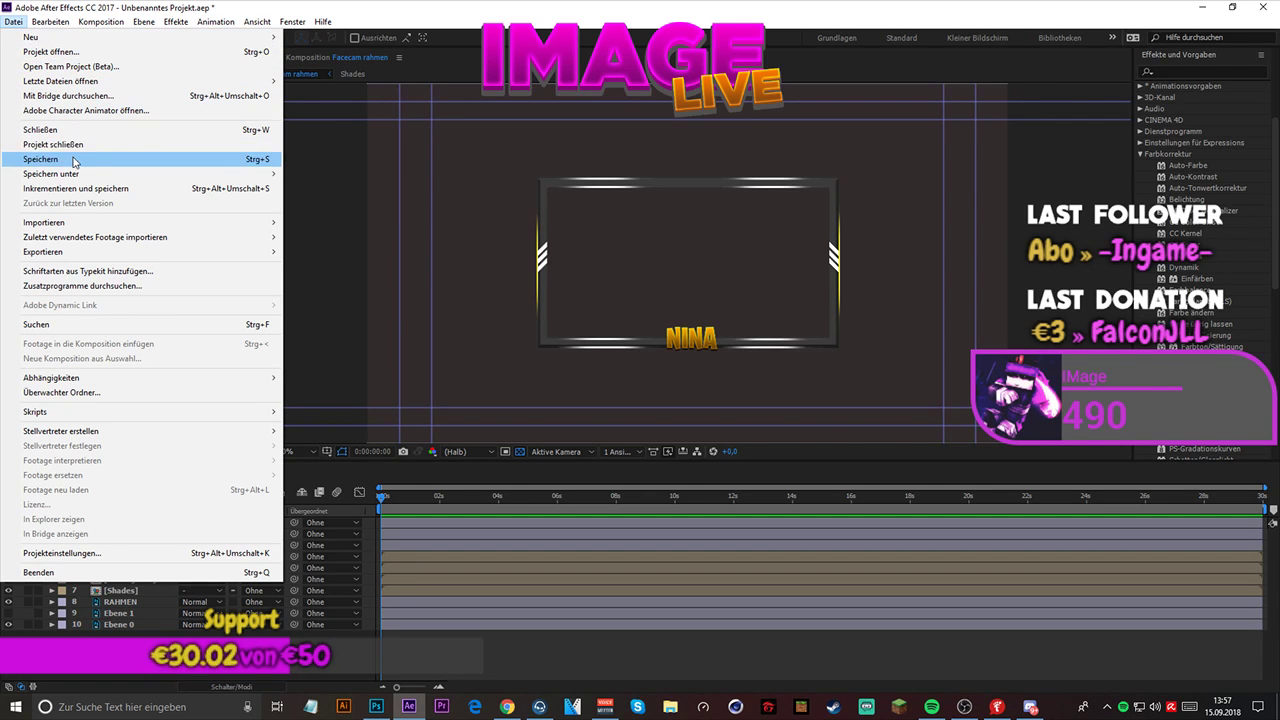
pyautogui.moveTo(75, 174)
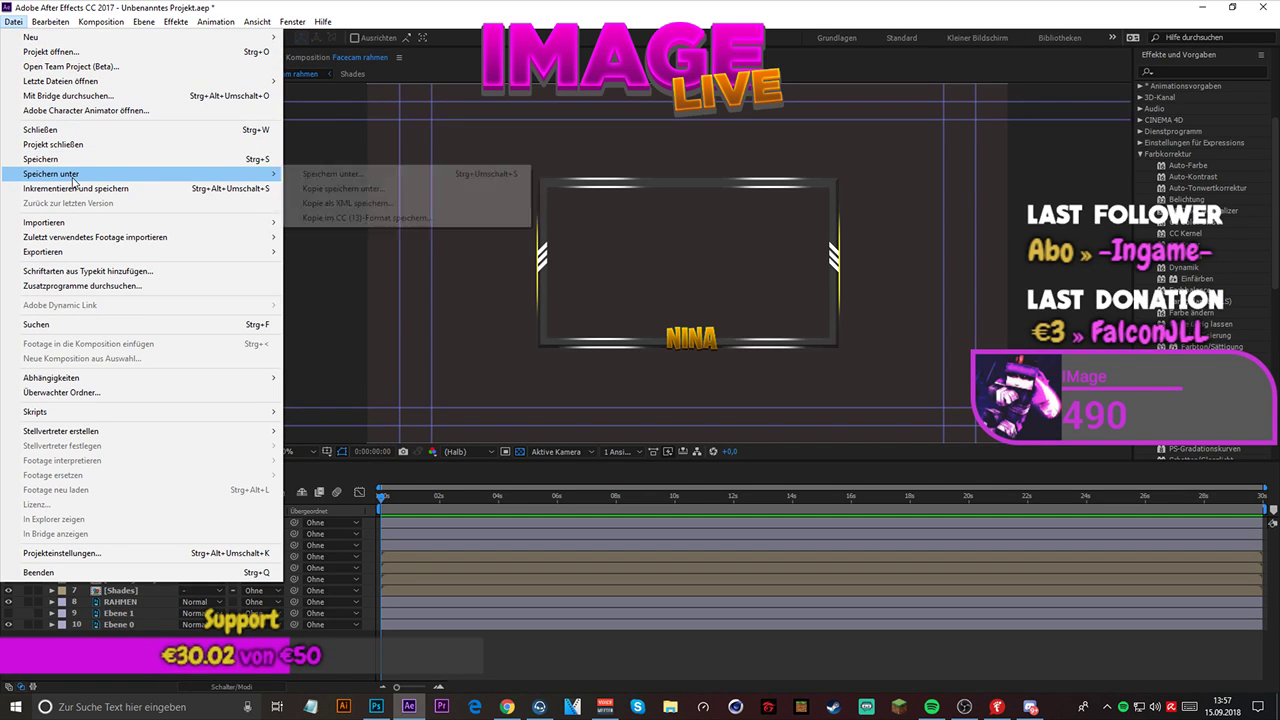
pyautogui.click(386, 177)
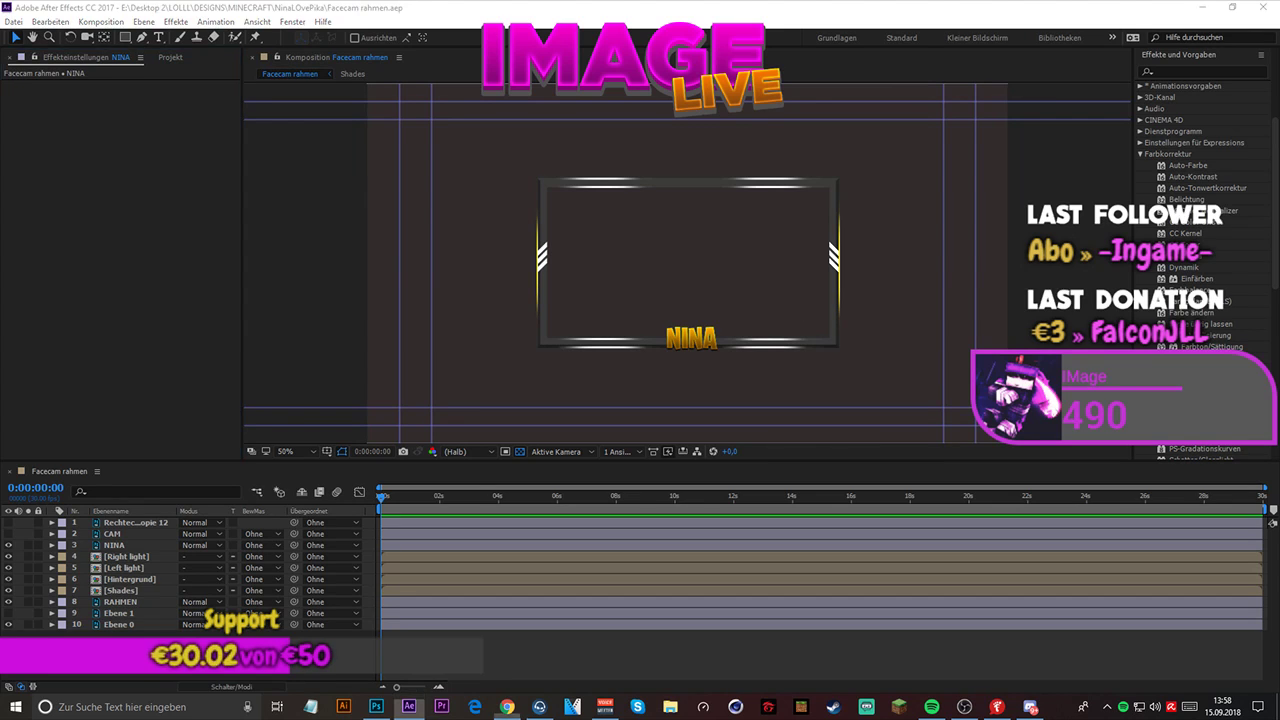
# - Look through the preference categories, including Allgemein, Vorschau, Importieren, Ausgabe, Medien- und Disk-Cache and Videovorschau, and close the preferences
pyautogui.click(64, 20)
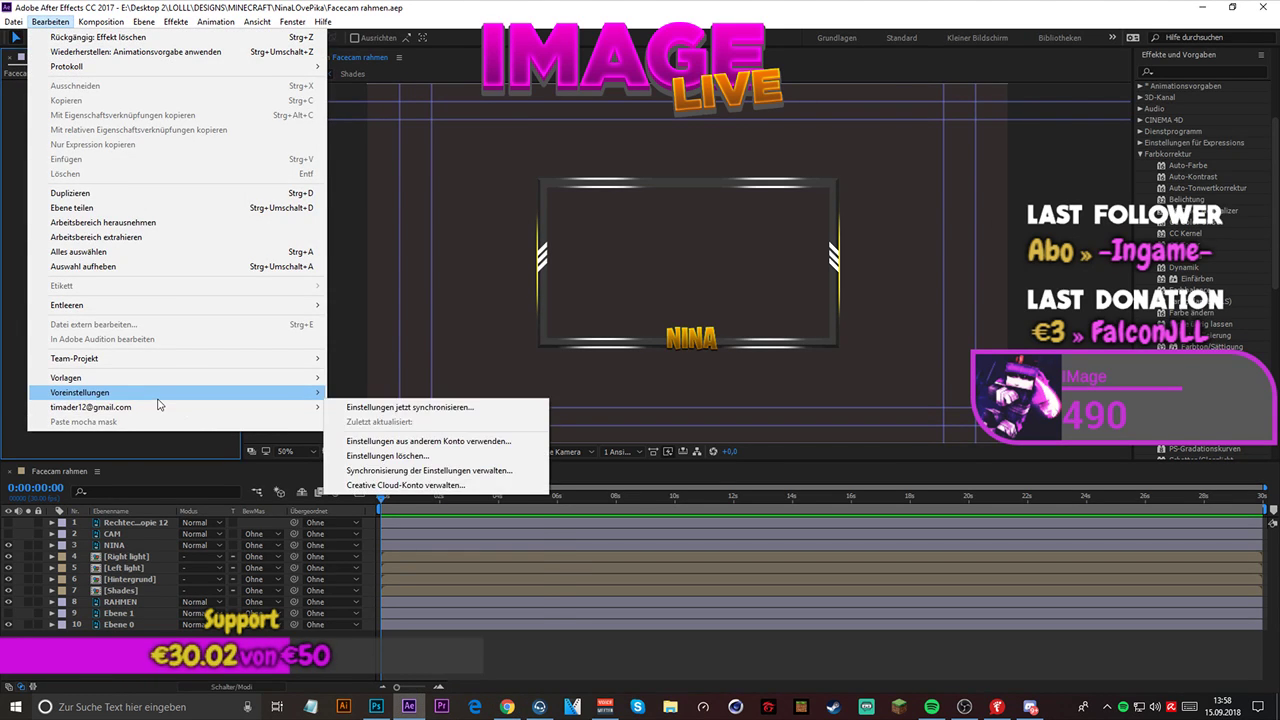
pyautogui.moveTo(160, 393)
pyautogui.click(469, 389)
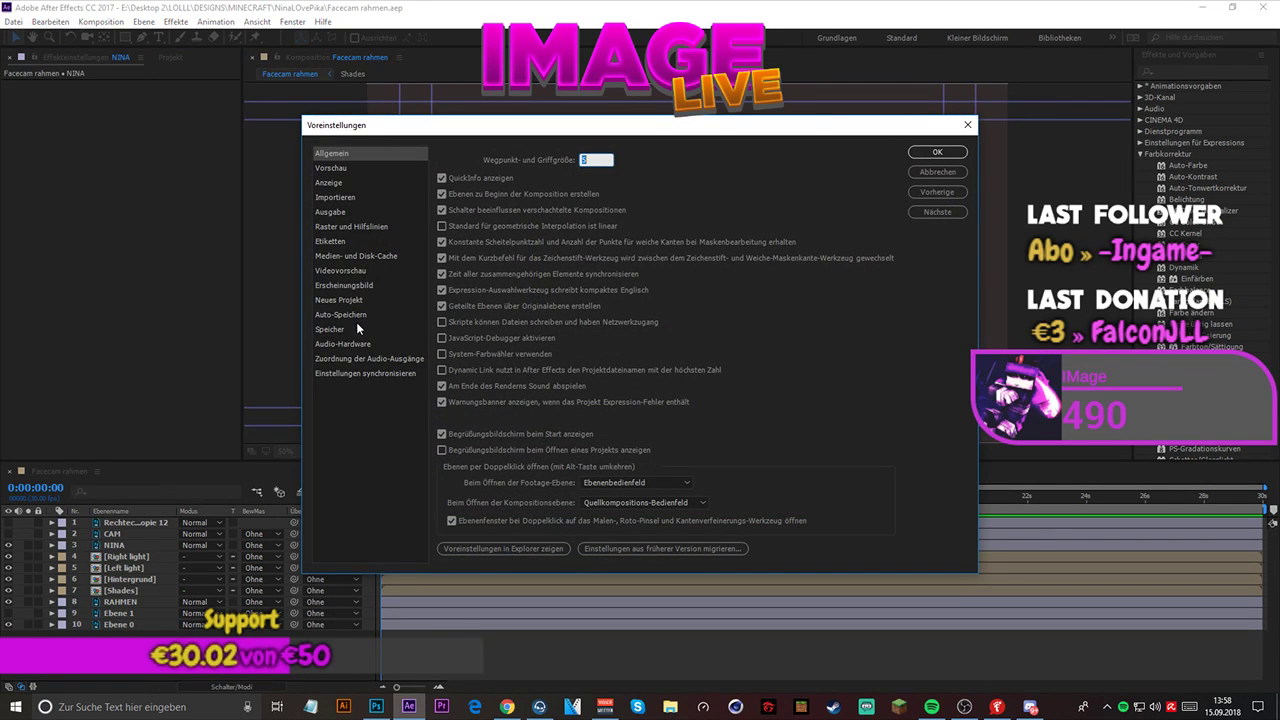
pyautogui.click(344, 170)
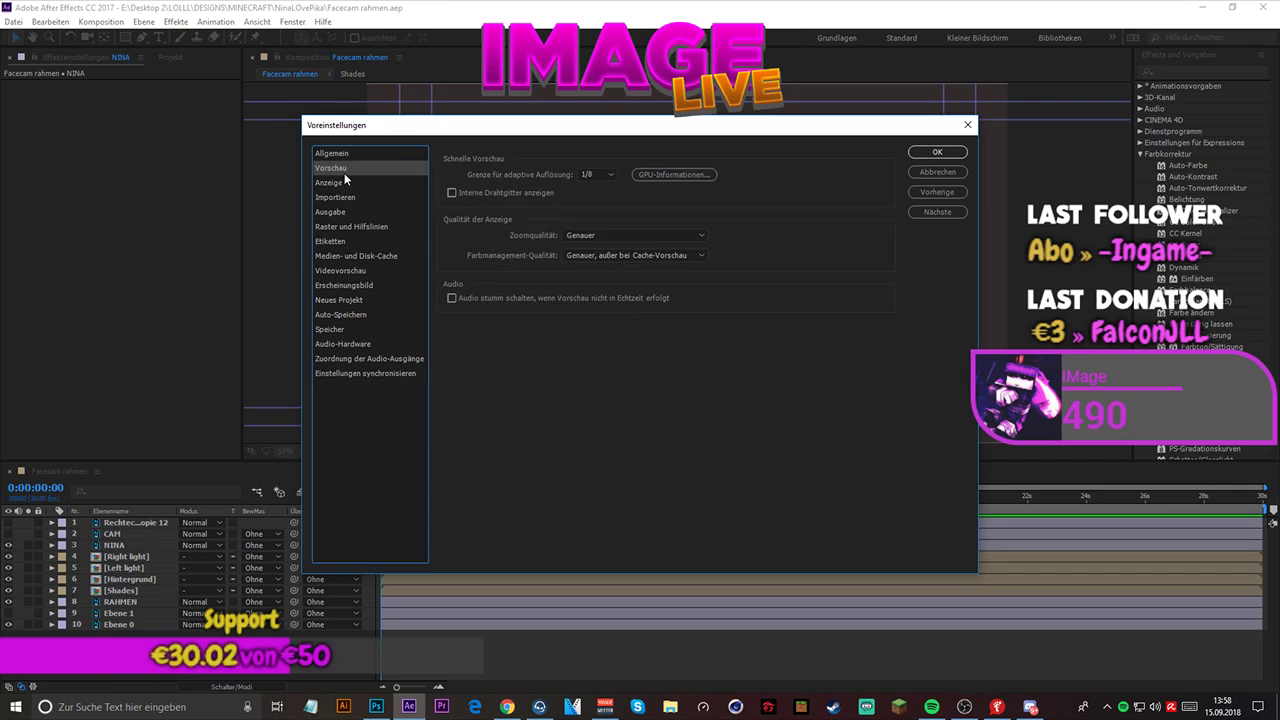
pyautogui.click(342, 184)
pyautogui.click(346, 198)
pyautogui.click(344, 210)
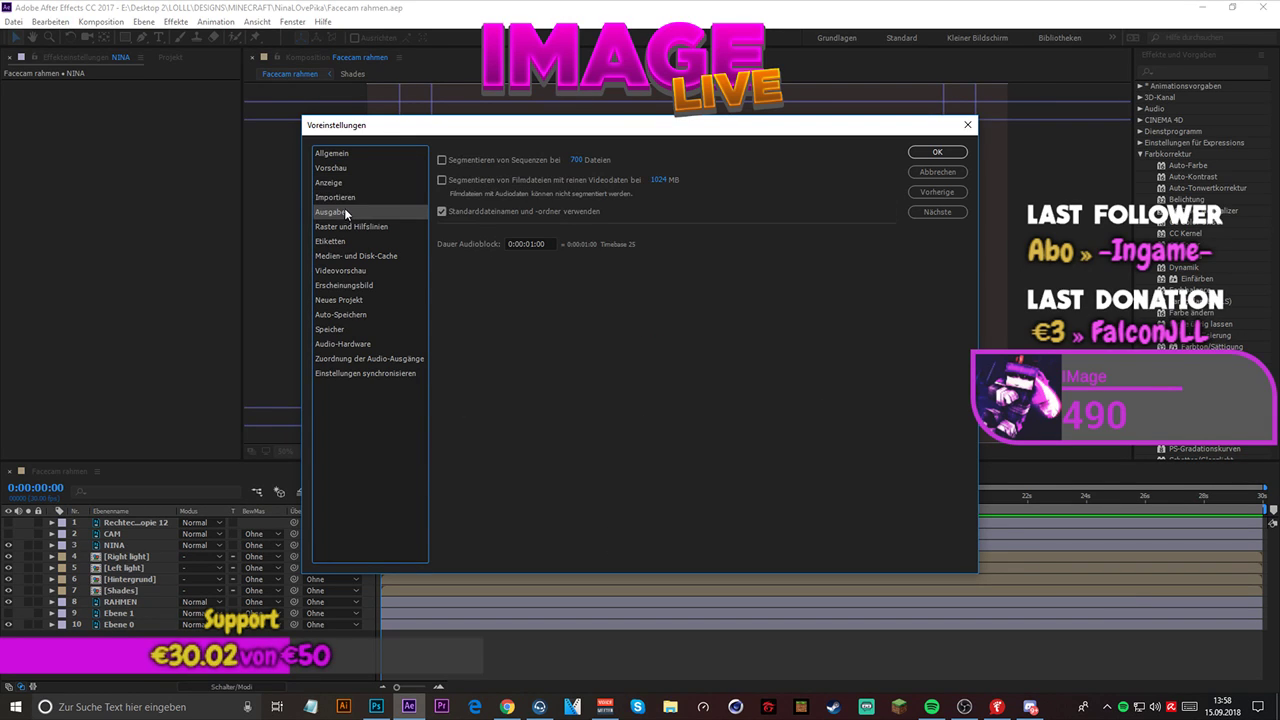
pyautogui.click(344, 155)
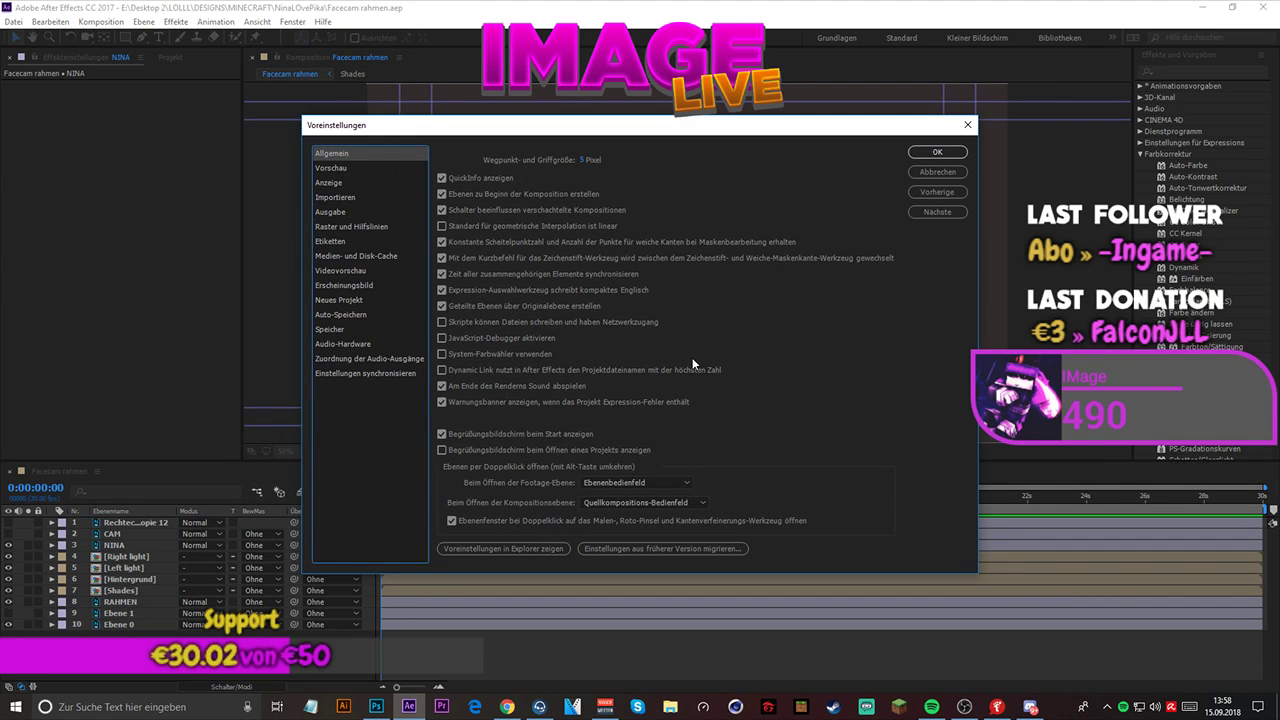
pyautogui.click(350, 286)
pyautogui.click(350, 268)
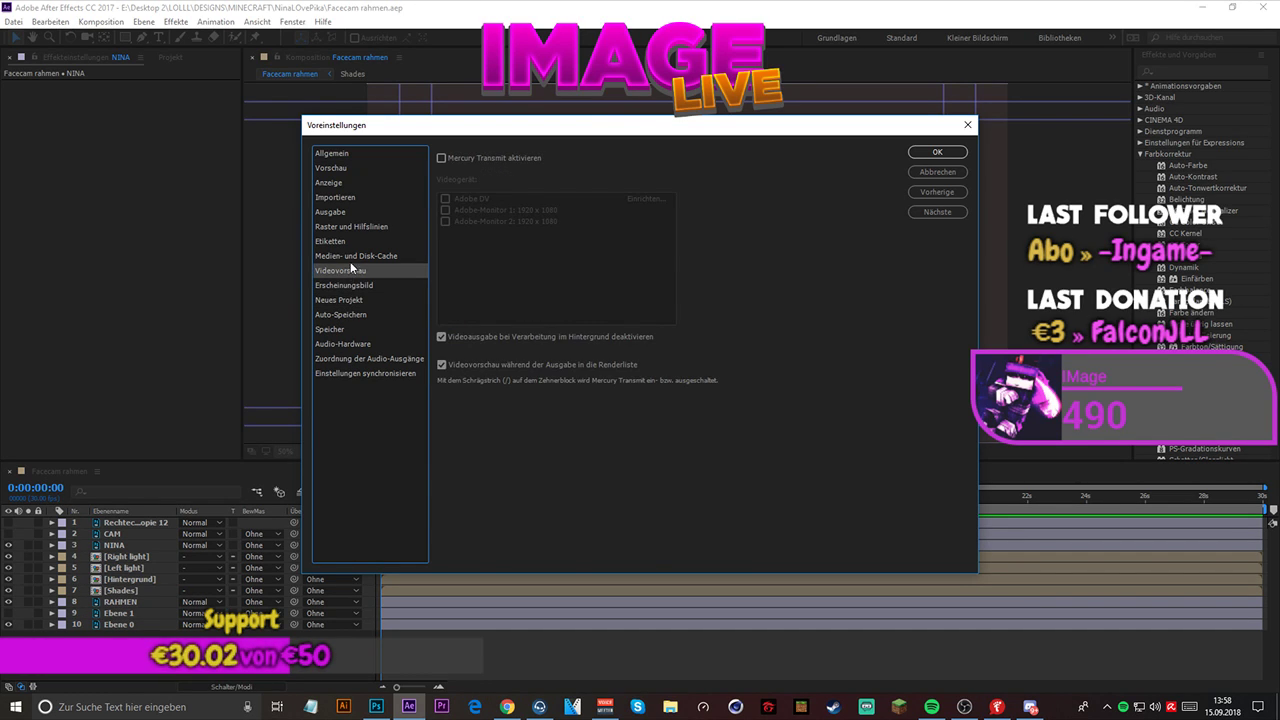
pyautogui.click(347, 255)
pyautogui.click(343, 242)
pyautogui.click(344, 257)
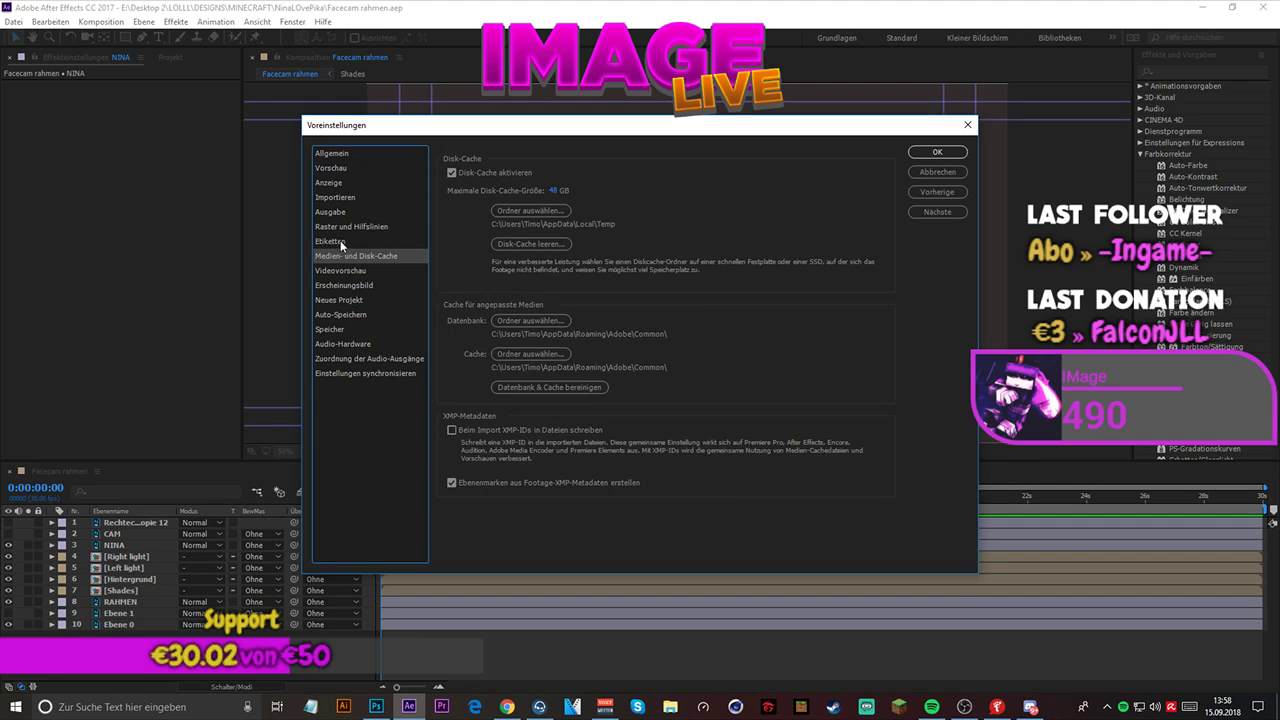
pyautogui.click(340, 240)
pyautogui.click(340, 227)
pyautogui.click(343, 212)
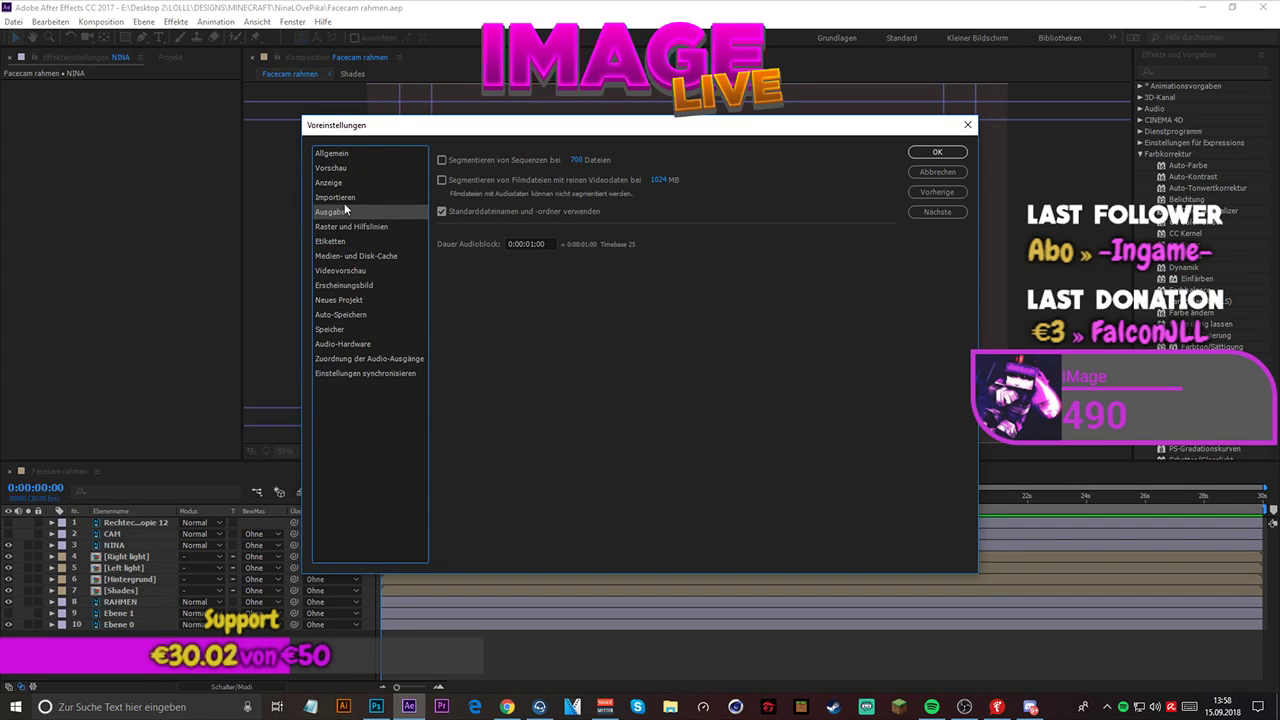
pyautogui.click(347, 196)
pyautogui.click(346, 182)
pyautogui.click(345, 169)
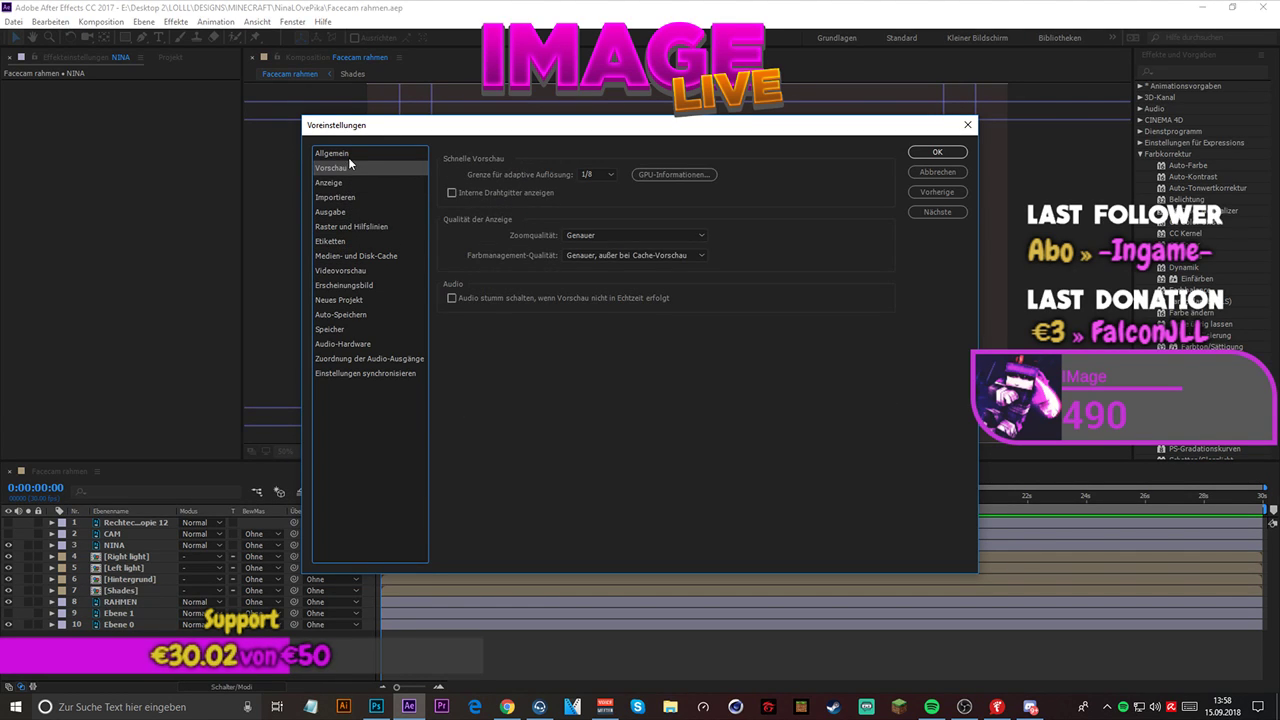
pyautogui.click(347, 154)
pyautogui.click(968, 125)
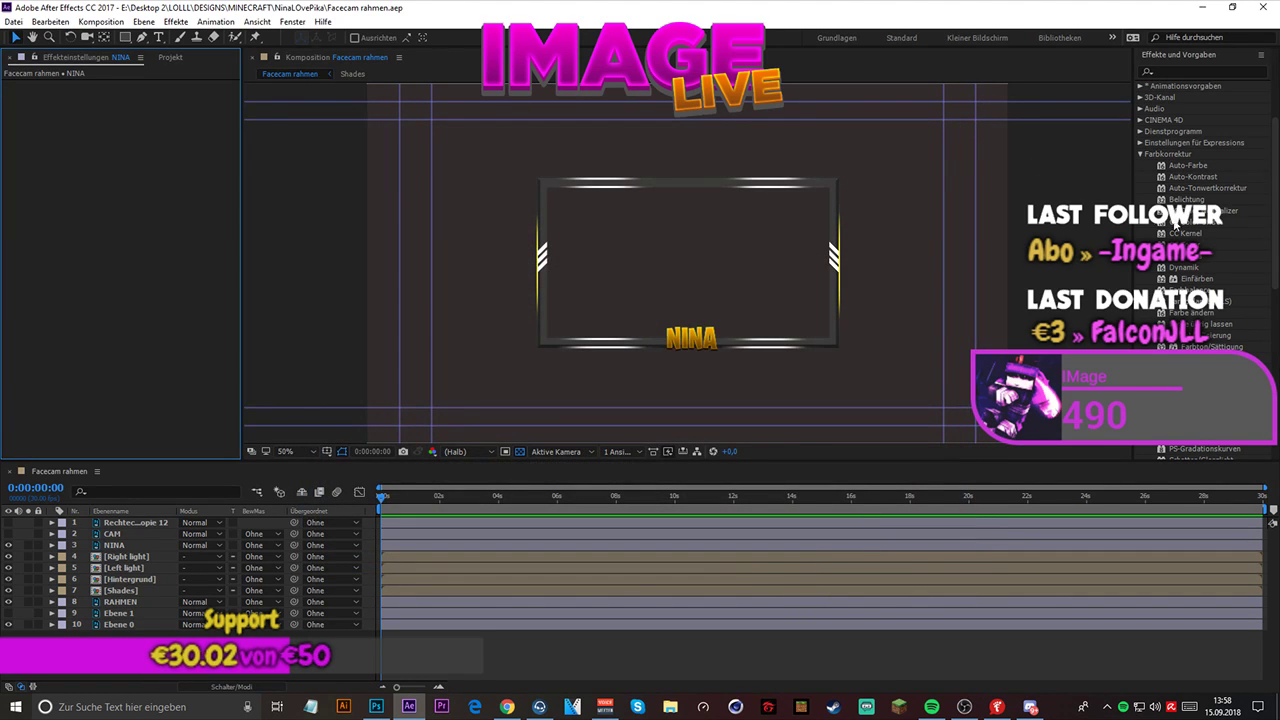
# - Apply the Farbton/Sättigung effect from the Farbkorrektur category to the gold name text layer
pyautogui.scroll(-5, 1234, 219)
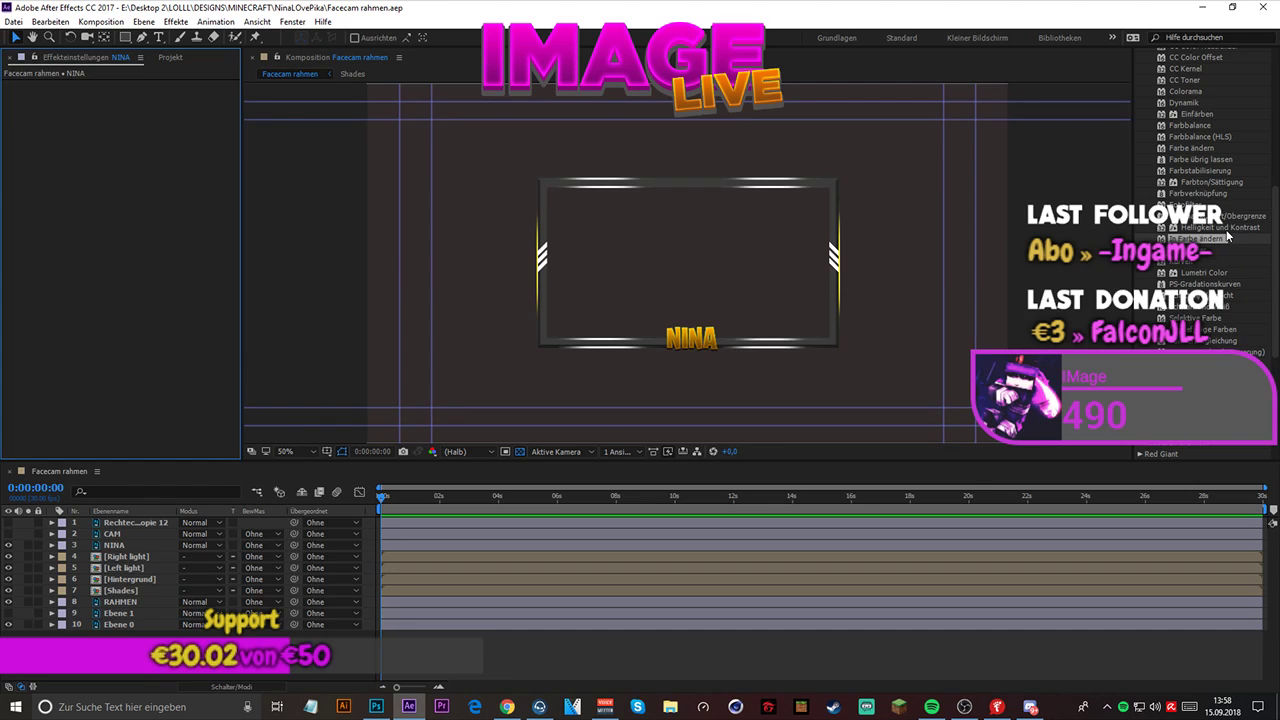
pyautogui.click(1222, 227)
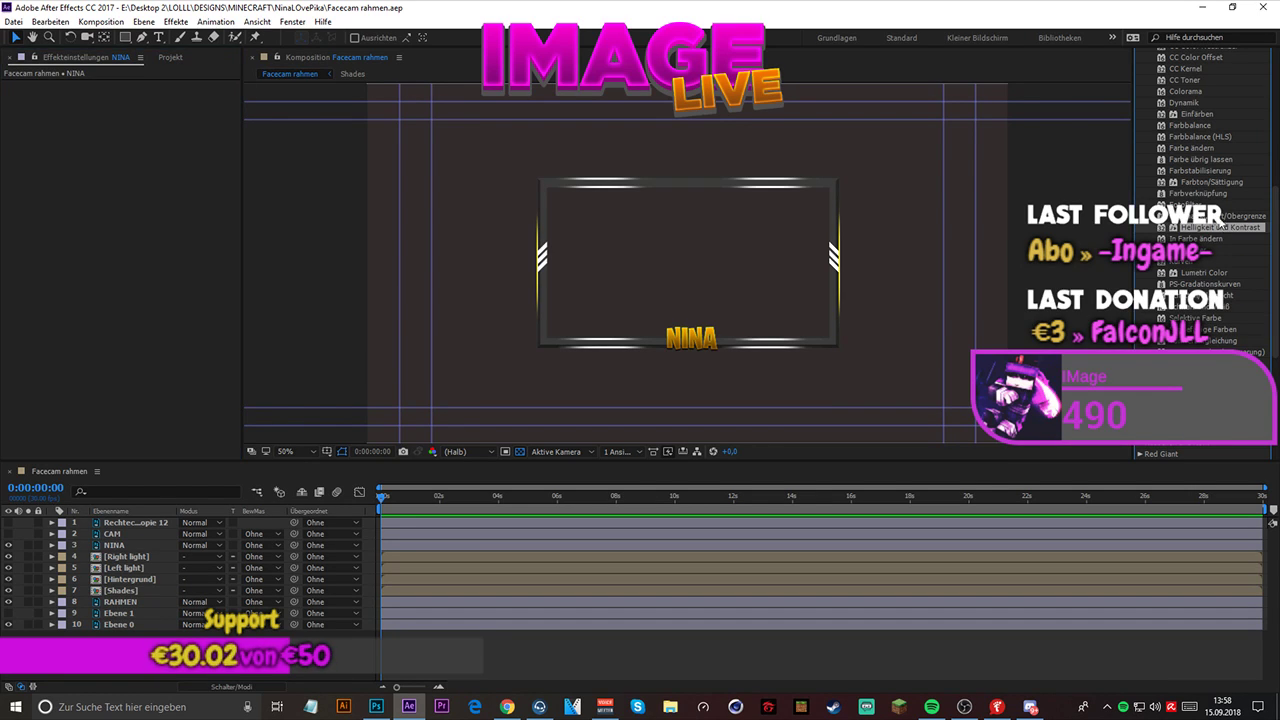
pyautogui.click(1226, 184)
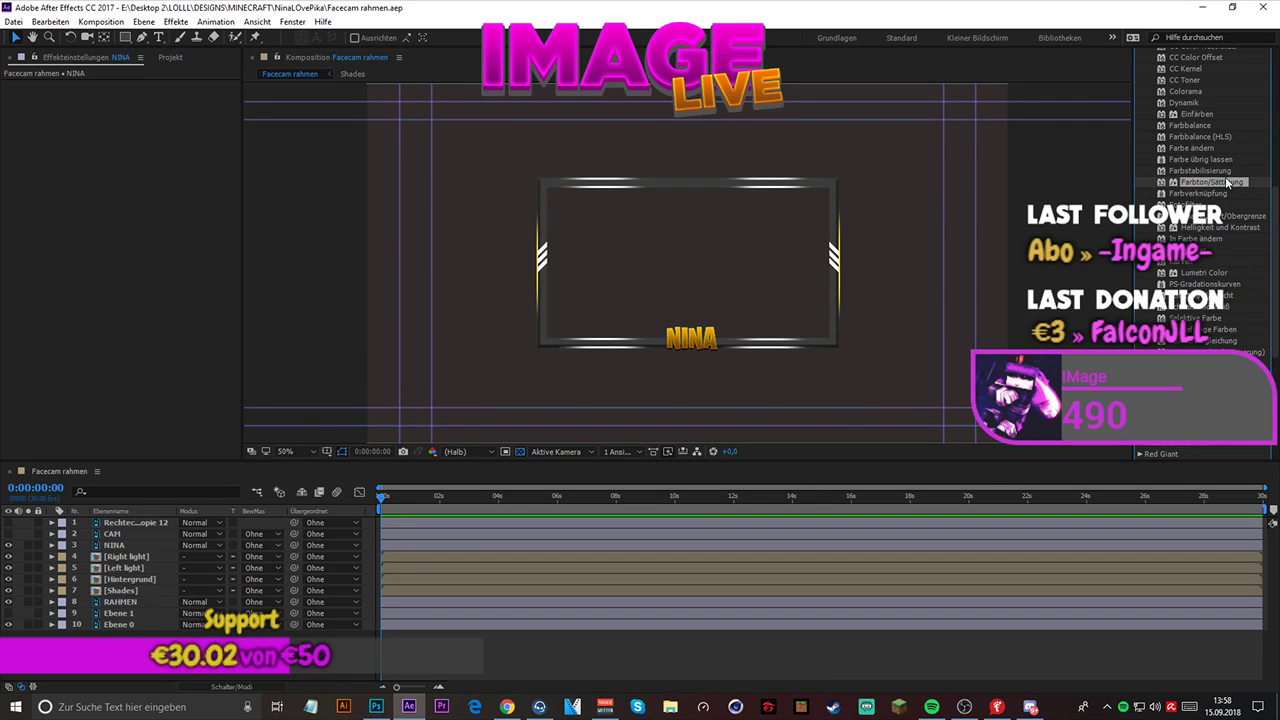
pyautogui.moveTo(1228, 186); pyautogui.dragTo(163, 546)
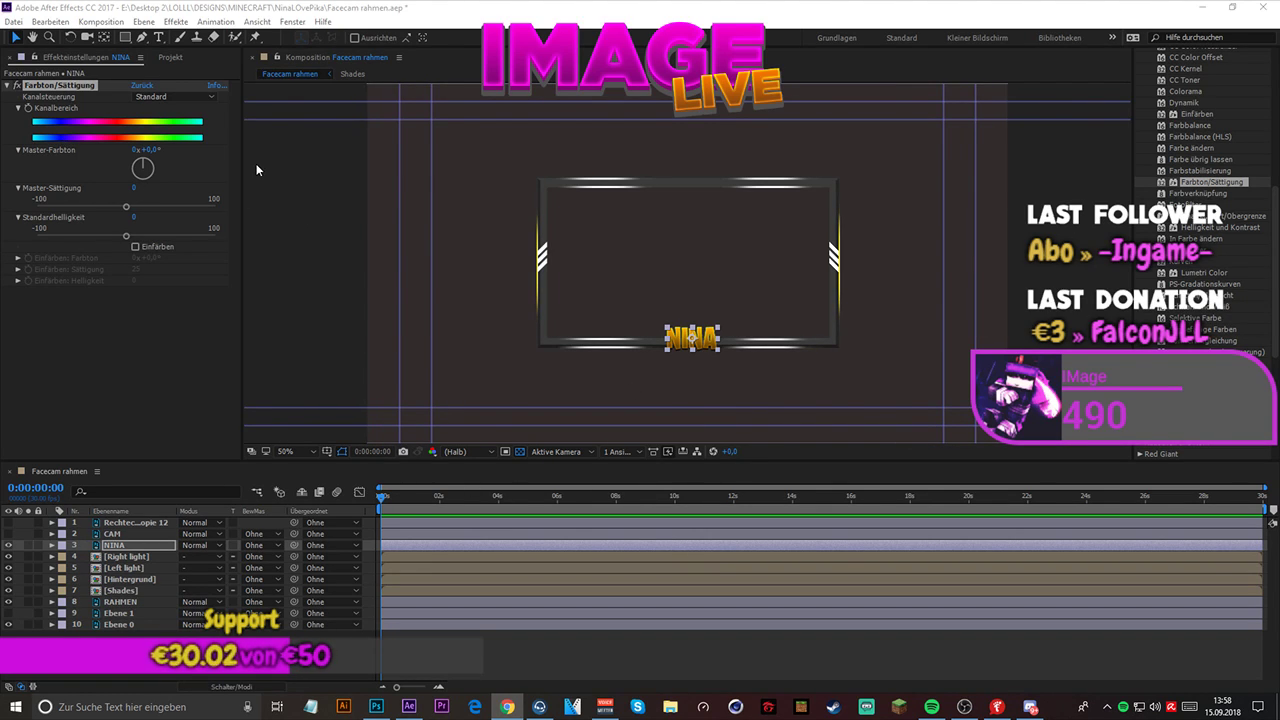
# - Enable keyframing for the effect's Kanalbereich at 0:00:00:00 and reveal the keyframed property under the name text layer
pyautogui.click(29, 107)
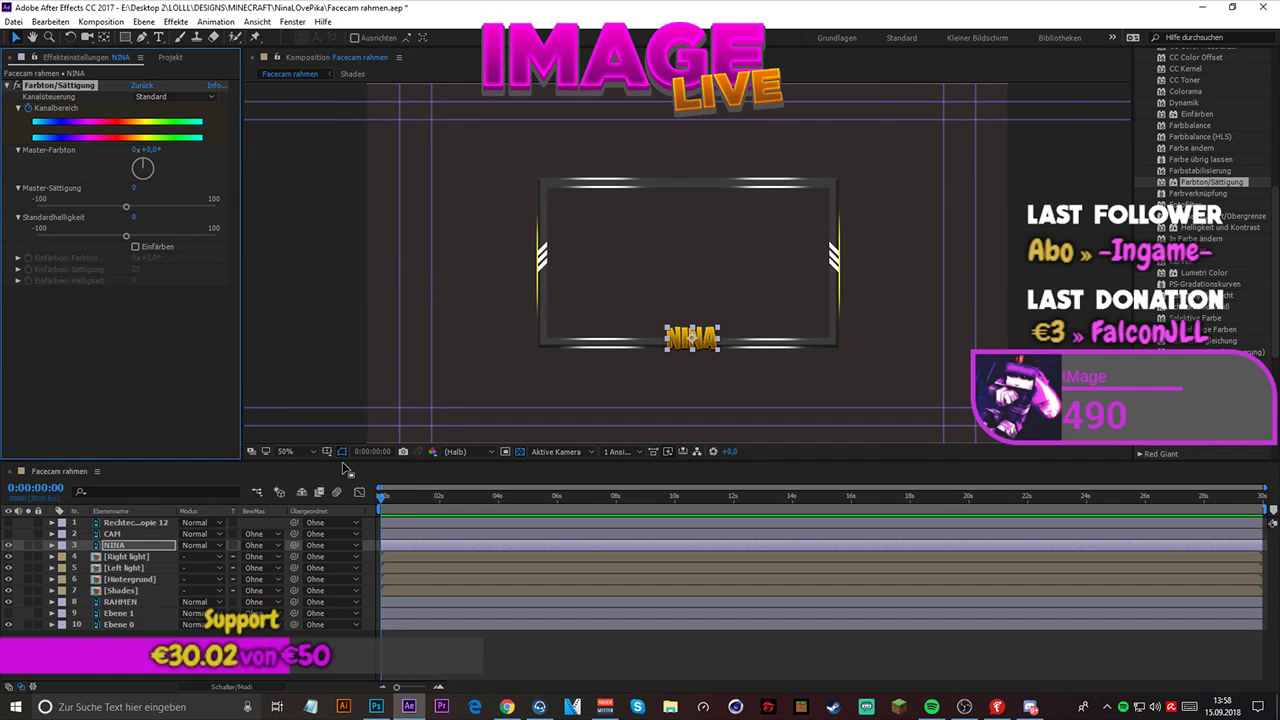
pyautogui.press('u')
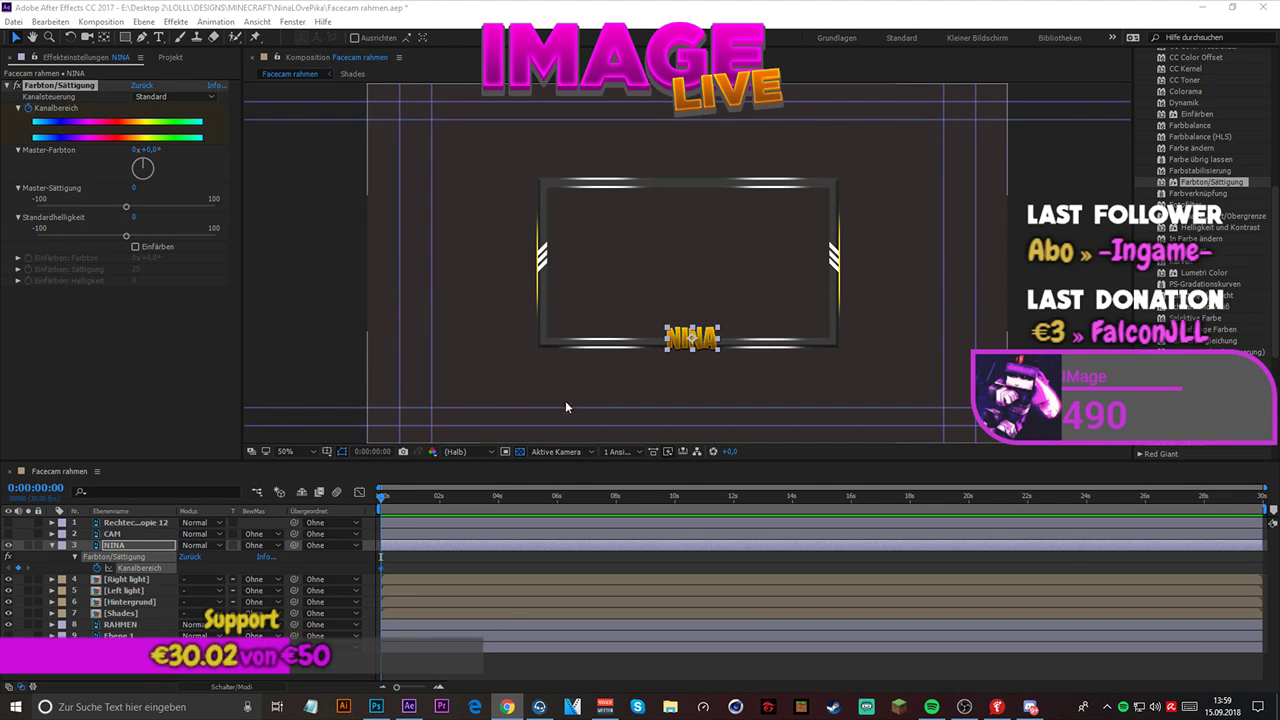
pyautogui.click(382, 500)
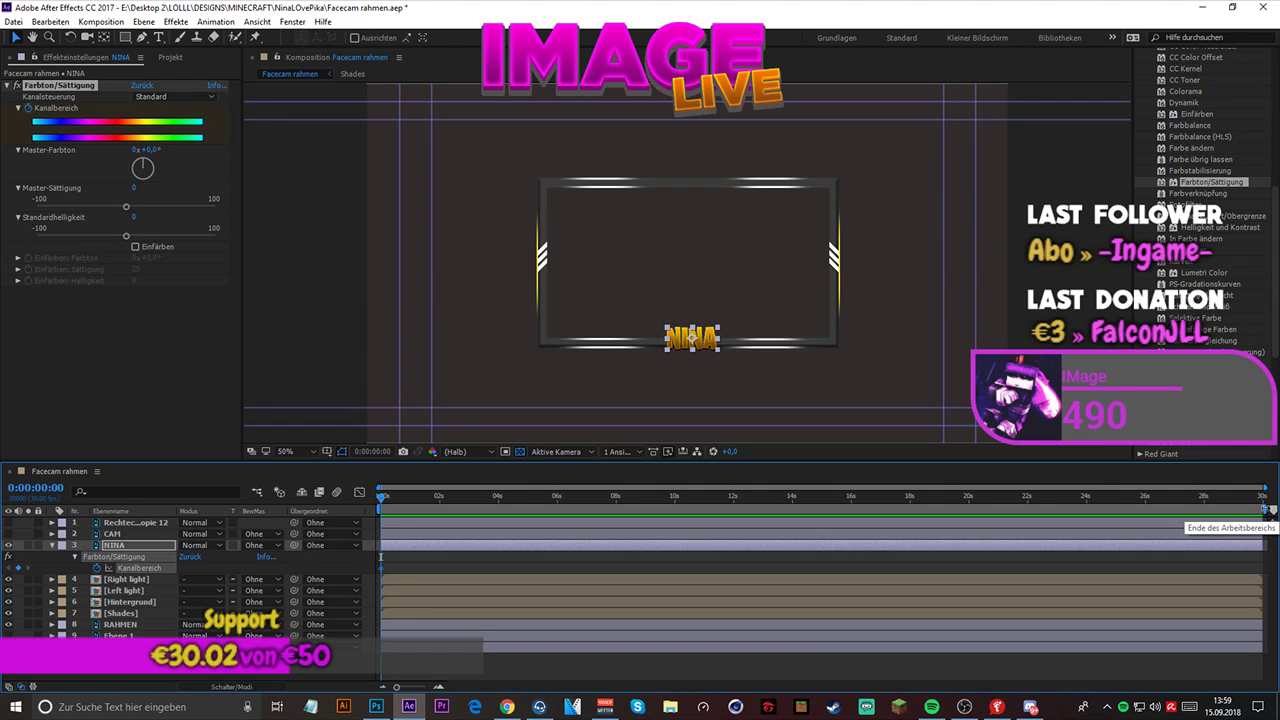
pyautogui.hotkey('alt', 'Tab')
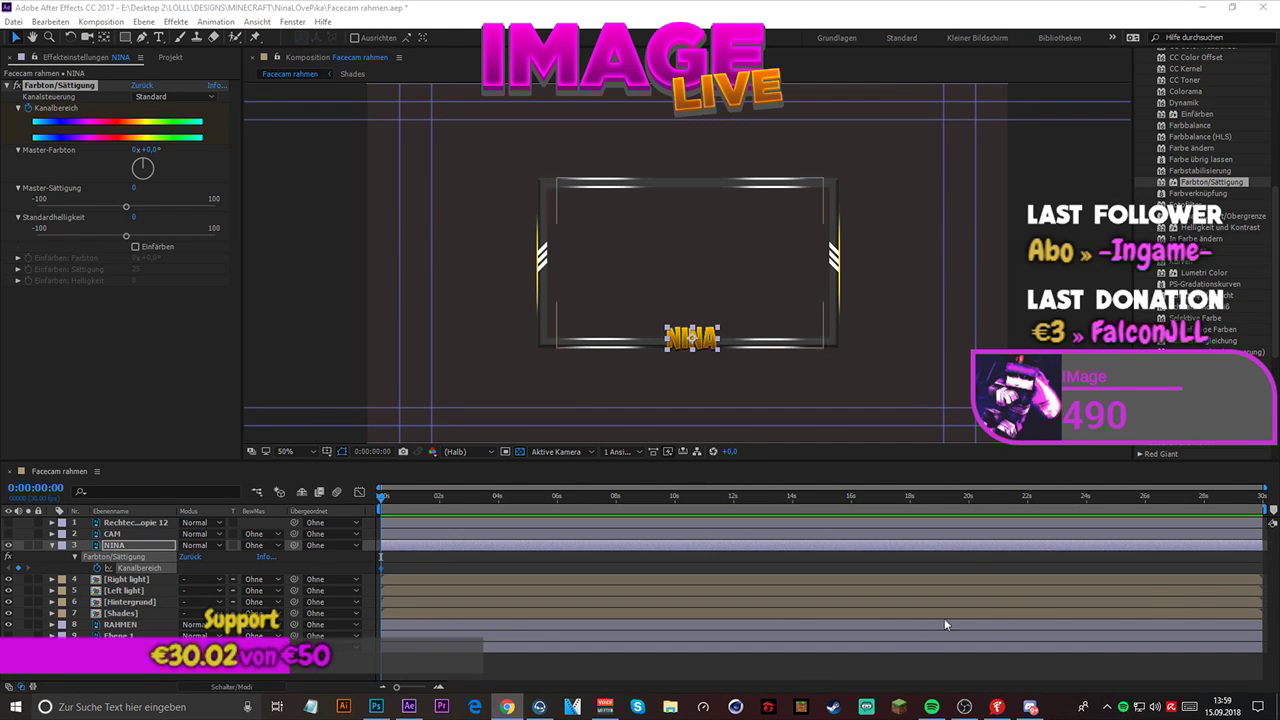
# - Set the duration of the Facecam rahmen composition to 7 seconds (0:00:07:00)
pyautogui.rightClick(795, 664)
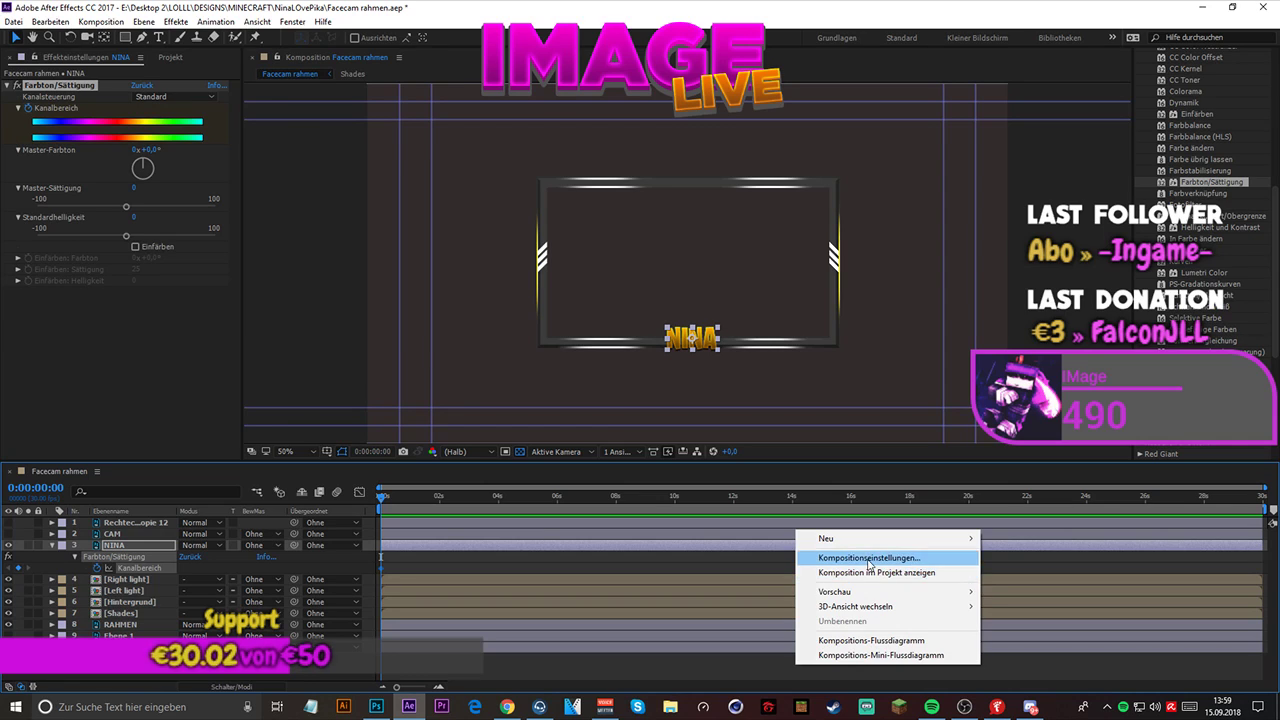
pyautogui.click(868, 557)
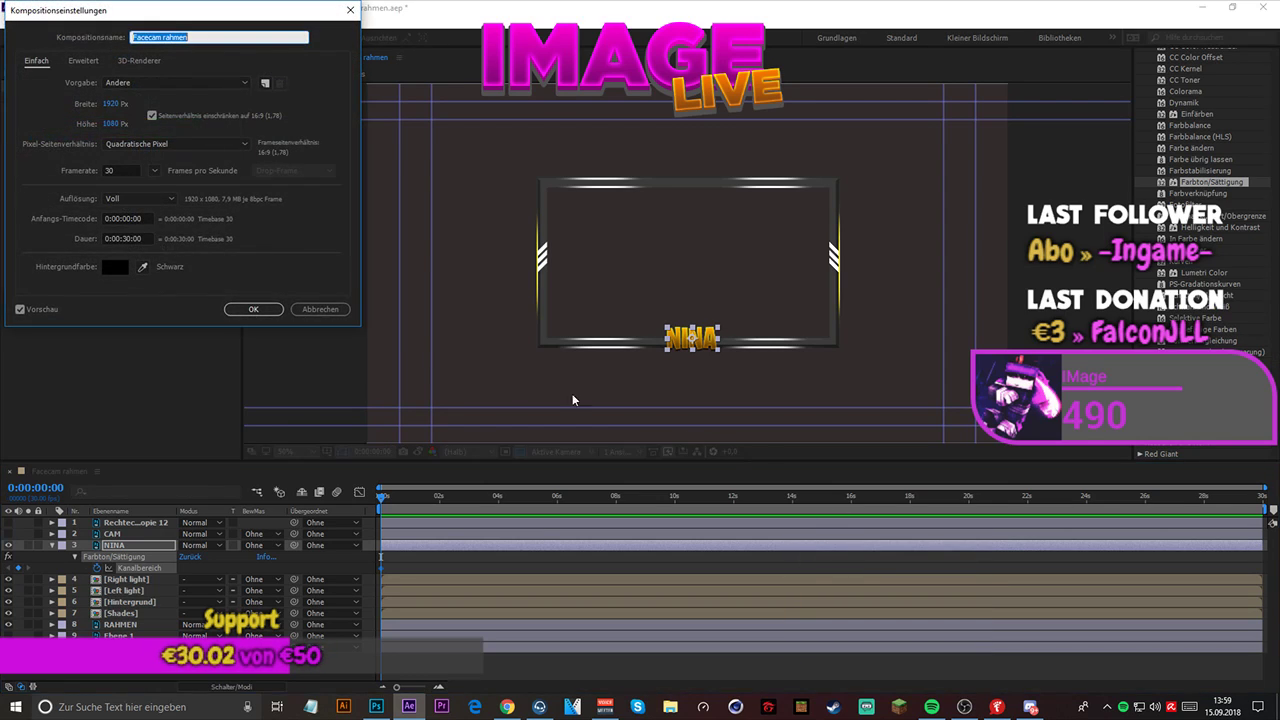
pyautogui.click(131, 238)
pyautogui.moveTo(131, 238); pyautogui.dragTo(122, 240)
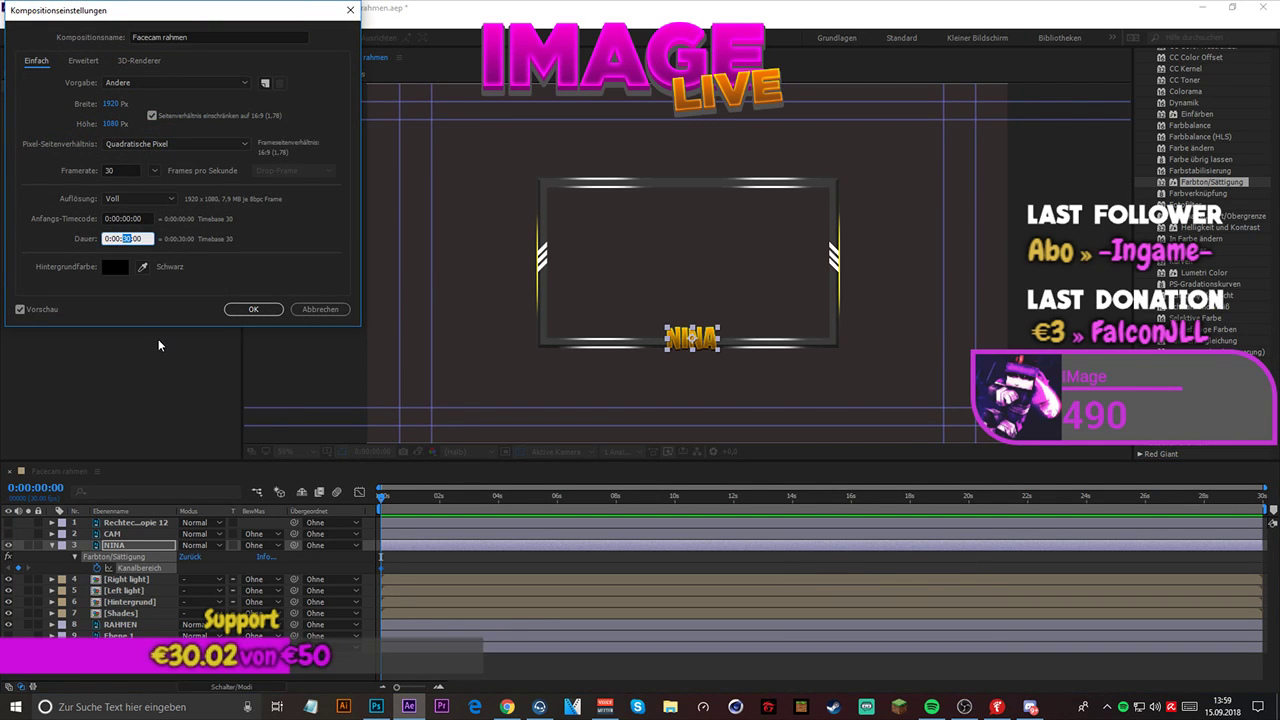
pyautogui.write('7')
pyautogui.press('Return')
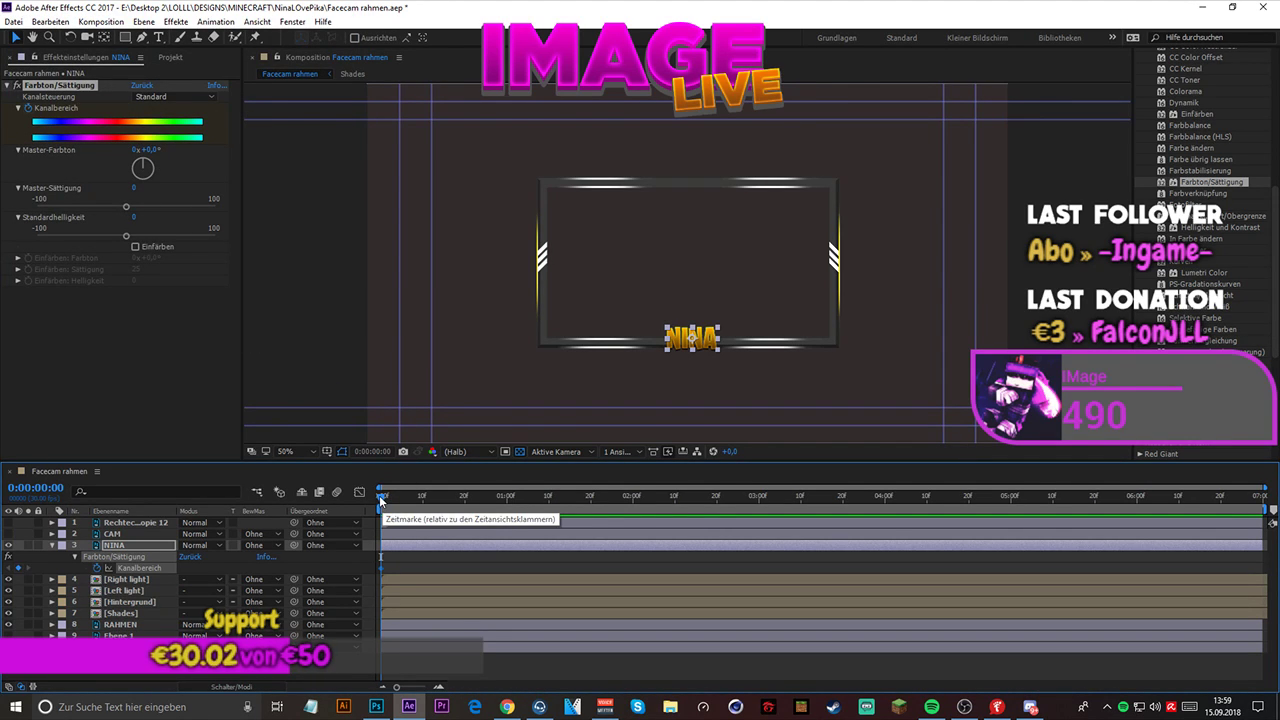
# - Set the composition's frame rate to 60 frames per second, keeping the resolution at Voll
pyautogui.moveTo(381, 500); pyautogui.dragTo(488, 496)
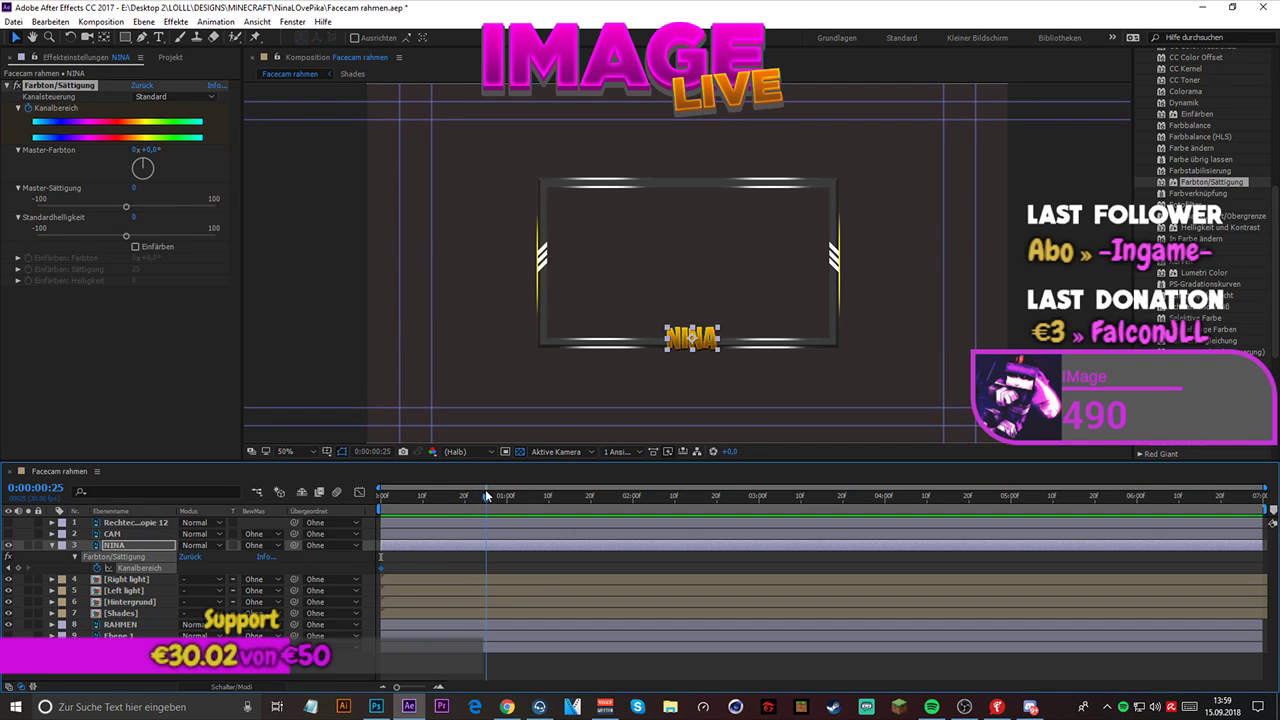
pyautogui.rightClick(590, 658)
pyautogui.click(632, 553)
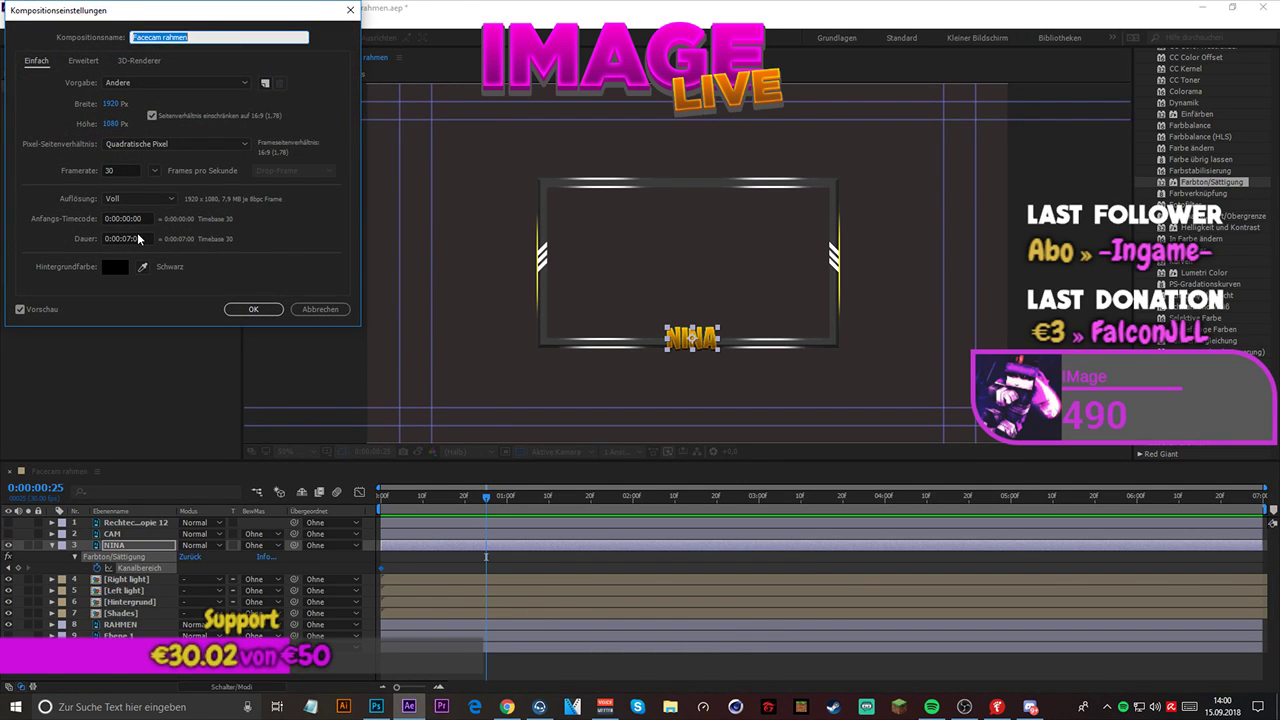
pyautogui.click(154, 171)
pyautogui.click(190, 332)
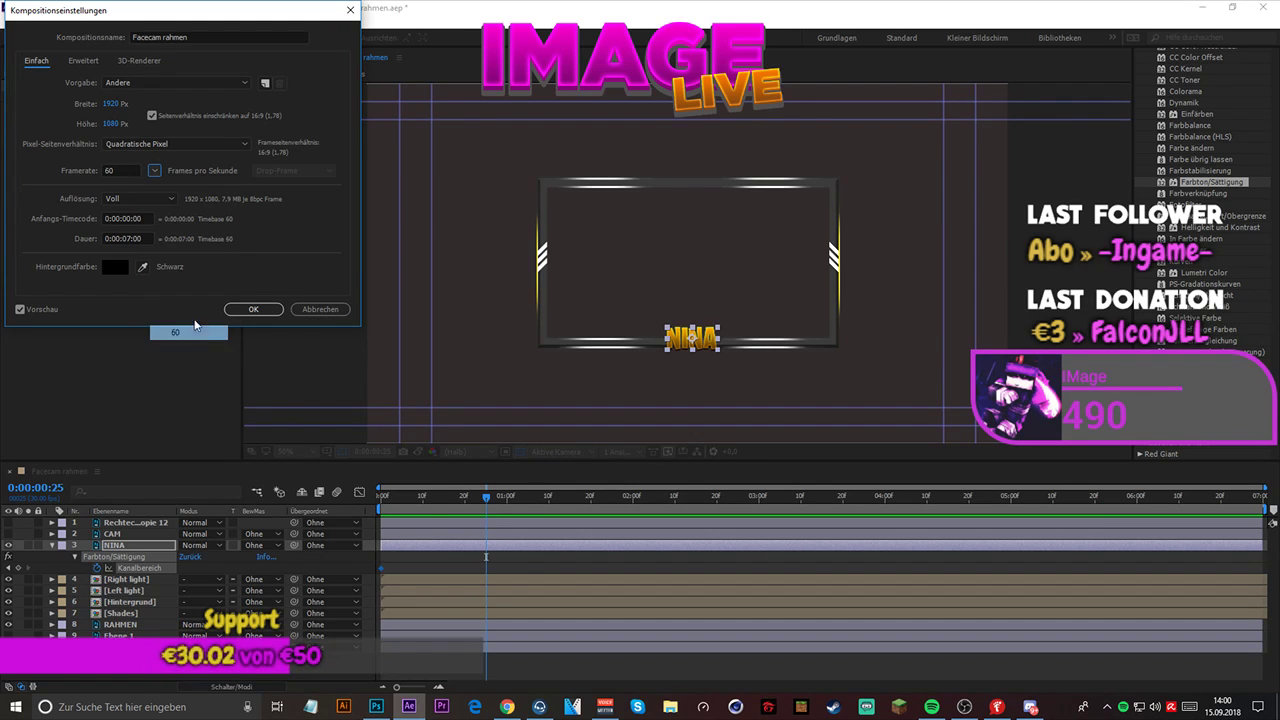
pyautogui.click(150, 199)
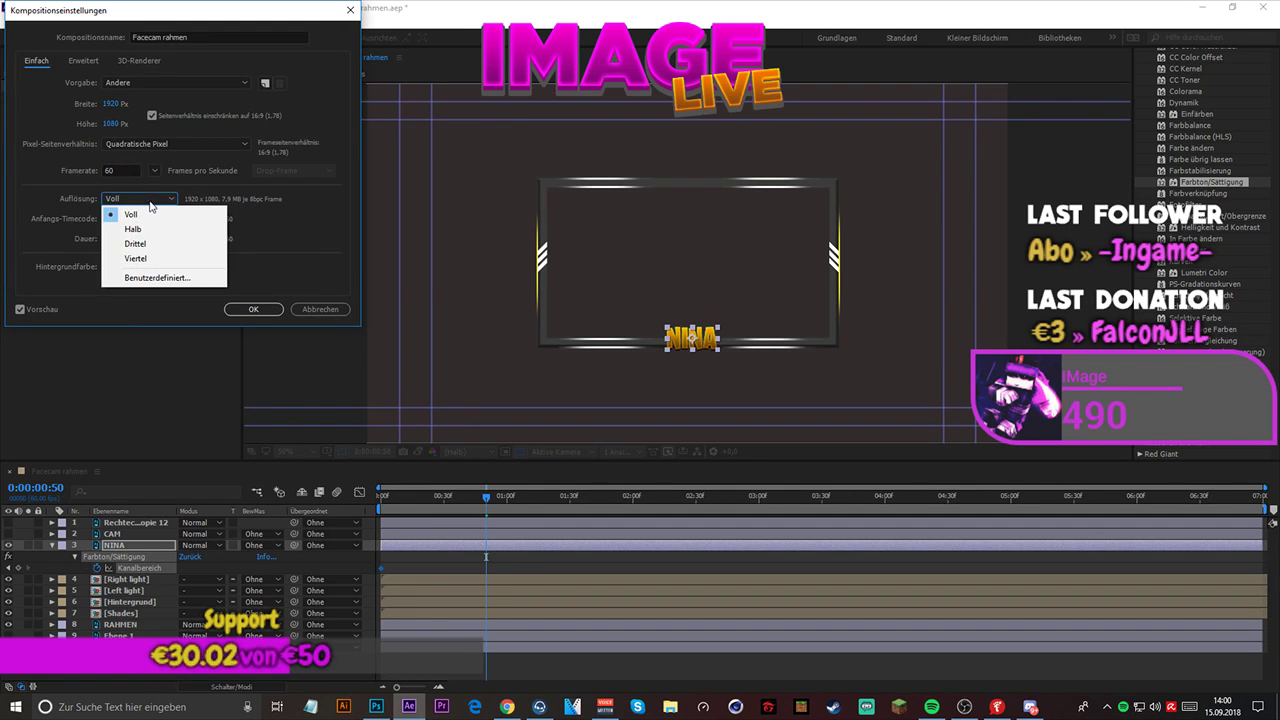
pyautogui.click(145, 211)
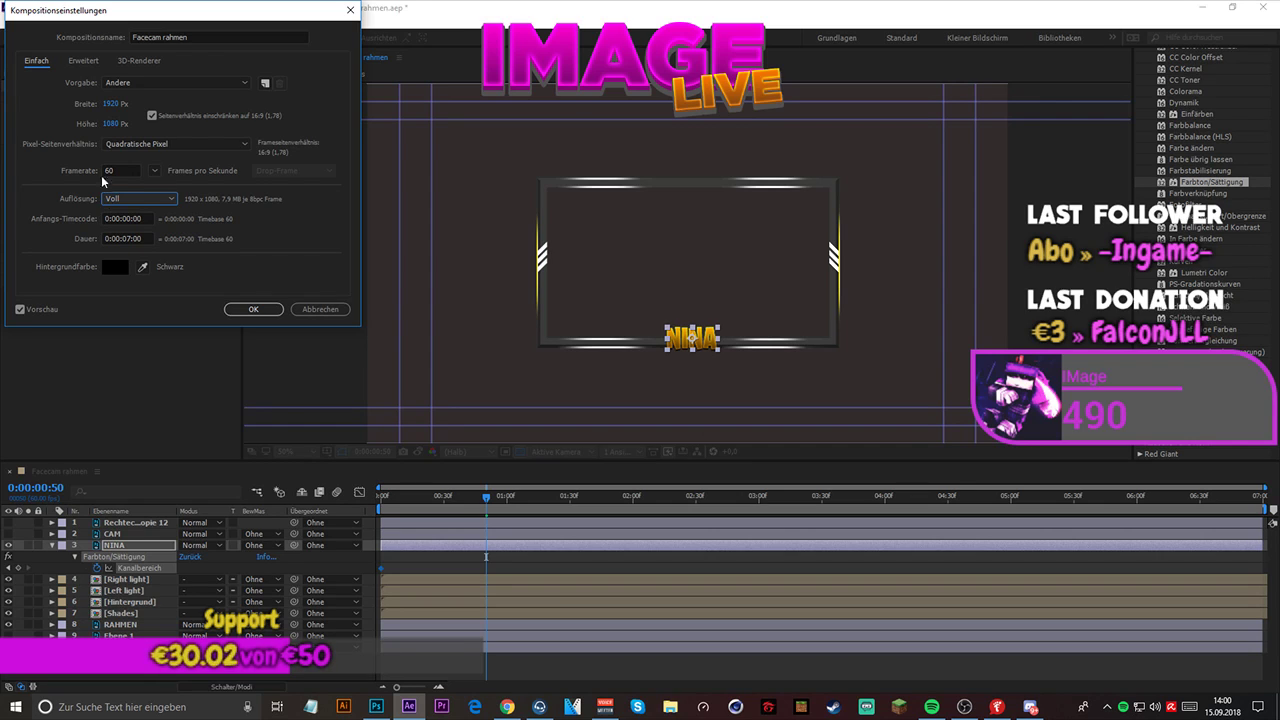
pyautogui.click(251, 310)
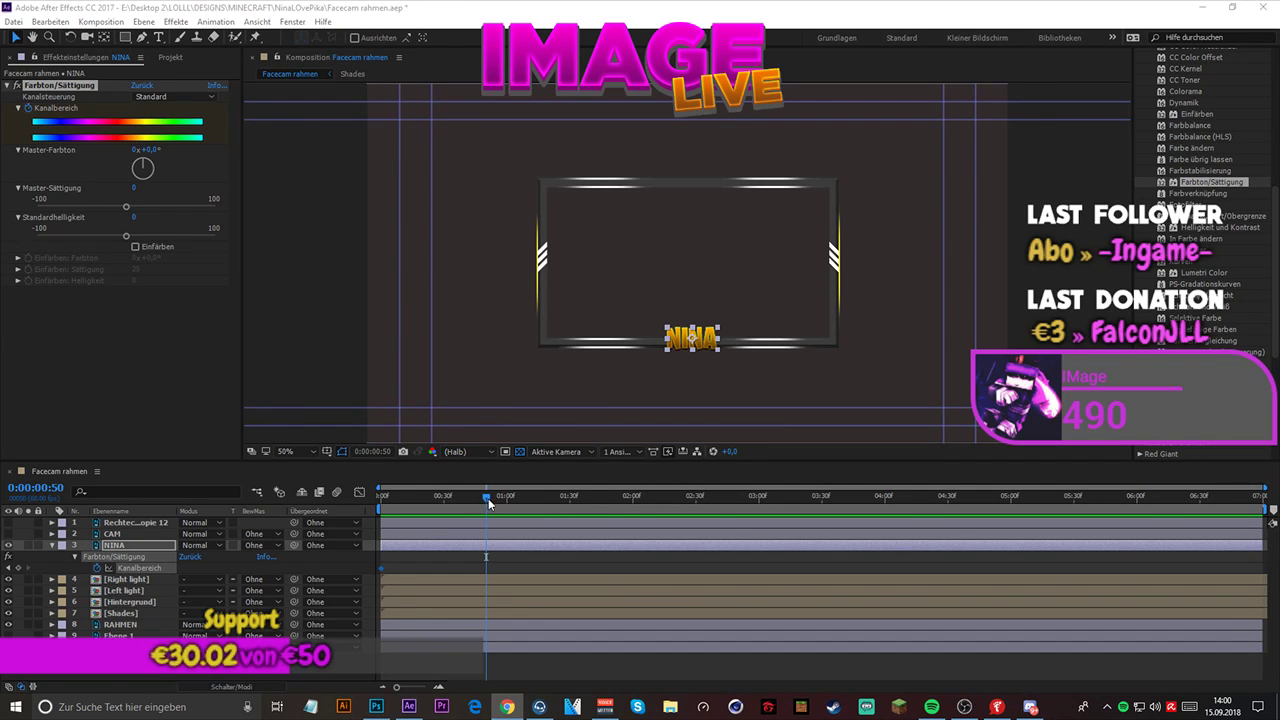
# - Move the current time to 0:00:00:30 and magnify the timeline's time scale to show individual frames more closely
pyautogui.moveTo(488, 498); pyautogui.dragTo(445, 498)
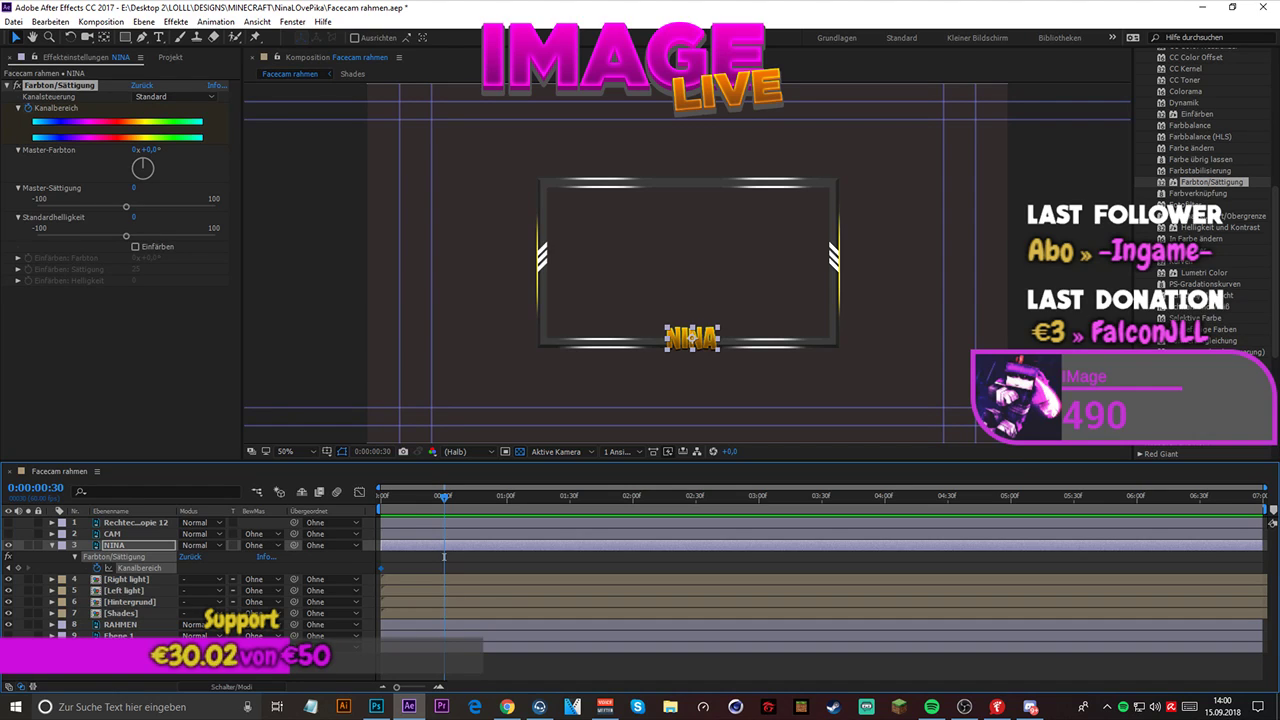
pyautogui.hotkey('alt', 'Tab')
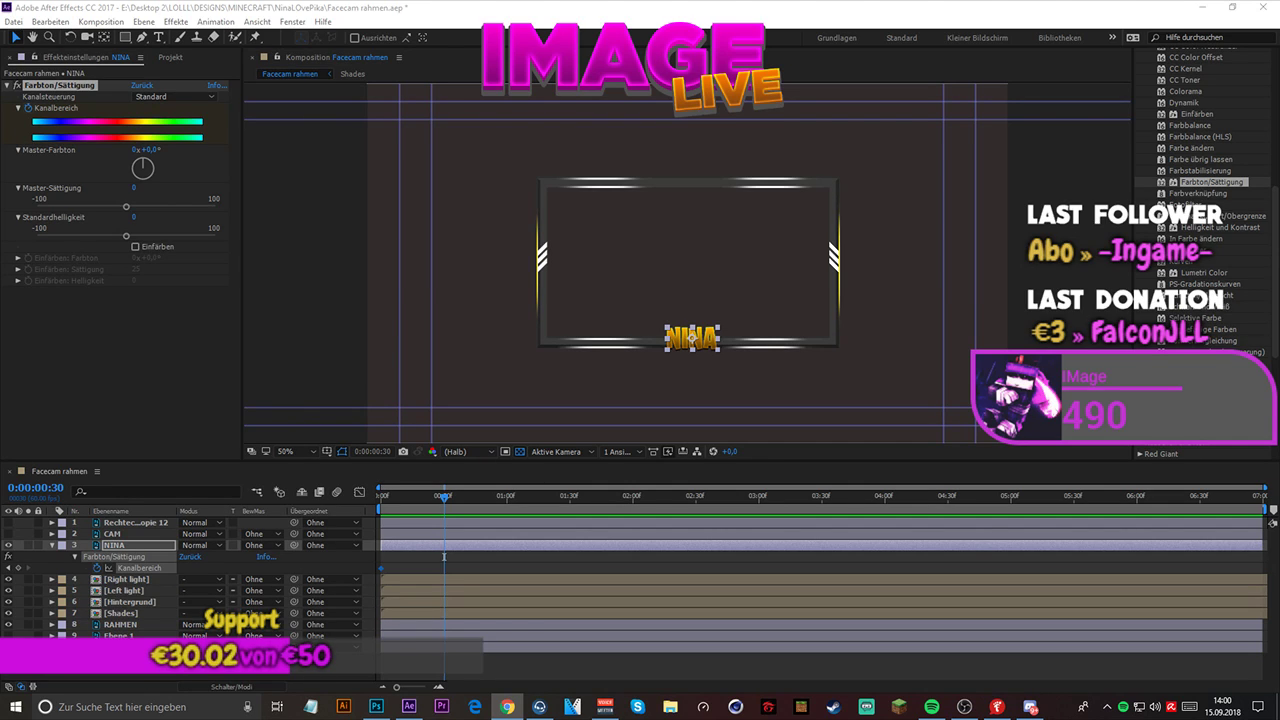
pyautogui.hotkey('alt', 'Tab')
pyautogui.click(396, 688)
pyautogui.moveTo(396, 688); pyautogui.dragTo(416, 692)
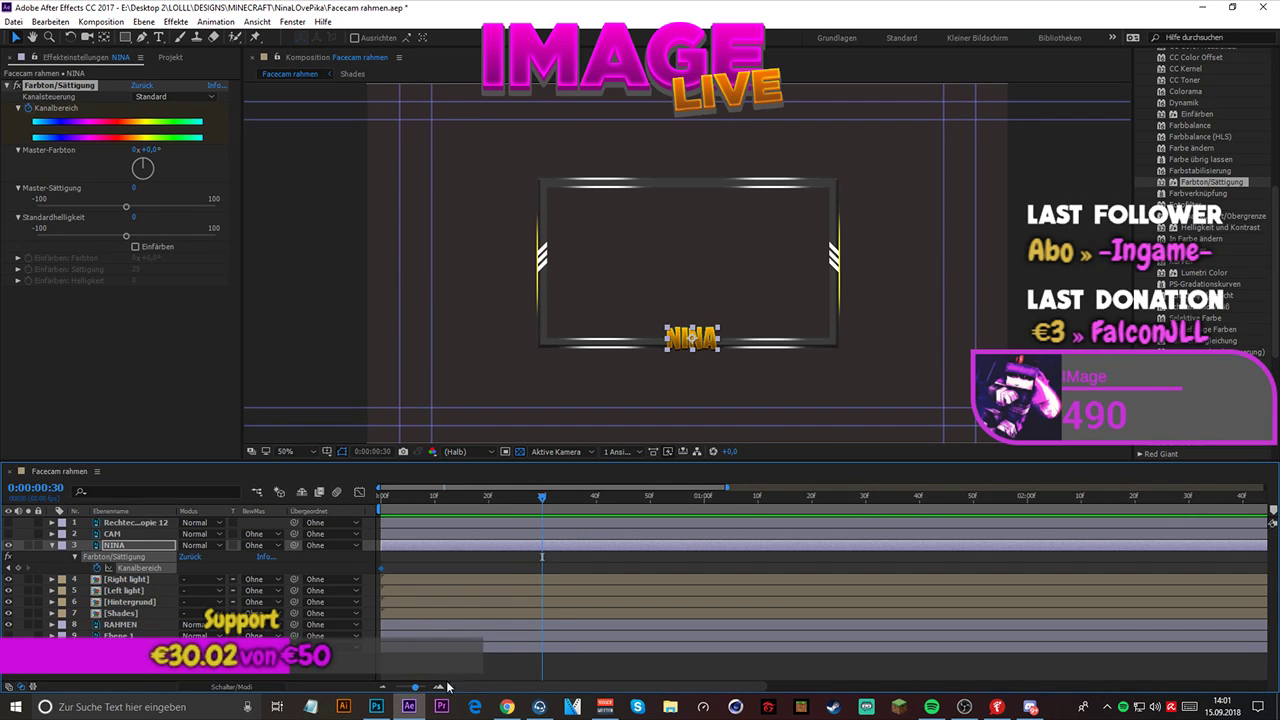
# - Try shifting the name text's Master-Farbton to 0x+261° at 0:00:00:30
pyautogui.hotkey('alt', 'Tab')
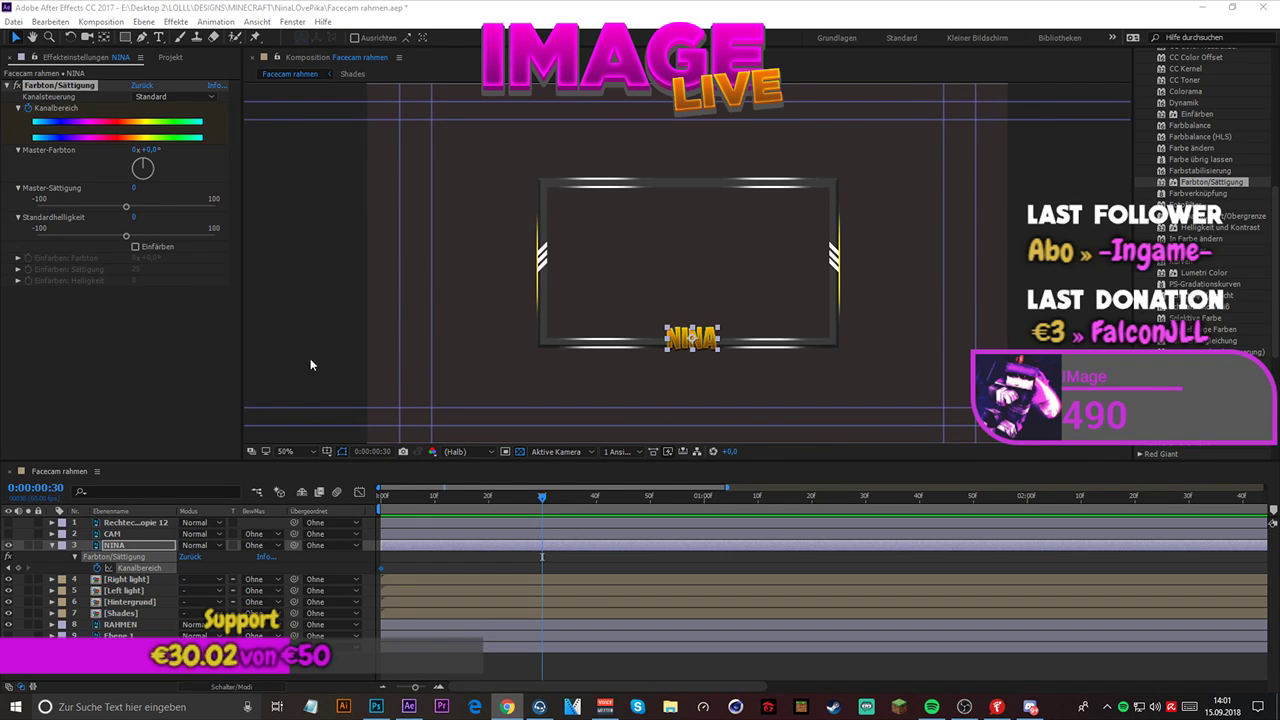
pyautogui.moveTo(148, 170); pyautogui.dragTo(126, 185)
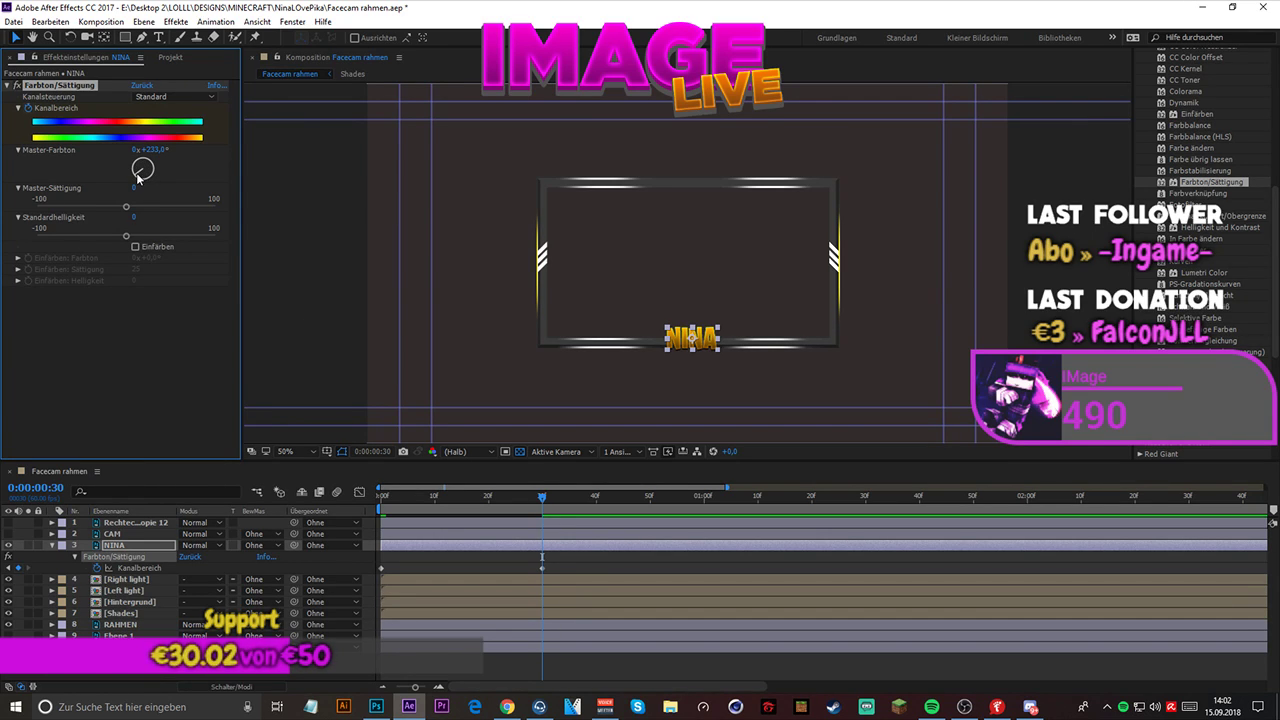
pyautogui.moveTo(140, 176)
pyautogui.mouseDown()
pyautogui.moveTo(128, 176)
pyautogui.moveTo(140, 168)
pyautogui.mouseUp()
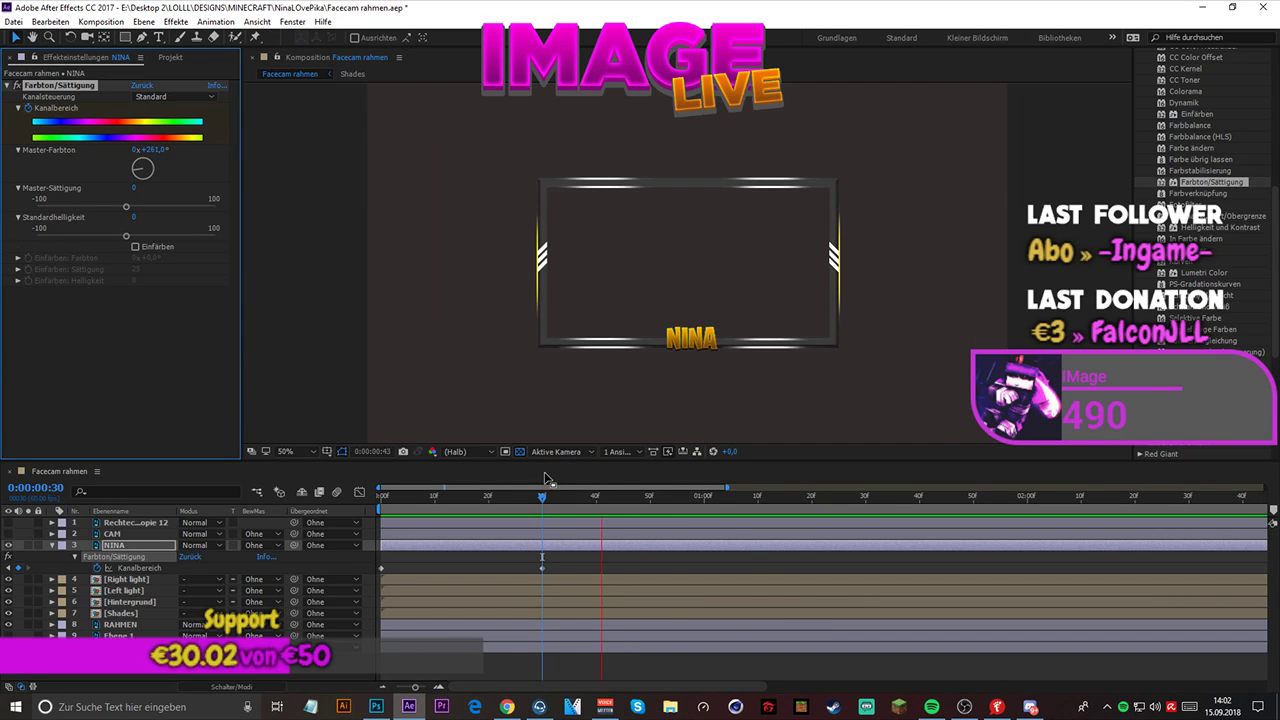
# - Preview the name text's hue animation from the start of the composition
pyautogui.moveTo(542, 496); pyautogui.dragTo(371, 492)
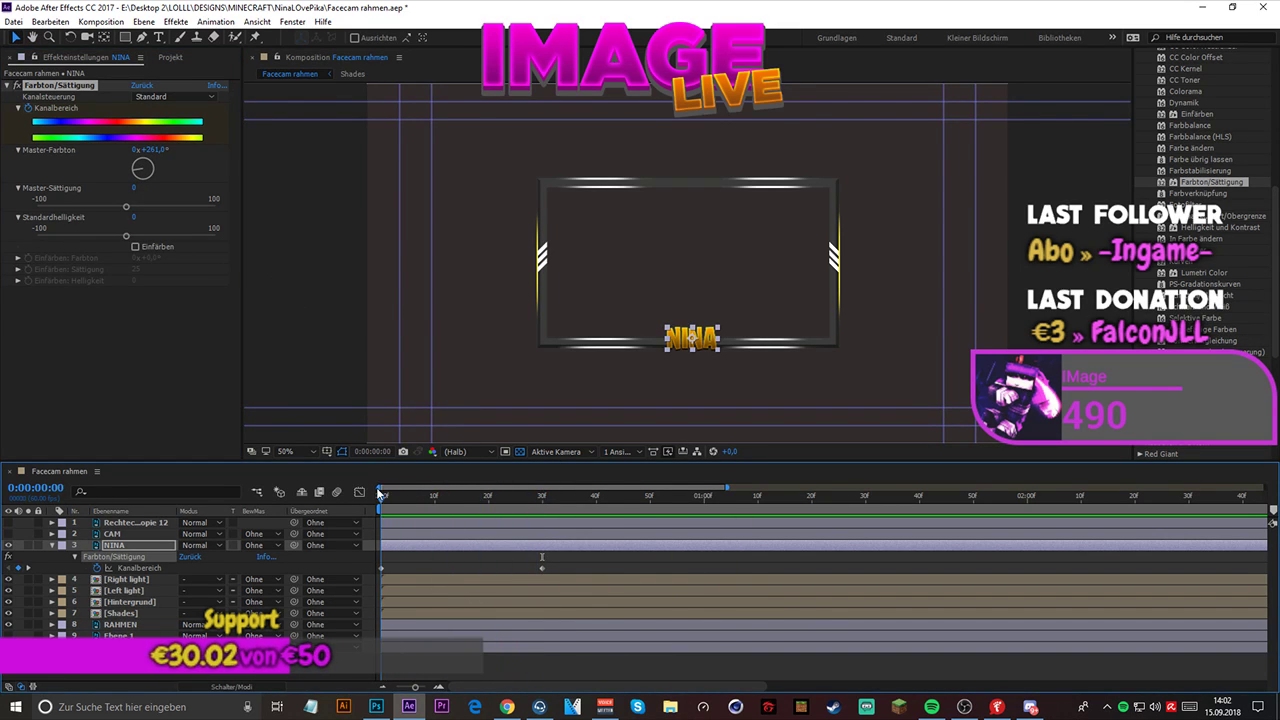
pyautogui.press('space')
pyautogui.press('space')
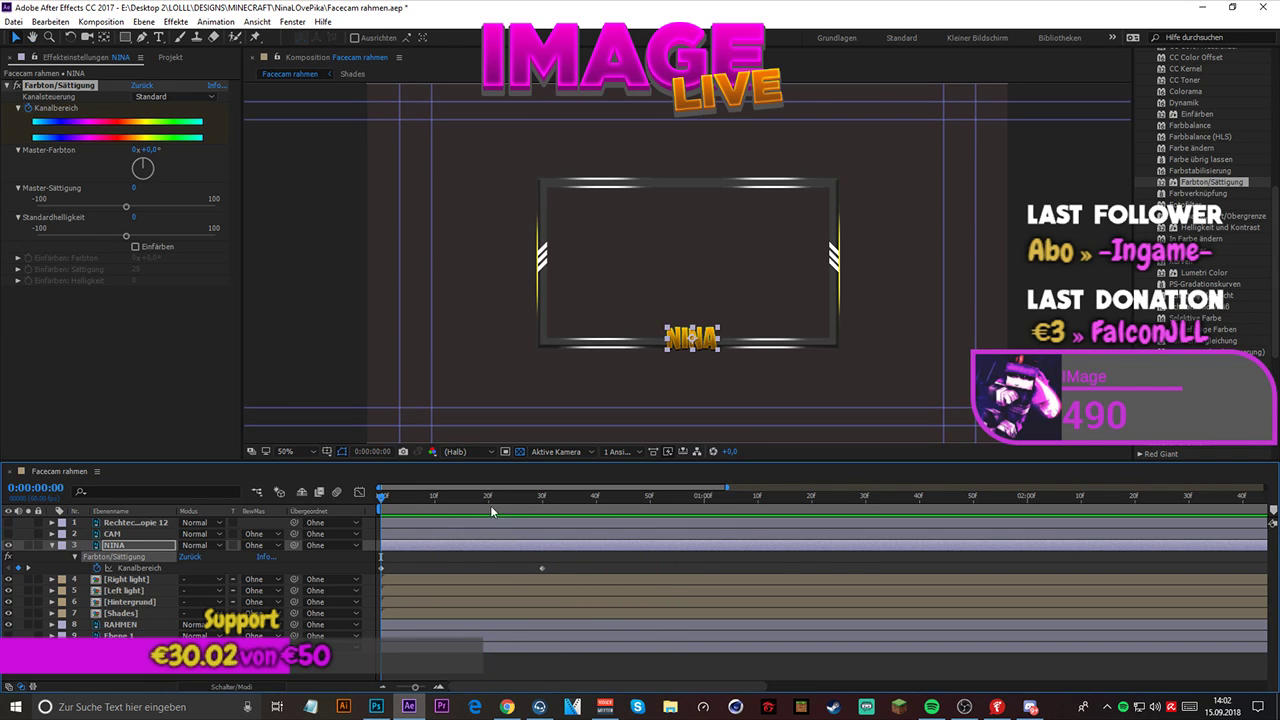
# - Go back to 0:00:00:30 and undo both Master-Farbton adjustments on the name text
pyautogui.click(540, 497)
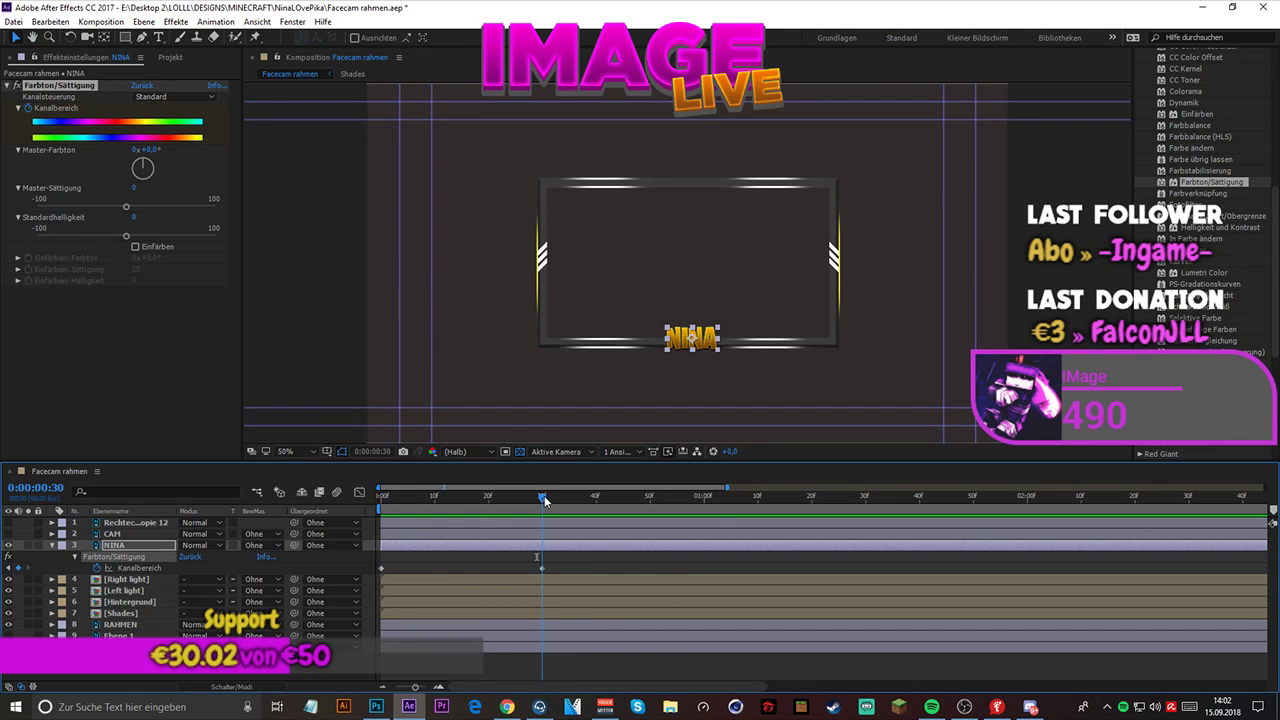
pyautogui.click(191, 99)
pyautogui.click(184, 111)
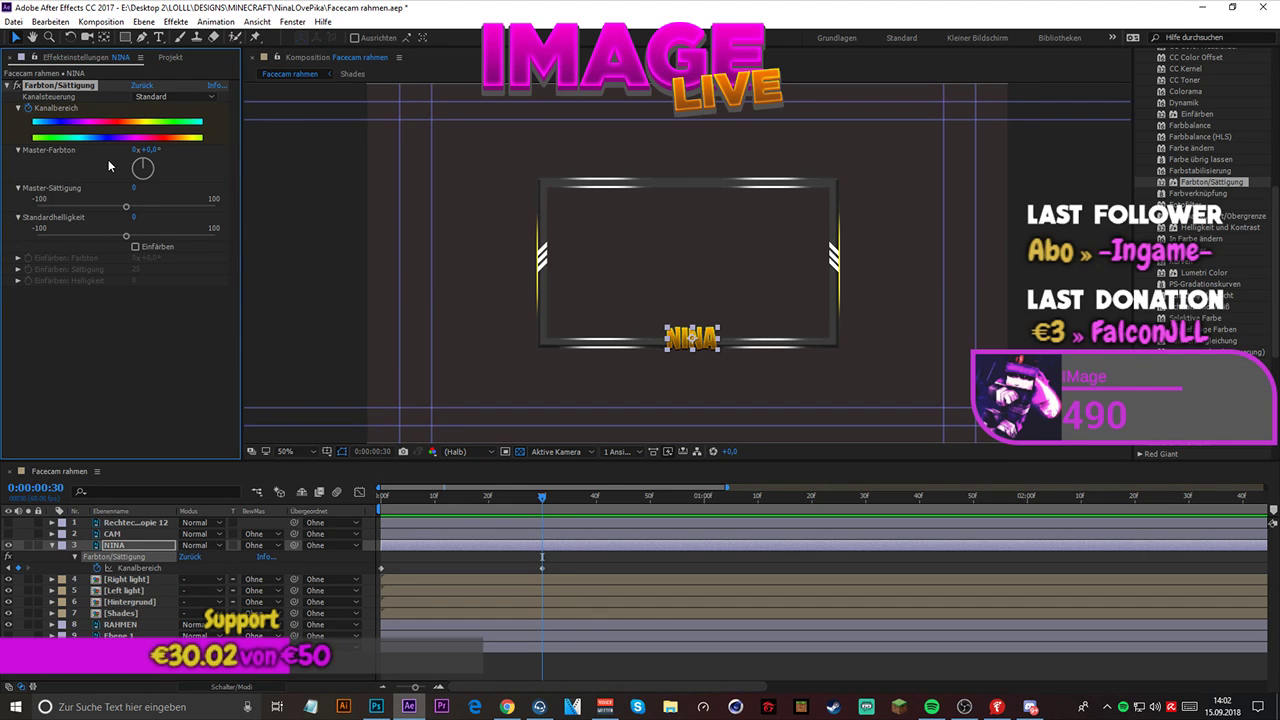
pyautogui.hotkey('ctrl', 'z')
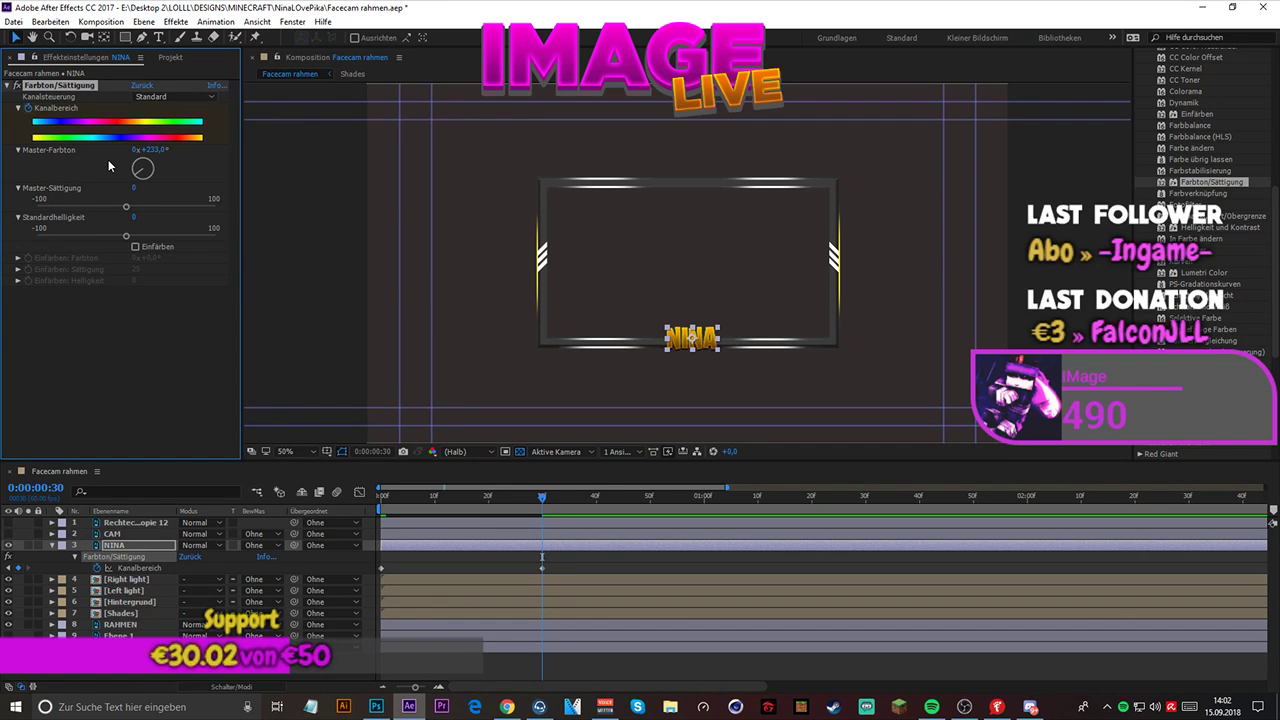
pyautogui.hotkey('ctrl', 'z')
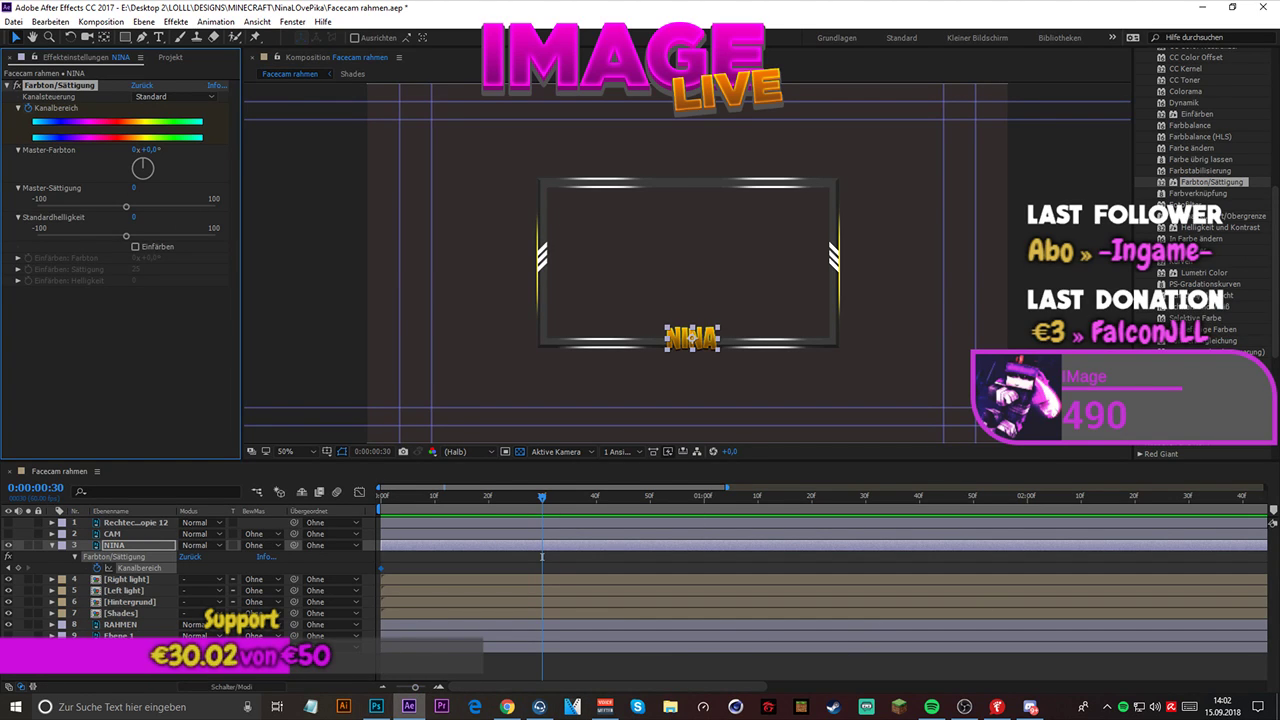
# - Switch to Photoshop and convert the name text layer of Facecam rahmen.psd into a smart object
pyautogui.click(507, 706)
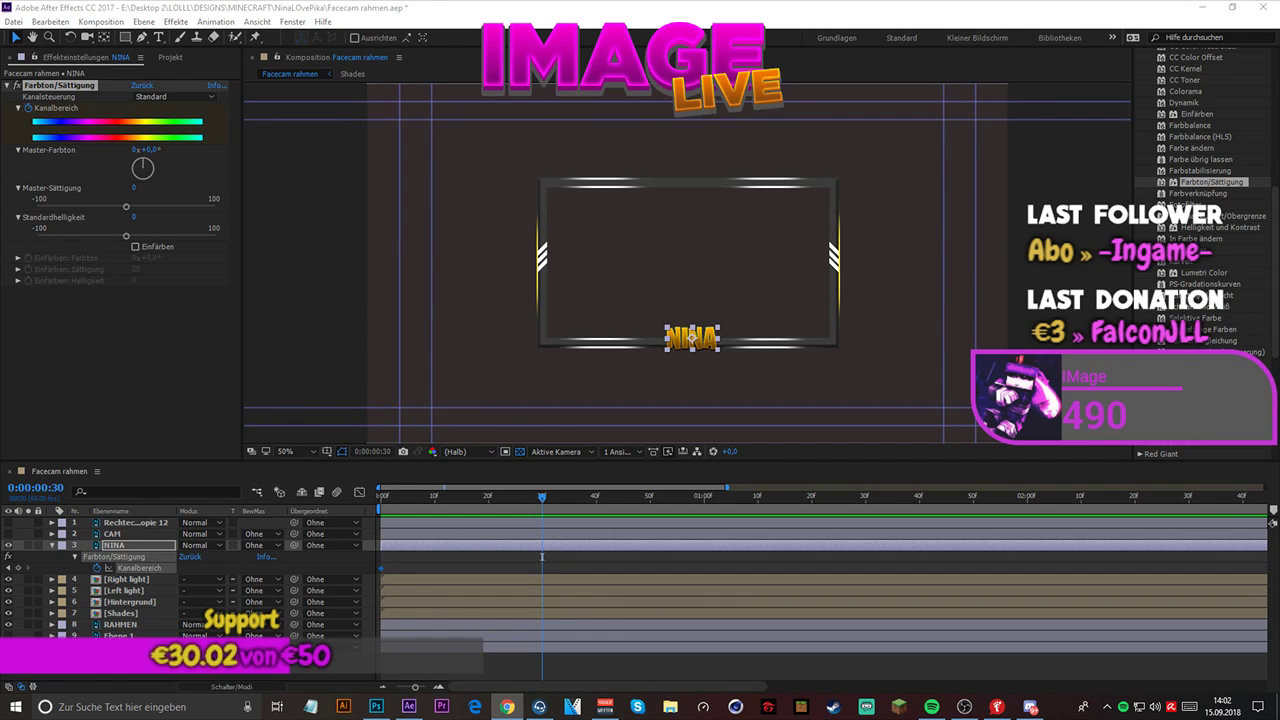
pyautogui.click(377, 706)
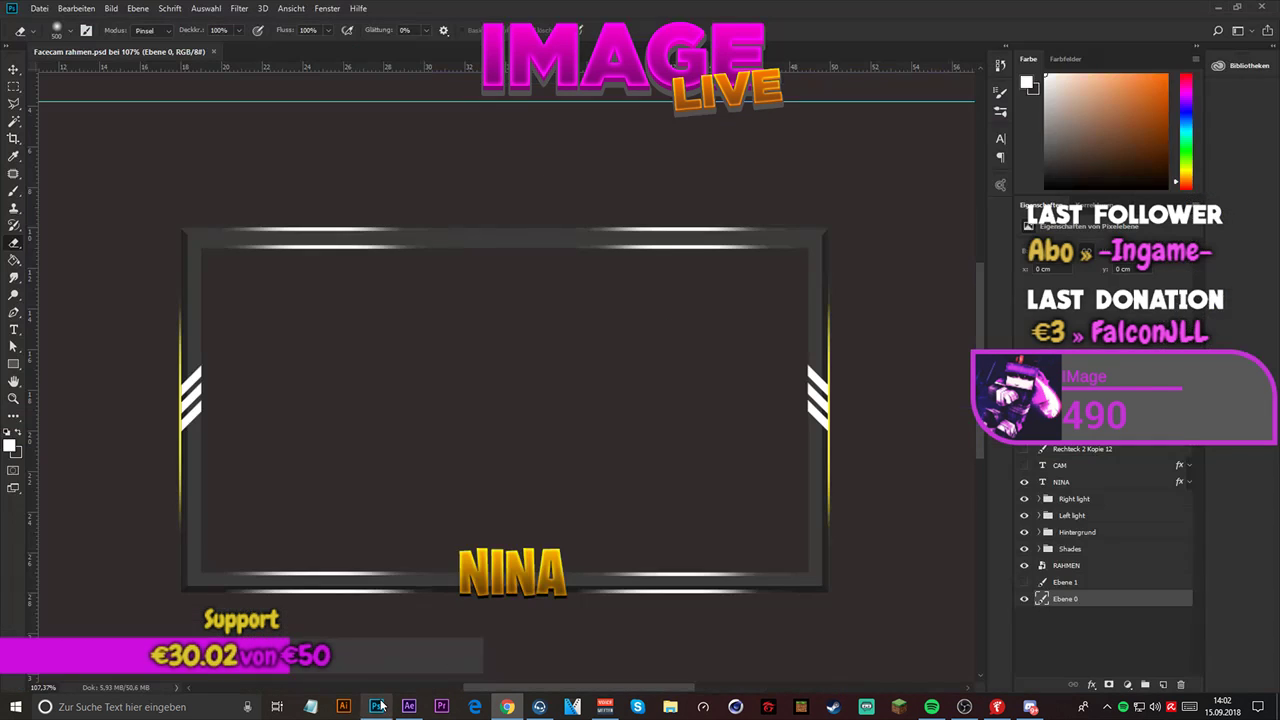
pyautogui.click(1078, 482)
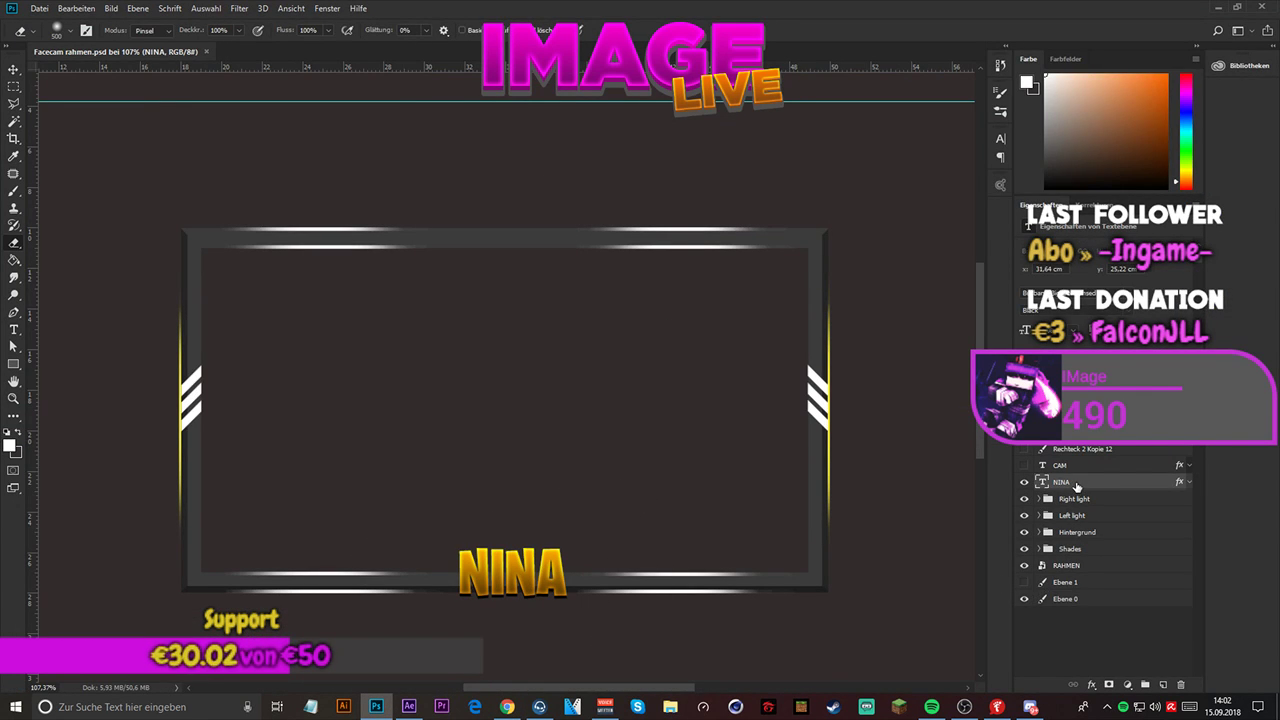
pyautogui.rightClick(1090, 479)
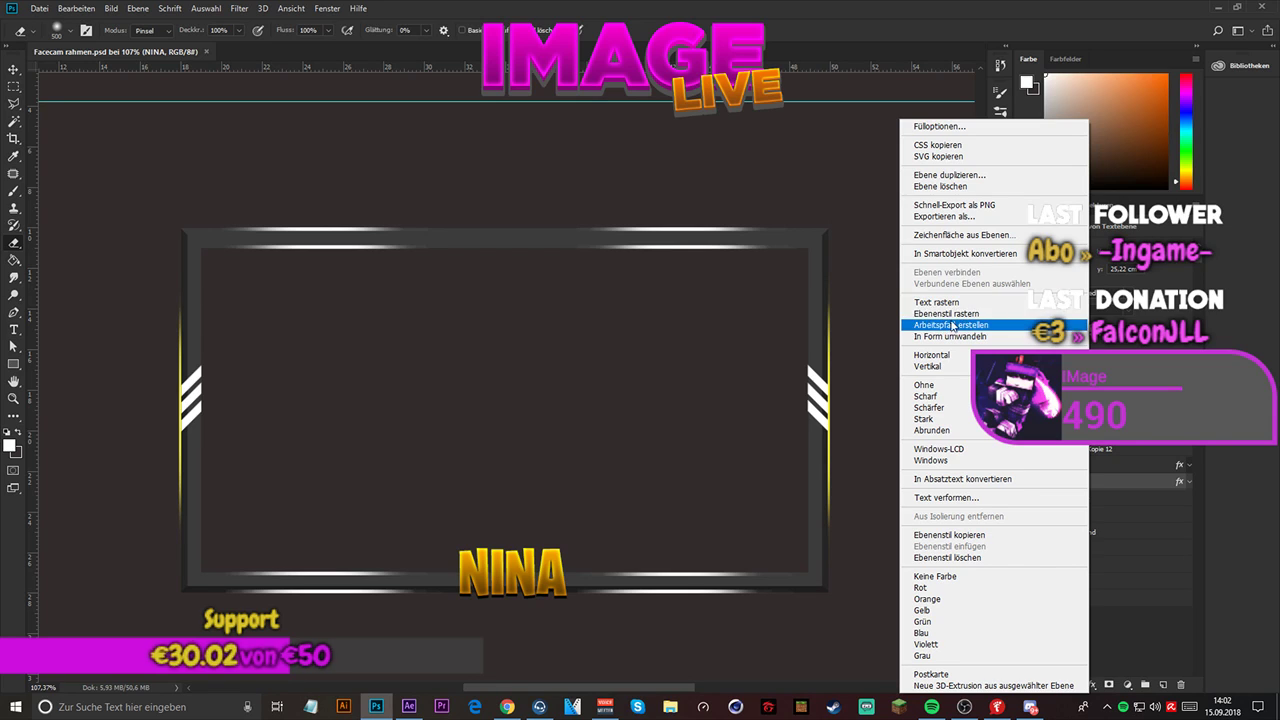
pyautogui.click(965, 253)
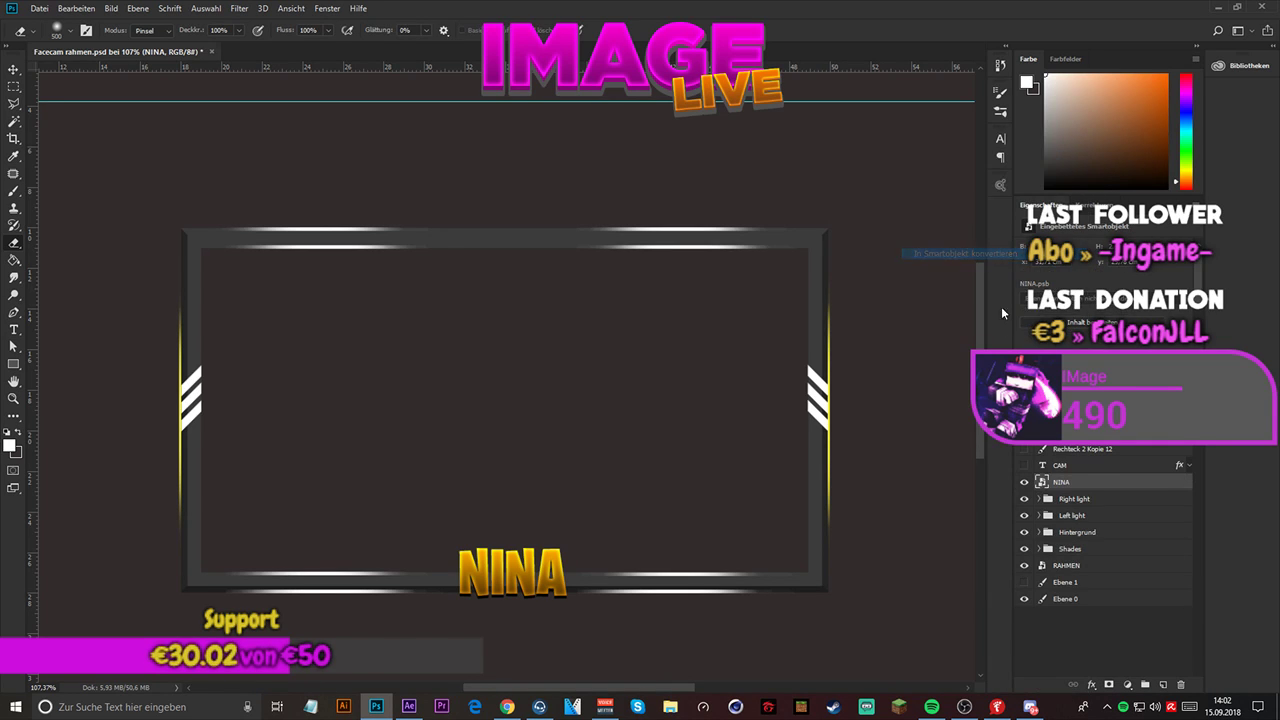
pyautogui.rightClick(1096, 485)
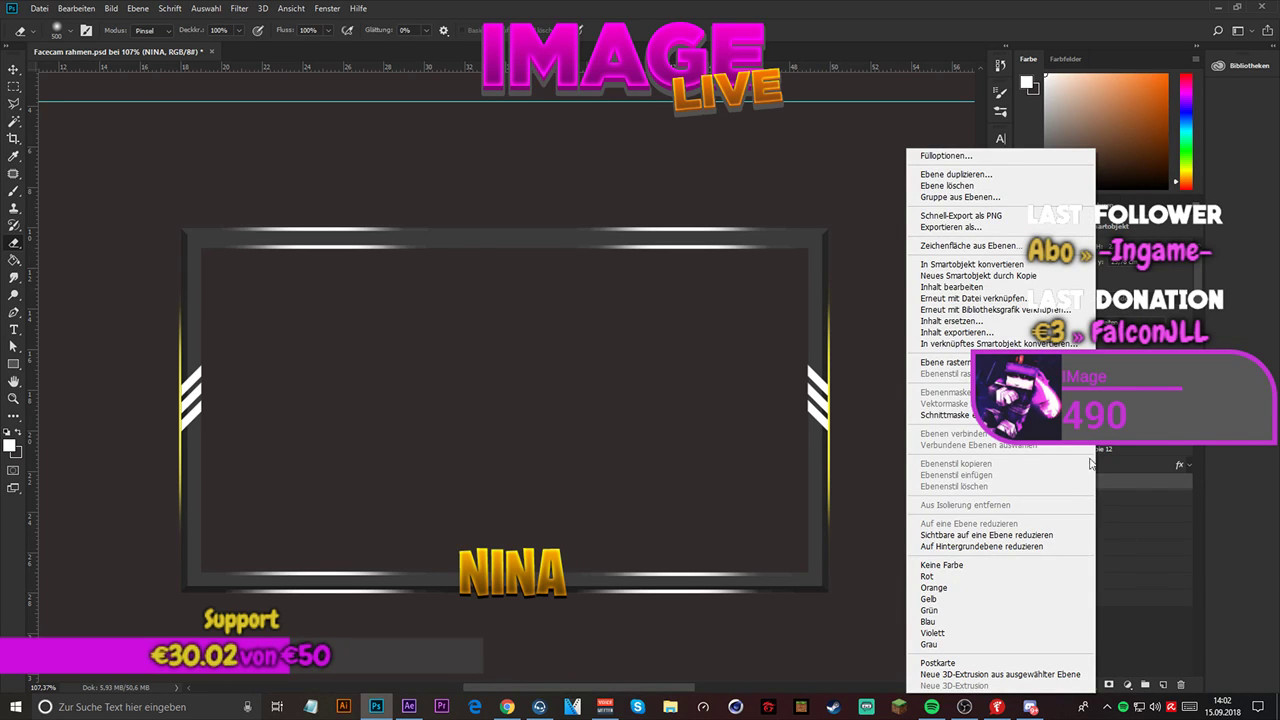
pyautogui.click(1130, 628)
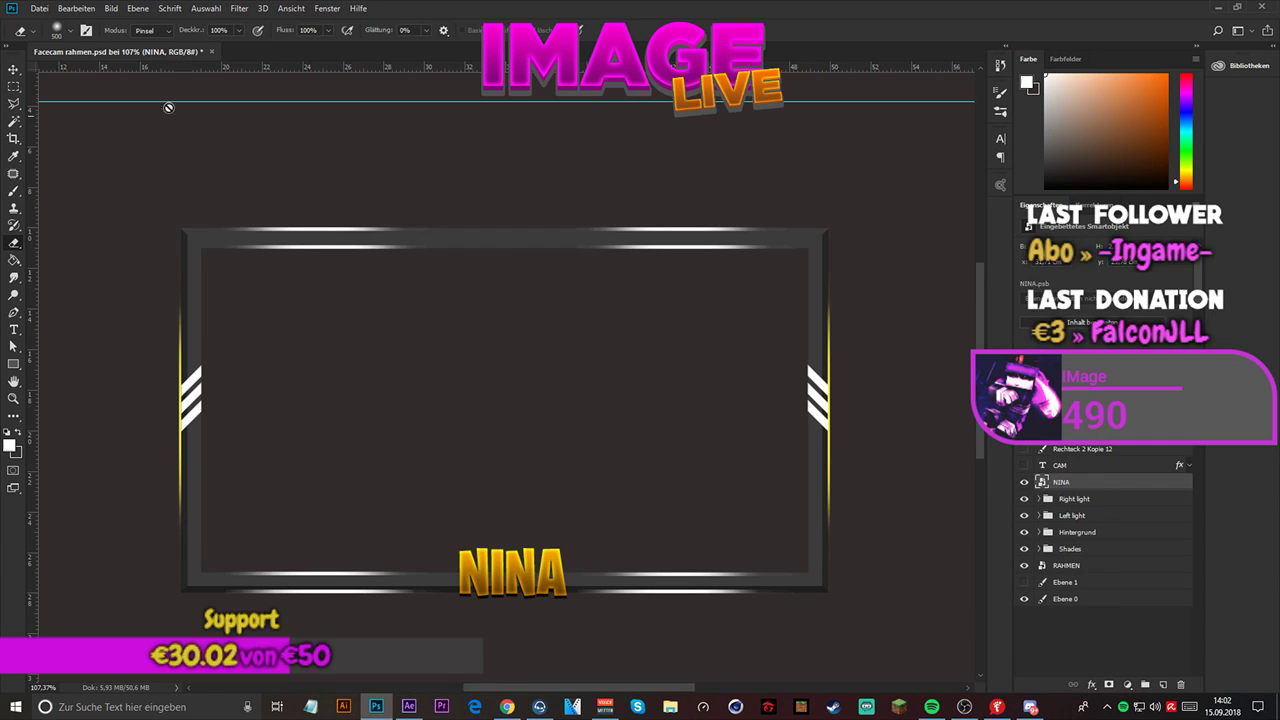
# - Save Facecam rahmen.psd with Kompatibilität maximieren enabled and return to After Effects
pyautogui.click(40, 8)
pyautogui.click(93, 147)
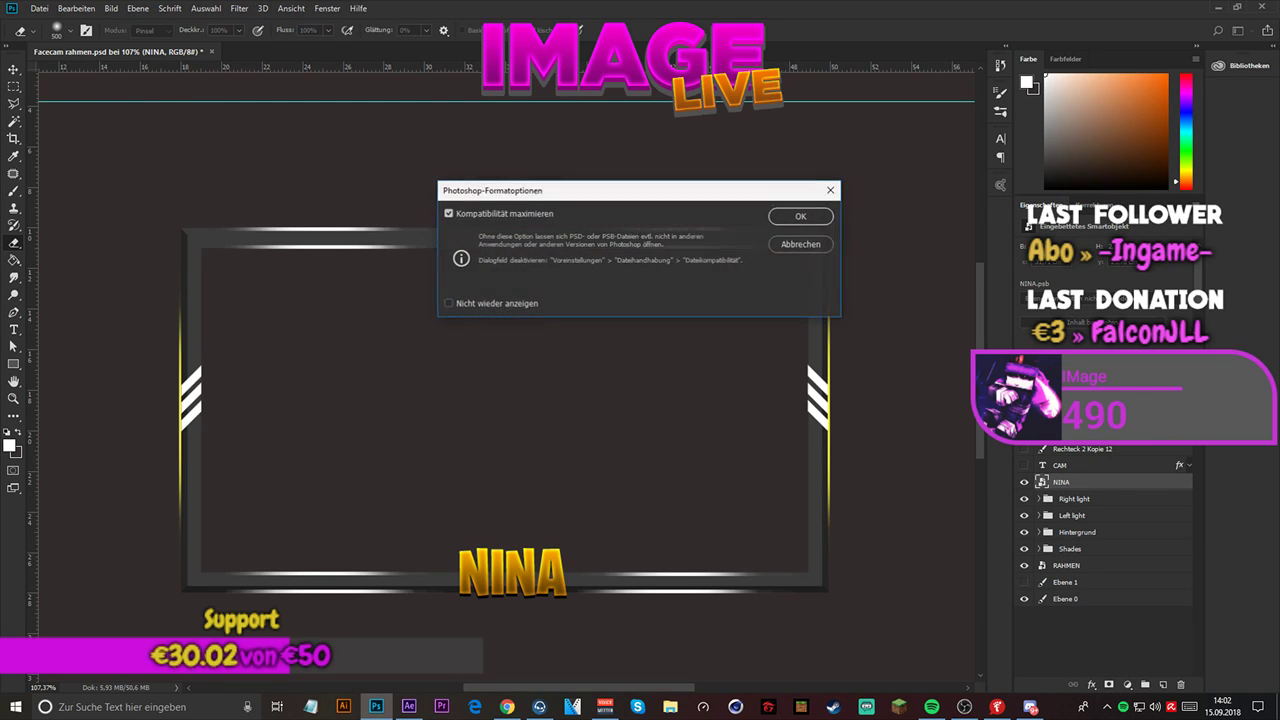
pyautogui.click(802, 216)
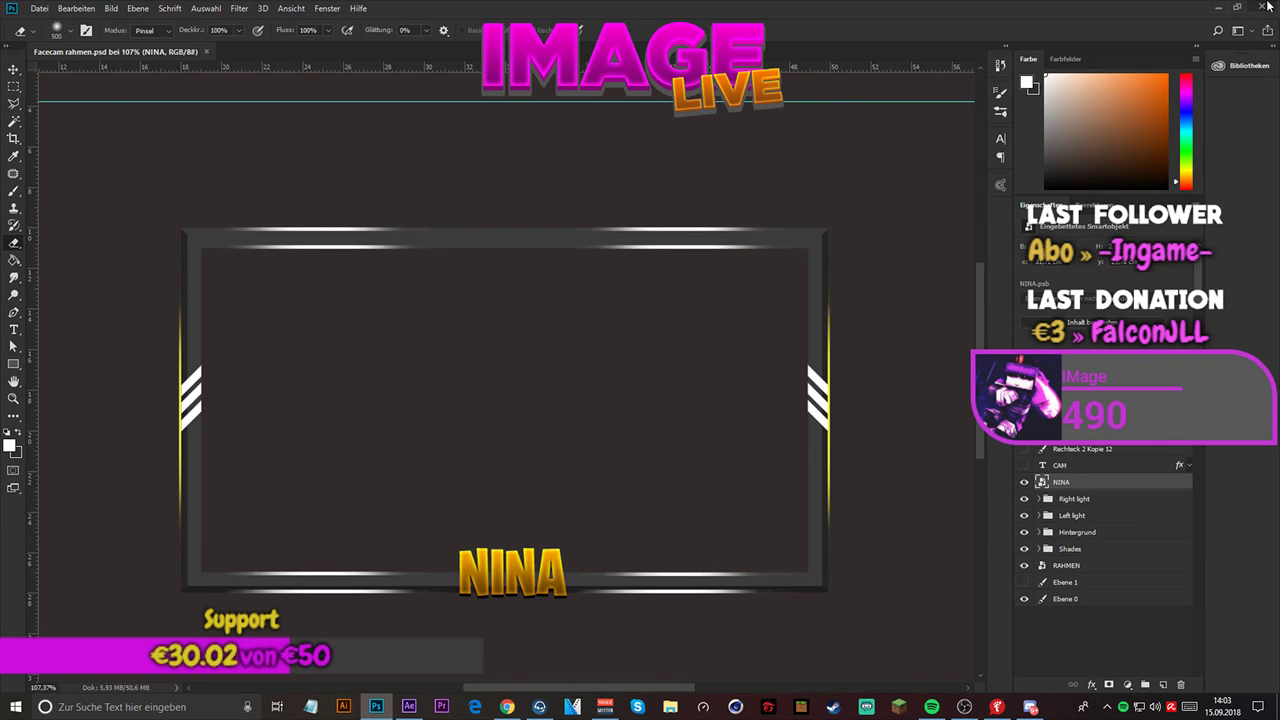
pyautogui.click(1216, 6)
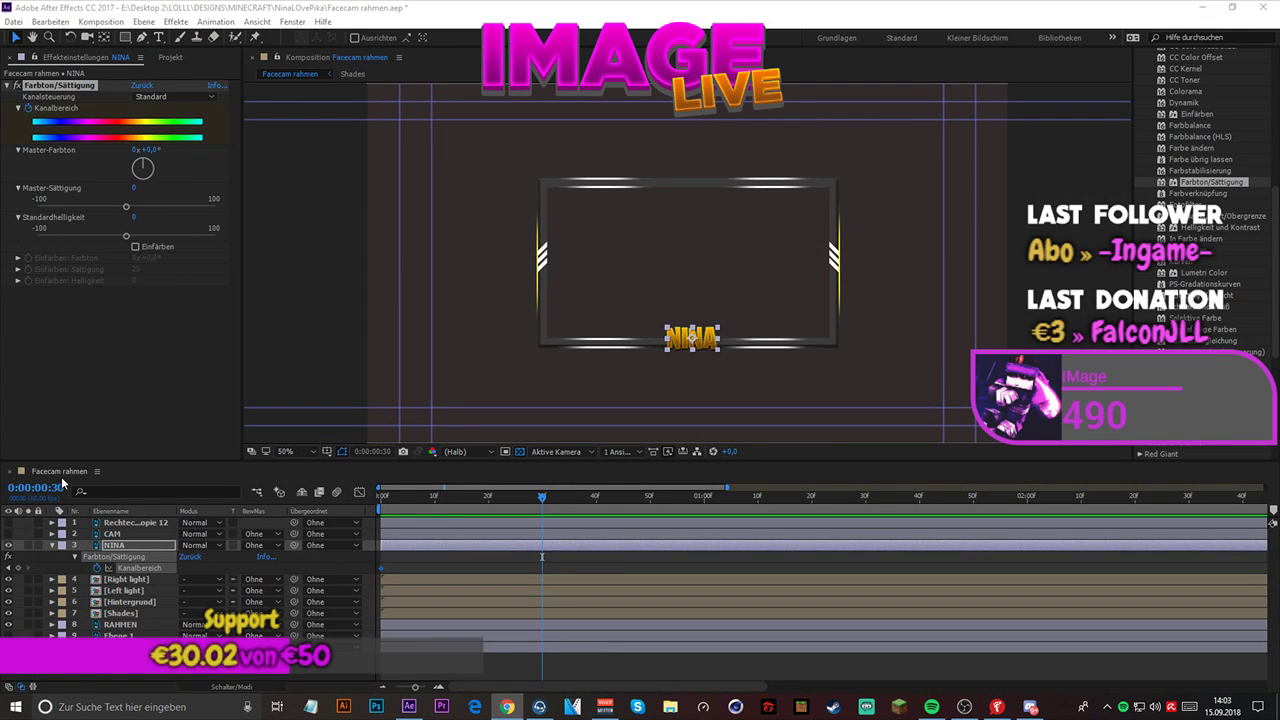
# - Delete the Facecam rahmen composition and the Facecam rahmen Ebenen folder from the project
pyautogui.click(40, 72)
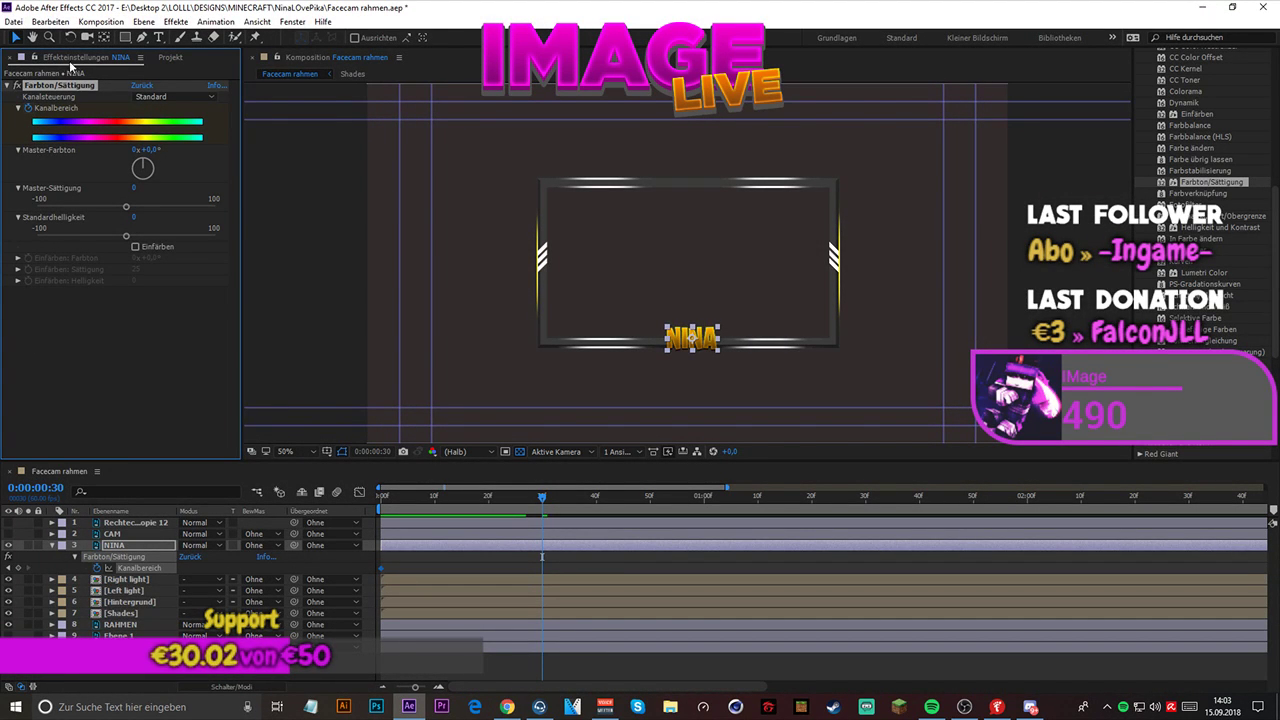
pyautogui.click(12, 57)
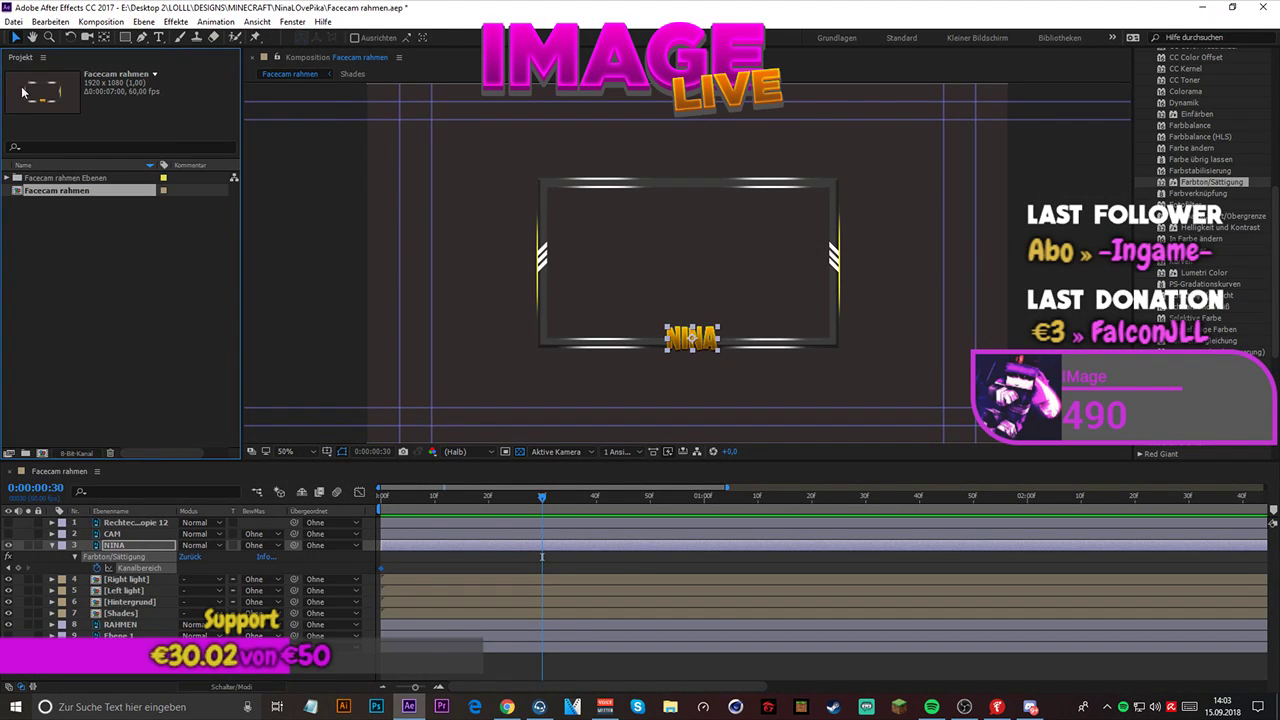
pyautogui.rightClick(52, 247)
pyautogui.click(62, 191)
pyautogui.press('Delete')
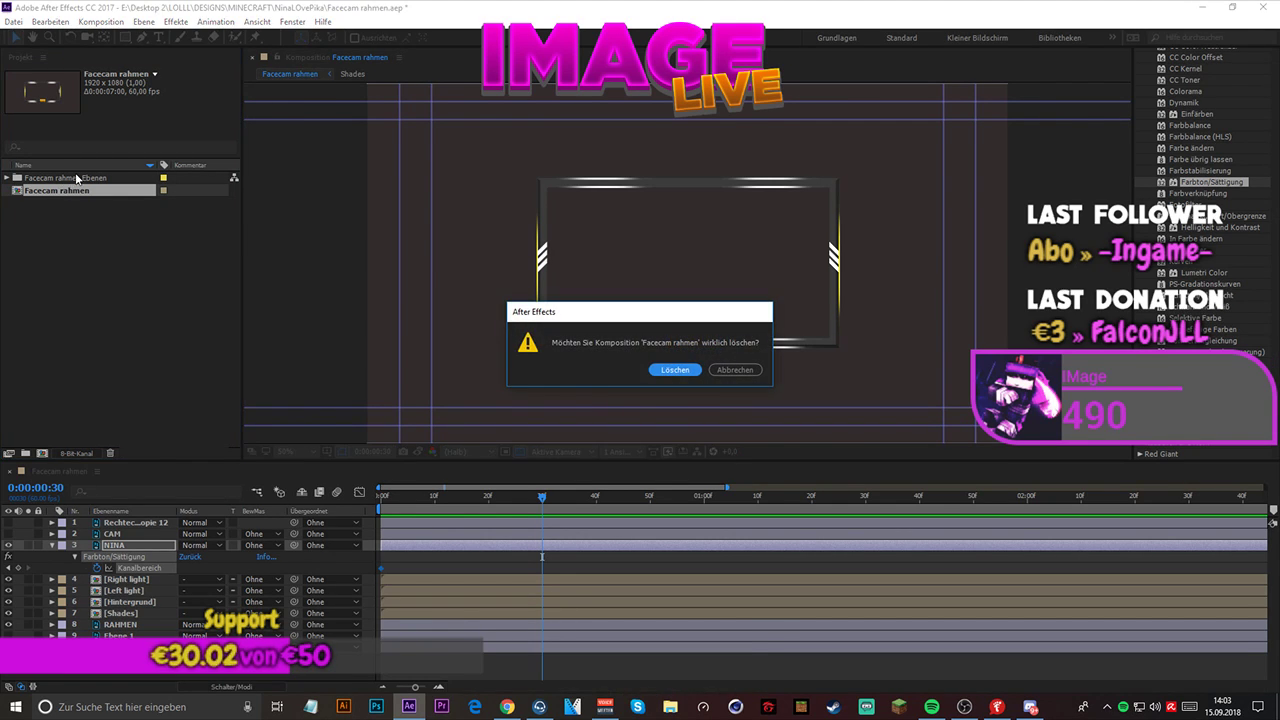
pyautogui.click(663, 370)
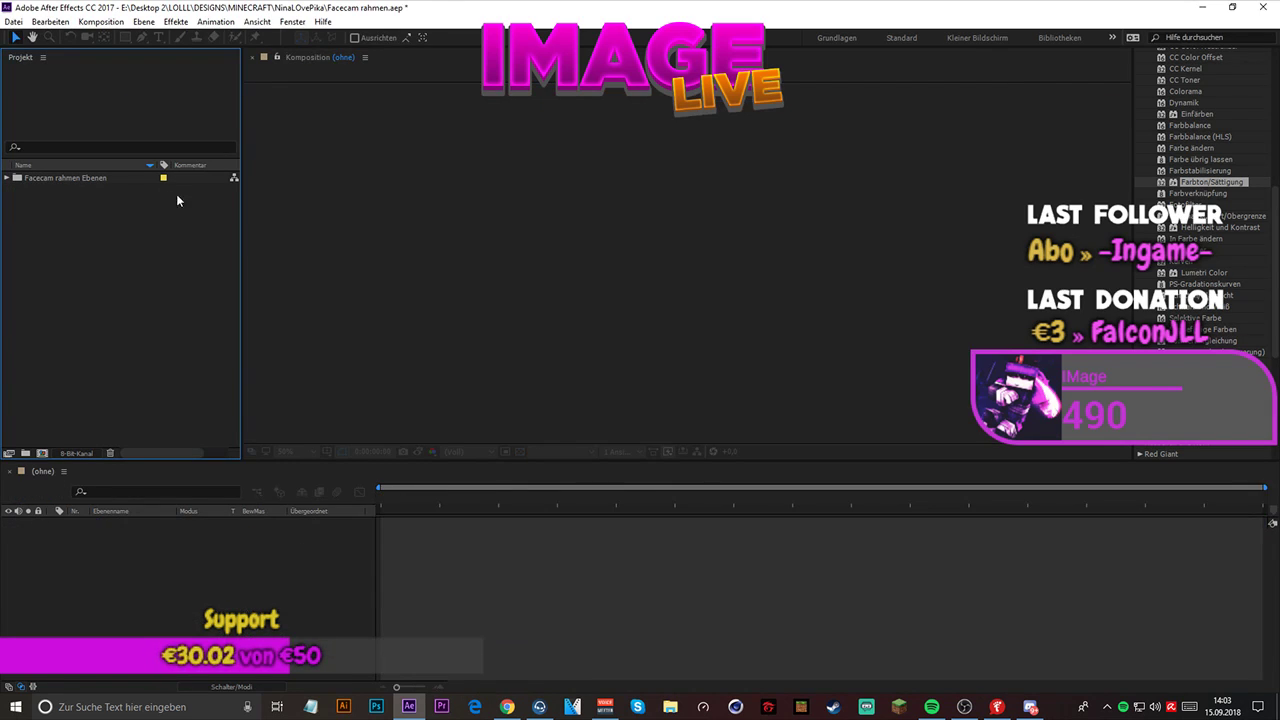
pyautogui.click(104, 180)
pyautogui.press('Delete')
pyautogui.click(707, 370)
# - Import Facecam rahmen.psd as Komposition – Ebenengrößen beibehalten with Editierbare Ebenenstile, and open the resulting composition
pyautogui.rightClick(15, 270)
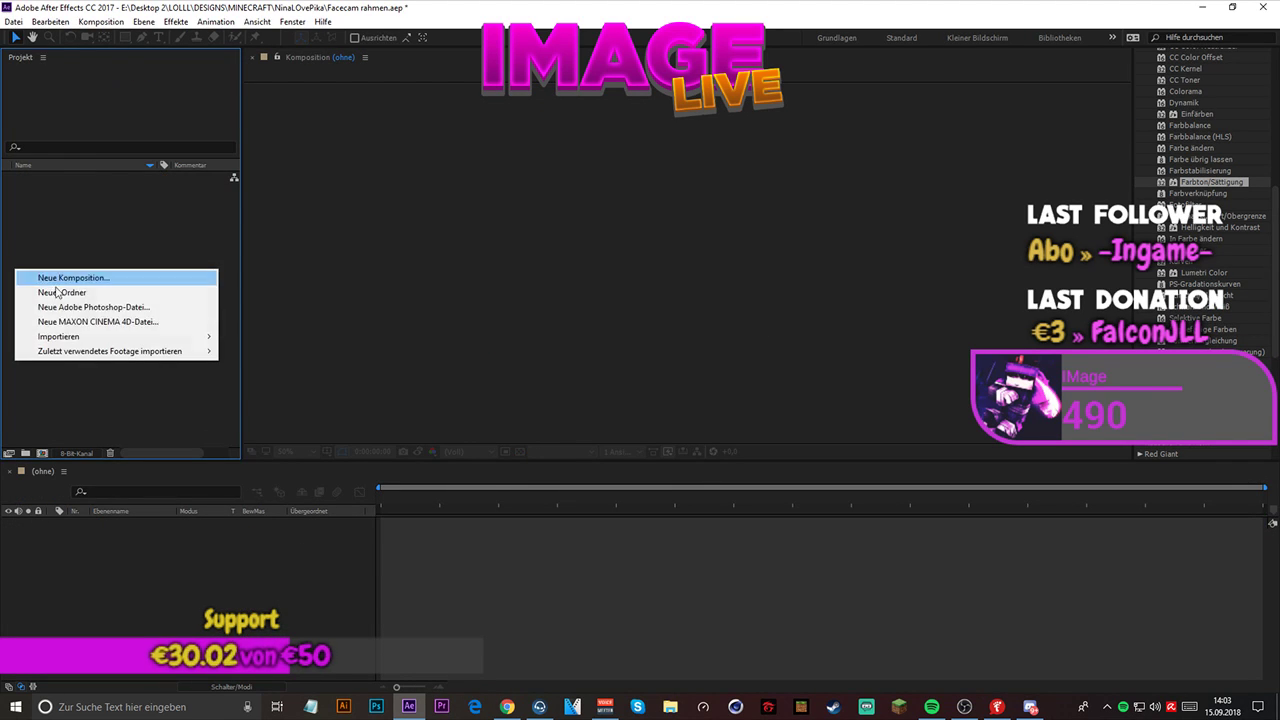
pyautogui.moveTo(100, 336)
pyautogui.click(309, 337)
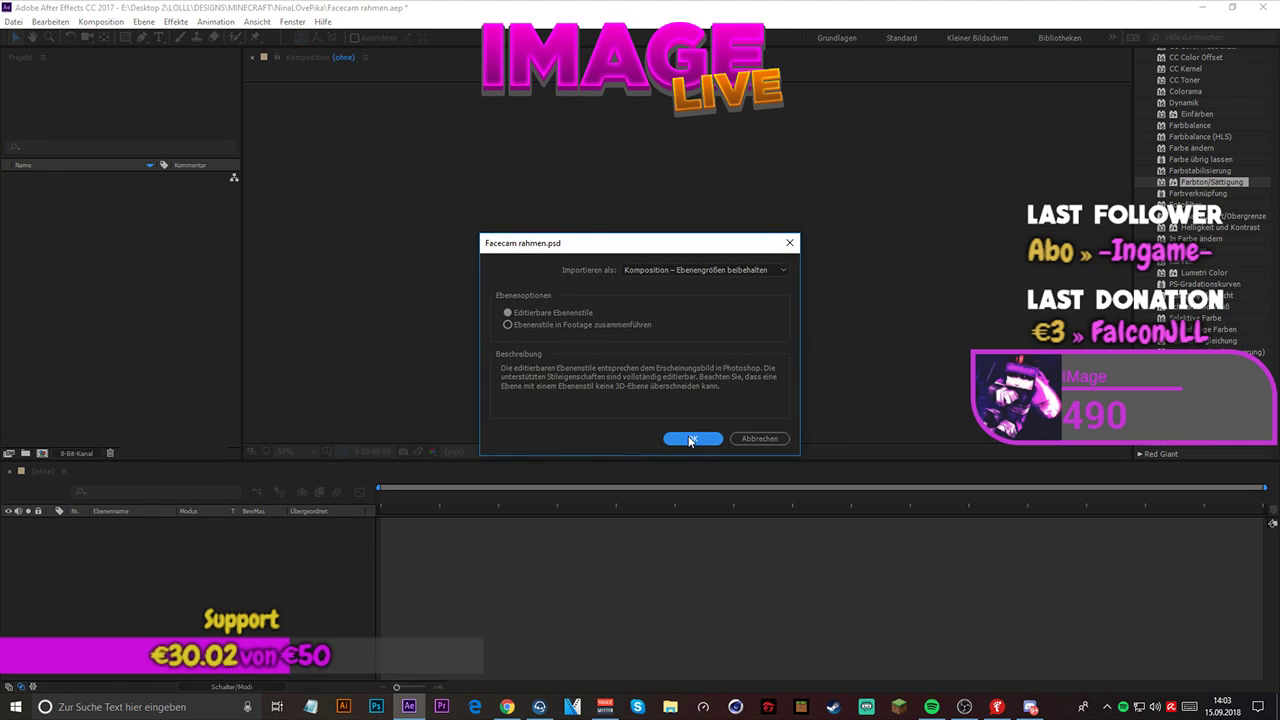
pyautogui.click(686, 437)
pyautogui.doubleClick(82, 190)
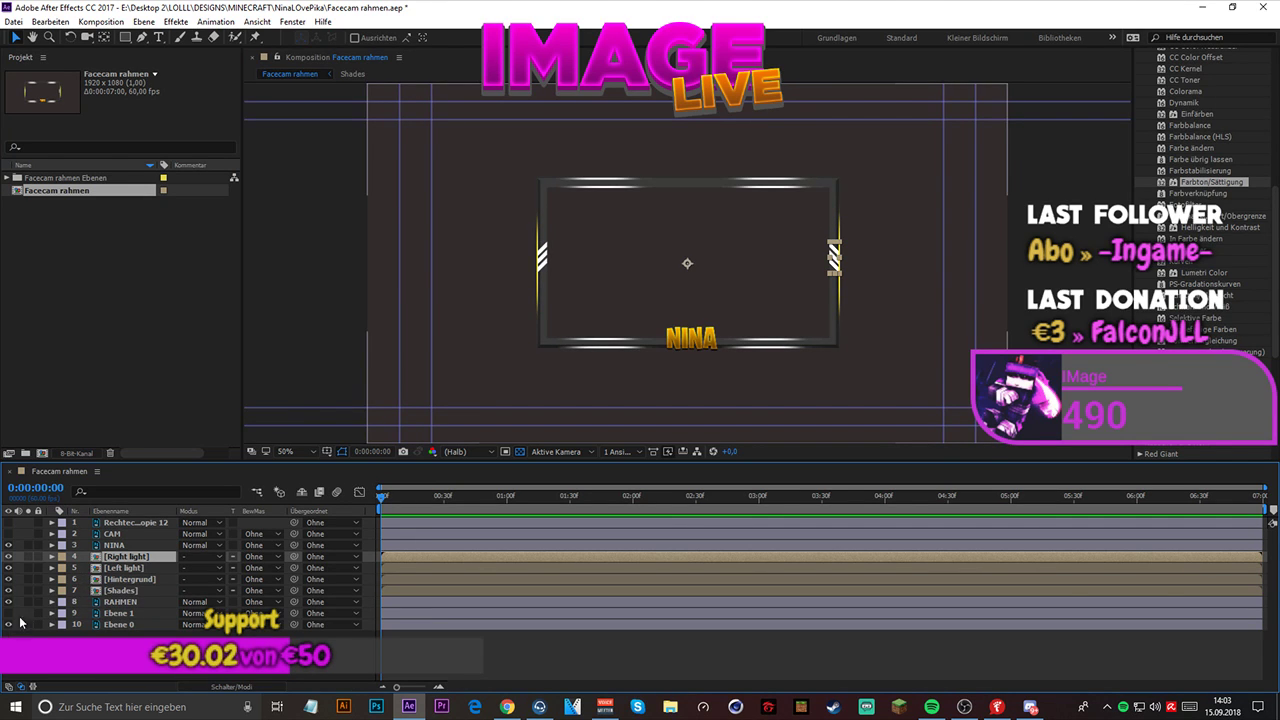
# - Show the layer switches in the timeline and apply the Farbton/Sättigung effect to the name layer
pyautogui.press('F4')
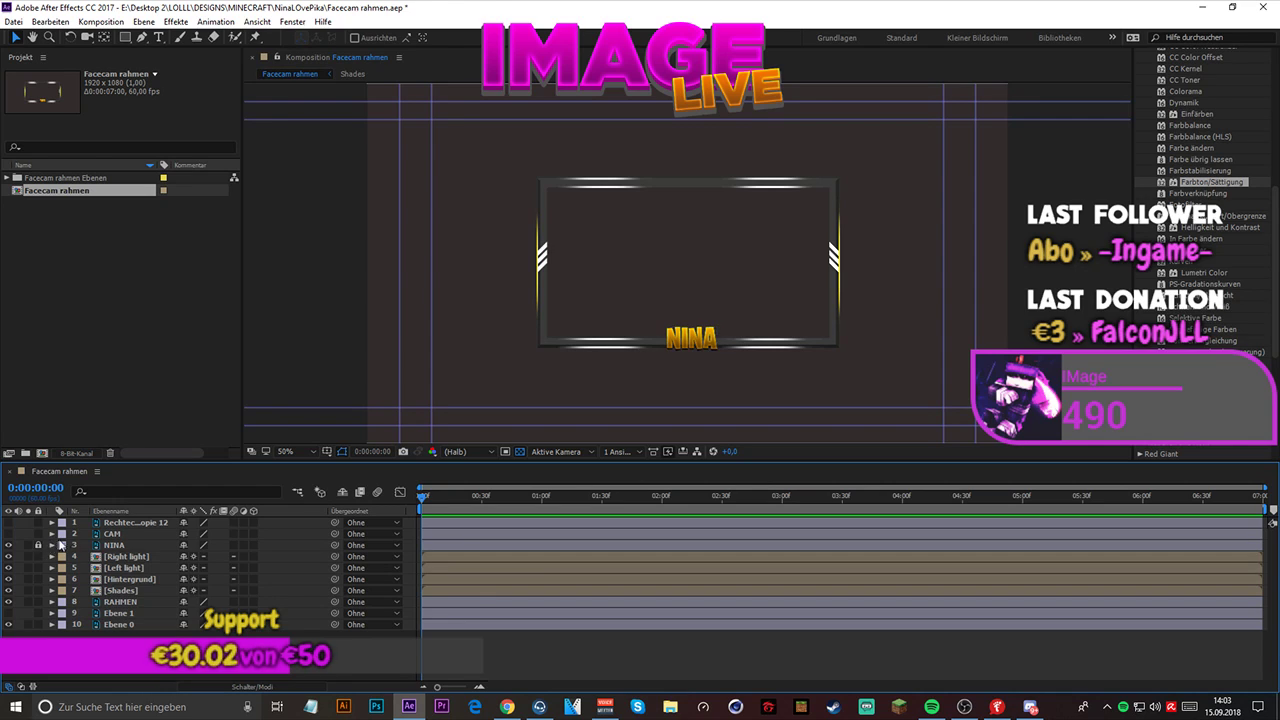
pyautogui.click(119, 548)
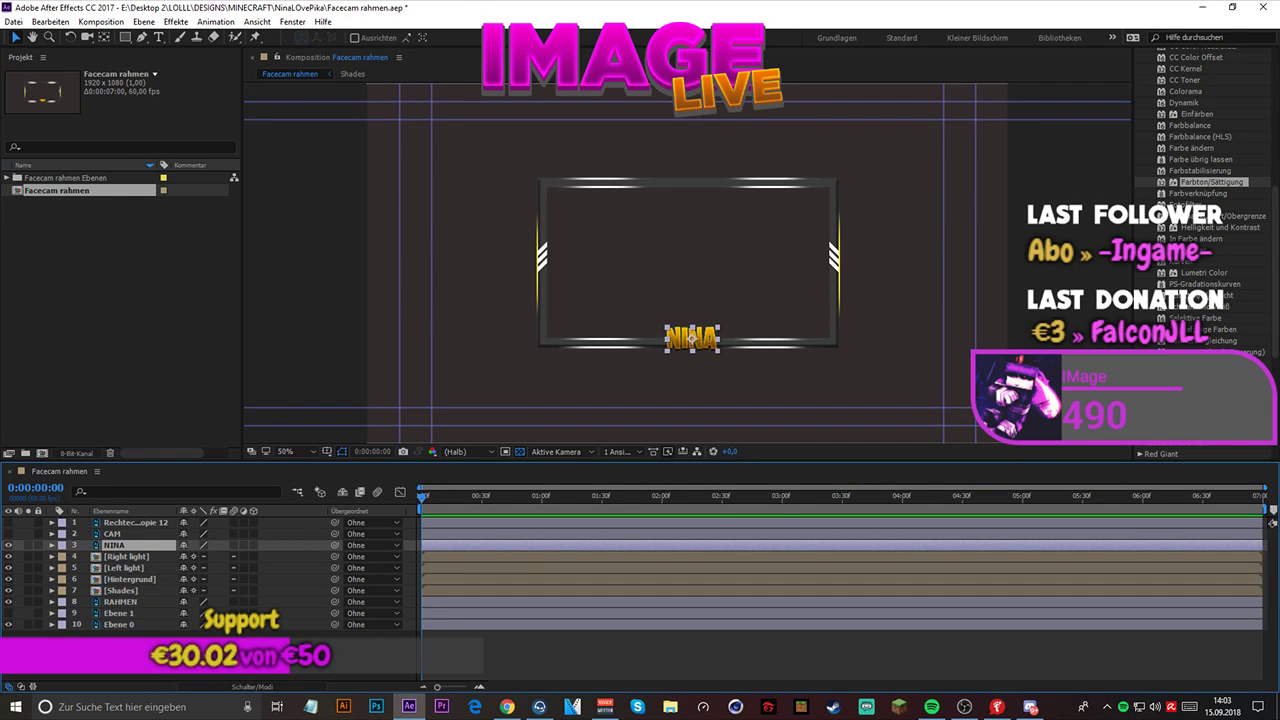
pyautogui.moveTo(1207, 184); pyautogui.dragTo(141, 542)
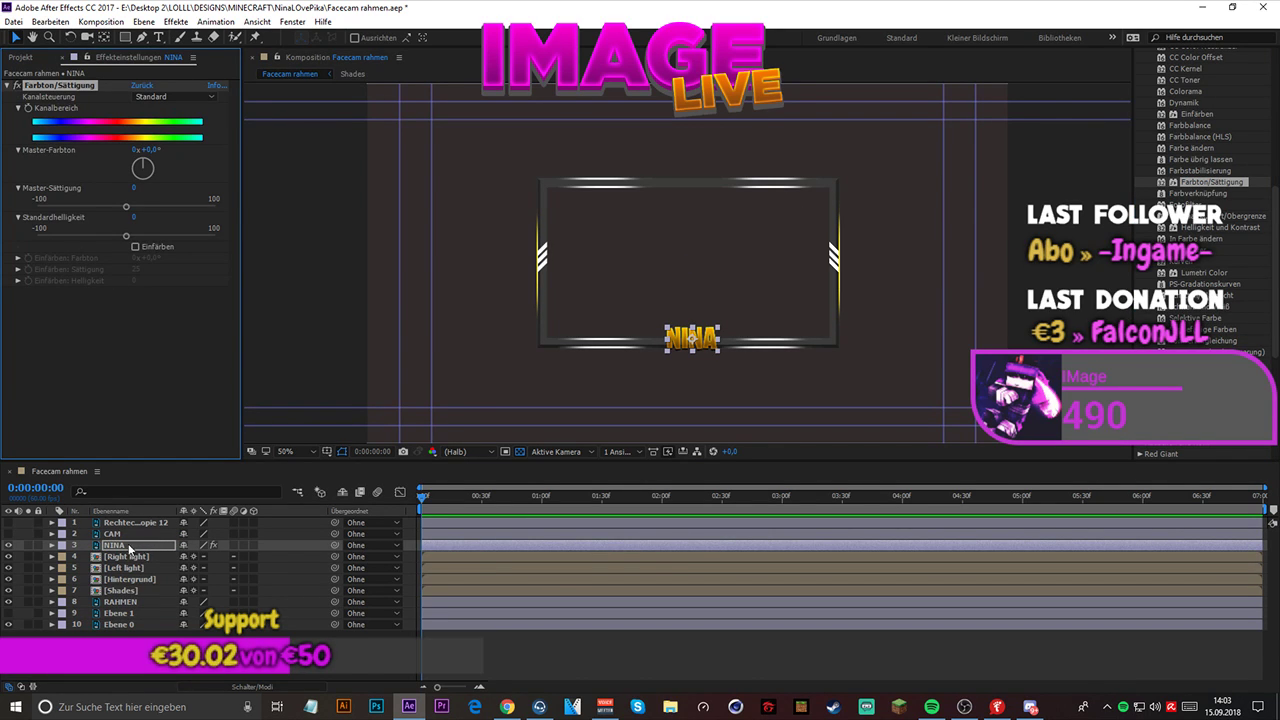
pyautogui.click(127, 548)
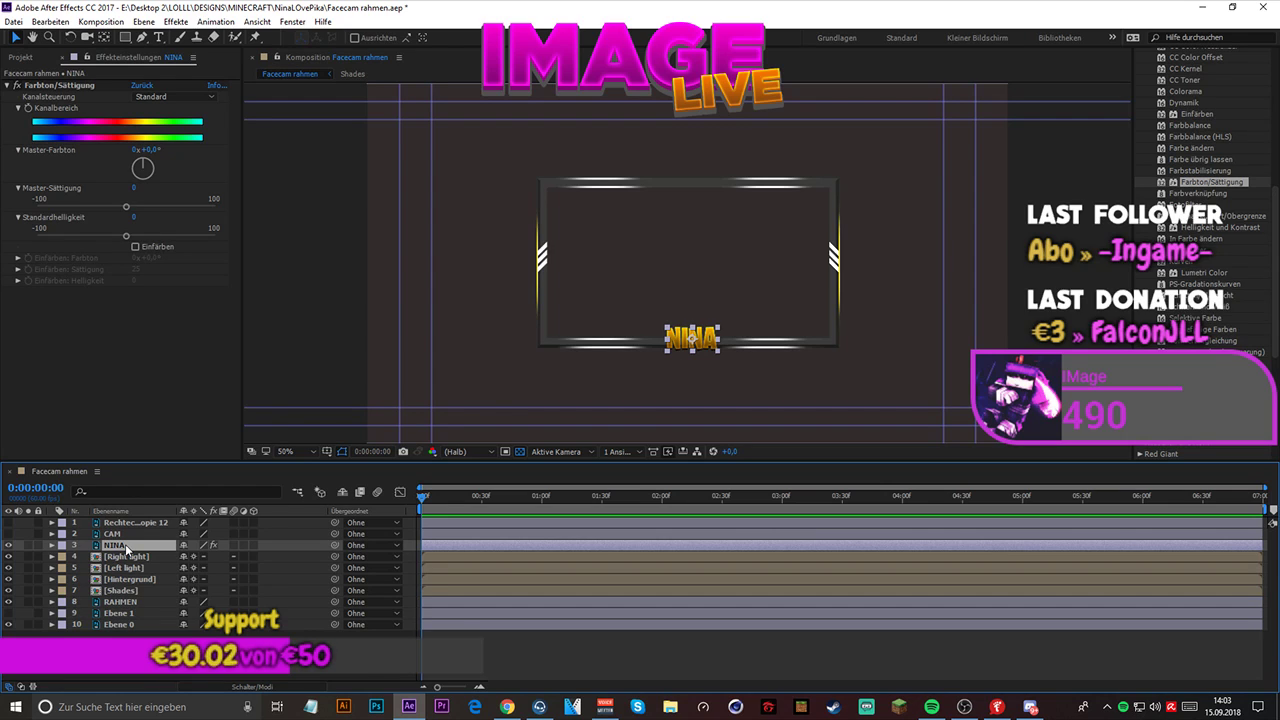
pyautogui.click(52, 545)
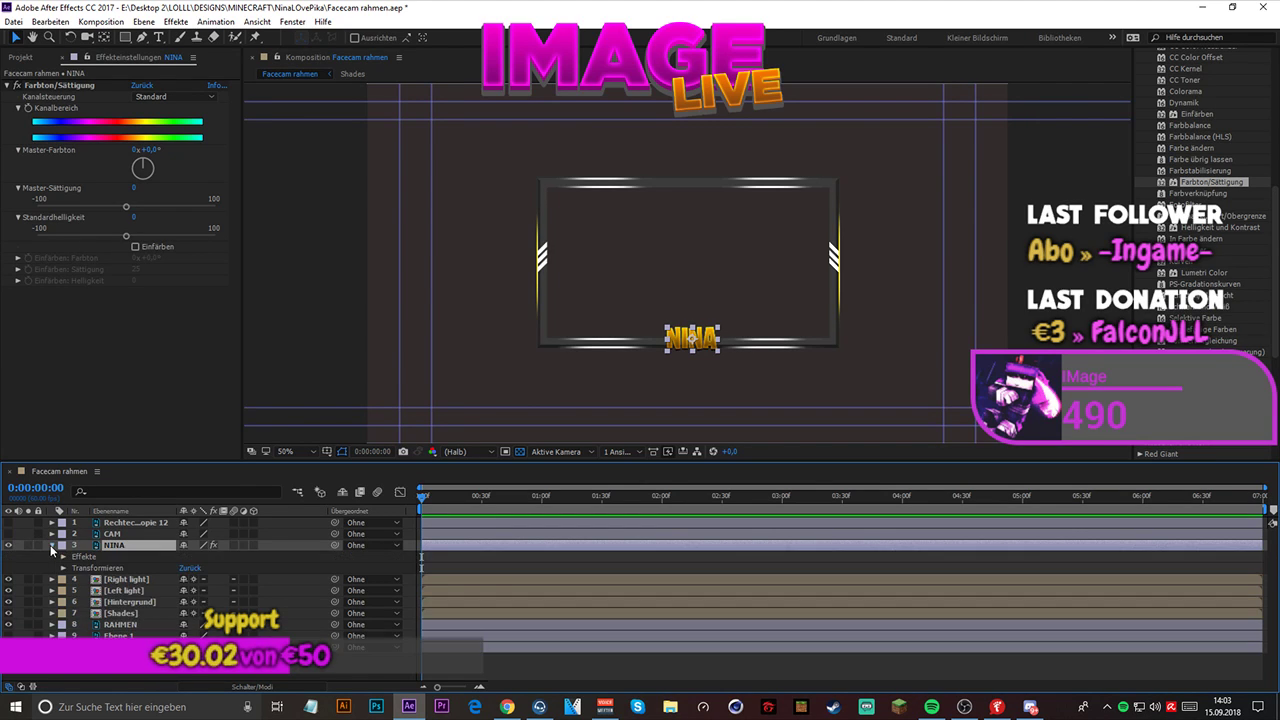
pyautogui.click(52, 545)
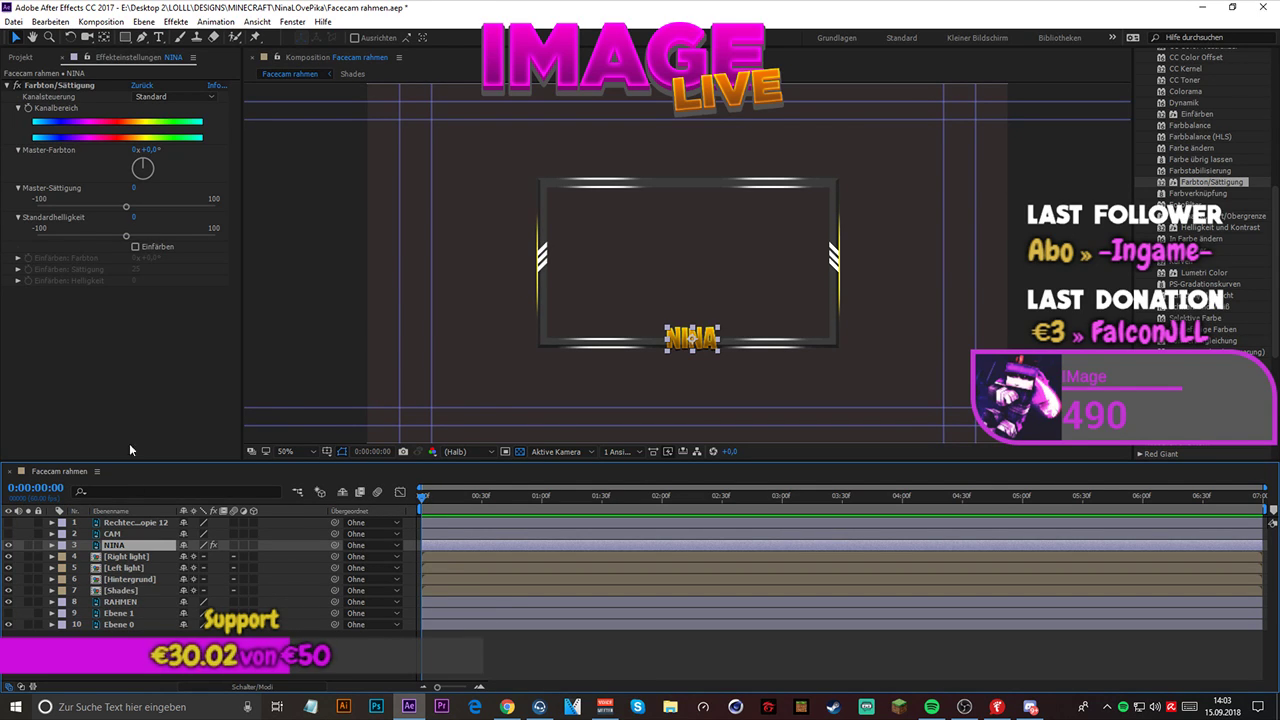
# - Enable keyframing for the new effect's Kanalbereich at 0:00:00:00 and reveal the keyframed property under the name layer
pyautogui.click(90, 150)
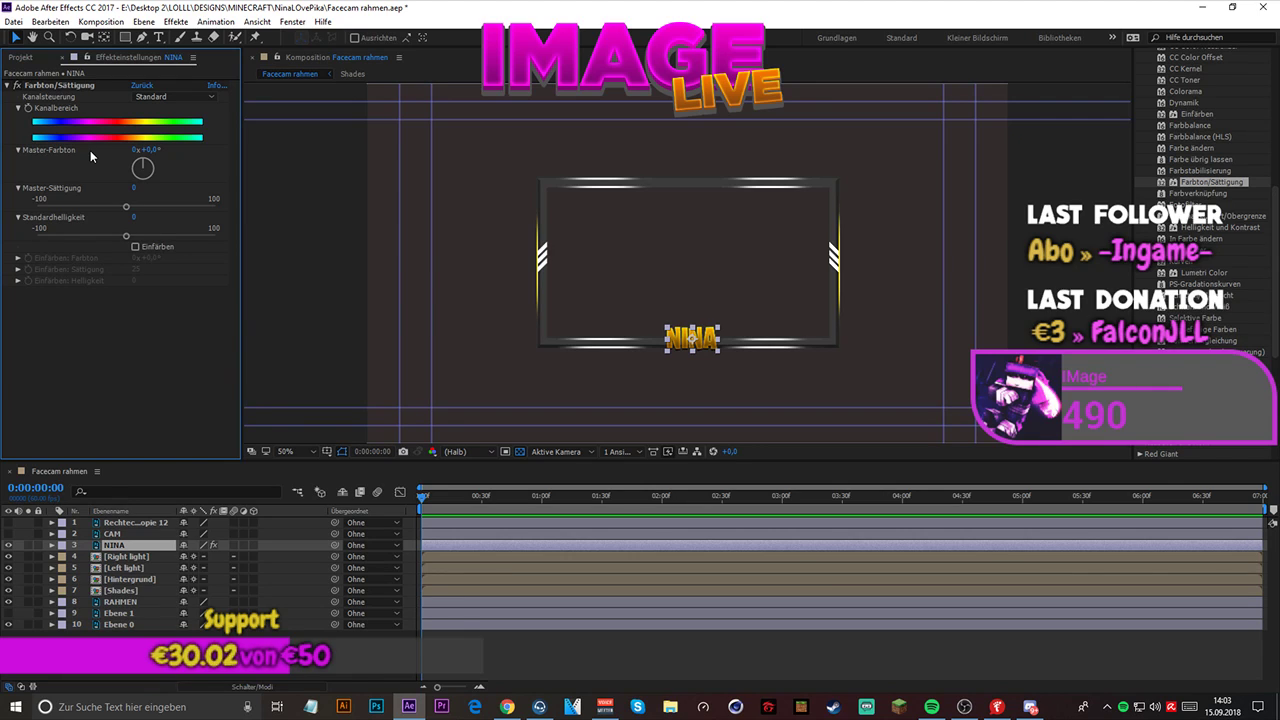
pyautogui.click(33, 113)
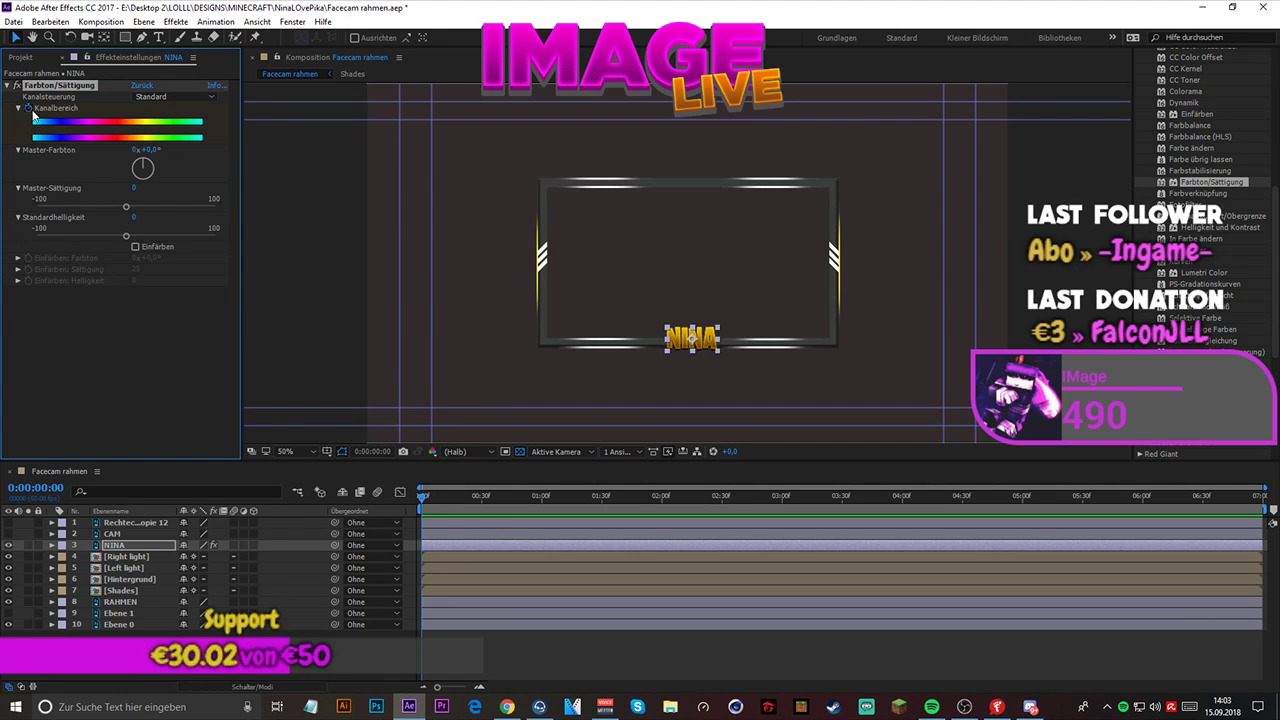
pyautogui.click(29, 108)
pyautogui.press('u')
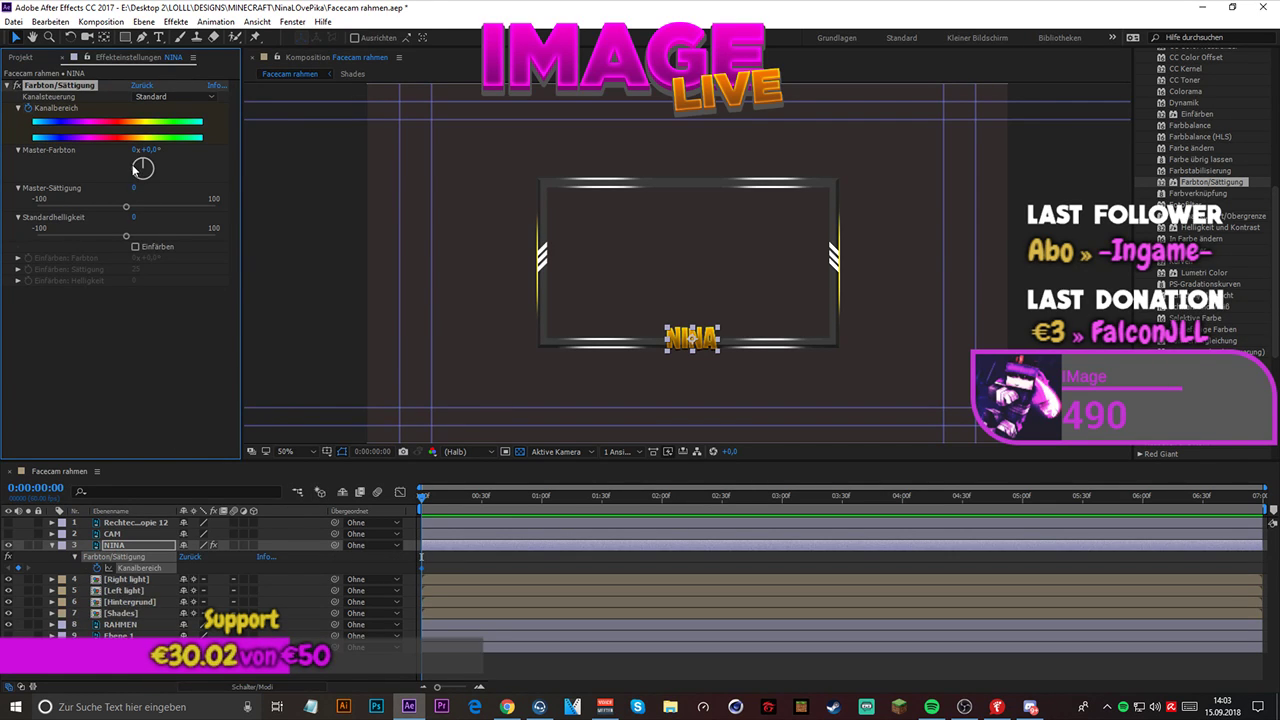
# - At 0:00:00:30, check the composition settings and keyframe the name layer's Master-Farbton with a slight shift toward orange
pyautogui.moveTo(437, 687); pyautogui.dragTo(450, 688)
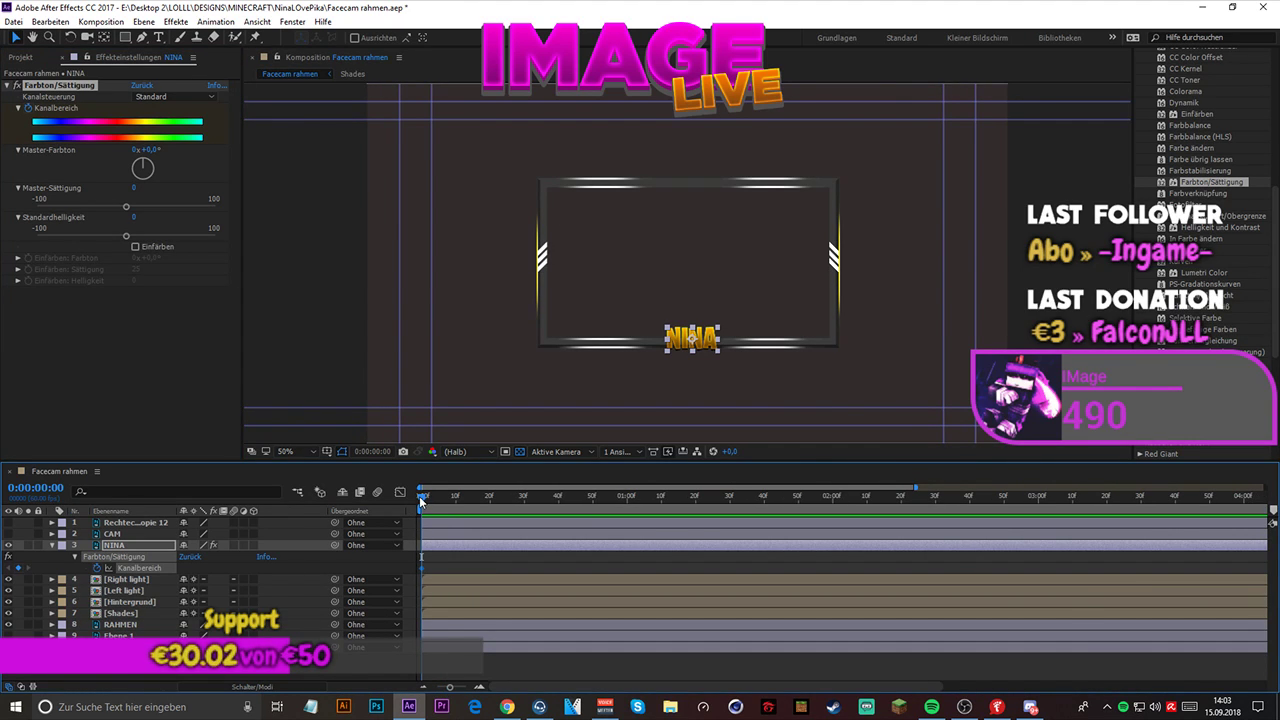
pyautogui.moveTo(419, 496); pyautogui.dragTo(523, 498)
pyautogui.rightClick(594, 546)
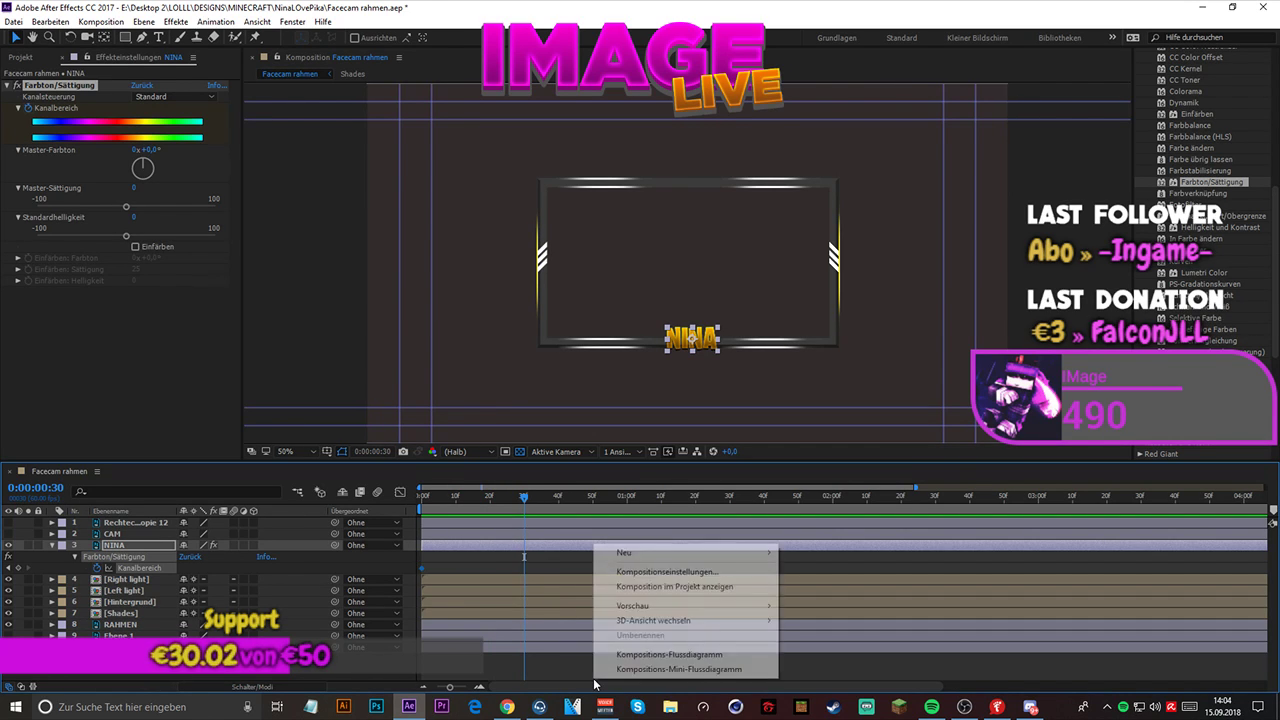
pyautogui.click(667, 573)
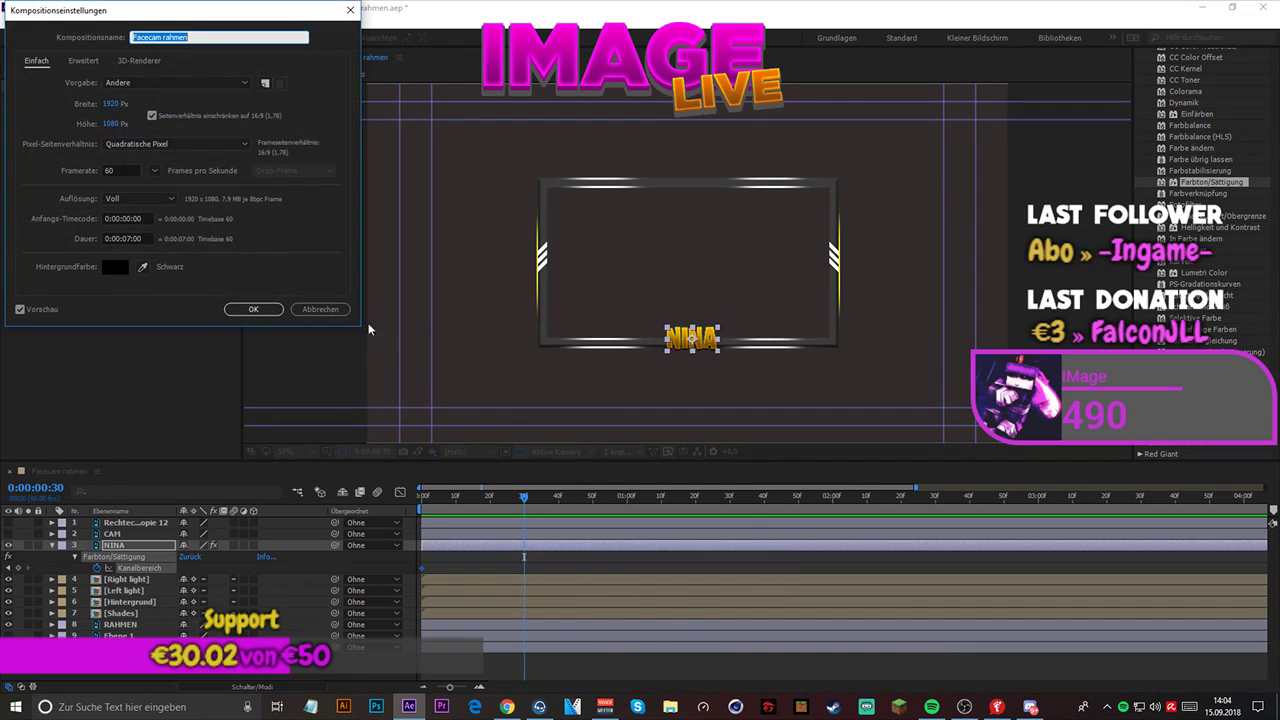
pyautogui.click(253, 310)
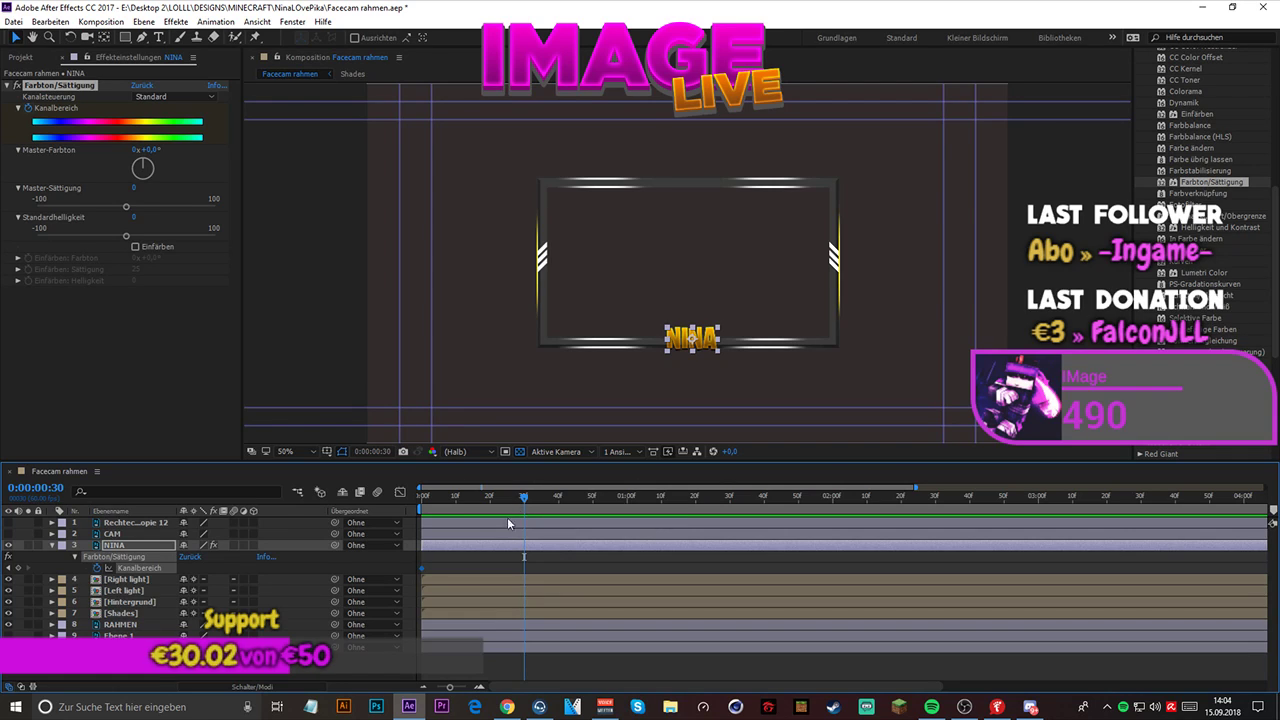
pyautogui.moveTo(145, 157)
pyautogui.mouseDown()
pyautogui.moveTo(161, 172)
pyautogui.moveTo(140, 187)
pyautogui.moveTo(106, 175)
pyautogui.moveTo(143, 143)
pyautogui.moveTo(124, 138)
pyautogui.moveTo(135, 134)
pyautogui.mouseUp()
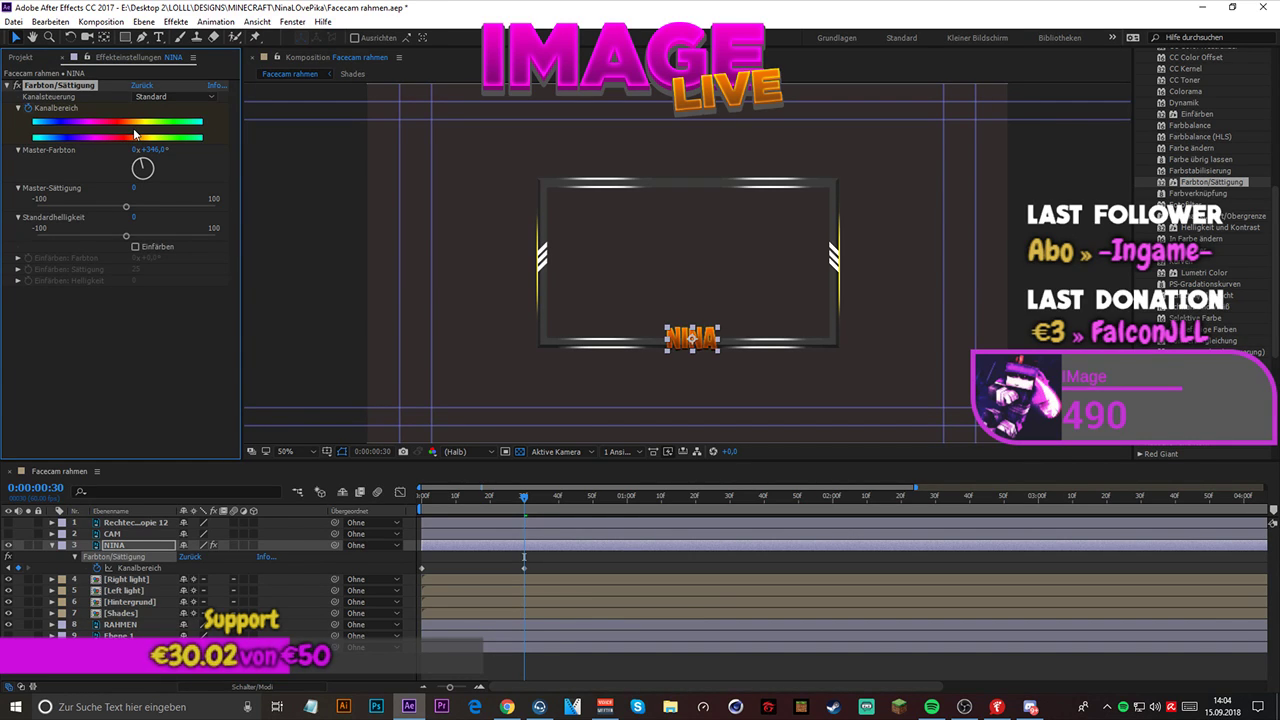
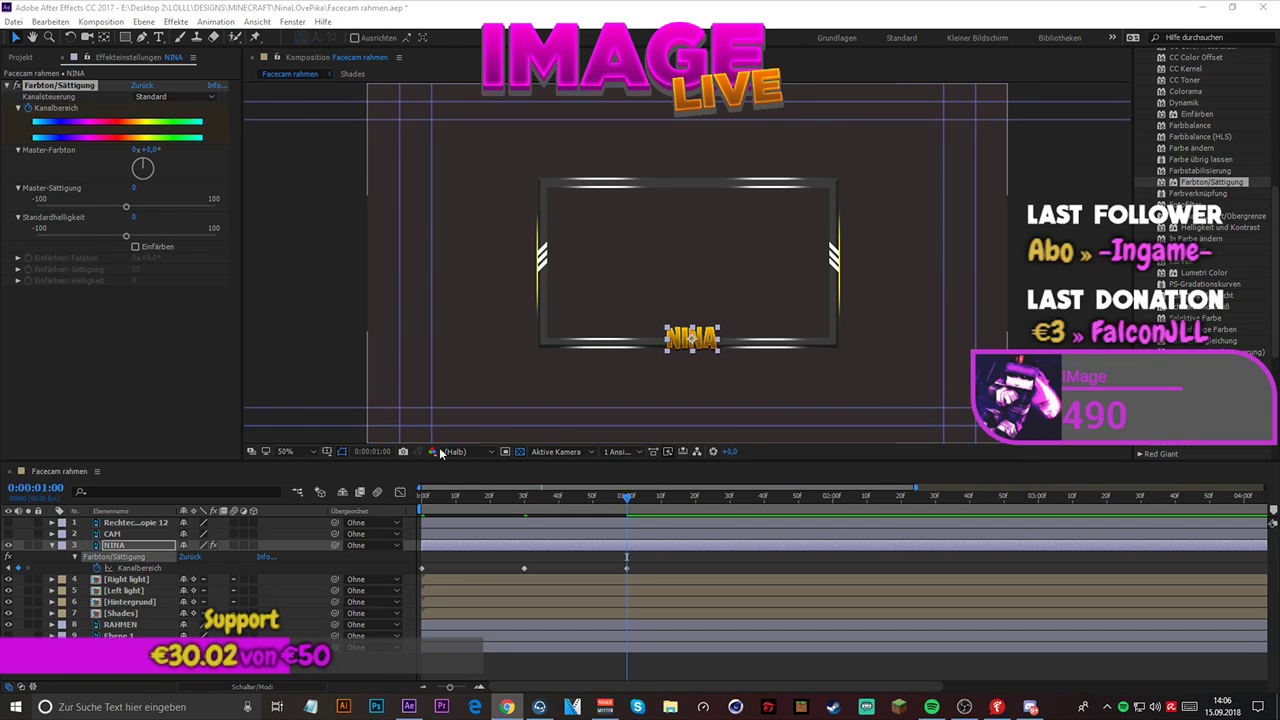
# - Preview the name layer's hue animation from the start and collapse the Farbkorrektur effects category
pyautogui.click(448, 487)
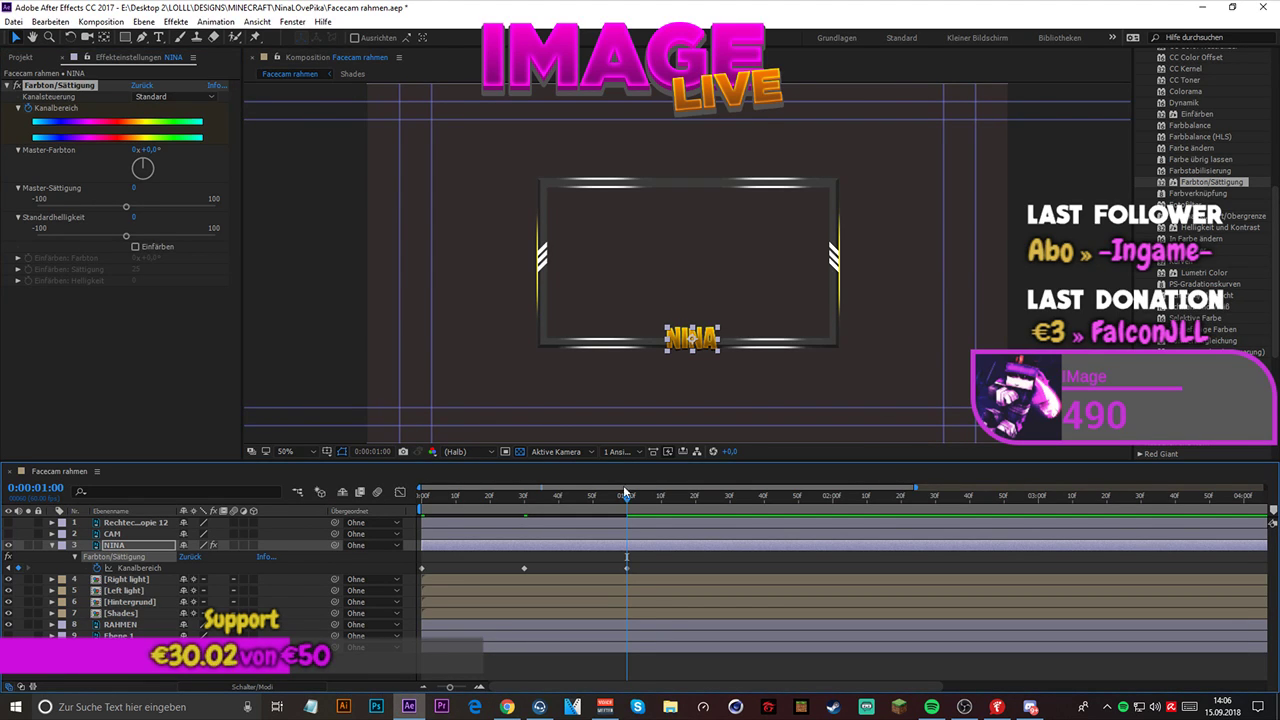
pyautogui.press('space')
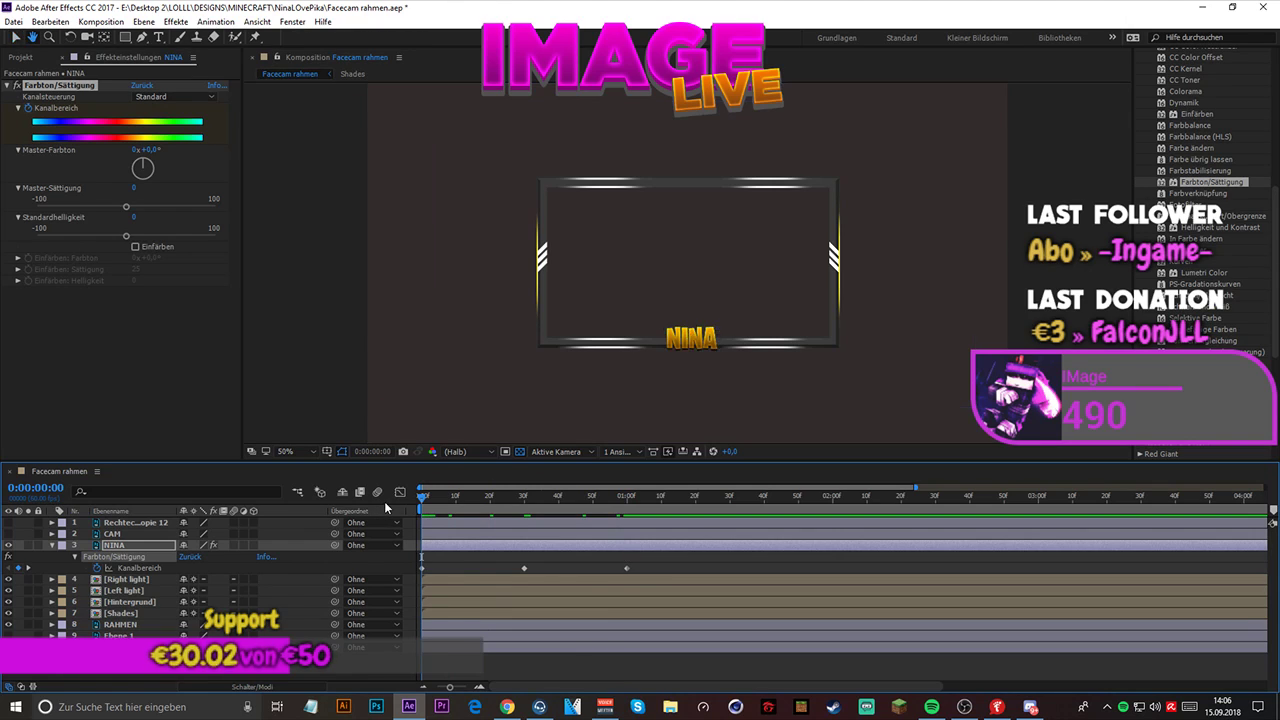
pyautogui.press('space')
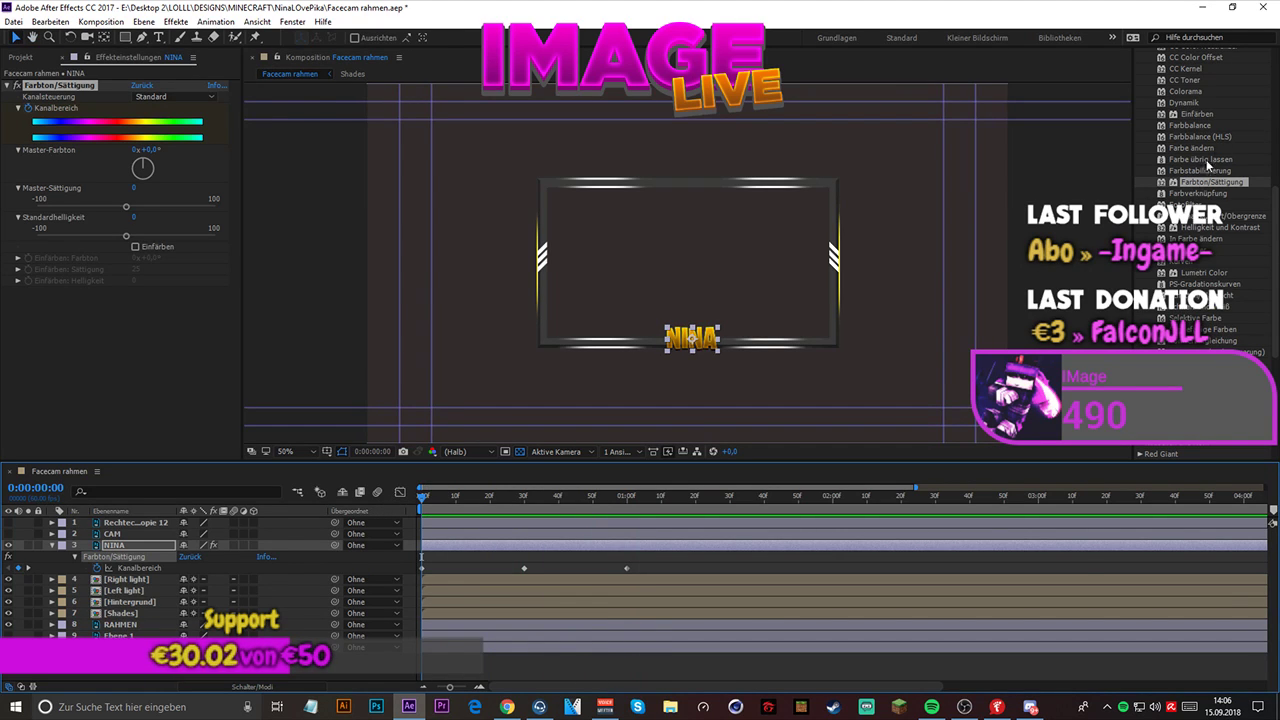
pyautogui.scroll(5, 1210, 160)
pyautogui.click(1201, 123)
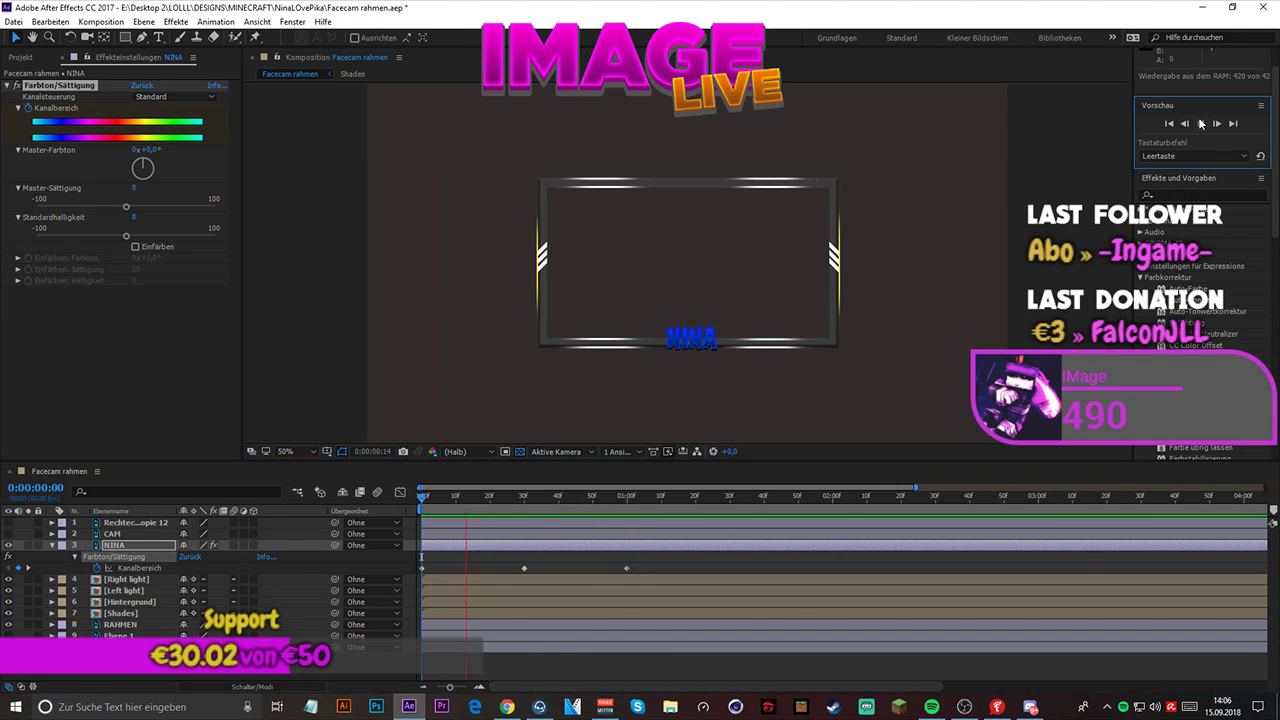
pyautogui.click(1201, 123)
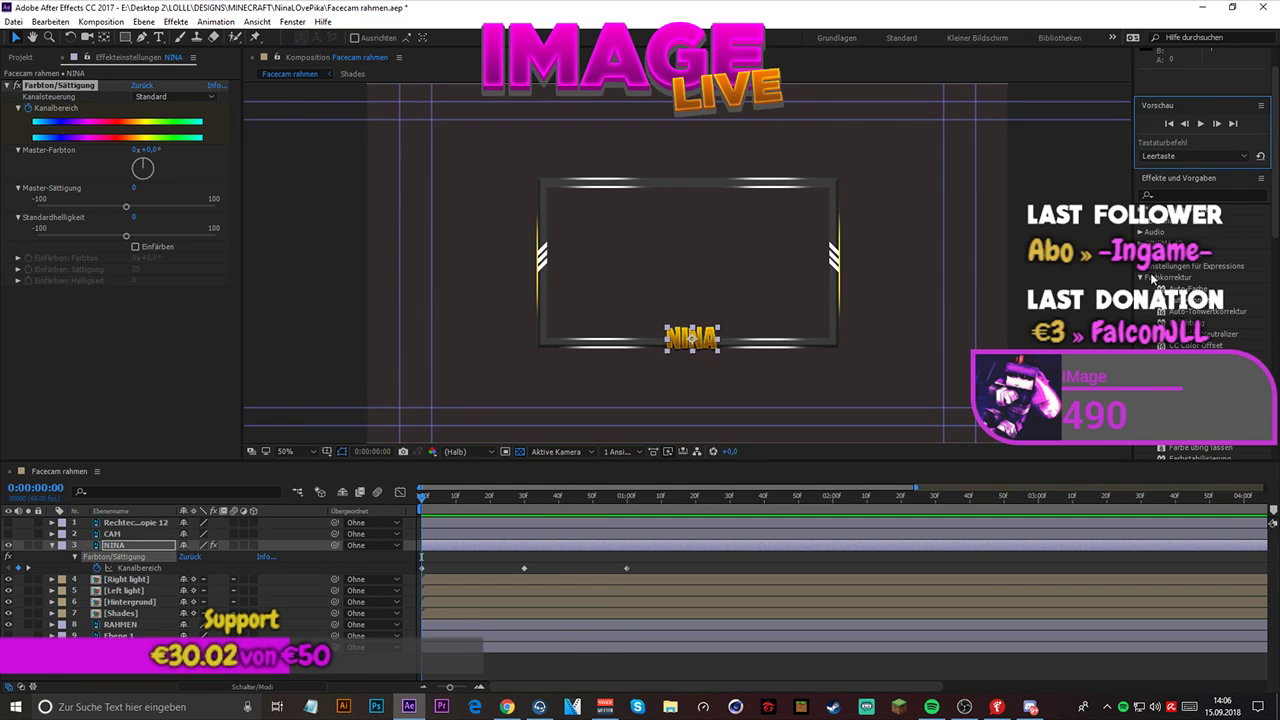
pyautogui.click(1140, 277)
pyautogui.click(1201, 123)
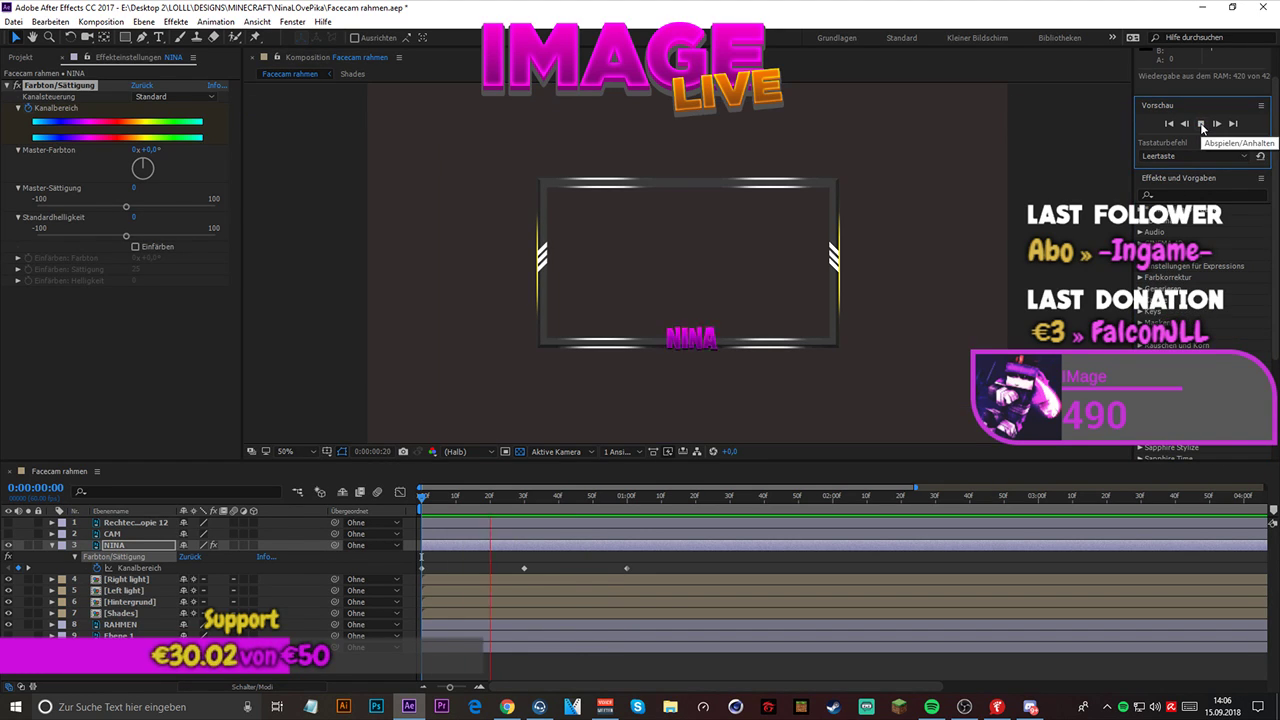
pyautogui.click(1202, 124)
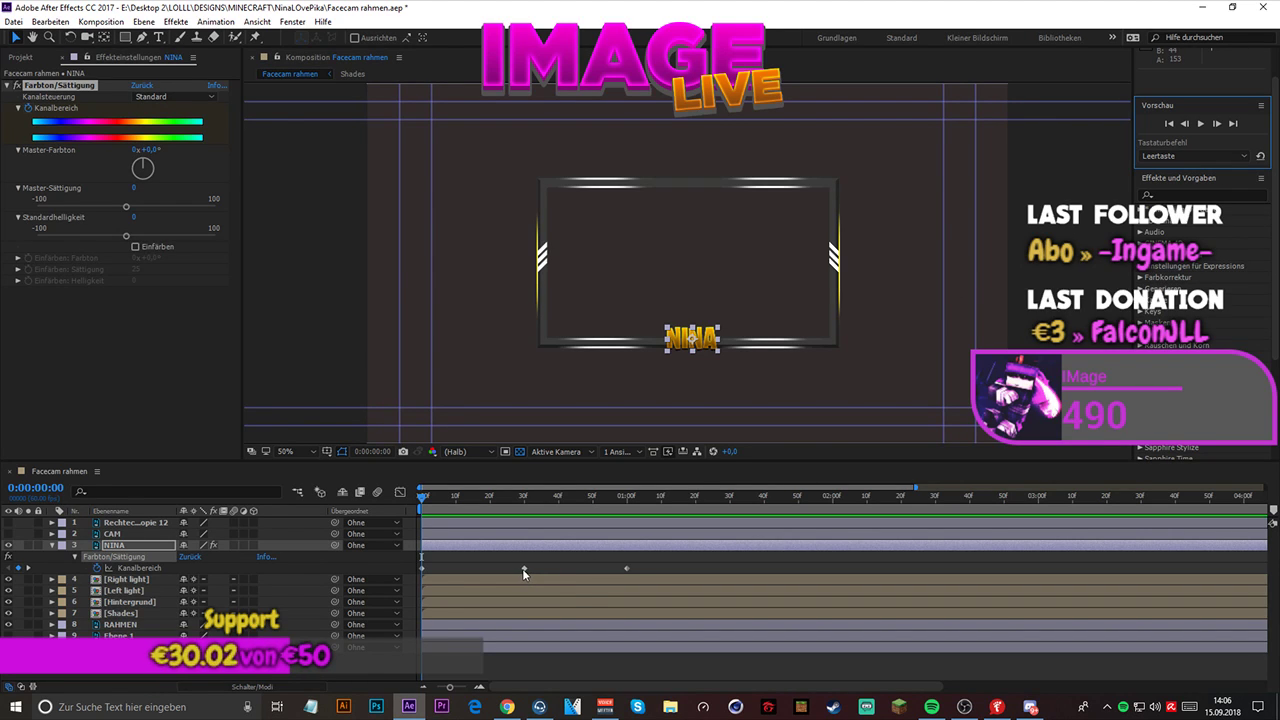
# - Retime the name layer's second and third Kanalbereich keyframes to 0:00:01:00 and 0:00:02:00, and preview the slower color change
pyautogui.moveTo(524, 568); pyautogui.dragTo(697, 565)
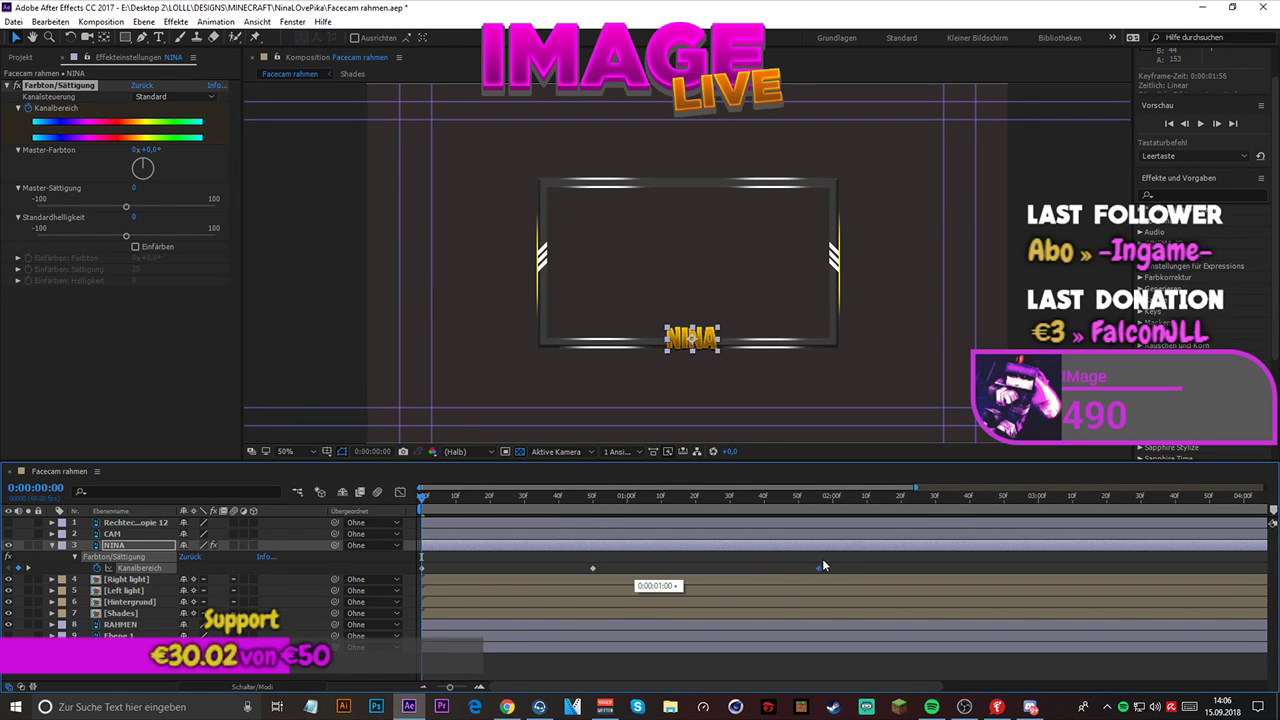
pyautogui.moveTo(823, 565); pyautogui.dragTo(832, 568)
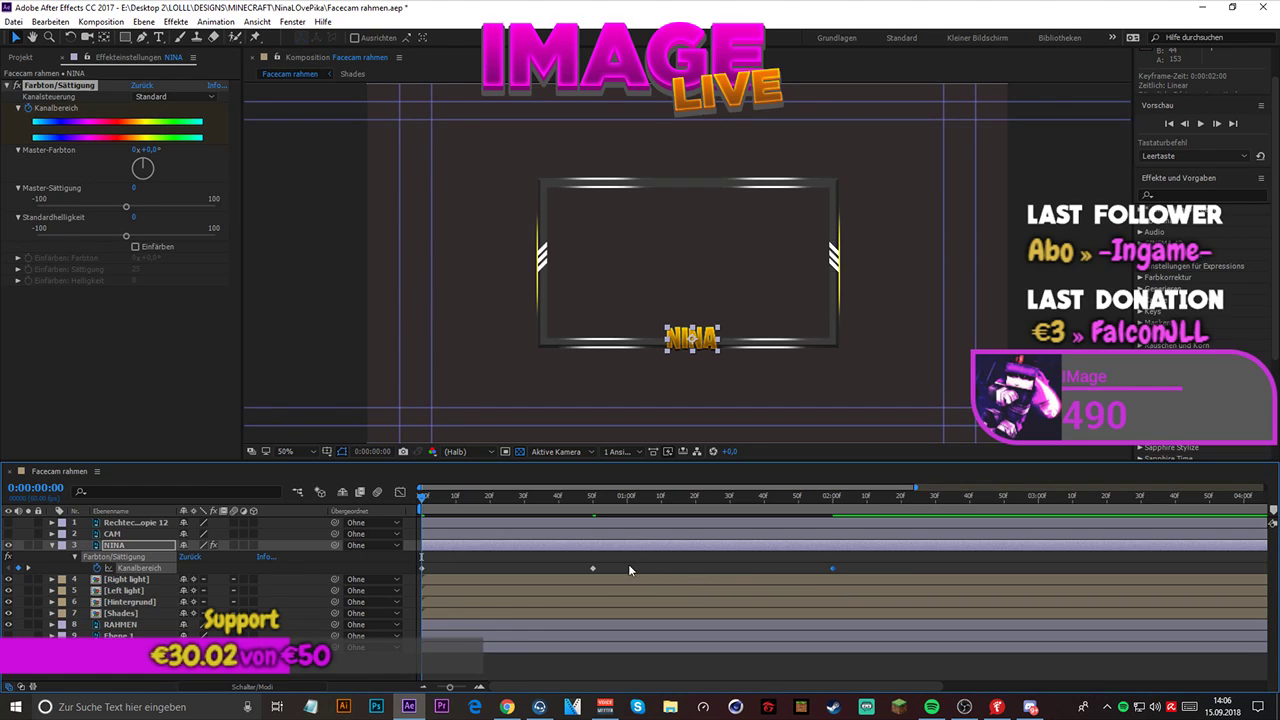
pyautogui.moveTo(594, 569); pyautogui.dragTo(628, 567)
pyautogui.press('space')
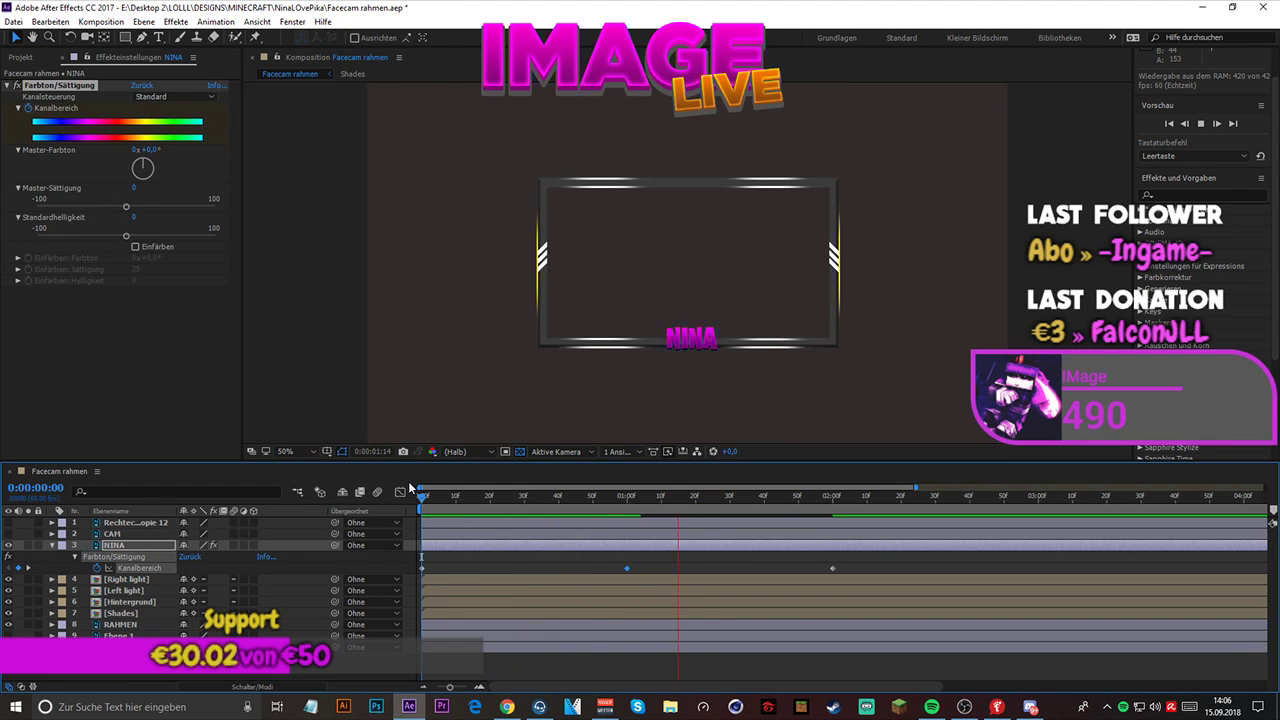
pyautogui.press('space')
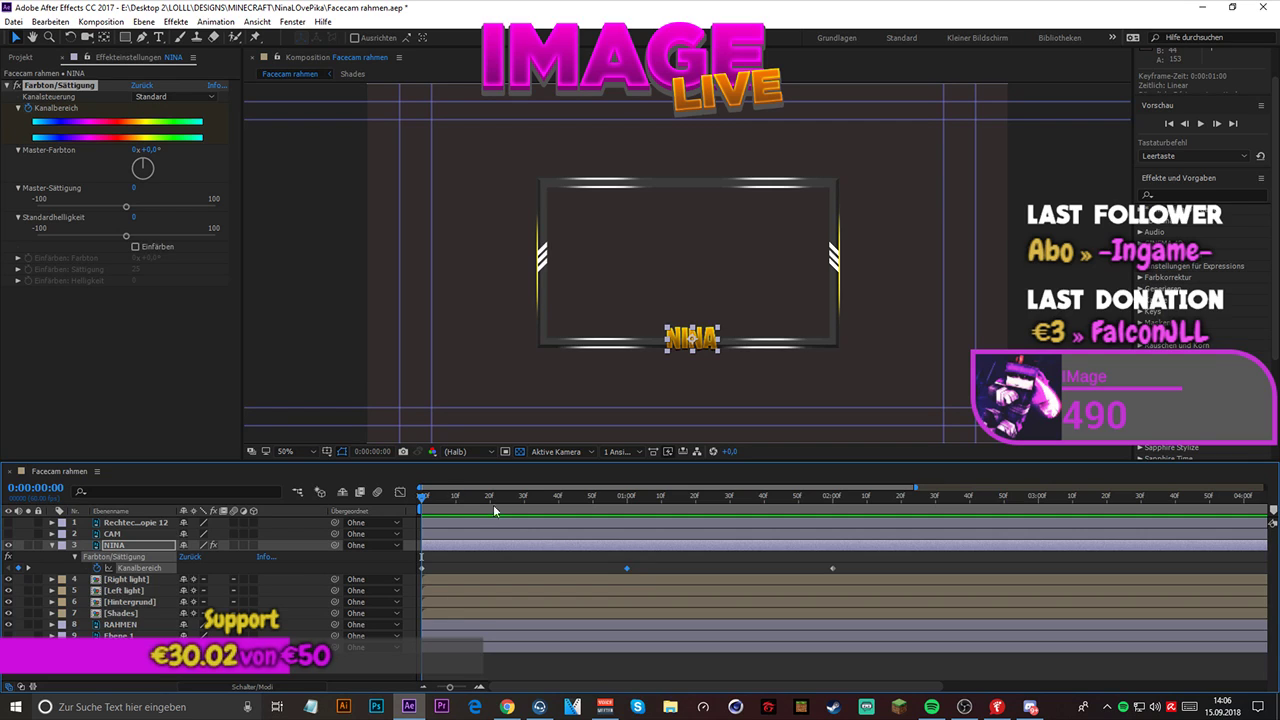
# - At 0:00:01:00, set the name layer's Master-Farbton to about 271°, and preview the animation from the start
pyautogui.moveTo(421, 499); pyautogui.dragTo(627, 520)
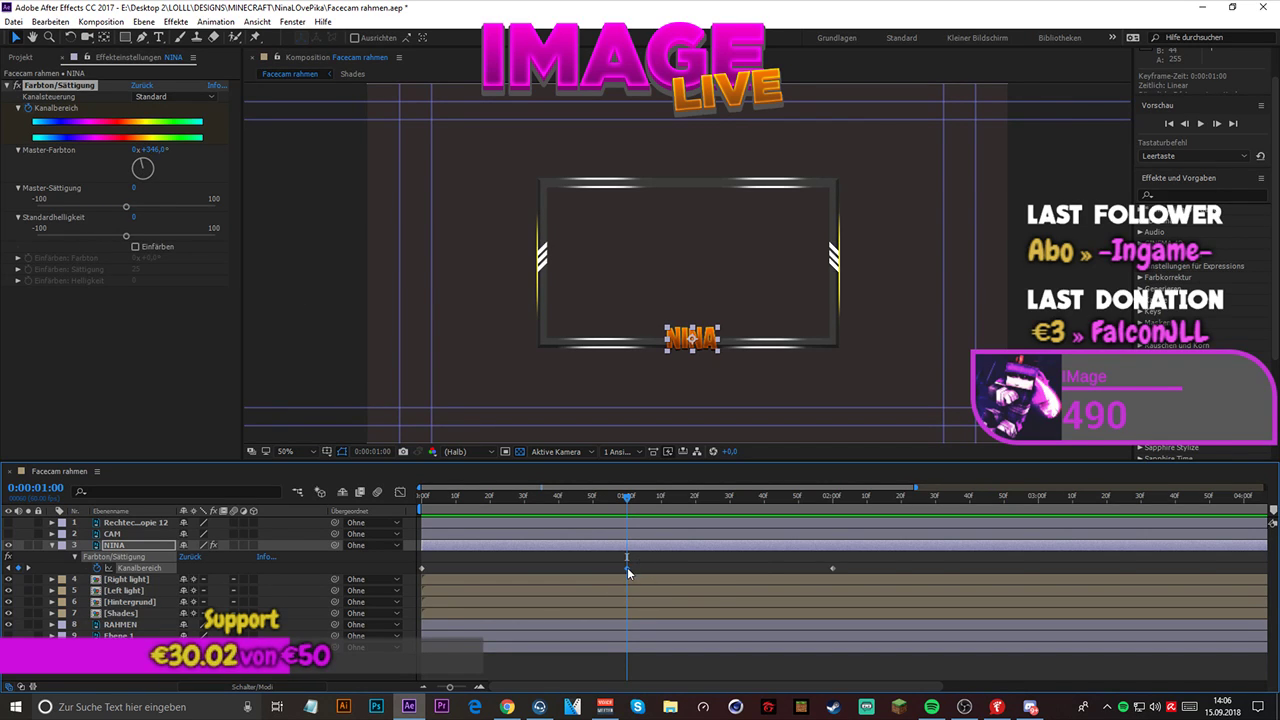
pyautogui.click(141, 158)
pyautogui.moveTo(141, 158); pyautogui.dragTo(129, 172)
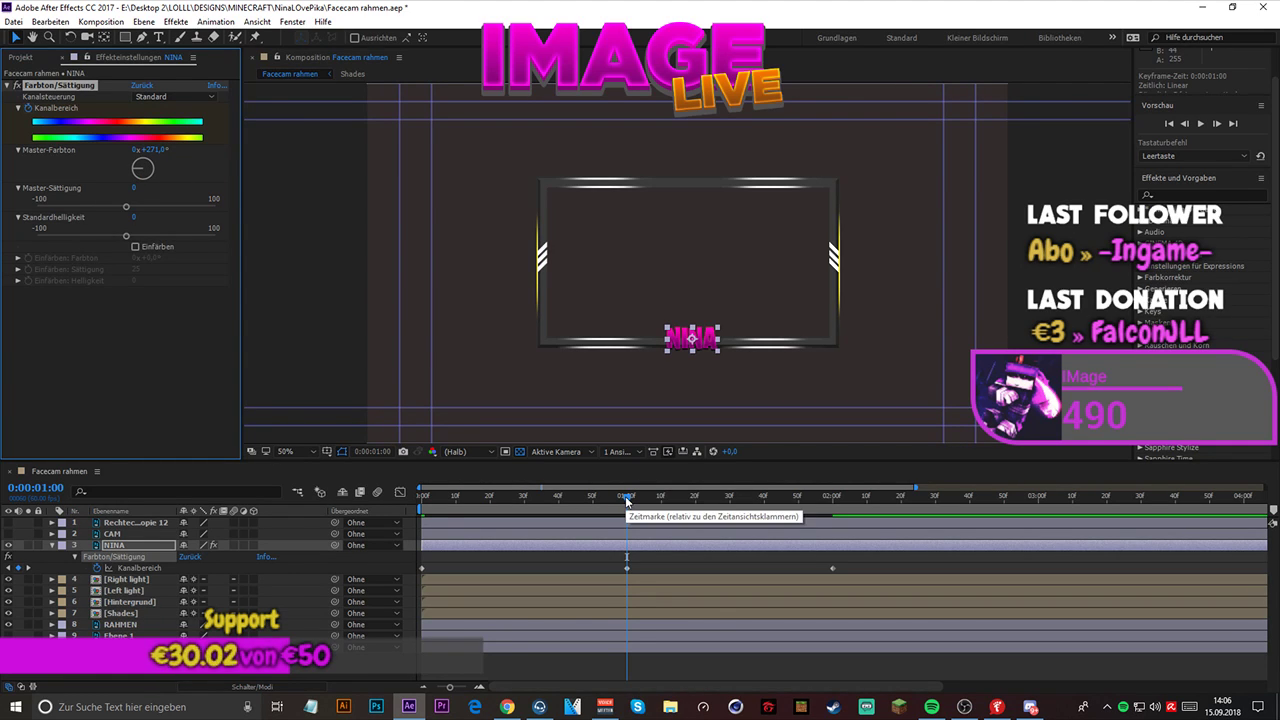
pyautogui.moveTo(625, 496); pyautogui.dragTo(405, 495)
pyautogui.press('space')
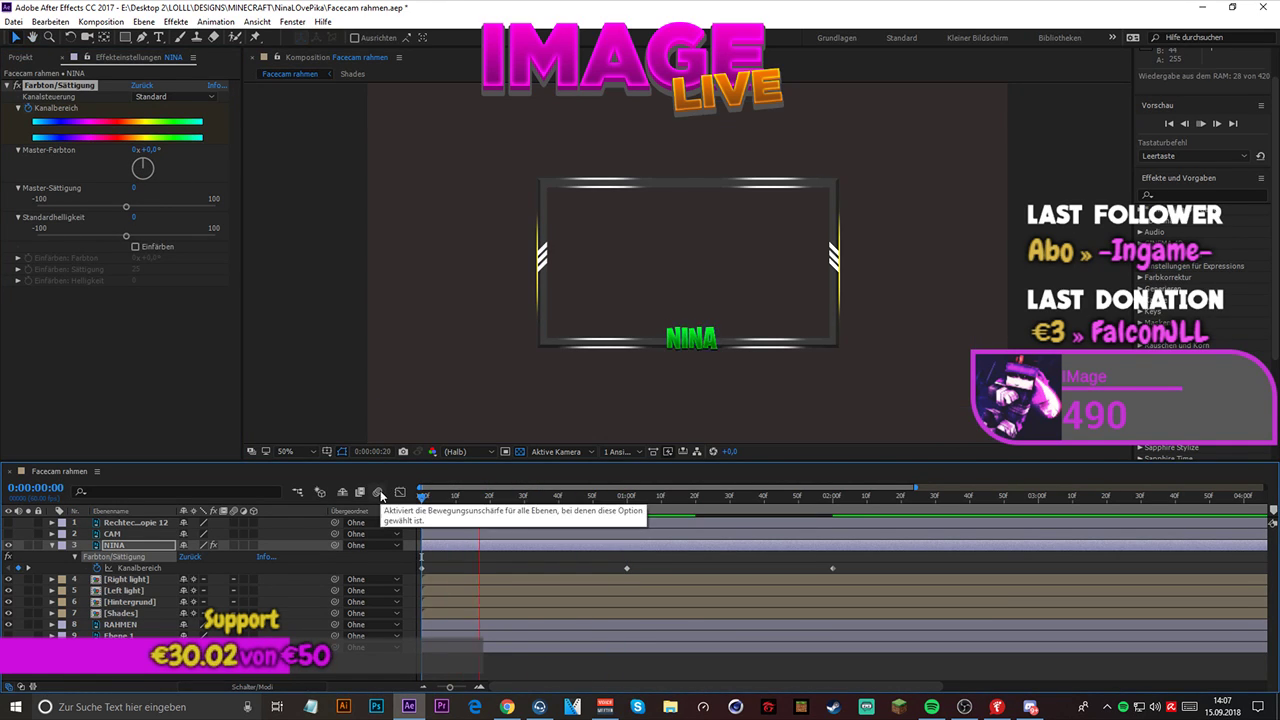
pyautogui.press('space')
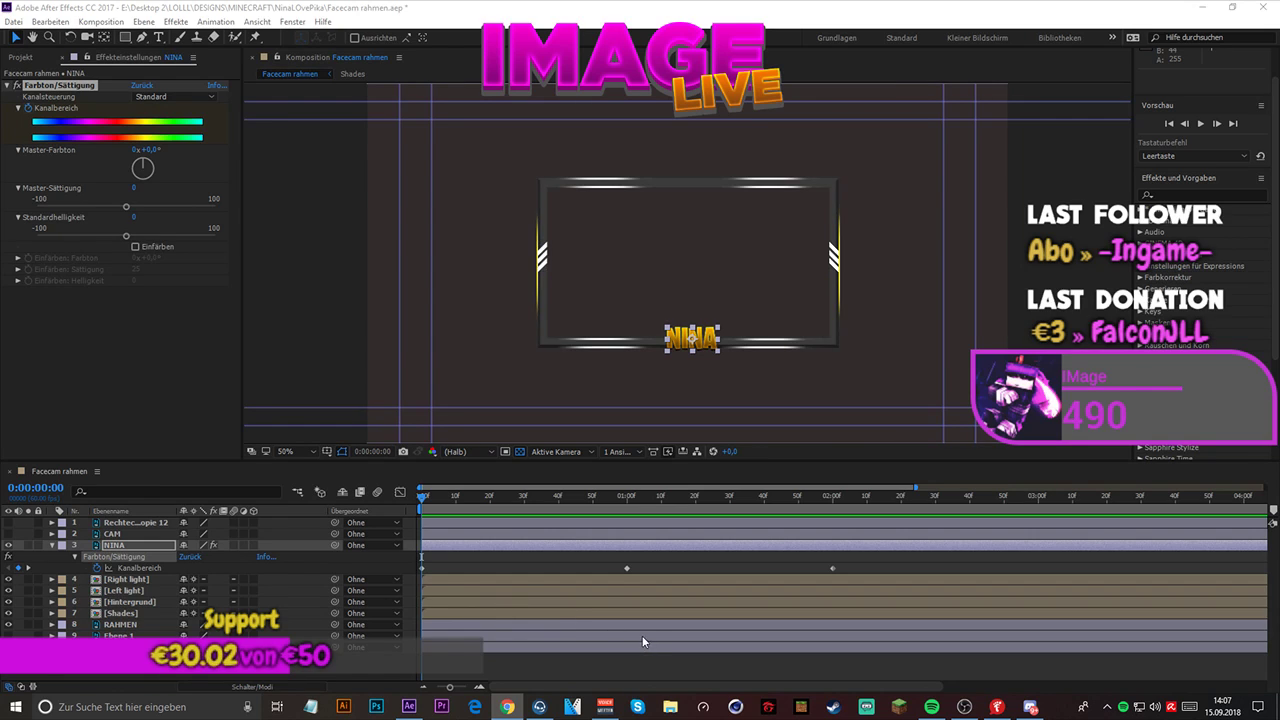
# - Apply Easy Ease to all three Kanalbereich keyframes of the name layer and preview the result
pyautogui.moveTo(414, 562); pyautogui.dragTo(882, 572)
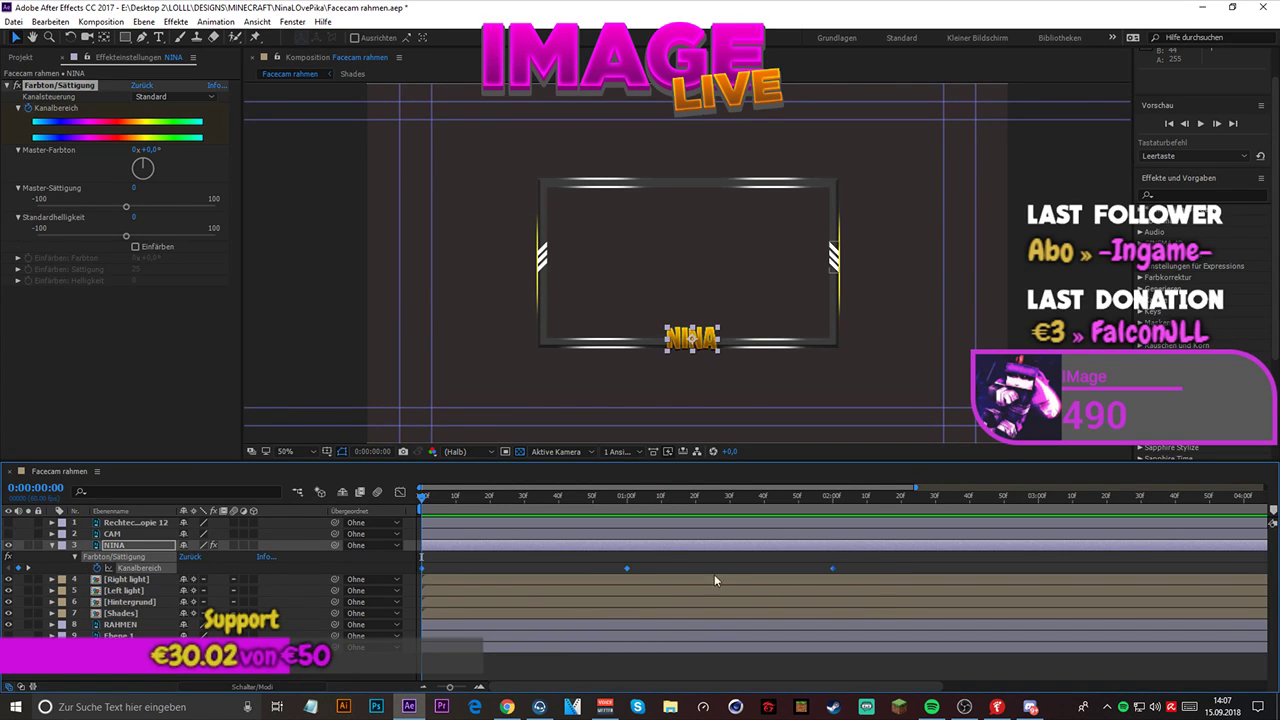
pyautogui.rightClick(625, 565)
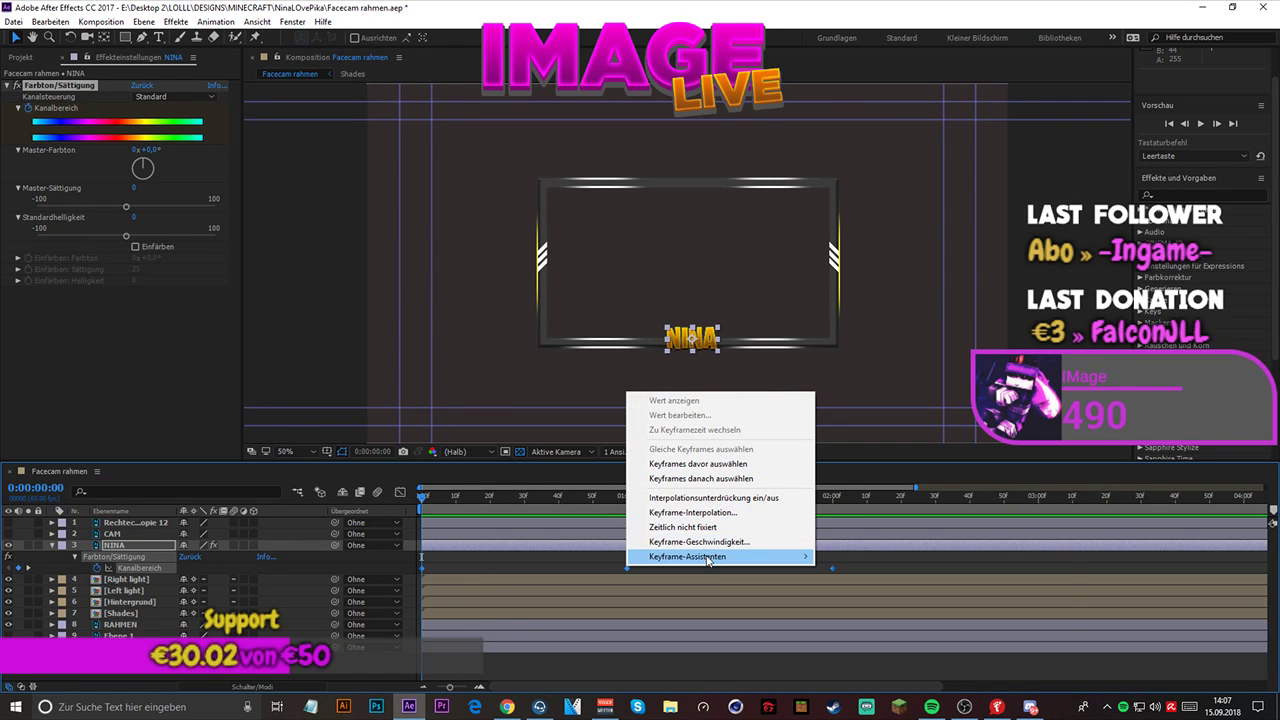
pyautogui.moveTo(710, 558)
pyautogui.click(888, 574)
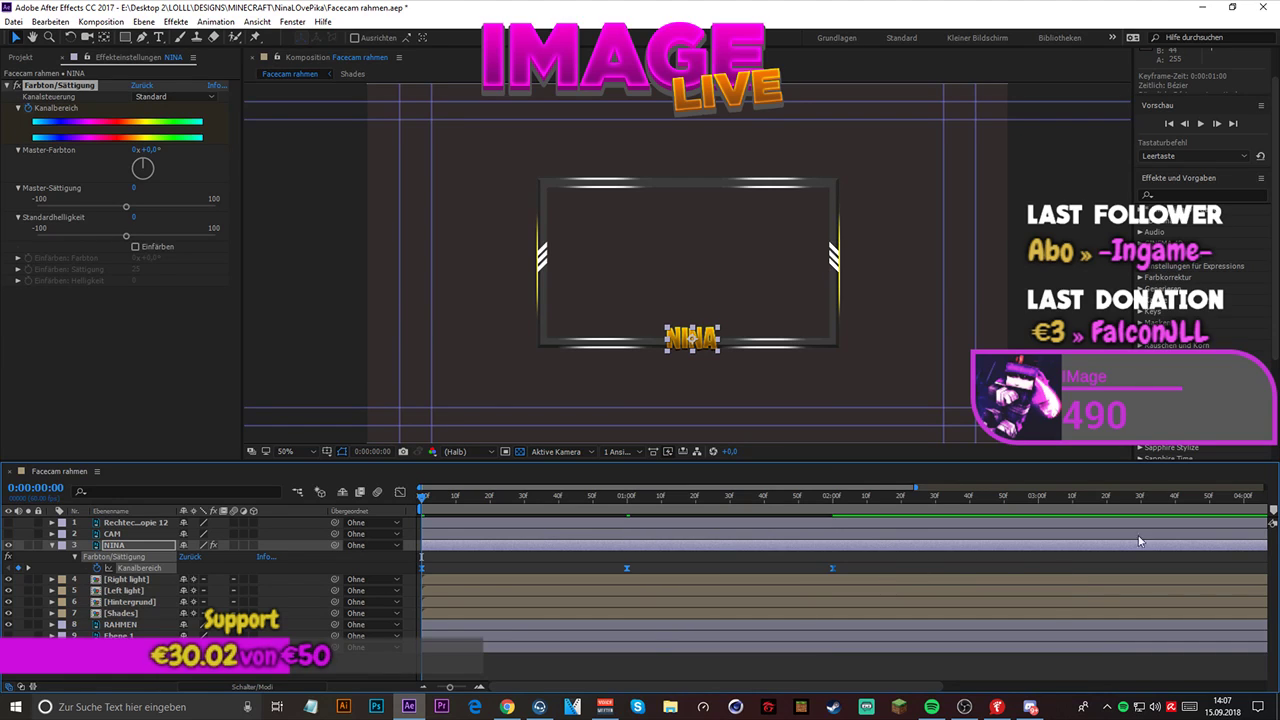
pyautogui.click(1201, 126)
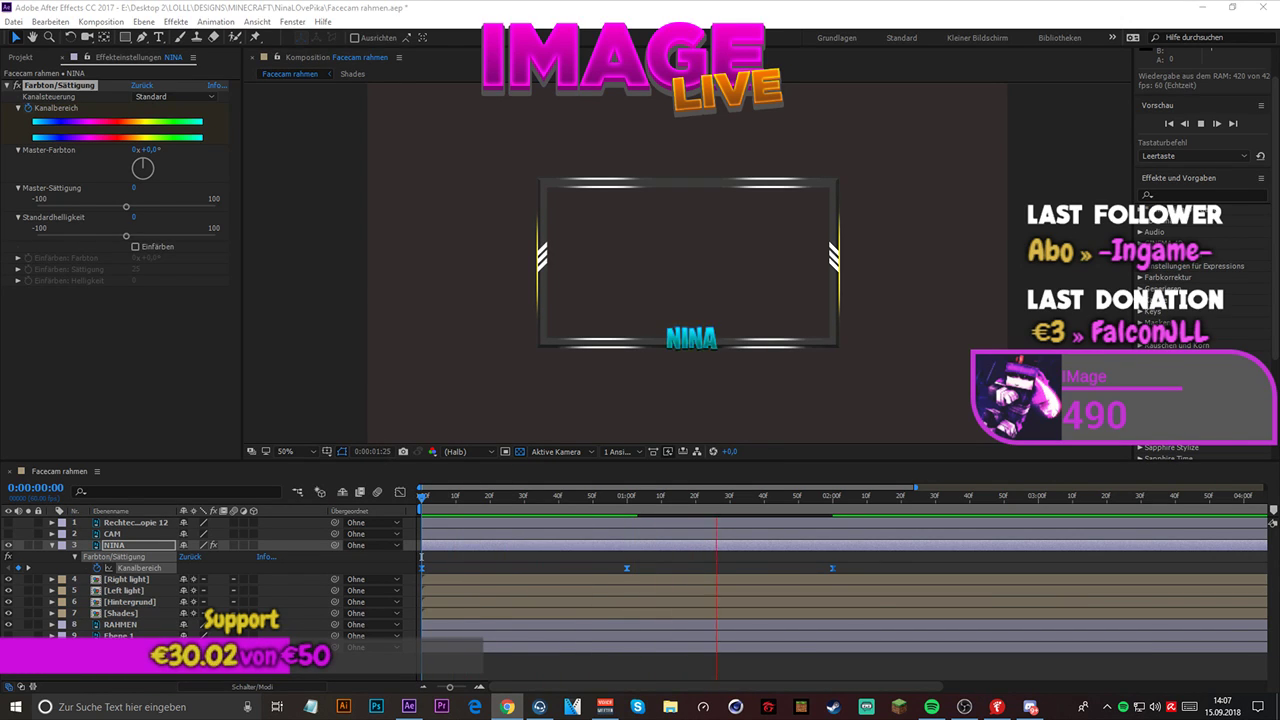
pyautogui.click(389, 474)
pyautogui.press('space')
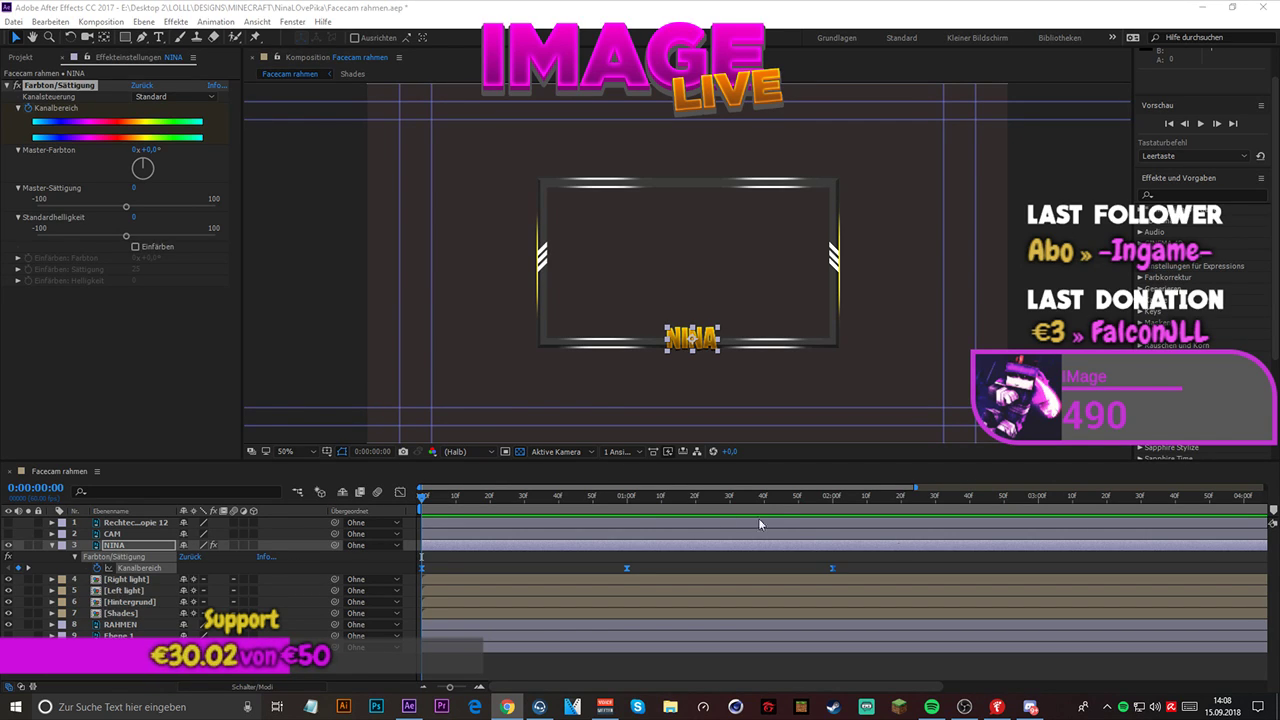
# - Open the graph editor for Kanalbereich, choose Geschwindigkeitskurve bearbeiten, and enlarge the timeline area
pyautogui.click(400, 494)
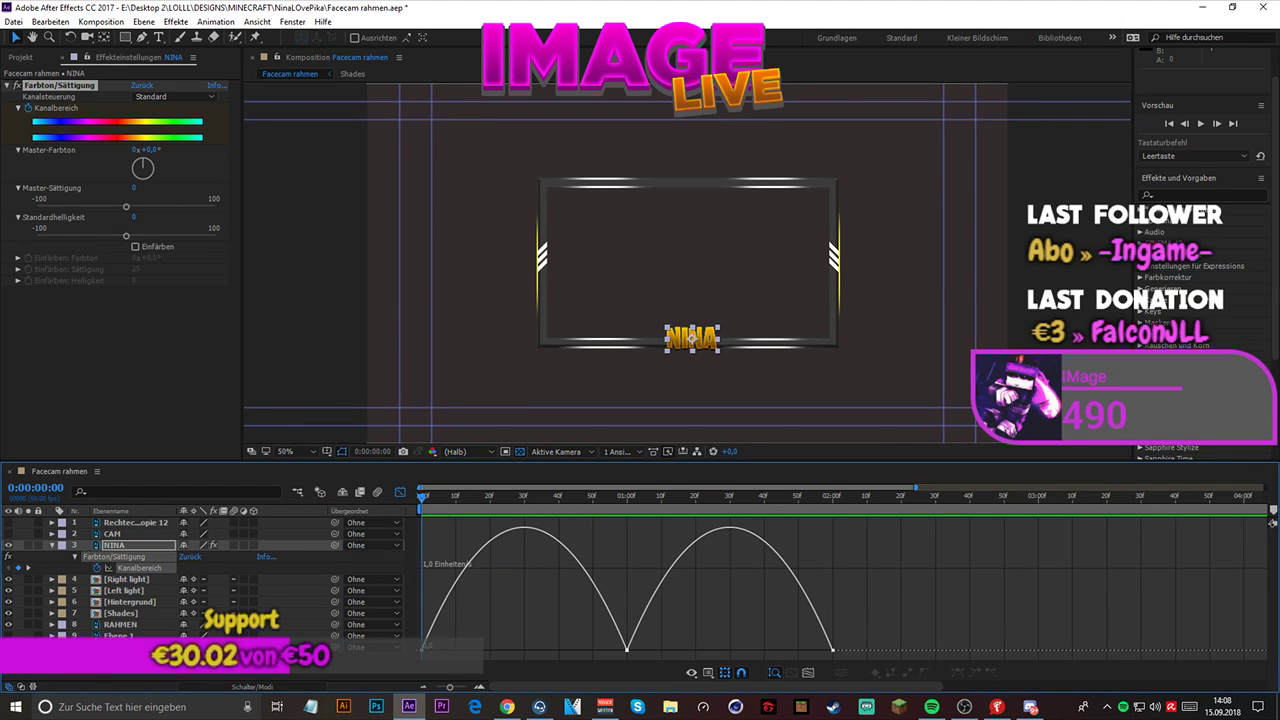
pyautogui.click(507, 706)
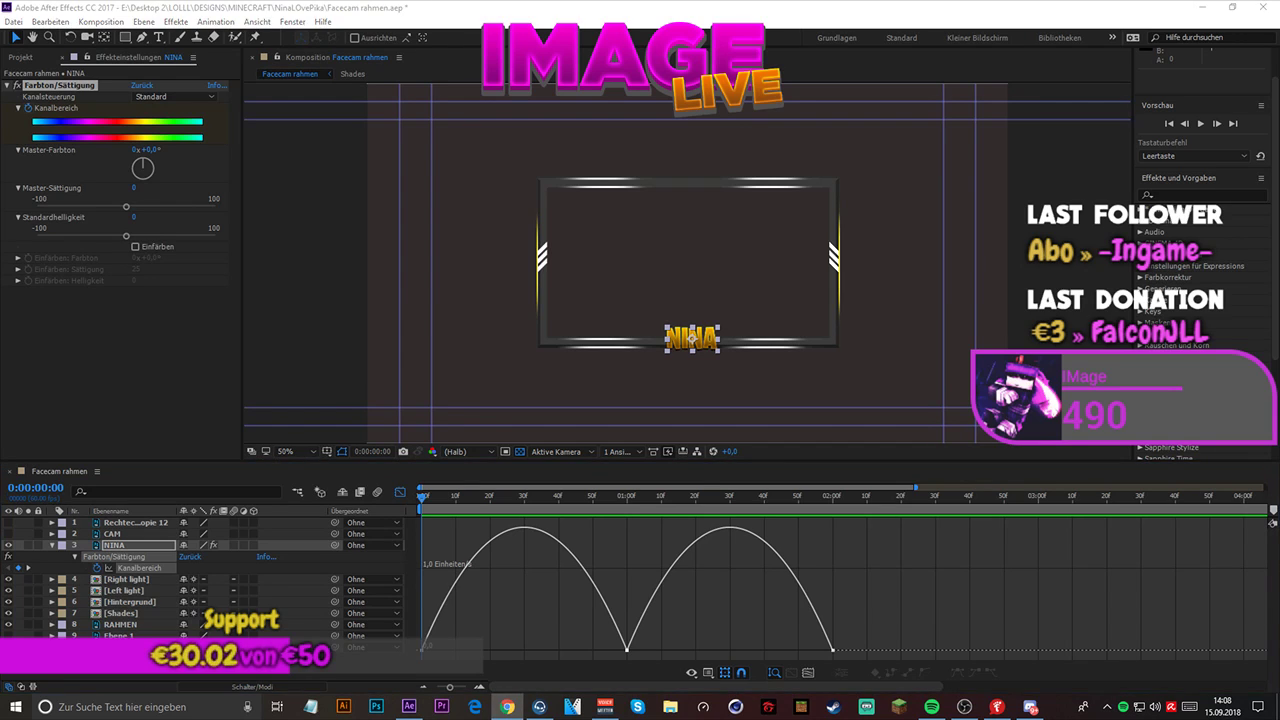
pyautogui.rightClick(600, 545)
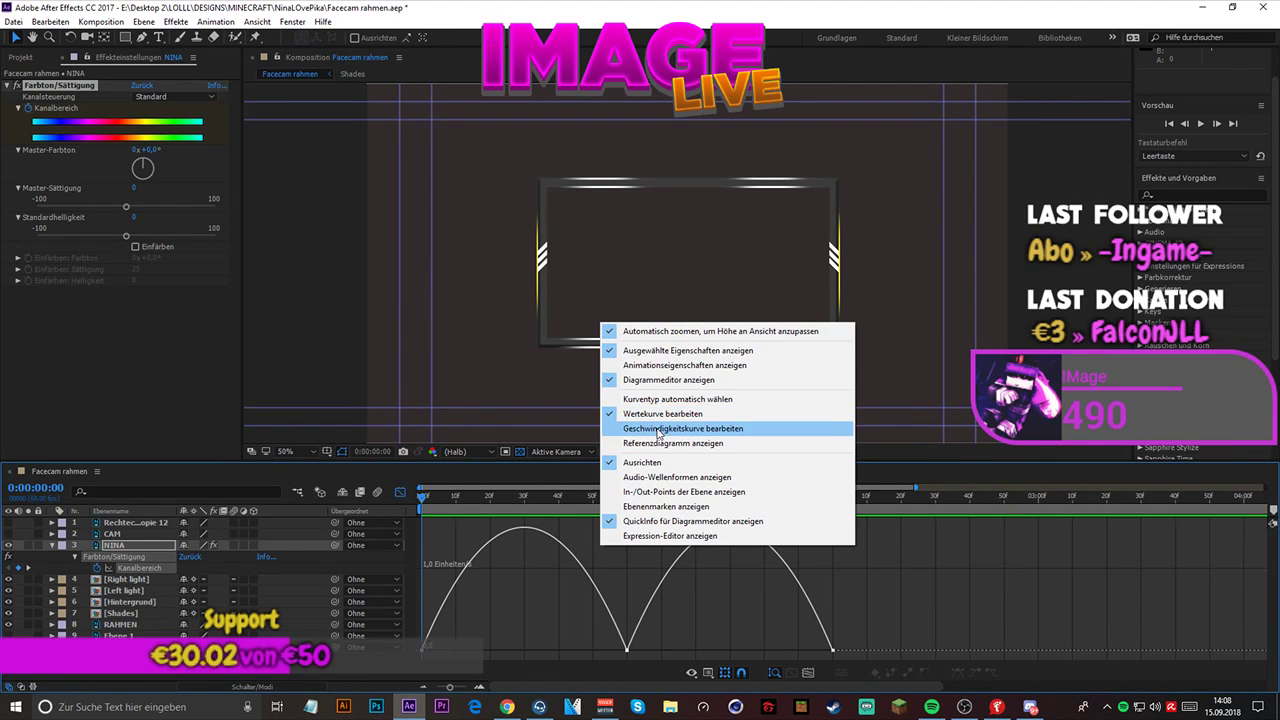
pyautogui.hotkey('alt', 'Tab')
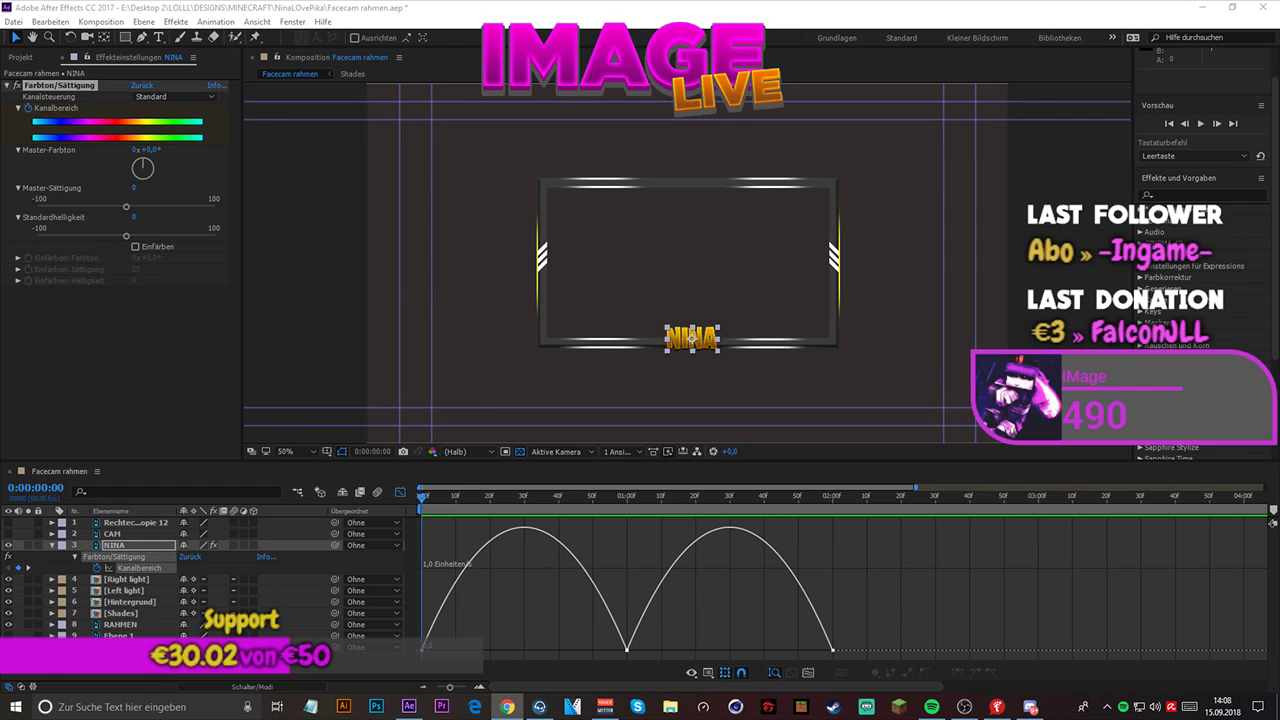
pyautogui.rightClick(633, 571)
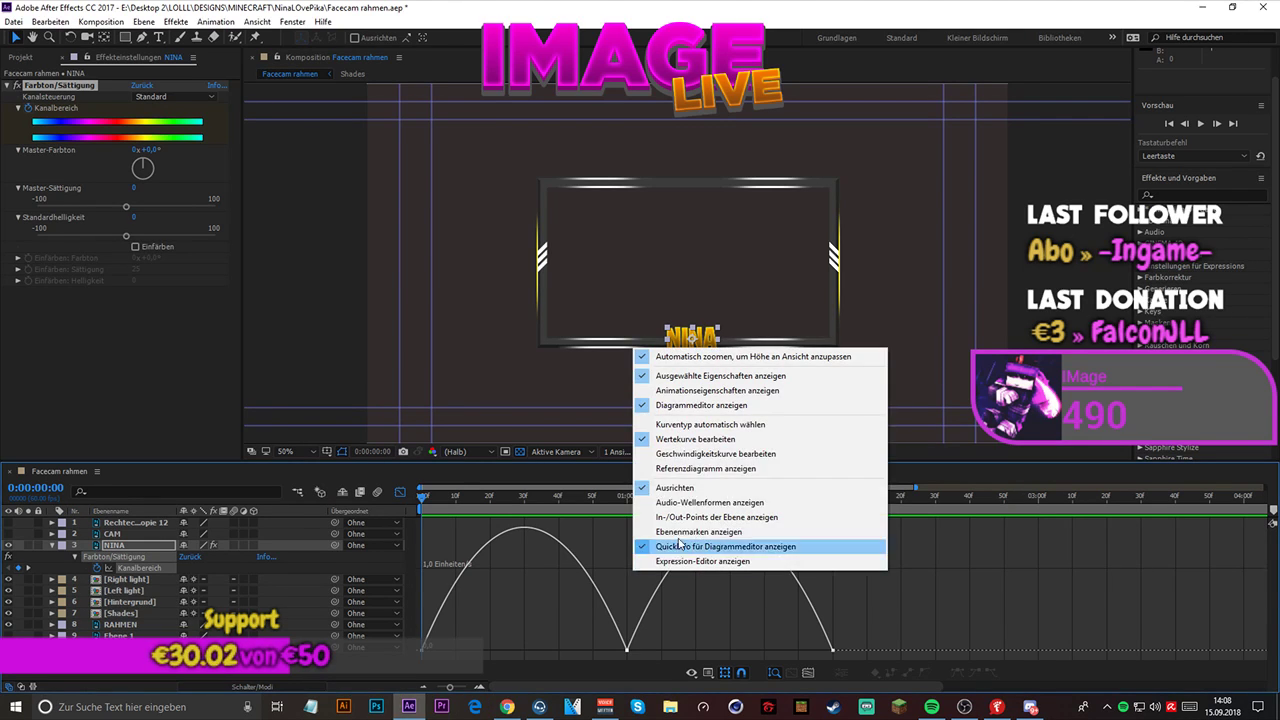
pyautogui.click(692, 454)
pyautogui.hotkey('alt', 'Tab')
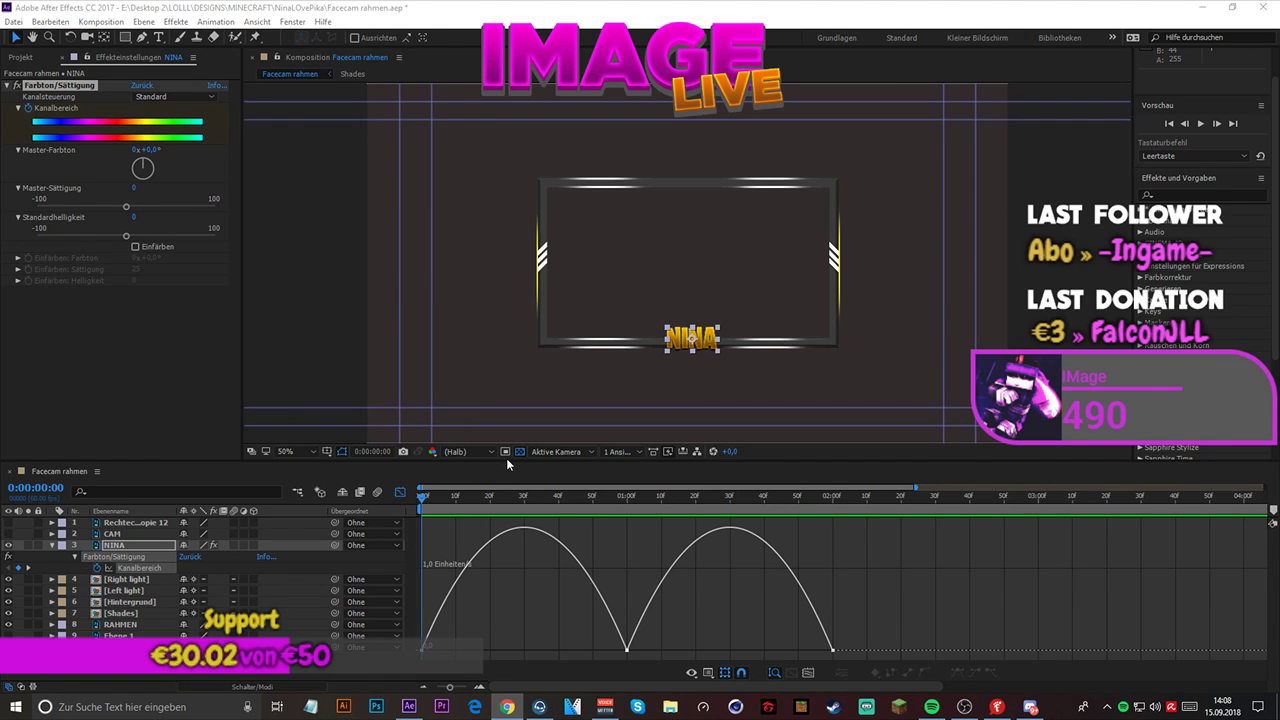
pyautogui.moveTo(507, 455); pyautogui.dragTo(510, 411)
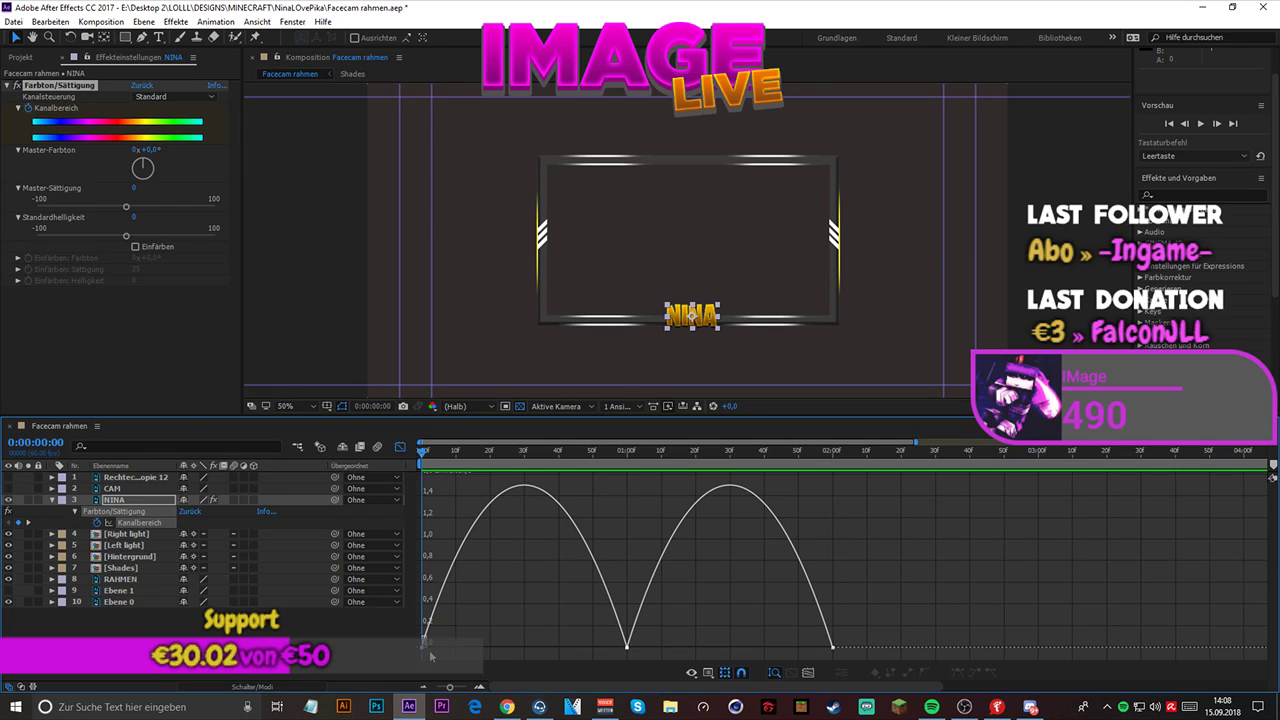
# - Lengthen the incoming ease handles of all Kanalbereich keyframes to halfway across each interval, and preview the steeper speed curve
pyautogui.moveTo(424, 638); pyautogui.dragTo(863, 657)
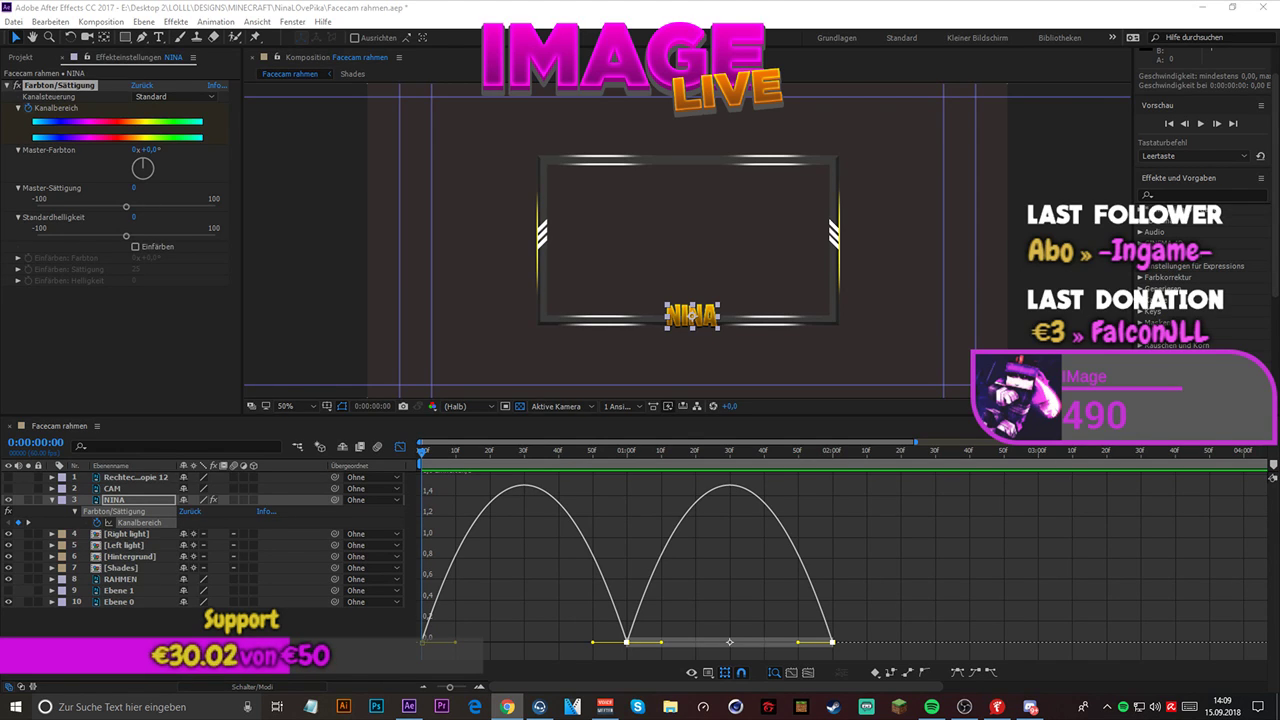
pyautogui.click(793, 642)
pyautogui.moveTo(793, 642); pyautogui.dragTo(709, 636)
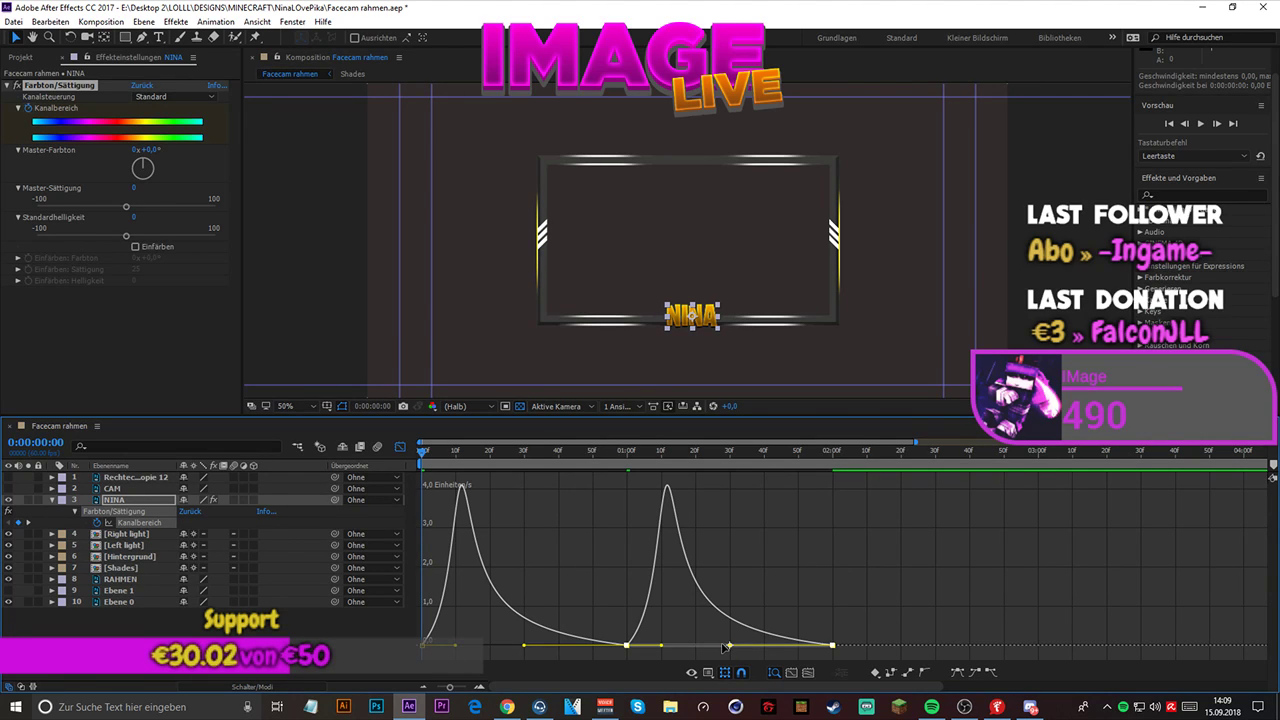
pyautogui.press('space')
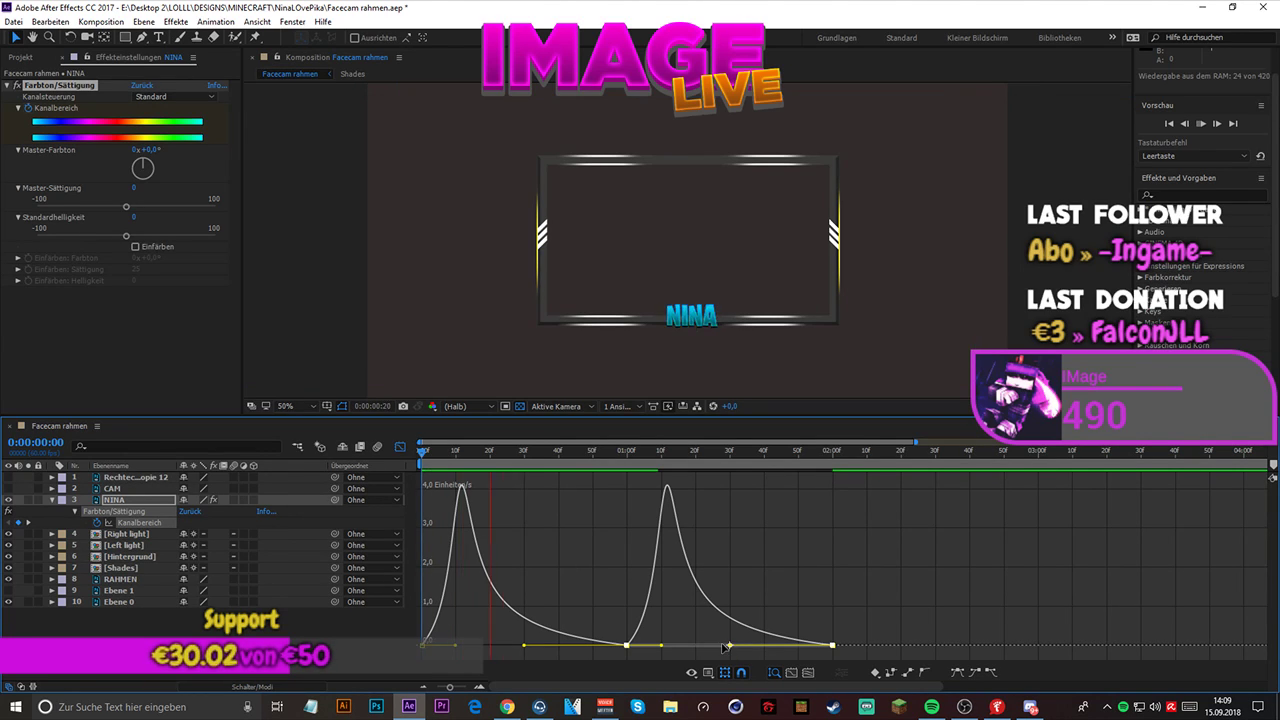
pyautogui.press('space')
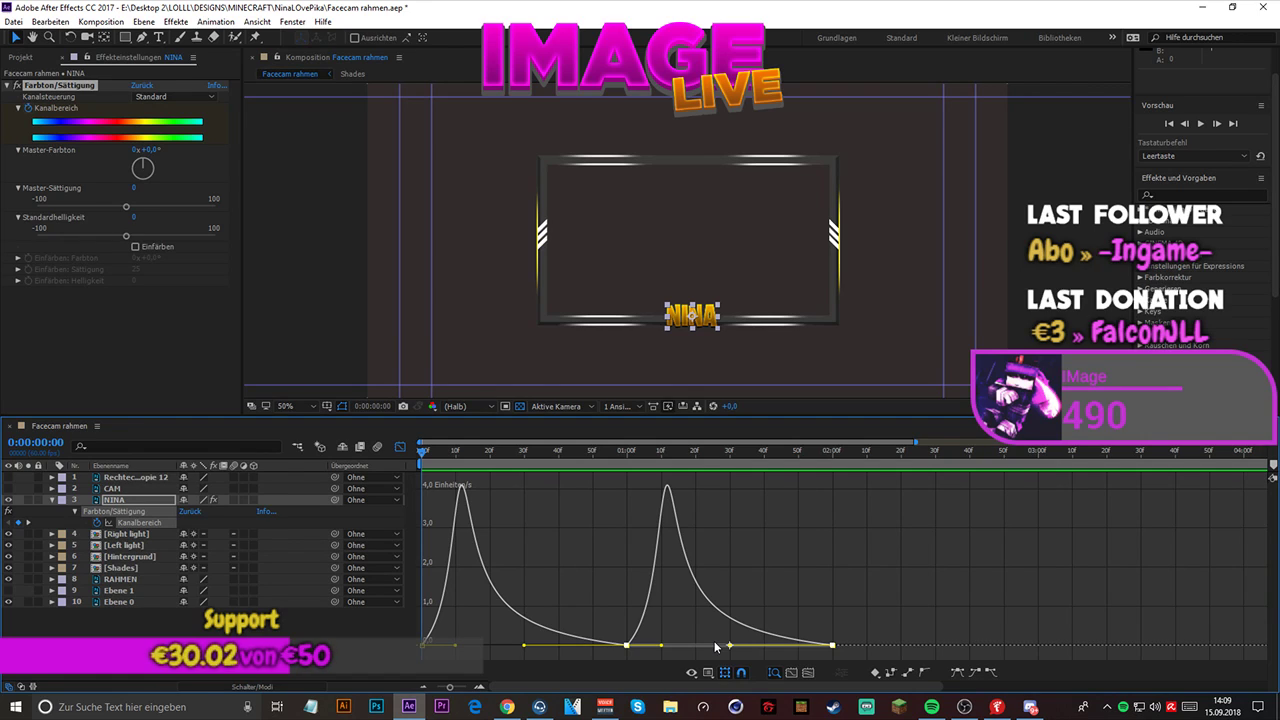
pyautogui.press('space')
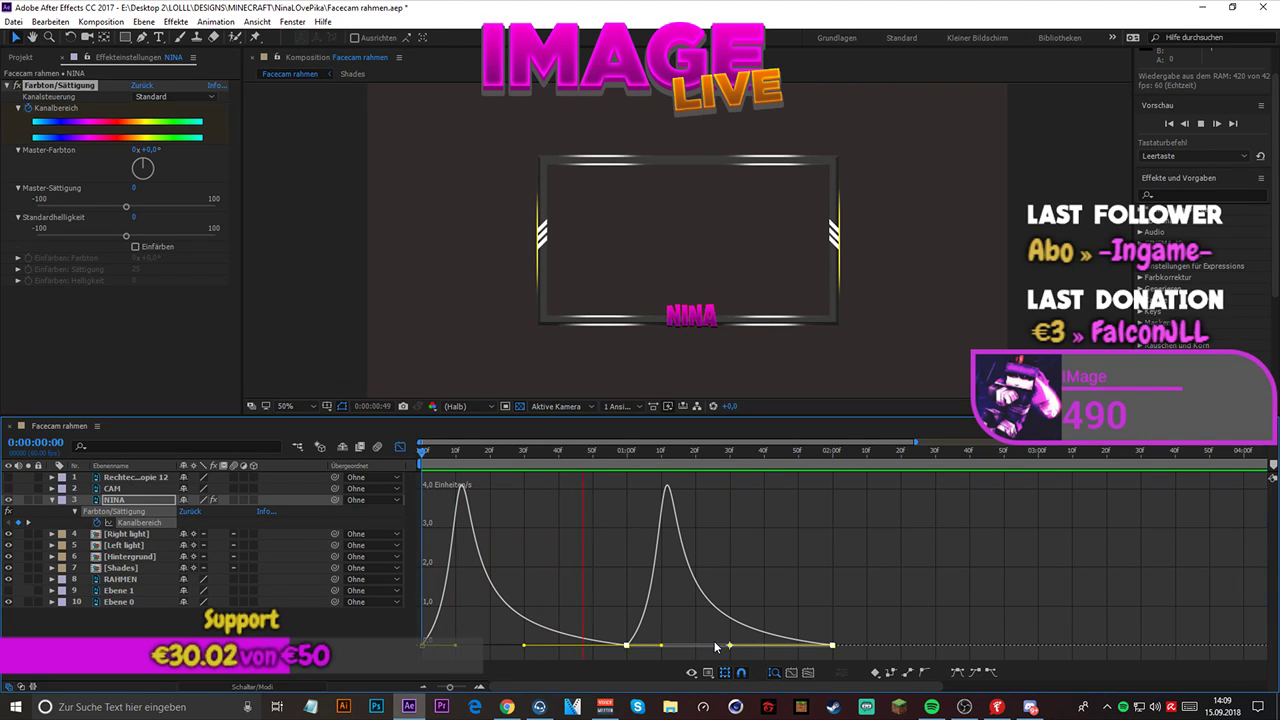
pyautogui.press('space')
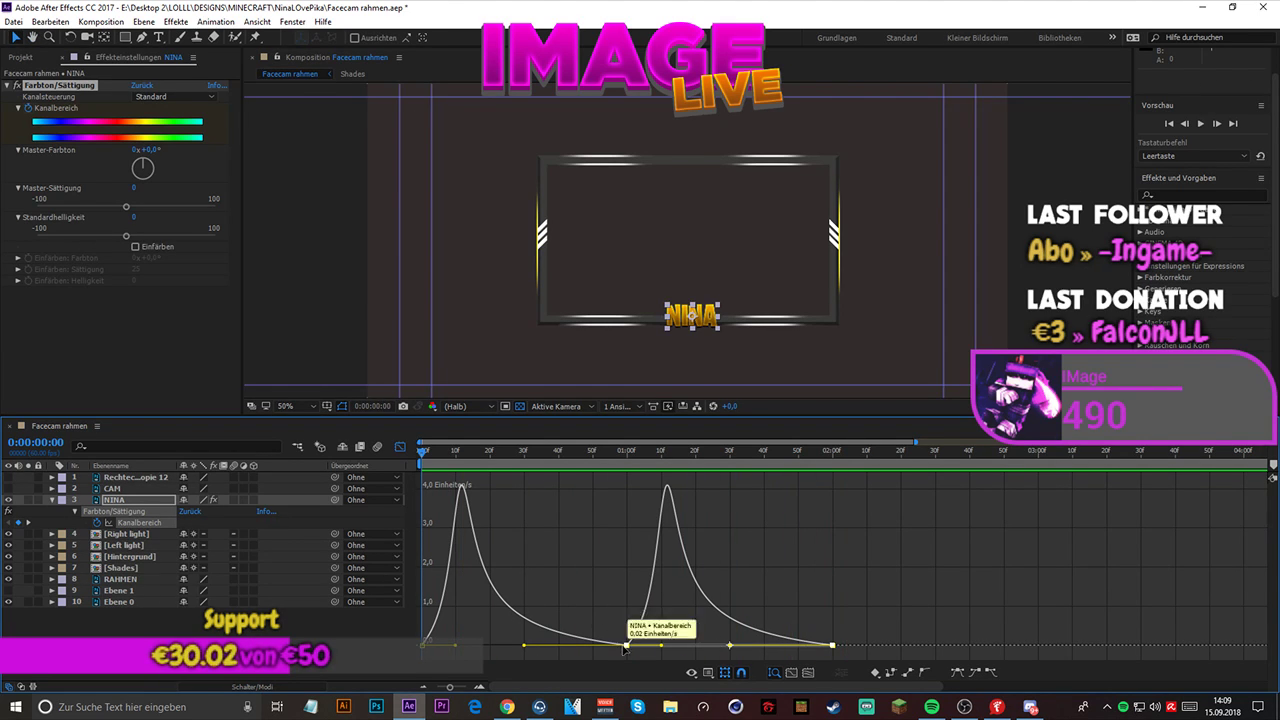
# - Shorten the outgoing ease handle of the 0:00:01:00 keyframe almost to zero and preview the abrupt speed start
pyautogui.moveTo(524, 645); pyautogui.dragTo(505, 646)
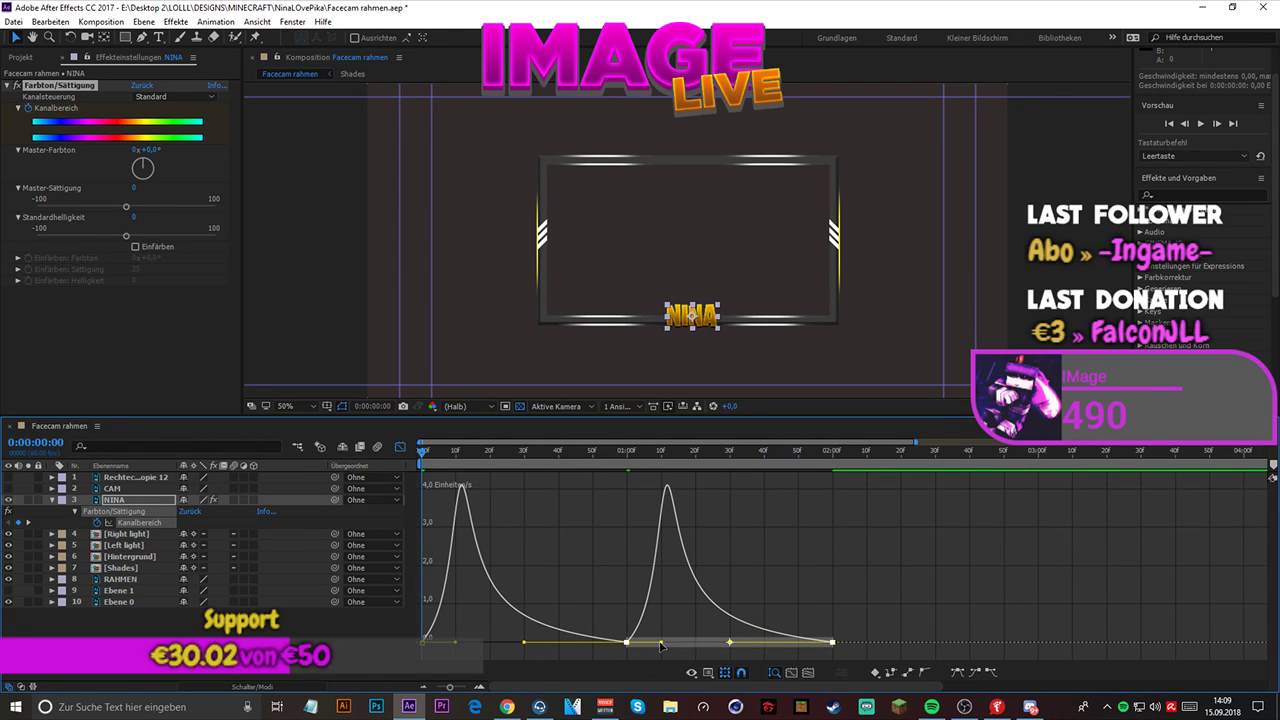
pyautogui.moveTo(661, 641); pyautogui.dragTo(618, 644)
pyautogui.press('space')
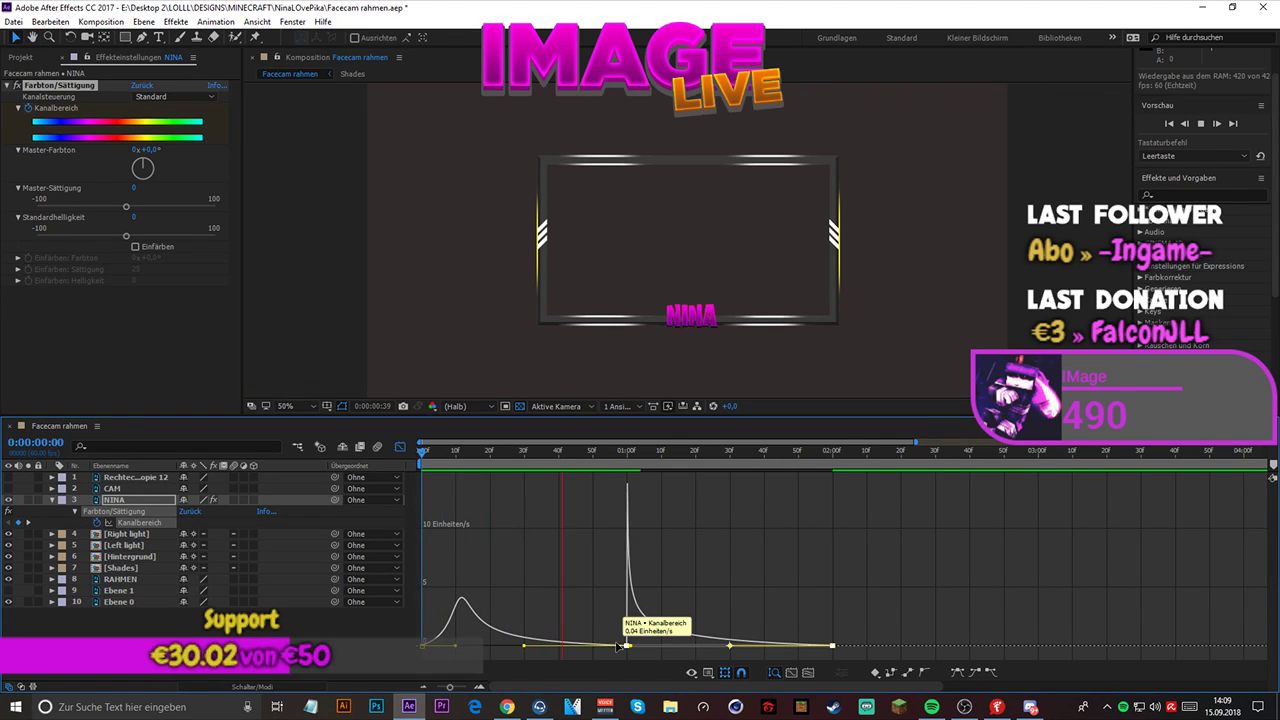
# - Undo the shortening of the outgoing ease handle at the 0:00:01:00 keyframe and try switching the graph to Wertekurve bearbeiten
pyautogui.press('space')
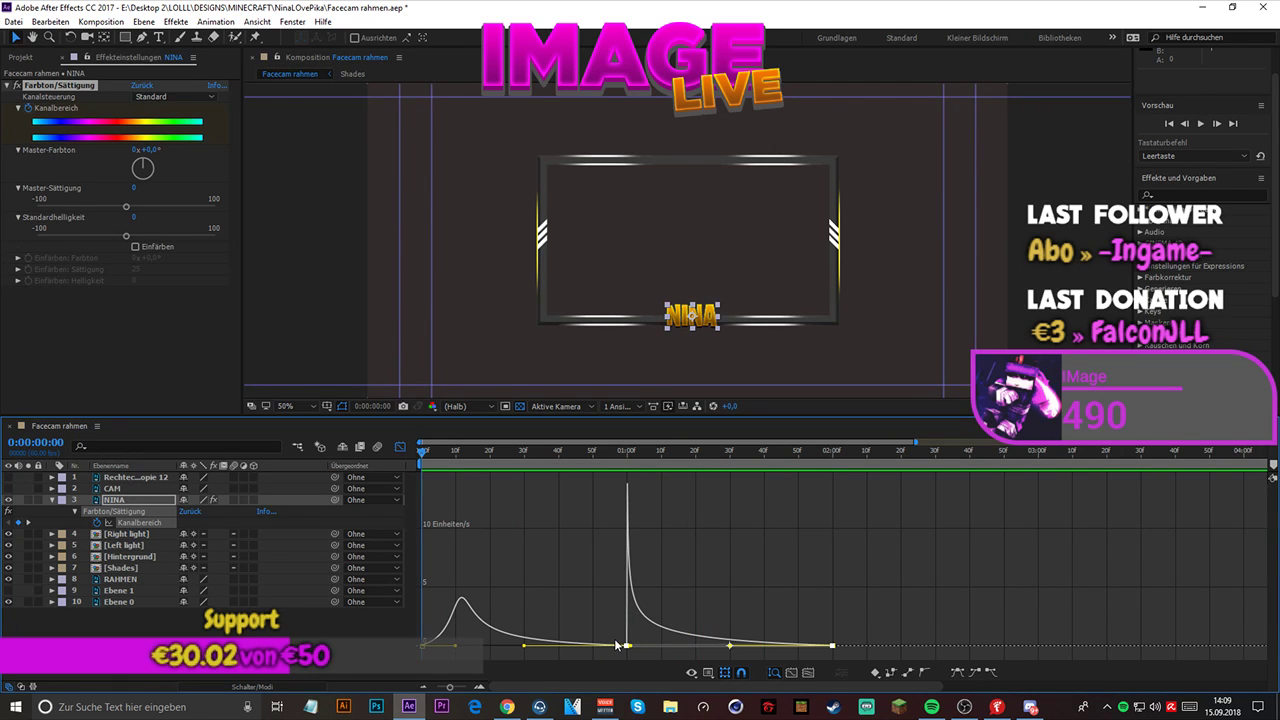
pyautogui.hotkey('ctrl', 'z')
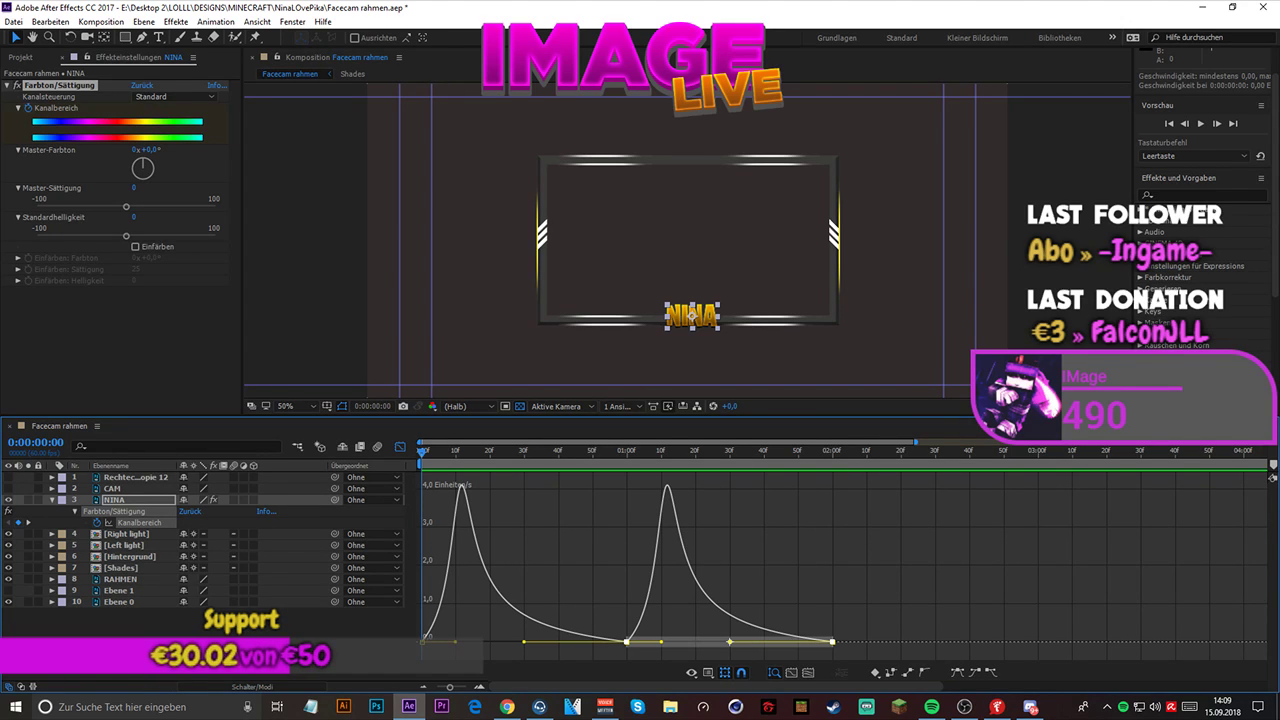
pyautogui.click(507, 706)
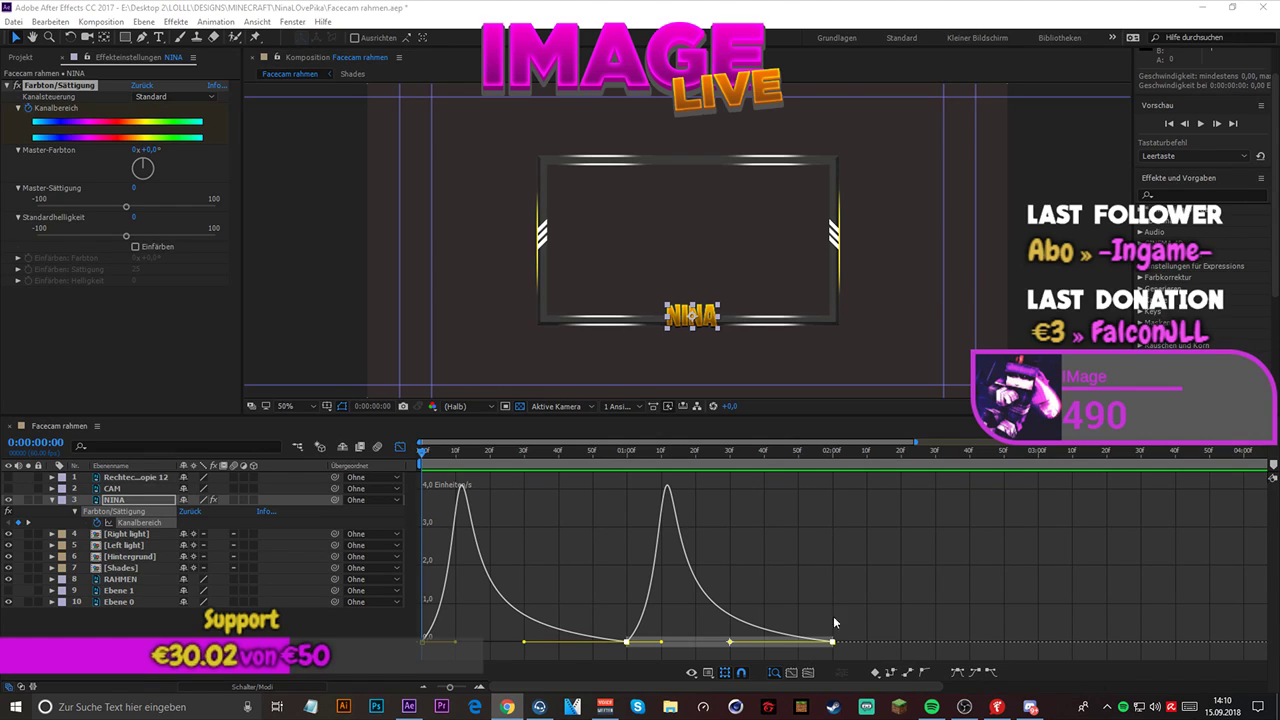
pyautogui.rightClick(621, 562)
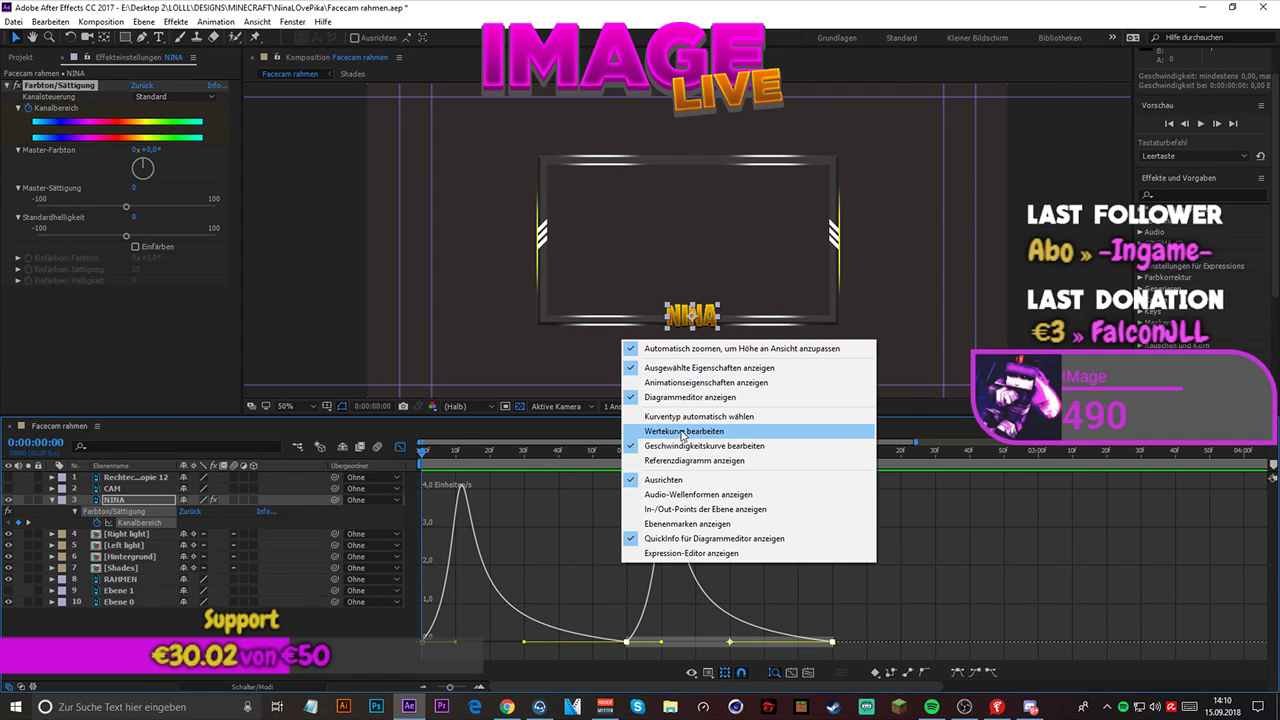
pyautogui.click(681, 431)
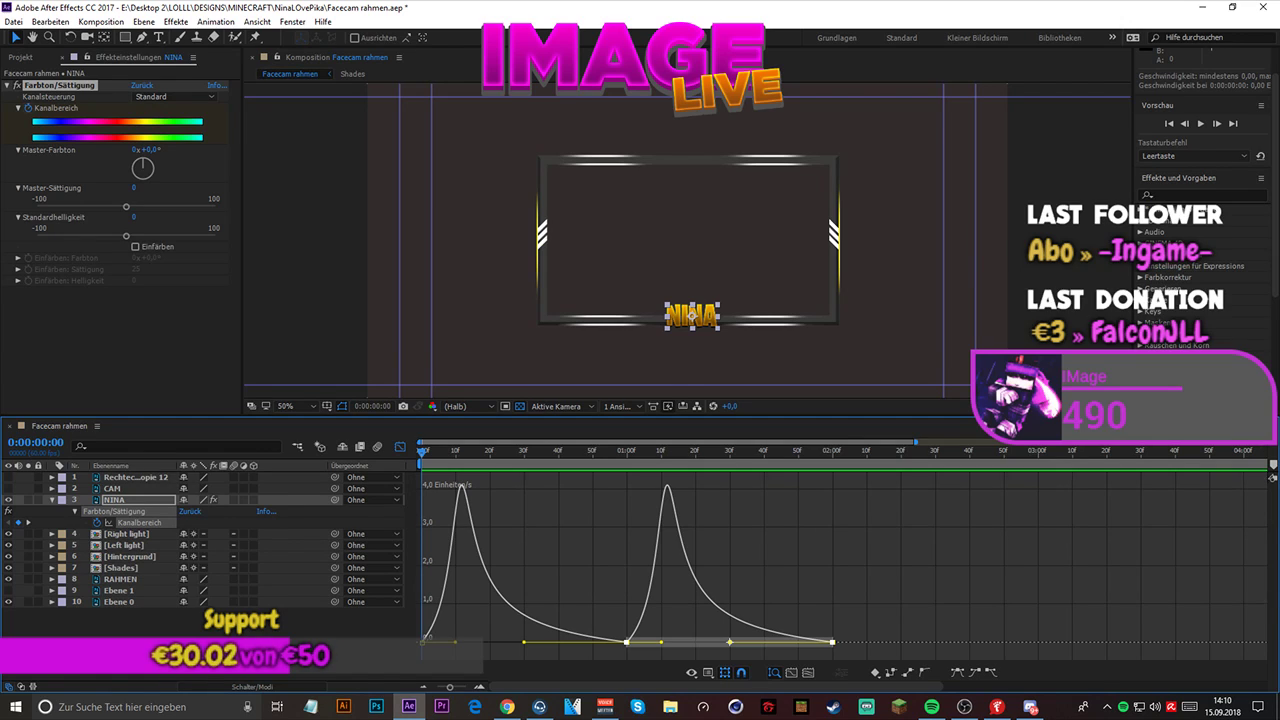
# - Close the graph editor and move the second and third Kanalbereich keyframes to 0:00:00:30 and just after 0:00:01:00, then preview the timing
pyautogui.click(400, 446)
pyautogui.moveTo(624, 523); pyautogui.dragTo(523, 517)
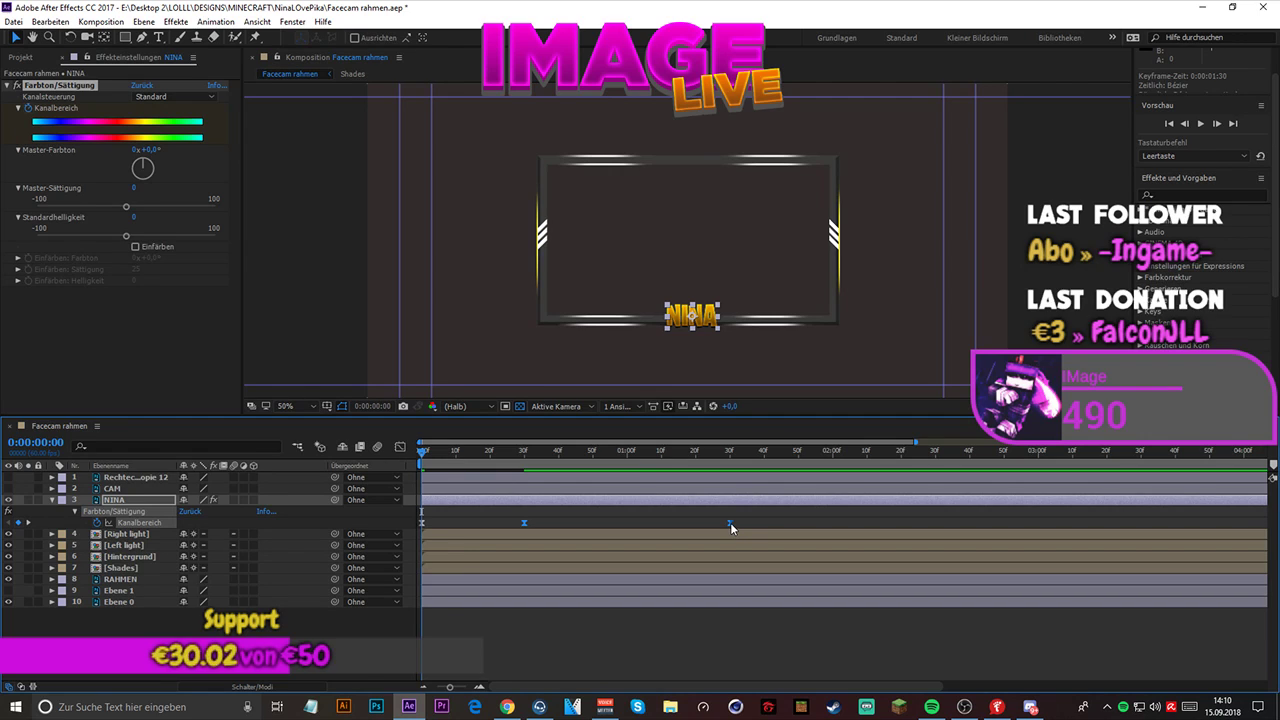
pyautogui.click(724, 519)
pyautogui.click(730, 520)
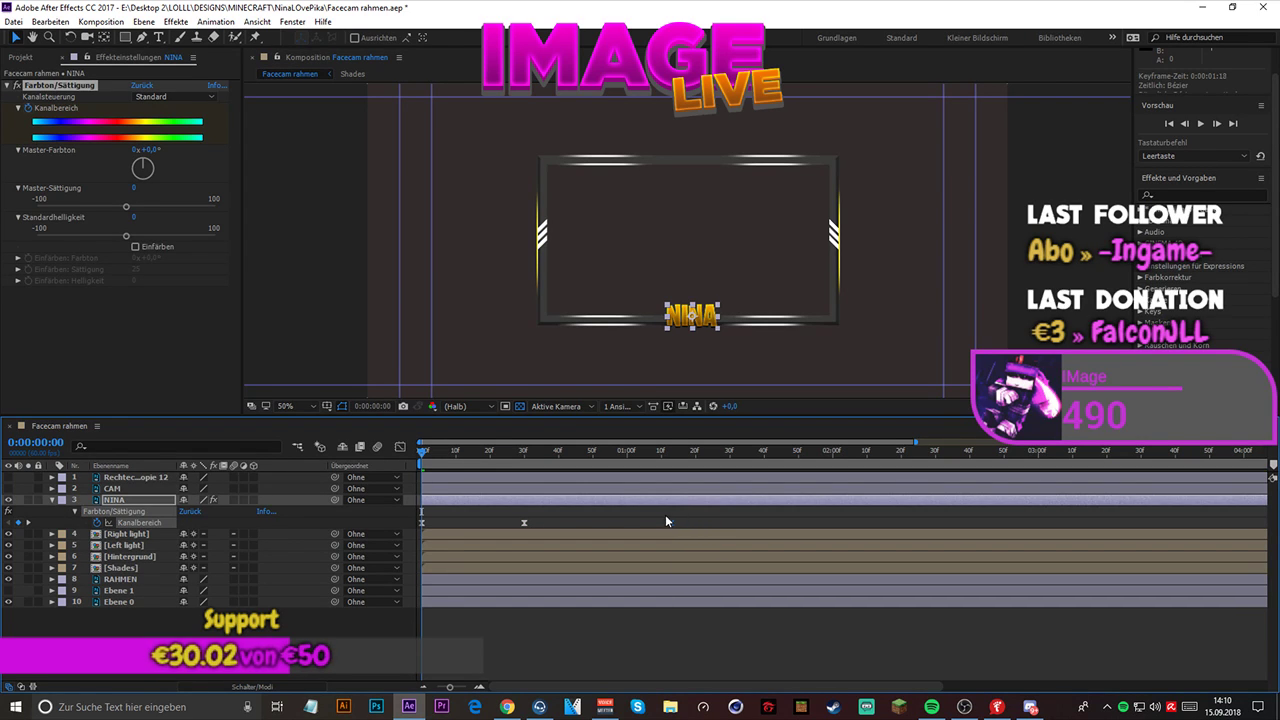
pyautogui.moveTo(627, 516); pyautogui.dragTo(631, 516)
pyautogui.click(1200, 124)
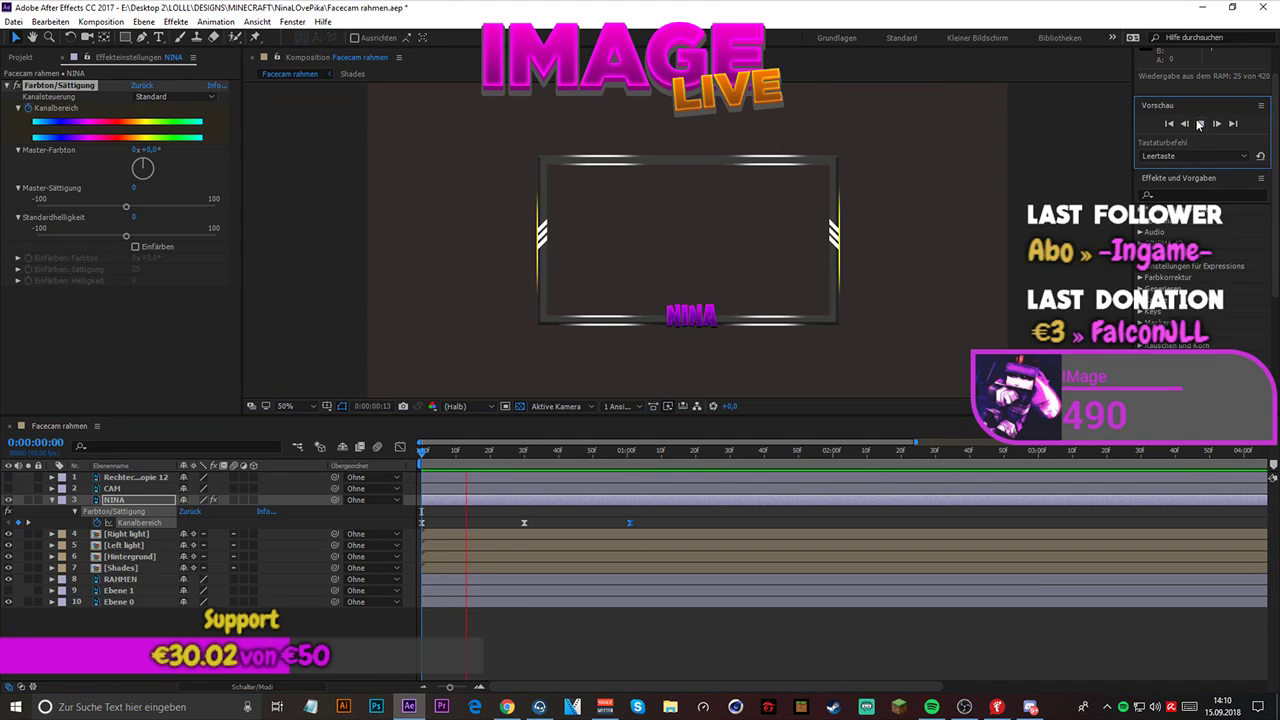
pyautogui.click(1200, 124)
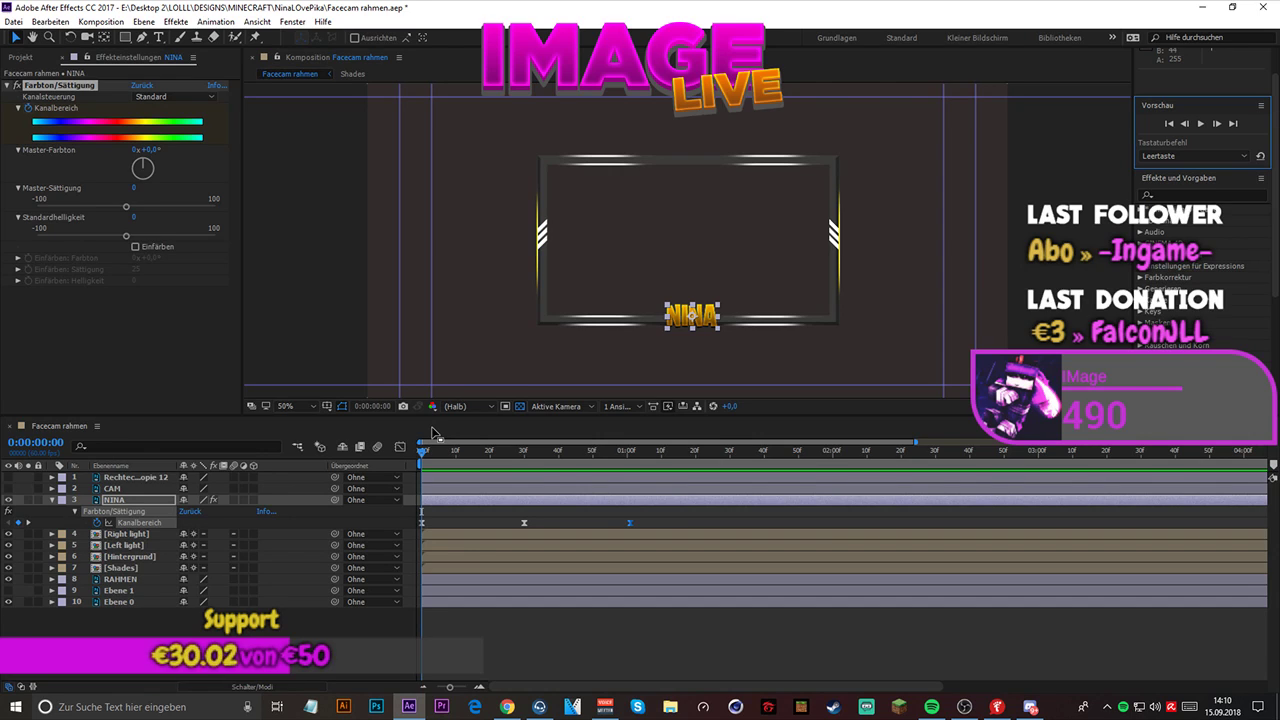
# - Set Master-Farbton to about 159° on the name layer's 0:00:00:30 keyframe and preview the color cycle from the start
pyautogui.click(525, 522)
pyautogui.click(525, 450)
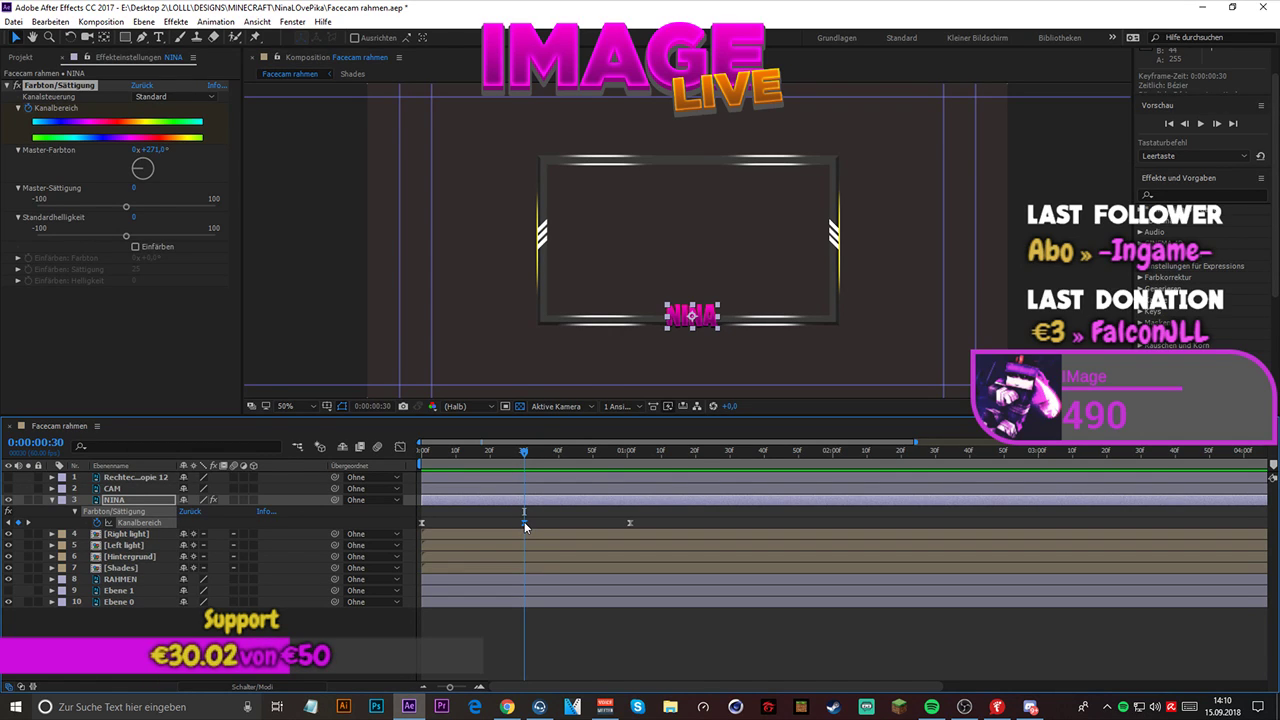
pyautogui.moveTo(138, 176)
pyautogui.mouseDown()
pyautogui.moveTo(136, 187)
pyautogui.moveTo(147, 181)
pyautogui.mouseUp()
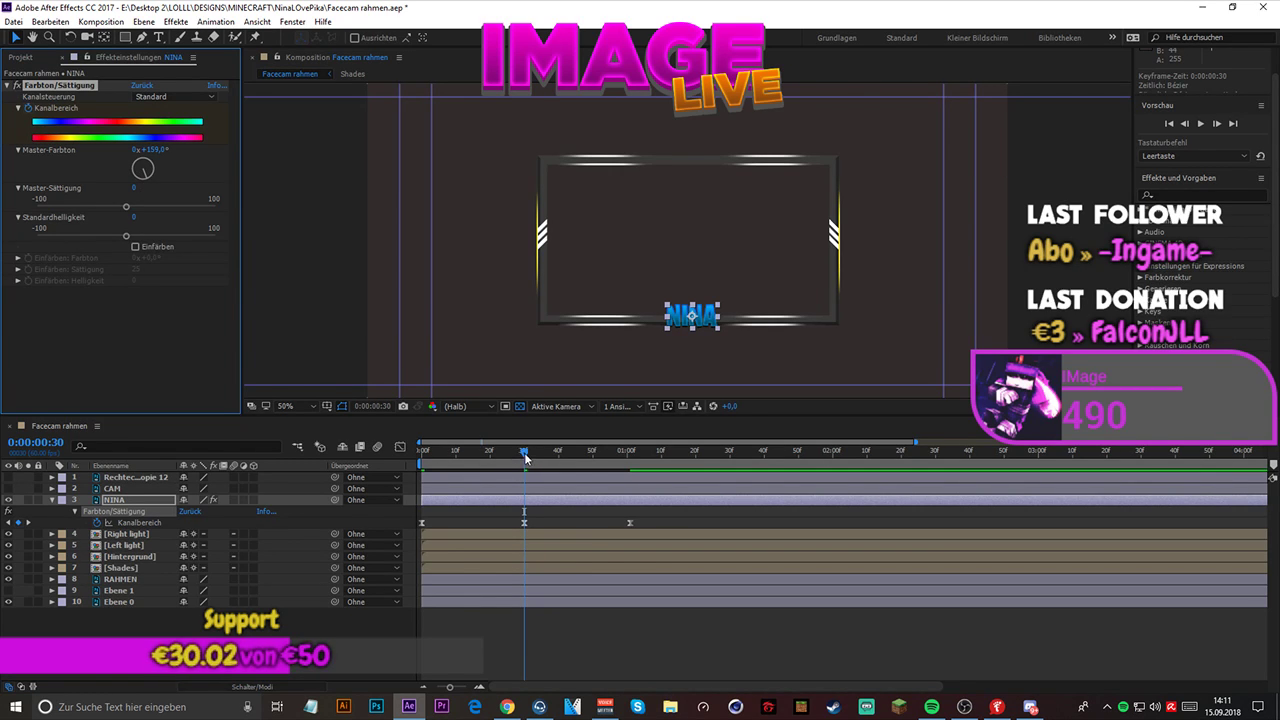
pyautogui.moveTo(524, 452); pyautogui.dragTo(421, 452)
pyautogui.press('space')
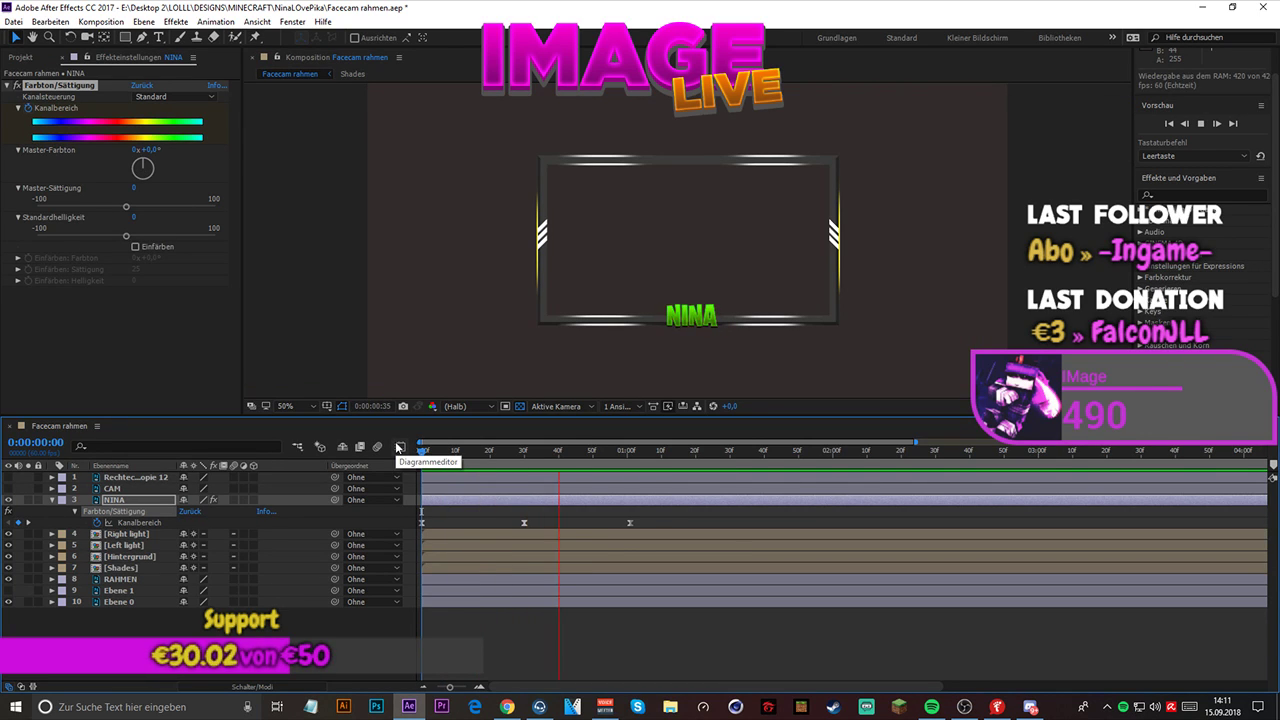
pyautogui.press('space')
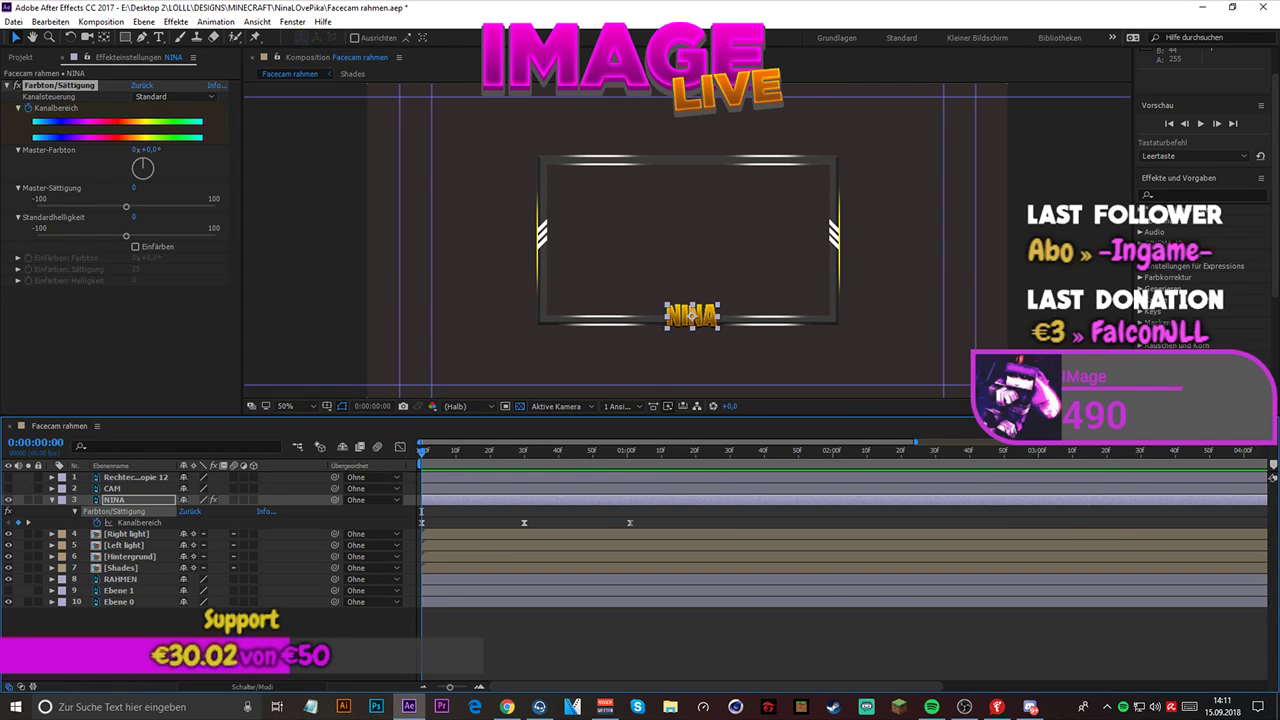
# - Copy the name layer's three Kanalbereich keyframes and paste them at 0:00:01:30
pyautogui.hotkey('alt', 'Tab')
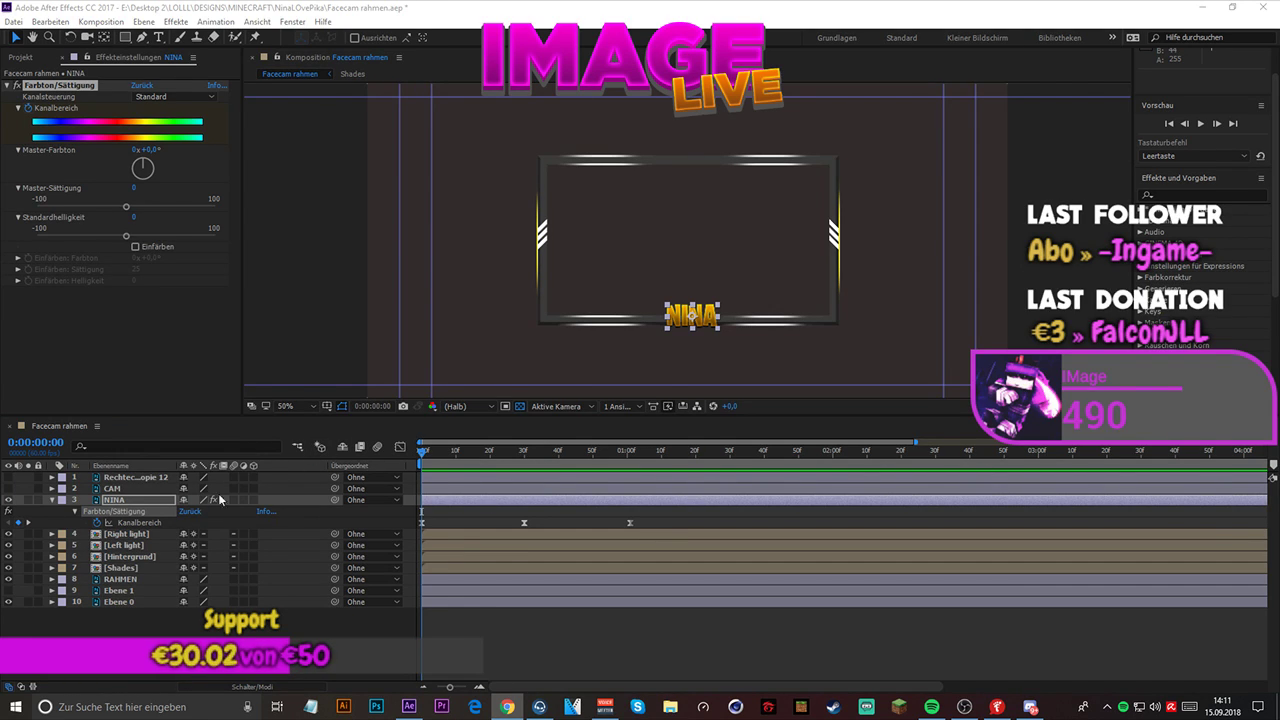
pyautogui.click(421, 457)
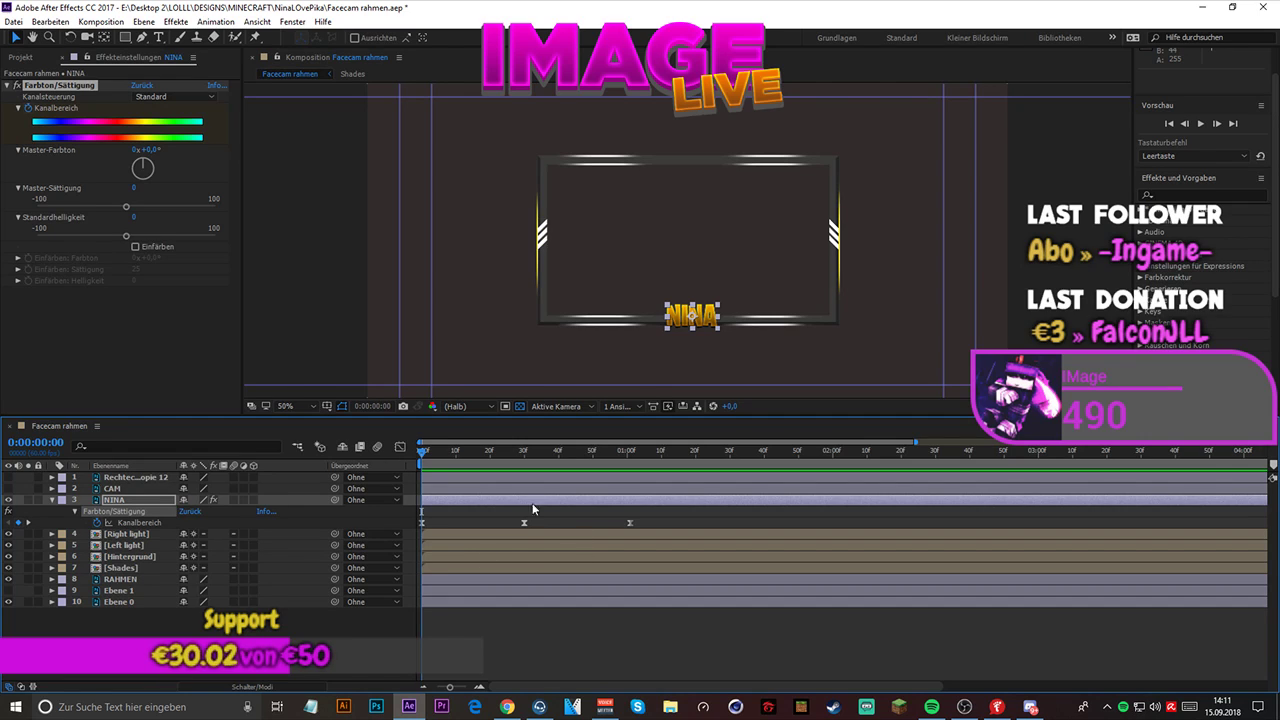
pyautogui.moveTo(420, 517); pyautogui.dragTo(649, 520)
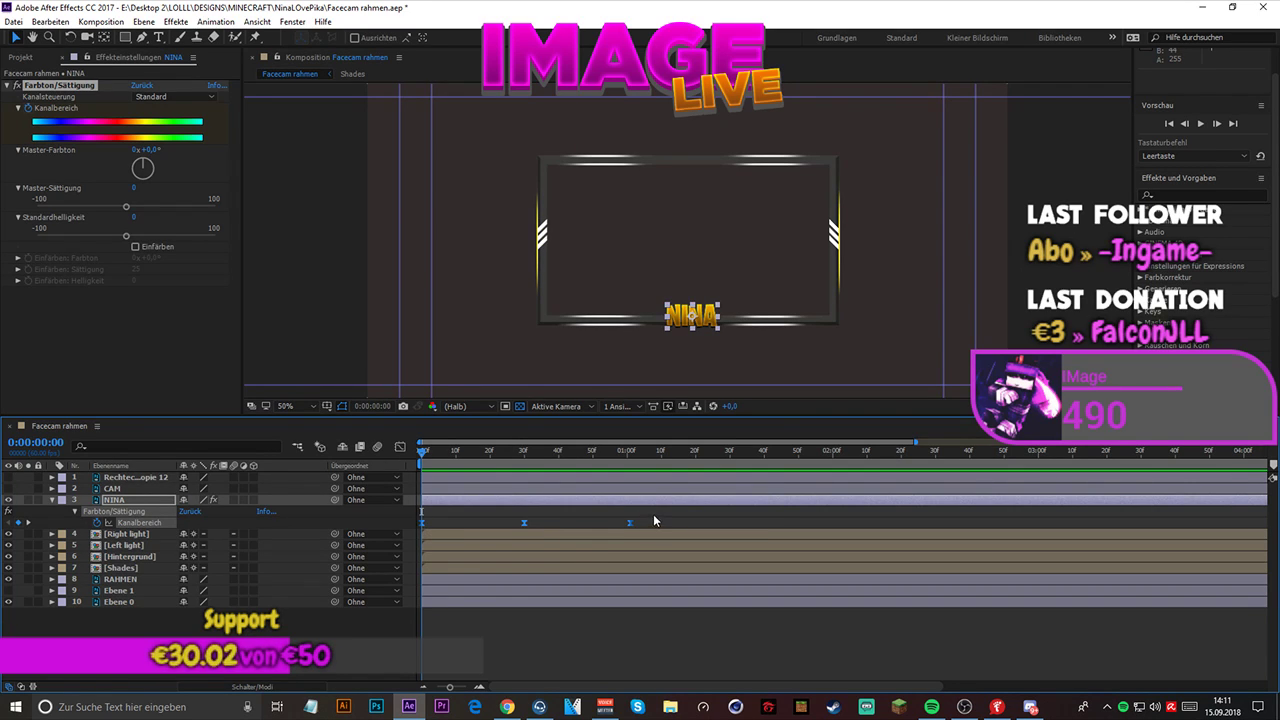
pyautogui.click(725, 452)
pyautogui.click(730, 455)
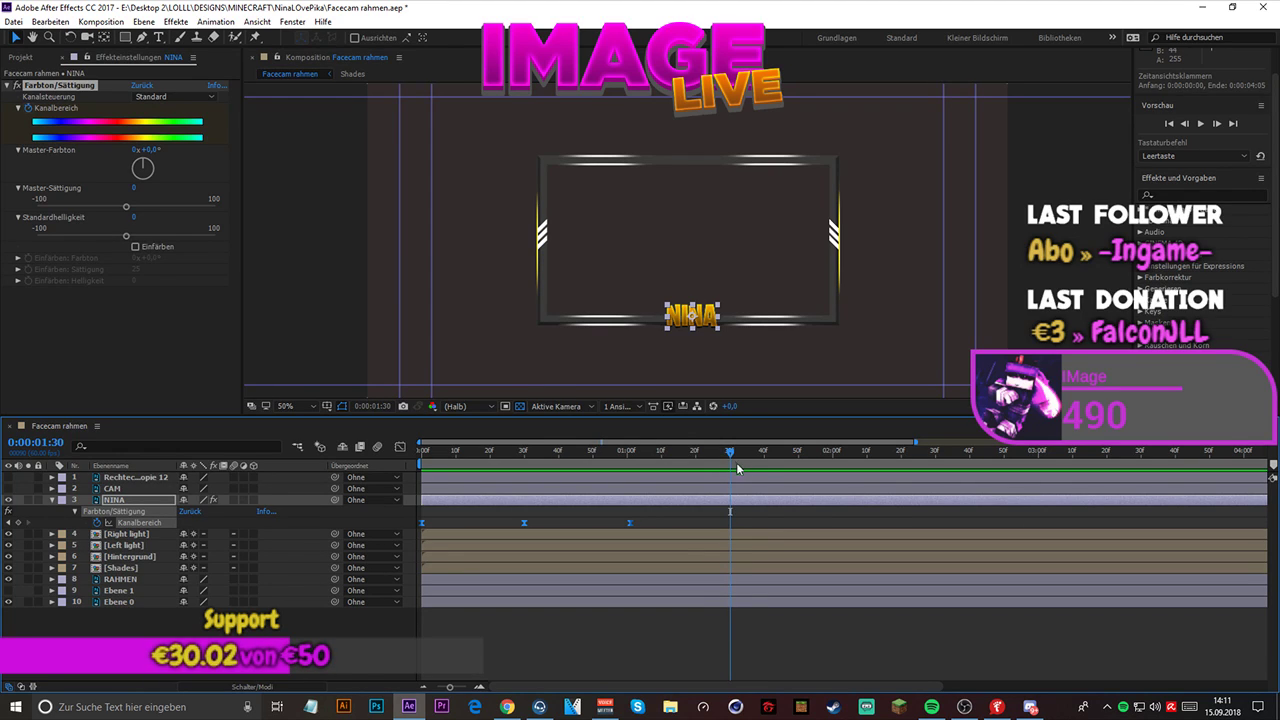
pyautogui.hotkey('ctrl', 'v')
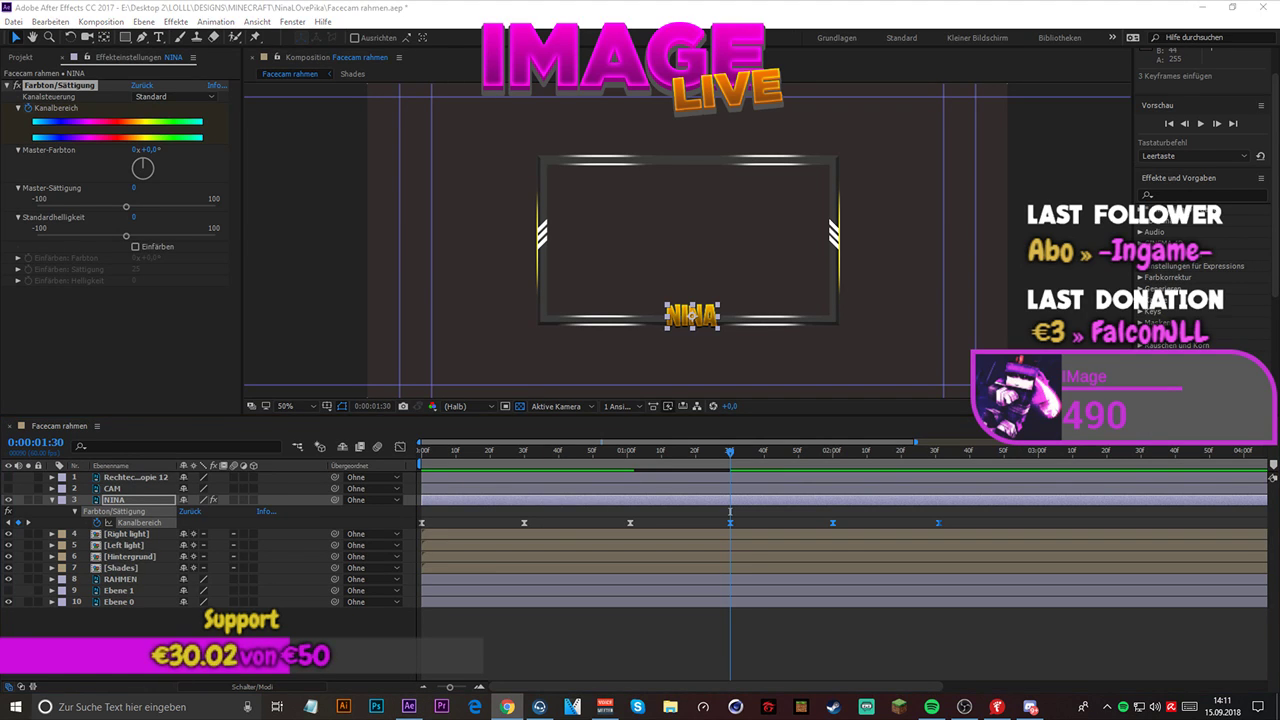
# - Open the Kanalbereich graph editor and try lengthening the outgoing ease handle of the keyframe just after 0:00:01:00
pyautogui.click(399, 449)
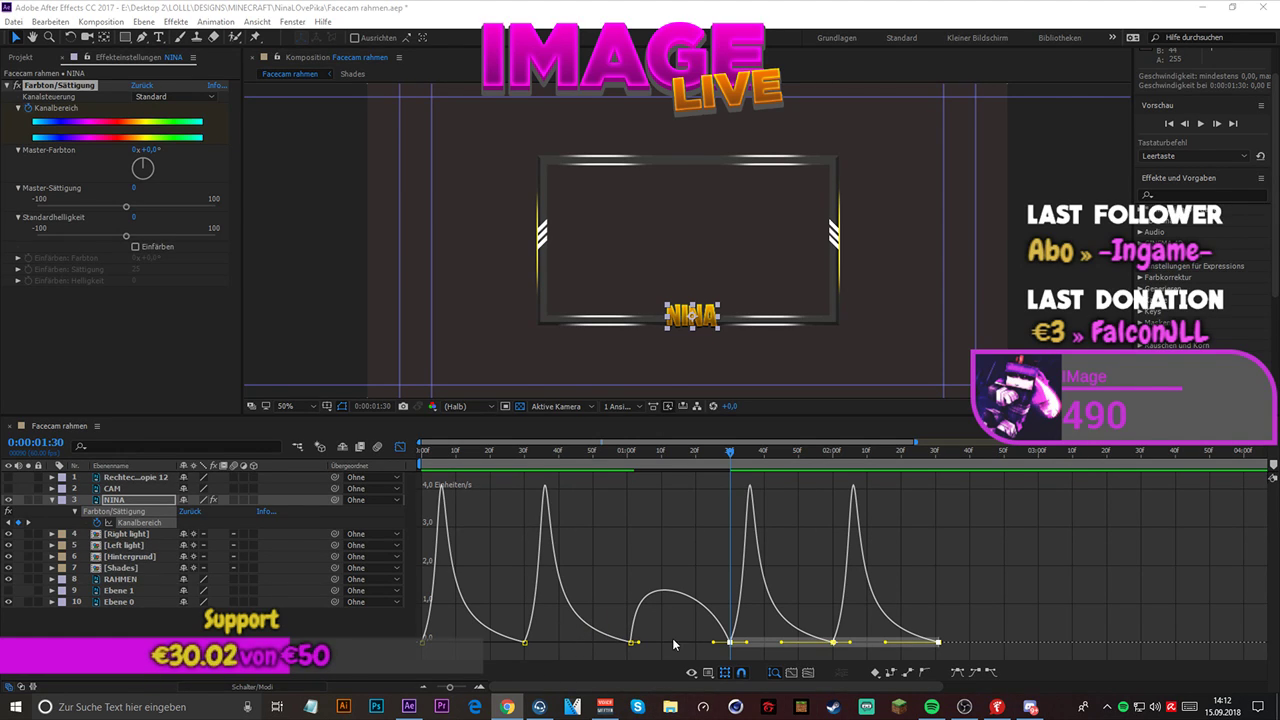
pyautogui.moveTo(641, 646); pyautogui.dragTo(666, 650)
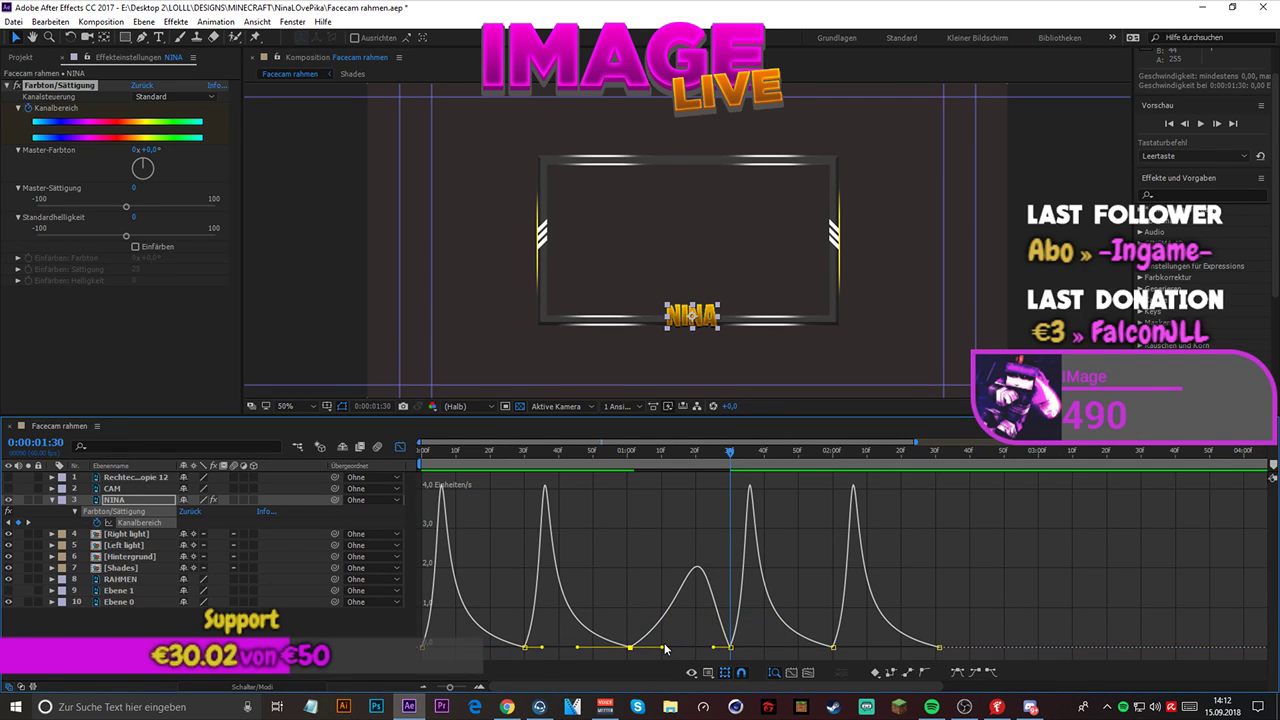
pyautogui.hotkey('ctrl', 'z')
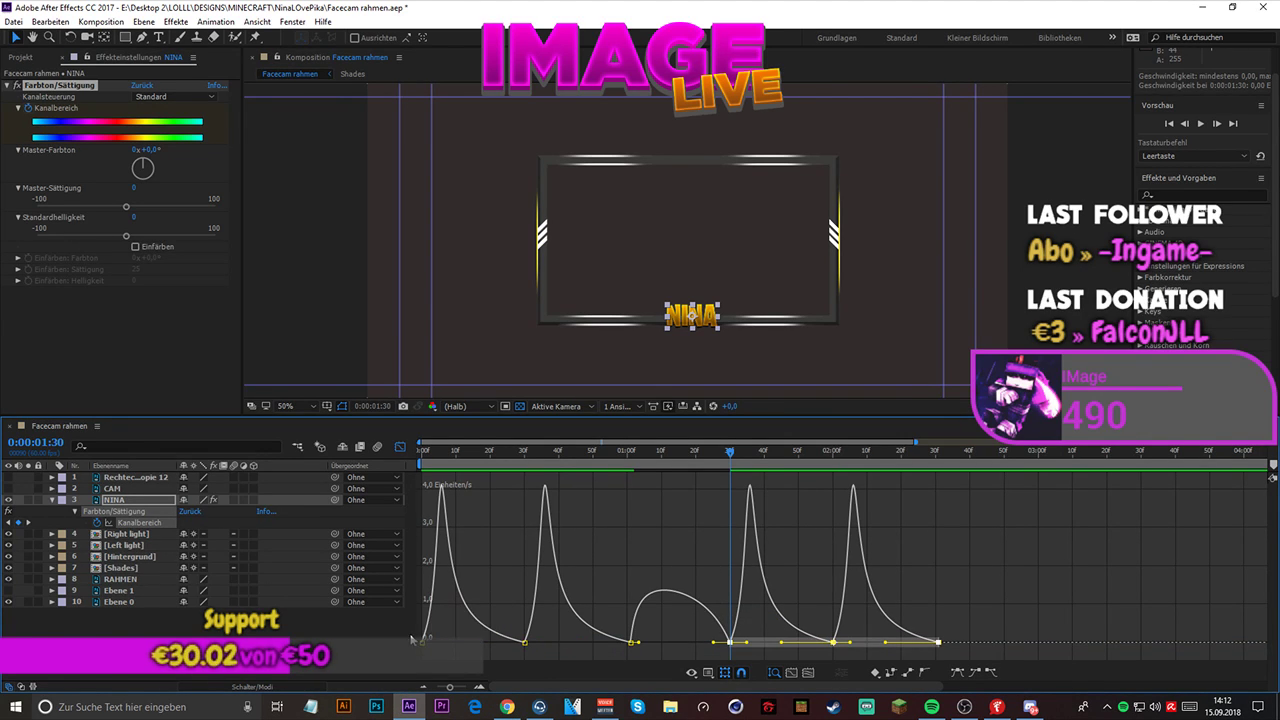
# - Select all Kanalbereich keyframes in the graph and try different outgoing ease handle lengths, undoing each attempt
pyautogui.click(504, 655)
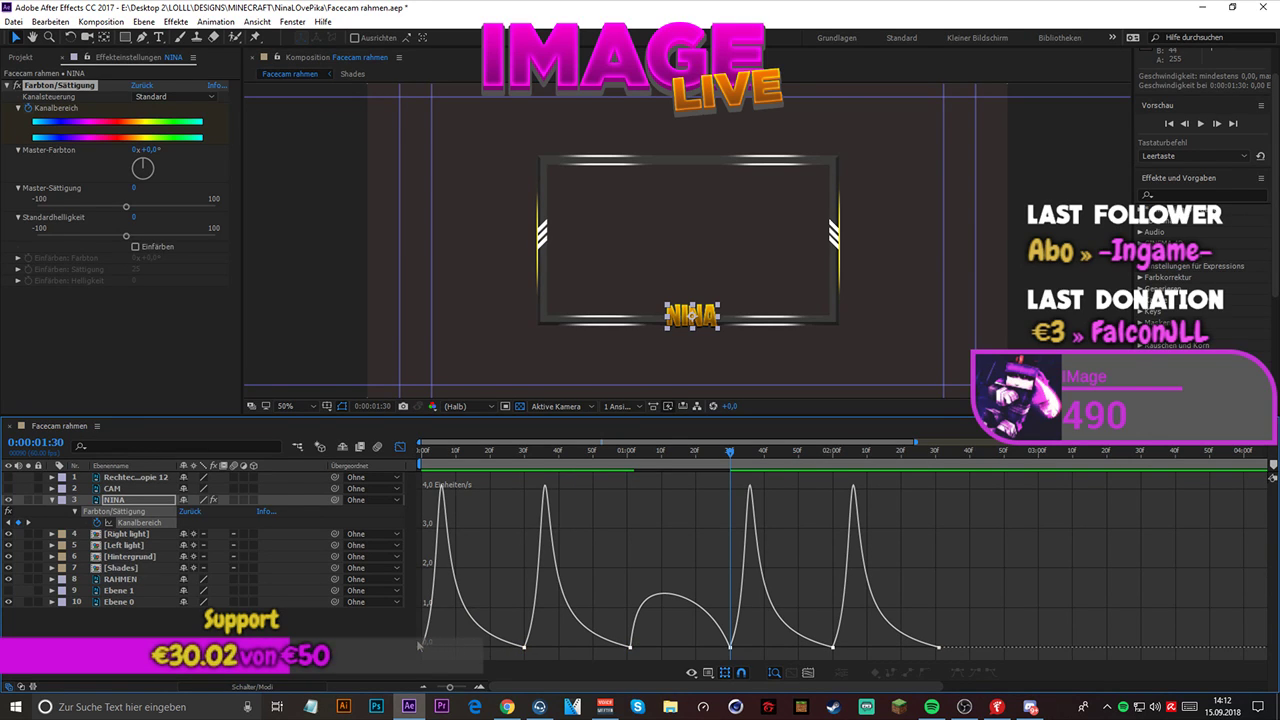
pyautogui.moveTo(421, 629); pyautogui.dragTo(1103, 540)
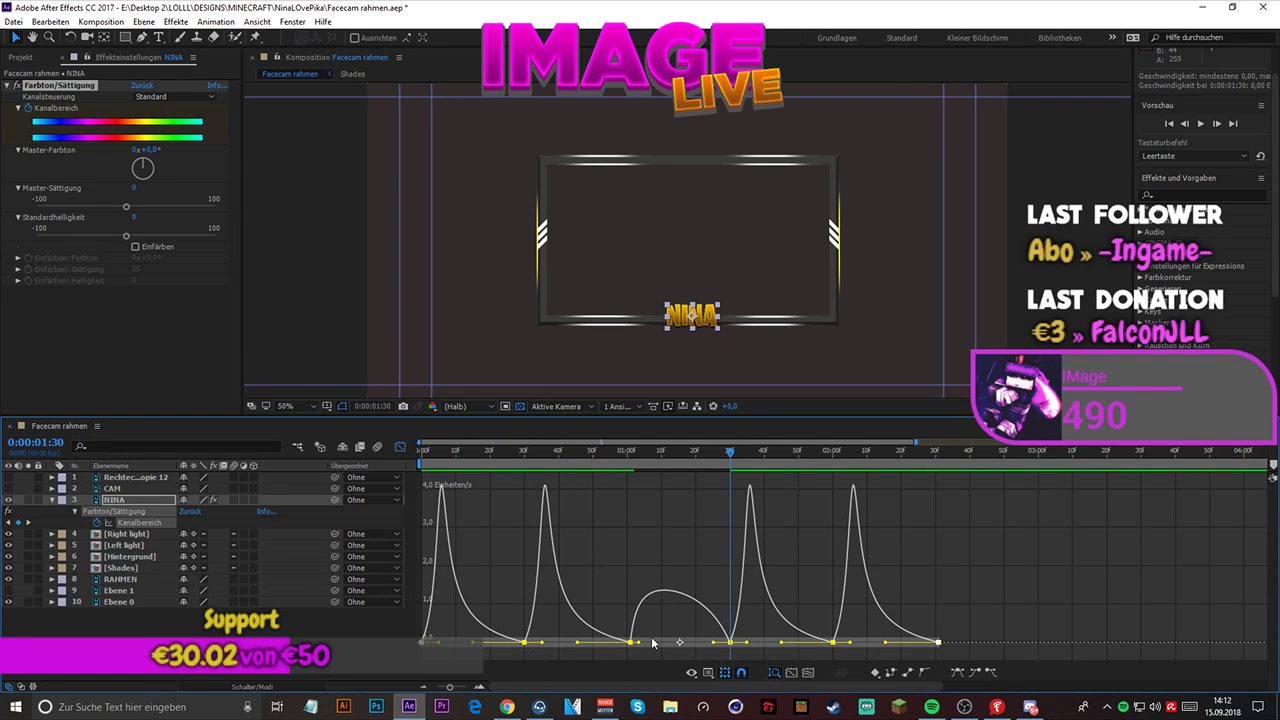
pyautogui.moveTo(640, 645); pyautogui.dragTo(682, 647)
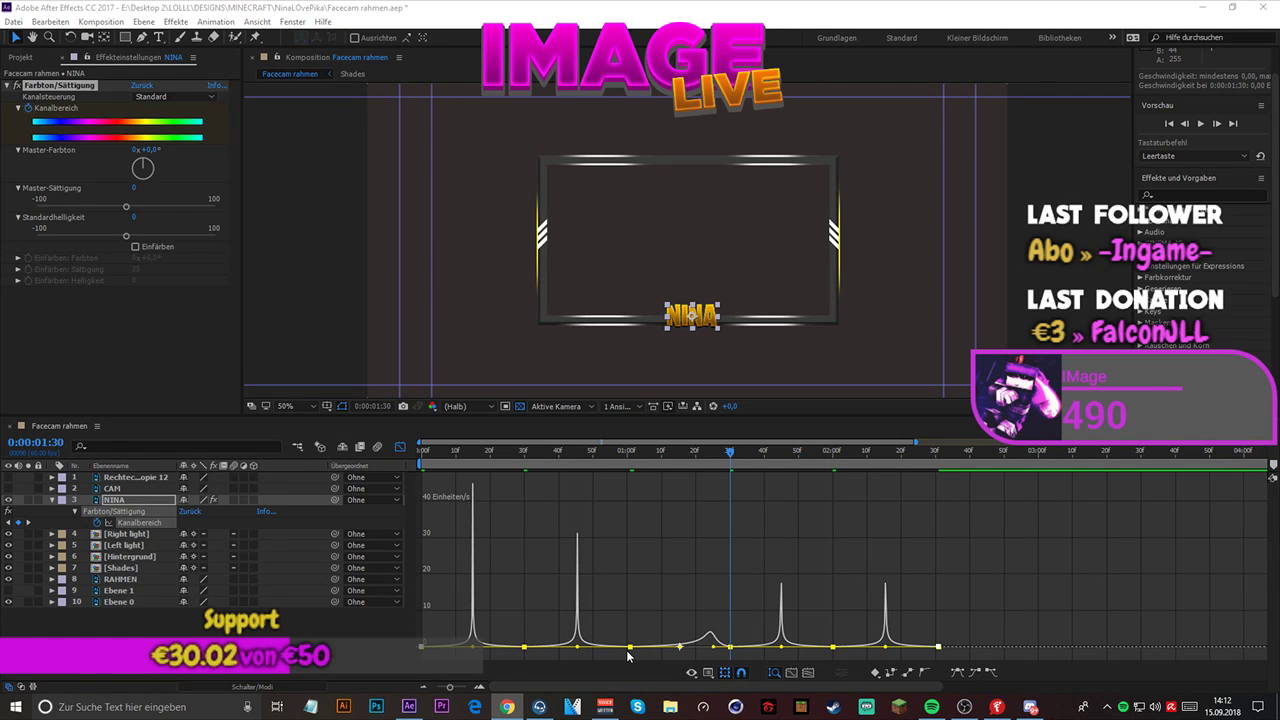
pyautogui.click(633, 595)
pyautogui.hotkey('ctrl', 'z')
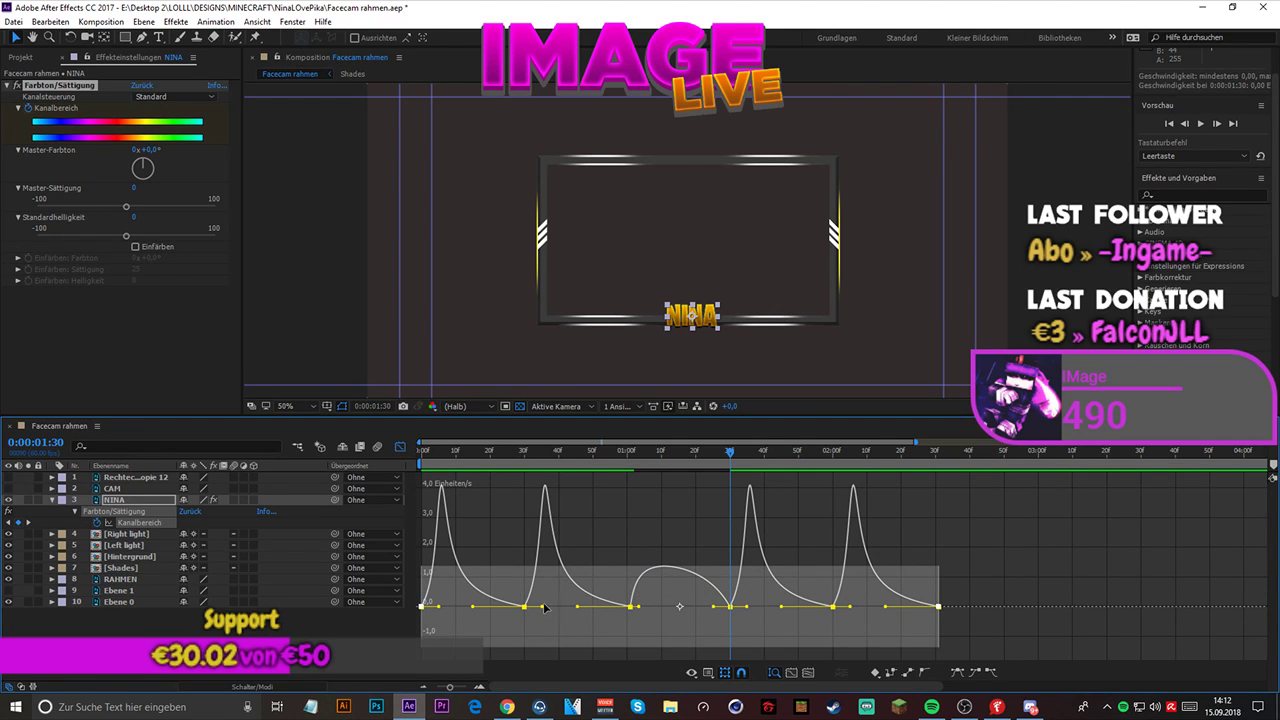
pyautogui.moveTo(543, 608); pyautogui.dragTo(617, 650)
pyautogui.hotkey('ctrl', 'z')
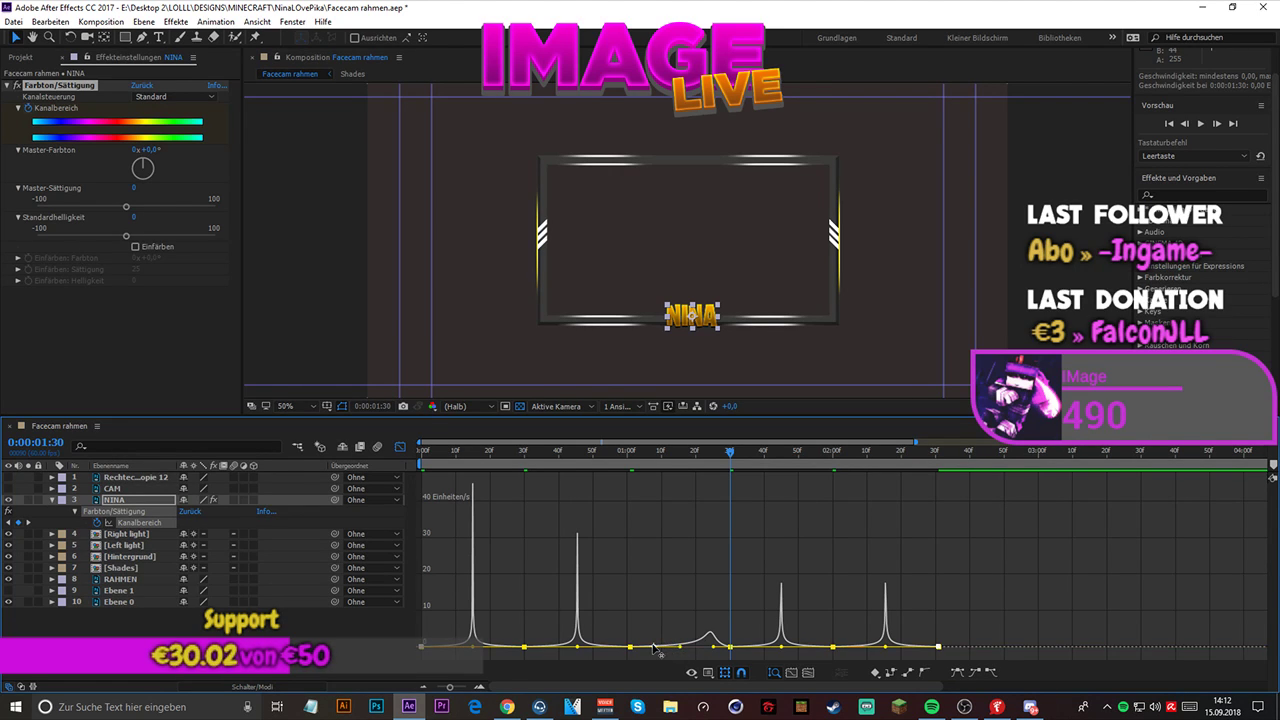
pyautogui.hotkey('ctrl', 'z')
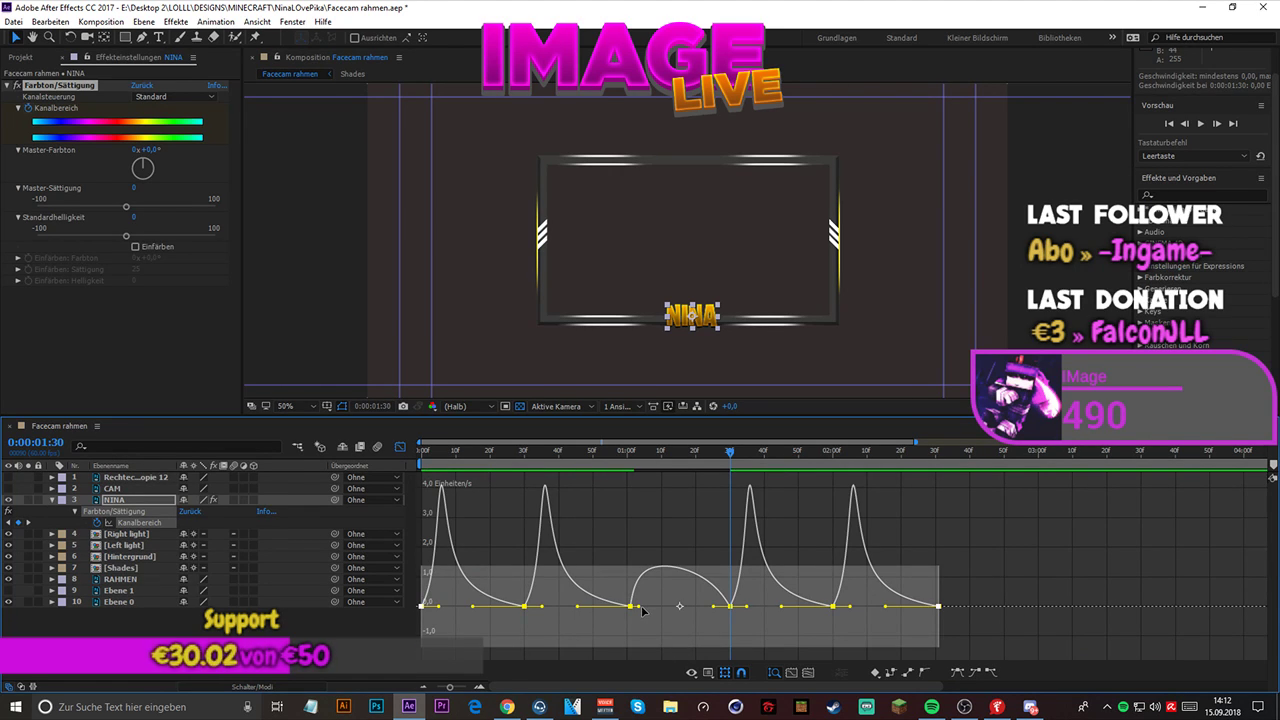
pyautogui.moveTo(639, 606); pyautogui.dragTo(676, 608)
pyautogui.hotkey('ctrl', 'z')
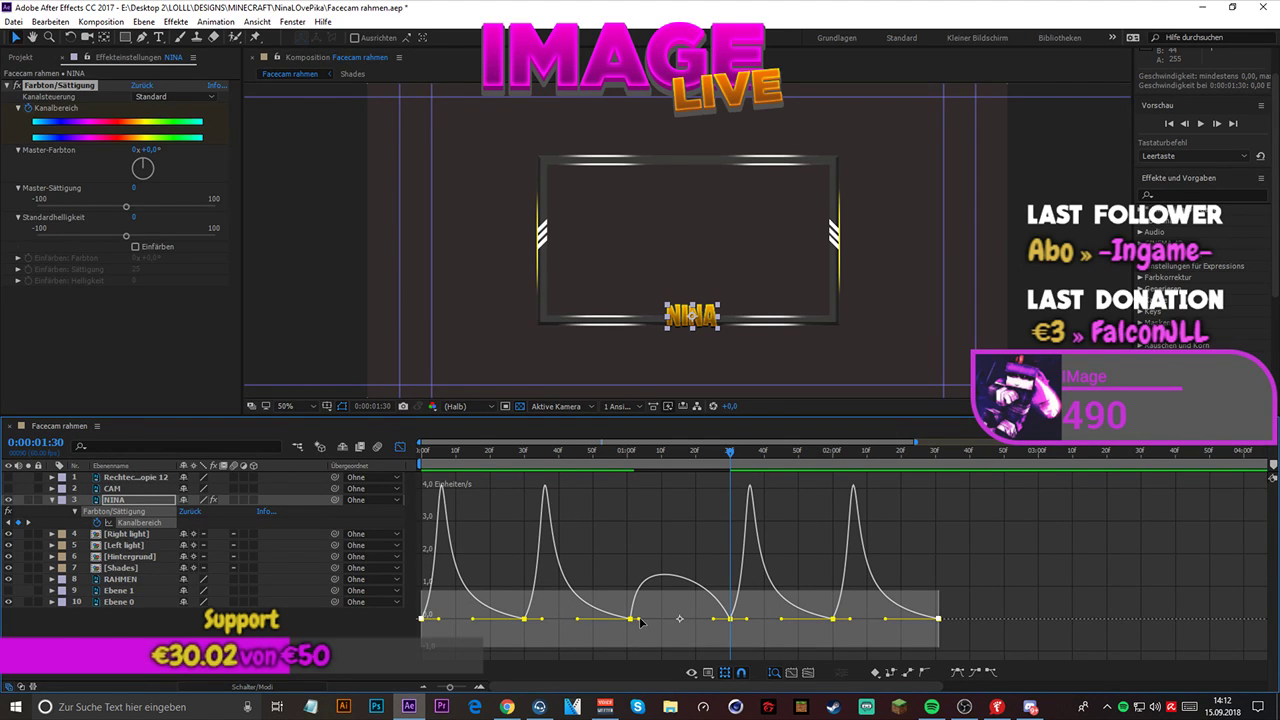
# - Lengthen the outgoing ease handles of all Kanalbereich keyframes to about halfway across each interval and shorten the incoming handles toward their keyframes
pyautogui.moveTo(648, 618); pyautogui.dragTo(660, 641)
pyautogui.hotkey('ctrl', 'z')
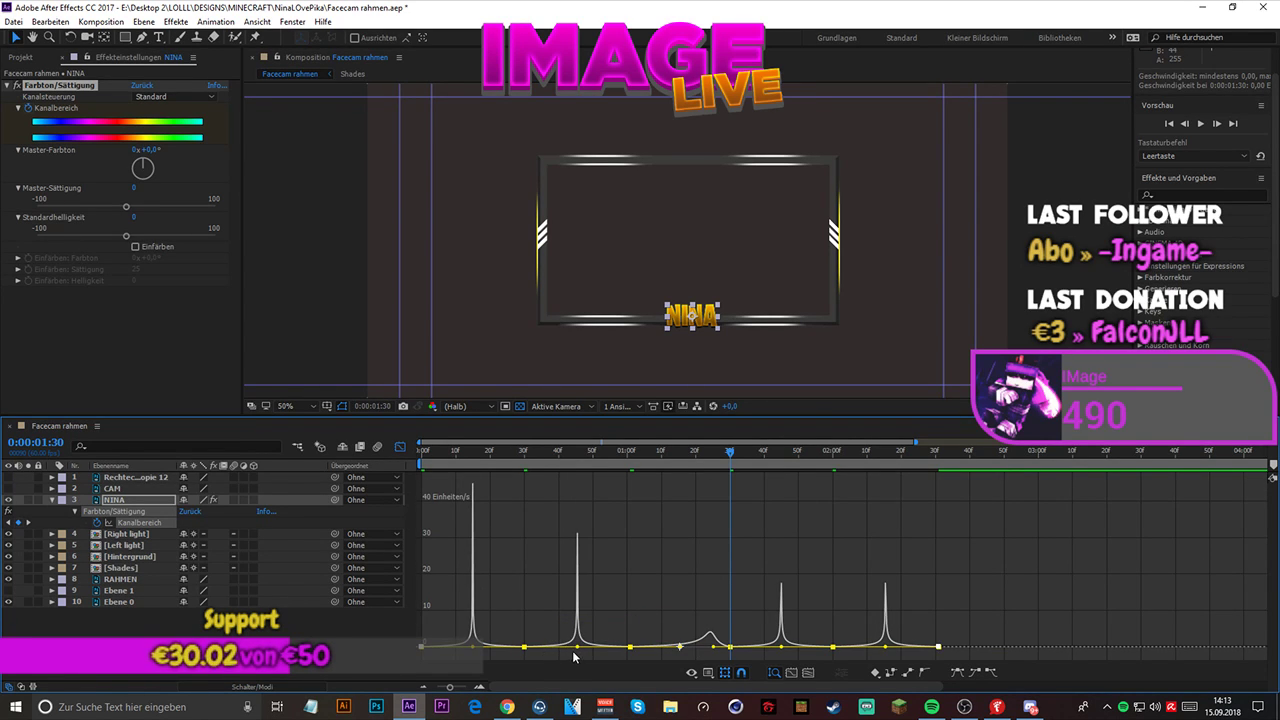
pyautogui.moveTo(474, 650); pyautogui.dragTo(511, 653)
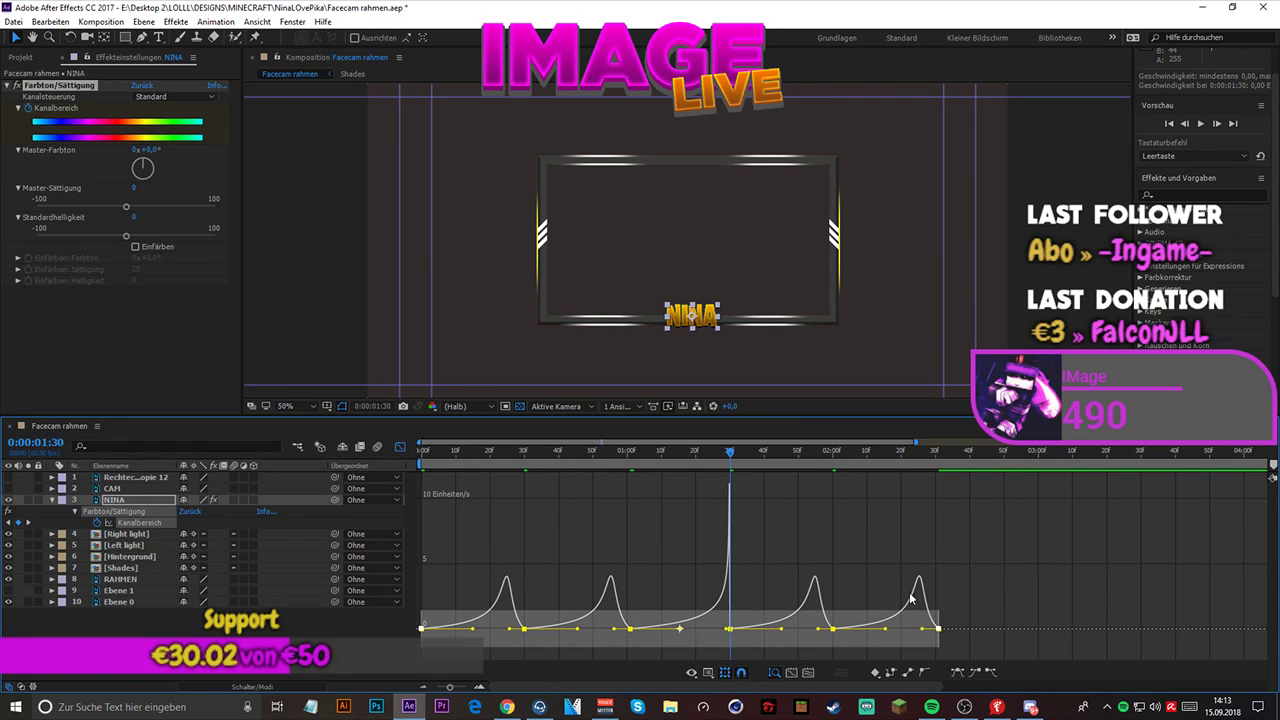
# - Close the graph editor and preview the name layer's extended color cycle from the start of the composition
pyautogui.hotkey('alt', 'Tab')
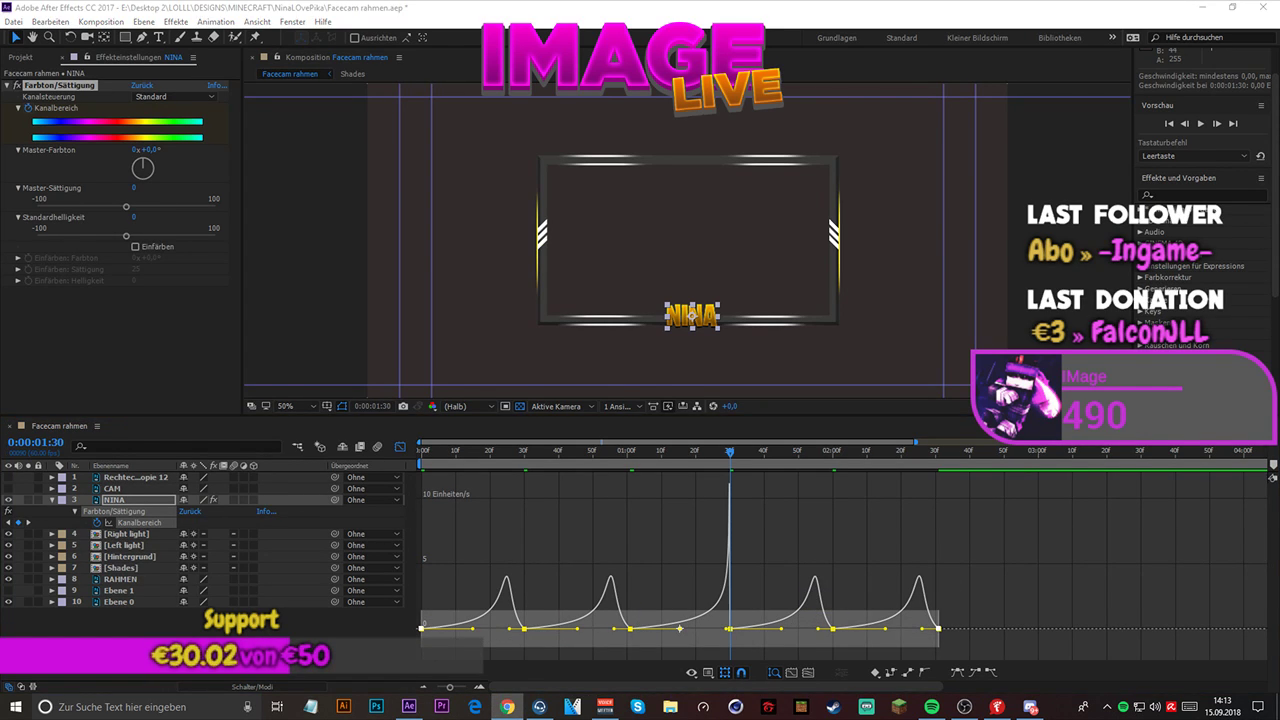
pyautogui.click(399, 447)
pyautogui.moveTo(731, 455); pyautogui.dragTo(424, 462)
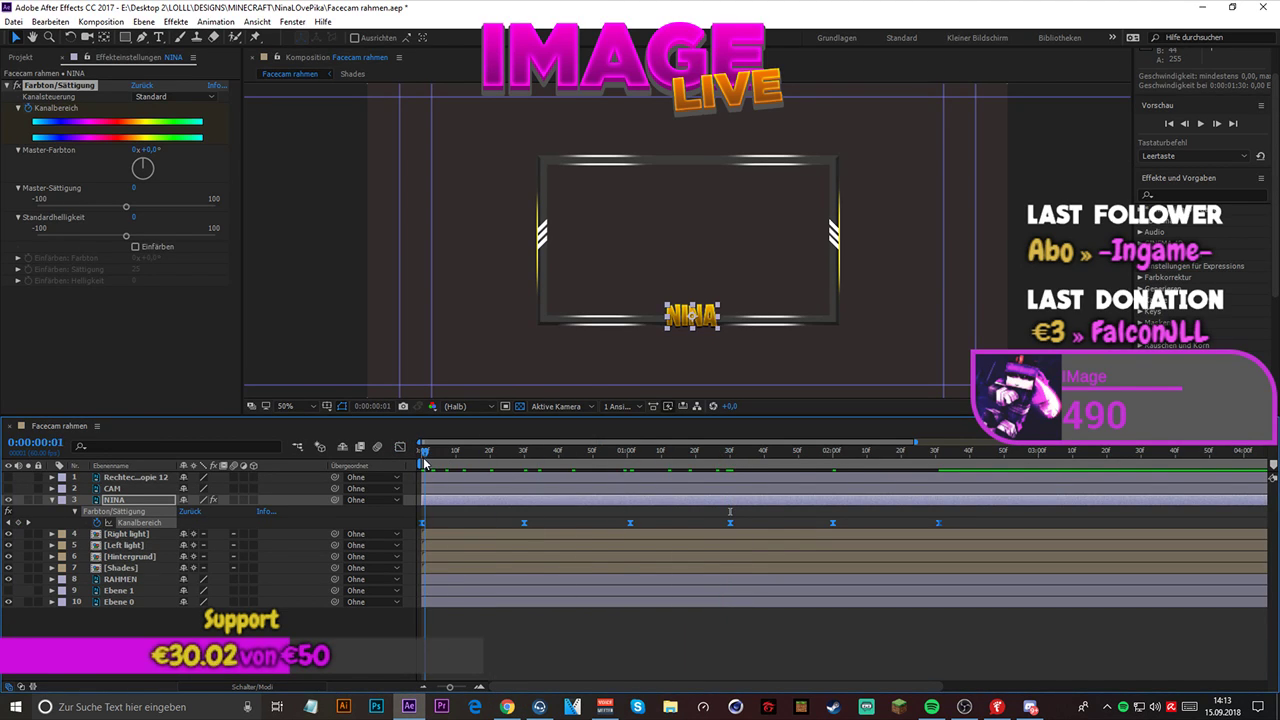
pyautogui.press('space')
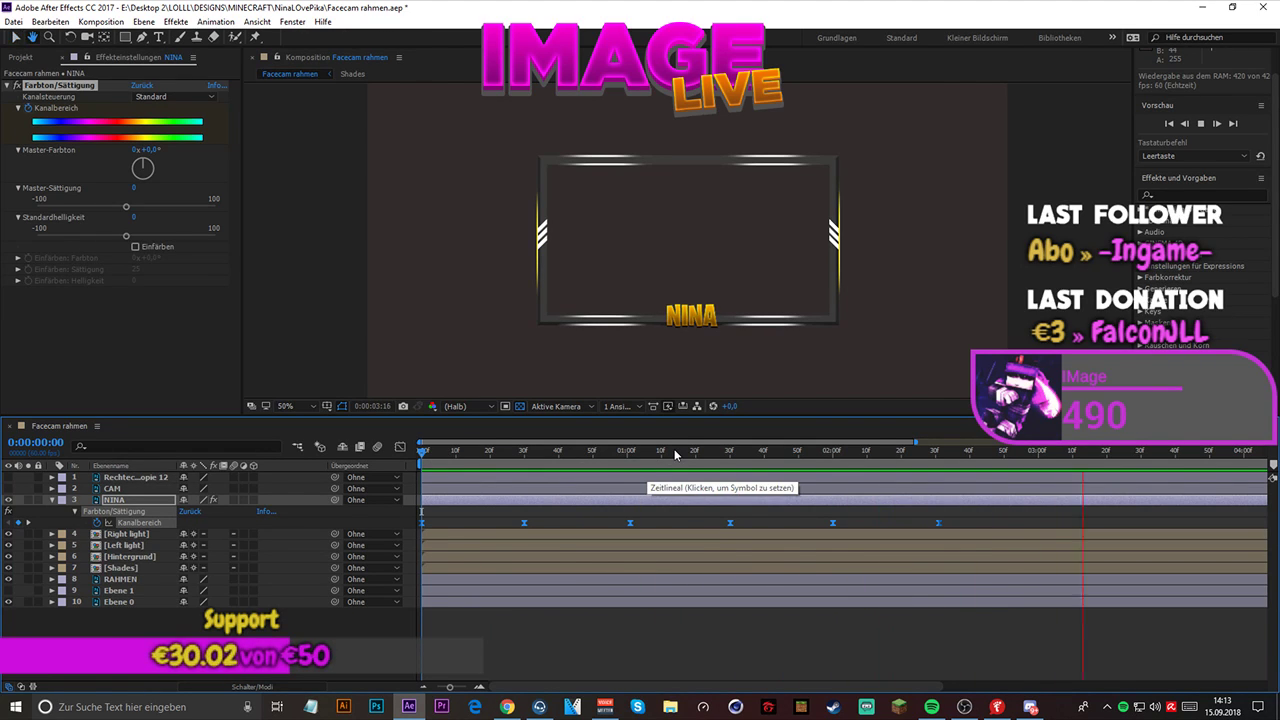
pyautogui.press('space')
pyautogui.press('space')
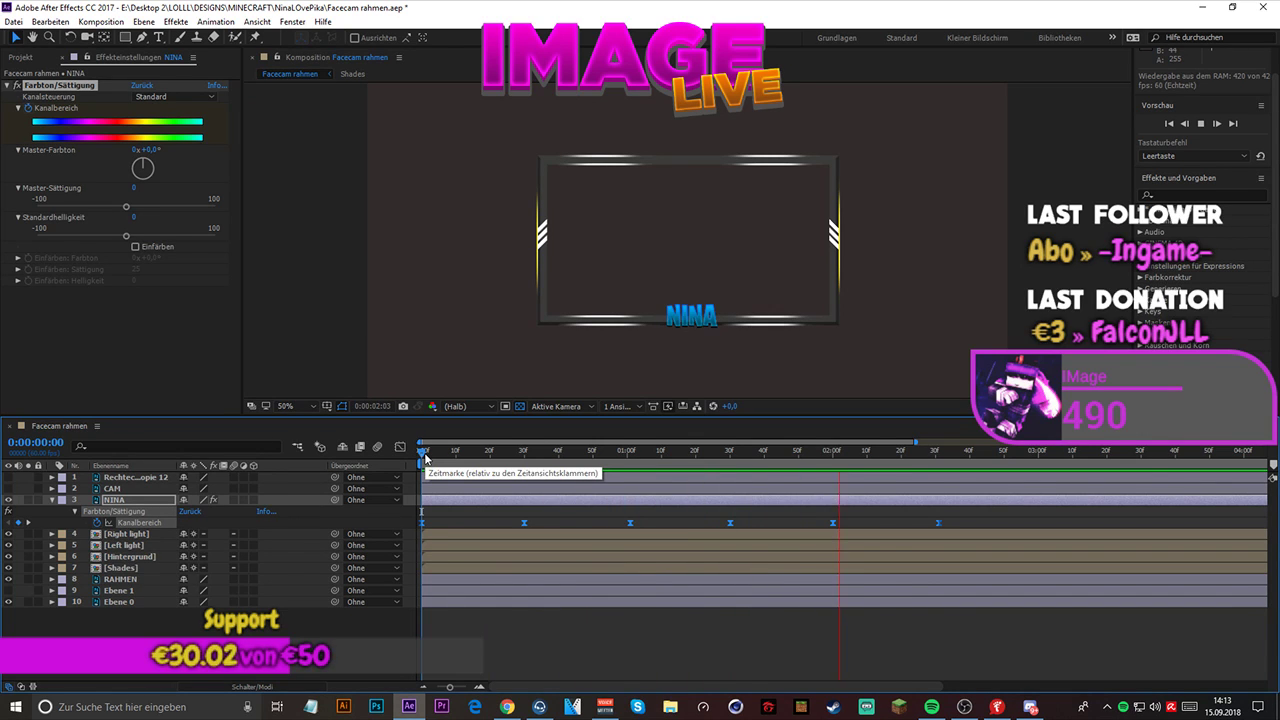
pyautogui.press('space')
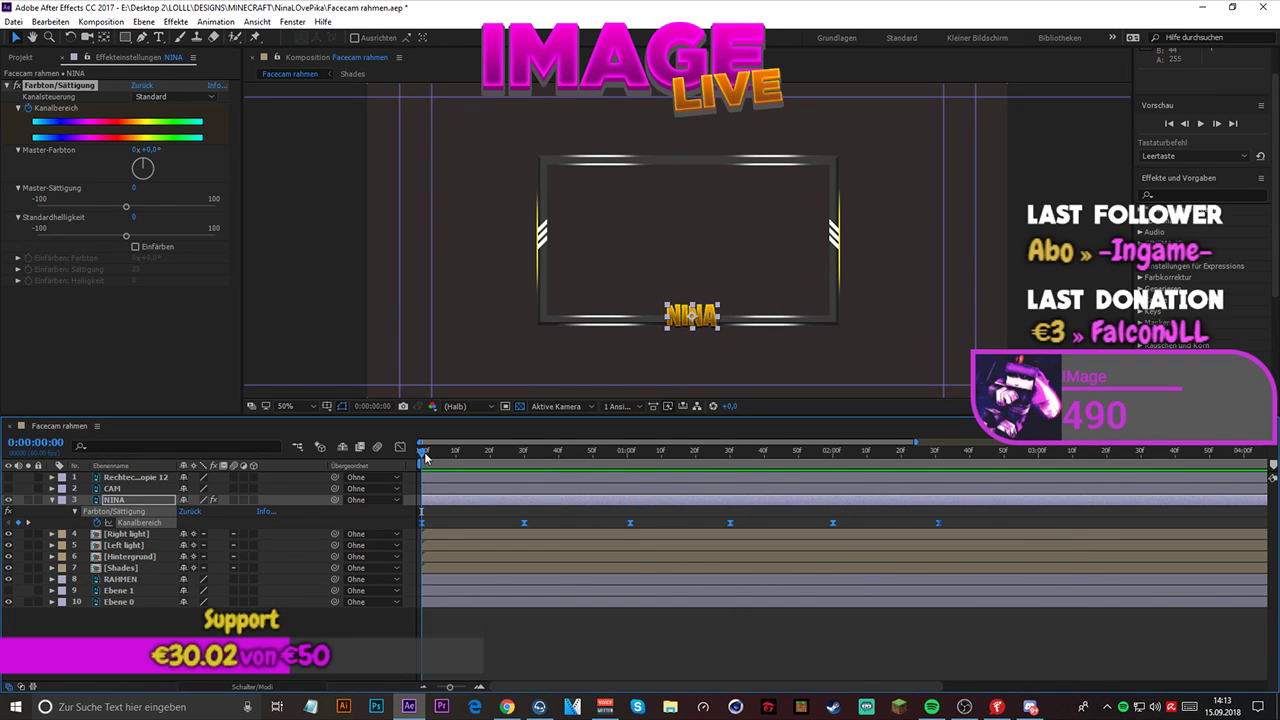
pyautogui.press('space')
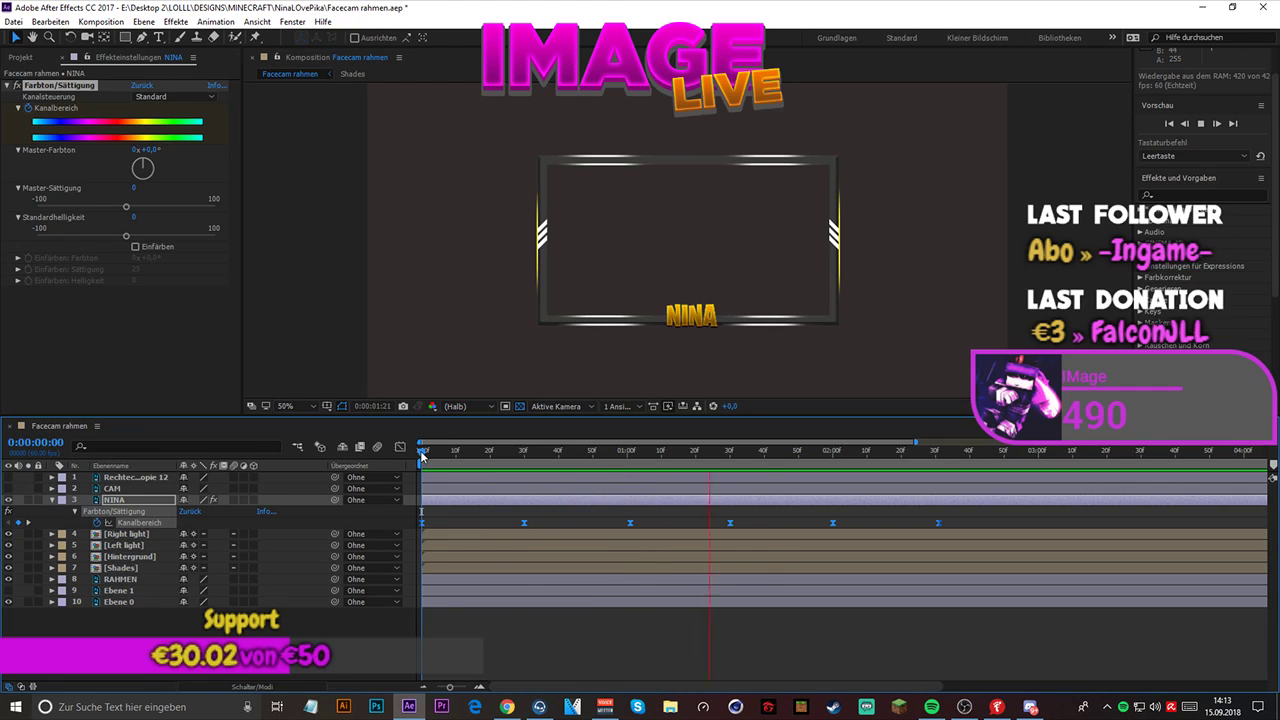
# - Stop the preview and set the name layer's Master-Farbton to 261° at the 0:00:00:30 keyframe
pyautogui.press('space')
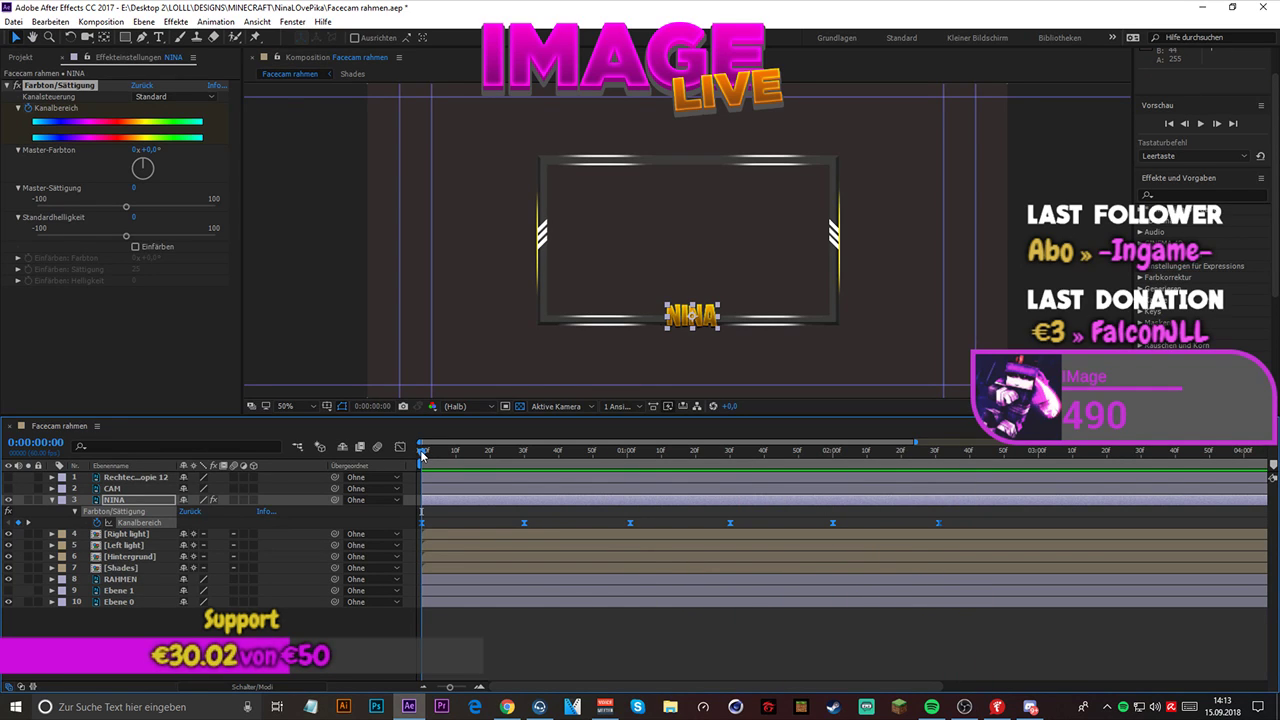
pyautogui.click(524, 449)
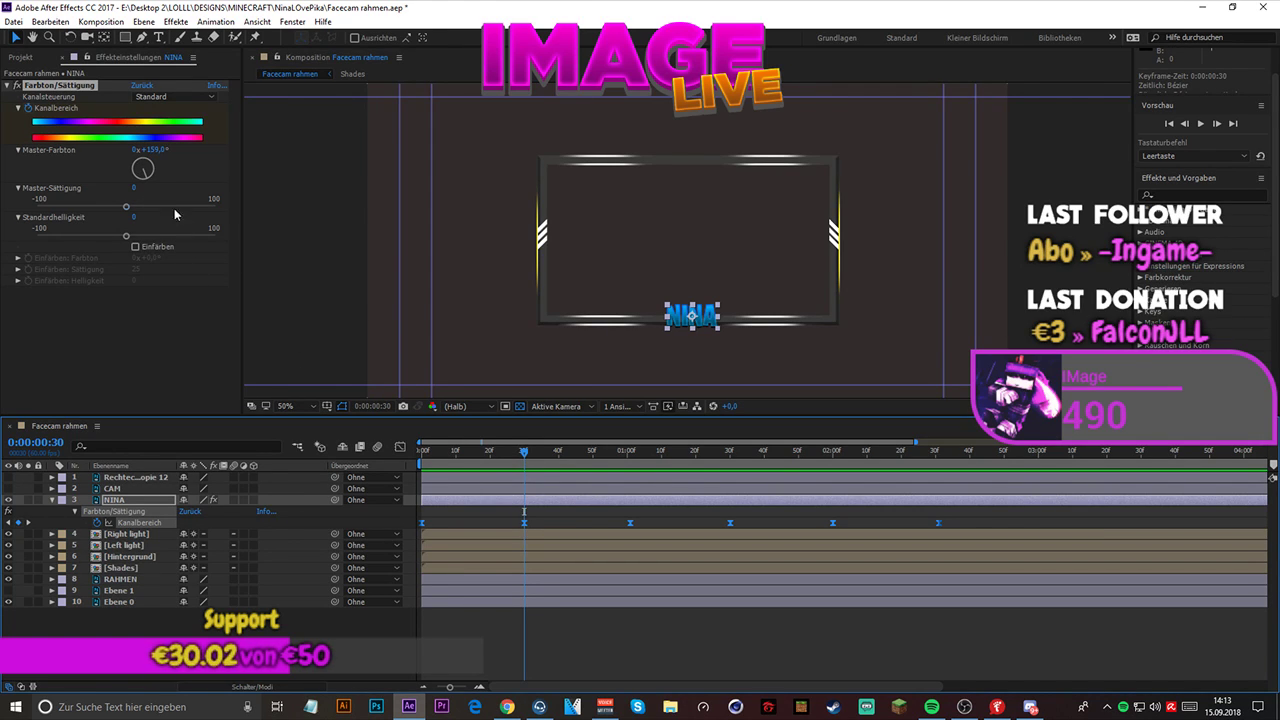
pyautogui.moveTo(138, 164)
pyautogui.mouseDown()
pyautogui.moveTo(146, 178)
pyautogui.moveTo(129, 179)
pyautogui.mouseUp()
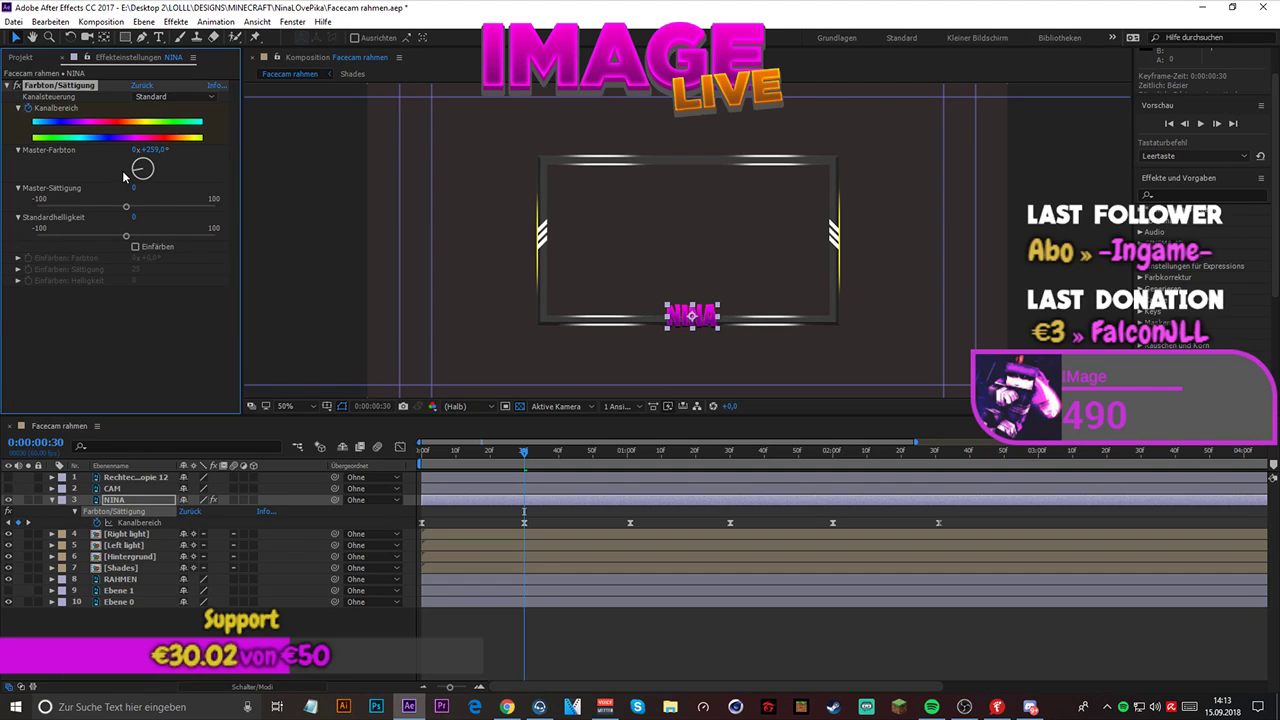
pyautogui.click(156, 149)
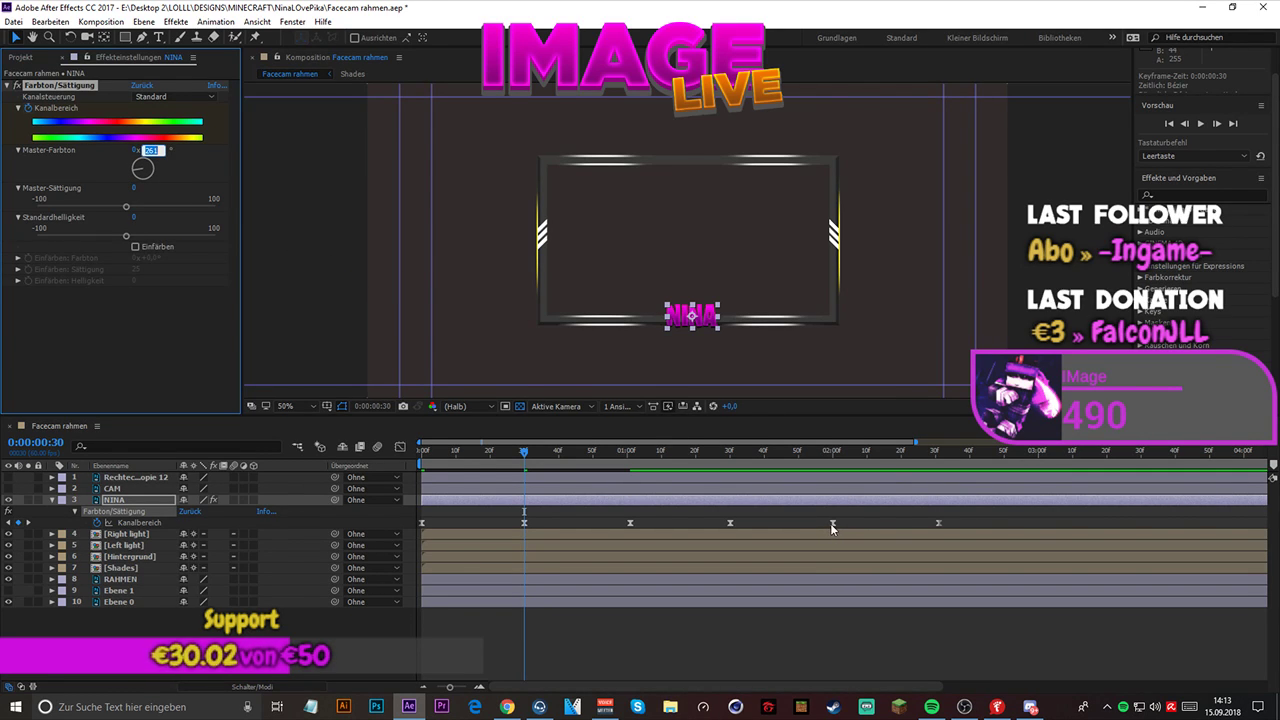
# - Set the name layer's Master-Farbton to 261° at the 0:00:02:00 keyframe
pyautogui.click(830, 523)
pyautogui.click(836, 452)
pyautogui.click(832, 452)
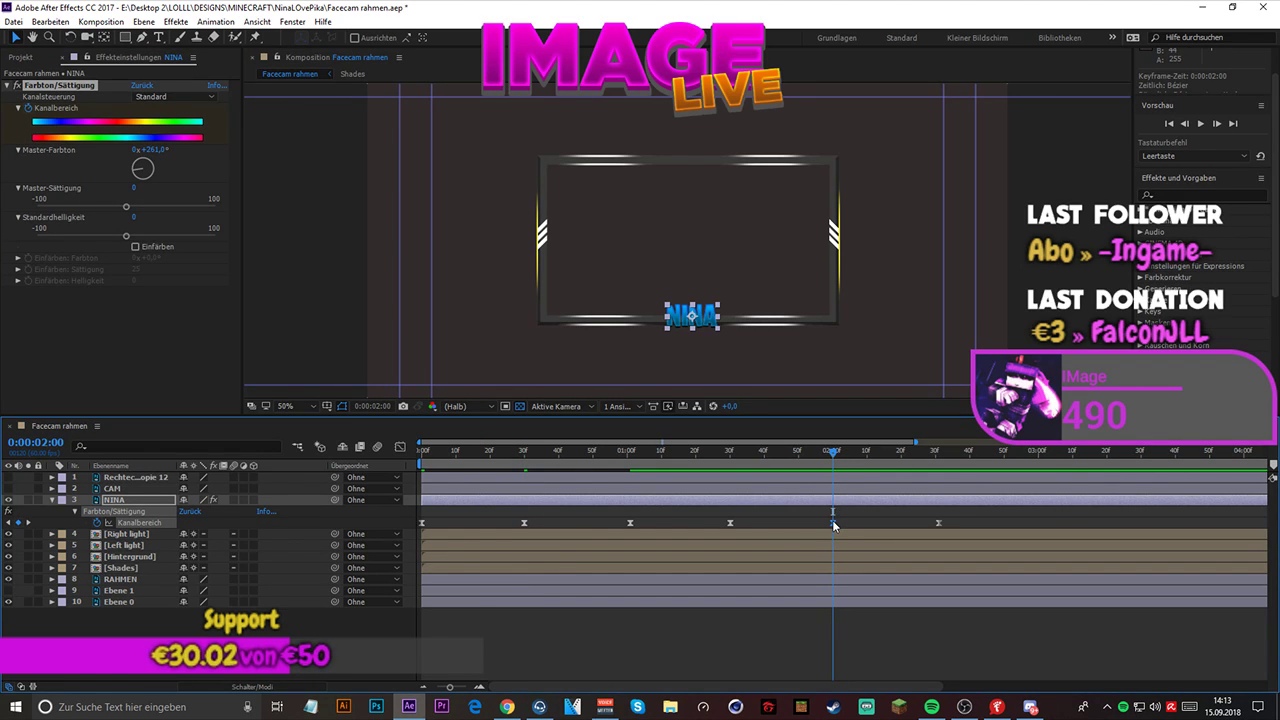
pyautogui.click(152, 149)
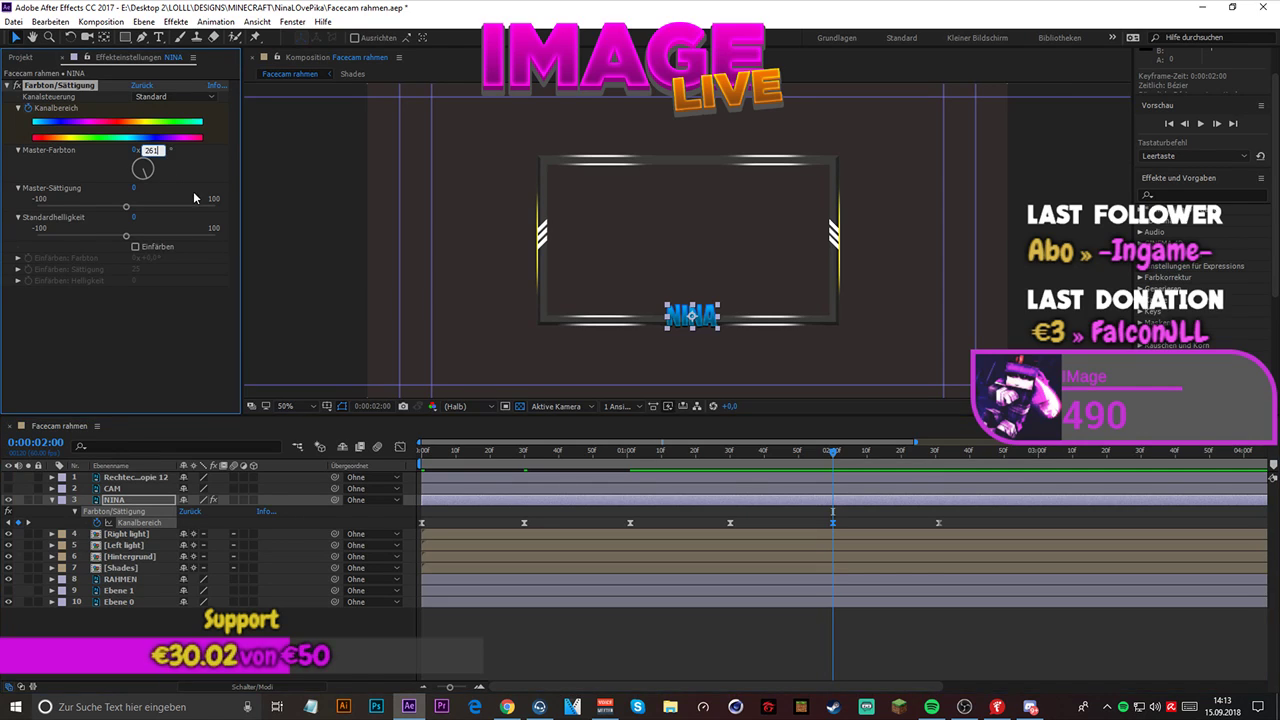
pyautogui.press('Return')
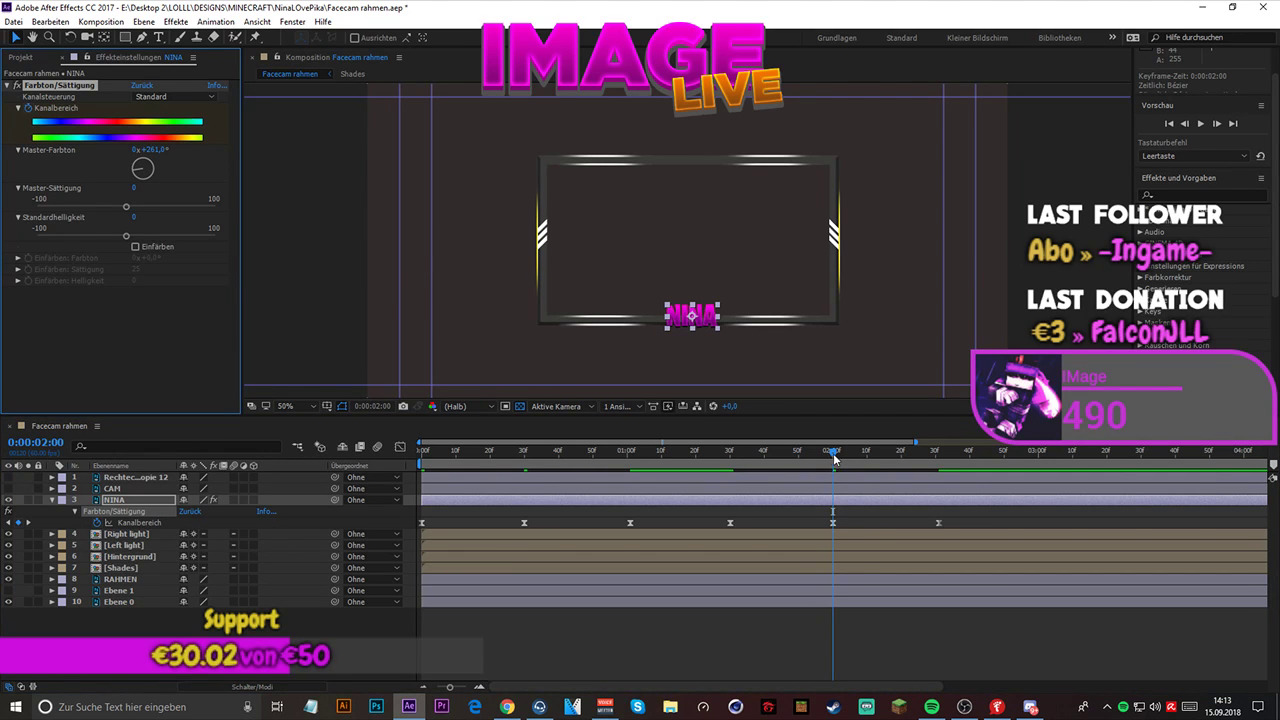
# - Preview the name layer's adjusted color cycle from the start of the composition
pyautogui.press('Home')
pyautogui.press('space')
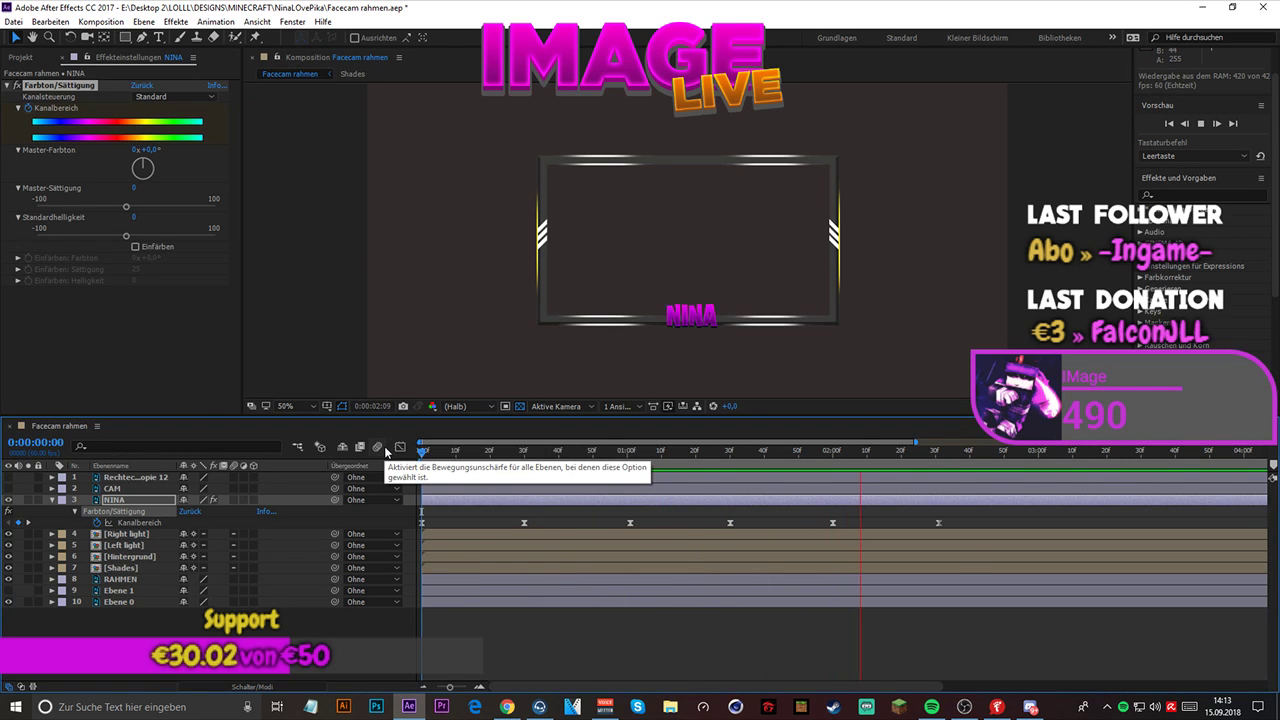
pyautogui.press('space')
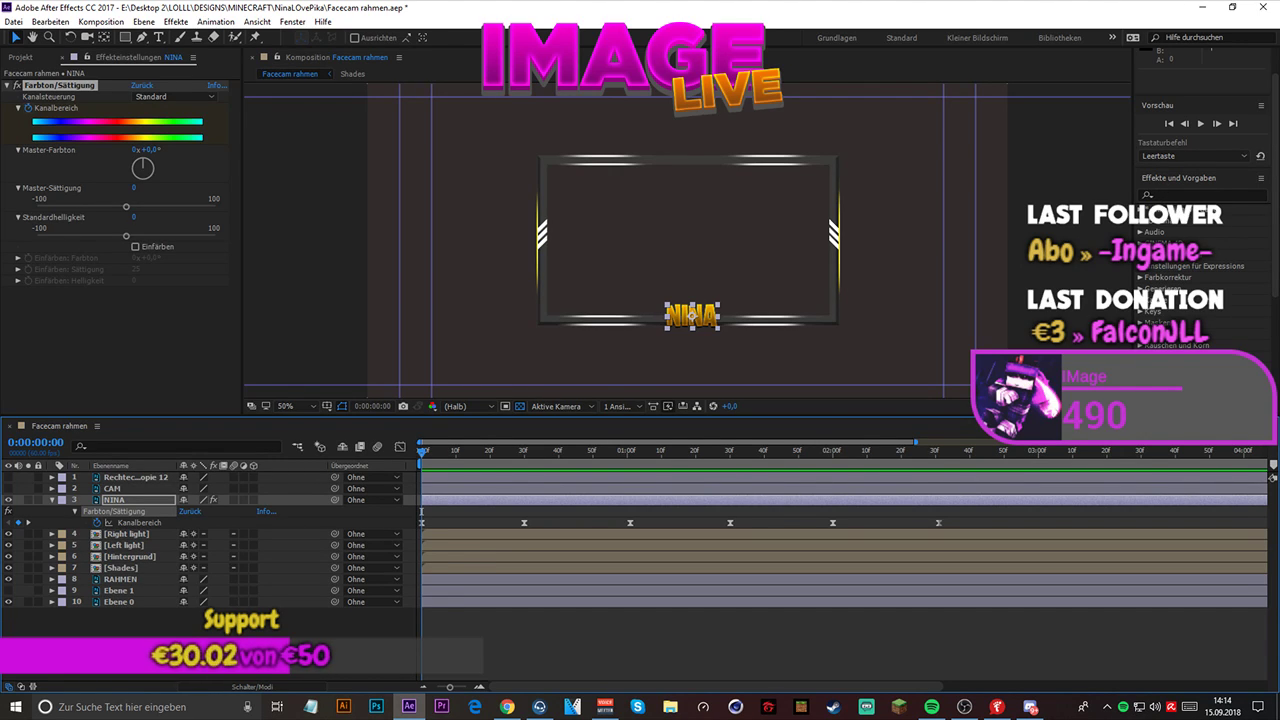
pyautogui.hotkey('alt', 'Tab')
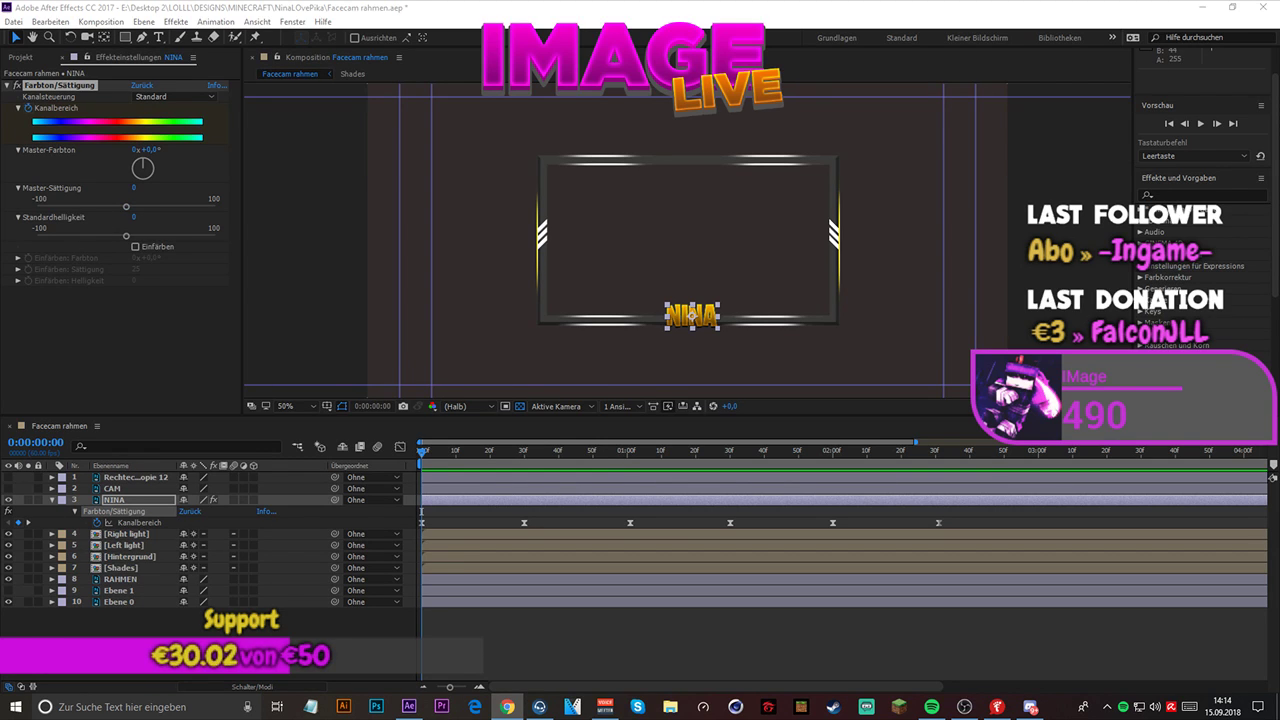
# - Create a new shape layer and draw a wide rectangle about 1066 × 94 px just below the facecam frame
pyautogui.rightClick(112, 513)
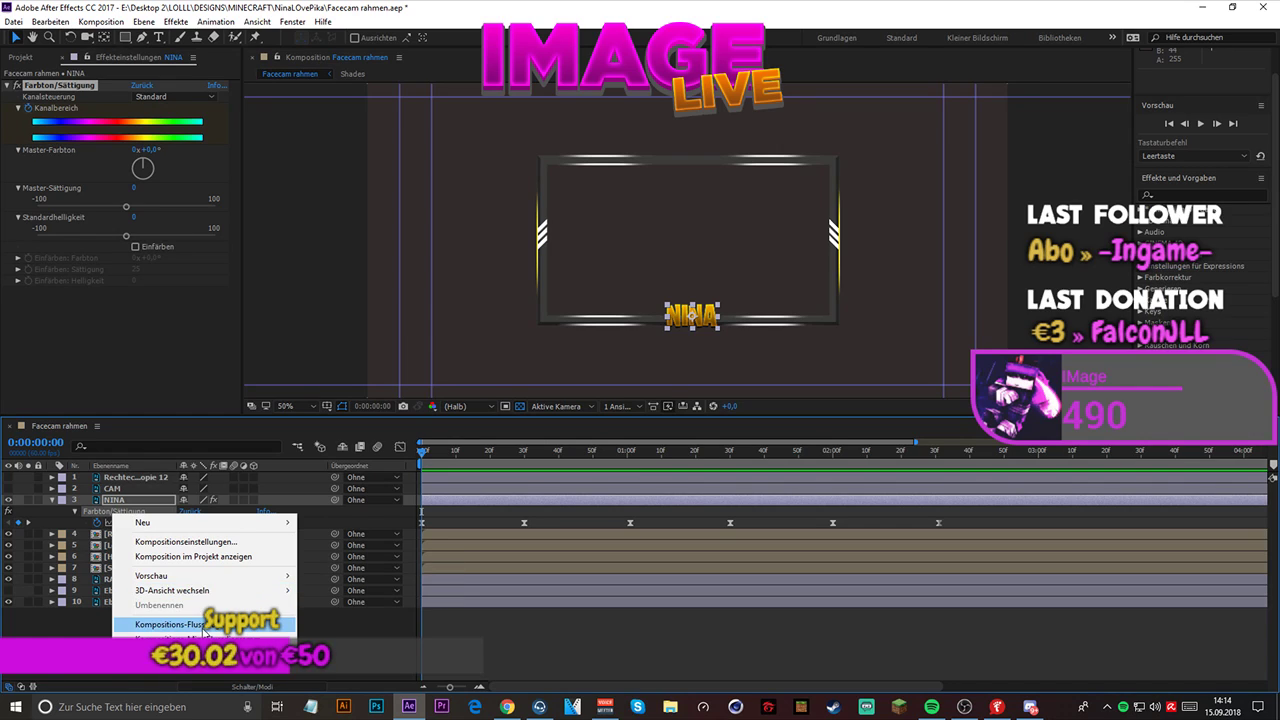
pyautogui.moveTo(203, 523)
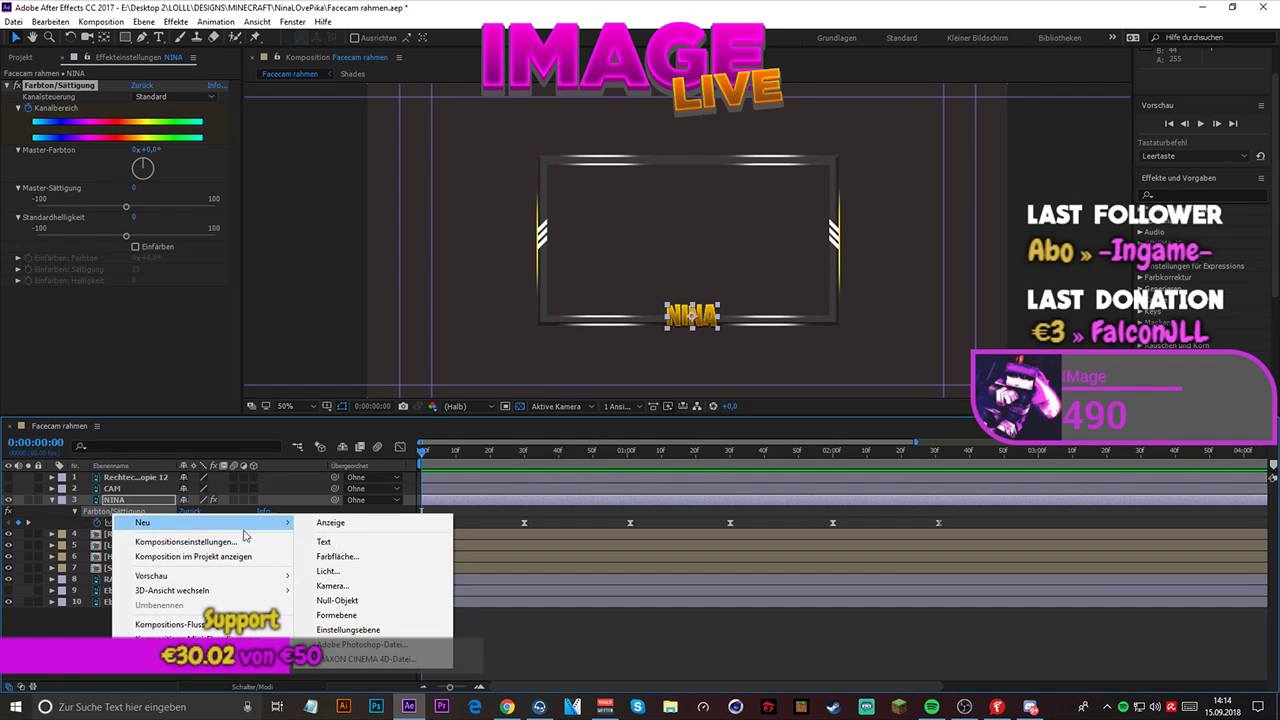
pyautogui.click(360, 613)
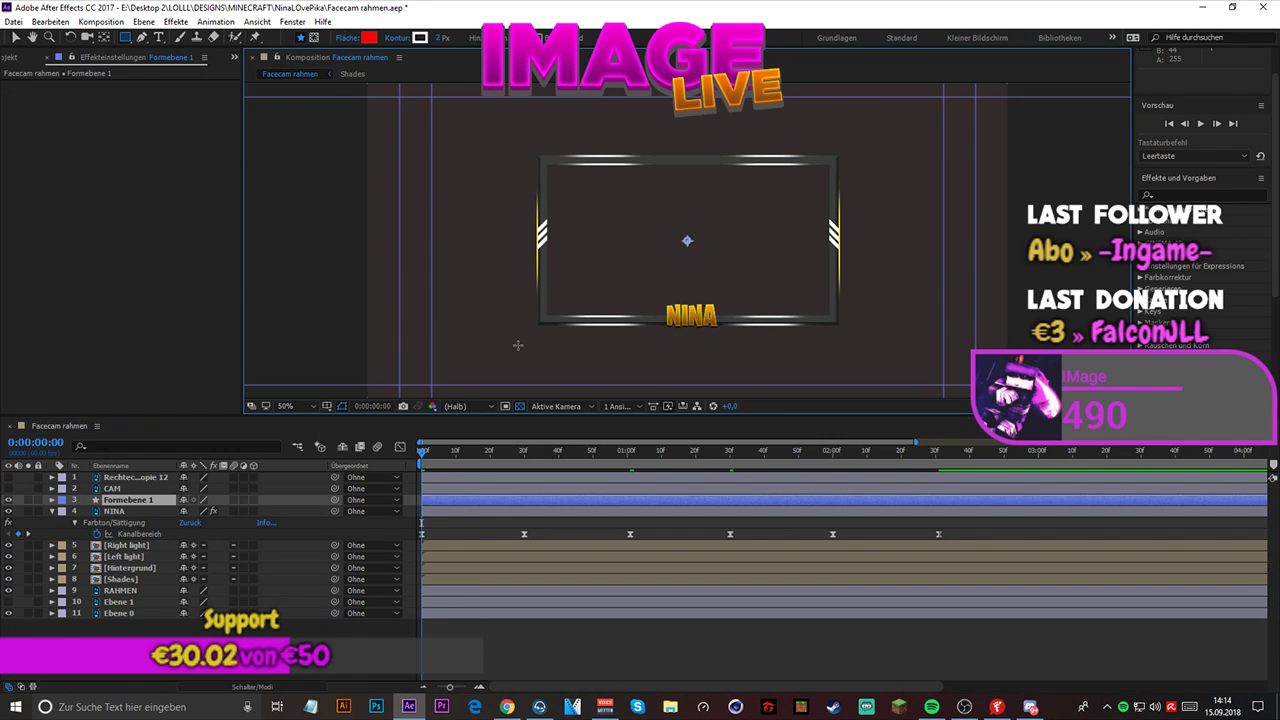
pyautogui.moveTo(517, 345)
pyautogui.mouseDown()
pyautogui.moveTo(640, 366)
pyautogui.moveTo(878, 367)
pyautogui.moveTo(872, 377)
pyautogui.mouseUp()
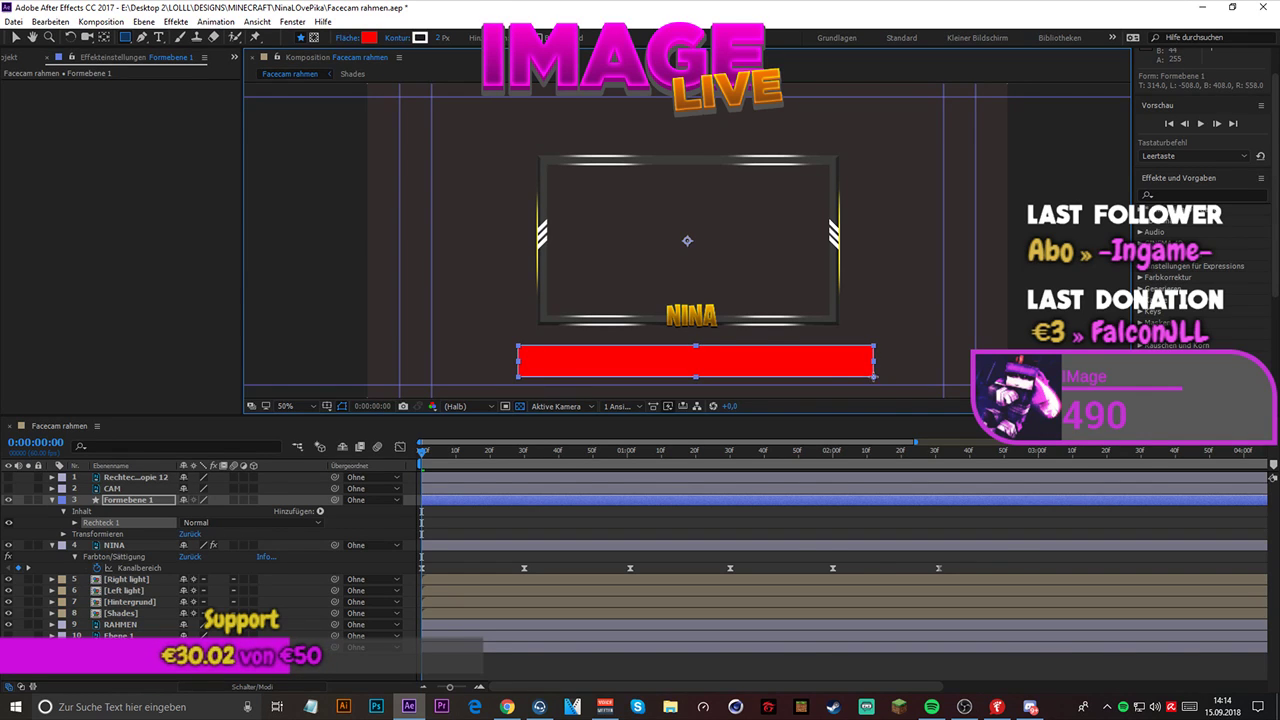
# - Change the rectangle's fill color to white (FFFFFF)
pyautogui.rightClick(810, 370)
pyautogui.click(772, 360)
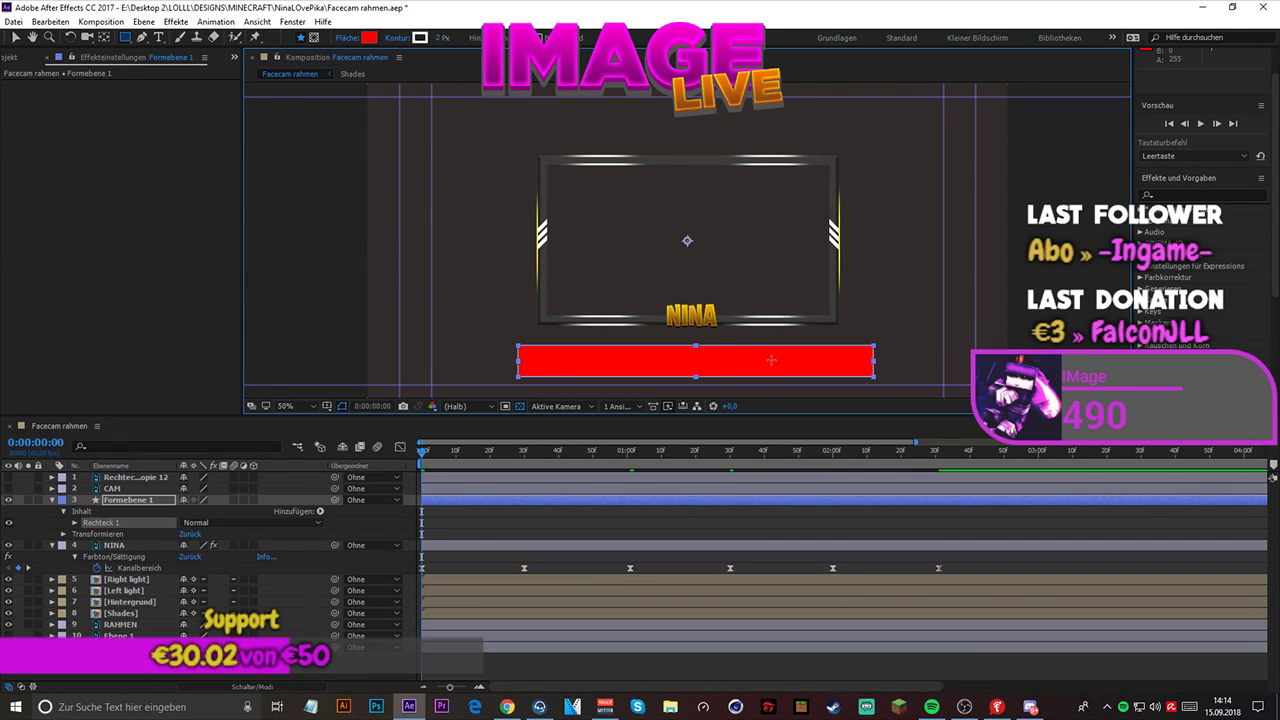
pyautogui.click(369, 37)
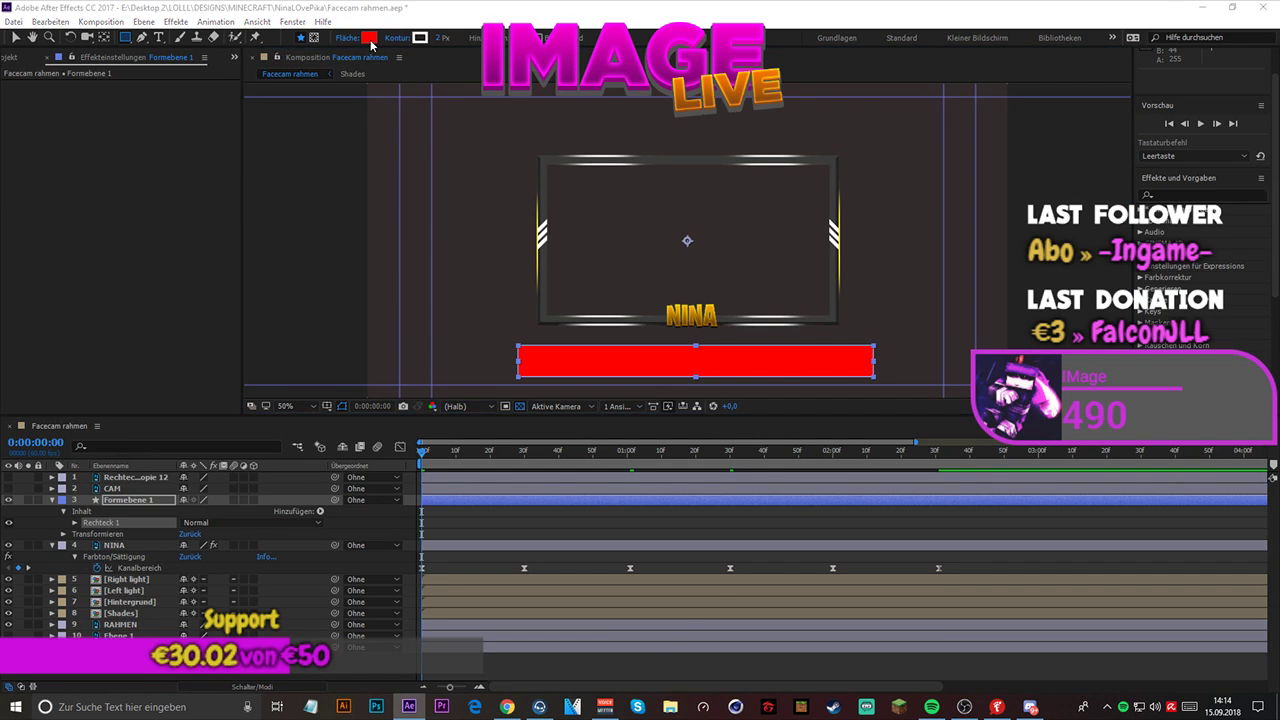
pyautogui.click(71, 76)
pyautogui.moveTo(71, 76); pyautogui.dragTo(8, 8)
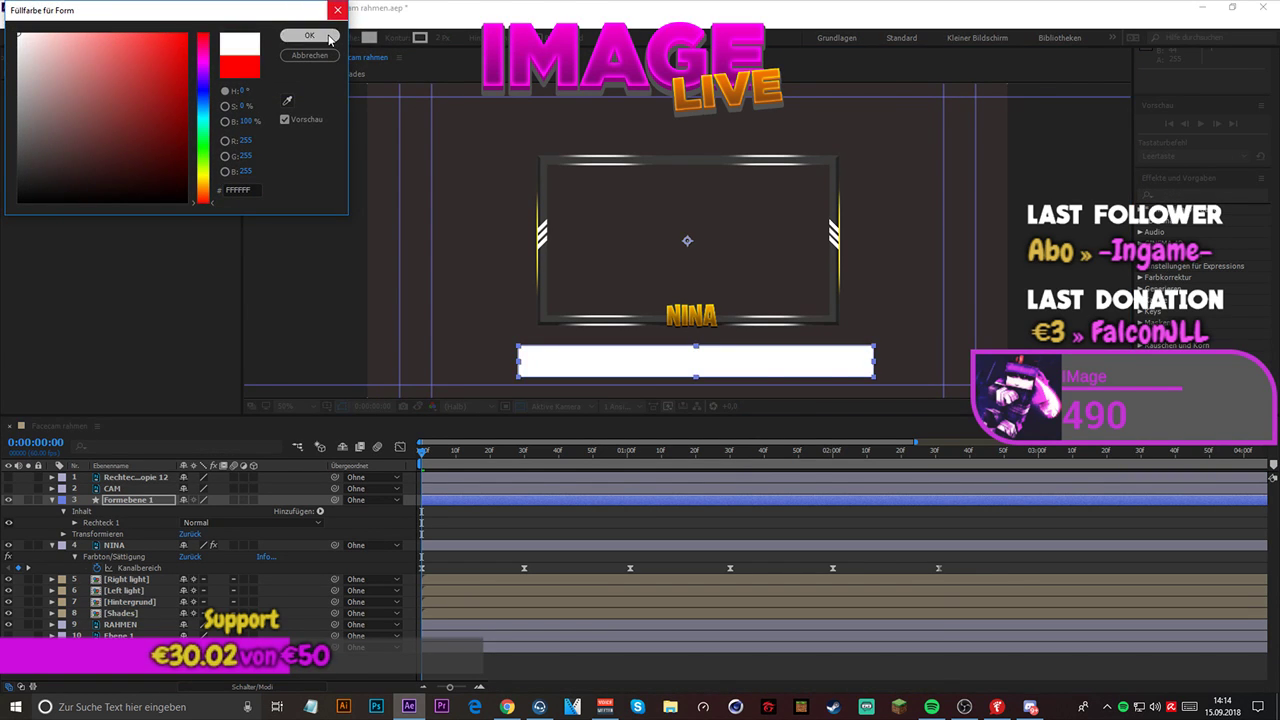
pyautogui.click(323, 35)
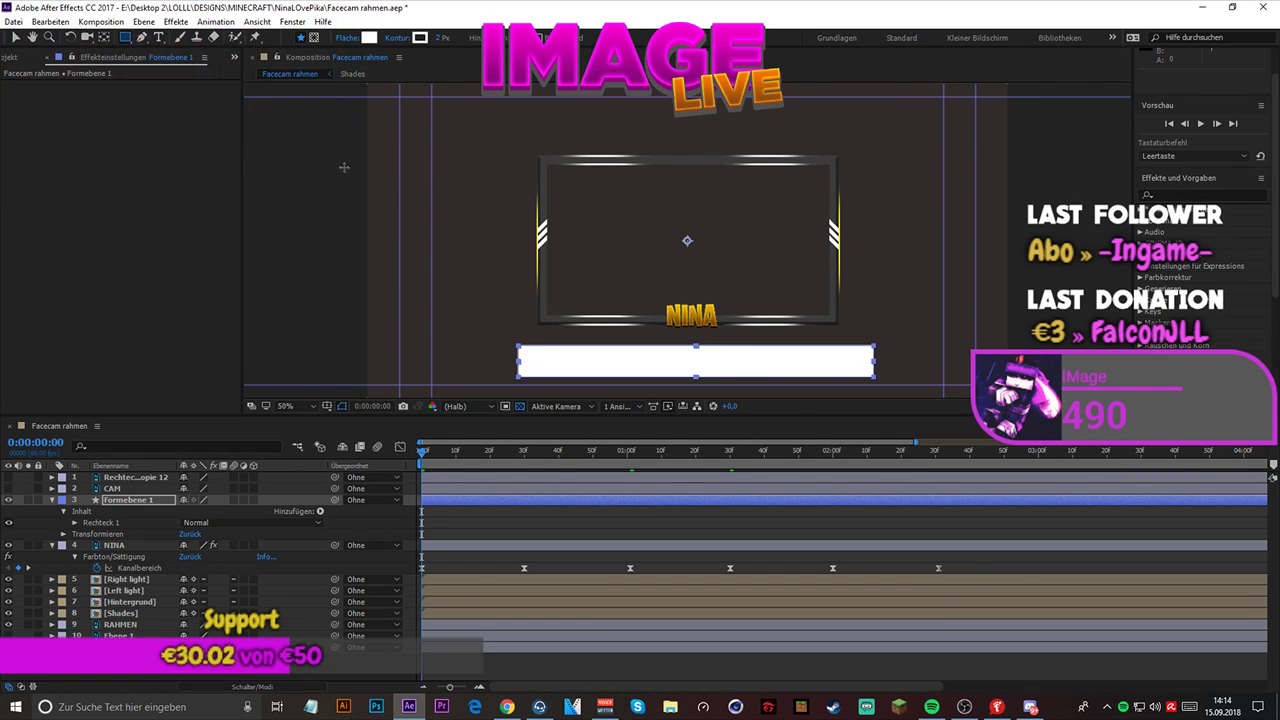
# - Apply the Lineare Blende transition effect to the rectangle's shape layer, Formebene 1
pyautogui.click(176, 22)
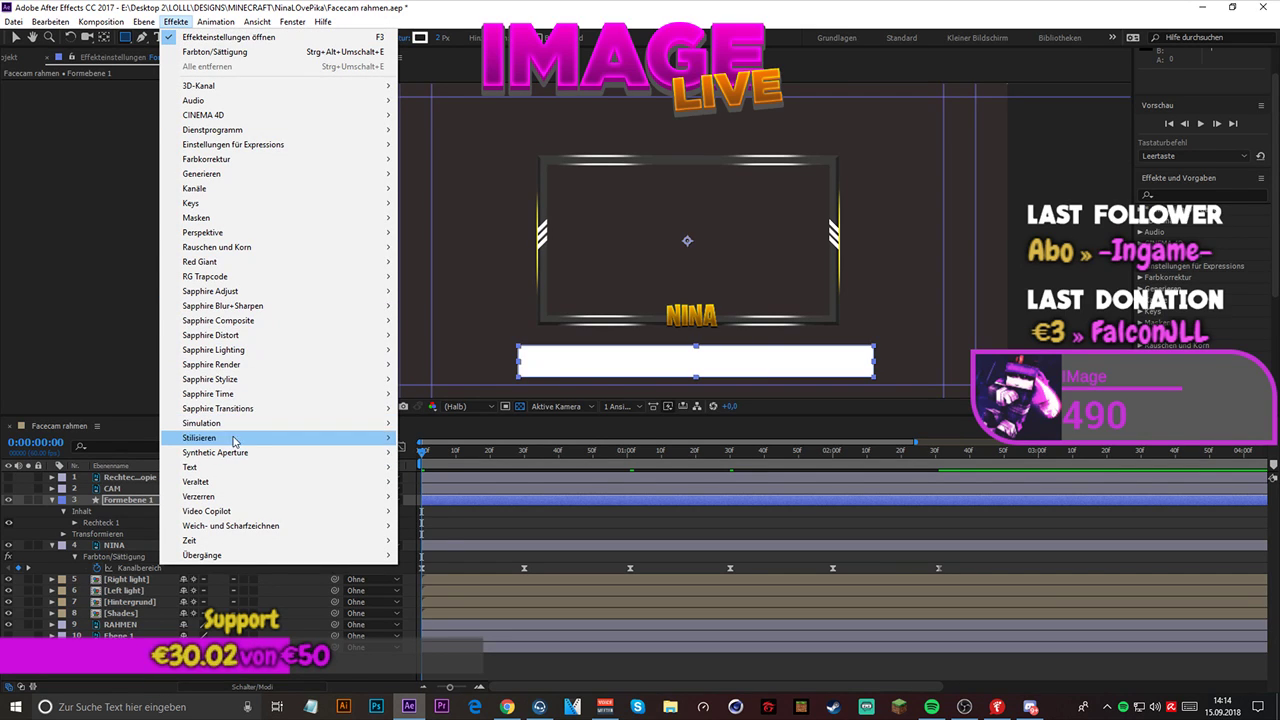
pyautogui.moveTo(242, 486)
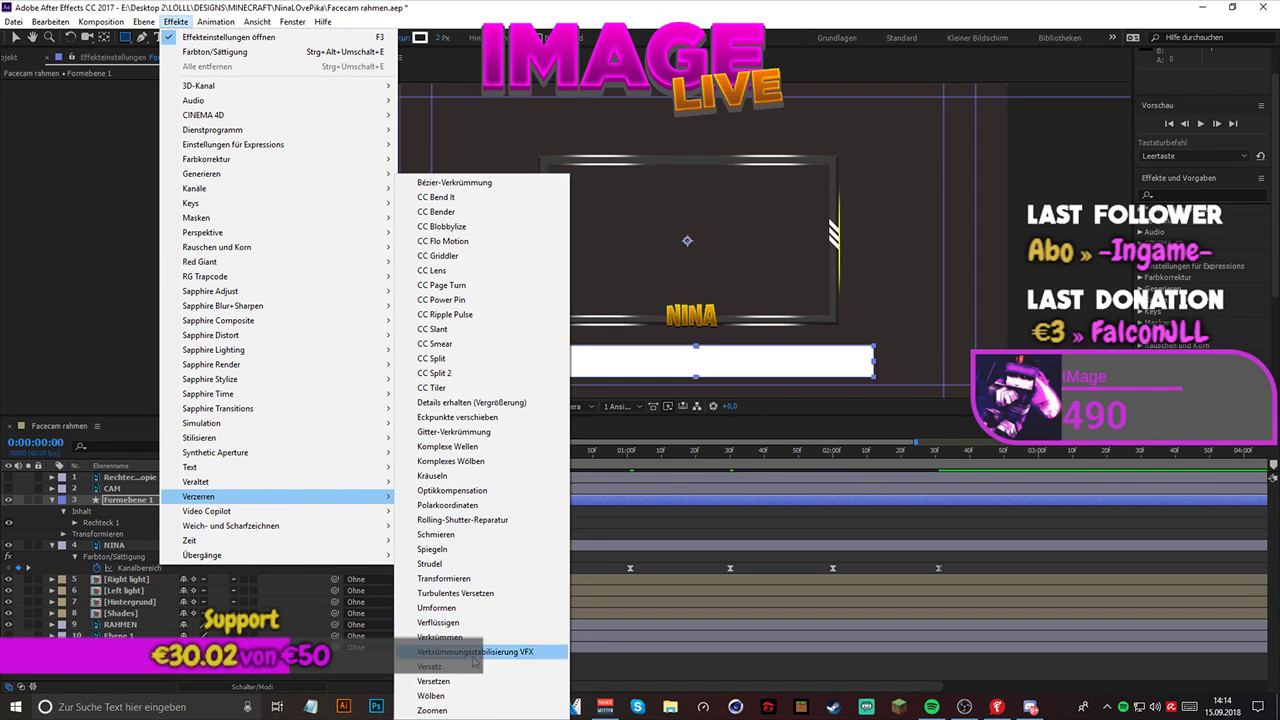
pyautogui.moveTo(267, 531)
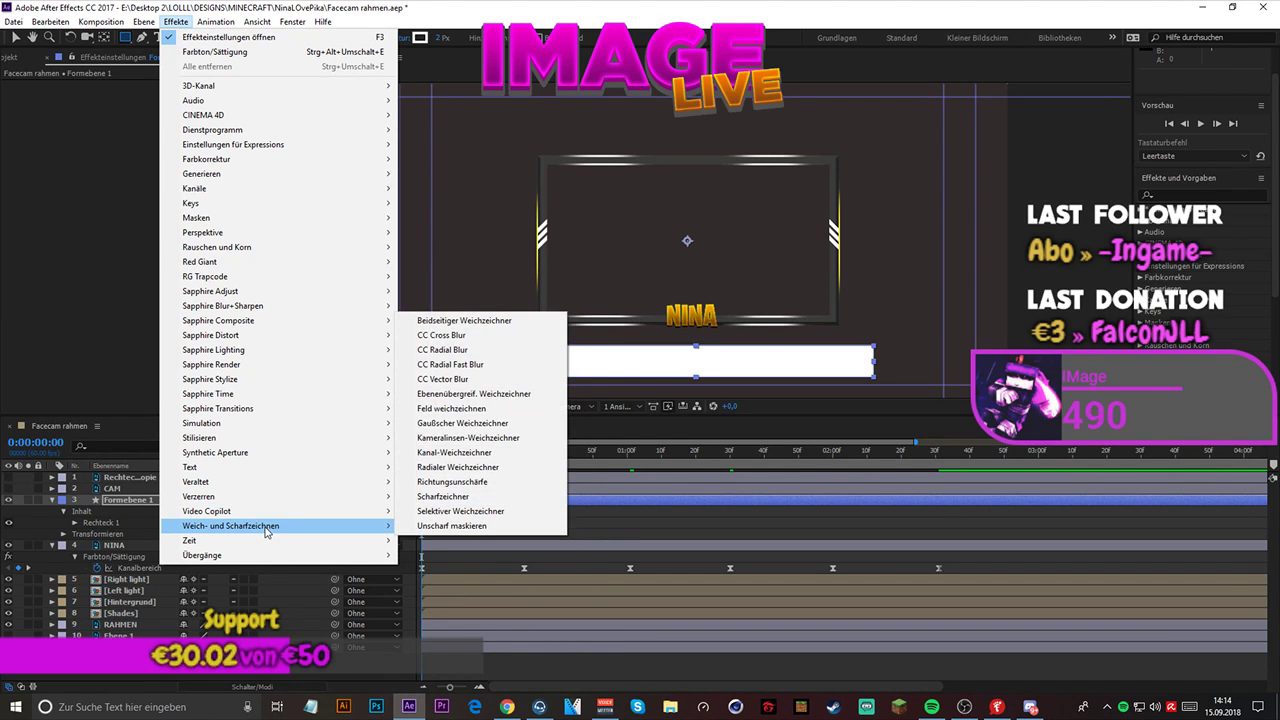
pyautogui.moveTo(288, 557)
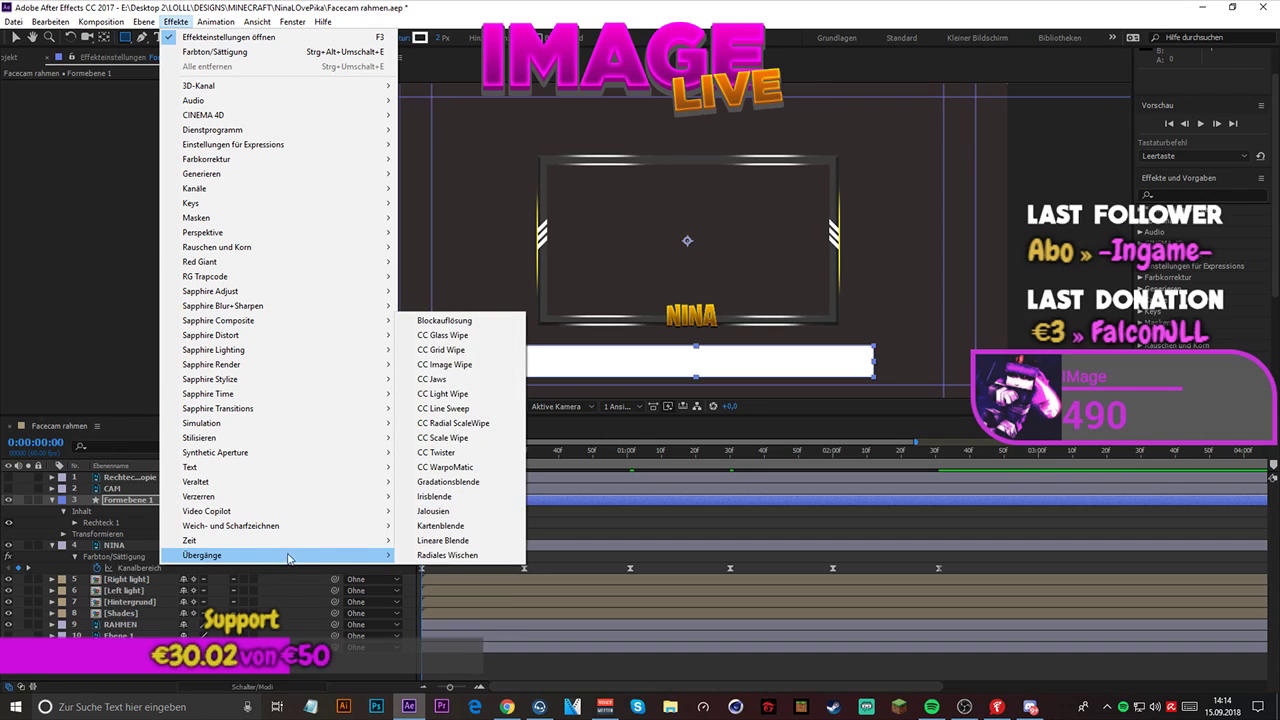
pyautogui.click(440, 541)
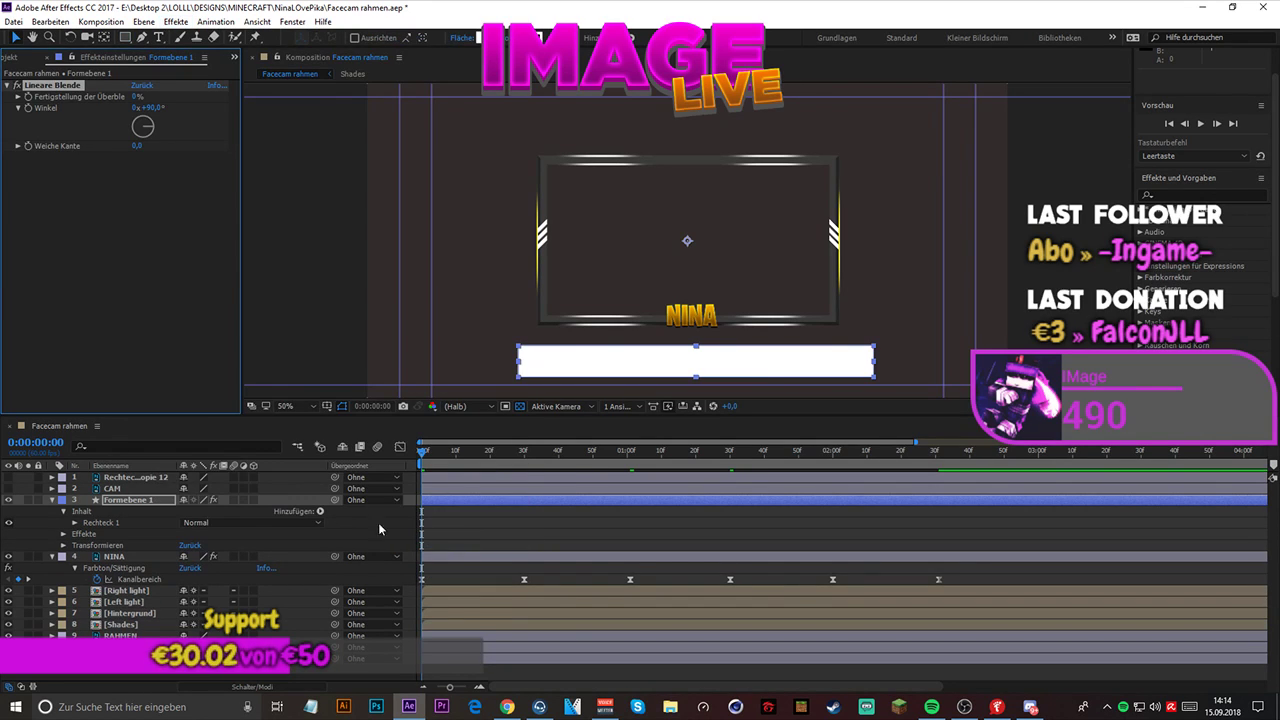
pyautogui.click(1279, 490)
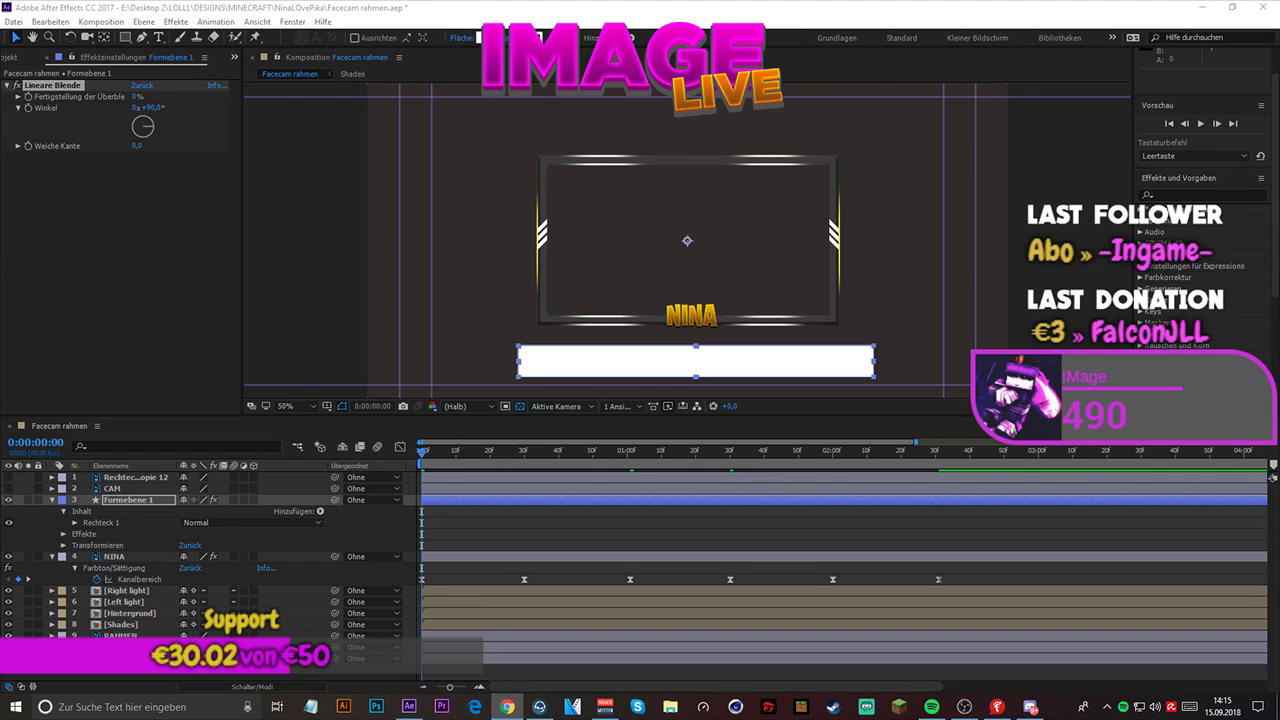
# - Keyframe the Lineare Blende completion from 0% at 0:00:00:00 to 100% at 0:00:01:00 and preview the wipe from the start
pyautogui.click(28, 97)
pyautogui.moveTo(424, 458); pyautogui.dragTo(627, 467)
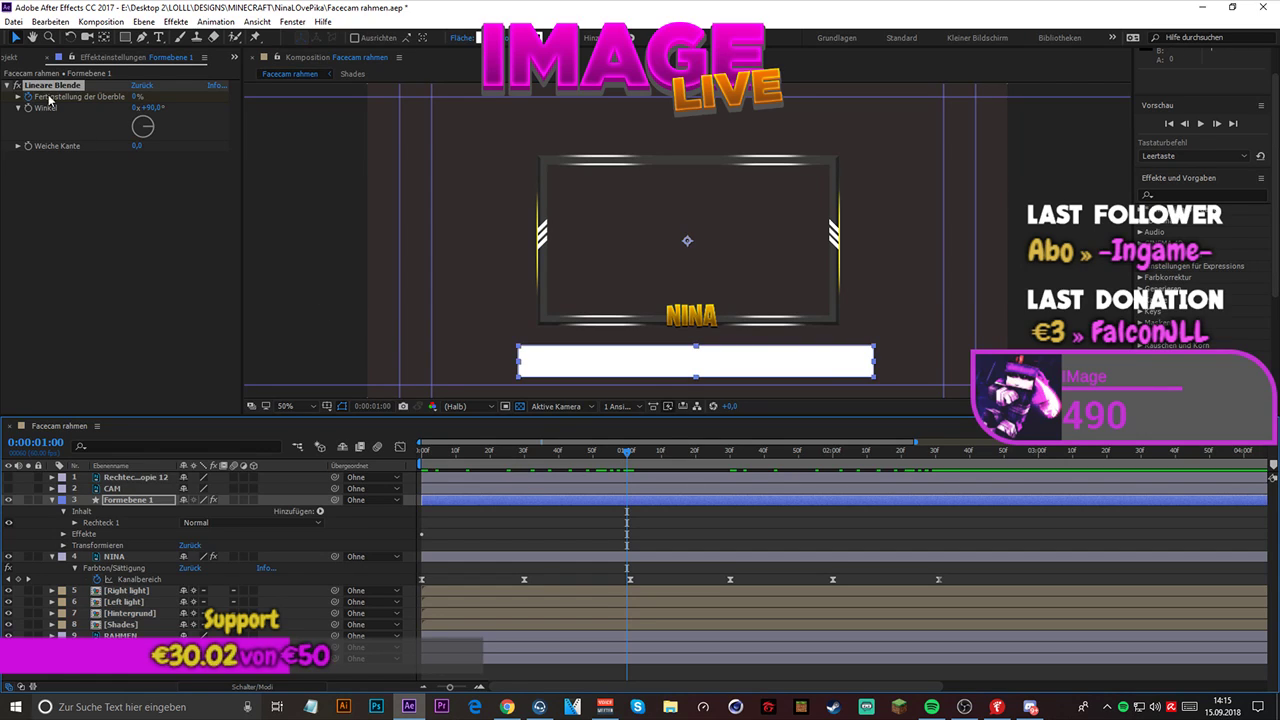
pyautogui.click(137, 96)
pyautogui.write('100')
pyautogui.press('Return')
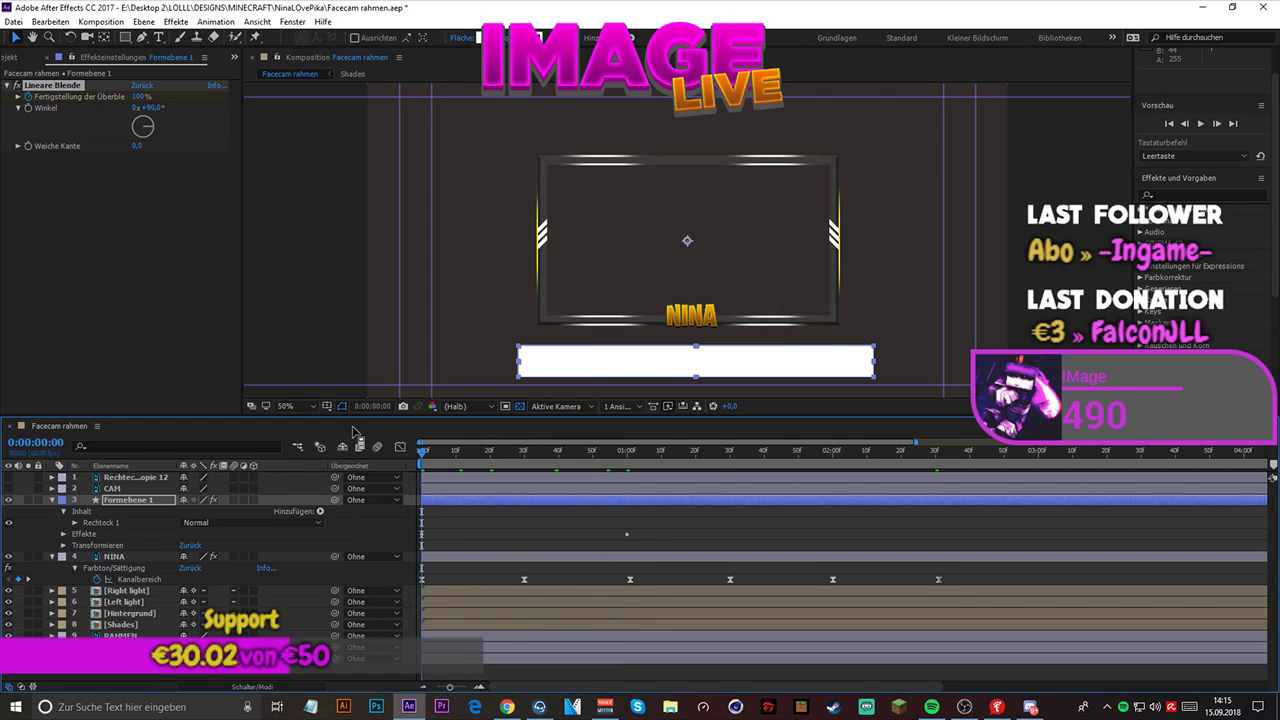
pyautogui.press('space')
pyautogui.press('space')
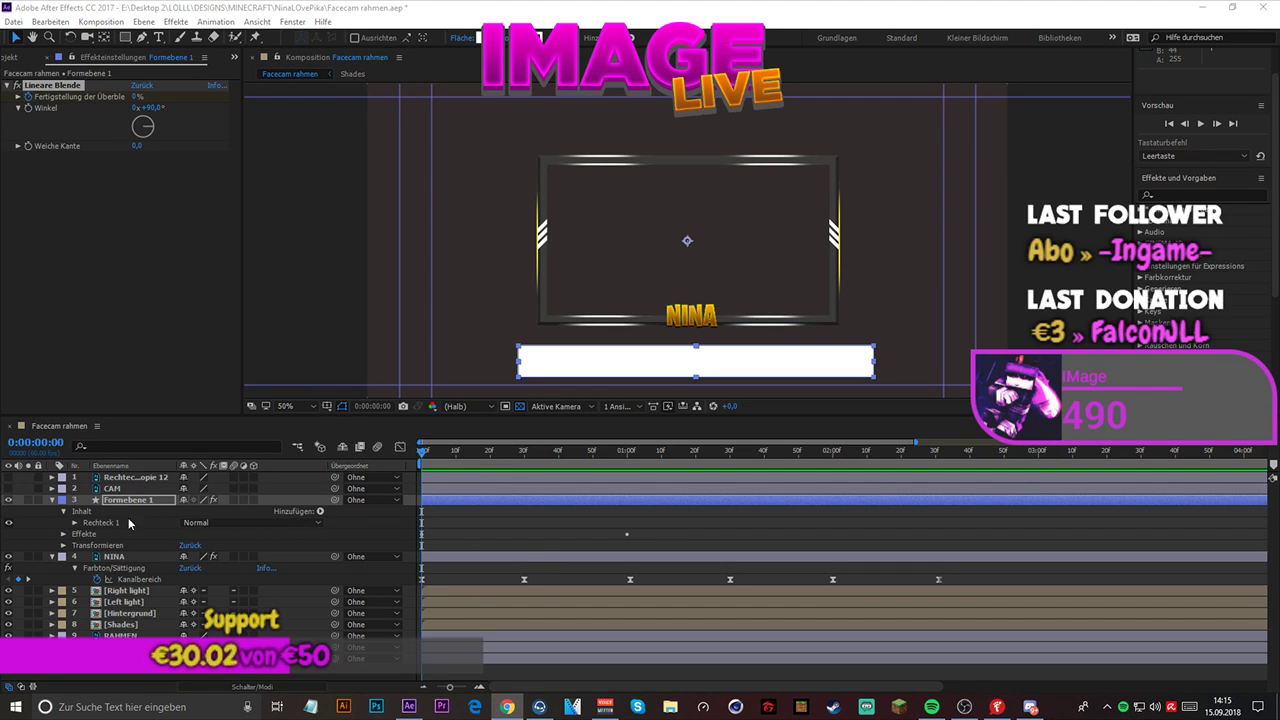
# - Reveal the Lineare Blende completion keyframes on Formebene 1 and apply Easy Ease to both of them
pyautogui.click(81, 537)
pyautogui.click(62, 536)
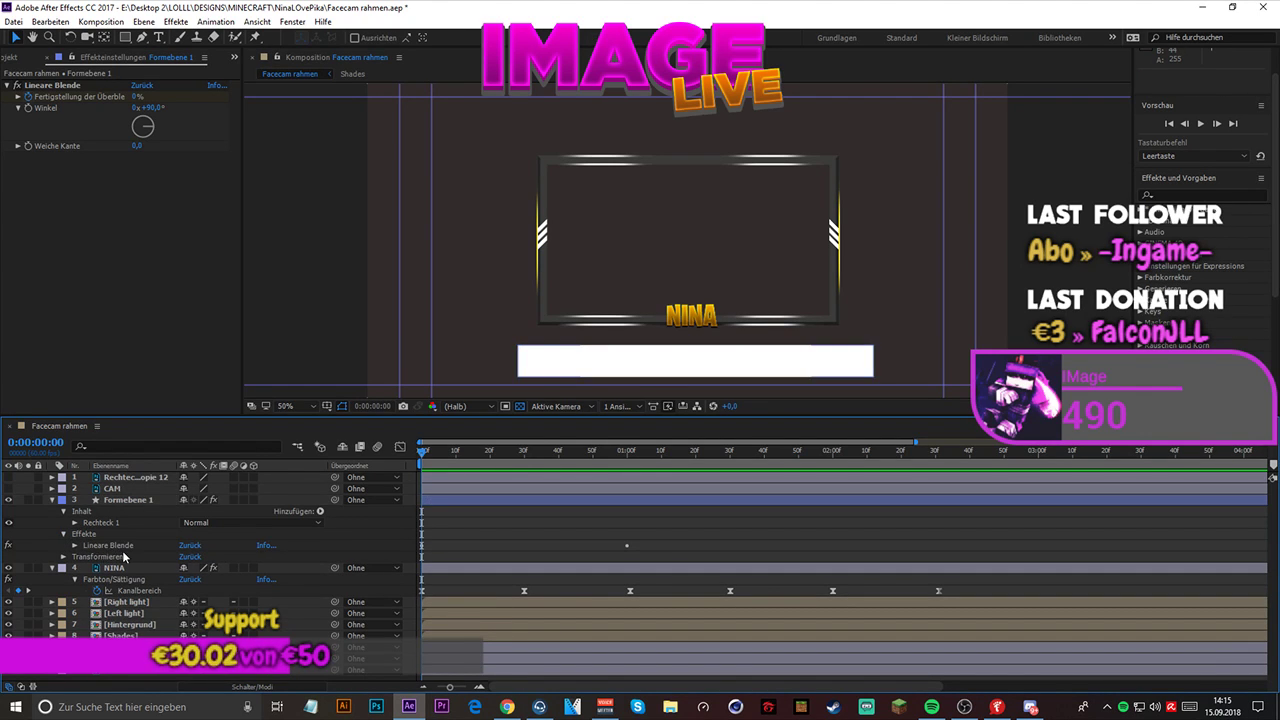
pyautogui.click(108, 545)
pyautogui.click(87, 280)
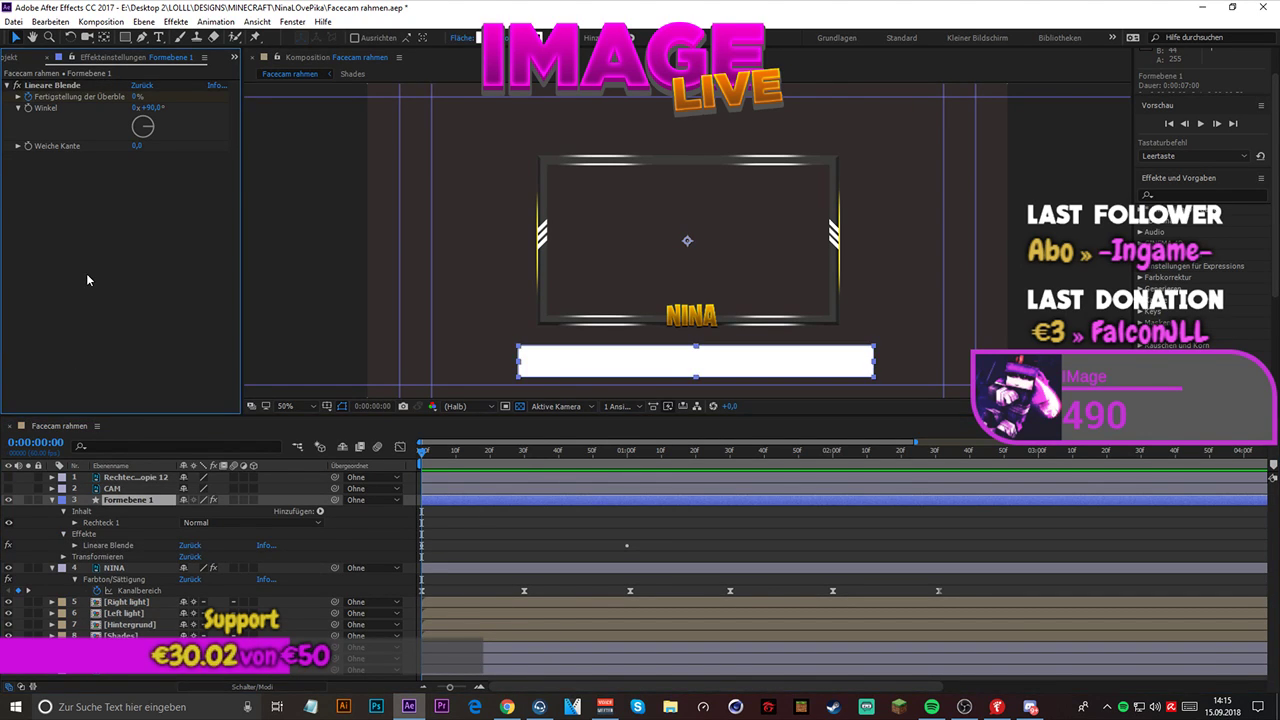
pyautogui.press('u')
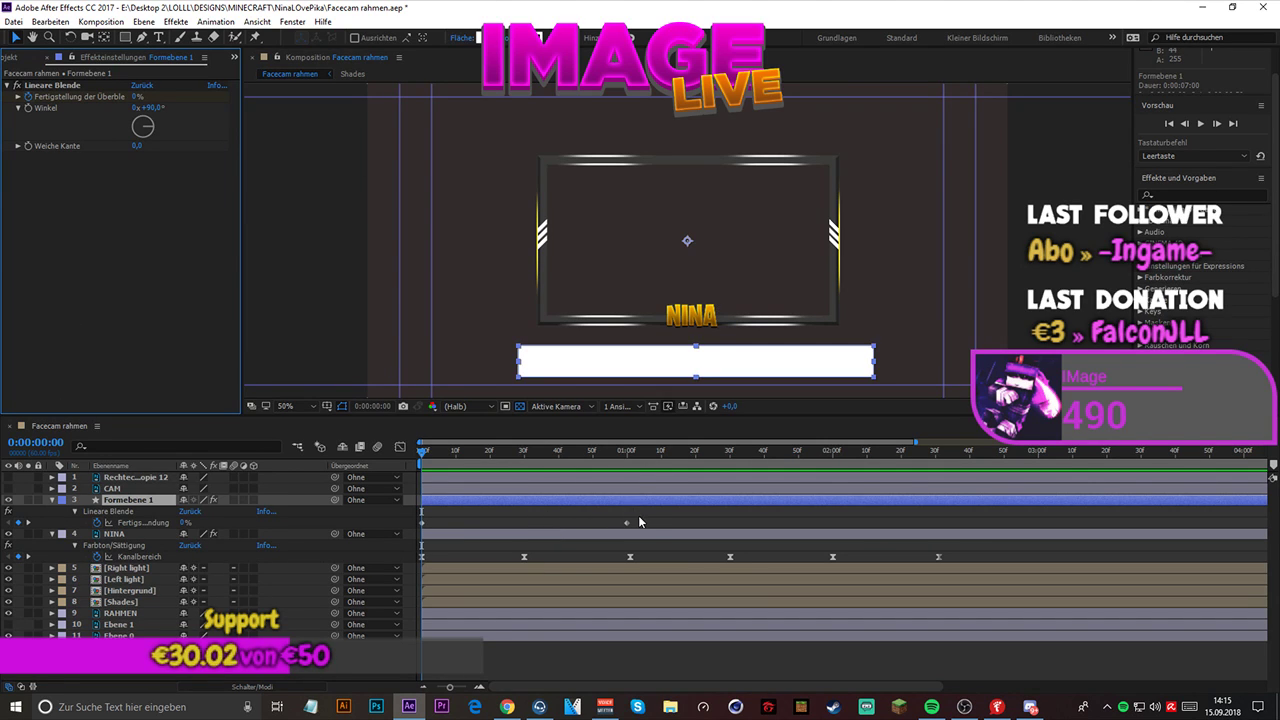
pyautogui.moveTo(639, 520); pyautogui.dragTo(404, 530)
pyautogui.rightClick(509, 523)
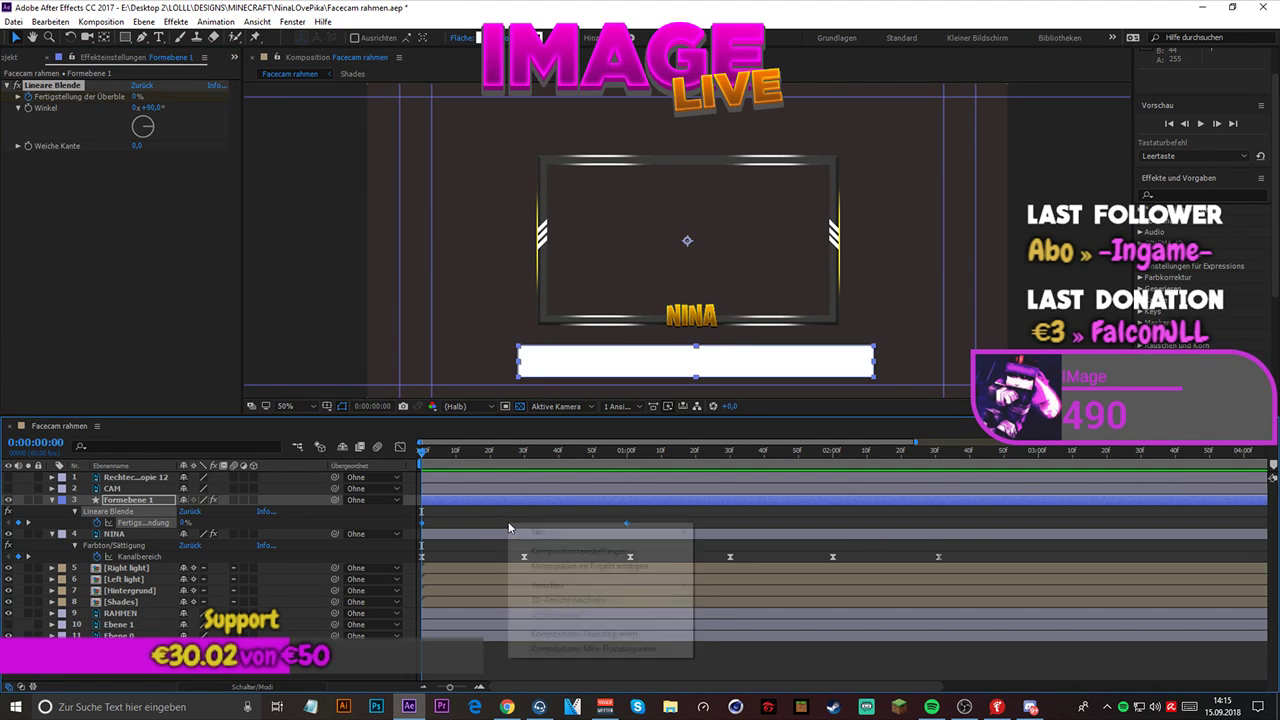
pyautogui.rightClick(425, 523)
pyautogui.moveTo(490, 518)
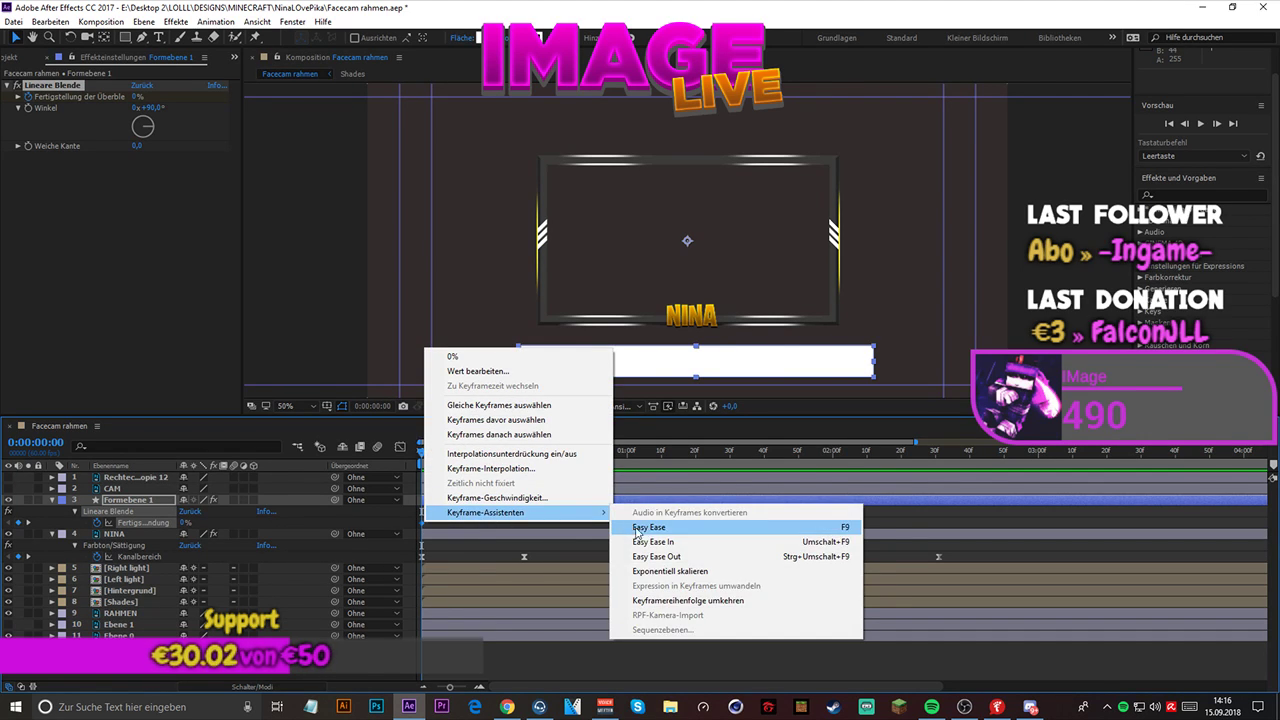
pyautogui.click(645, 527)
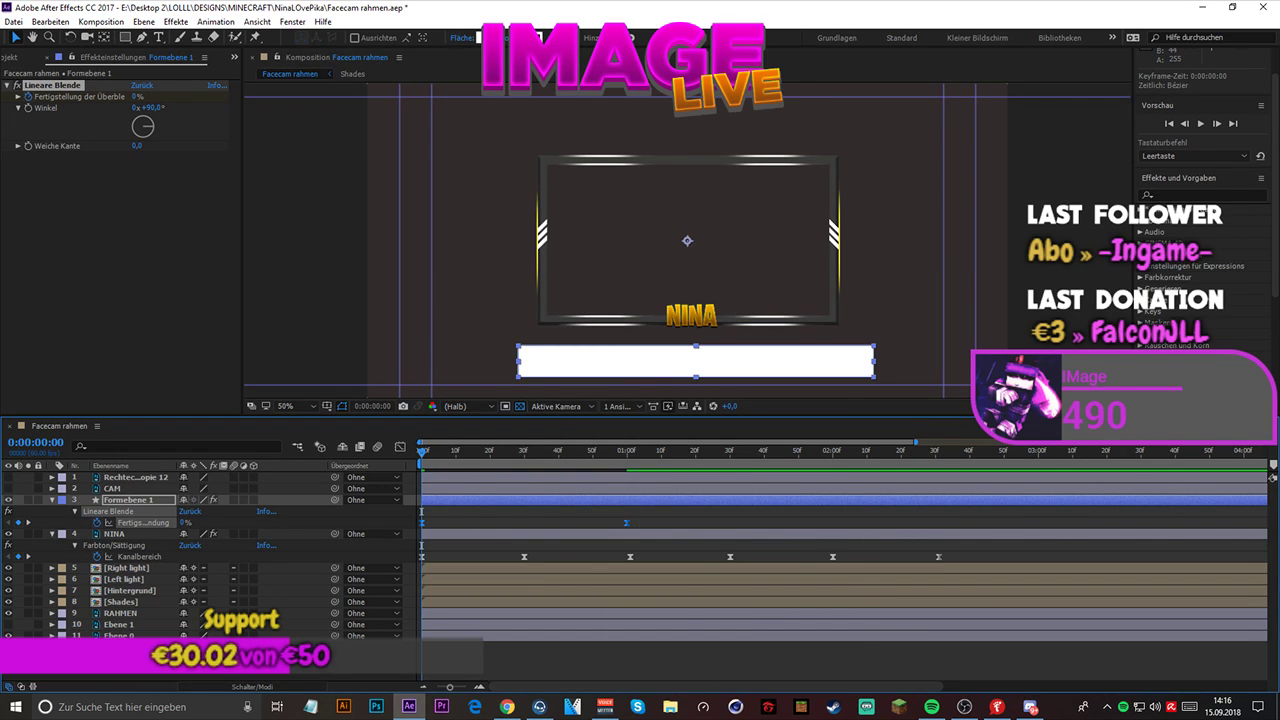
# - Show the Lineare Blende completion keyframes of Formebene 1 in the graph editor as a speed curve (Geschwindigkeitskurve)
pyautogui.hotkey('alt', 'Tab')
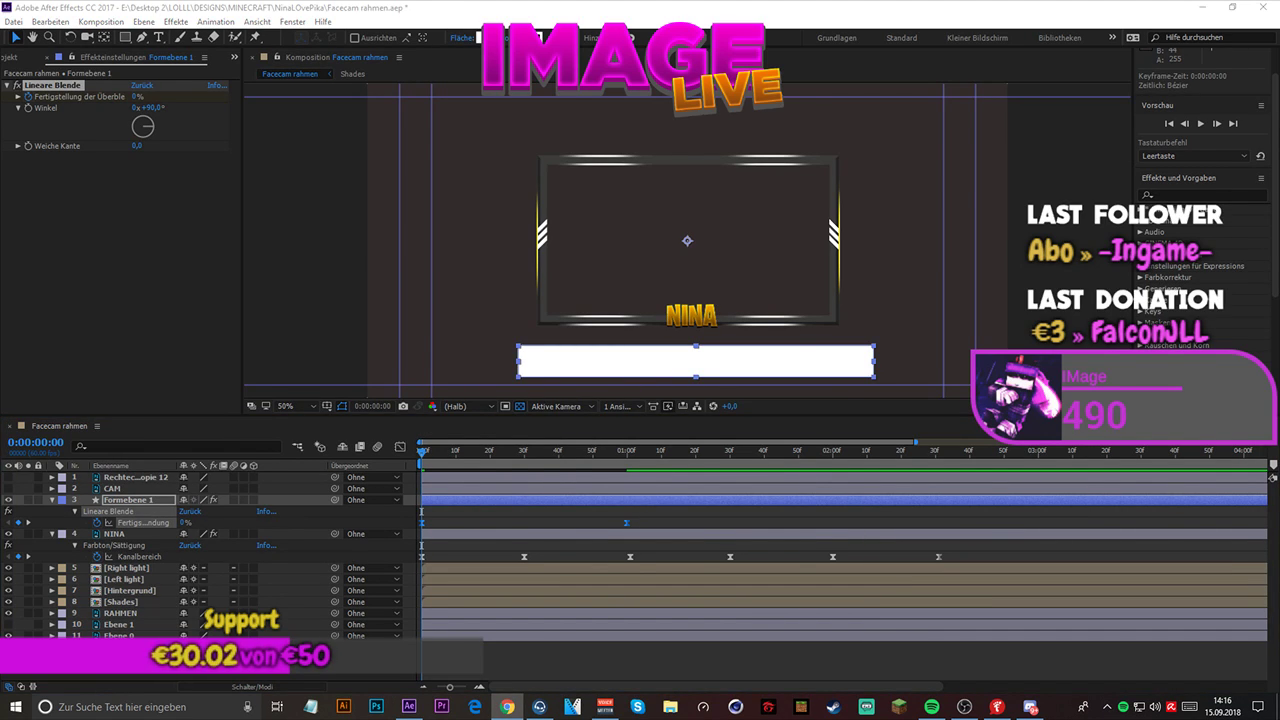
pyautogui.click(400, 448)
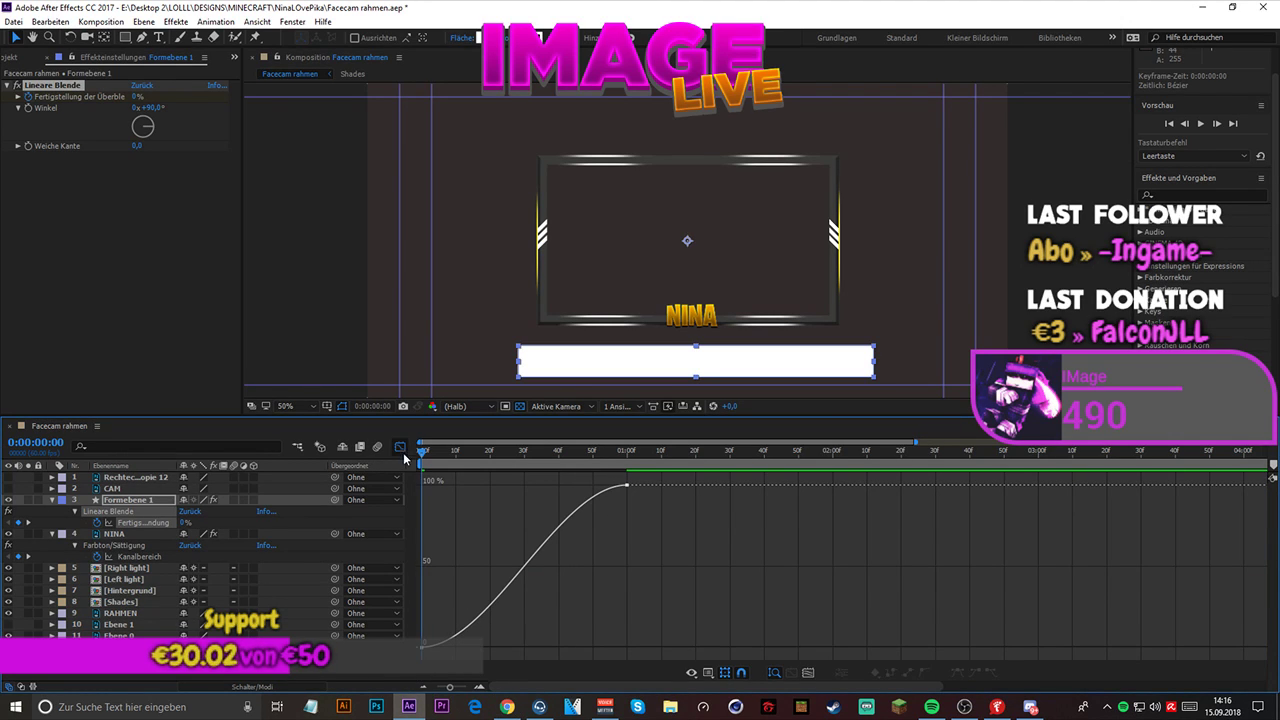
pyautogui.click(400, 448)
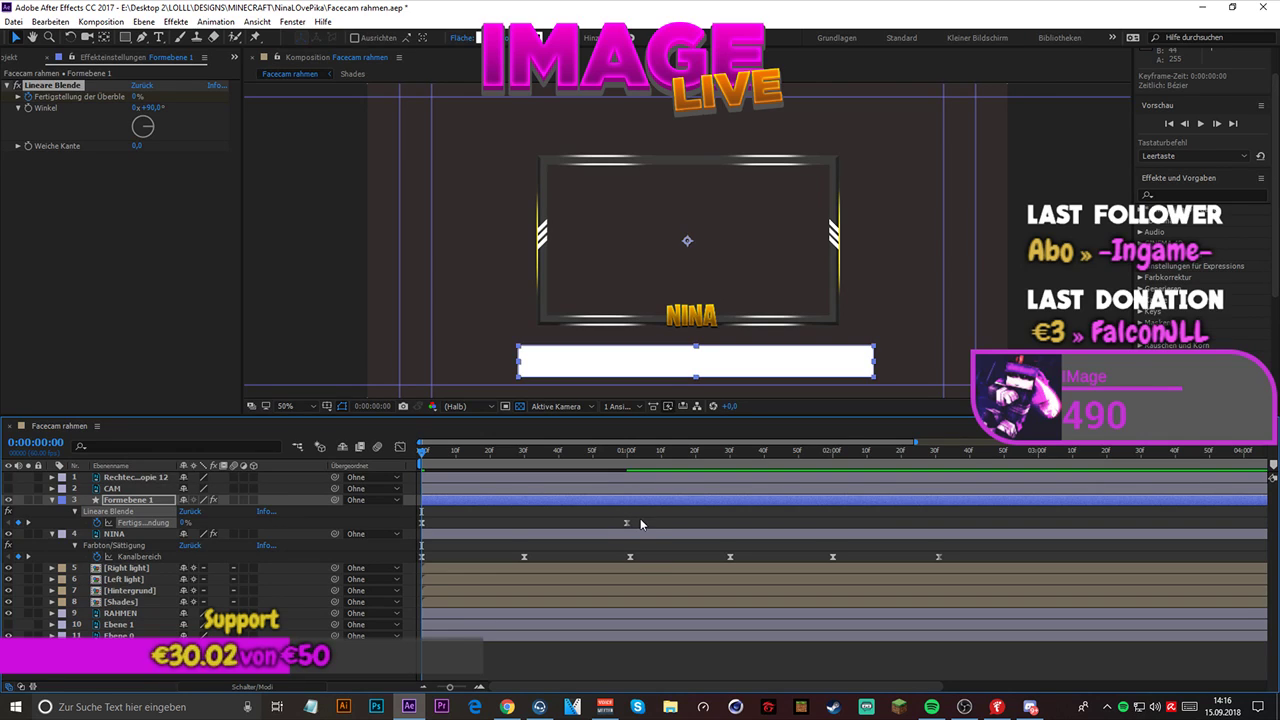
pyautogui.moveTo(620, 522); pyautogui.dragTo(414, 532)
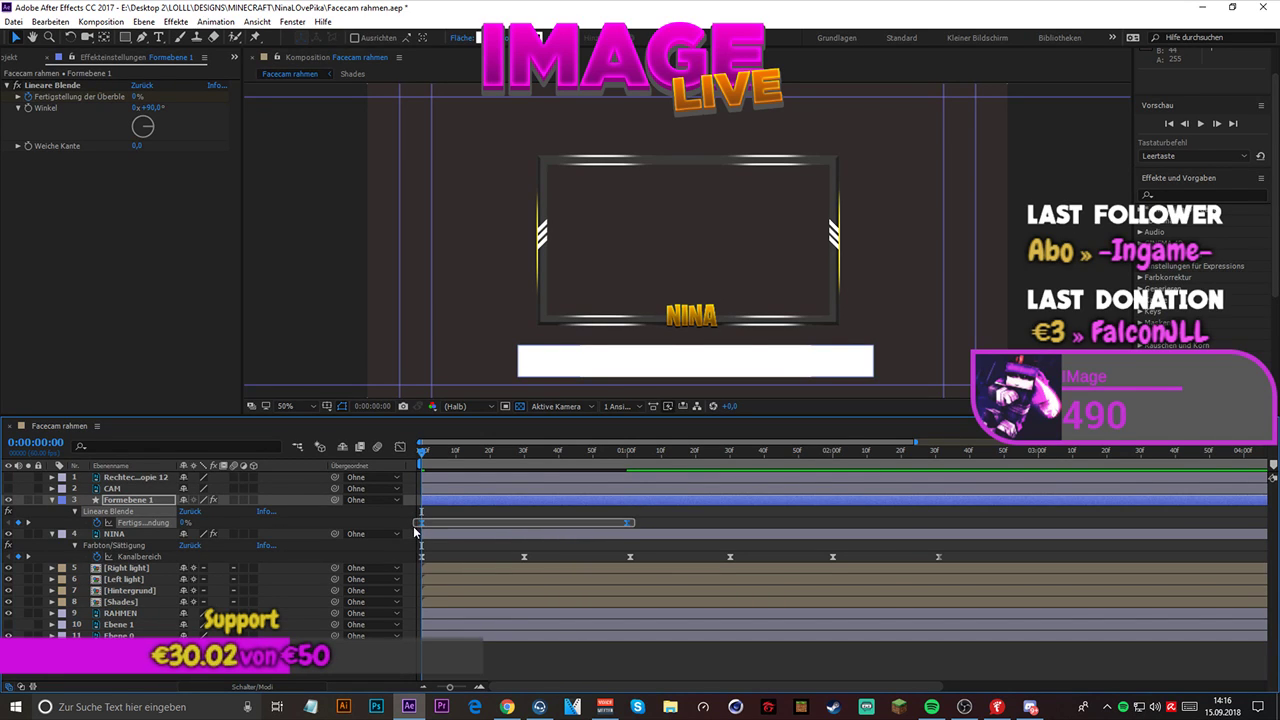
pyautogui.click(400, 448)
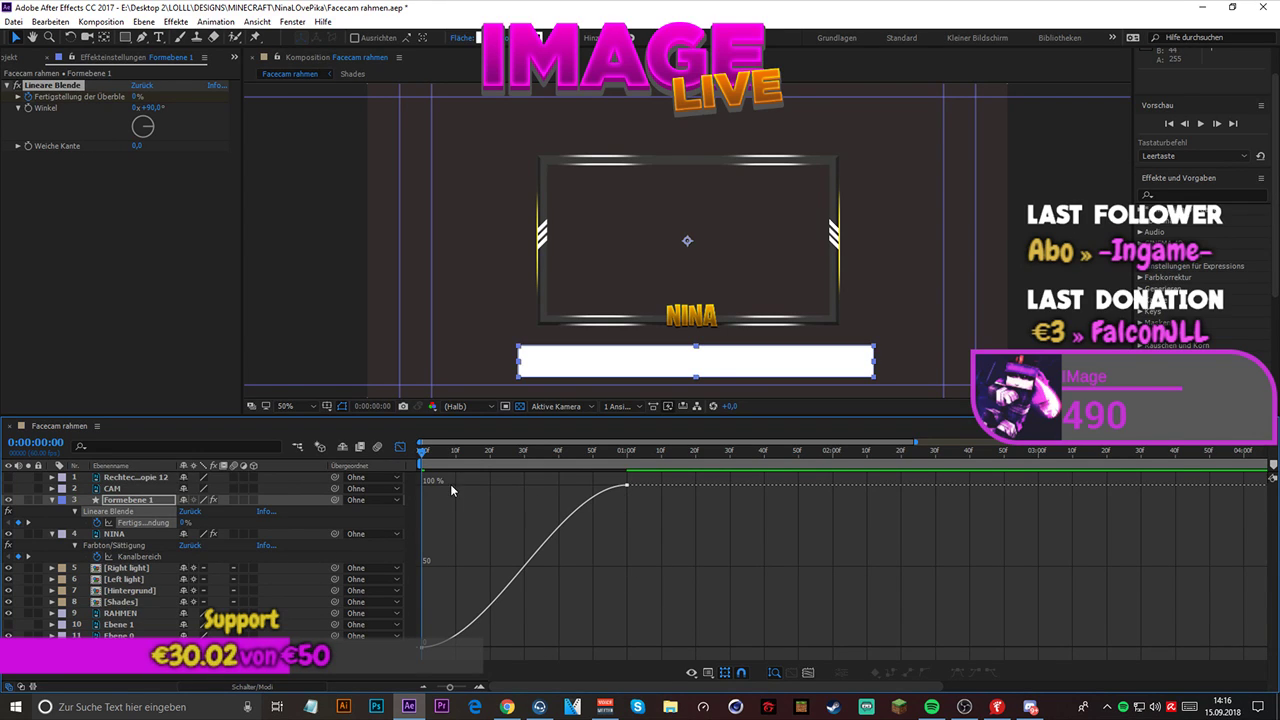
pyautogui.click(400, 448)
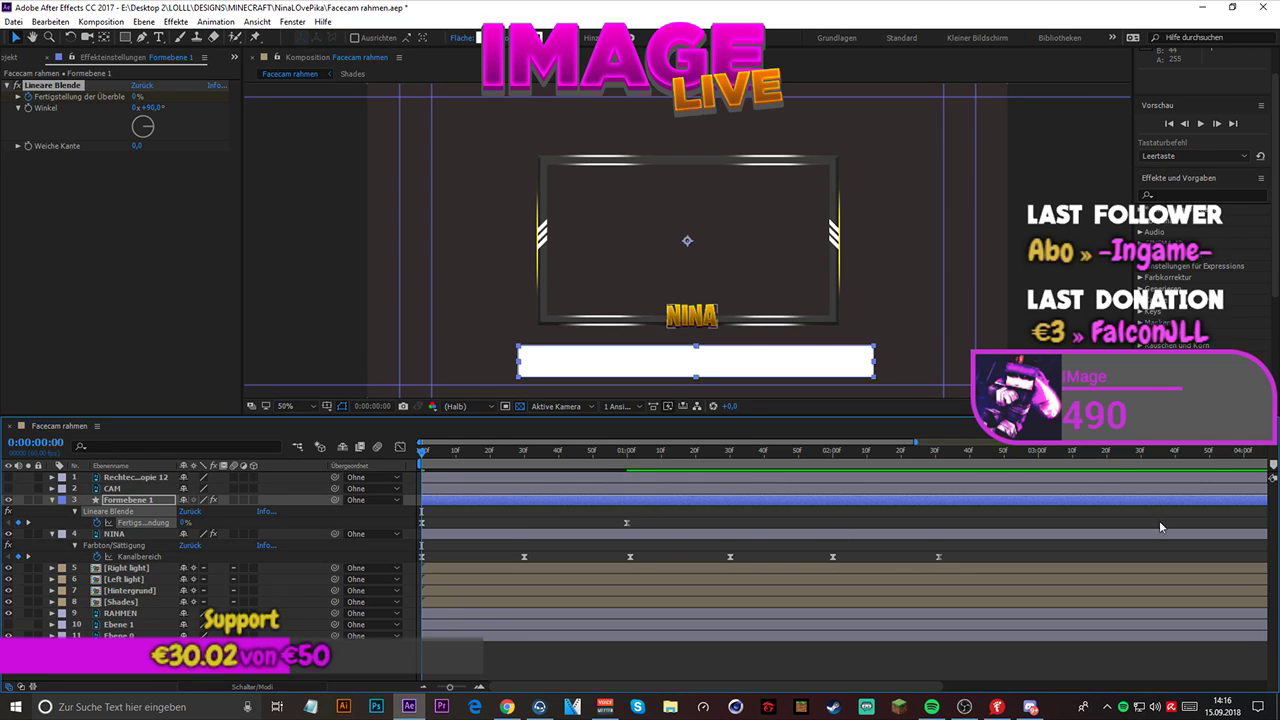
pyautogui.click(1279, 528)
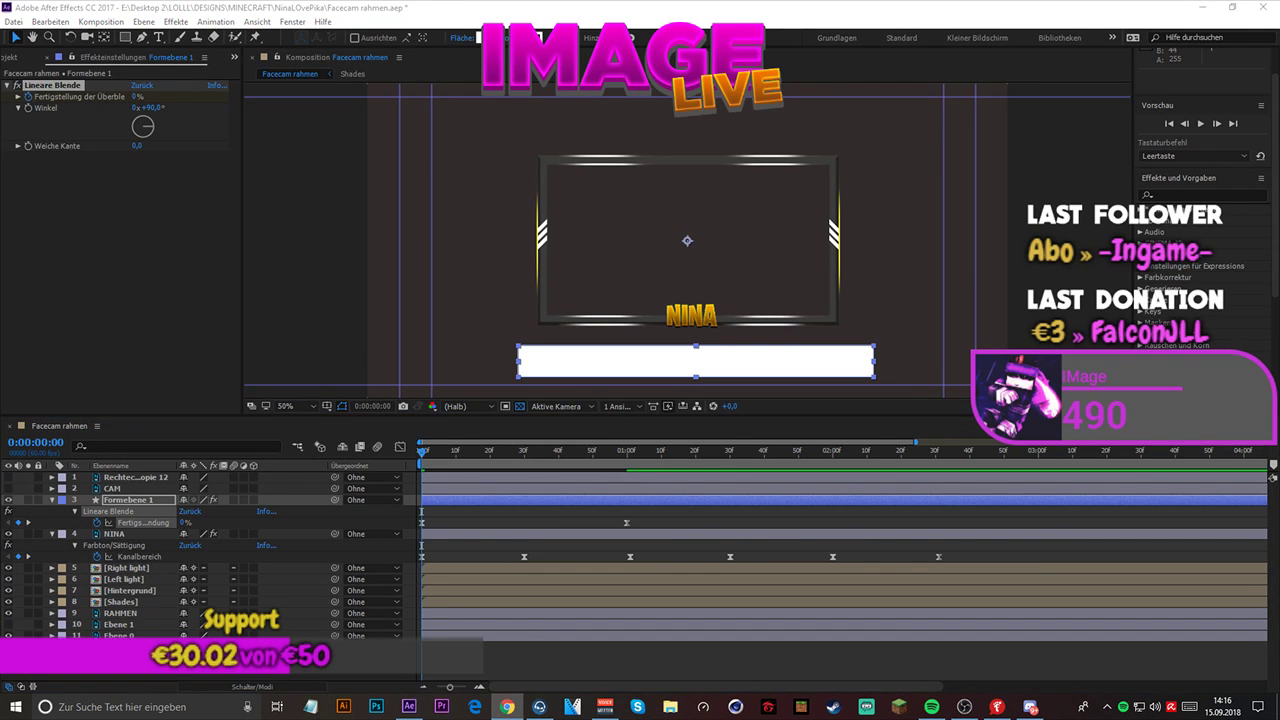
pyautogui.click(400, 447)
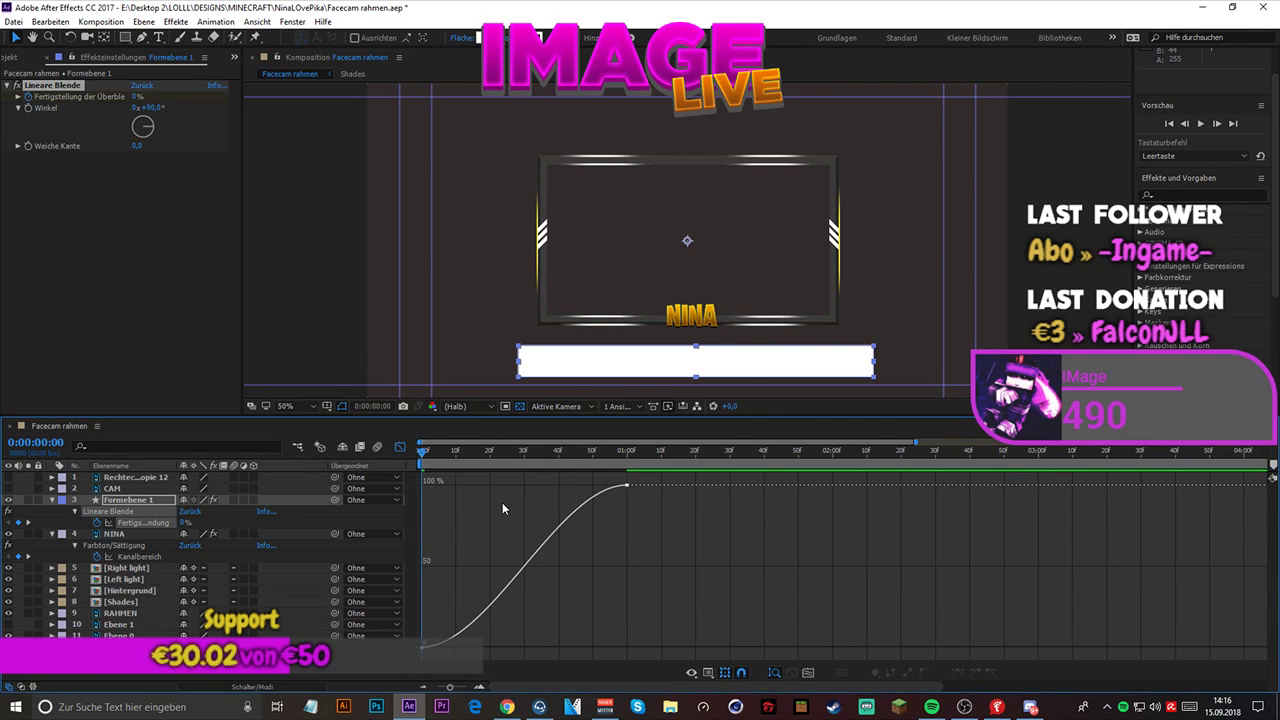
pyautogui.rightClick(502, 502)
pyautogui.click(550, 386)
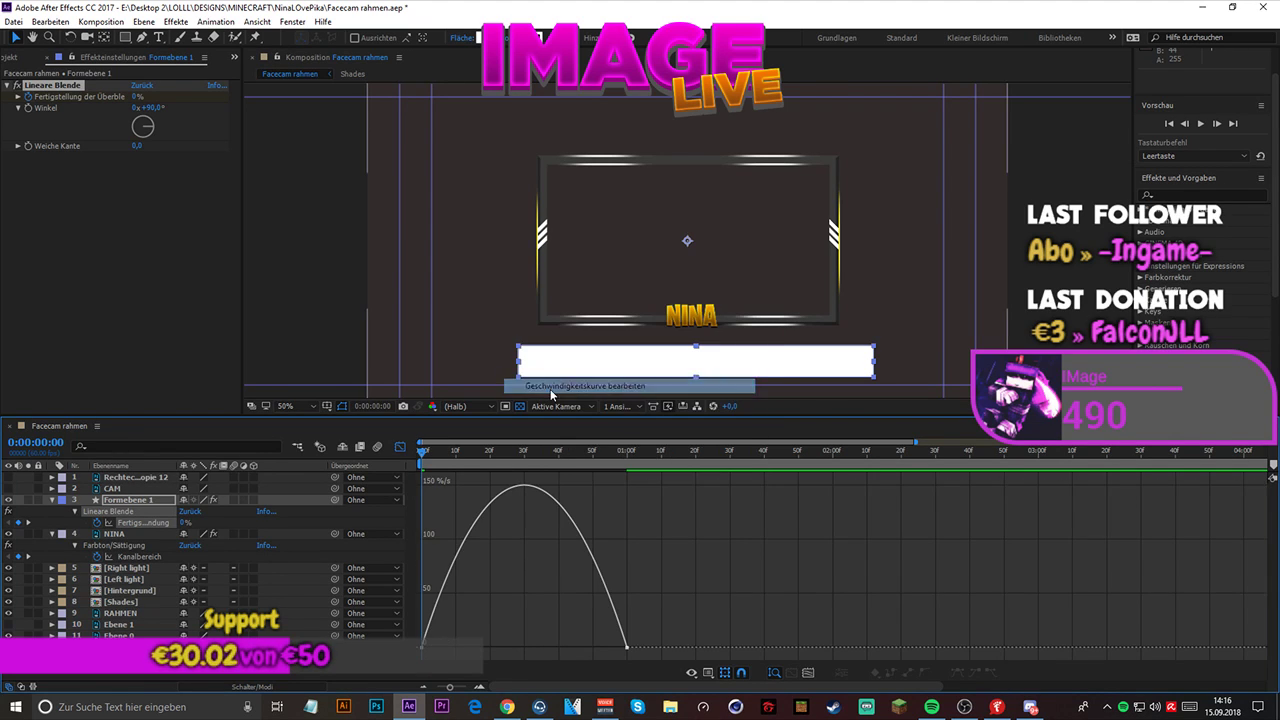
# - Extend the last keyframe's incoming influence handle to about frame 30, shifting the speed peak toward the start, and preview the wipe
pyautogui.moveTo(608, 640); pyautogui.dragTo(524, 648)
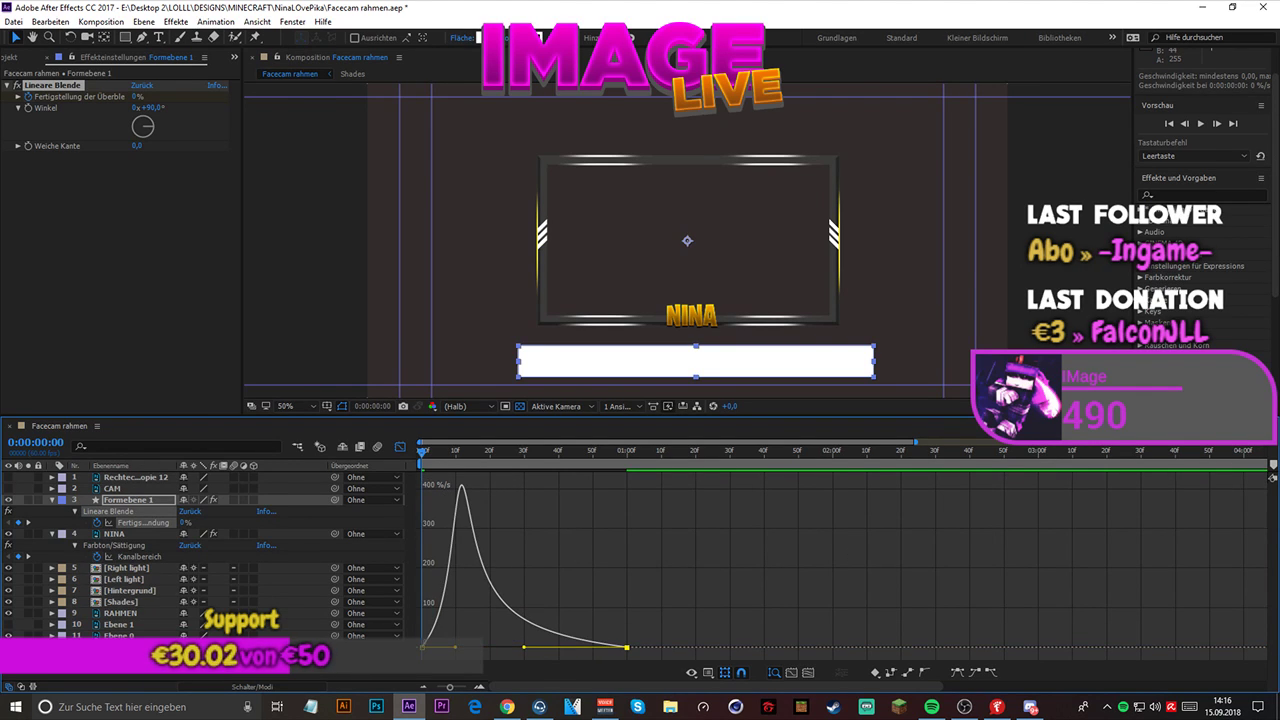
pyautogui.click(401, 447)
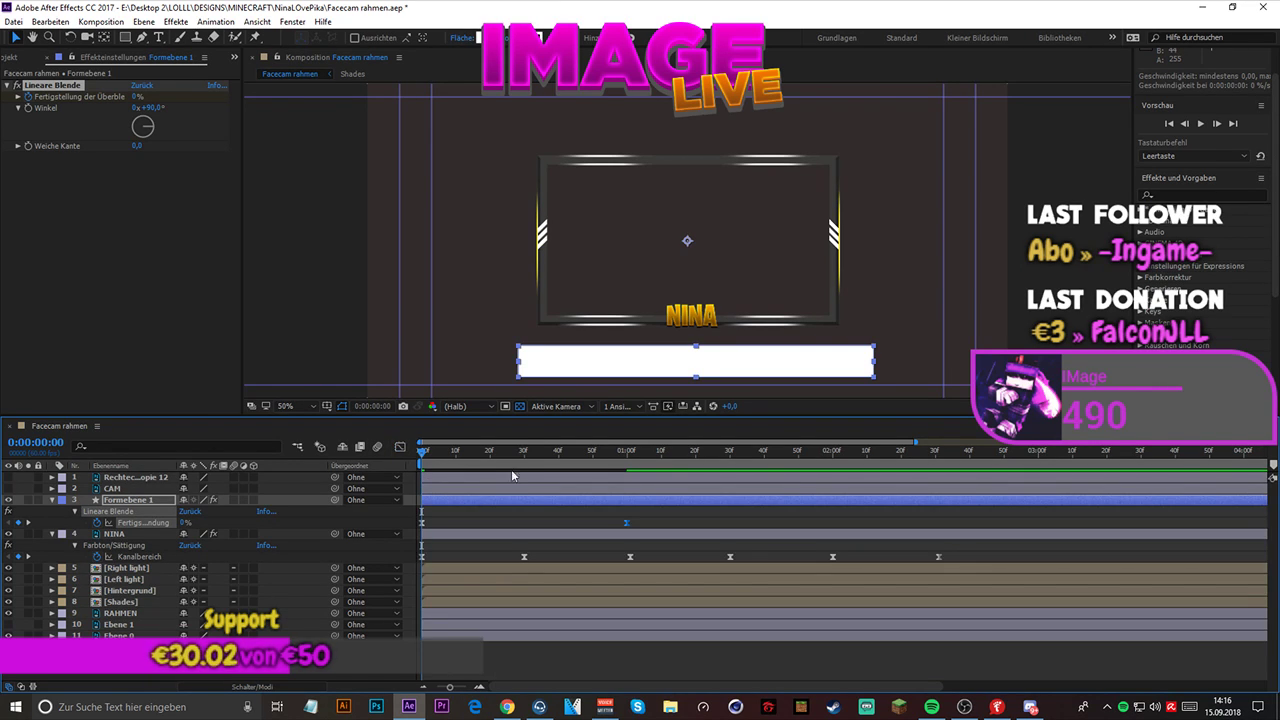
pyautogui.press('space')
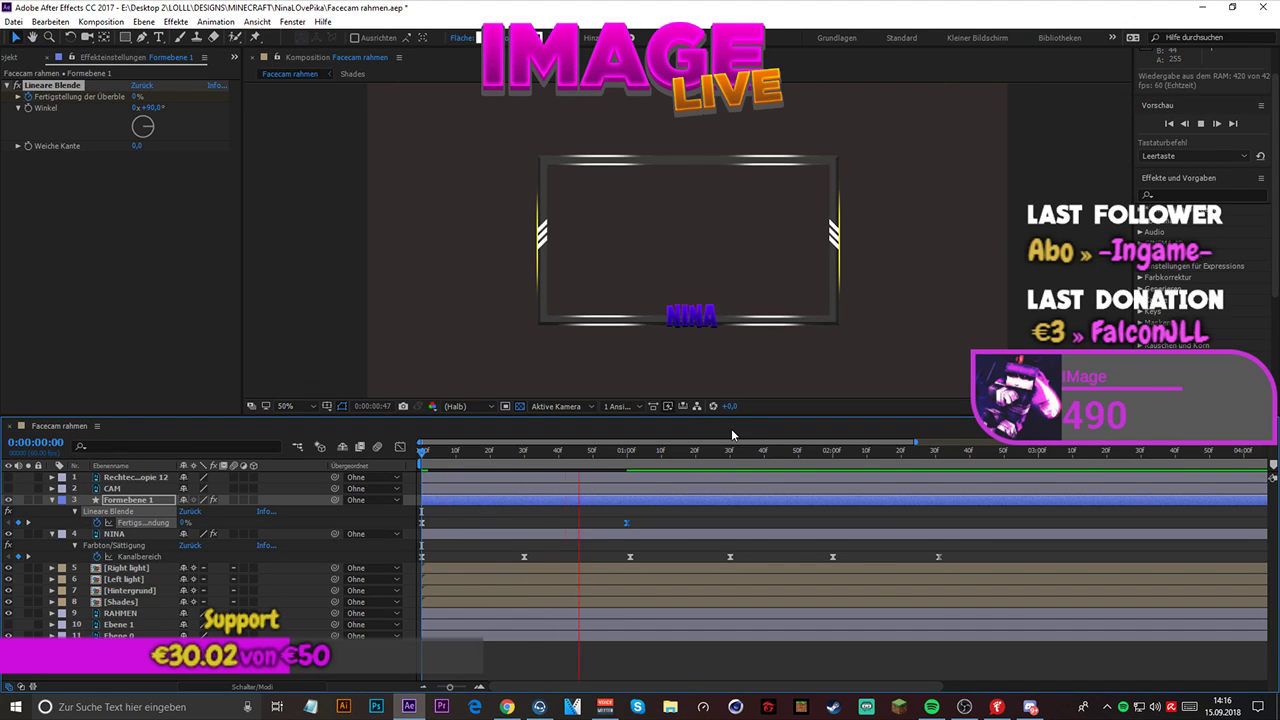
pyautogui.press('space')
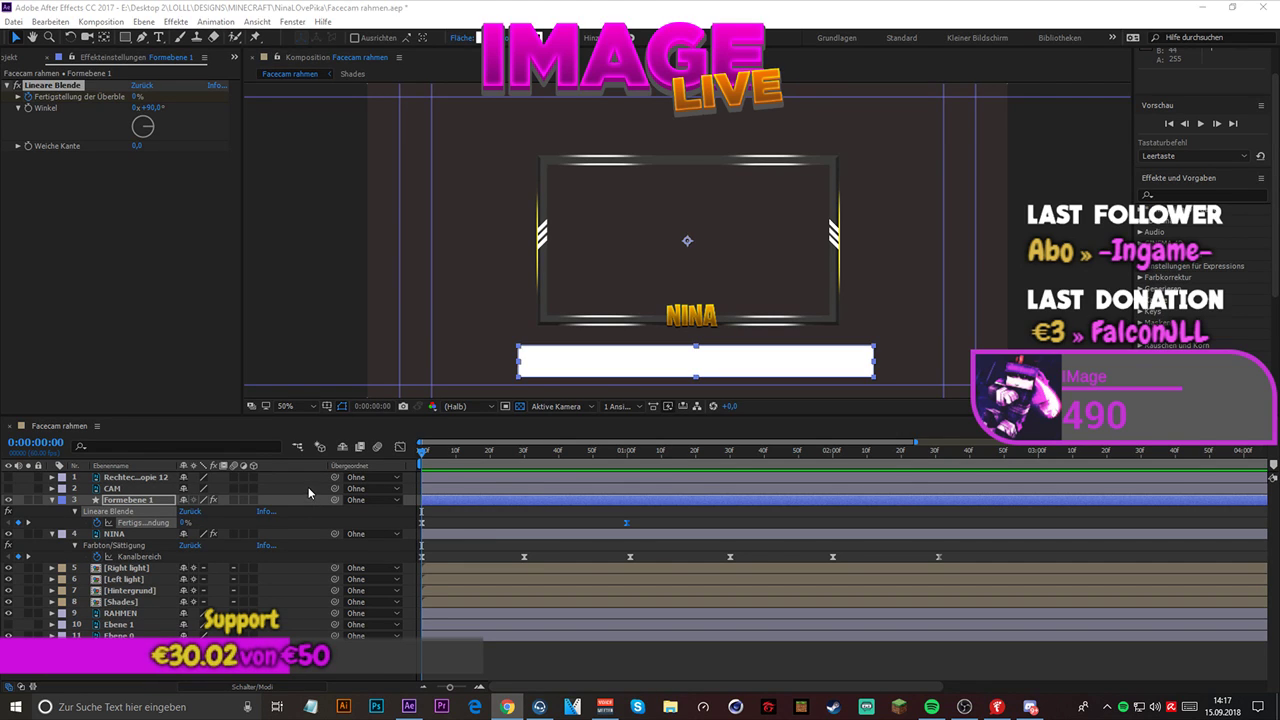
# - Try extreme speed curves by extending the first keyframe's outgoing influence and shortening the last keyframe's incoming influence
pyautogui.click(399, 447)
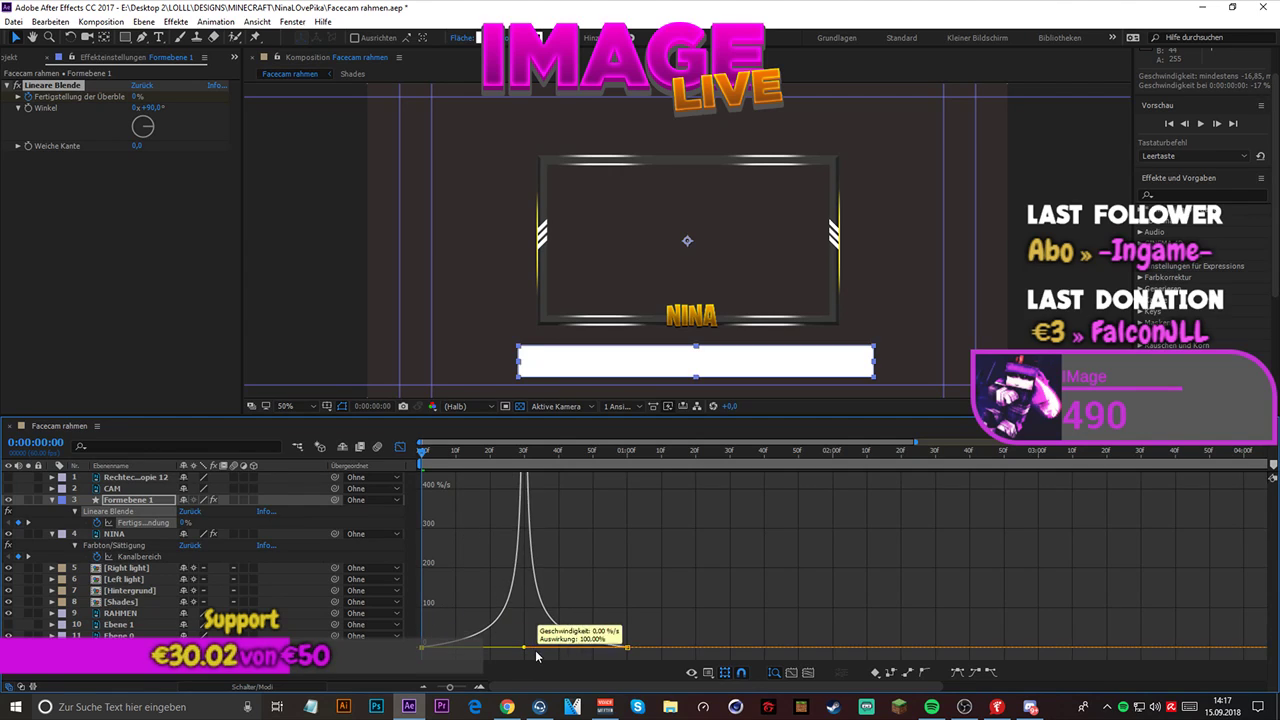
pyautogui.moveTo(536, 652); pyautogui.dragTo(617, 649)
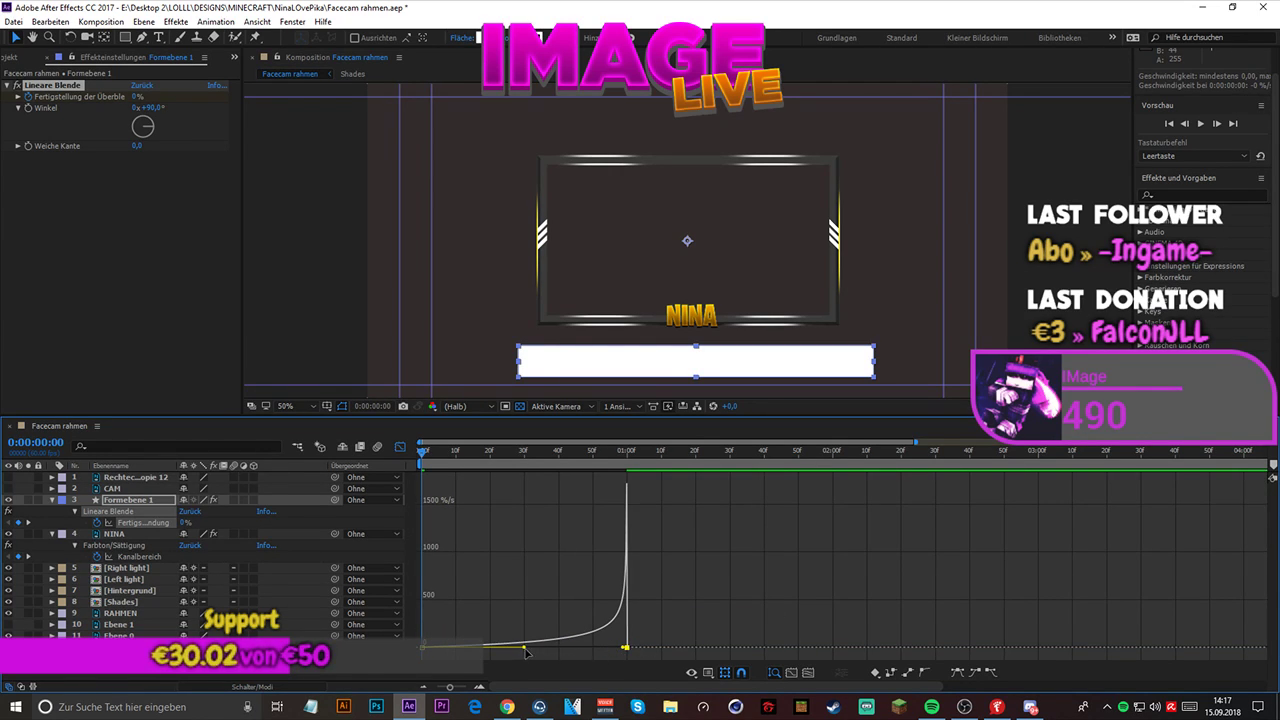
pyautogui.moveTo(523, 651); pyautogui.dragTo(640, 637)
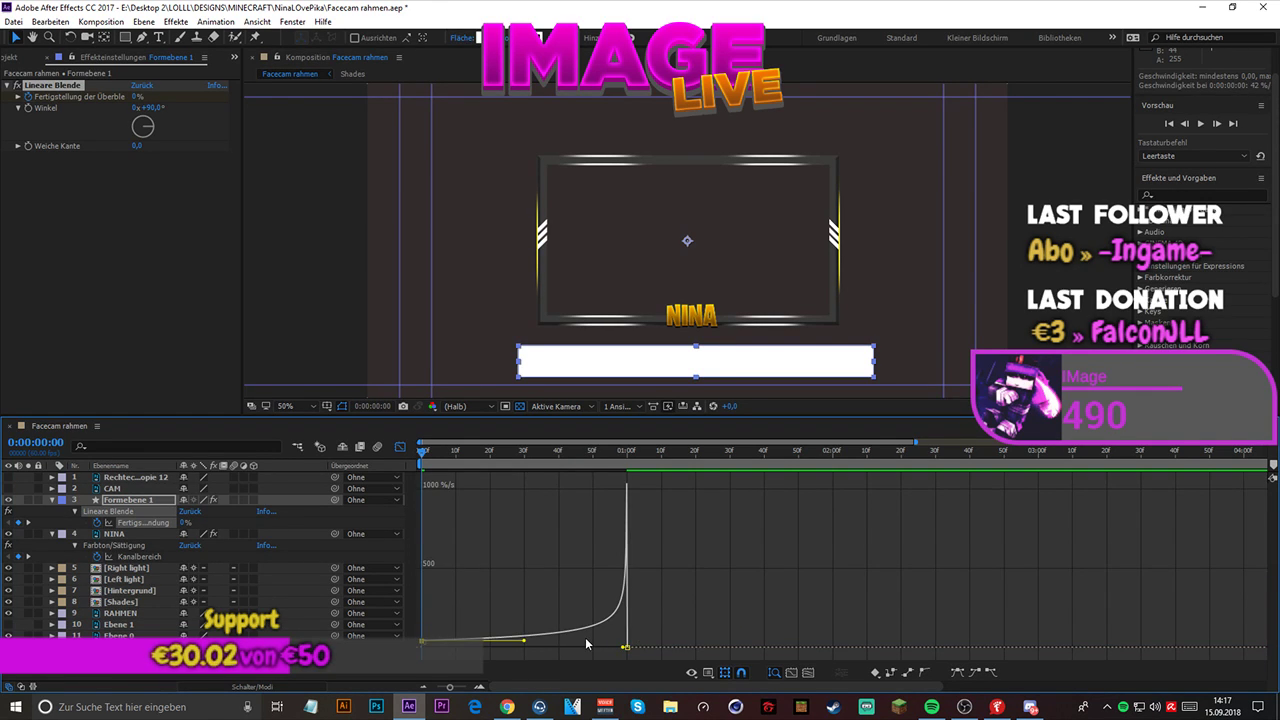
# - Undo the speed curve edits back to the symmetric Easy Ease curve
pyautogui.hotkey('ctrl', 'z')
pyautogui.hotkey('ctrl', 'z')
pyautogui.hotkey('ctrl', 'z')
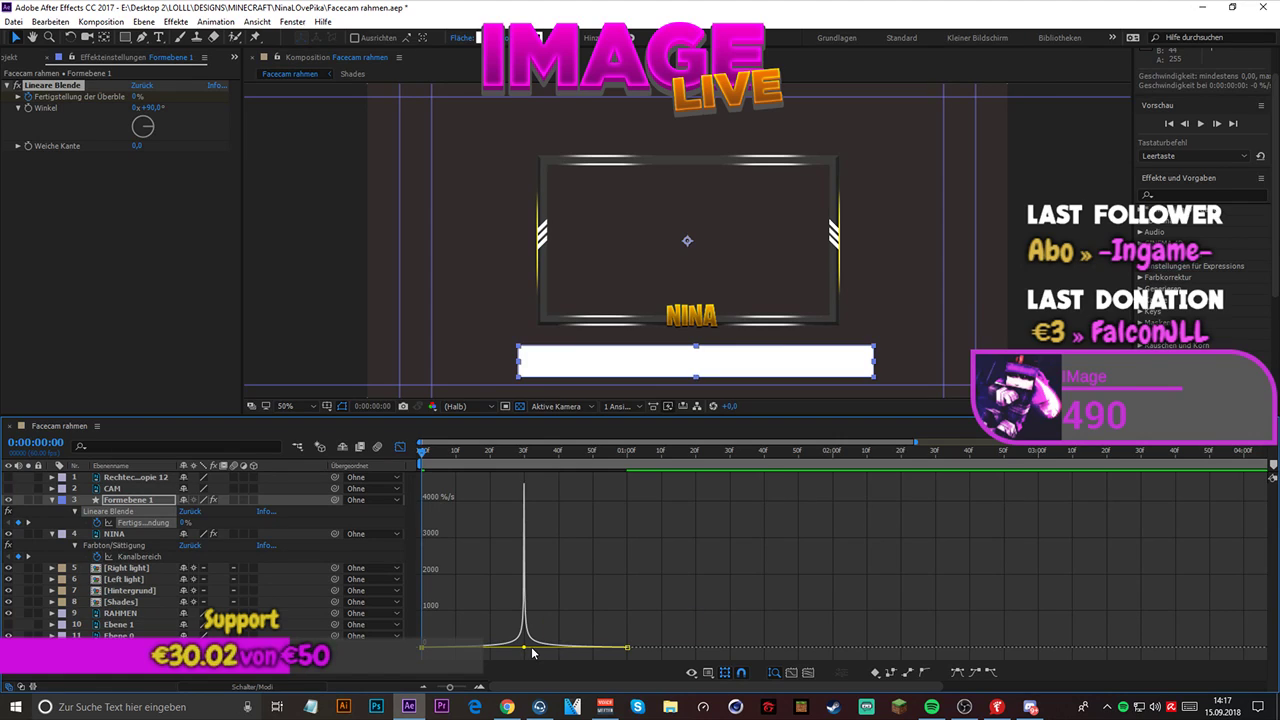
pyautogui.hotkey('ctrl', 'z')
pyautogui.moveTo(523, 648); pyautogui.dragTo(624, 646)
pyautogui.hotkey('ctrl', 'z')
pyautogui.hotkey('ctrl', 'z')
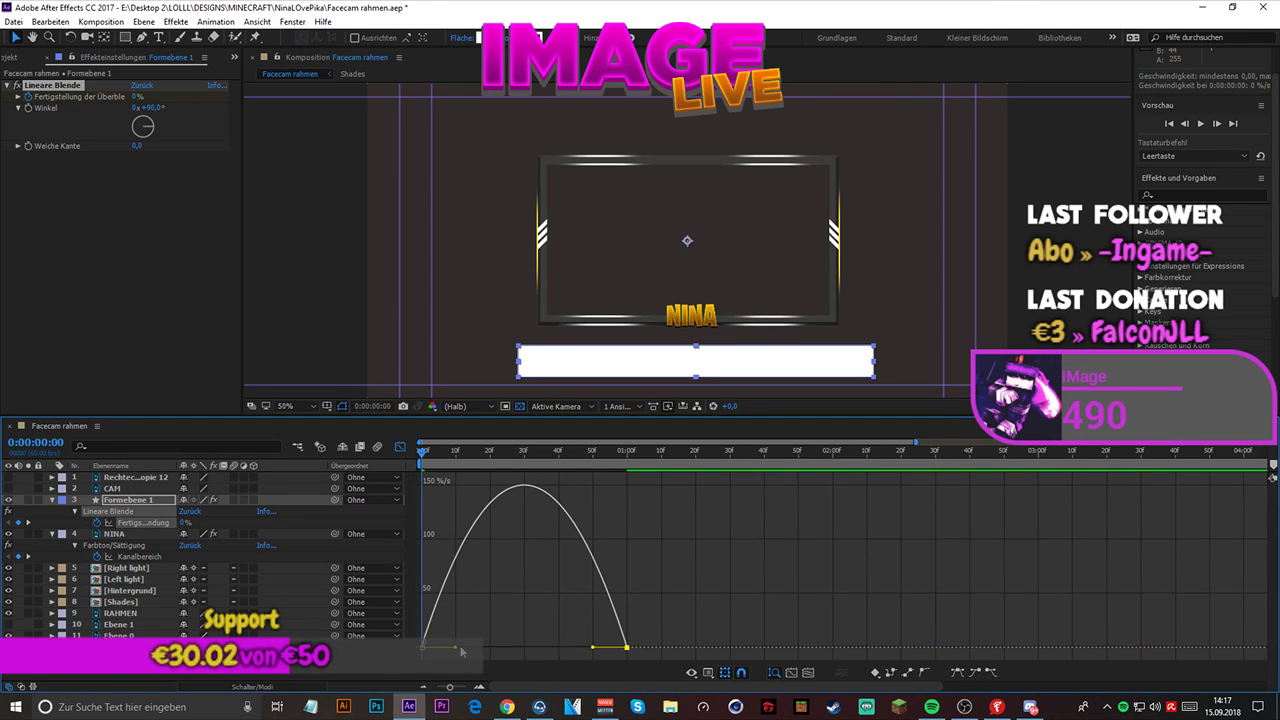
# - Extend the first keyframe's outgoing influence handle to about frame 30 so the wipe's speed peaks near the end, and close the graph editor
pyautogui.moveTo(457, 648); pyautogui.dragTo(523, 648)
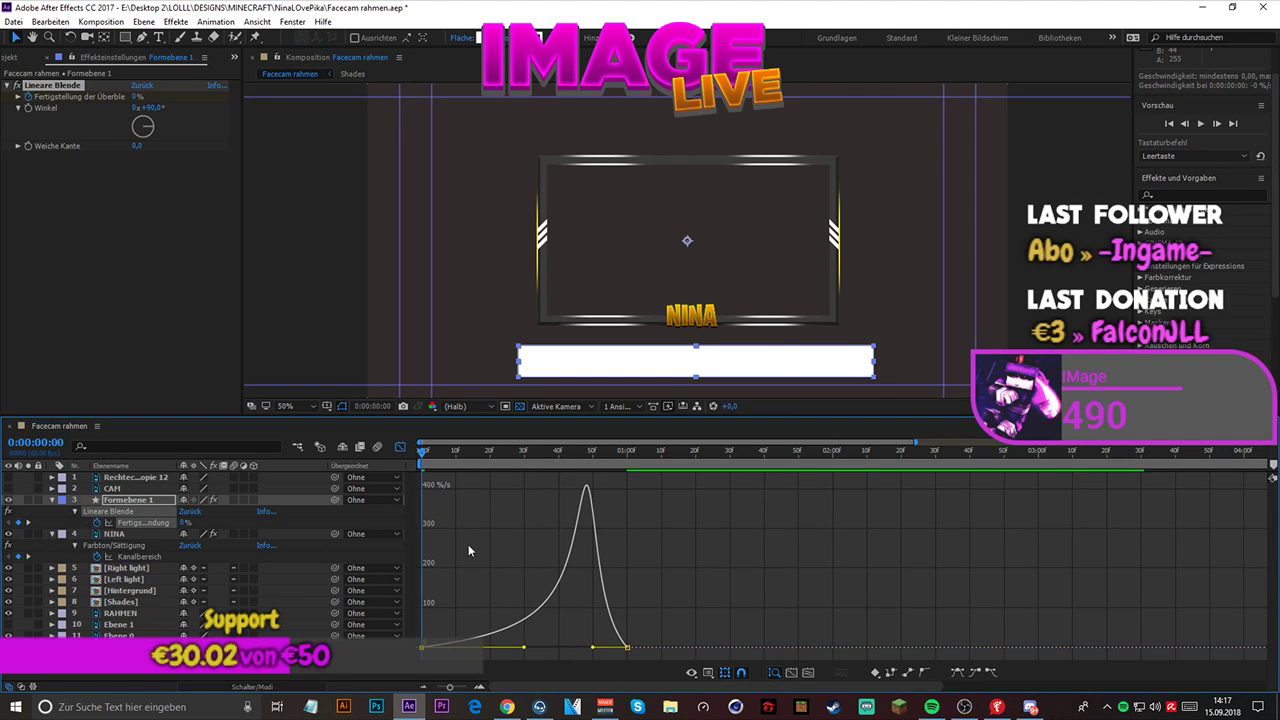
pyautogui.click(400, 446)
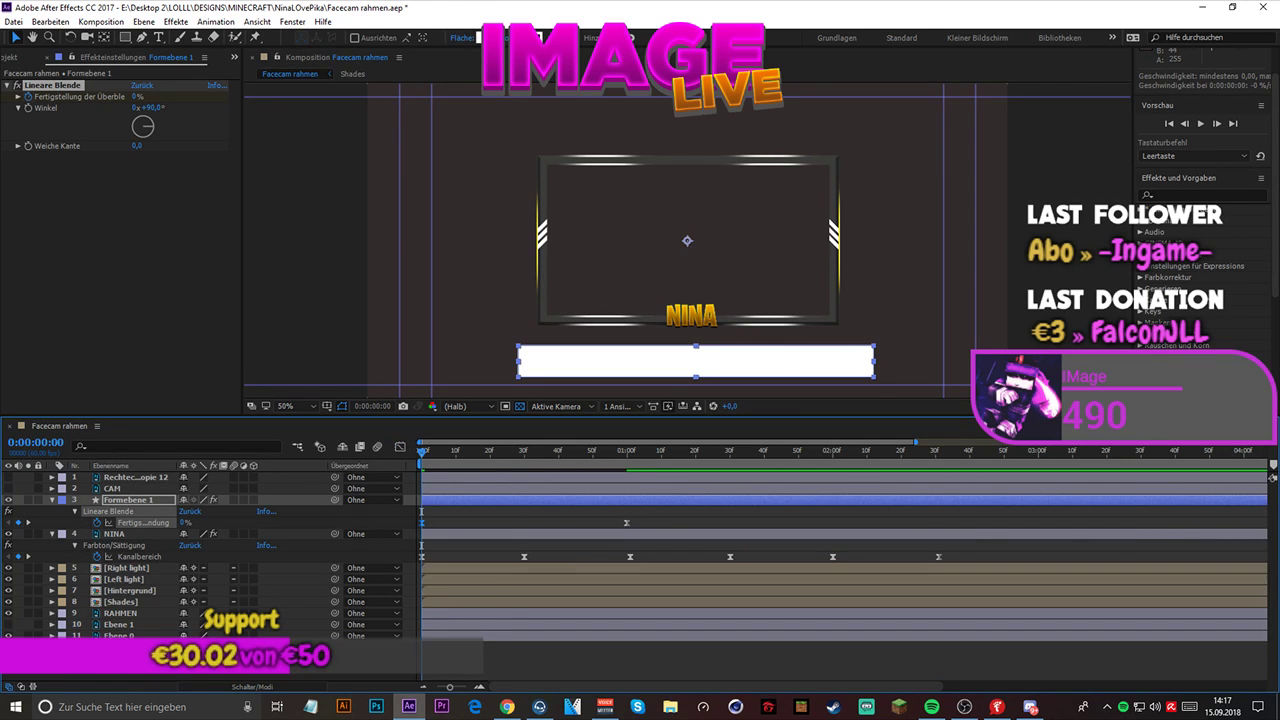
pyautogui.click(507, 706)
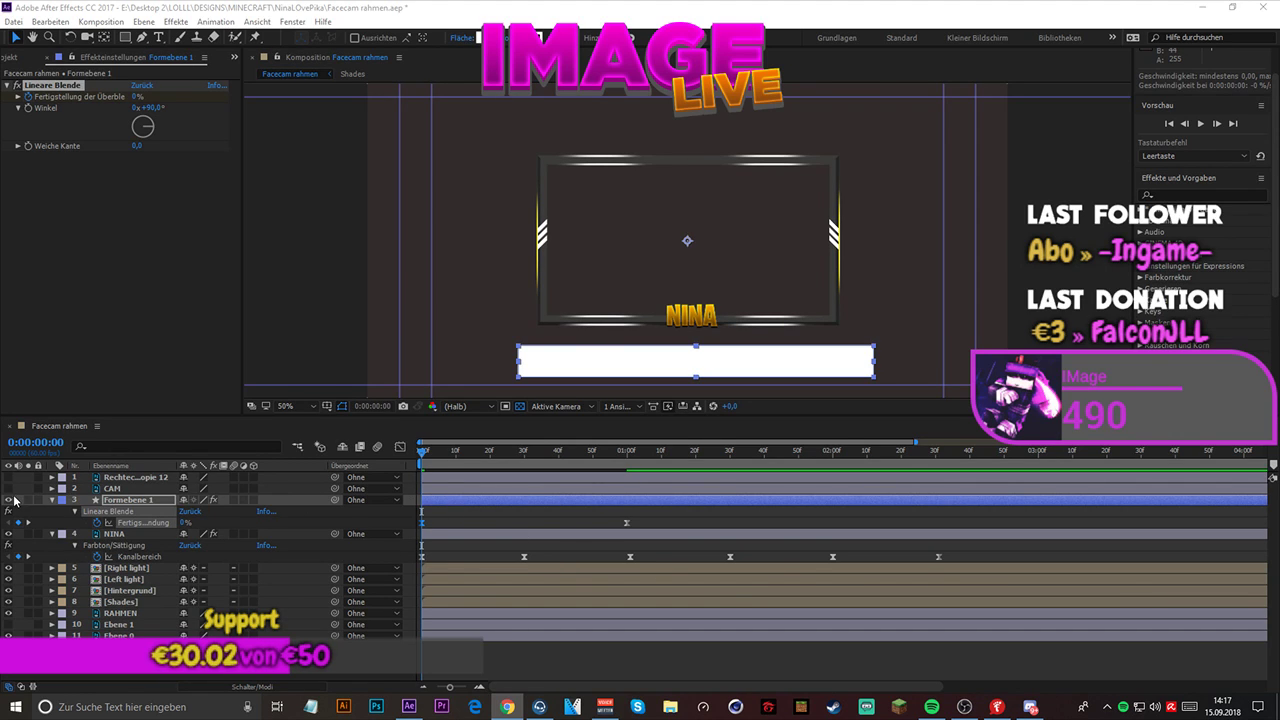
# - Collapse the Formebene 1 and NINA layers and preview the composition from the start
pyautogui.click(48, 505)
pyautogui.click(50, 500)
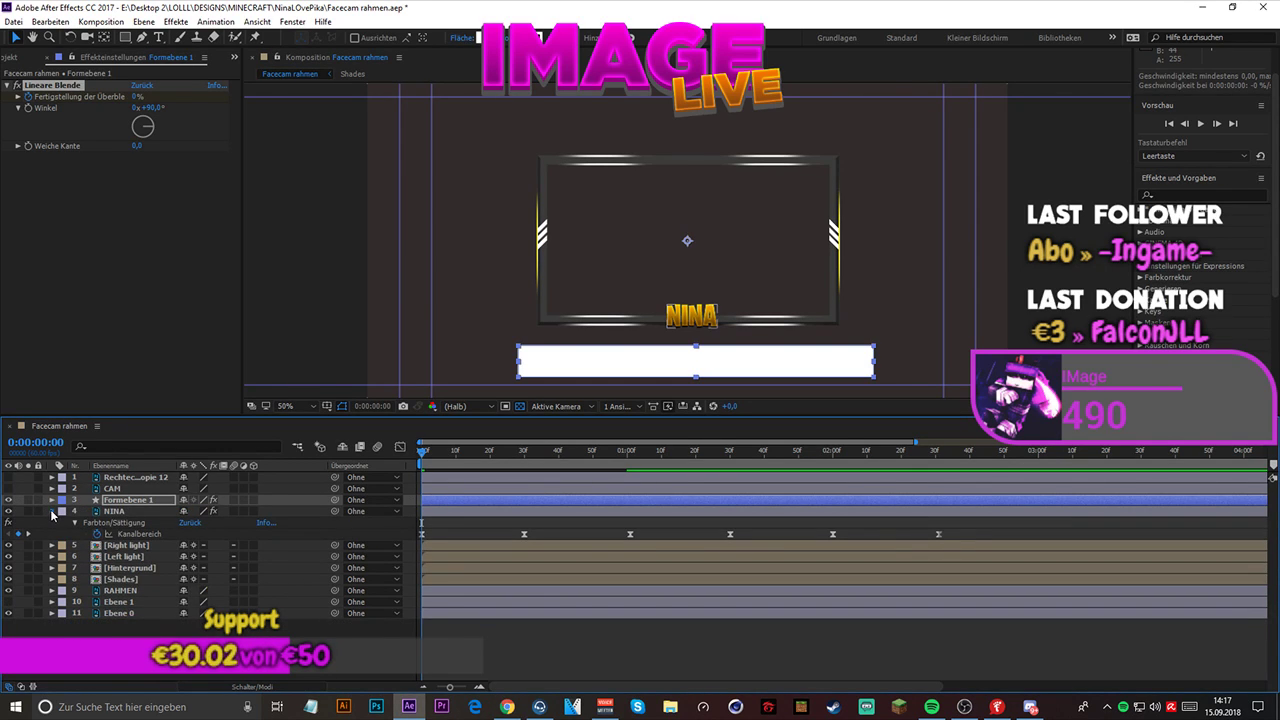
pyautogui.click(51, 511)
pyautogui.press('space')
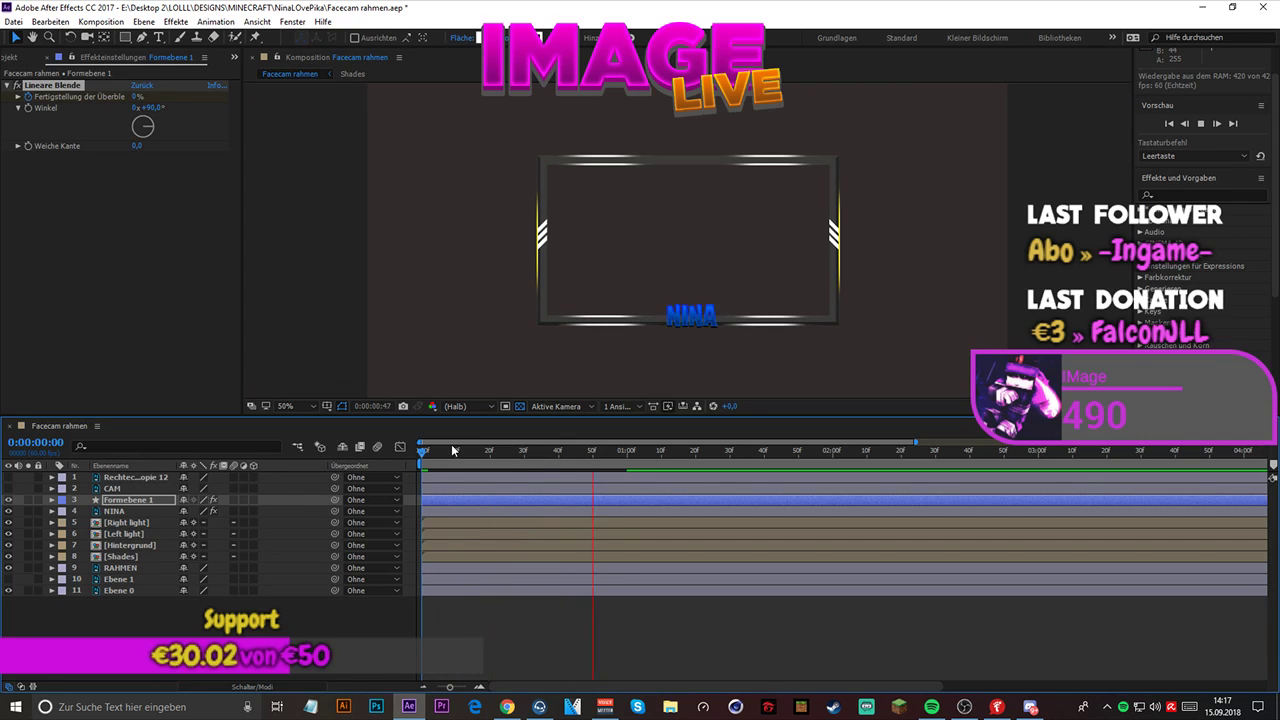
pyautogui.press('space')
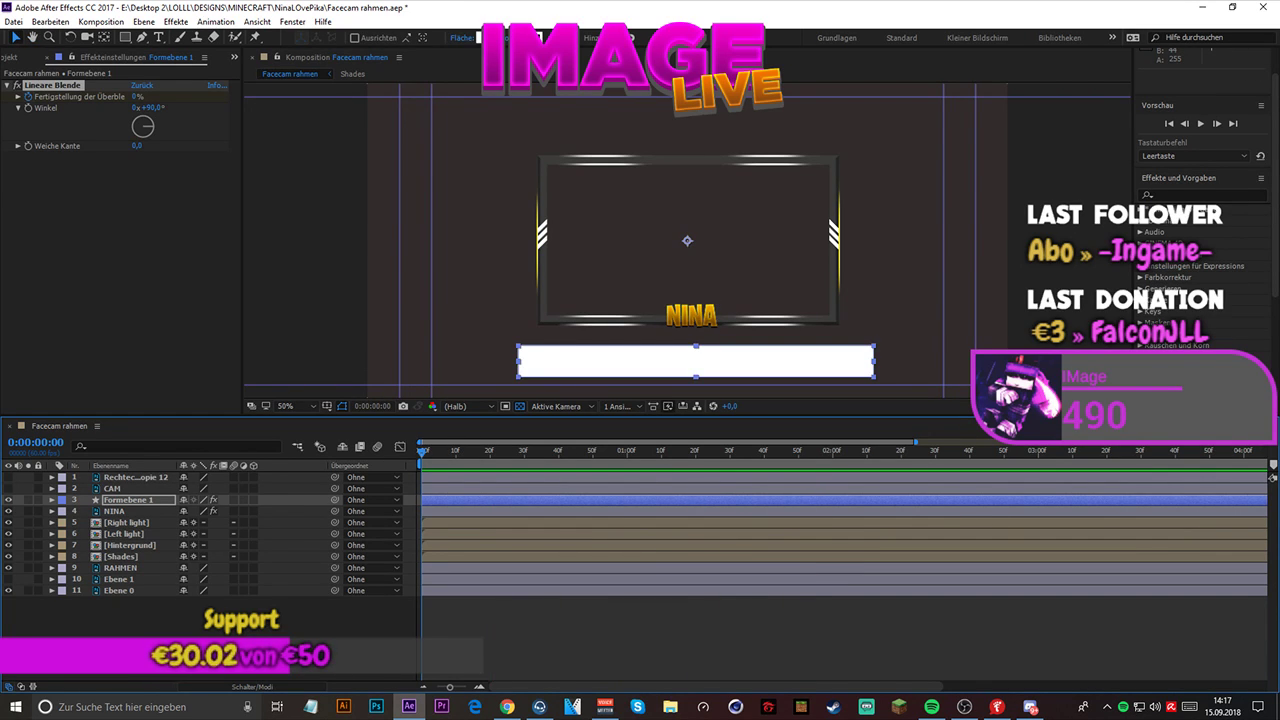
# - Copy the keyframed Farbton/Sättigung effect from the NINA layer to the Right light and Left light layers
pyautogui.click(115, 511)
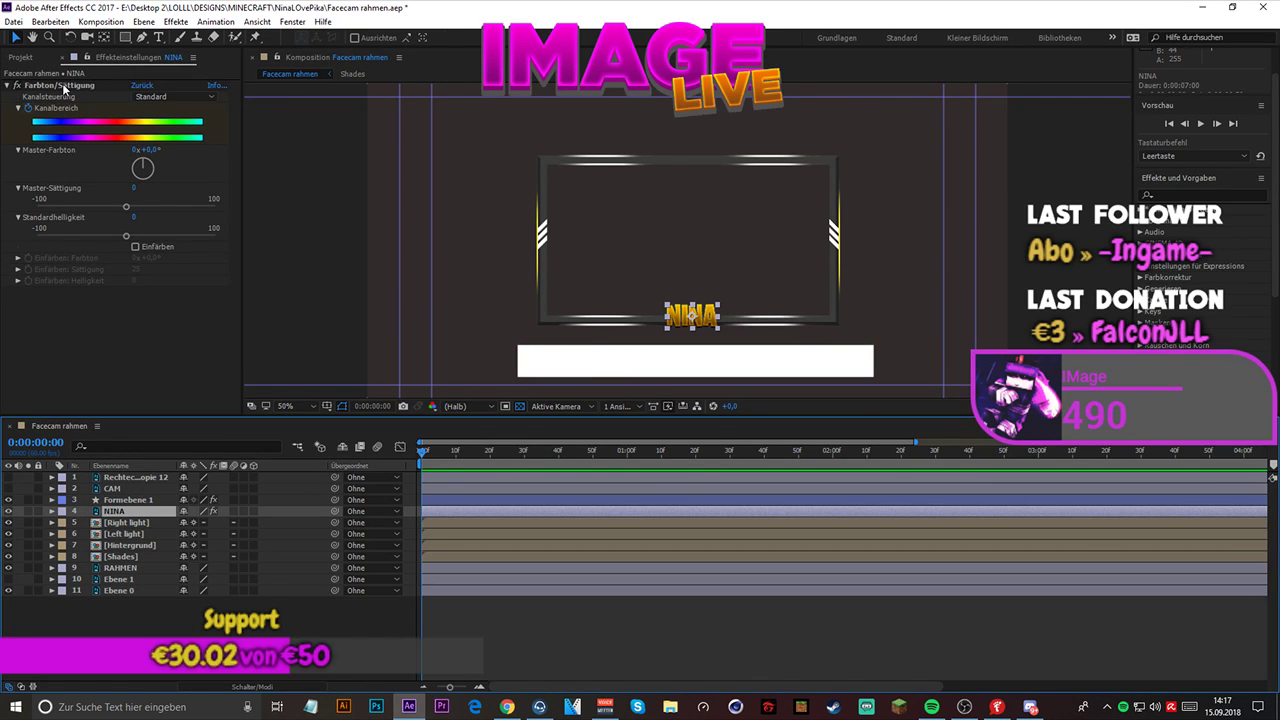
pyautogui.click(64, 87)
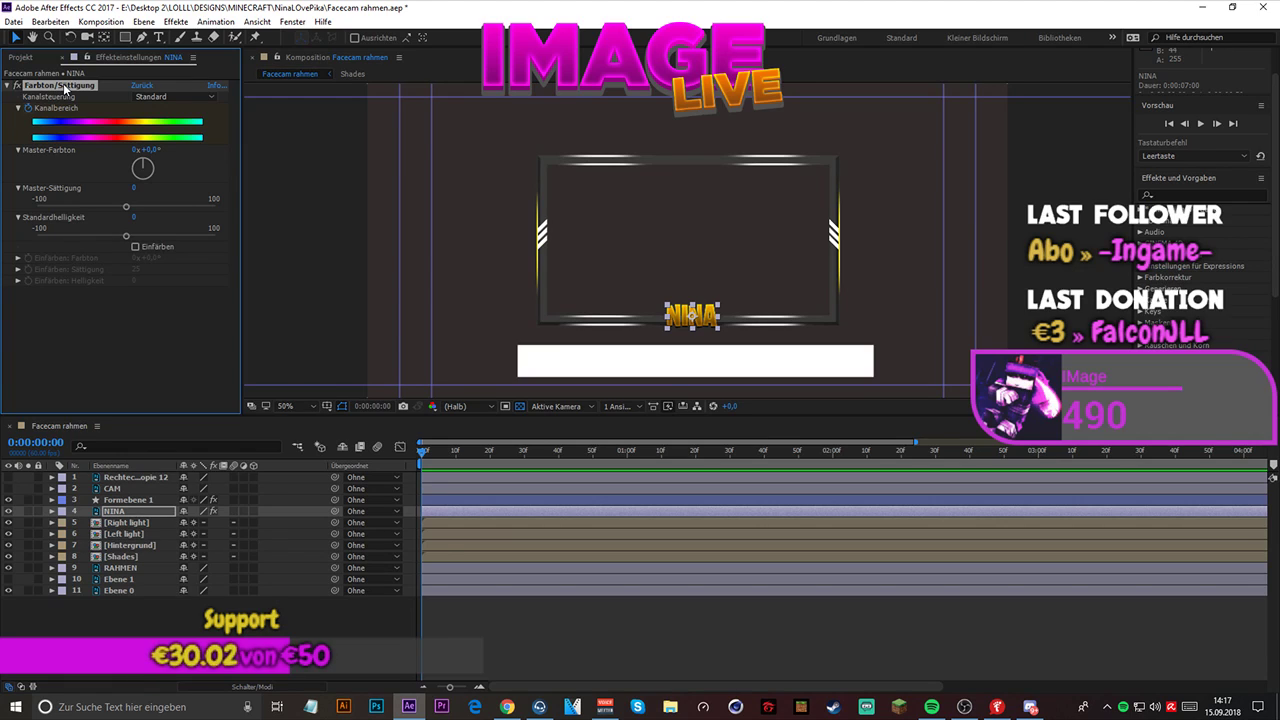
pyautogui.click(8, 86)
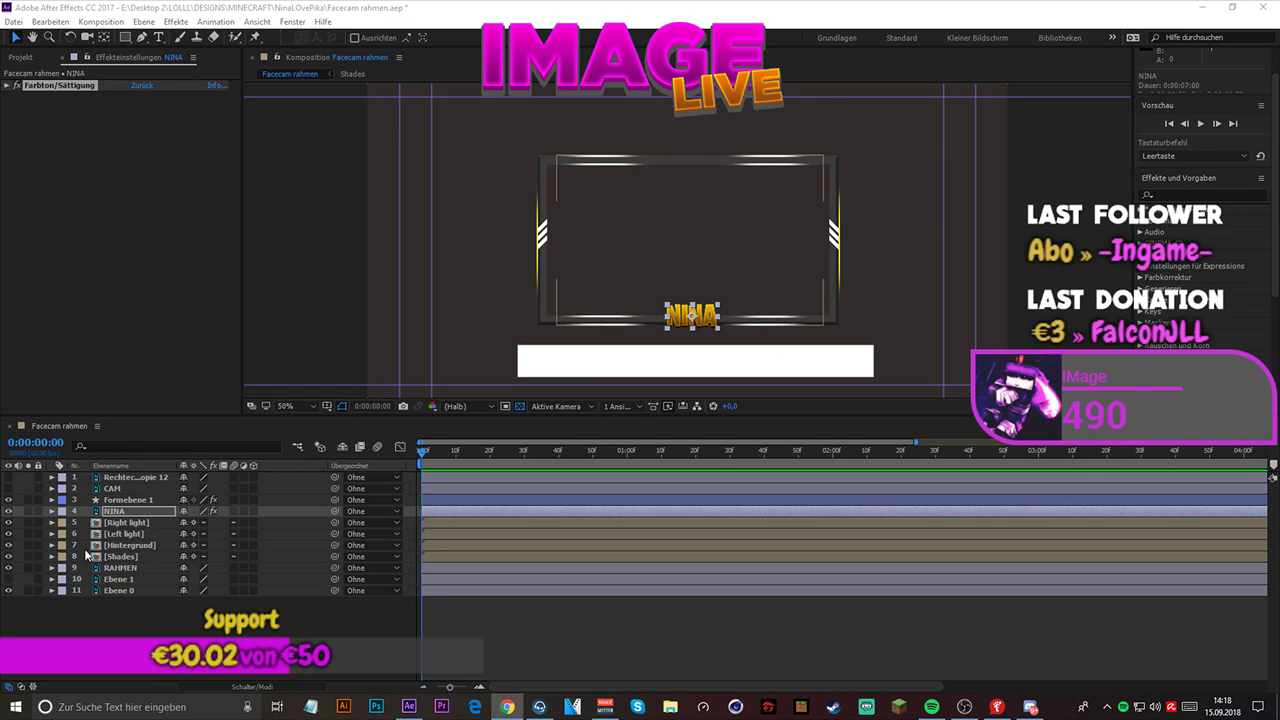
pyautogui.click(122, 524)
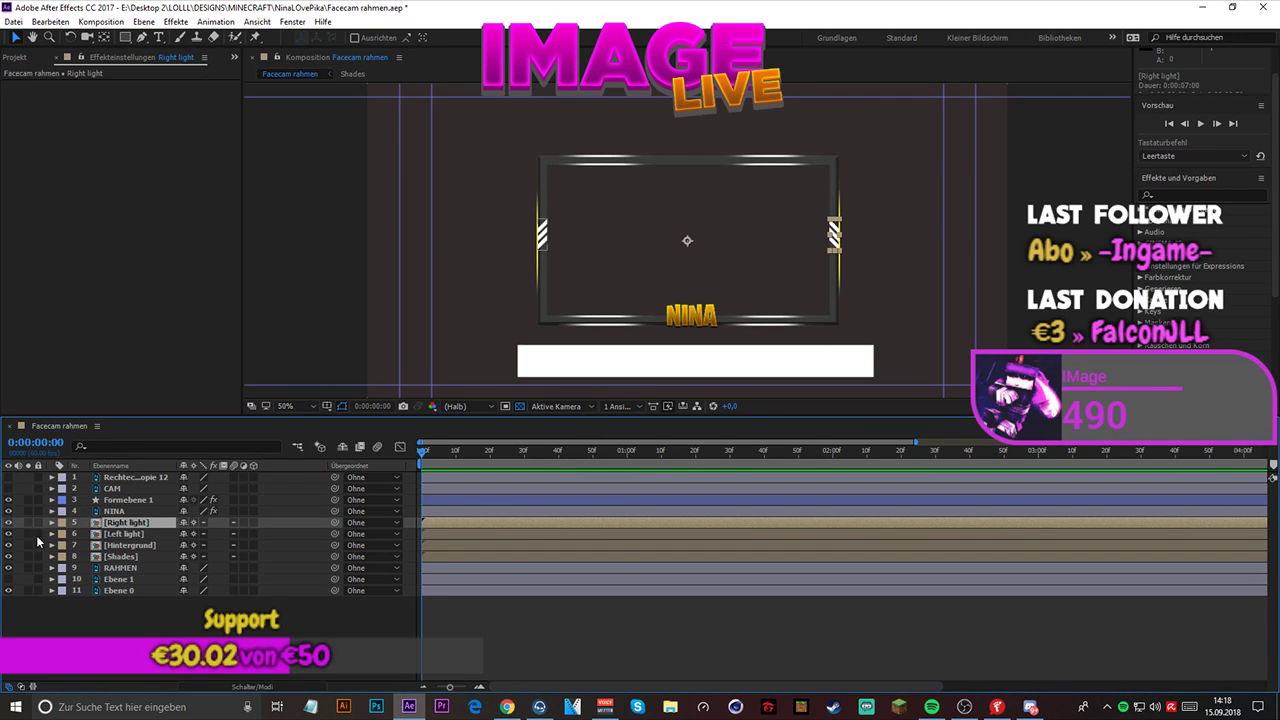
pyautogui.hotkey('ctrl', 'v')
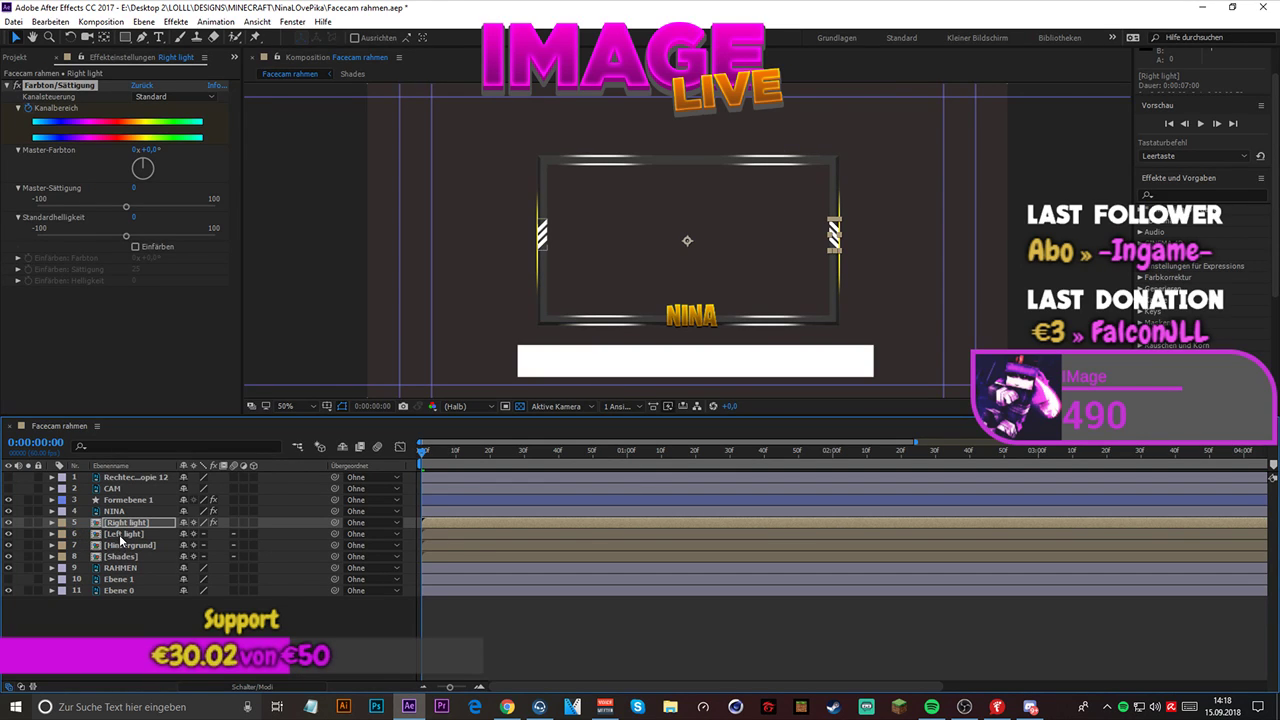
pyautogui.click(119, 534)
pyautogui.hotkey('ctrl', 'v')
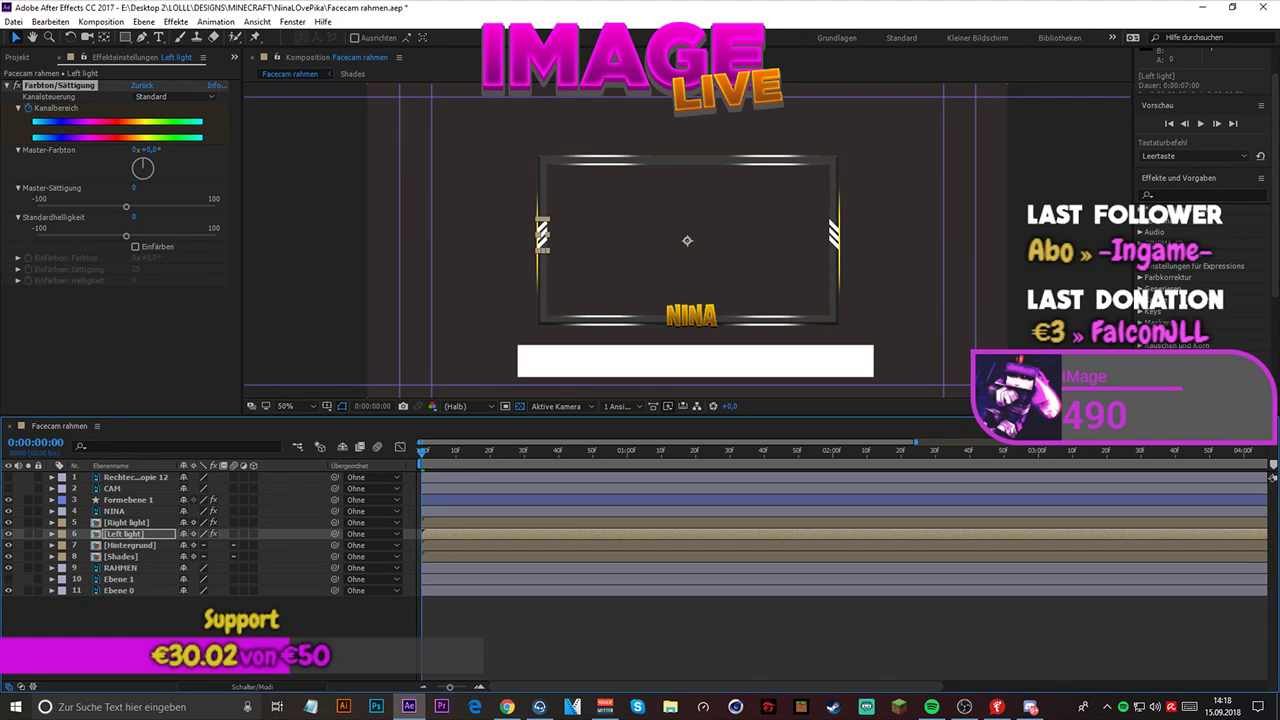
# - Select the Shades layer in the Facecam rahmen composition
pyautogui.click(507, 707)
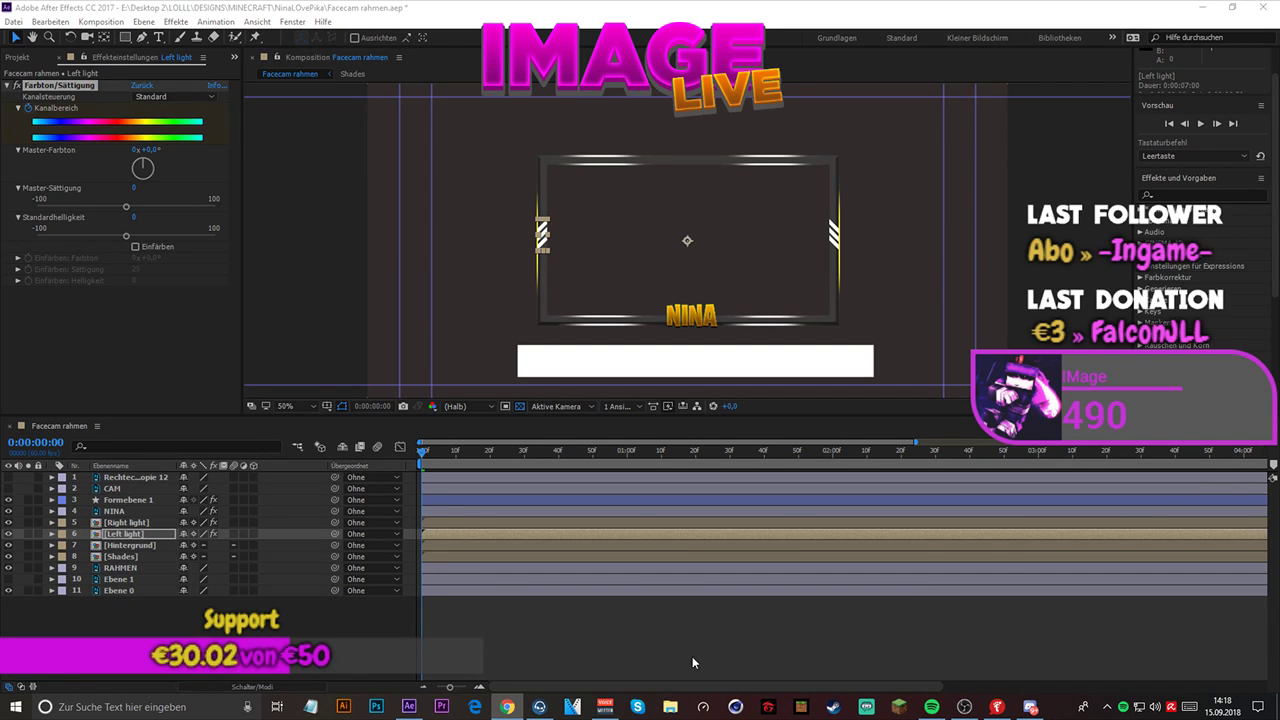
pyautogui.click(652, 655)
pyautogui.click(121, 556)
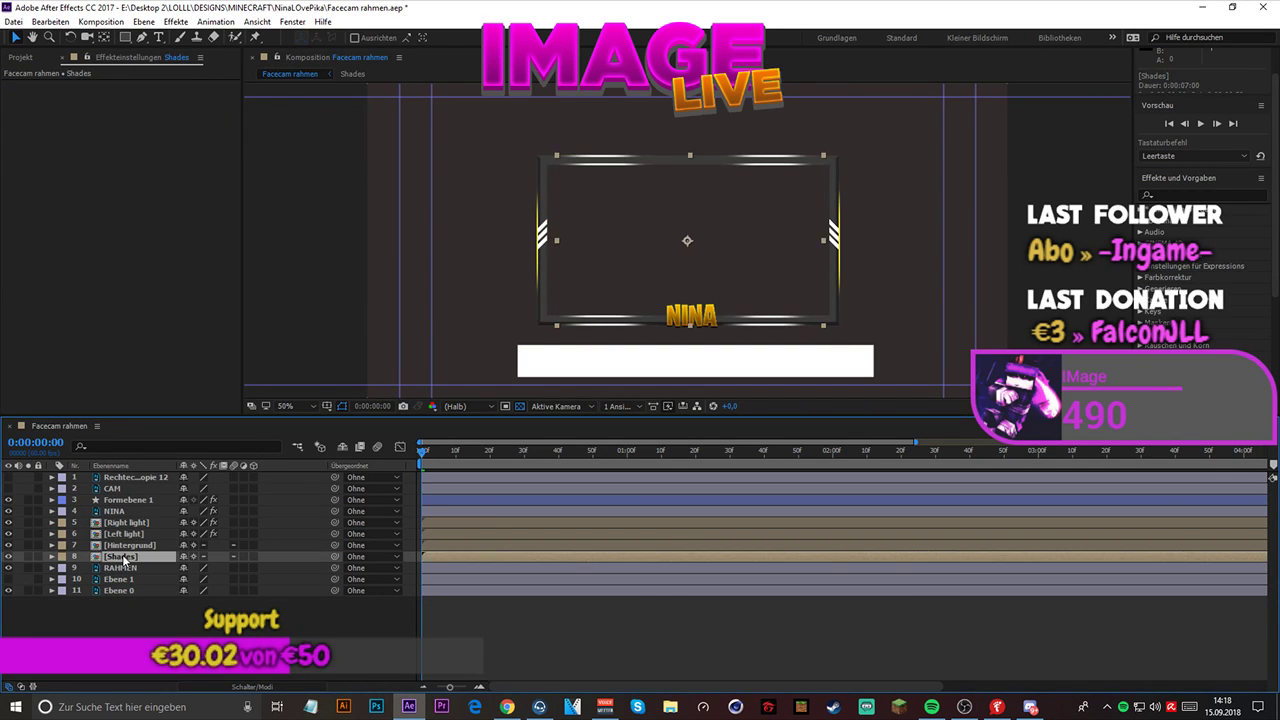
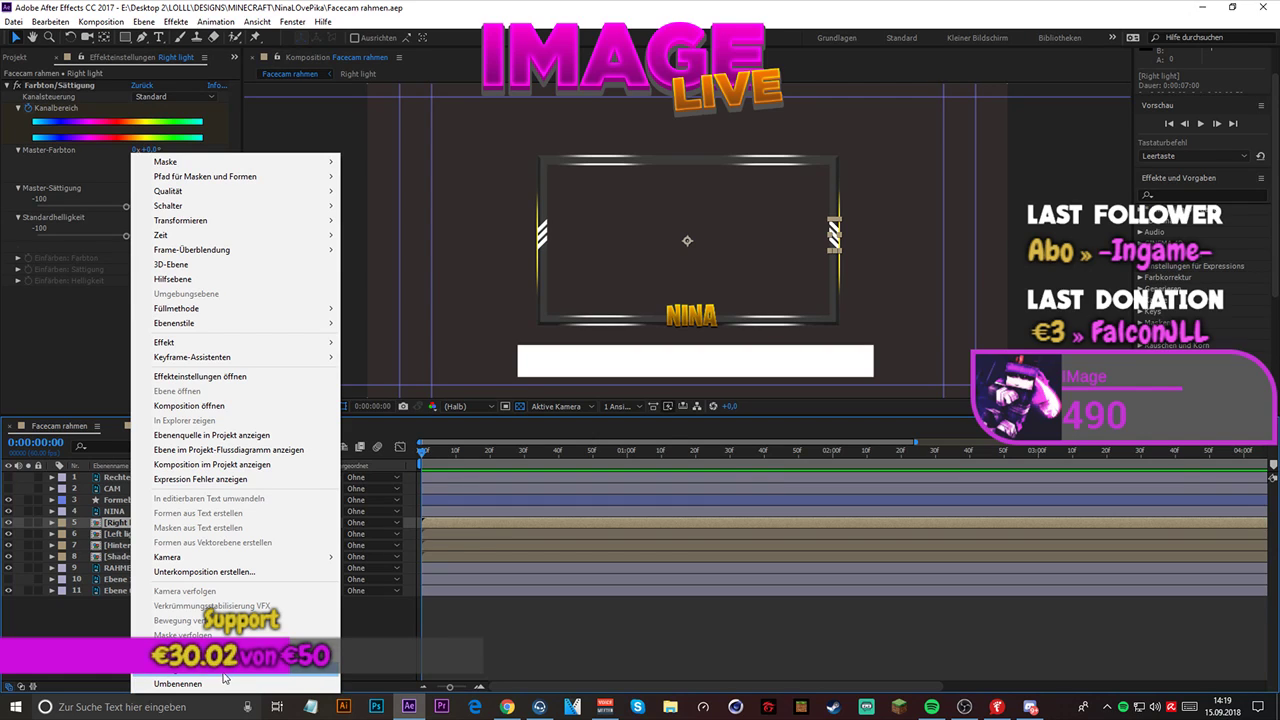
# - Open the Right light precomposition from the Facecam rahmen layer stack
pyautogui.click(233, 676)
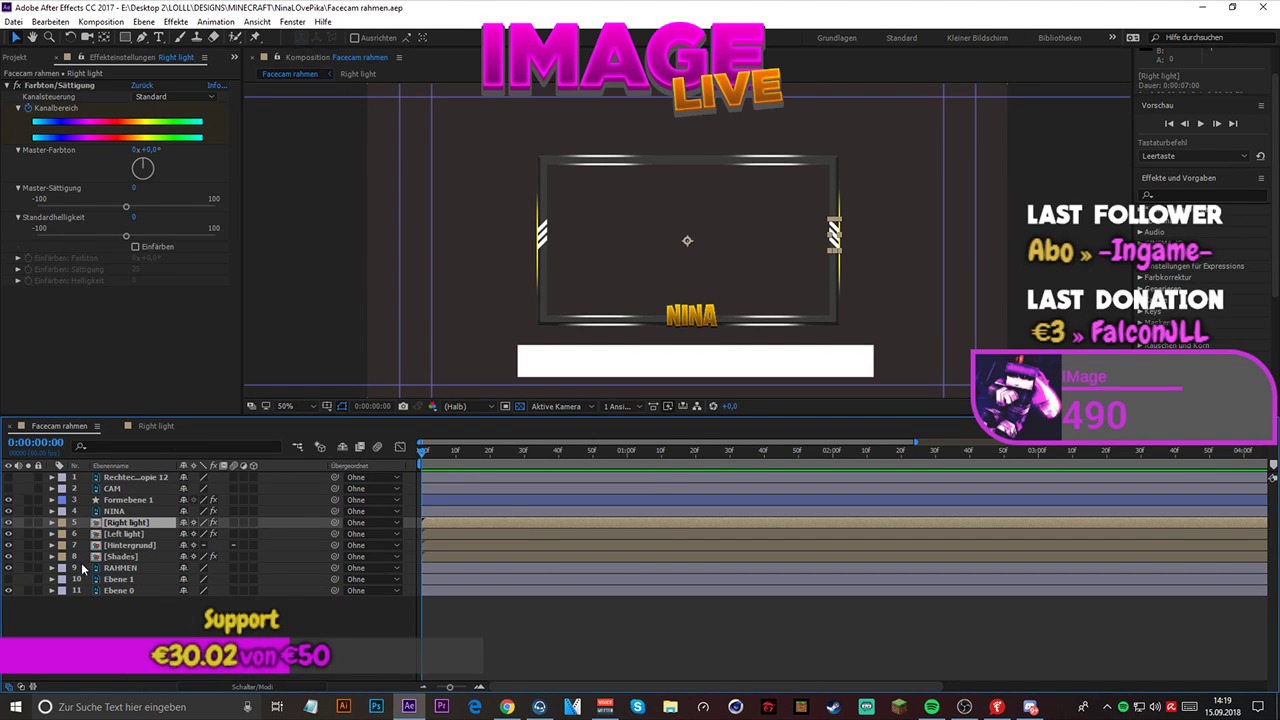
pyautogui.rightClick(110, 523)
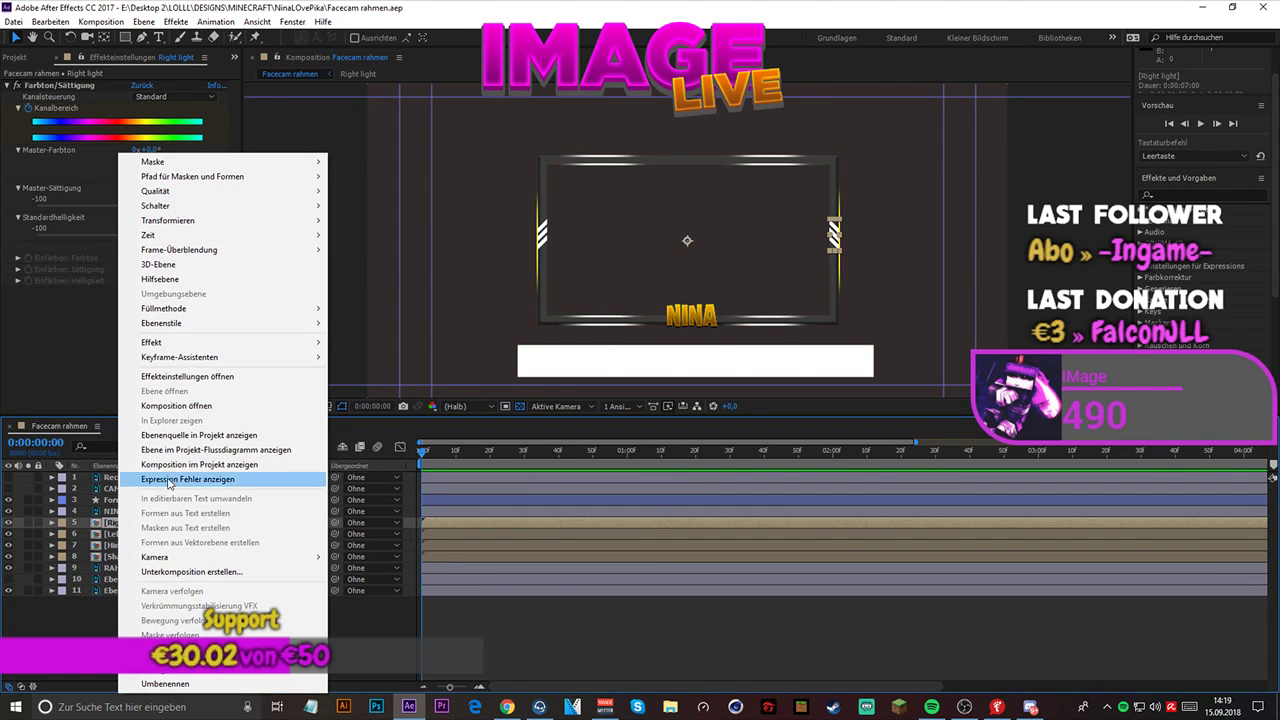
pyautogui.click(216, 405)
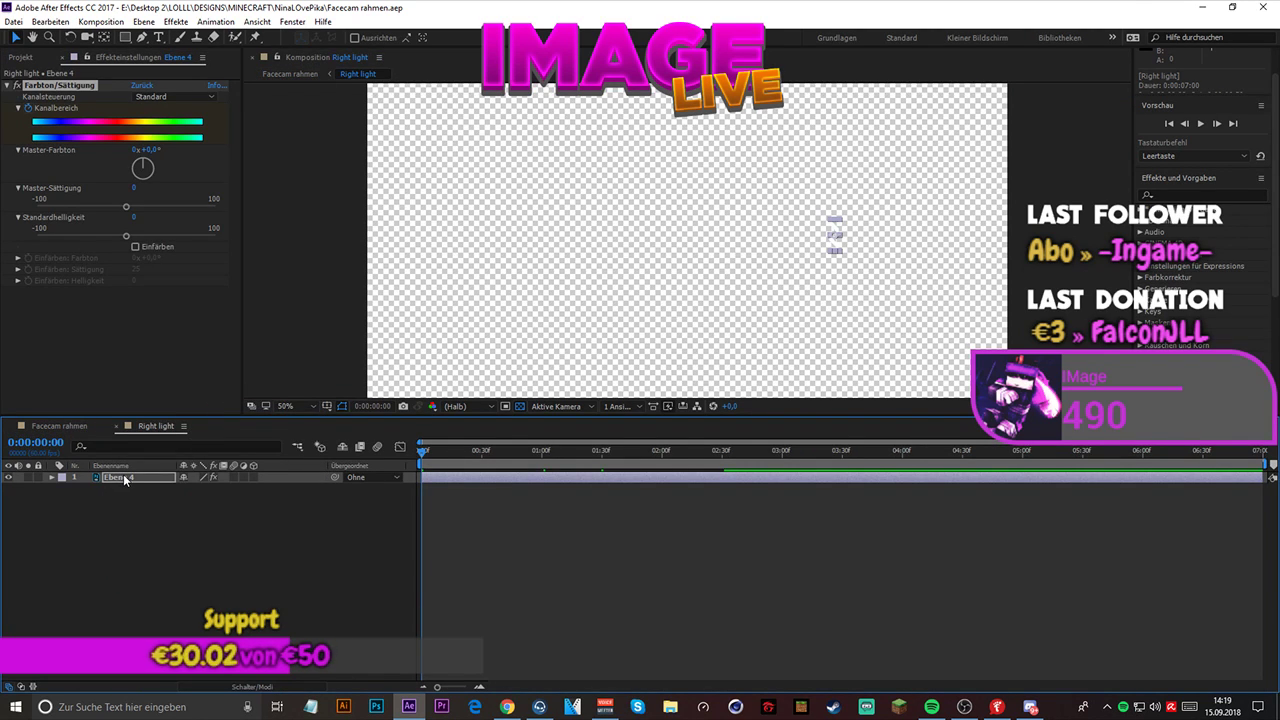
# - Reveal the keyframed Kanalbereich property on Ebene 4 and preview the Right light composition
pyautogui.click(124, 478)
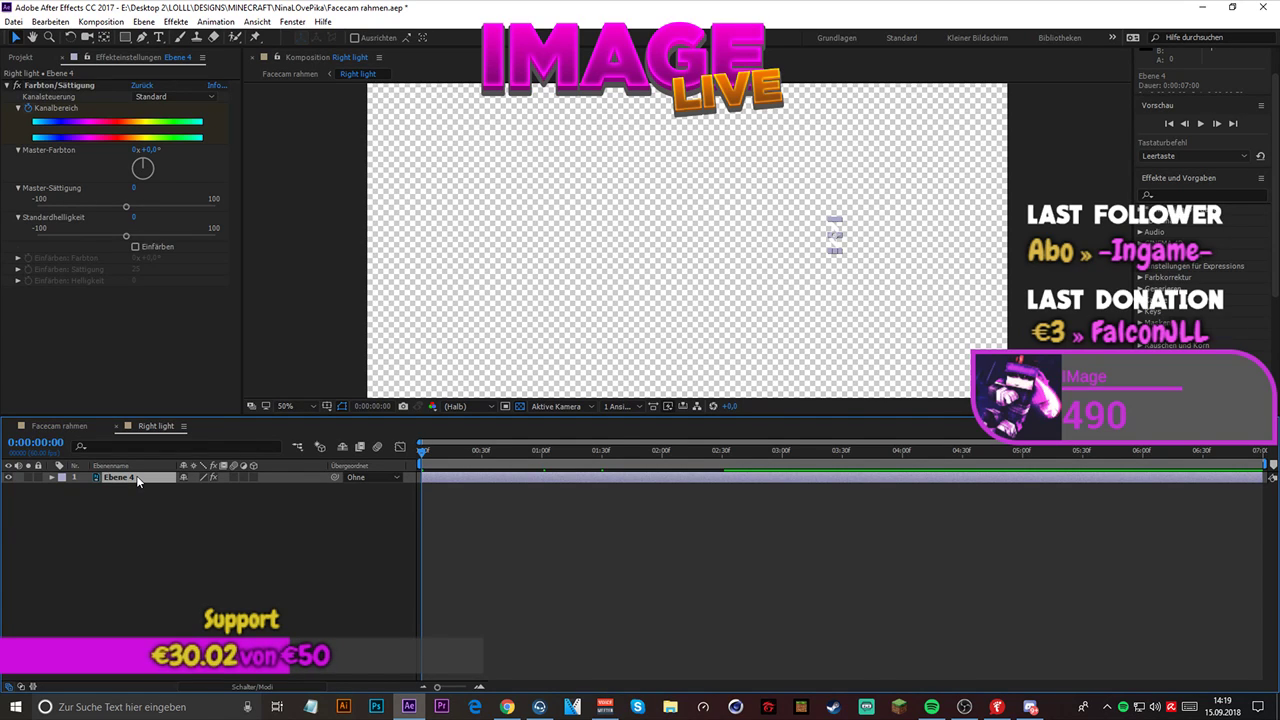
pyautogui.click(123, 535)
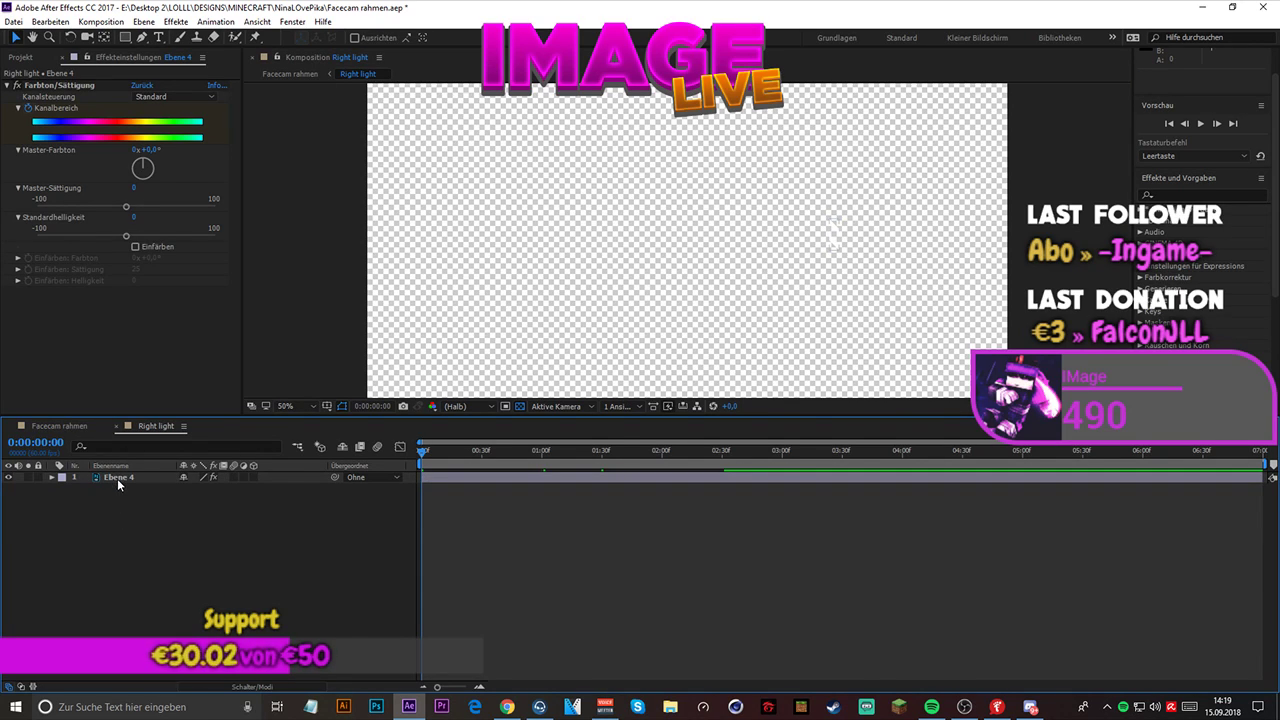
pyautogui.click(117, 478)
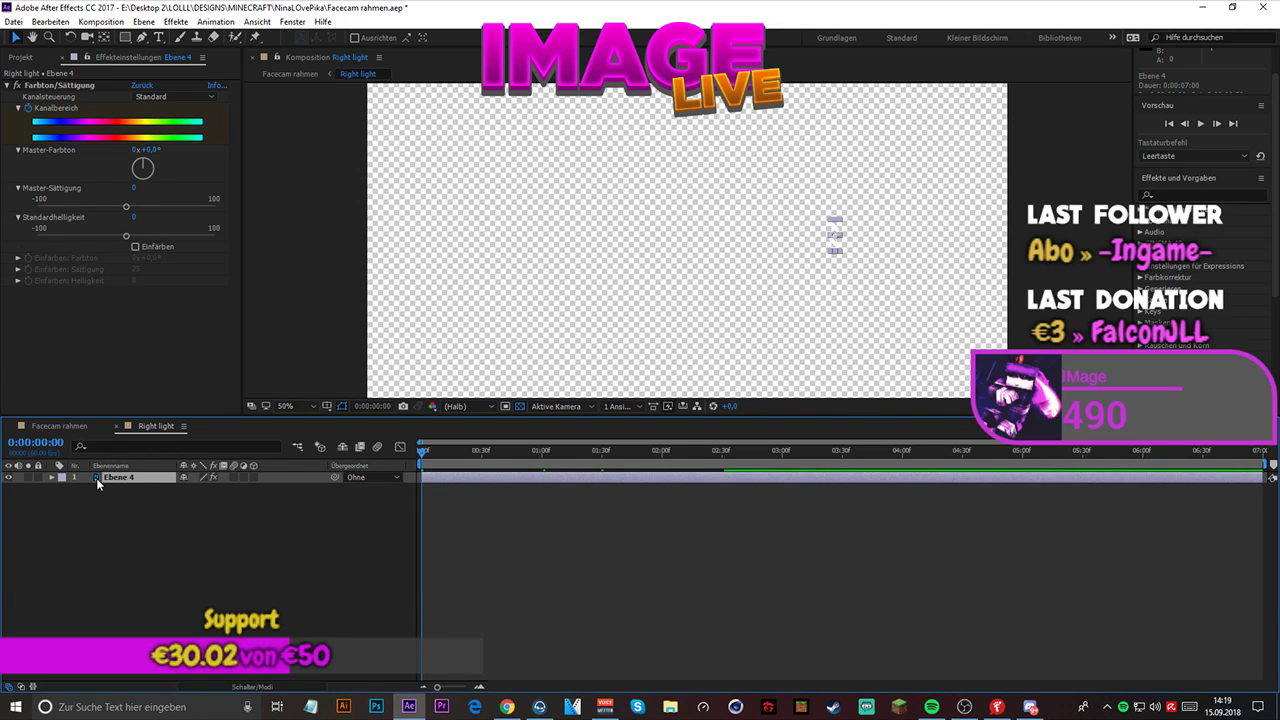
pyautogui.press('u')
pyautogui.press('space')
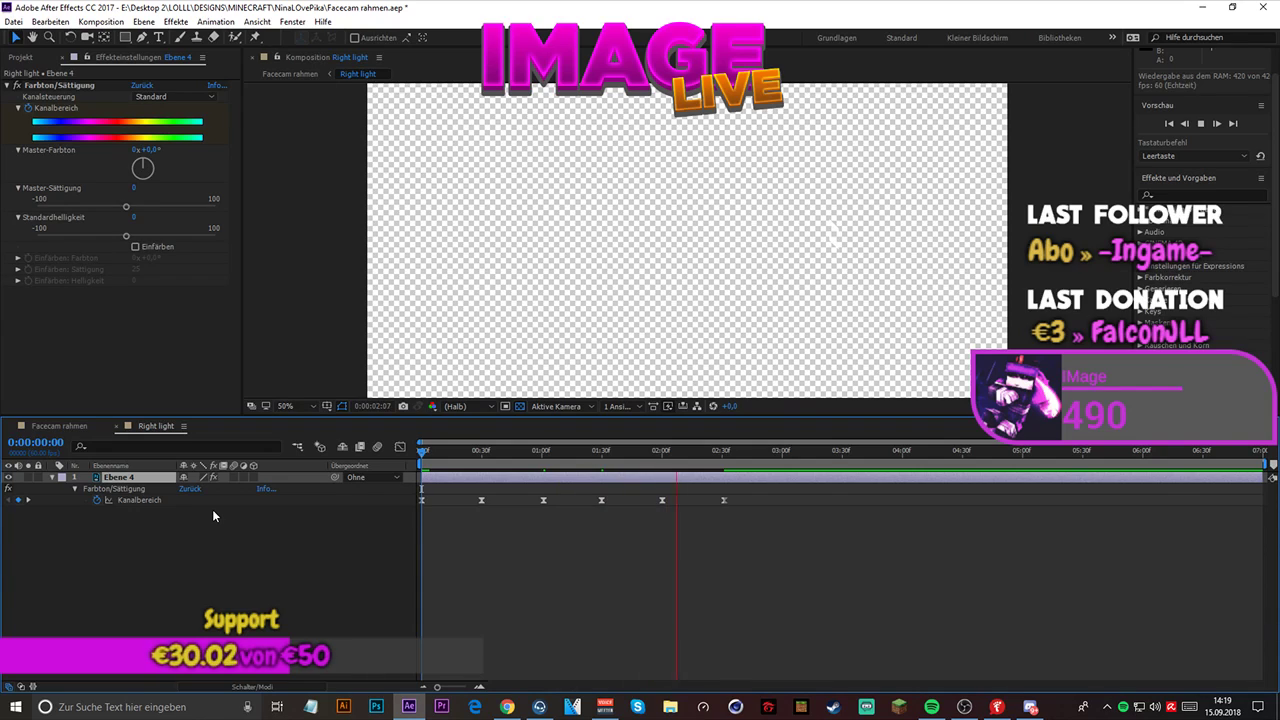
pyautogui.press('space')
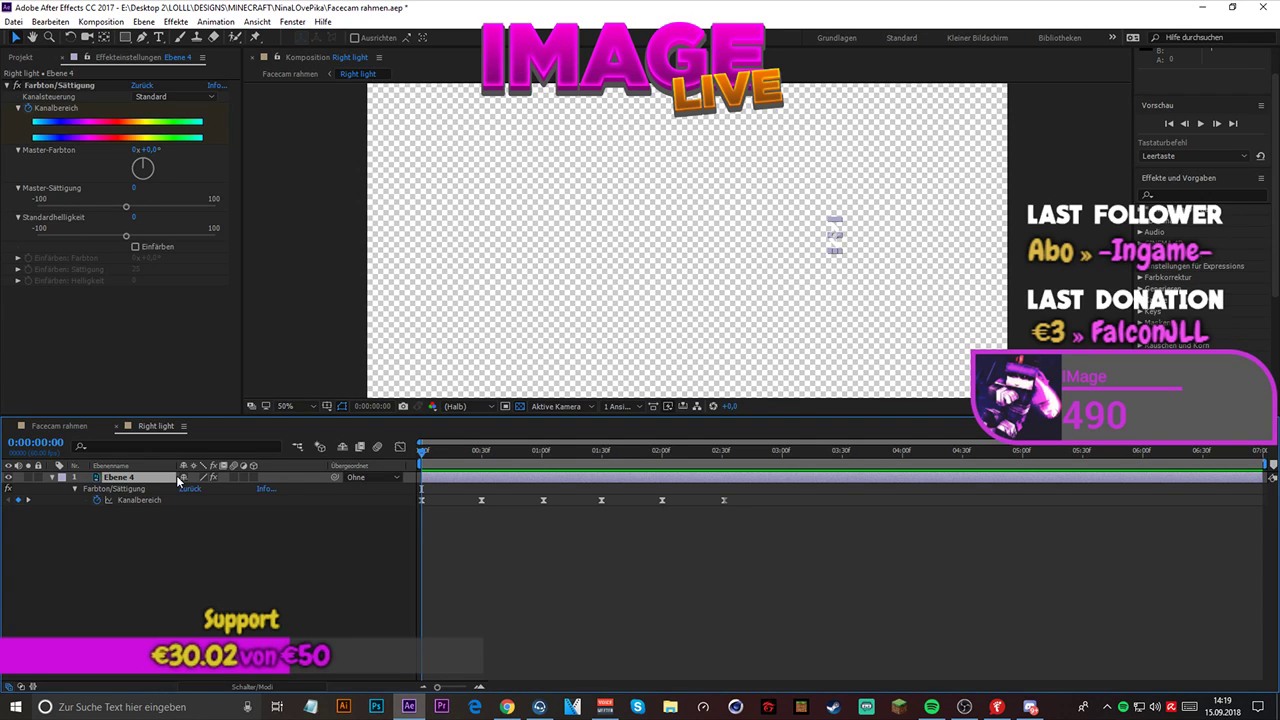
# - Return to the Facecam rahmen composition, switch to Photoshop, and examine the frame design in Facecam rahmen.psd
pyautogui.click(286, 75)
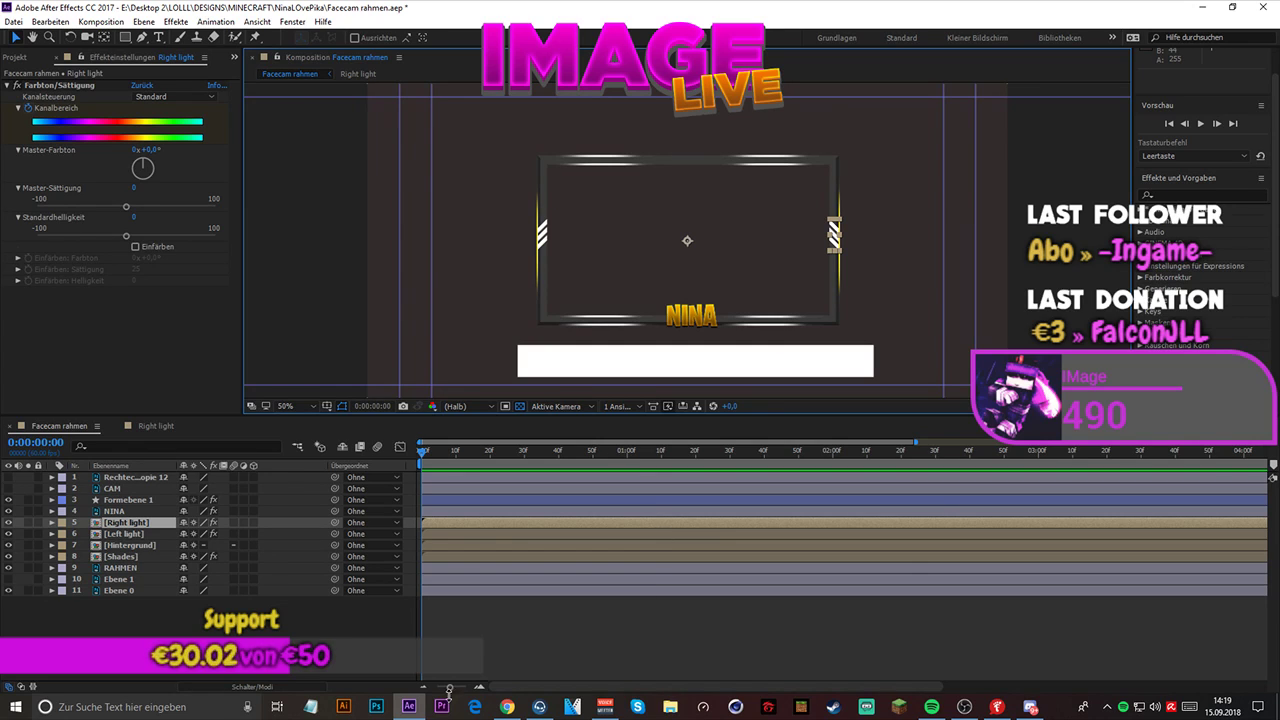
pyautogui.rightClick(376, 706)
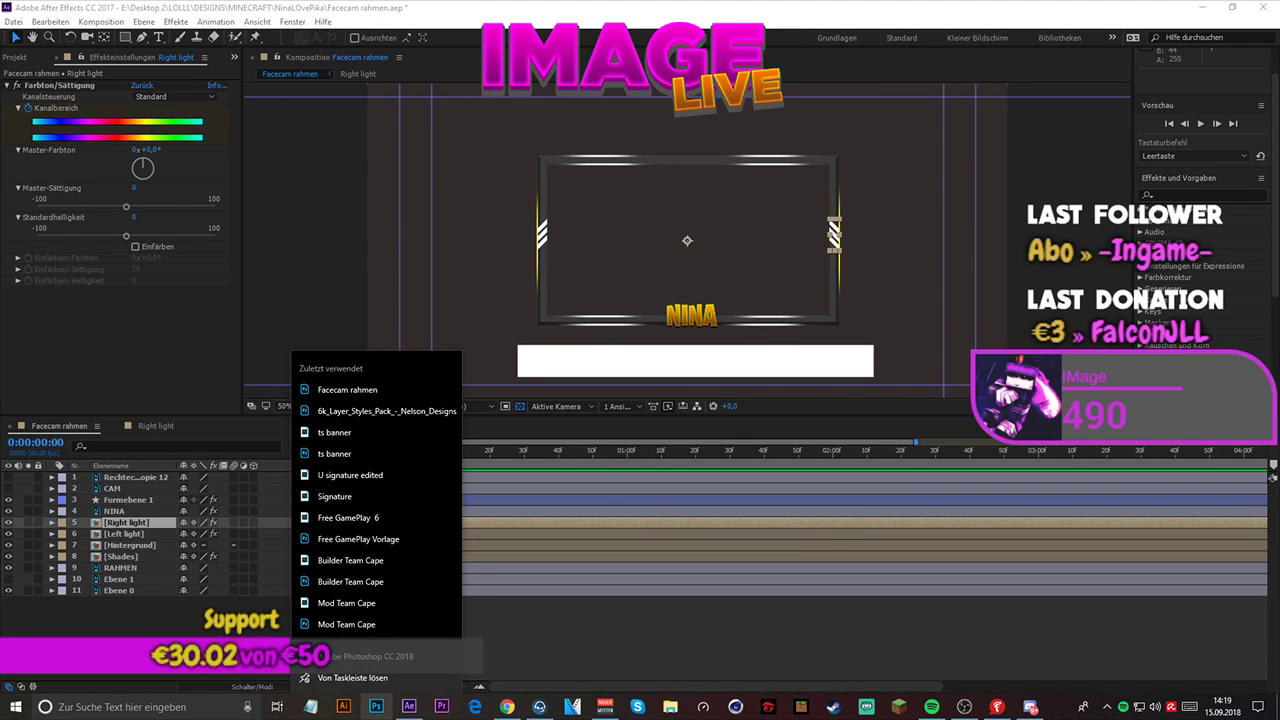
pyautogui.click(400, 656)
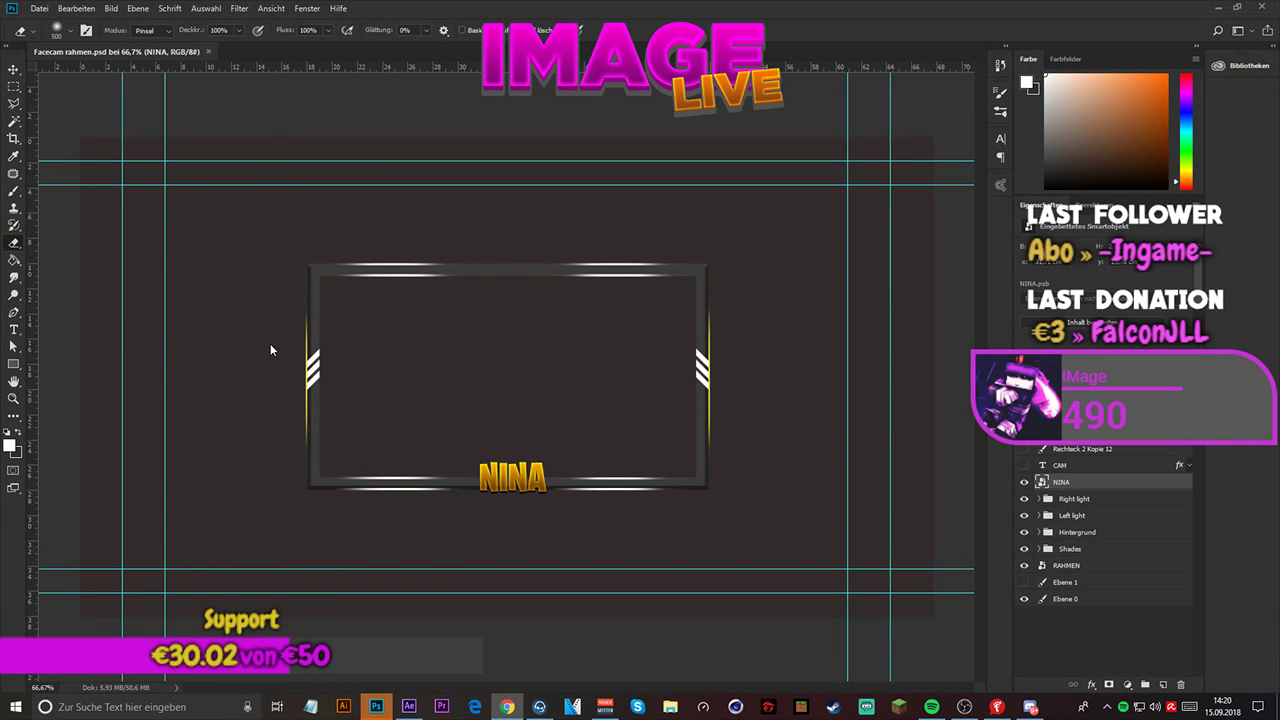
pyautogui.scroll(3, 242, 314)
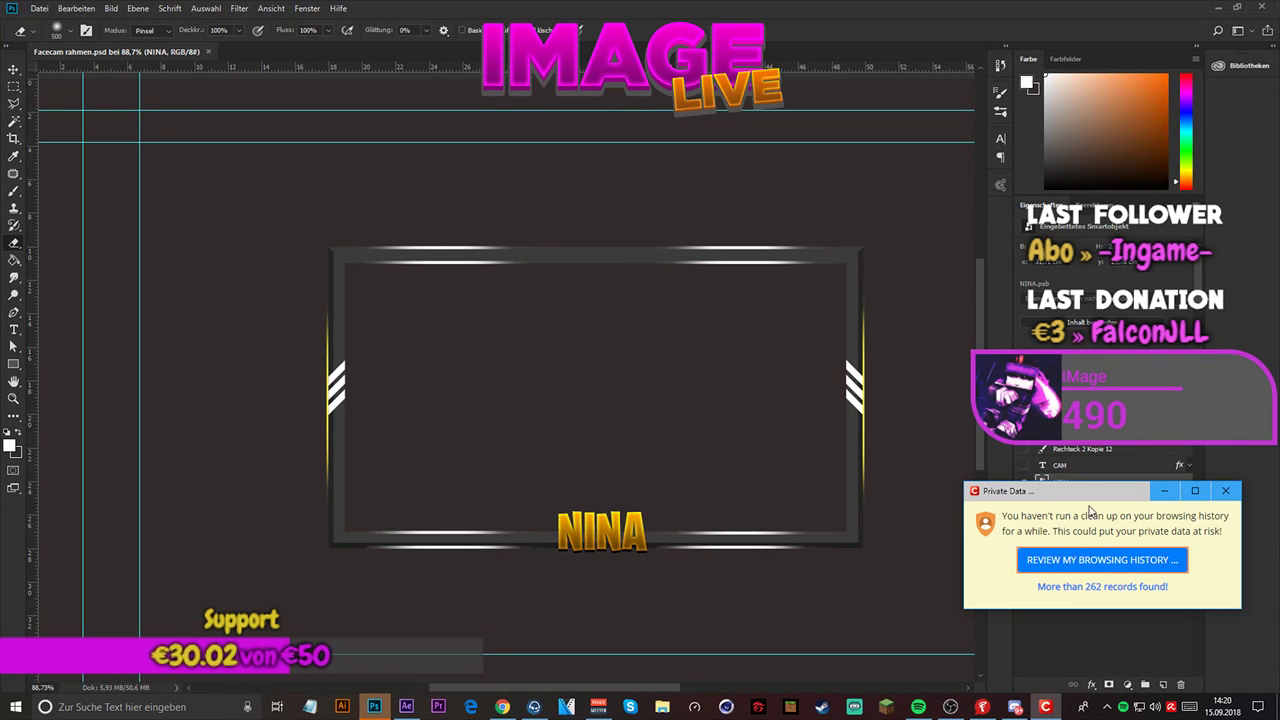
pyautogui.scroll(2, 534, 392)
pyautogui.scroll(-3, 225, 322)
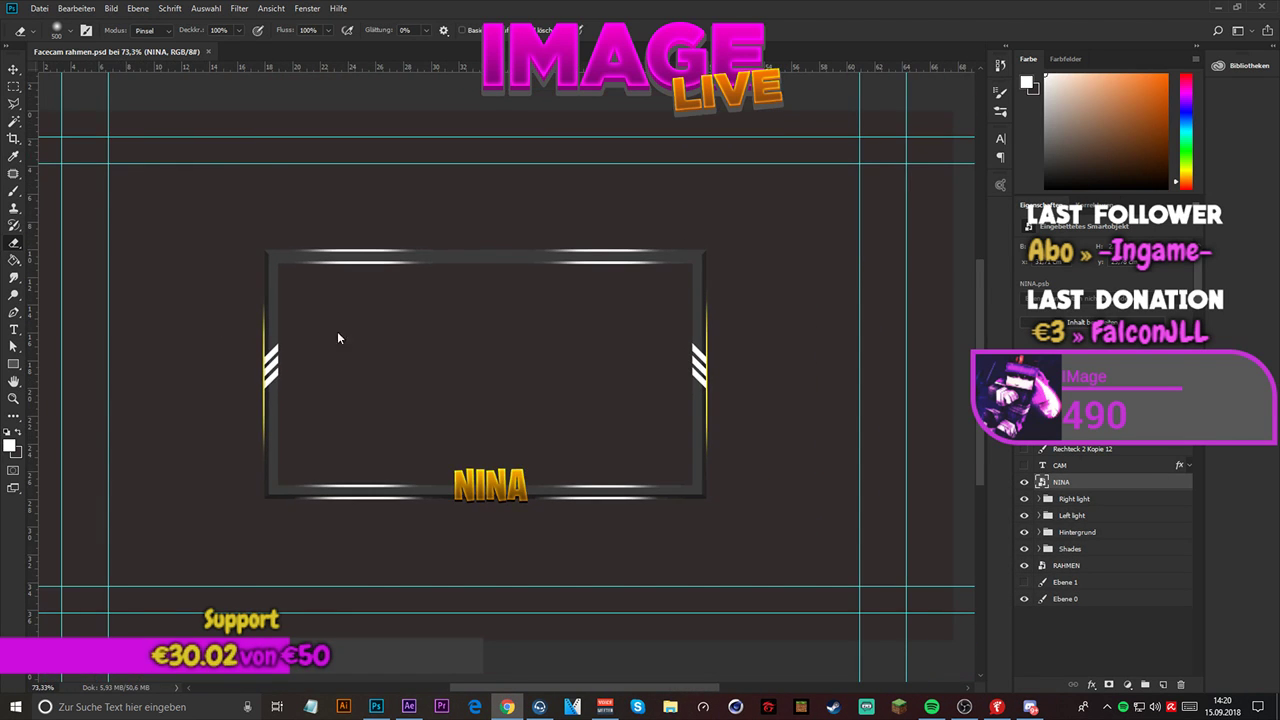
pyautogui.scroll(1, 508, 322)
pyautogui.scroll(1, 508, 322)
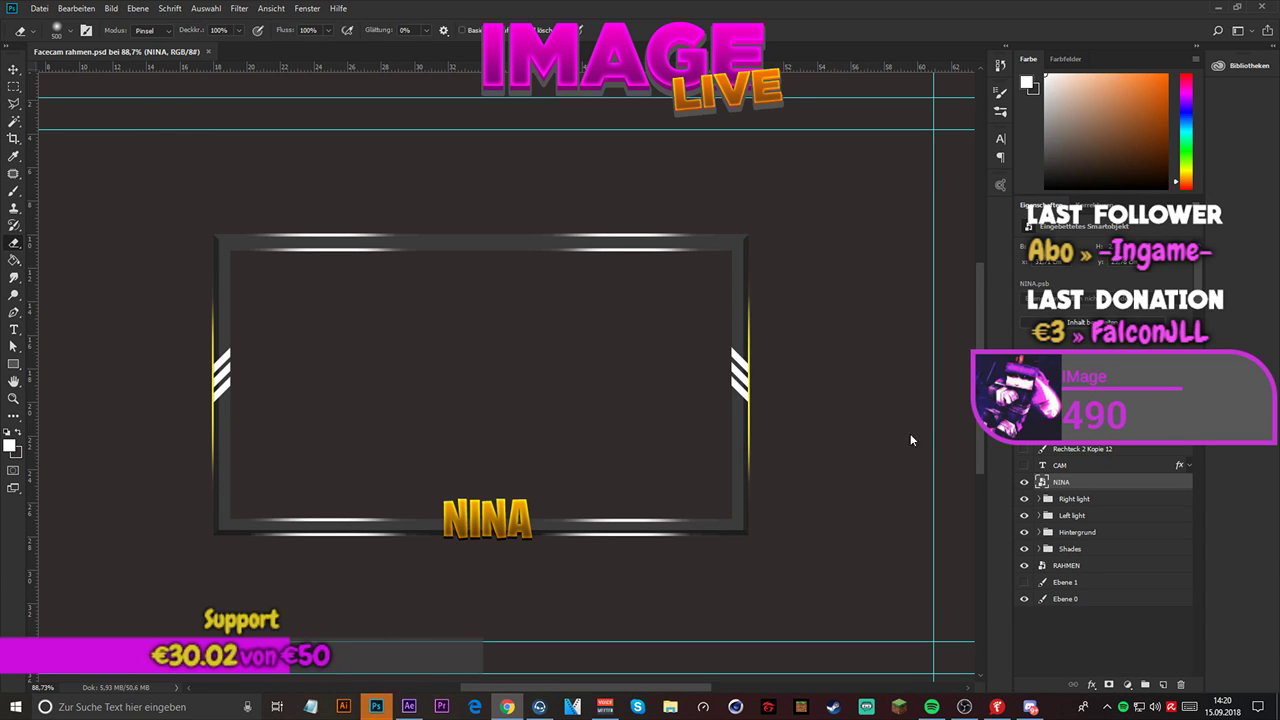
# - Expand the Right light and Left light layer groups
pyautogui.click(1062, 499)
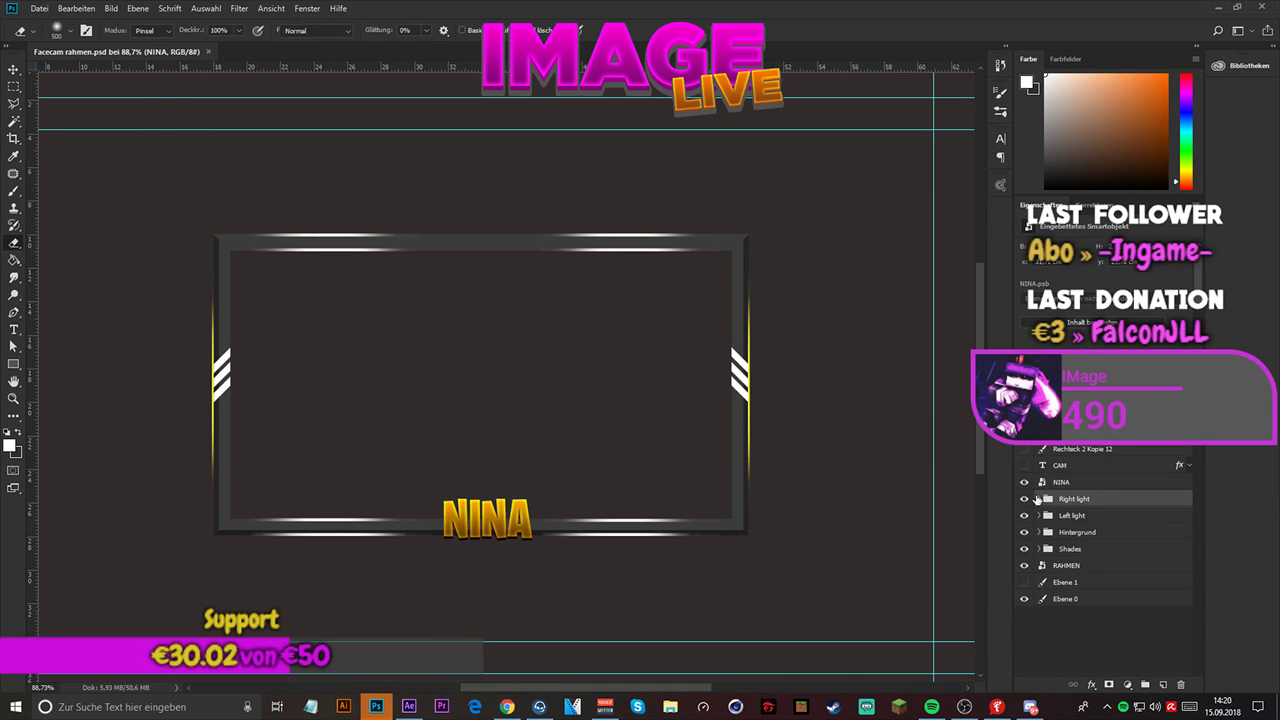
pyautogui.click(1038, 498)
pyautogui.click(1037, 533)
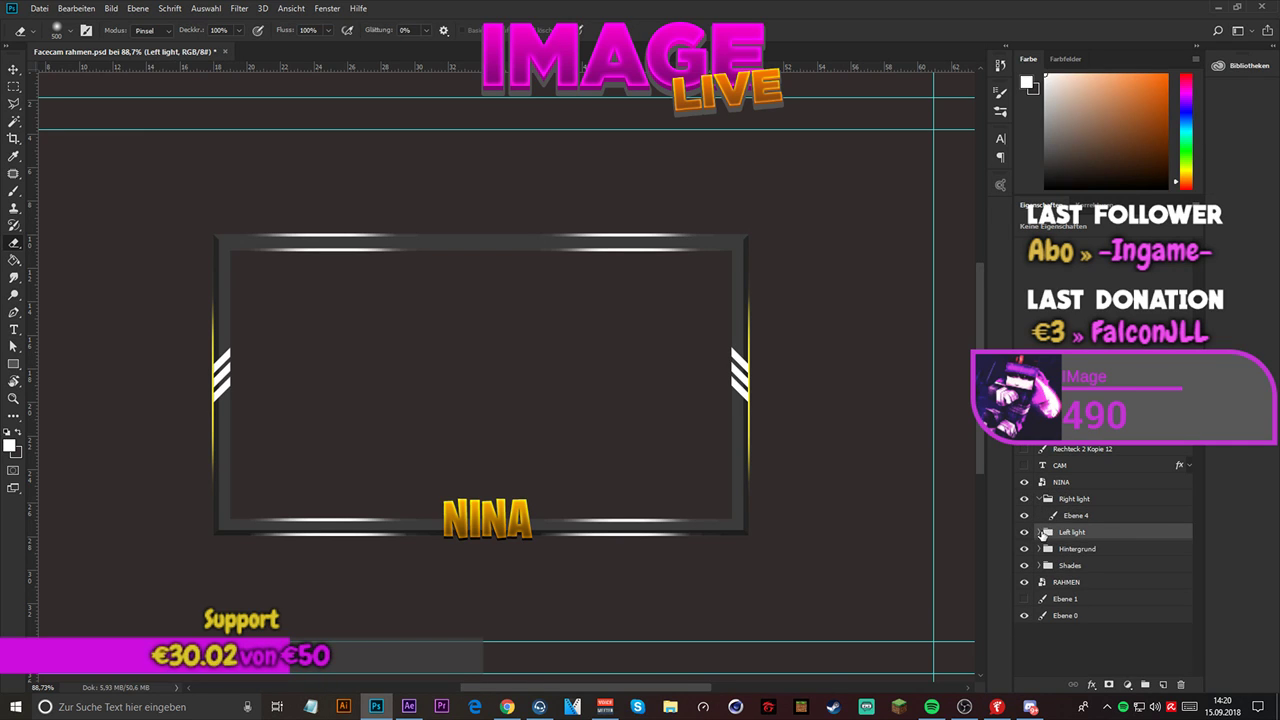
pyautogui.click(1036, 533)
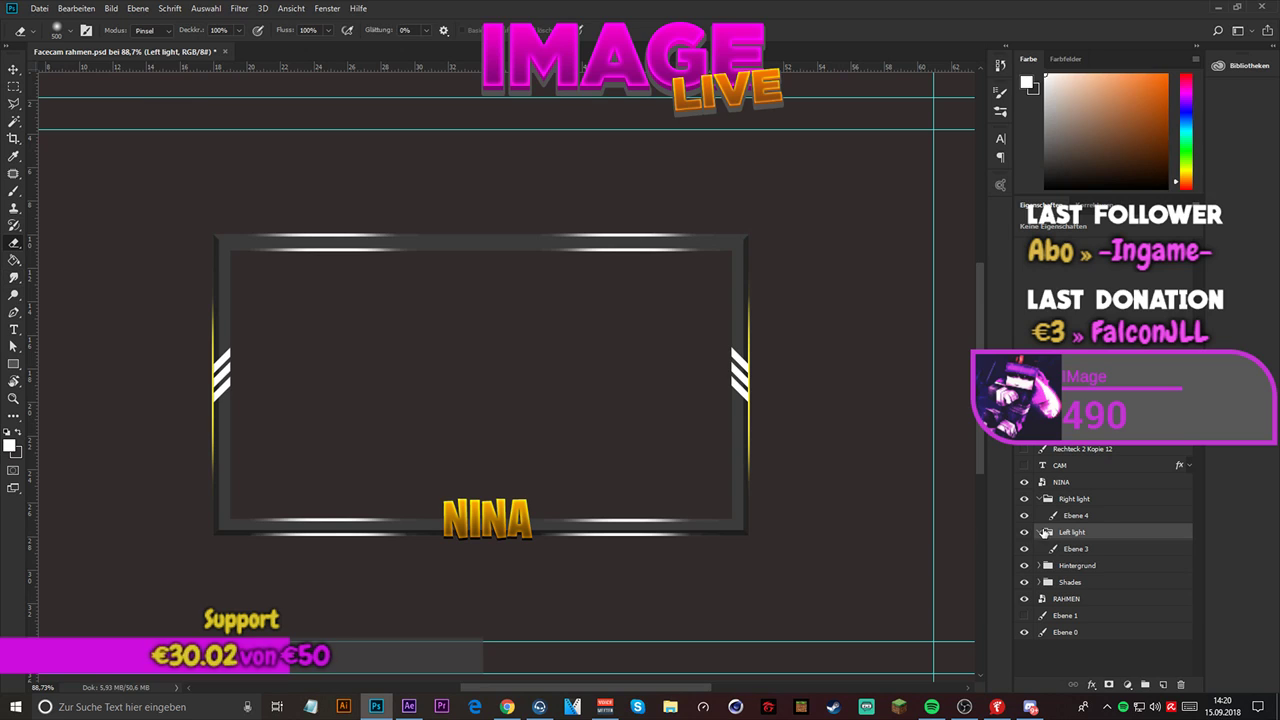
pyautogui.click(13, 260)
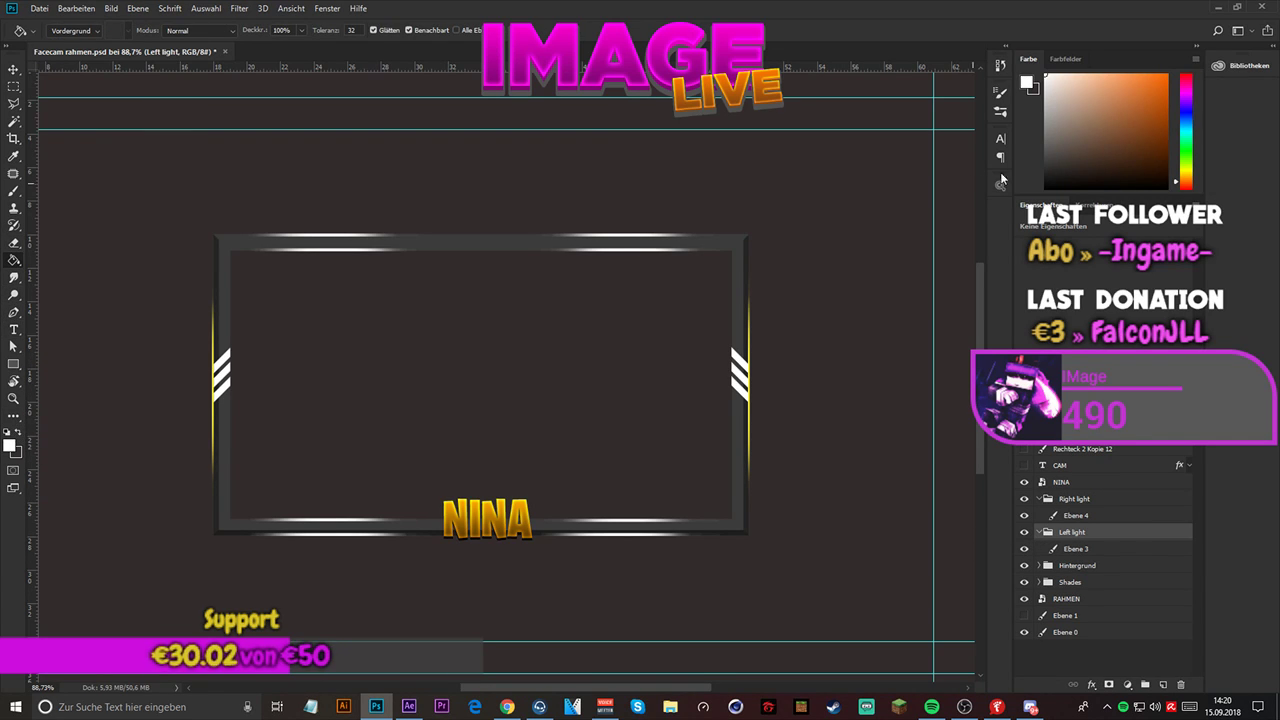
pyautogui.click(1179, 170)
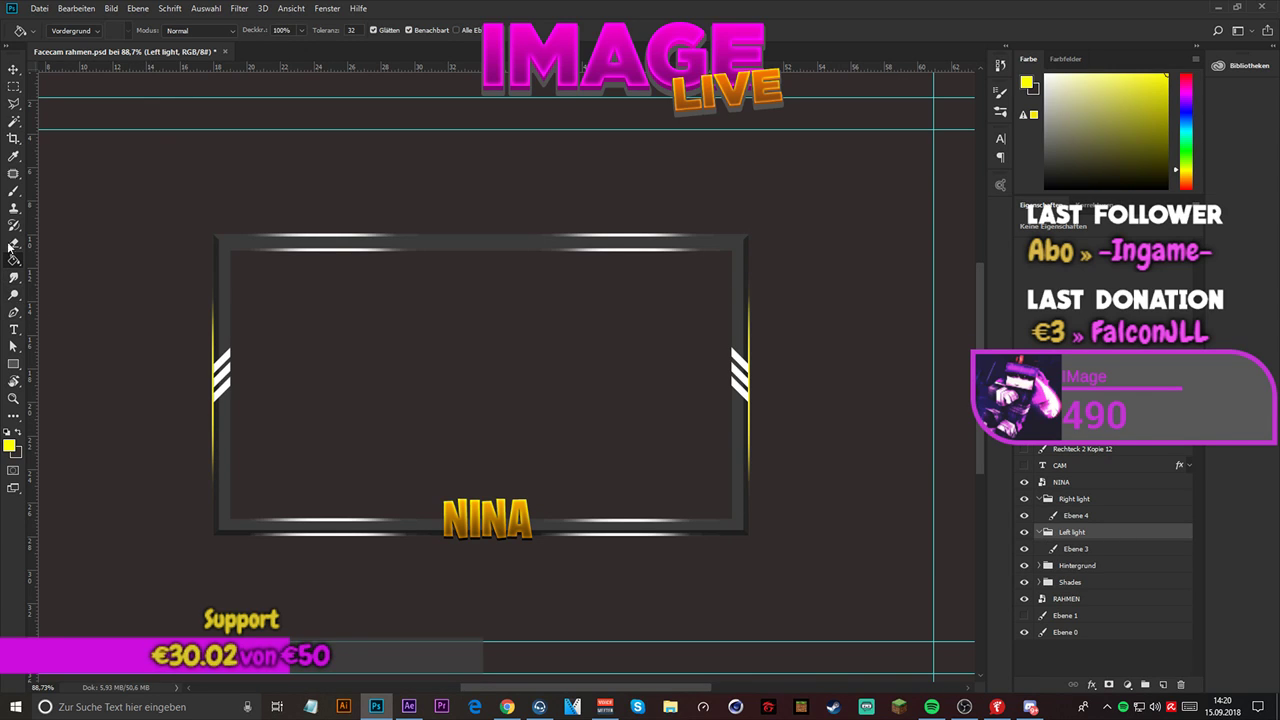
pyautogui.click(13, 191)
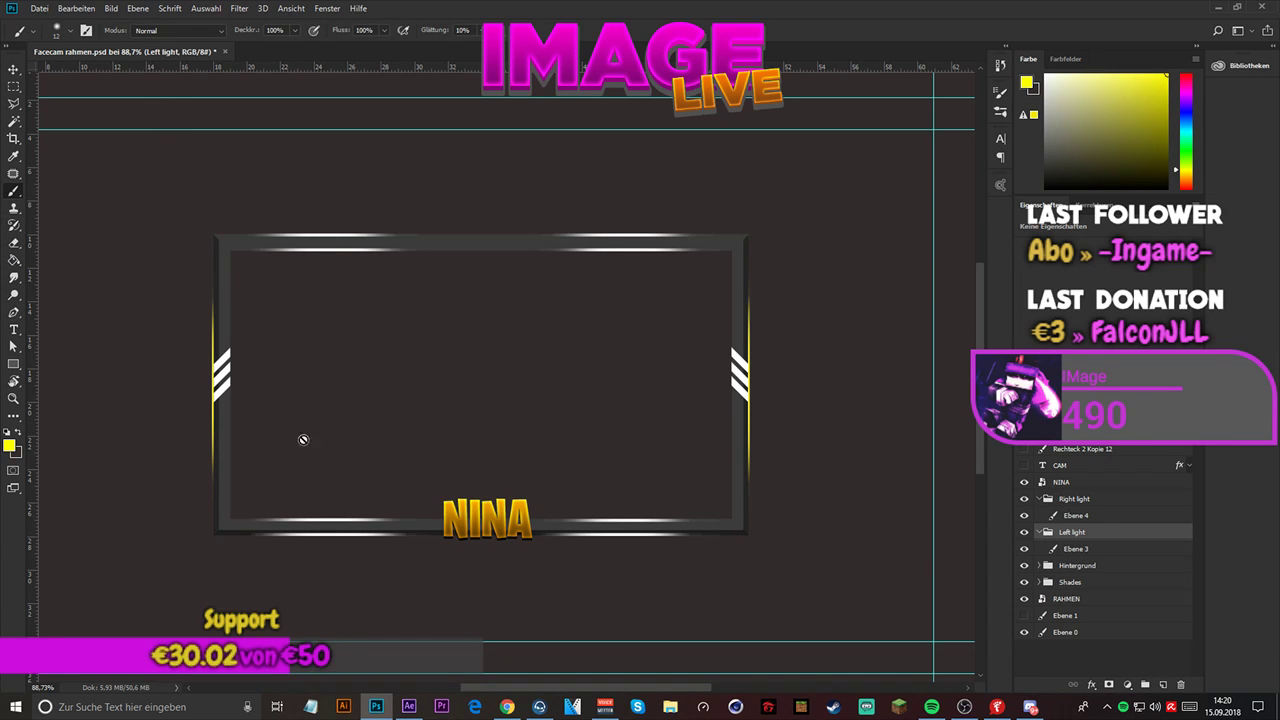
# - Sample the orange of the NINA lettering and fill the outer stripes of both side lights on Ebene 3 and Ebene 4
pyautogui.click(14, 157)
pyautogui.moveTo(466, 518); pyautogui.dragTo(465, 504)
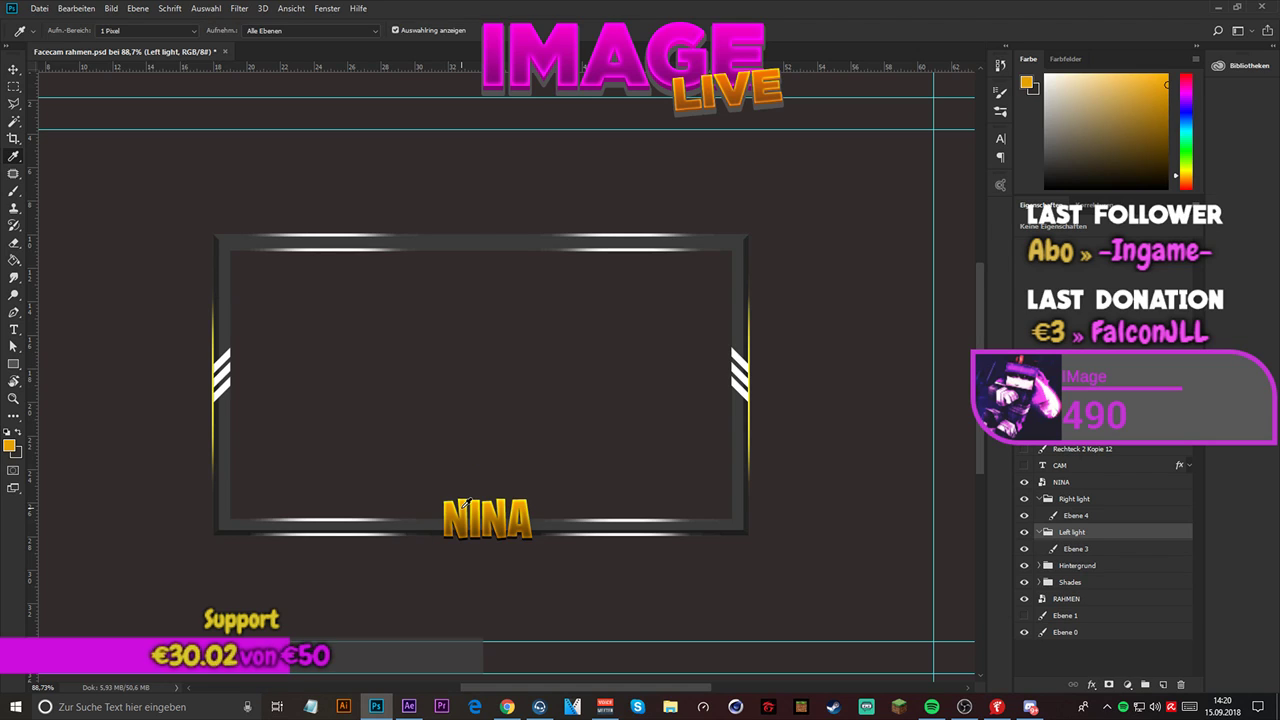
pyautogui.click(1081, 549)
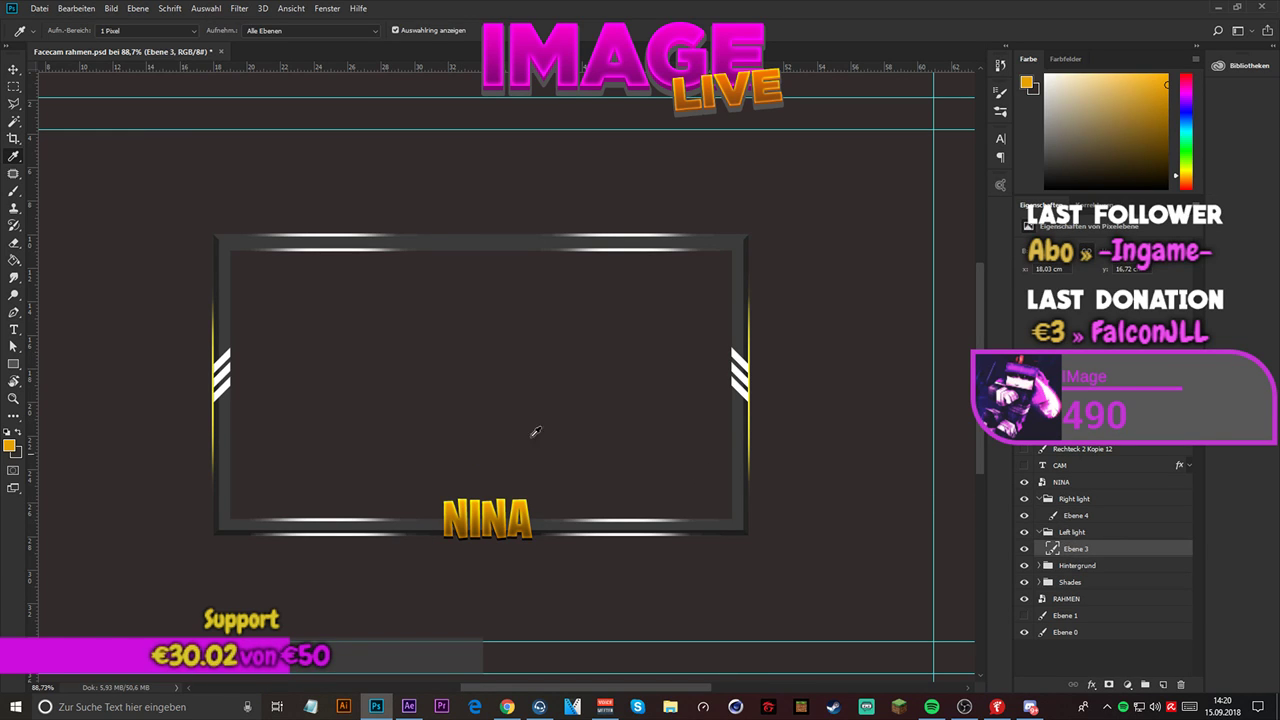
pyautogui.click(13, 259)
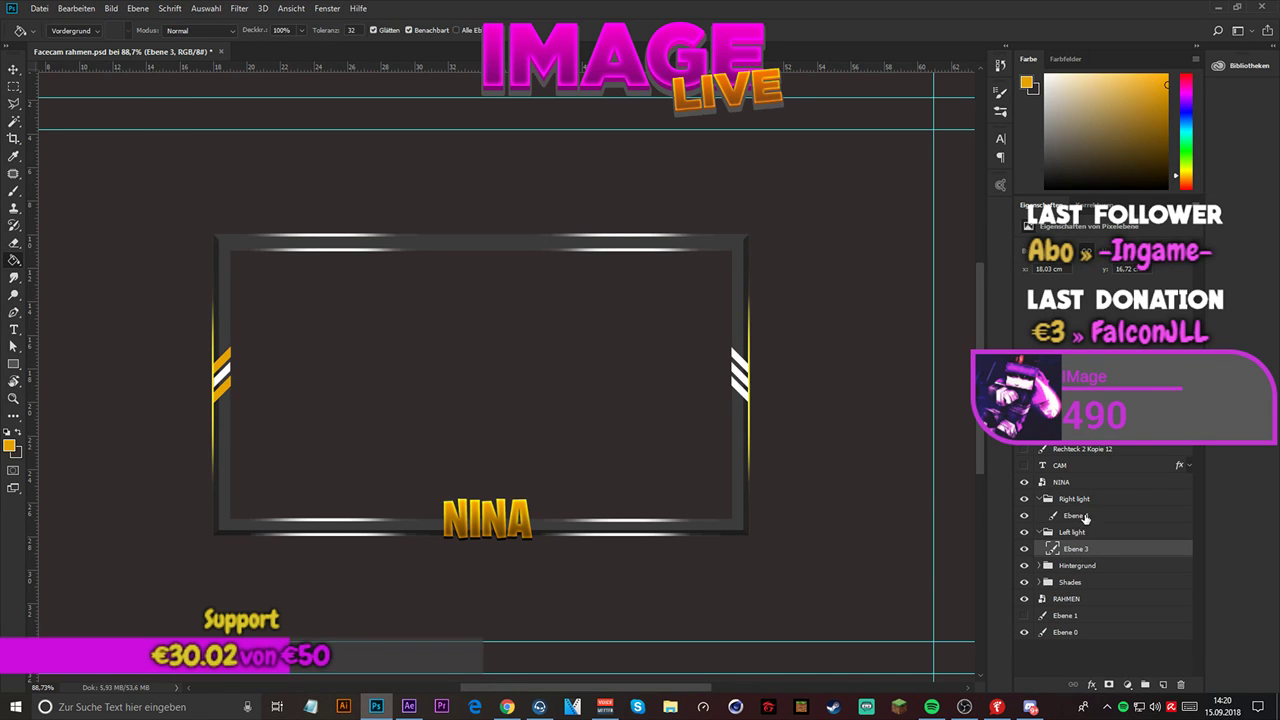
pyautogui.click(1085, 516)
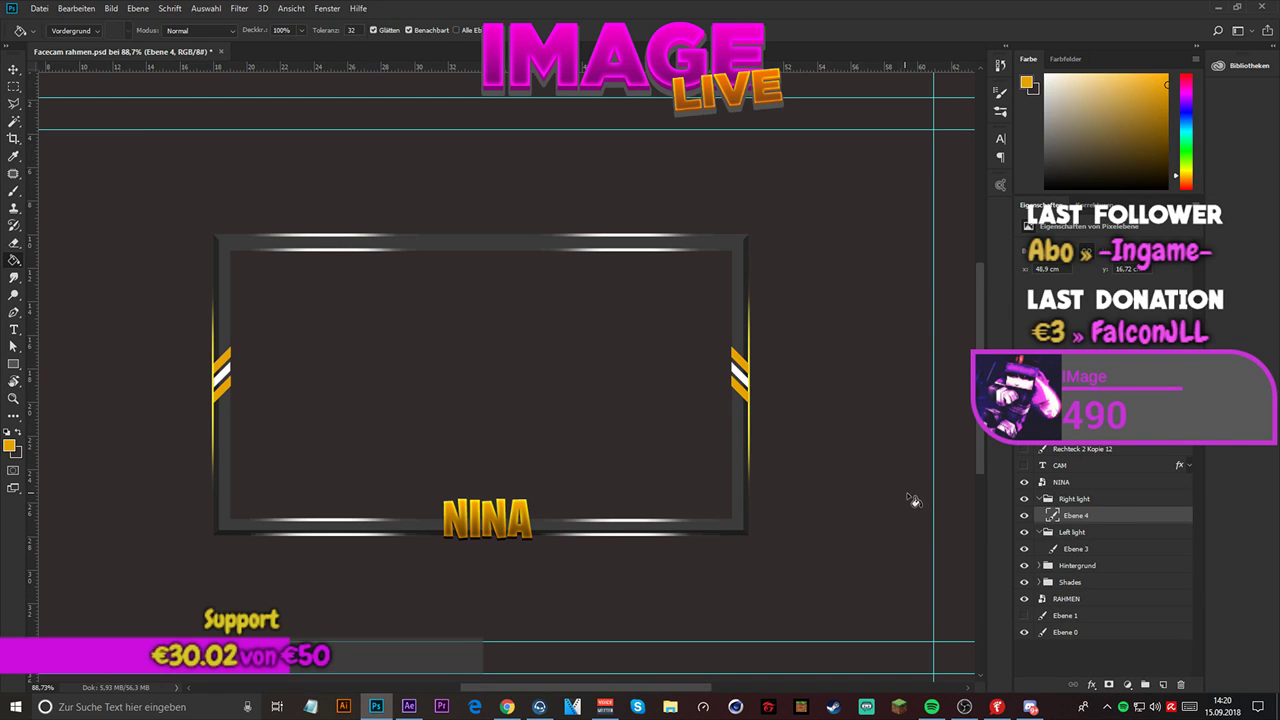
# - Save the recoloured design as Facecam rahmen.psd with maximised compatibility
pyautogui.click(39, 8)
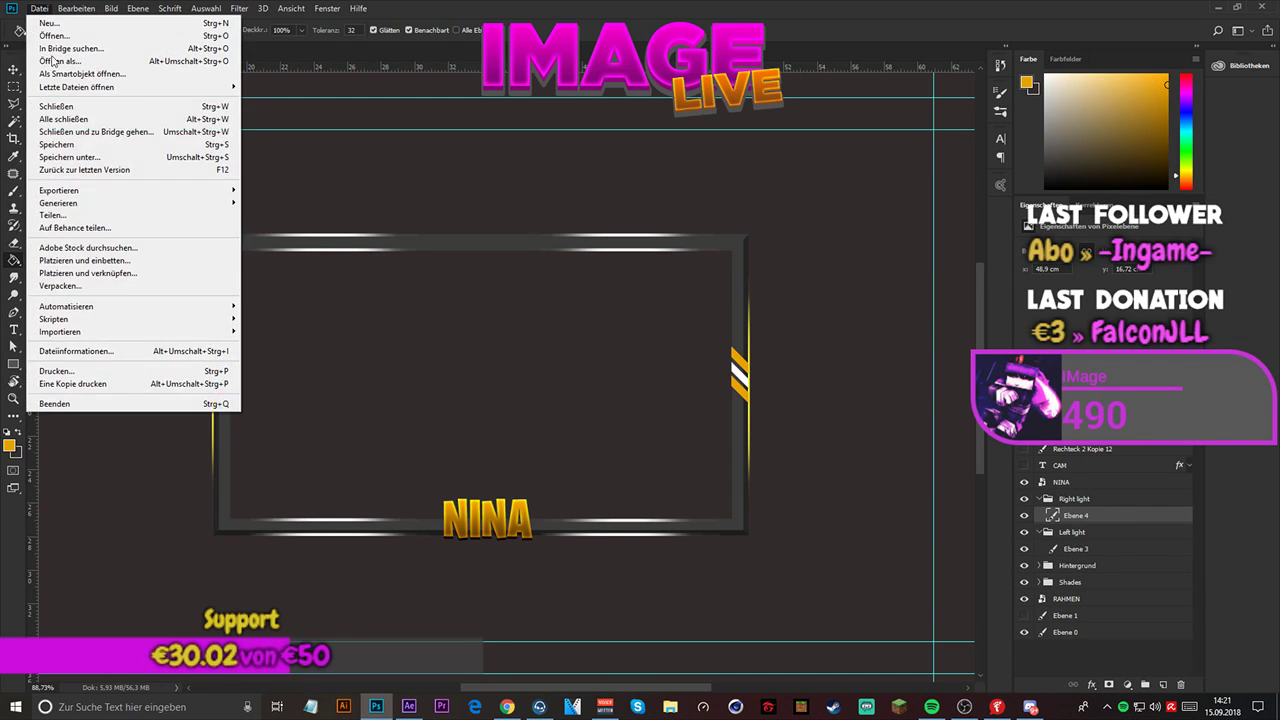
pyautogui.click(90, 157)
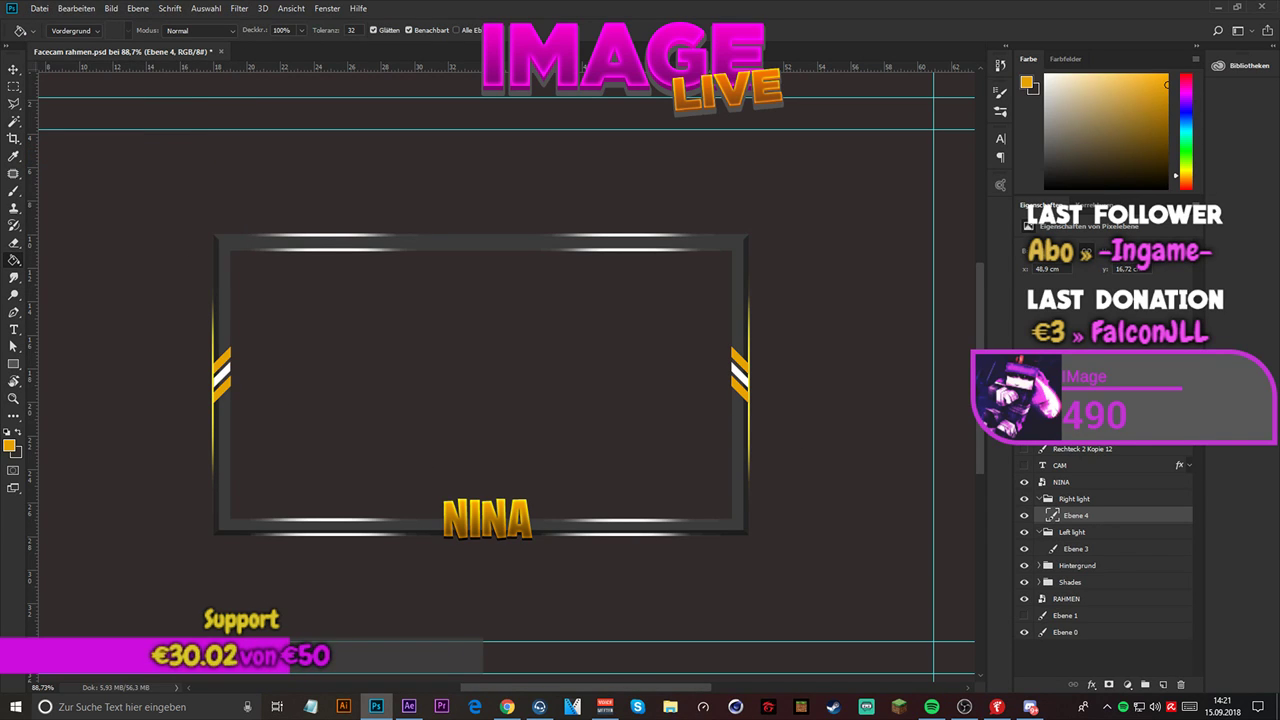
pyautogui.press('Return')
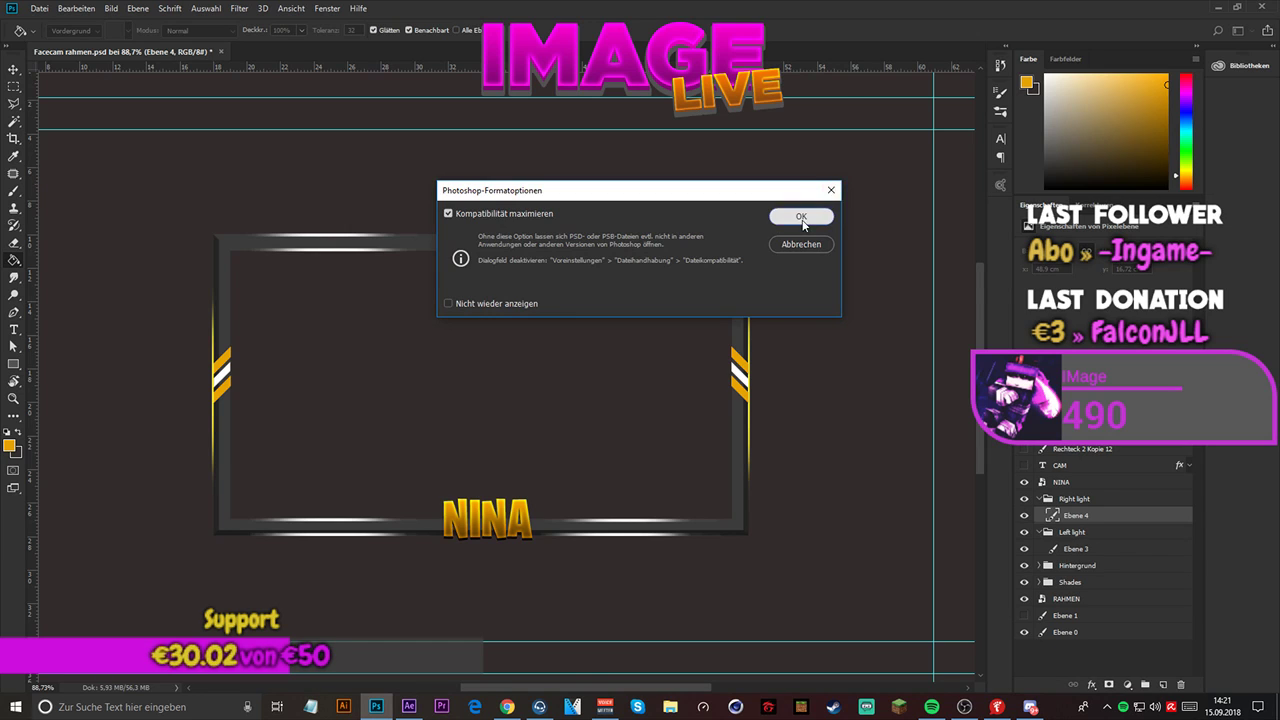
pyautogui.click(799, 216)
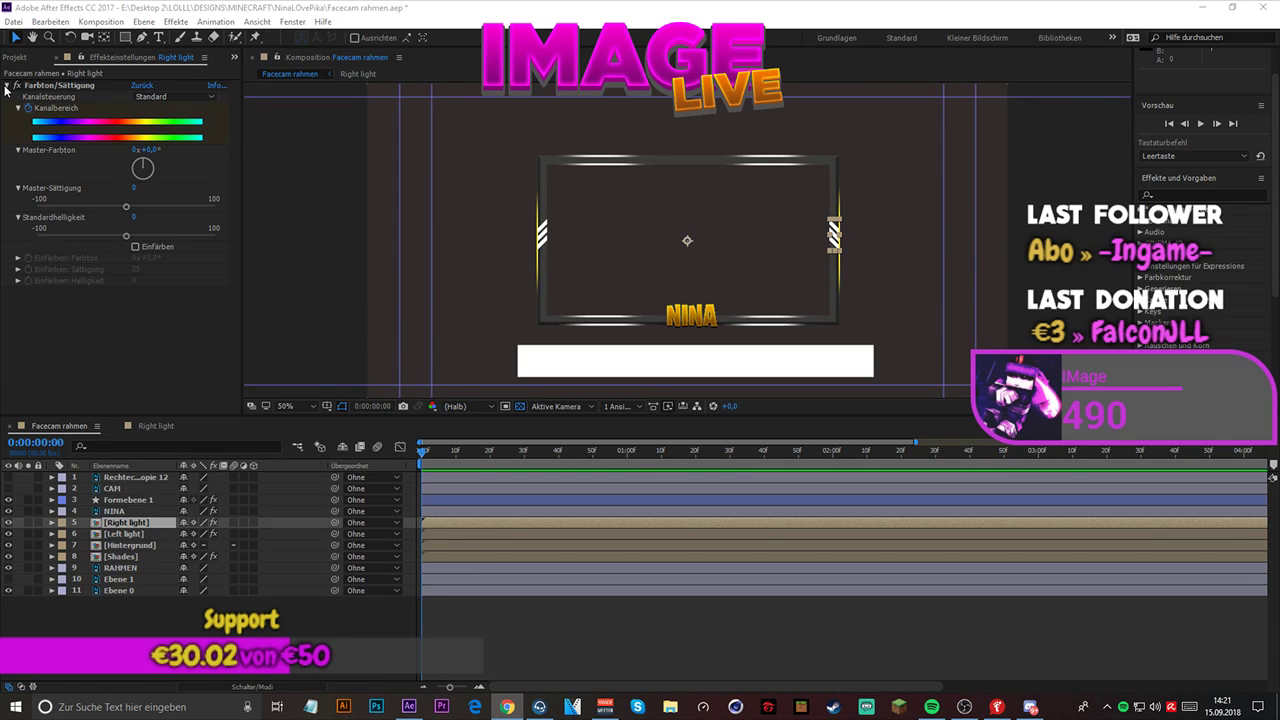
# - Switch back to After Effects, deselect the Right light layer, and show the project's items
pyautogui.click(146, 617)
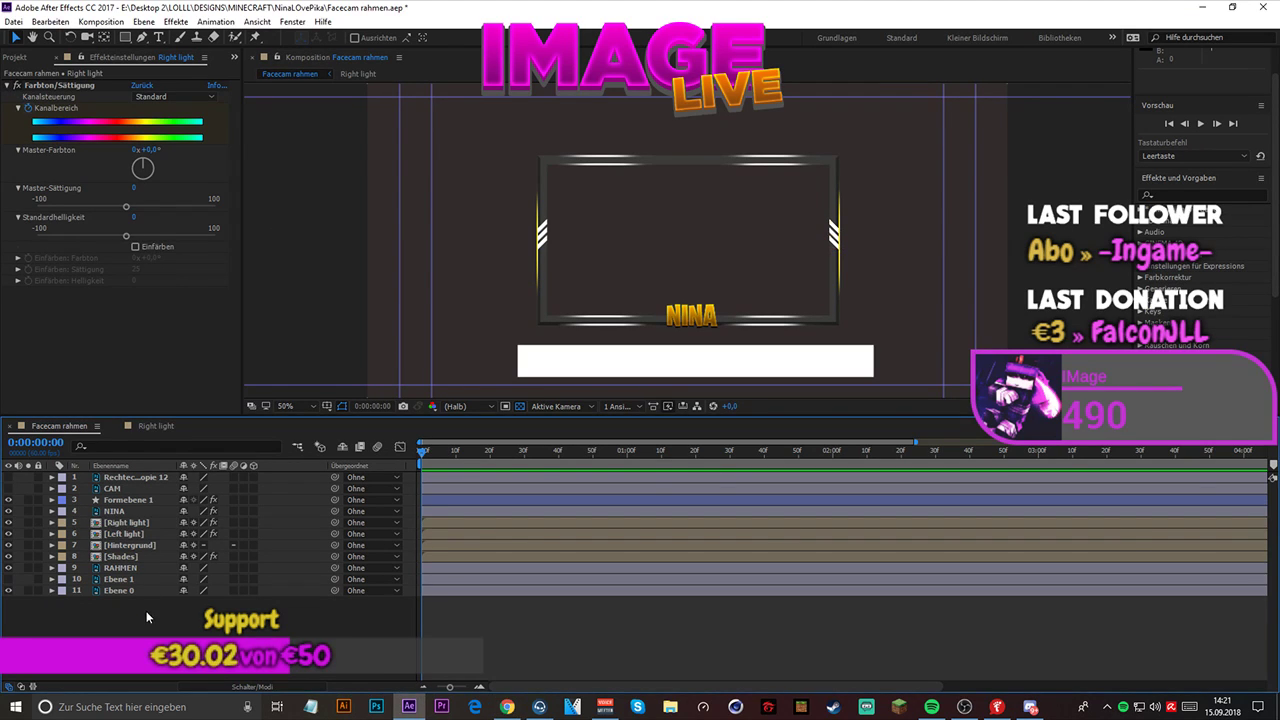
pyautogui.click(8, 85)
pyautogui.click(15, 57)
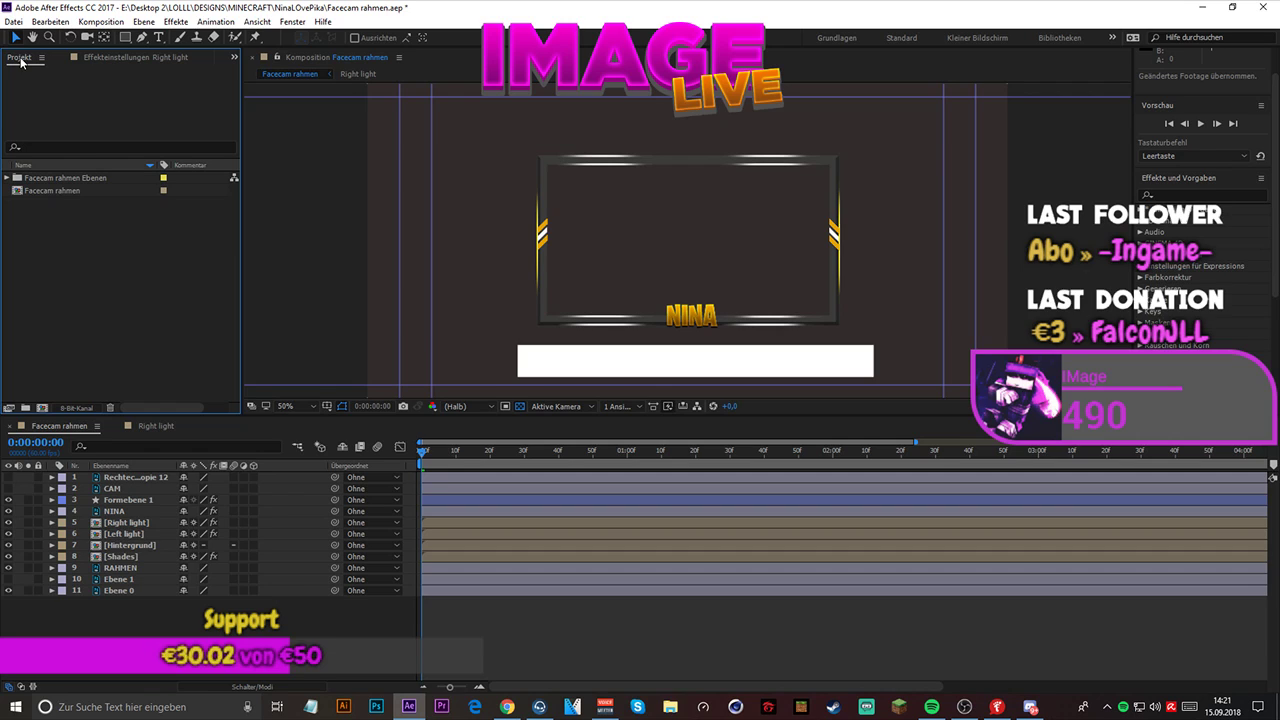
pyautogui.rightClick(54, 237)
pyautogui.click(26, 229)
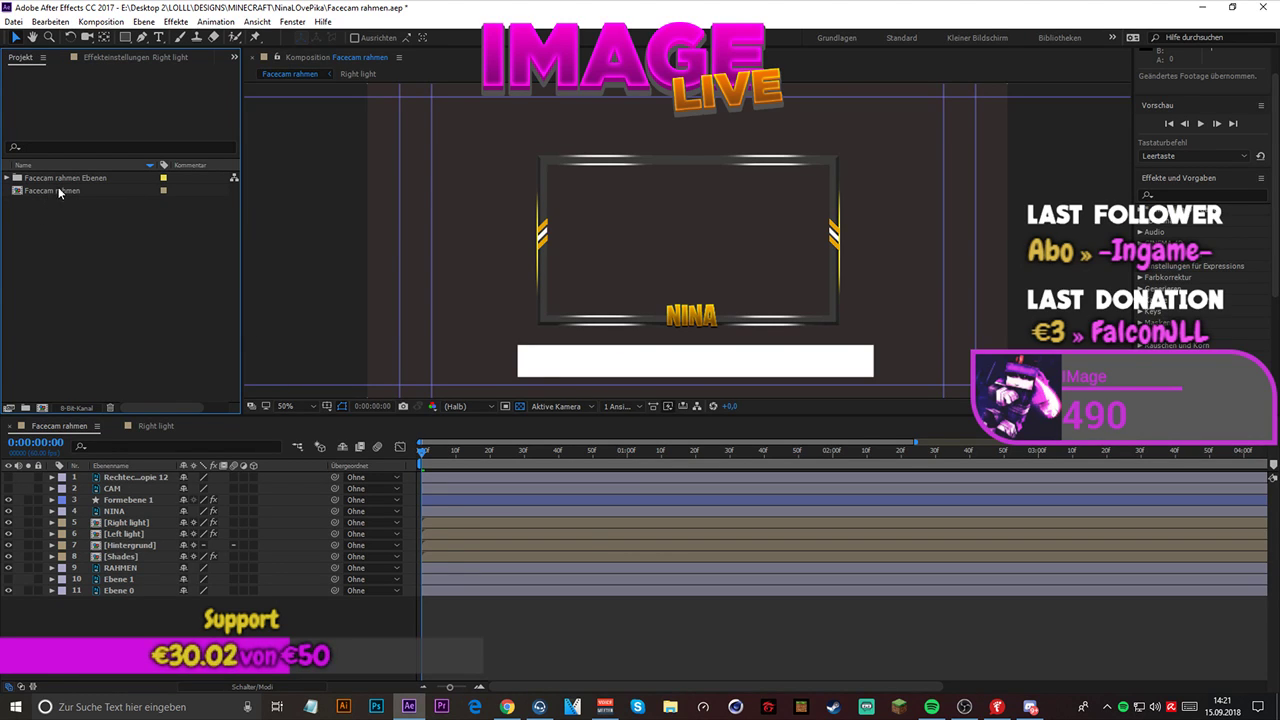
pyautogui.click(57, 191)
pyautogui.rightClick(57, 191)
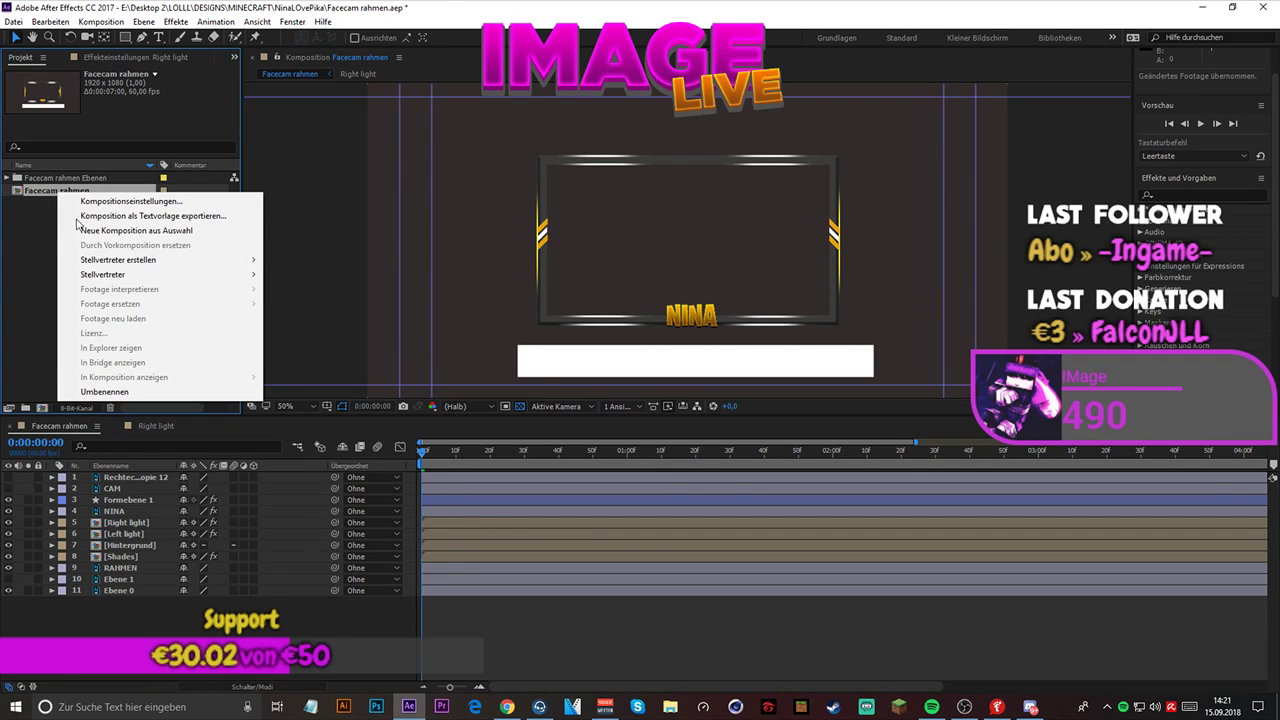
pyautogui.moveTo(130, 260)
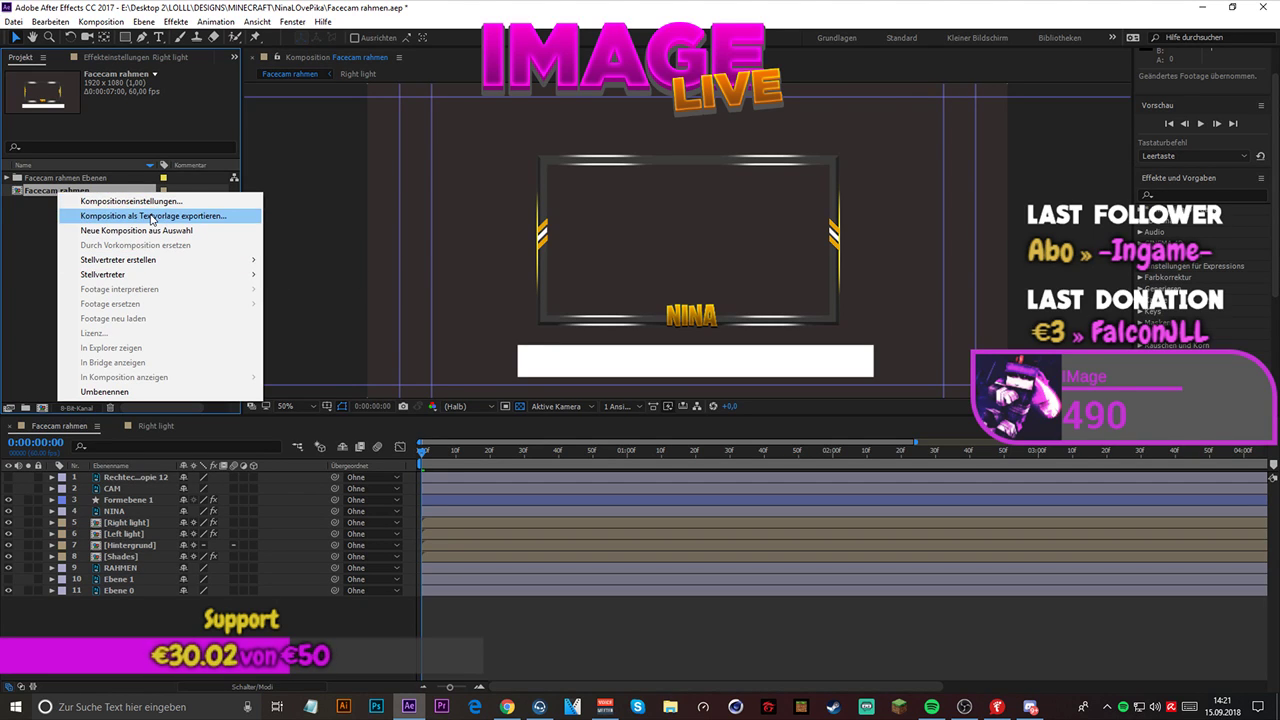
pyautogui.click(26, 254)
pyautogui.rightClick(116, 617)
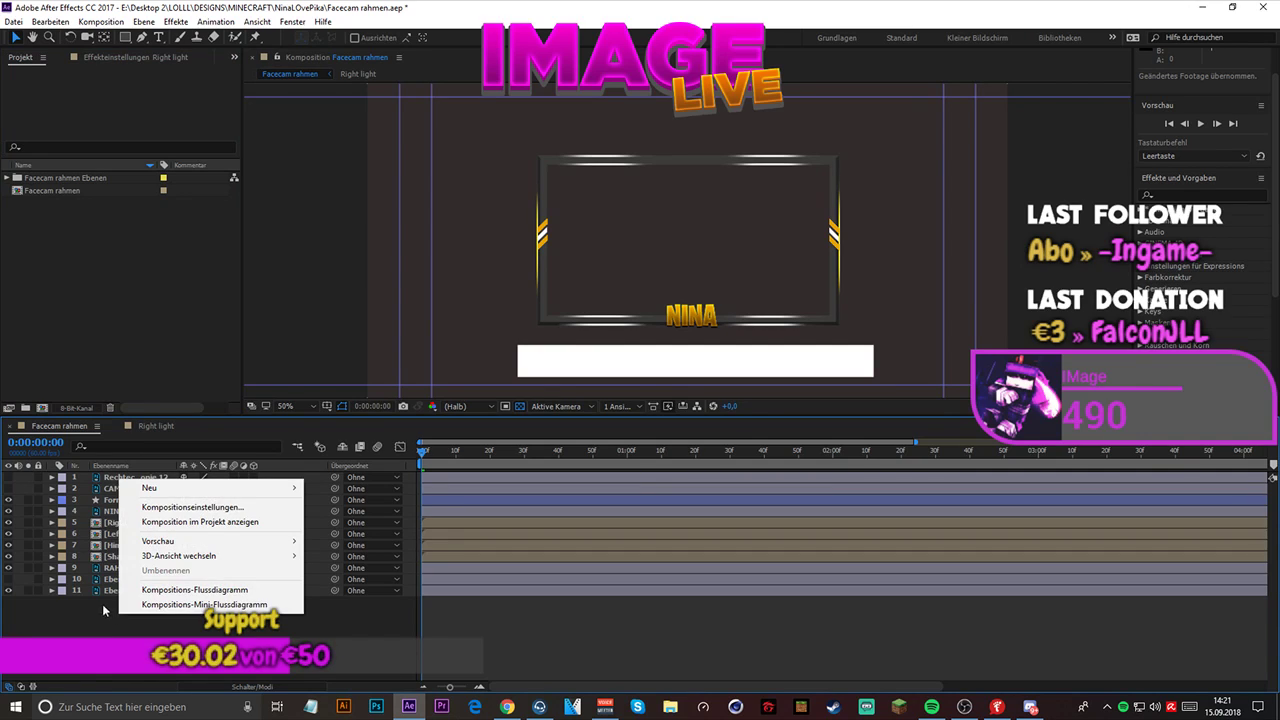
pyautogui.rightClick(61, 326)
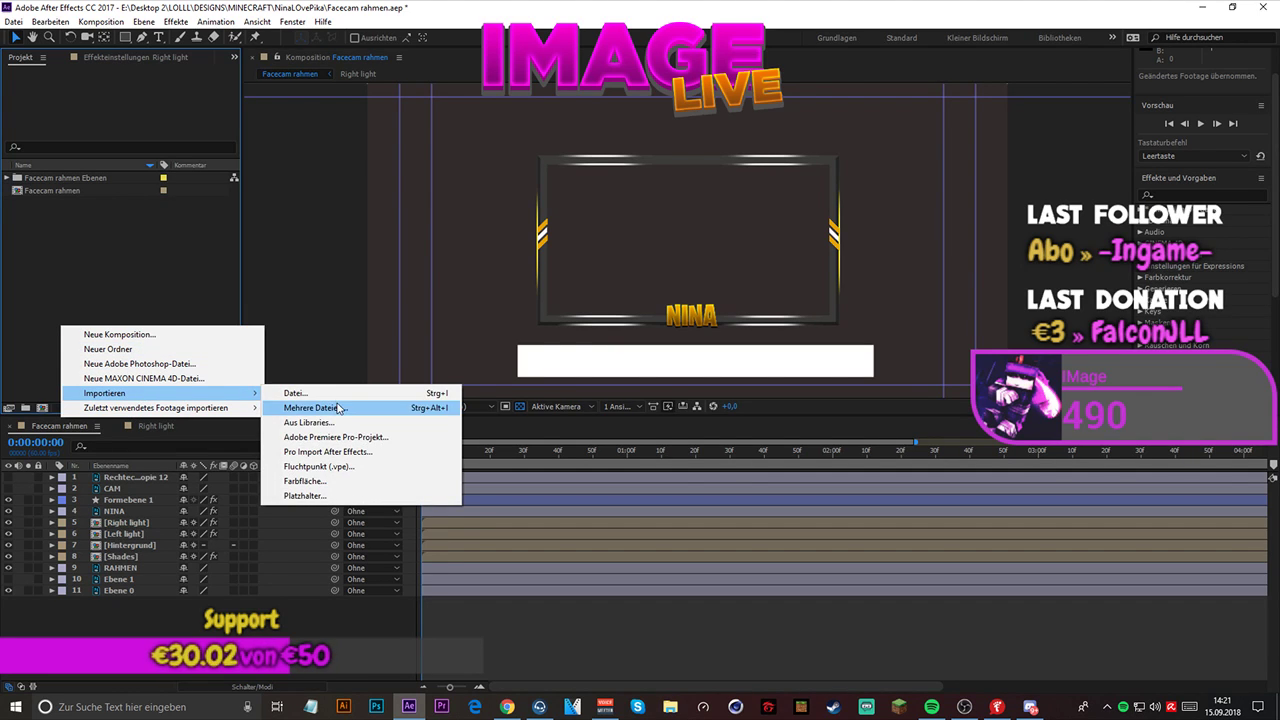
pyautogui.rightClick(36, 196)
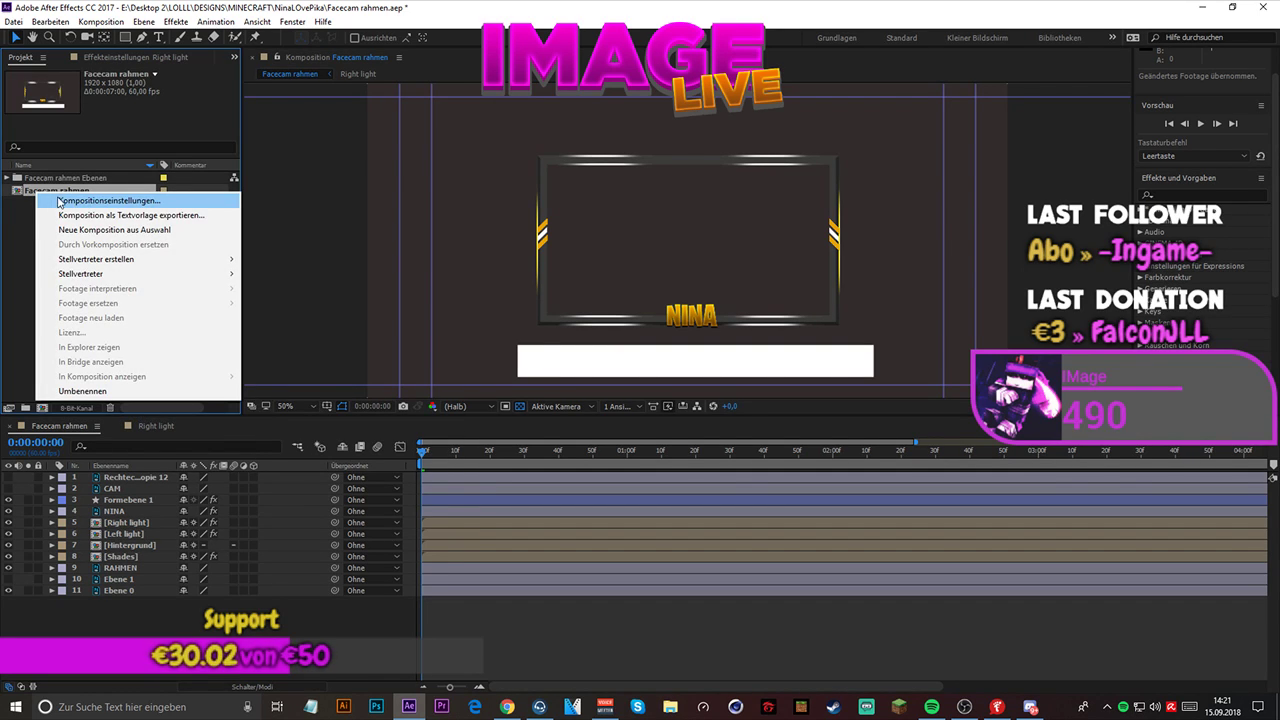
pyautogui.click(78, 201)
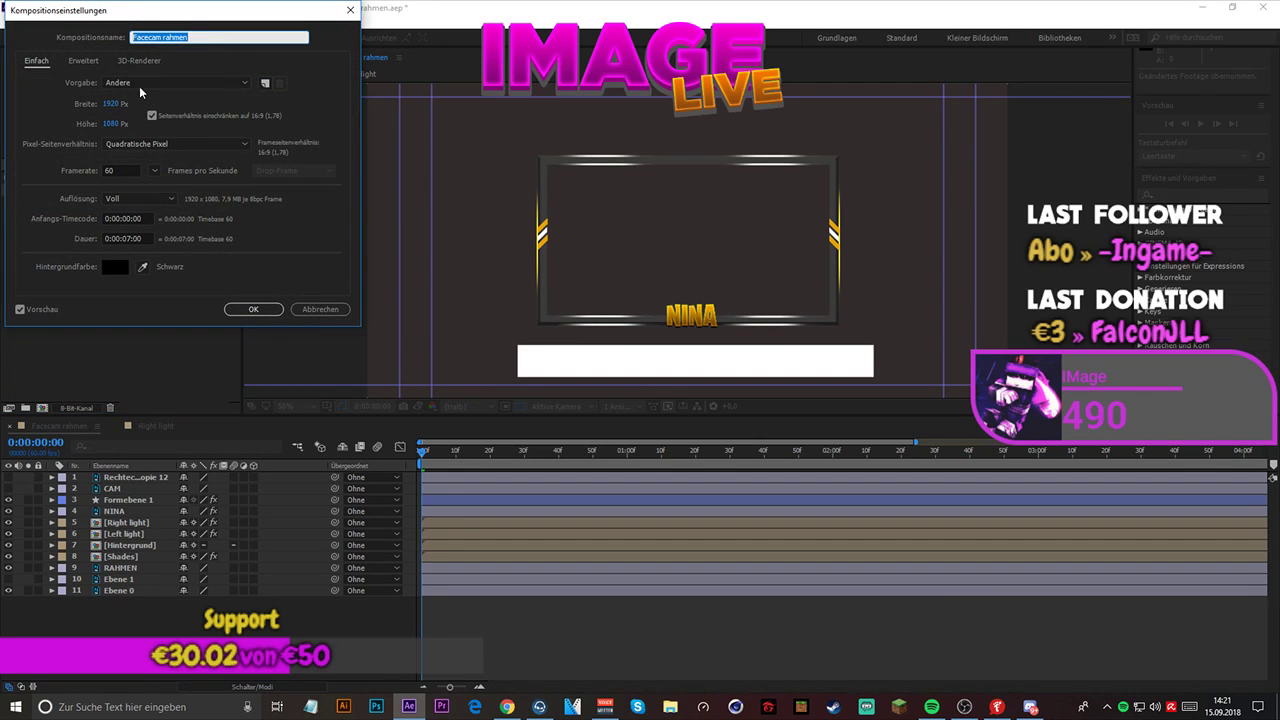
pyautogui.click(76, 60)
pyautogui.click(320, 309)
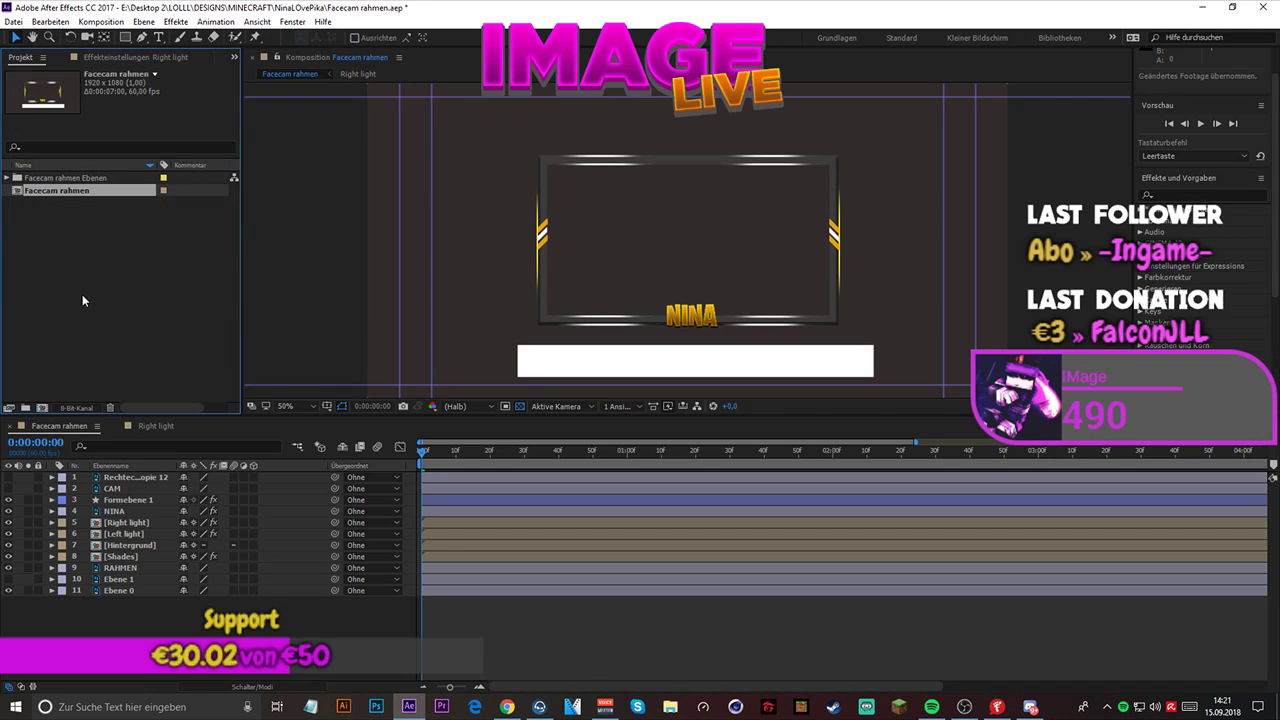
# - Try creating a new composition from Facecam rahmen, undo it, and return to the Facecam rahmen composition
pyautogui.rightClick(76, 195)
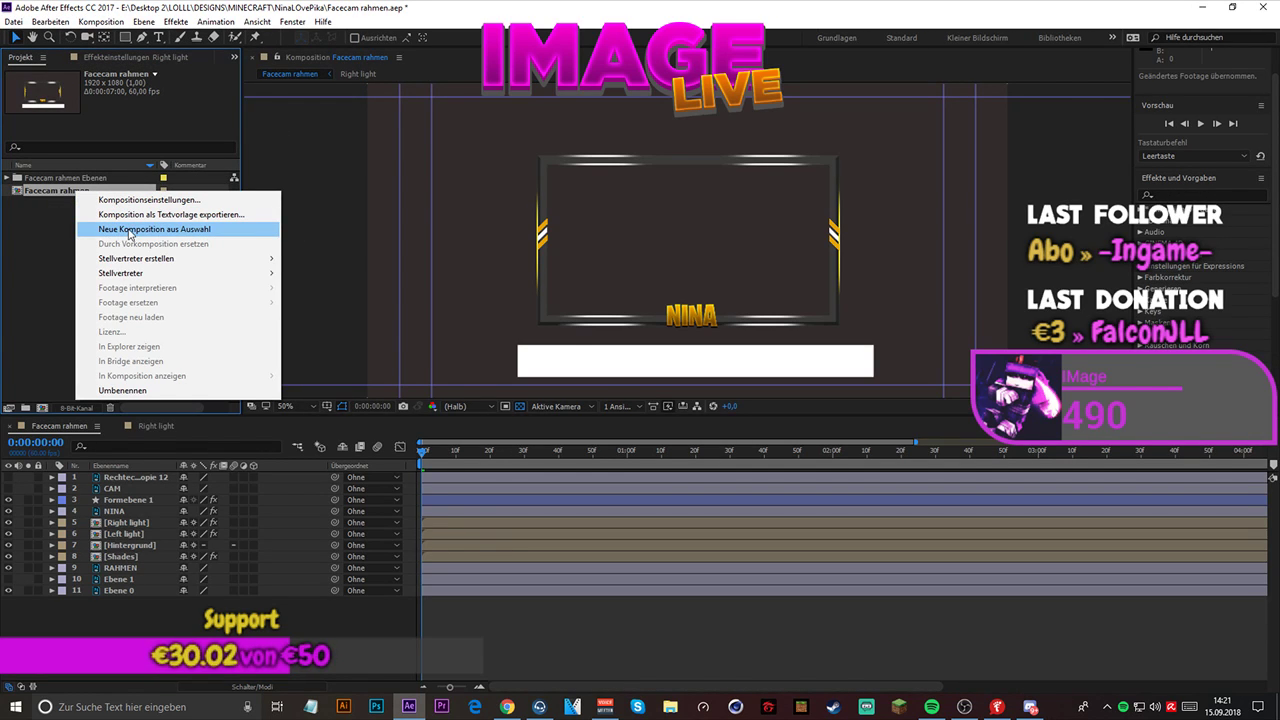
pyautogui.click(129, 230)
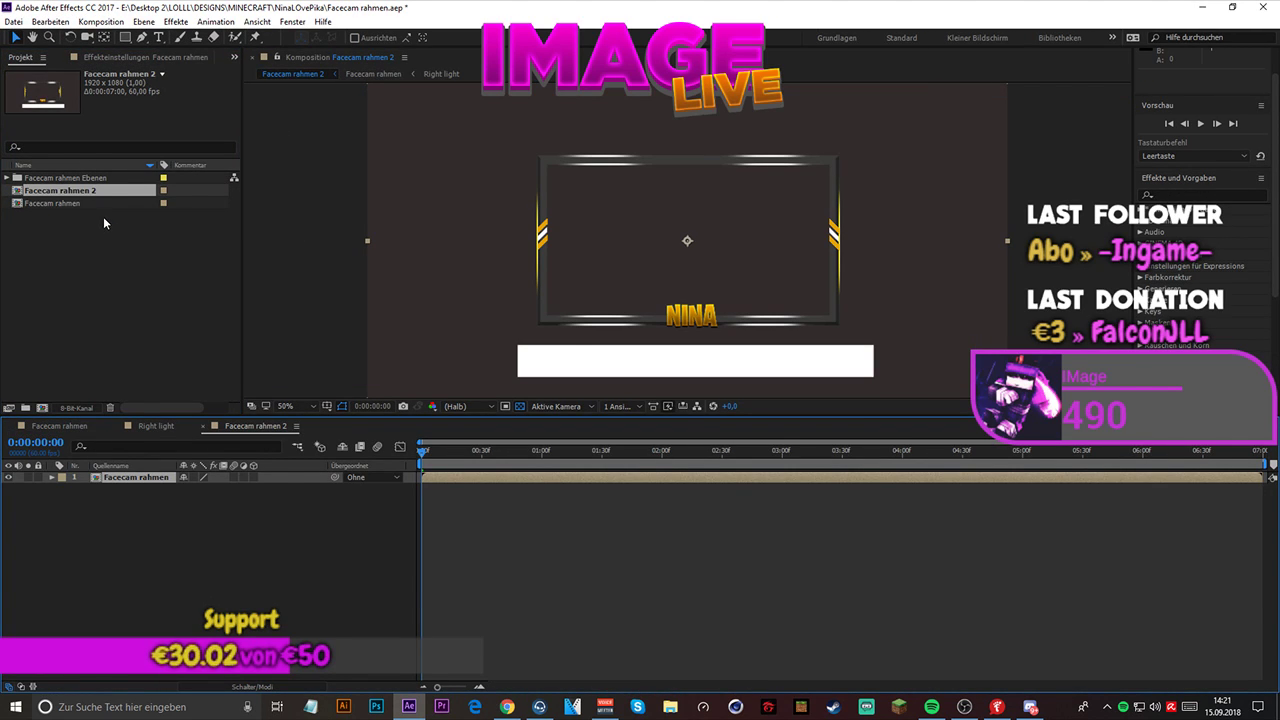
pyautogui.hotkey('ctrl', 'z')
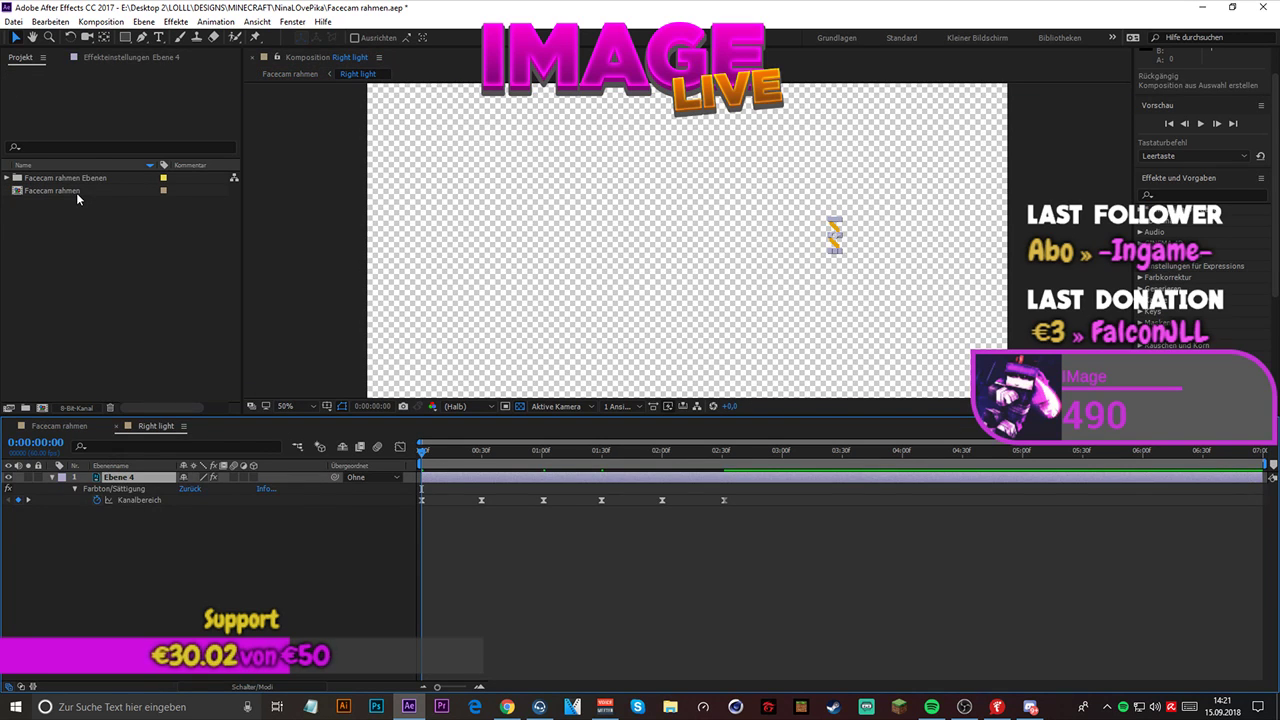
pyautogui.click(76, 192)
pyautogui.click(279, 75)
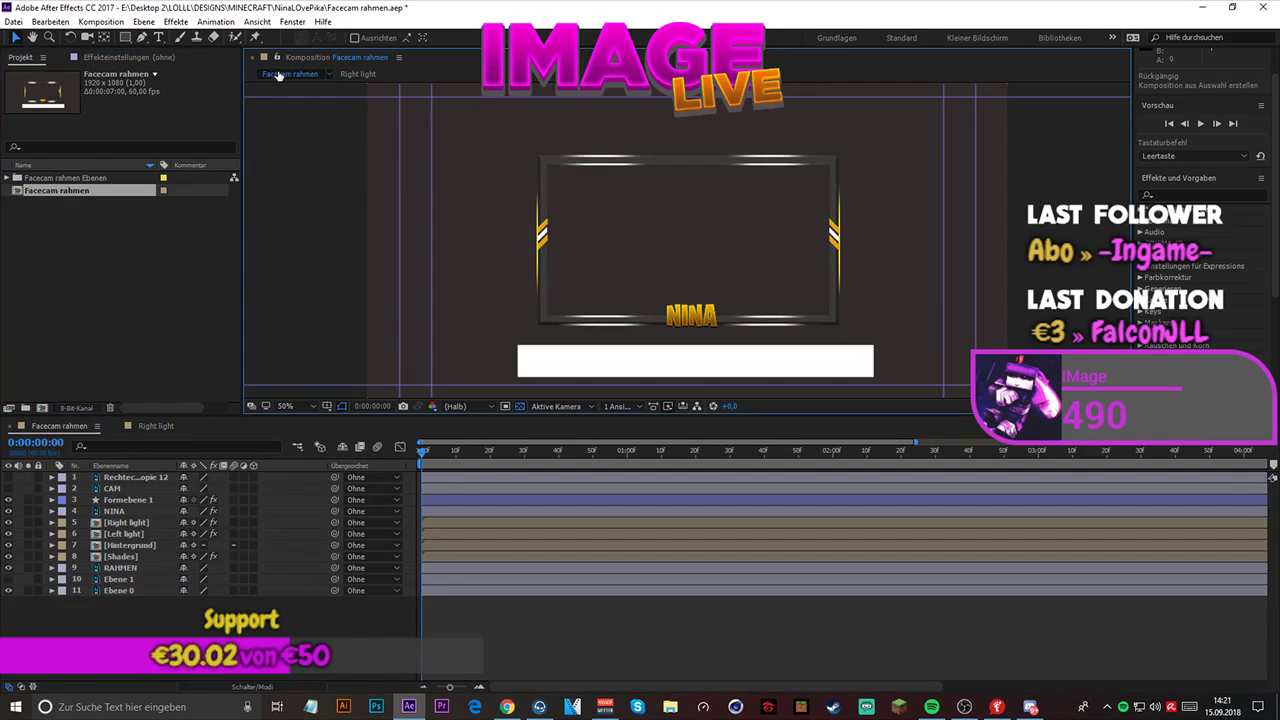
# - Import Facecam rahmen.psd as a composition that retains layer sizes, with editable layer styles
pyautogui.rightClick(84, 266)
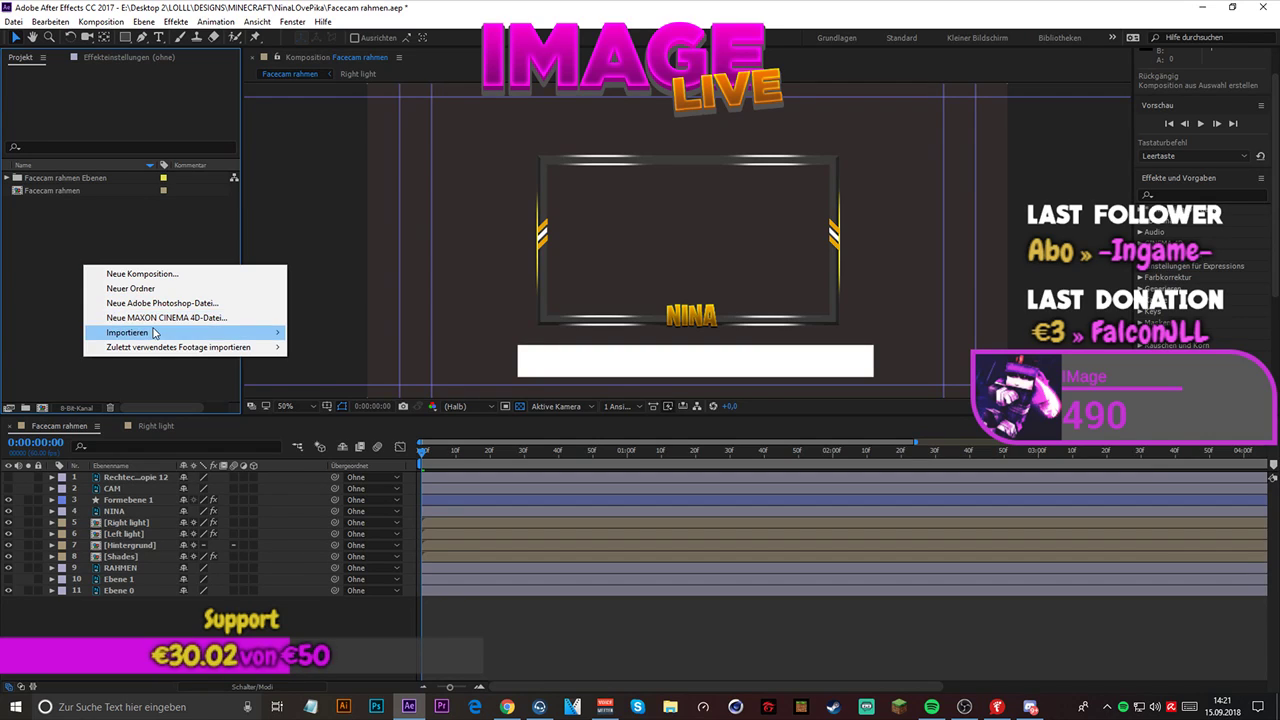
pyautogui.moveTo(157, 332)
pyautogui.click(340, 332)
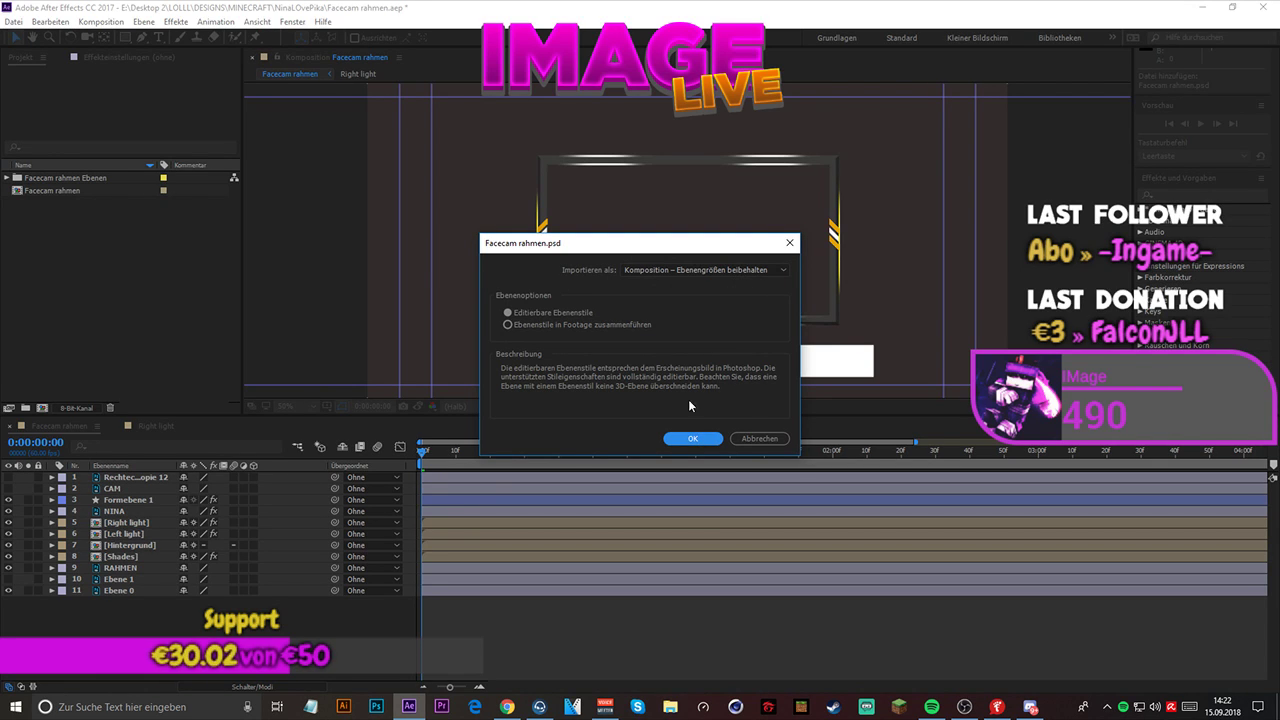
pyautogui.click(693, 440)
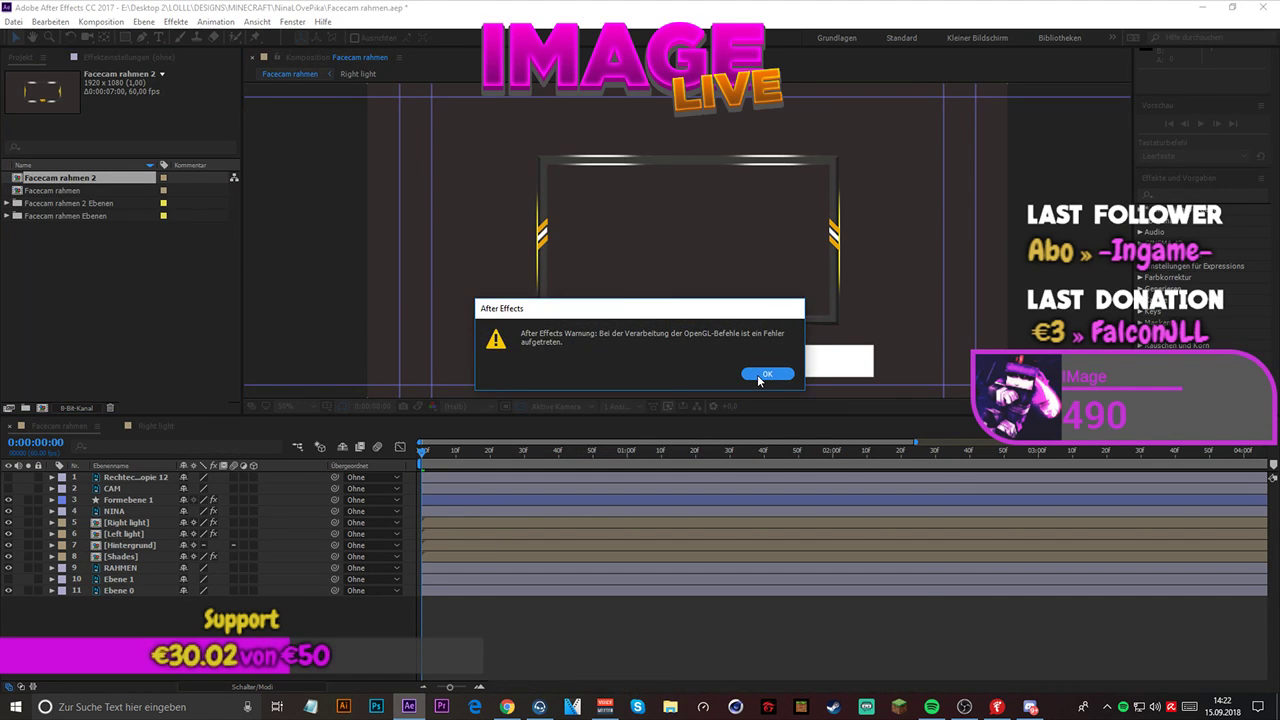
pyautogui.click(763, 376)
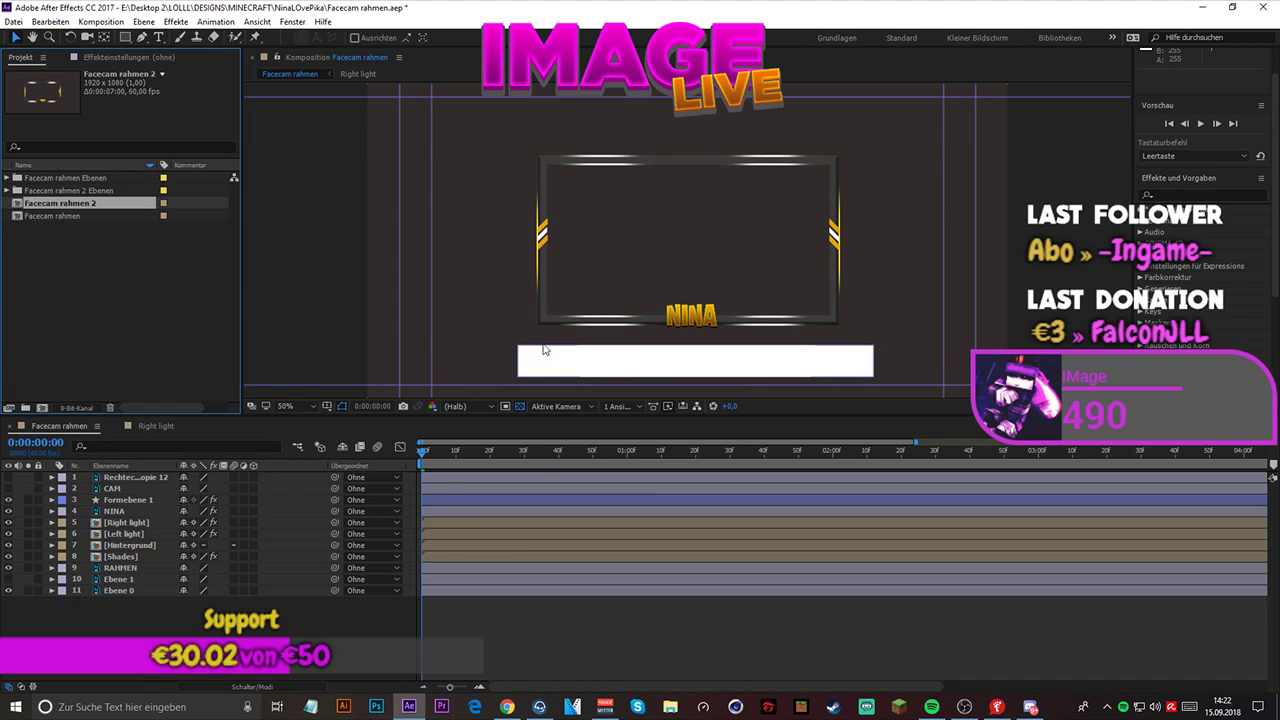
# - Open the newly imported Facecam rahmen 2 composition and paste the copied color-cycling effect onto its NINA layer
pyautogui.click(74, 214)
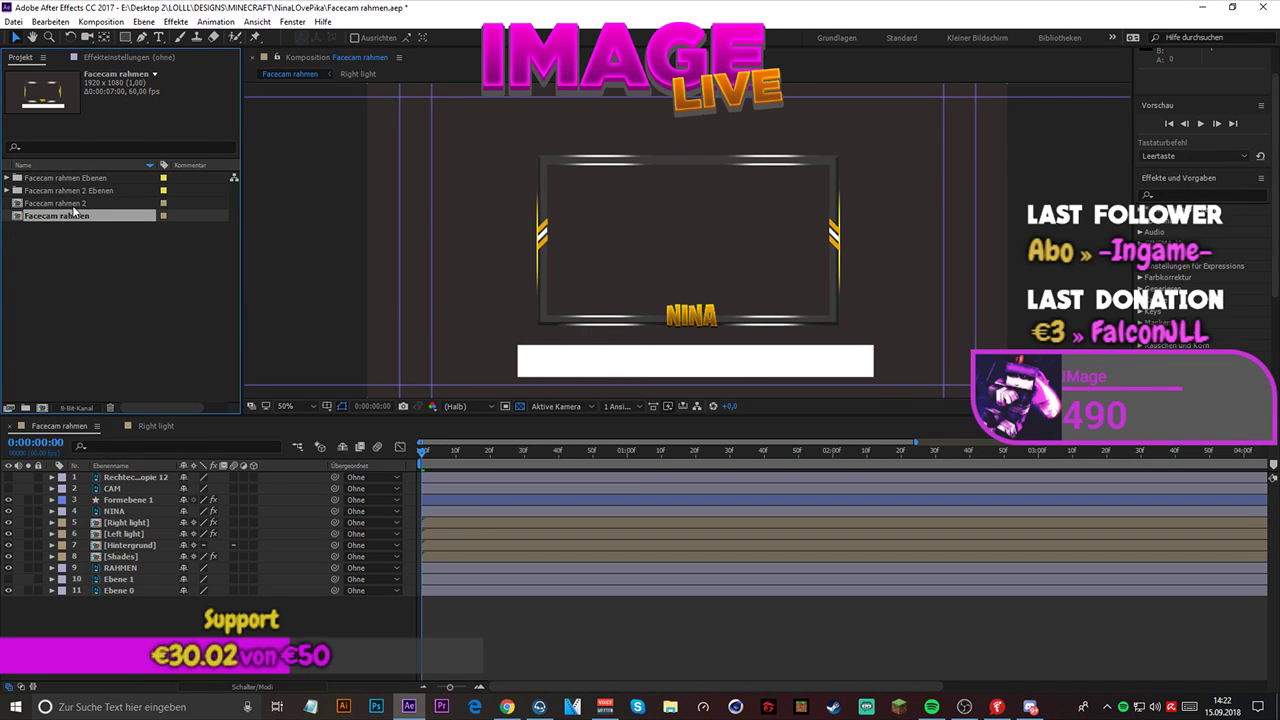
pyautogui.doubleClick(70, 203)
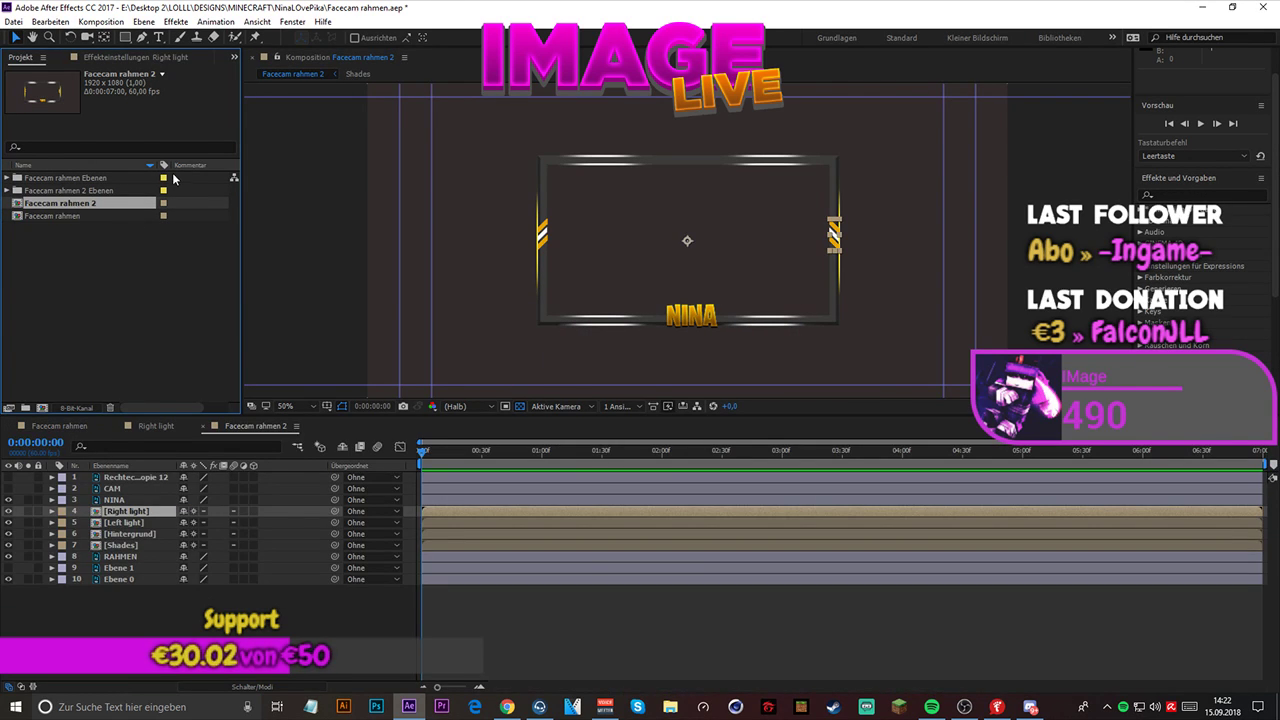
pyautogui.click(127, 499)
pyautogui.hotkey('ctrl', 'v')
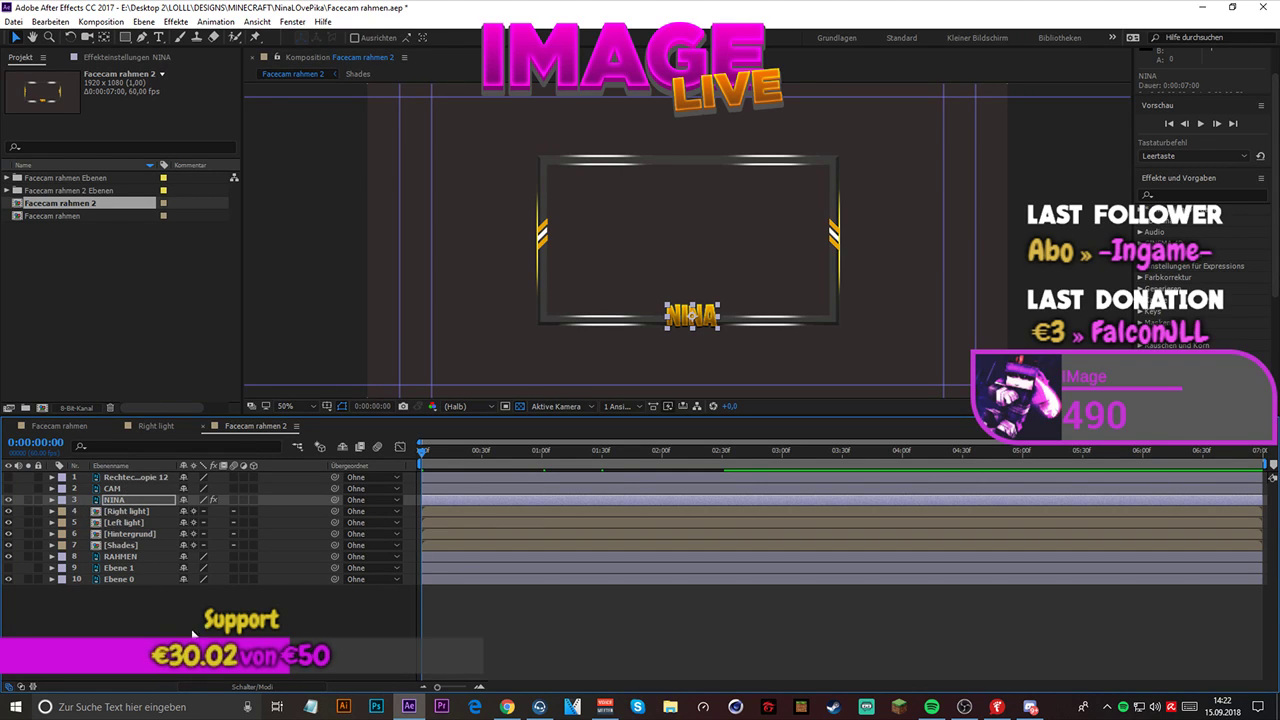
# - Deselect the NINA layer and play a preview of Facecam rahmen 2 to check the lettering's color cycling
pyautogui.click(271, 596)
pyautogui.press('space')
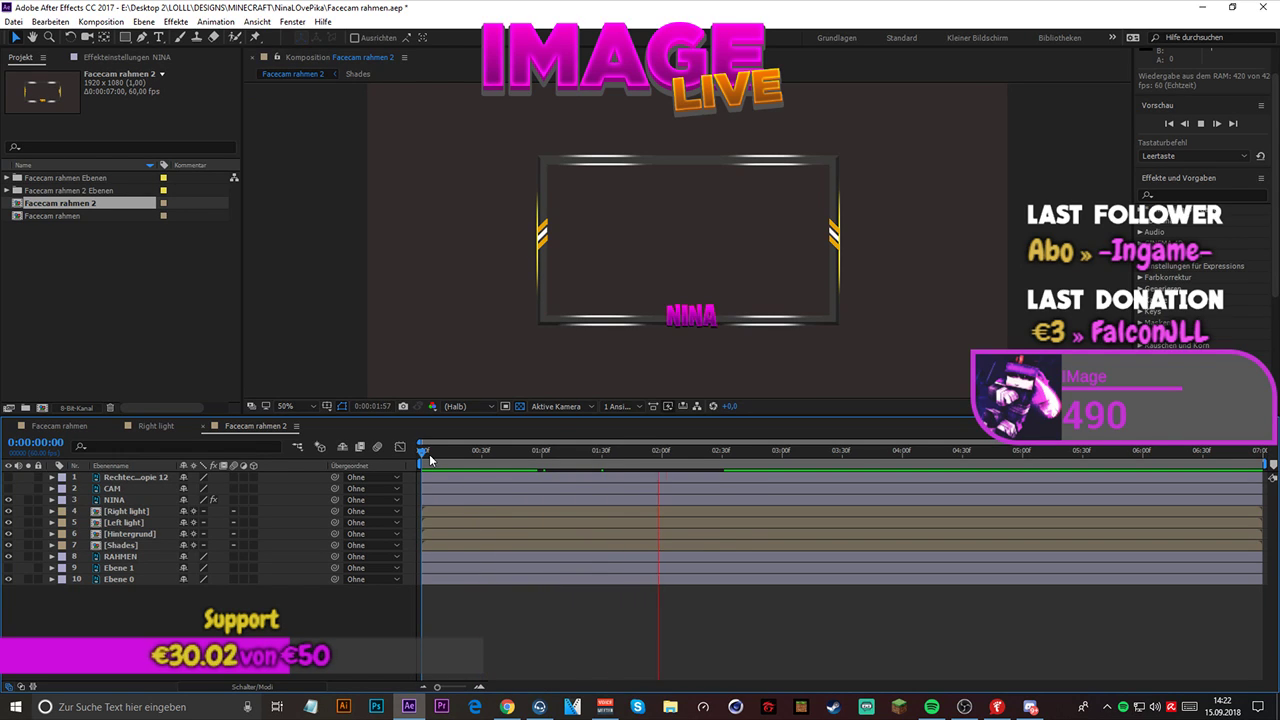
pyautogui.press('space')
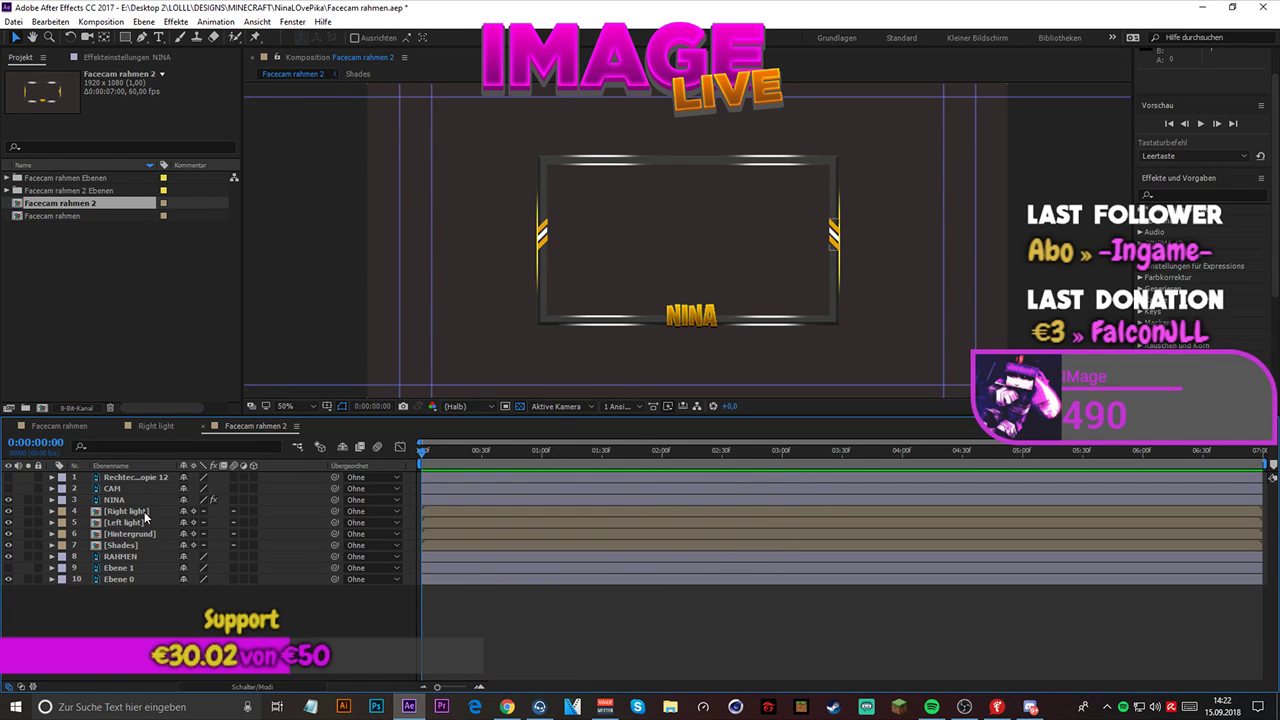
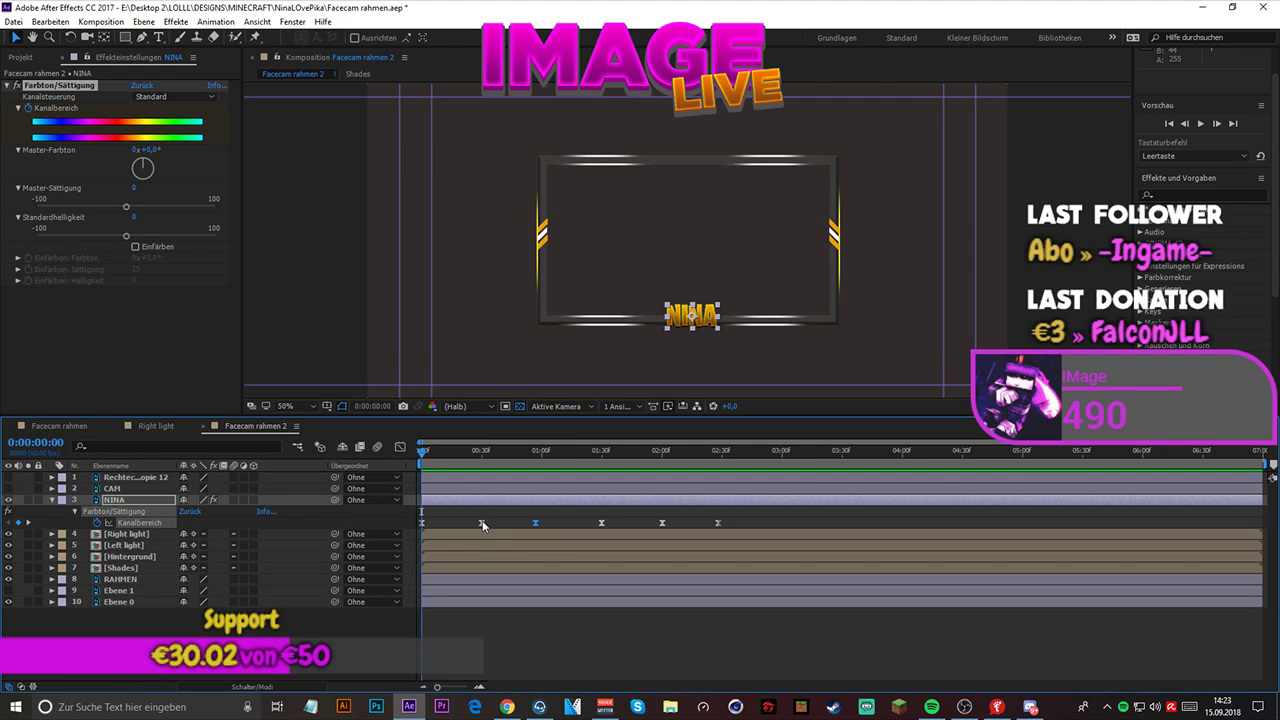
# - Set NINA's Master-Farbton at the 0:00:00:57 Kanalbereich keyframe to 1 full revolution plus 0°
pyautogui.click(482, 523)
pyautogui.moveTo(422, 456); pyautogui.dragTo(484, 470)
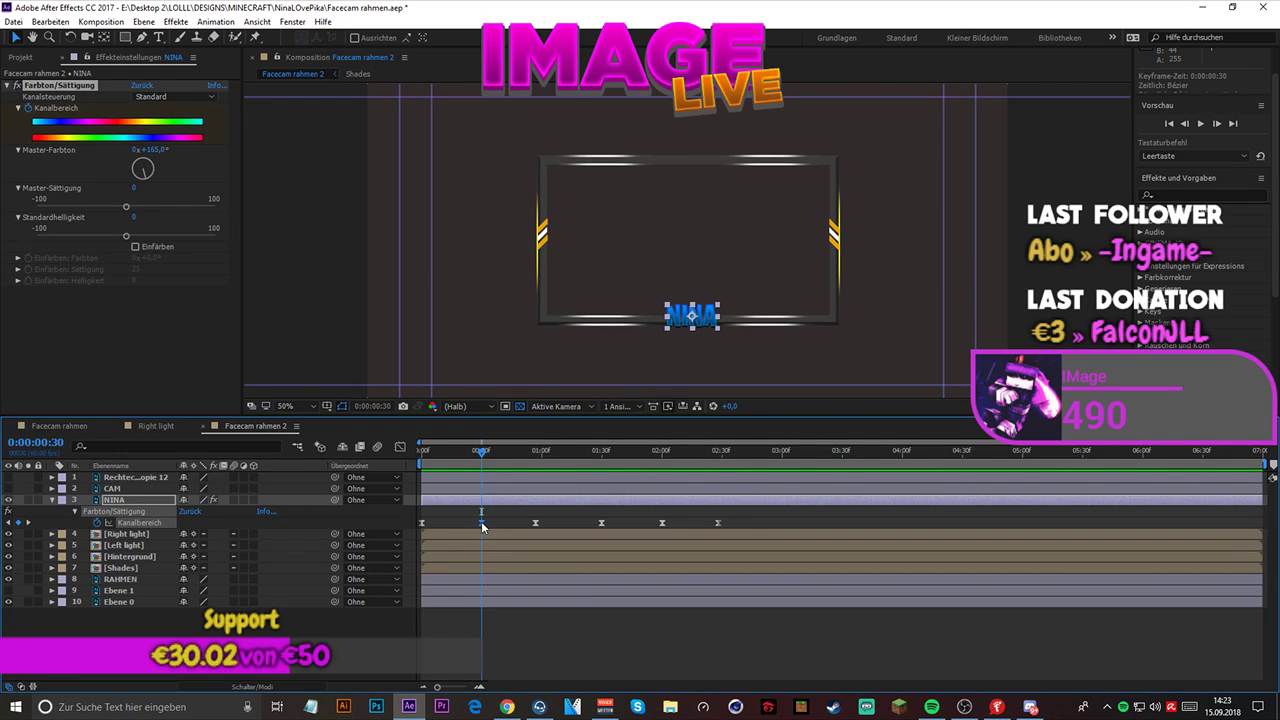
pyautogui.moveTo(481, 454); pyautogui.dragTo(533, 476)
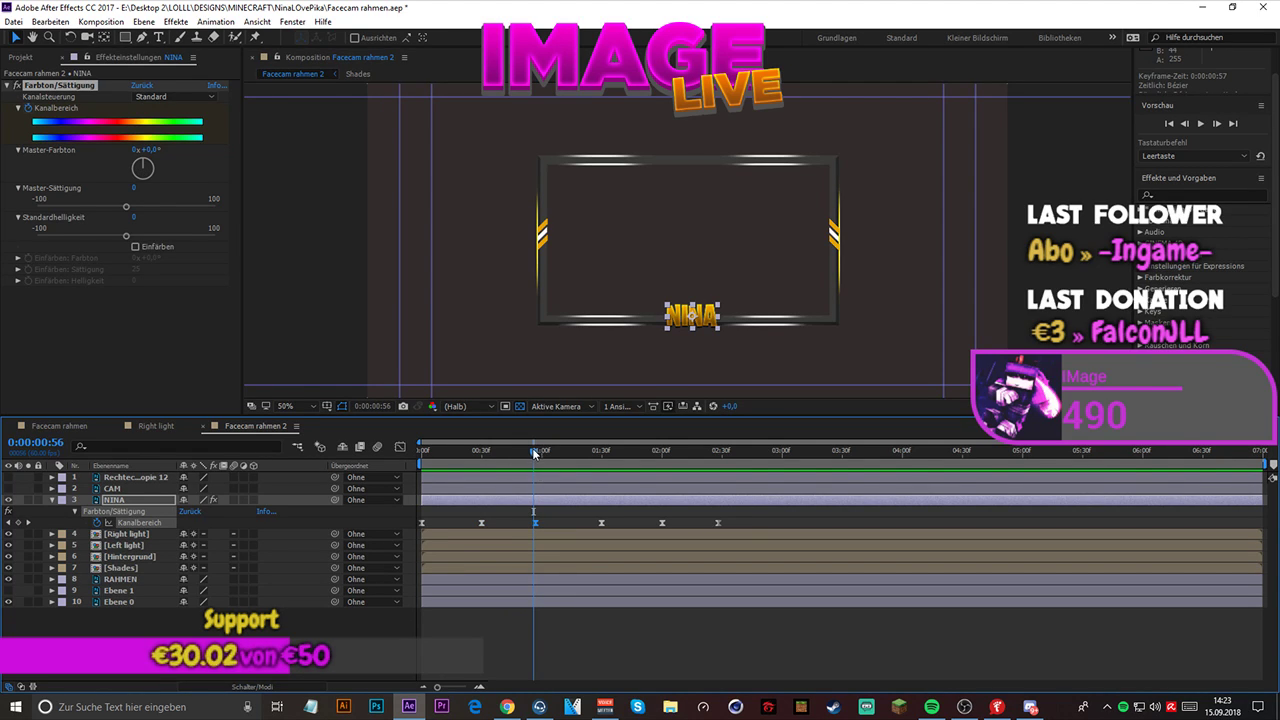
pyautogui.moveTo(533, 450); pyautogui.dragTo(535, 452)
pyautogui.click(137, 150)
pyautogui.write('1')
pyautogui.press('Return')
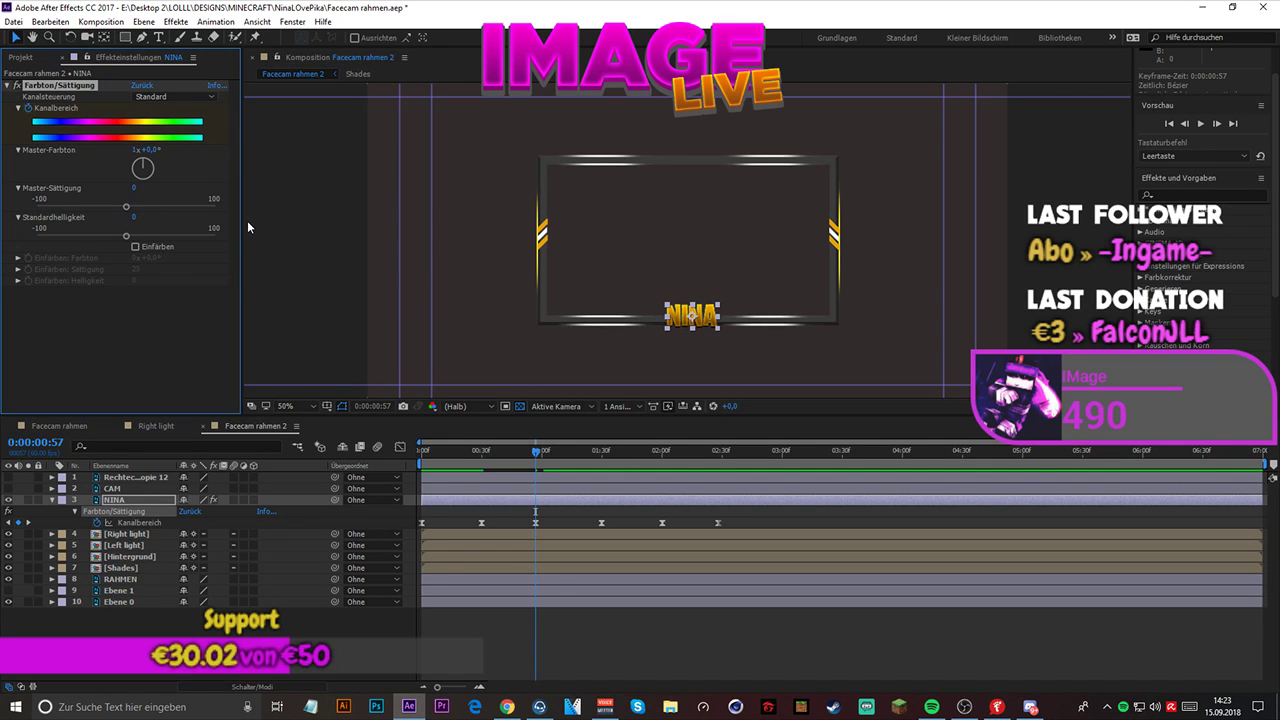
# - Preview Facecam rahmen 2, including from its beginning, to check NINA's hue animation
pyautogui.press('space')
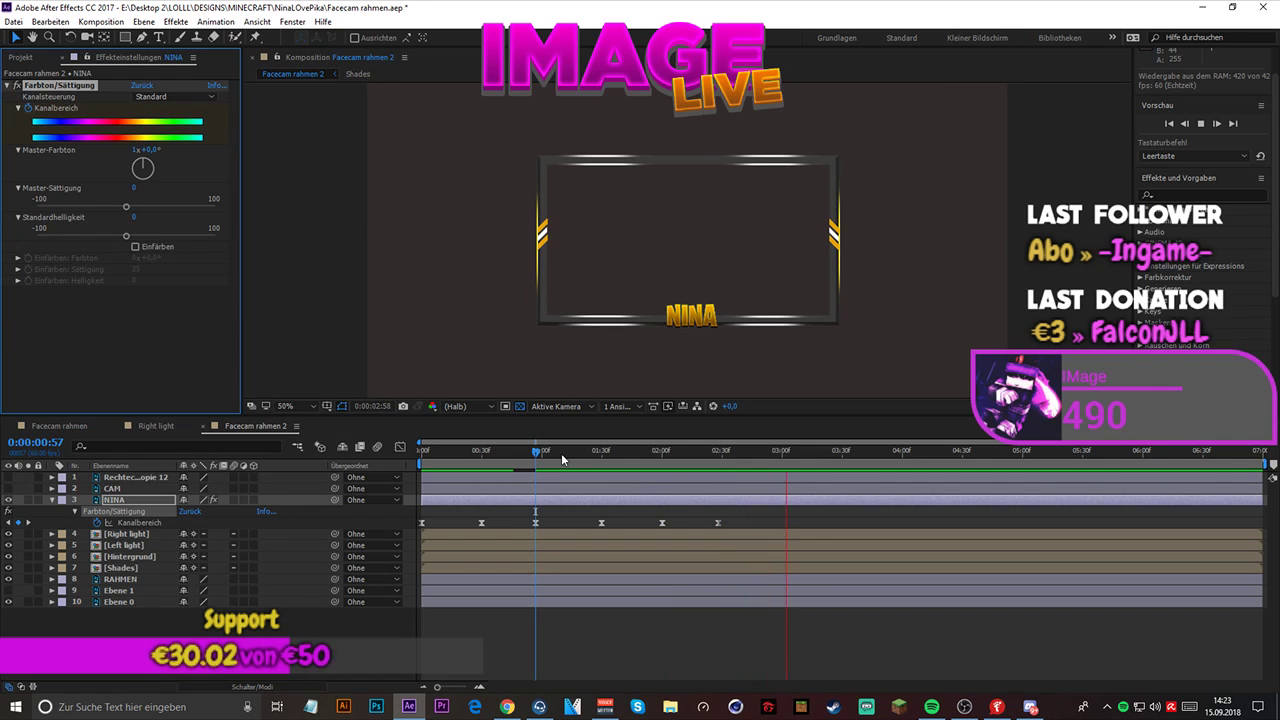
pyautogui.press('space')
pyautogui.moveTo(536, 456); pyautogui.dragTo(352, 432)
pyautogui.press('space')
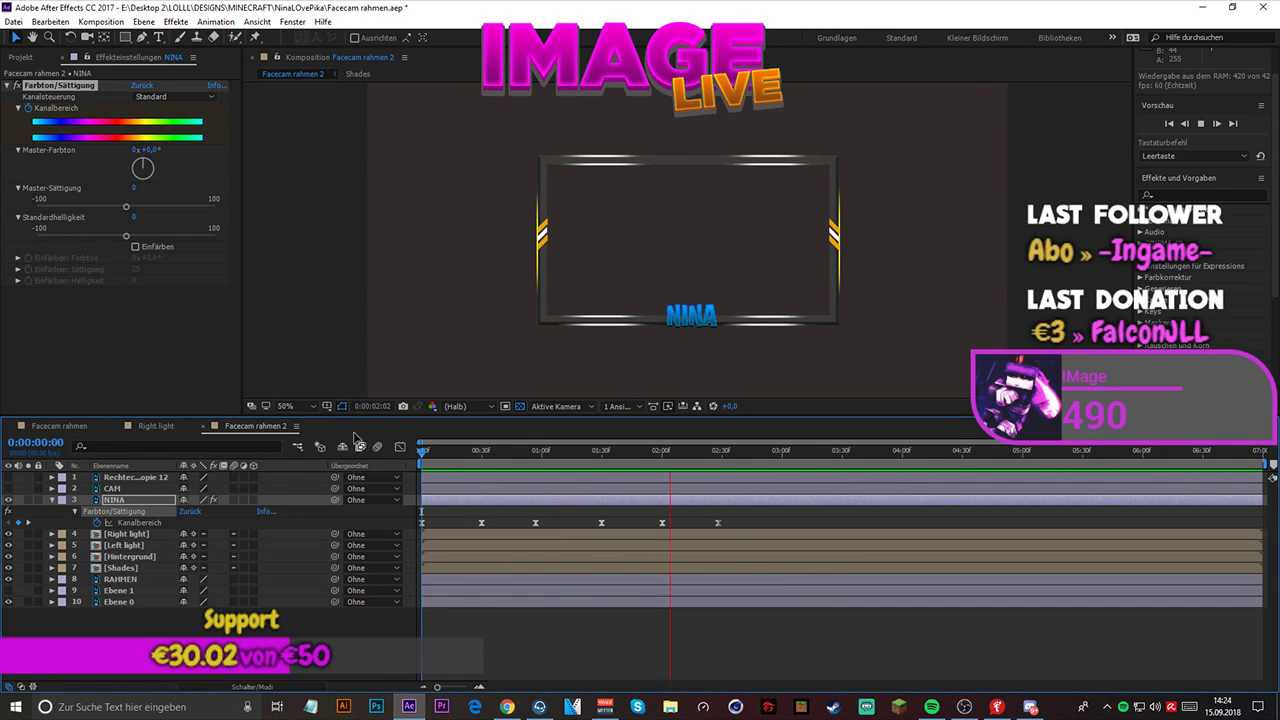
pyautogui.press('space')
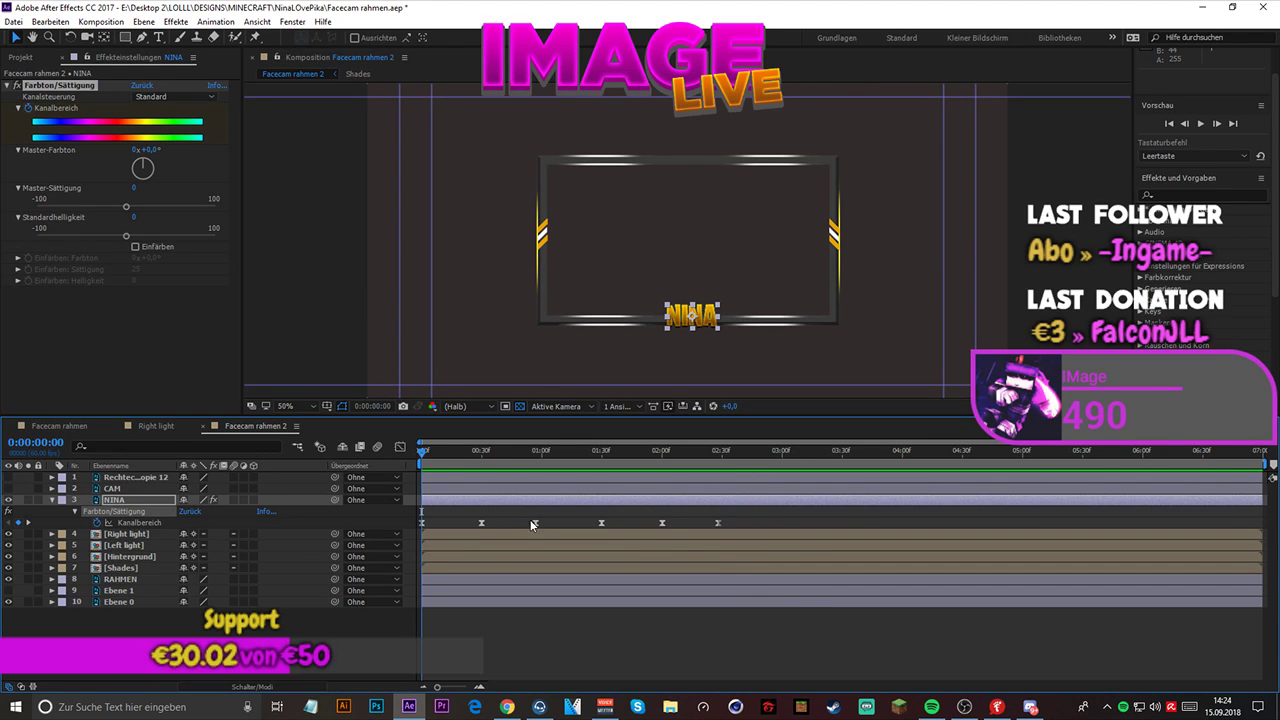
# - Shift NINA's third Kanalbereich keyframe to 0:00:01:00 and the last one to 0:00:02:30
pyautogui.moveTo(536, 521); pyautogui.dragTo(541, 522)
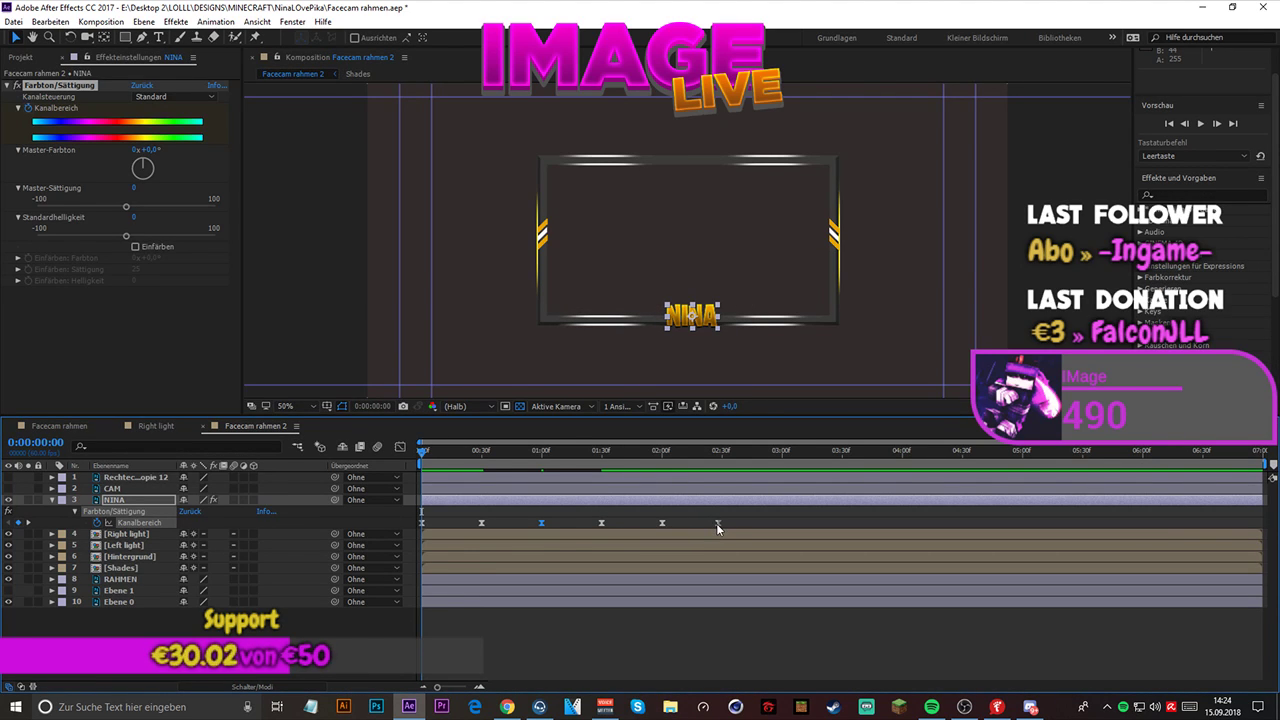
pyautogui.moveTo(717, 523); pyautogui.dragTo(723, 524)
pyautogui.click(662, 523)
pyautogui.click(725, 525)
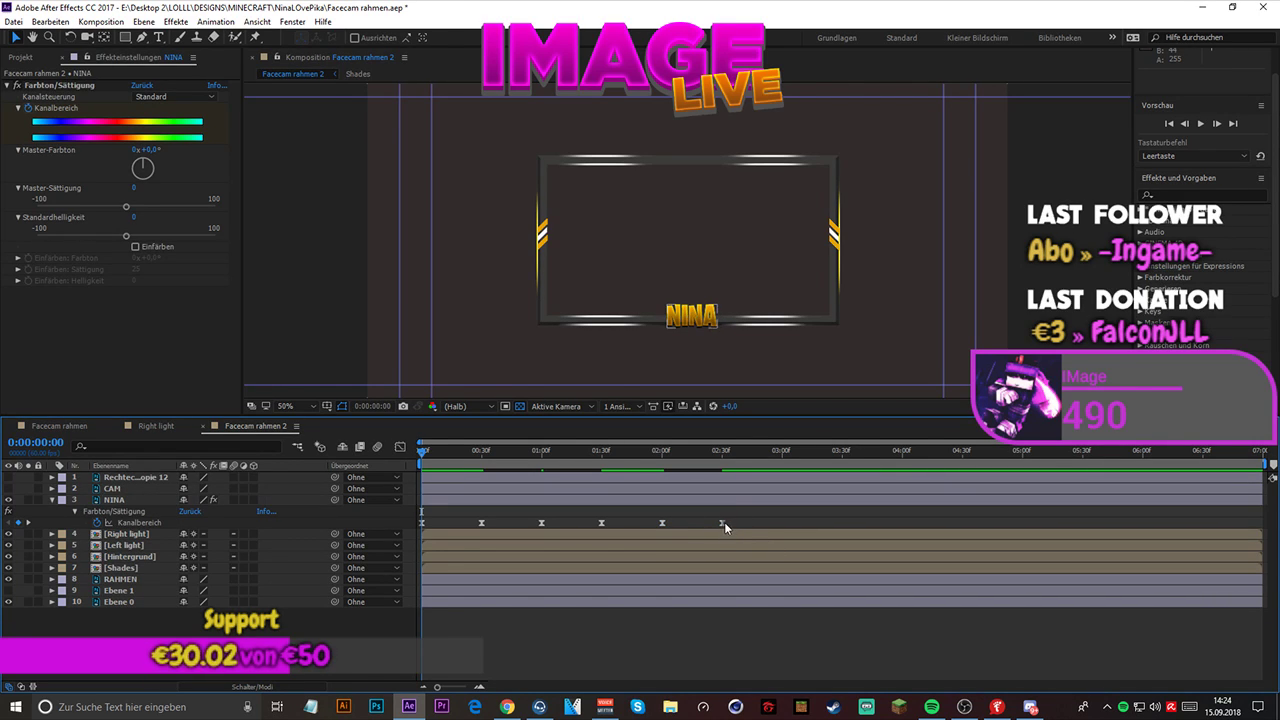
# - Set NINA's Master-Farbton at the last keyframe, 0:00:02:30, to 1 full revolution plus 0°
pyautogui.click(722, 522)
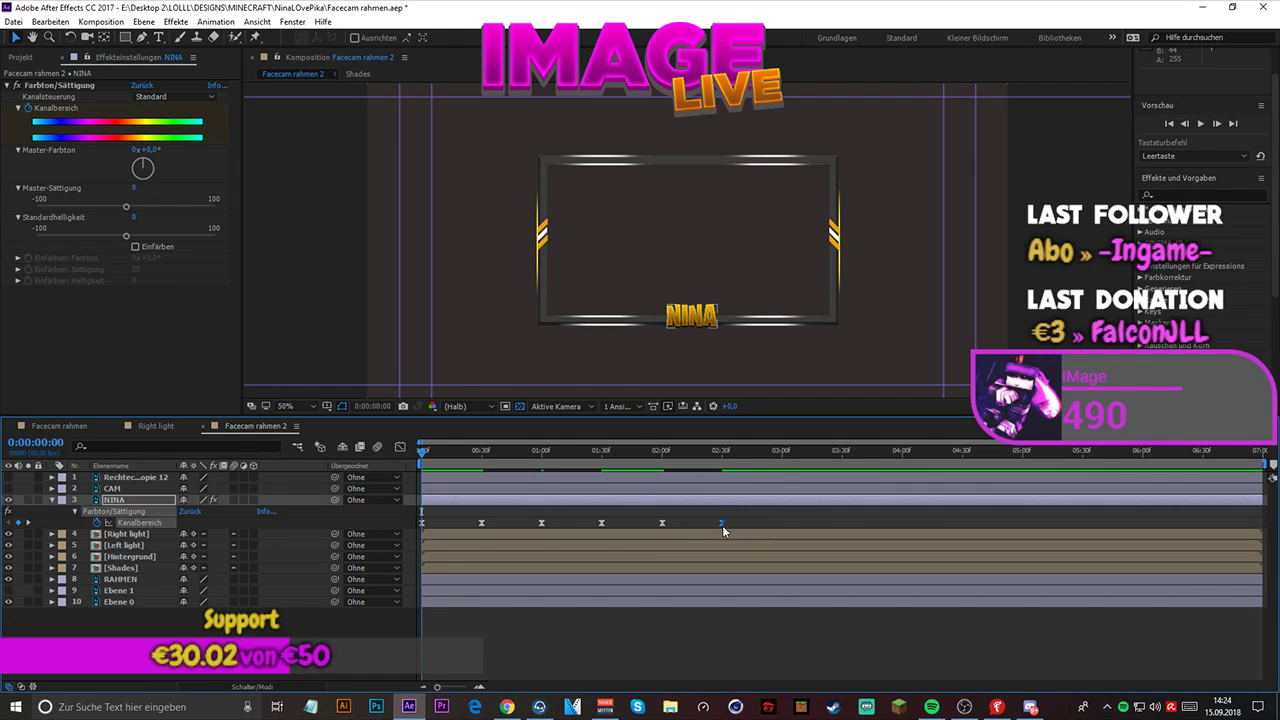
pyautogui.click(722, 452)
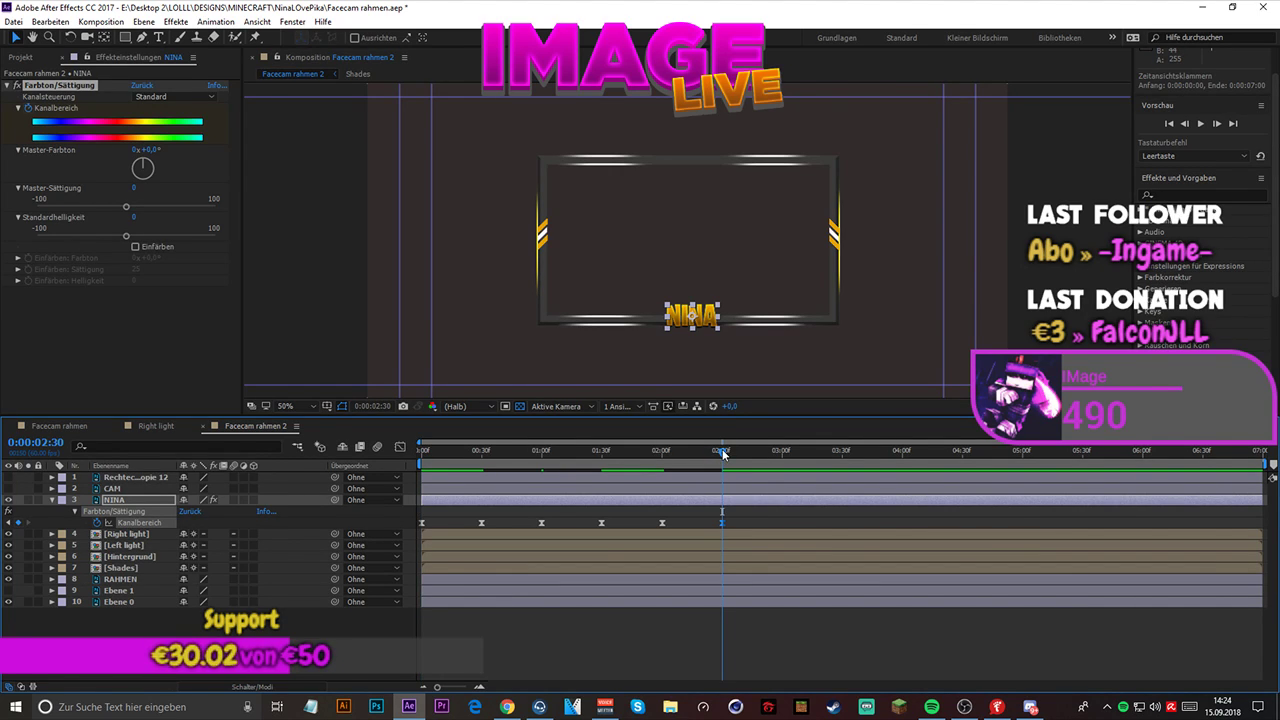
pyautogui.click(137, 150)
pyautogui.write('1')
pyautogui.press('Return')
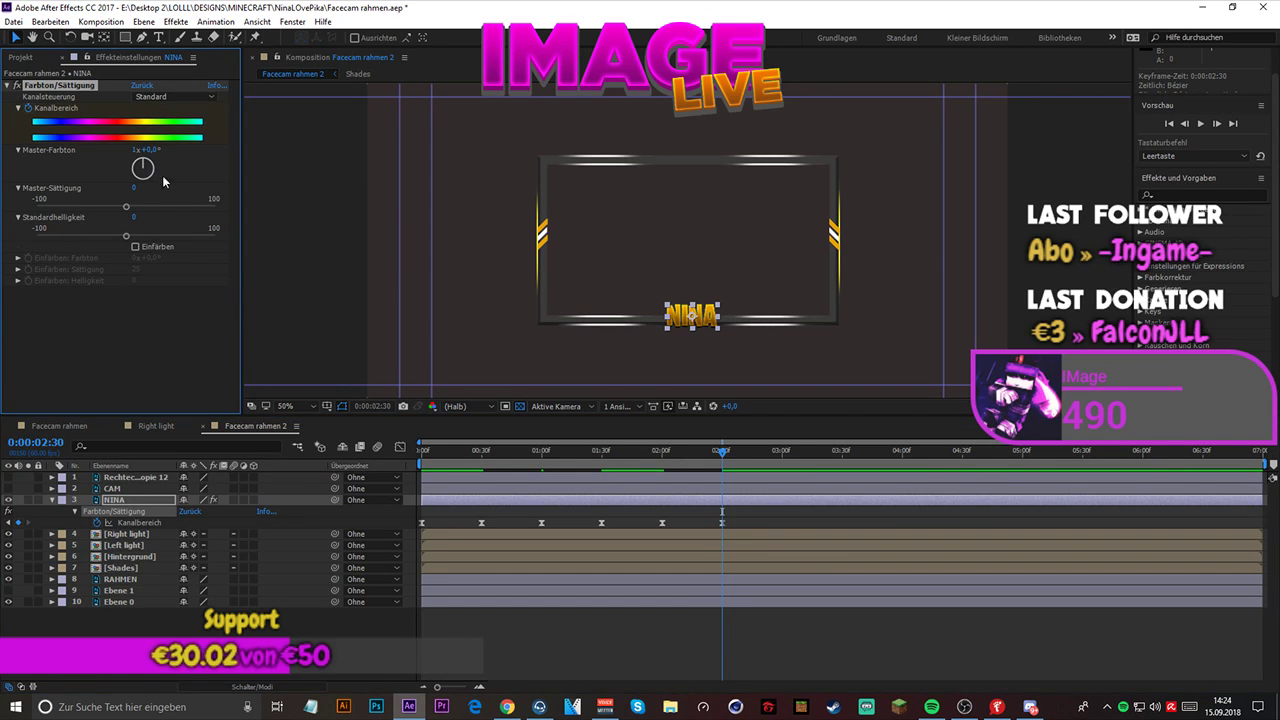
# - Play the composition preview from the start to check the retimed color cycle on NINA
pyautogui.press('space')
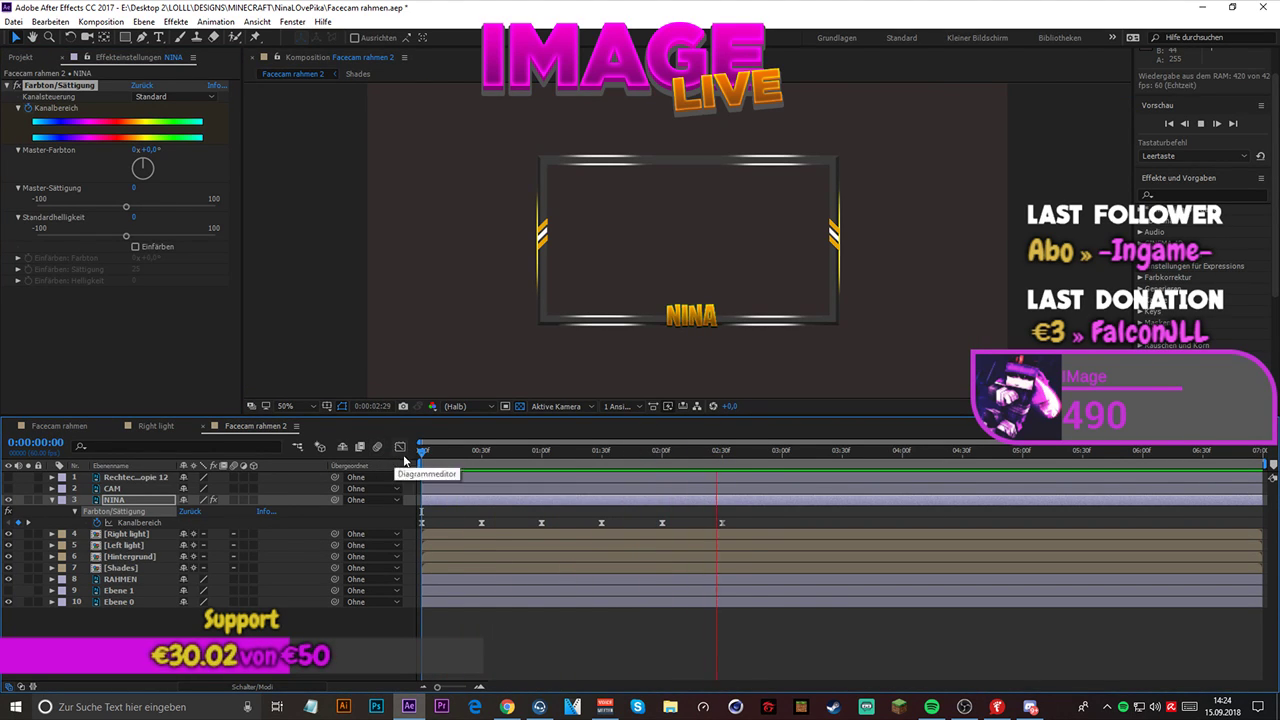
pyautogui.press('space')
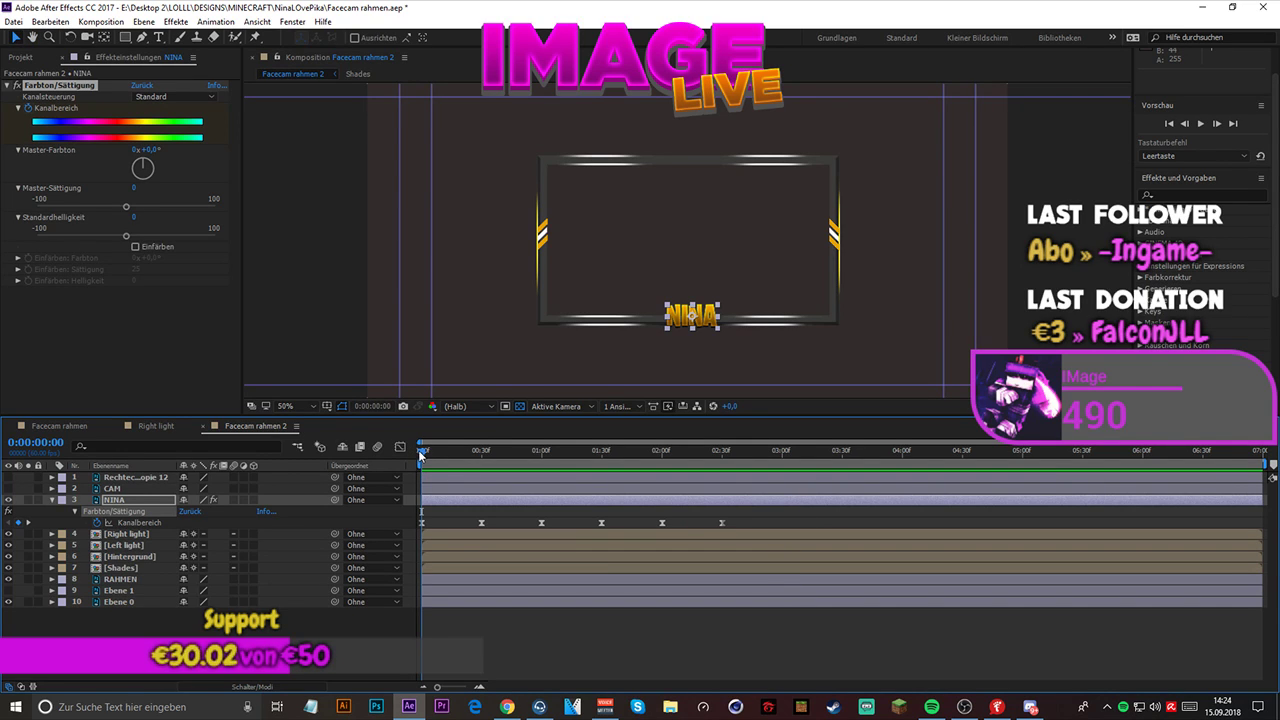
pyautogui.press('space')
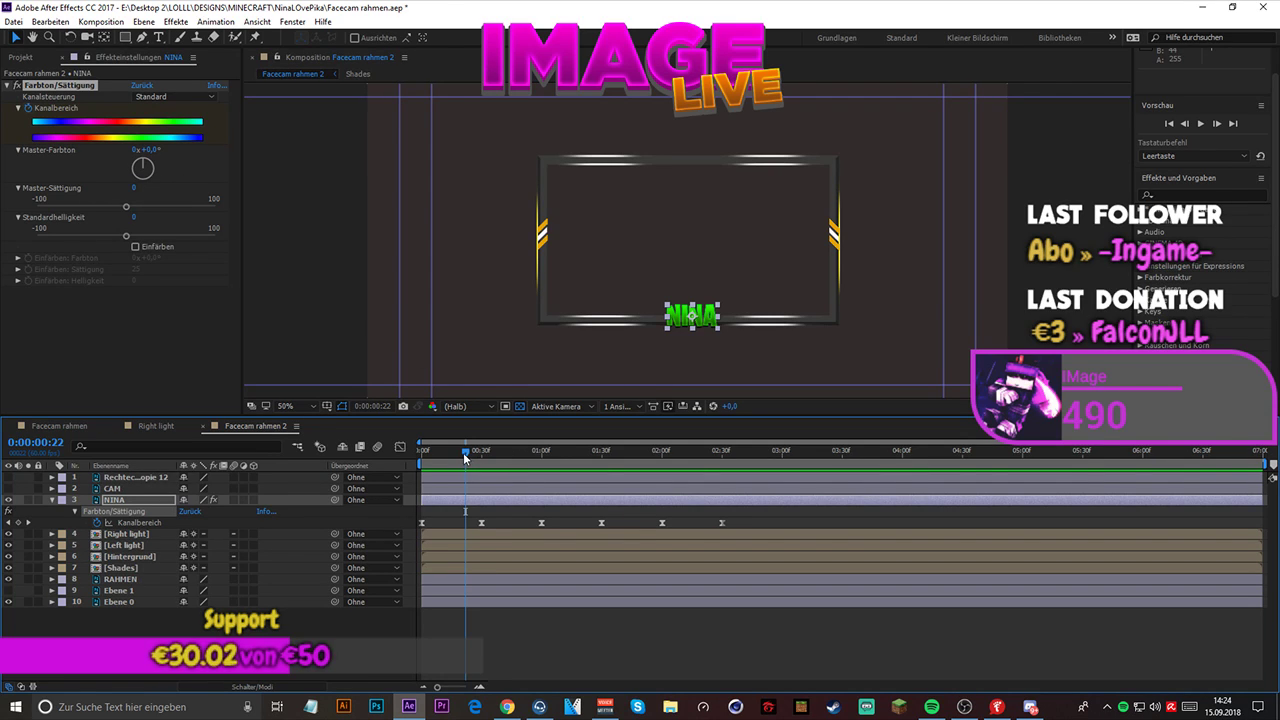
# - Try other Master-Farbton angles on NINA's keyframe at 0:00:01:00, and undo the changes
pyautogui.moveTo(463, 452); pyautogui.dragTo(541, 449)
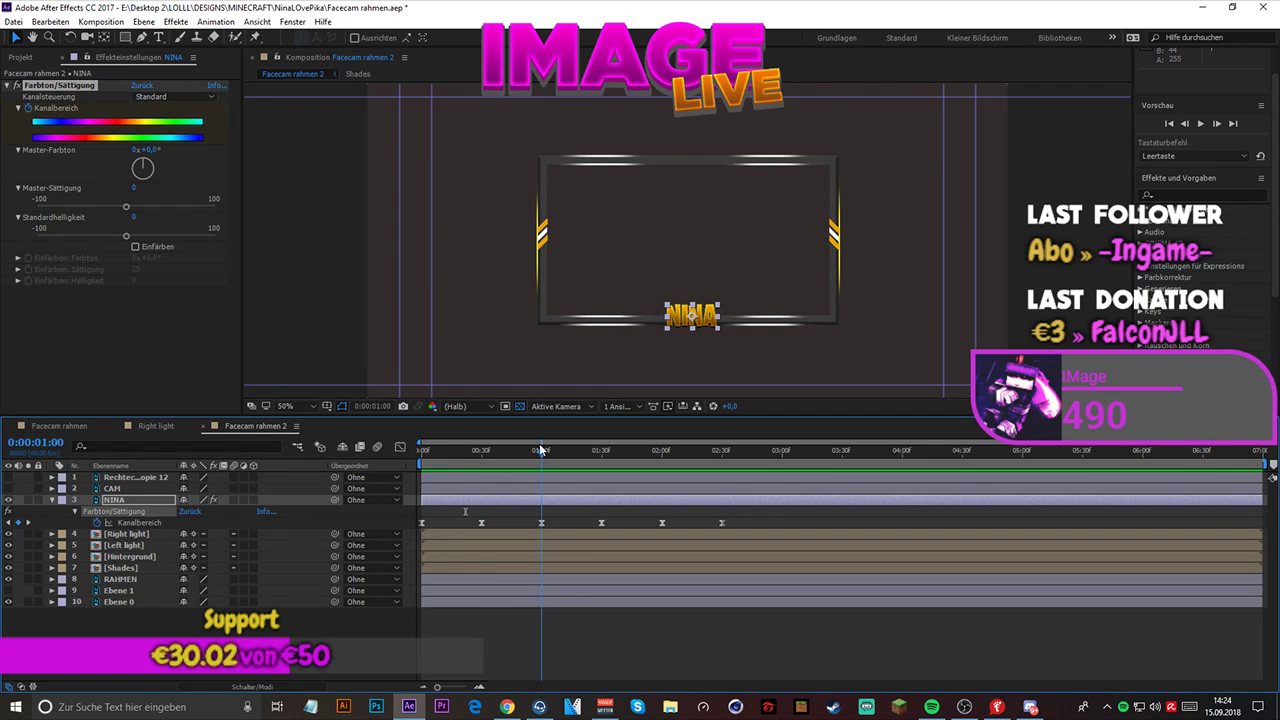
pyautogui.click(541, 522)
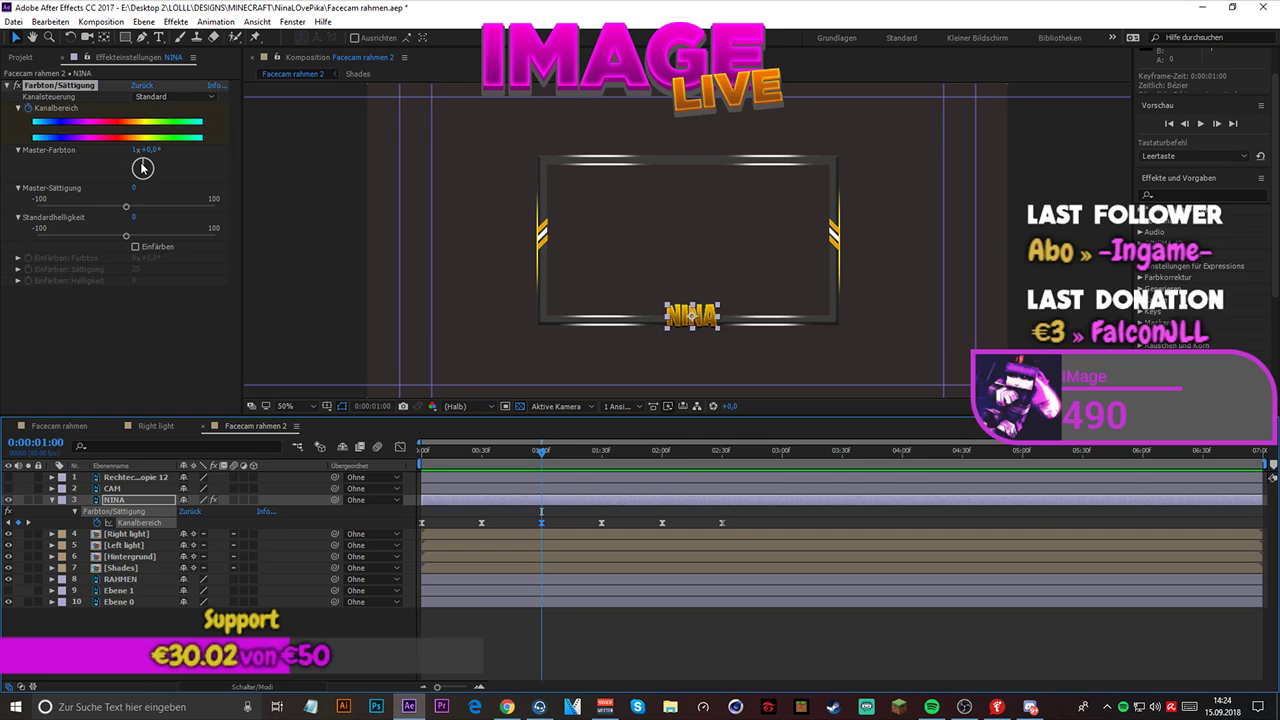
pyautogui.moveTo(143, 167); pyautogui.dragTo(140, 167)
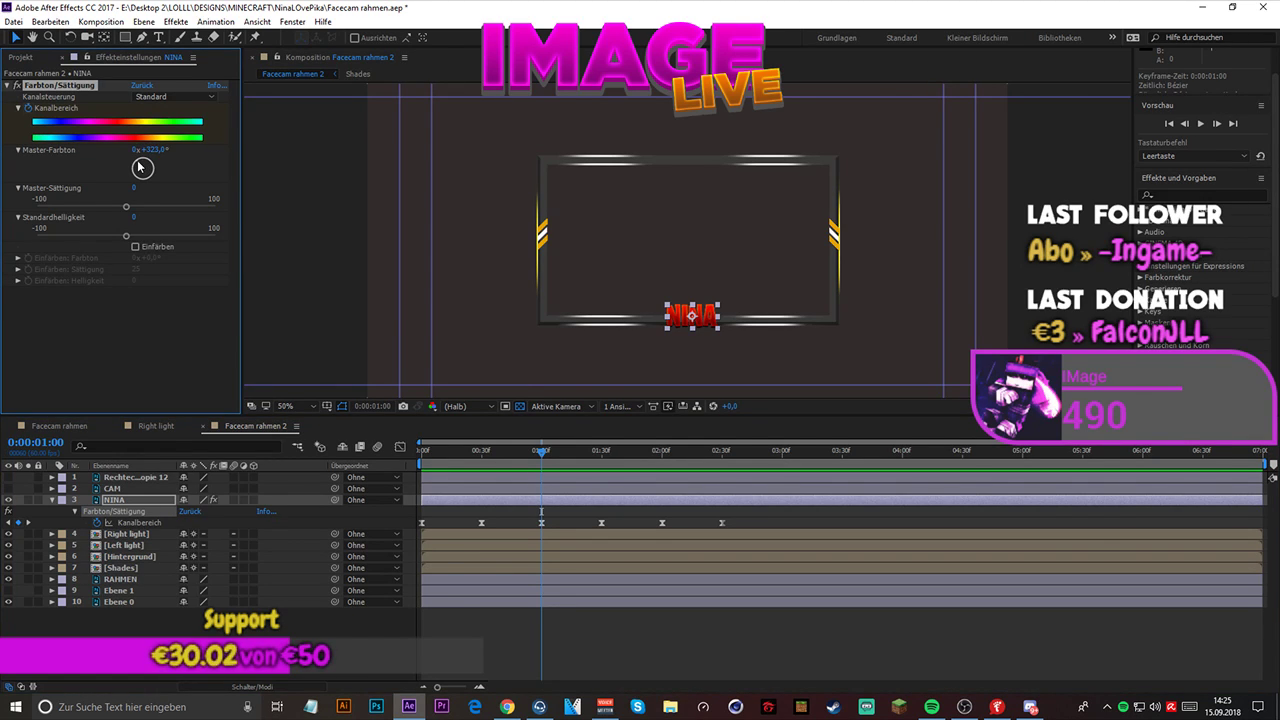
pyautogui.moveTo(140, 167); pyautogui.dragTo(159, 160)
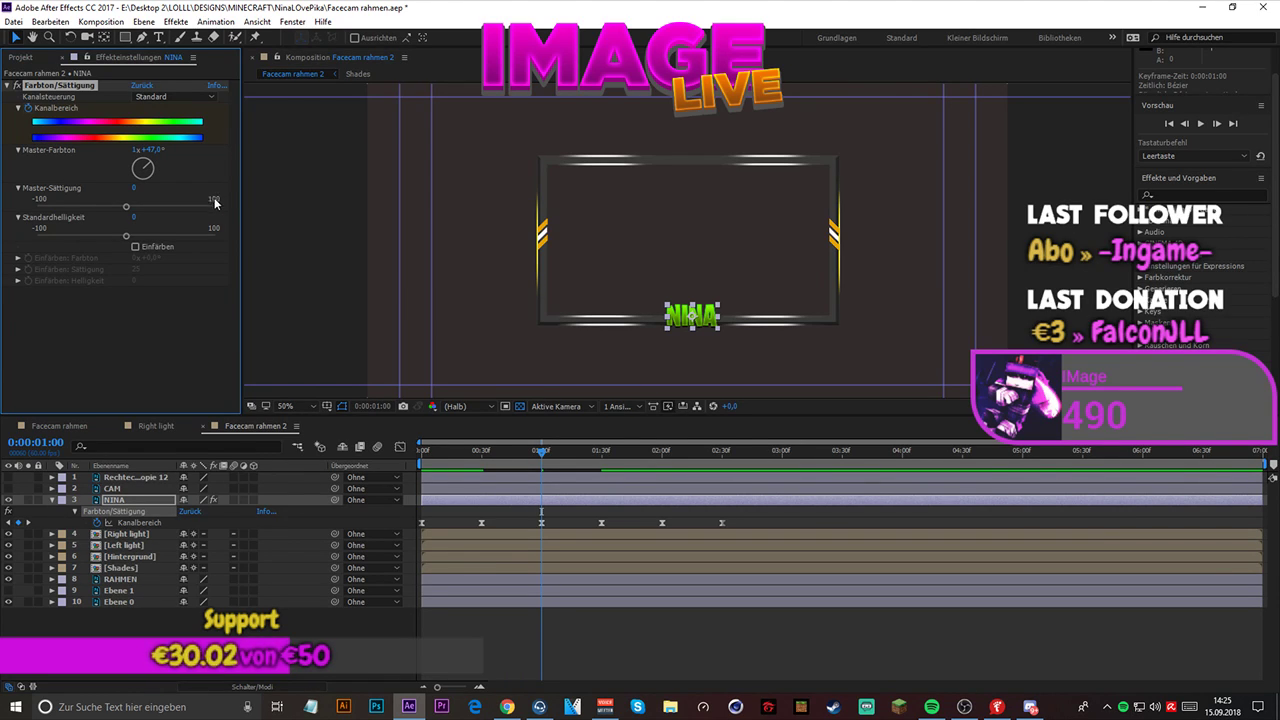
pyautogui.hotkey('ctrl', 'z')
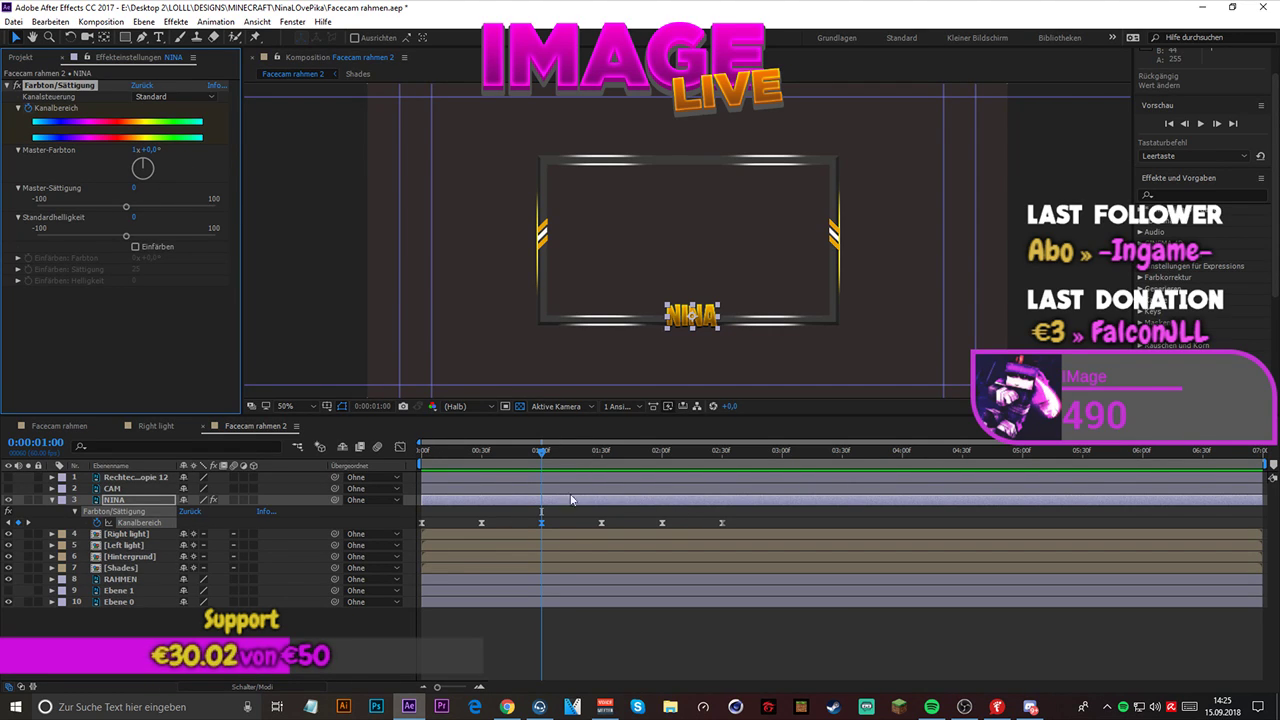
# - Turn NINA's Master-Farbton at the 0:00:00:30 keyframe to -84° for a magenta color
pyautogui.click(482, 522)
pyautogui.click(481, 455)
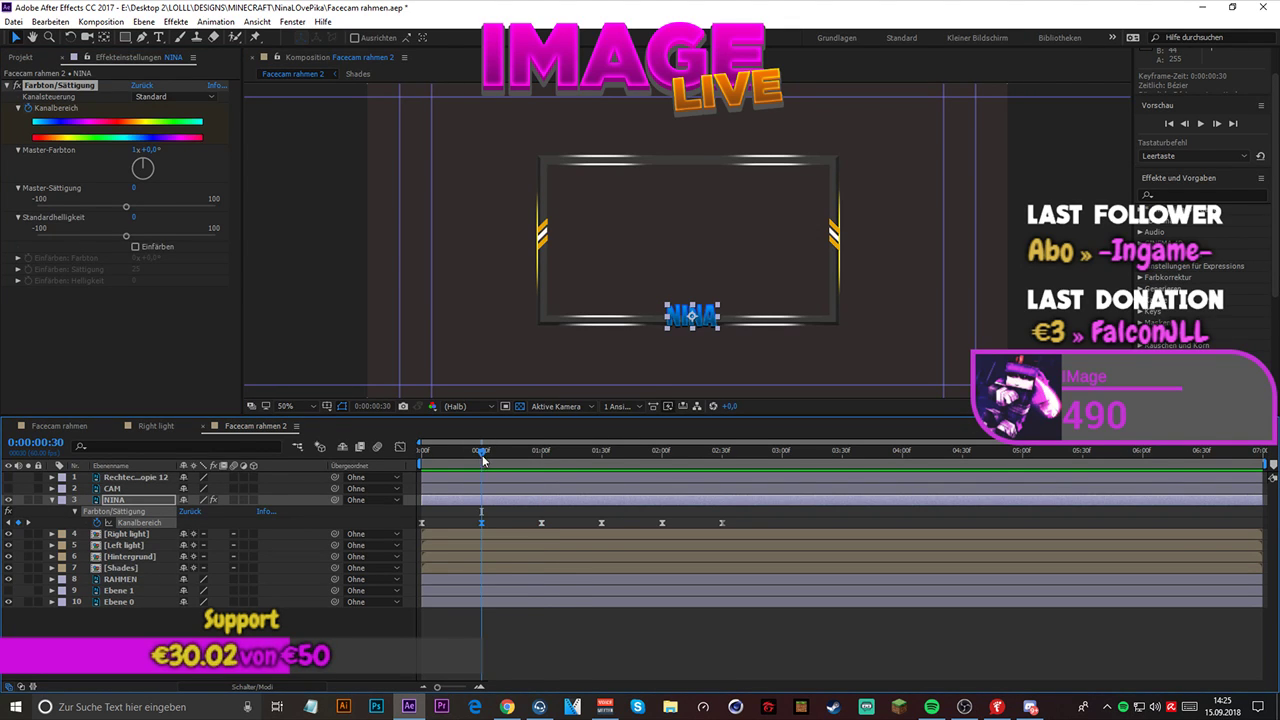
pyautogui.click(480, 455)
pyautogui.click(480, 452)
pyautogui.moveTo(145, 177); pyautogui.dragTo(109, 164)
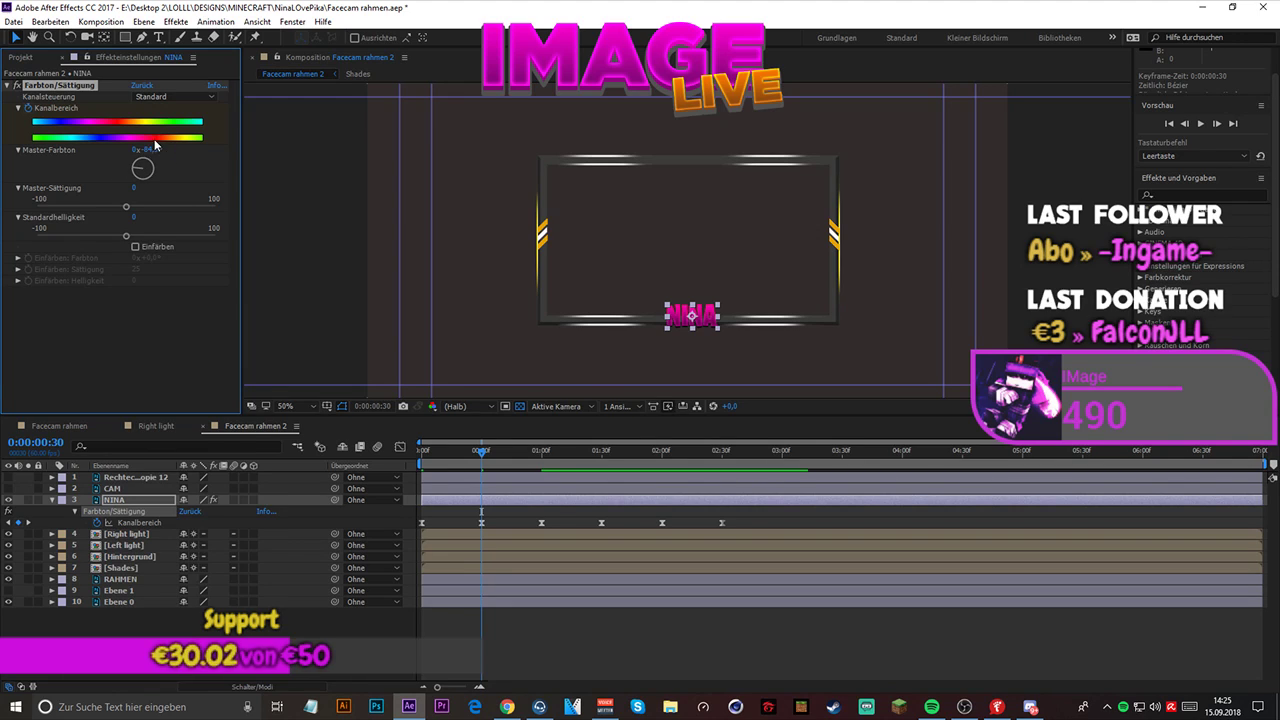
pyautogui.click(150, 149)
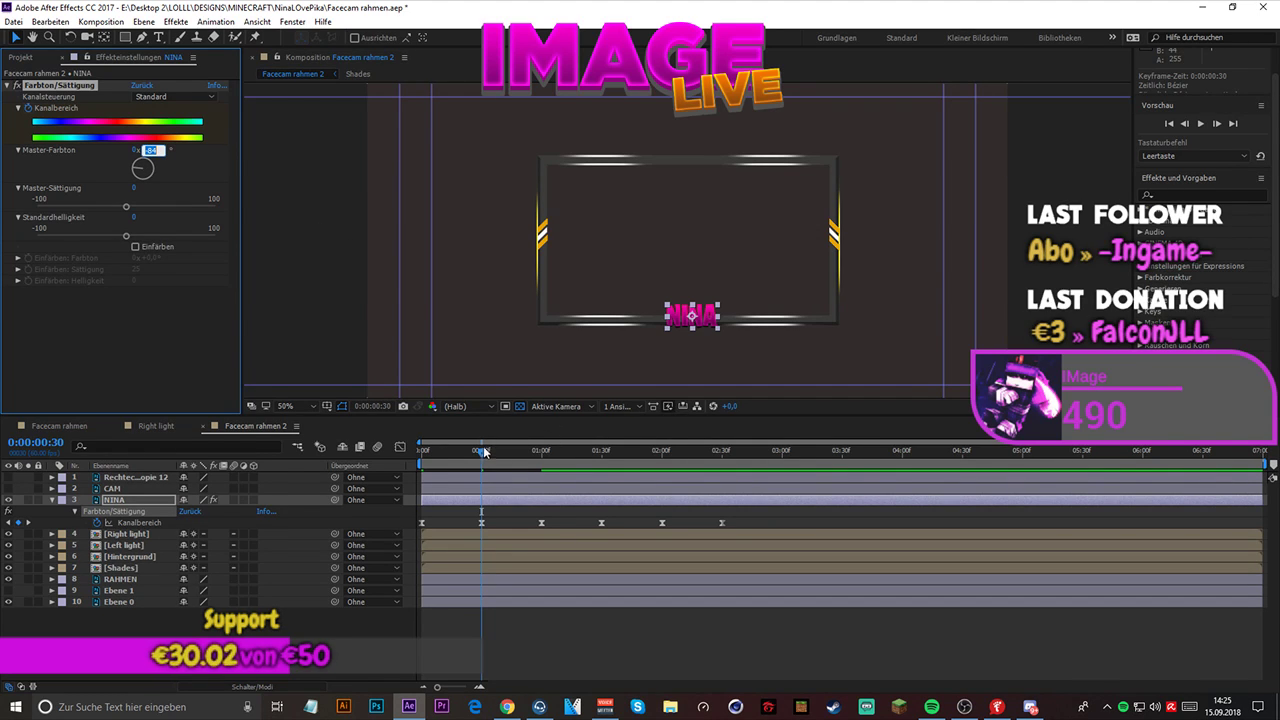
# - Set NINA's Master-Farbton at the 0:00:02:00 keyframe to -84° to match the earlier magenta
pyautogui.moveTo(483, 451); pyautogui.dragTo(602, 457)
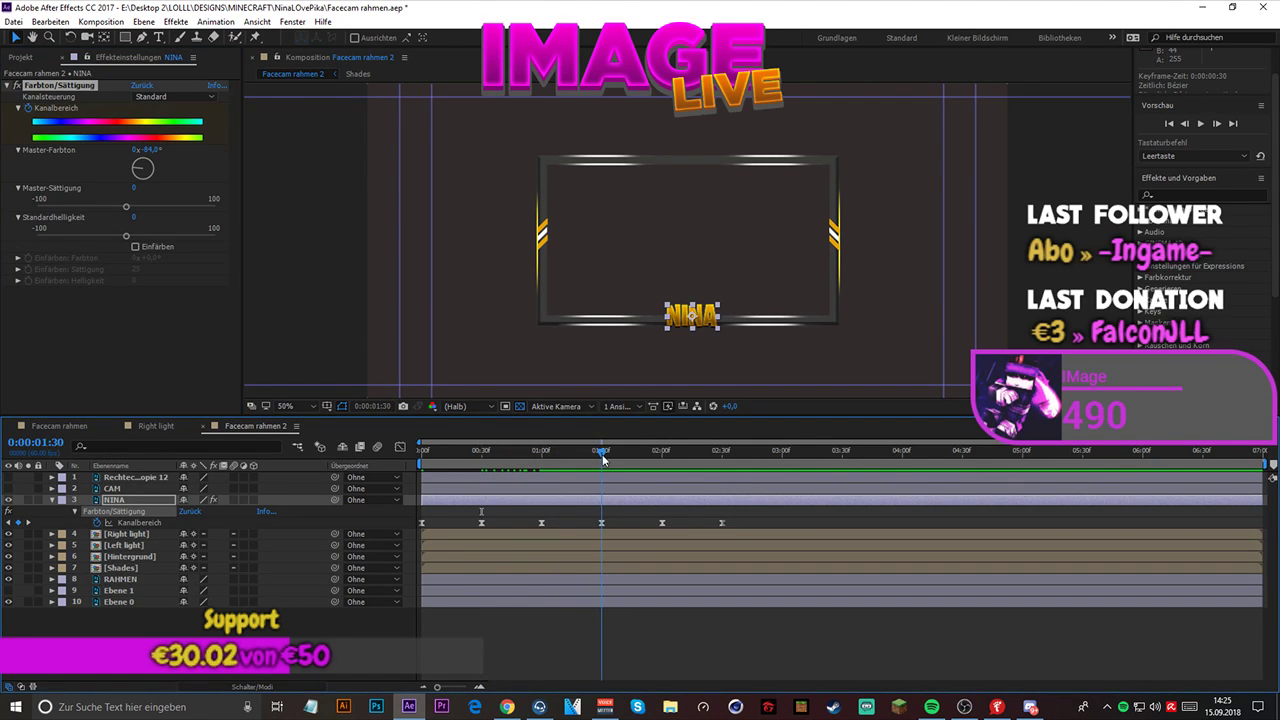
pyautogui.click(601, 522)
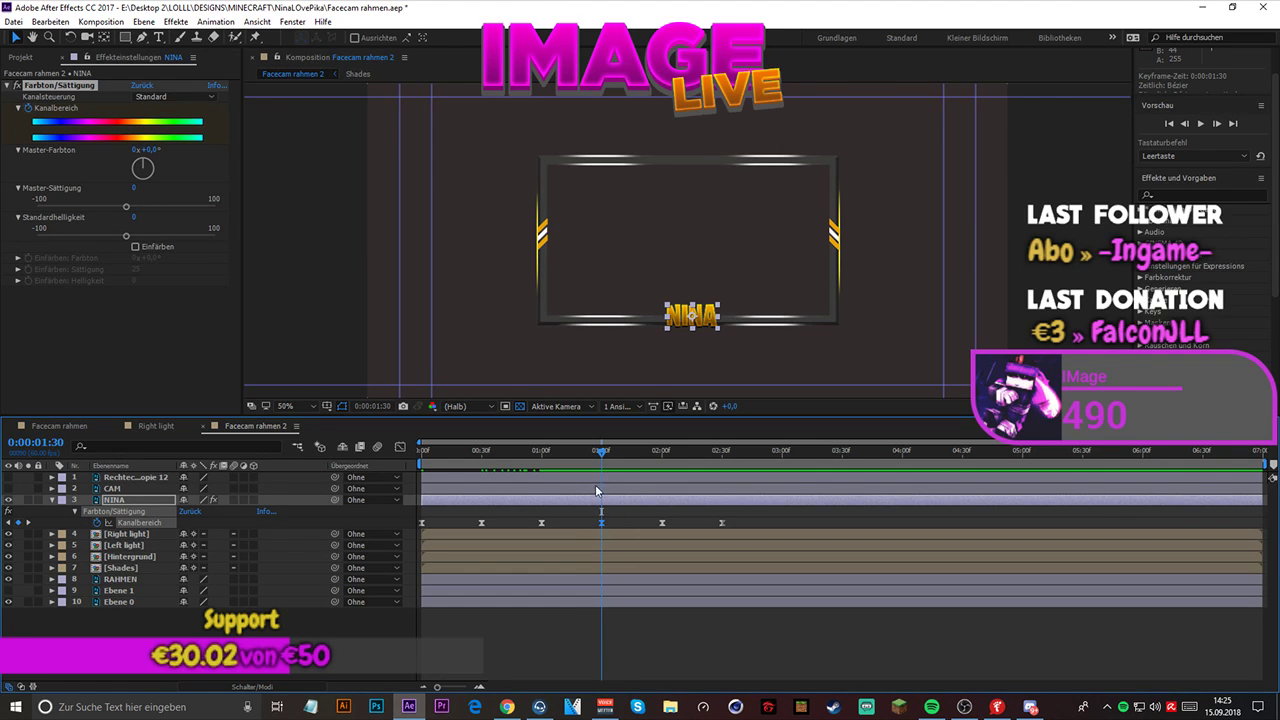
pyautogui.click(542, 522)
pyautogui.click(601, 523)
pyautogui.moveTo(601, 460); pyautogui.dragTo(662, 470)
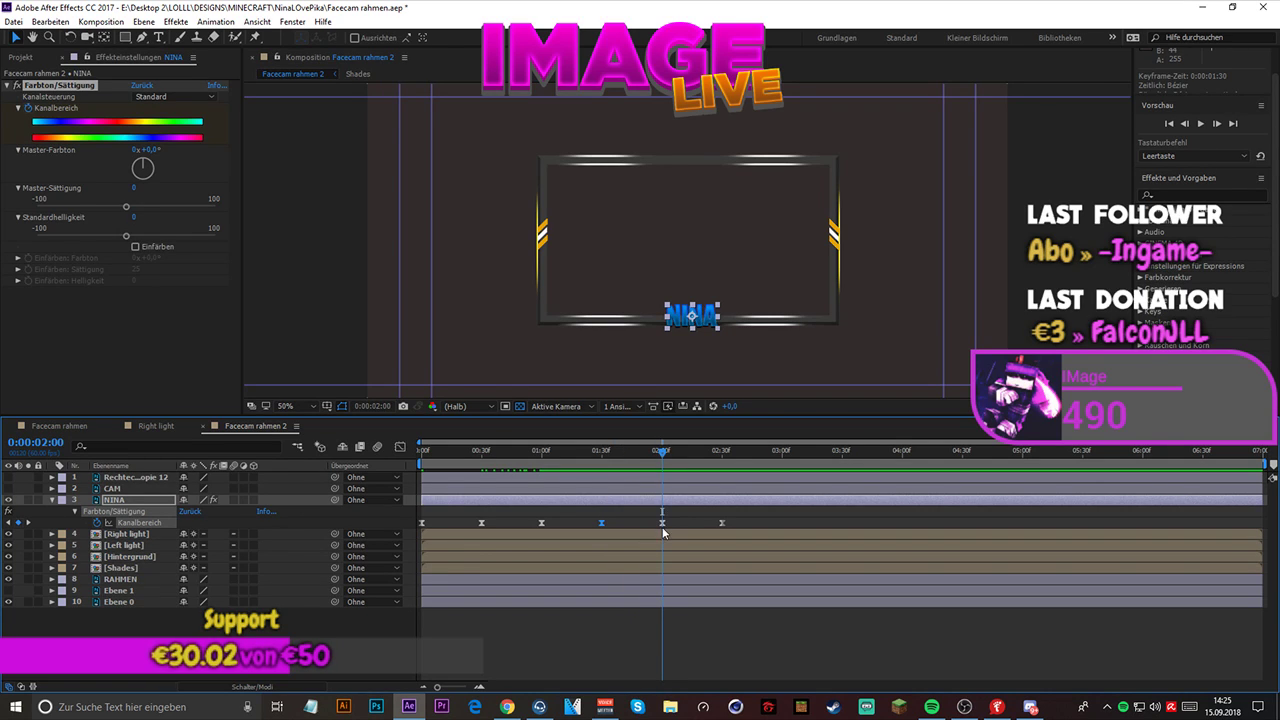
pyautogui.click(662, 523)
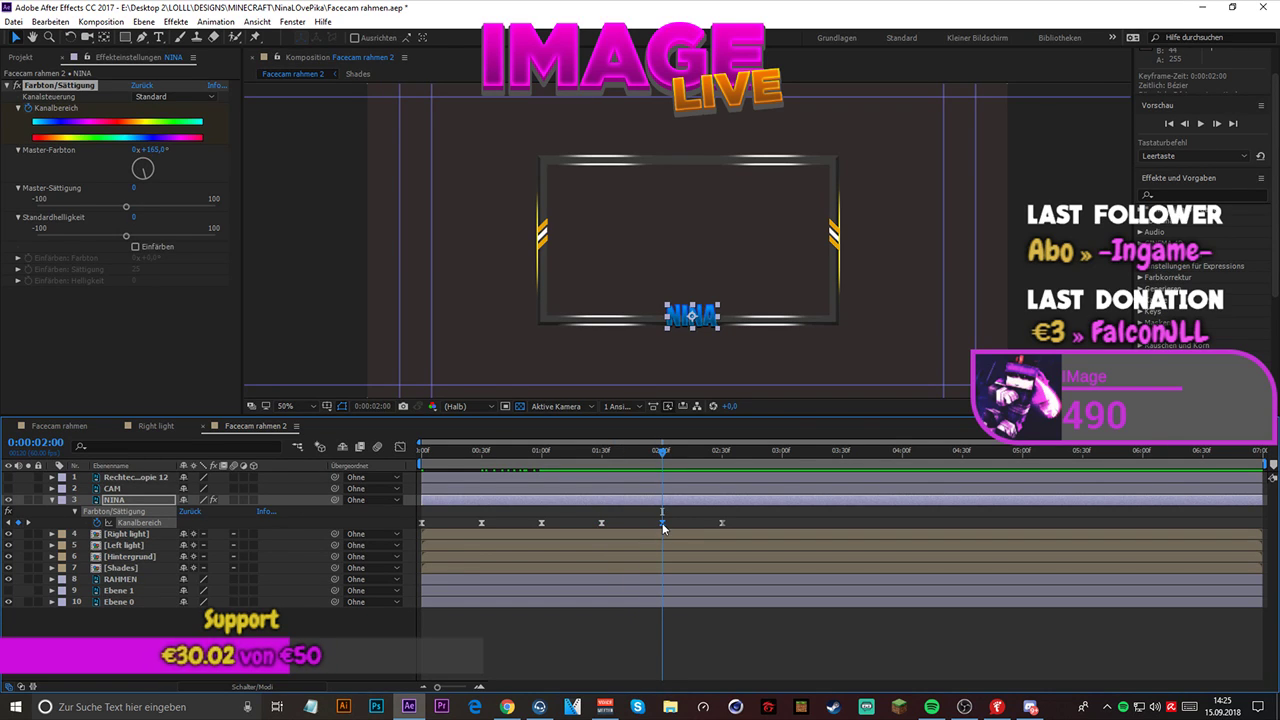
pyautogui.click(160, 149)
pyautogui.write('-84')
pyautogui.press('Return')
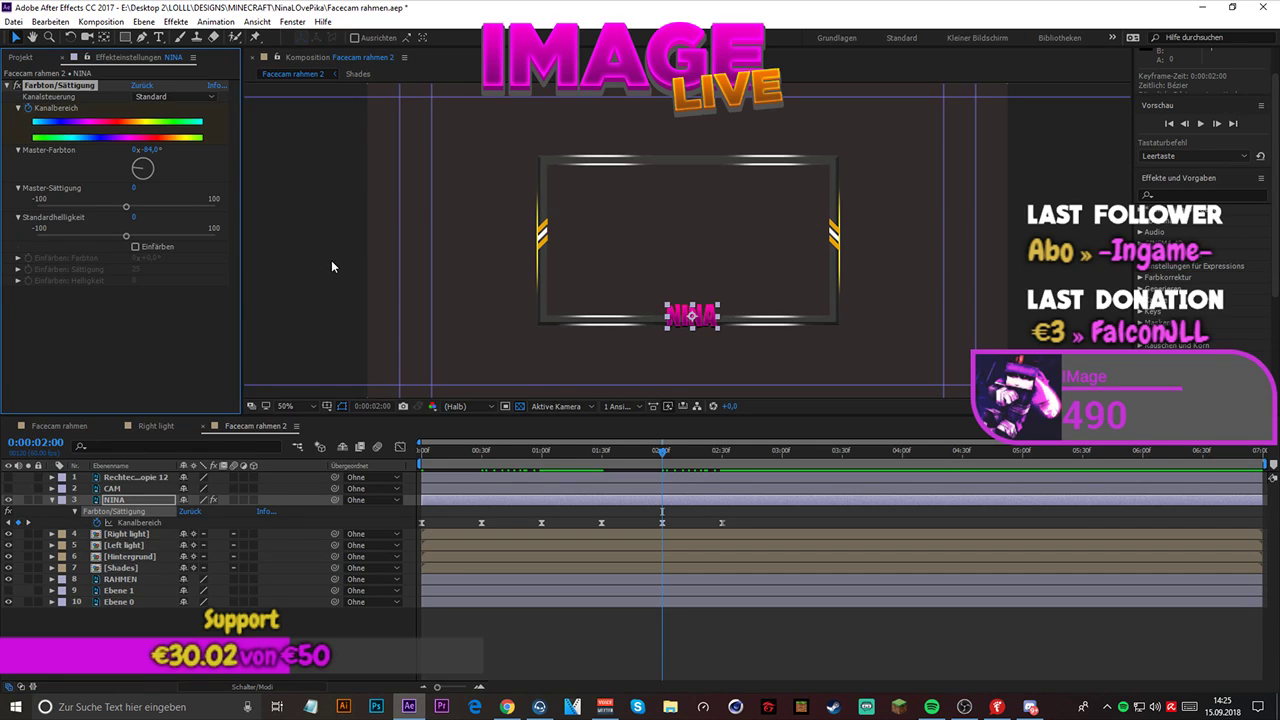
# - Return to the start of the composition and preview NINA's gold-to-magenta color cycle
pyautogui.moveTo(660, 448); pyautogui.dragTo(453, 431)
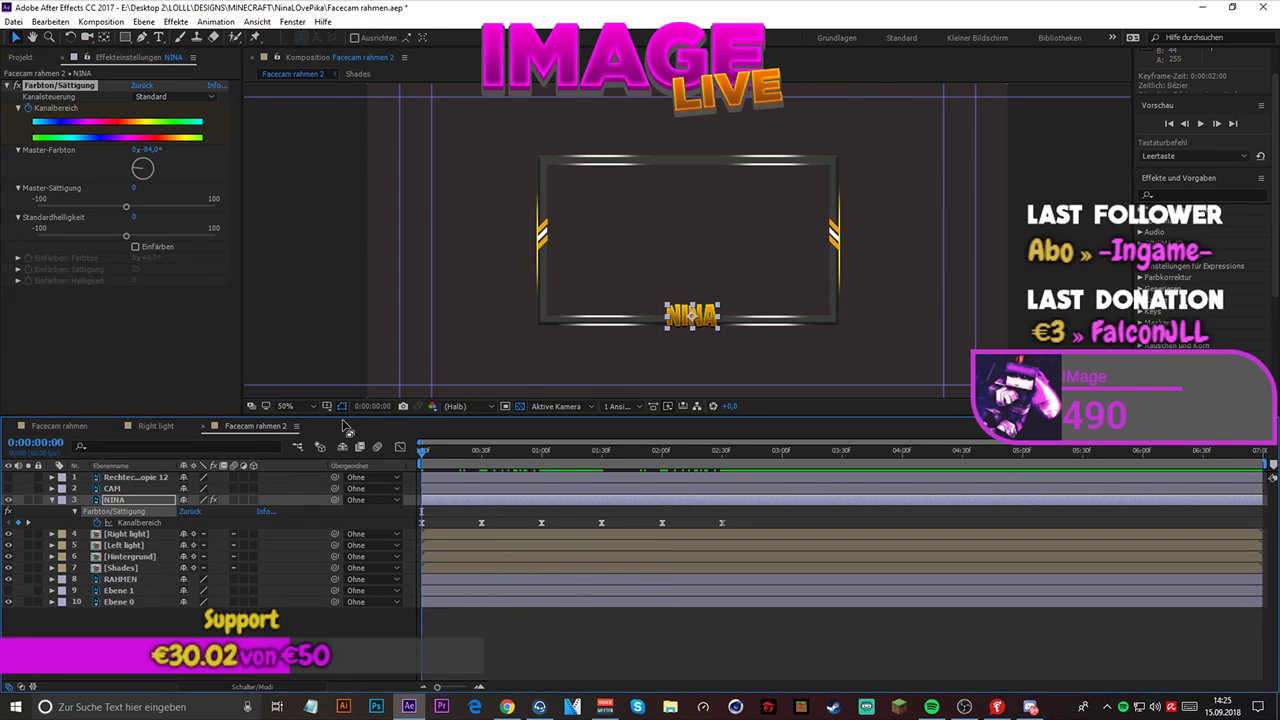
pyautogui.press('space')
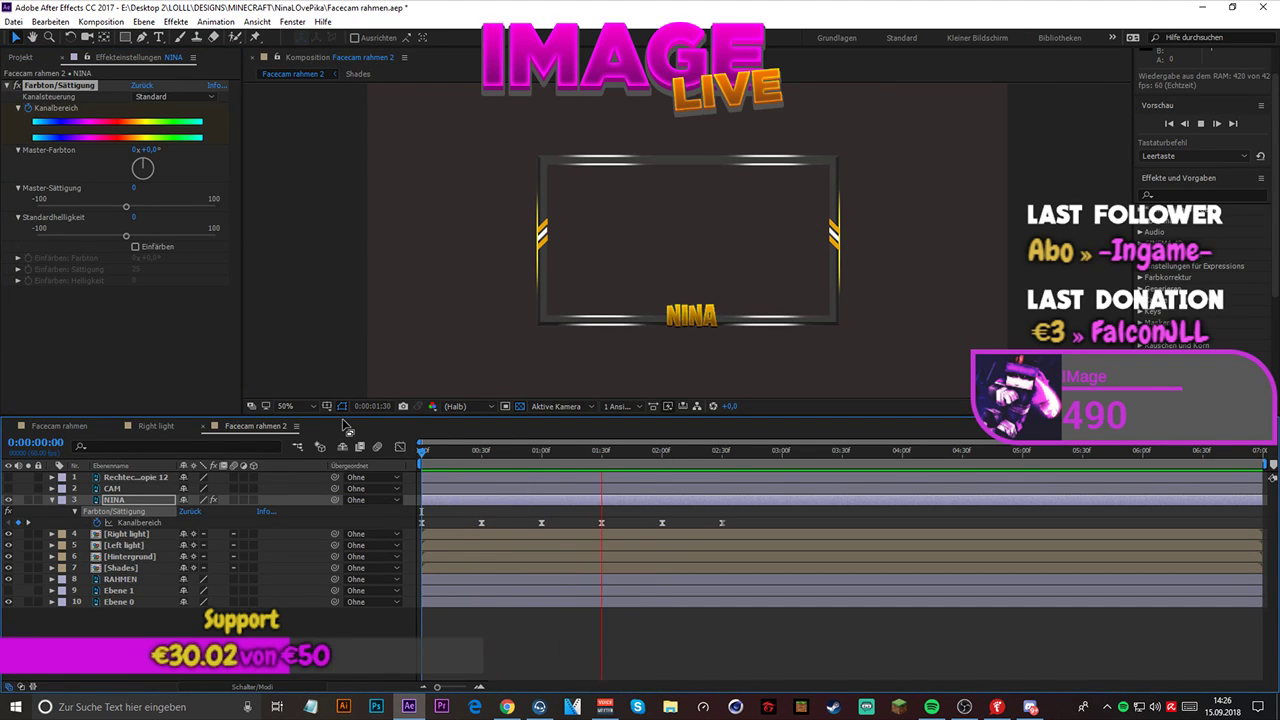
pyautogui.press('space')
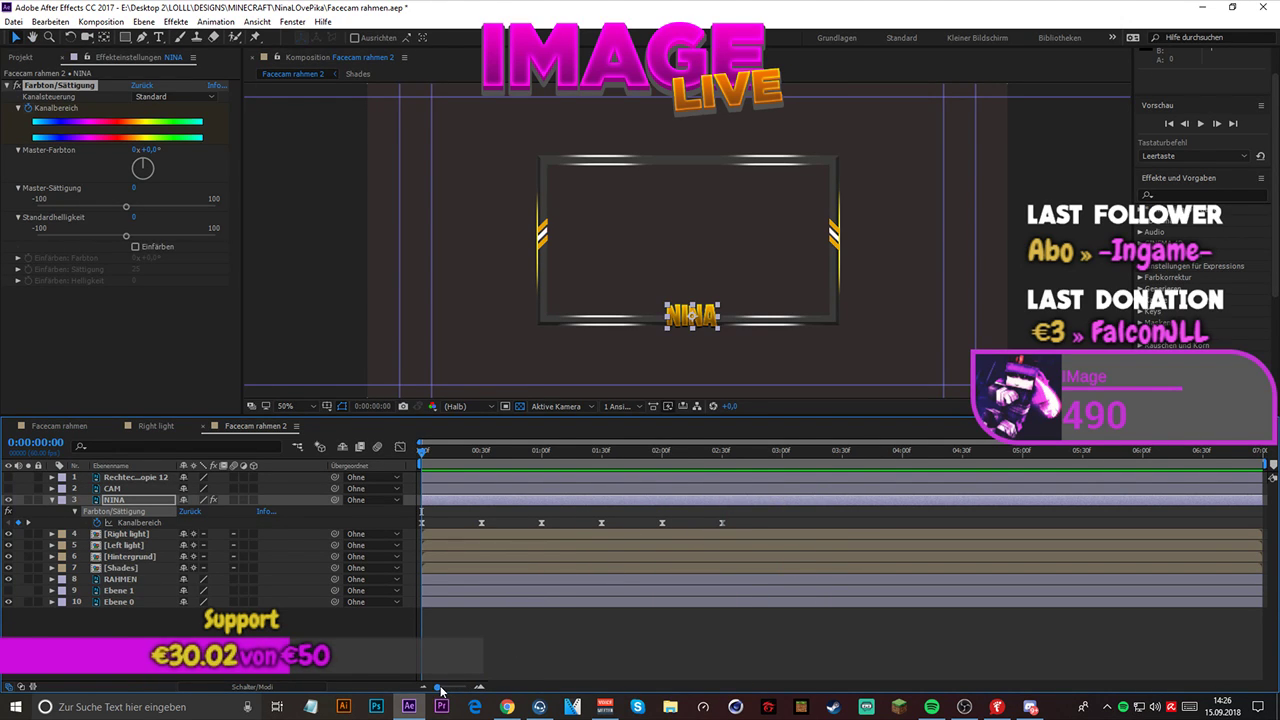
# - Select all of NINA's Kanalbereich keyframes and display their speed curves in the graph editor
pyautogui.moveTo(438, 688); pyautogui.dragTo(446, 690)
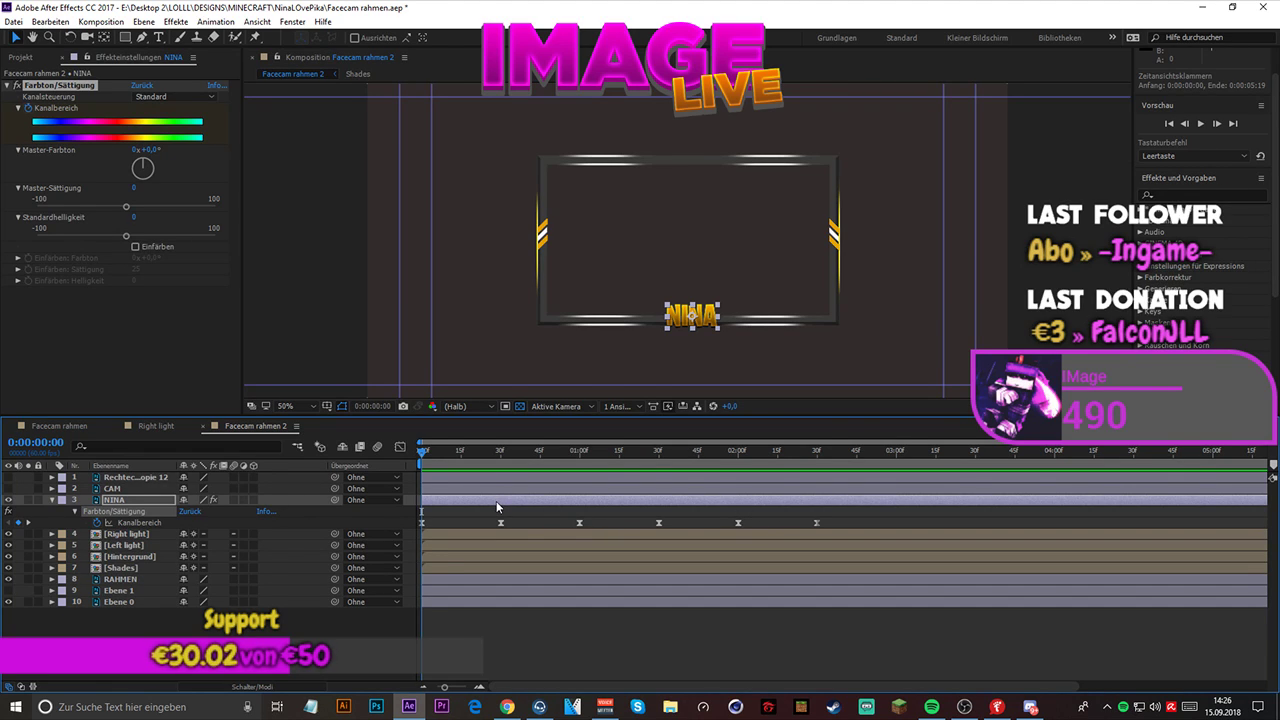
pyautogui.click(400, 447)
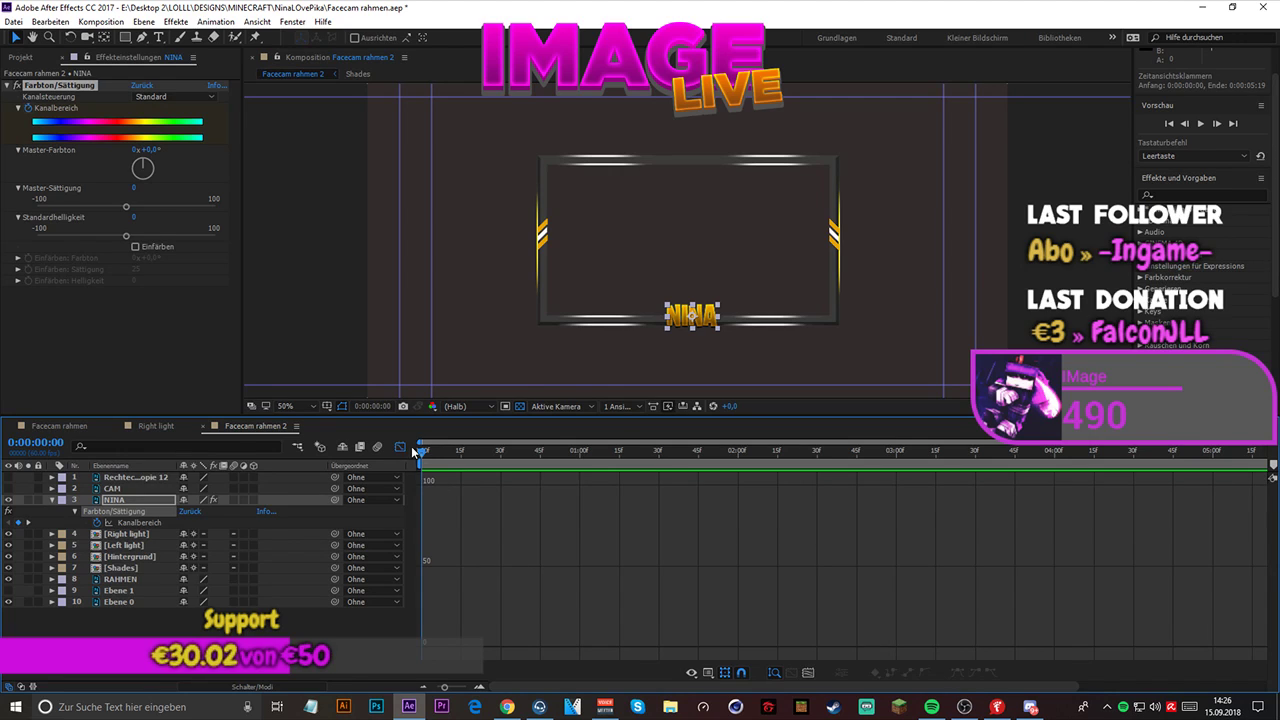
pyautogui.click(401, 447)
pyautogui.click(433, 524)
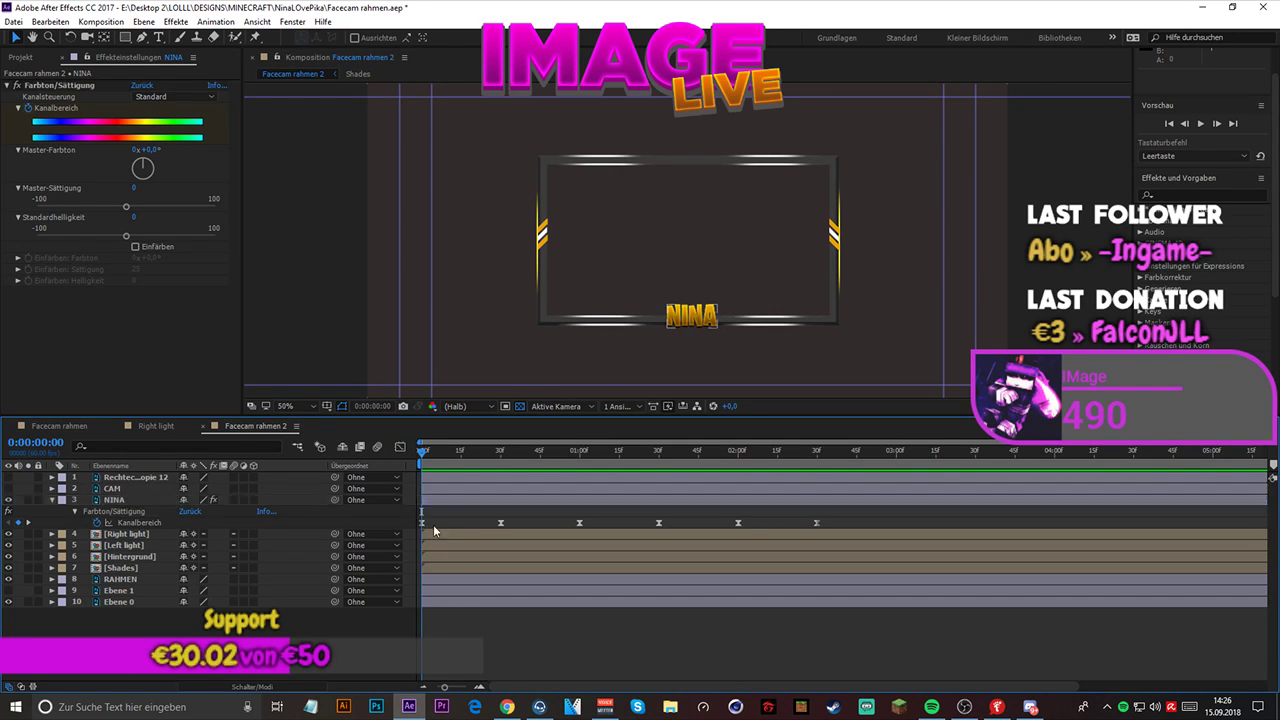
pyautogui.moveTo(433, 524); pyautogui.dragTo(835, 533)
pyautogui.click(400, 447)
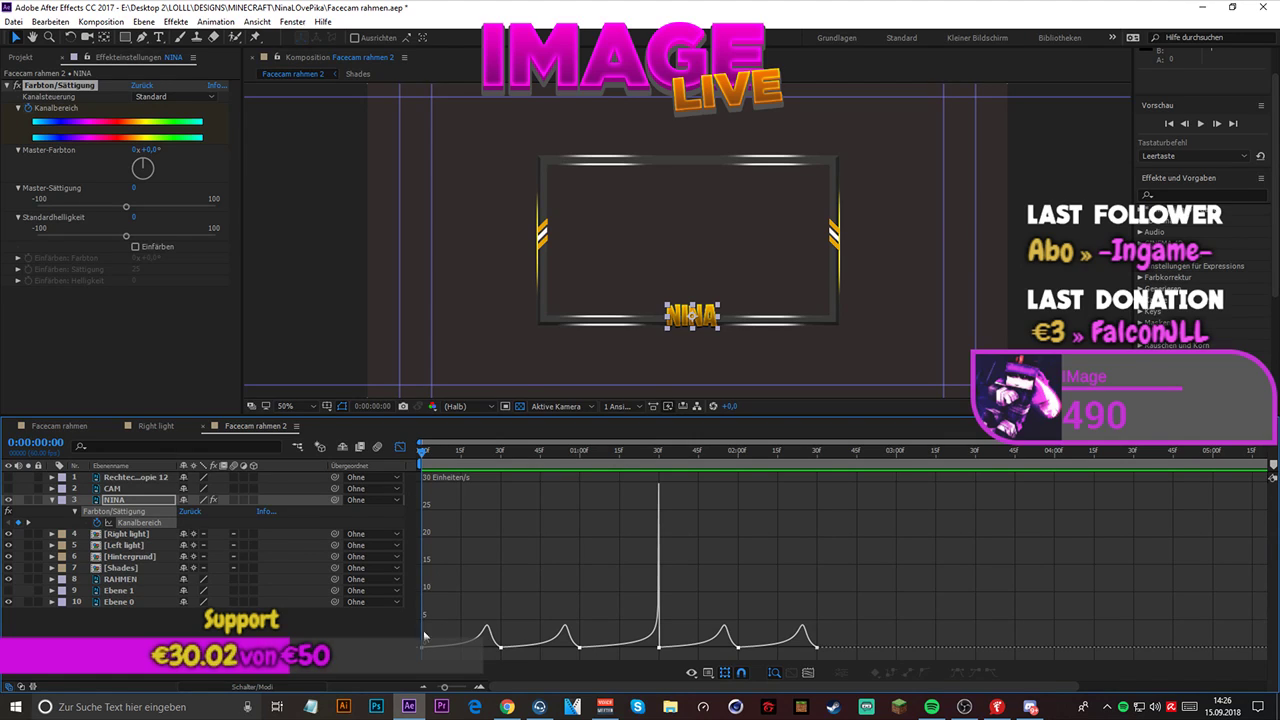
# - Select all points of the speed graph and lengthen the incoming handle at 0:00:01:30 to even out the spike
pyautogui.moveTo(833, 640); pyautogui.dragTo(369, 646)
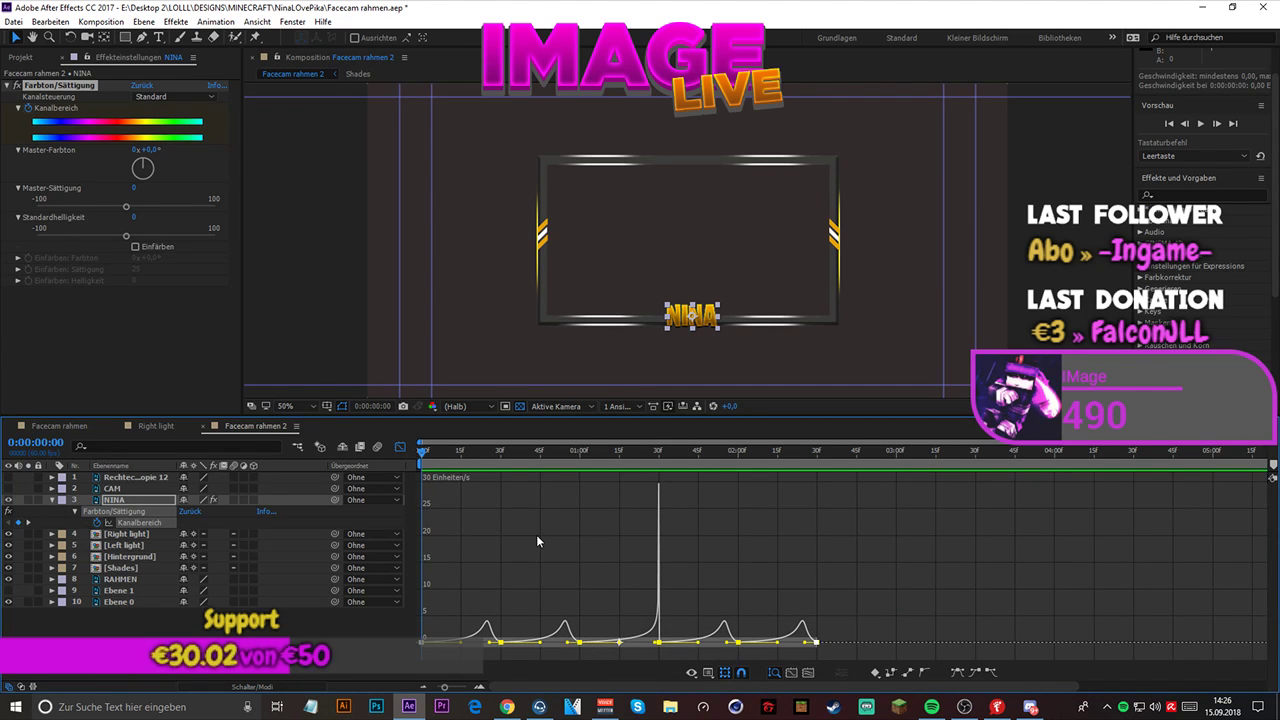
pyautogui.moveTo(659, 645)
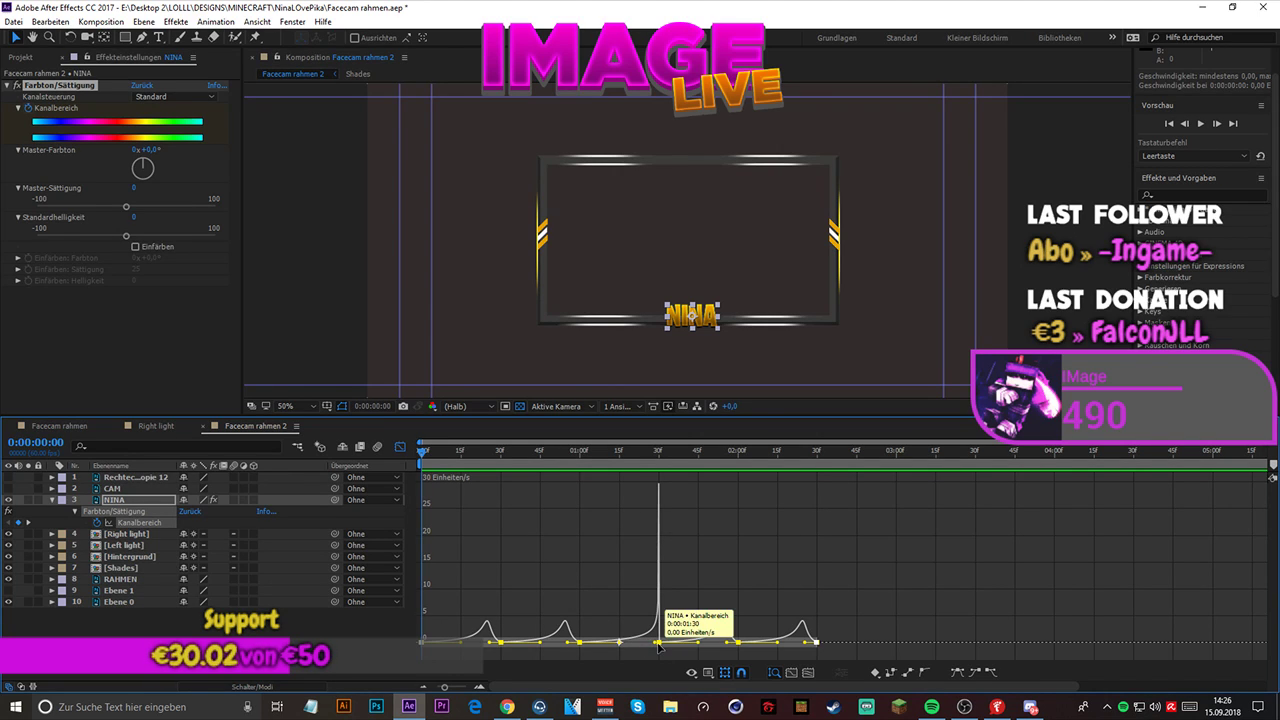
pyautogui.moveTo(655, 643); pyautogui.dragTo(648, 645)
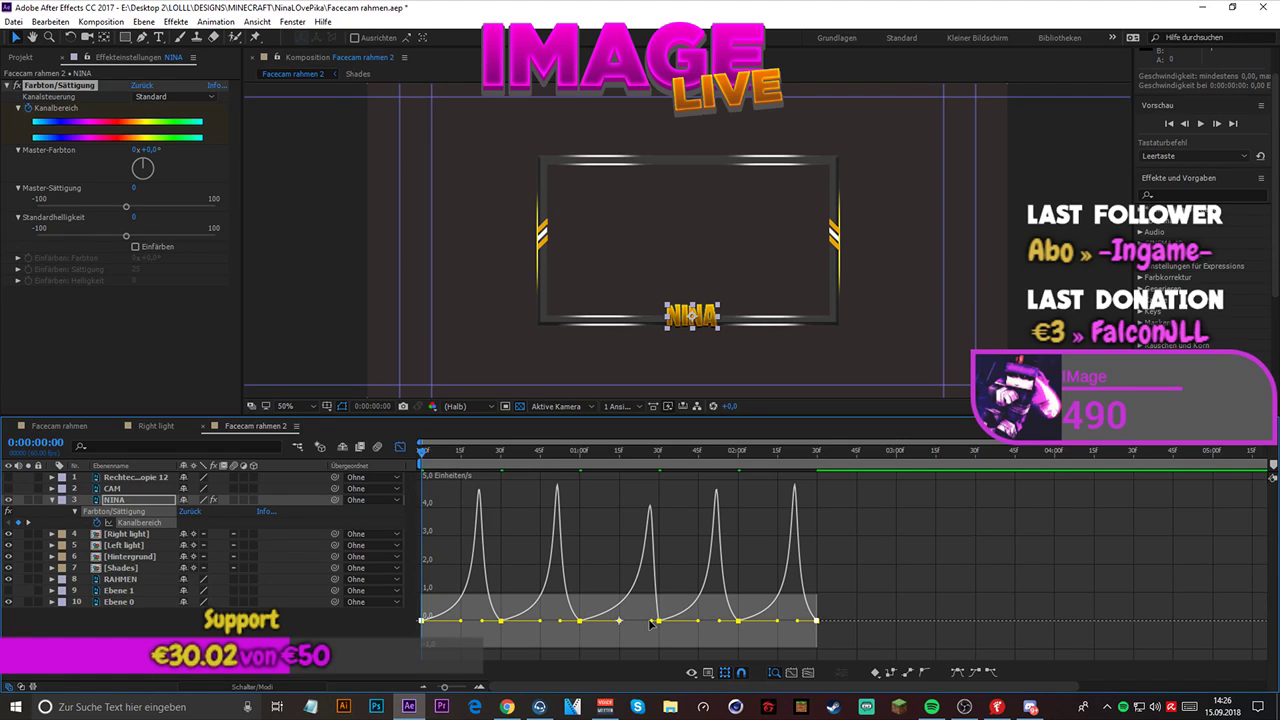
# - Try lengthening the incoming easing handles of all NINA's Kanalbereich keyframes in the speed graph, and undo the attempts
pyautogui.moveTo(650, 625); pyautogui.dragTo(603, 650)
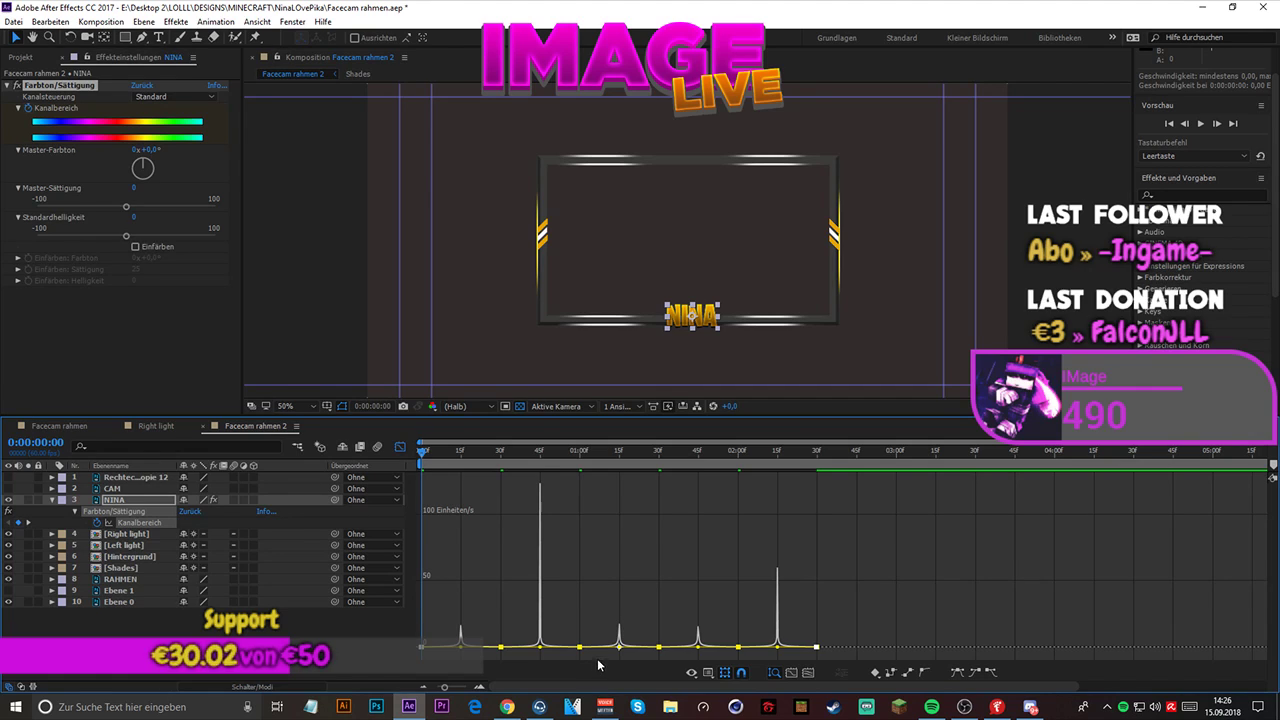
pyautogui.hotkey('ctrl', 'z')
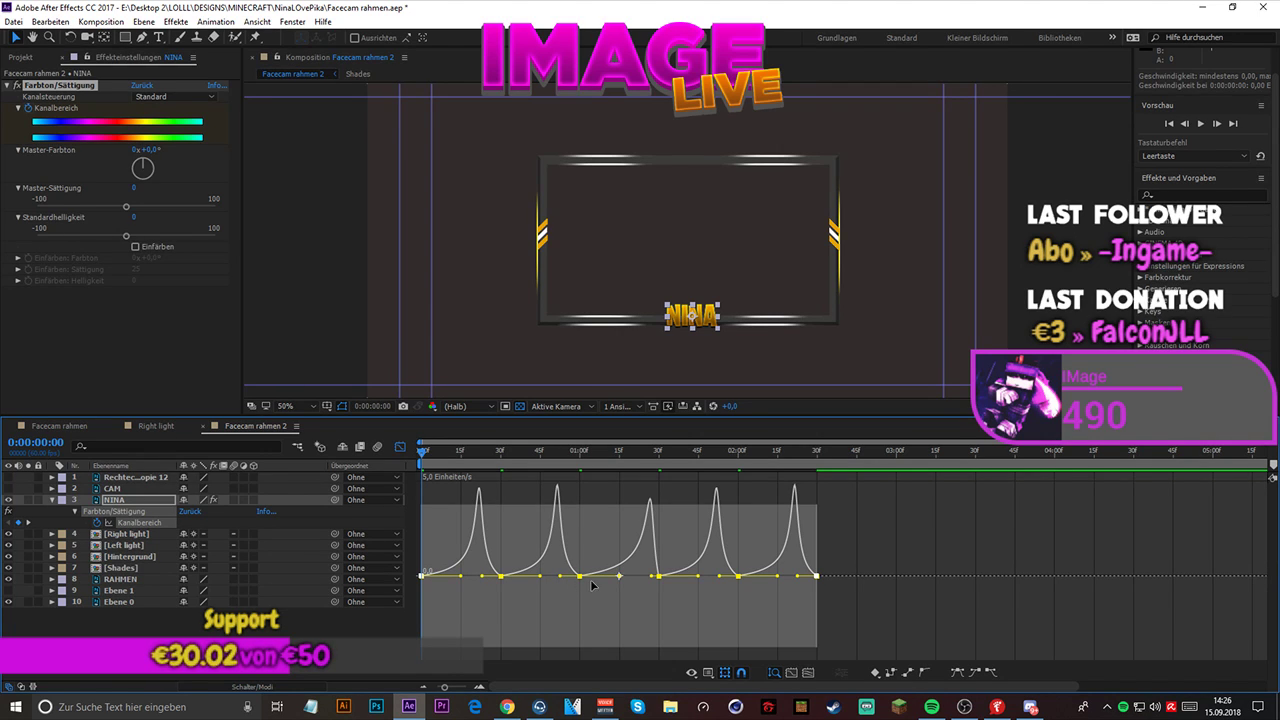
pyautogui.moveTo(561, 577); pyautogui.dragTo(556, 576)
pyautogui.hotkey('ctrl', 'z')
# - Shorten the incoming handles of NINA's Kanalbereich keyframes, even out the spike at 0:00:01:30, and preview the color cycle
pyautogui.moveTo(563, 646)
pyautogui.mouseDown()
pyautogui.moveTo(556, 570)
pyautogui.moveTo(527, 570)
pyautogui.moveTo(527, 644)
pyautogui.moveTo(573, 645)
pyautogui.mouseUp()
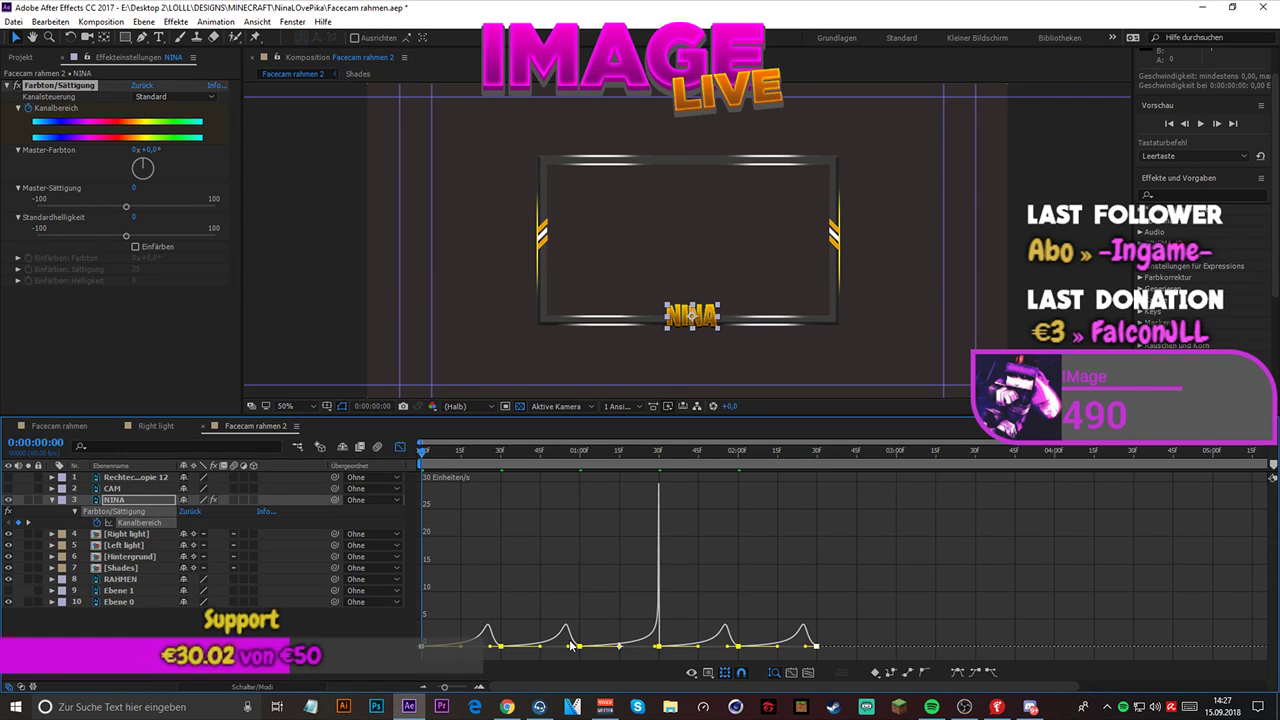
pyautogui.click(690, 598)
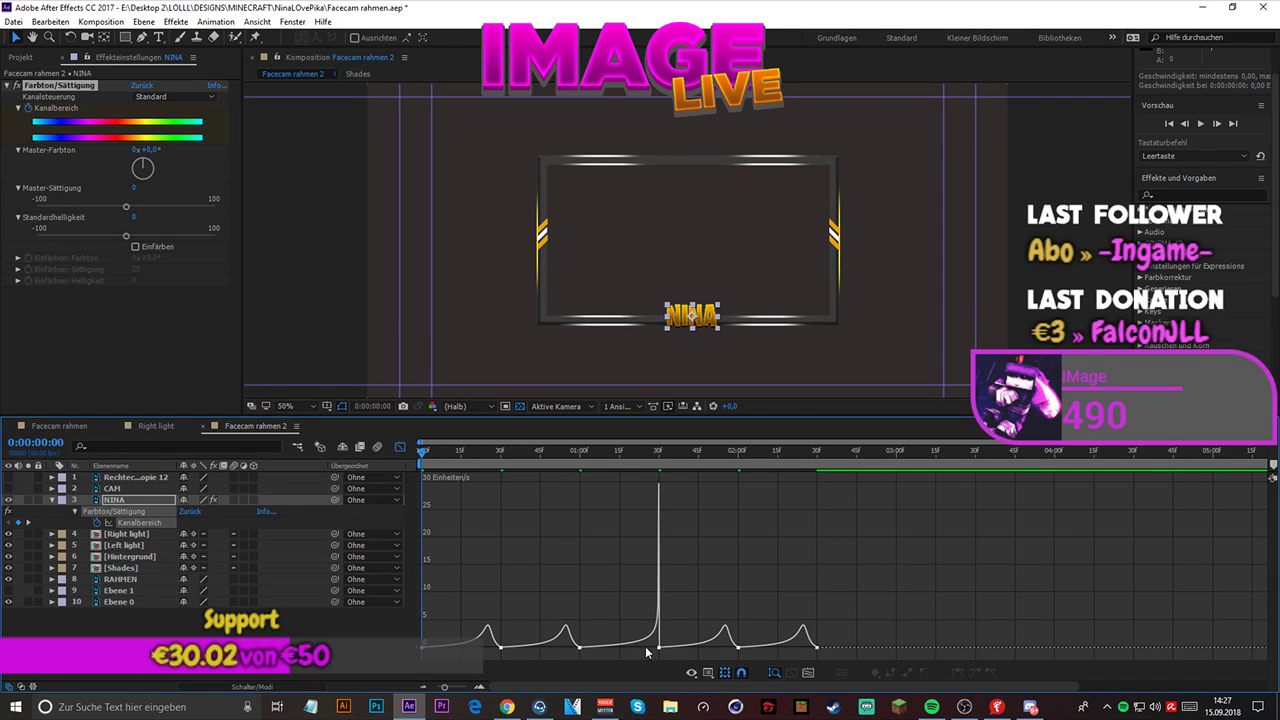
pyautogui.moveTo(424, 640); pyautogui.dragTo(806, 670)
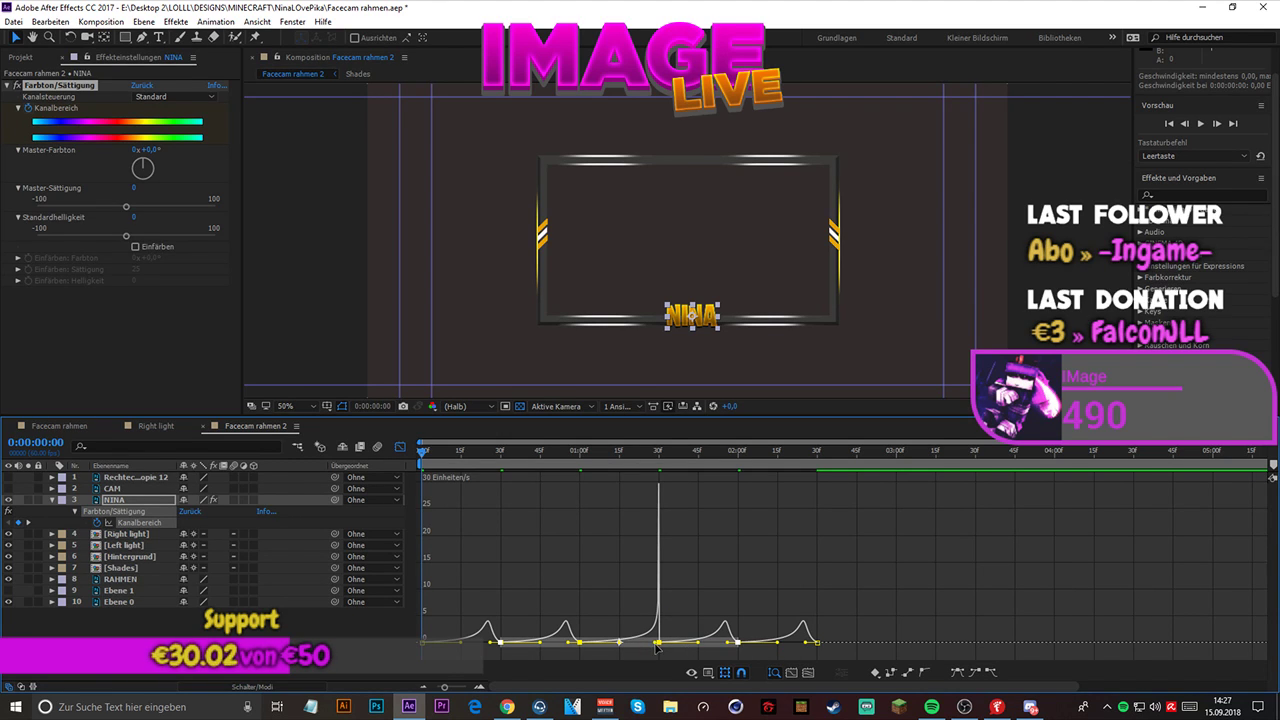
pyautogui.moveTo(655, 643); pyautogui.dragTo(653, 643)
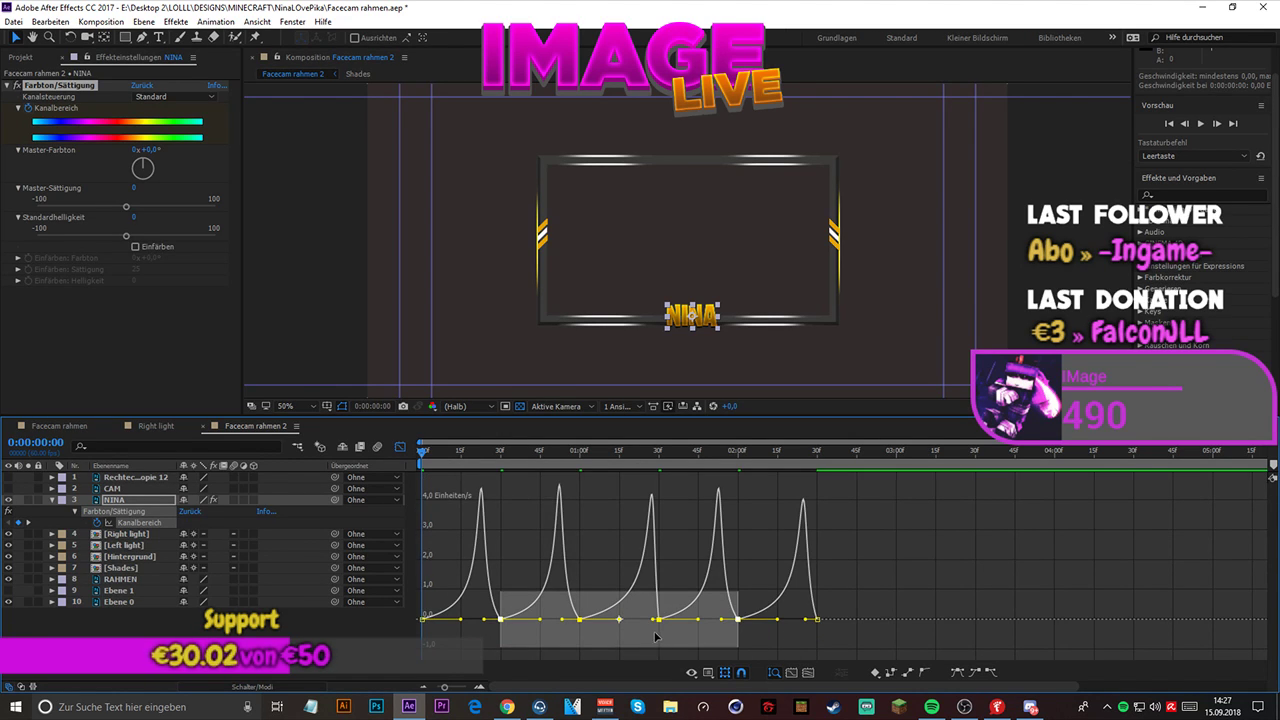
pyautogui.click(926, 588)
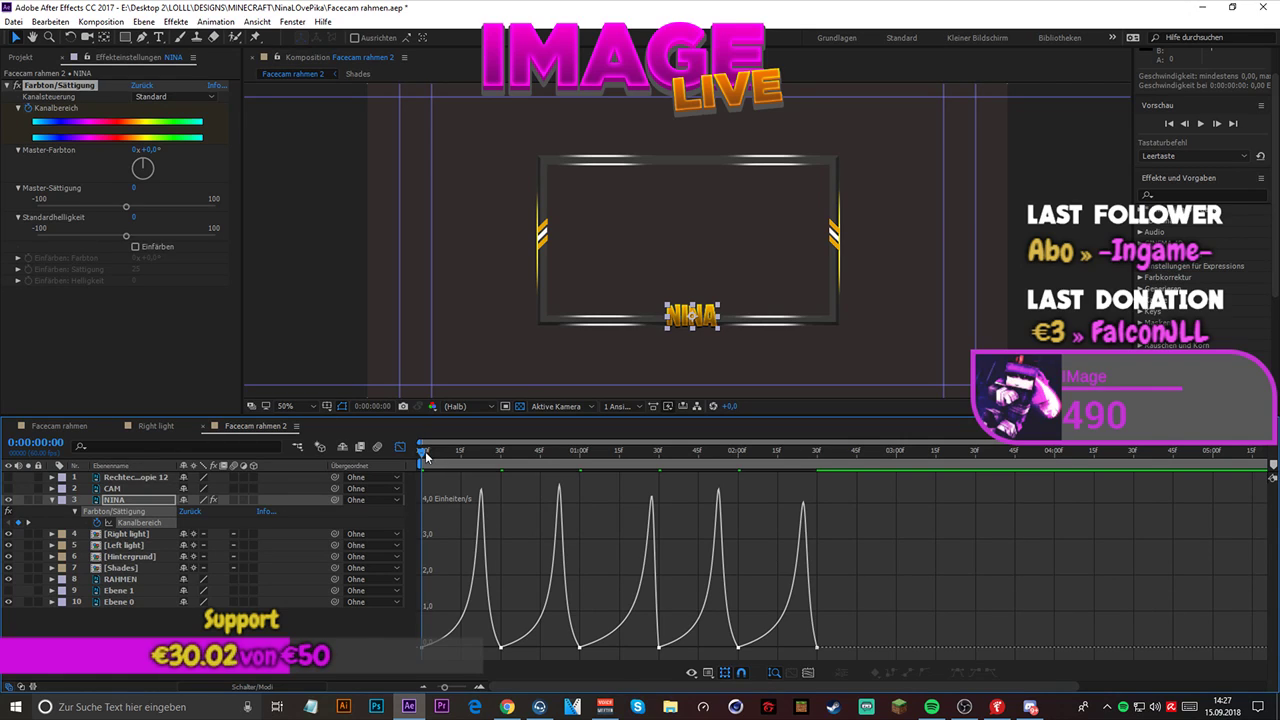
pyautogui.press('space')
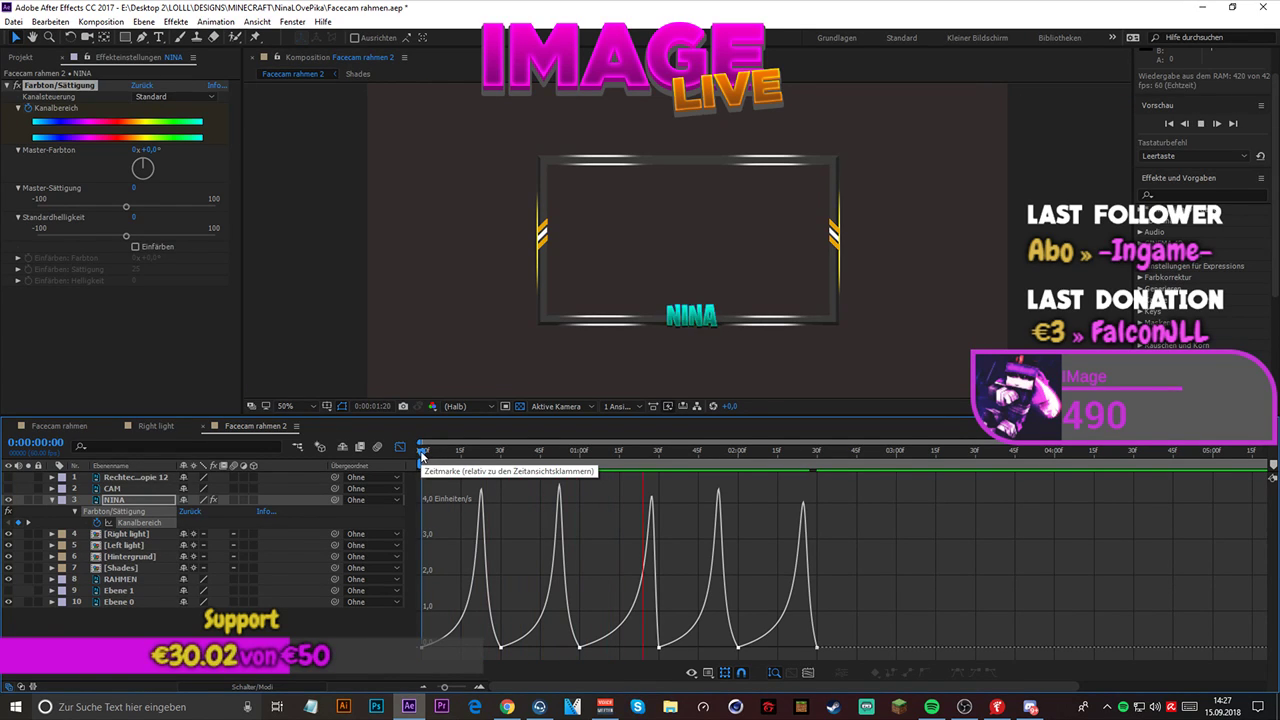
pyautogui.press('space')
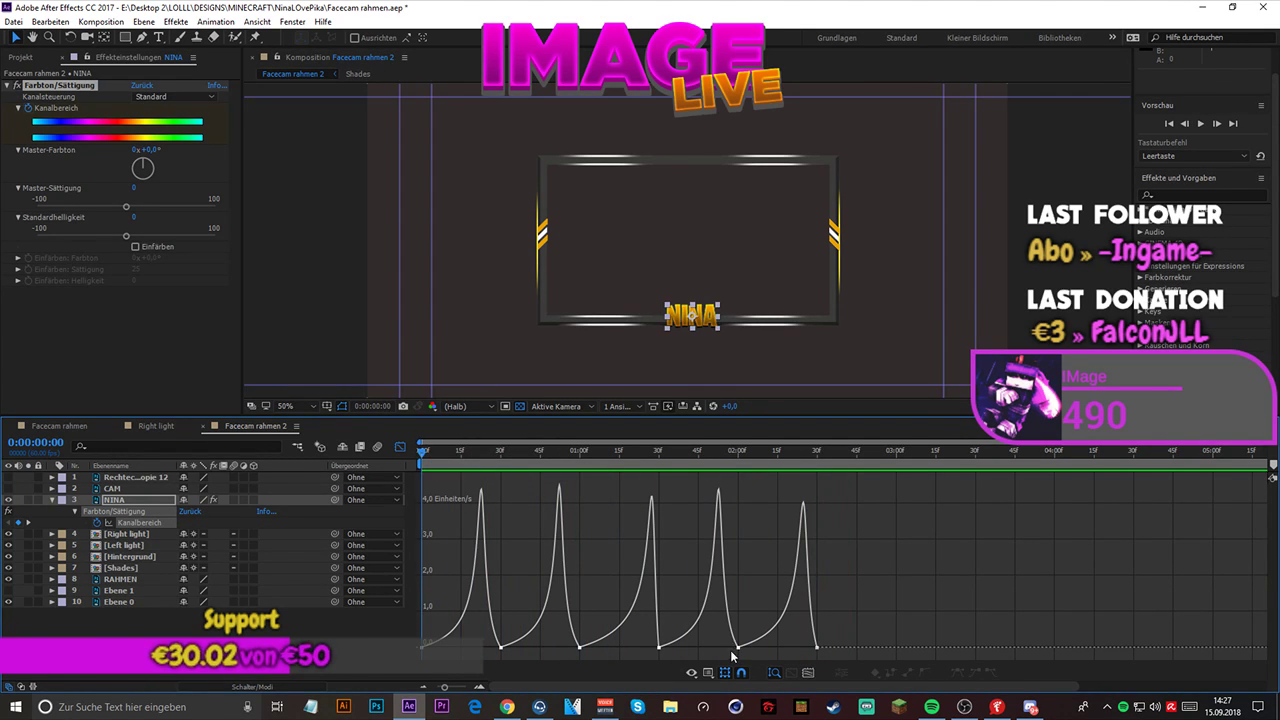
# - Select all of NINA's speed graph points and lengthen their incoming handles so the peaks sit nearly midway between keyframes
pyautogui.moveTo(834, 644); pyautogui.dragTo(394, 650)
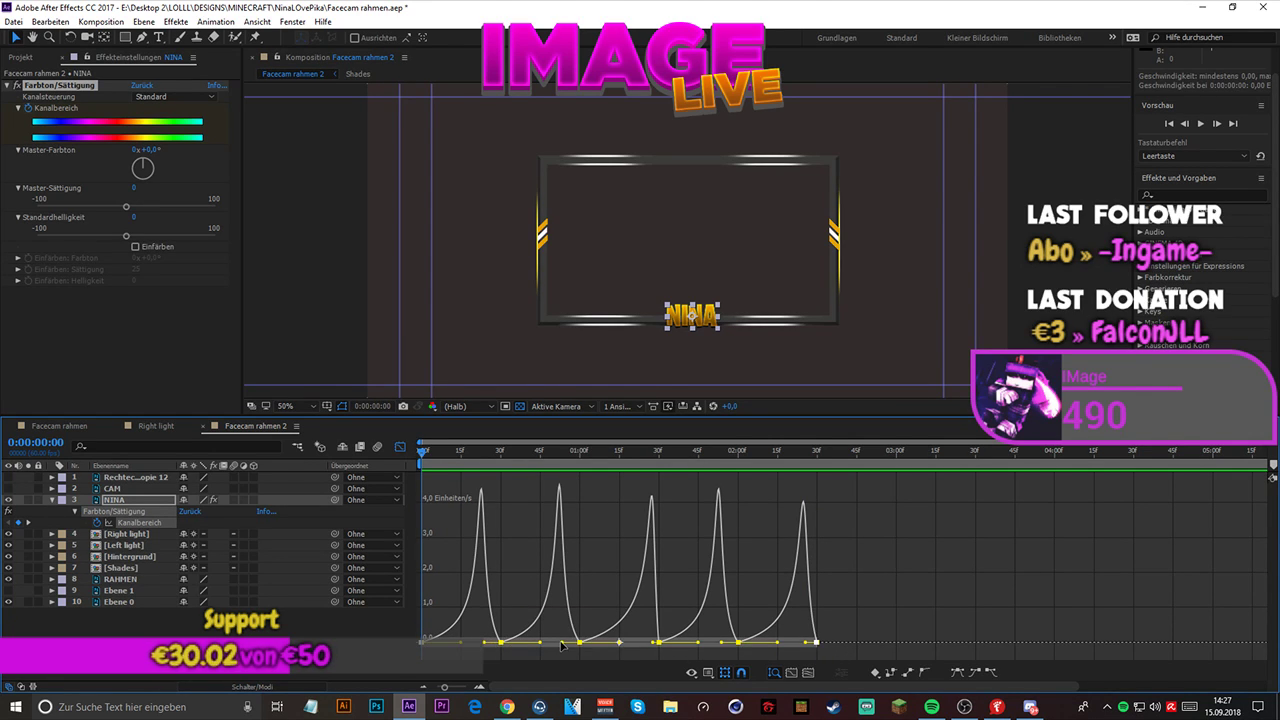
pyautogui.moveTo(561, 644); pyautogui.dragTo(555, 646)
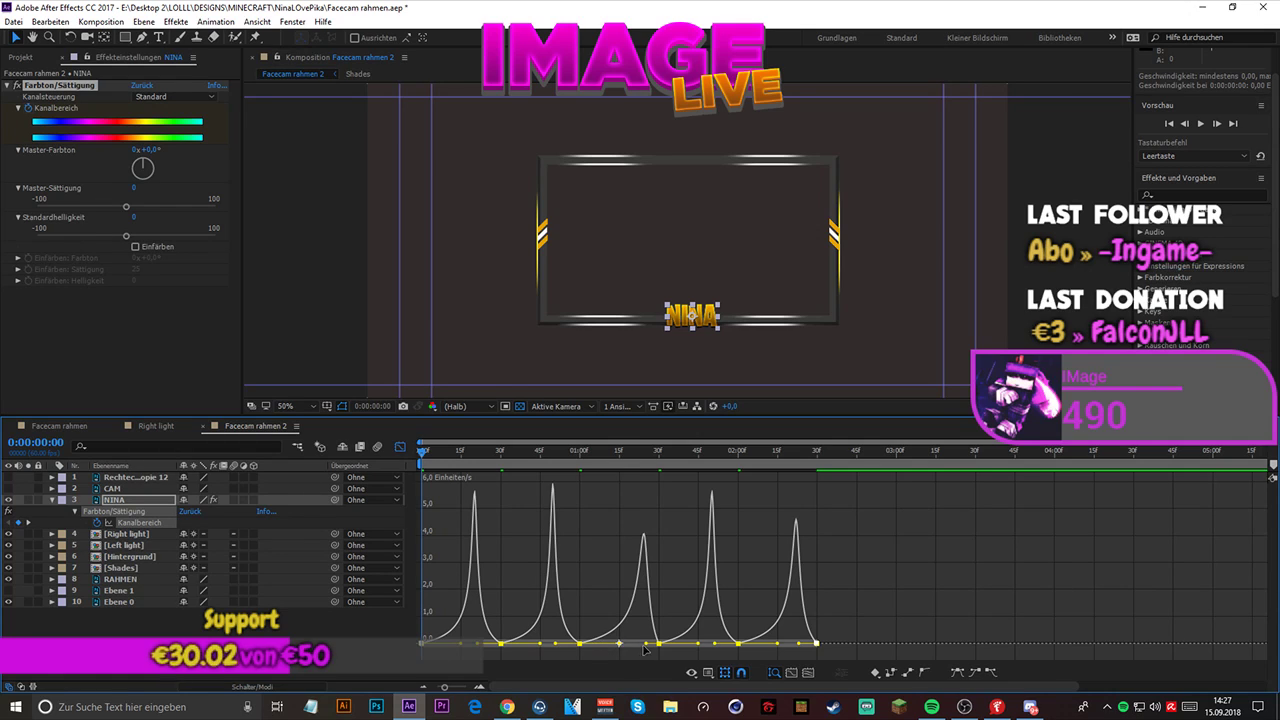
pyautogui.moveTo(644, 647); pyautogui.dragTo(630, 648)
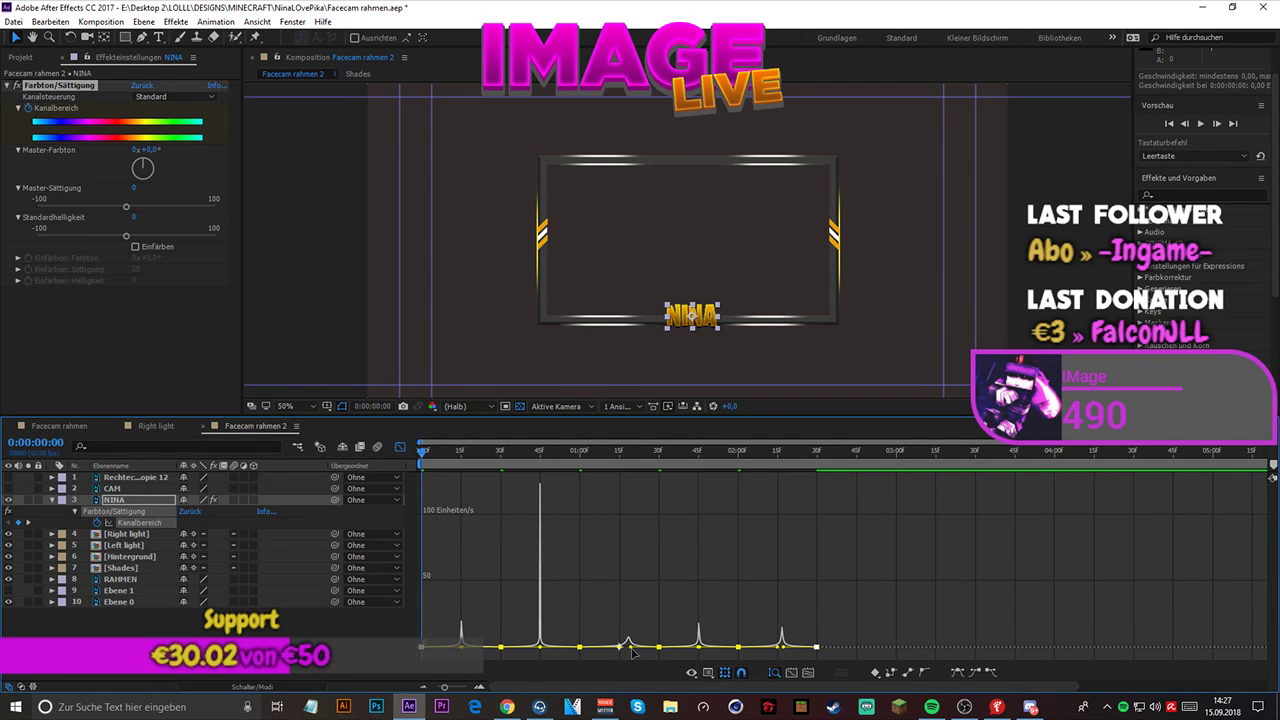
pyautogui.moveTo(544, 649); pyautogui.dragTo(553, 650)
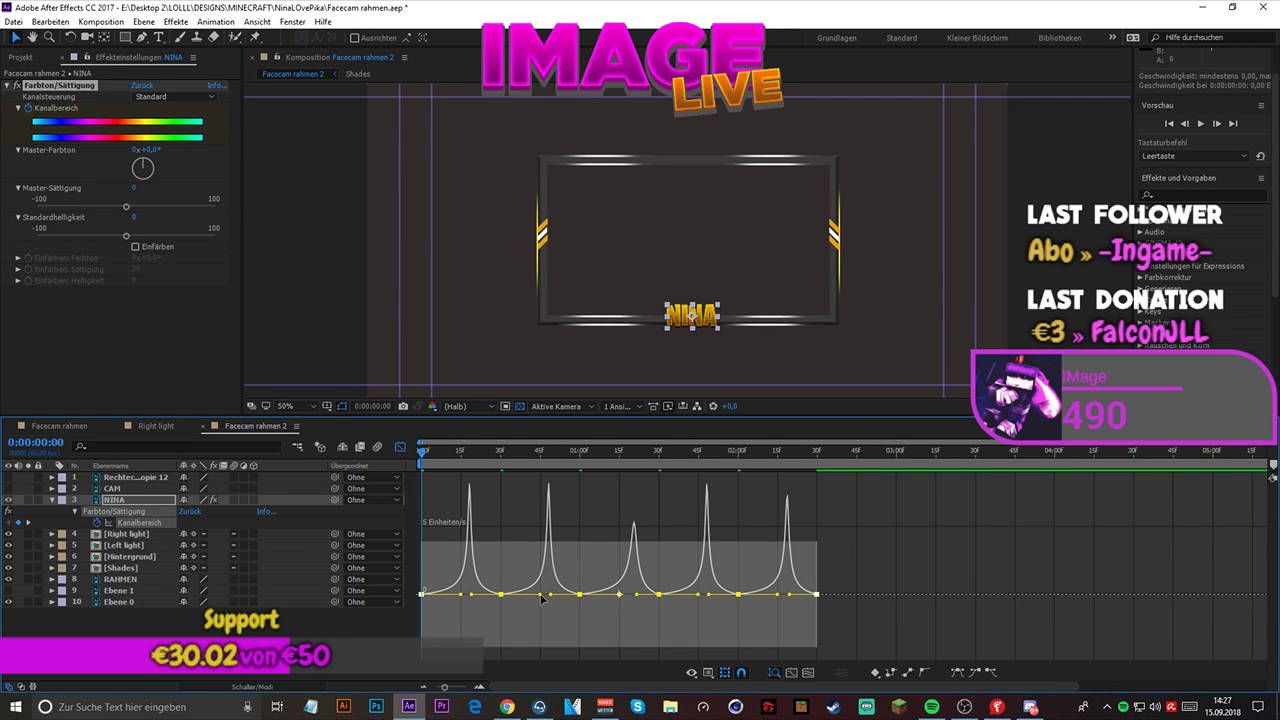
# - Shorten the outgoing handles of all selected keyframes to give nearly symmetrical speed peaks, and preview the animation
pyautogui.moveTo(540, 595); pyautogui.dragTo(536, 601)
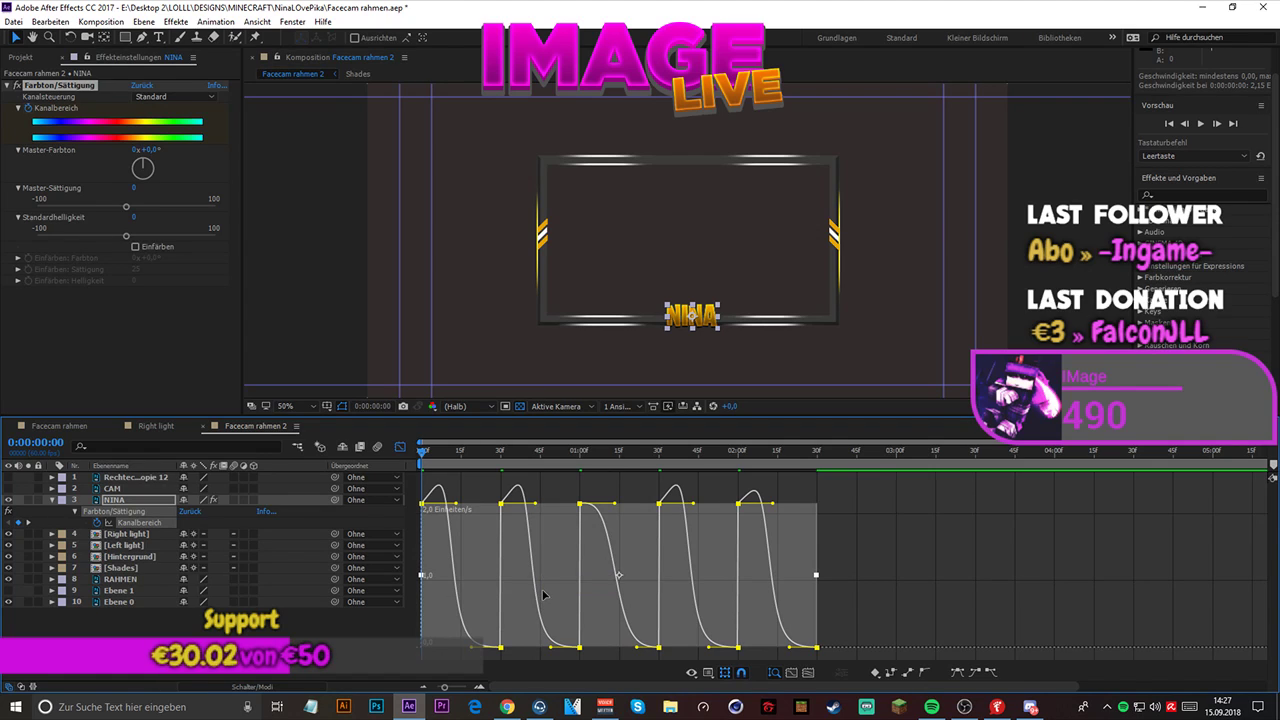
pyautogui.hotkey('ctrl', 'z')
pyautogui.moveTo(543, 647); pyautogui.dragTo(530, 641)
pyautogui.press('space')
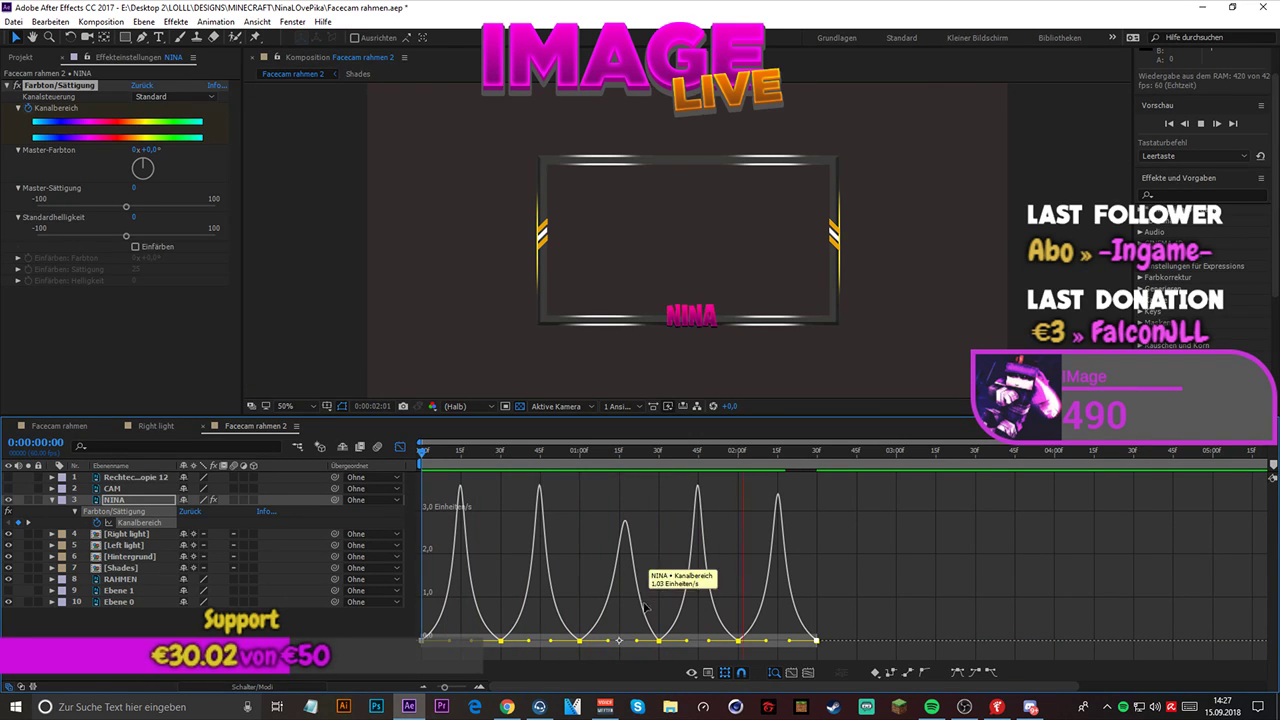
pyautogui.press('space')
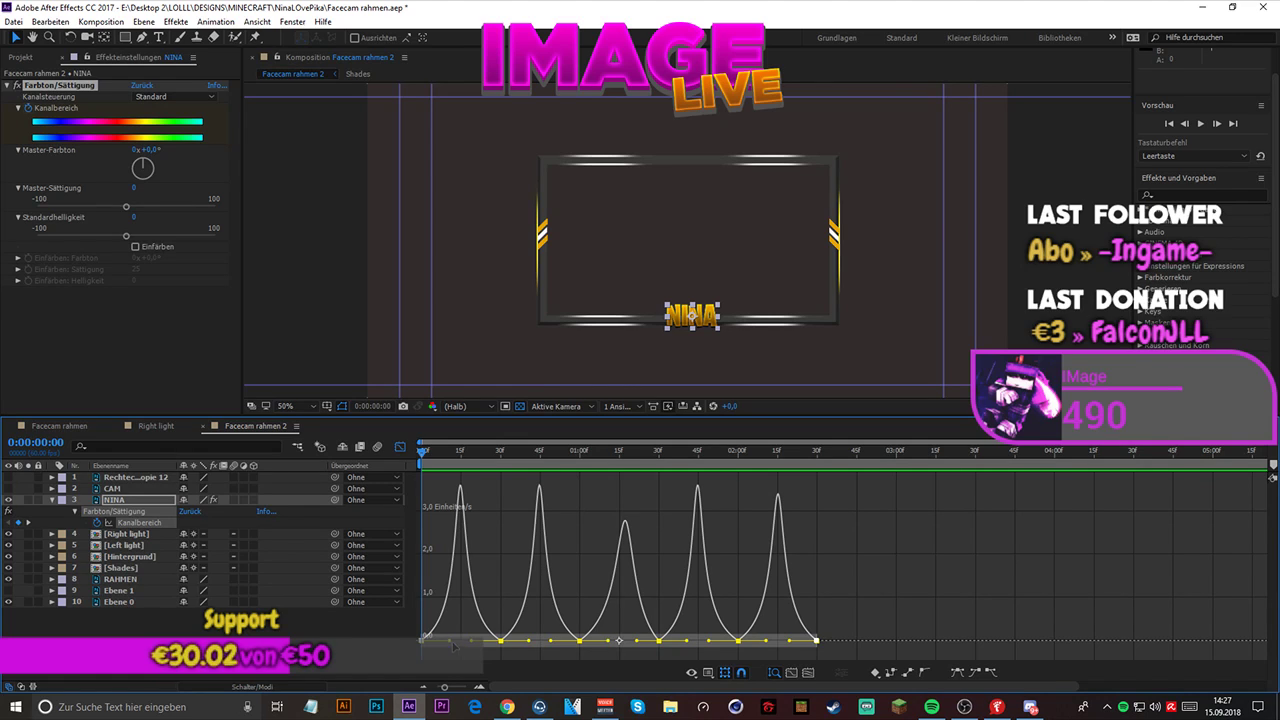
# - Try lengthening the selected keyframes' outgoing handles into very sharp speed spikes, and preview the abrupt color changes
pyautogui.moveTo(450, 644); pyautogui.dragTo(618, 649)
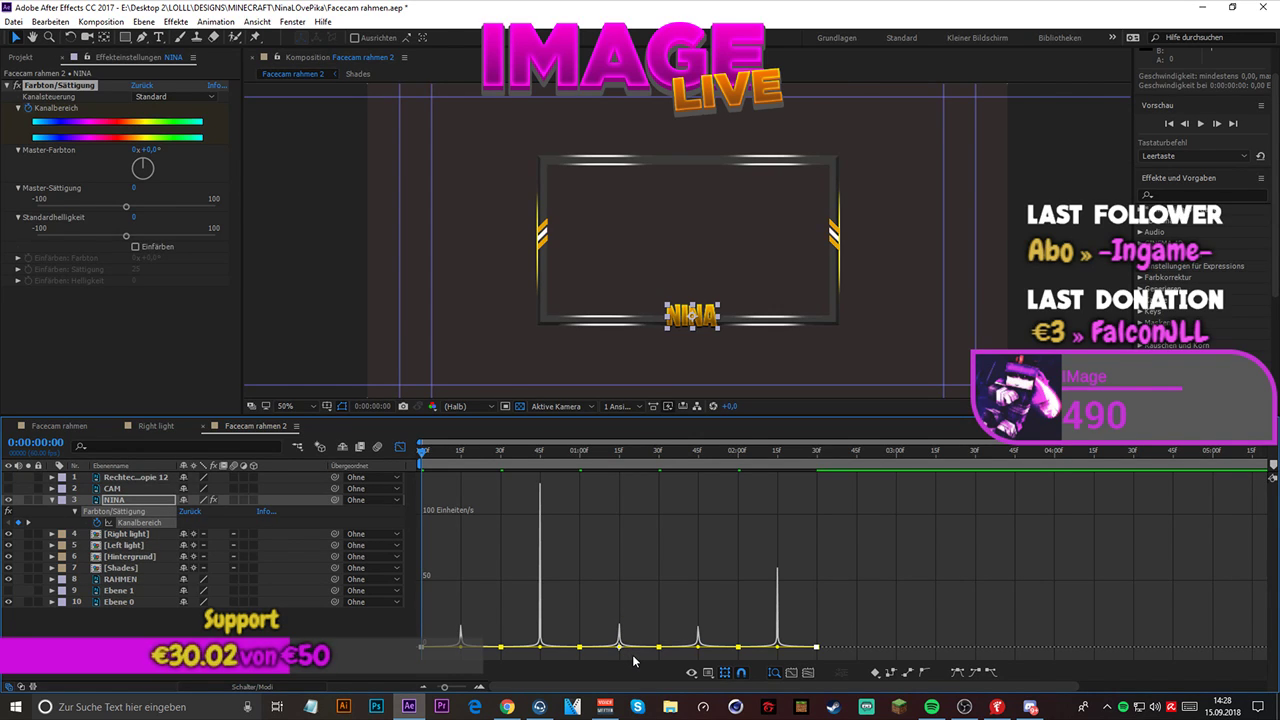
pyautogui.press('space')
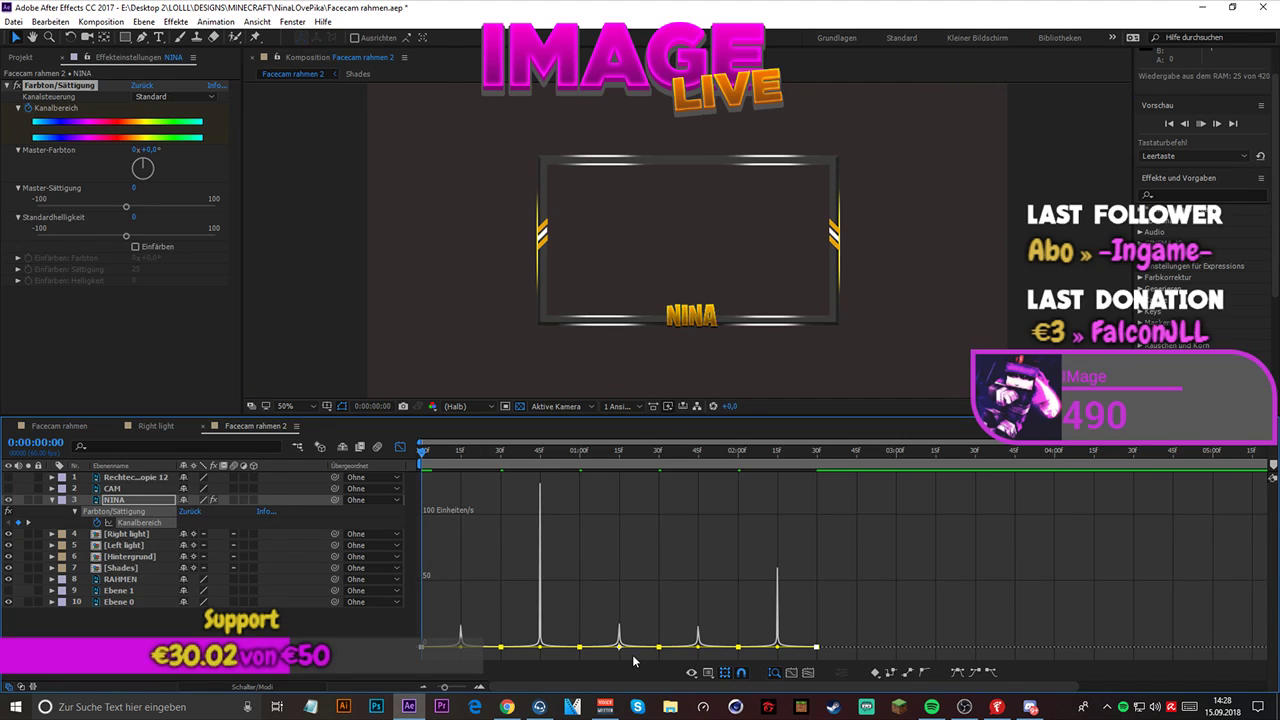
pyautogui.press('space')
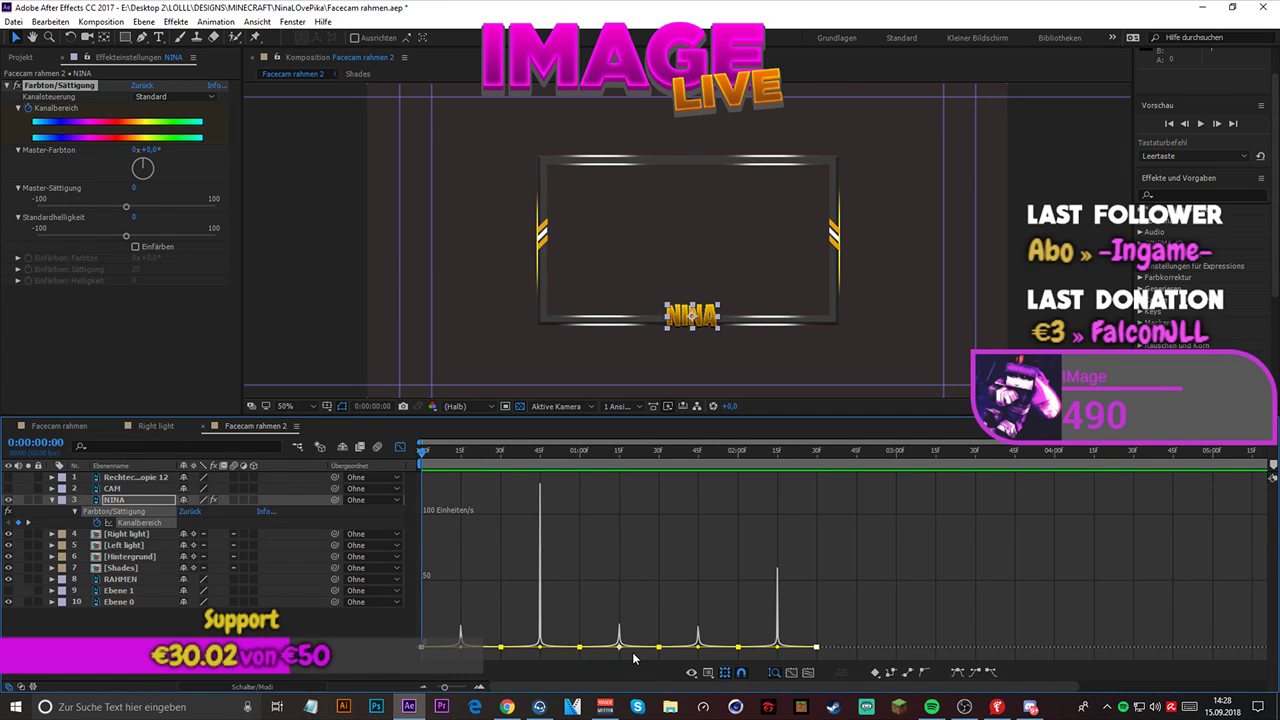
pyautogui.doubleClick(634, 646)
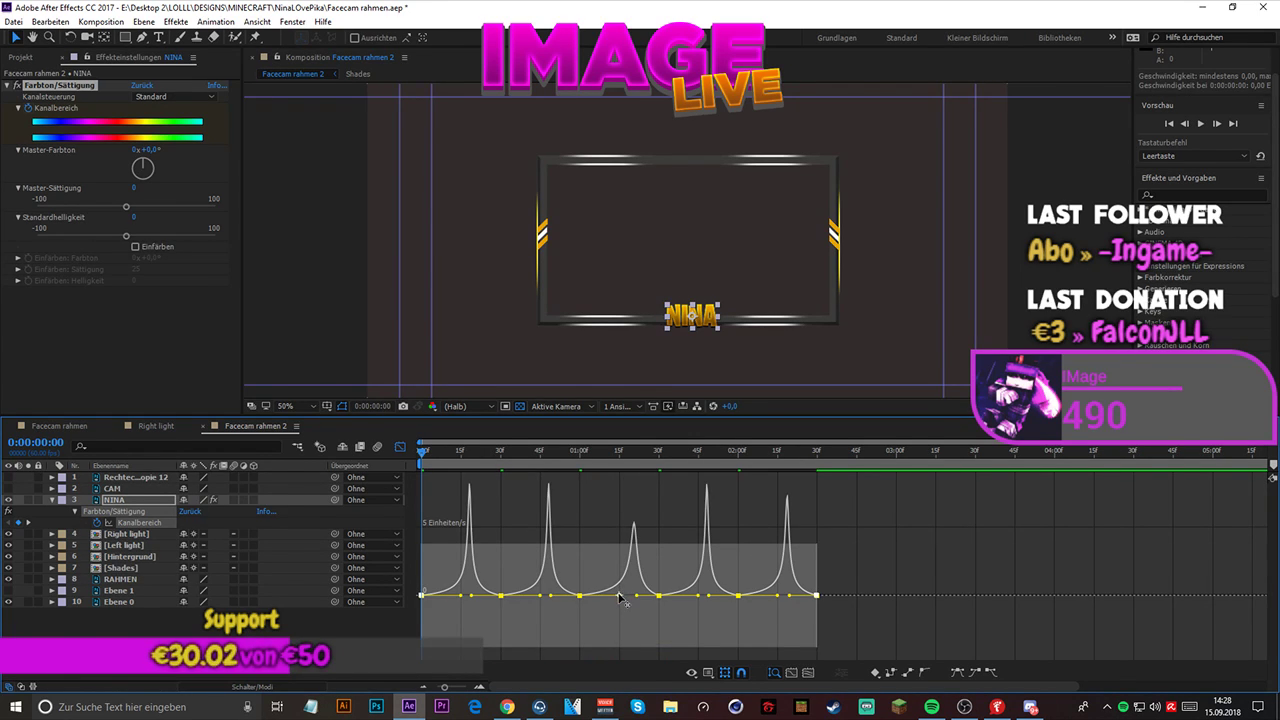
pyautogui.moveTo(619, 596); pyautogui.dragTo(603, 601)
pyautogui.hotkey('ctrl', 'z')
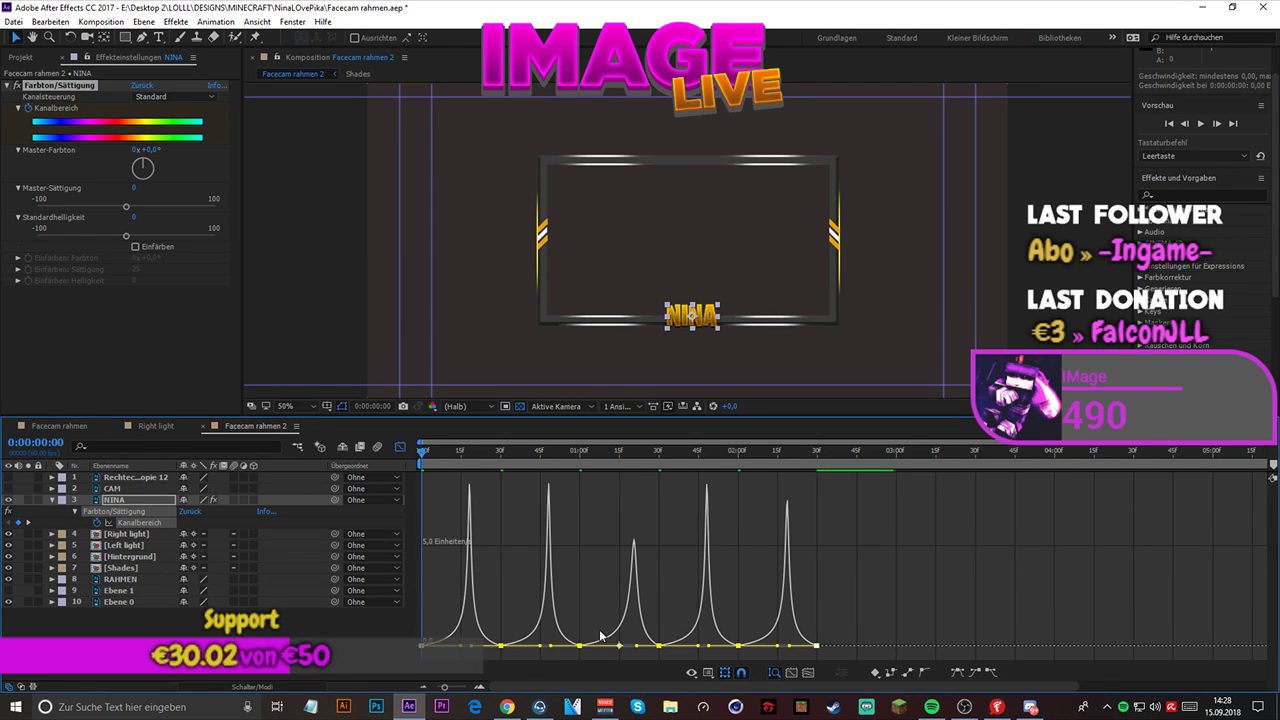
# - Shorten the incoming and outgoing handles of all selected keyframes into broad, rounded speed curves, and preview the color cycle
pyautogui.moveTo(620, 648); pyautogui.dragTo(648, 642)
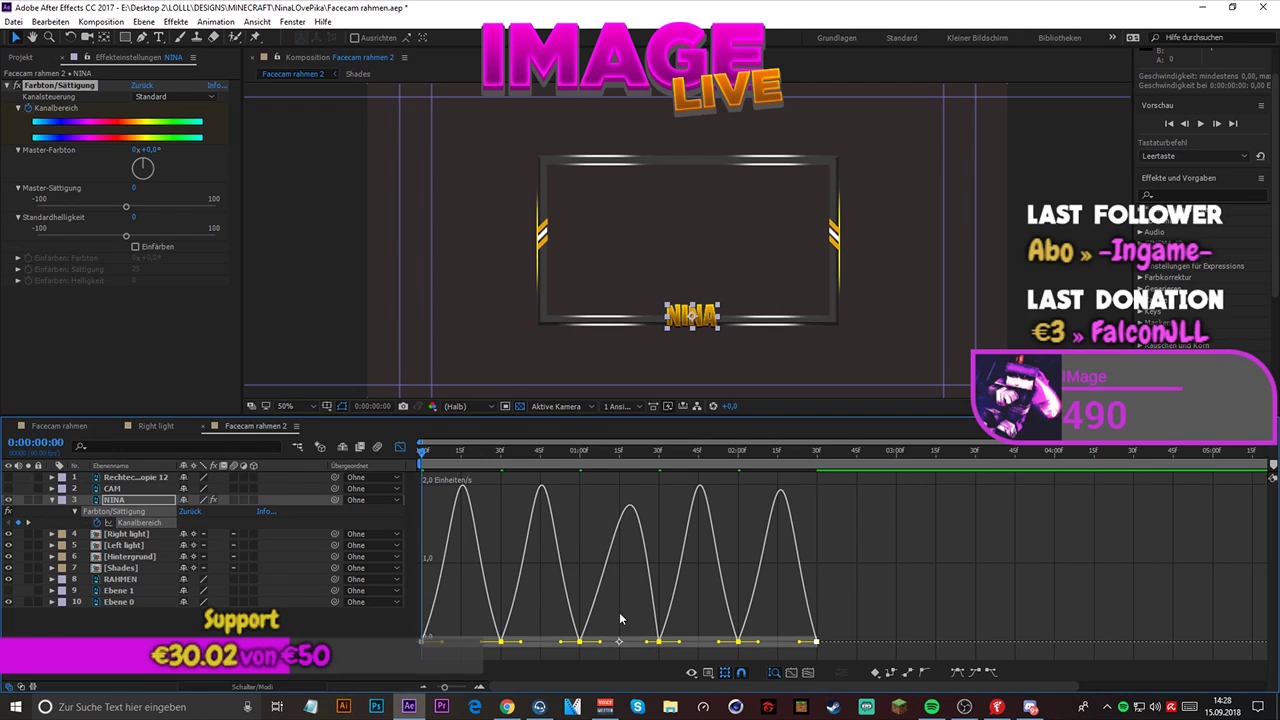
pyautogui.press('space')
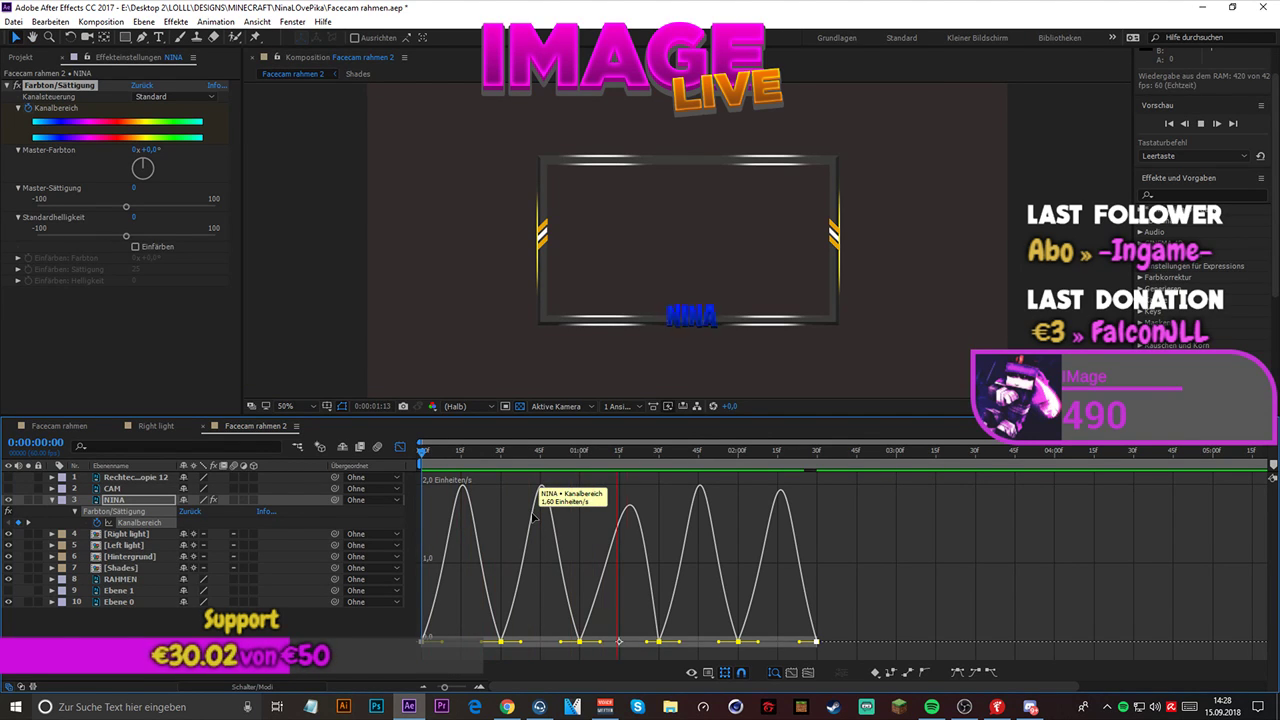
pyautogui.press('space')
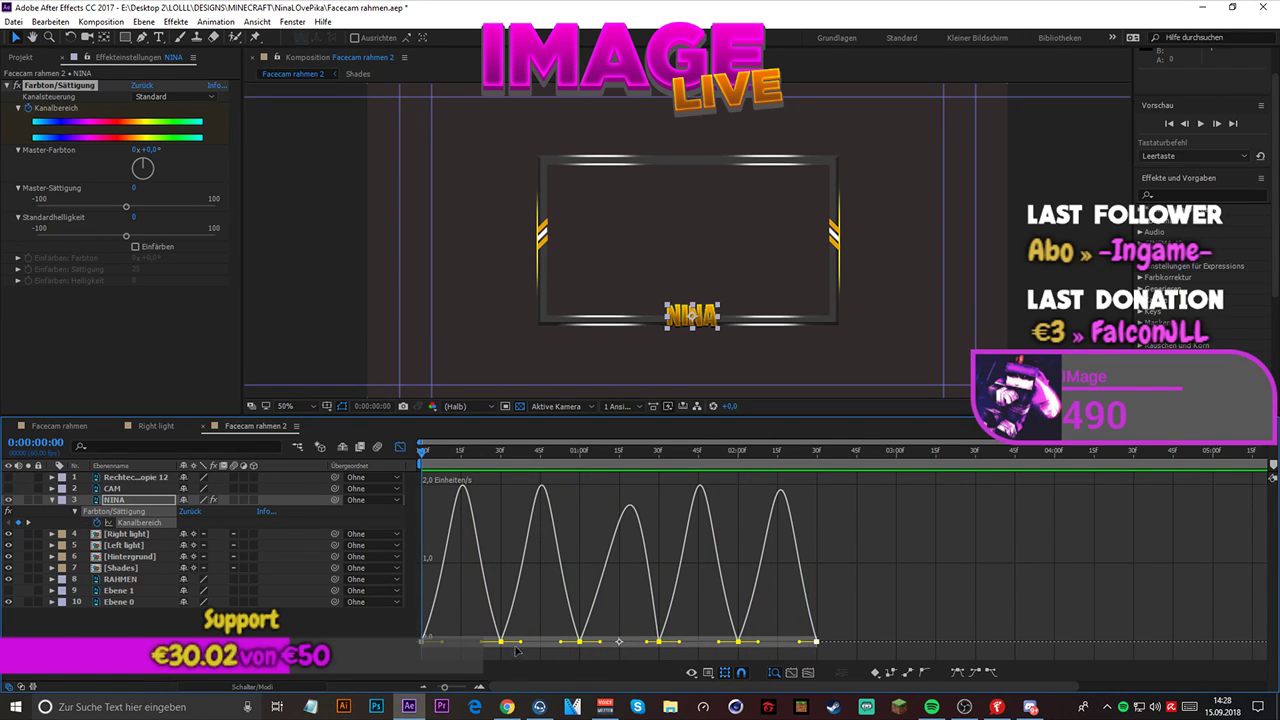
# - Lengthen the outgoing and incoming handles of all selected keyframes for steeper, centered speed peaks, and preview the result
pyautogui.moveTo(447, 646); pyautogui.dragTo(457, 645)
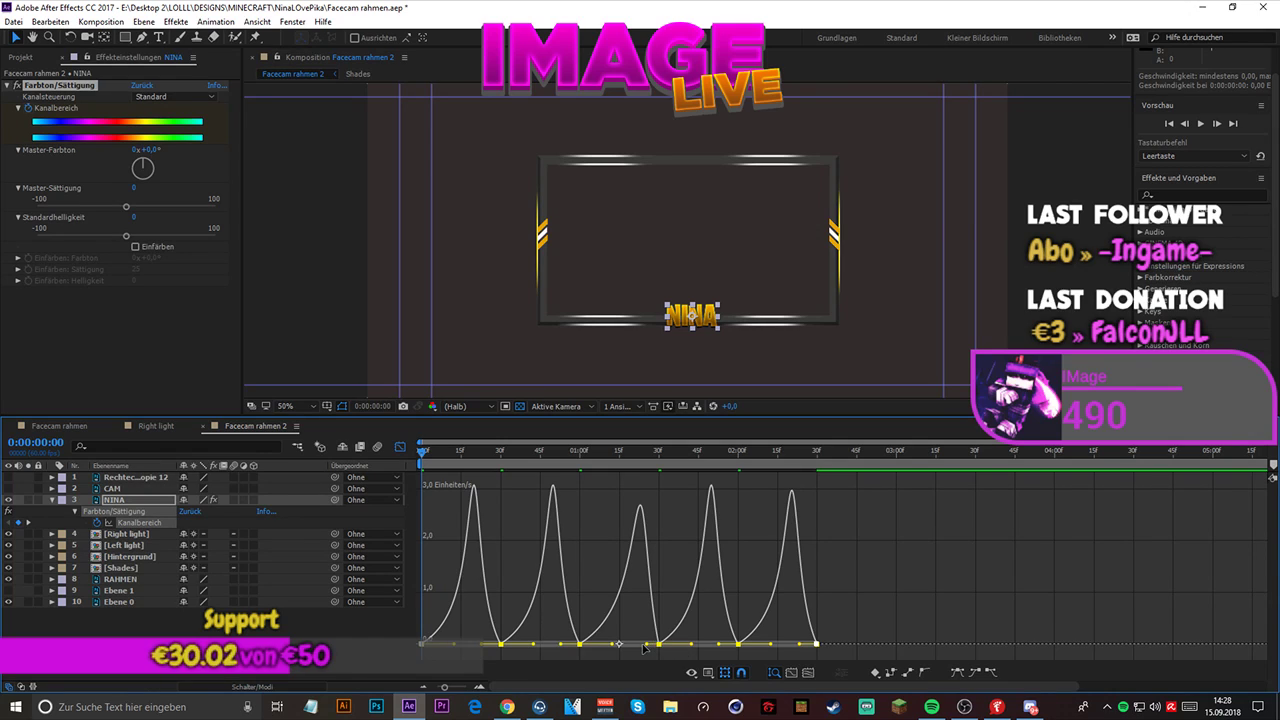
pyautogui.moveTo(645, 648); pyautogui.dragTo(637, 650)
pyautogui.press('space')
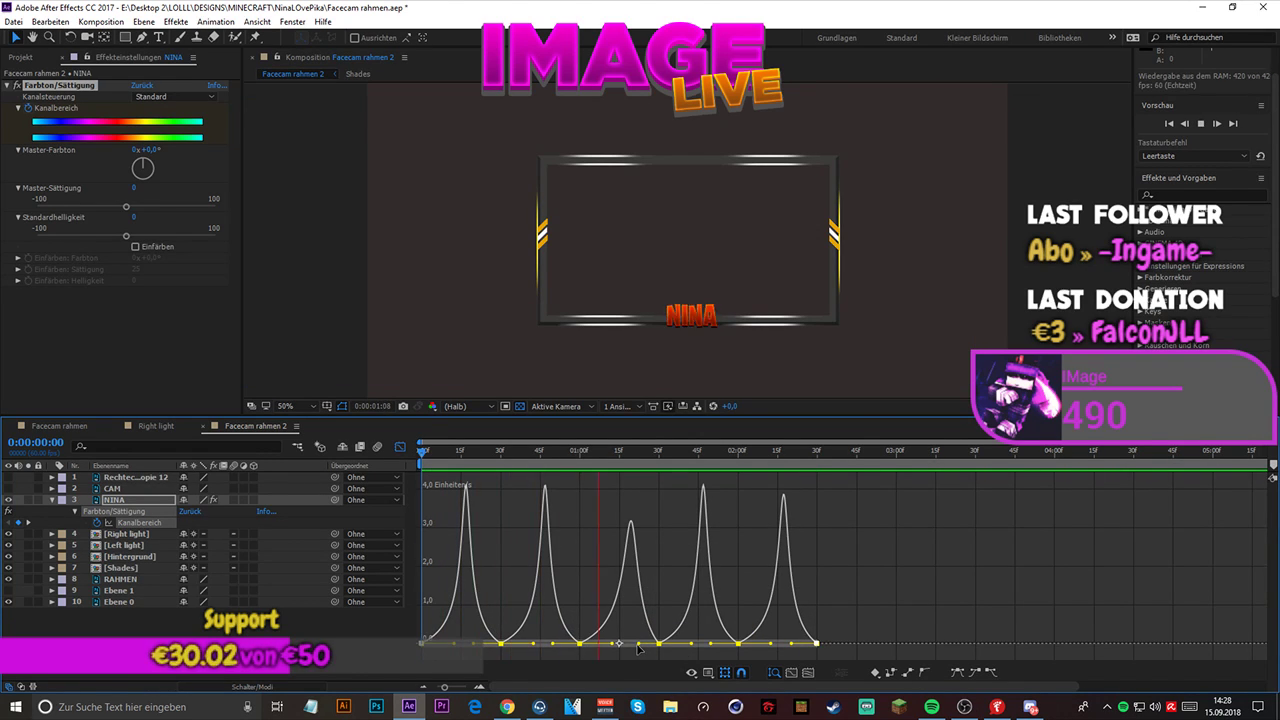
pyautogui.press('space')
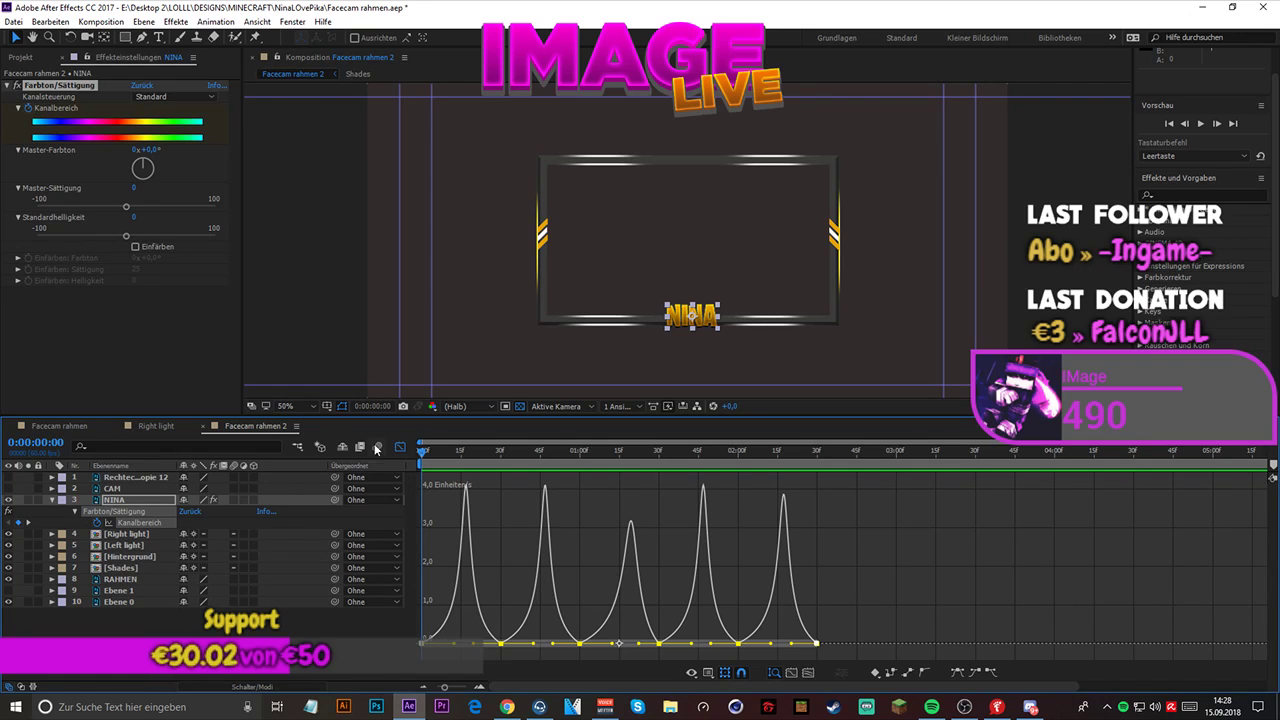
# - Leave the graph editor and set NINA's Master-Farbton at the 0:00:00:30 keyframe to 151° for a blue color
pyautogui.click(400, 447)
pyautogui.click(501, 522)
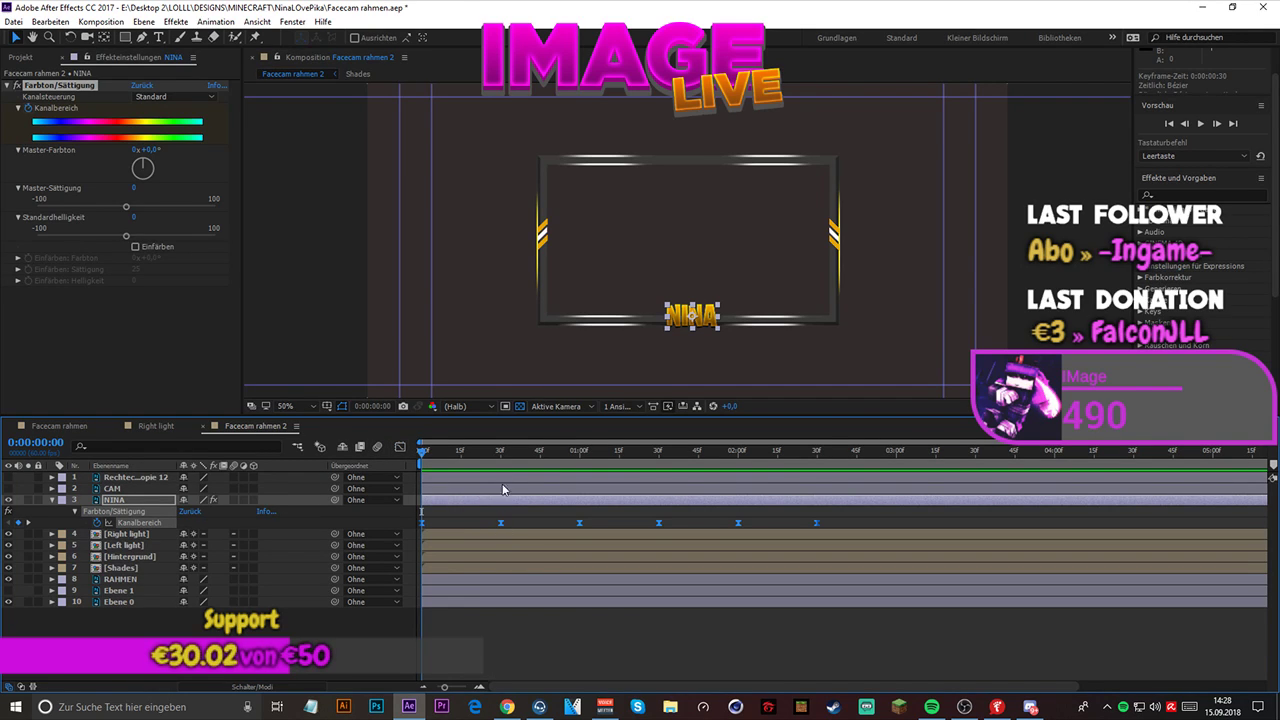
pyautogui.click(500, 449)
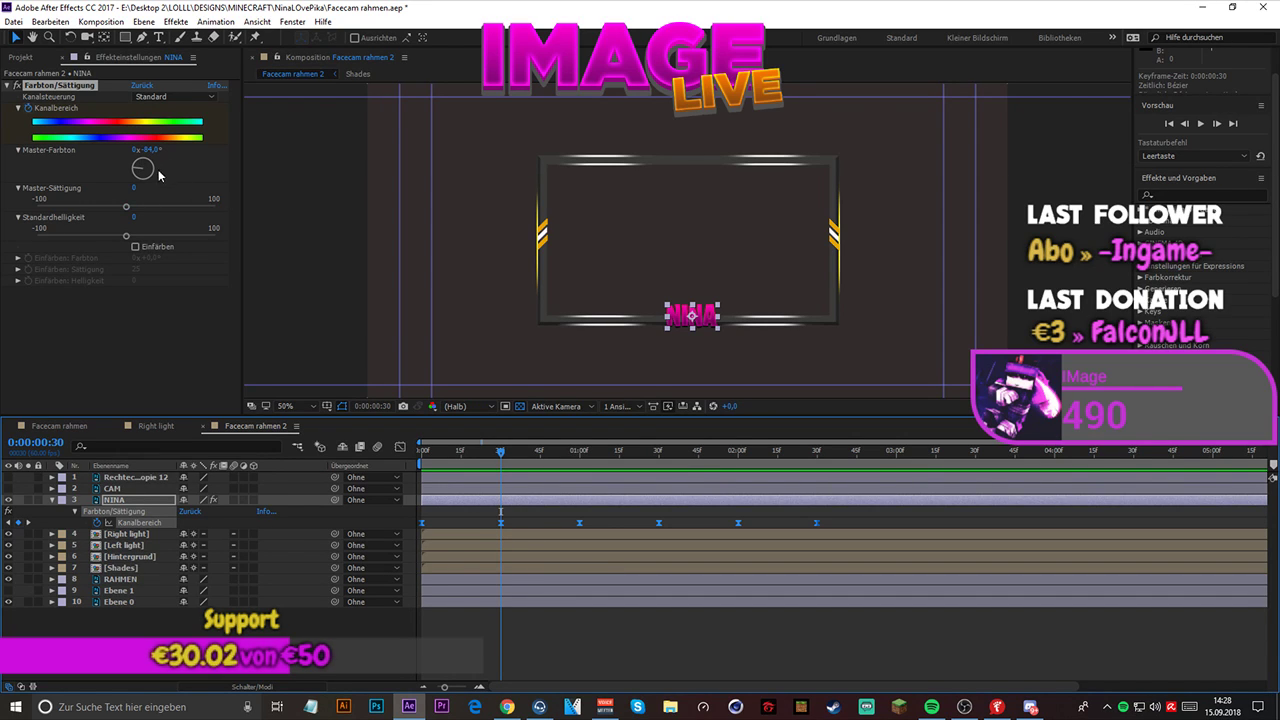
pyautogui.moveTo(150, 177)
pyautogui.mouseDown()
pyautogui.moveTo(160, 168)
pyautogui.moveTo(146, 160)
pyautogui.moveTo(150, 184)
pyautogui.mouseUp()
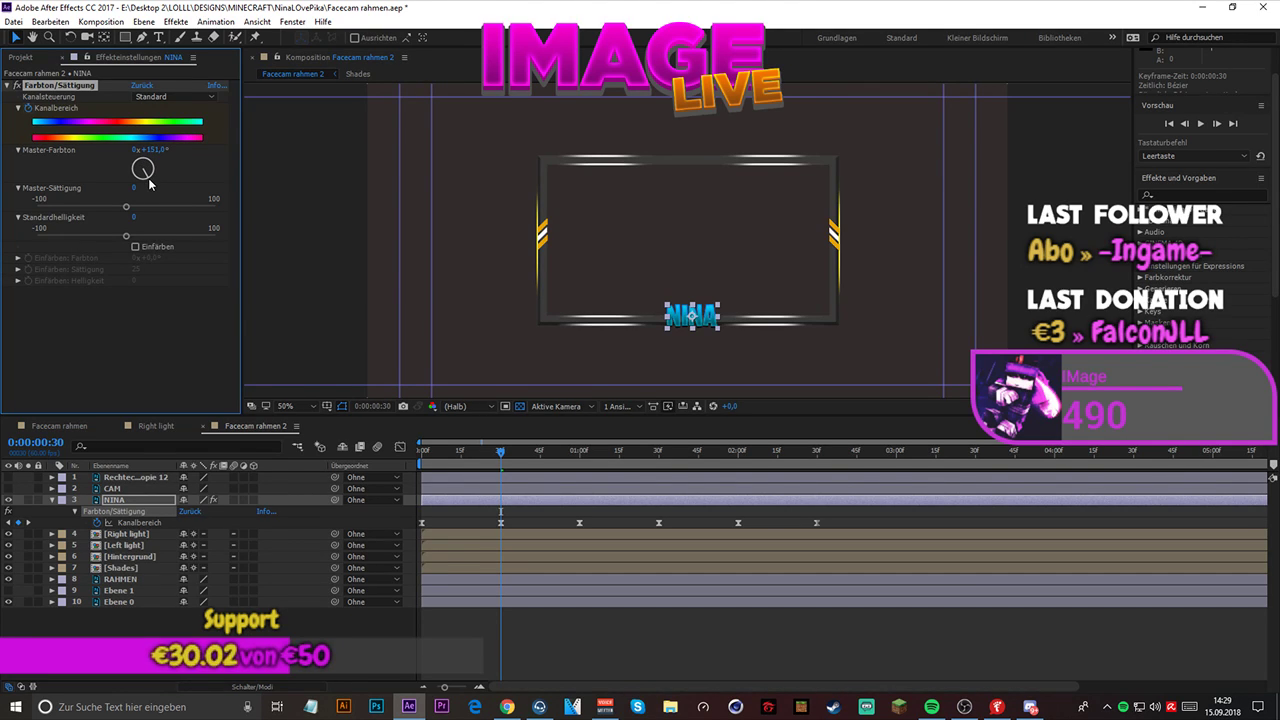
pyautogui.click(155, 149)
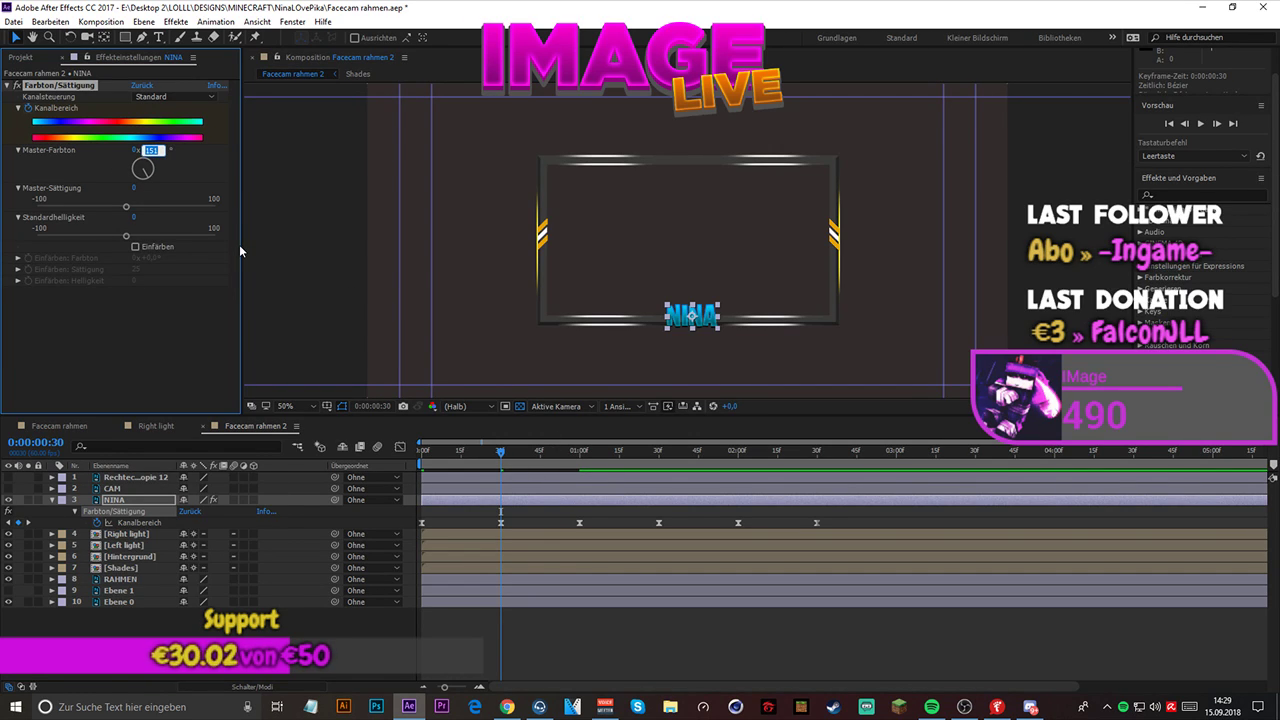
pyautogui.press('Return')
# - Set NINA's Master-Farbton at the 0:00:01:30 keyframe to 151° to match the blue at 0:00:00:30
pyautogui.click(659, 522)
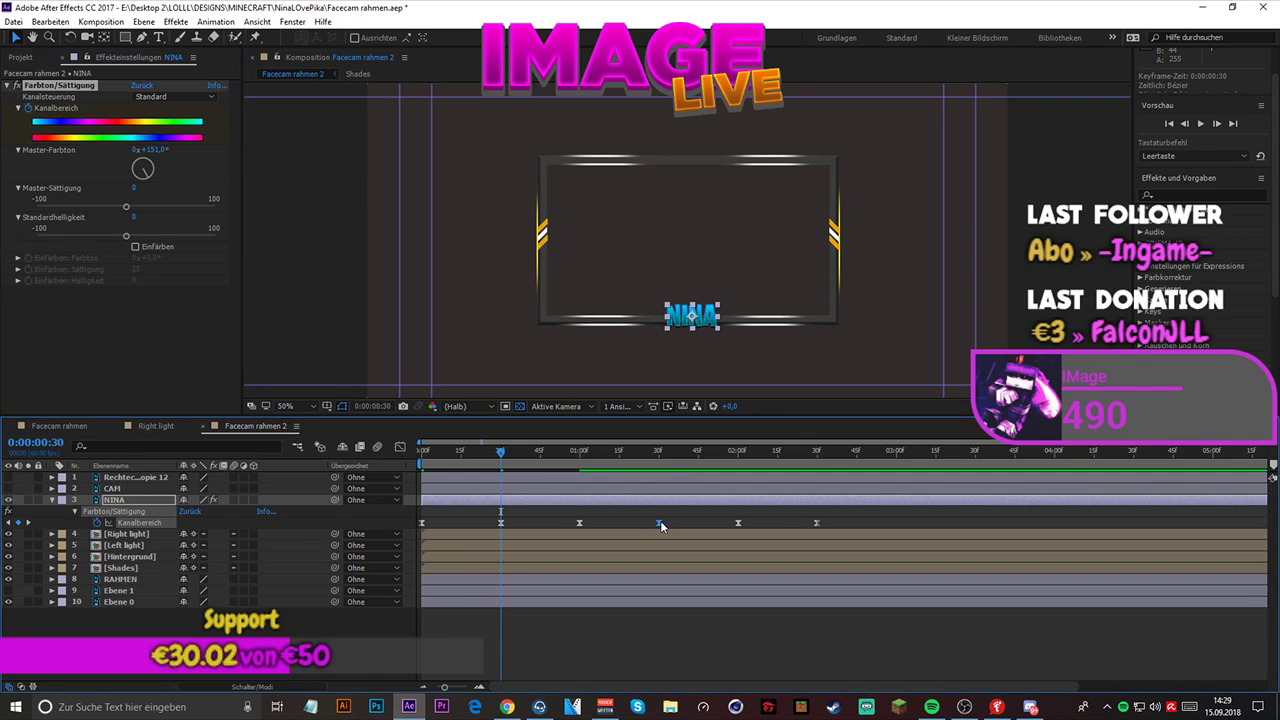
pyautogui.click(659, 451)
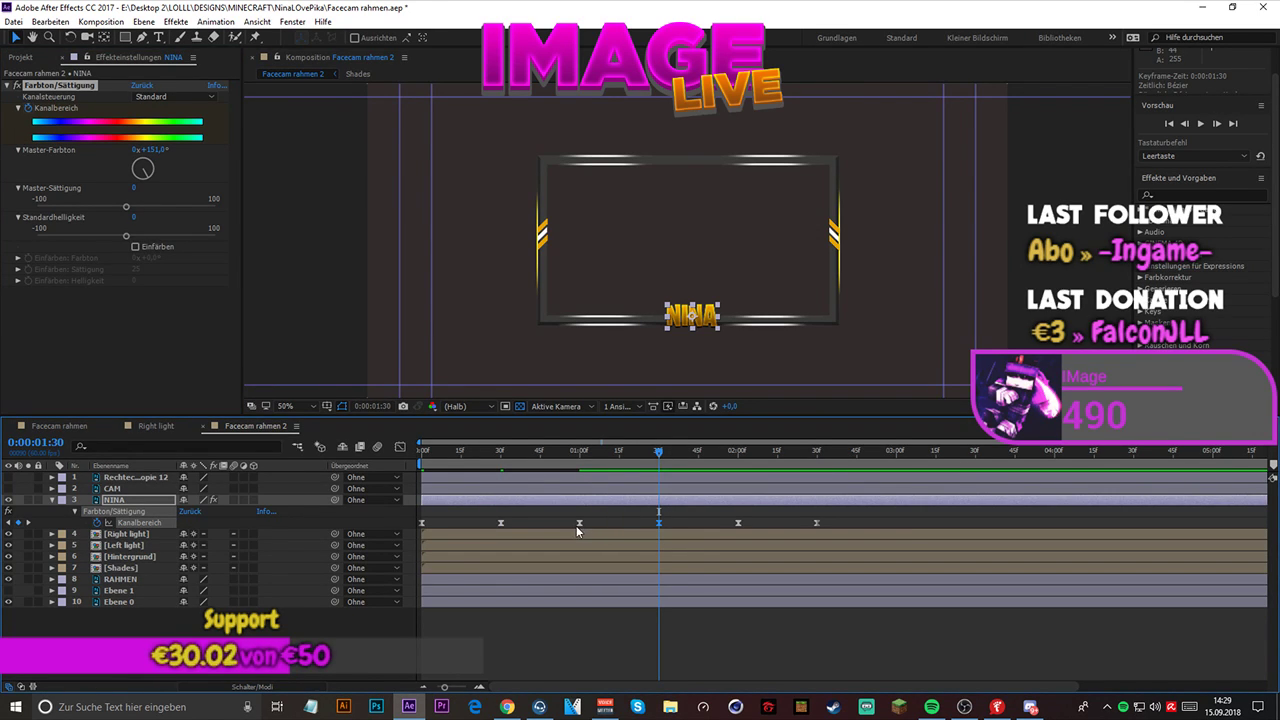
pyautogui.click(581, 455)
pyautogui.moveTo(581, 455); pyautogui.dragTo(660, 474)
pyautogui.moveTo(147, 149); pyautogui.dragTo(205, 205)
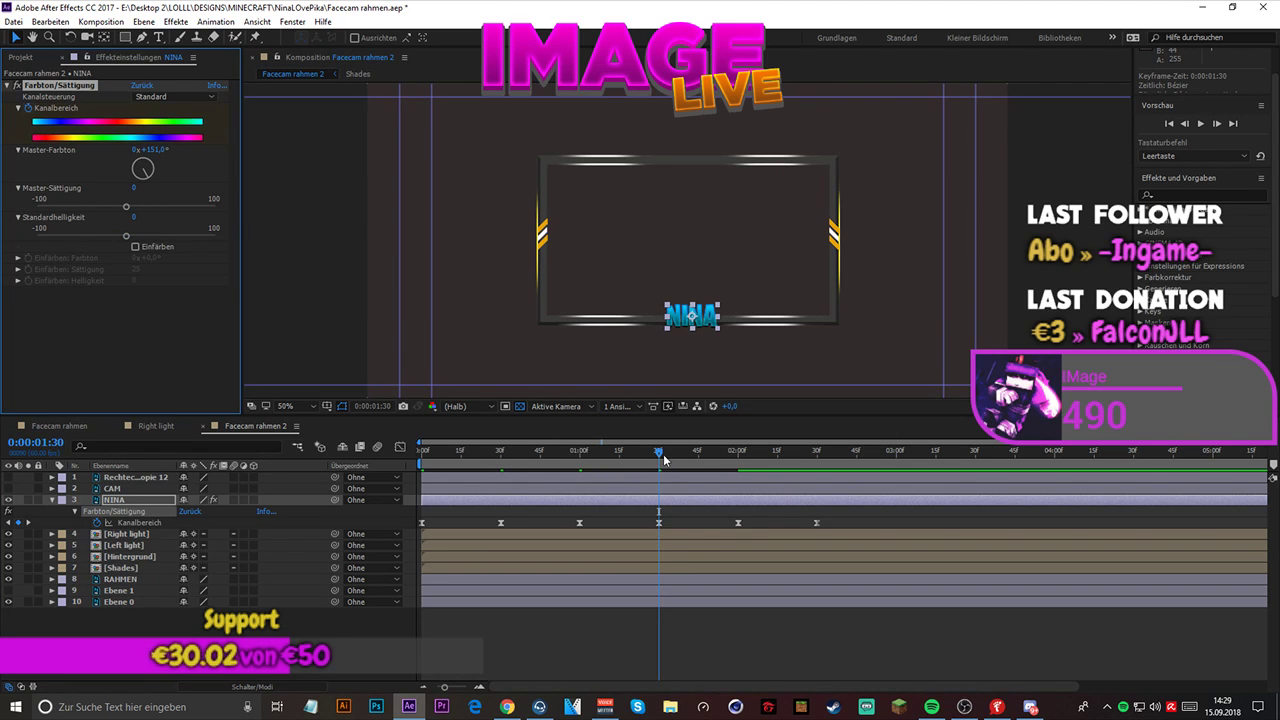
# - Set NINA's Master-Farbton at the 0:00:02:00 keyframe to 0° for the original orange color
pyautogui.moveTo(659, 452); pyautogui.dragTo(740, 463)
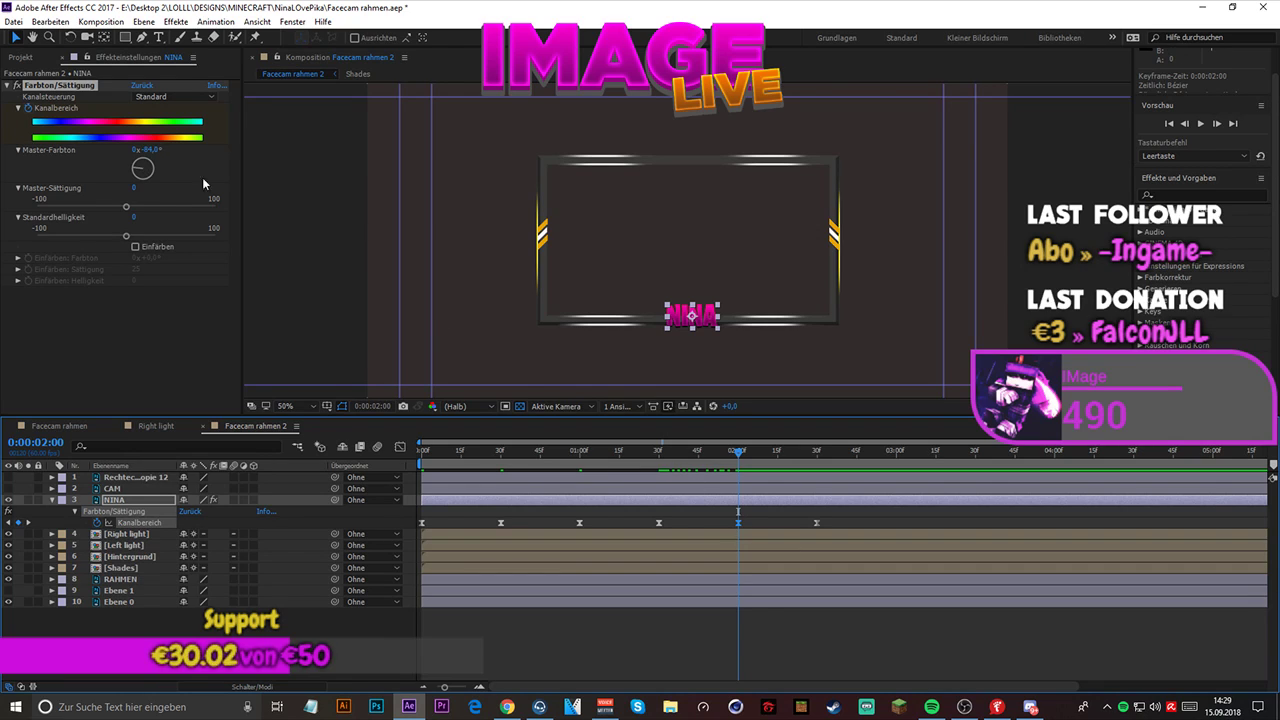
pyautogui.click(150, 149)
pyautogui.write('0')
pyautogui.press('Return')
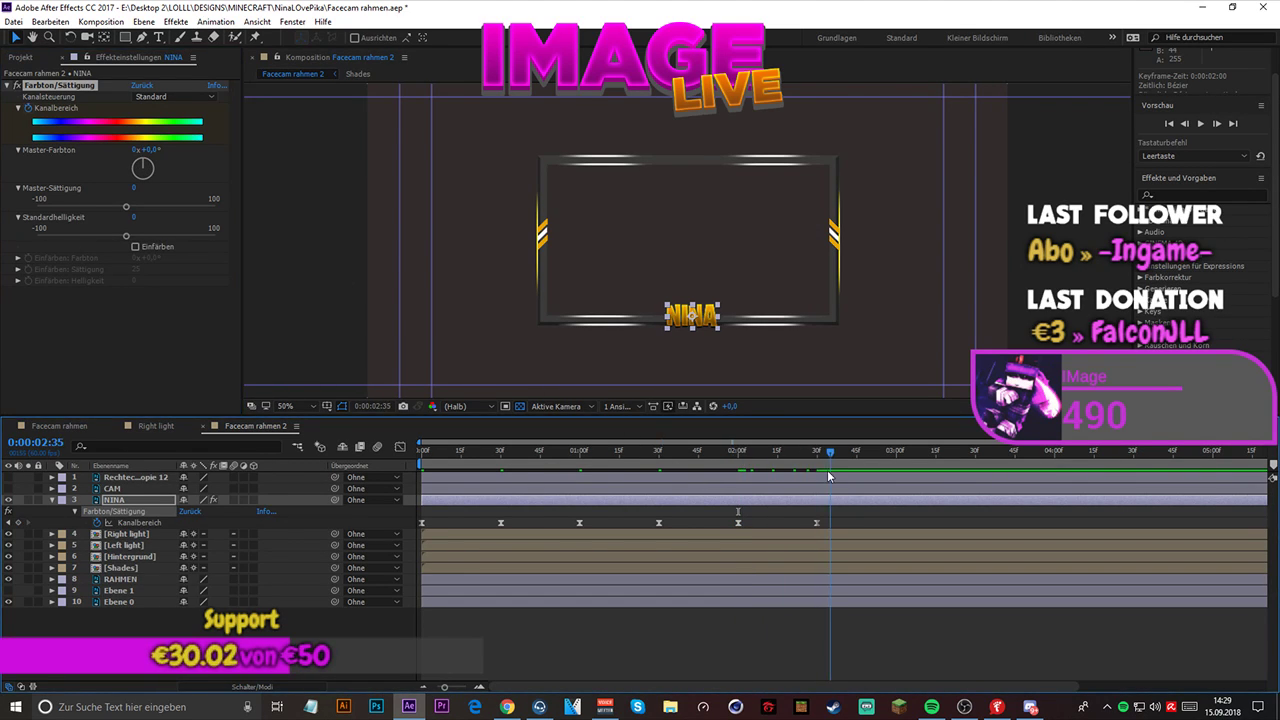
# - Set NINA's Master-Farbton at the 0:00:02:30 keyframe to 1x+151° for a blue color
pyautogui.moveTo(738, 456); pyautogui.dragTo(816, 480)
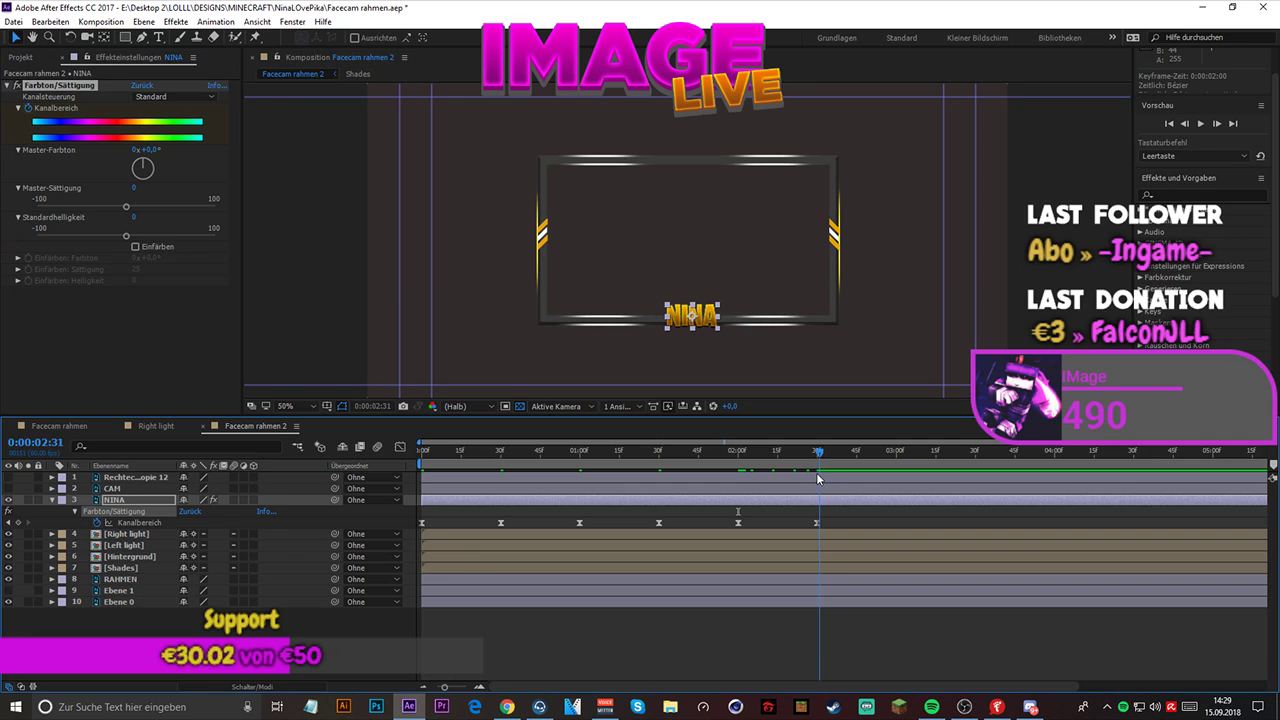
pyautogui.click(817, 524)
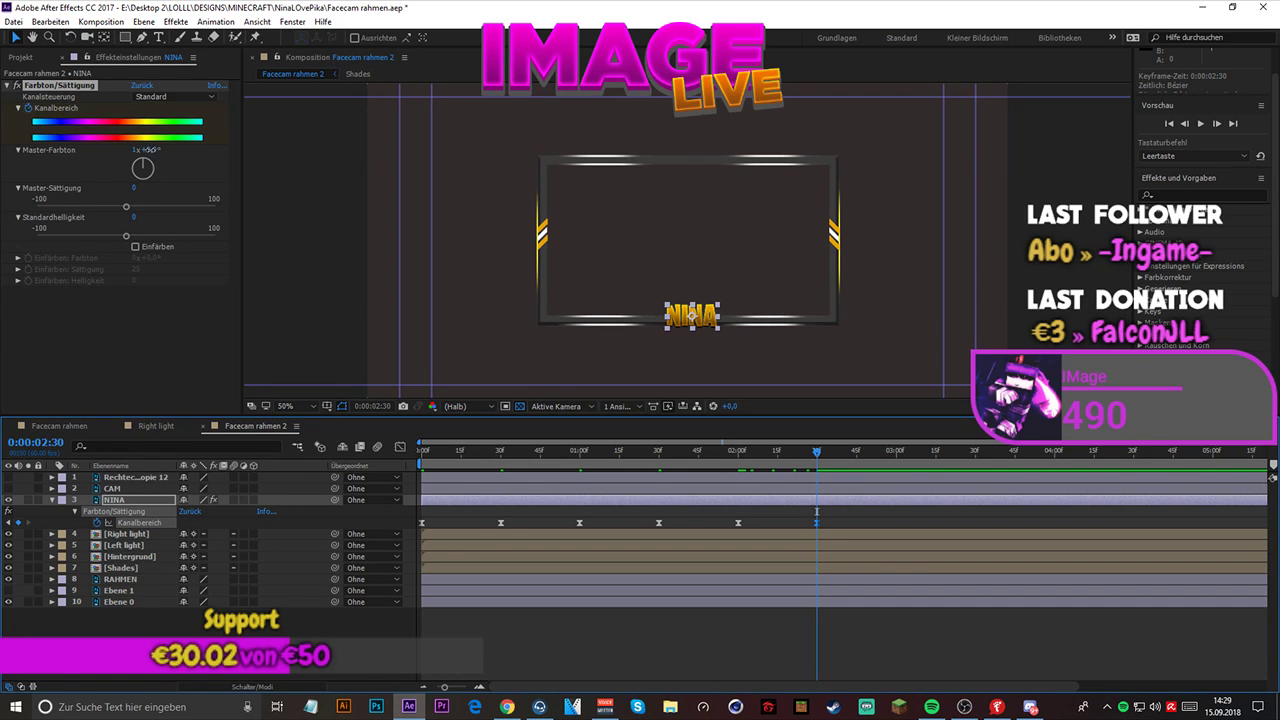
pyautogui.hotkey('ctrl', 'z')
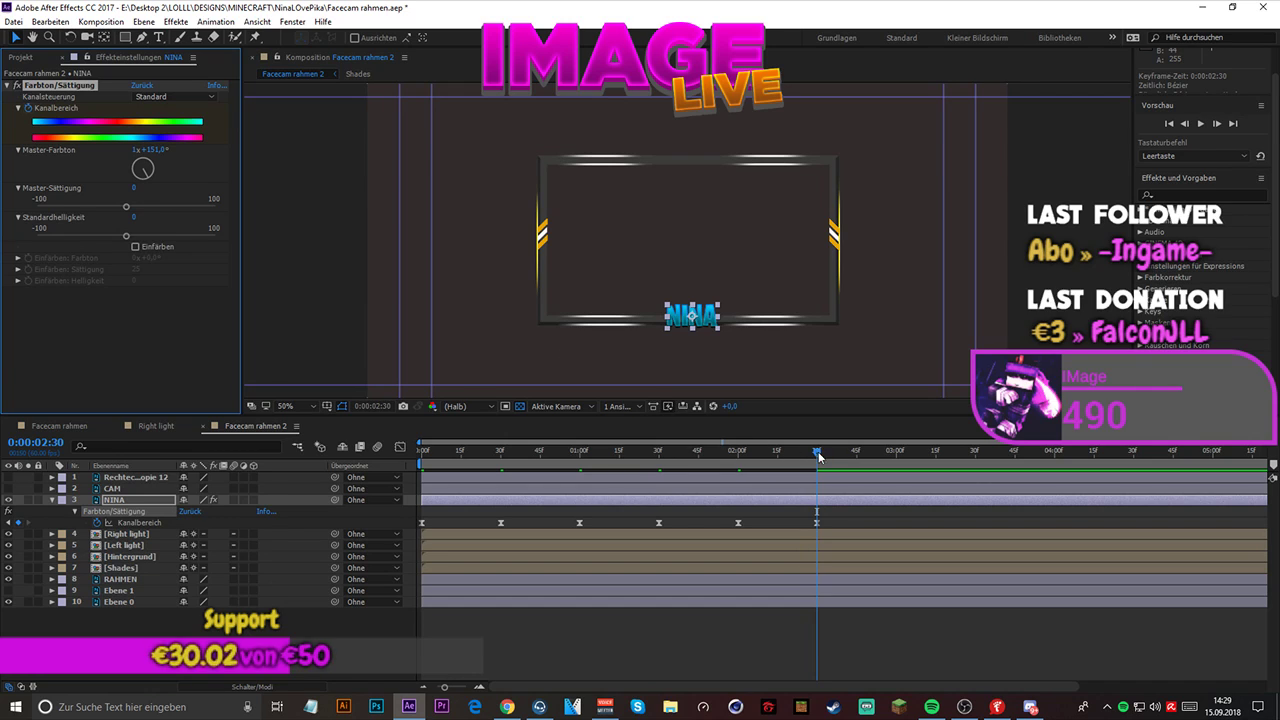
# - Try a Master-Farbton keyframe of 1x+0° on NINA at 0:00:03:00 and delete it
pyautogui.moveTo(817, 456); pyautogui.dragTo(896, 461)
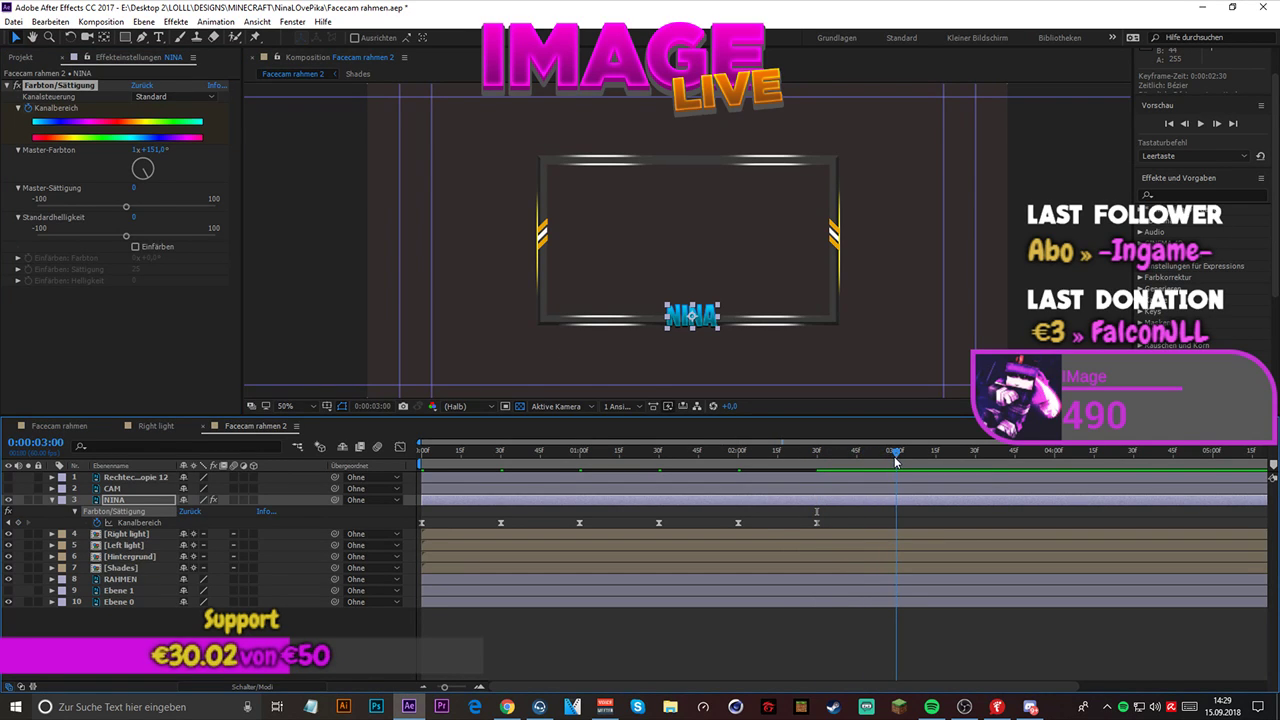
pyautogui.click(152, 149)
pyautogui.press('Return')
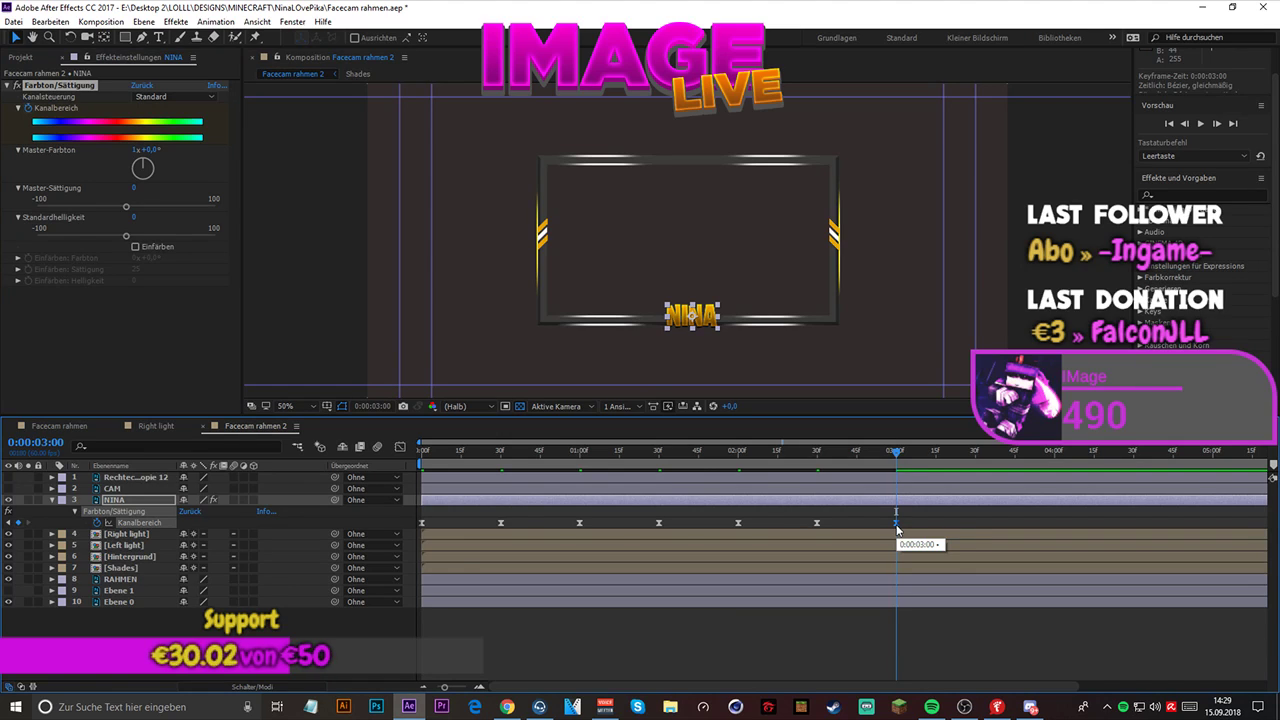
pyautogui.press('Delete')
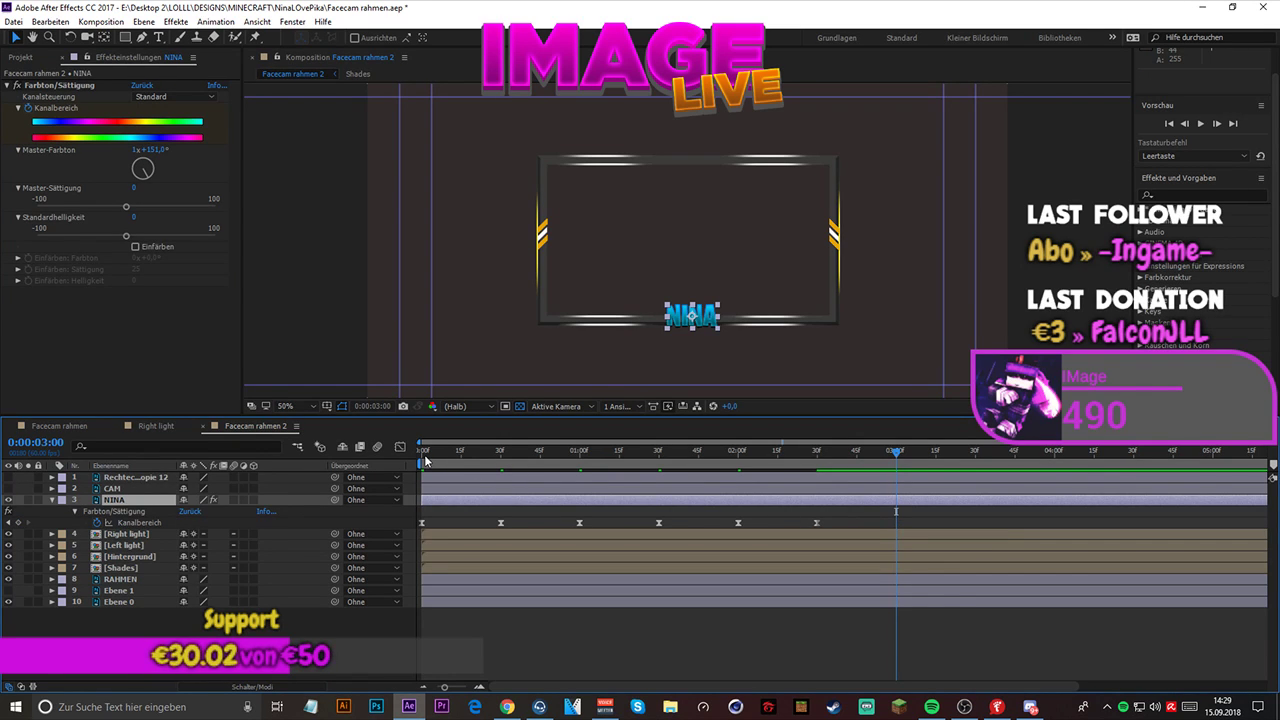
# - Play back NINA's full color cycle several times to check the revised keyframe colors
pyautogui.press('space')
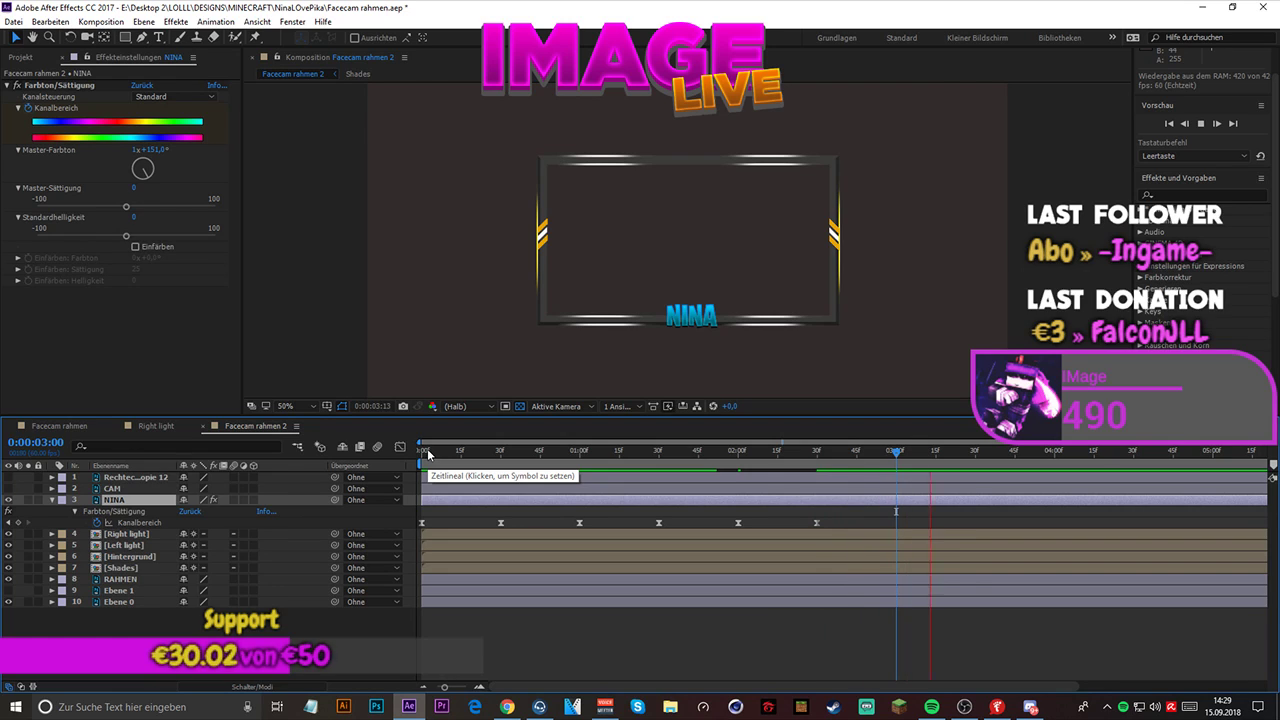
pyautogui.press('space')
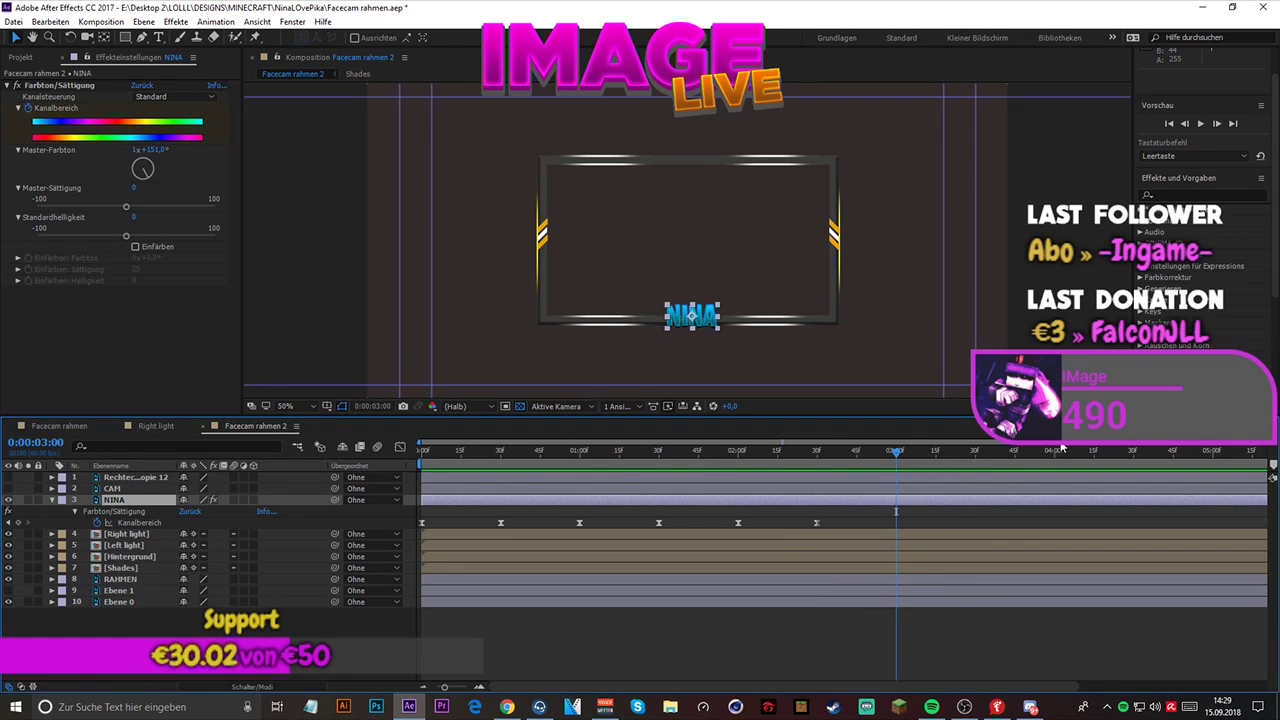
pyautogui.moveTo(1062, 443); pyautogui.dragTo(926, 443)
pyautogui.moveTo(432, 450); pyautogui.dragTo(413, 455)
pyautogui.press('space')
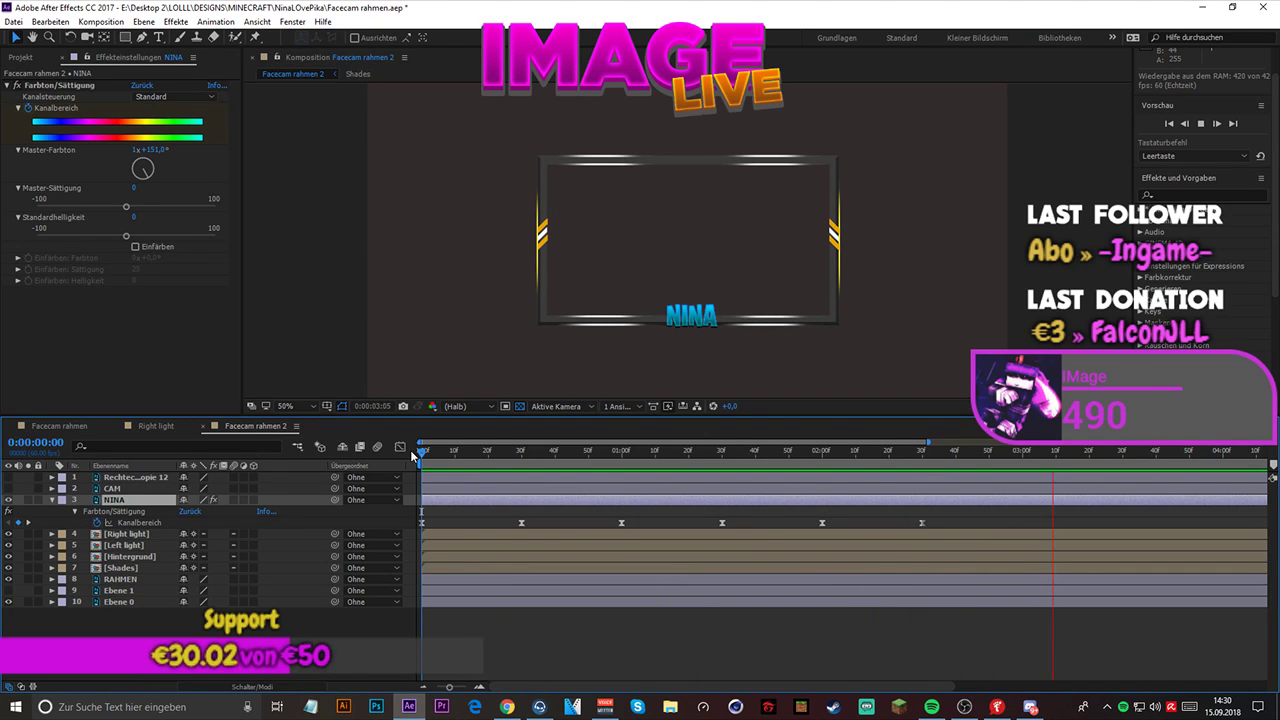
pyautogui.press('space')
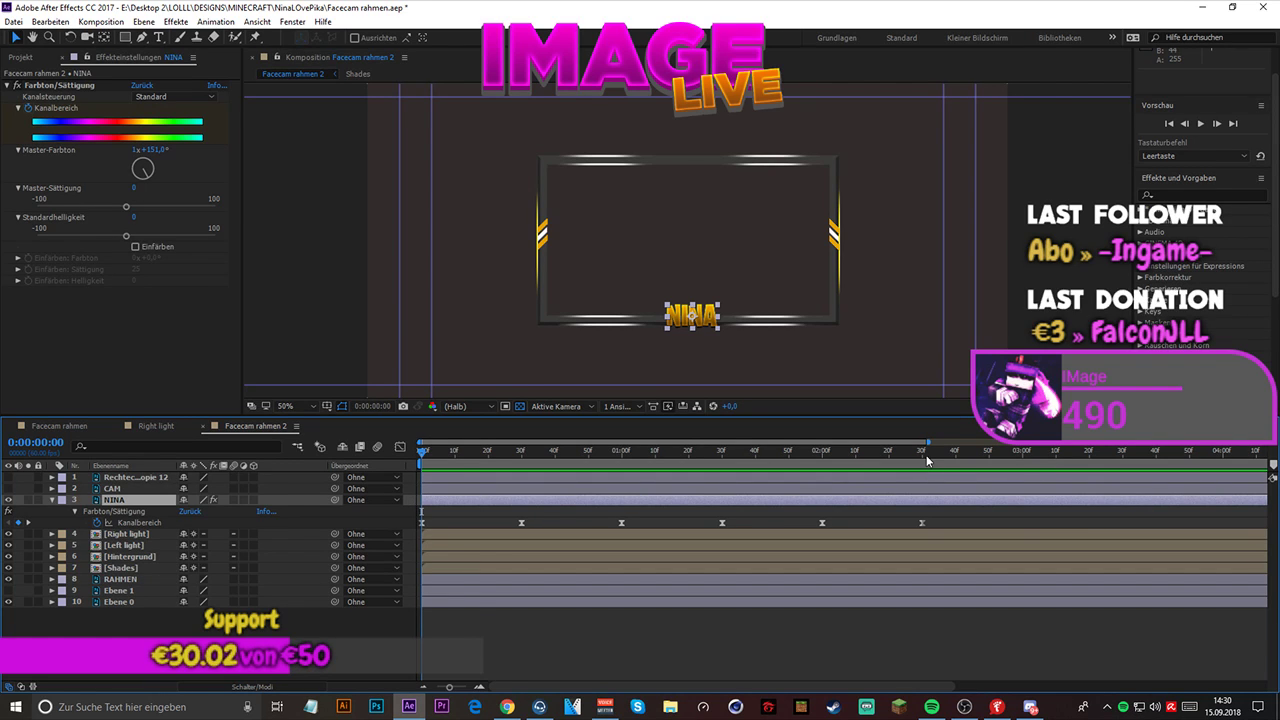
pyautogui.moveTo(1256, 452); pyautogui.dragTo(925, 453)
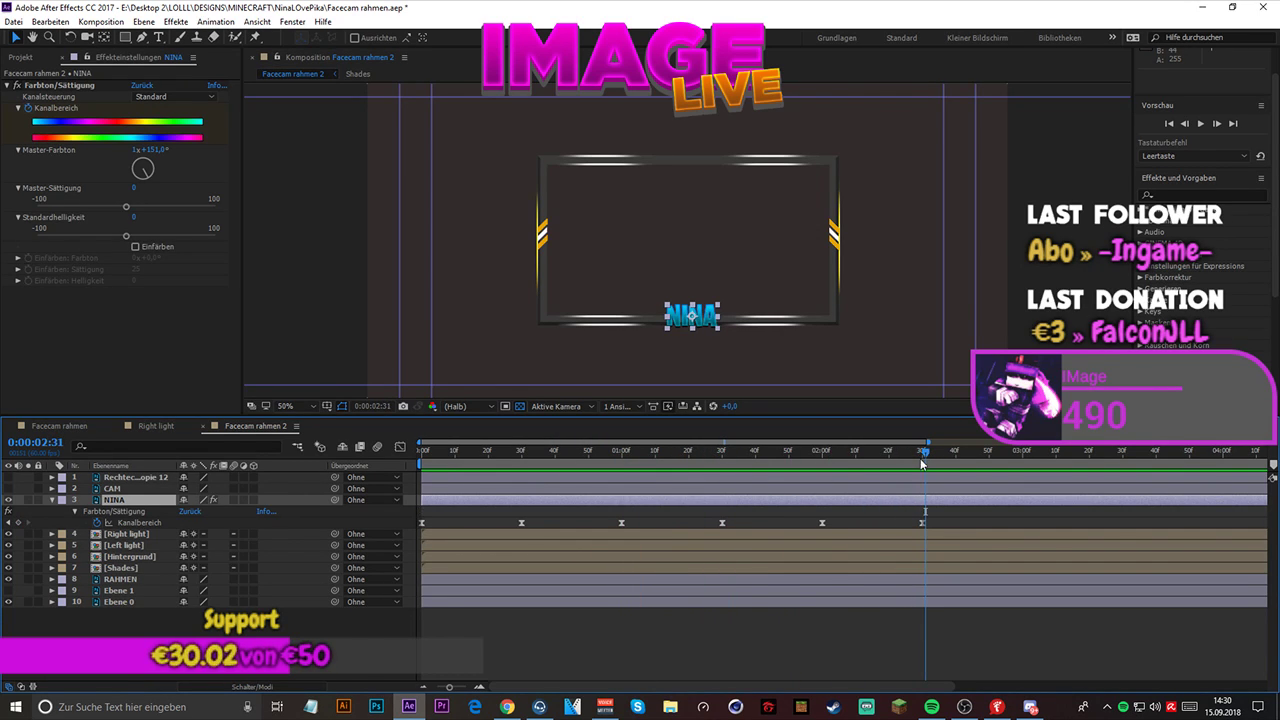
pyautogui.press('space')
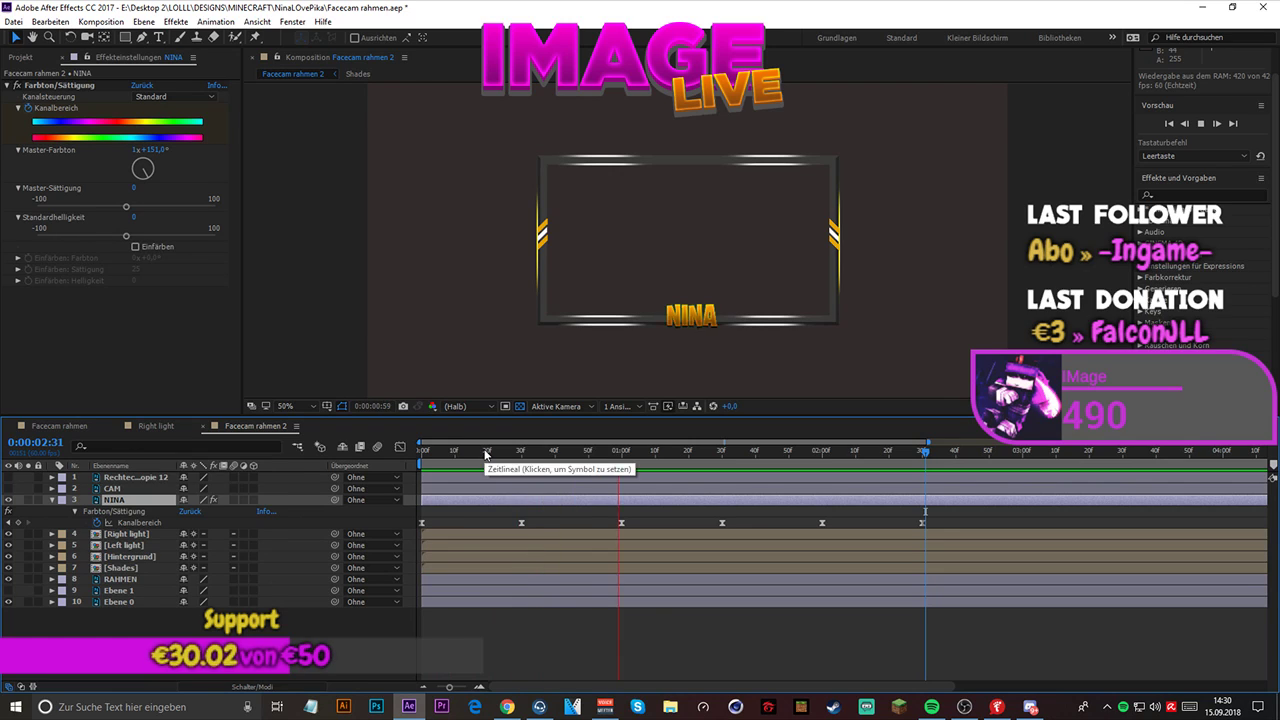
pyautogui.press('space')
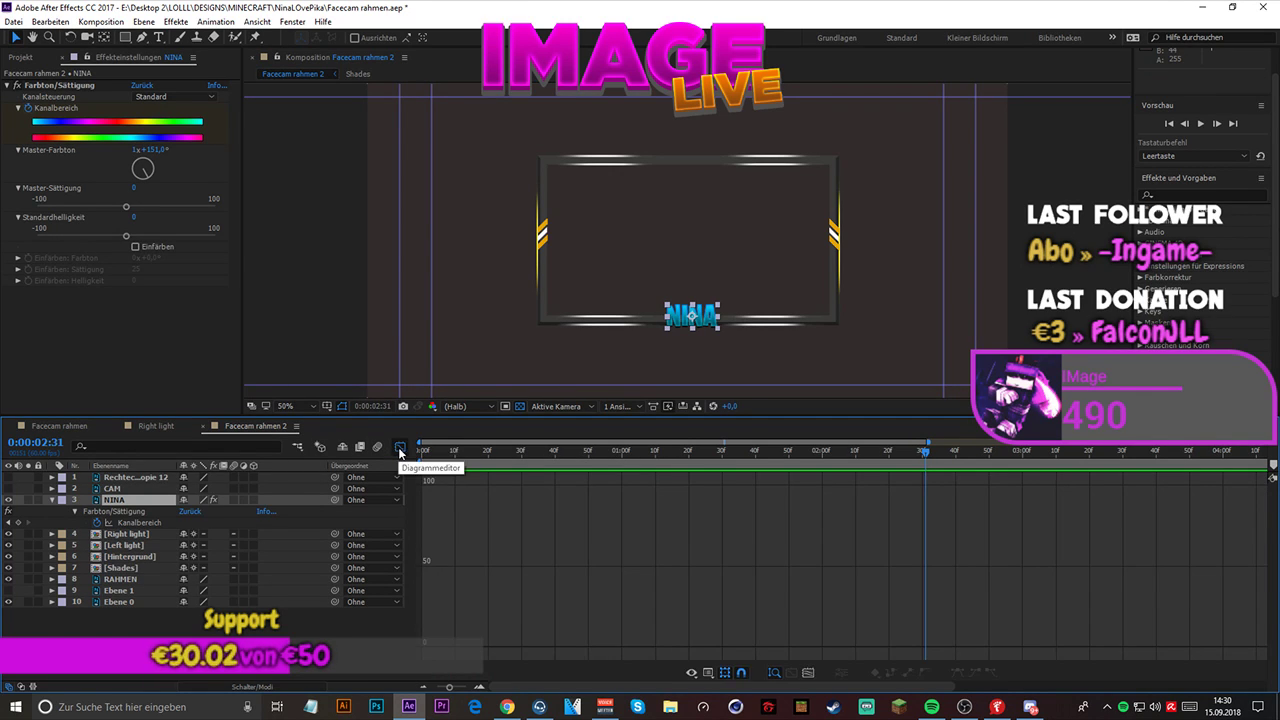
# - Select all of NINA's Kanalbereich keyframes in the graph editor and lengthen their outgoing handles for sharper speed peaks
pyautogui.moveTo(419, 515); pyautogui.dragTo(956, 529)
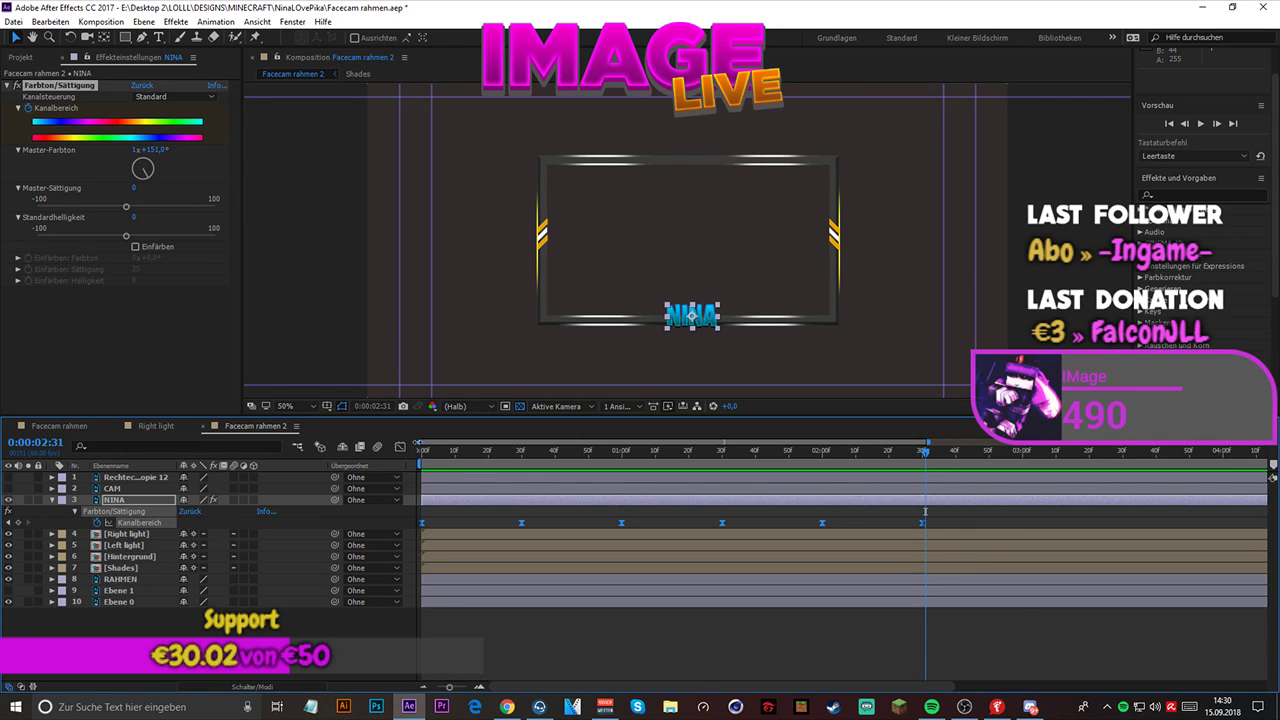
pyautogui.click(400, 446)
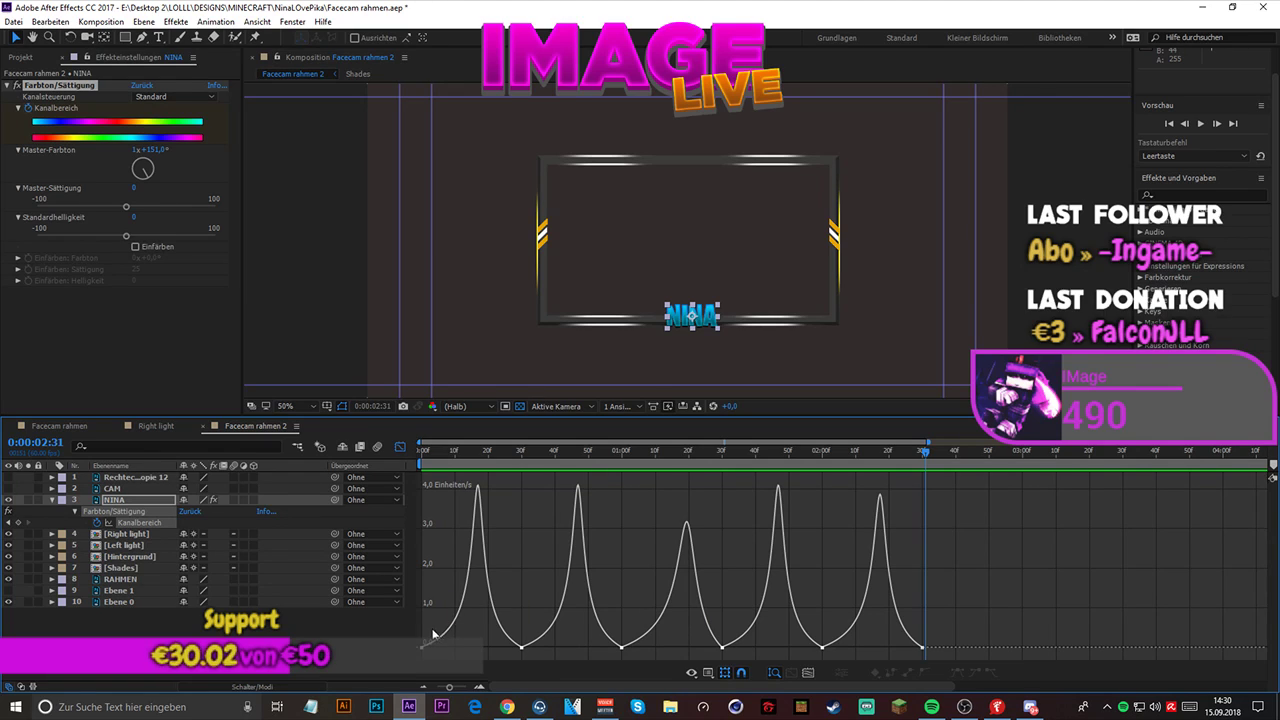
pyautogui.moveTo(420, 632); pyautogui.dragTo(925, 656)
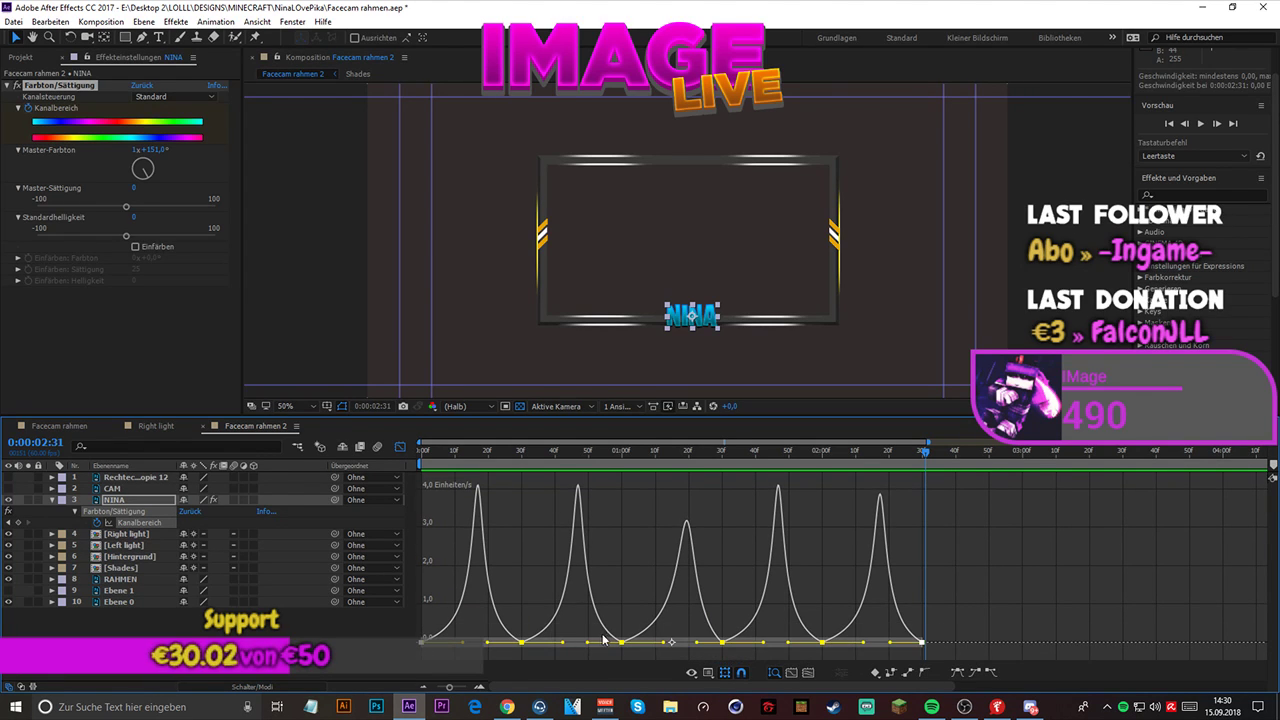
pyautogui.moveTo(565, 647); pyautogui.dragTo(629, 646)
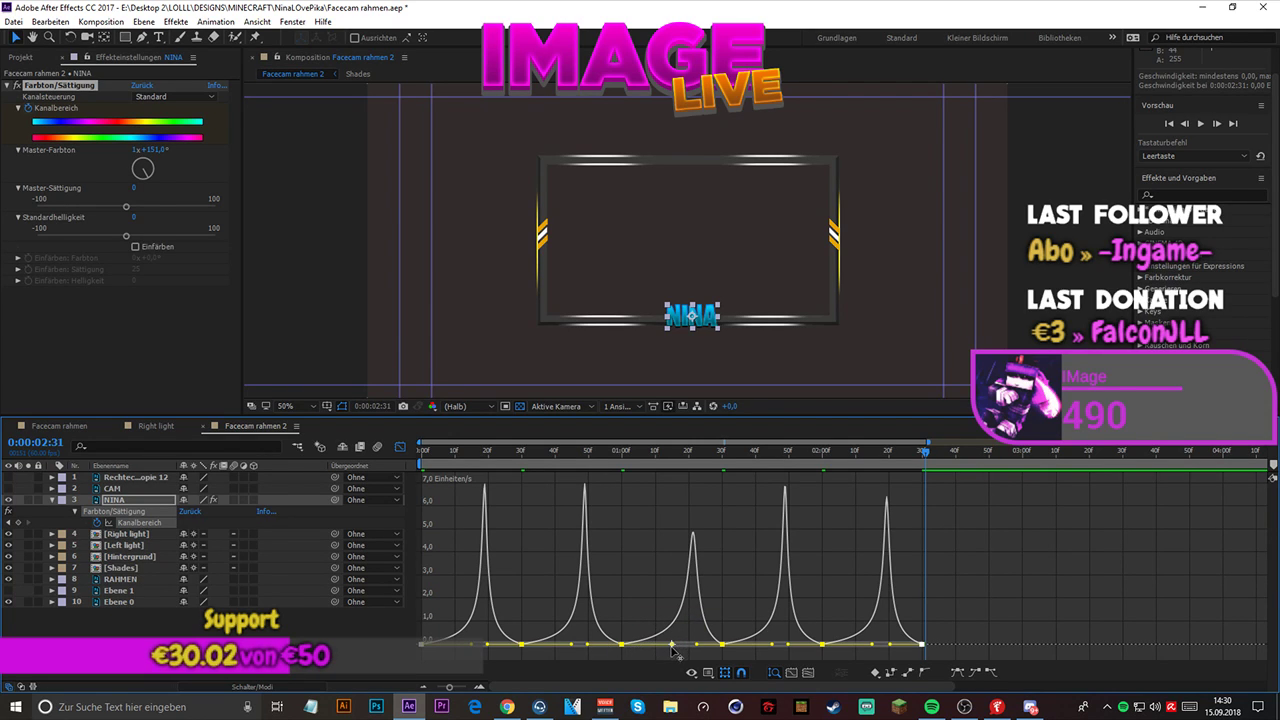
# - Adjust the incoming handles of all selected keyframes to form tall, narrow, nearly centered speed peaks, and preview the color cycle
pyautogui.moveTo(697, 648)
pyautogui.mouseDown()
pyautogui.moveTo(728, 650)
pyautogui.moveTo(720, 643)
pyautogui.mouseUp()
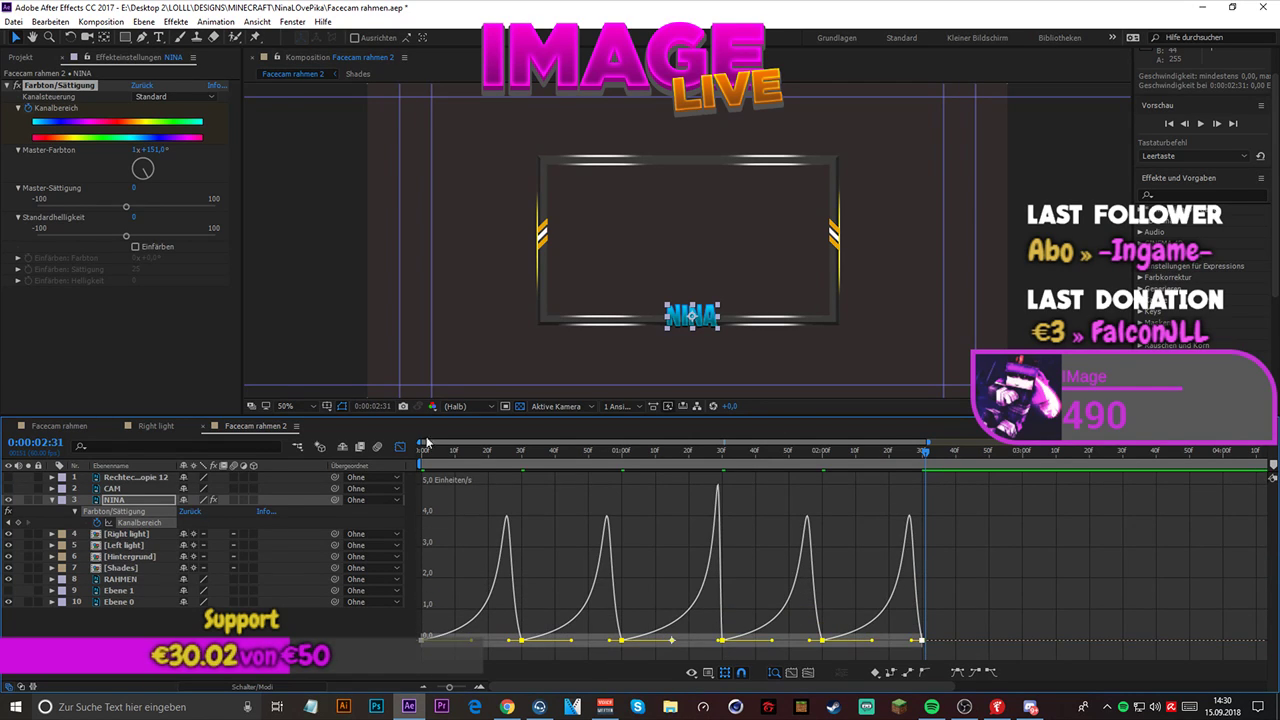
pyautogui.press('space')
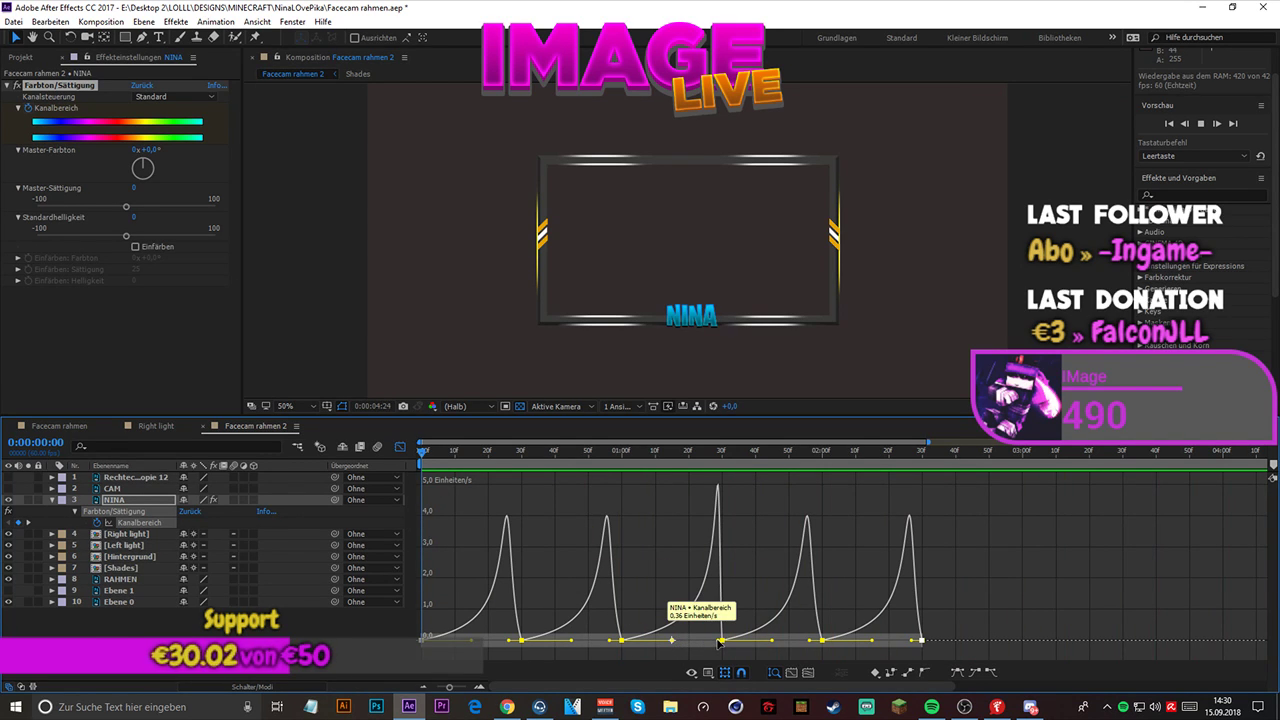
pyautogui.moveTo(718, 642); pyautogui.dragTo(701, 645)
pyautogui.press('space')
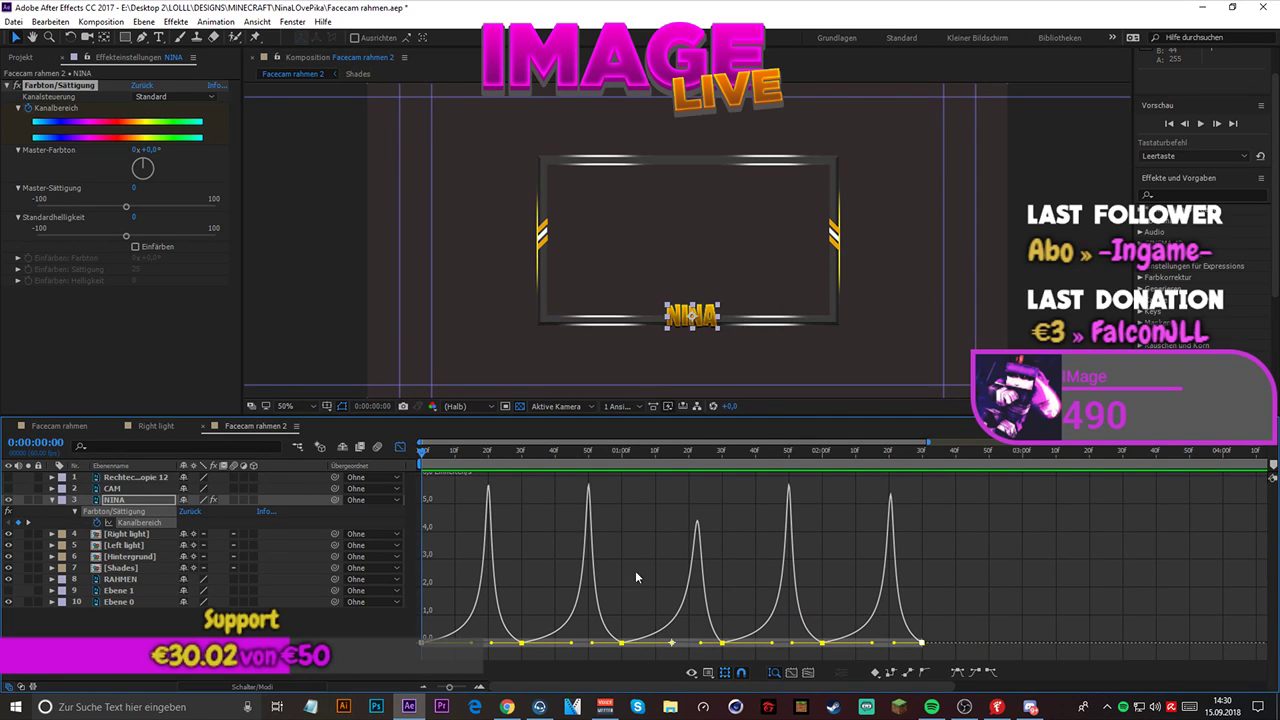
pyautogui.press('space')
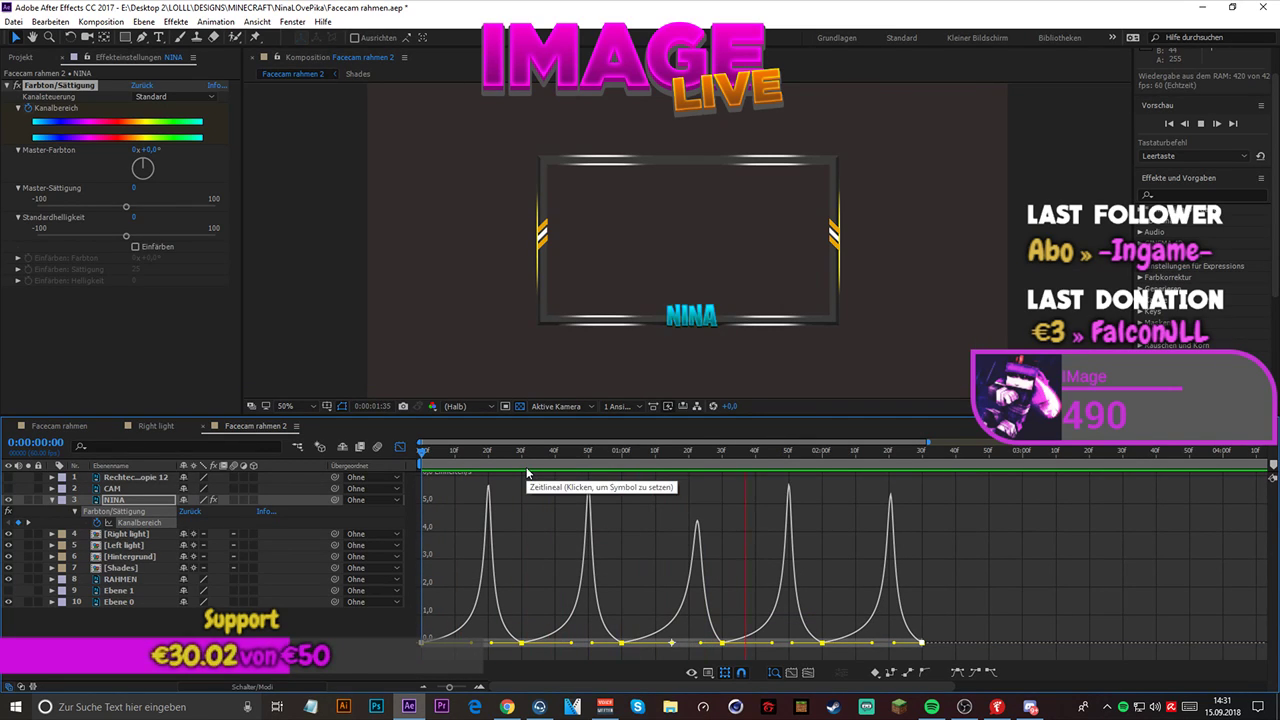
pyautogui.press('space')
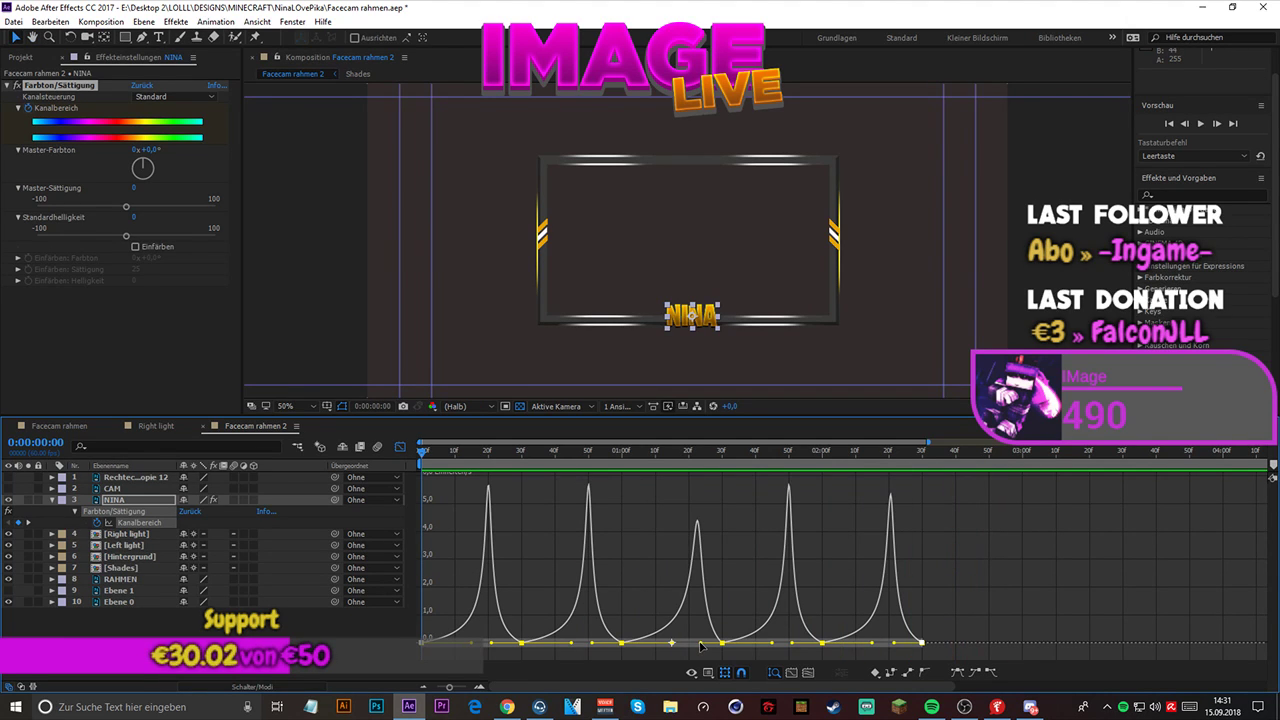
pyautogui.moveTo(698, 646); pyautogui.dragTo(697, 640)
pyautogui.press('space')
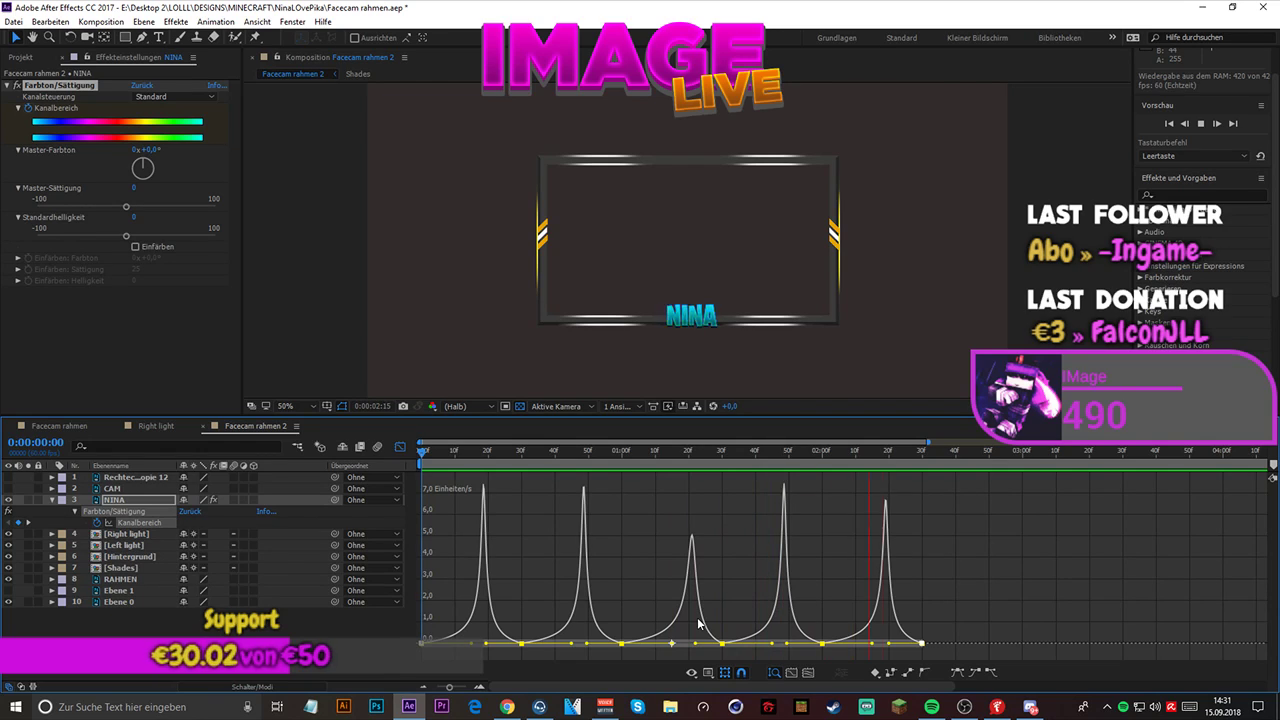
pyautogui.press('space')
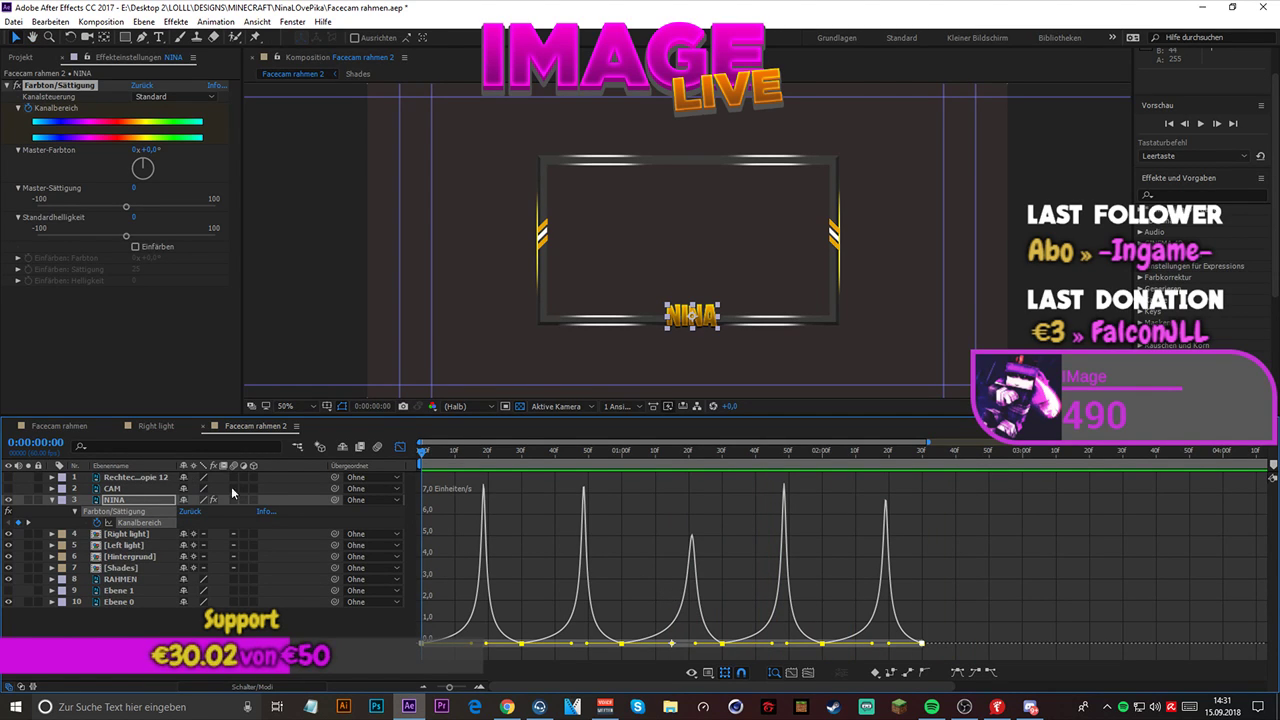
# - Leave the graph editor, shift NINA's keyframes after the first about 10 frames later so the second sits at 0:00:00:40, and preview
pyautogui.click(400, 447)
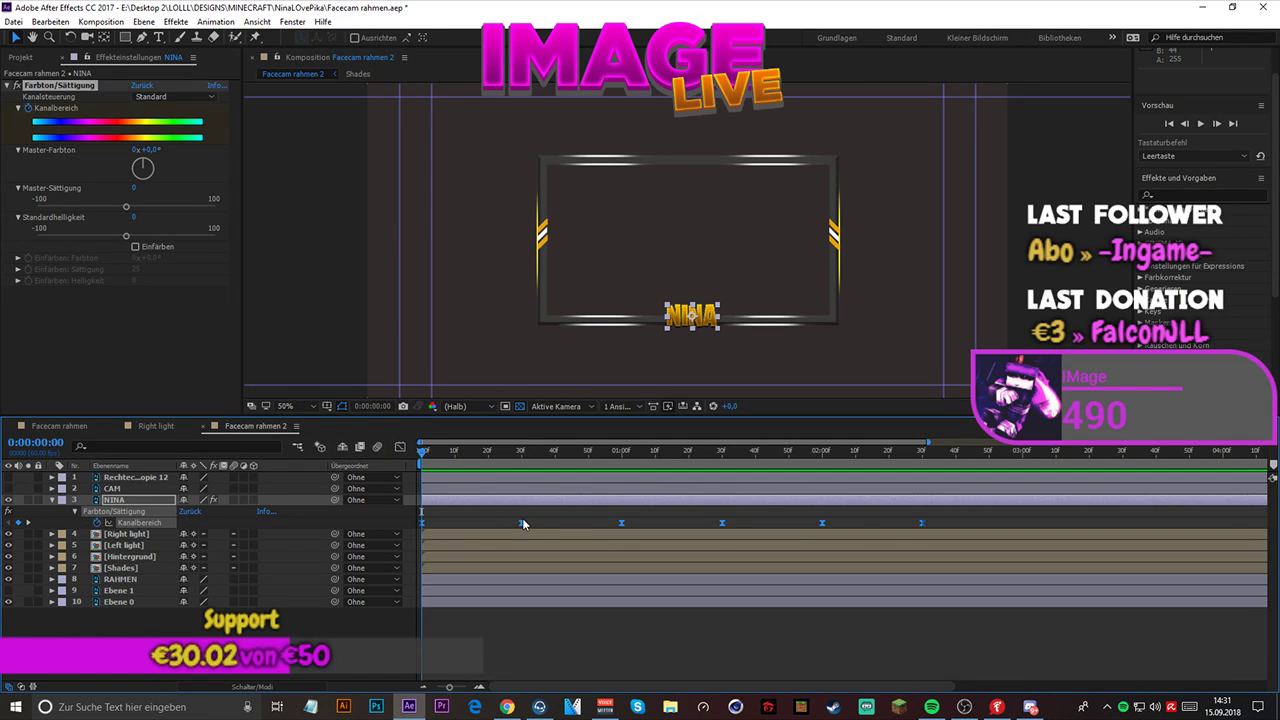
pyautogui.click(508, 514)
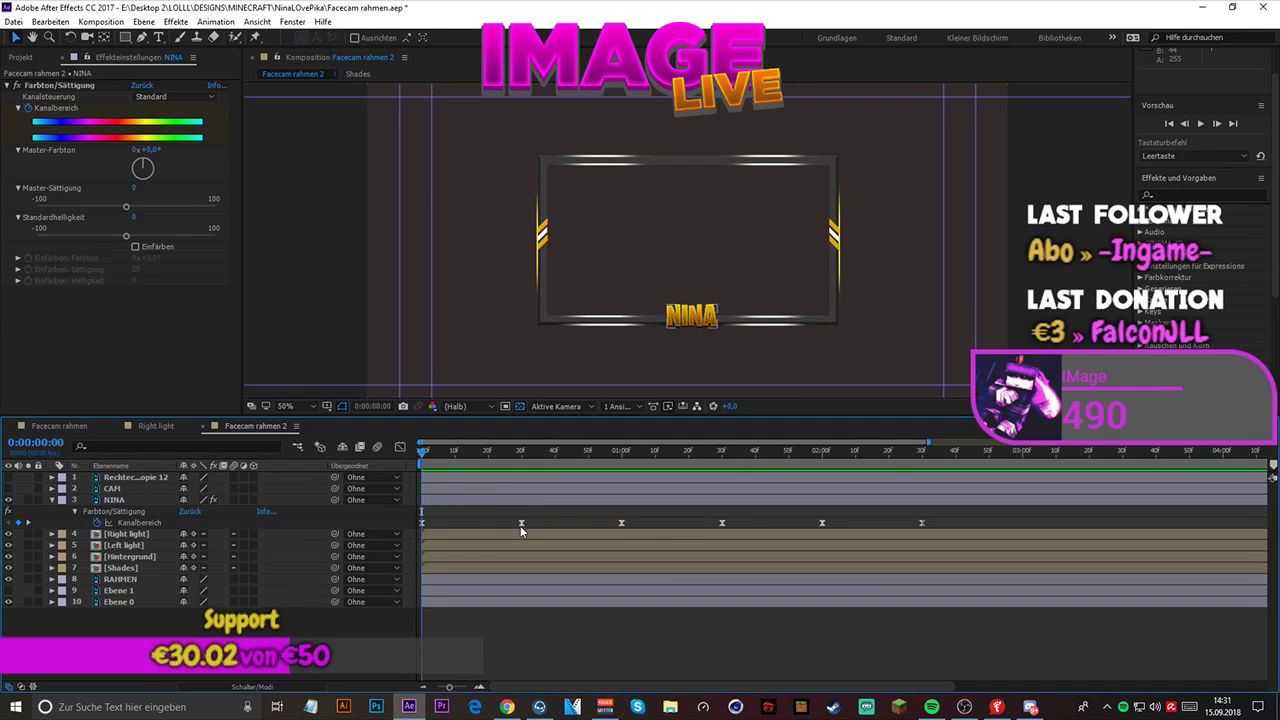
pyautogui.moveTo(521, 522); pyautogui.dragTo(956, 520)
pyautogui.moveTo(928, 441); pyautogui.dragTo(958, 442)
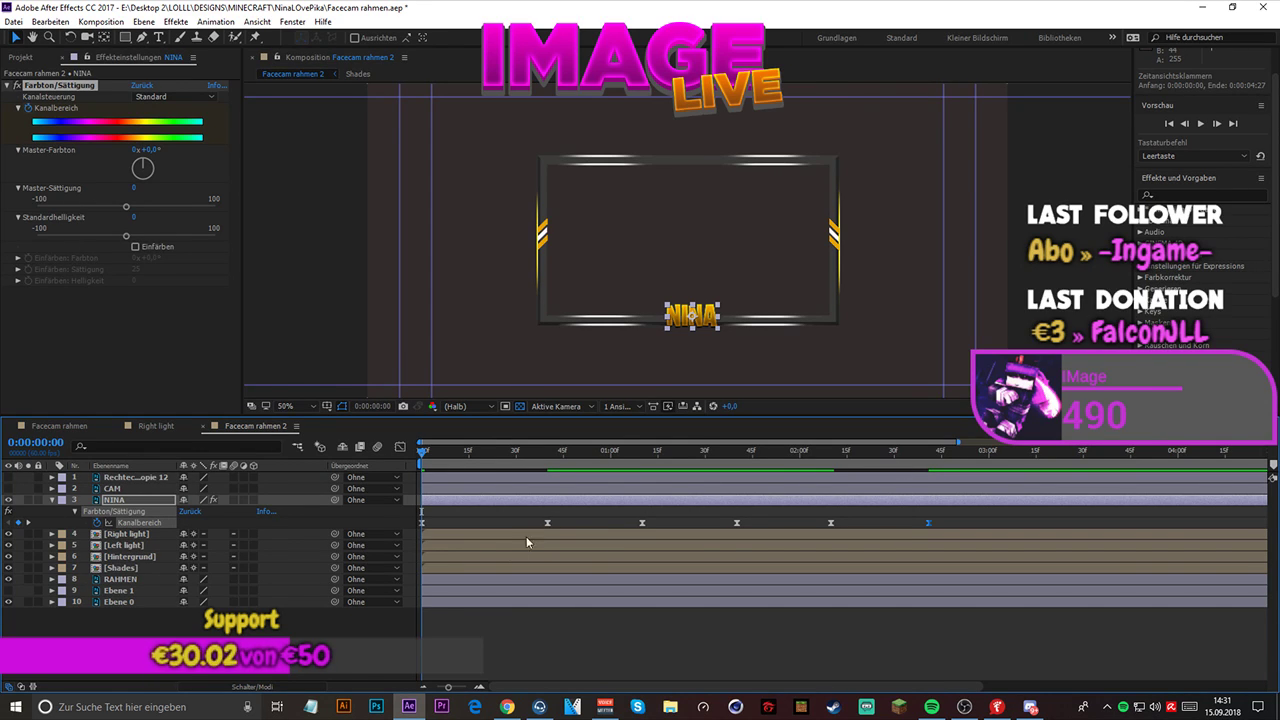
pyautogui.moveTo(450, 688); pyautogui.dragTo(455, 688)
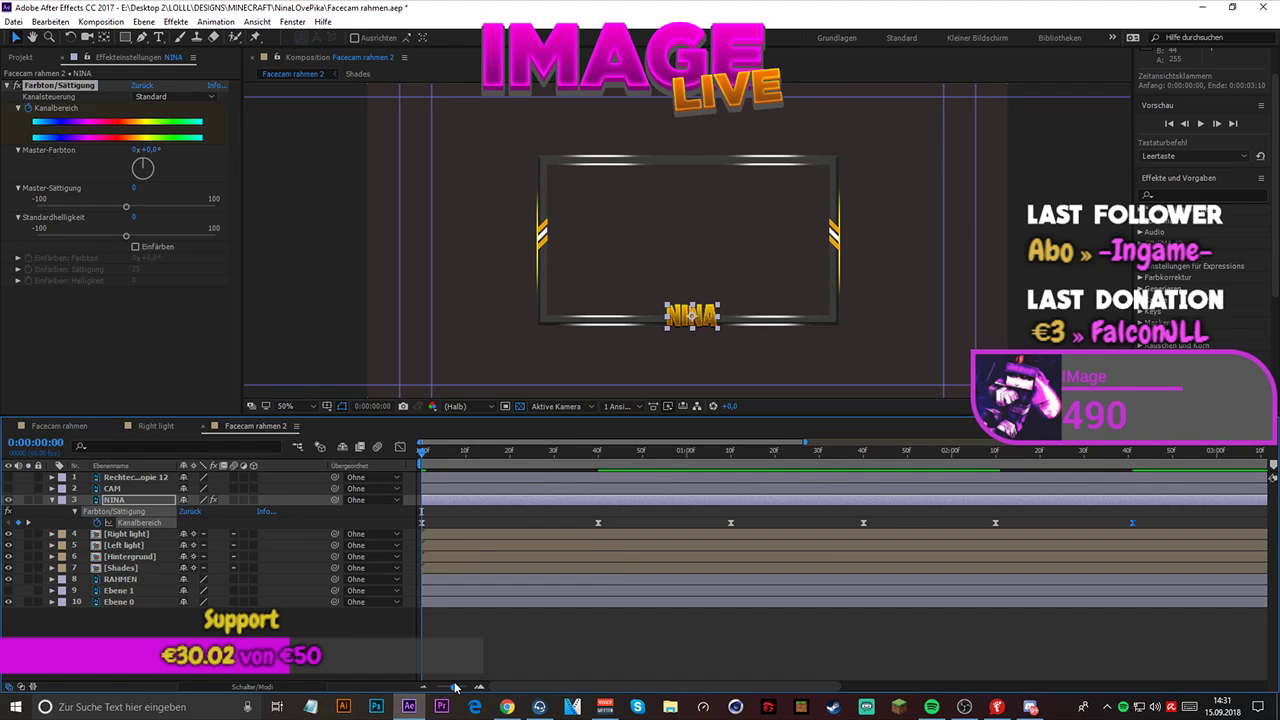
pyautogui.click(598, 522)
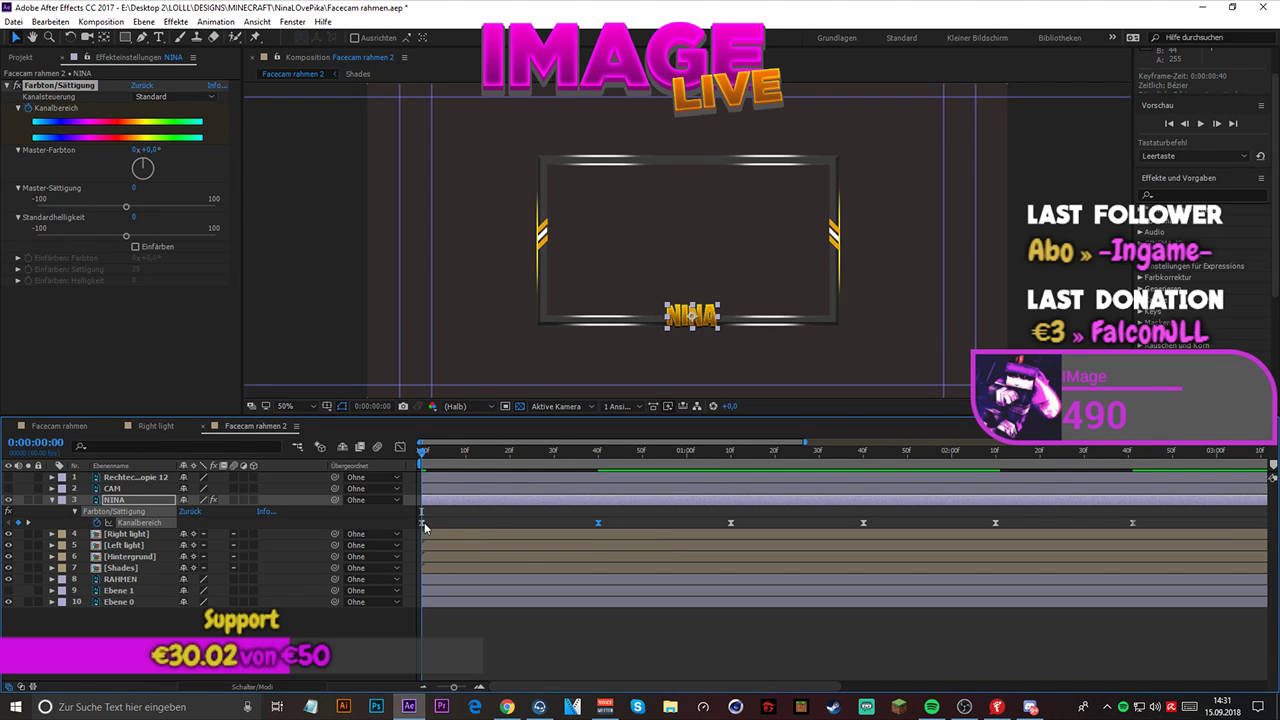
pyautogui.press('space')
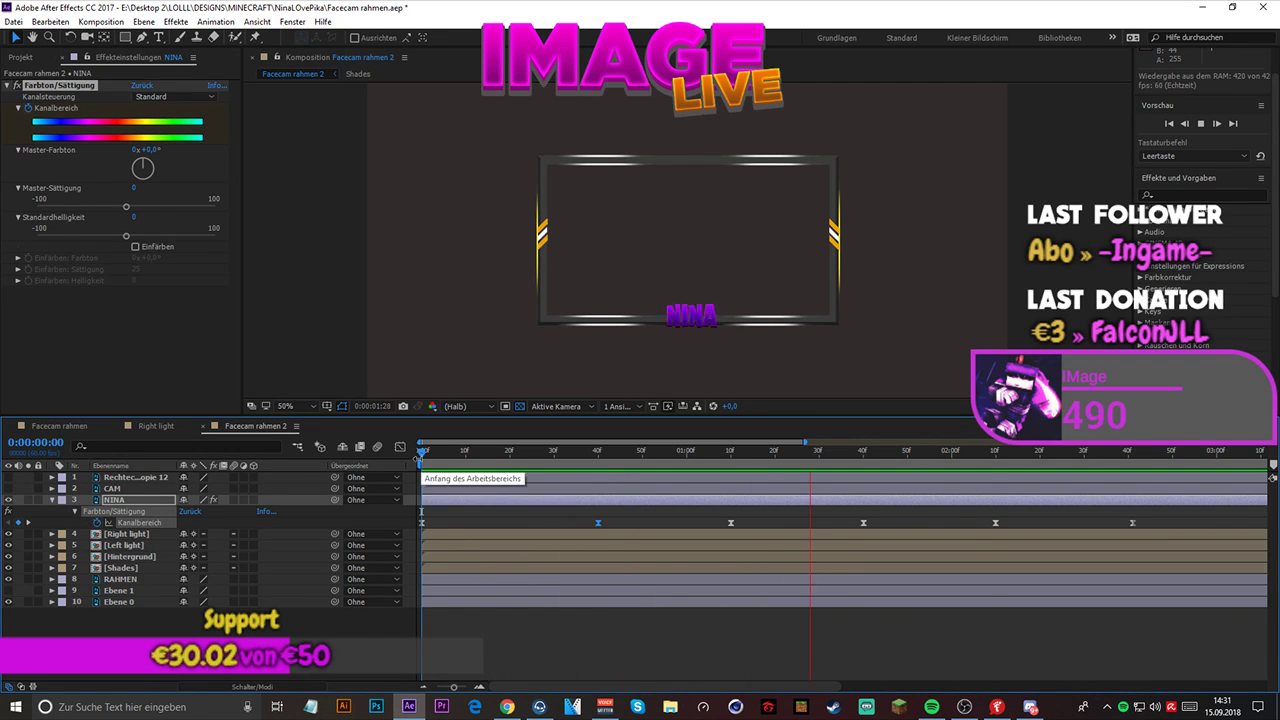
pyautogui.press('space')
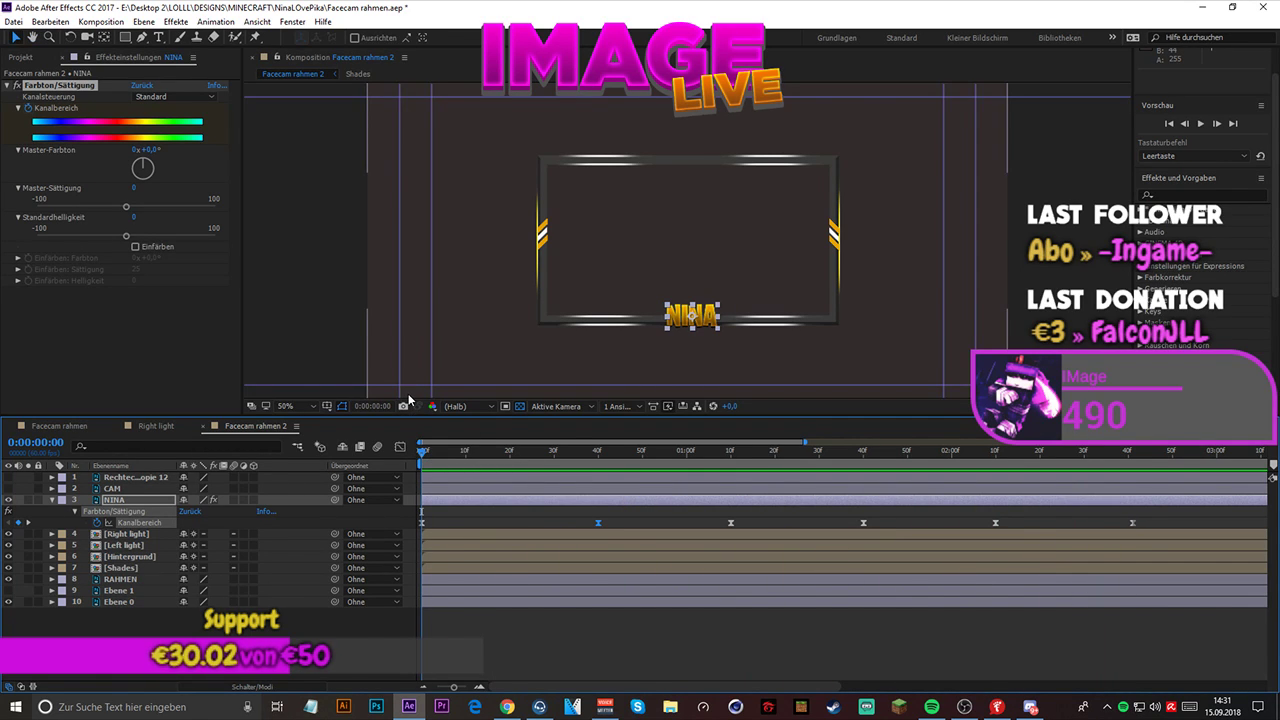
# - Collapse the NINA layer's properties and copy its keyframed Farbton/Sättigung effect
pyautogui.hotkey('alt', 'Tab')
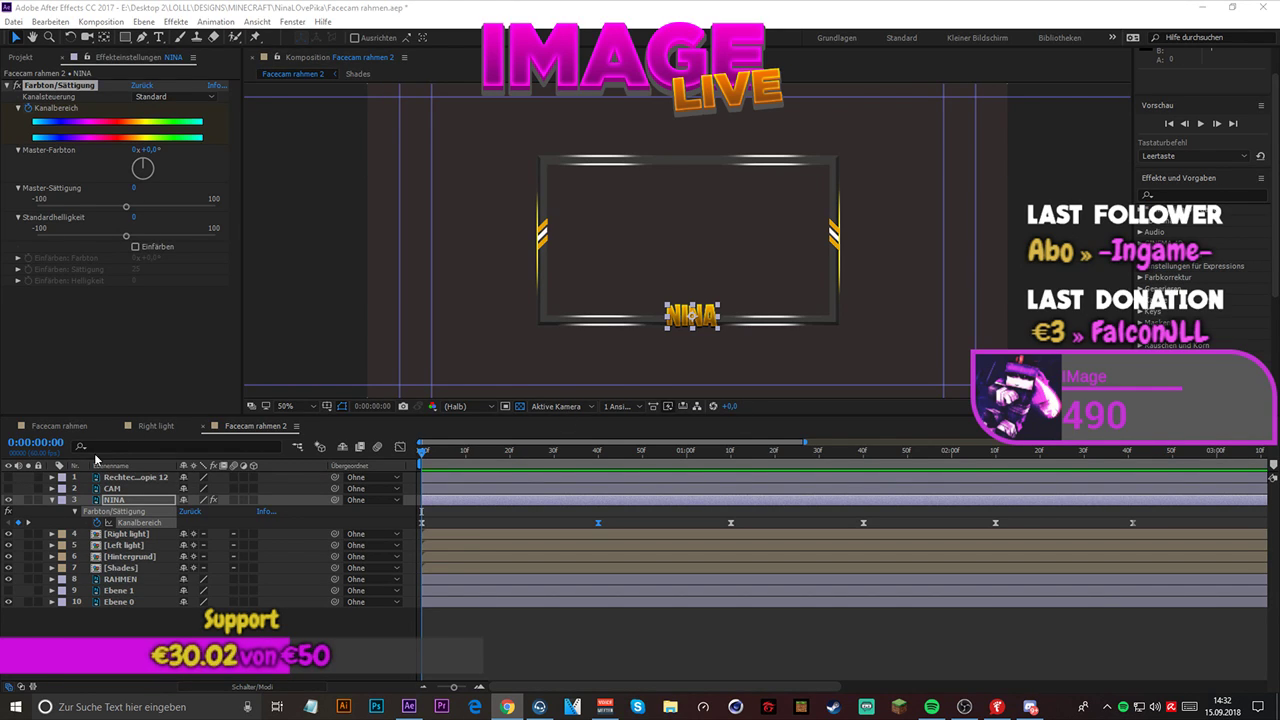
pyautogui.click(53, 500)
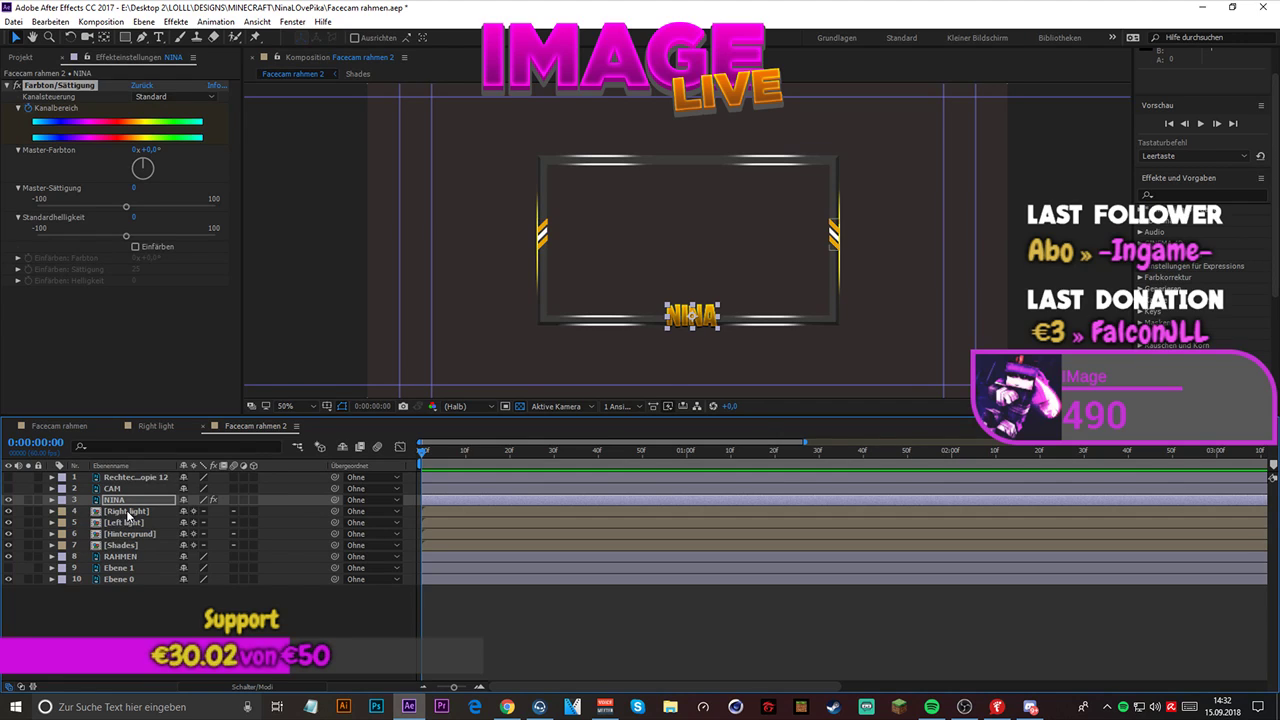
pyautogui.click(66, 90)
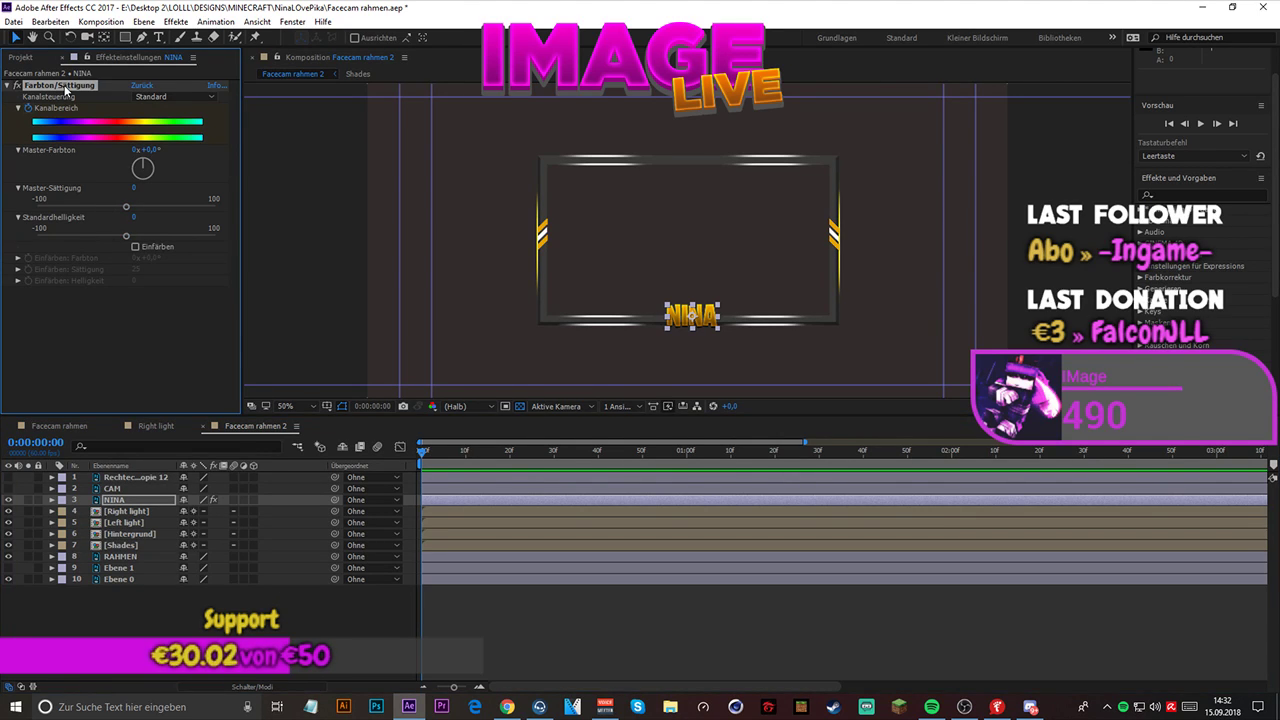
# - Paste the copied Farbton/Sättigung effect onto Ebene 4 in the Right light composition, preview the color cycle and save the project
pyautogui.doubleClick(133, 511)
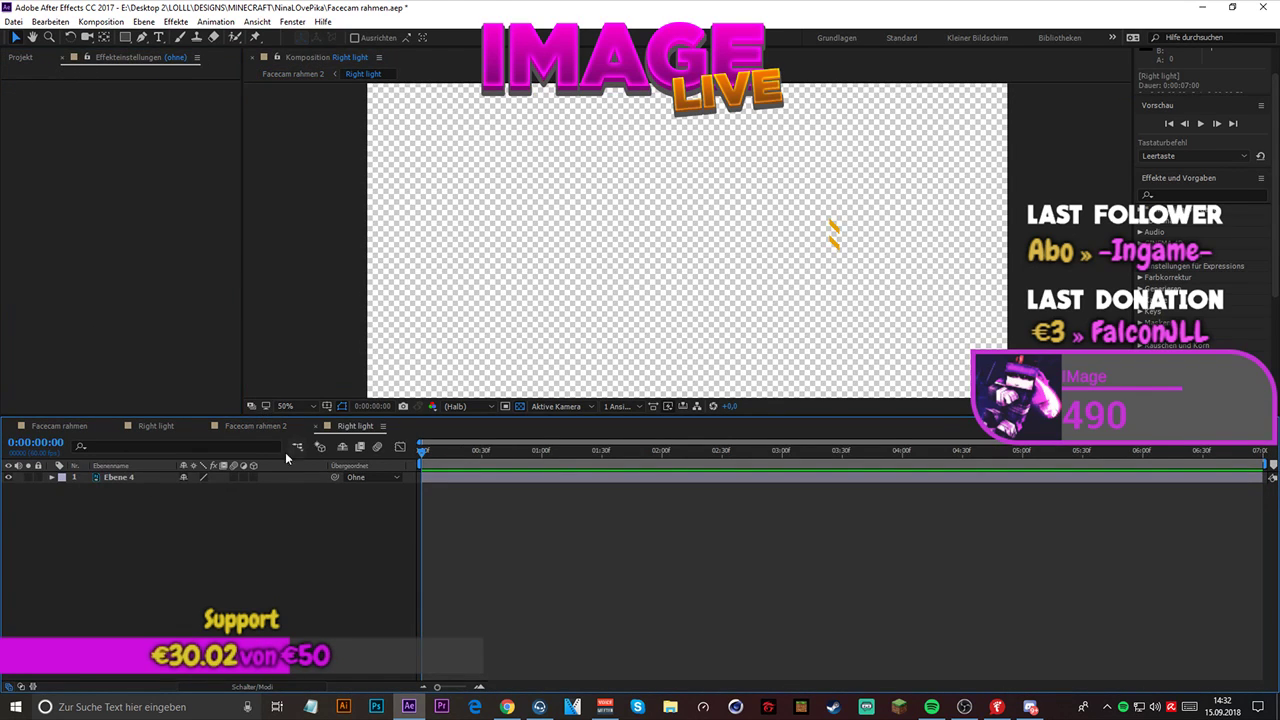
pyautogui.click(117, 478)
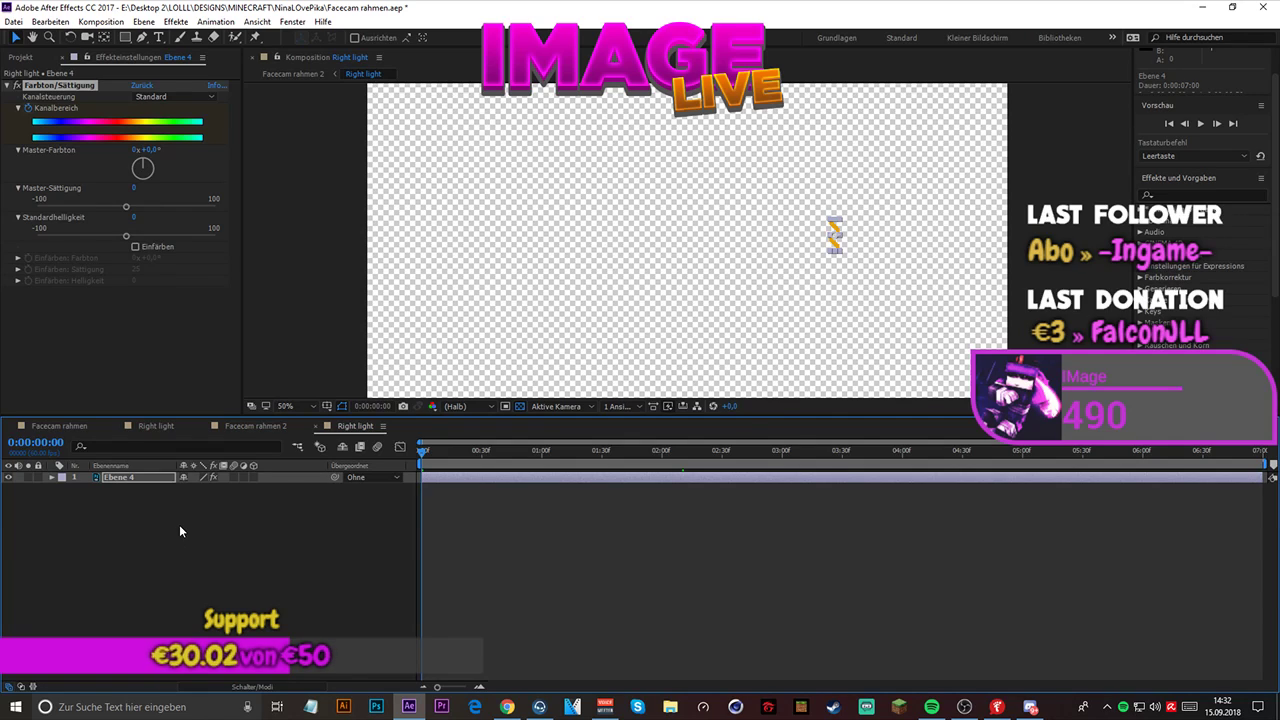
pyautogui.click(177, 527)
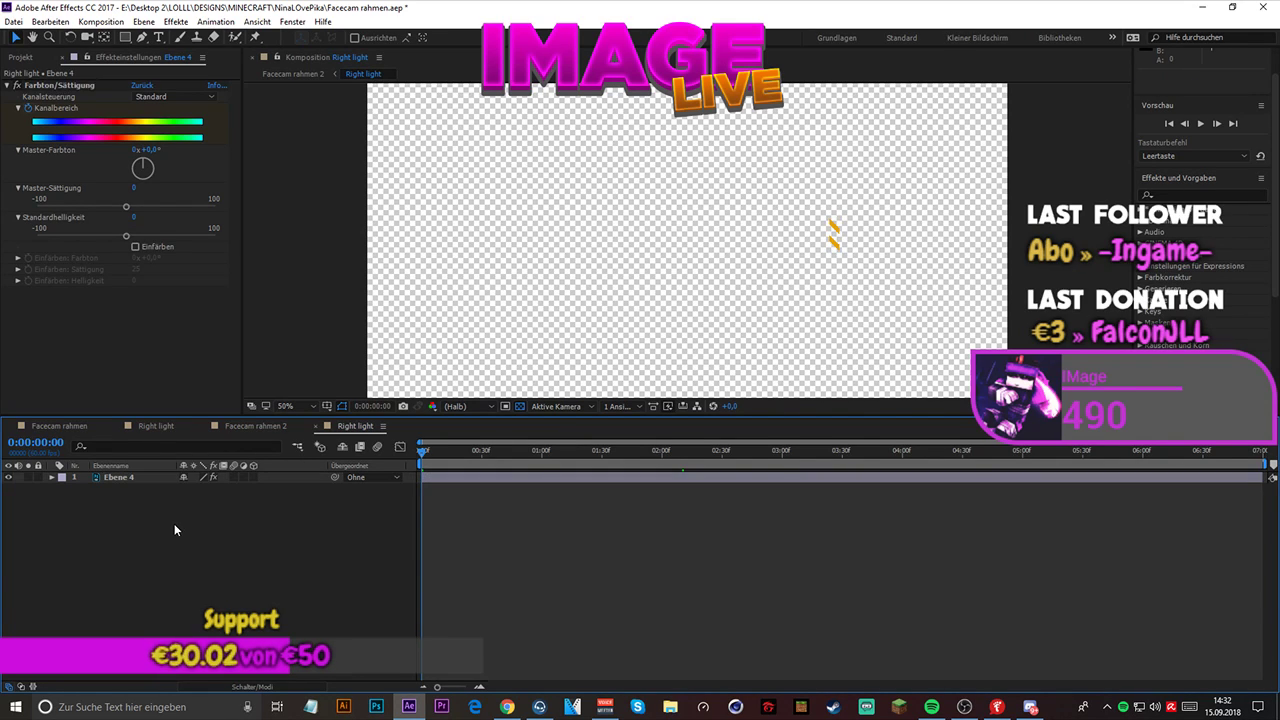
pyautogui.press('space')
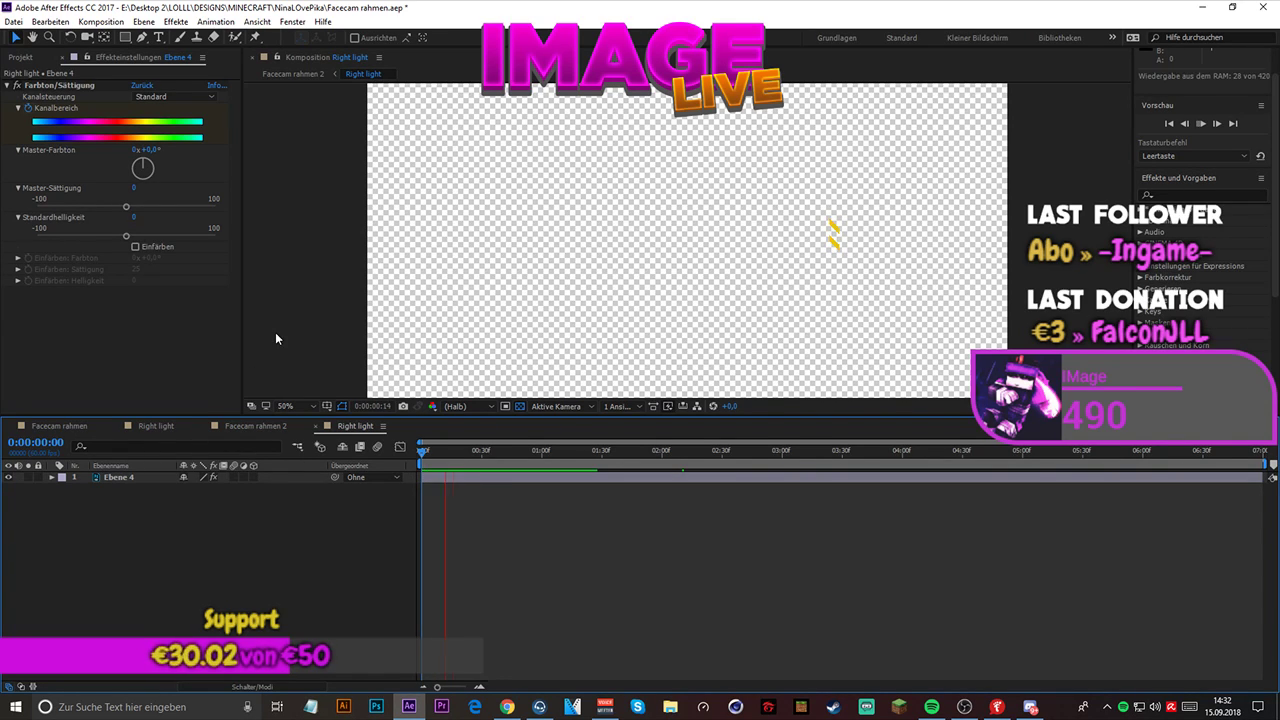
pyautogui.press('space')
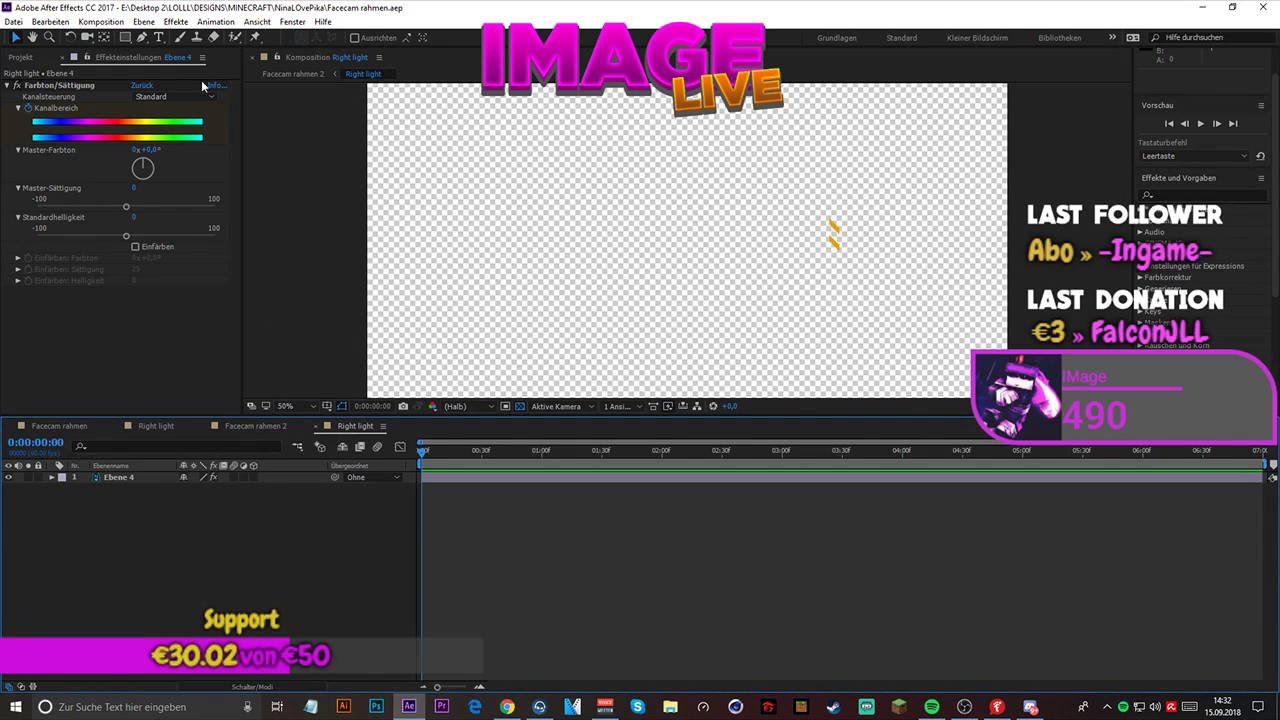
# - Paste the copied Farbton/Sättigung effect onto Ebene 3 in the Left light composition and save the project
pyautogui.click(288, 74)
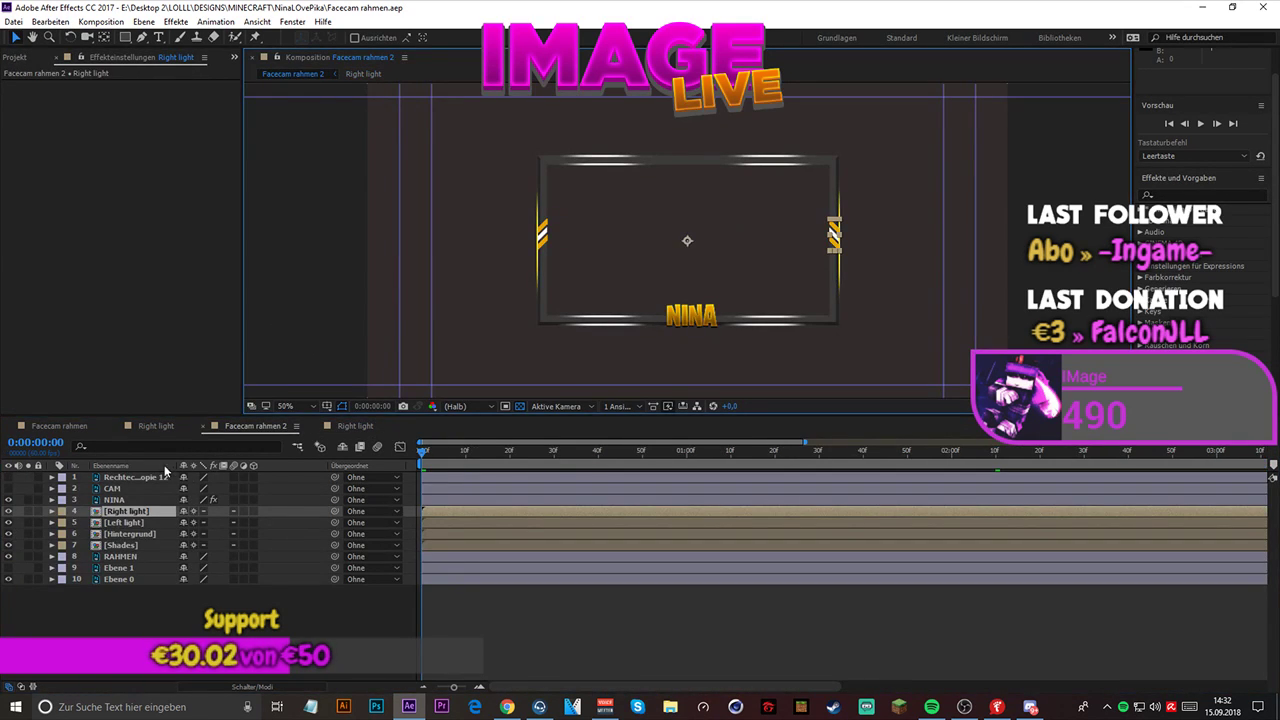
pyautogui.doubleClick(126, 522)
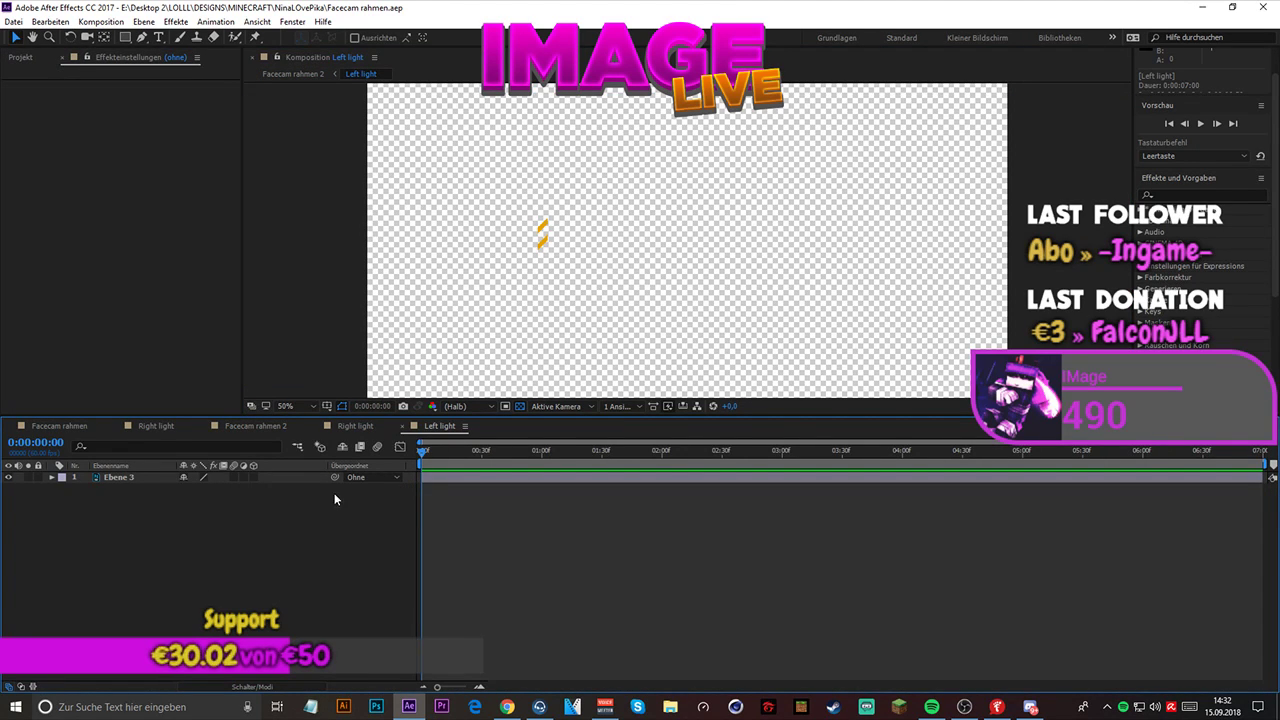
pyautogui.doubleClick(141, 477)
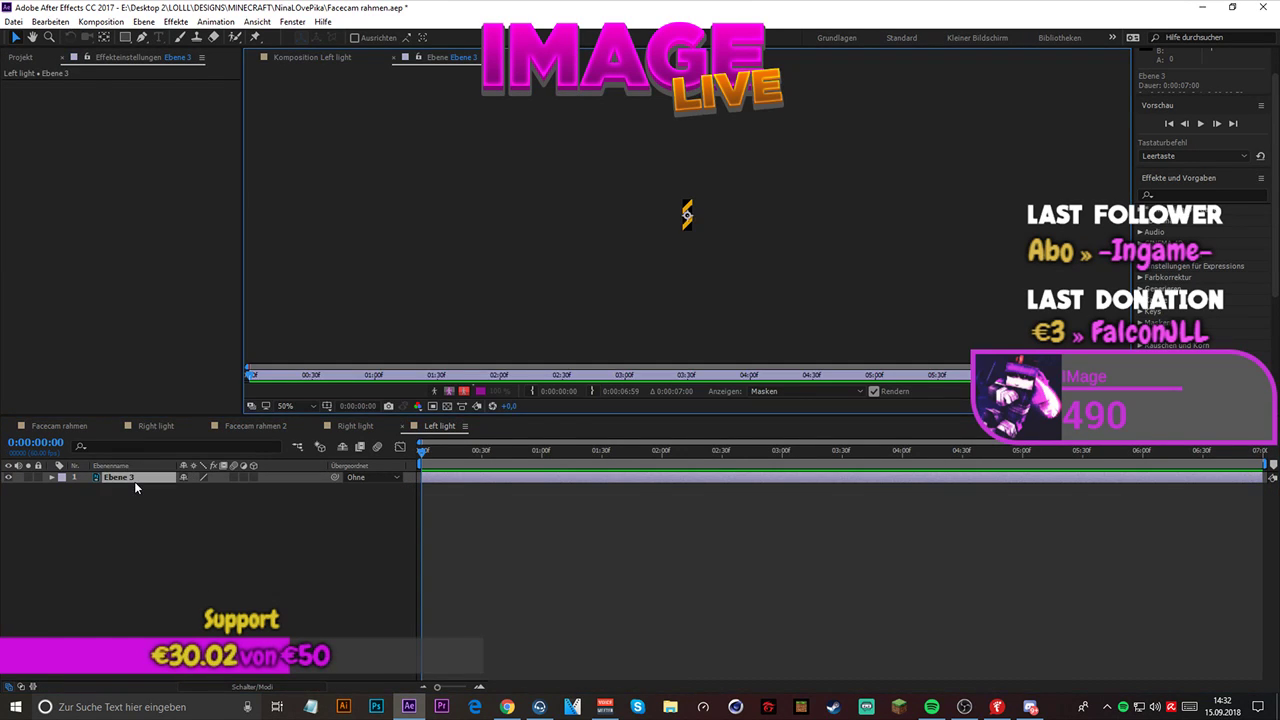
pyautogui.click(184, 534)
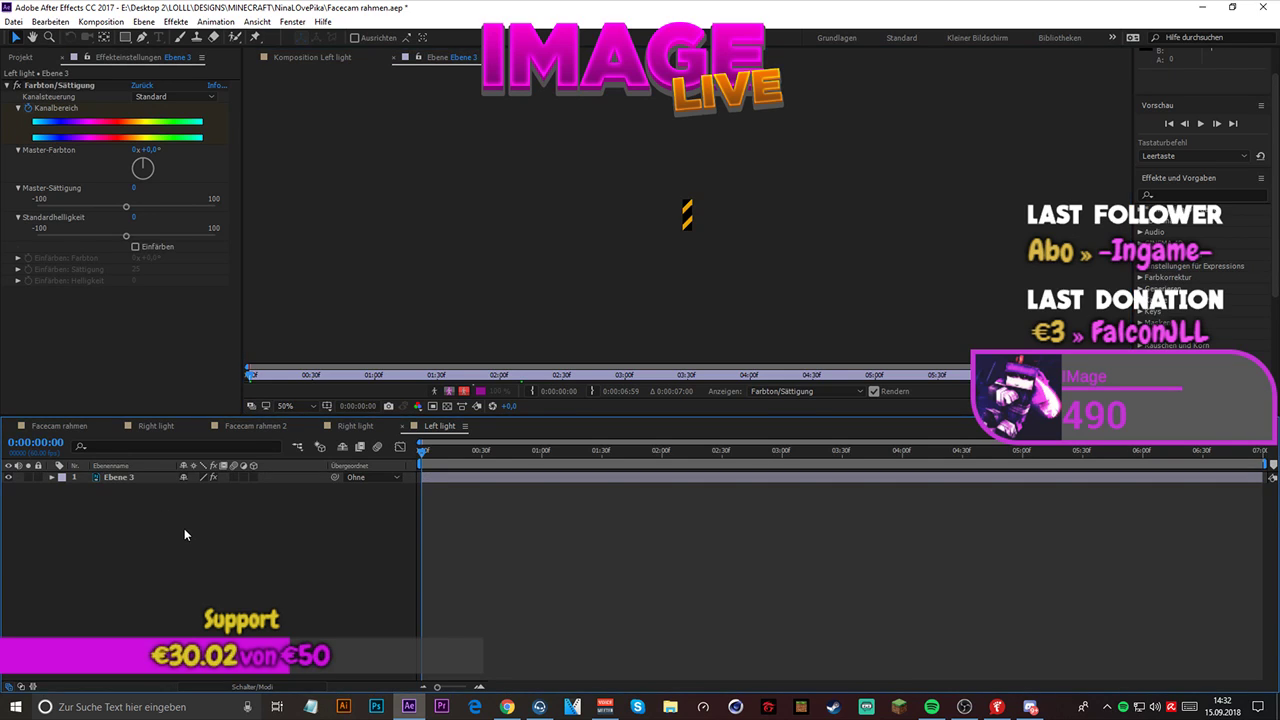
pyautogui.click(448, 407)
pyautogui.hotkey('ctrl', 's')
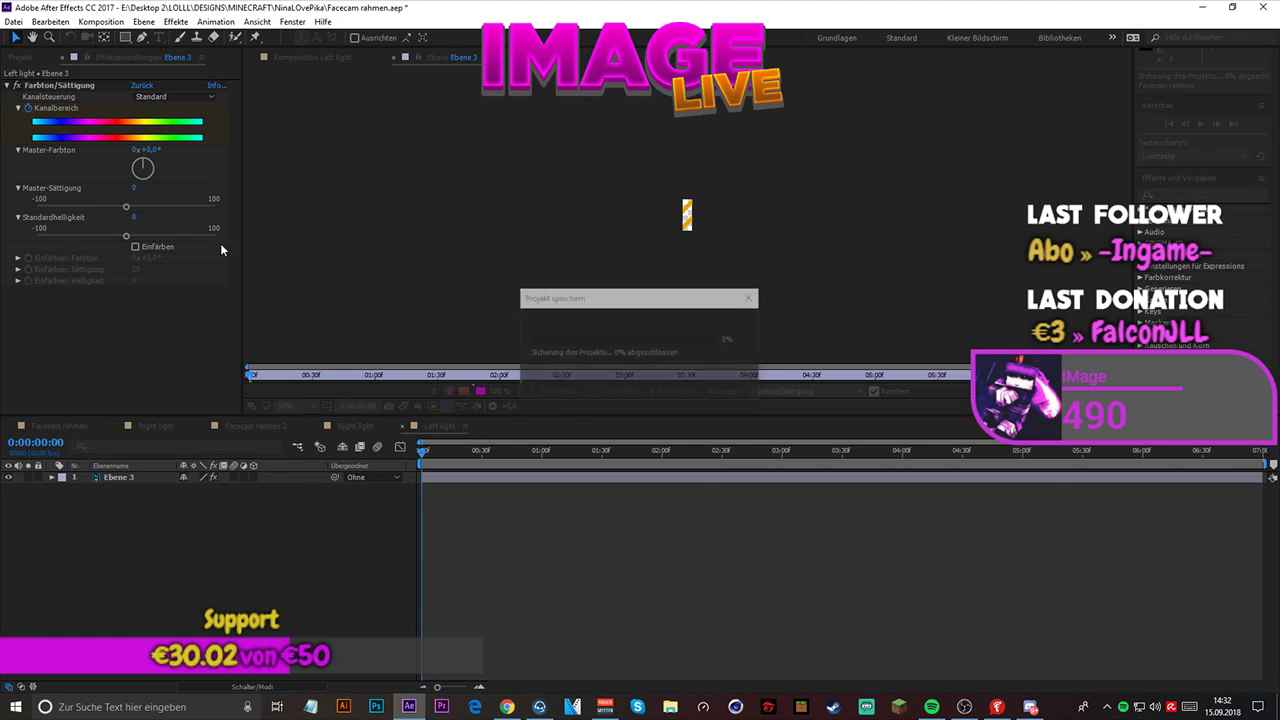
# - Return to the Facecam rahmen 2 composition and play it several times to check the side stripes' color cycle against NINA's
pyautogui.click(308, 57)
pyautogui.click(288, 75)
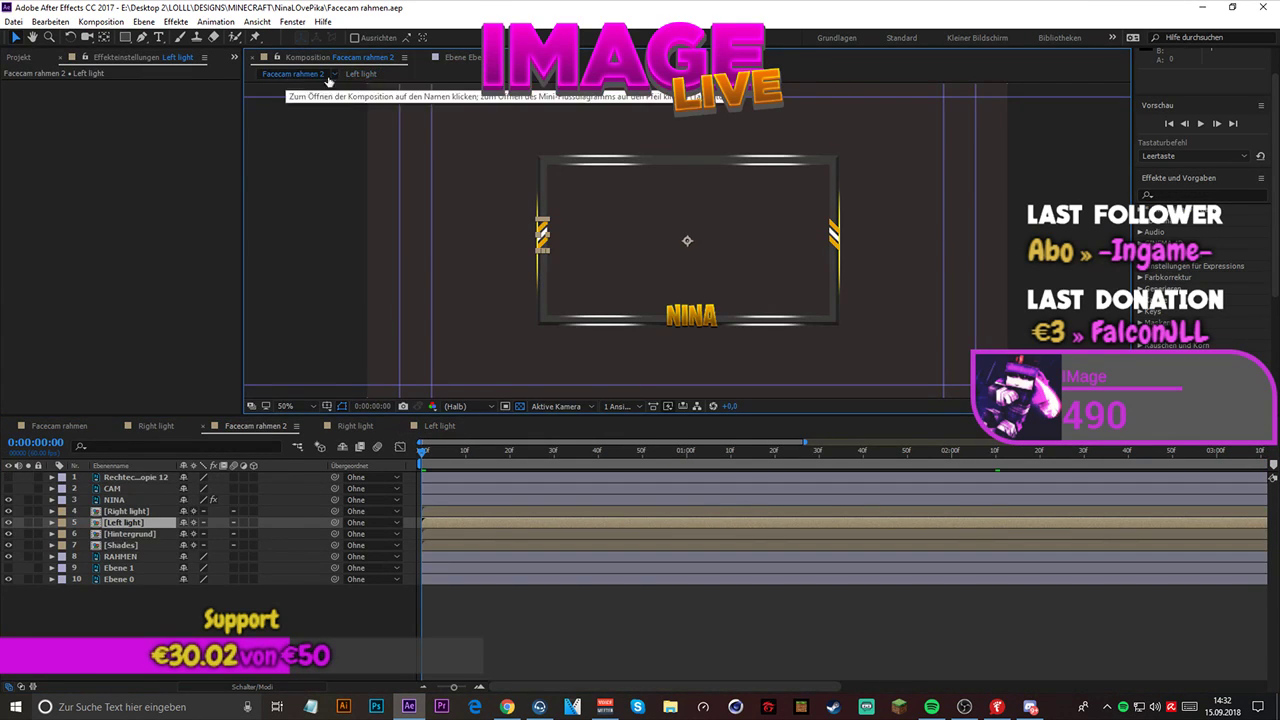
pyautogui.click(231, 636)
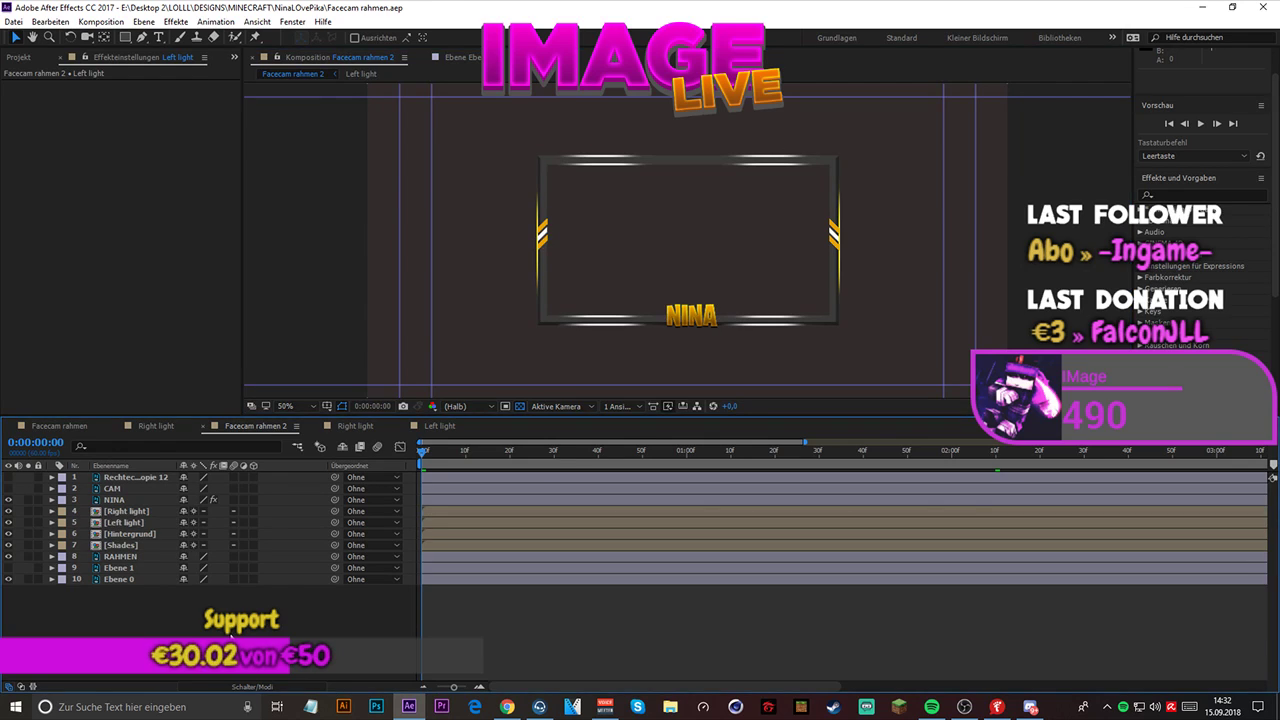
pyautogui.press('space')
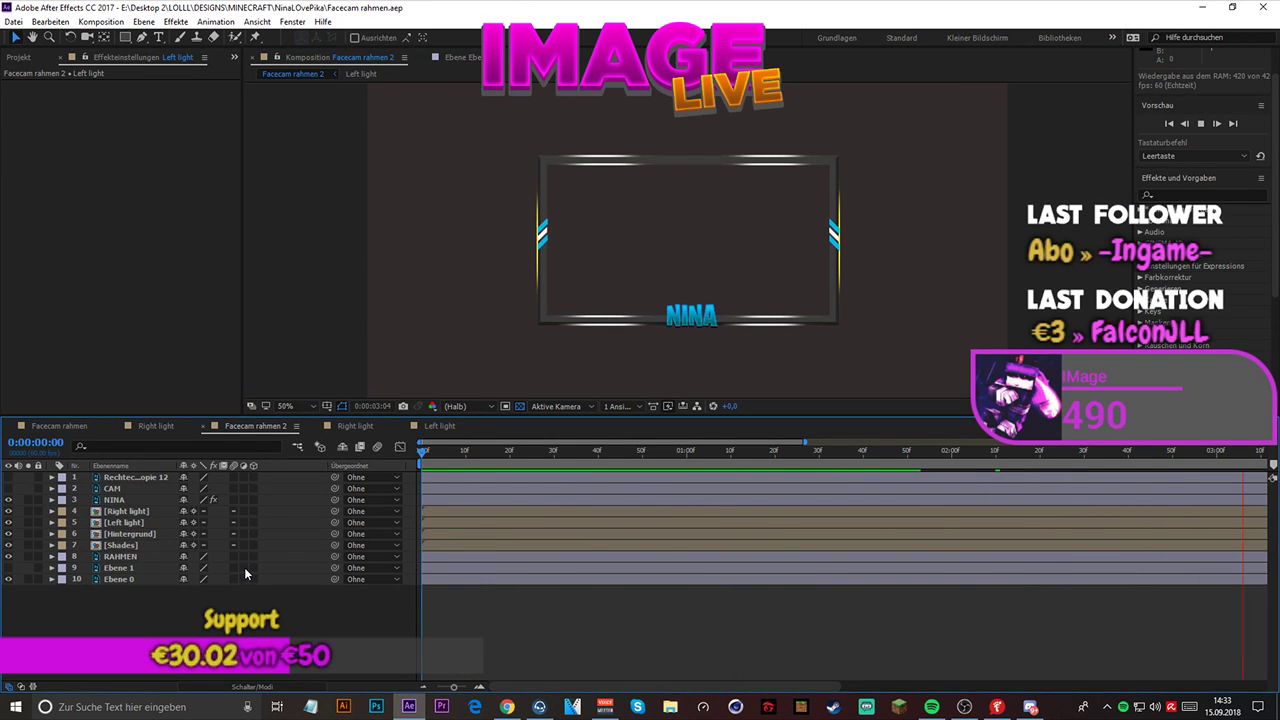
pyautogui.press('space')
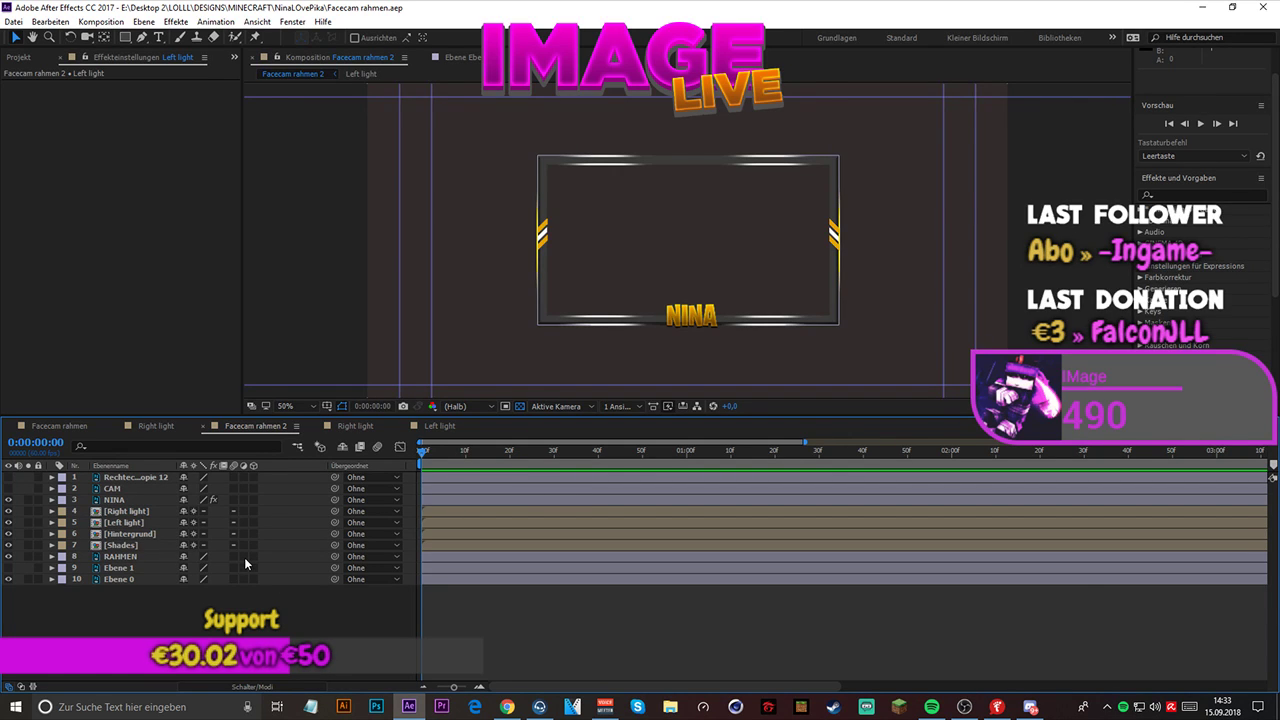
pyautogui.press('space')
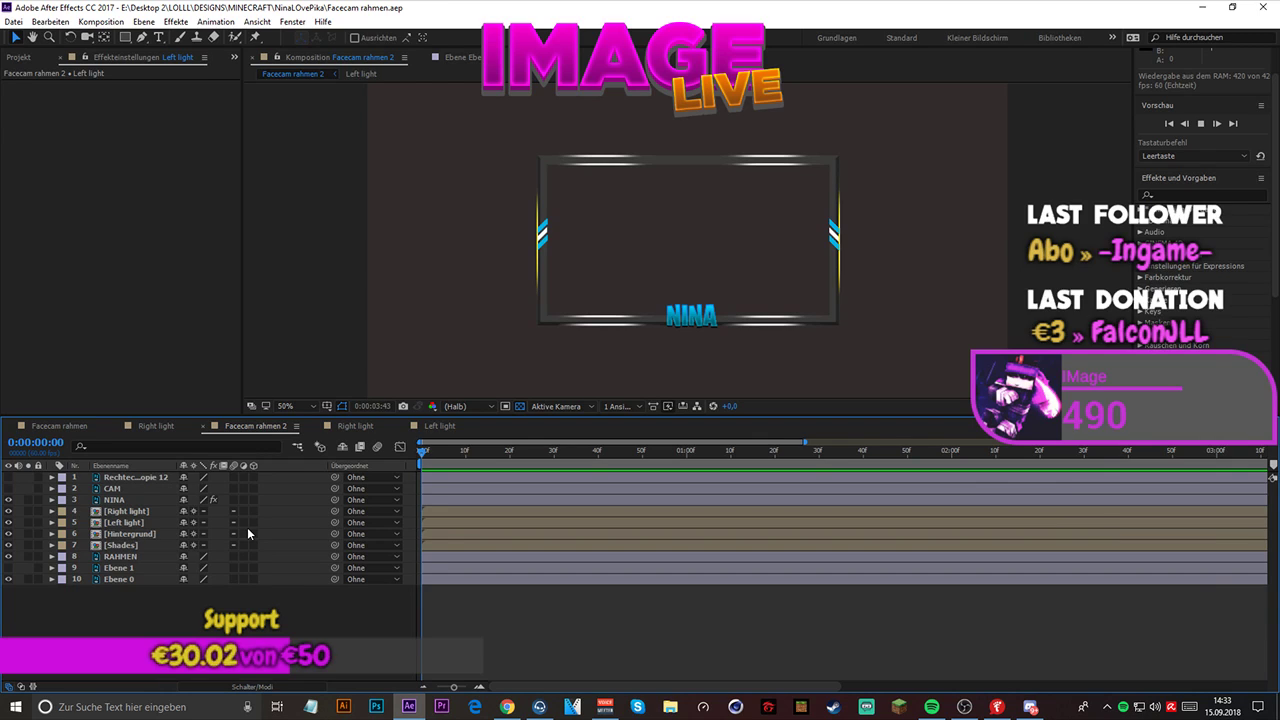
pyautogui.press('space')
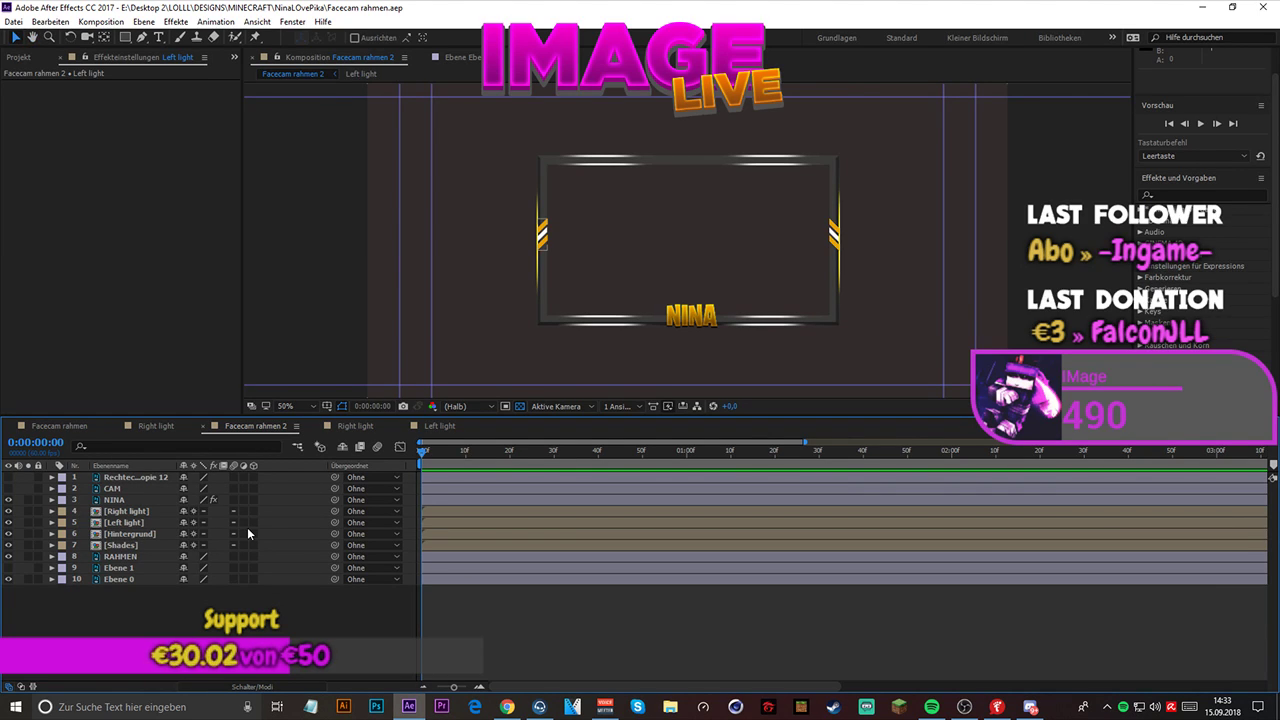
pyautogui.press('space')
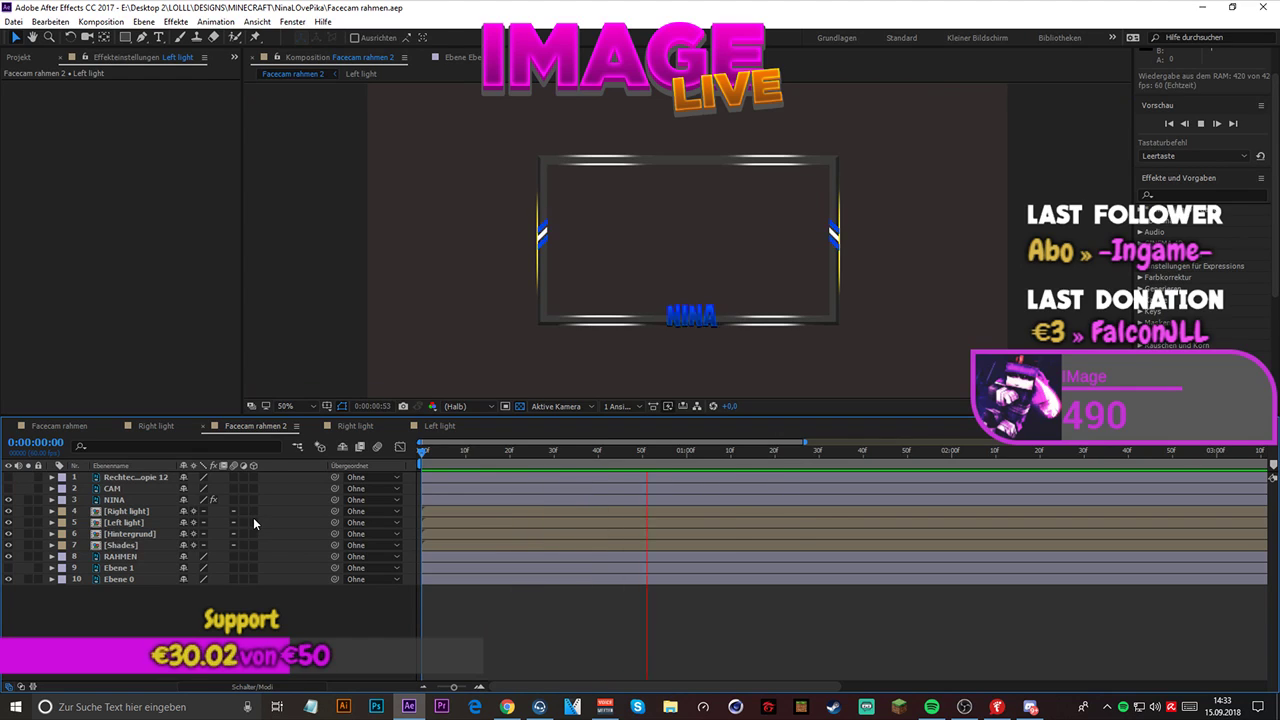
pyautogui.press('space')
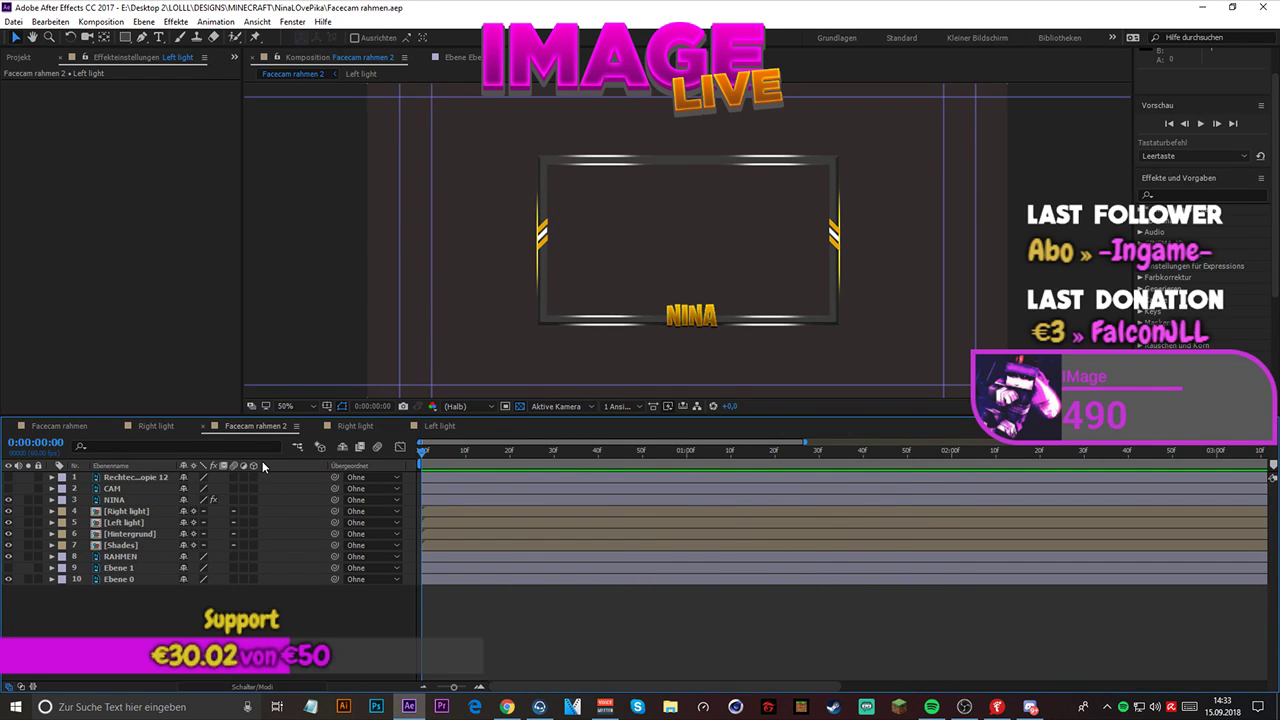
pyautogui.press('space')
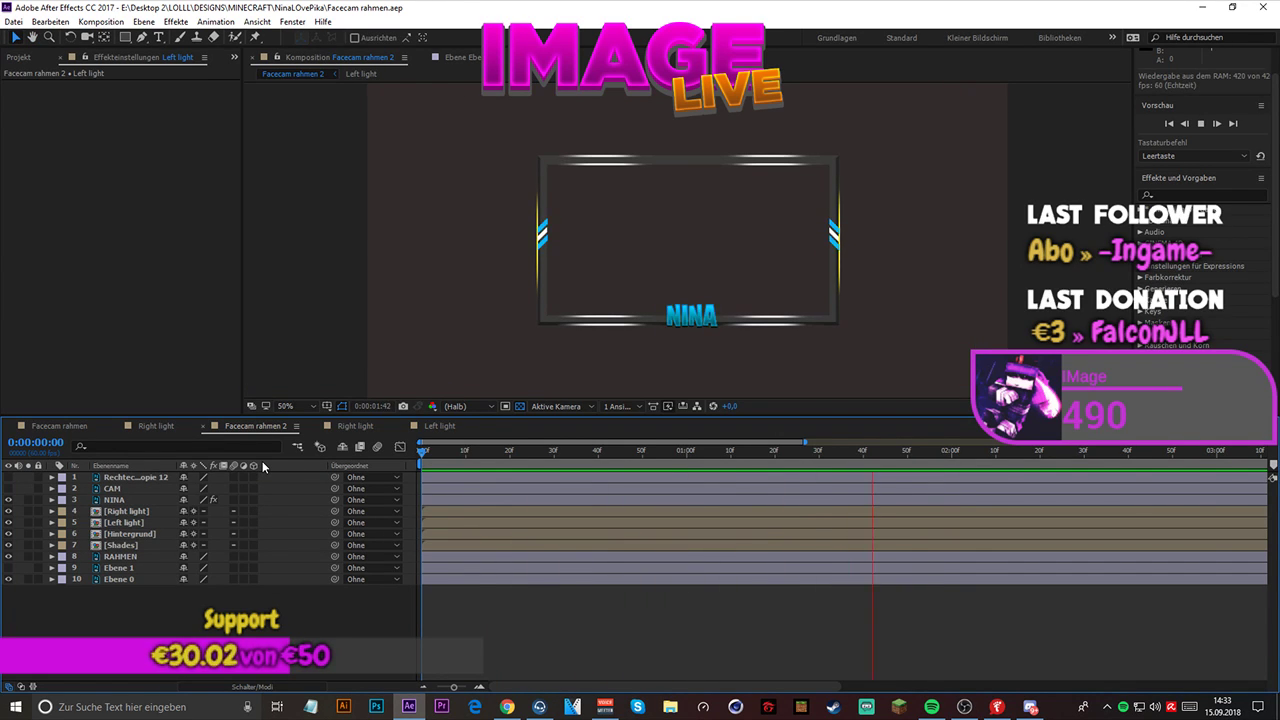
pyautogui.press('space')
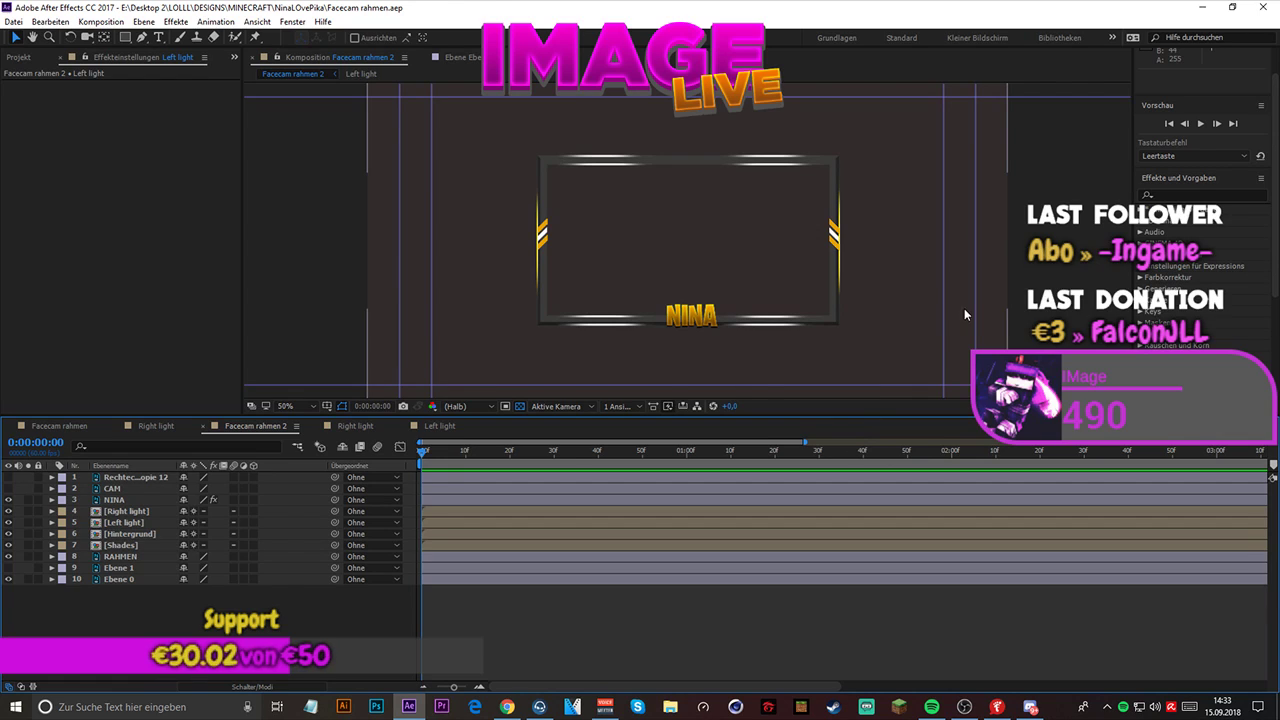
pyautogui.hotkey('alt', 'Tab')
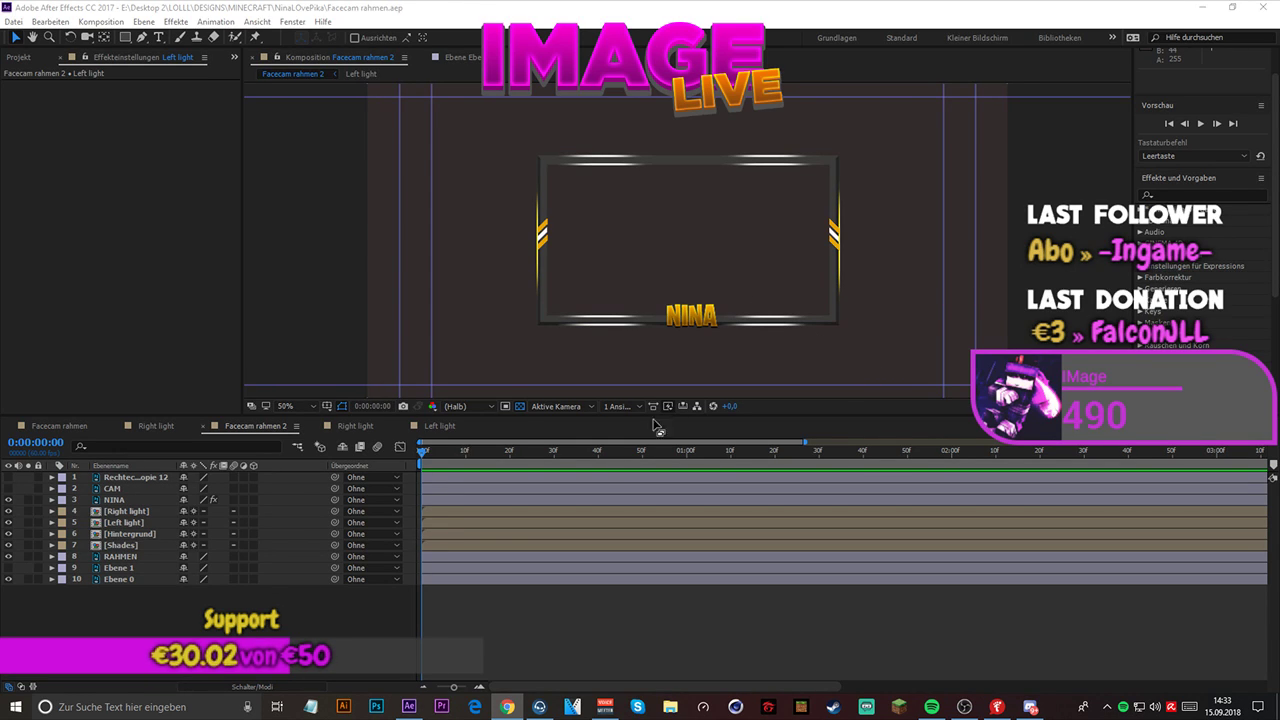
pyautogui.click(1201, 123)
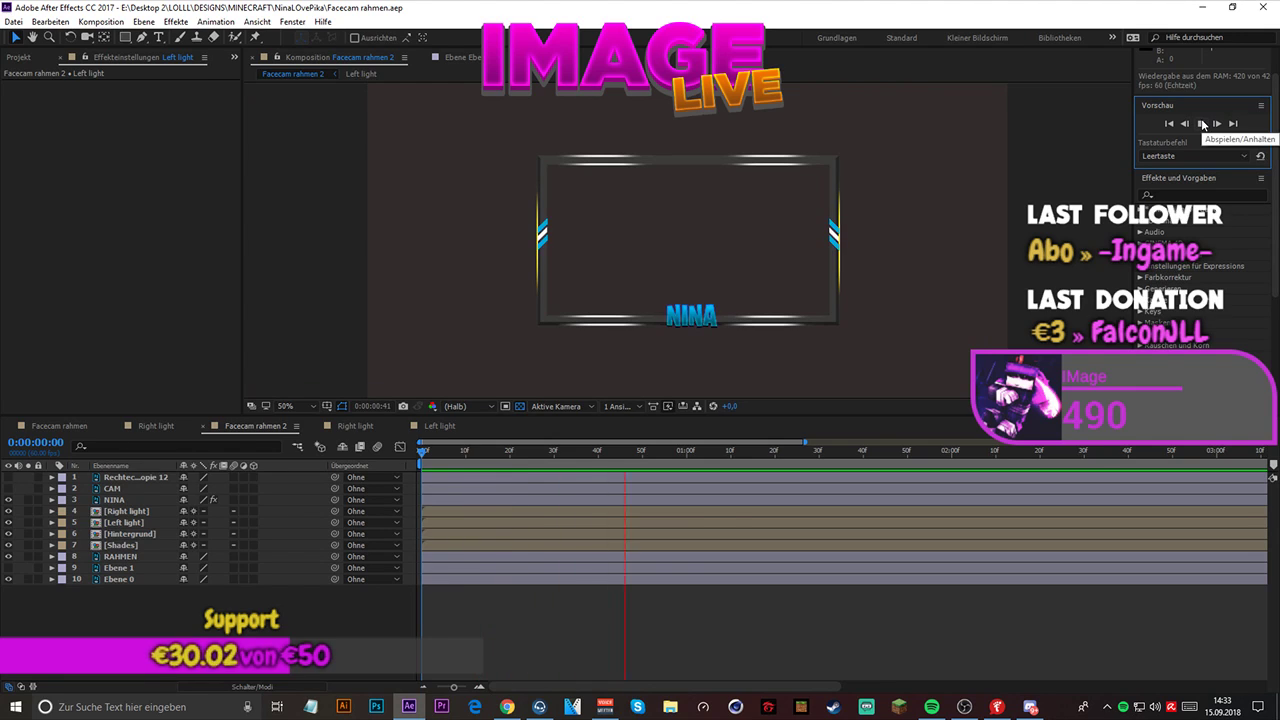
pyautogui.click(1203, 125)
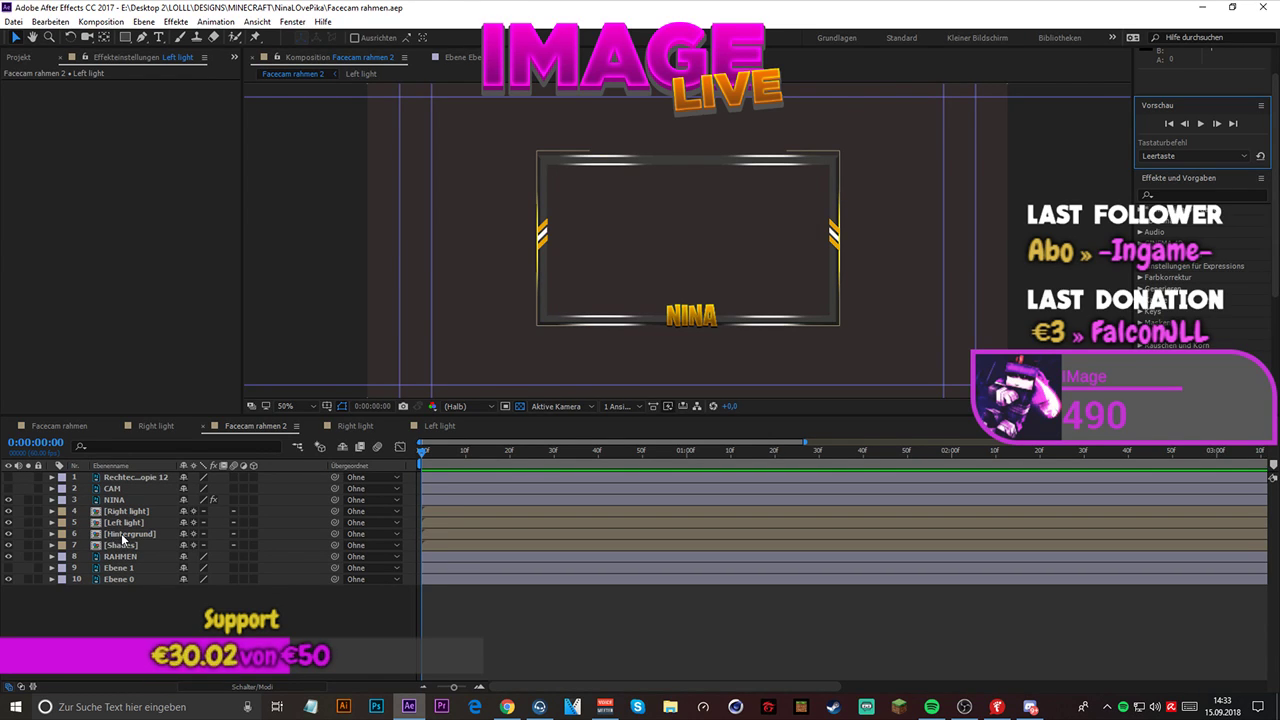
# - Paste the copied Farbton/Sättigung effect onto both golden stripe layers, left and right, in the Hintergrund composition
pyautogui.click(121, 534)
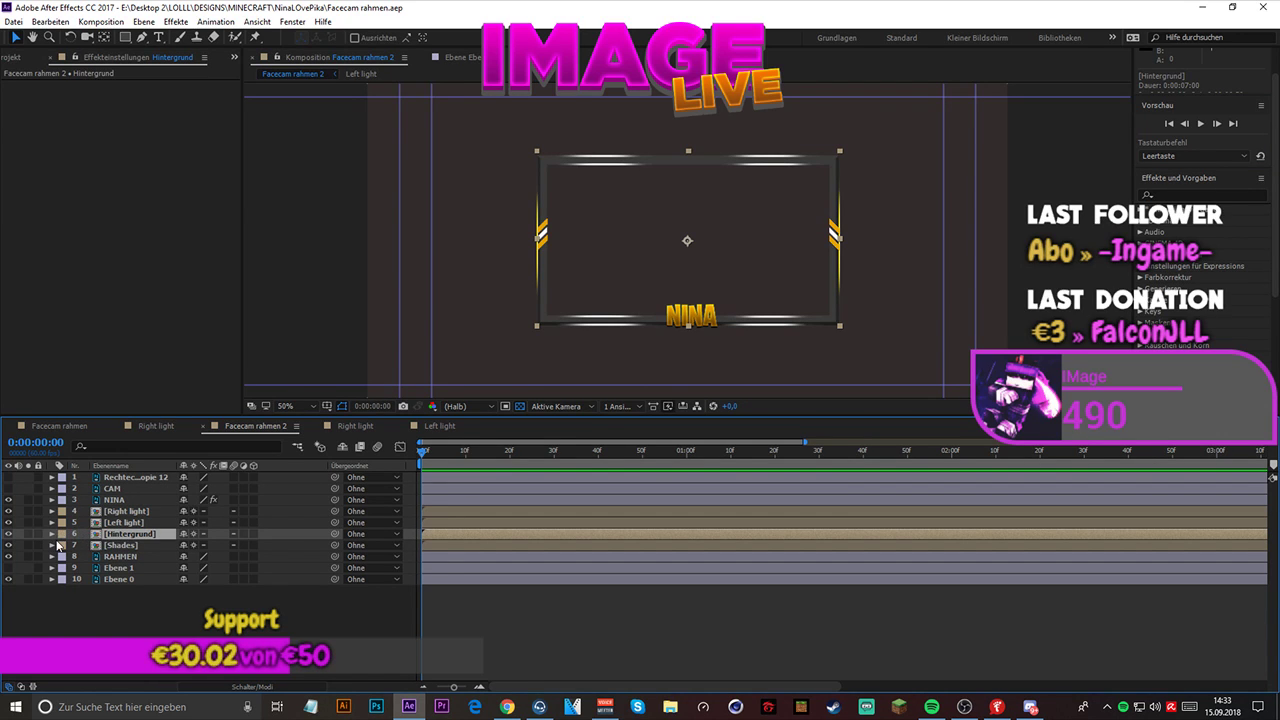
pyautogui.doubleClick(130, 535)
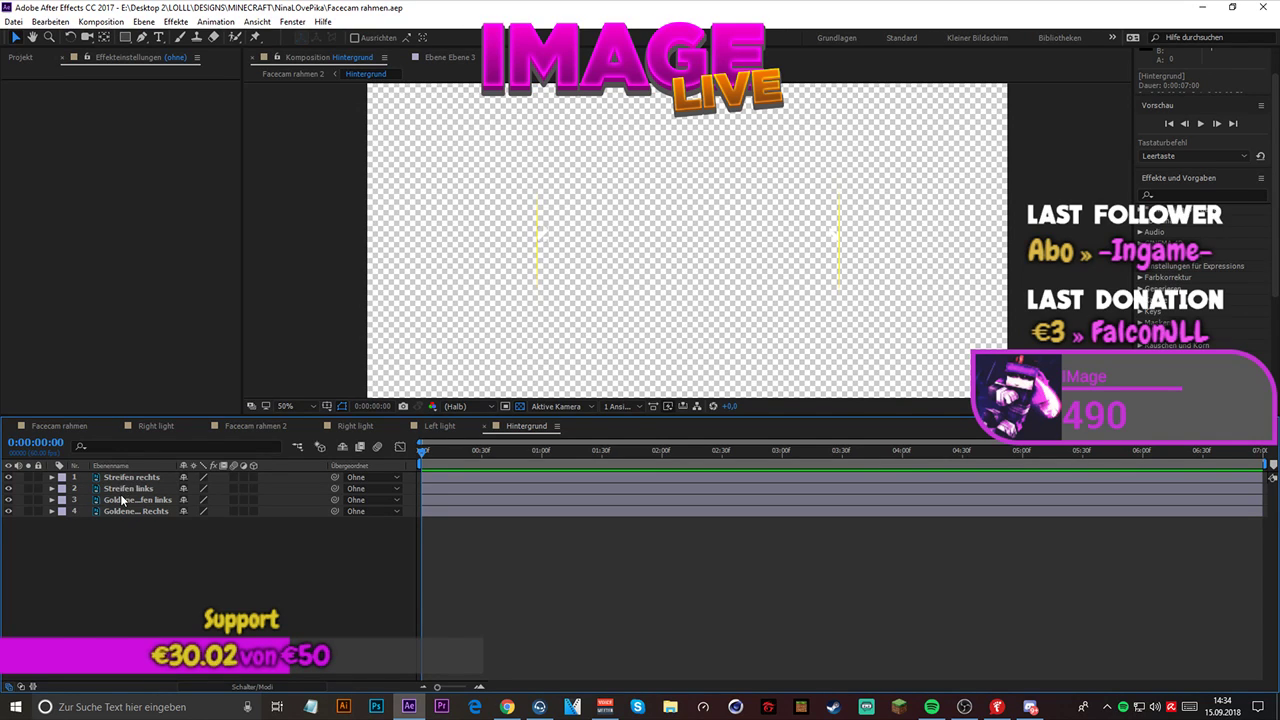
pyautogui.click(121, 496)
pyautogui.hotkey('ctrl', 'v')
pyautogui.click(125, 510)
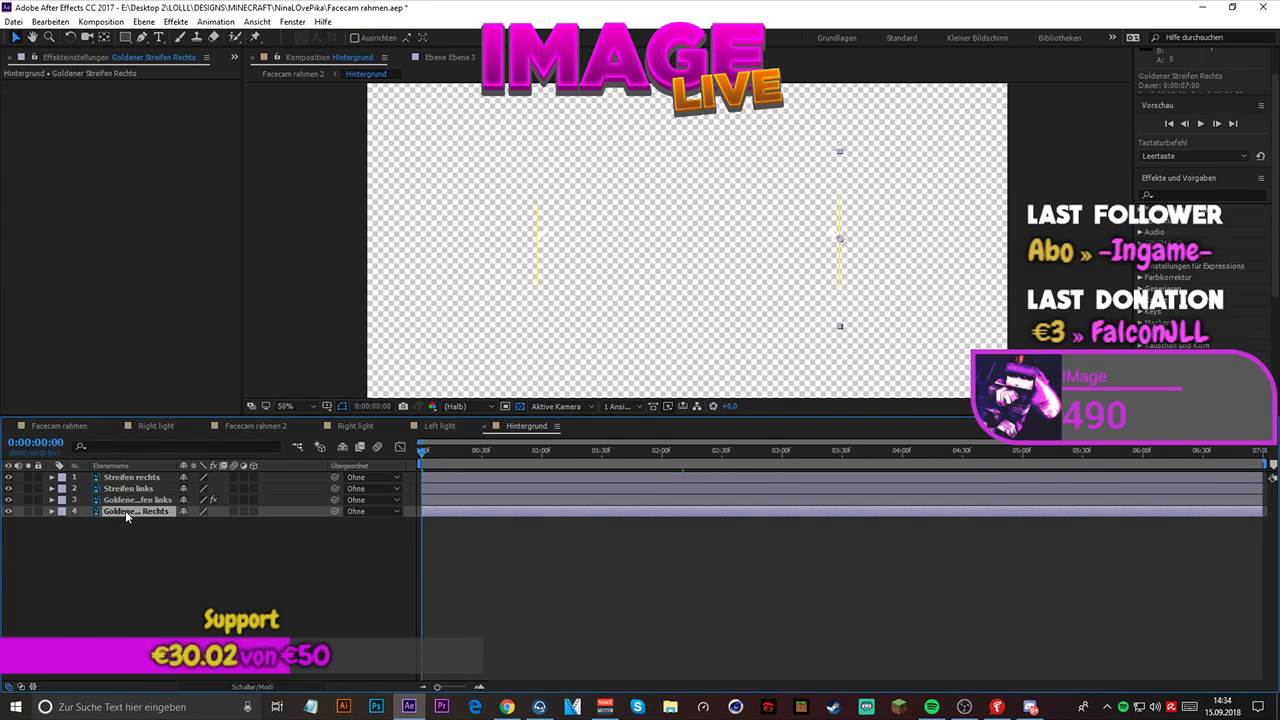
pyautogui.hotkey('ctrl', 'v')
pyautogui.click(155, 532)
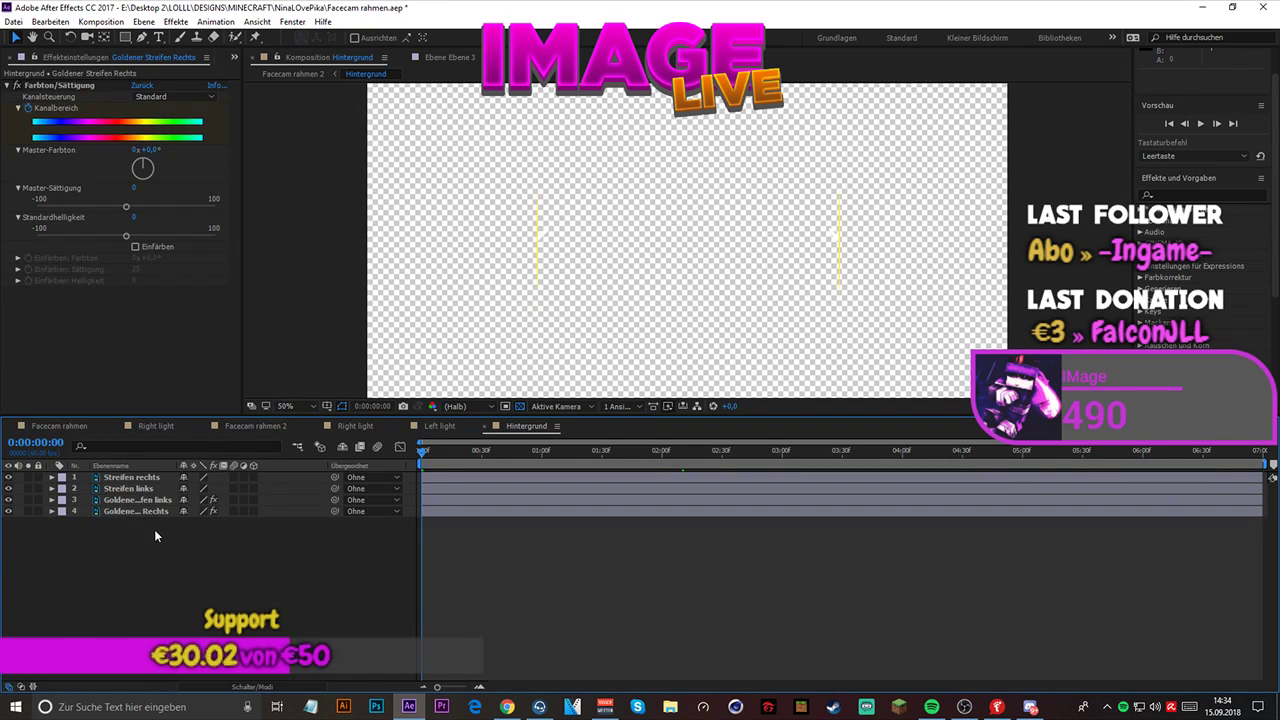
# - Play back Facecam rahmen 2 to check the golden stripes' color cycle together with NINA
pyautogui.click(290, 74)
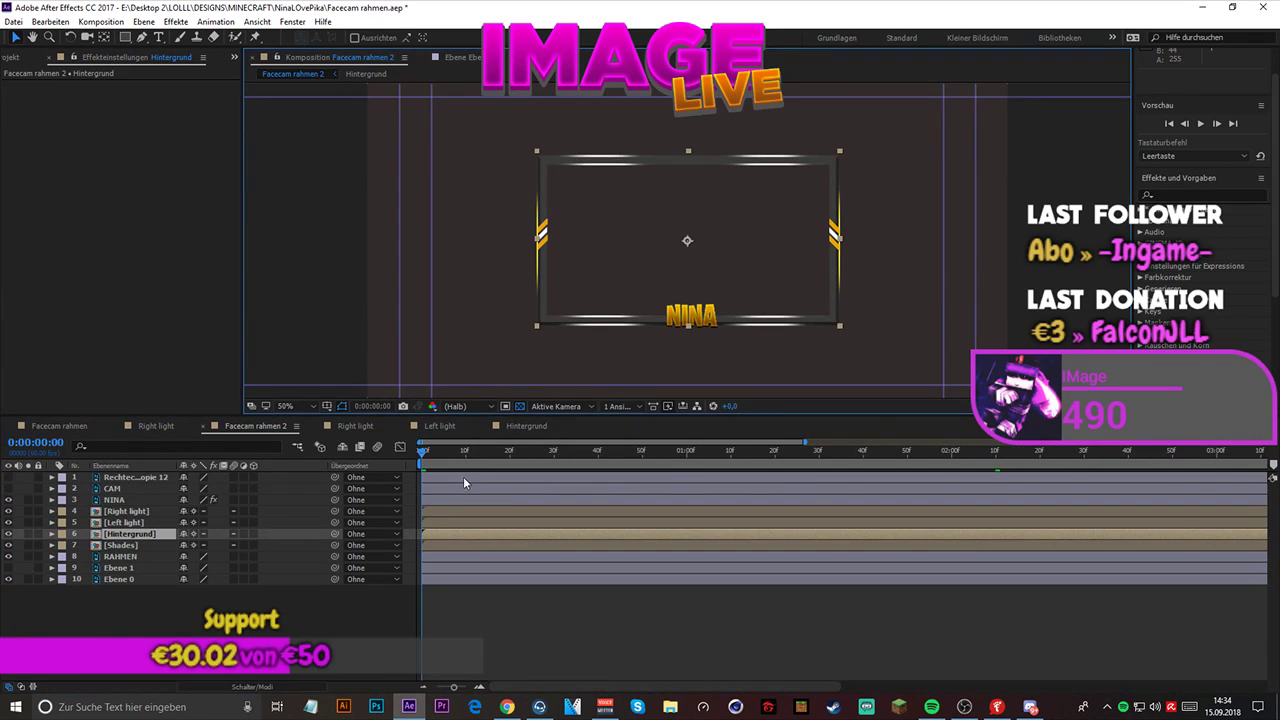
pyautogui.press('space')
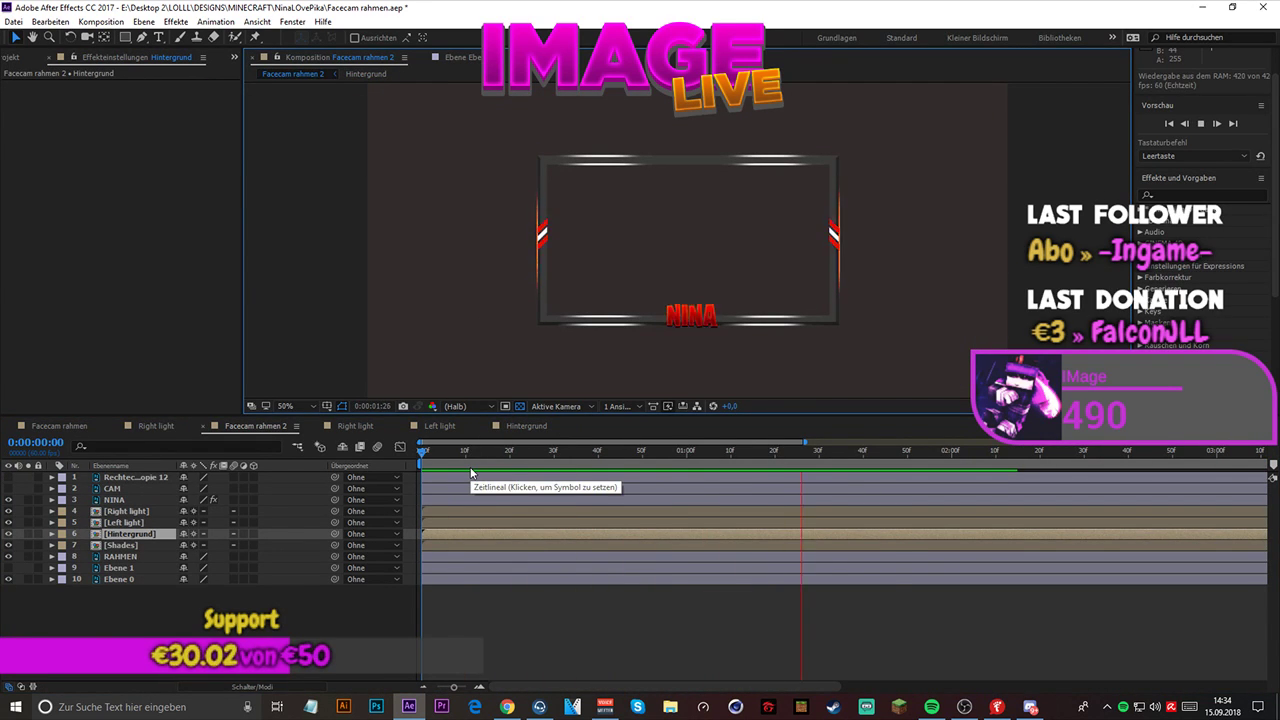
pyautogui.press('space')
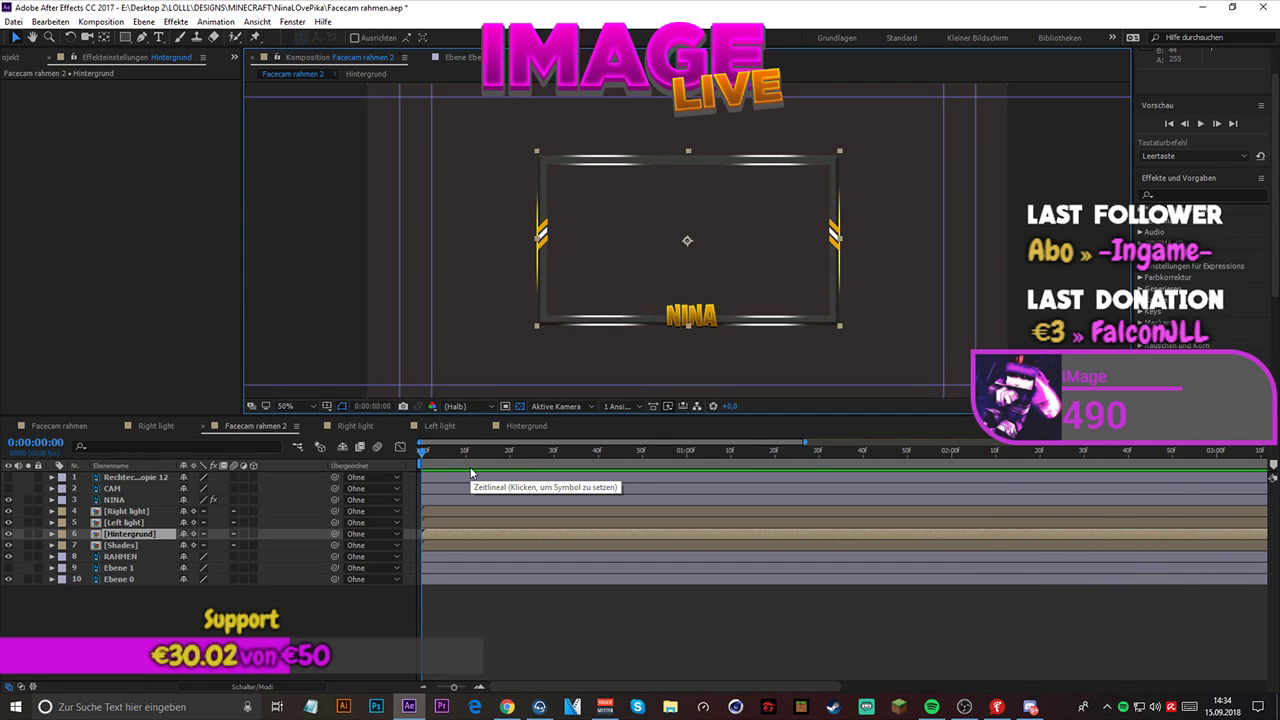
# - Close the leftover Ebene 3 layer view and return to the Facecam rahmen 2 composition
pyautogui.click(376, 78)
pyautogui.click(400, 72)
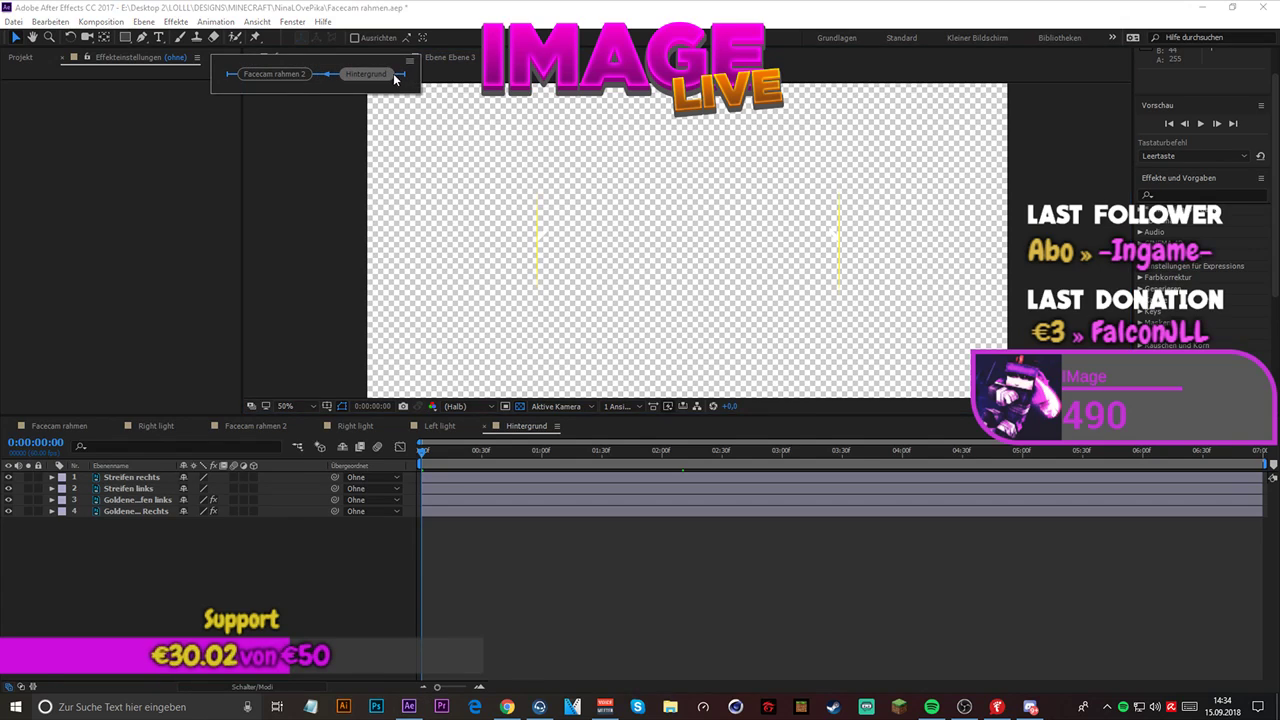
pyautogui.click(294, 71)
pyautogui.click(438, 56)
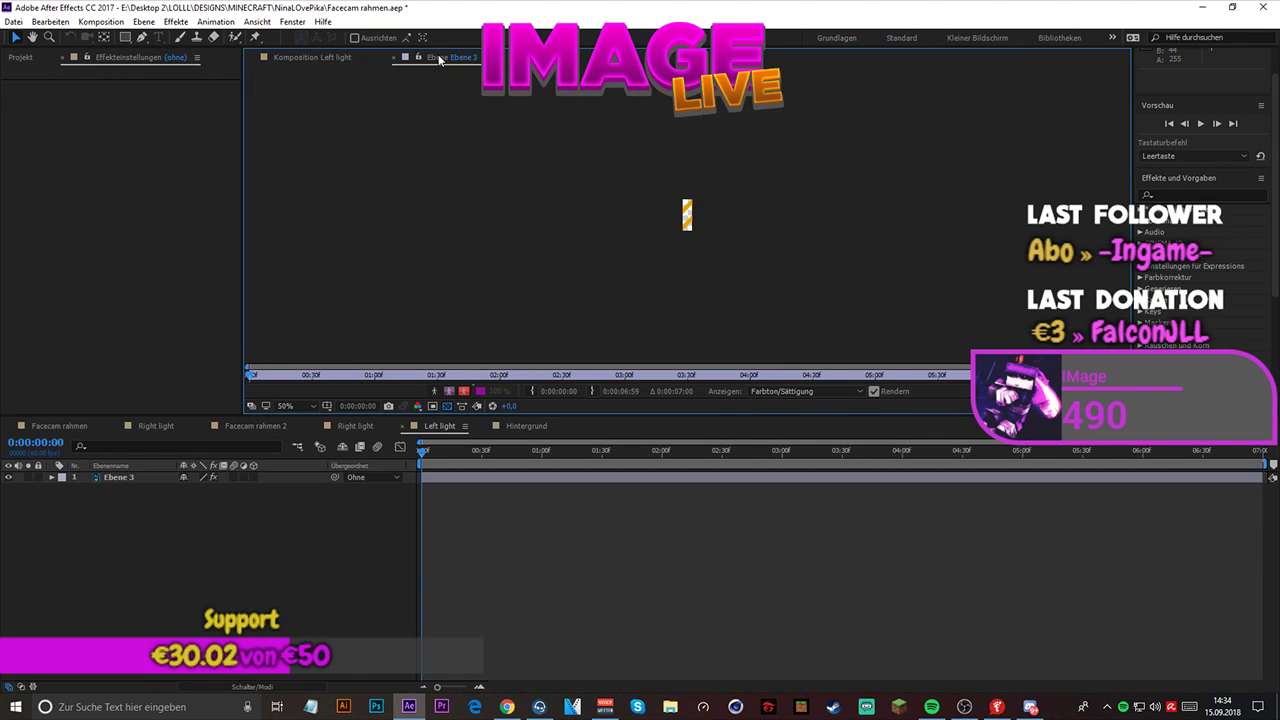
pyautogui.click(391, 57)
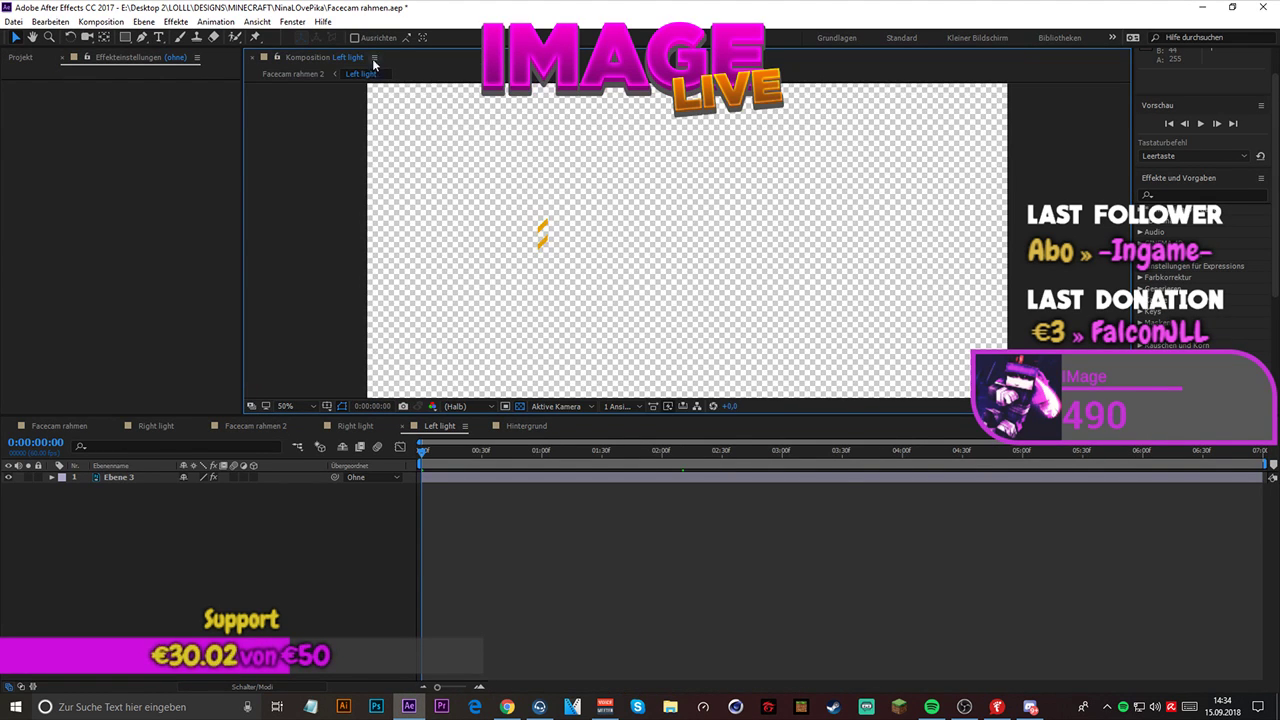
pyautogui.click(289, 76)
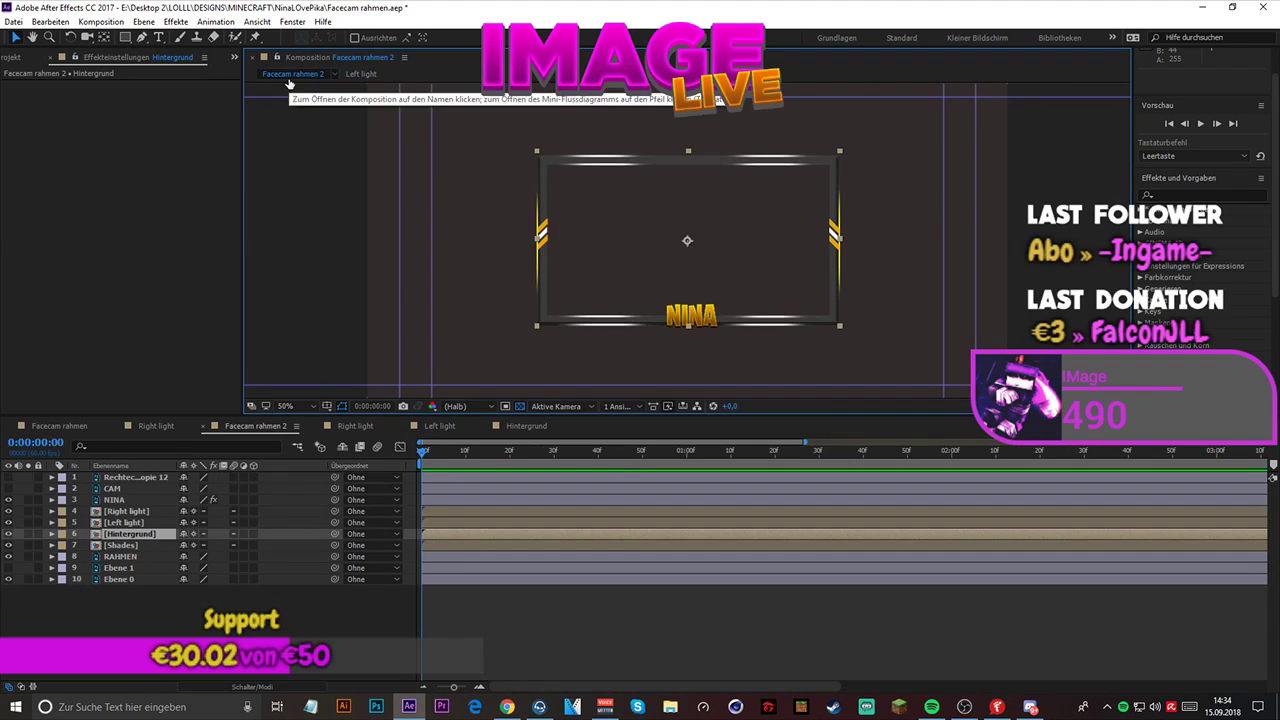
# - Raise Standardhelligkeit to 100 in the Farbton/Sättigung effect of Ebene 3 in the Left light composition and save the project
pyautogui.doubleClick(124, 523)
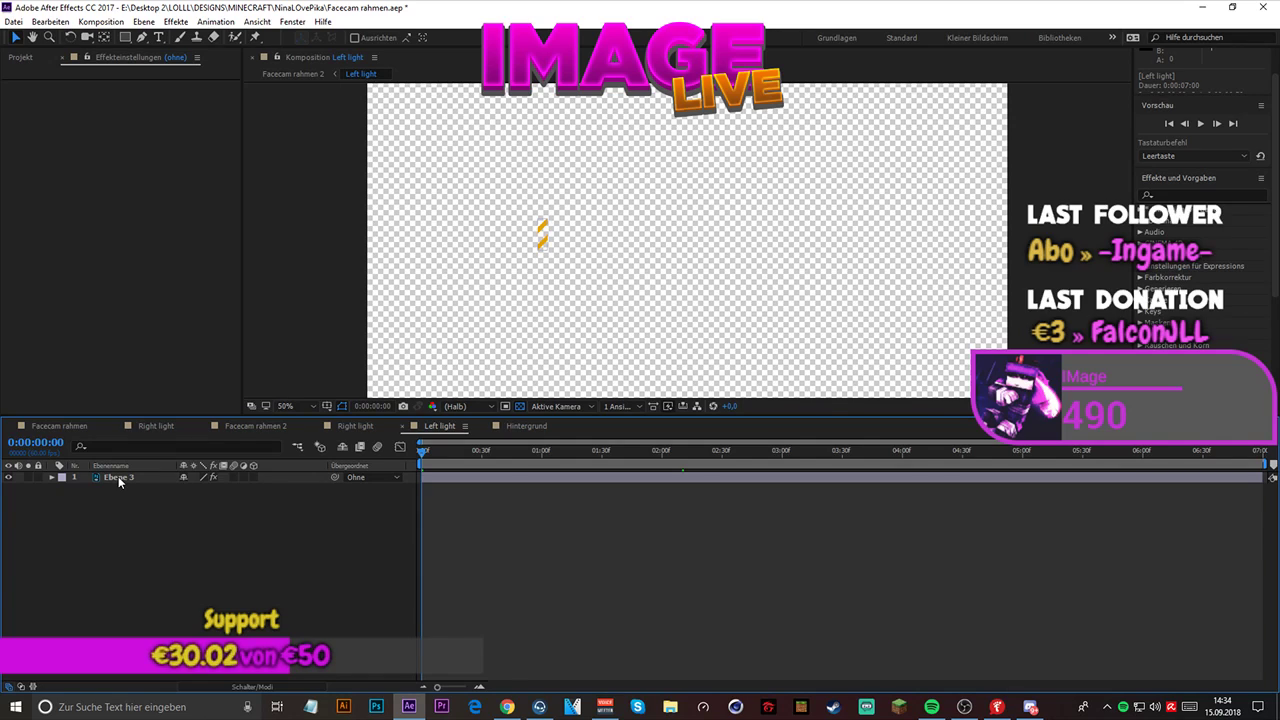
pyautogui.click(110, 479)
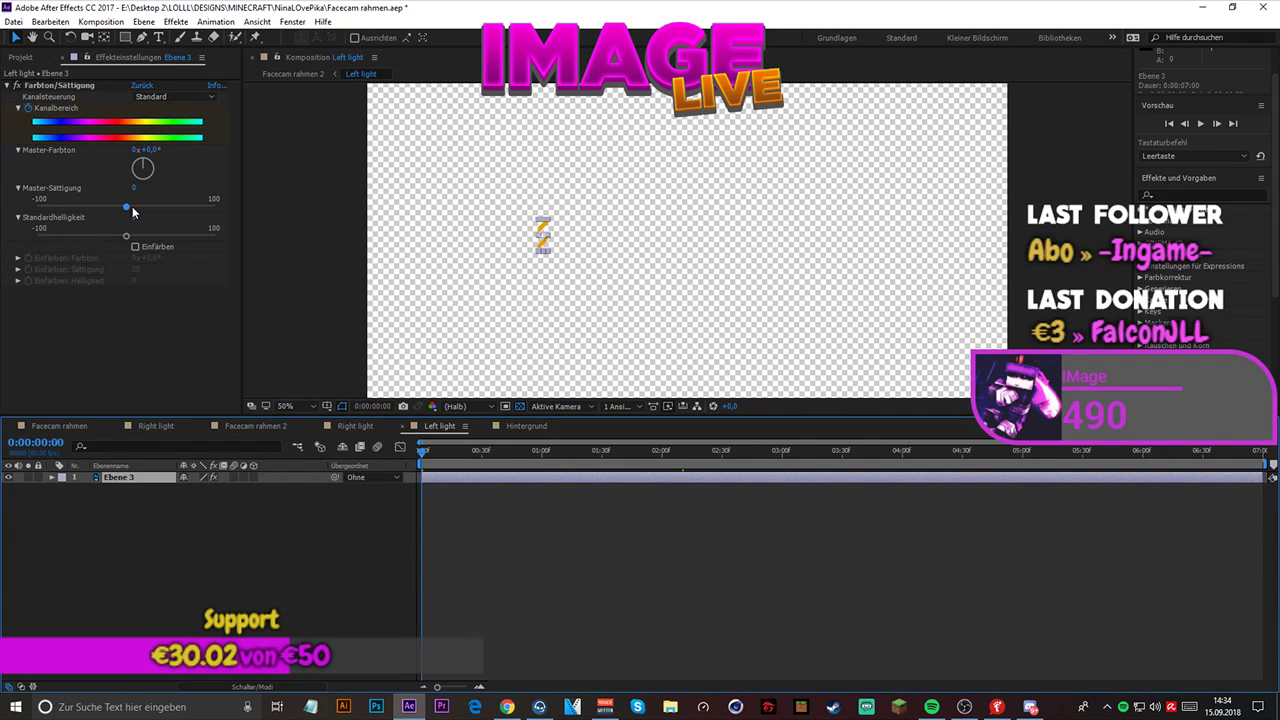
pyautogui.moveTo(127, 236); pyautogui.dragTo(288, 224)
pyautogui.hotkey('ctrl', 'z')
pyautogui.moveTo(150, 236); pyautogui.dragTo(217, 237)
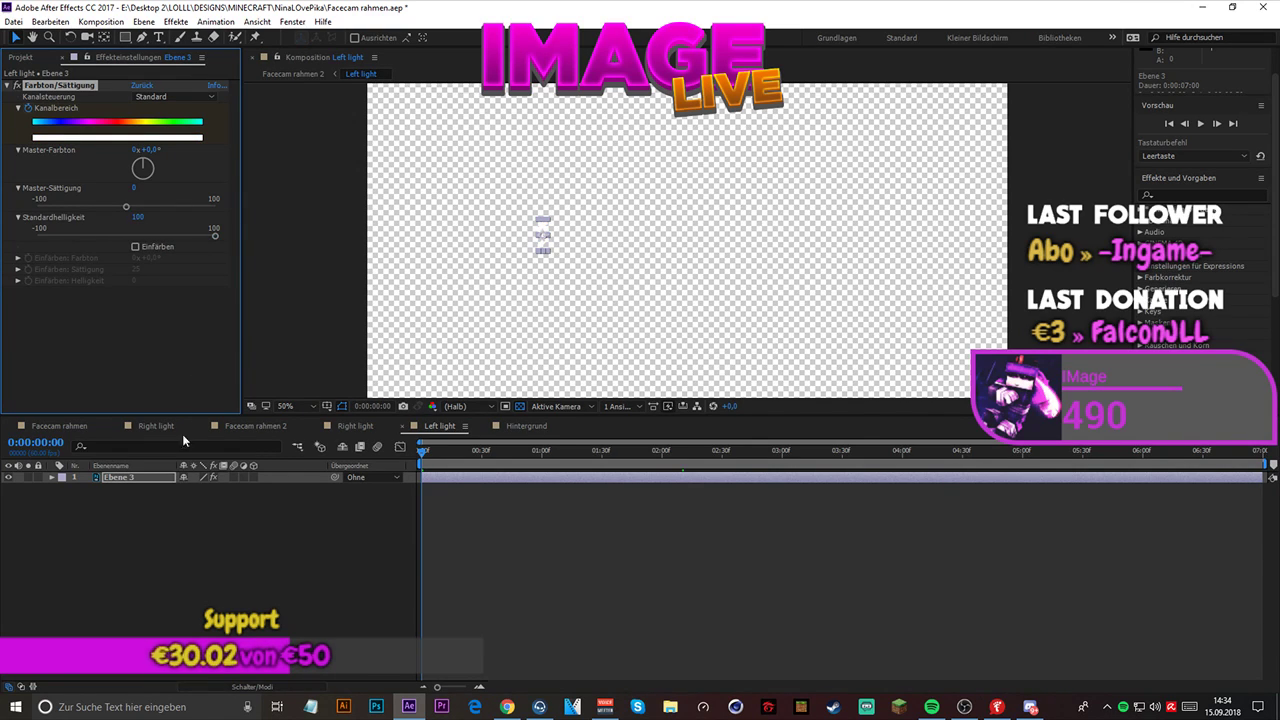
pyautogui.click(204, 560)
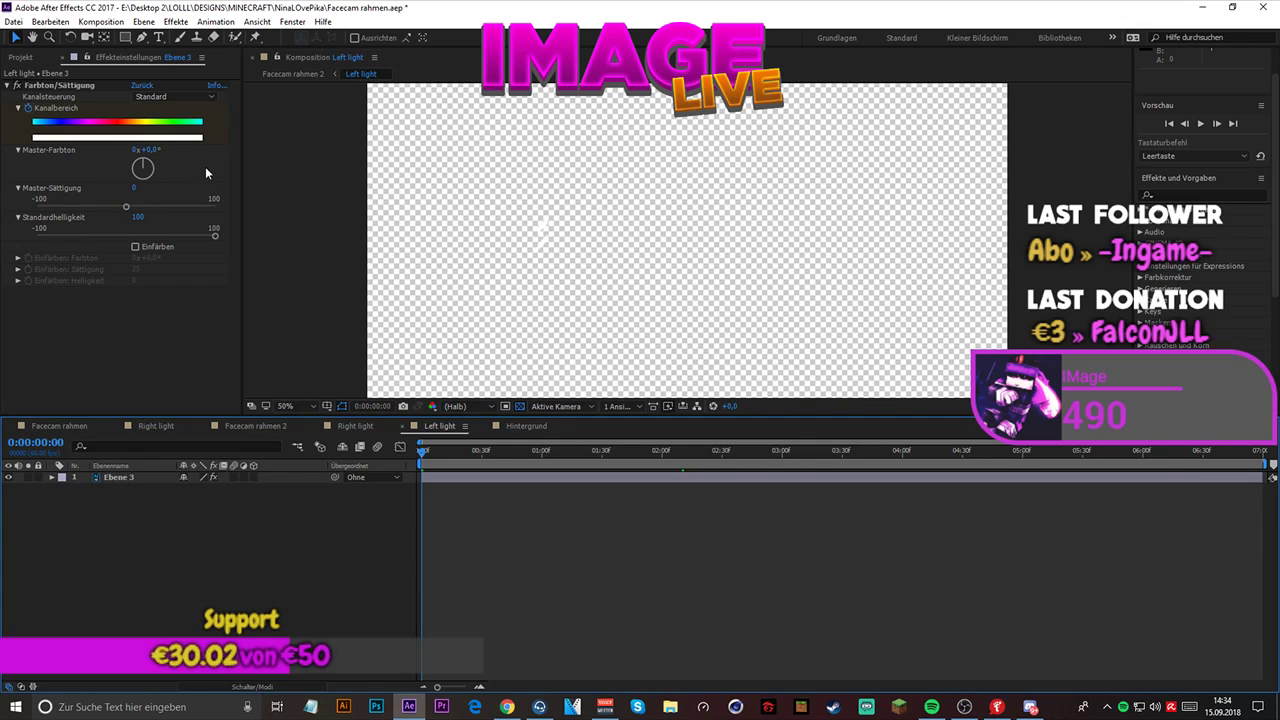
pyautogui.hotkey('ctrl', 's')
# - Raise Standardhelligkeit to 100 for Ebene 4 in the Right light composition and play back Facecam rahmen 2 to check the side stripes
pyautogui.click(281, 76)
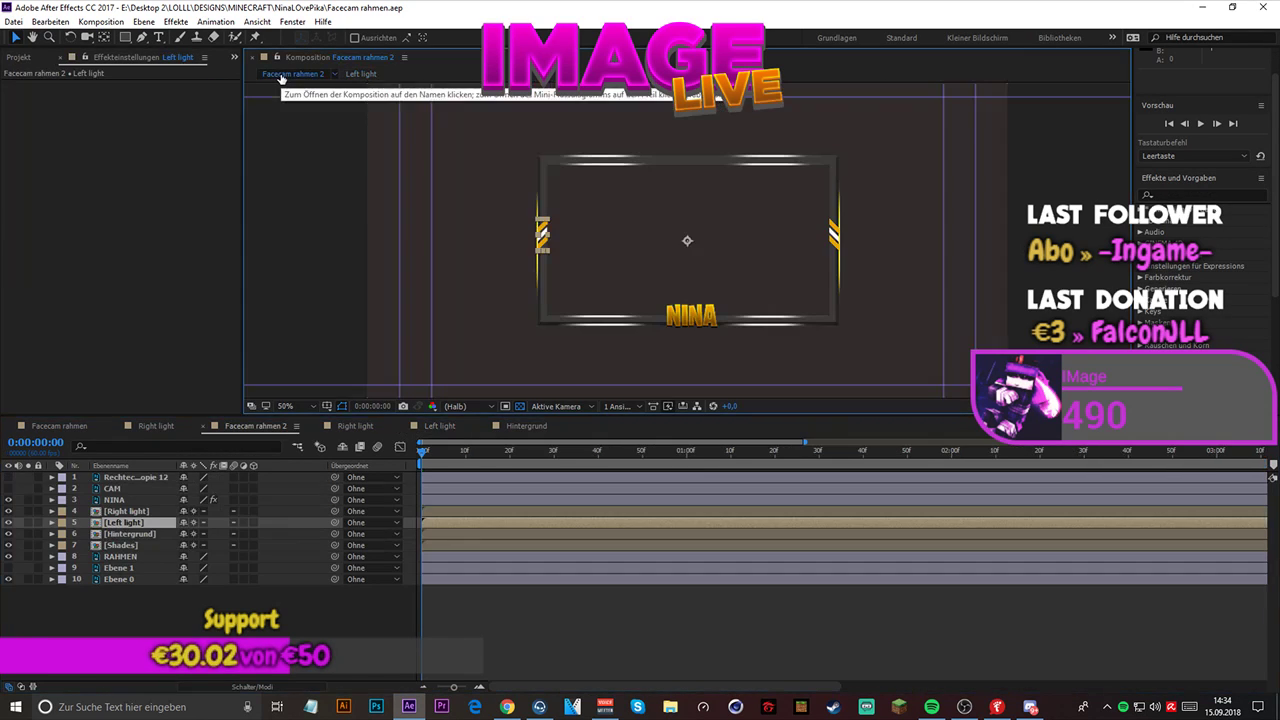
pyautogui.click(130, 512)
pyautogui.doubleClick(132, 514)
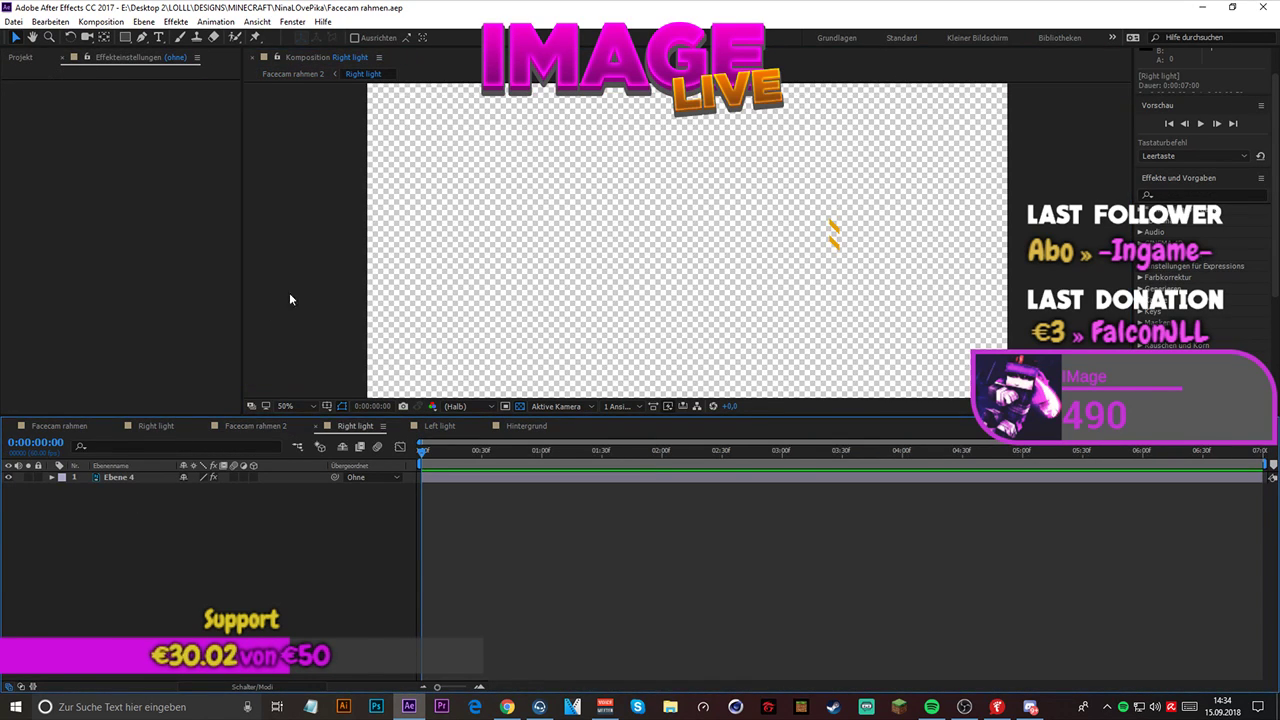
pyautogui.click(125, 478)
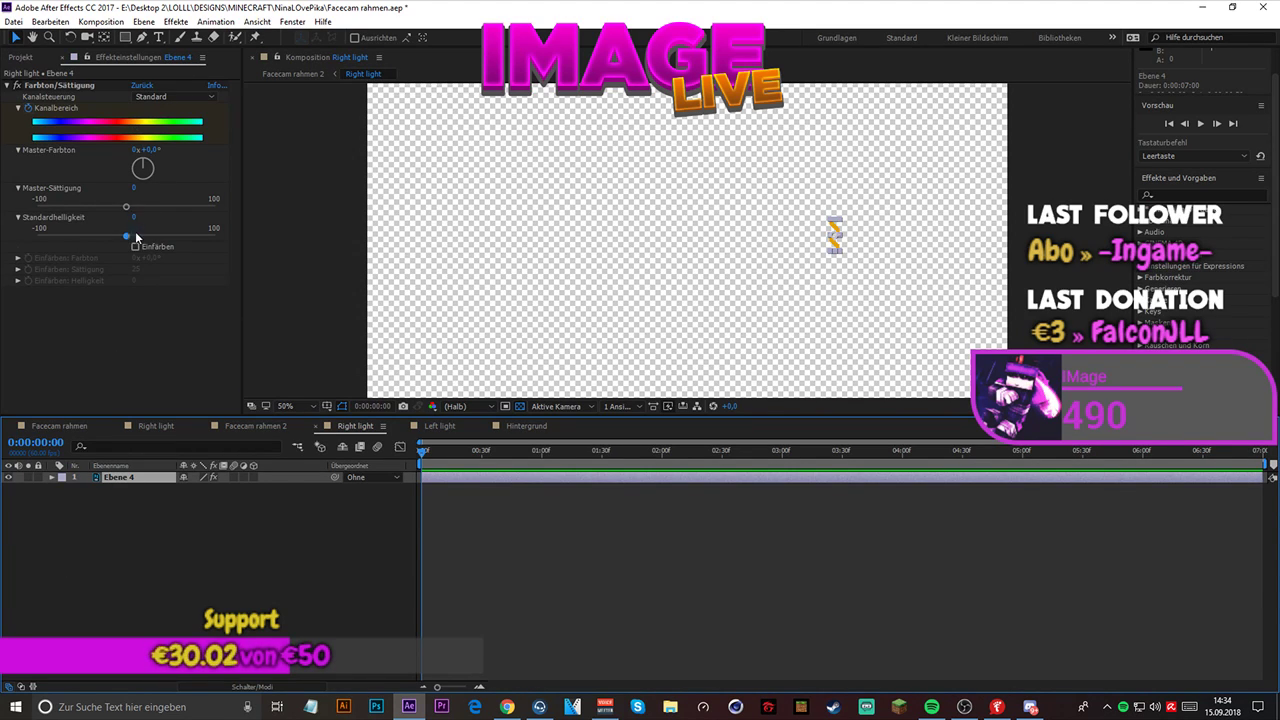
pyautogui.moveTo(132, 236); pyautogui.dragTo(262, 220)
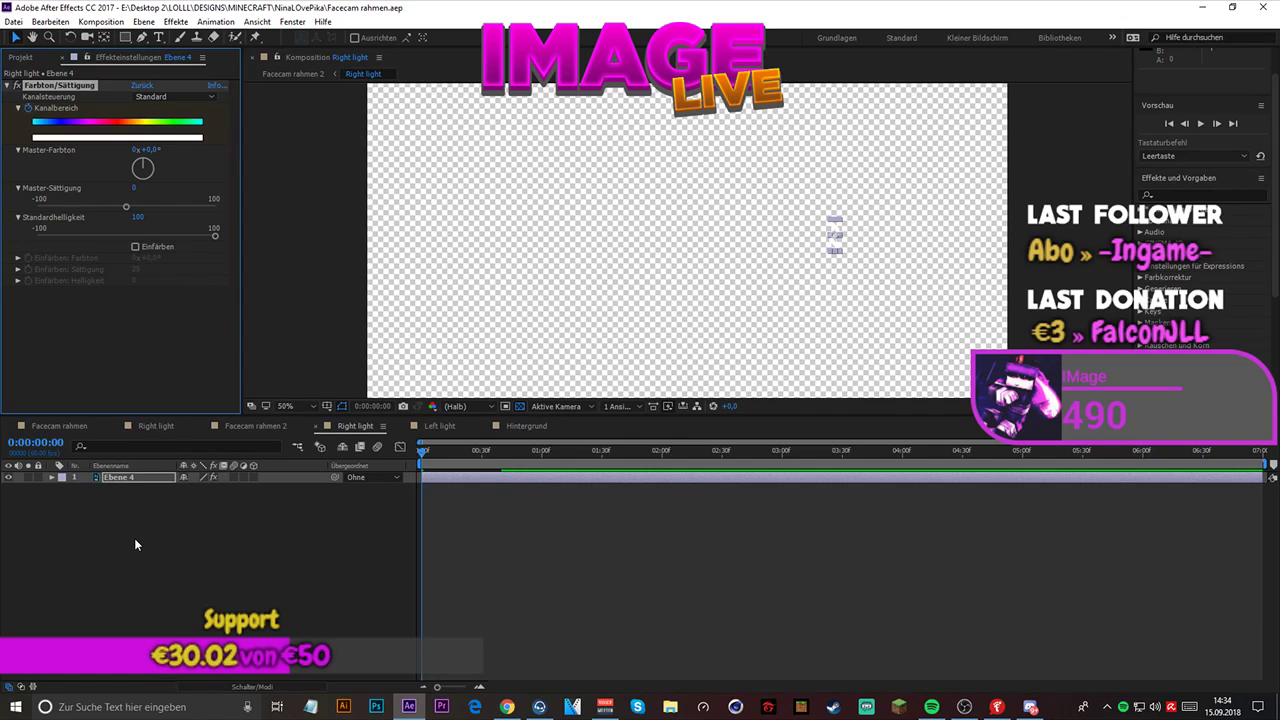
pyautogui.click(285, 74)
pyautogui.press('space')
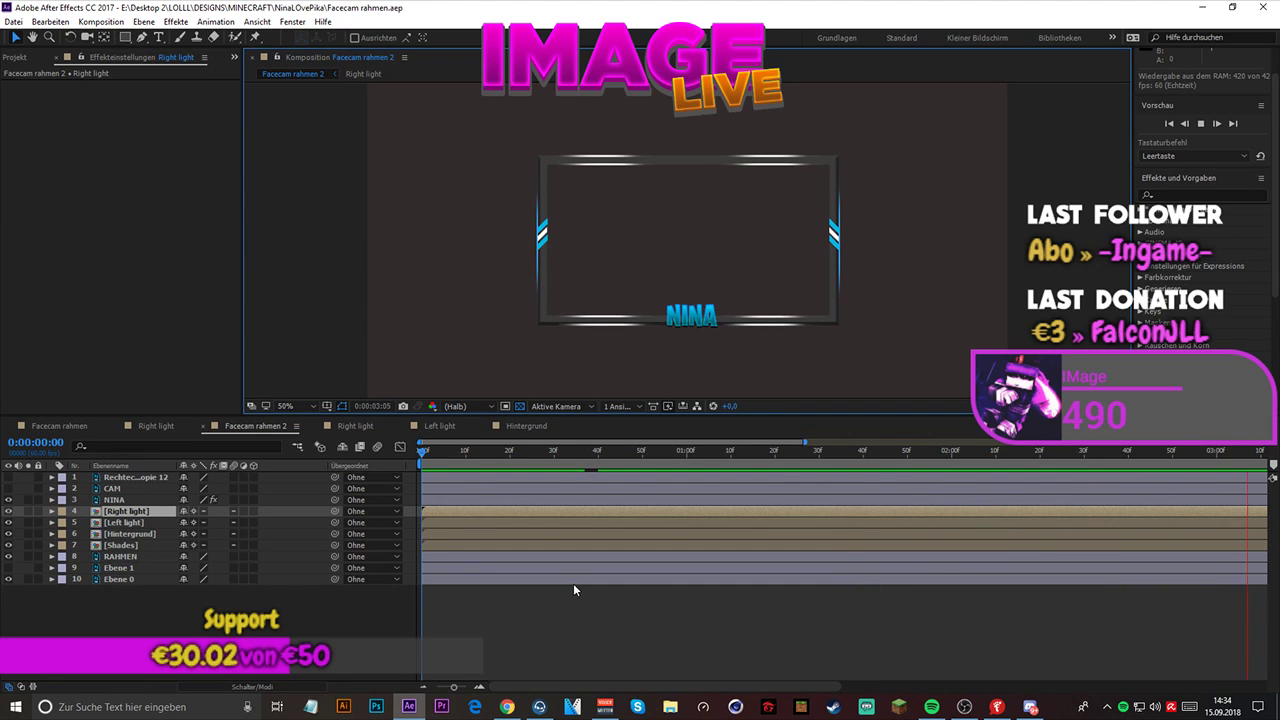
# - Delete all Kanalbereich keyframes of the Farbton/Sättigung effect on Ebene 4 in the Right light composition
pyautogui.click(358, 75)
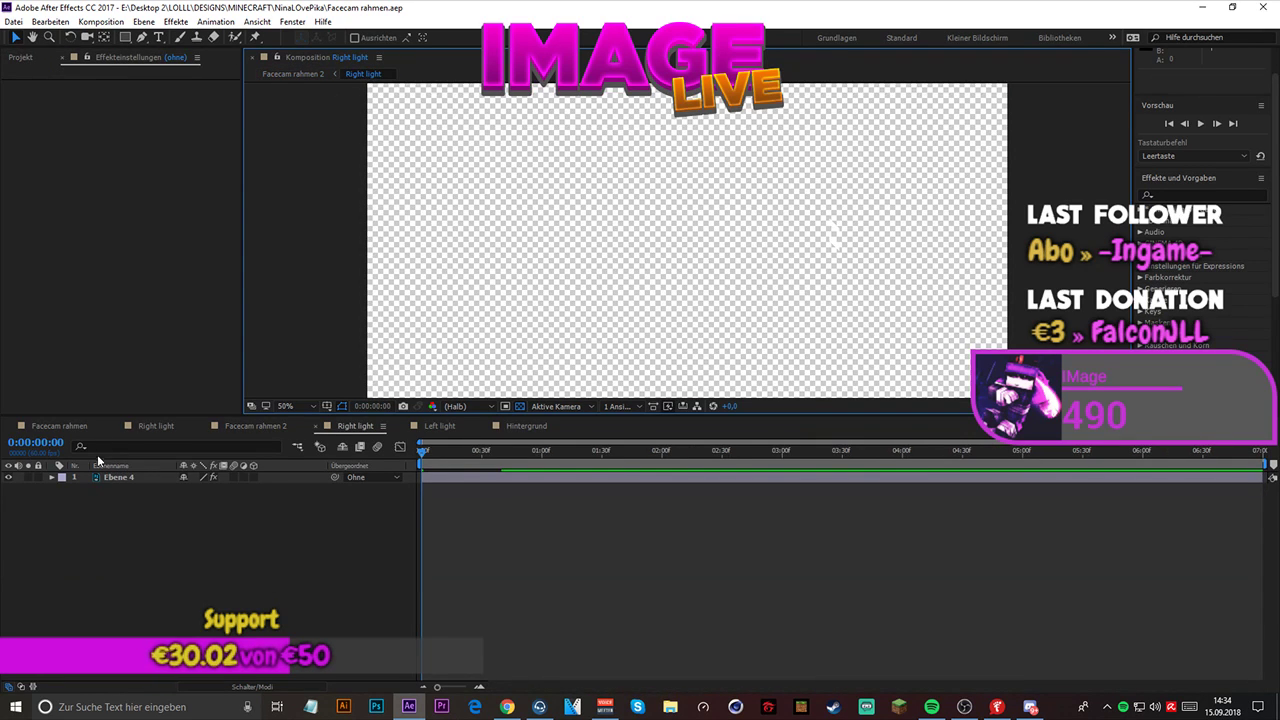
pyautogui.click(131, 476)
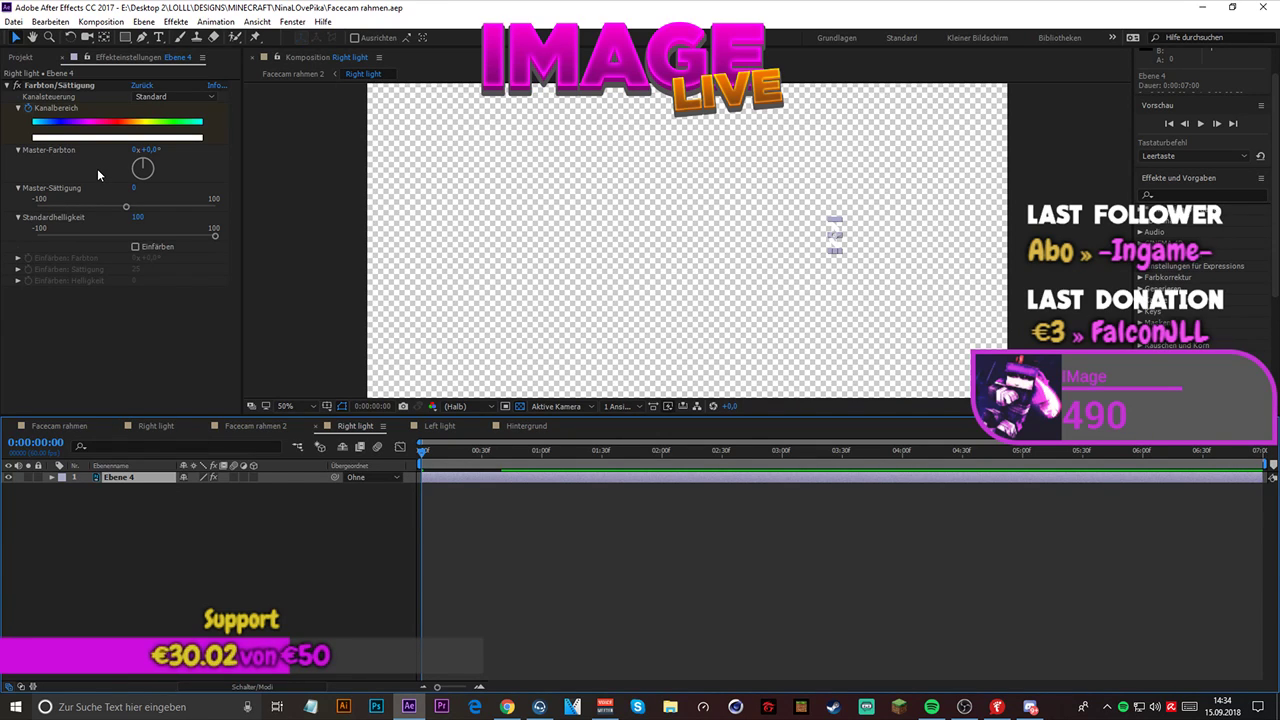
pyautogui.press('u')
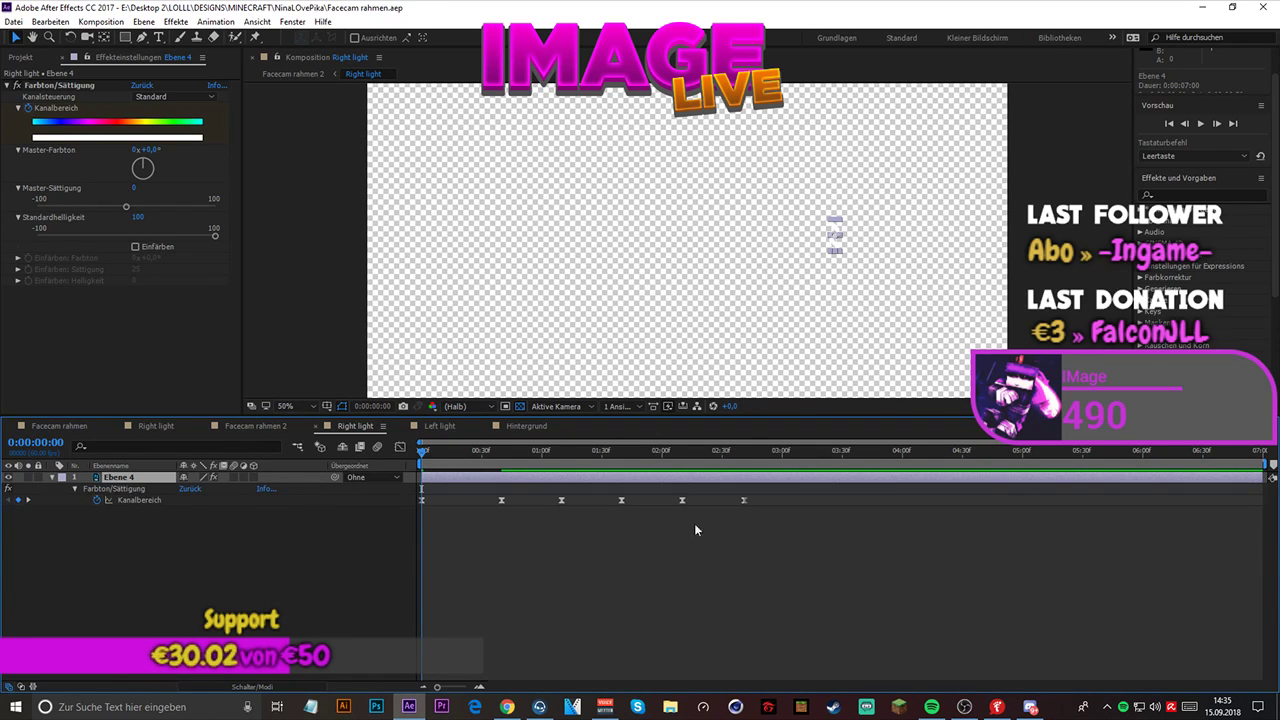
pyautogui.moveTo(786, 491); pyautogui.dragTo(407, 504)
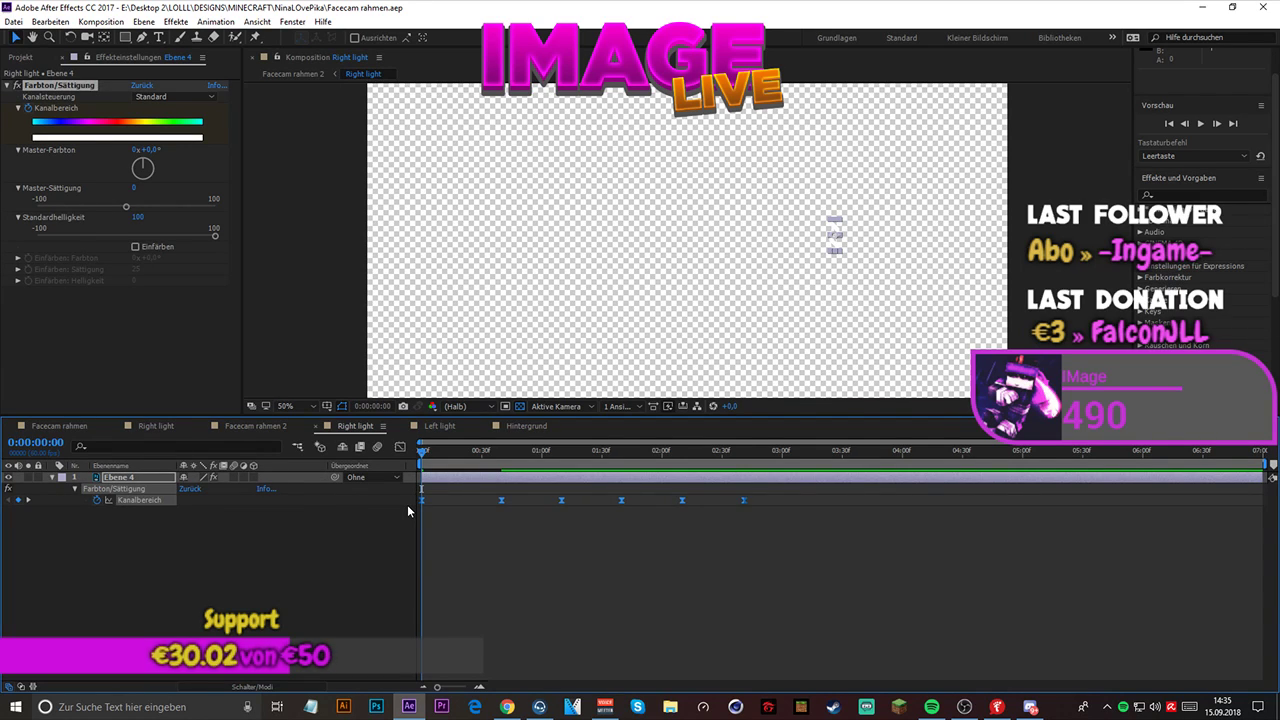
pyautogui.press('Delete')
pyautogui.click(309, 544)
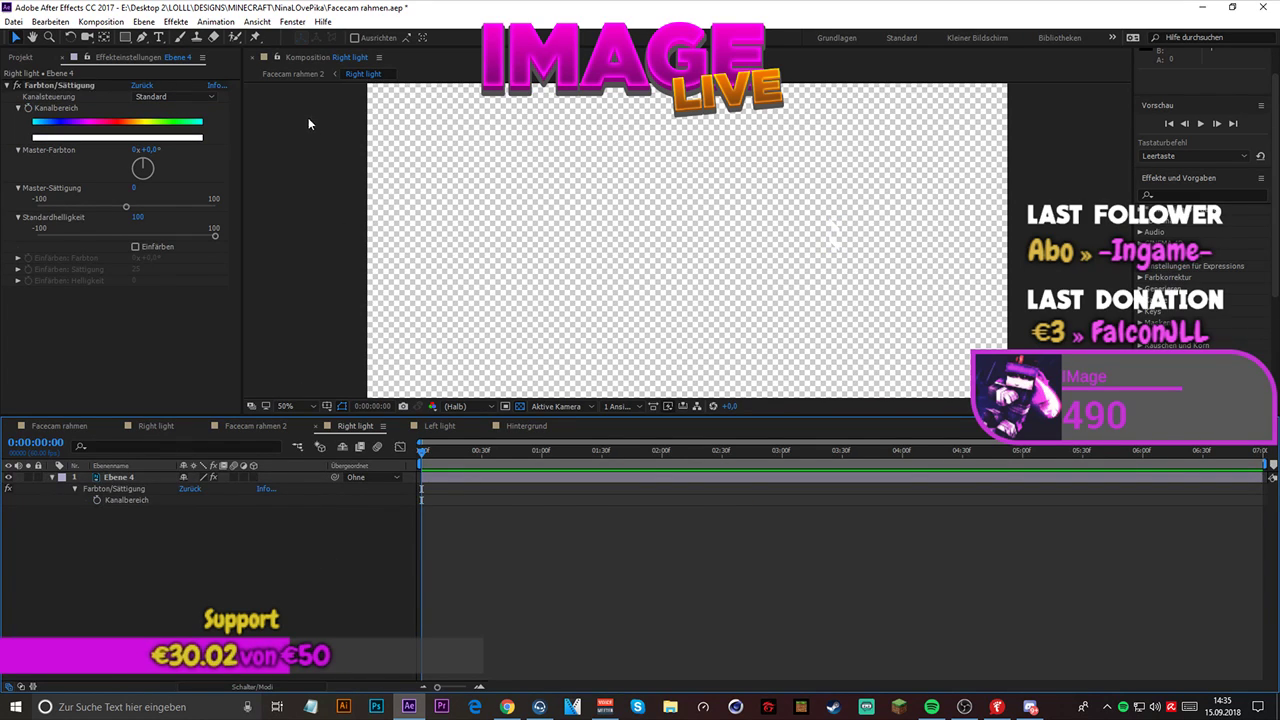
# - Delete all Kanalbereich keyframes of the Farbton/Sättigung effect on Ebene 3 in the Left light composition
pyautogui.click(293, 74)
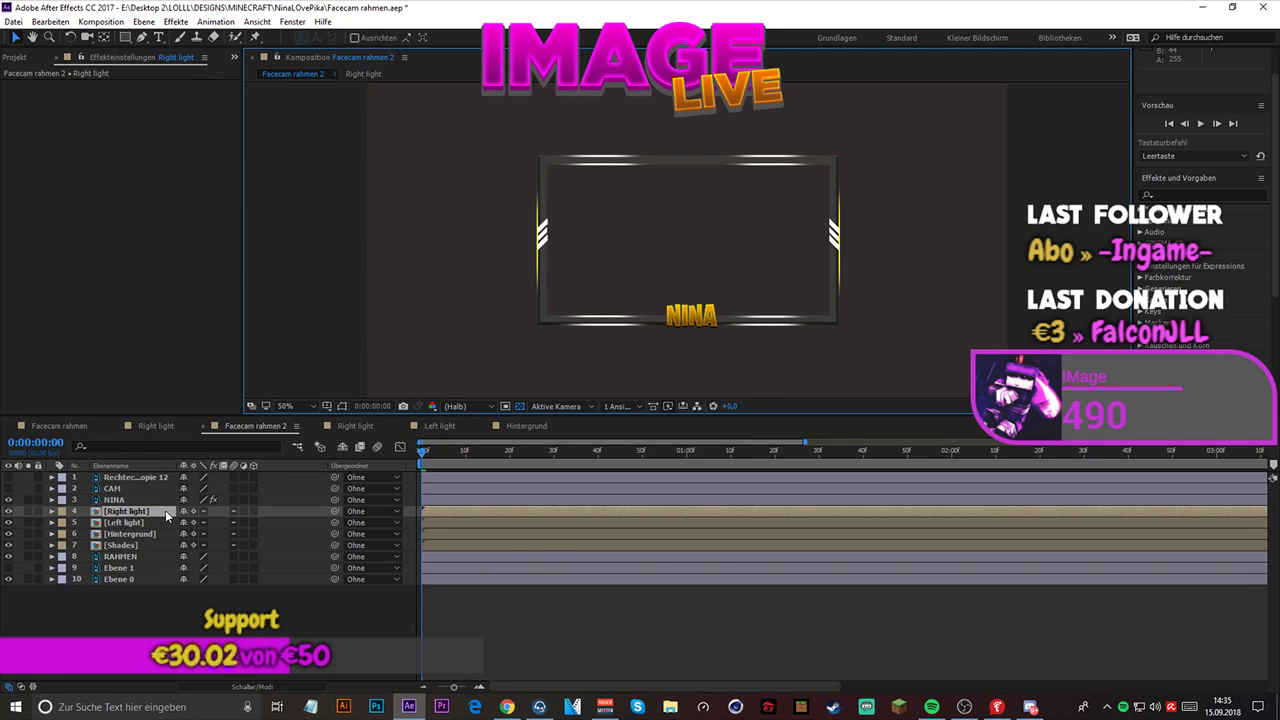
pyautogui.click(363, 74)
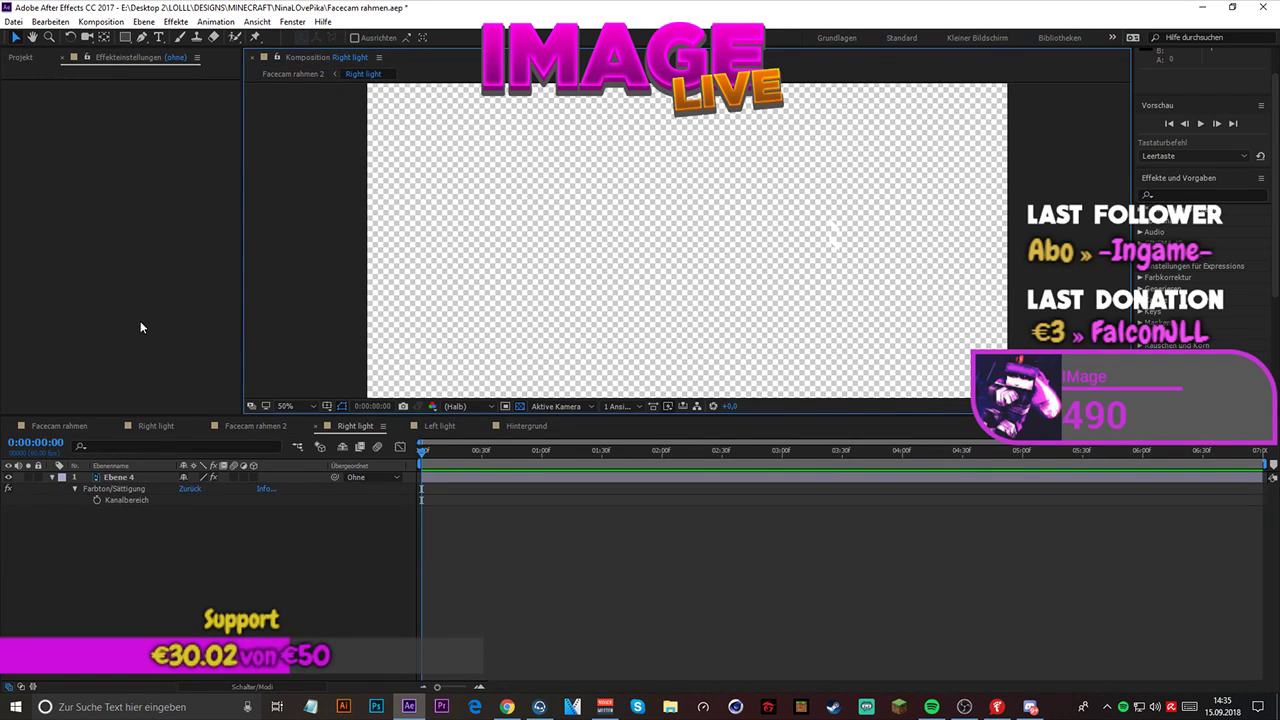
pyautogui.click(293, 74)
pyautogui.click(110, 522)
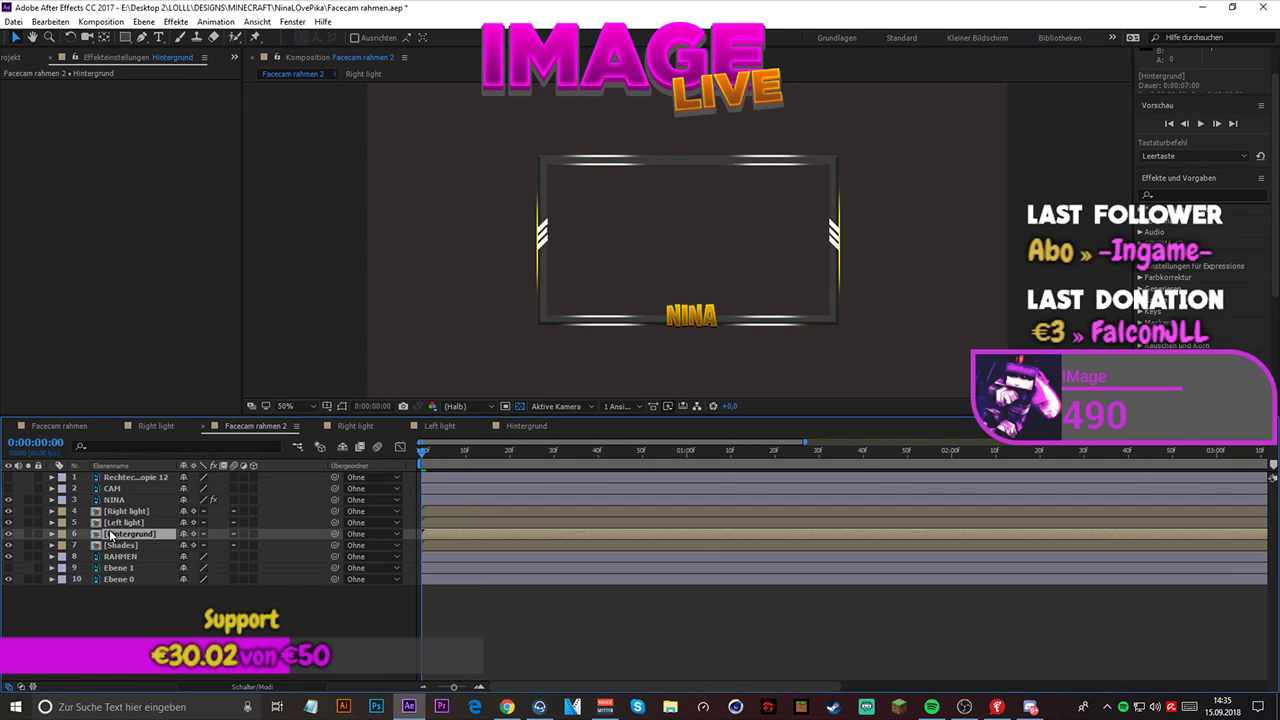
pyautogui.doubleClick(110, 522)
pyautogui.click(125, 477)
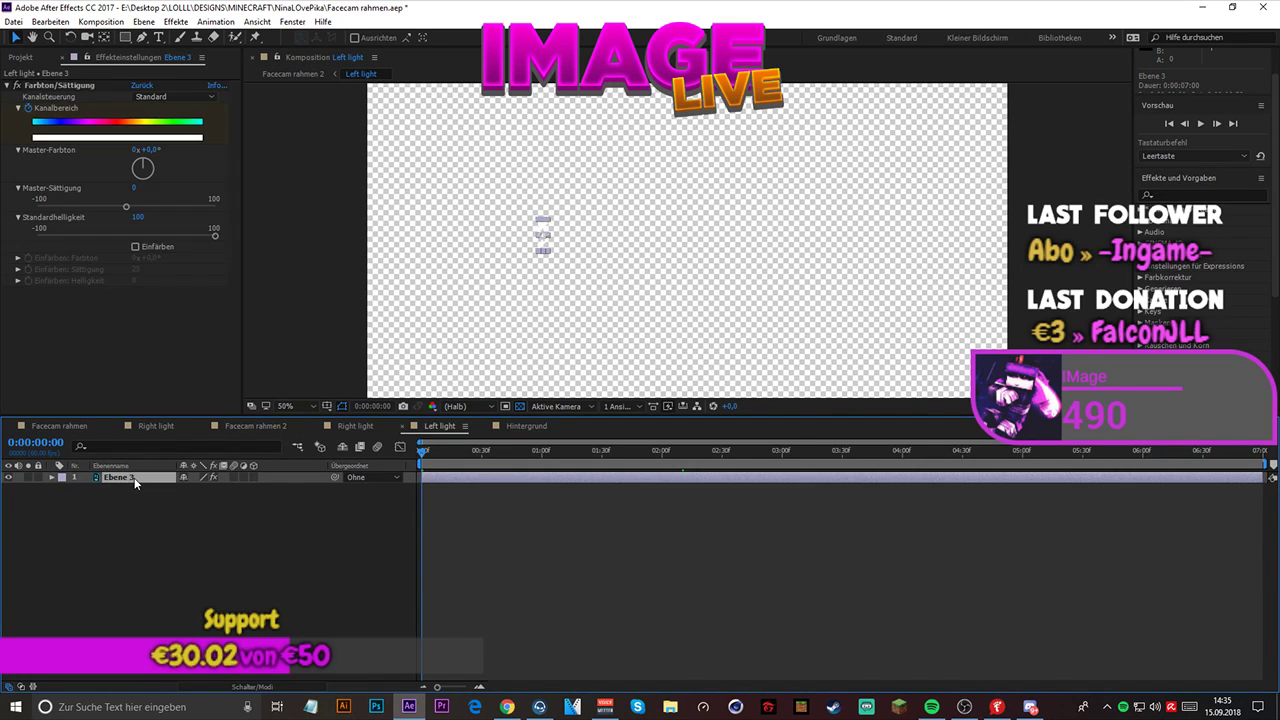
pyautogui.press('u')
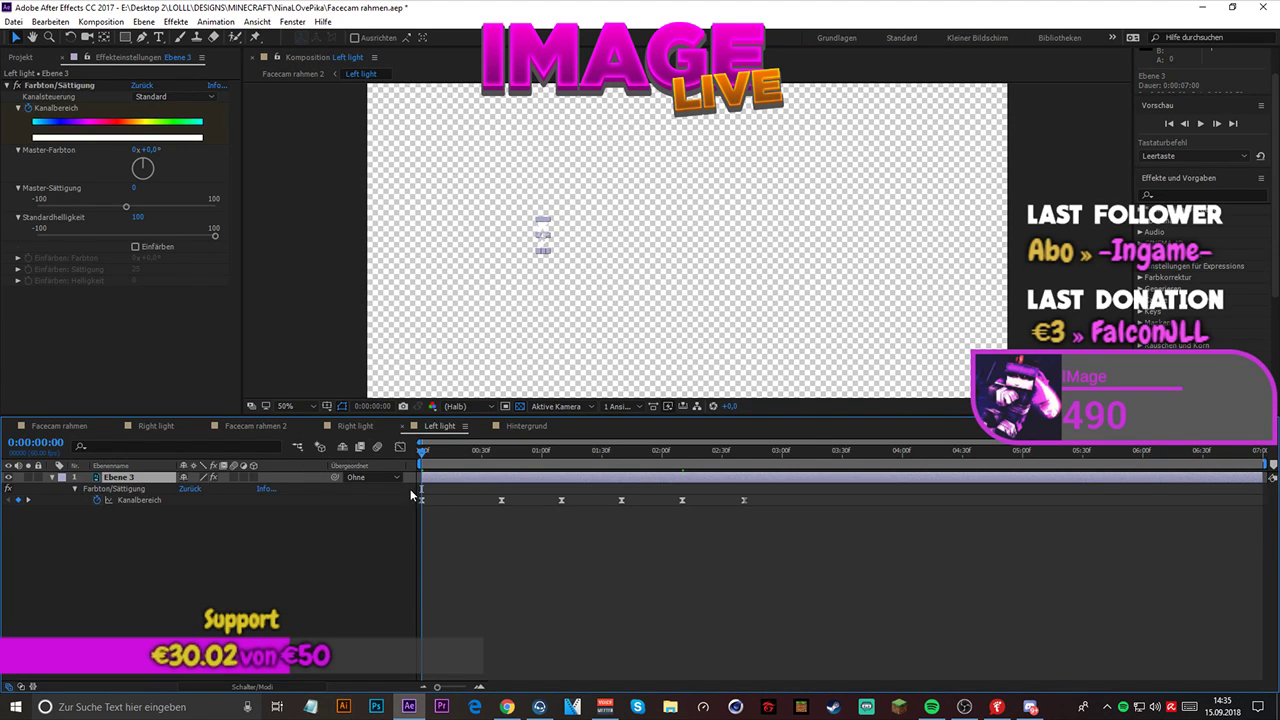
pyautogui.moveTo(412, 490); pyautogui.dragTo(758, 512)
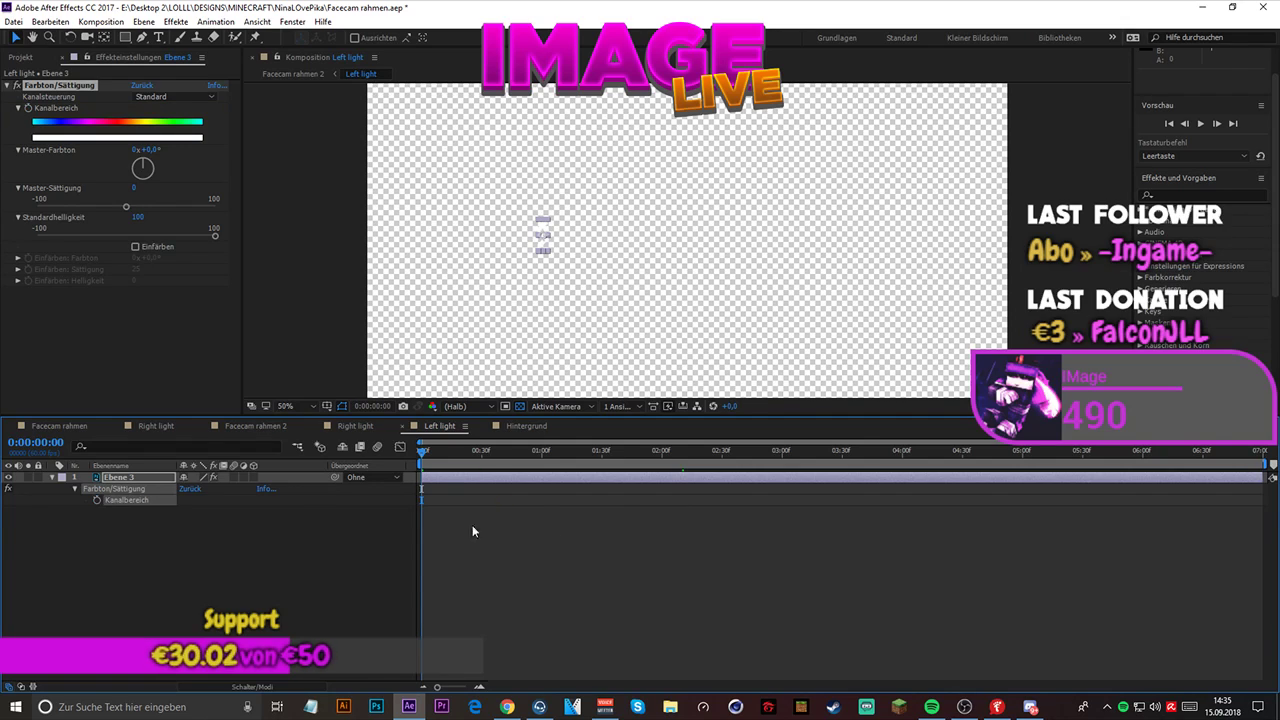
pyautogui.press('Delete')
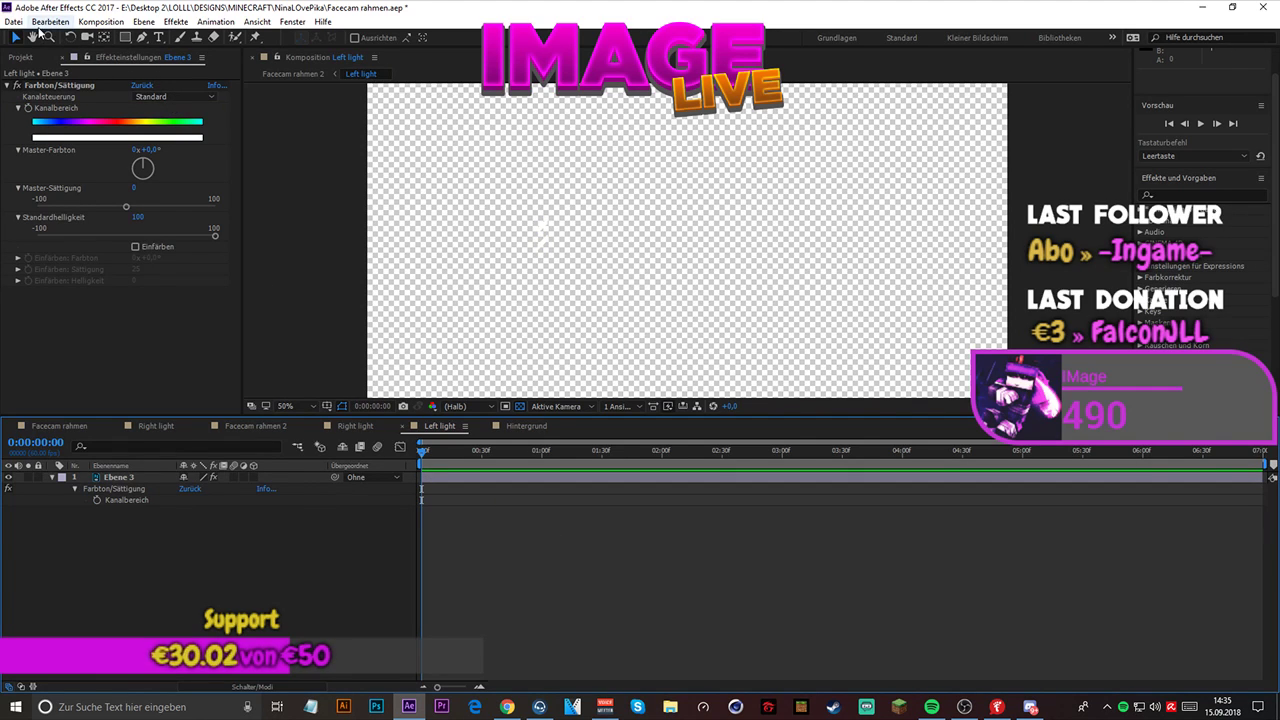
# - Play back Facecam rahmen 2 twice to check the side stripes alongside the color-cycling NINA text and golden stripes
pyautogui.click(278, 75)
pyautogui.press('space')
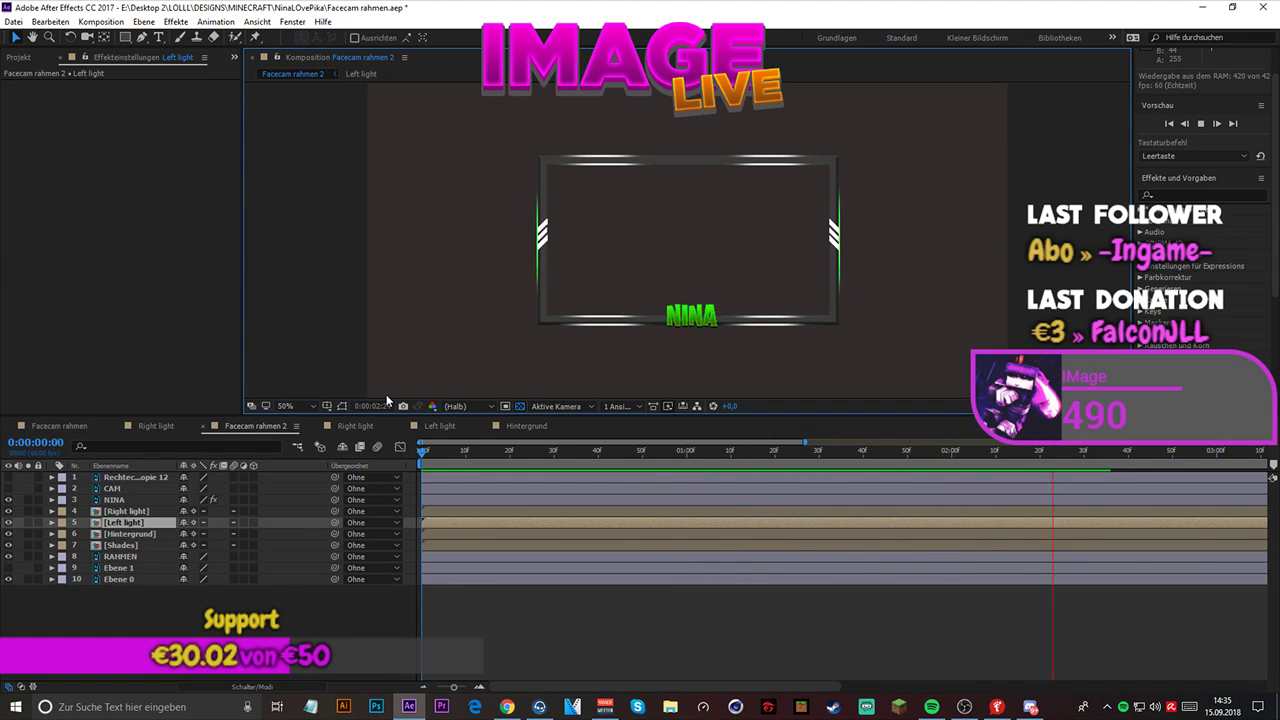
pyautogui.press('space')
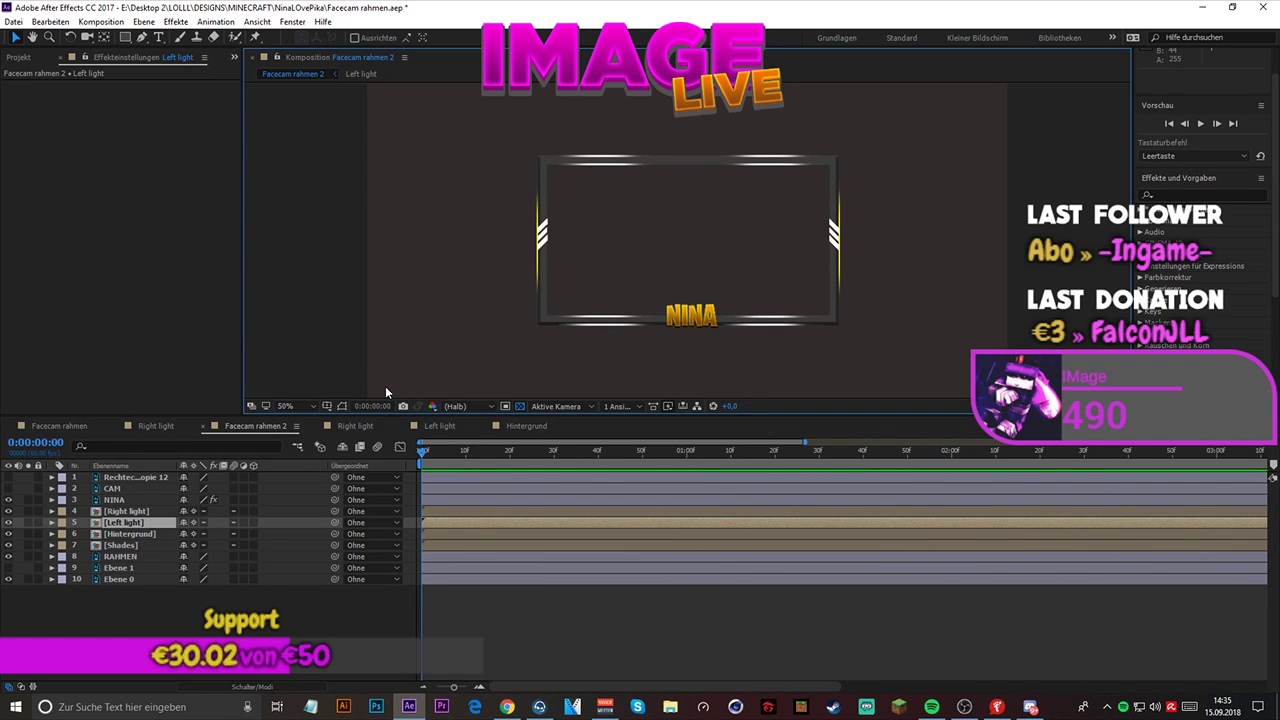
pyautogui.press('space')
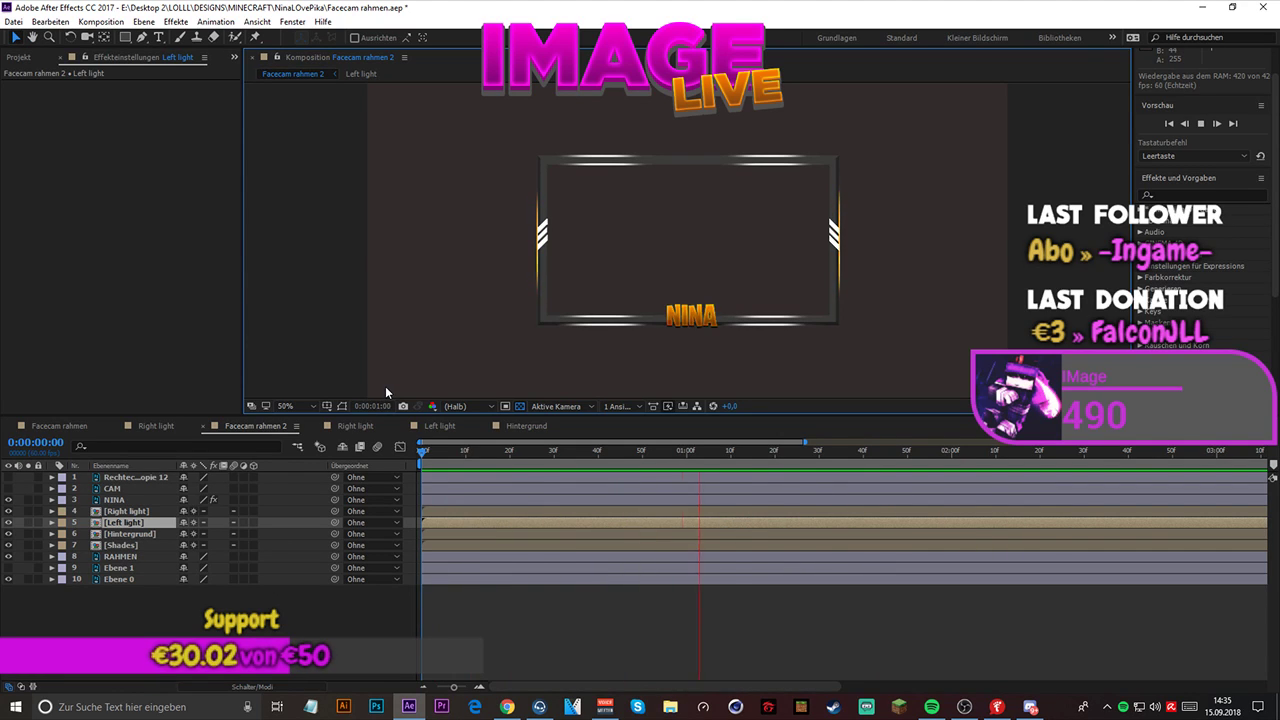
pyautogui.press('space')
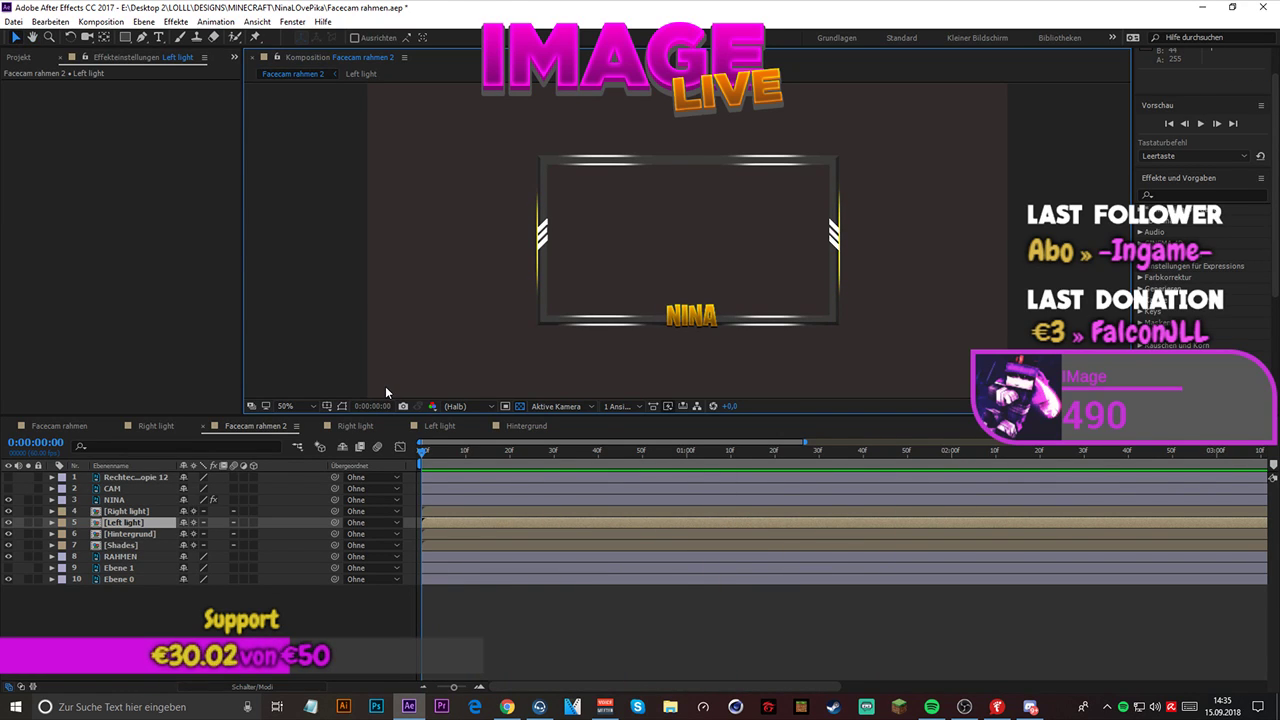
pyautogui.hotkey('alt', 'Tab')
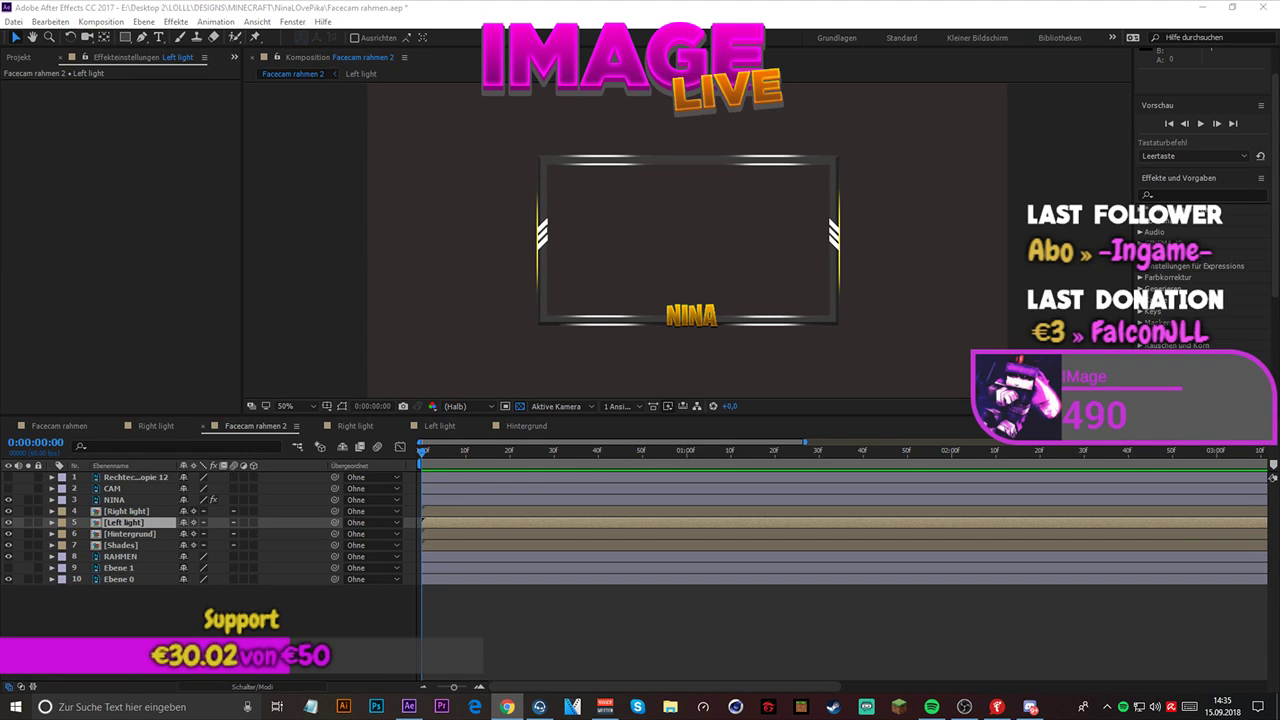
# - Apply the Lineare Blende effect to the NINA layer and turn on keyframing for Fertigstellung der Überblendung at 0:00:00:00
pyautogui.click(121, 499)
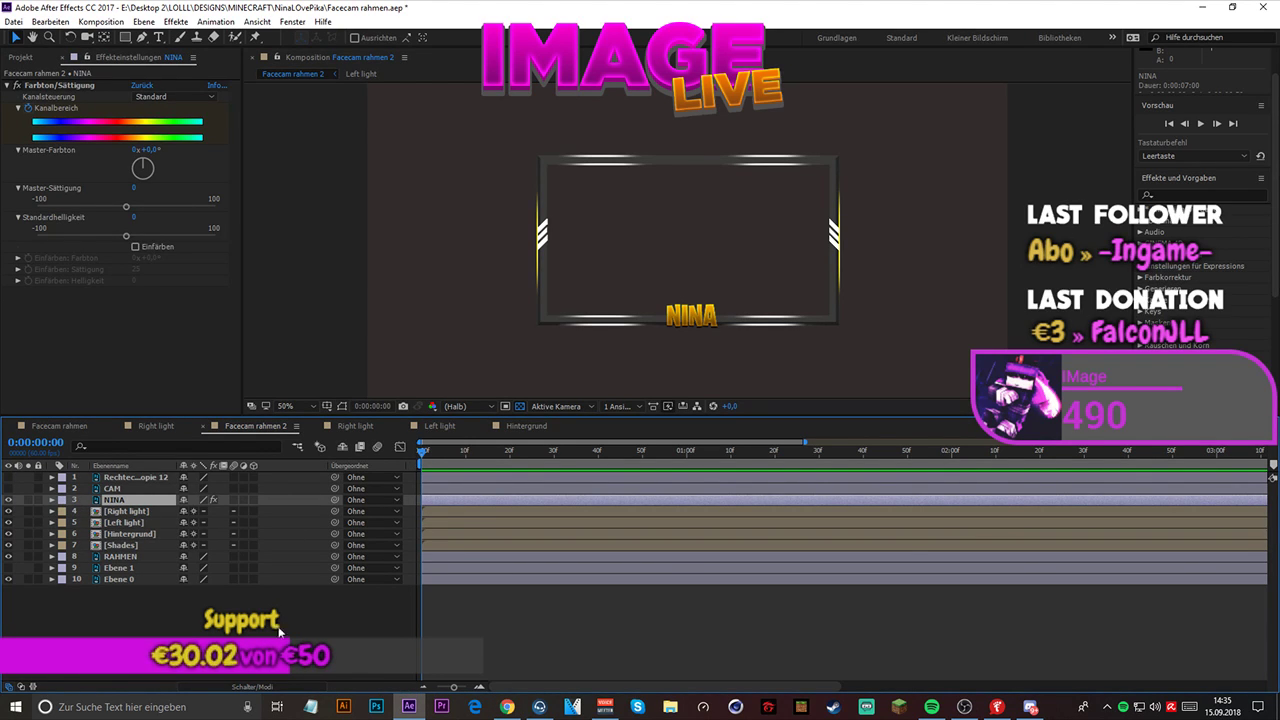
pyautogui.click(176, 21)
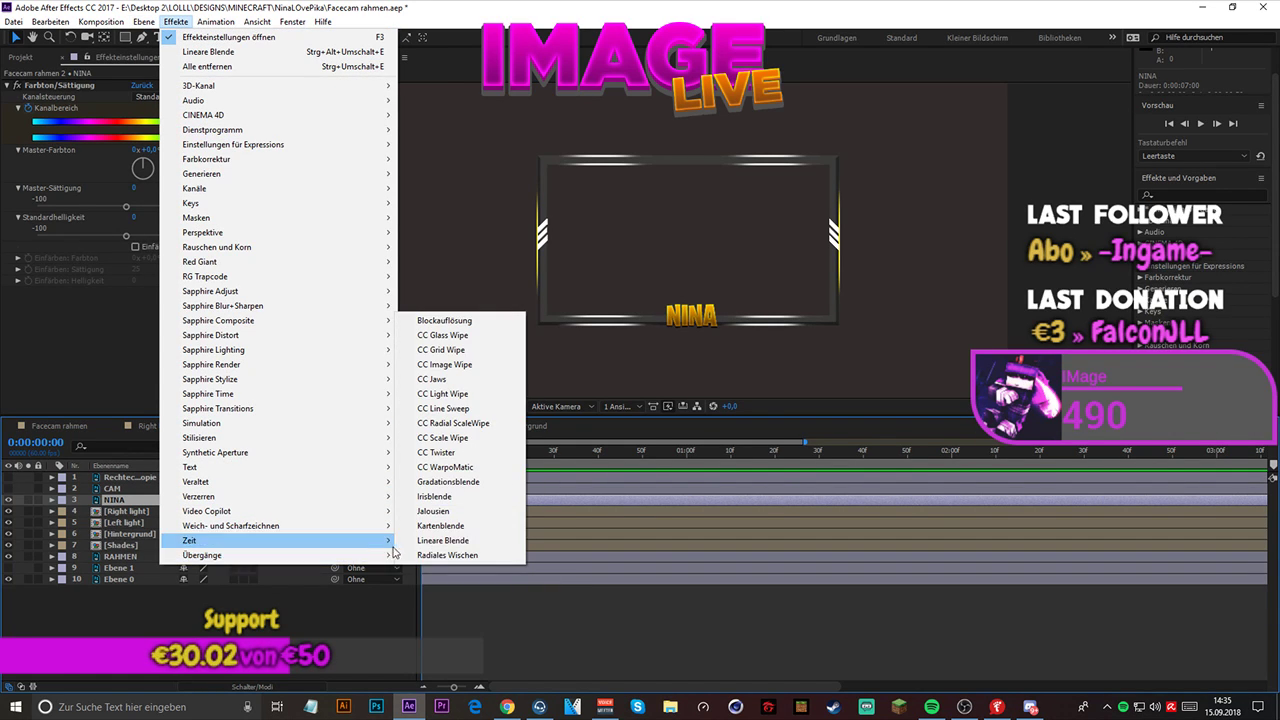
pyautogui.click(410, 540)
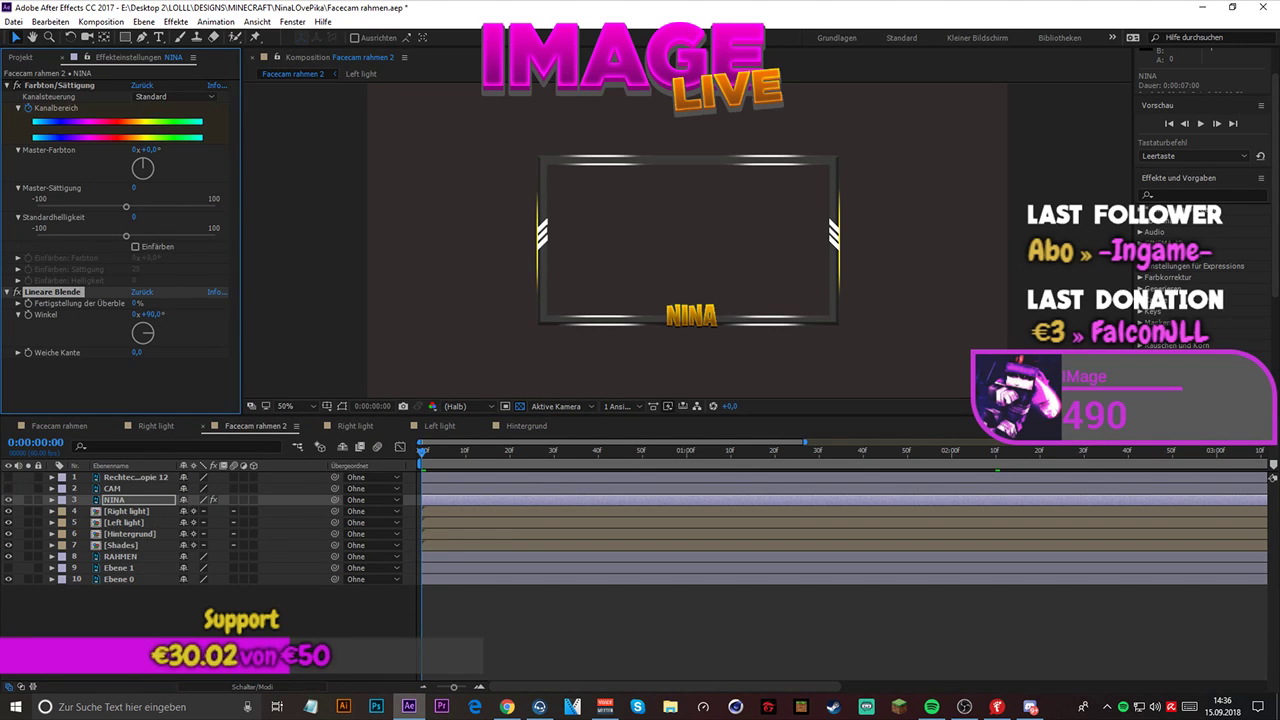
pyautogui.hotkey('alt', 'Tab')
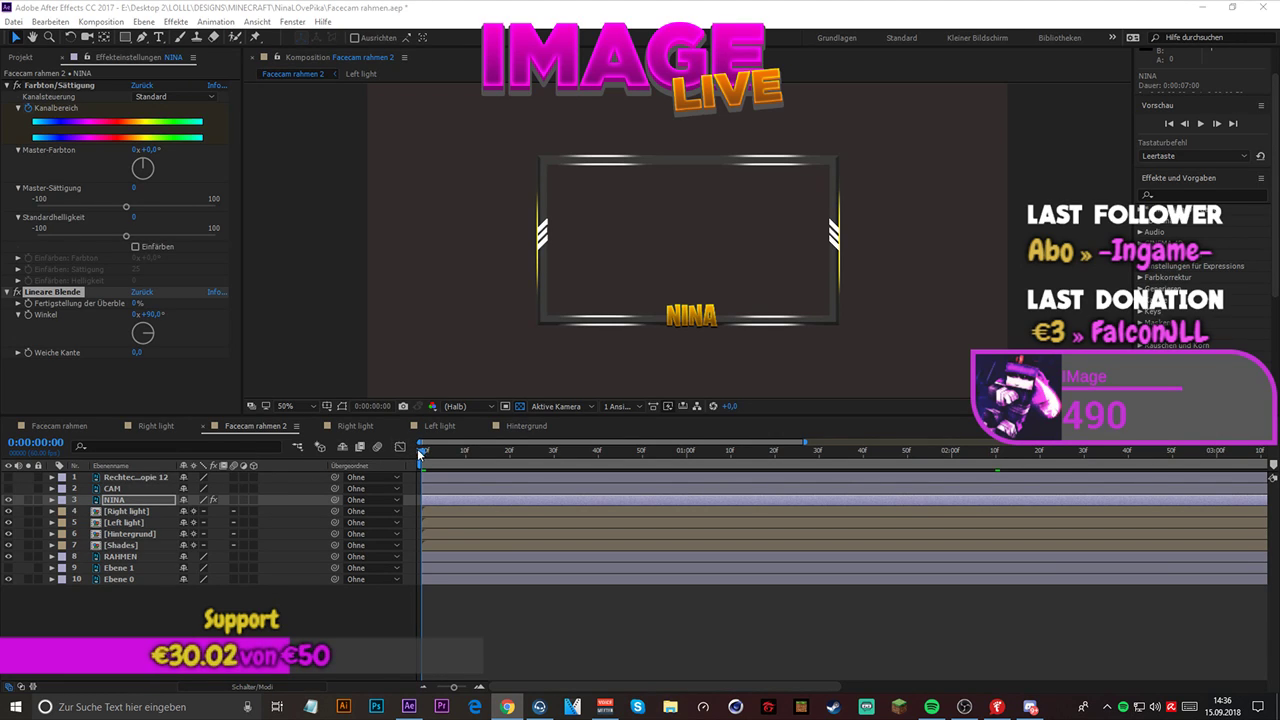
pyautogui.click(27, 311)
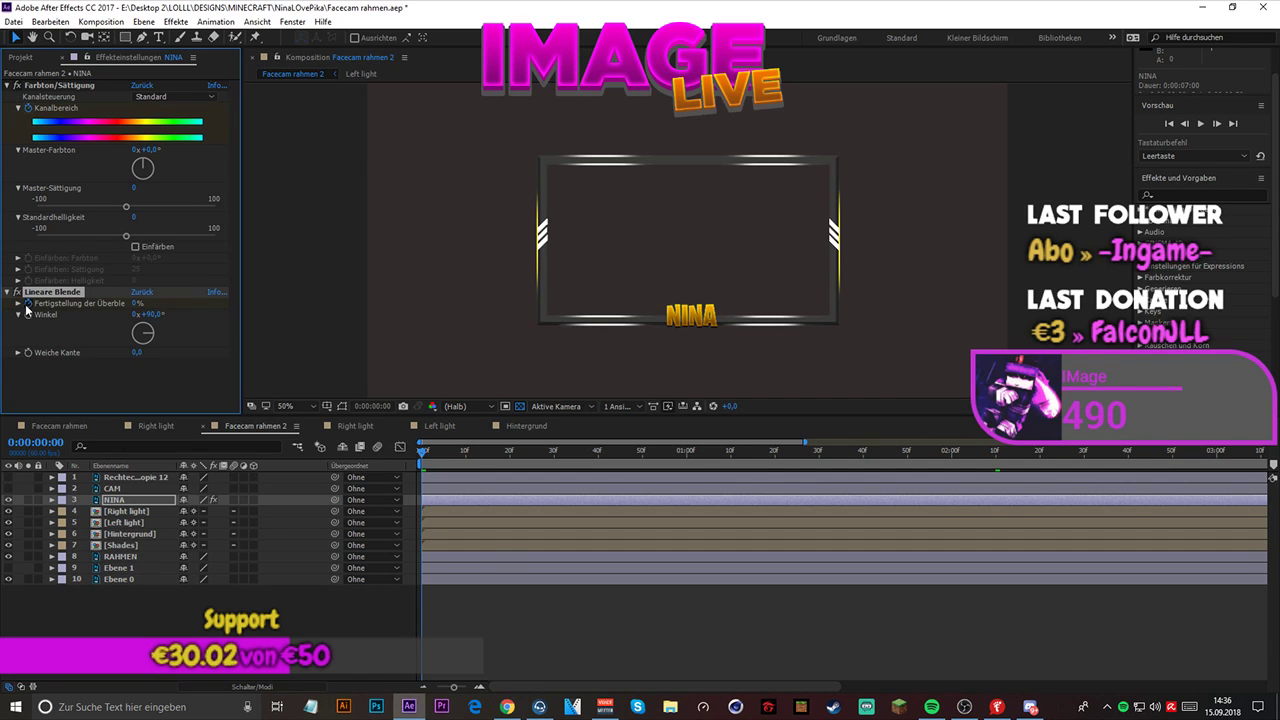
pyautogui.moveTo(420, 456); pyautogui.dragTo(465, 453)
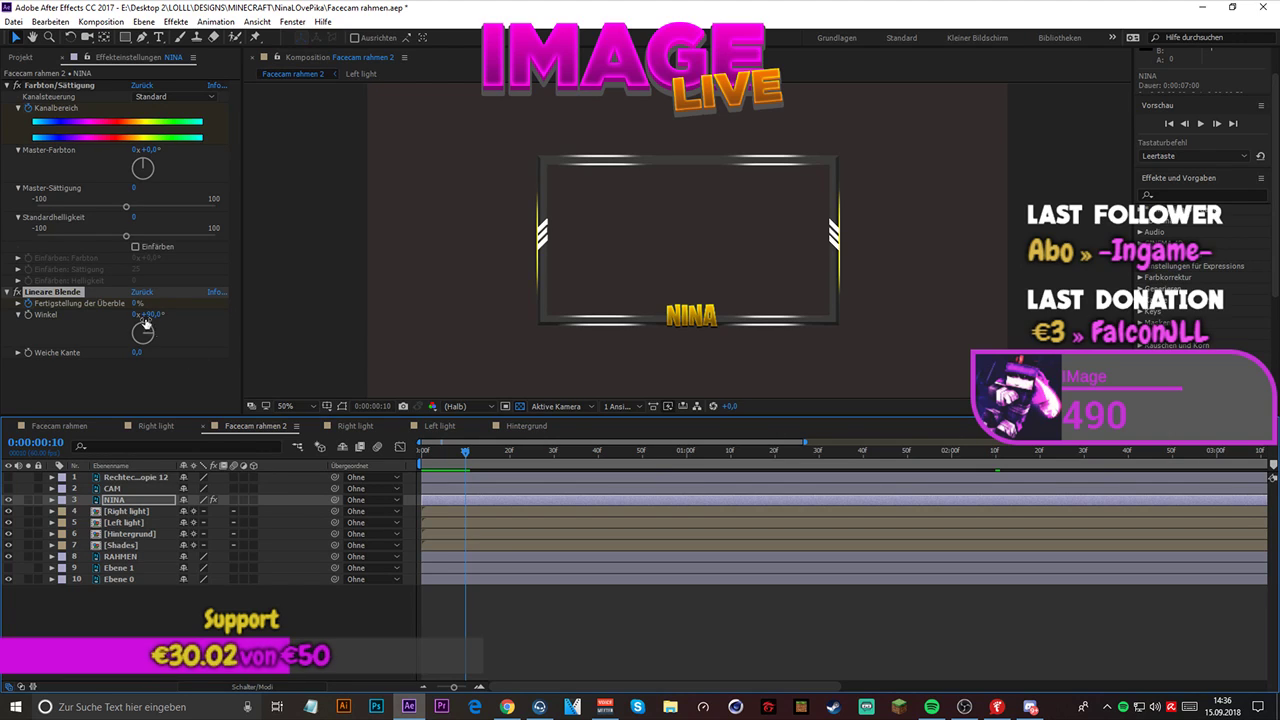
pyautogui.moveTo(137, 302); pyautogui.dragTo(383, 354)
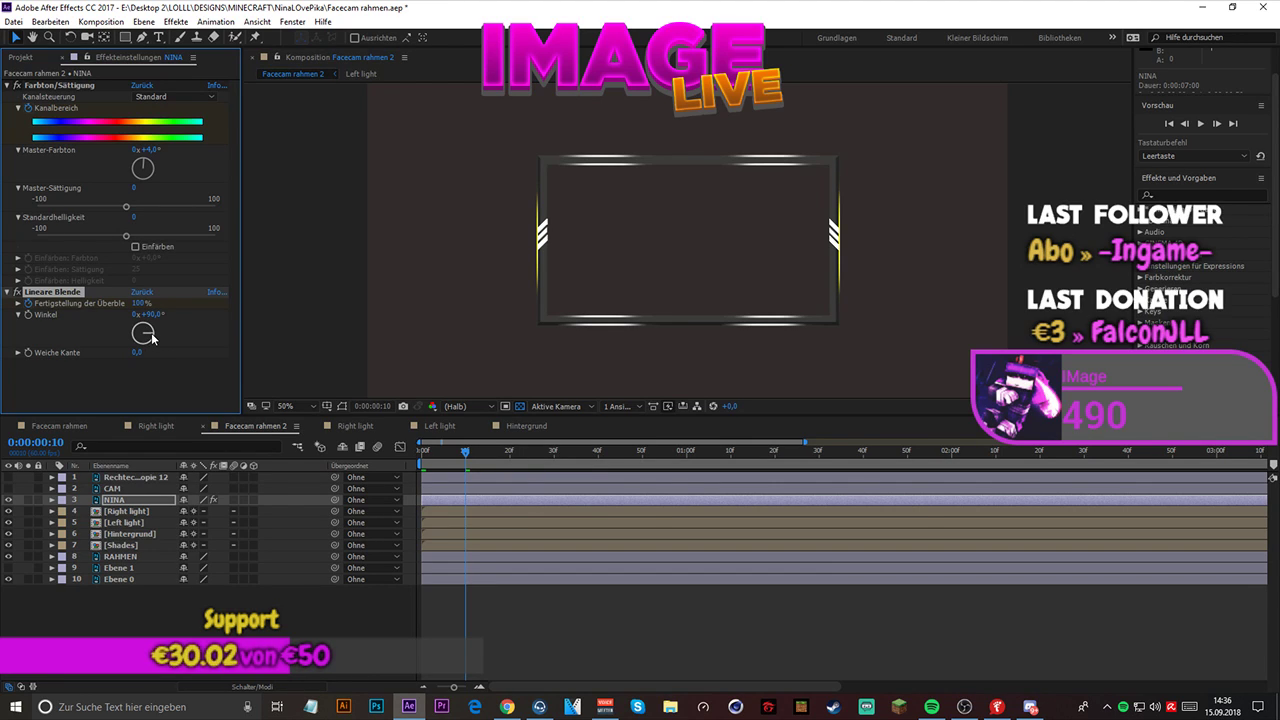
pyautogui.moveTo(152, 338); pyautogui.dragTo(155, 347)
pyautogui.moveTo(463, 457); pyautogui.dragTo(411, 459)
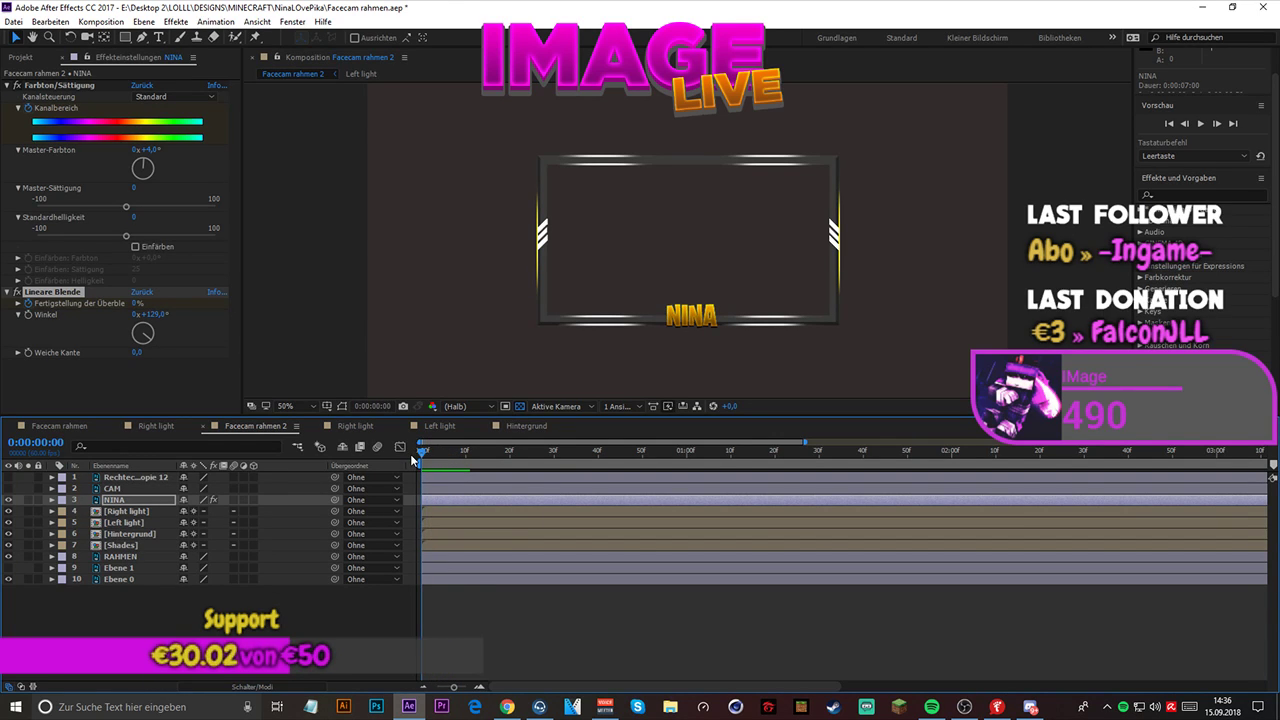
pyautogui.press('space')
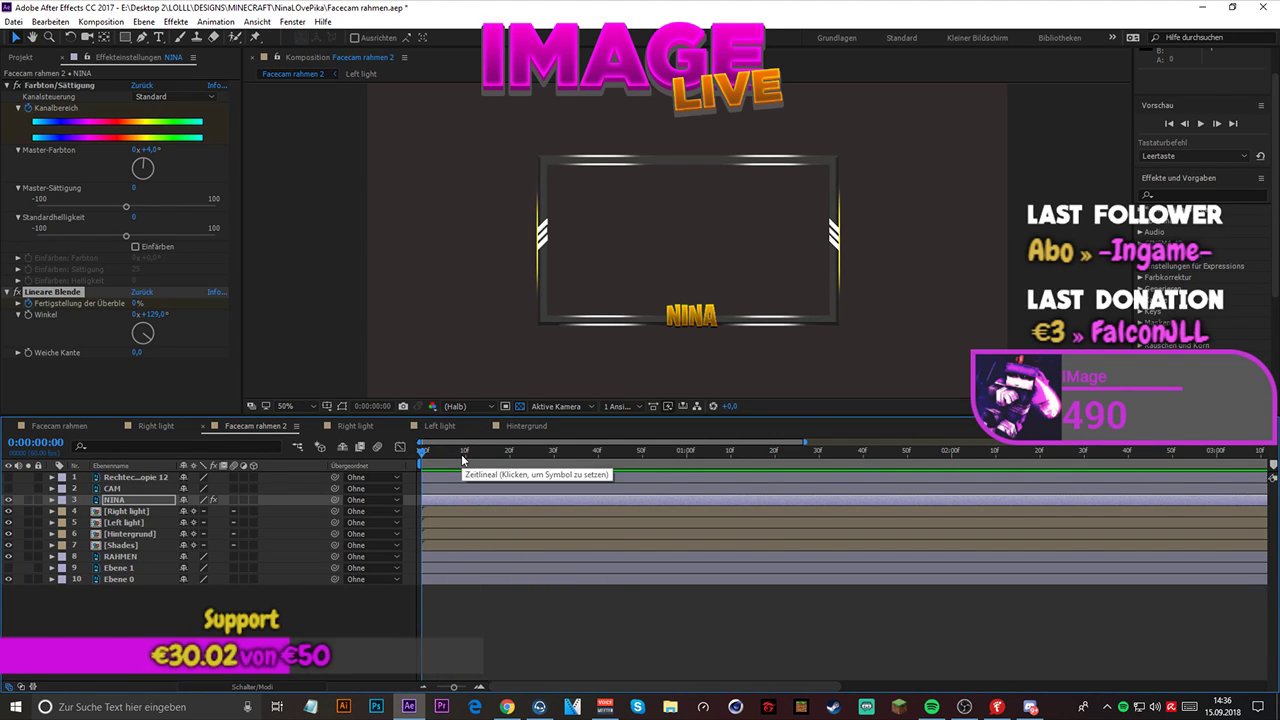
pyautogui.click(424, 456)
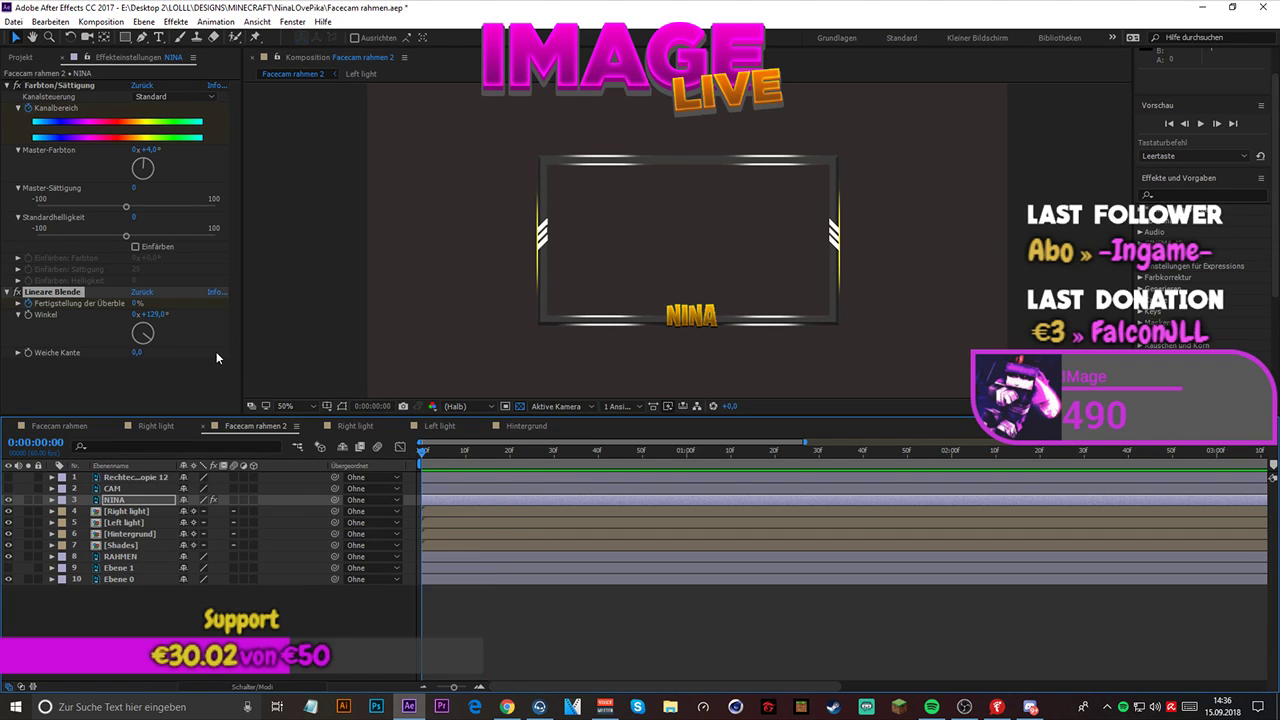
pyautogui.hotkey('ctrl', 'z')
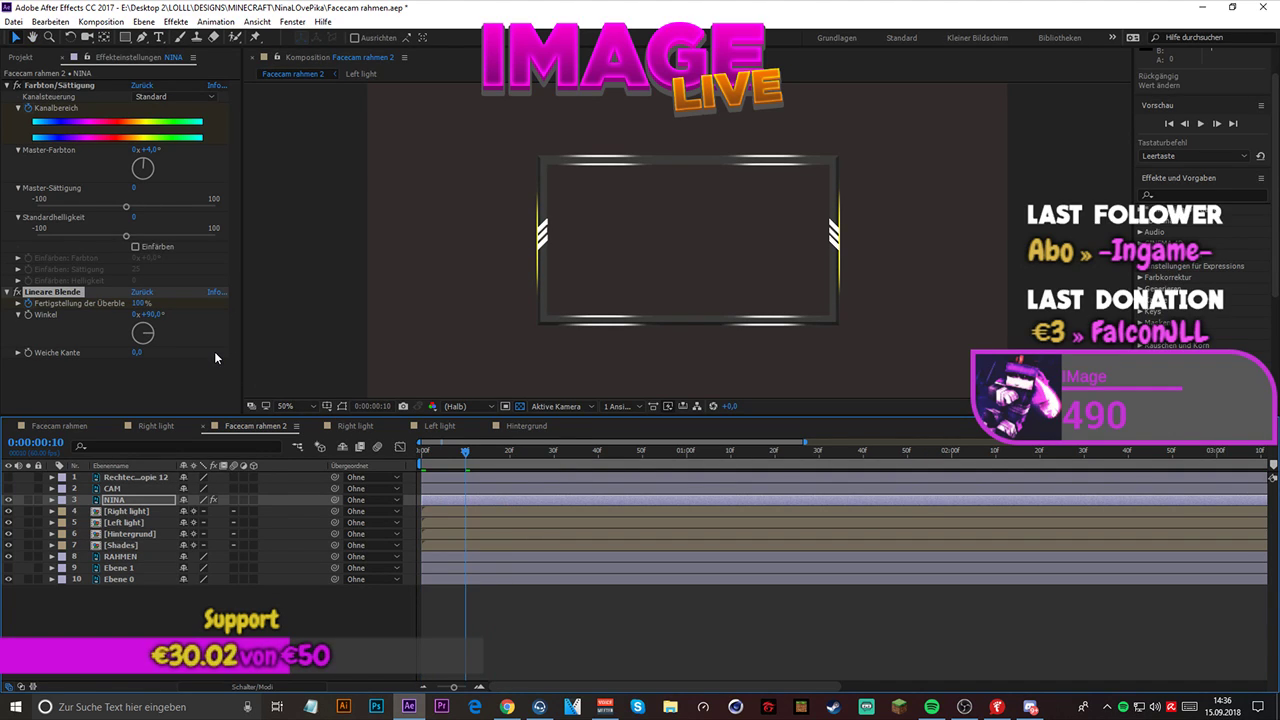
pyautogui.hotkey('ctrl', 'z')
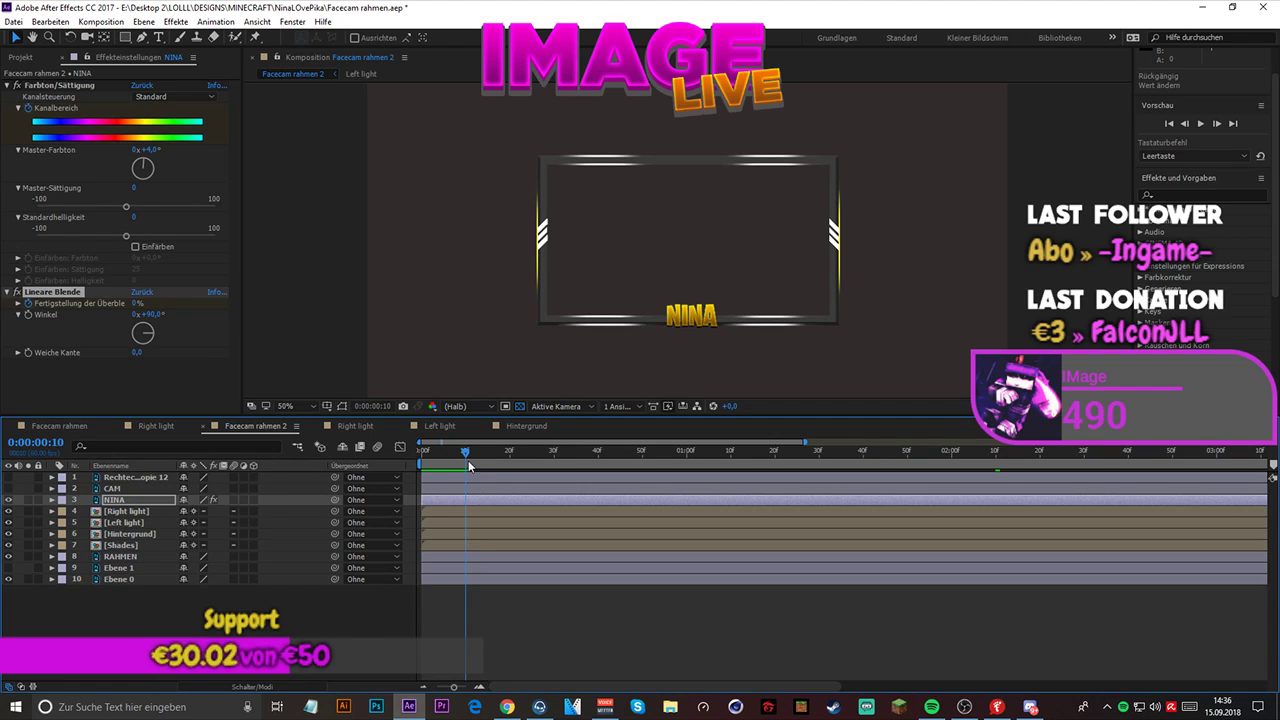
# - At 0:00:00:35, set NINA's Lineare Blende to 100% Fertigstellung der Überblendung, Winkel 106° and Weiche Kante 62
pyautogui.moveTo(463, 457); pyautogui.dragTo(576, 458)
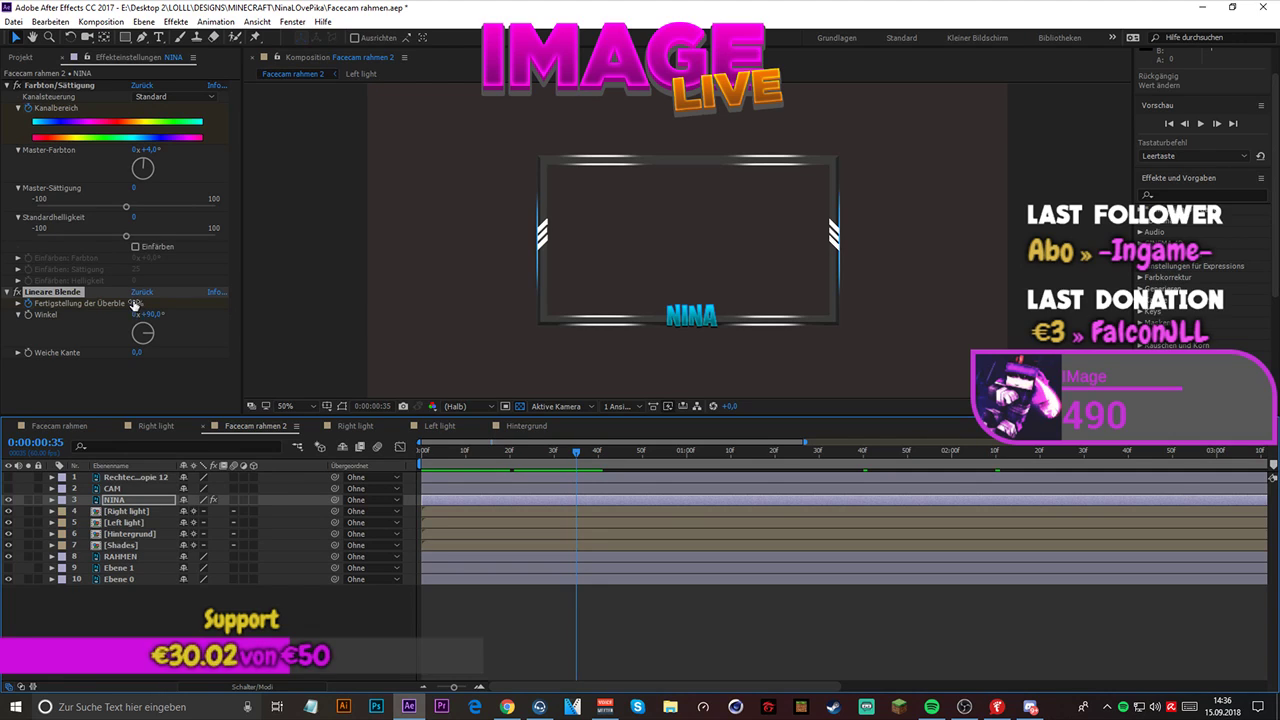
pyautogui.moveTo(138, 302); pyautogui.dragTo(178, 303)
pyautogui.click(155, 339)
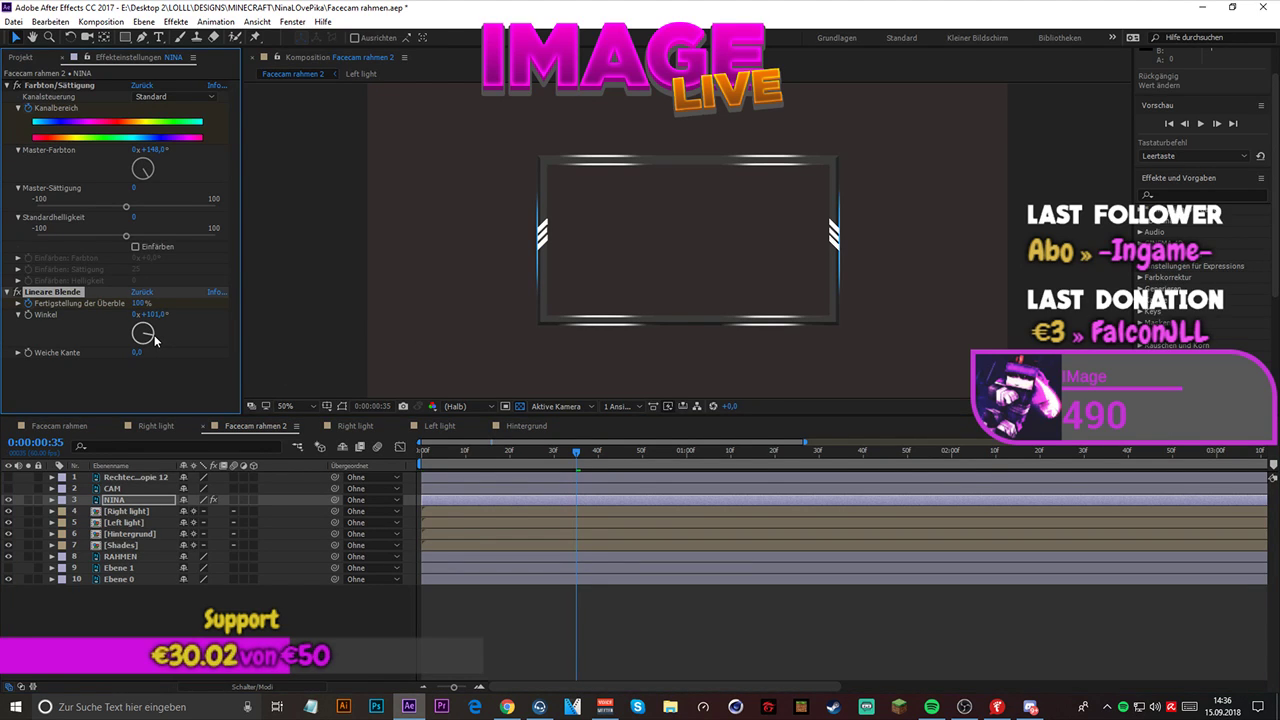
pyautogui.moveTo(137, 352); pyautogui.dragTo(165, 348)
# - Play back Facecam rahmen 2 from the start to check how NINA wipes out
pyautogui.moveTo(576, 453); pyautogui.dragTo(388, 443)
pyautogui.press('space')
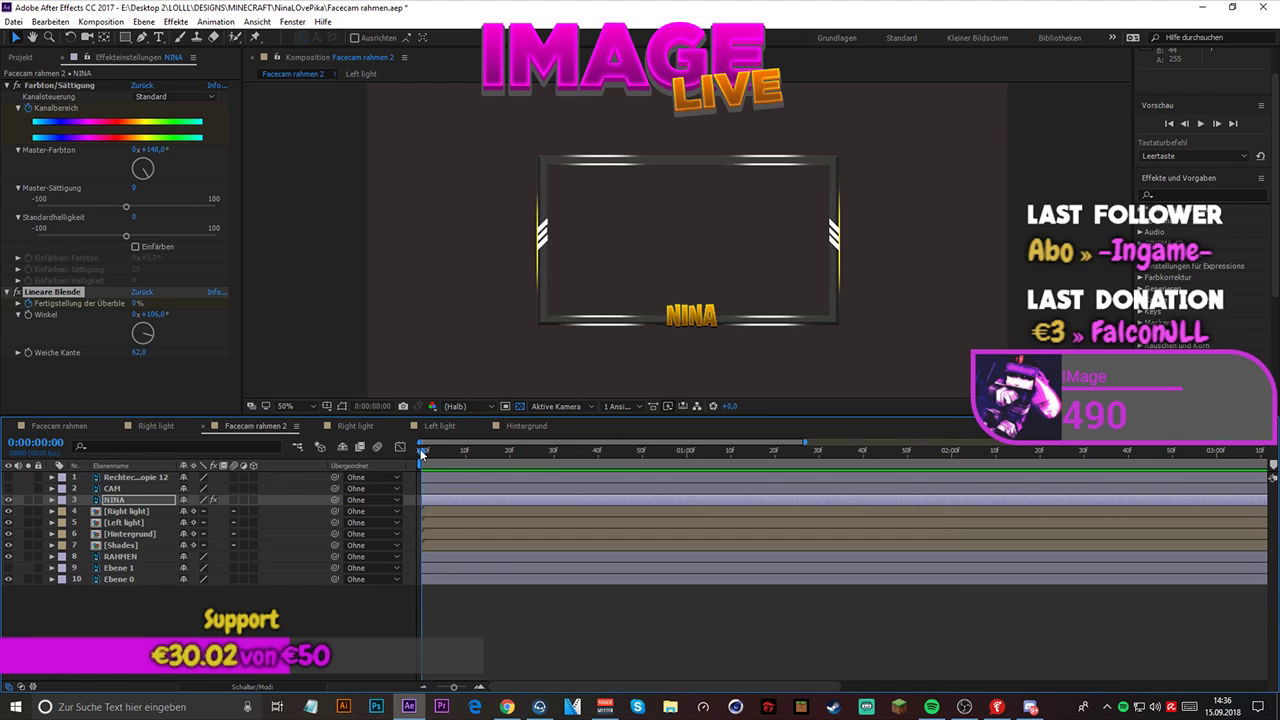
pyautogui.press('space')
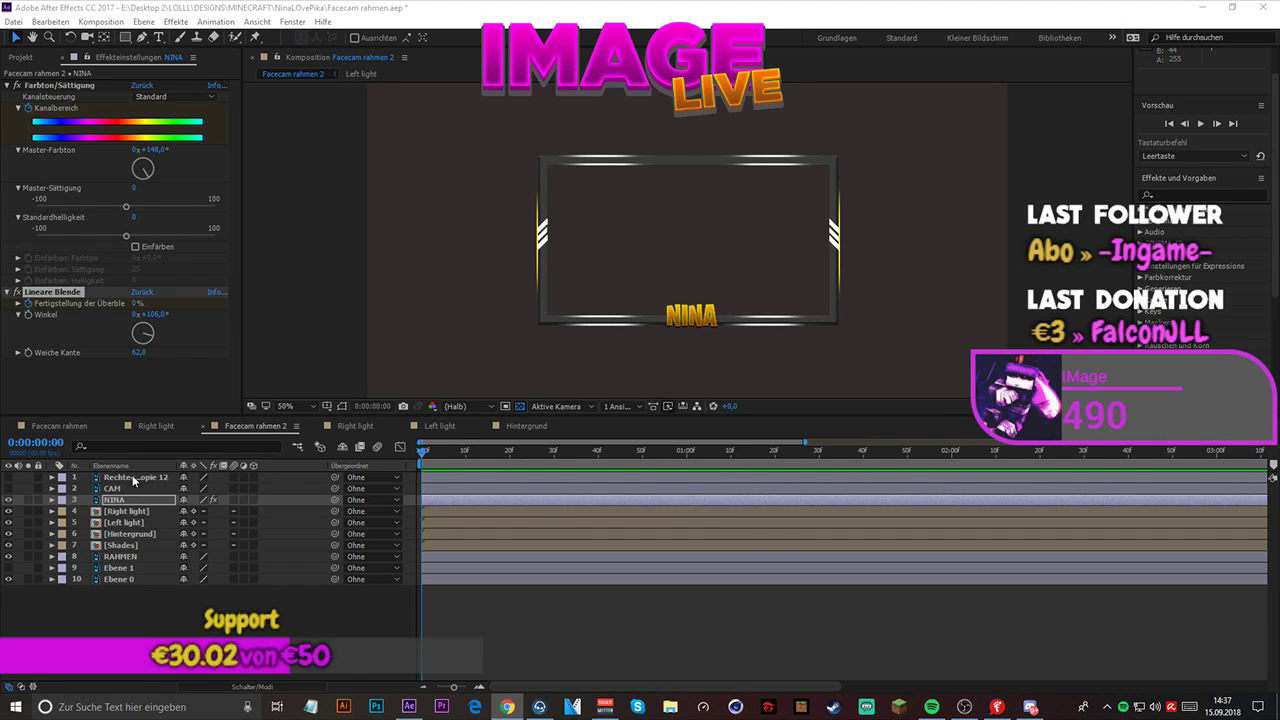
# - Reveal NINA's keyframes, move the second Fertigstellung der Überblendung keyframe to 0:00:00:30 and preview the faster wipe
pyautogui.click(61, 299)
pyautogui.press('u')
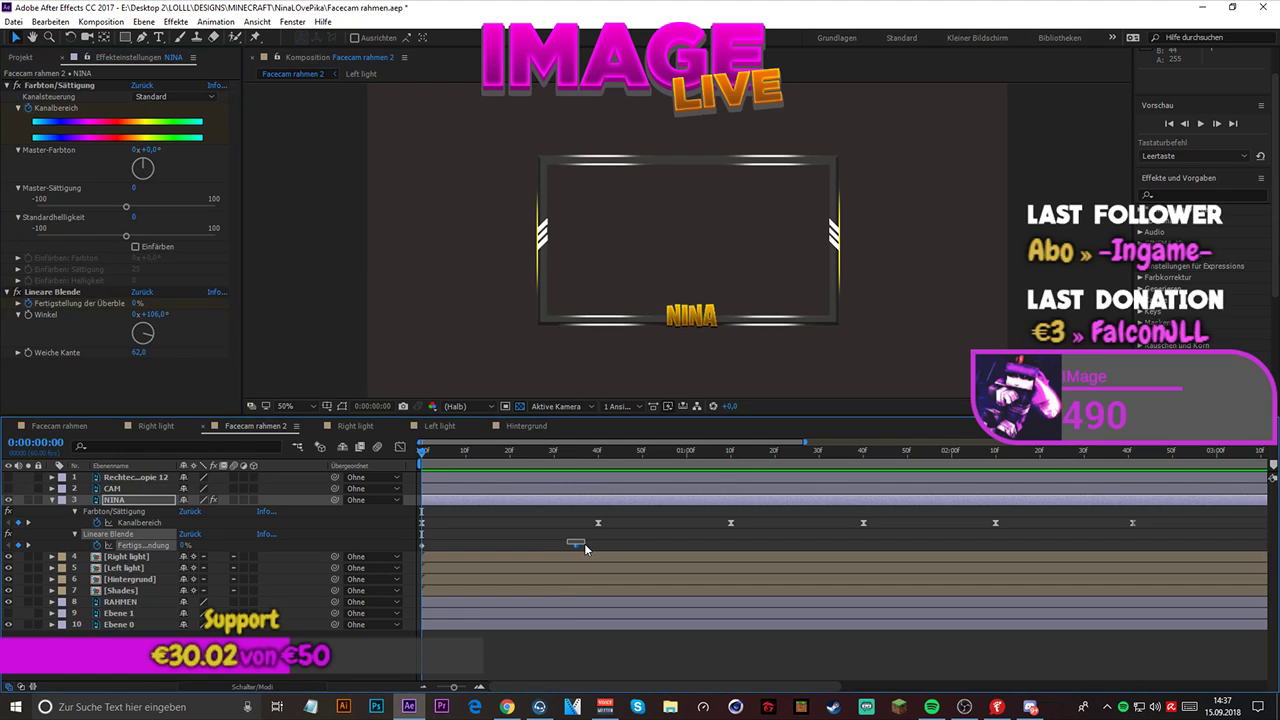
pyautogui.moveTo(576, 545); pyautogui.dragTo(553, 545)
pyautogui.press('space')
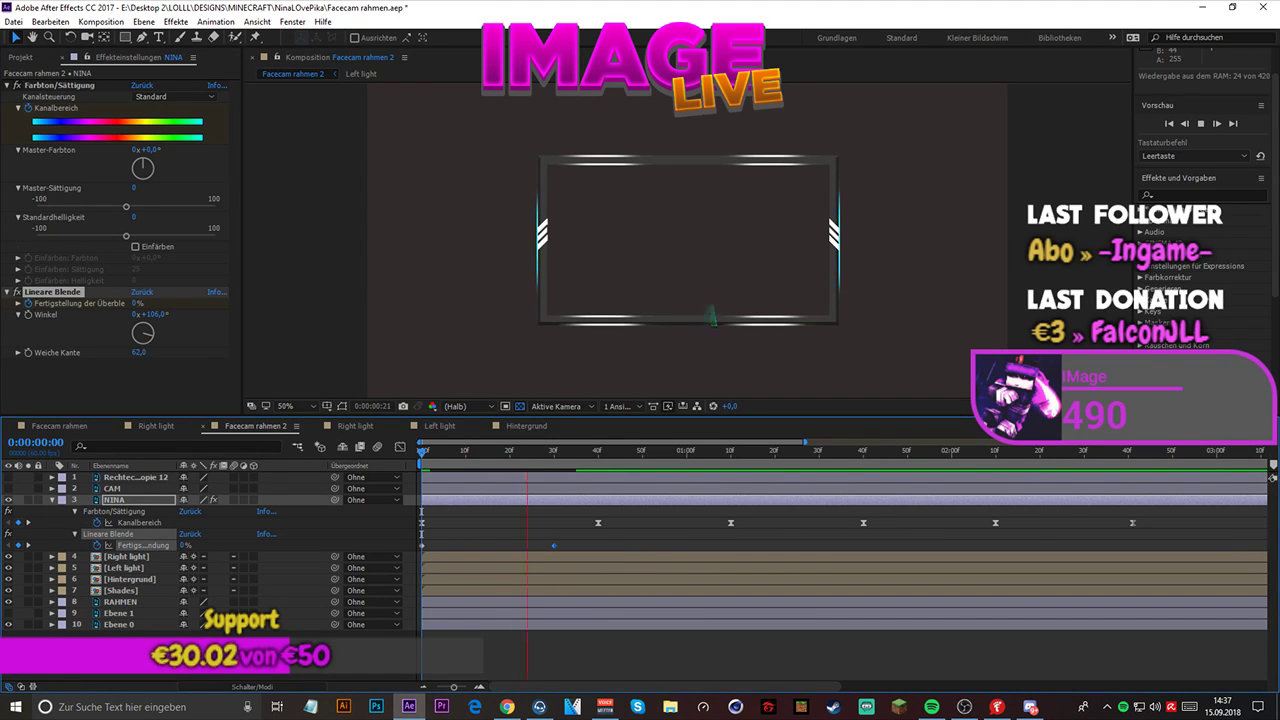
pyautogui.click(507, 707)
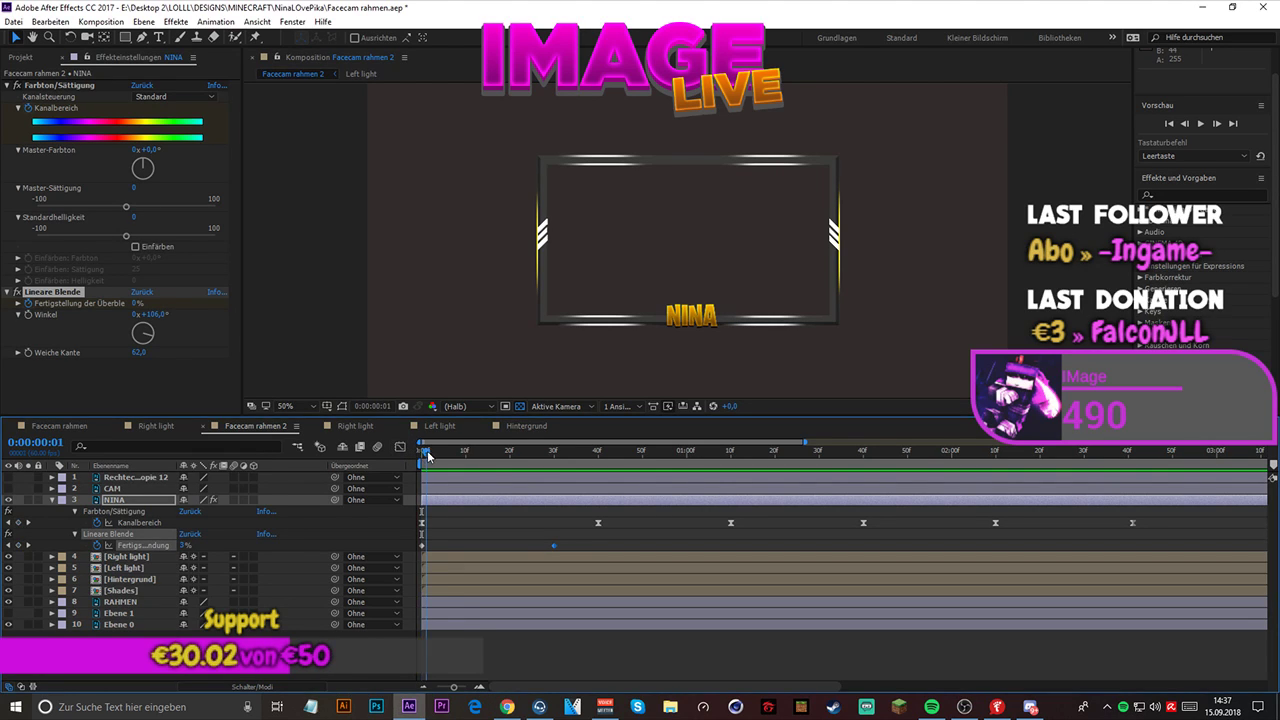
# - Set the Winkel of NINA's Lineare Blende to 180° with the playhead at 0:00:00:30
pyautogui.moveTo(425, 455); pyautogui.dragTo(554, 455)
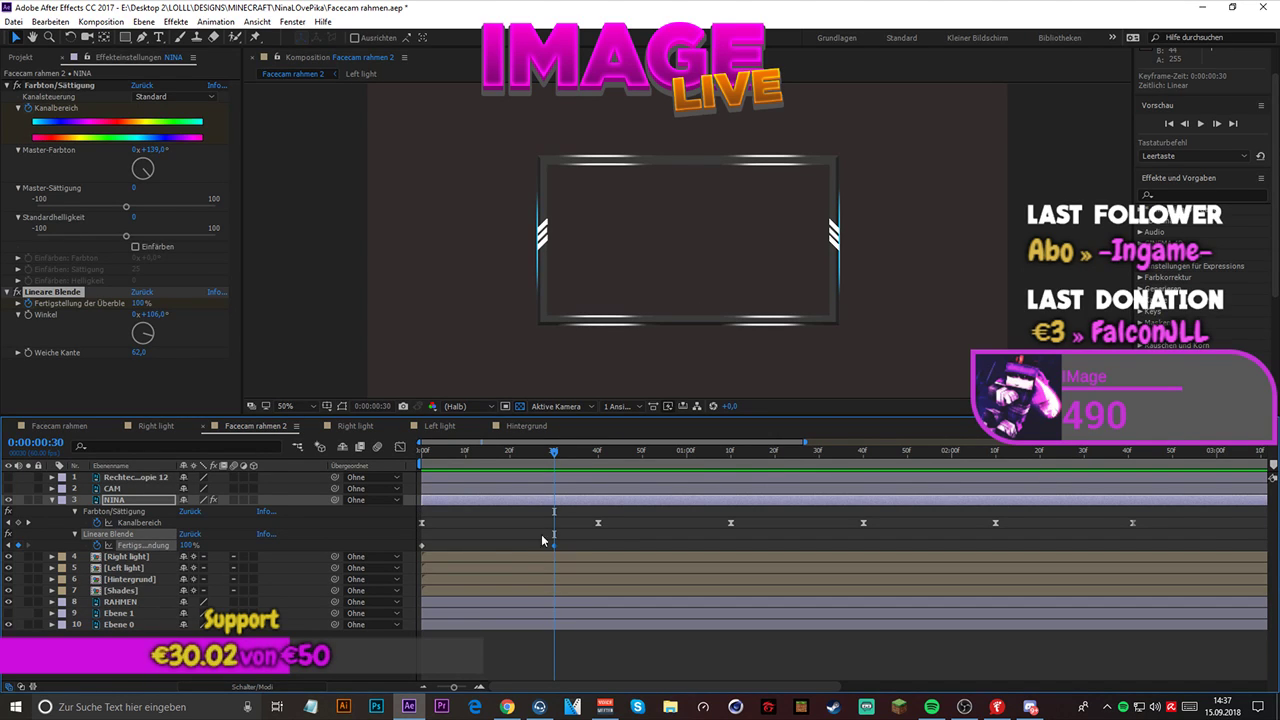
pyautogui.click(165, 315)
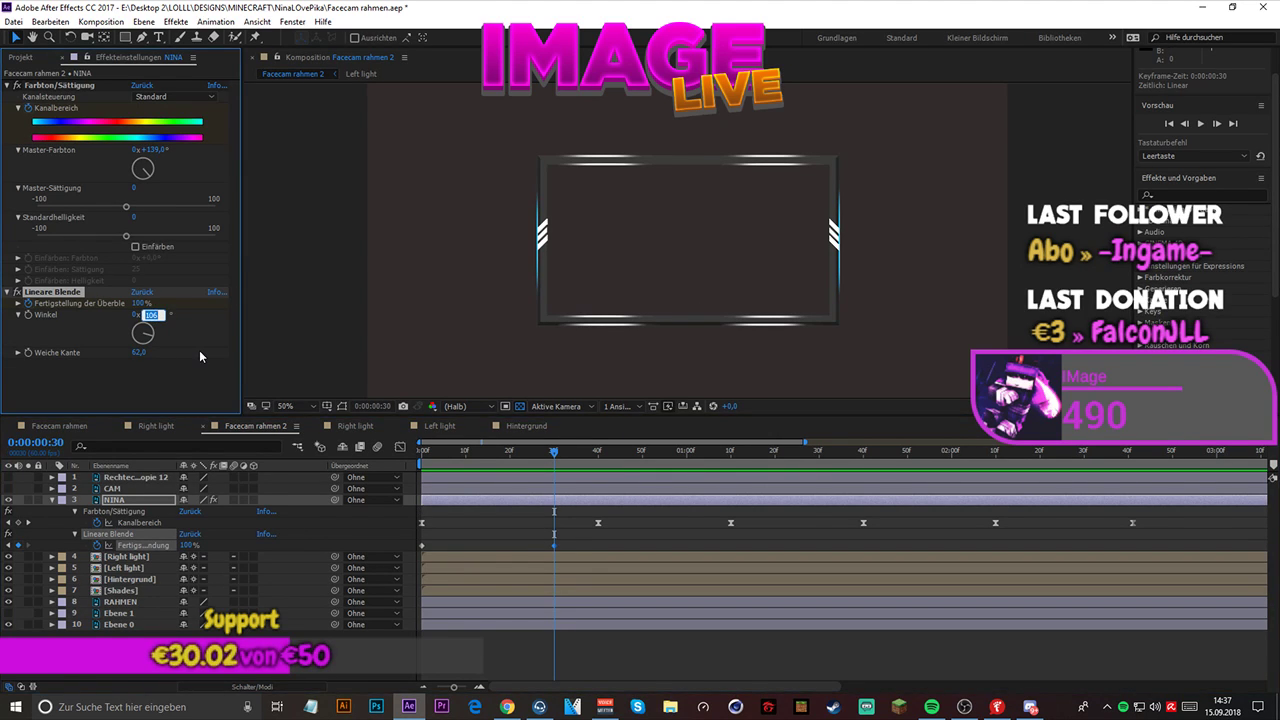
pyautogui.write('180')
pyautogui.press('Return')
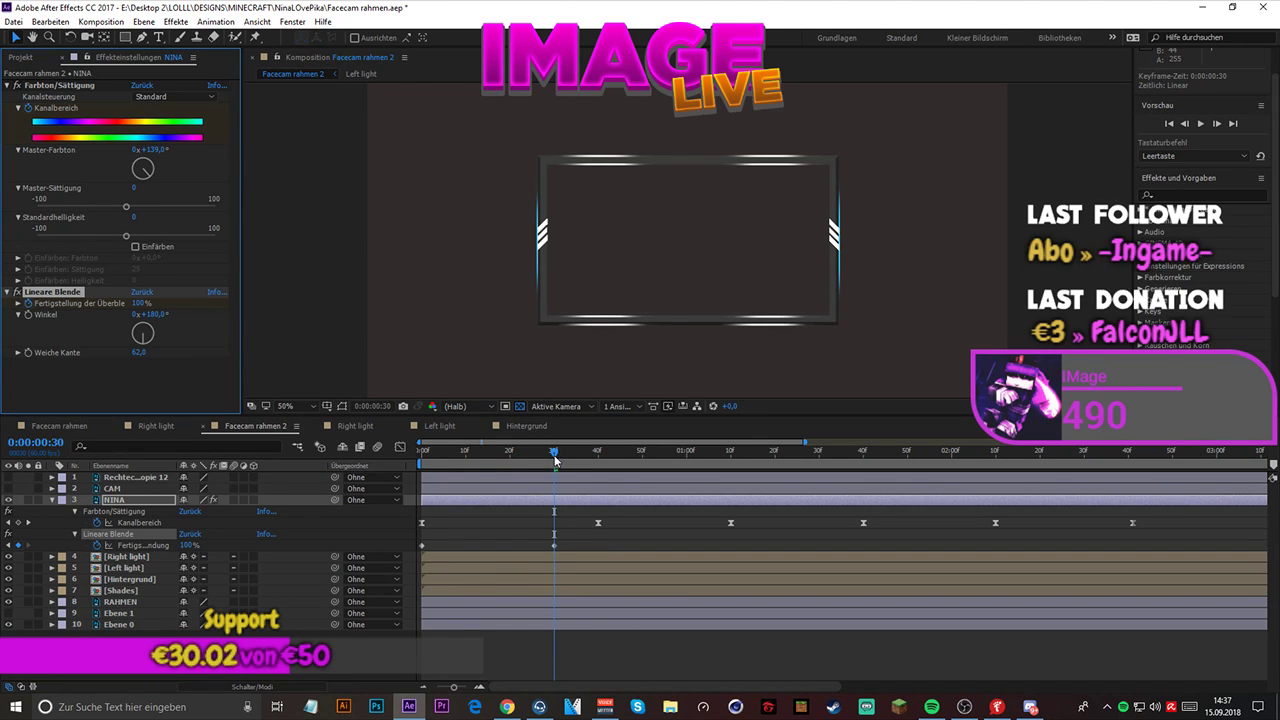
pyautogui.moveTo(555, 459)
pyautogui.mouseDown()
pyautogui.moveTo(428, 459)
pyautogui.moveTo(538, 458)
pyautogui.moveTo(555, 470)
pyautogui.mouseUp()
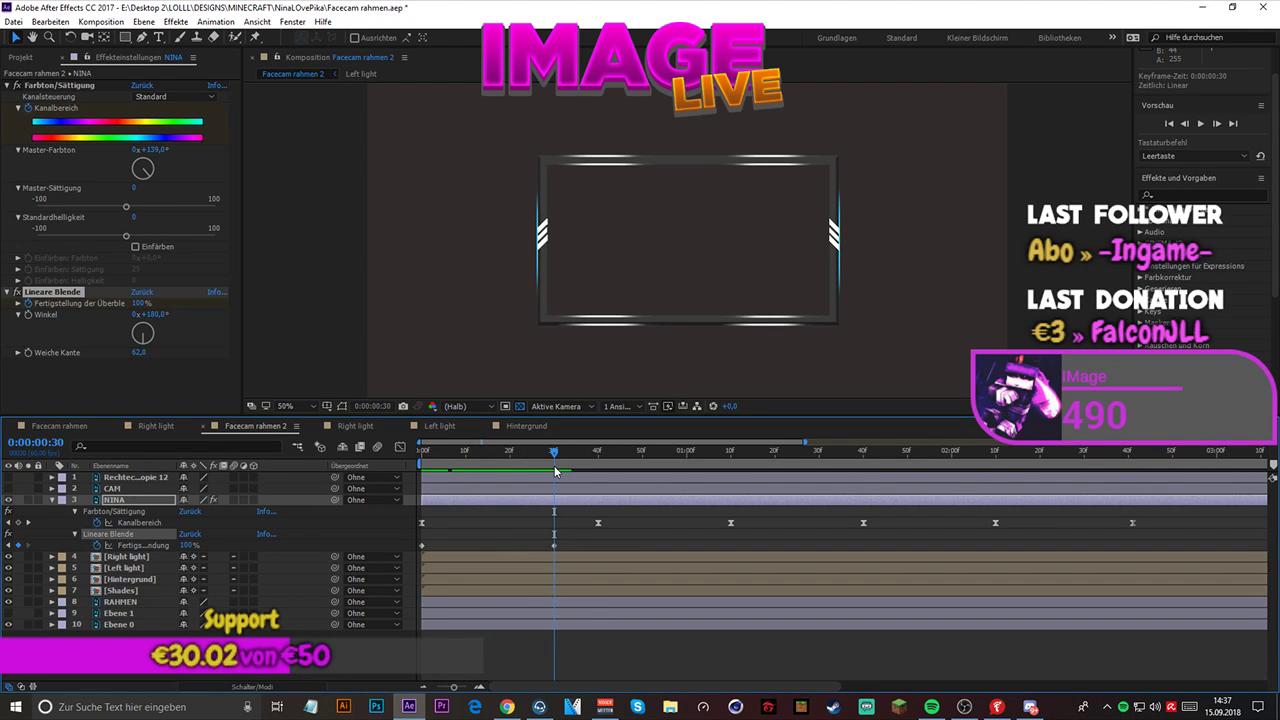
# - Adjust the Winkel of NINA's Lineare Blende to 160°, comparing it at 0:00:00:20, and play back the wipe
pyautogui.click(555, 546)
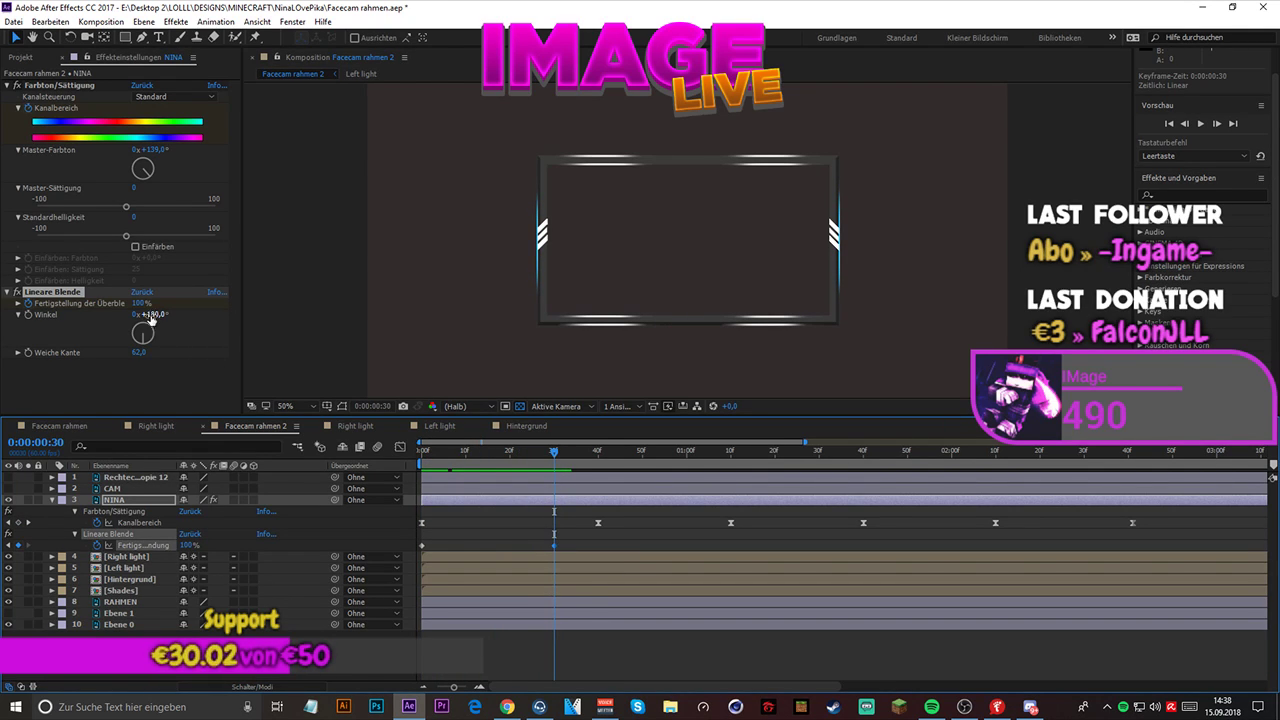
pyautogui.moveTo(145, 327); pyautogui.dragTo(152, 349)
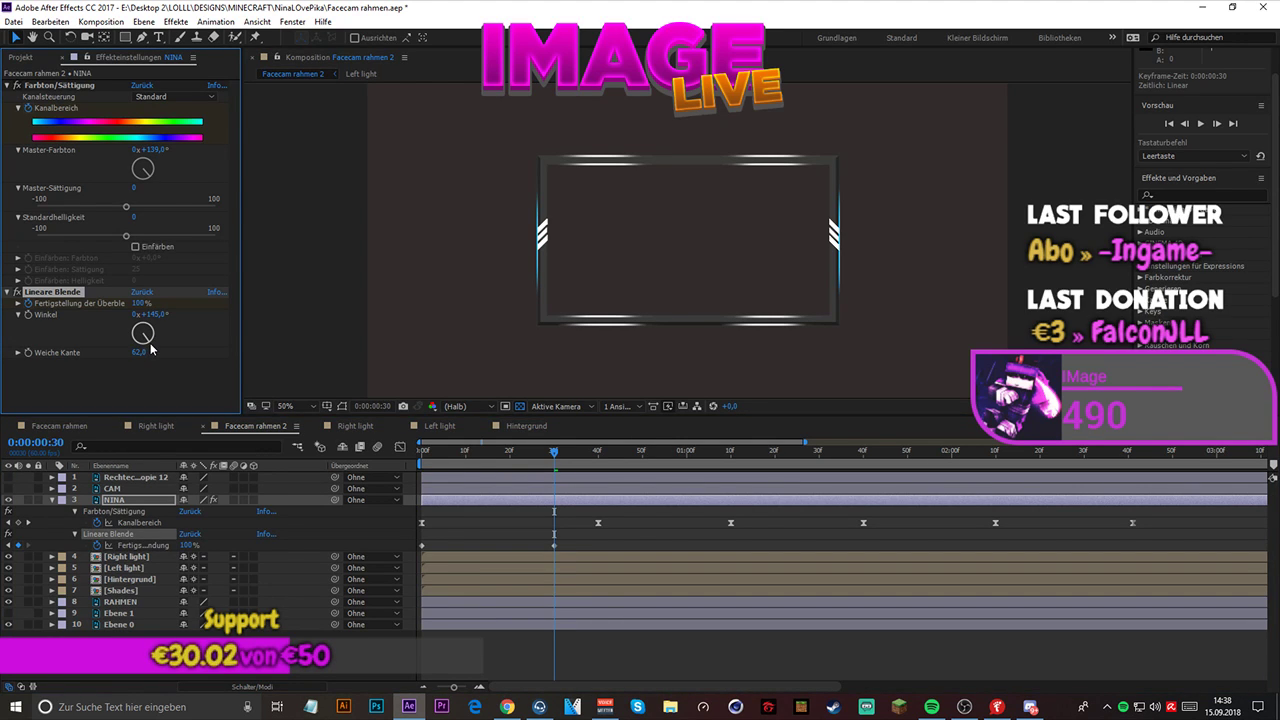
pyautogui.moveTo(555, 458); pyautogui.dragTo(510, 452)
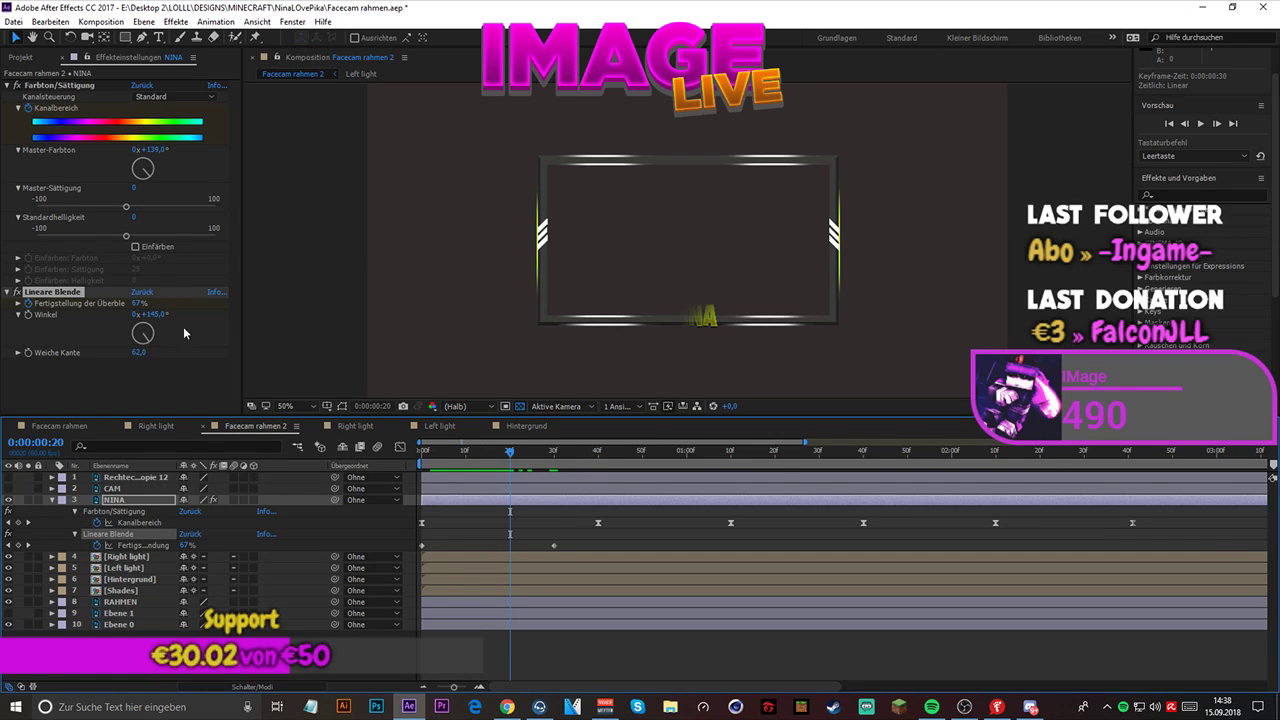
pyautogui.moveTo(148, 336); pyautogui.dragTo(146, 347)
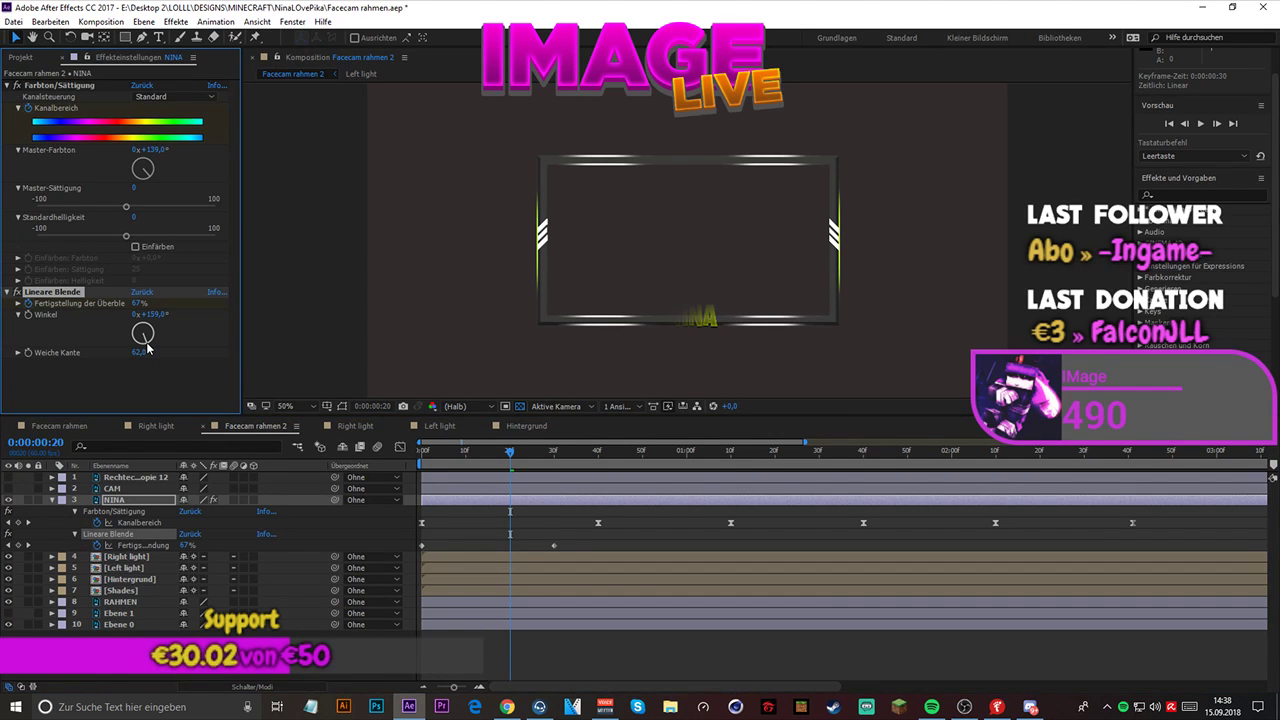
pyautogui.moveTo(510, 452); pyautogui.dragTo(555, 477)
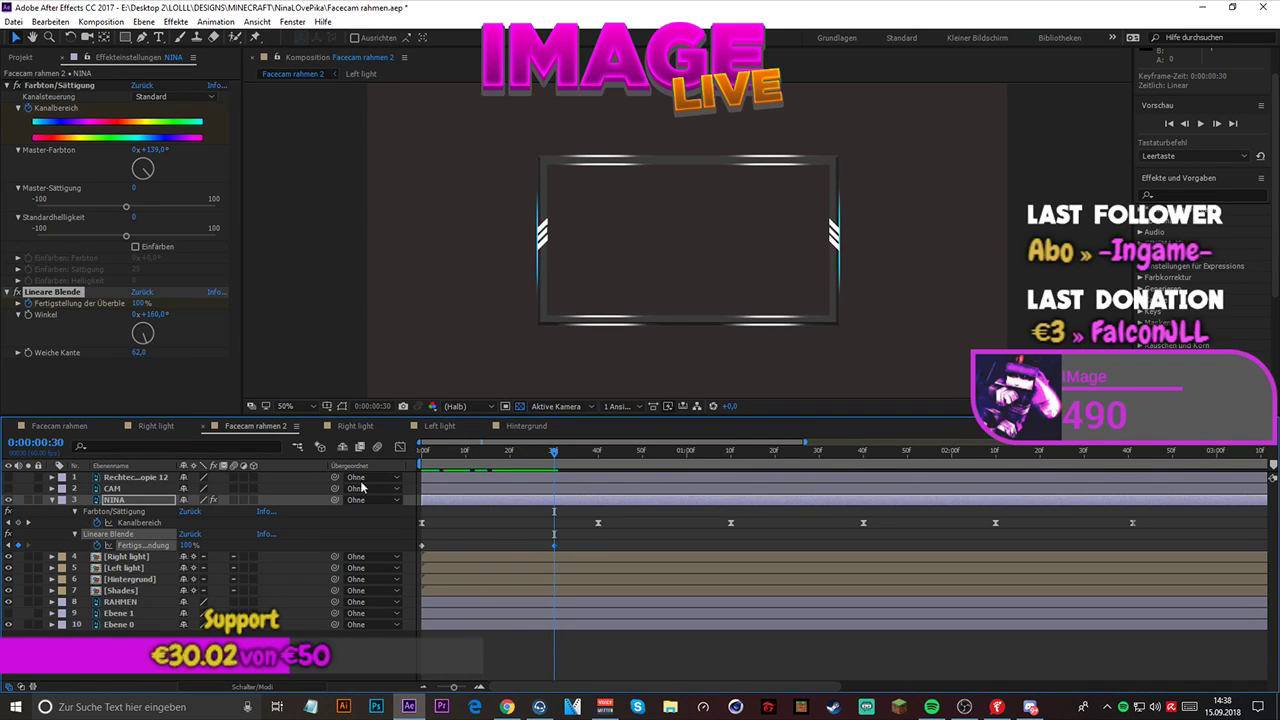
pyautogui.press('space')
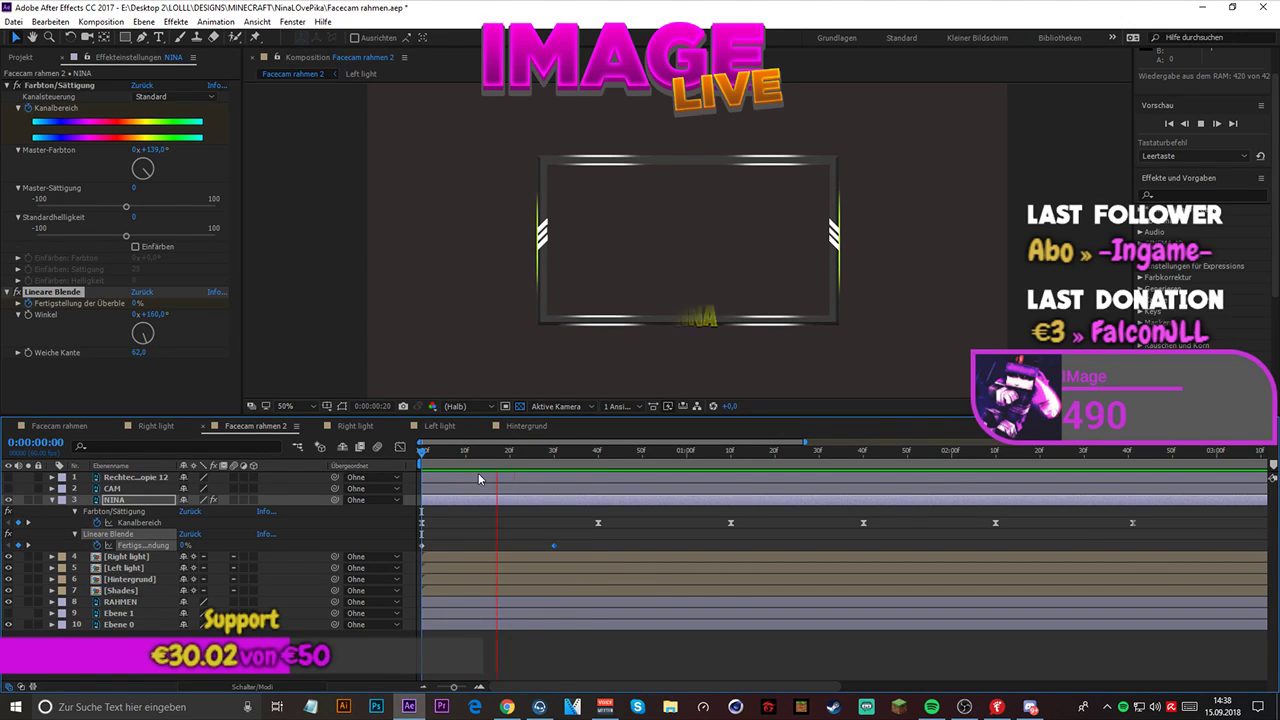
pyautogui.press('space')
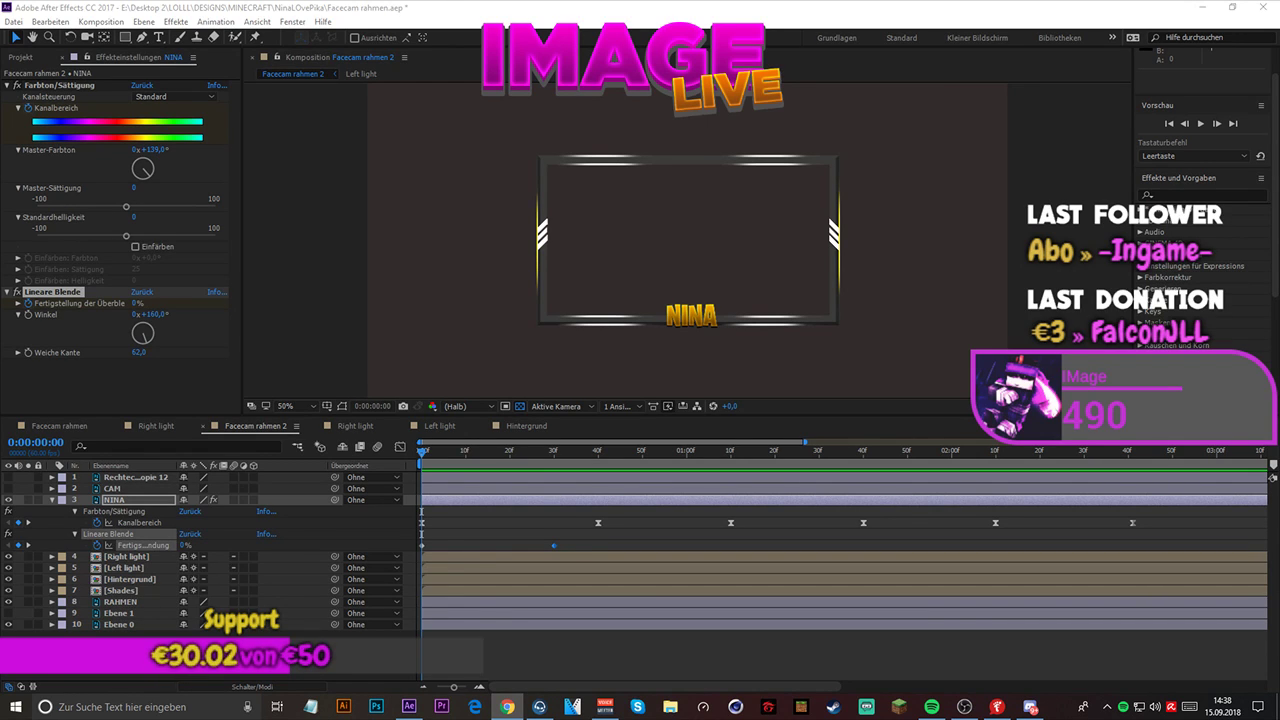
# - At 0:00:01:00, set the Lineare Blende's Winkel to 0° and its Fertigstellung der Überblendung to 0%
pyautogui.moveTo(423, 455); pyautogui.dragTo(686, 463)
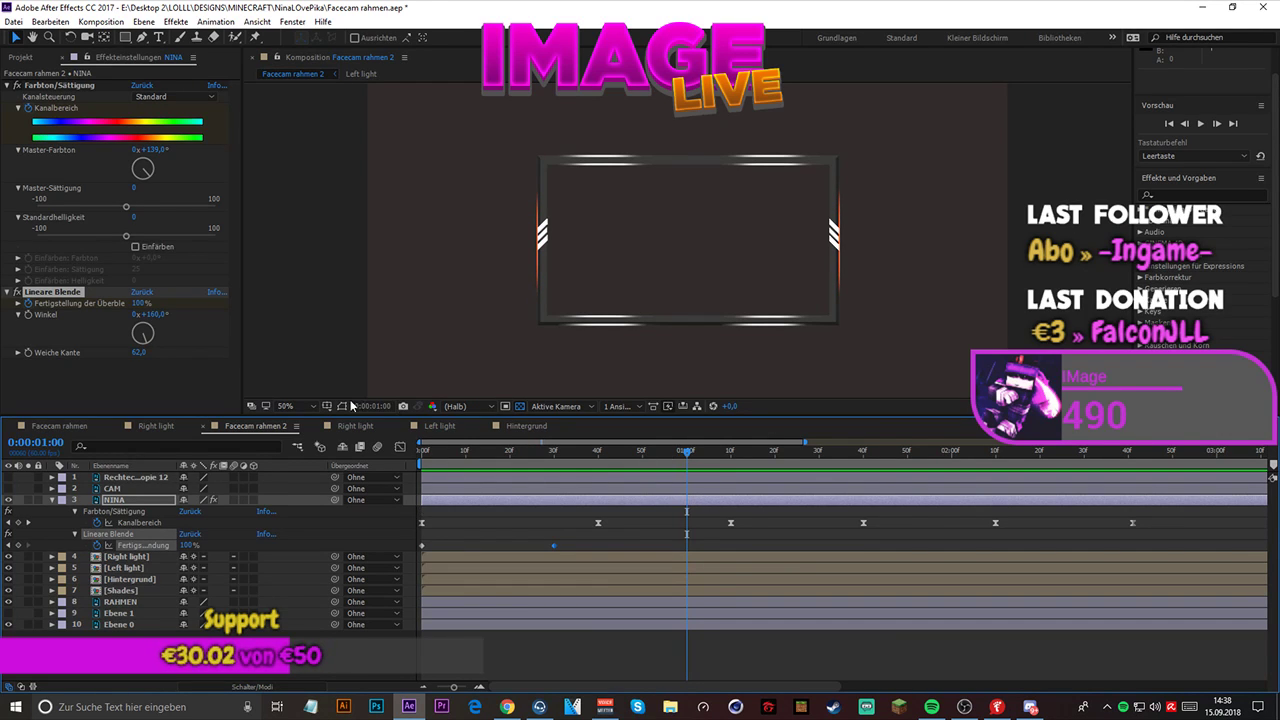
pyautogui.click(154, 315)
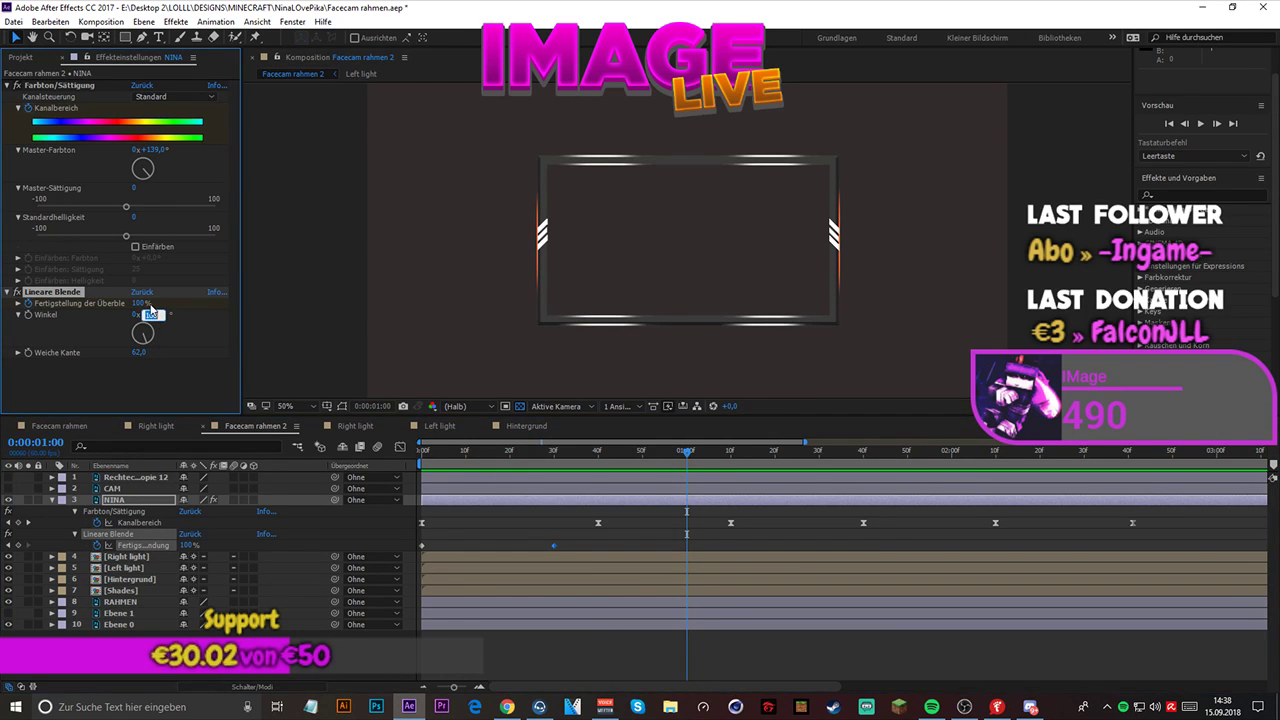
pyautogui.write('0')
pyautogui.press('Return')
pyautogui.click(142, 304)
pyautogui.write('0')
pyautogui.press('Return')
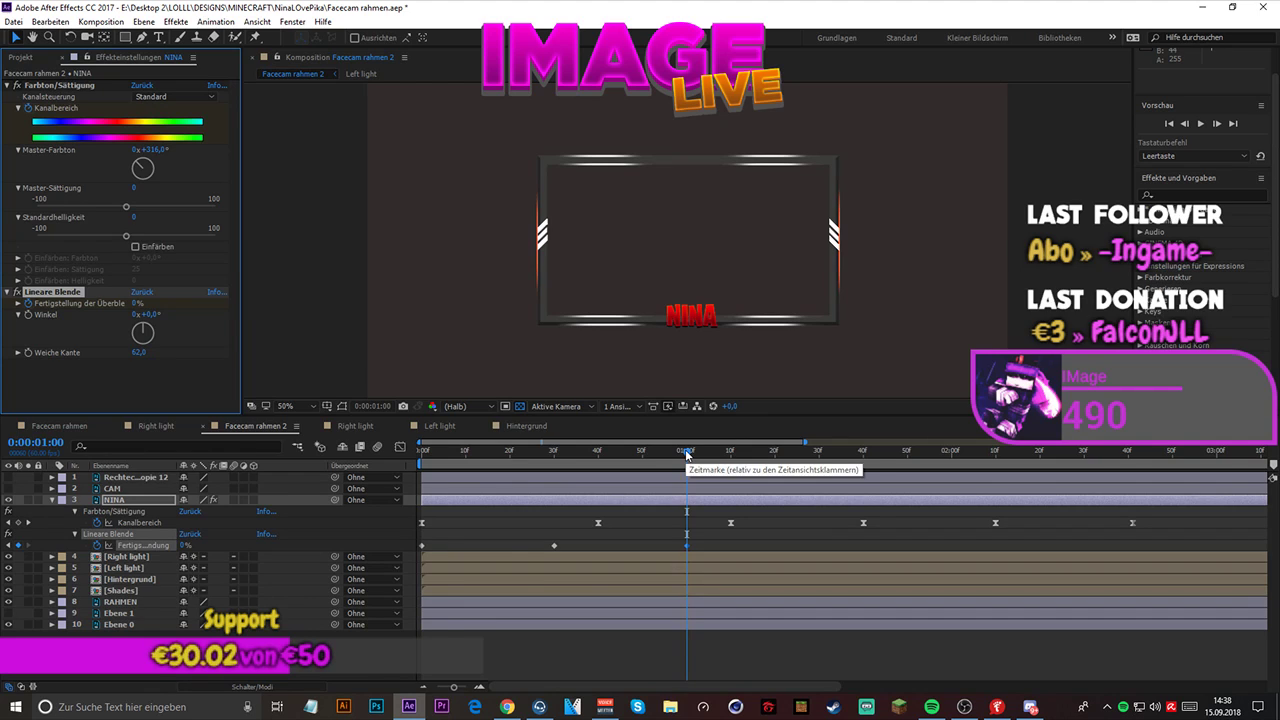
# - Play back the composition from the start to check NINA wiping out and back in
pyautogui.moveTo(687, 454); pyautogui.dragTo(390, 465)
pyautogui.press('space')
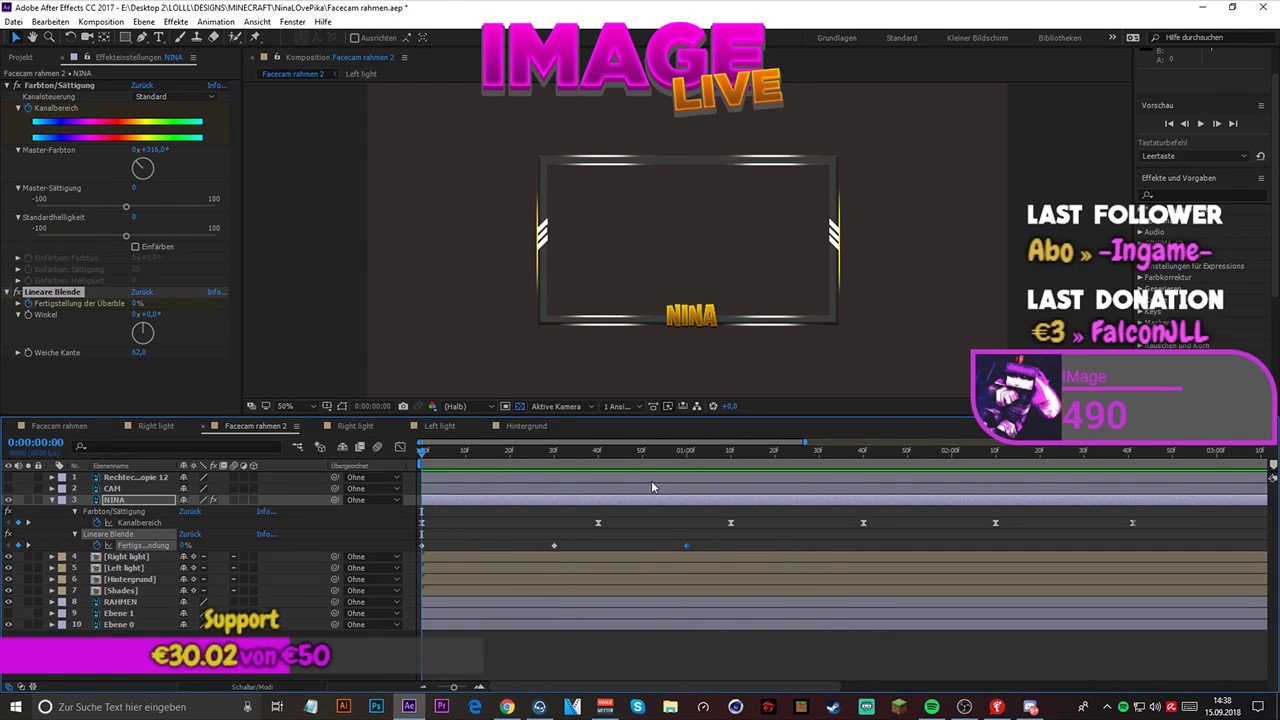
pyautogui.press('space')
# - Set the Winkel of NINA's Lineare Blende to 166° and play back the complete wipe
pyautogui.click(554, 546)
pyautogui.click(553, 455)
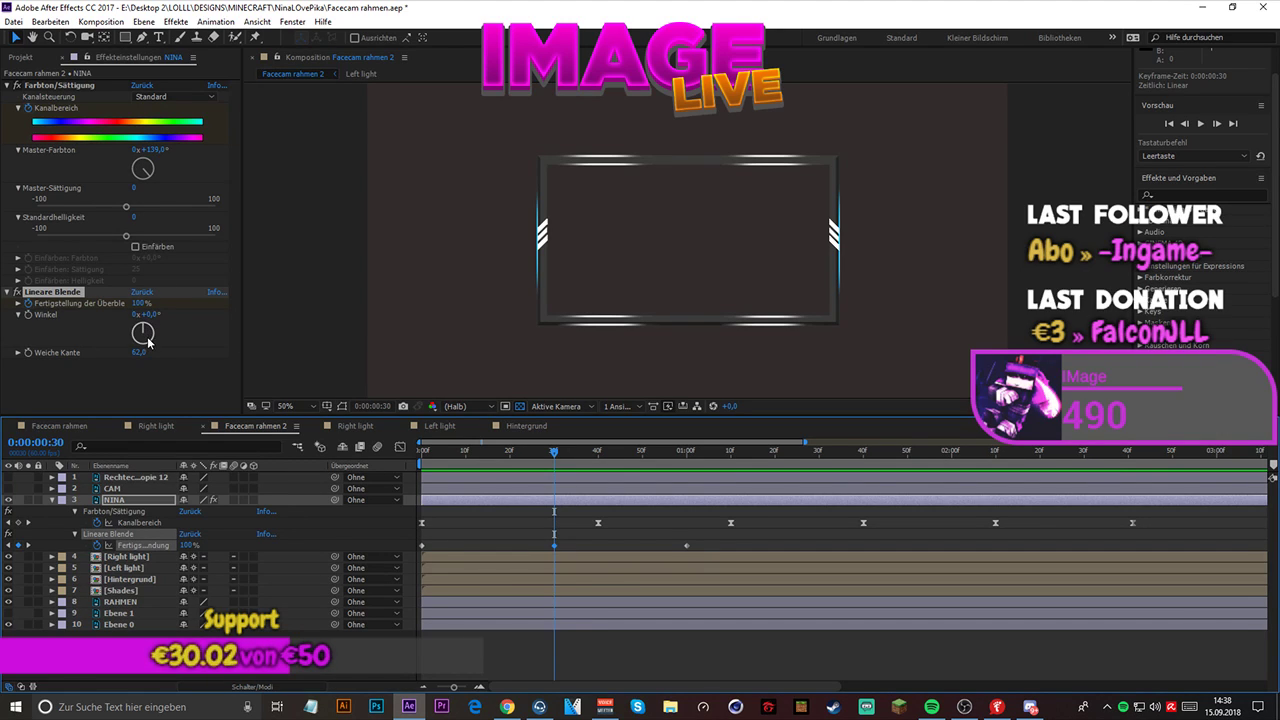
pyautogui.moveTo(136, 332); pyautogui.dragTo(148, 350)
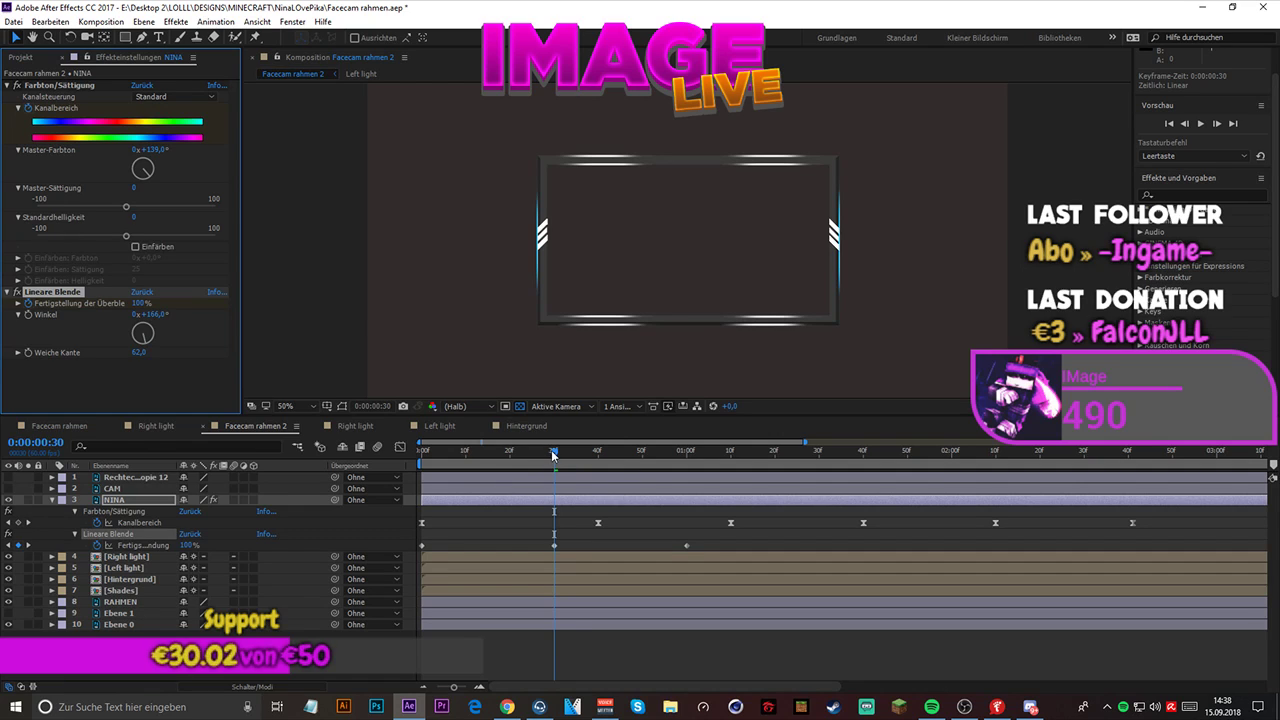
pyautogui.moveTo(554, 455); pyautogui.dragTo(686, 471)
pyautogui.press('space')
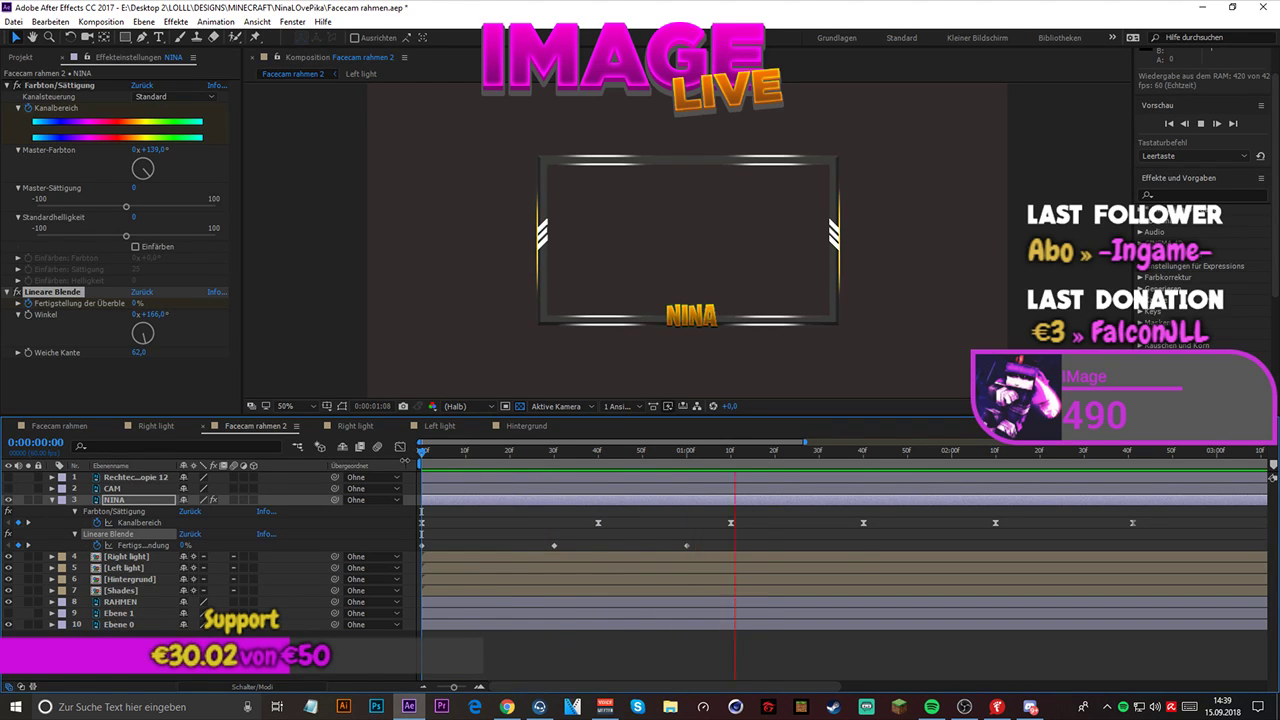
pyautogui.press('space')
pyautogui.hotkey('alt', 'Tab')
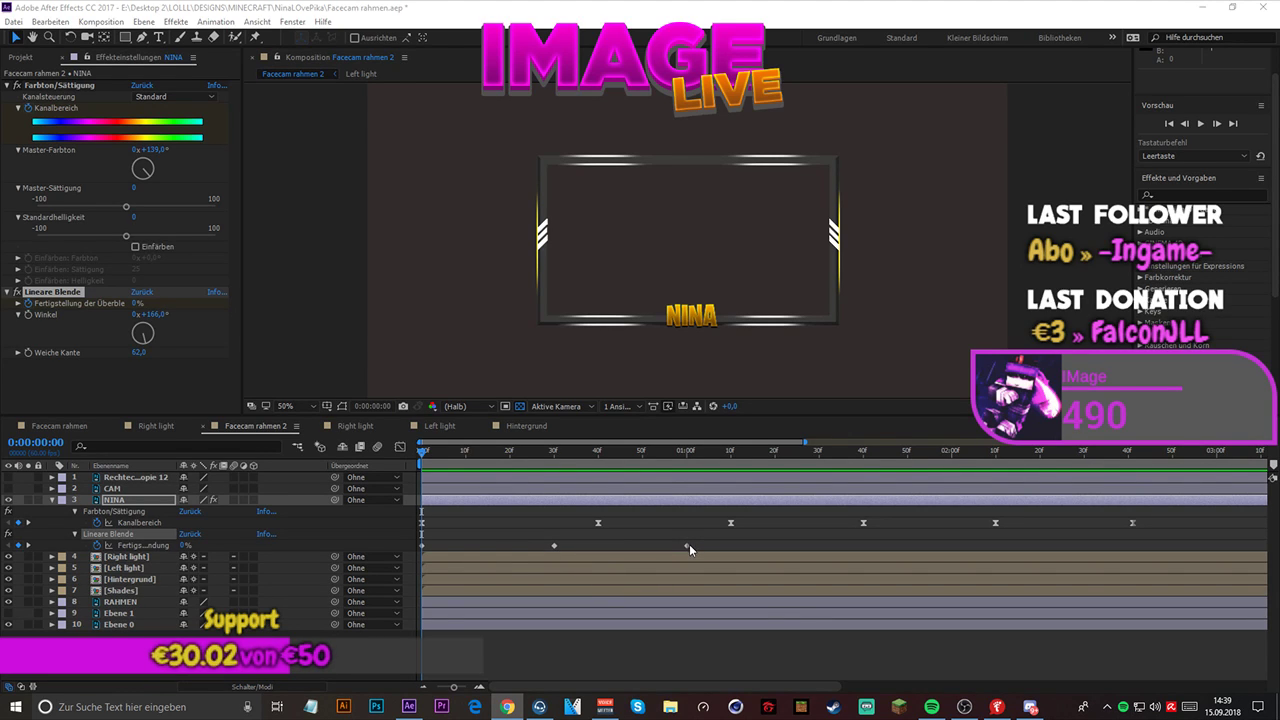
# - Move NINA's last Fertigstellung der Überblendung keyframe to just after 0:00:00:40, following a trial at 0:00:01:19
pyautogui.moveTo(689, 546); pyautogui.dragTo(775, 547)
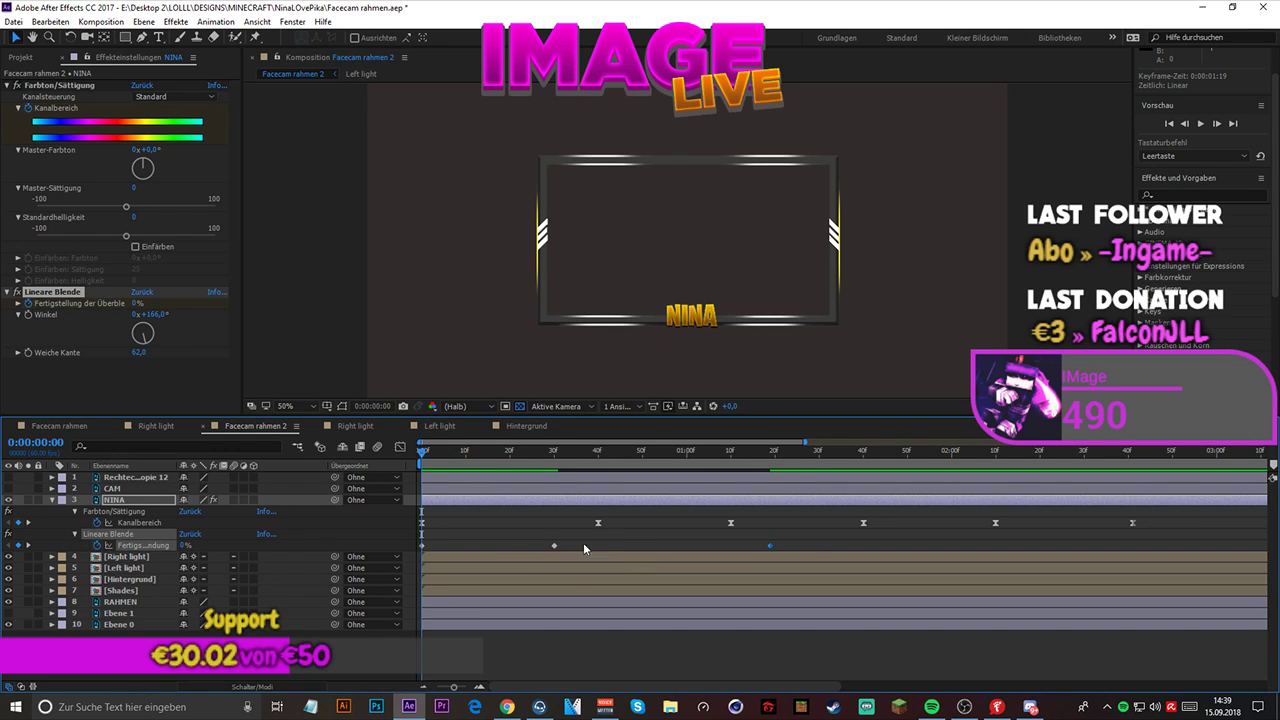
pyautogui.moveTo(771, 546); pyautogui.dragTo(602, 546)
pyautogui.moveTo(805, 442); pyautogui.dragTo(948, 442)
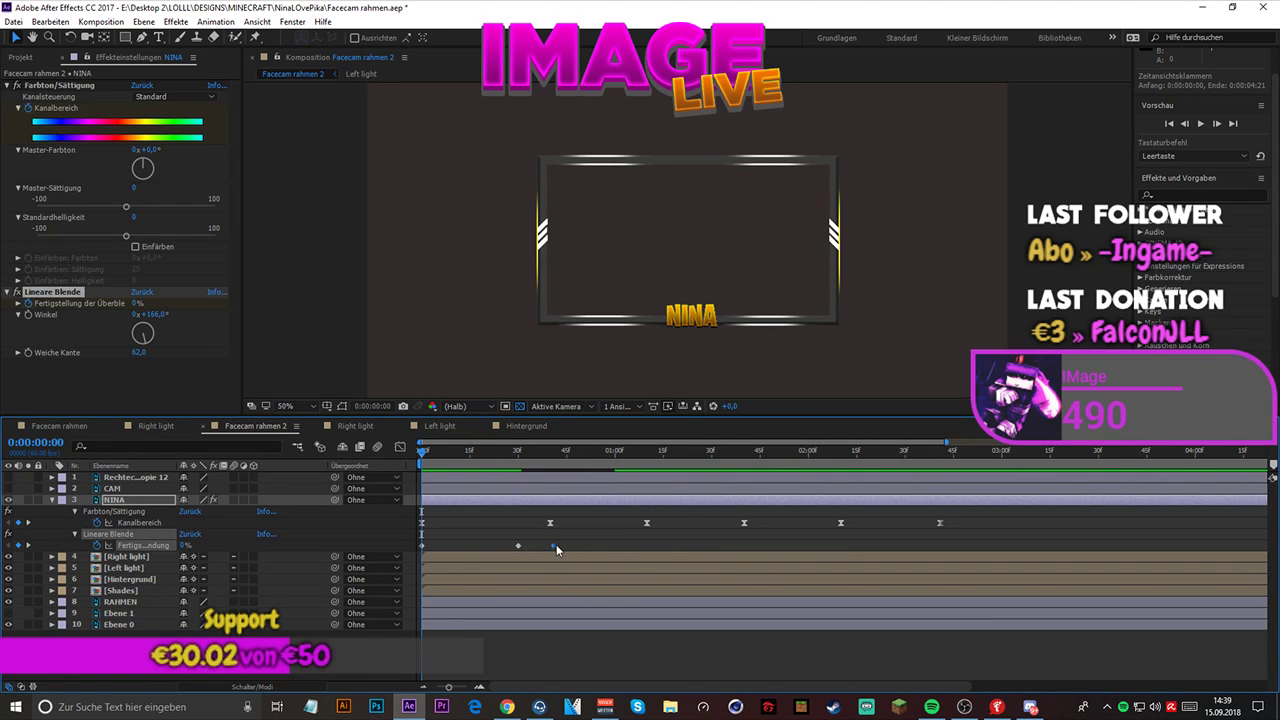
# - Move NINA's middle Fertigstellung der Überblendung keyframe to 0:00:00:40 and the last one to about 0:00:01:20
pyautogui.moveTo(557, 549); pyautogui.dragTo(669, 549)
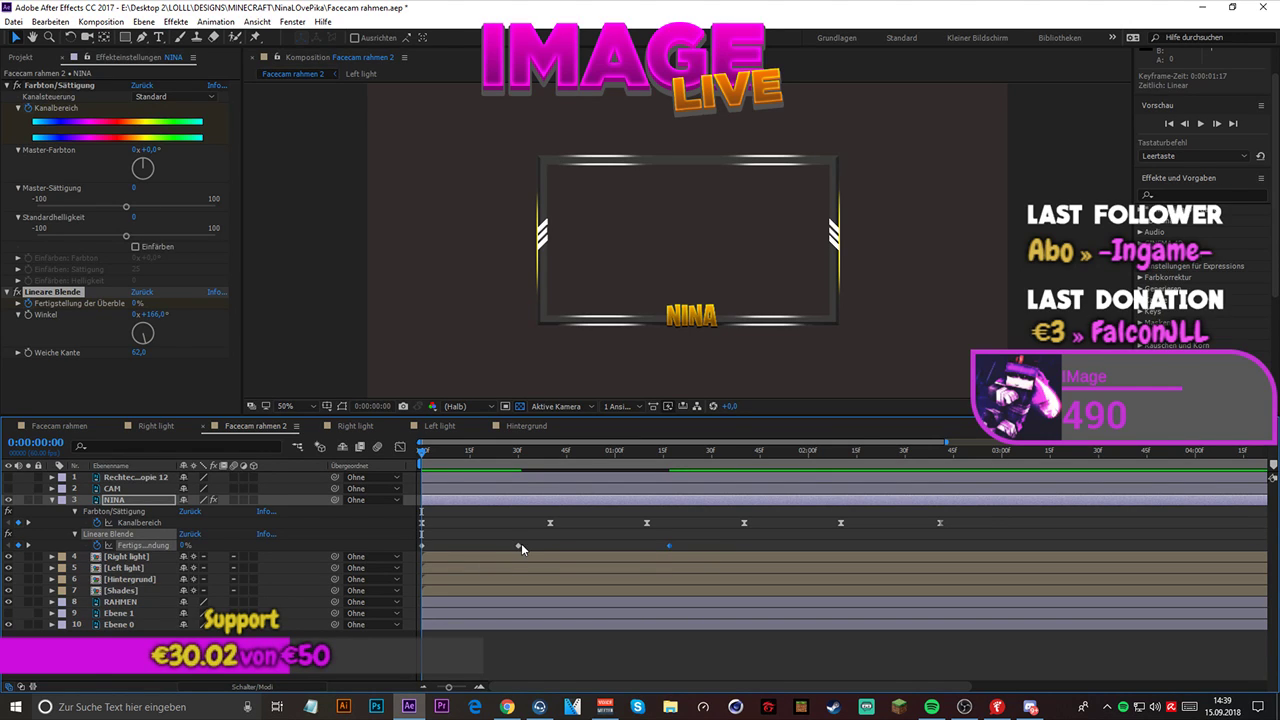
pyautogui.moveTo(519, 545); pyautogui.dragTo(550, 545)
pyautogui.moveTo(673, 549); pyautogui.dragTo(685, 549)
# - Play back the composition several times from the start to check the slower NINA wipe
pyautogui.press('space')
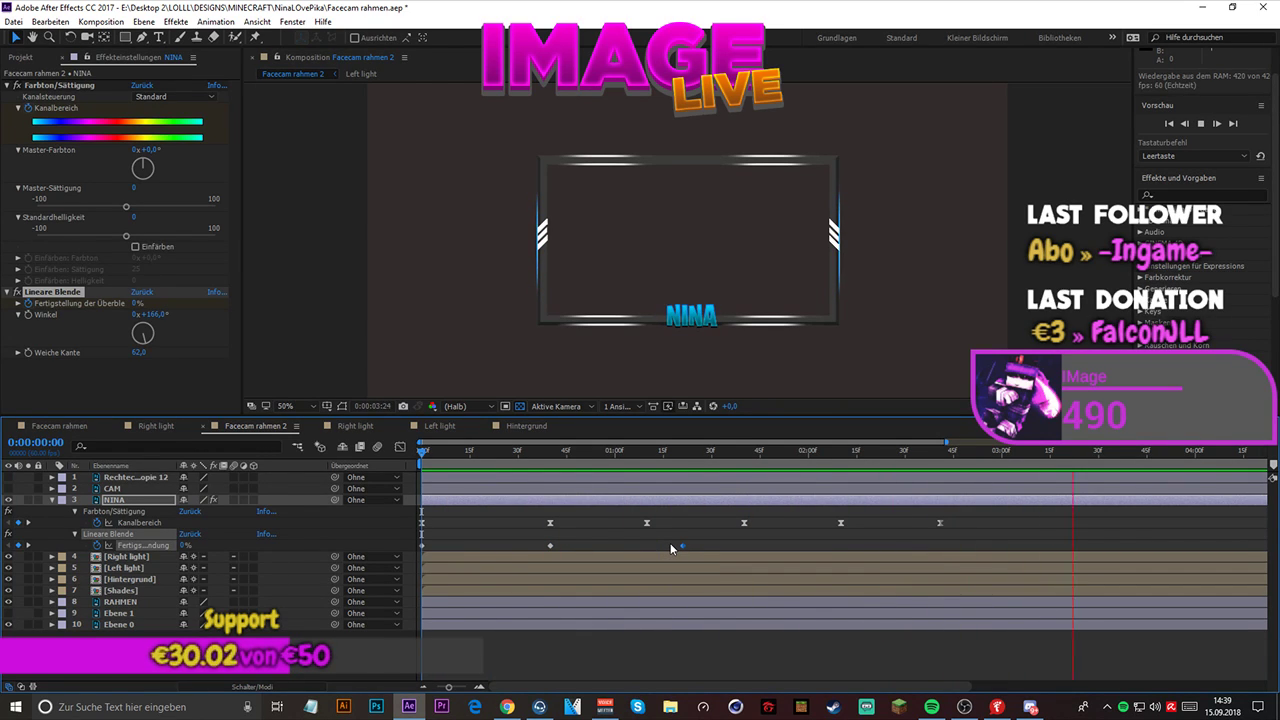
pyautogui.press('space')
pyautogui.press('space')
pyautogui.press('space')
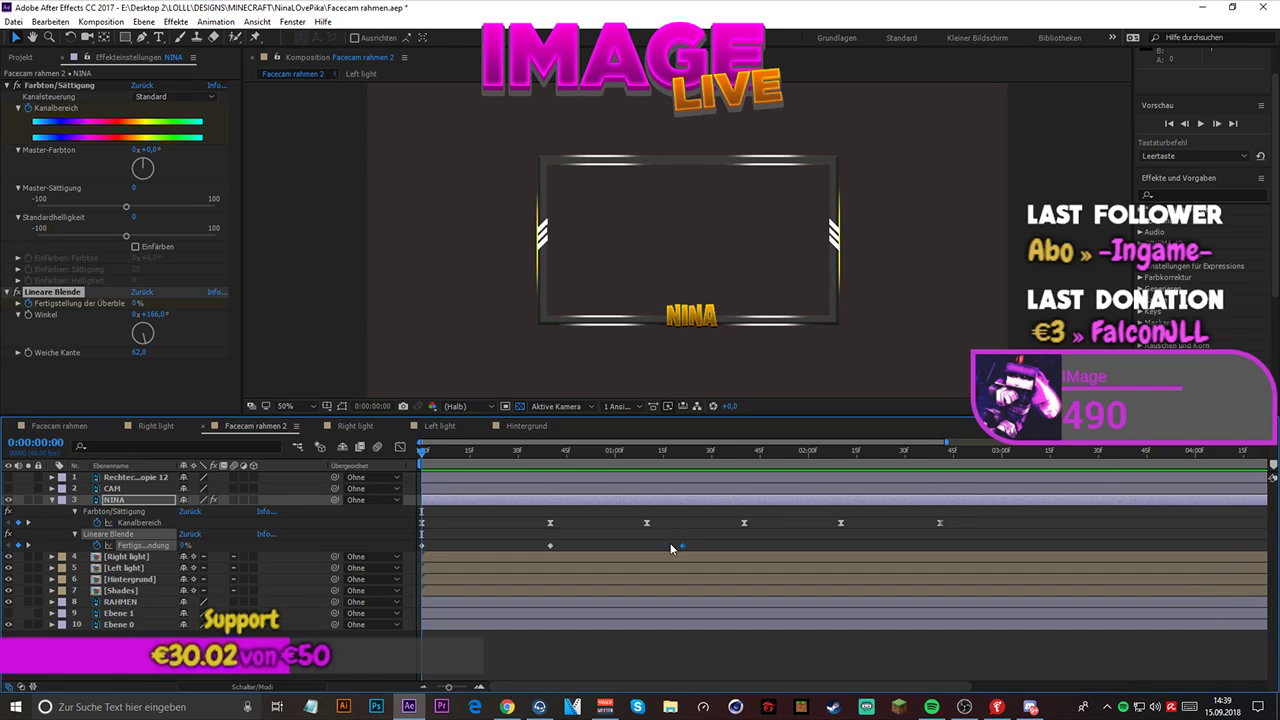
pyautogui.press('space')
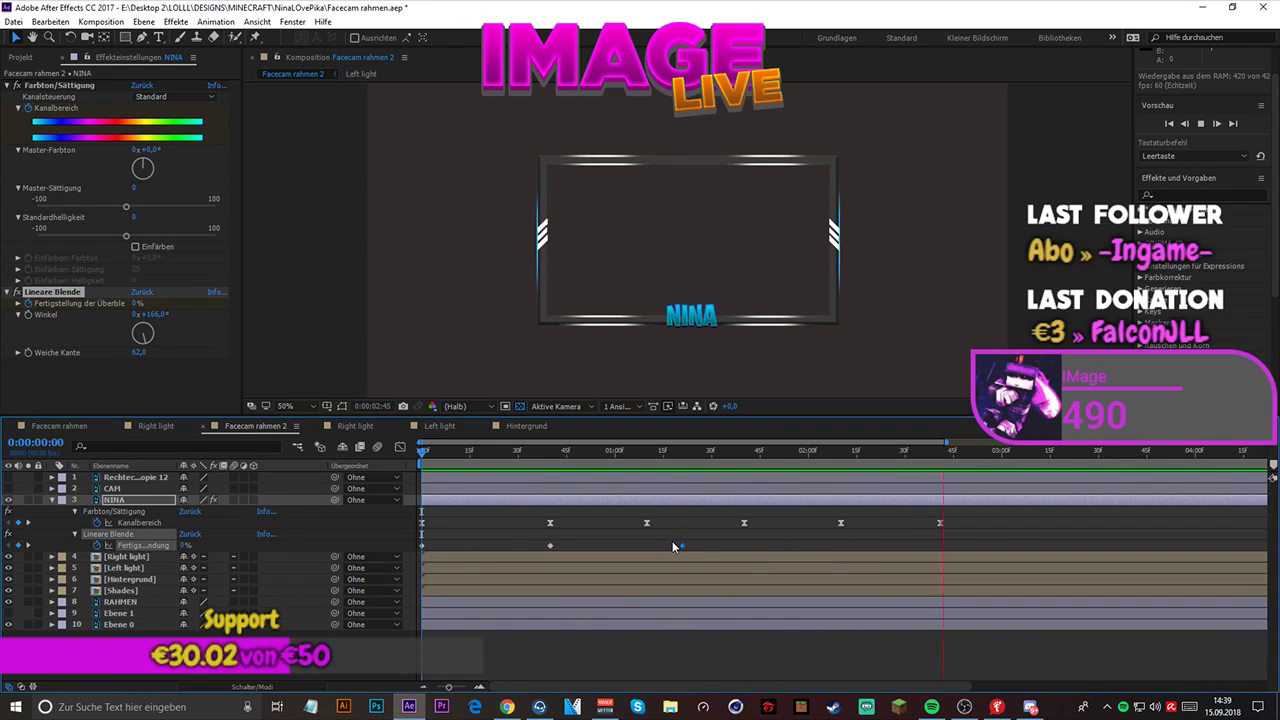
pyautogui.press('space')
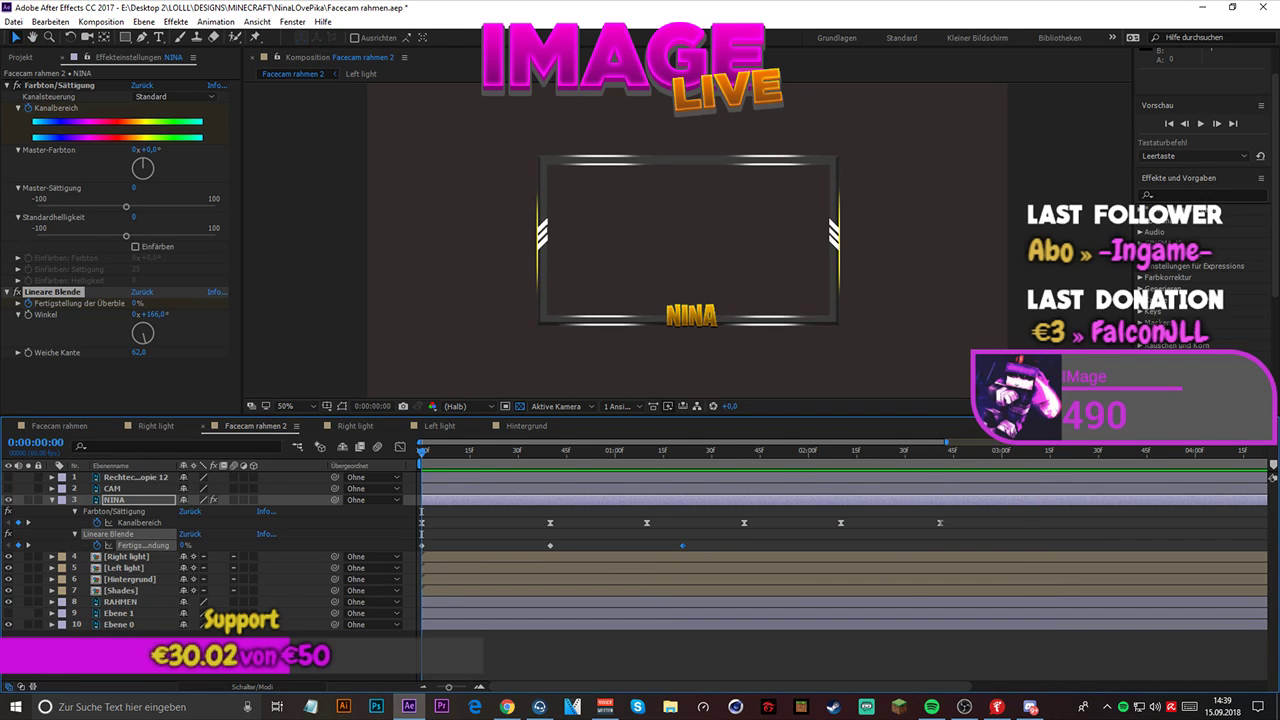
pyautogui.press('space')
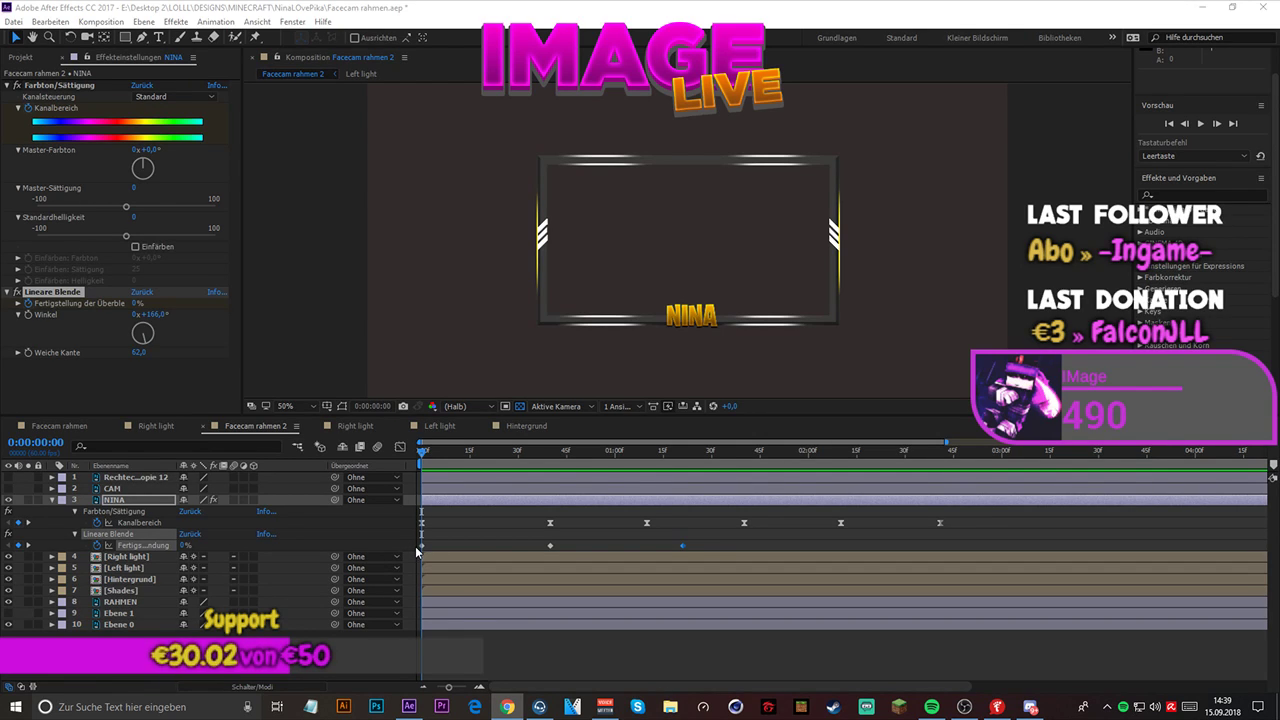
# - Apply Easy Ease to all three Fertigstellung der Überblendung keyframes of NINA's Lineare Blende, keeping the first at 0:00:00:00
pyautogui.click(216, 550)
pyautogui.click(76, 535)
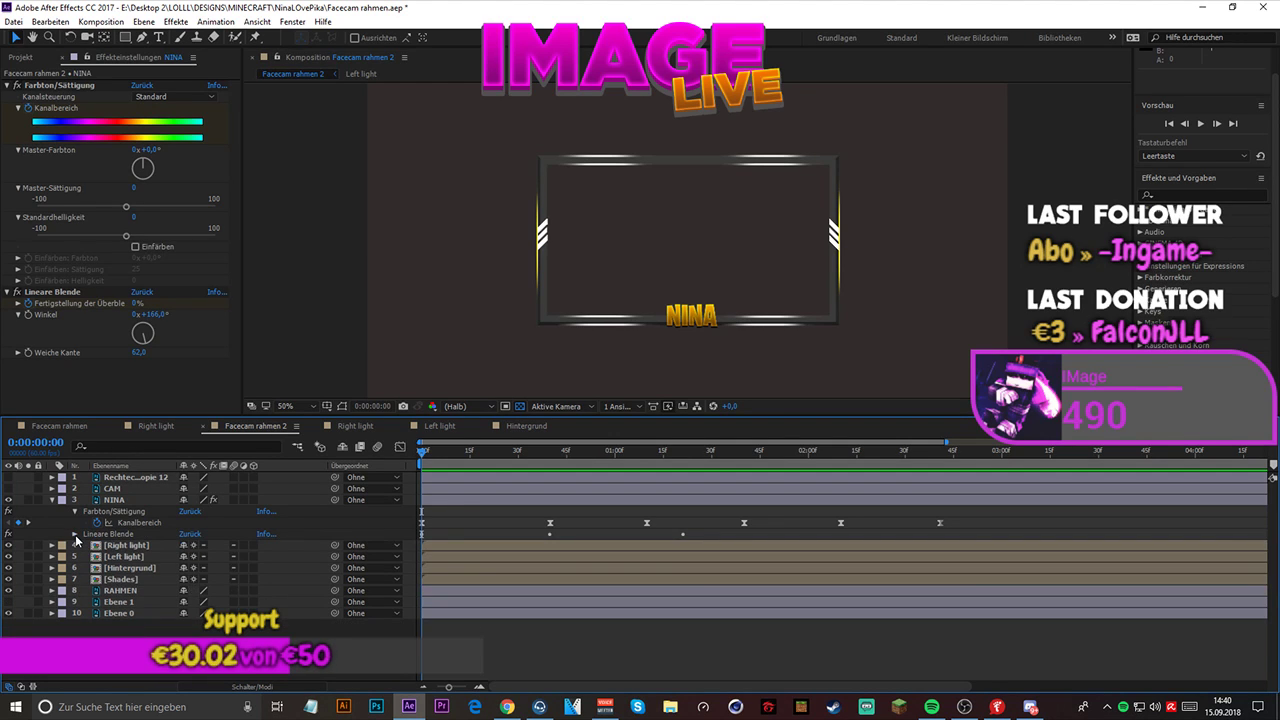
pyautogui.click(75, 534)
pyautogui.click(86, 580)
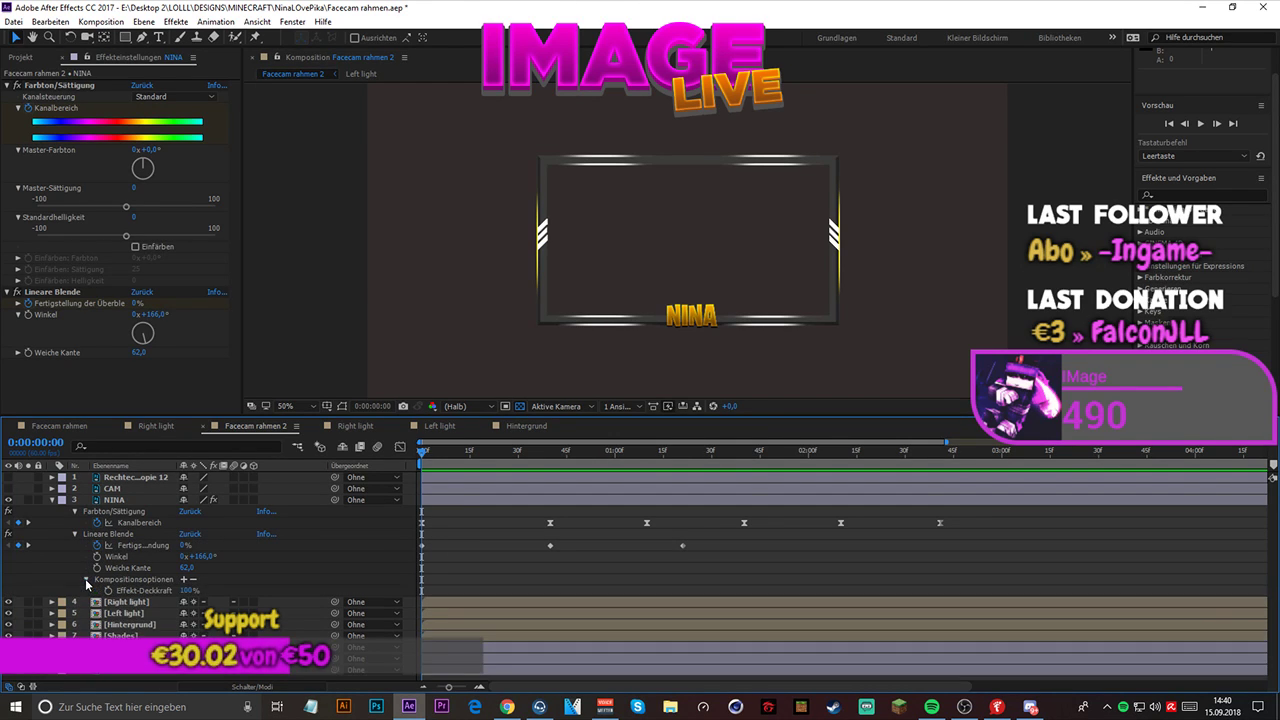
pyautogui.click(87, 580)
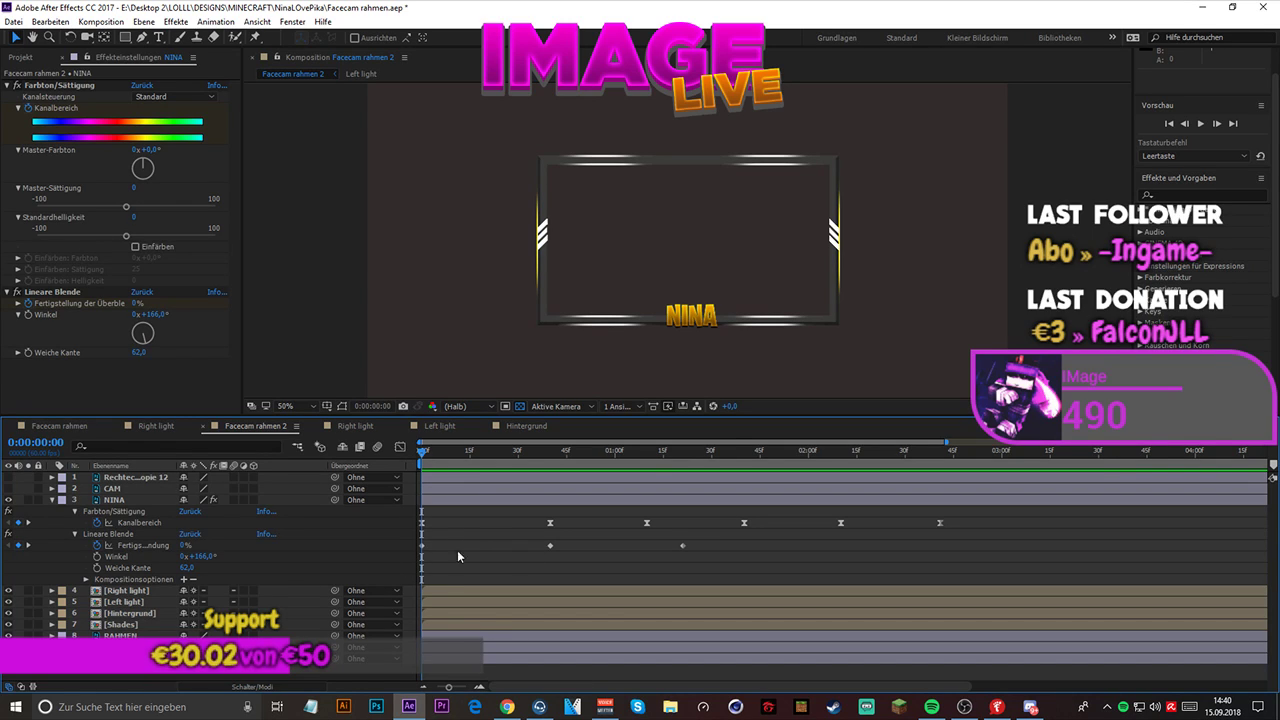
pyautogui.moveTo(420, 543)
pyautogui.mouseDown()
pyautogui.moveTo(485, 552)
pyautogui.moveTo(389, 542)
pyautogui.mouseUp()
pyautogui.click(421, 545)
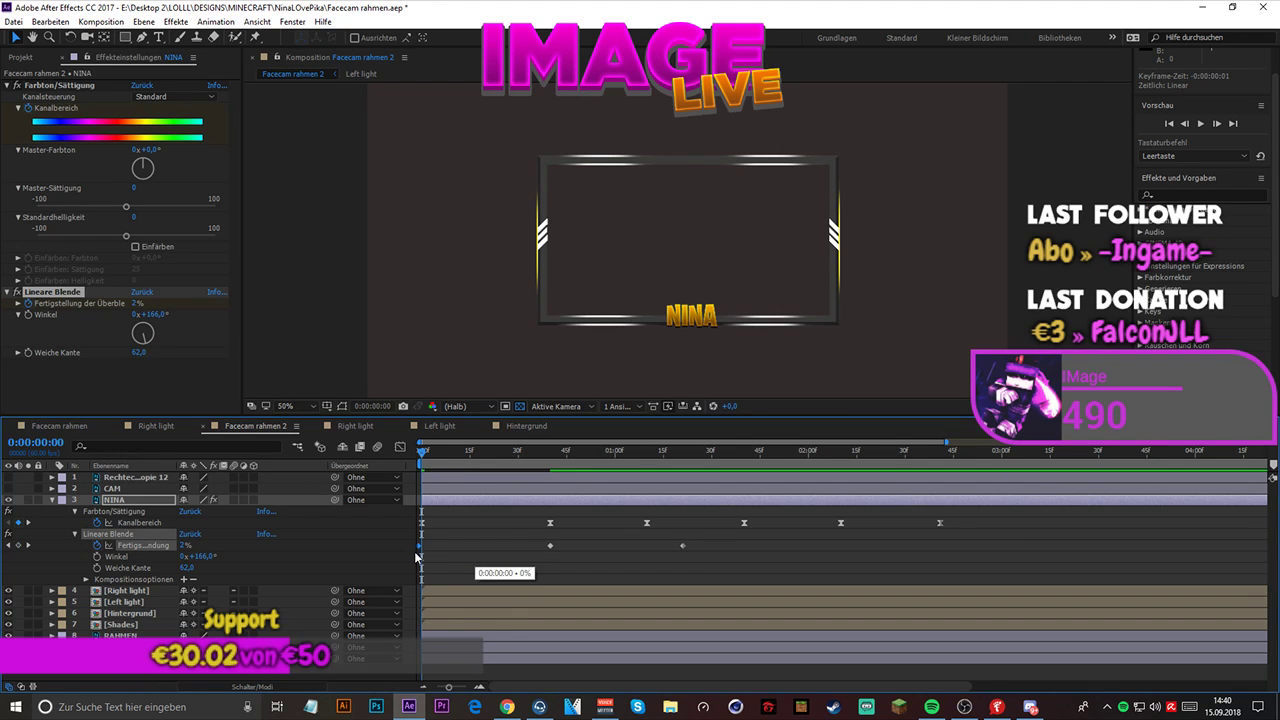
pyautogui.moveTo(401, 537); pyautogui.dragTo(742, 553)
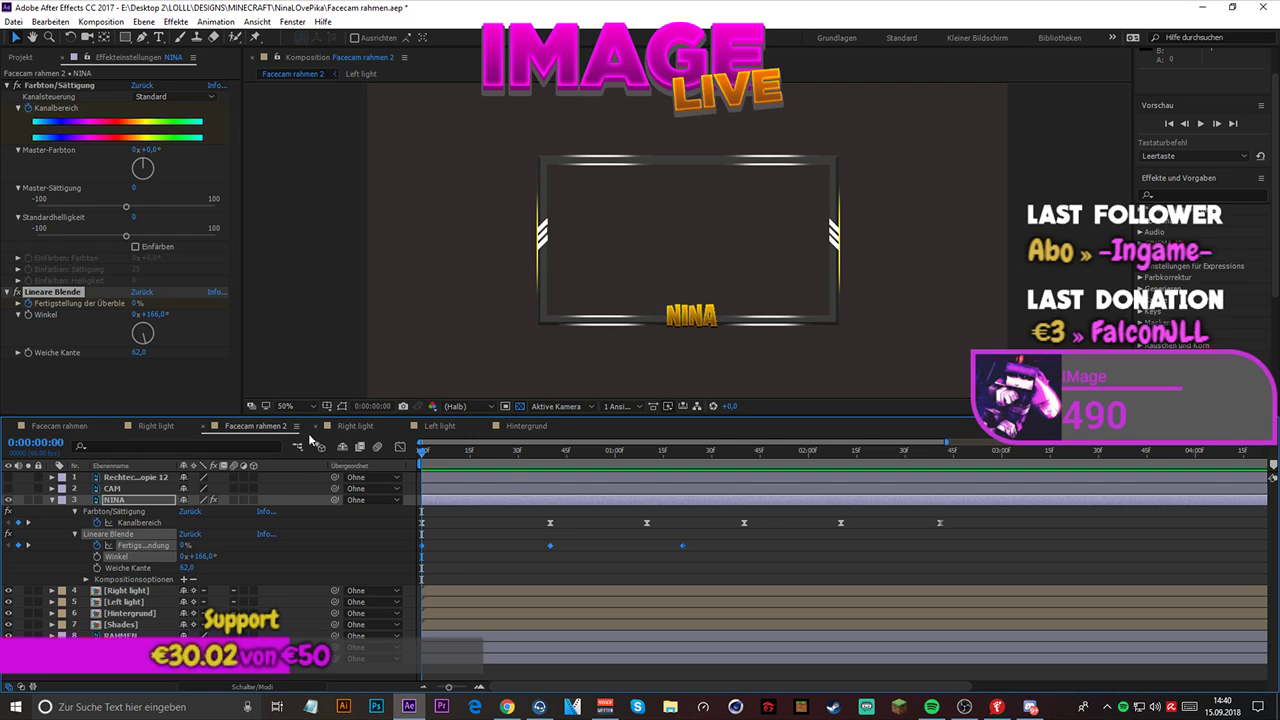
pyautogui.rightClick(550, 545)
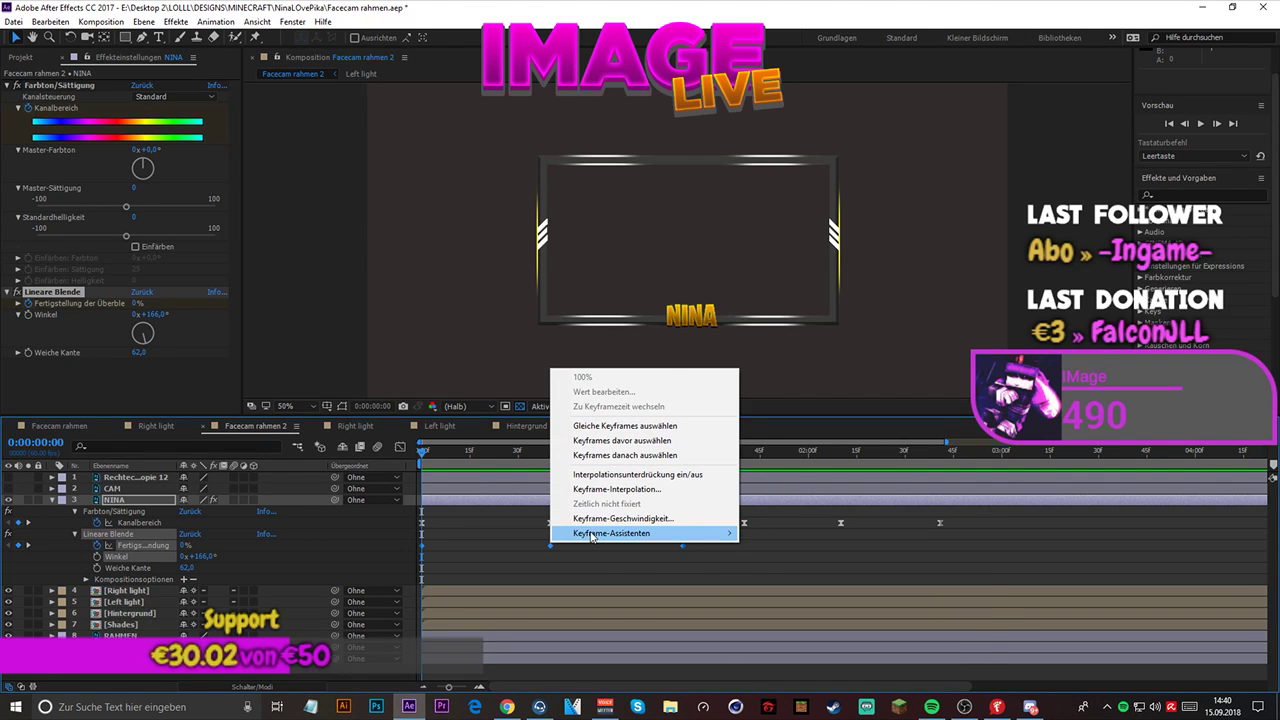
pyautogui.moveTo(650, 533)
pyautogui.click(799, 552)
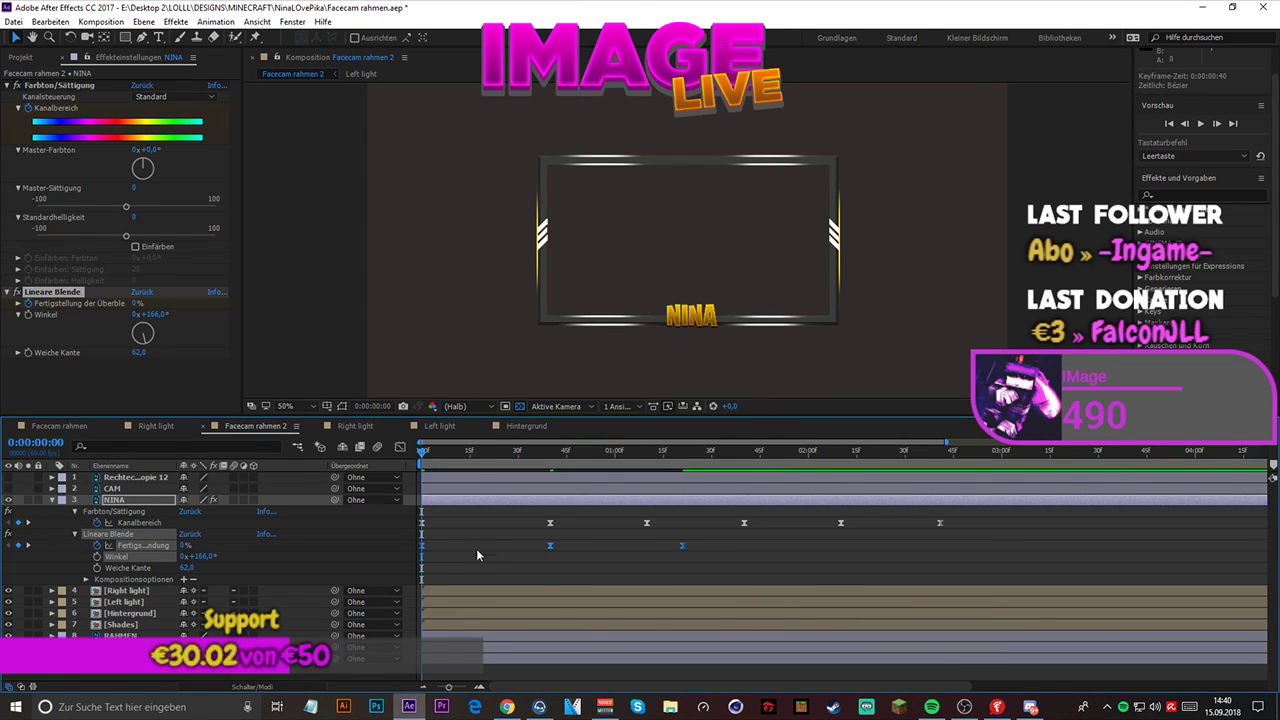
# - Show NINA's Lineare Blende keyframes in the graph editor and play back the eased wipe
pyautogui.click(399, 447)
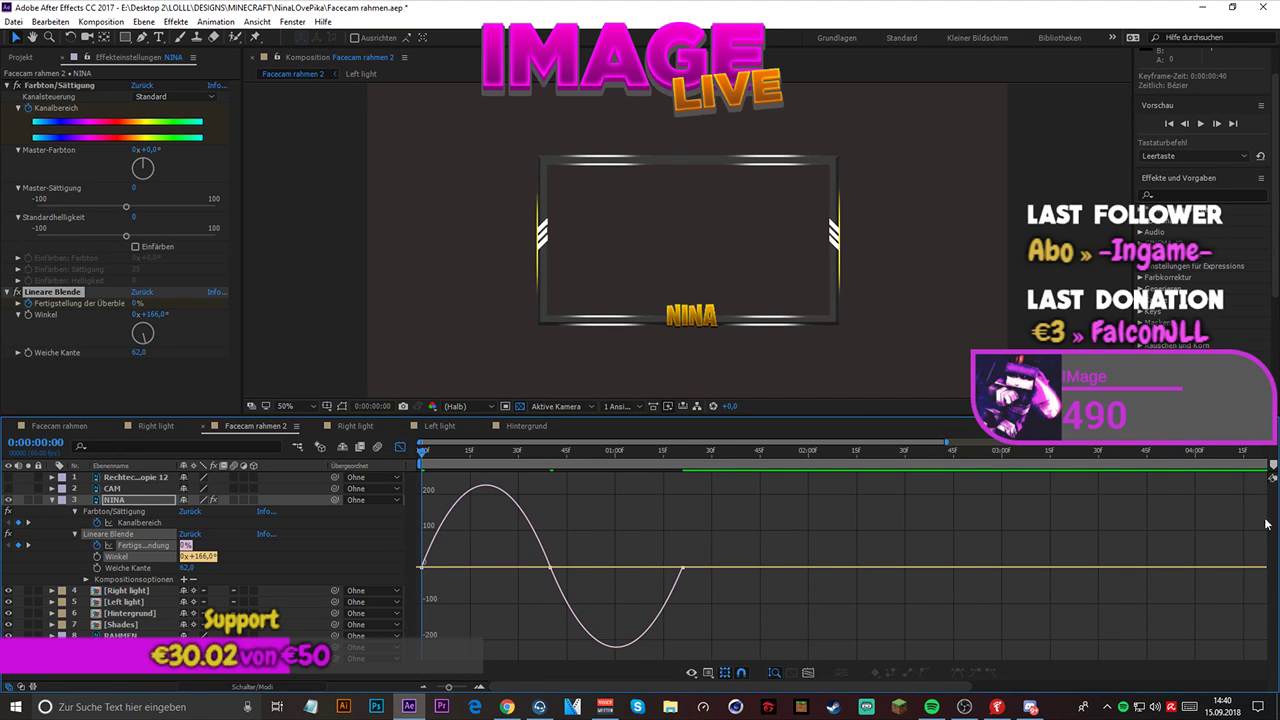
pyautogui.press('space')
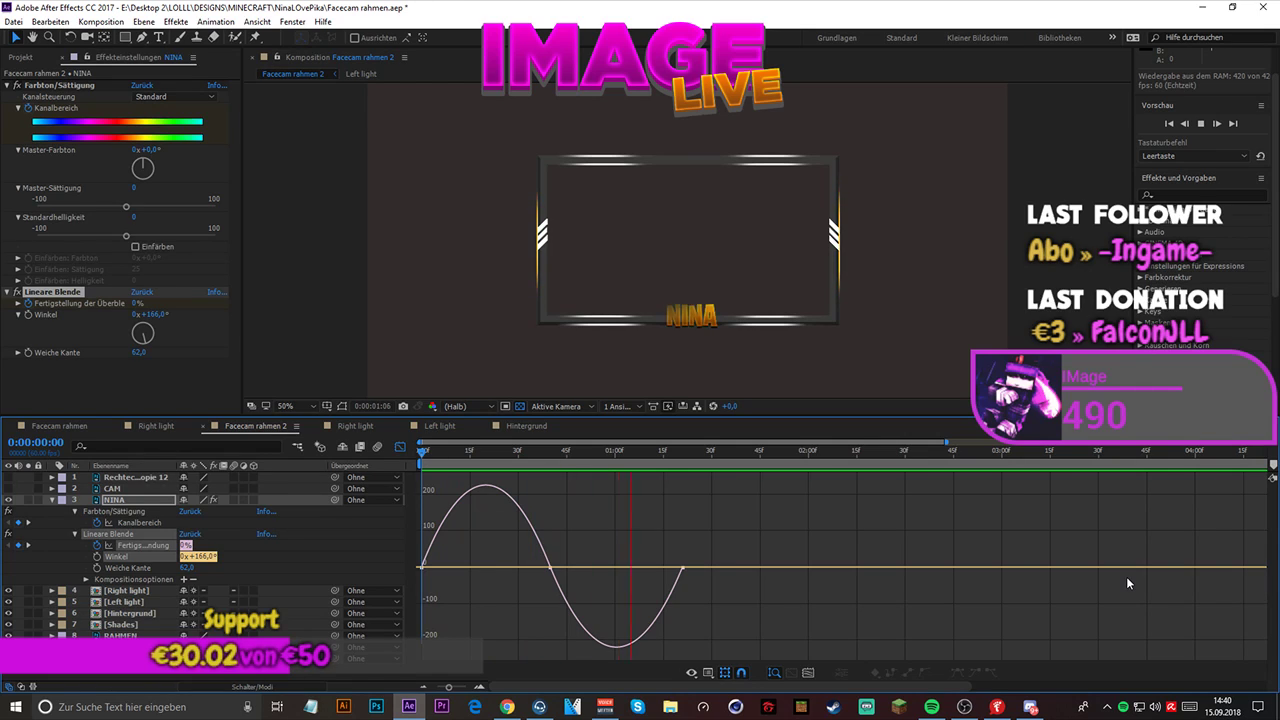
pyautogui.press('space')
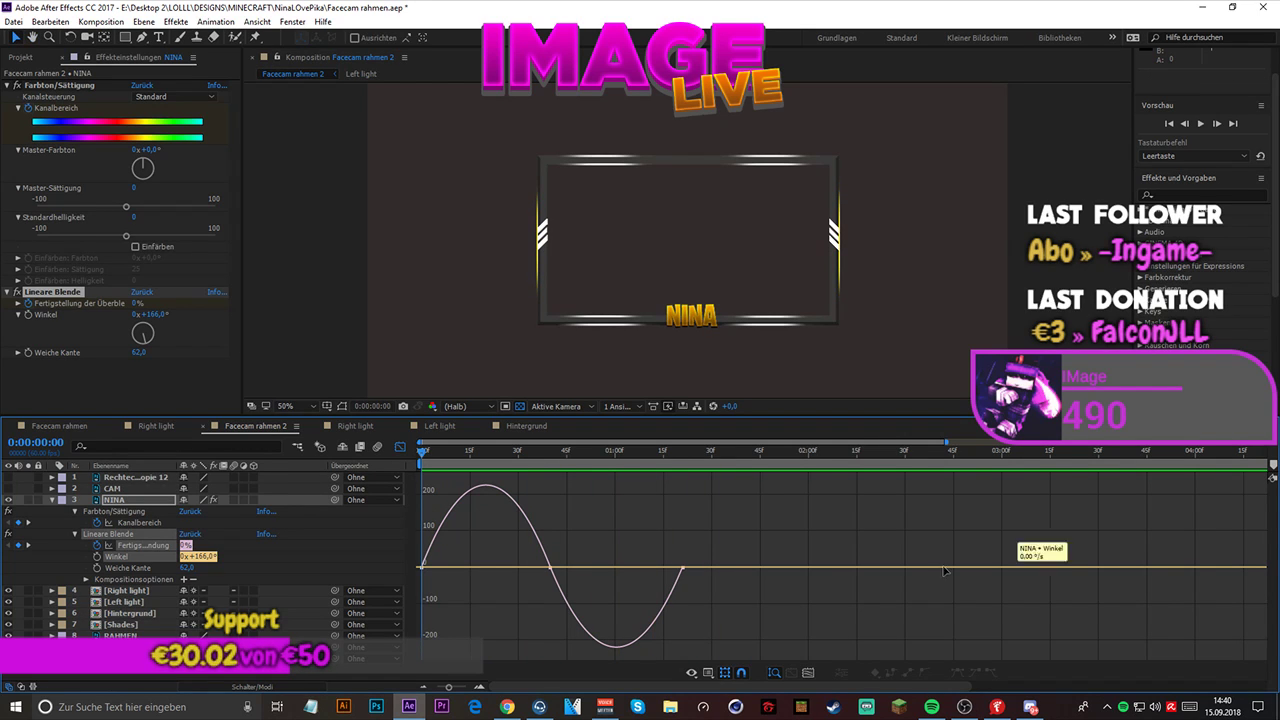
# - In the speed graph, lengthen the keyframes' incoming easing so both halves of the wipe start fast and slow down gradually
pyautogui.rightClick(428, 502)
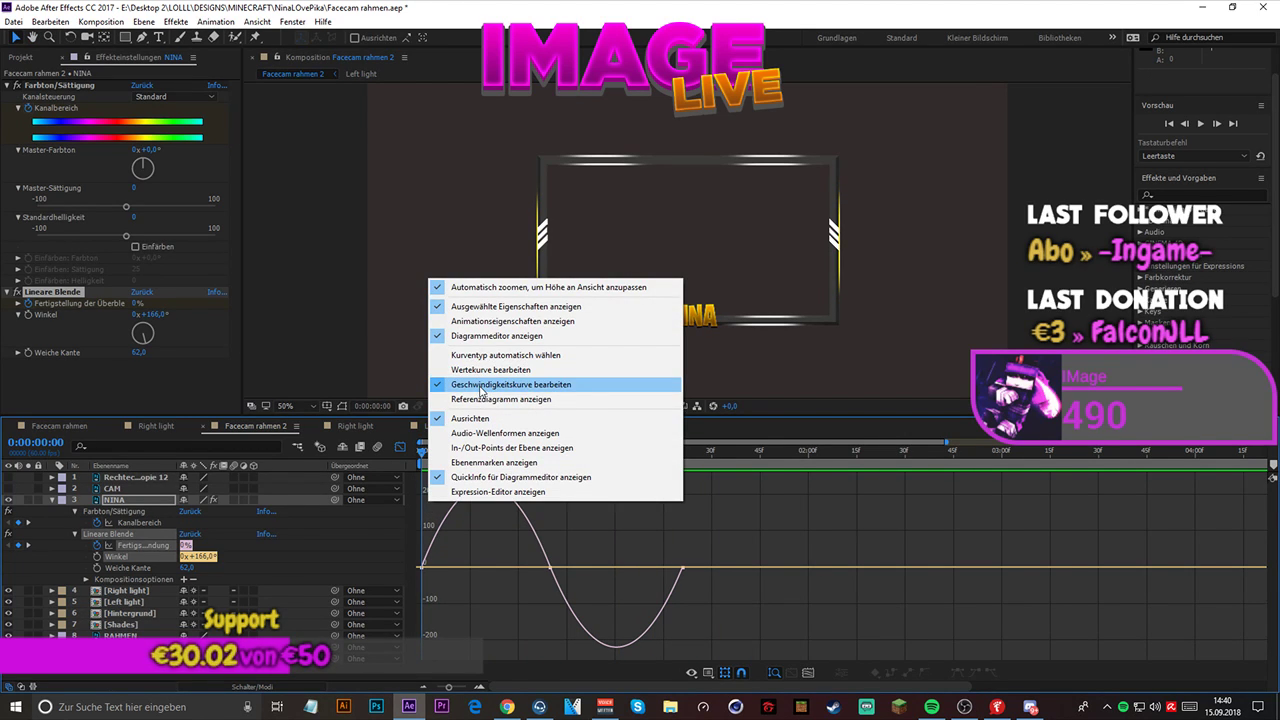
pyautogui.click(479, 385)
pyautogui.rightClick(460, 541)
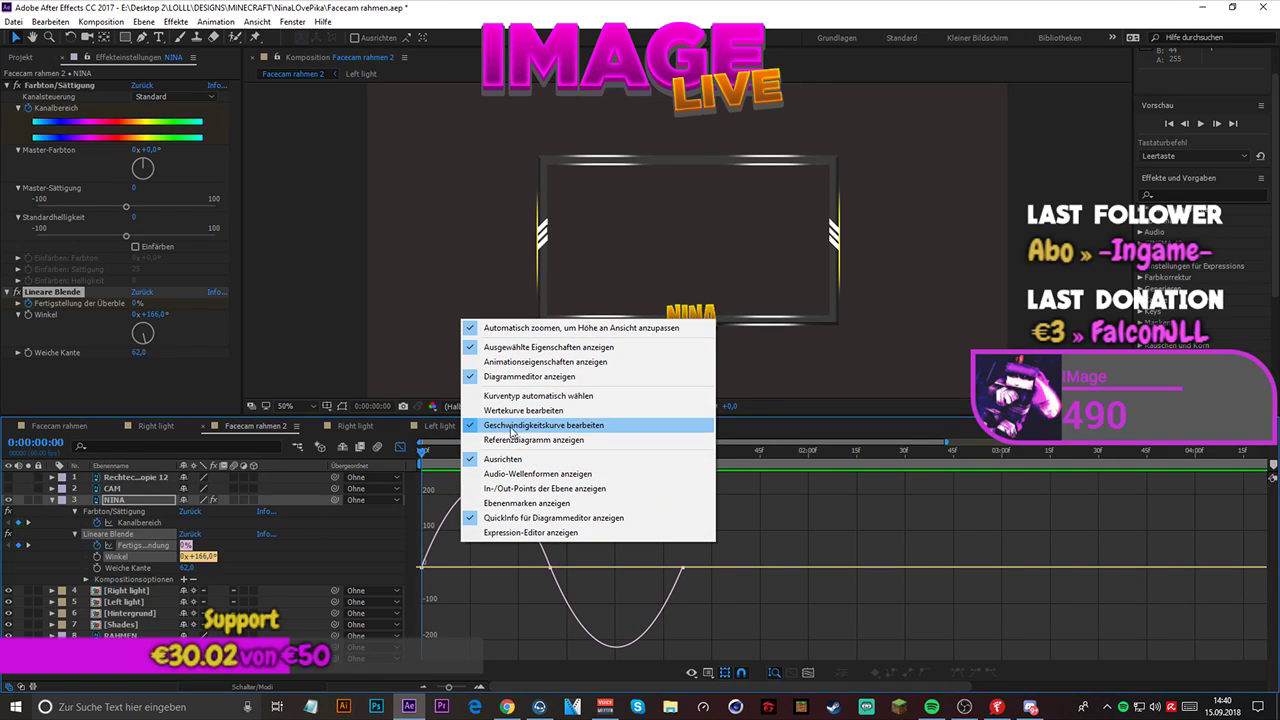
pyautogui.hotkey('alt', 'Tab')
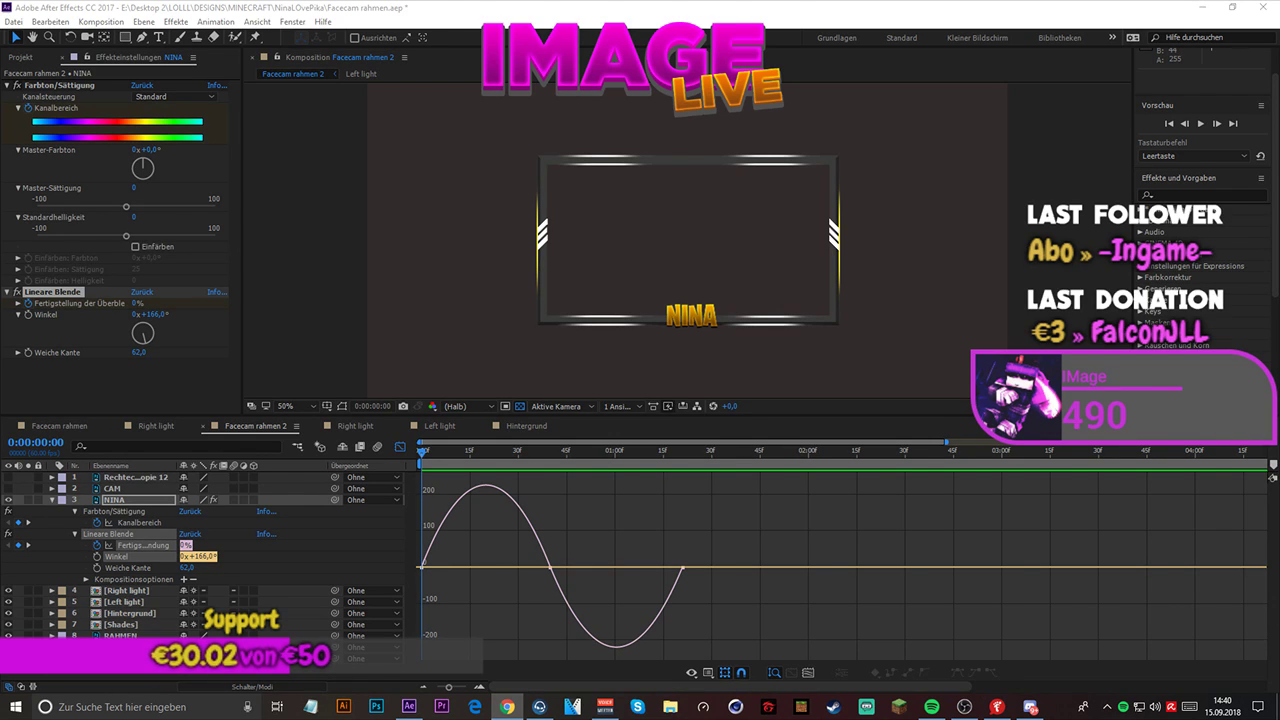
pyautogui.click(398, 558)
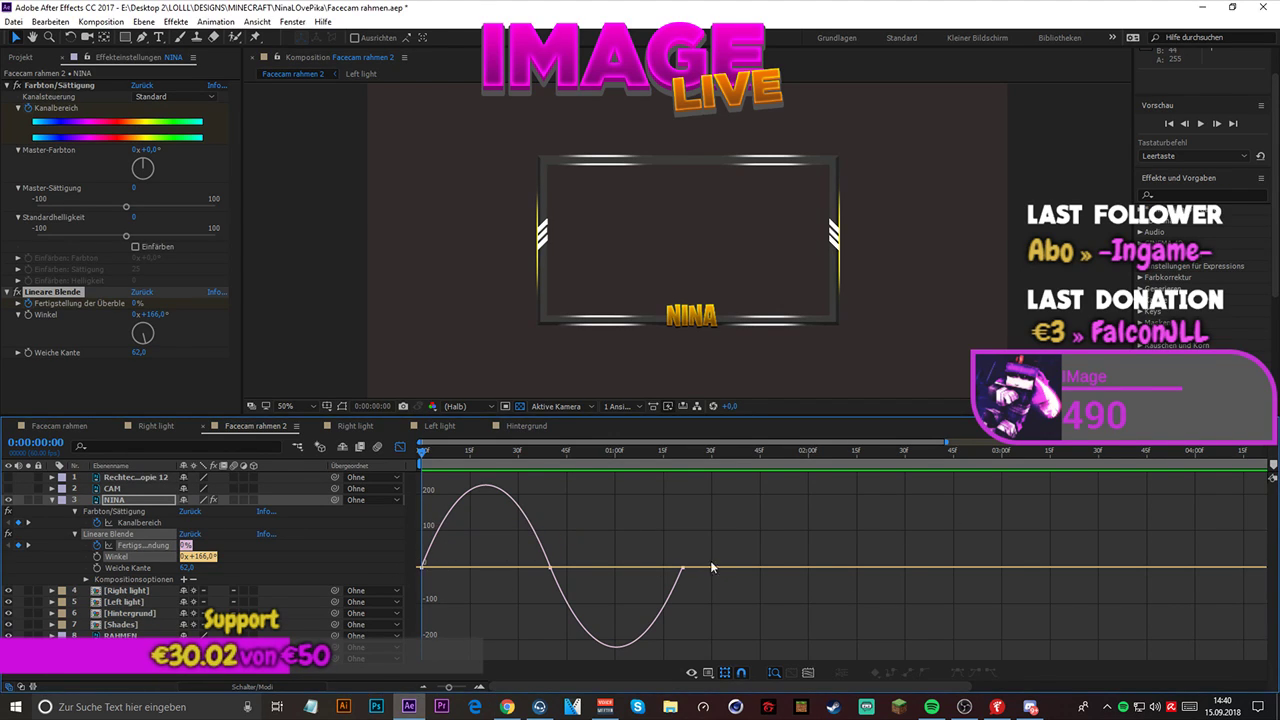
pyautogui.moveTo(700, 563); pyautogui.dragTo(415, 572)
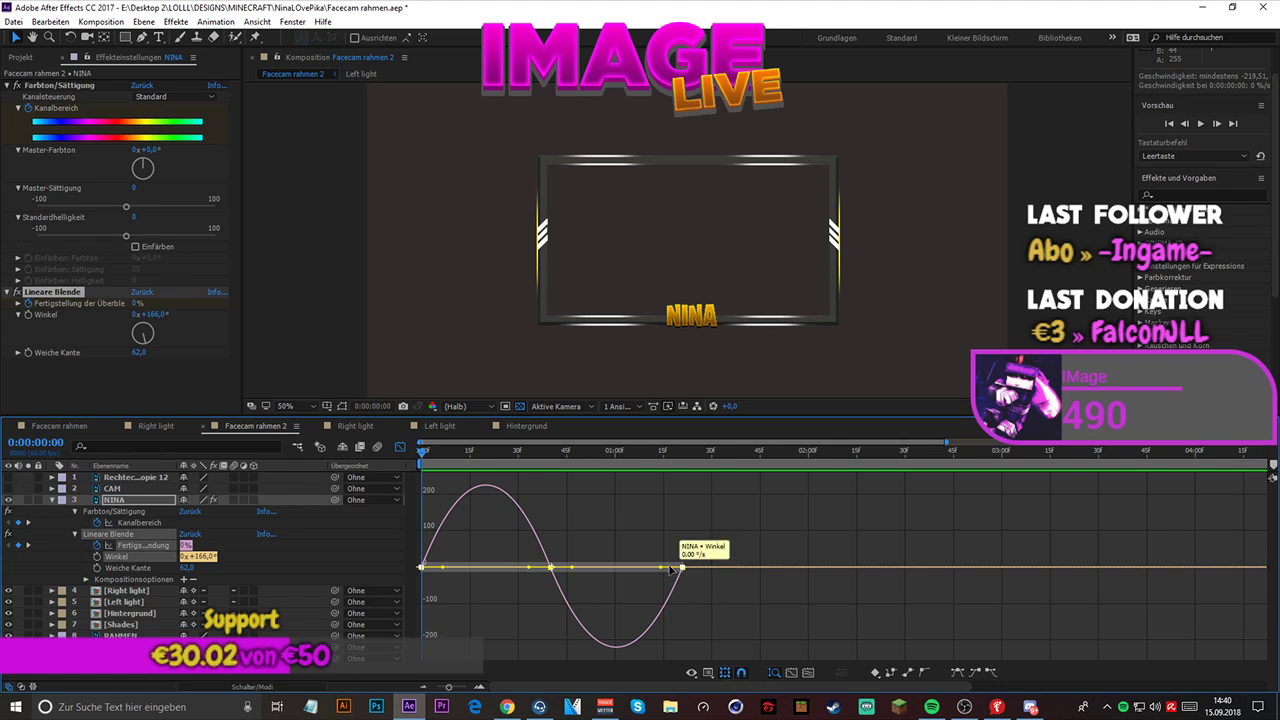
pyautogui.moveTo(658, 570)
pyautogui.mouseDown()
pyautogui.moveTo(675, 570)
pyautogui.moveTo(628, 570)
pyautogui.moveTo(640, 570)
pyautogui.mouseUp()
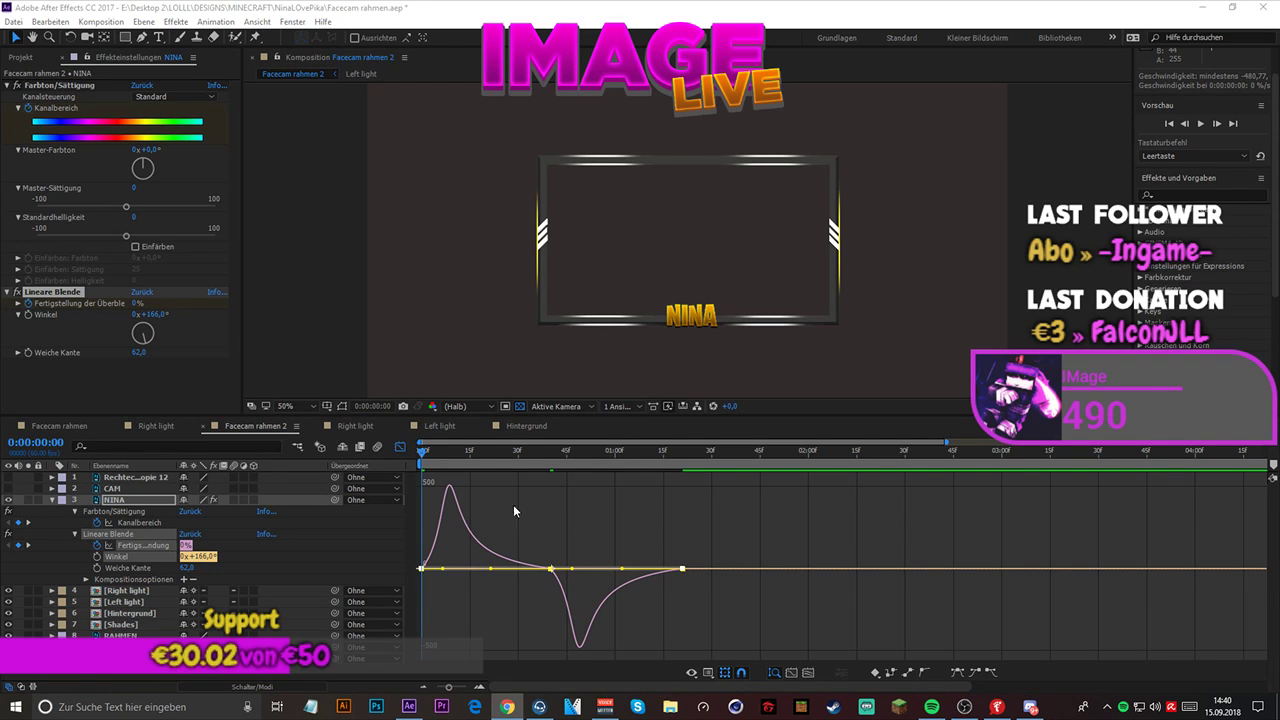
# - Play back the composition repeatedly to check NINA's wipe with the reshaped speed curve
pyautogui.click(1203, 123)
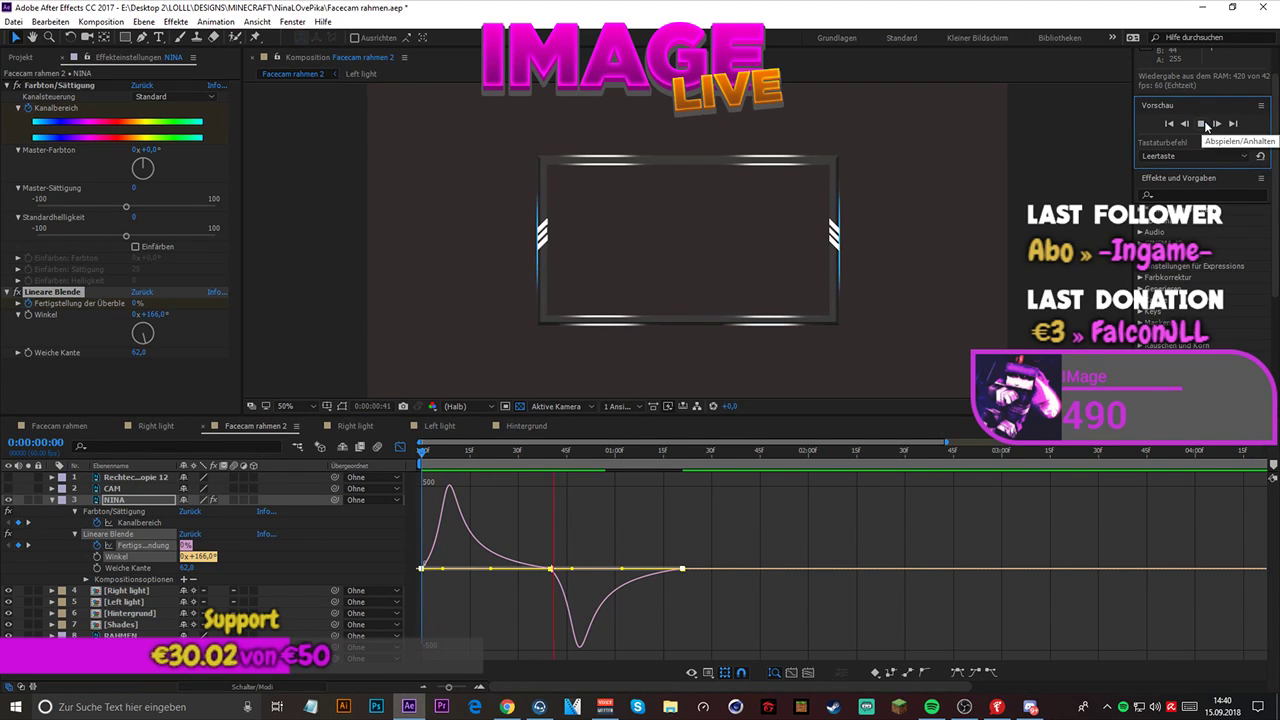
pyautogui.click(1205, 123)
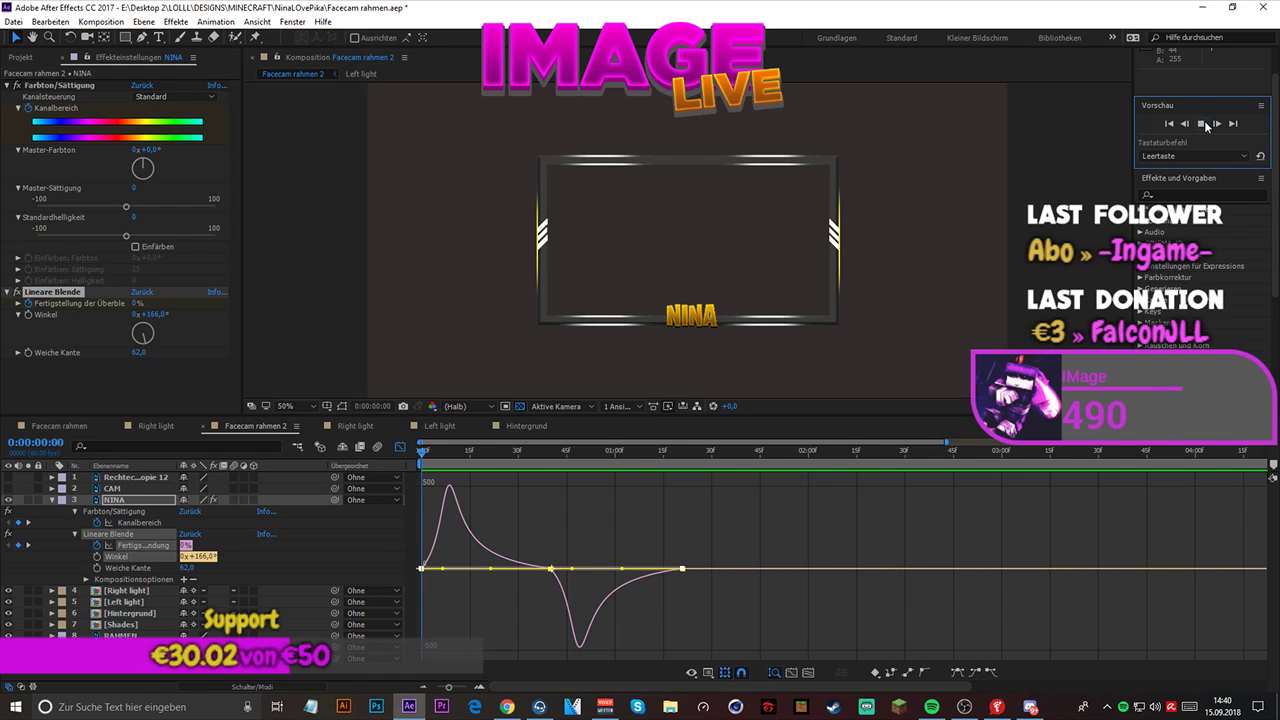
pyautogui.click(1205, 123)
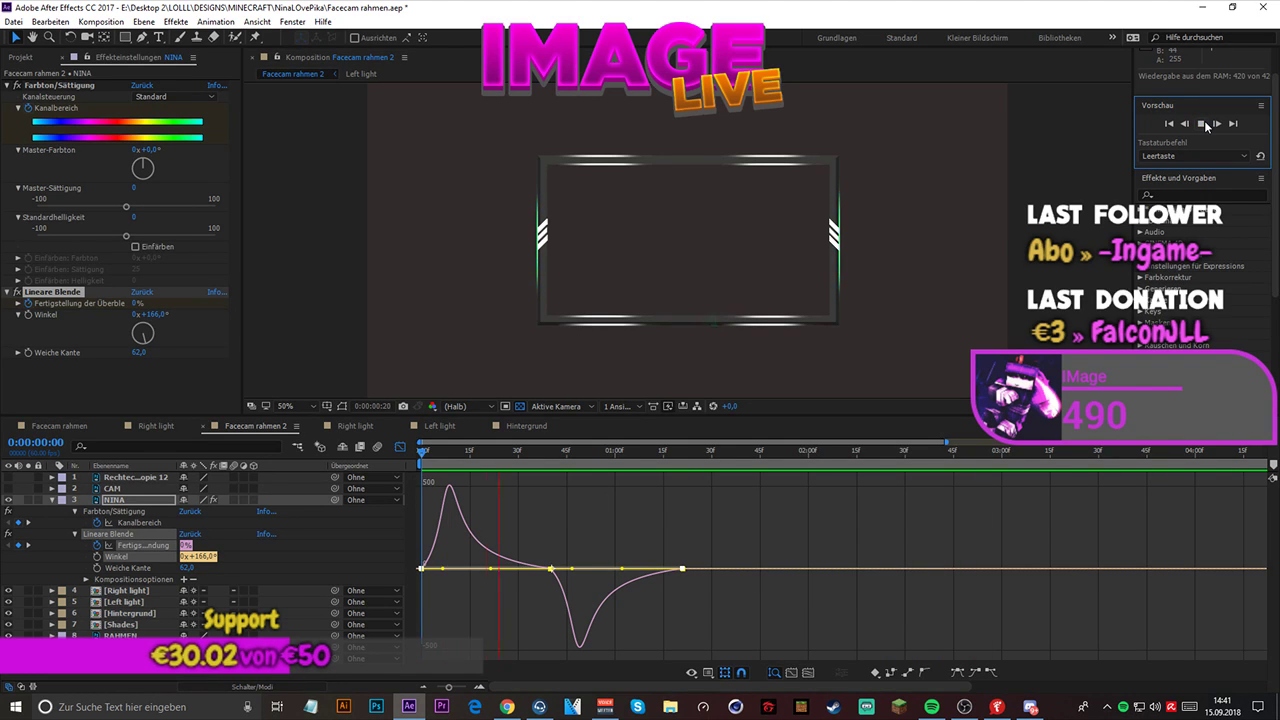
pyautogui.click(1204, 124)
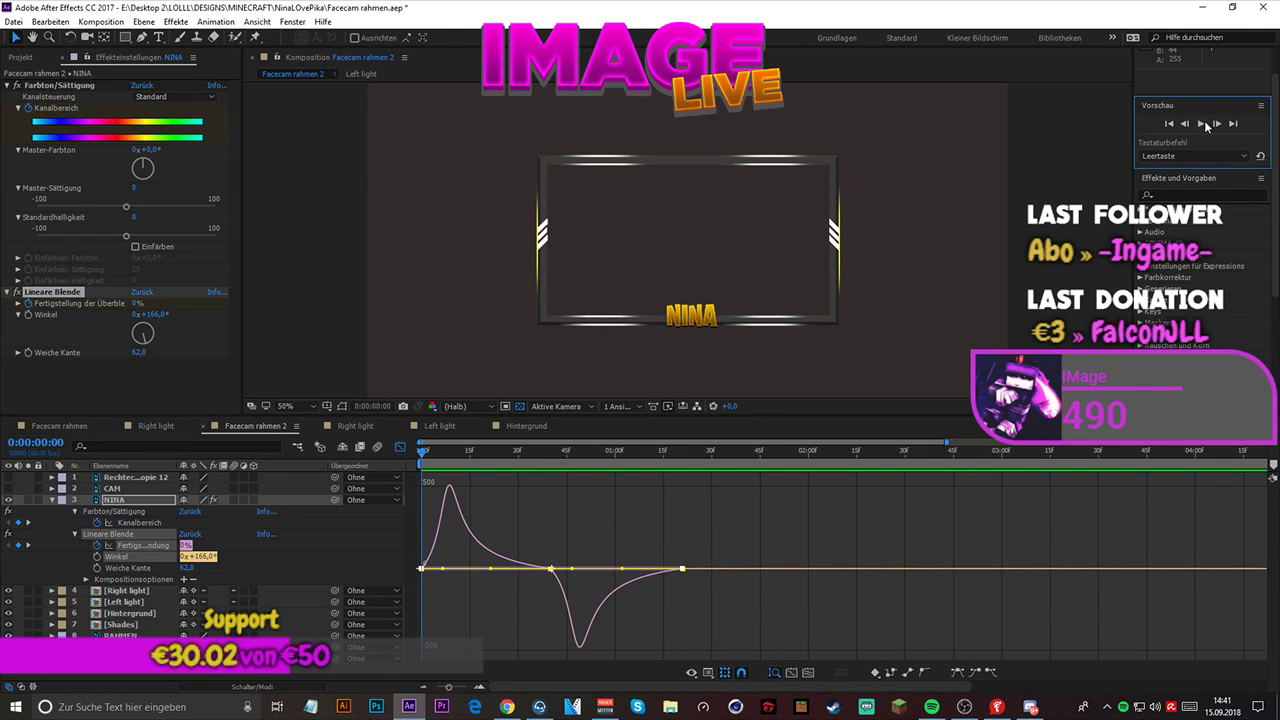
pyautogui.click(1200, 129)
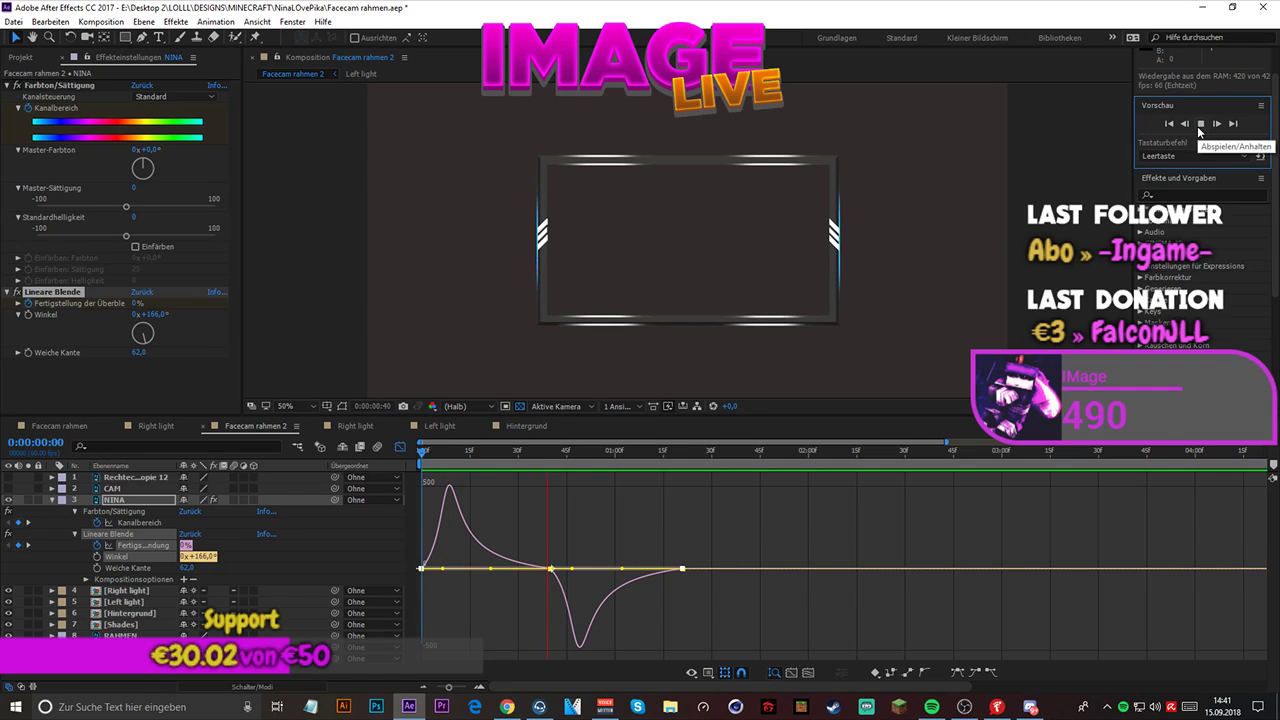
pyautogui.click(1199, 126)
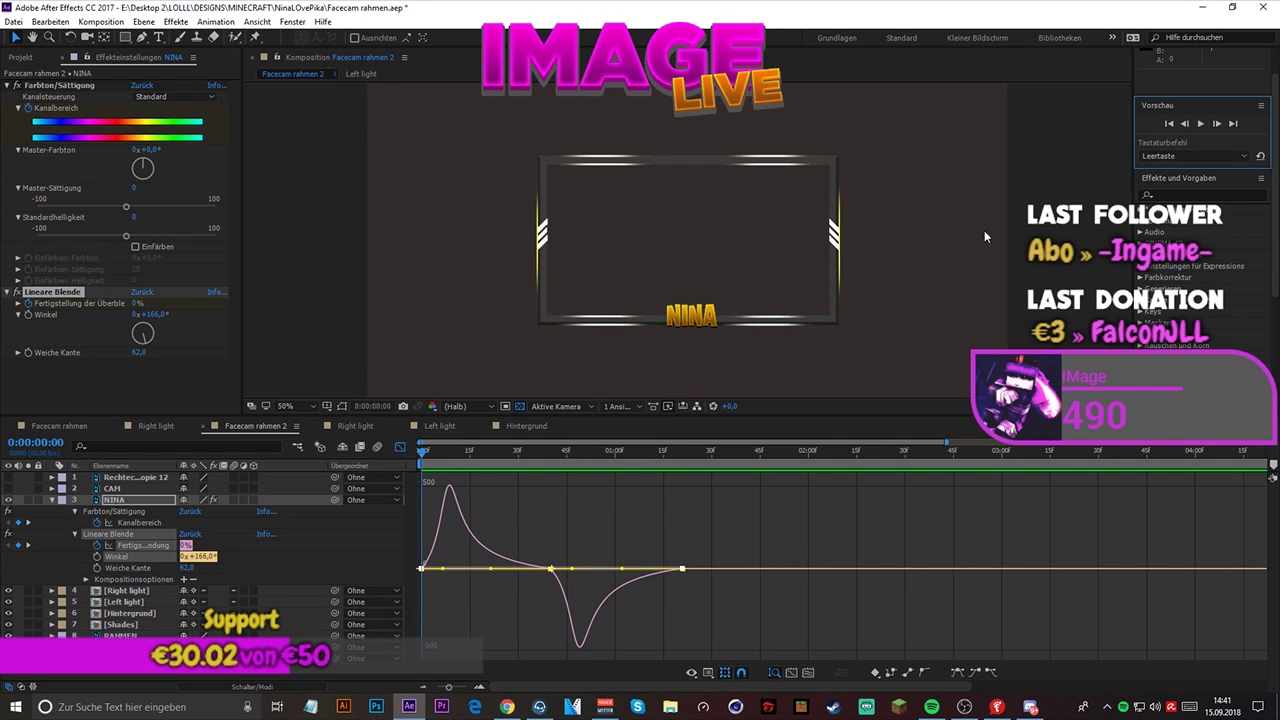
# - Return from the graph to the keyframe view and go to NINA's Kanalbereich keyframe at 0:00:00:40
pyautogui.click(124, 501)
pyautogui.click(127, 514)
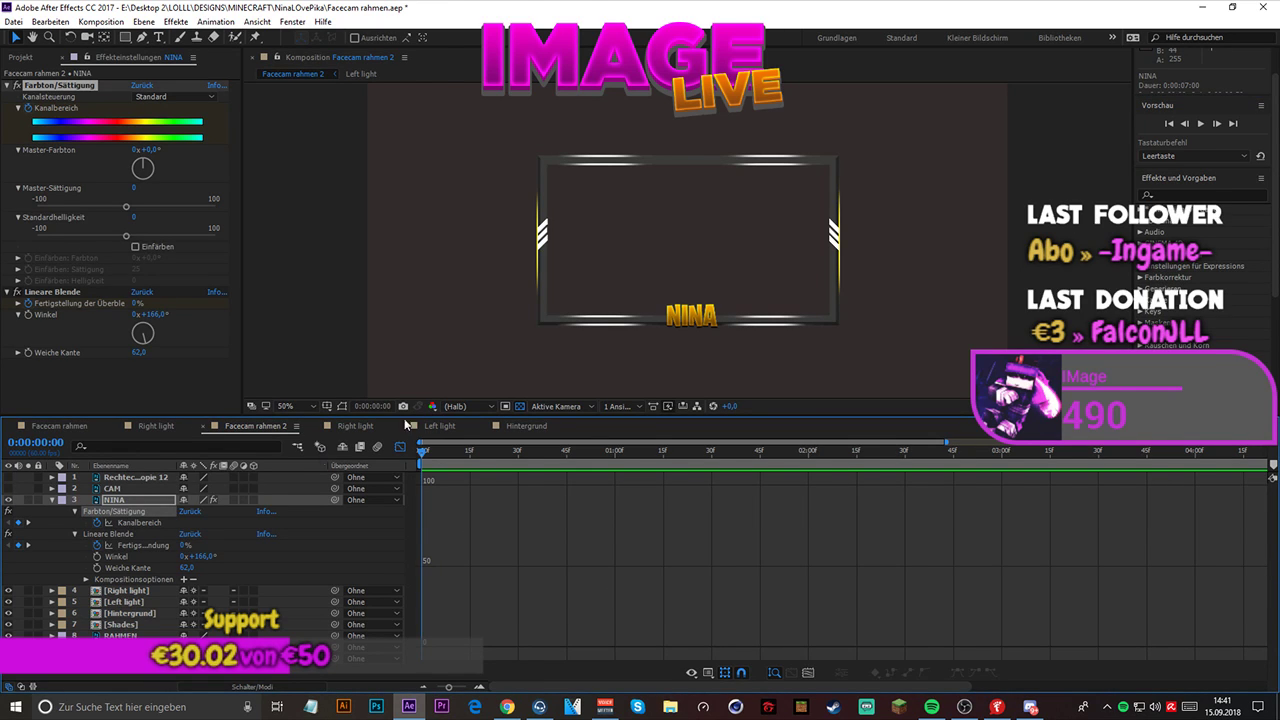
pyautogui.click(399, 449)
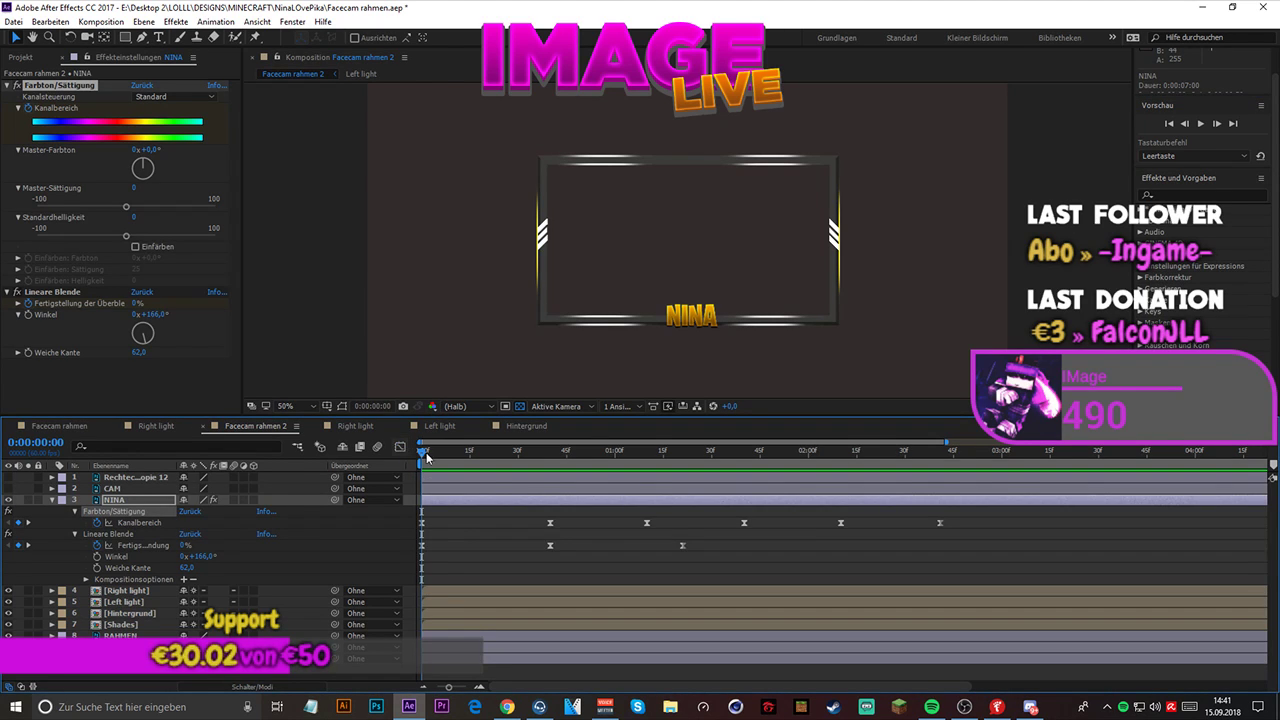
pyautogui.click(550, 521)
pyautogui.click(550, 453)
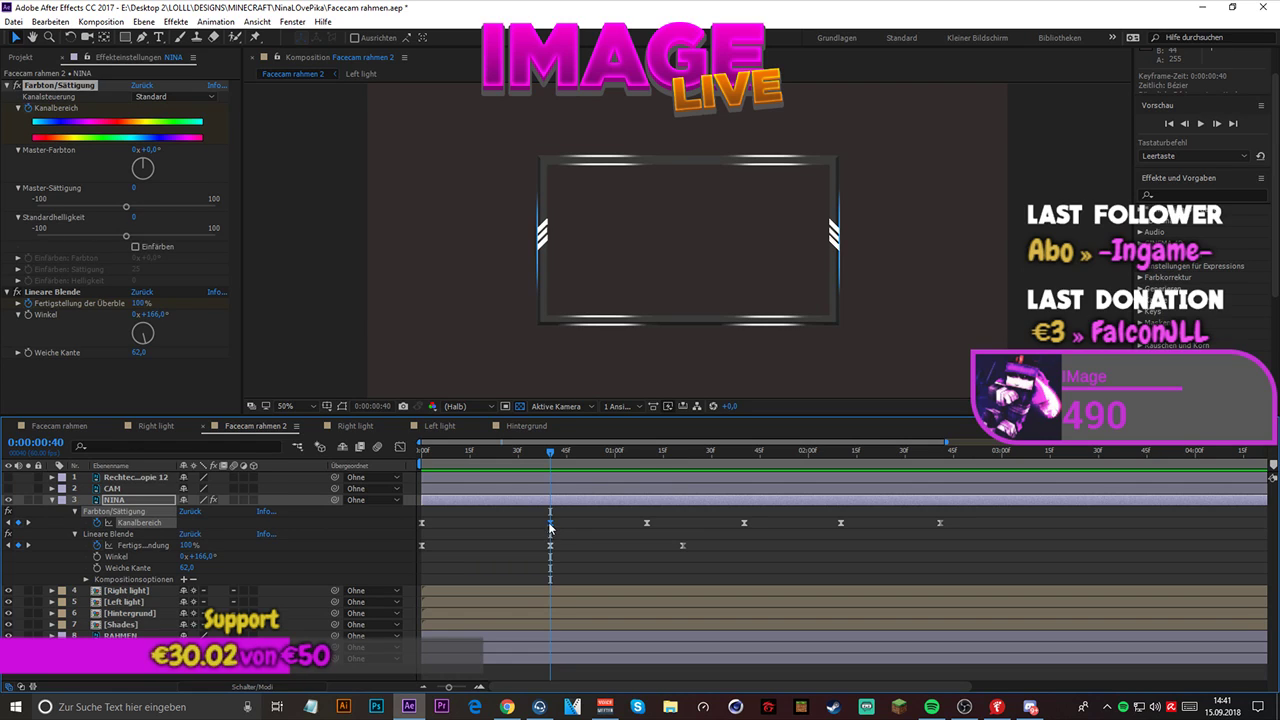
# - Examine NINA's Farbton/Sättigung color at the Kanalbereich keyframes at 0:00:01:10 and 0:00:01:40
pyautogui.click(647, 522)
pyautogui.click(650, 454)
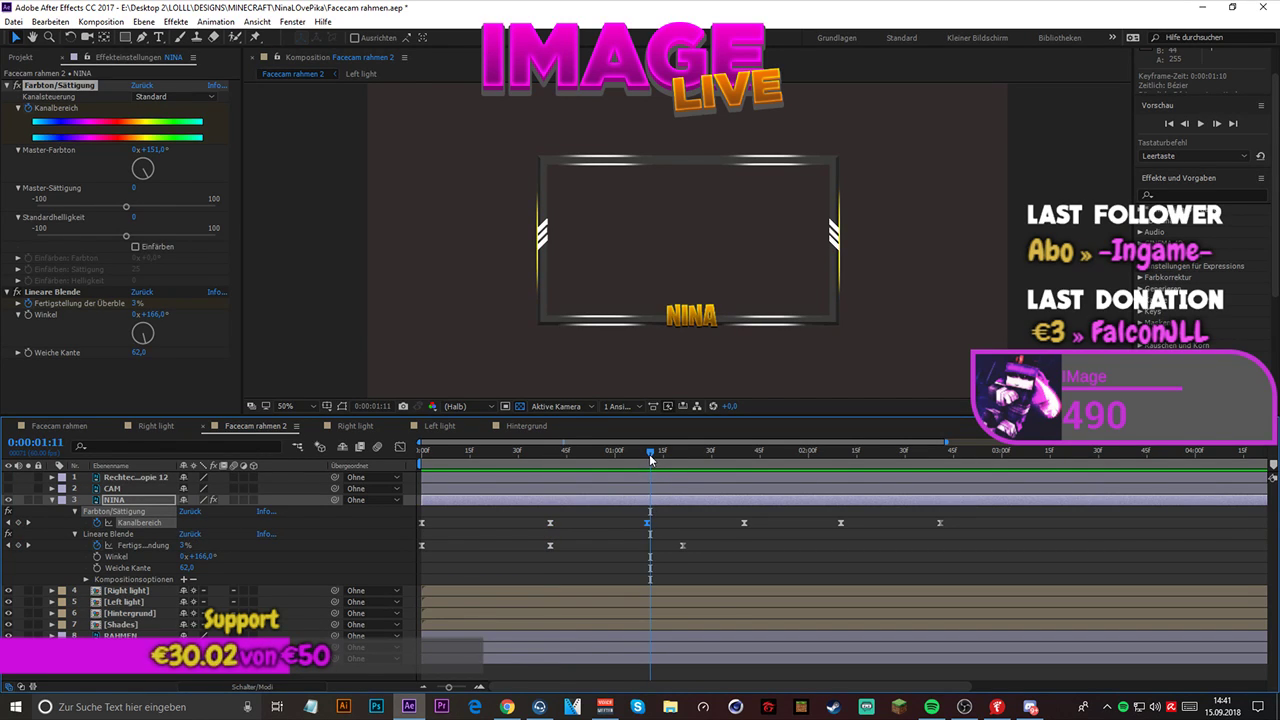
pyautogui.moveTo(650, 456); pyautogui.dragTo(644, 456)
pyautogui.hotkey('alt', 'Tab')
pyautogui.hotkey('alt', 'Tab')
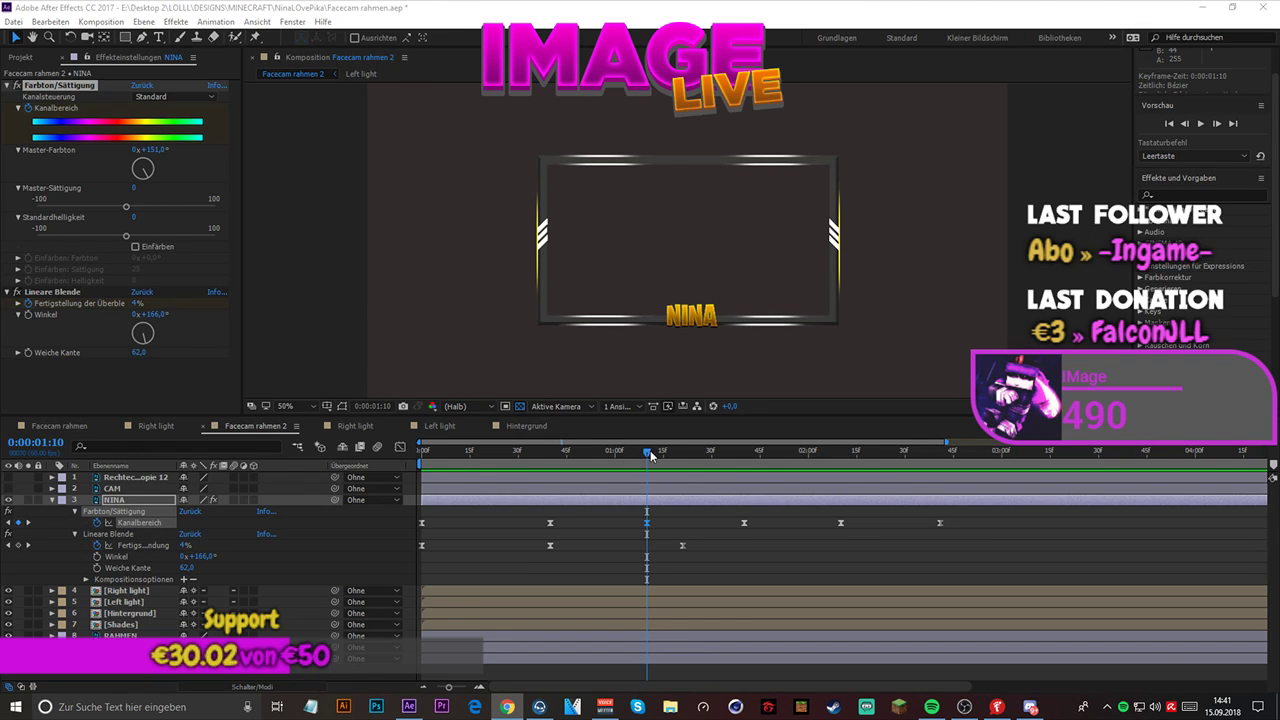
pyautogui.moveTo(649, 453)
pyautogui.mouseDown()
pyautogui.moveTo(634, 453)
pyautogui.moveTo(652, 462)
pyautogui.mouseUp()
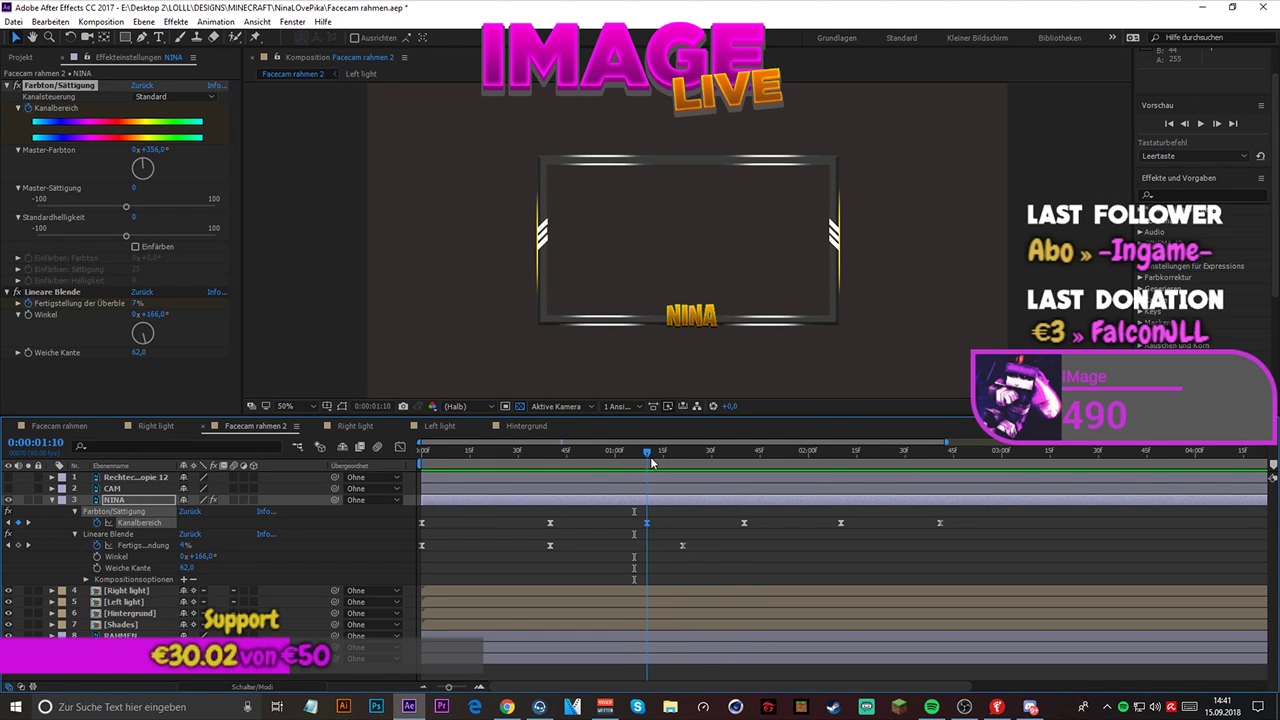
pyautogui.click(646, 523)
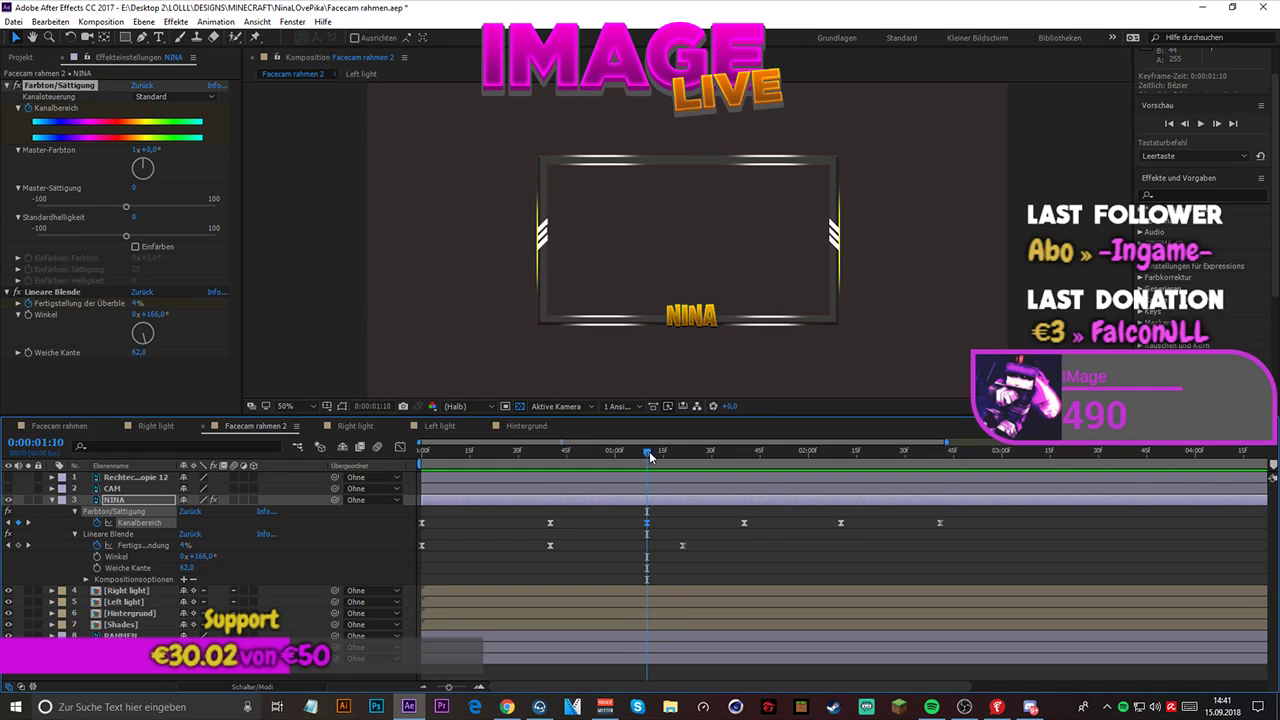
pyautogui.moveTo(649, 451); pyautogui.dragTo(743, 471)
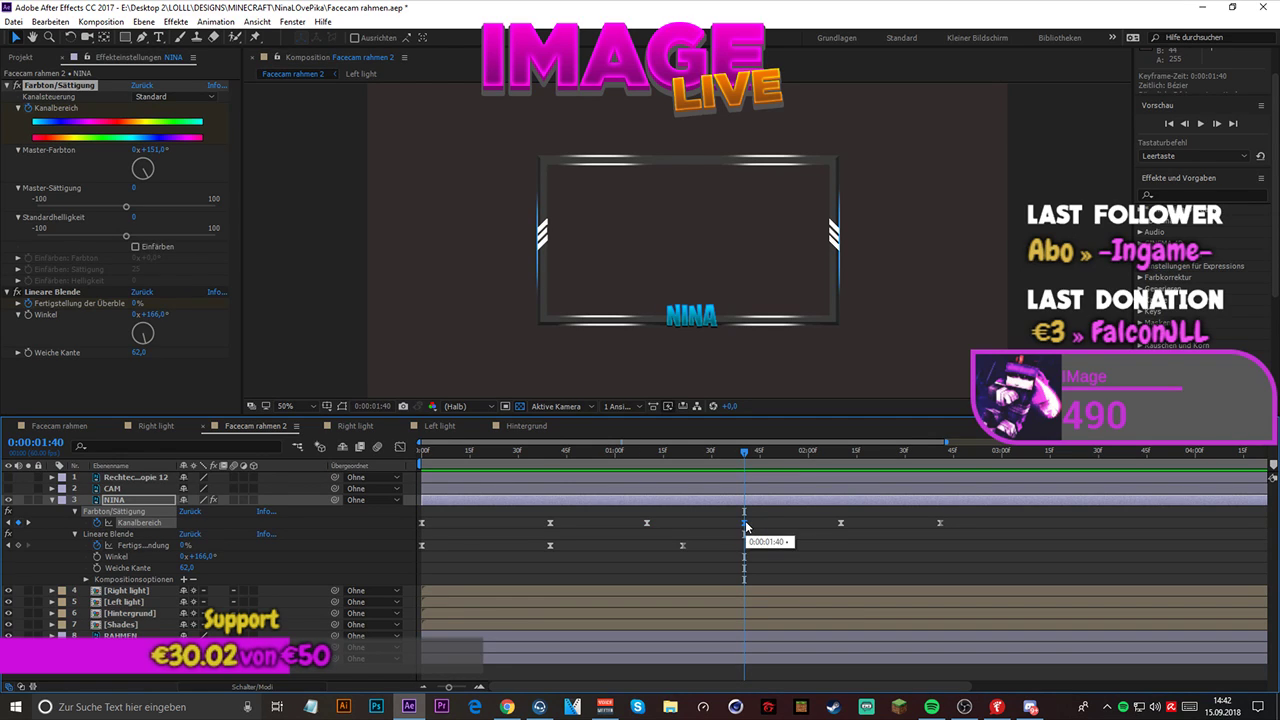
# - Examine NINA's Kanalbereich keyframe at 0:00:02:41, return to the start and play back the color cycle
pyautogui.moveTo(748, 470); pyautogui.dragTo(940, 468)
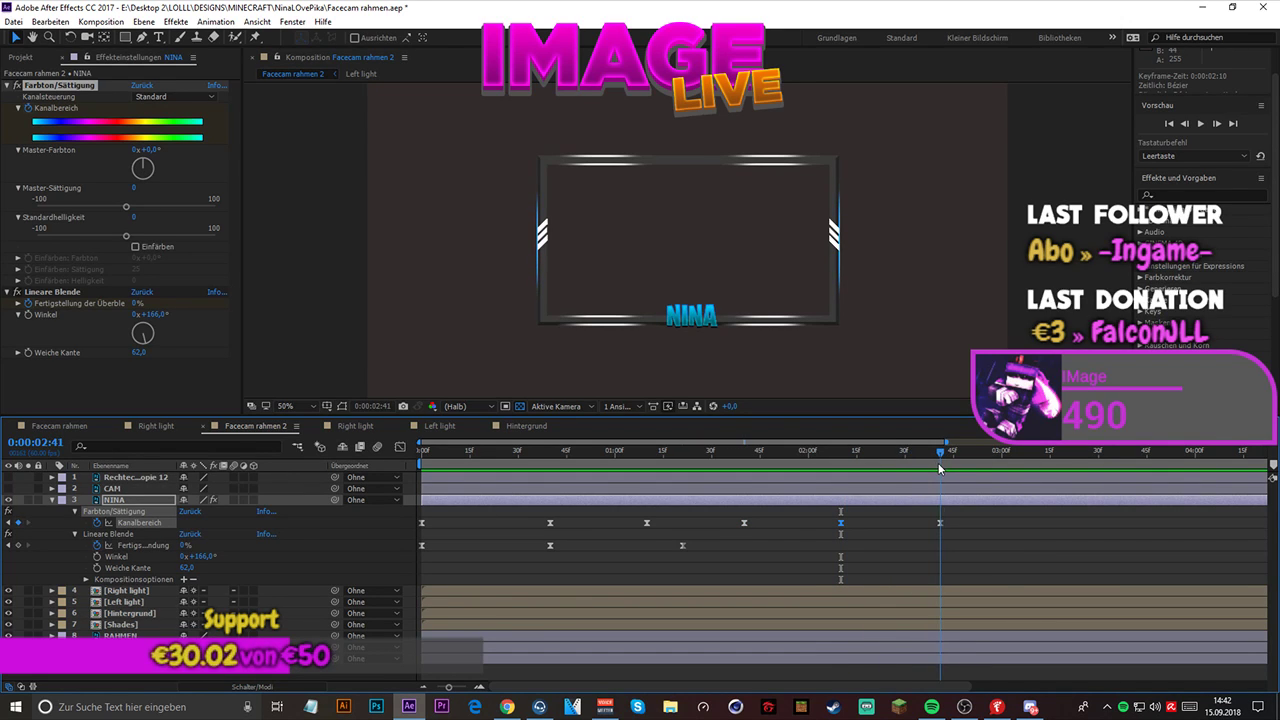
pyautogui.click(941, 522)
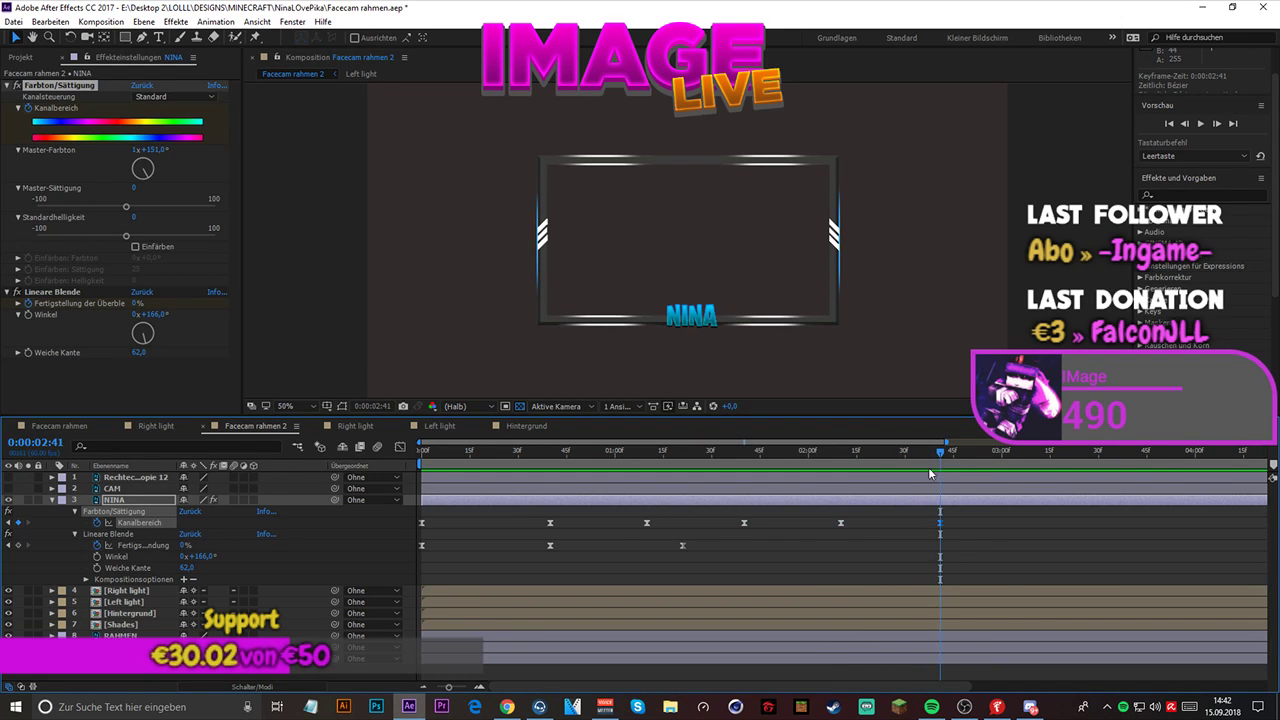
pyautogui.moveTo(940, 456); pyautogui.dragTo(421, 456)
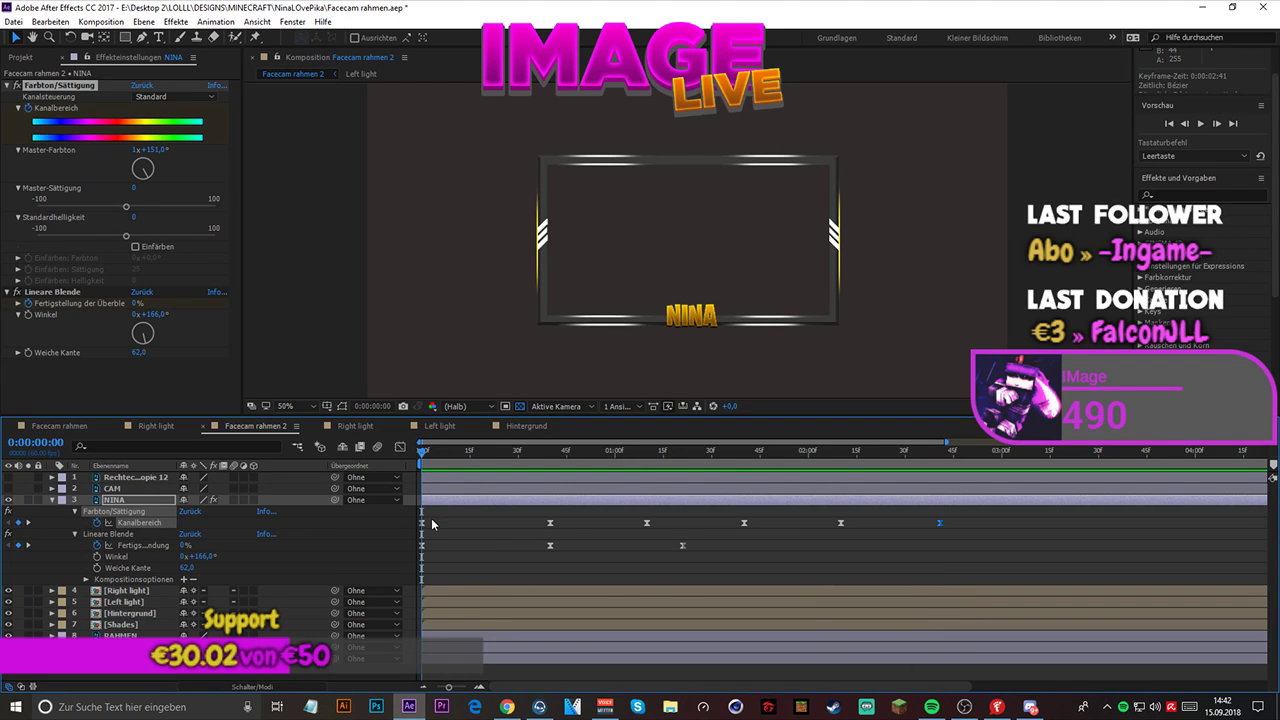
pyautogui.press('space')
pyautogui.press('space')
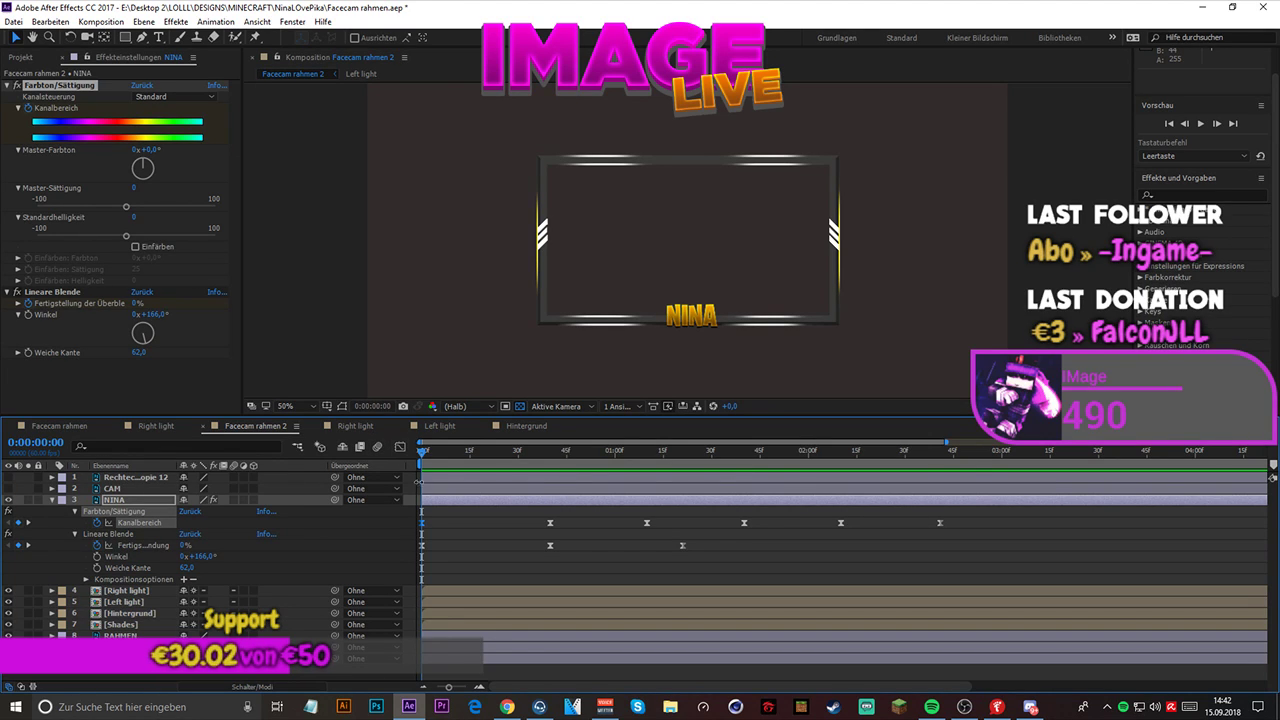
# - Select all of NINA's Kanalbereich keyframes and apply Easy Ease to them
pyautogui.click(437, 514)
pyautogui.moveTo(417, 518); pyautogui.dragTo(958, 535)
pyautogui.rightClick(744, 522)
pyautogui.moveTo(784, 514)
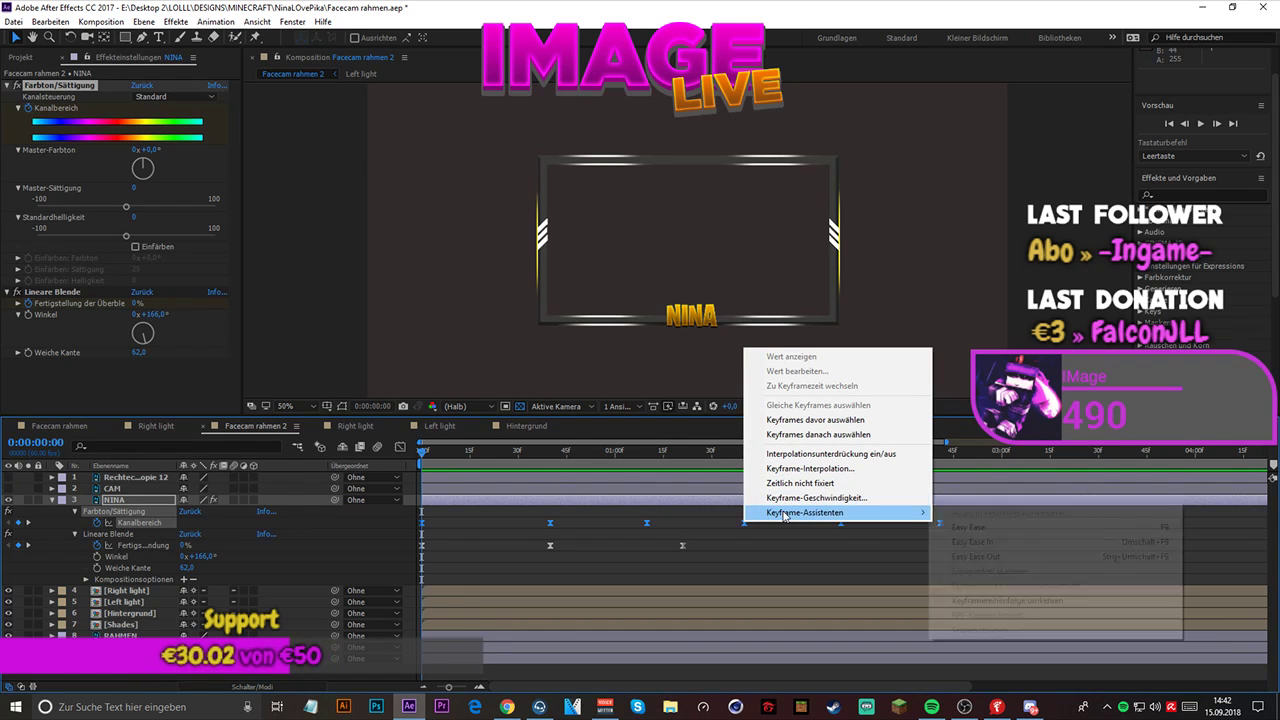
pyautogui.click(965, 526)
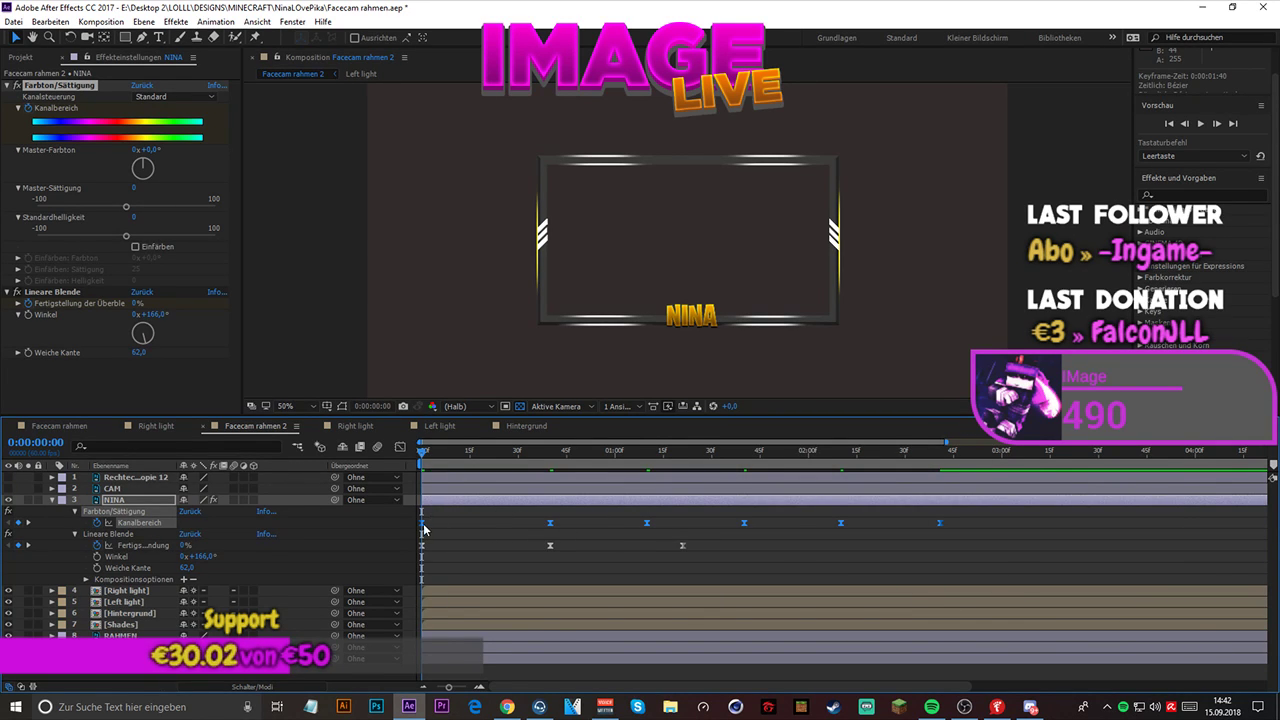
# - In the speed graph, lengthen the Kanalbereich keyframes' outgoing easing so each color change starts slowly, and preview it
pyautogui.click(401, 447)
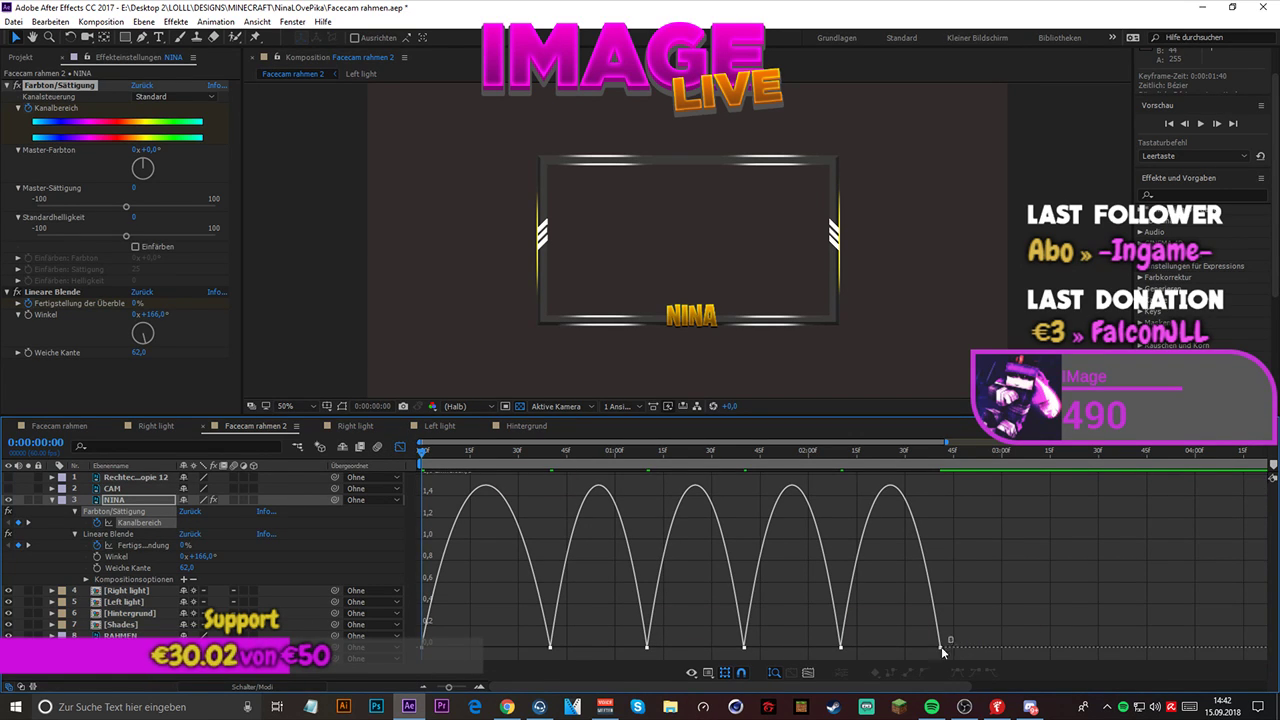
pyautogui.moveTo(950, 660); pyautogui.dragTo(420, 620)
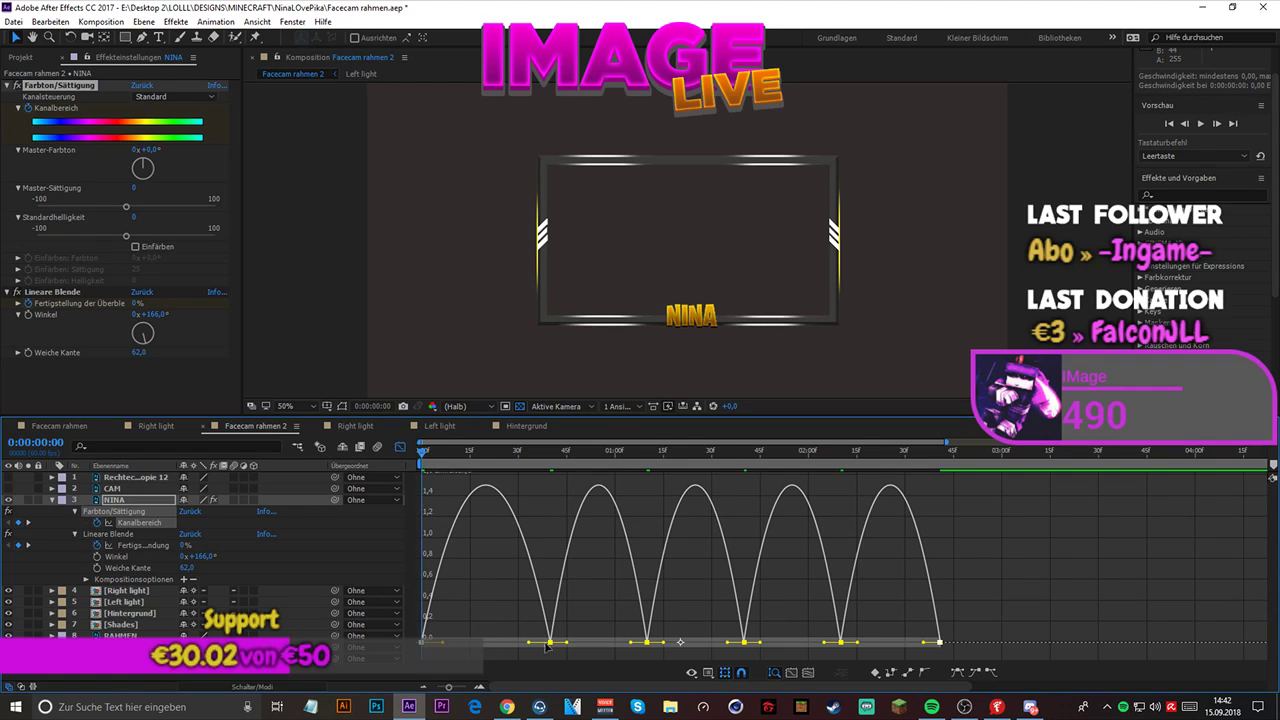
pyautogui.moveTo(666, 645); pyautogui.dragTo(743, 647)
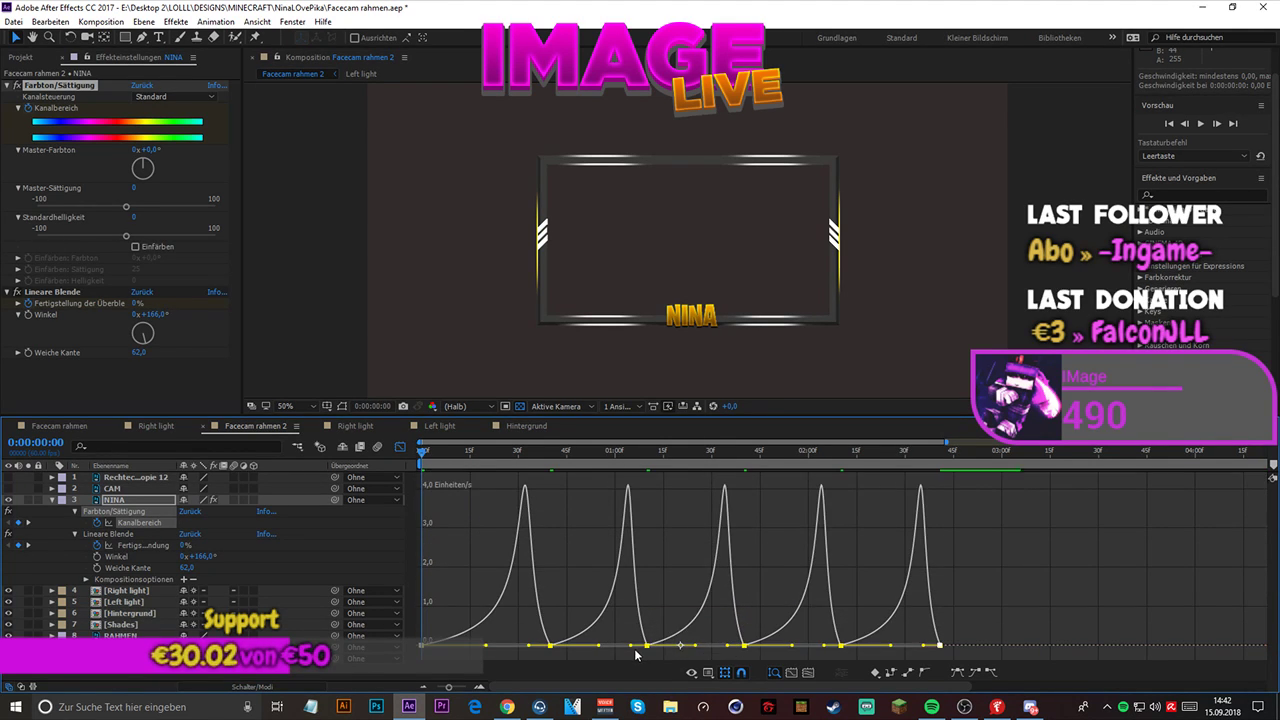
pyautogui.press('space')
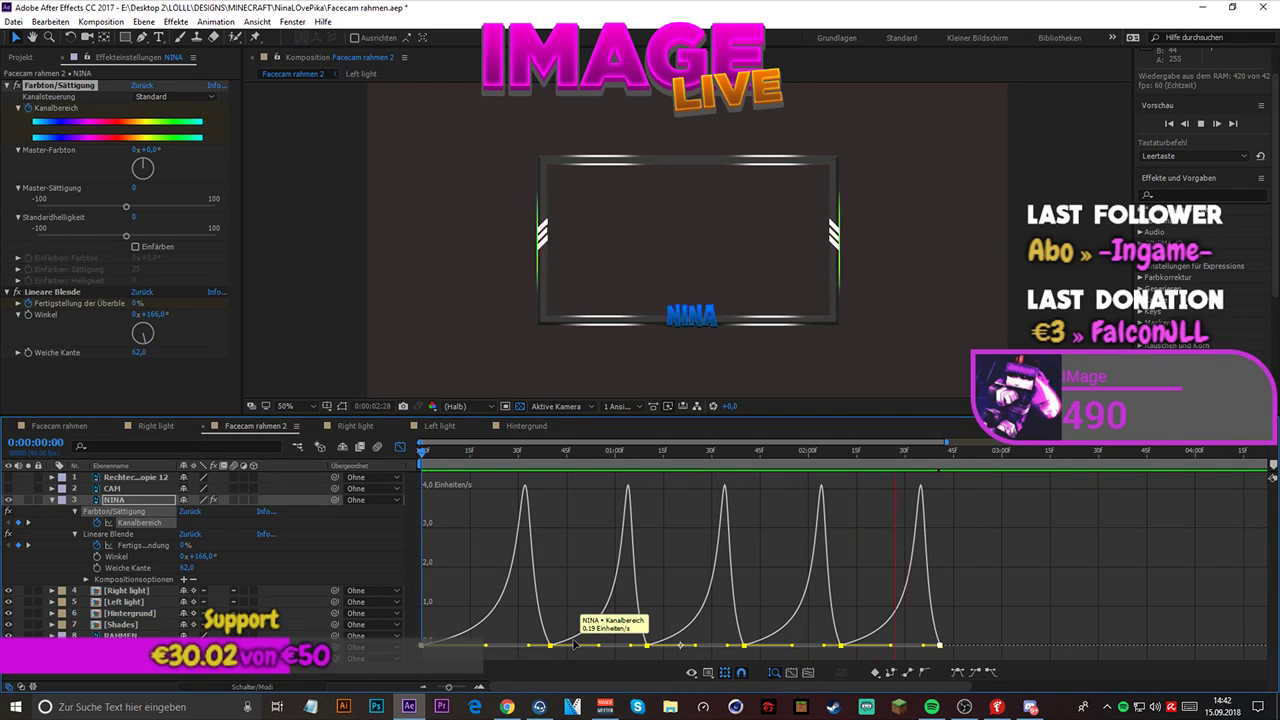
pyautogui.press('space')
# - Shorten the Kanalbereich keyframes' incoming easing so the speed peaks right at each keyframe, preview it and return to the keyframe view
pyautogui.moveTo(486, 647); pyautogui.dragTo(587, 646)
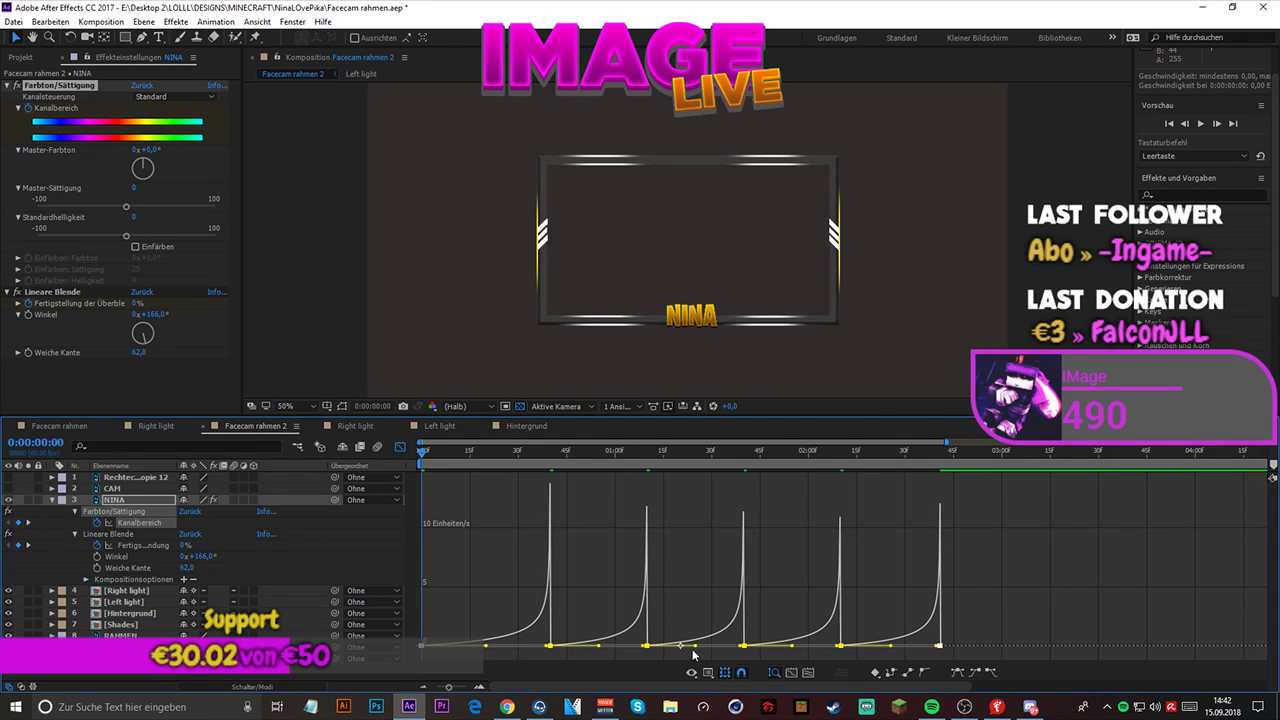
pyautogui.moveTo(696, 646); pyautogui.dragTo(768, 645)
pyautogui.hotkey('ctrl', 't')
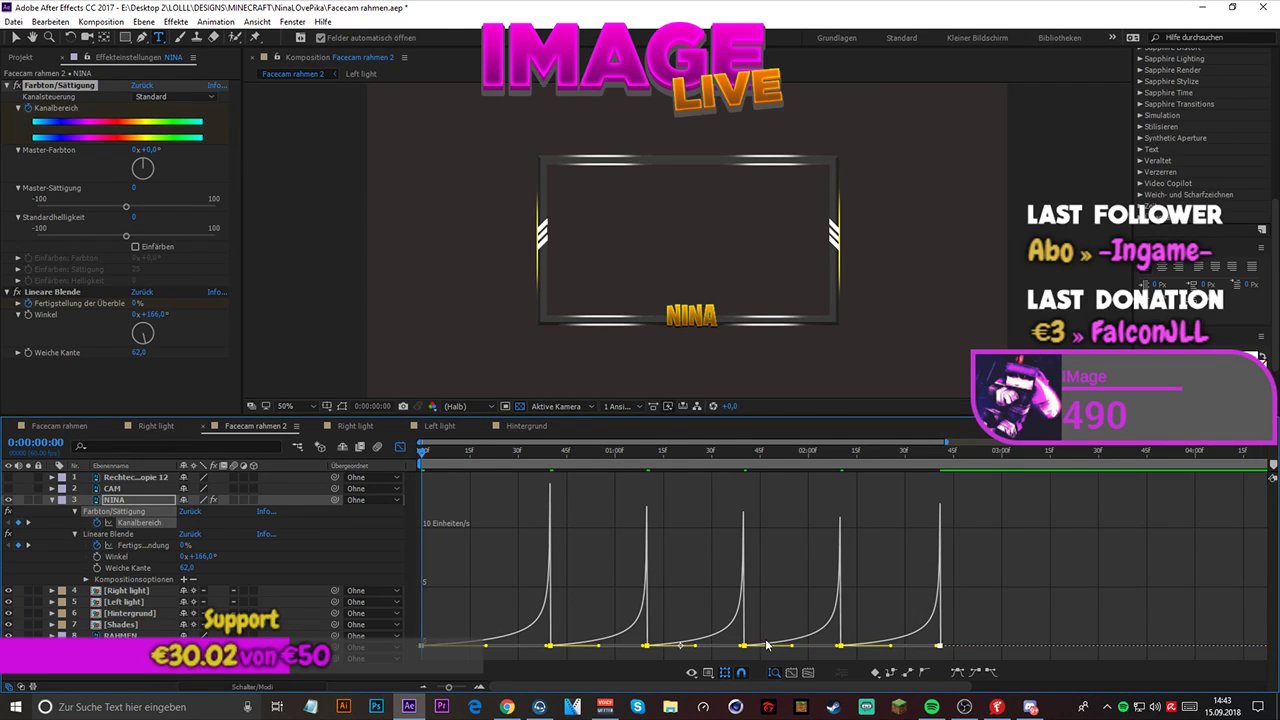
pyautogui.press('space')
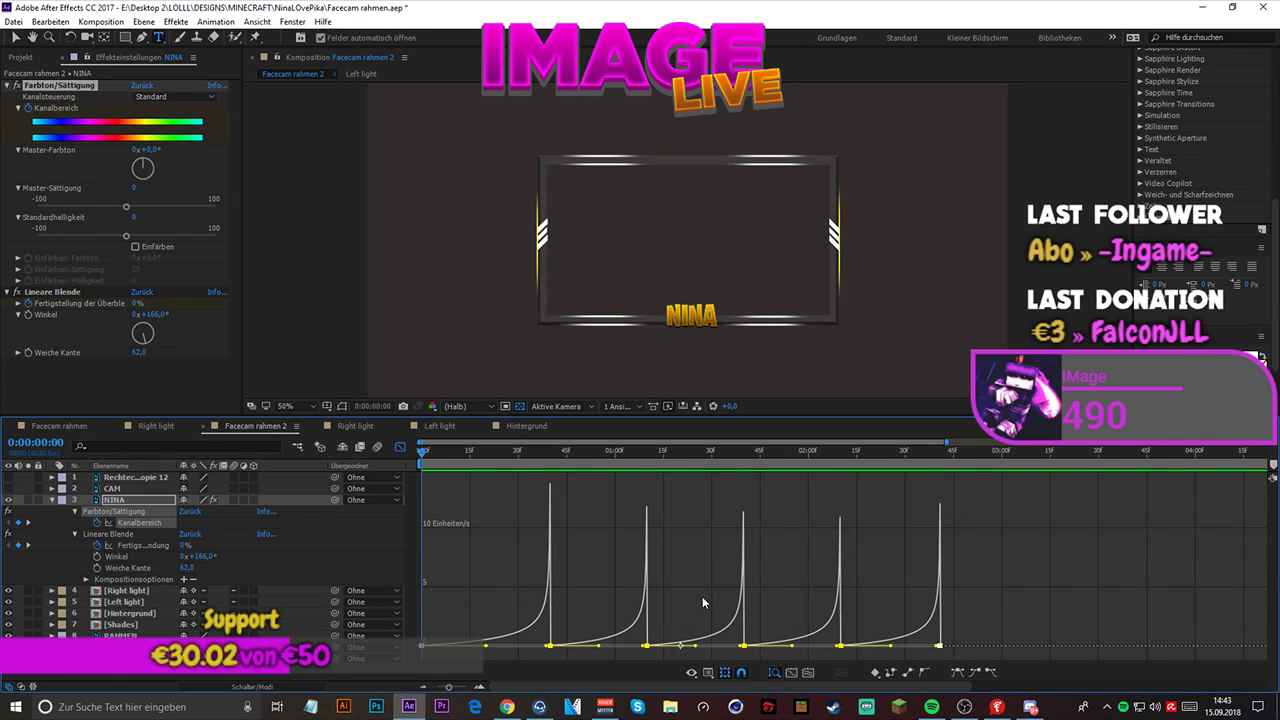
pyautogui.click(400, 448)
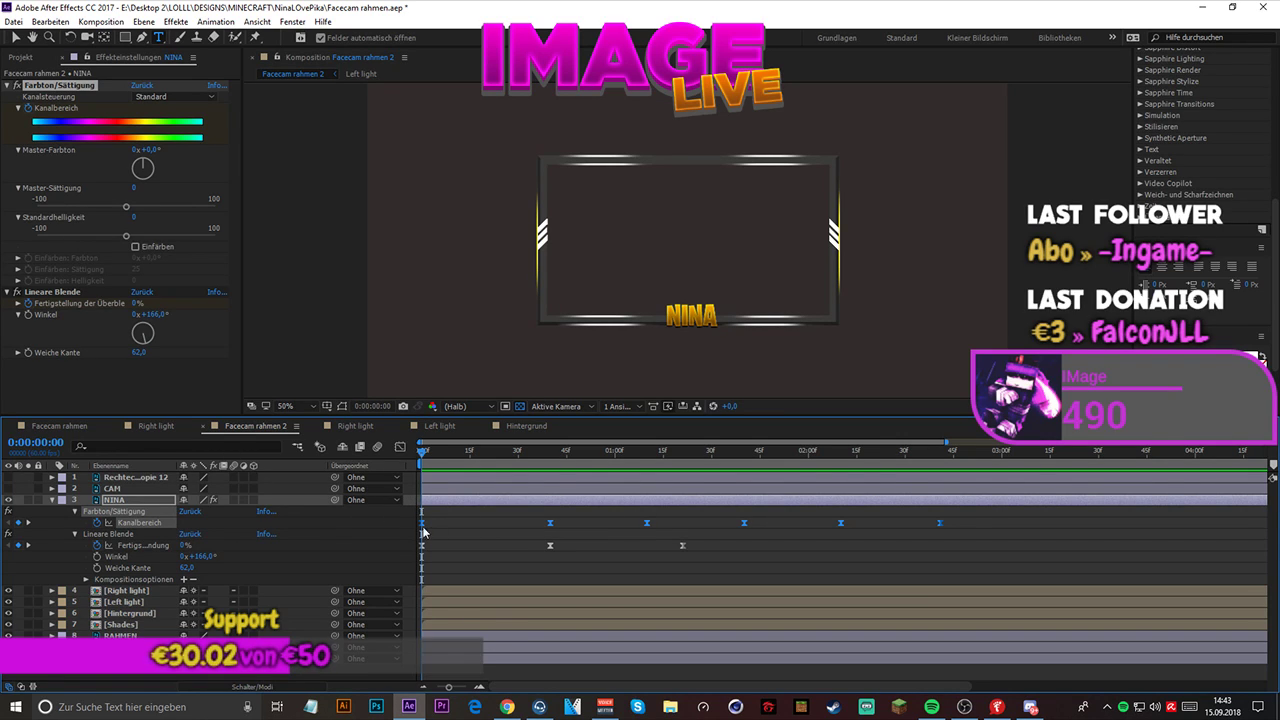
# - Set NINA's Master-Farbton to 87° at the Kanalbereich keyframes at 0:00:00:40 and 0:00:01:40
pyautogui.click(555, 452)
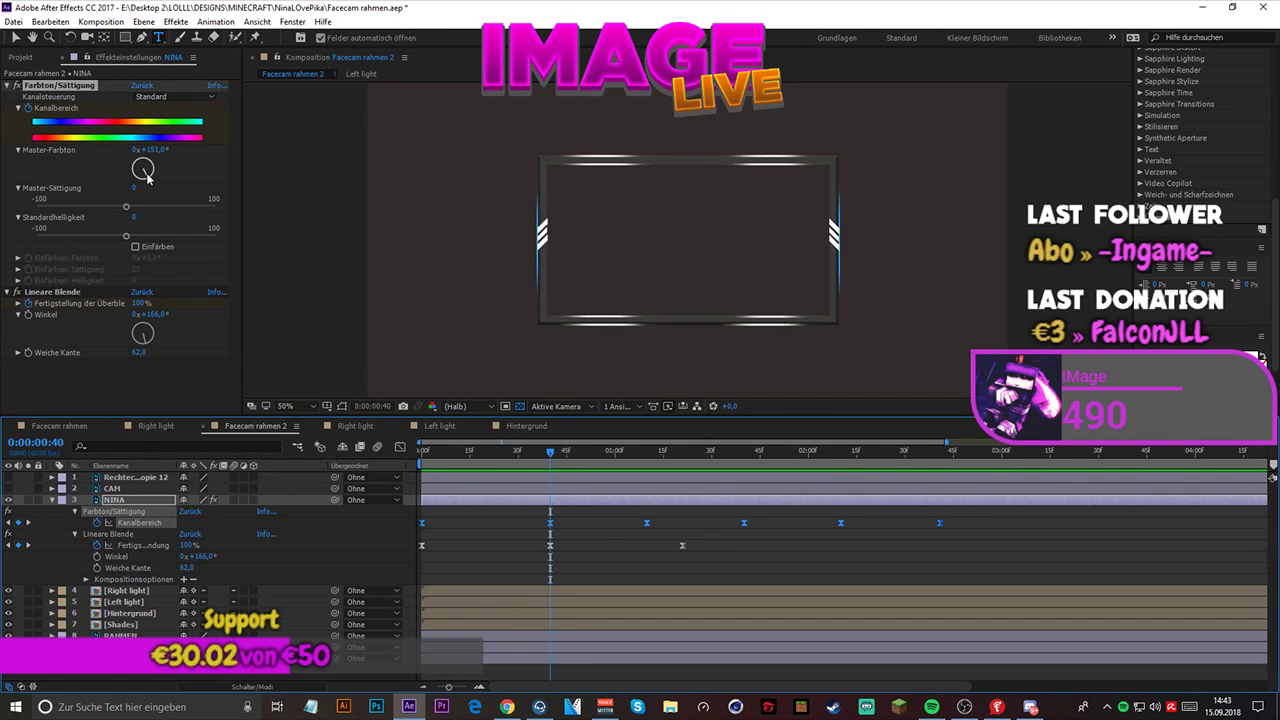
pyautogui.moveTo(146, 175); pyautogui.dragTo(155, 175)
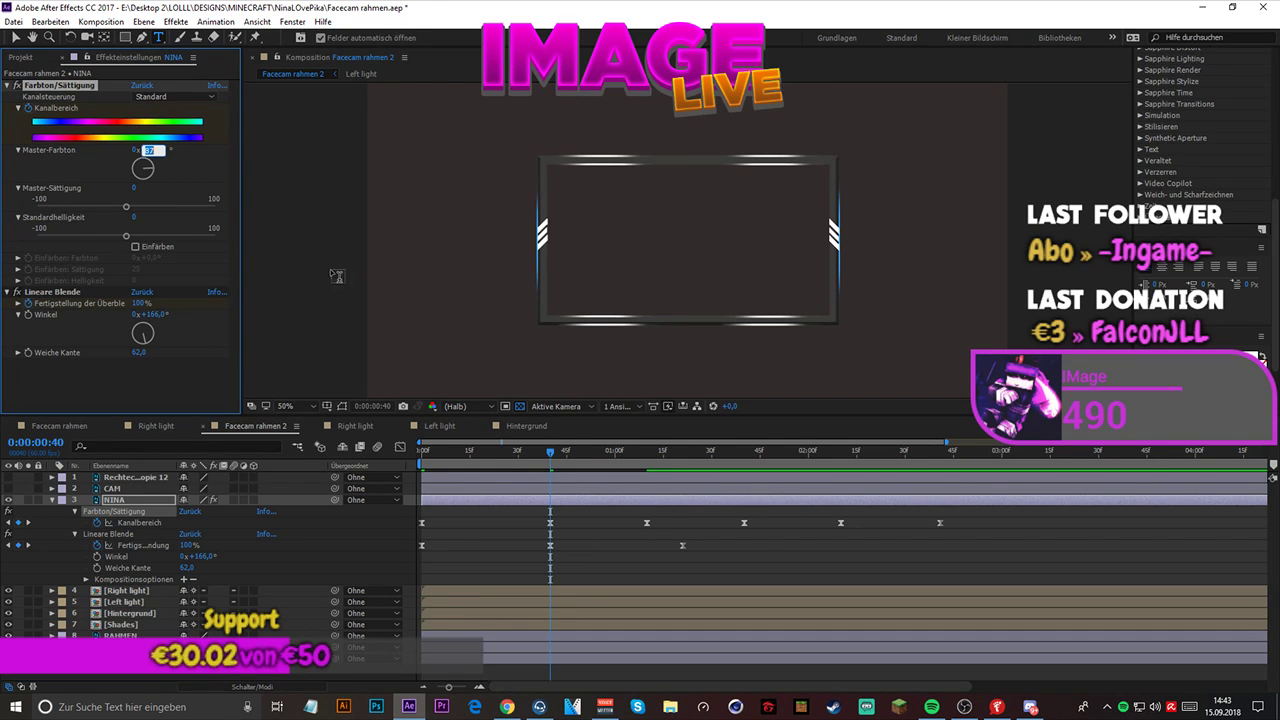
pyautogui.moveTo(556, 457); pyautogui.dragTo(744, 480)
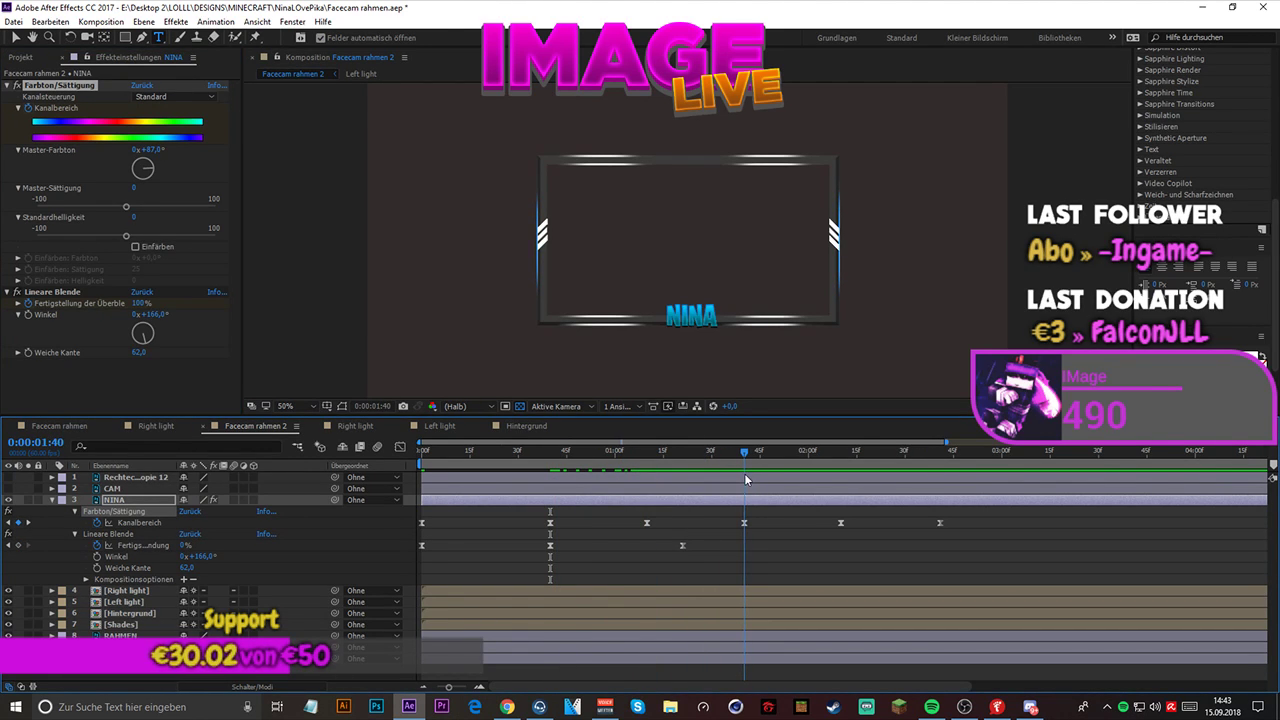
pyautogui.click(744, 523)
pyautogui.click(150, 149)
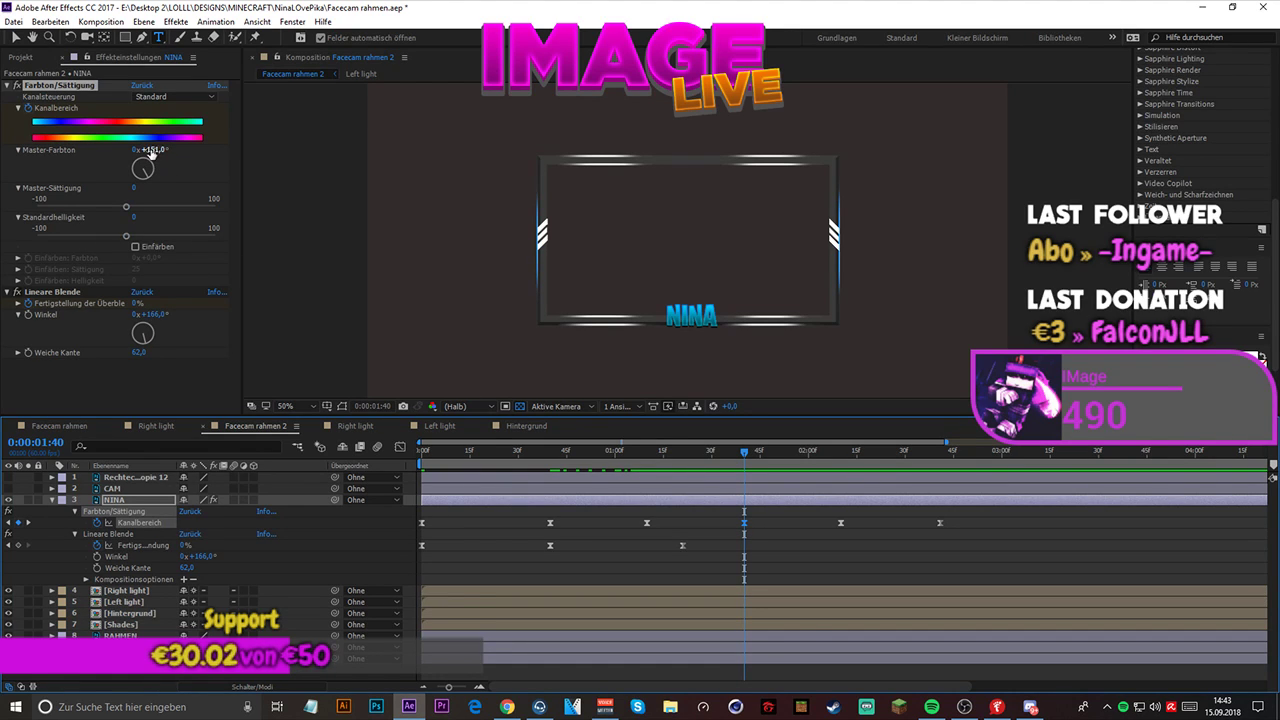
pyautogui.write('87')
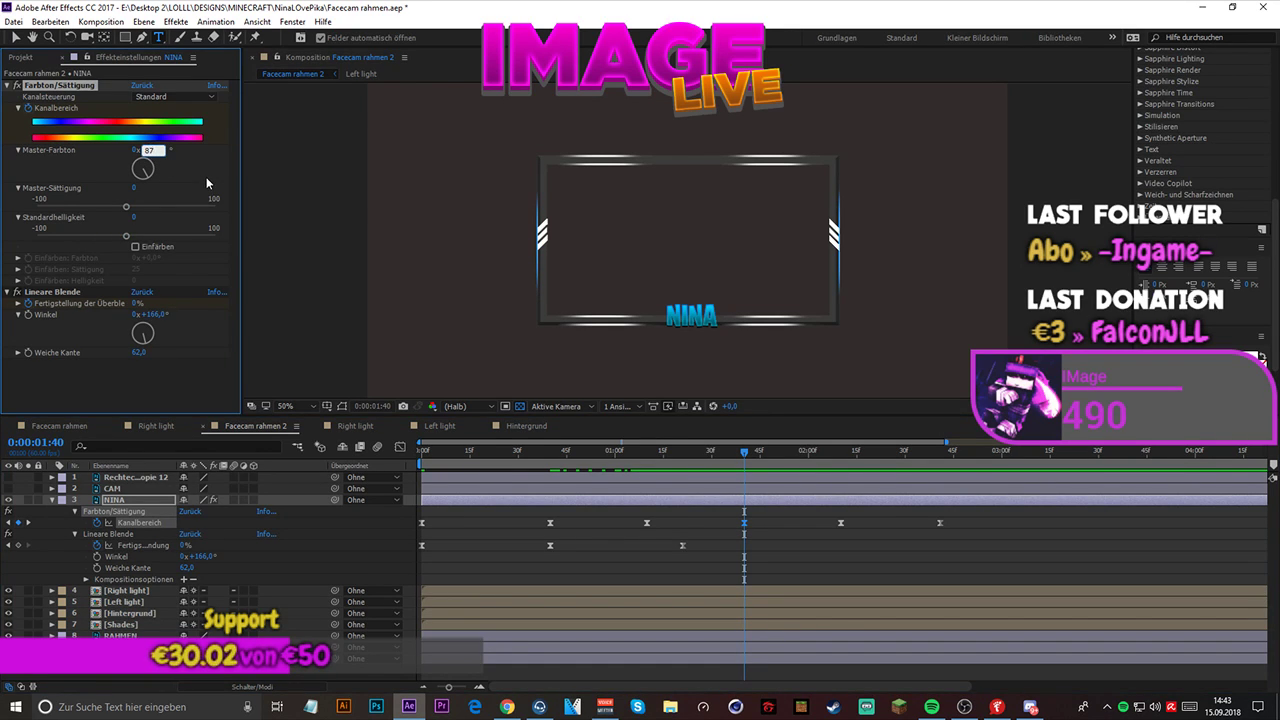
pyautogui.press('Return')
# - Set NINA's Master-Farbton to 1x+87° at the Kanalbereich keyframe at 0:00:02:41
pyautogui.click(750, 452)
pyautogui.moveTo(763, 455); pyautogui.dragTo(940, 468)
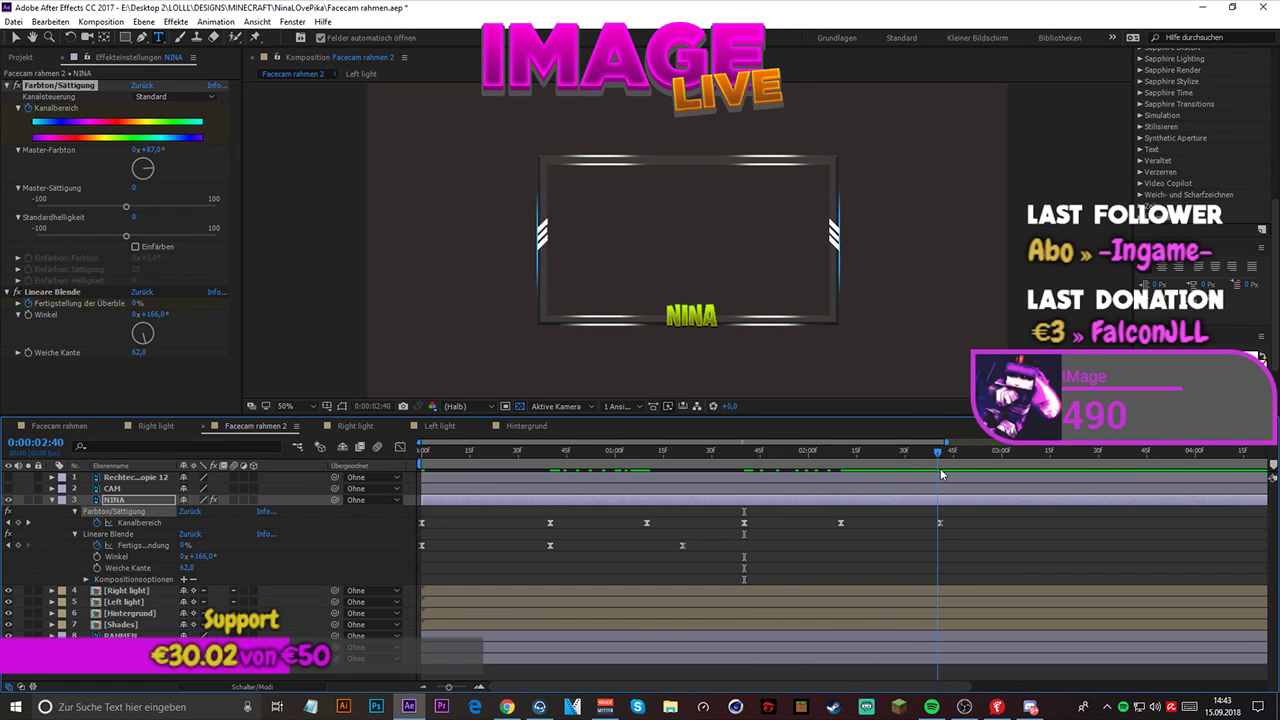
pyautogui.click(940, 522)
pyautogui.click(160, 149)
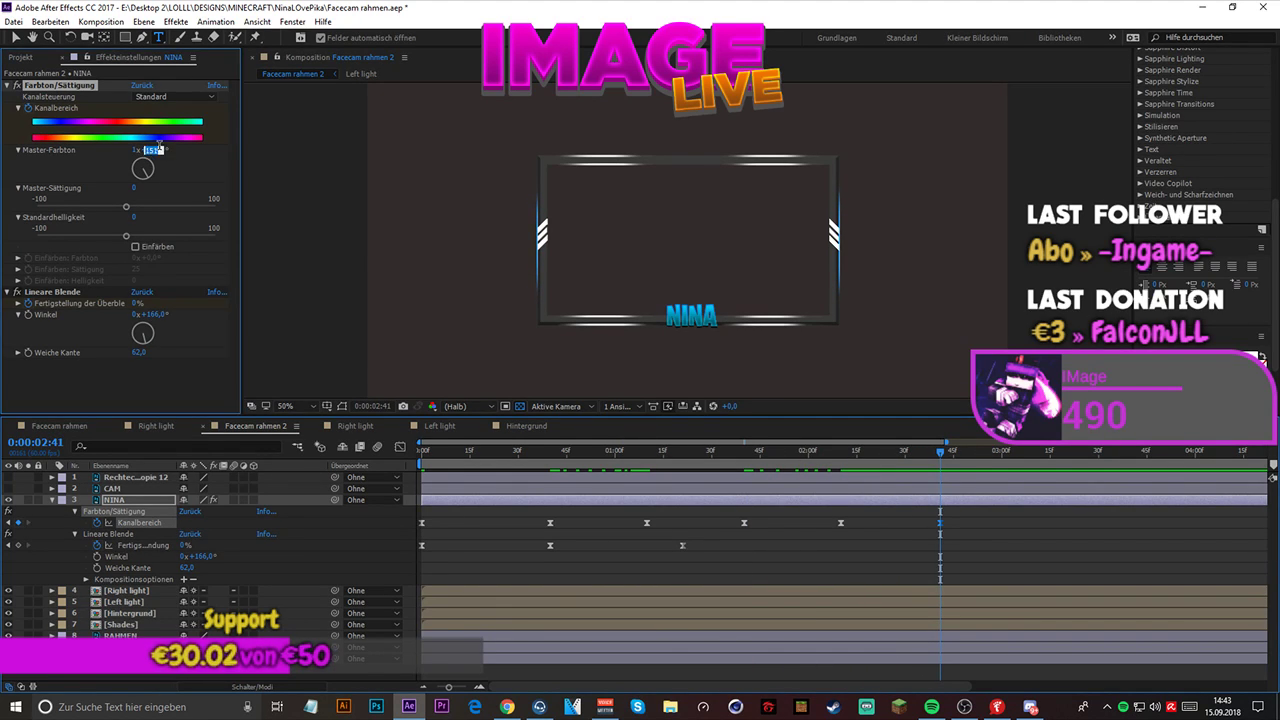
pyautogui.write('87')
pyautogui.press('Return')
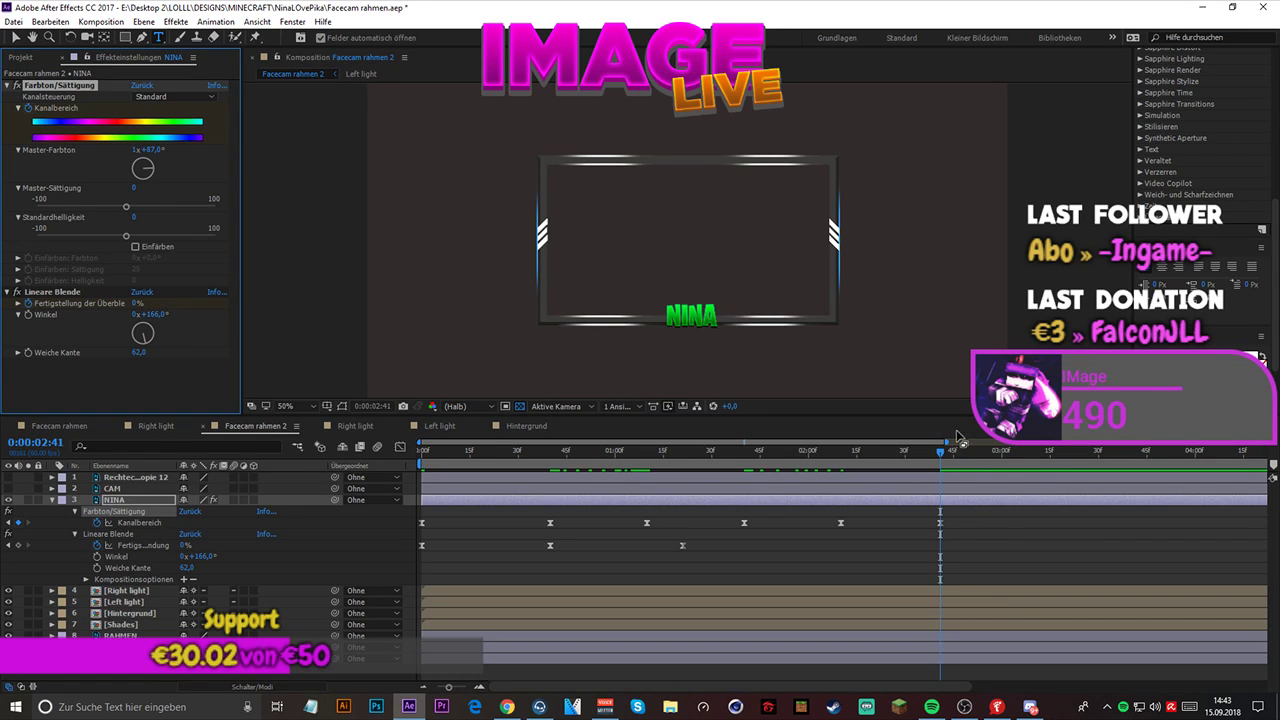
# - Play back the composition from the start to check NINA's adjusted color cycle
pyautogui.moveTo(947, 442); pyautogui.dragTo(941, 442)
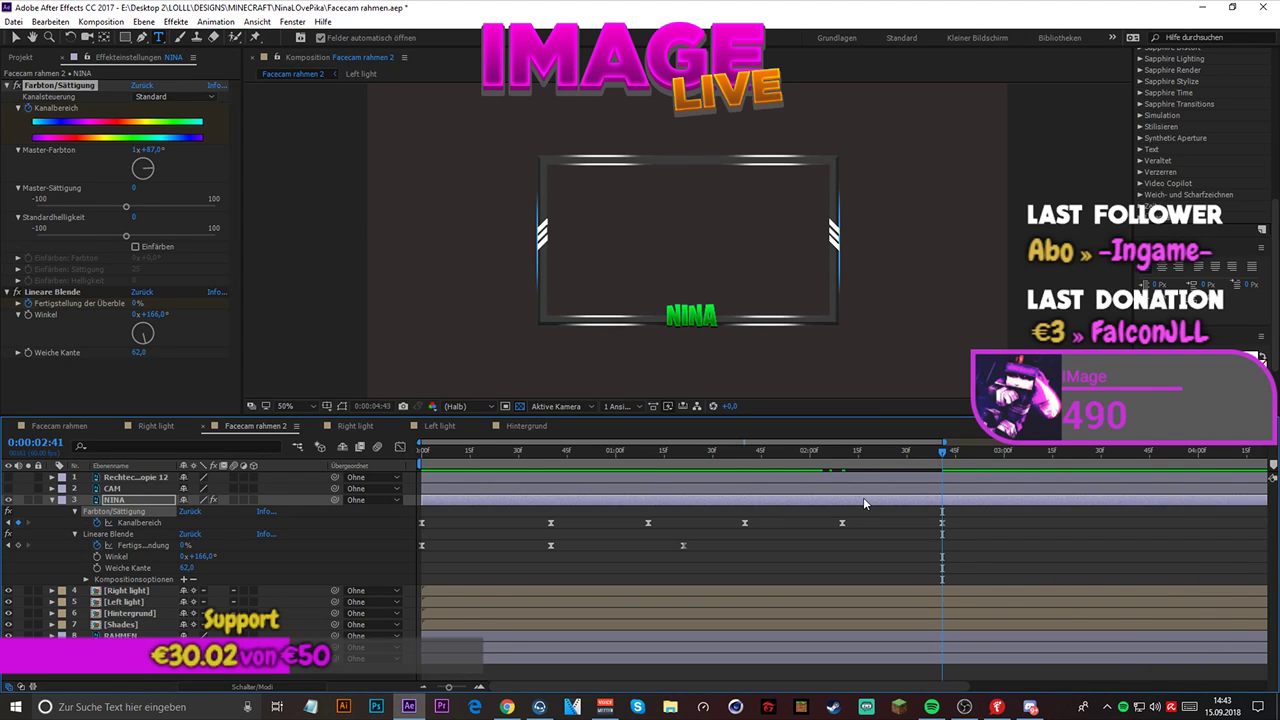
pyautogui.press('space')
pyautogui.press('space')
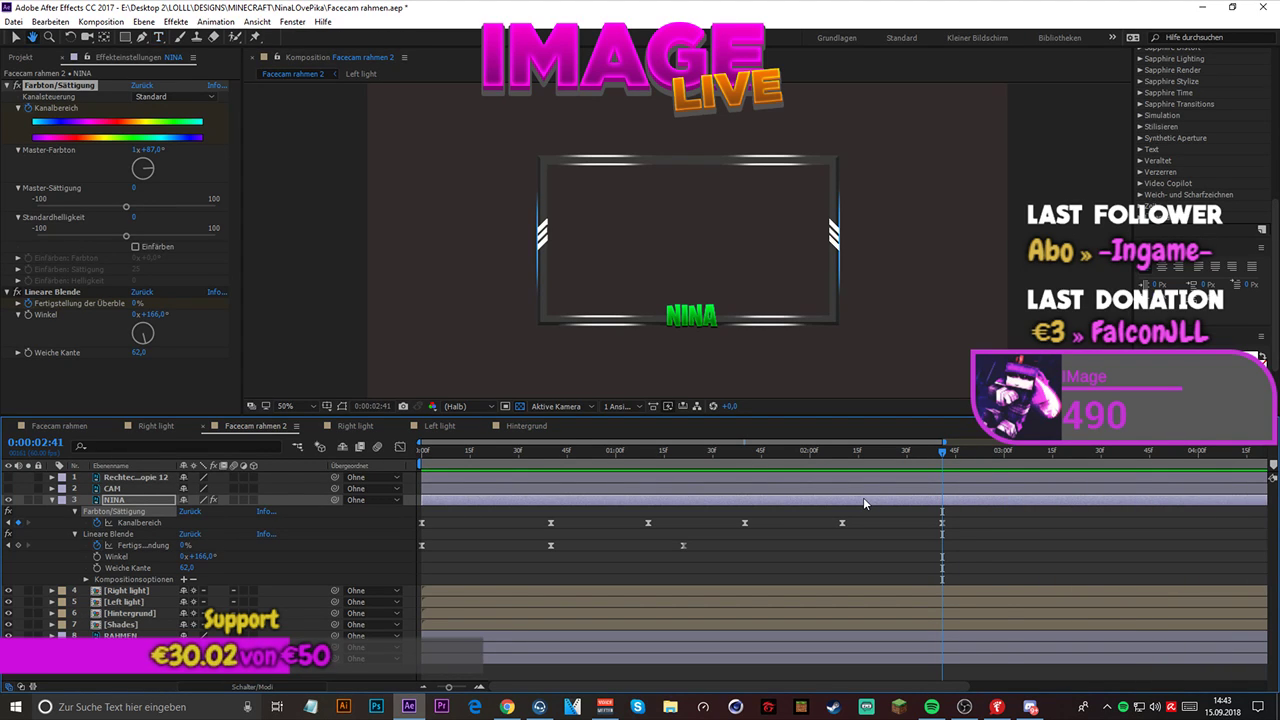
pyautogui.moveTo(425, 453); pyautogui.dragTo(411, 454)
pyautogui.press('space')
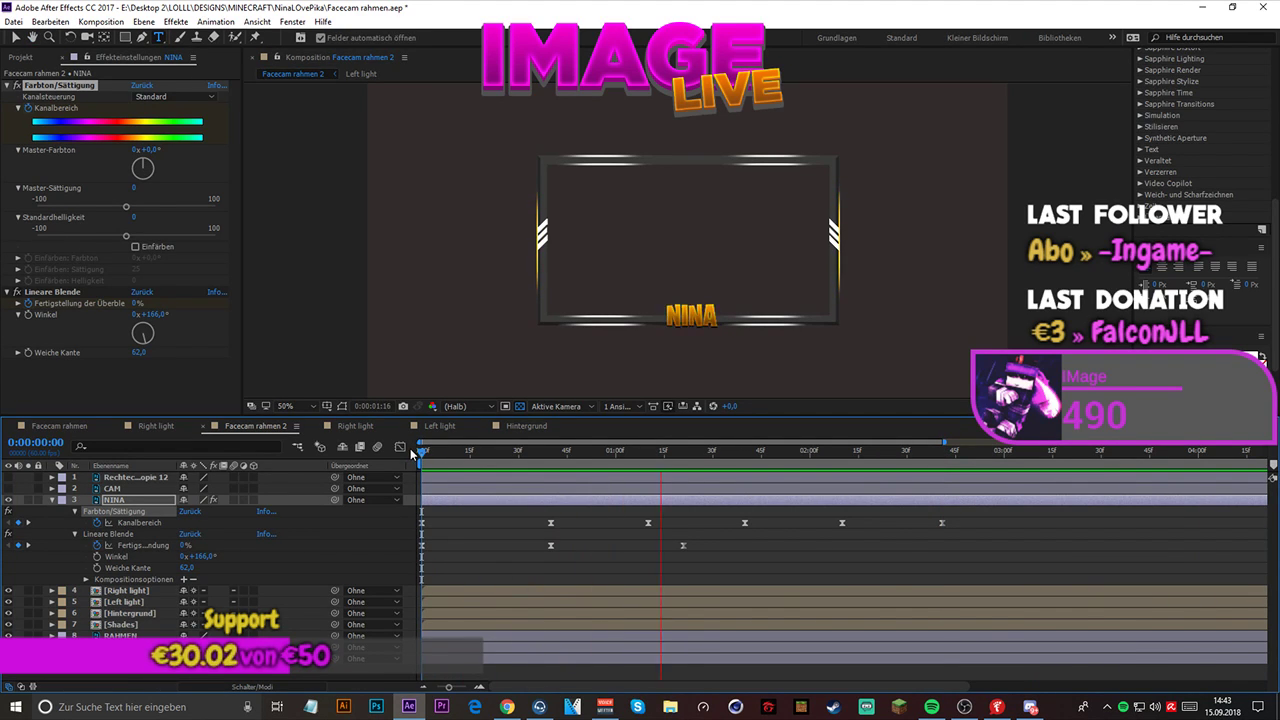
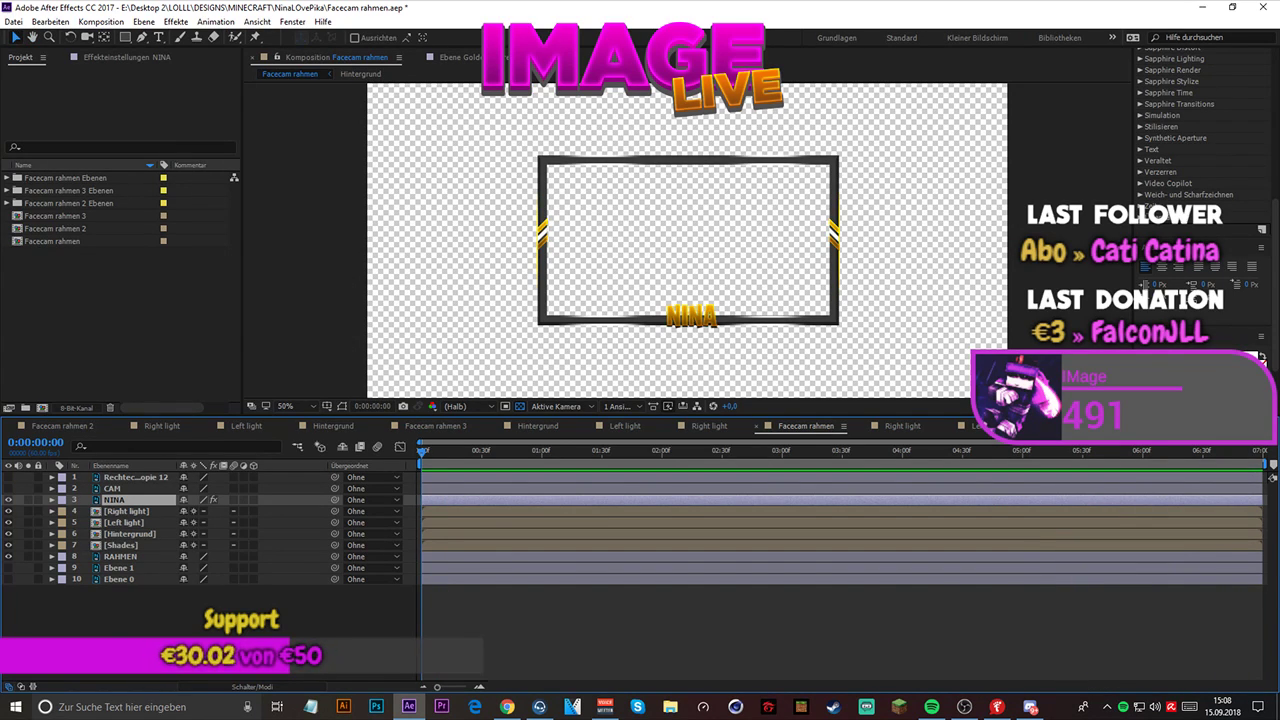
# - Apply the Trapcode Shine effect to the NINA layer and set its Source Point Type to 3D Light
pyautogui.hotkey('alt', 'Tab')
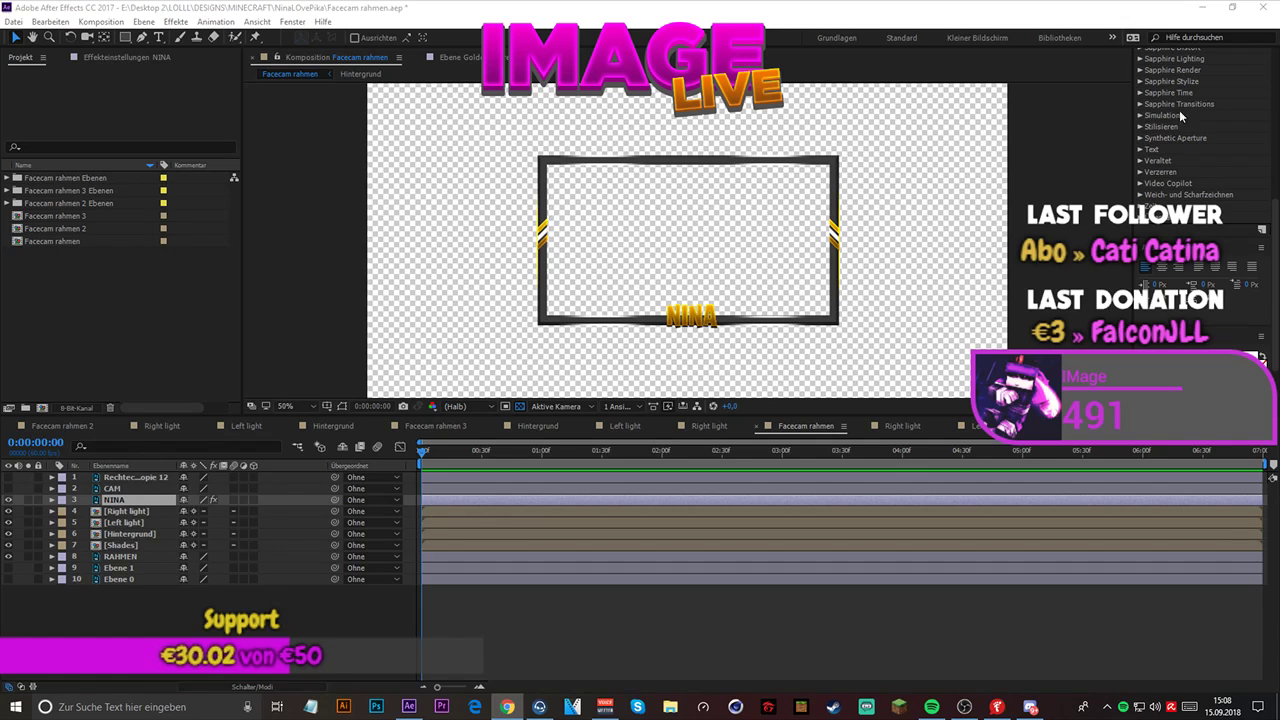
pyautogui.scroll(5, 1178, 152)
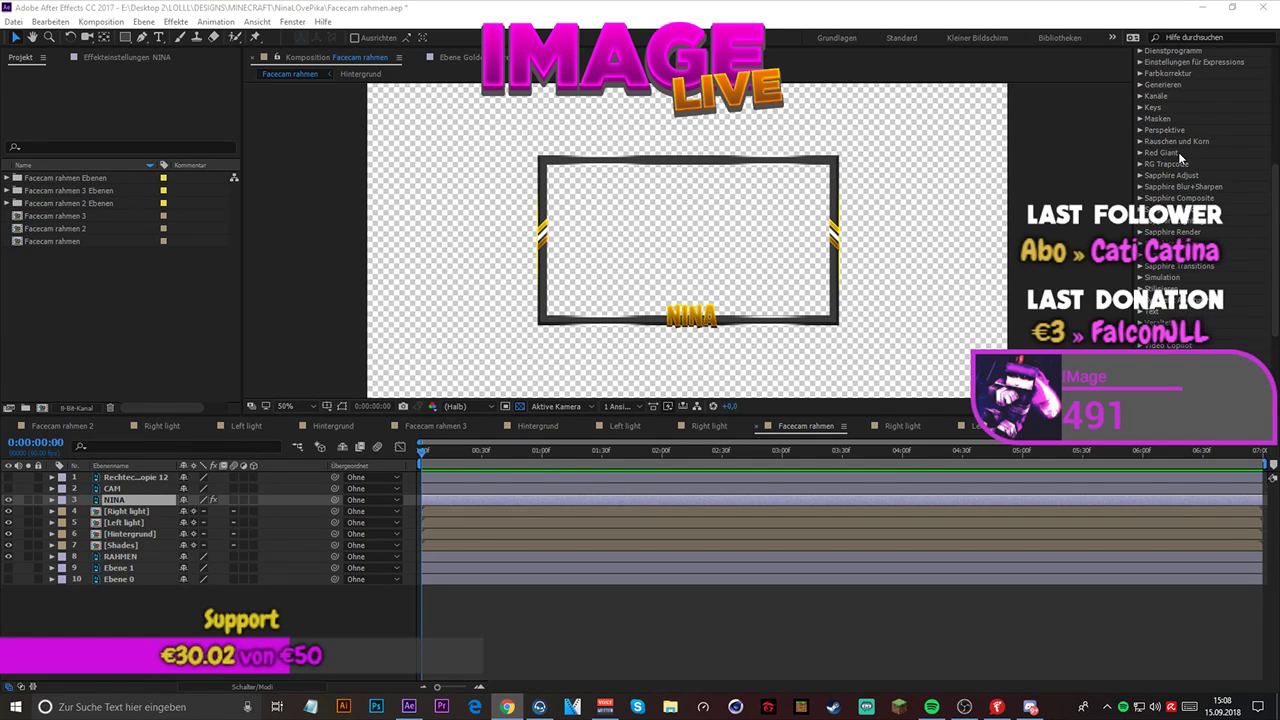
pyautogui.doubleClick(1155, 166)
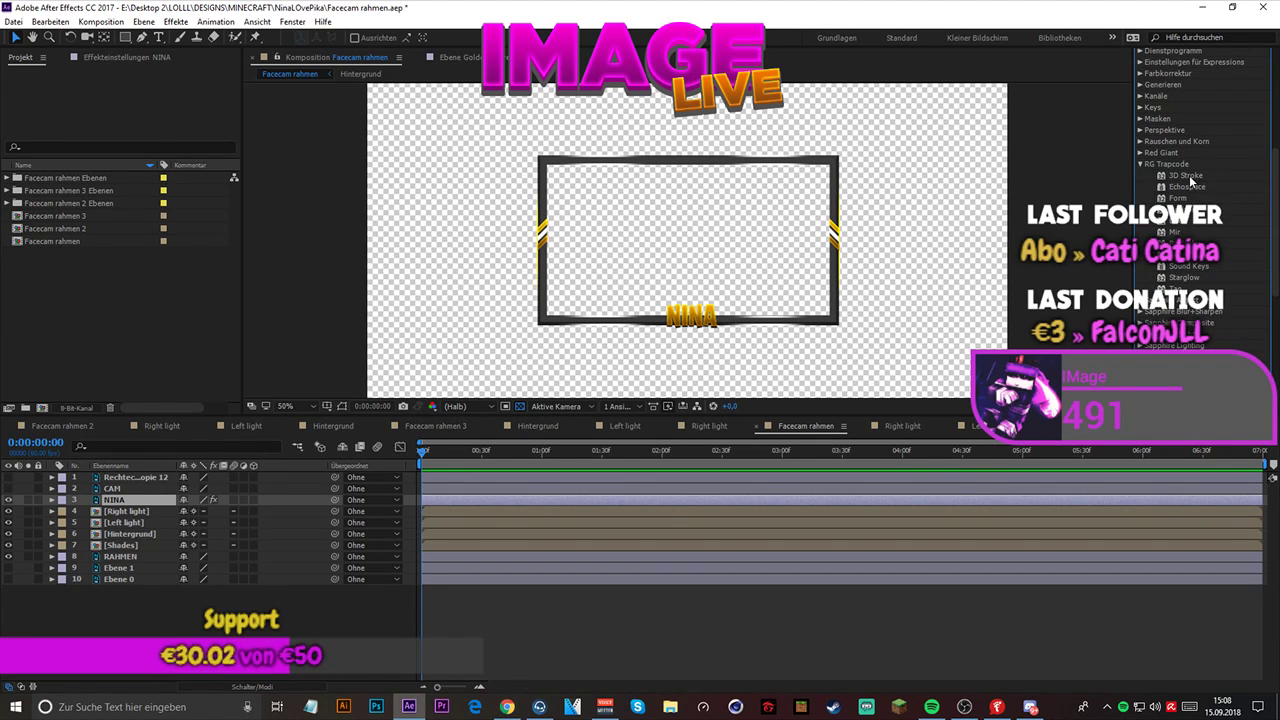
pyautogui.click(1182, 256)
pyautogui.moveTo(1183, 262); pyautogui.dragTo(112, 503)
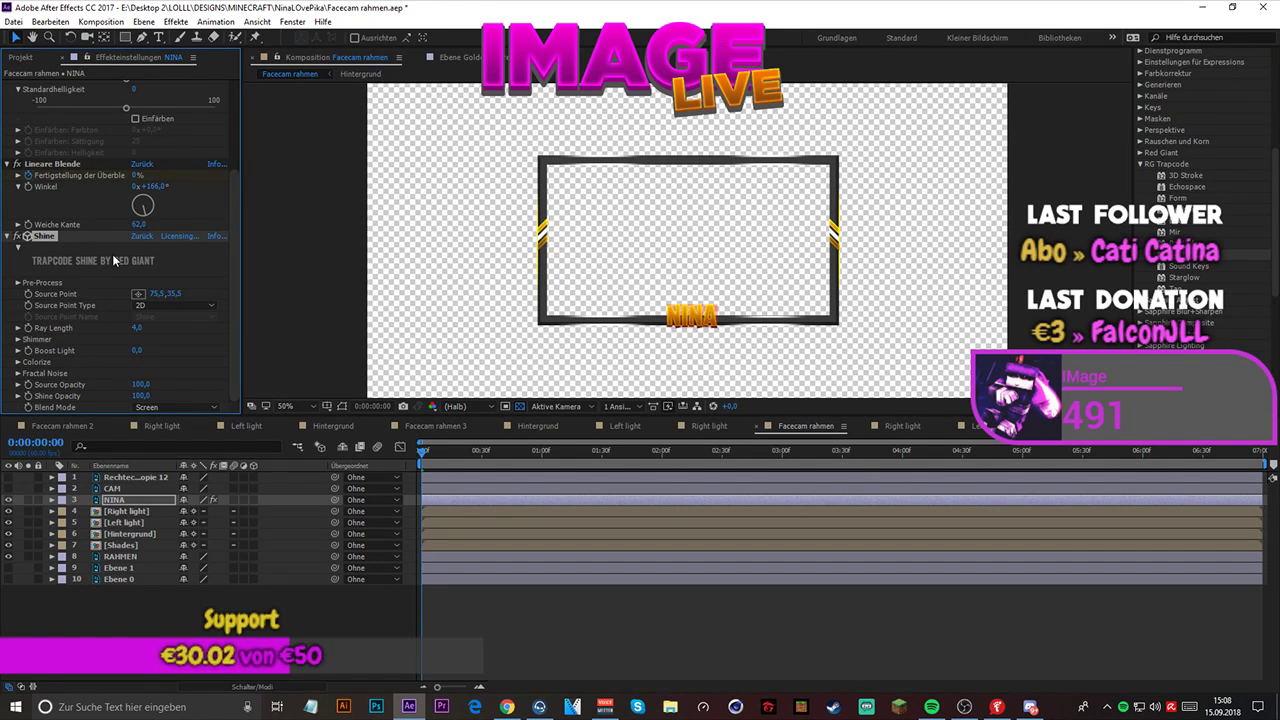
pyautogui.click(155, 304)
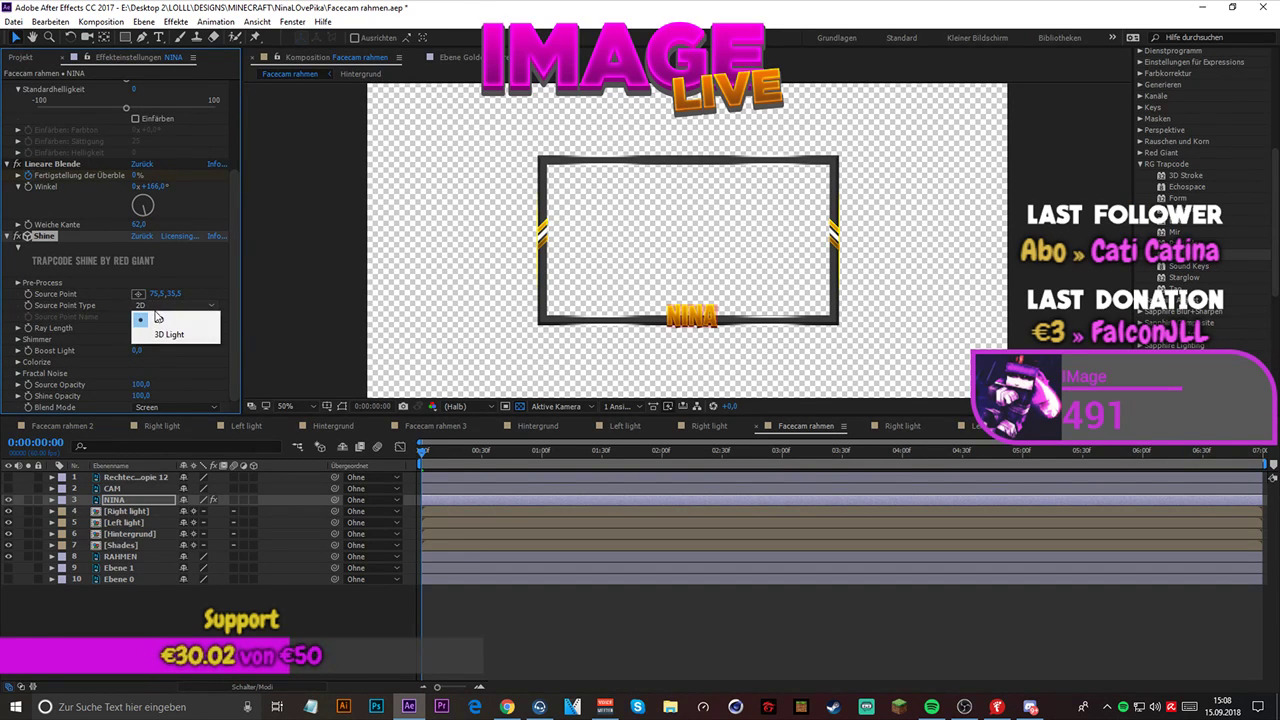
pyautogui.click(174, 337)
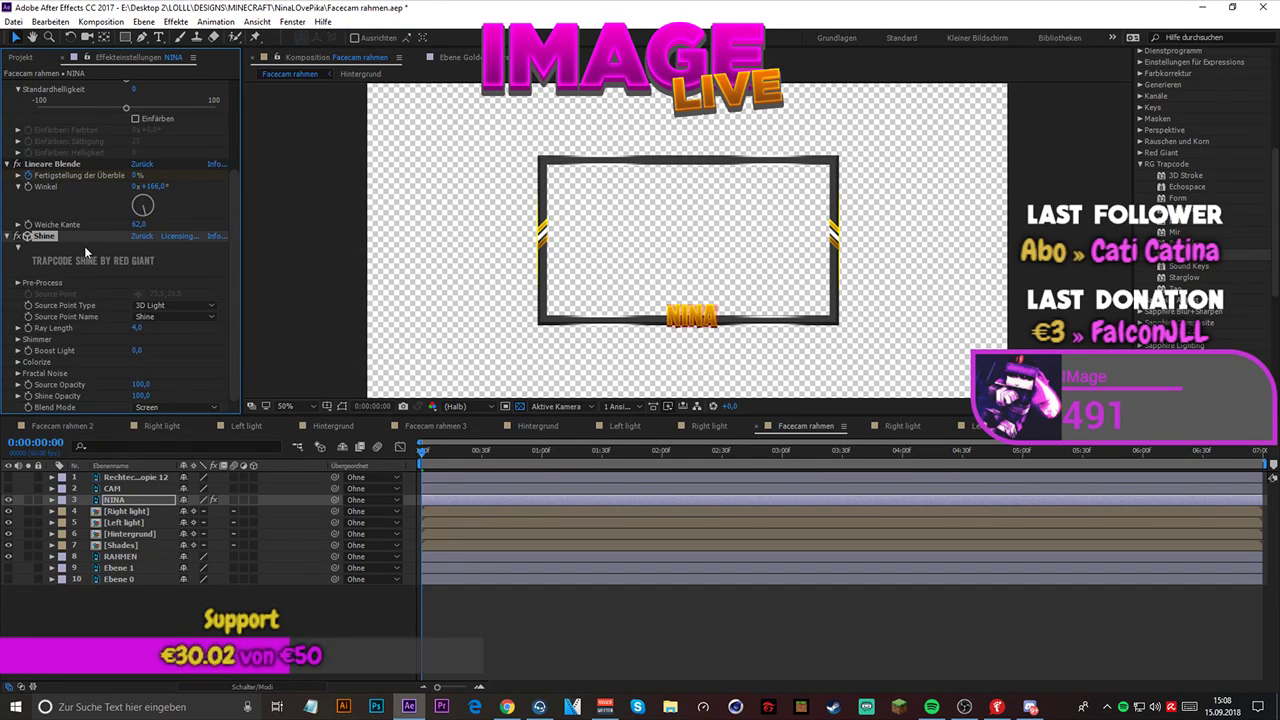
# - Set Shine's Ray Length to 0.0 and Boost Light to 2.6
pyautogui.moveTo(137, 327); pyautogui.dragTo(148, 354)
pyautogui.click(141, 384)
pyautogui.press('Return')
pyautogui.moveTo(210, 378); pyautogui.dragTo(315, 384)
# - Set the Shine effect's Blend Mode to Overlay
pyautogui.click(174, 403)
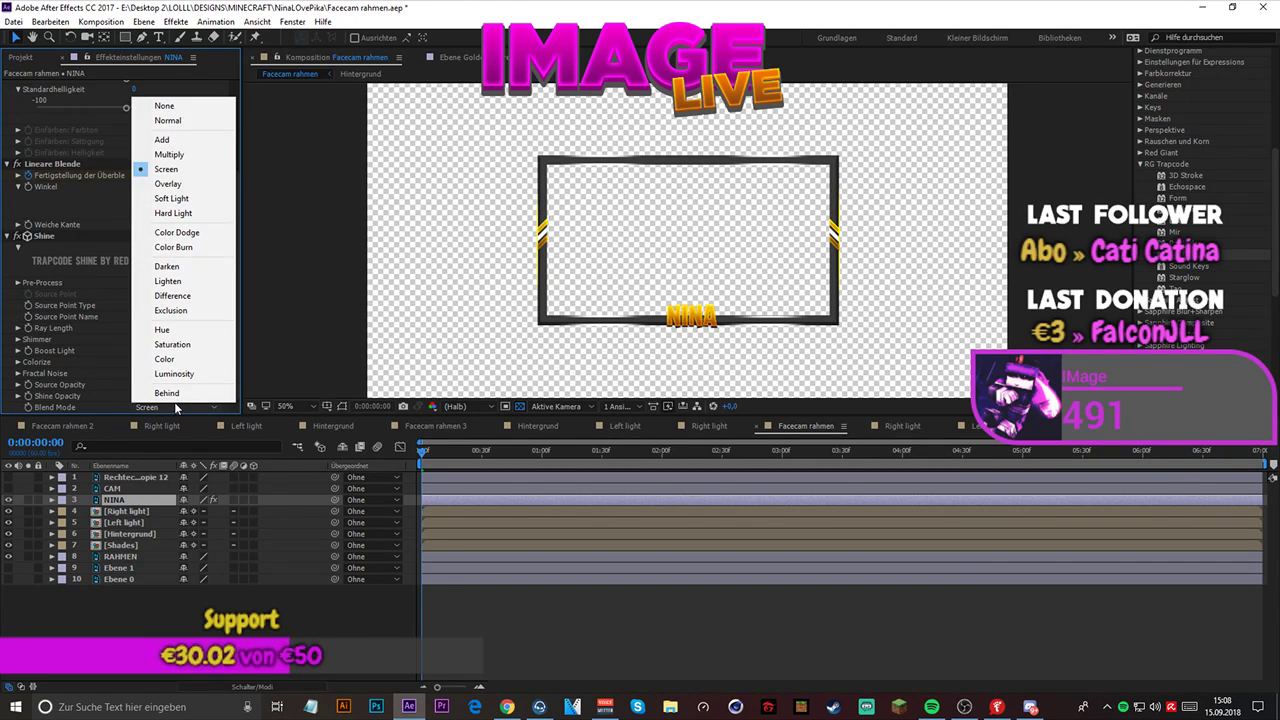
pyautogui.click(168, 184)
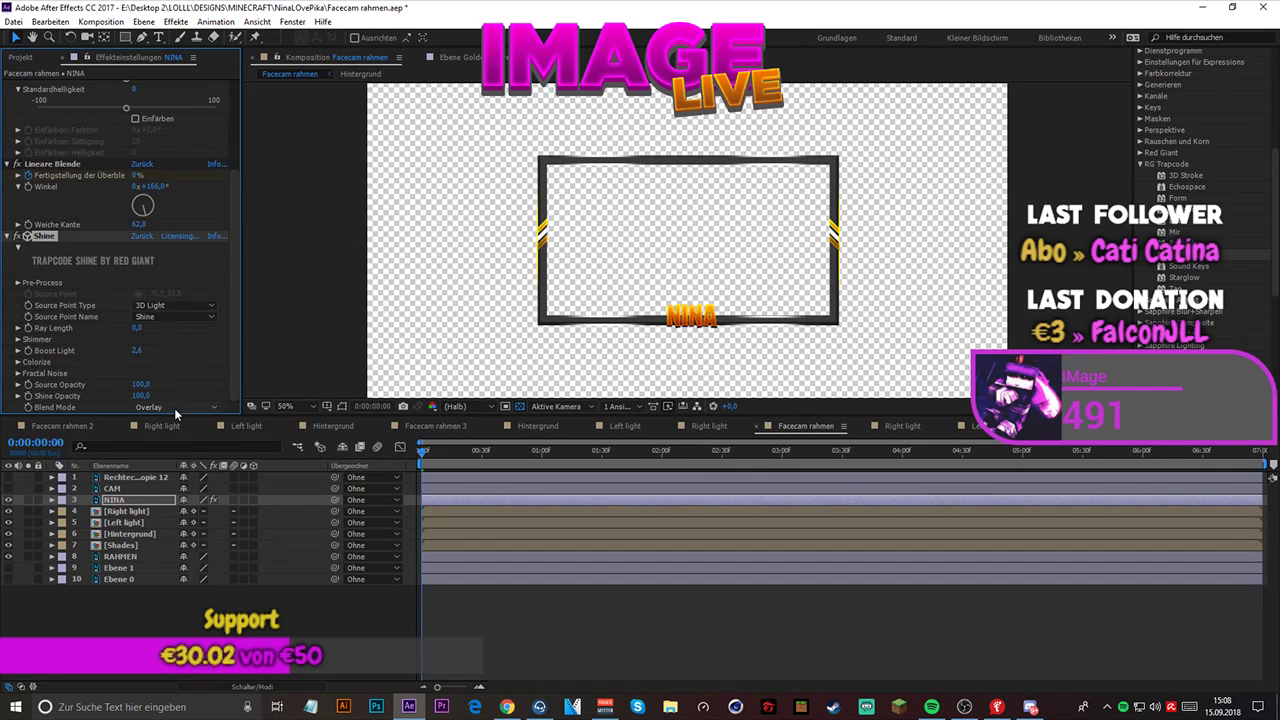
pyautogui.click(174, 407)
pyautogui.click(168, 184)
# - Try 2D as Shine's Source Point Type and return it to 3D Light
pyautogui.click(146, 306)
pyautogui.click(159, 321)
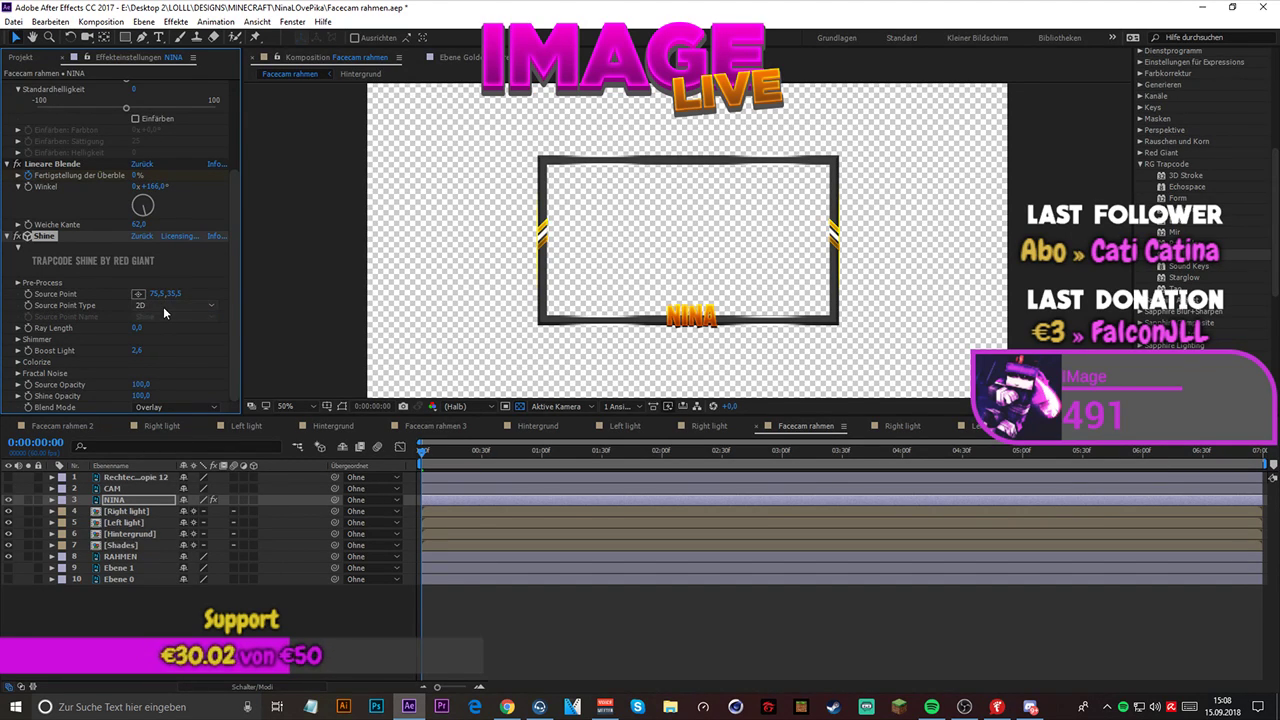
pyautogui.click(163, 307)
pyautogui.click(162, 336)
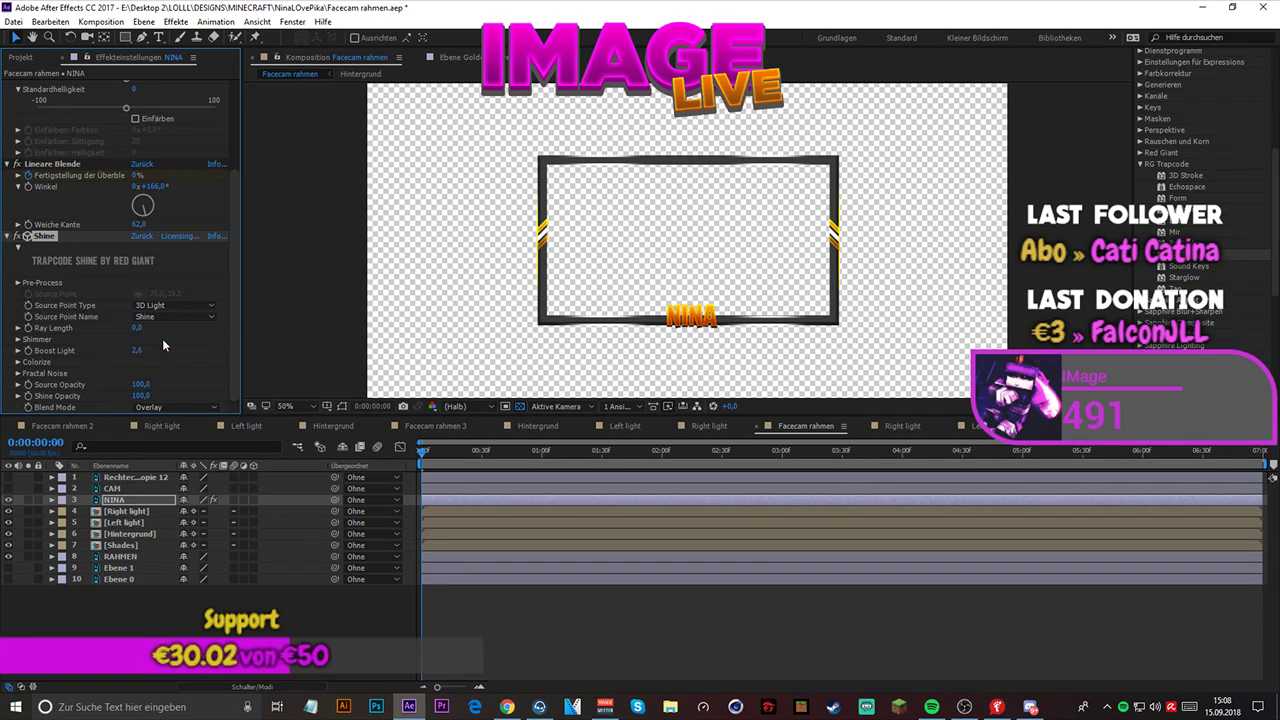
# - Try the Multiply Blend Mode for Shine and return it to Overlay
pyautogui.click(171, 404)
pyautogui.click(171, 154)
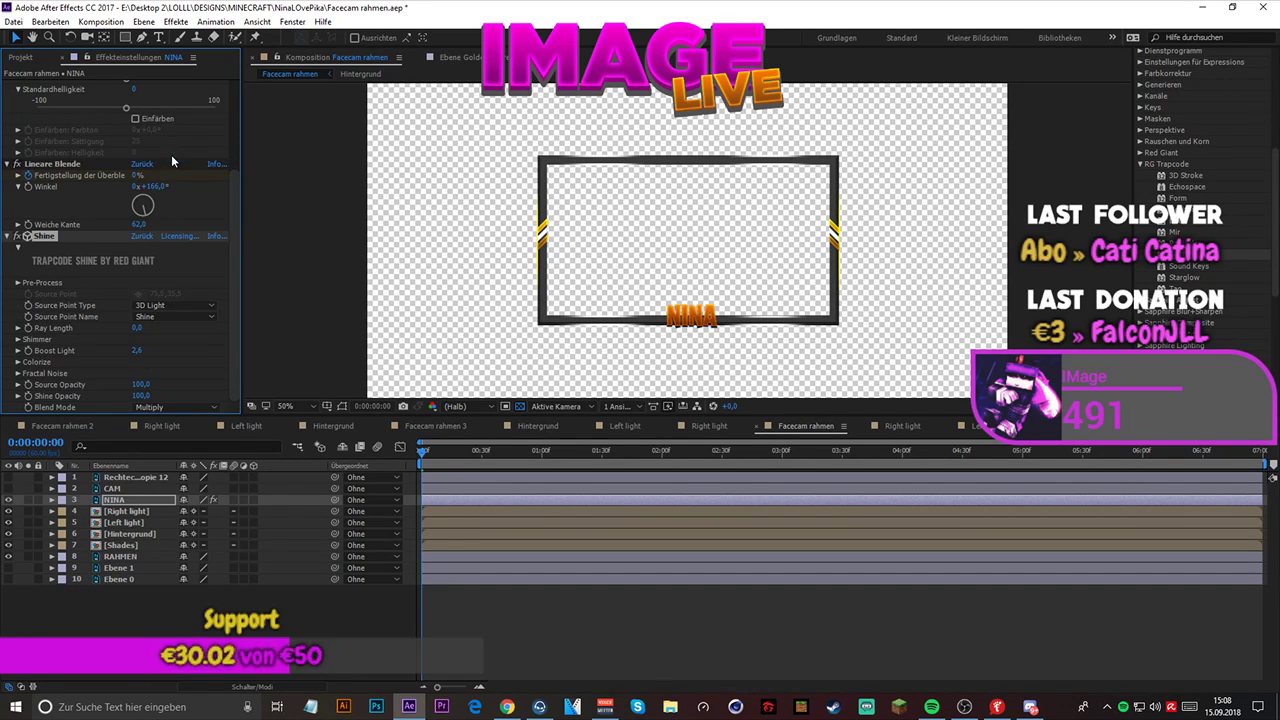
pyautogui.click(163, 406)
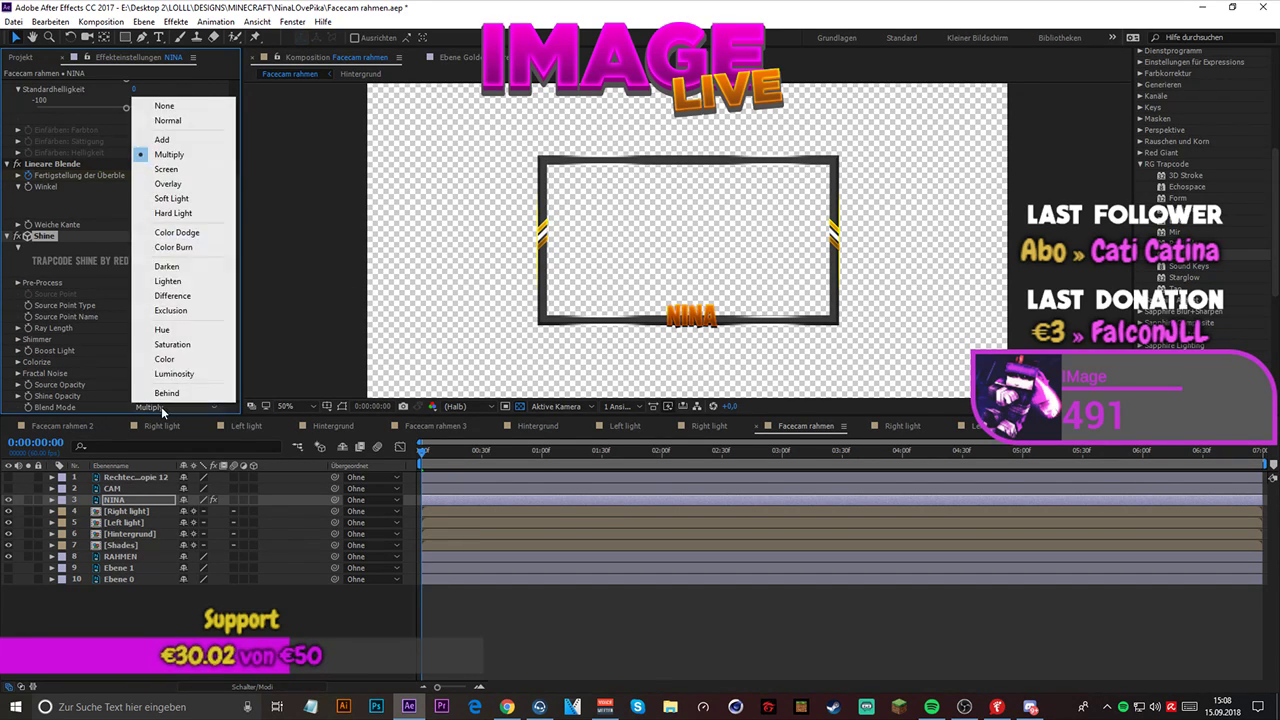
pyautogui.click(168, 184)
# - Preview the composition and examine Shine's Pre-Process, Ray Length and Shimmer parameters
pyautogui.press('space')
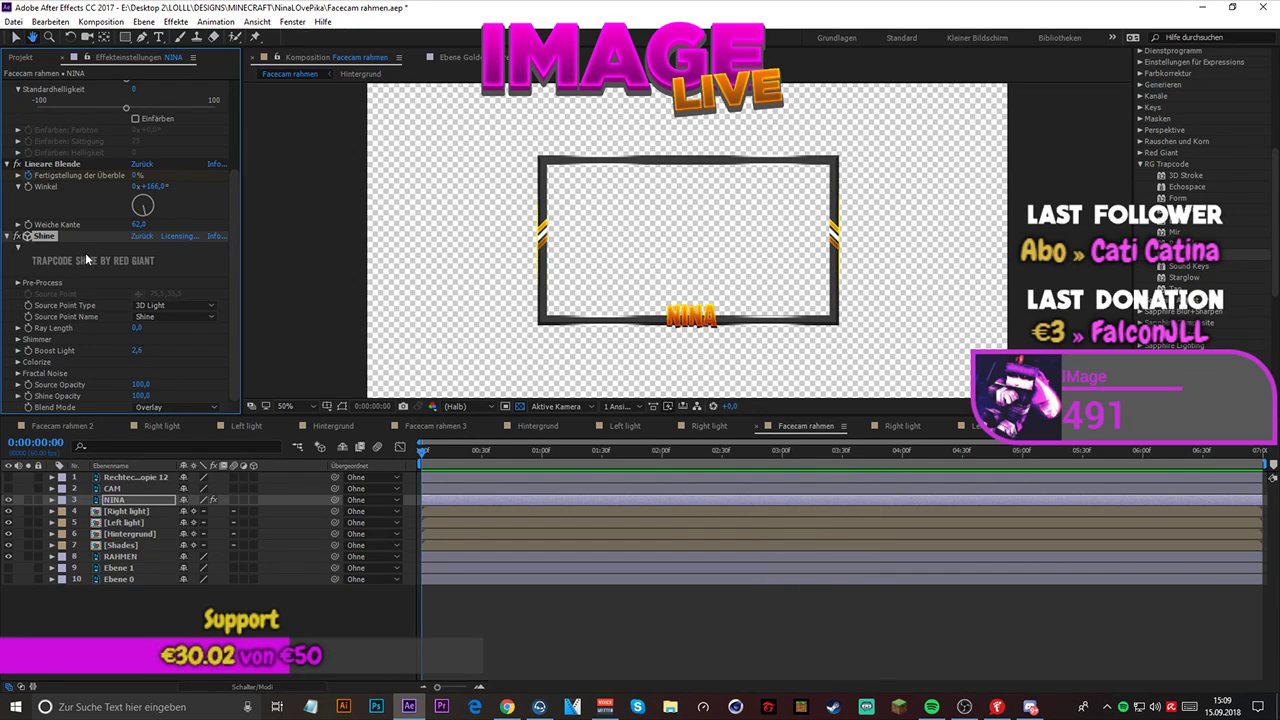
pyautogui.press('space')
pyautogui.click(18, 284)
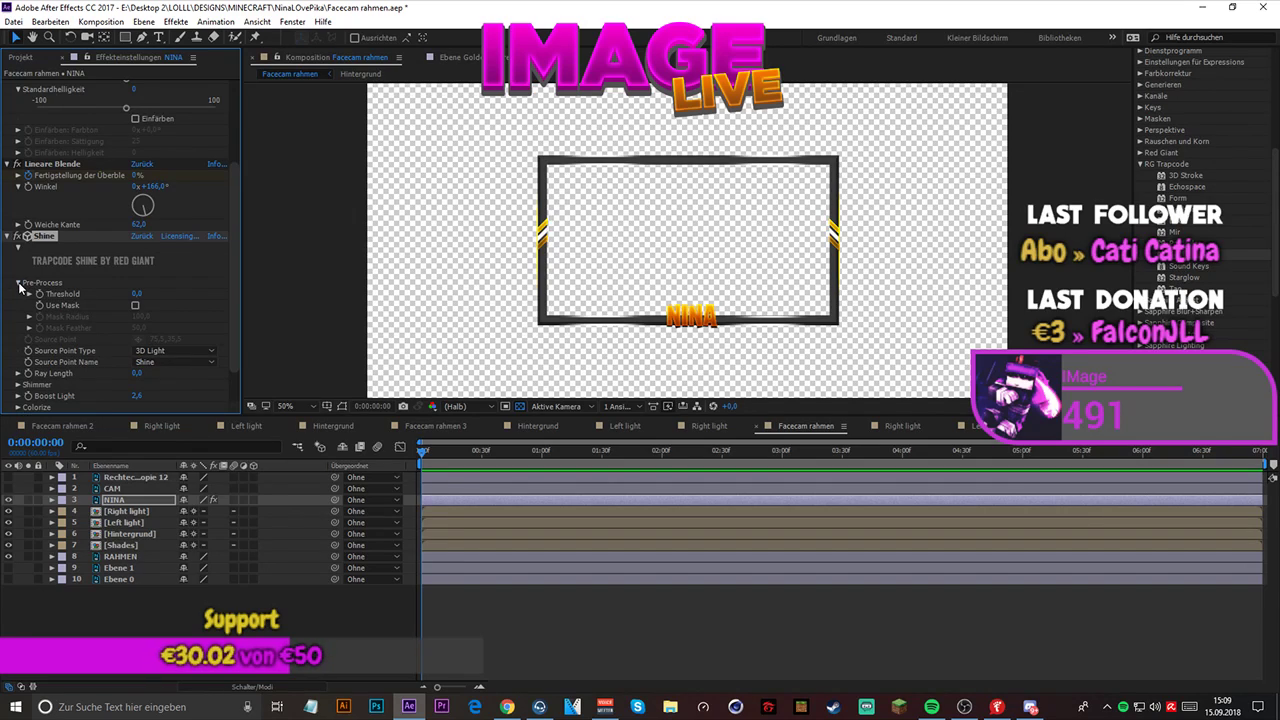
pyautogui.click(19, 284)
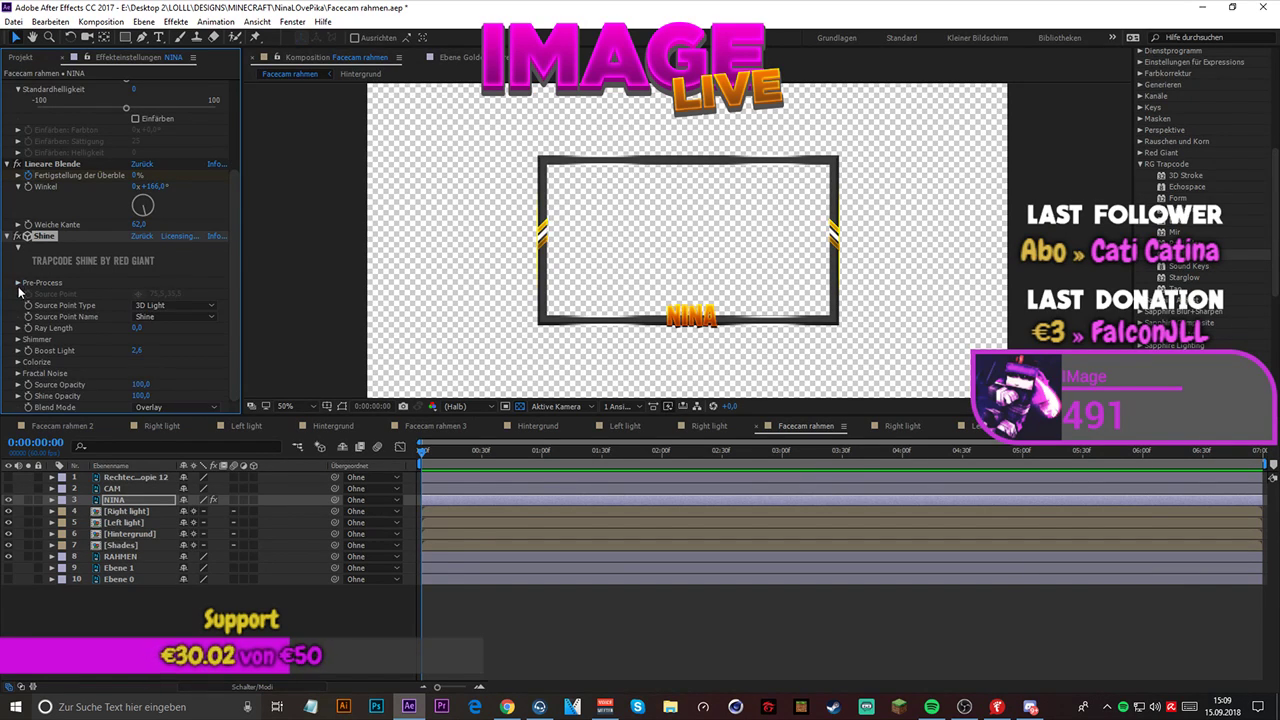
pyautogui.click(18, 330)
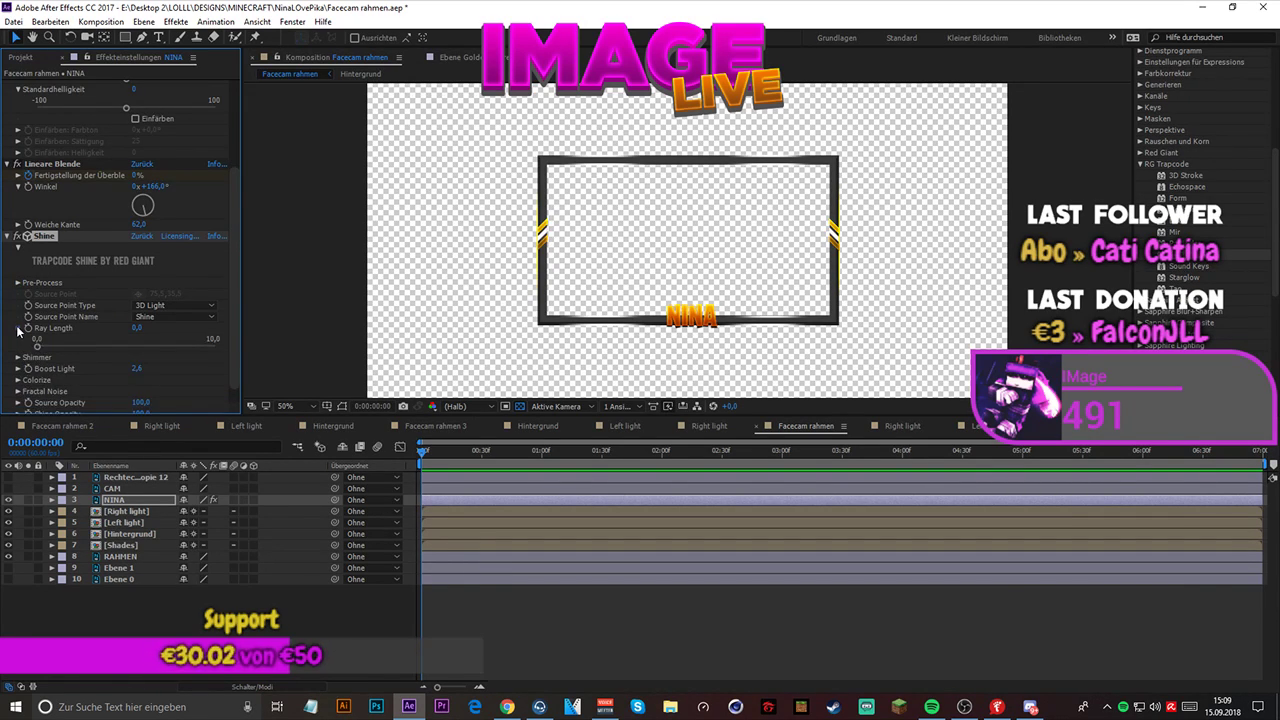
pyautogui.click(17, 329)
pyautogui.click(17, 340)
pyautogui.click(17, 340)
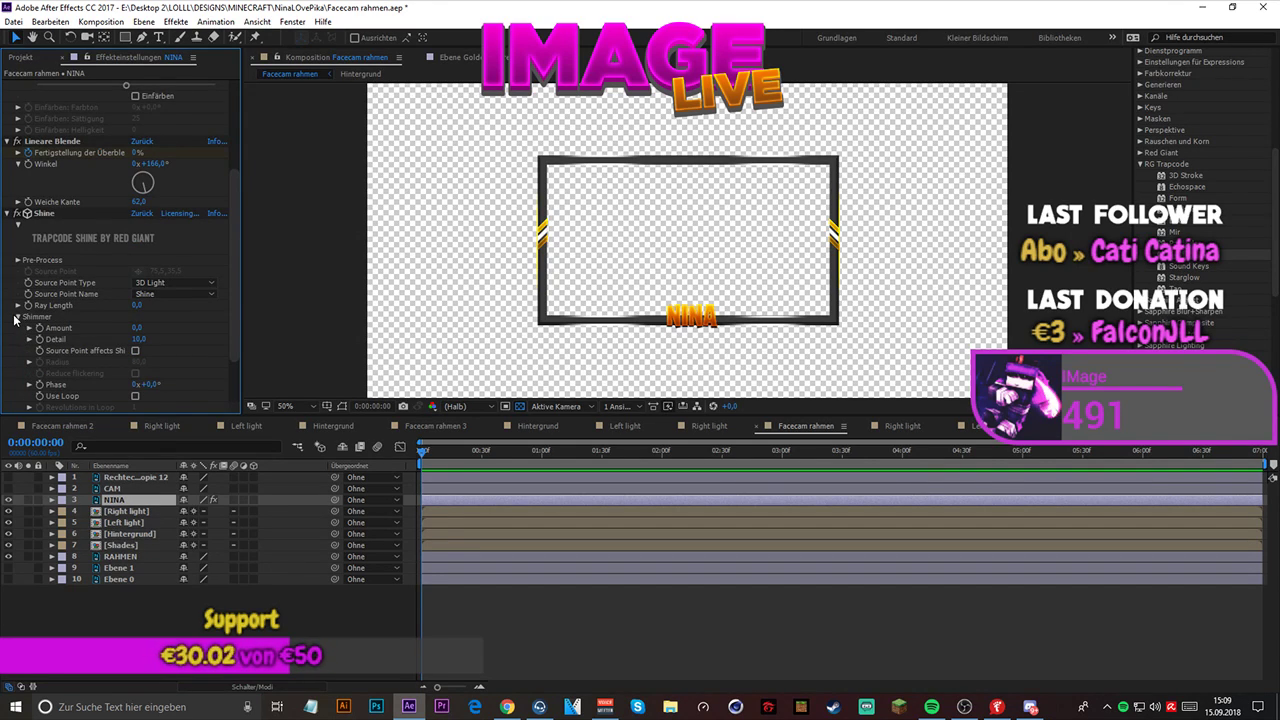
pyautogui.click(16, 317)
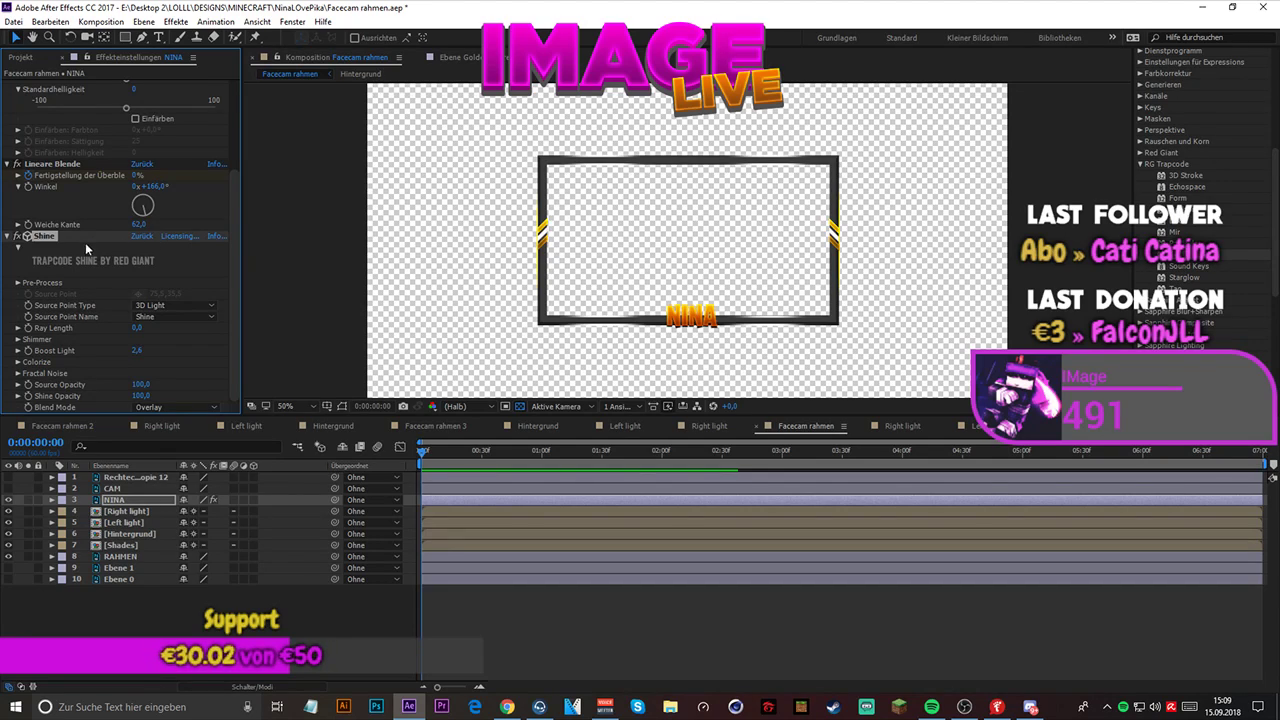
# - Delete the Shine effect from the NINA layer
pyautogui.click(49, 237)
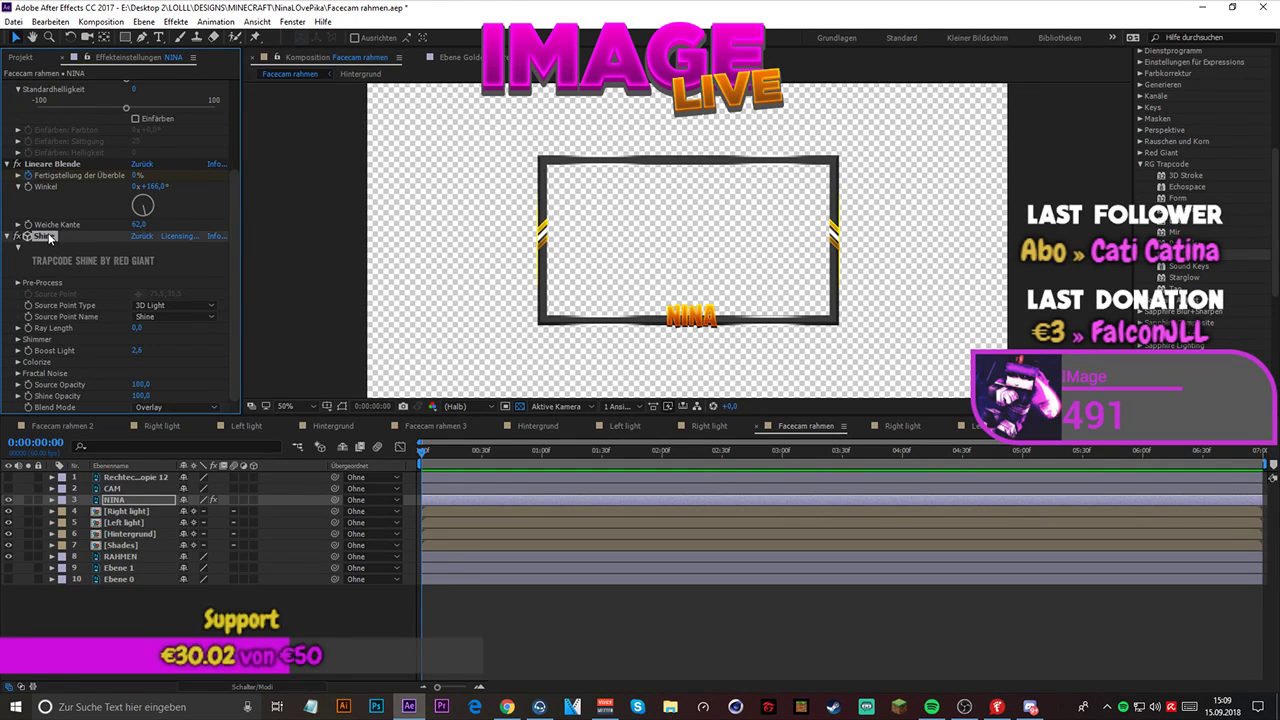
pyautogui.press('Delete')
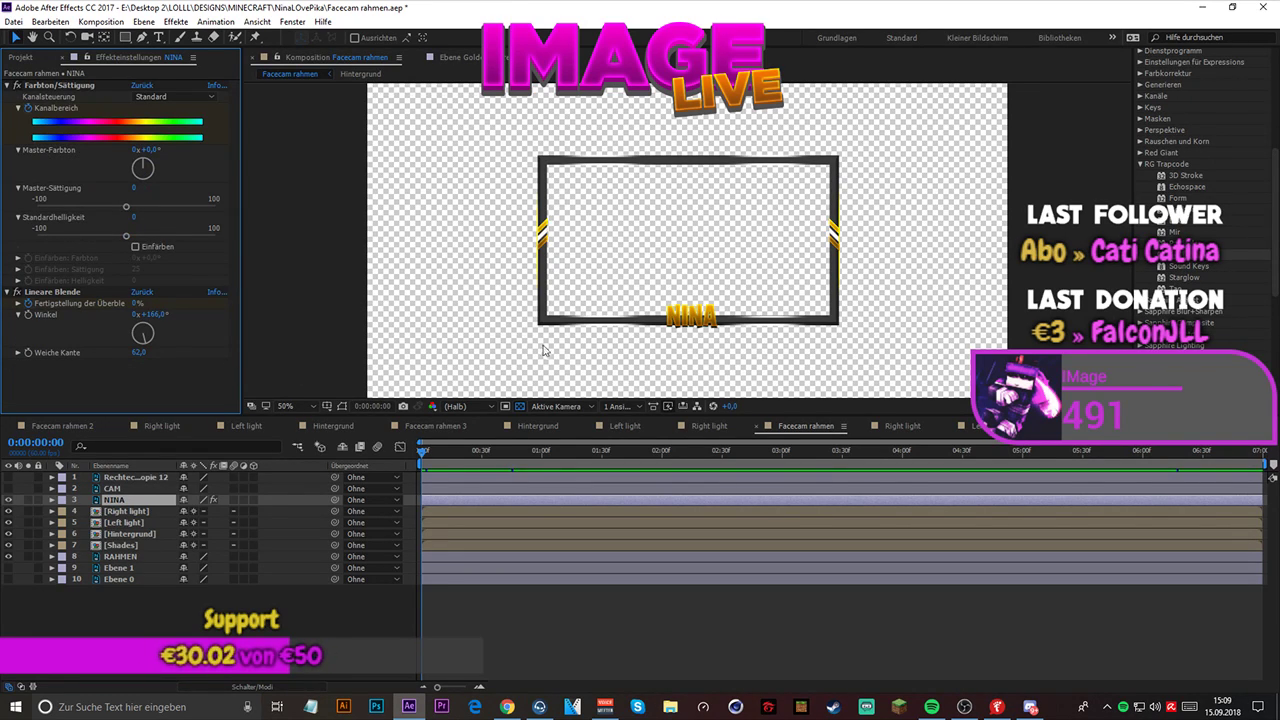
# - Preview the Facecam rahmen animation, collapsing the RG Trapcode effects category and deselecting the NINA layer
pyautogui.press('space')
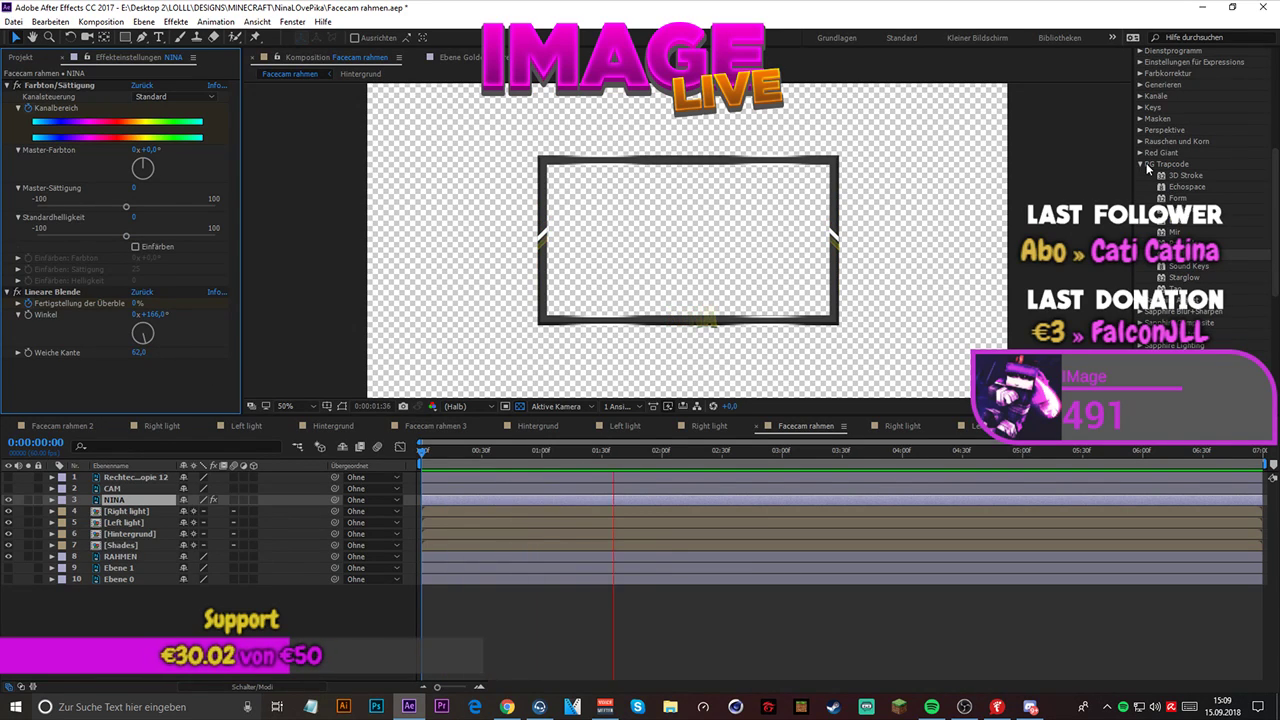
pyautogui.click(1141, 165)
pyautogui.scroll(8, 1147, 168)
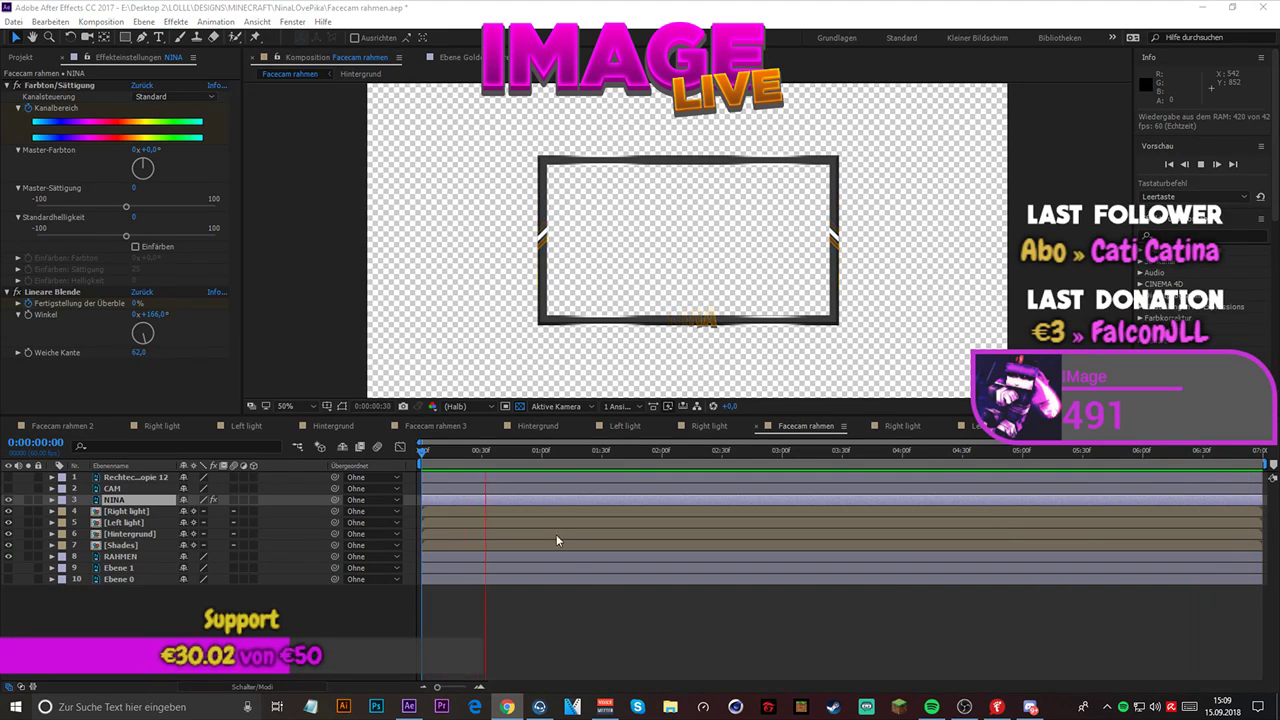
pyautogui.click(650, 626)
pyautogui.press('space')
pyautogui.press('space')
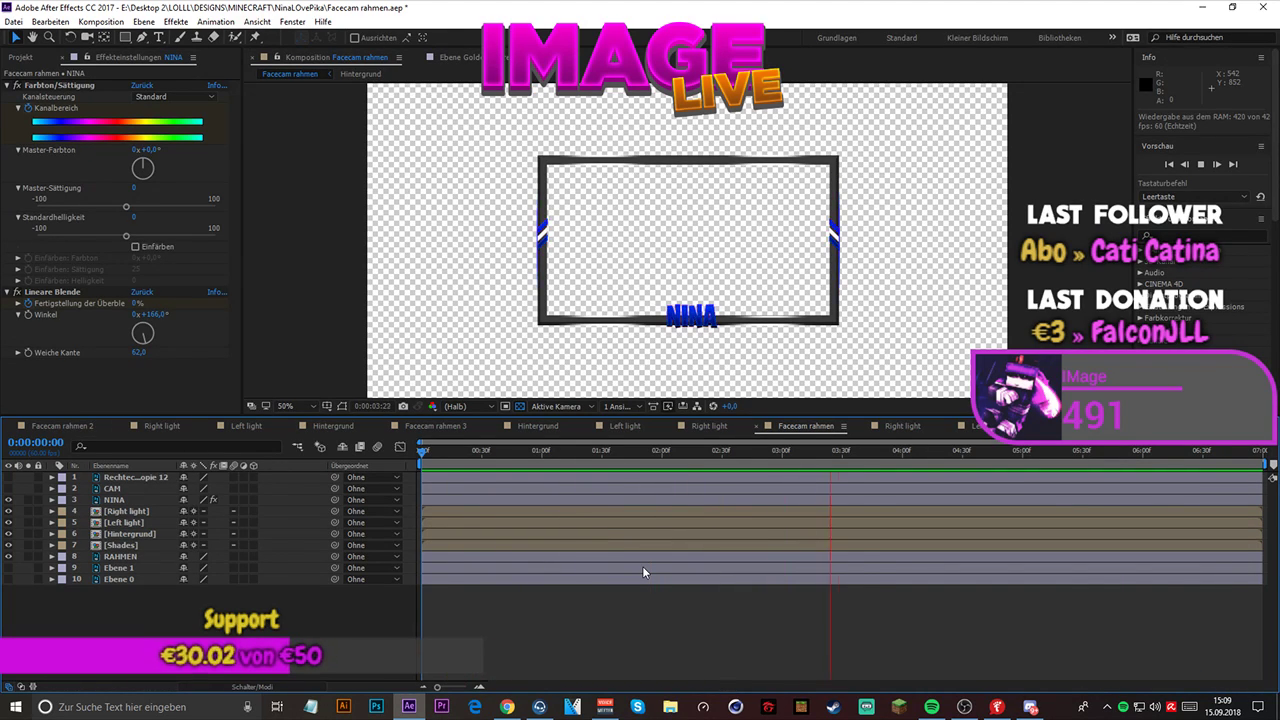
pyautogui.press('space')
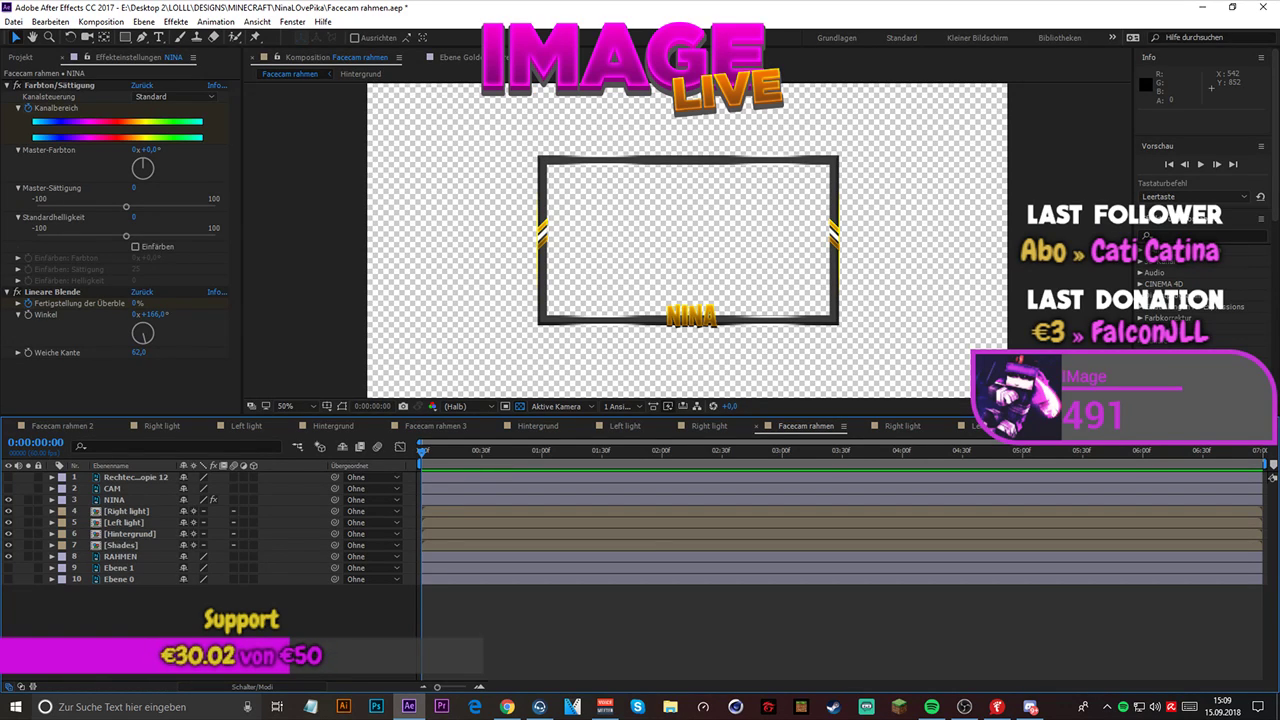
# - Save the project with Save As under the file name Facecam rahmen.aep
pyautogui.hotkey('alt', 'Tab')
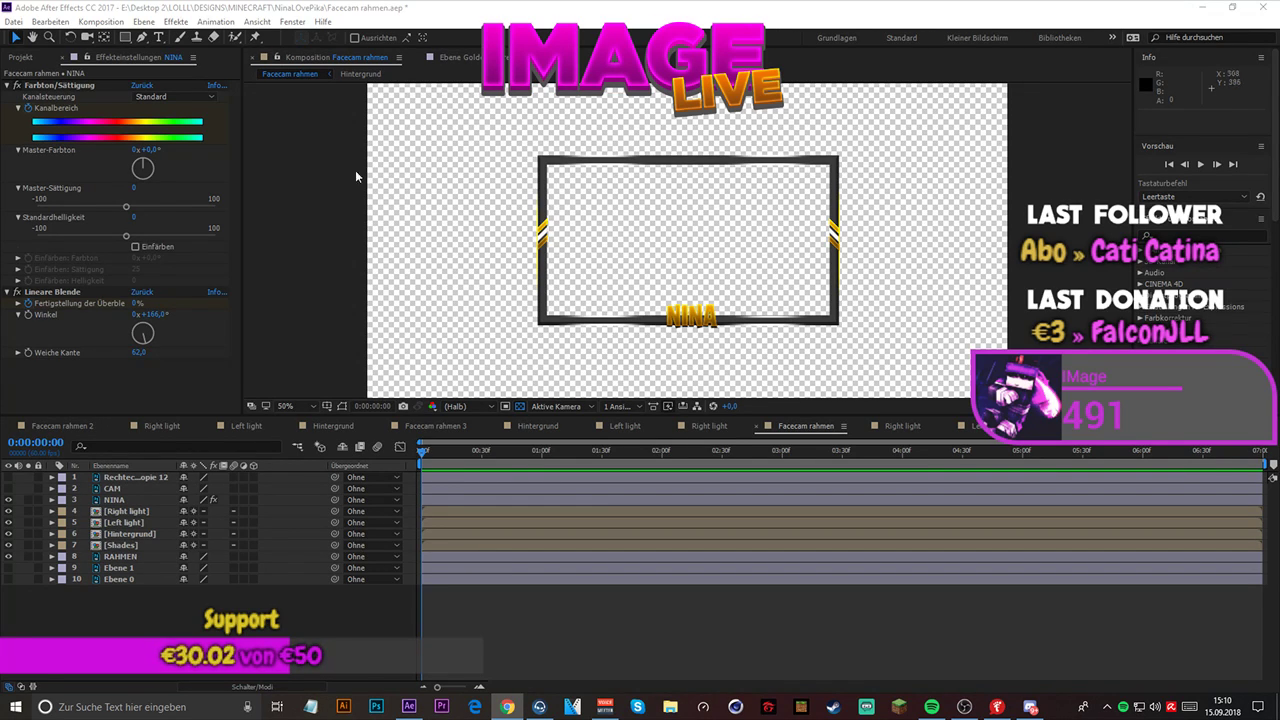
pyautogui.click(14, 21)
pyautogui.moveTo(85, 176)
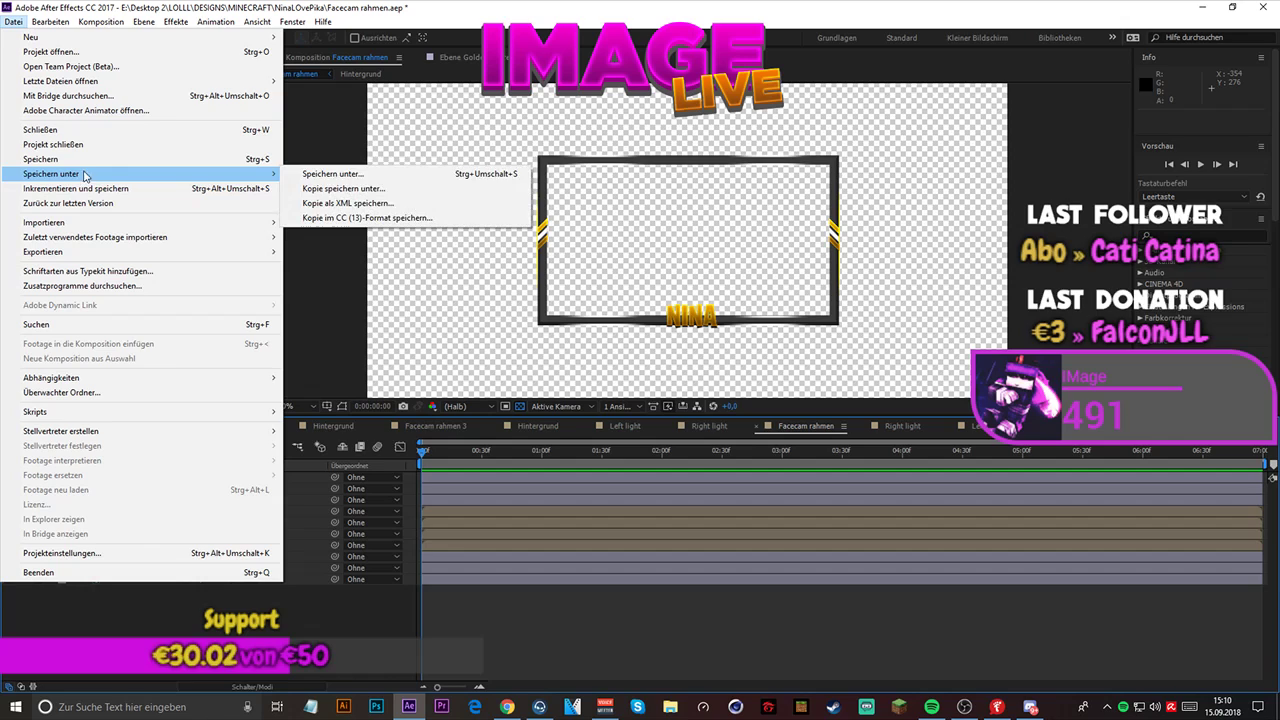
pyautogui.click(351, 176)
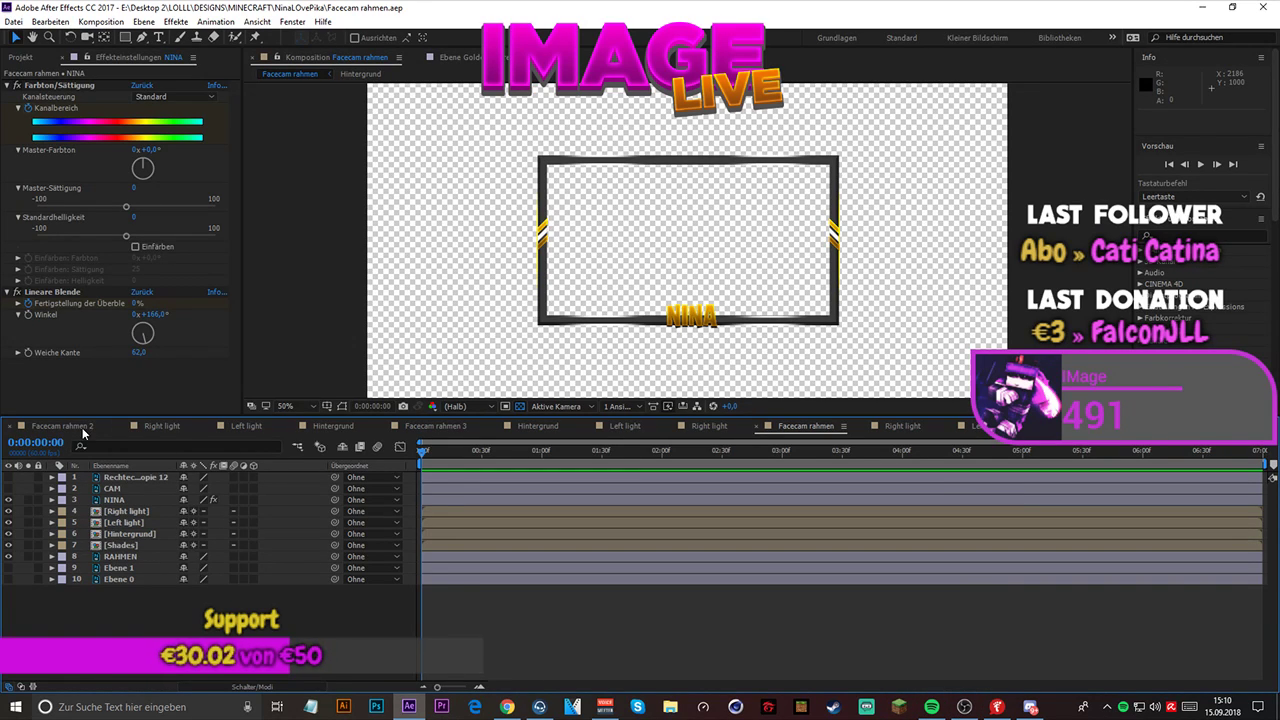
# - Close every open composition timeline except Facecam rahmen
pyautogui.scroll(-1, 11, 430)
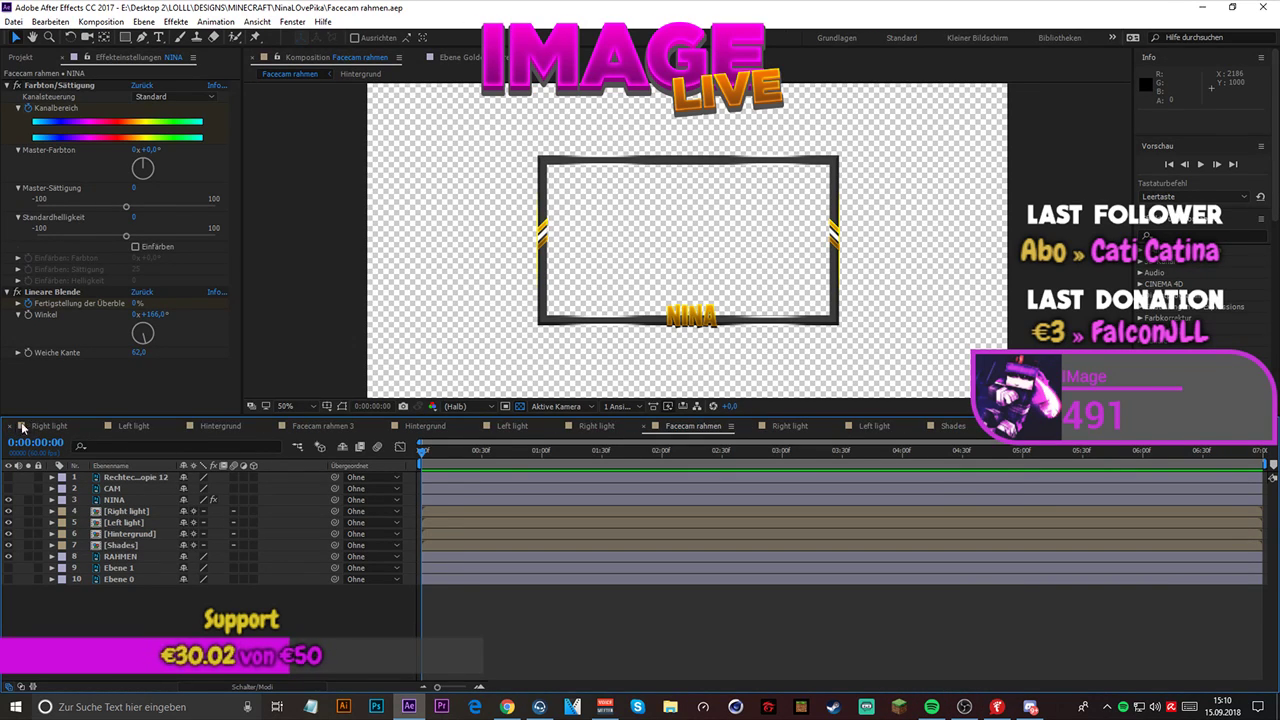
pyautogui.click(9, 428)
pyautogui.click(9, 428)
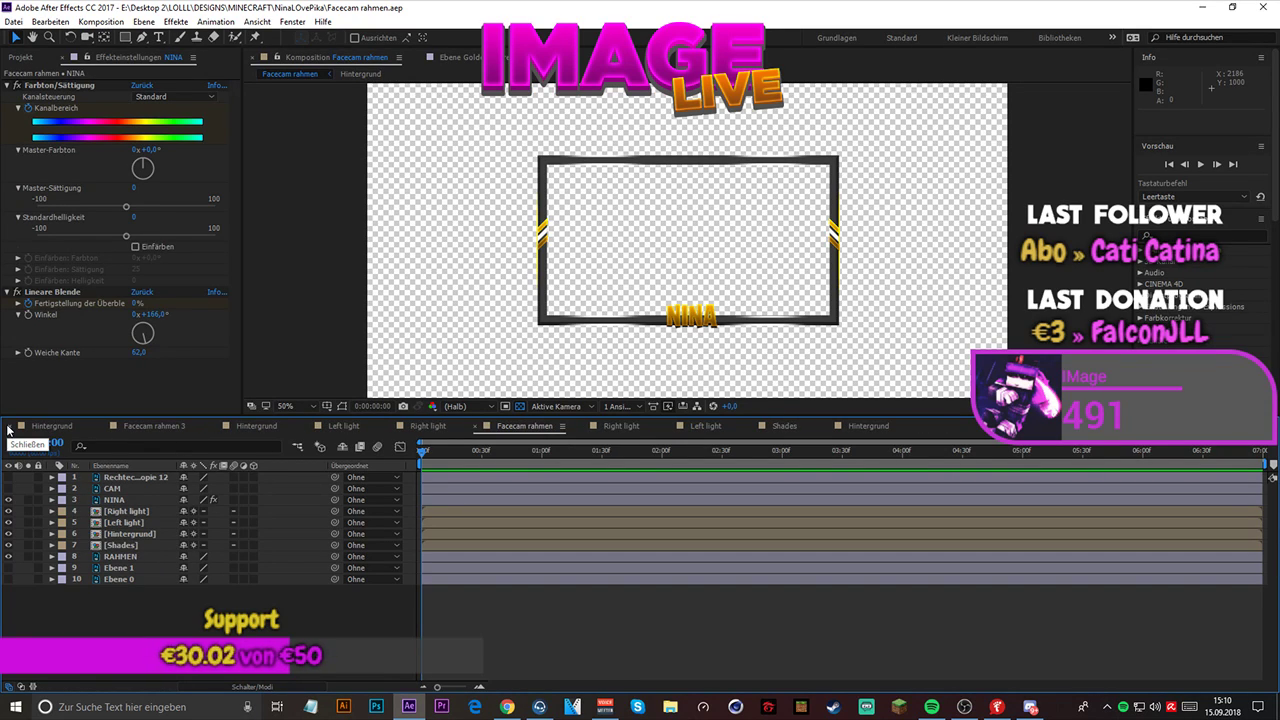
pyautogui.click(9, 428)
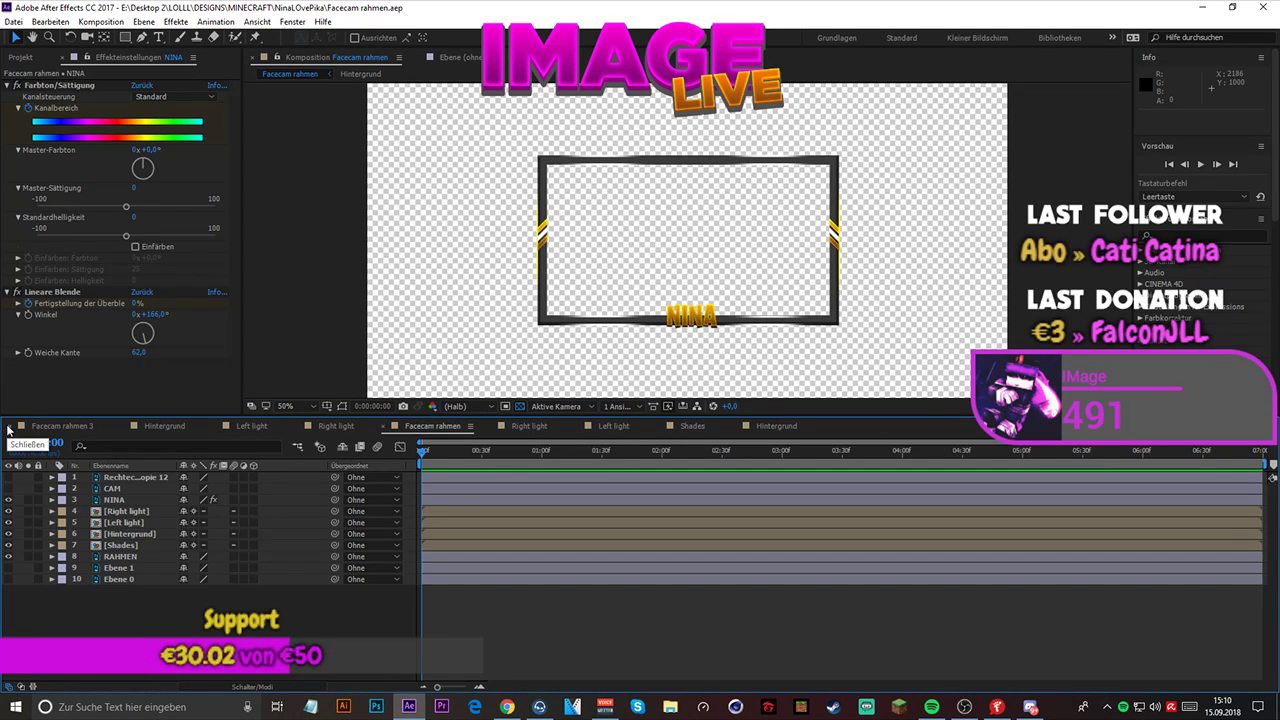
pyautogui.click(9, 428)
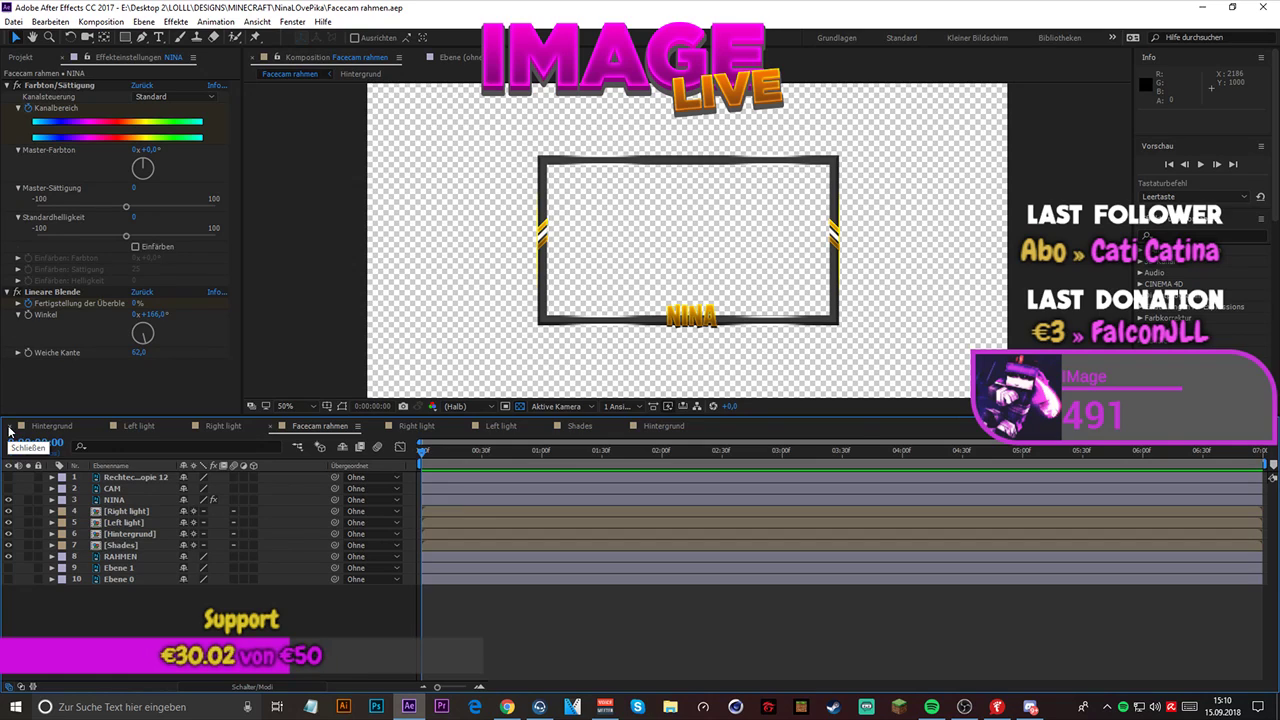
pyautogui.click(9, 428)
pyautogui.click(9, 428)
pyautogui.click(10, 428)
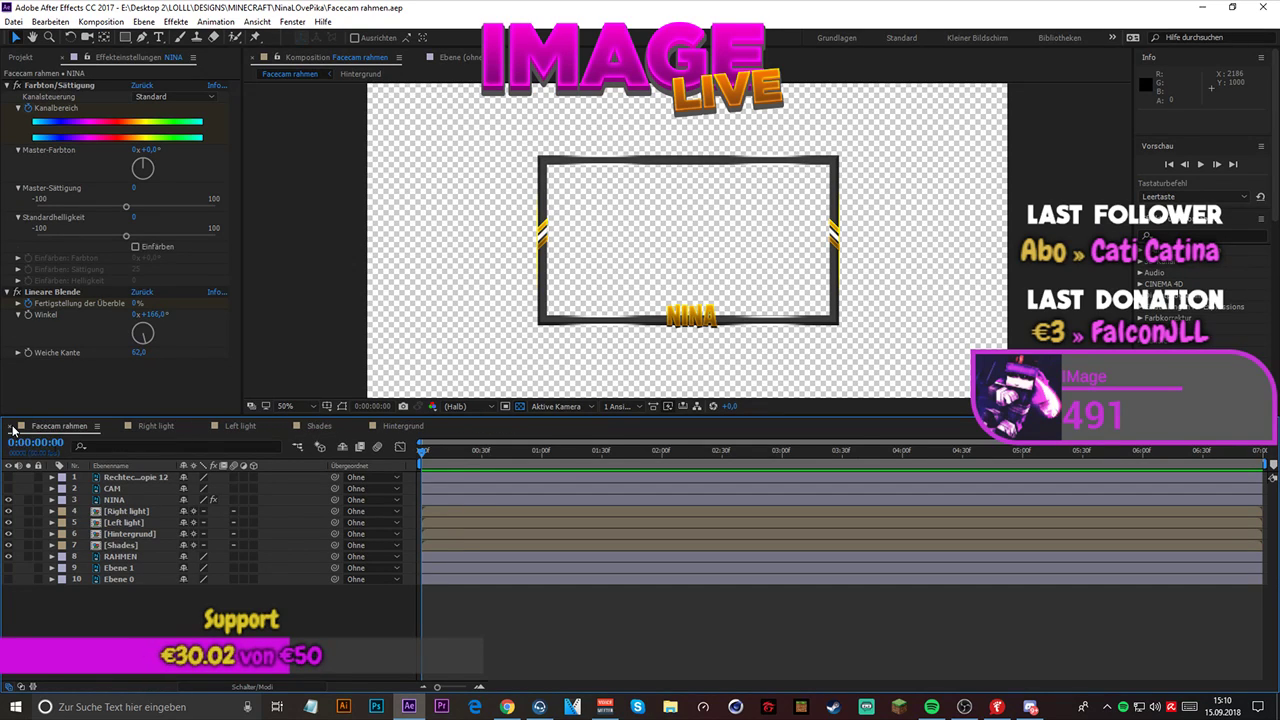
pyautogui.click(117, 427)
pyautogui.click(117, 427)
pyautogui.click(117, 427)
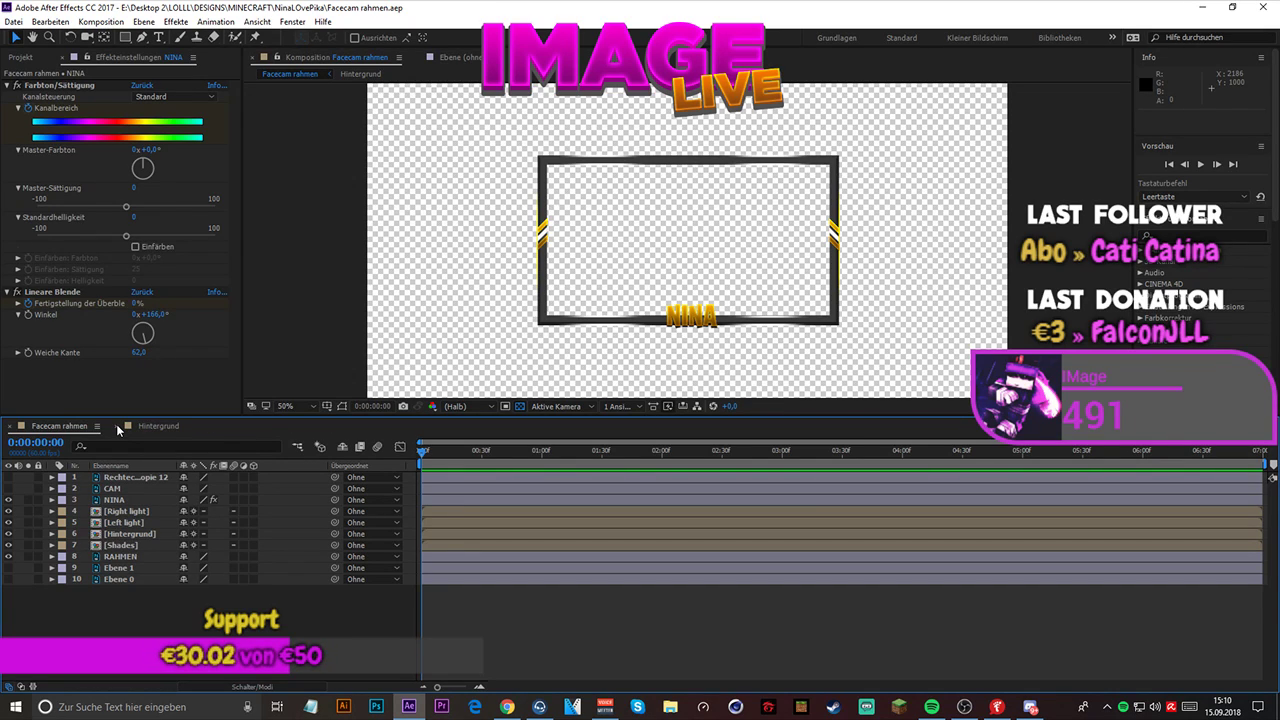
pyautogui.click(117, 427)
pyautogui.hotkey('alt', 'Tab')
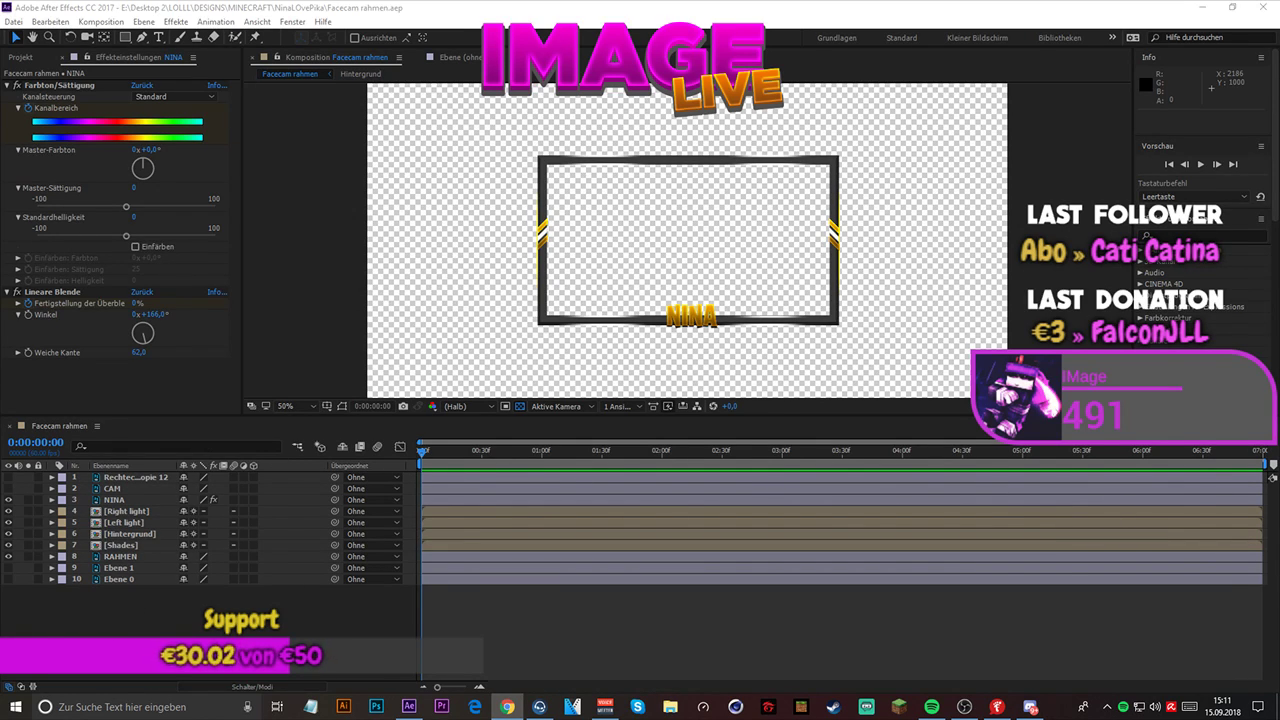
pyautogui.click(96, 428)
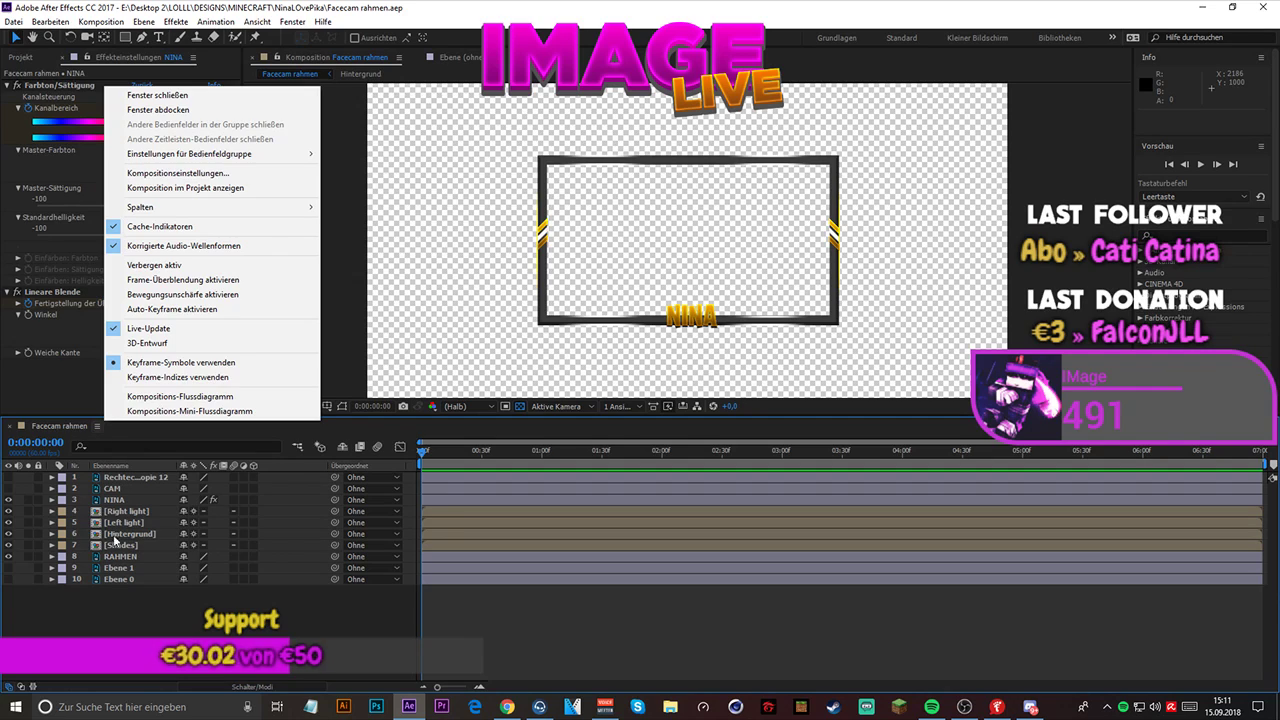
pyautogui.click(86, 627)
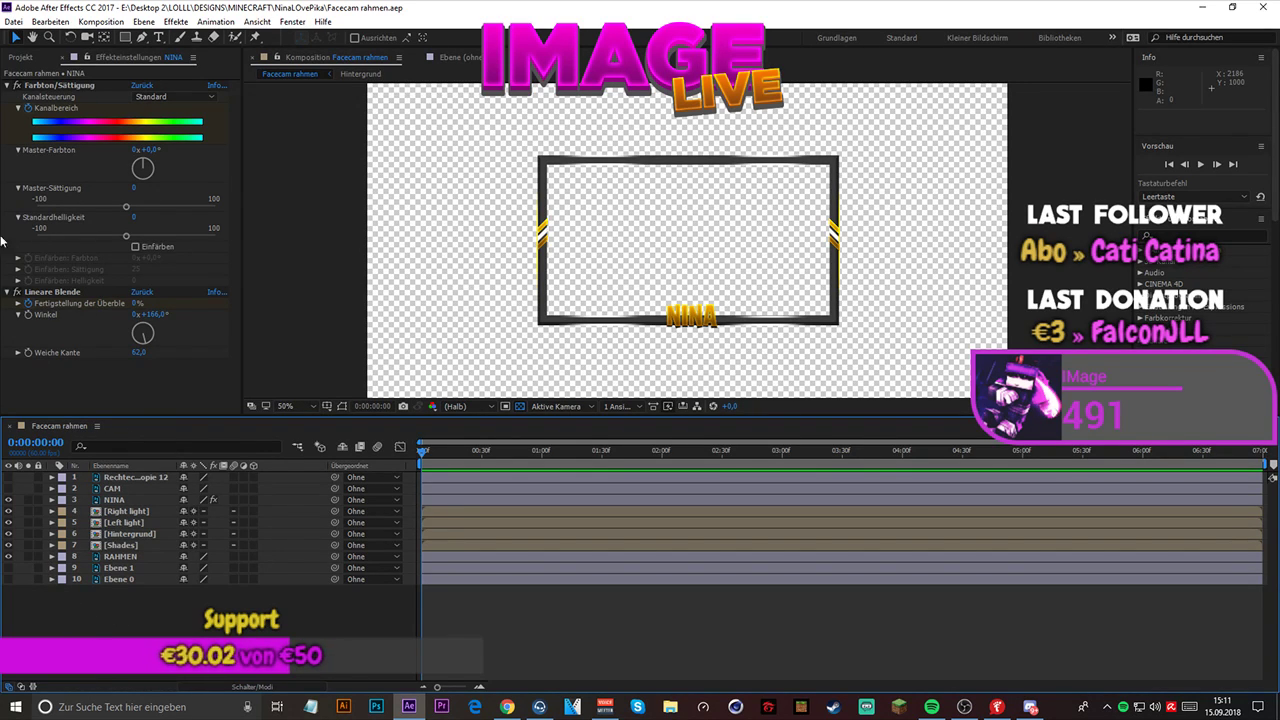
pyautogui.click(22, 57)
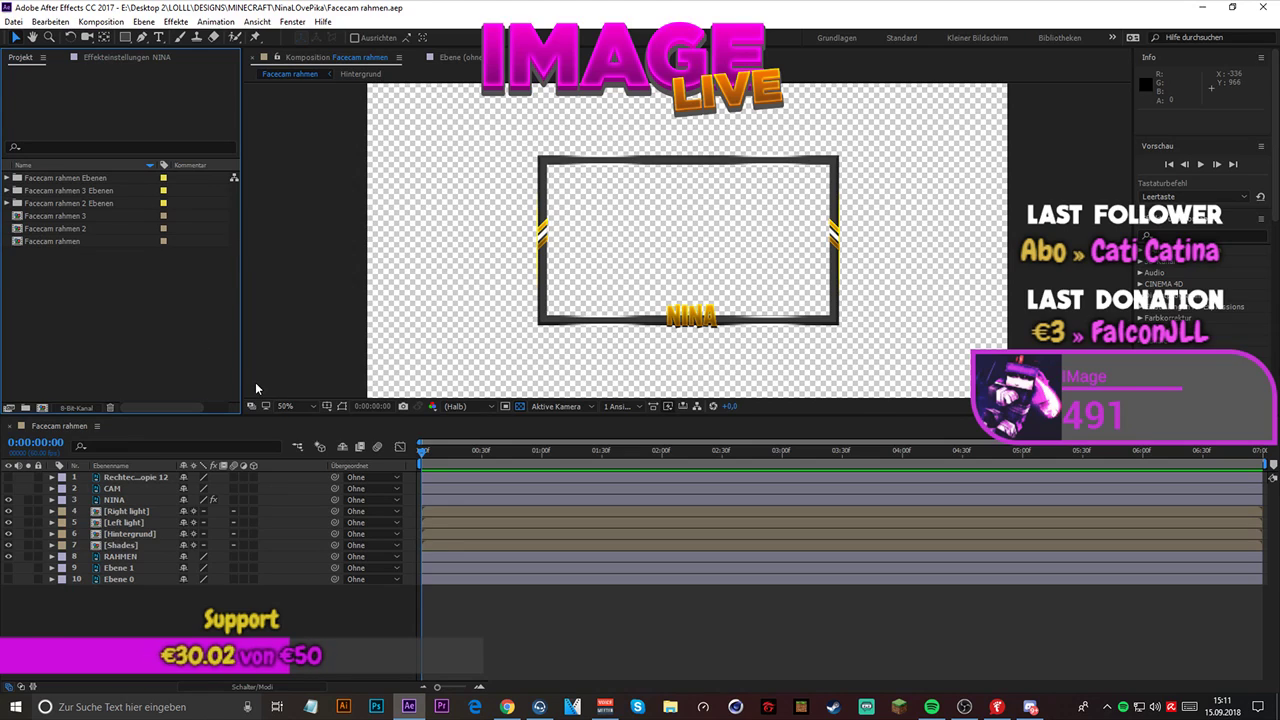
pyautogui.press('space')
pyautogui.click(74, 218)
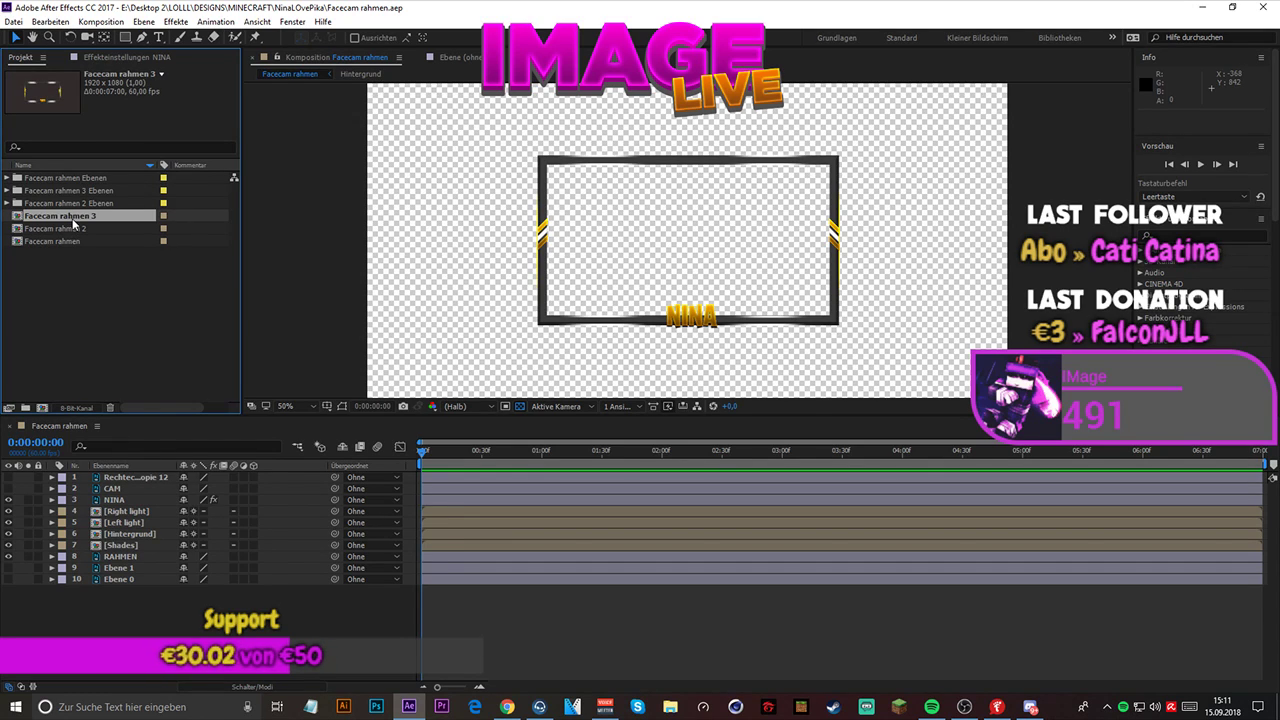
pyautogui.click(122, 328)
pyautogui.click(120, 590)
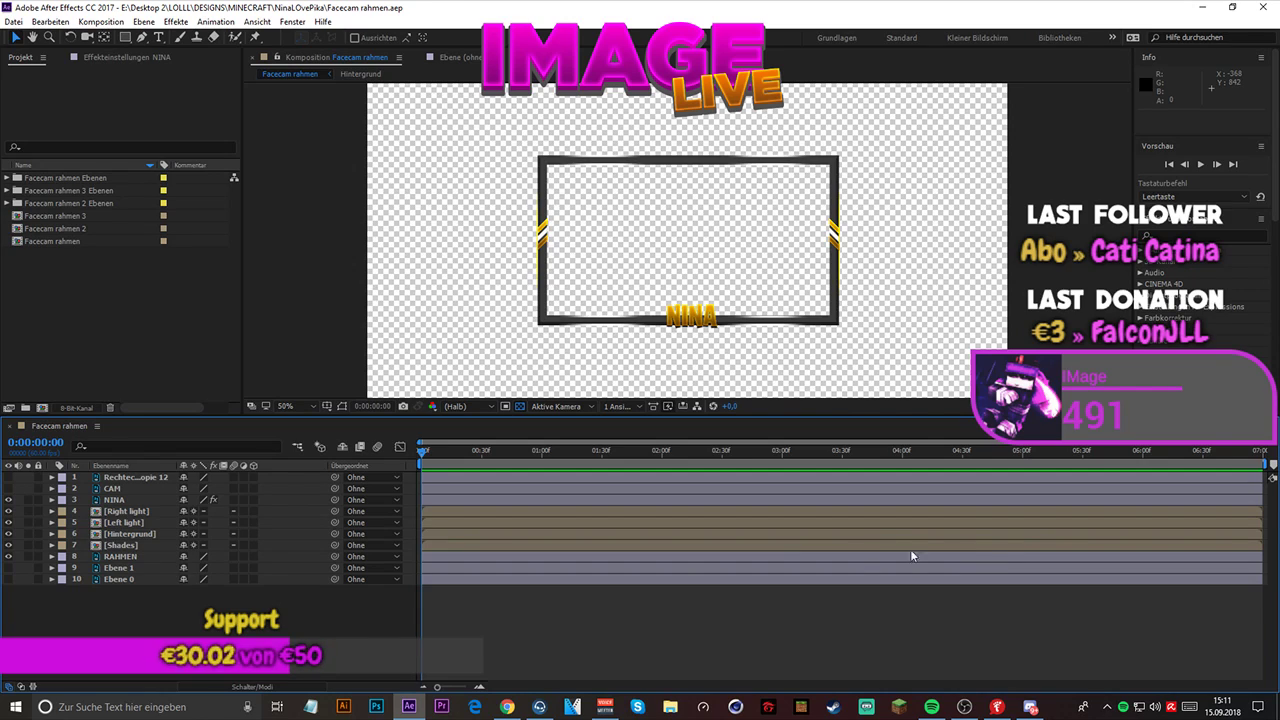
pyautogui.click(253, 688)
pyautogui.click(253, 688)
# - Add the Facecam rahmen composition to the render queue
pyautogui.click(13, 21)
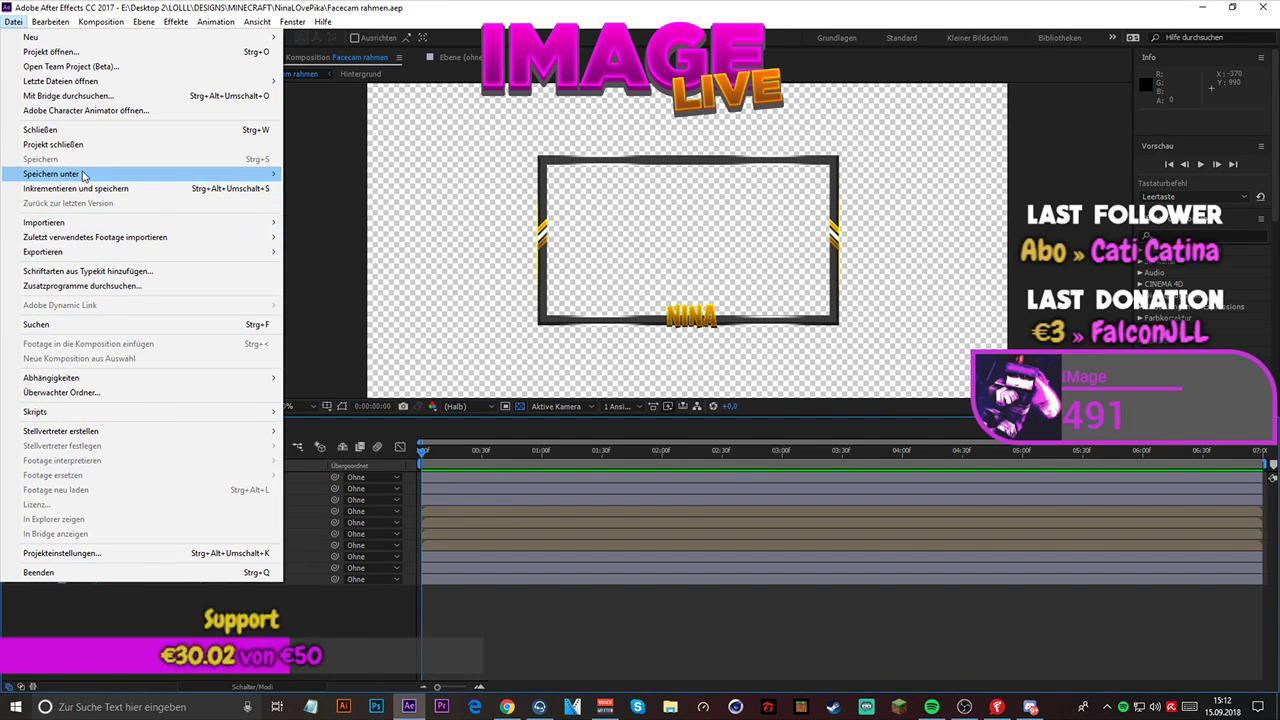
pyautogui.moveTo(120, 238)
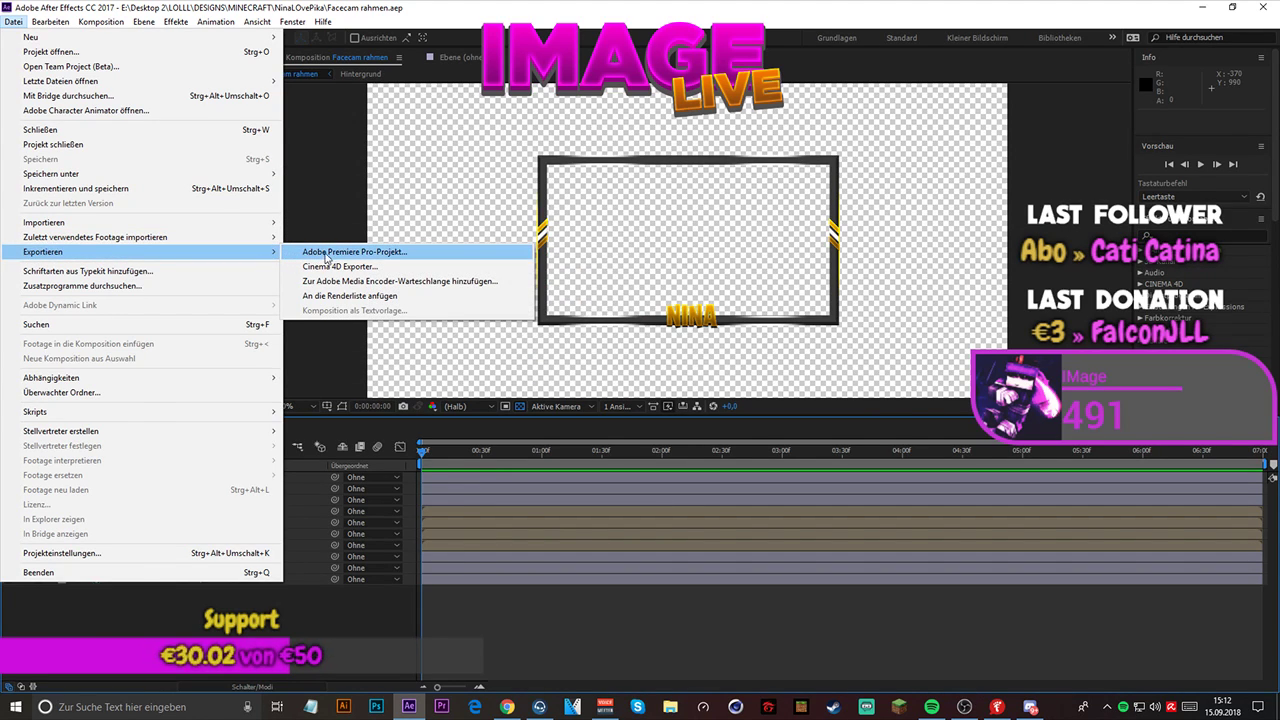
pyautogui.click(379, 297)
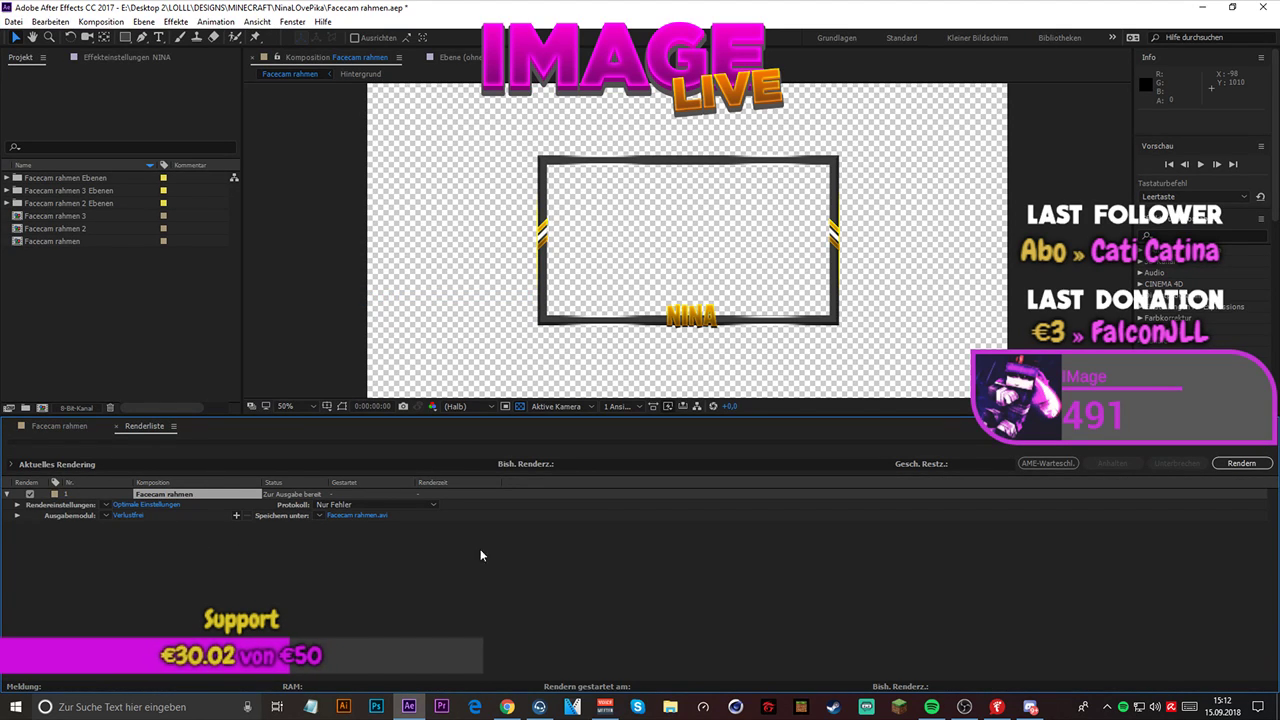
# - Check the output file destination and the render settings of the queued Facecam rahmen composition
pyautogui.click(507, 707)
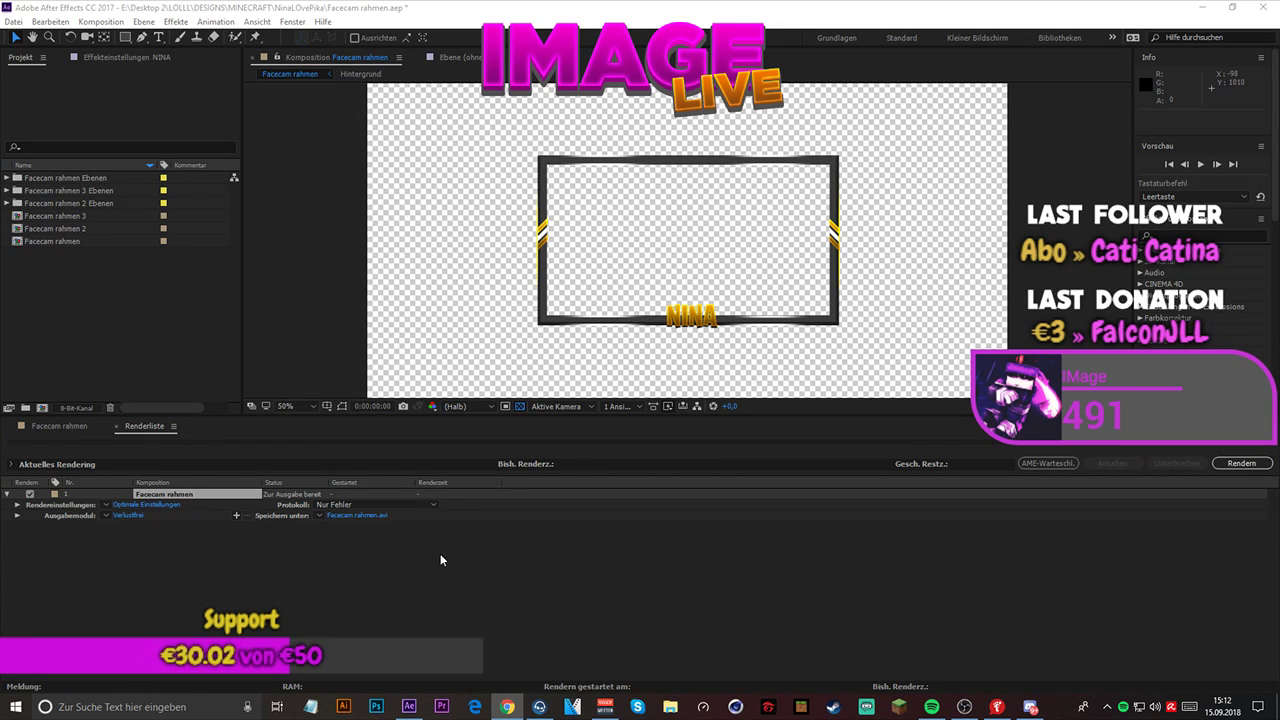
pyautogui.click(352, 514)
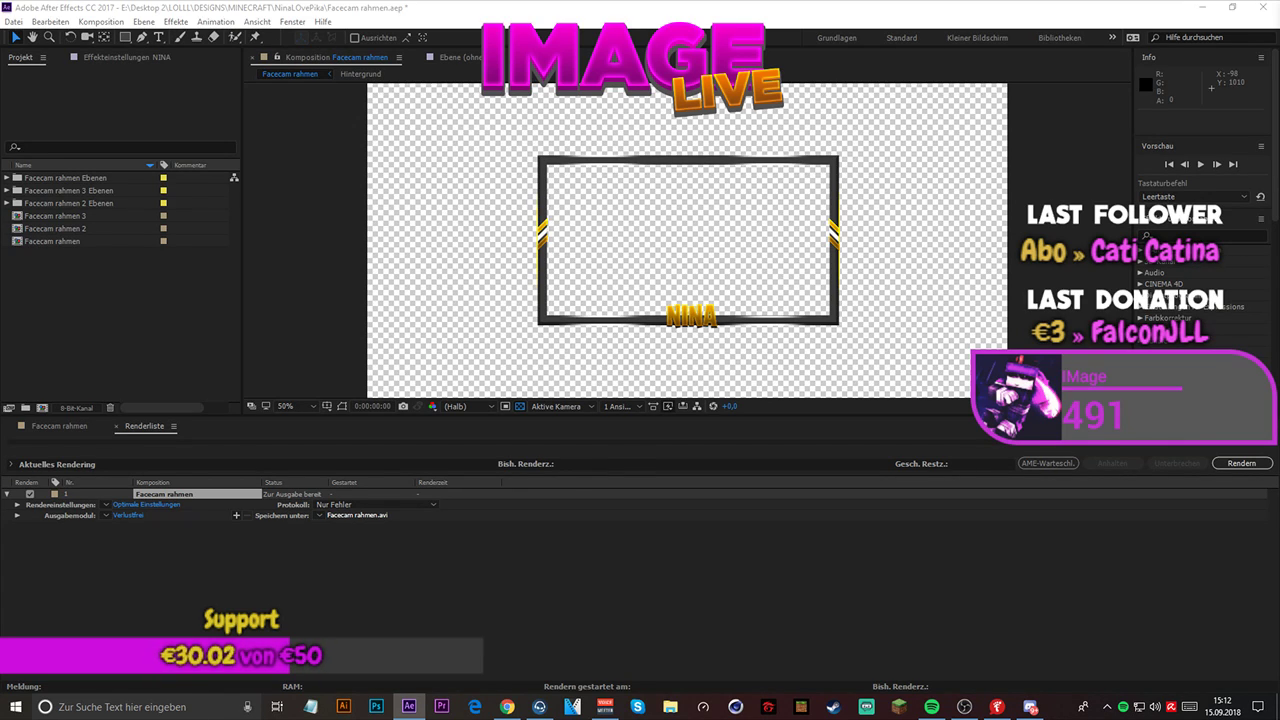
pyautogui.press('Escape')
pyautogui.hotkey('alt', 'Tab')
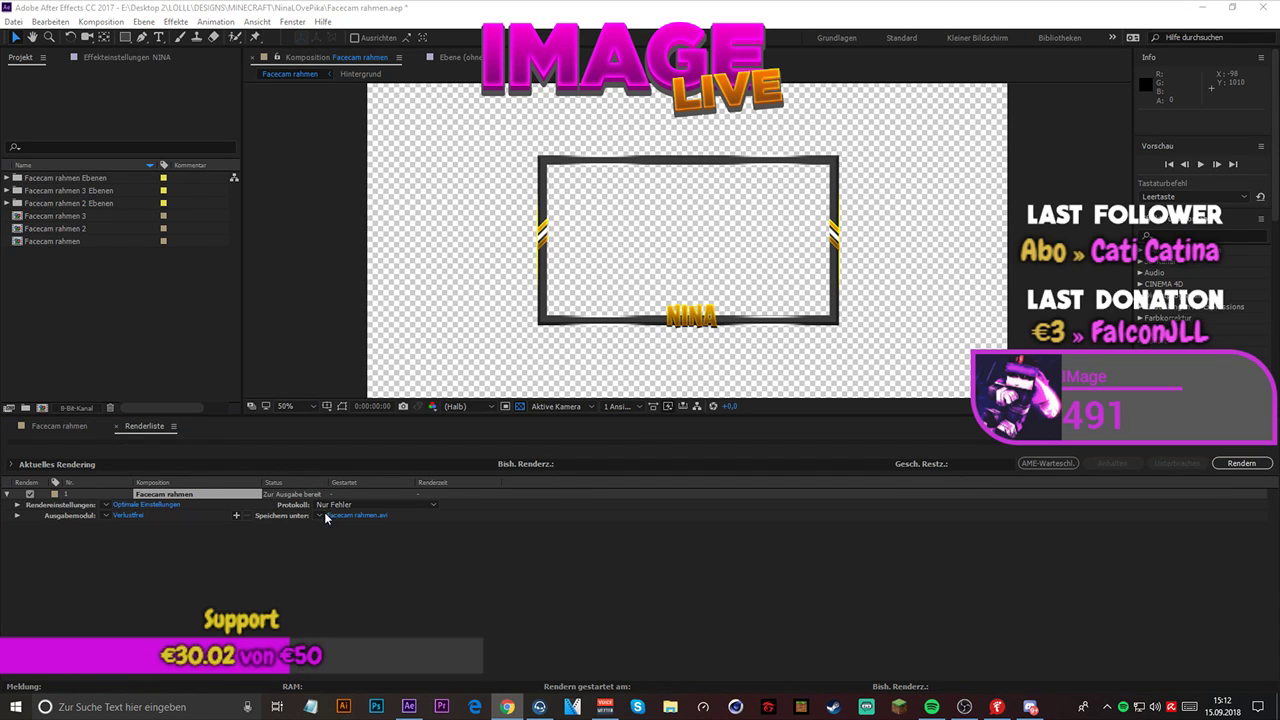
pyautogui.click(150, 505)
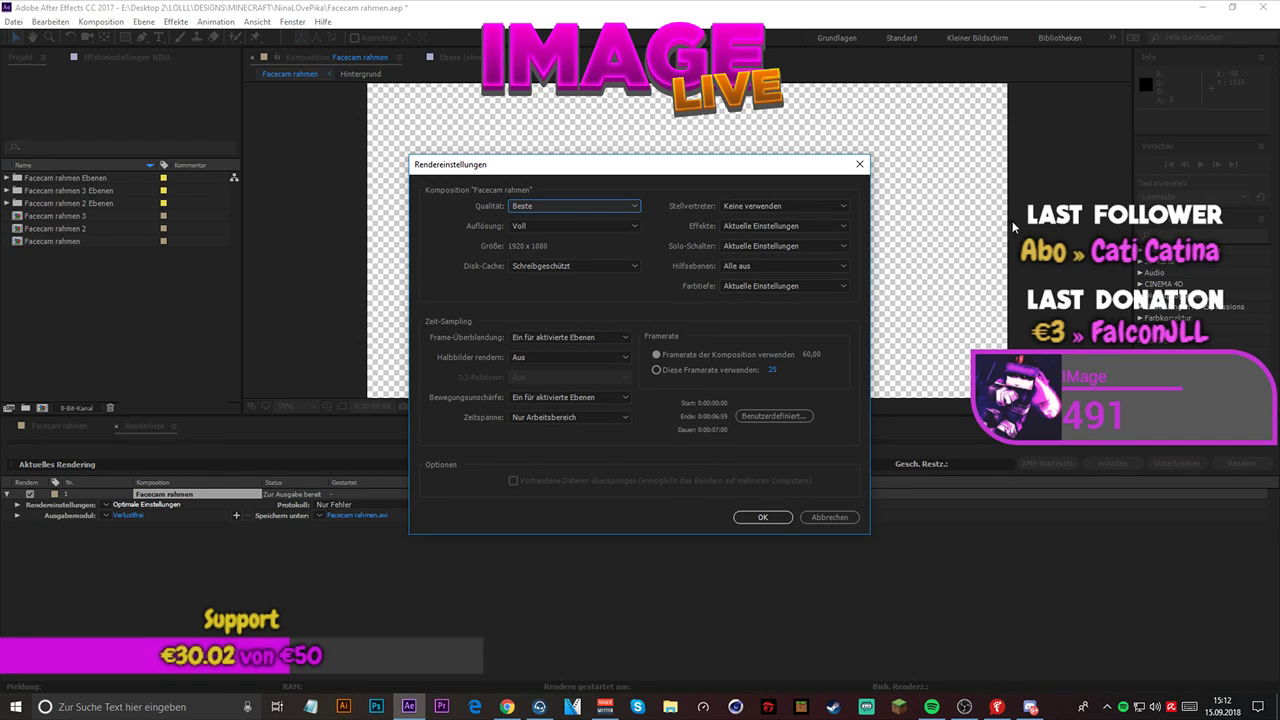
pyautogui.click(859, 164)
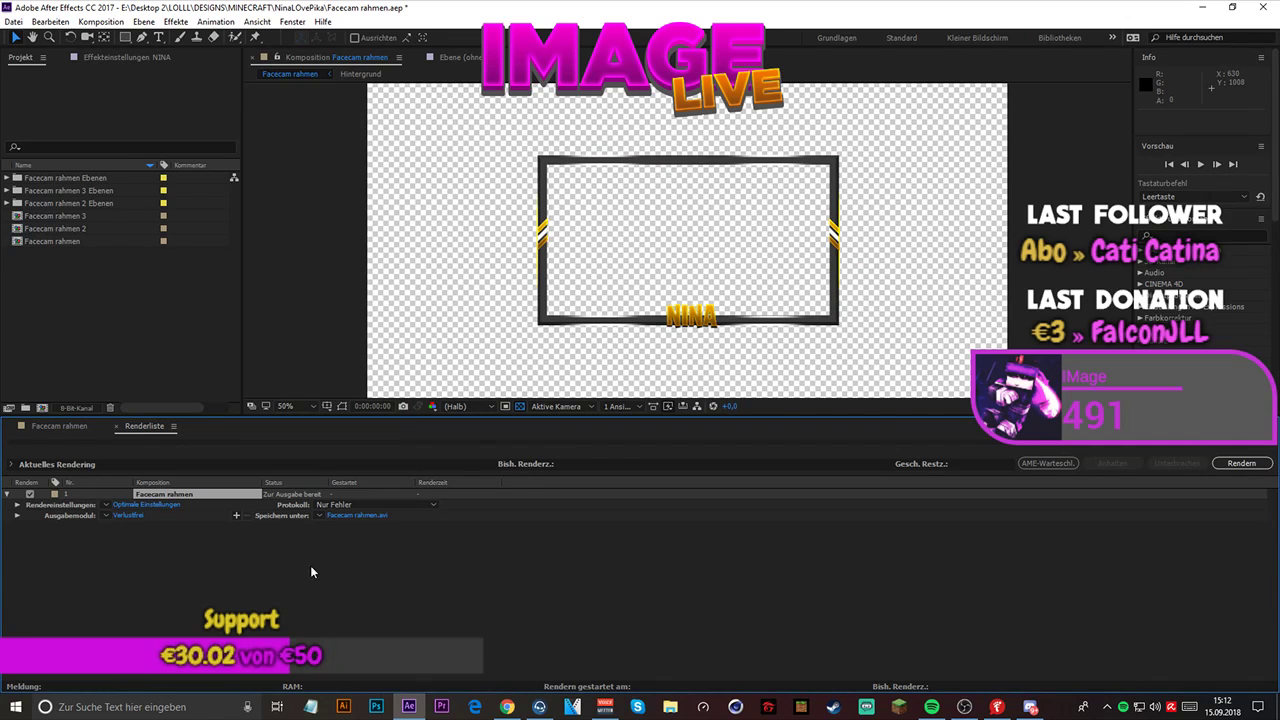
# - Set the output module's channels to RGB + Alphakanal for the queued AVI and accept the settings
pyautogui.click(137, 511)
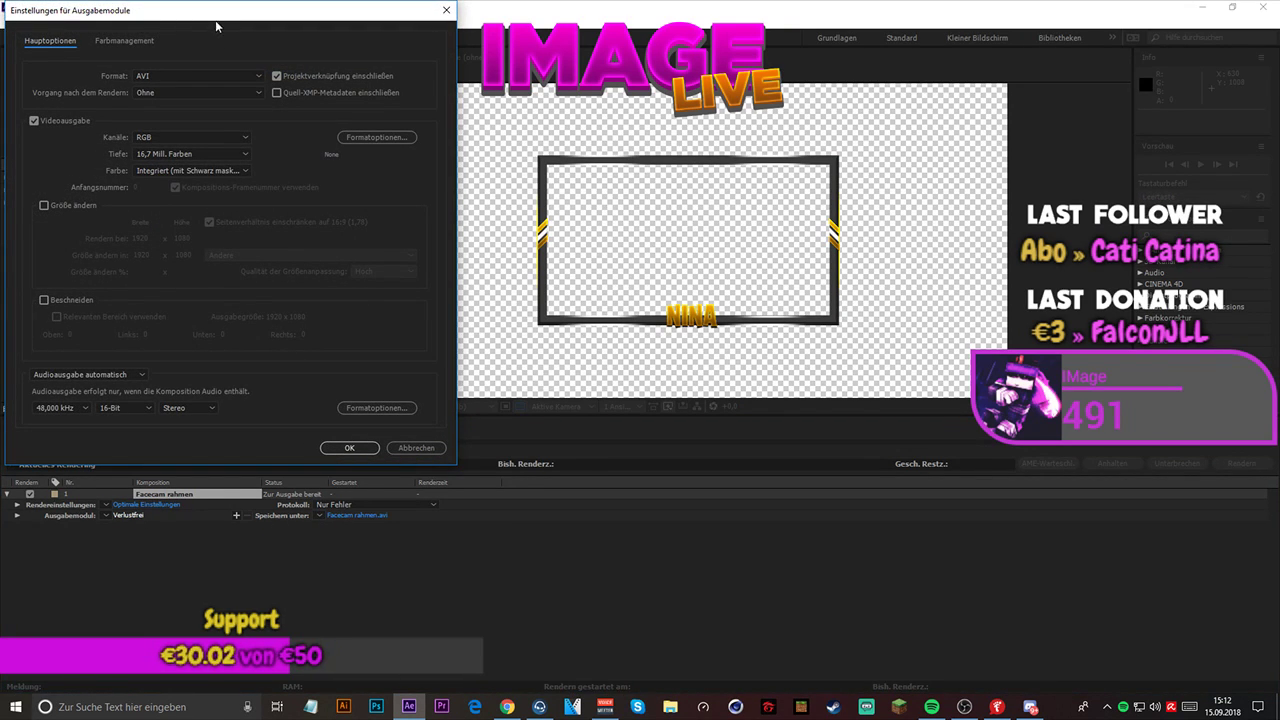
pyautogui.moveTo(215, 20); pyautogui.dragTo(681, 179)
pyautogui.click(660, 300)
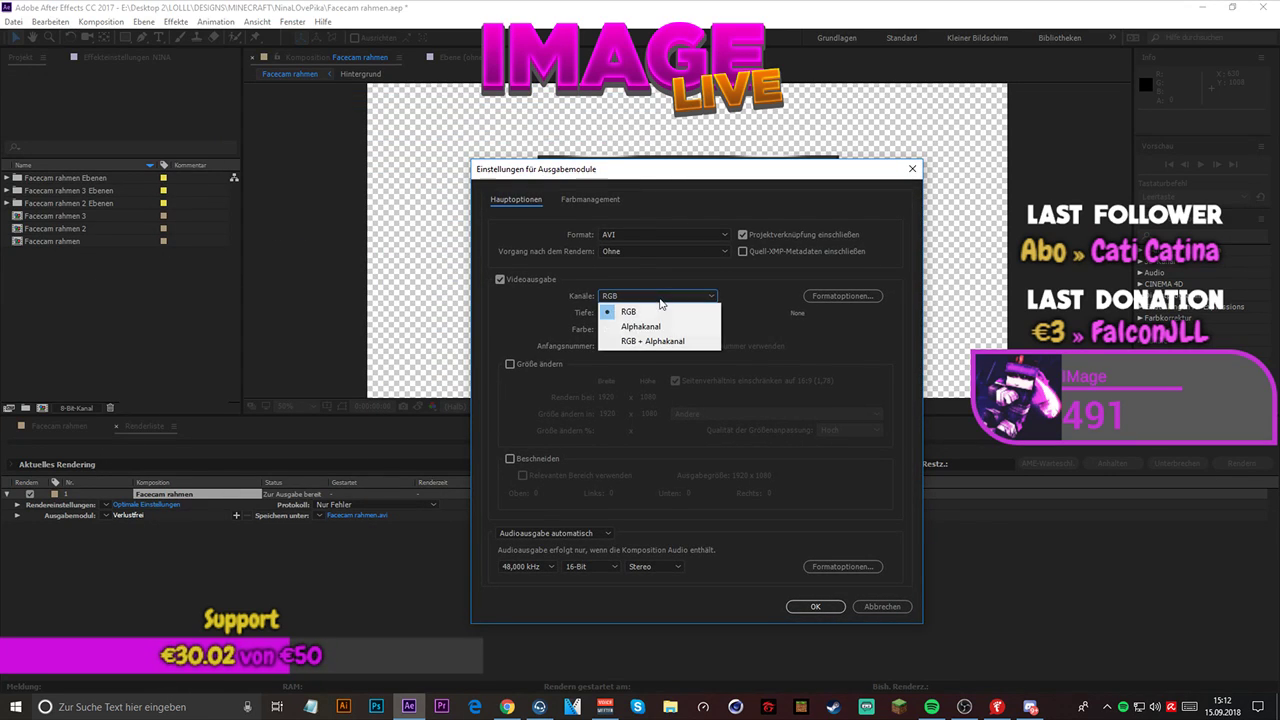
pyautogui.click(655, 341)
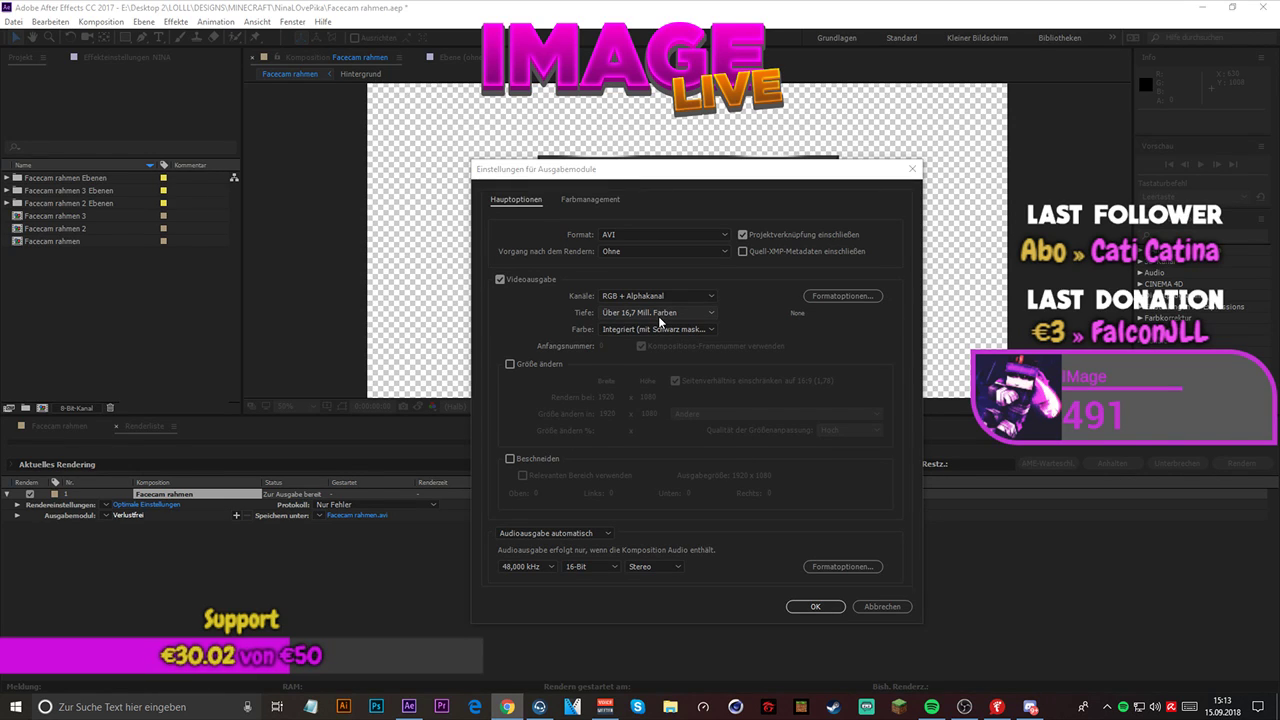
pyautogui.click(659, 316)
pyautogui.click(660, 316)
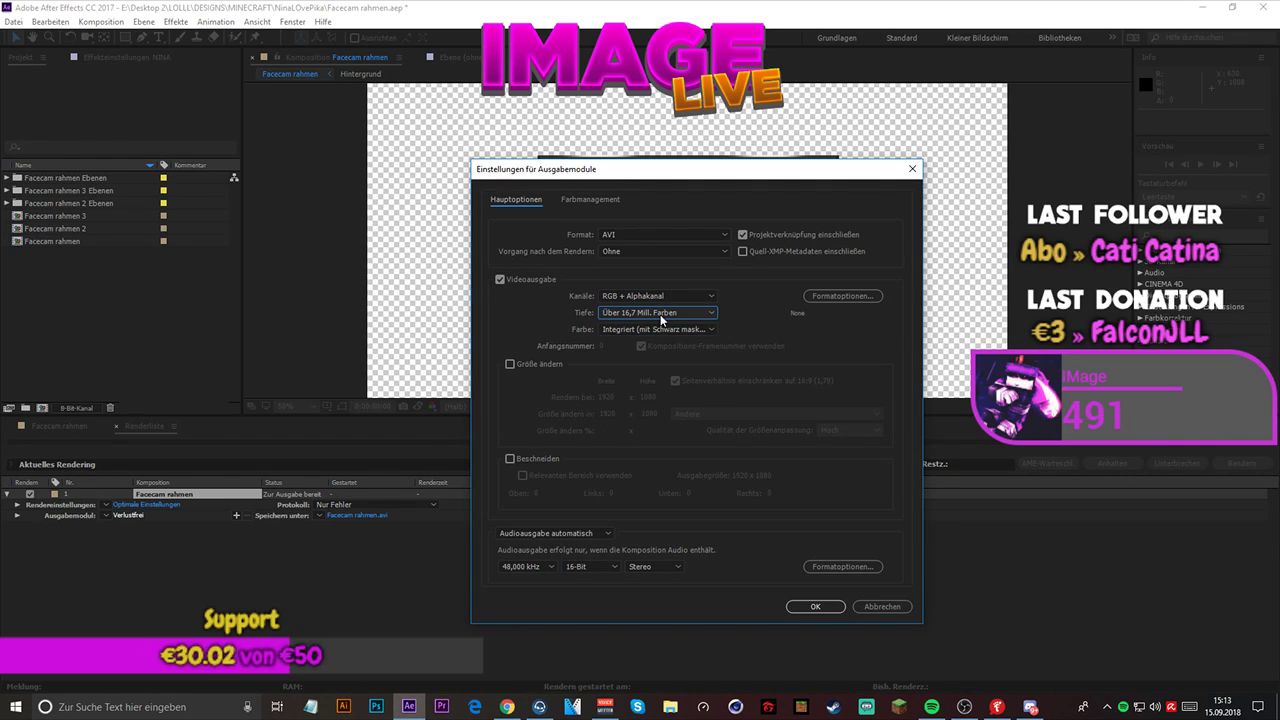
pyautogui.hotkey('alt', 'Tab')
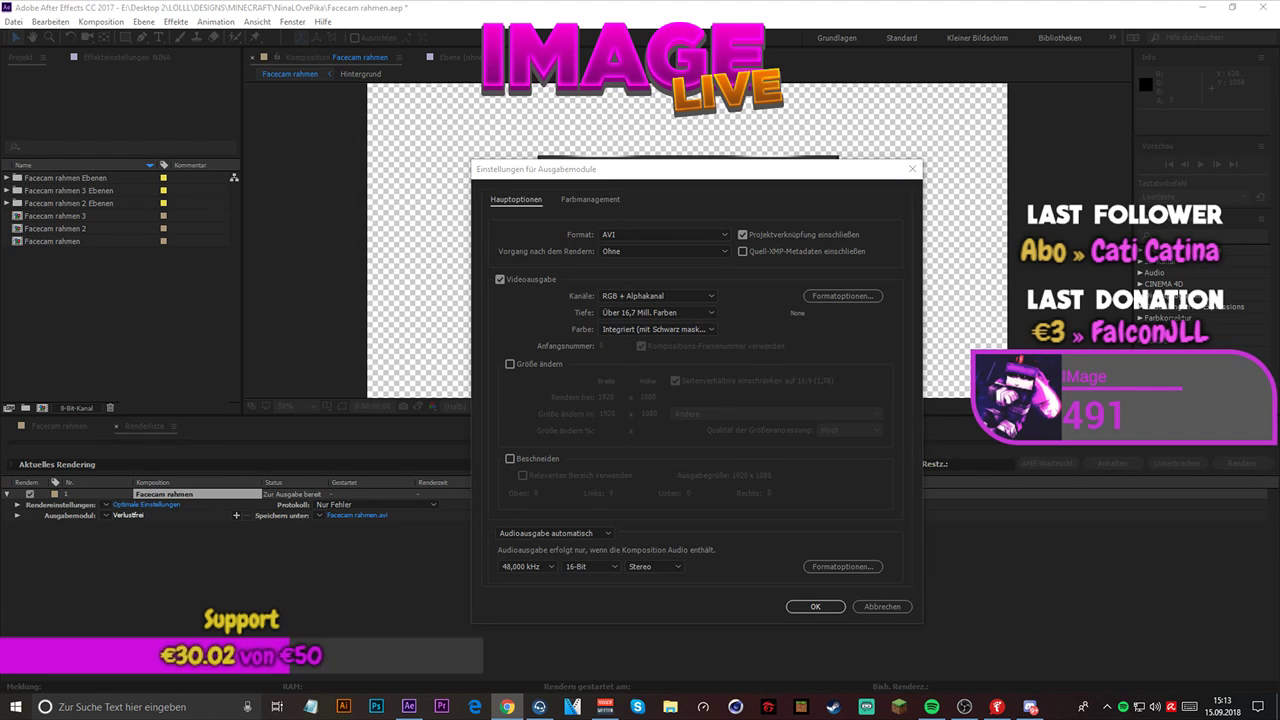
pyautogui.click(823, 603)
pyautogui.click(808, 607)
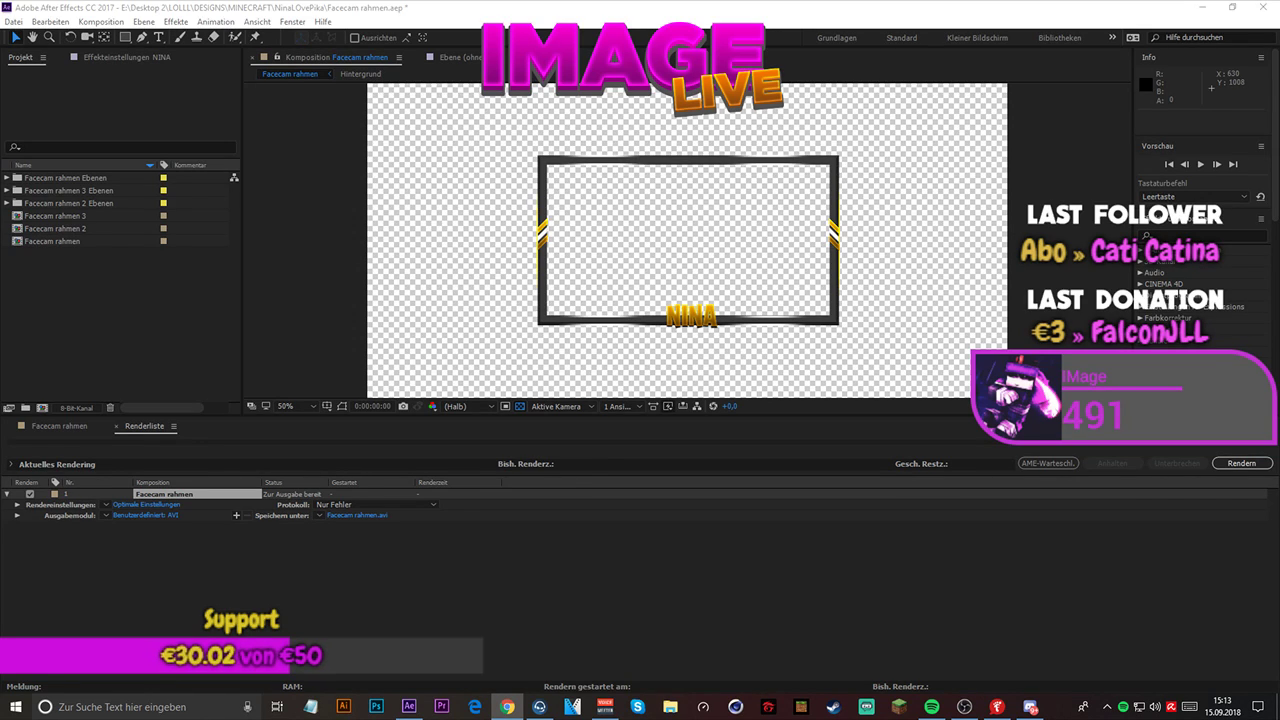
# - Render the queued Facecam rahmen composition to Facecam rahmen.avi and save the project
pyautogui.click(1238, 463)
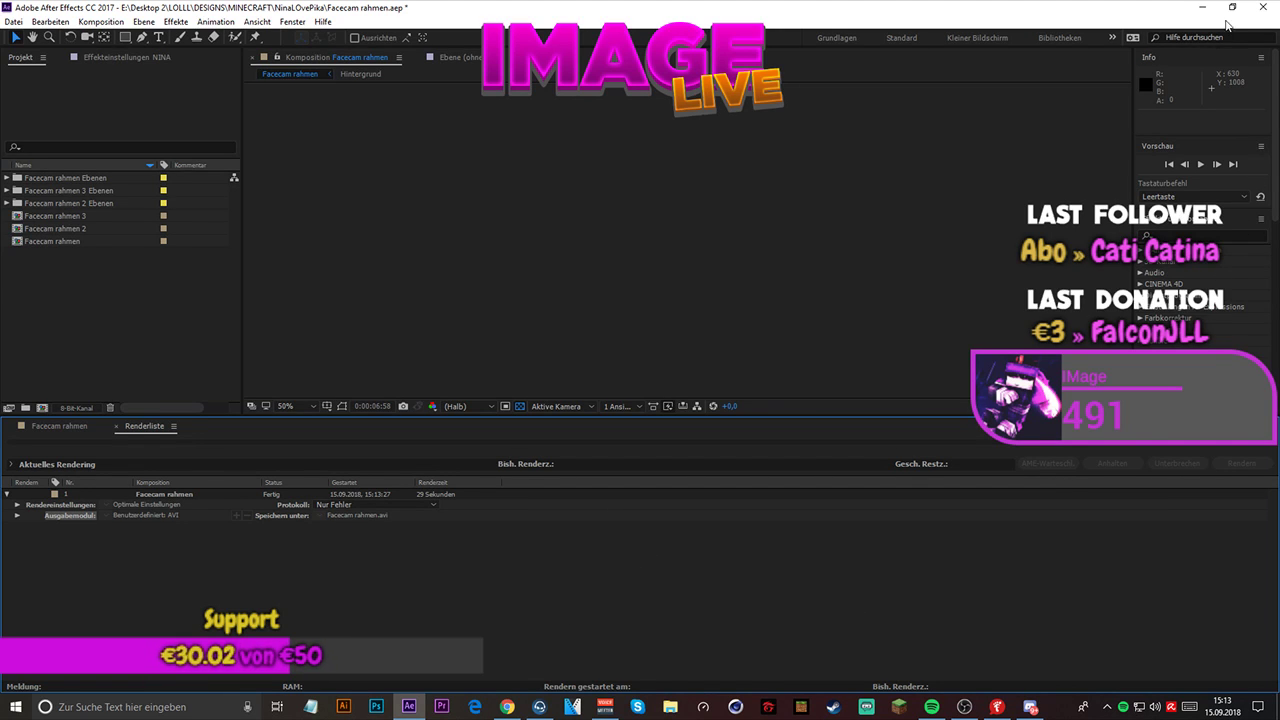
pyautogui.click(13, 21)
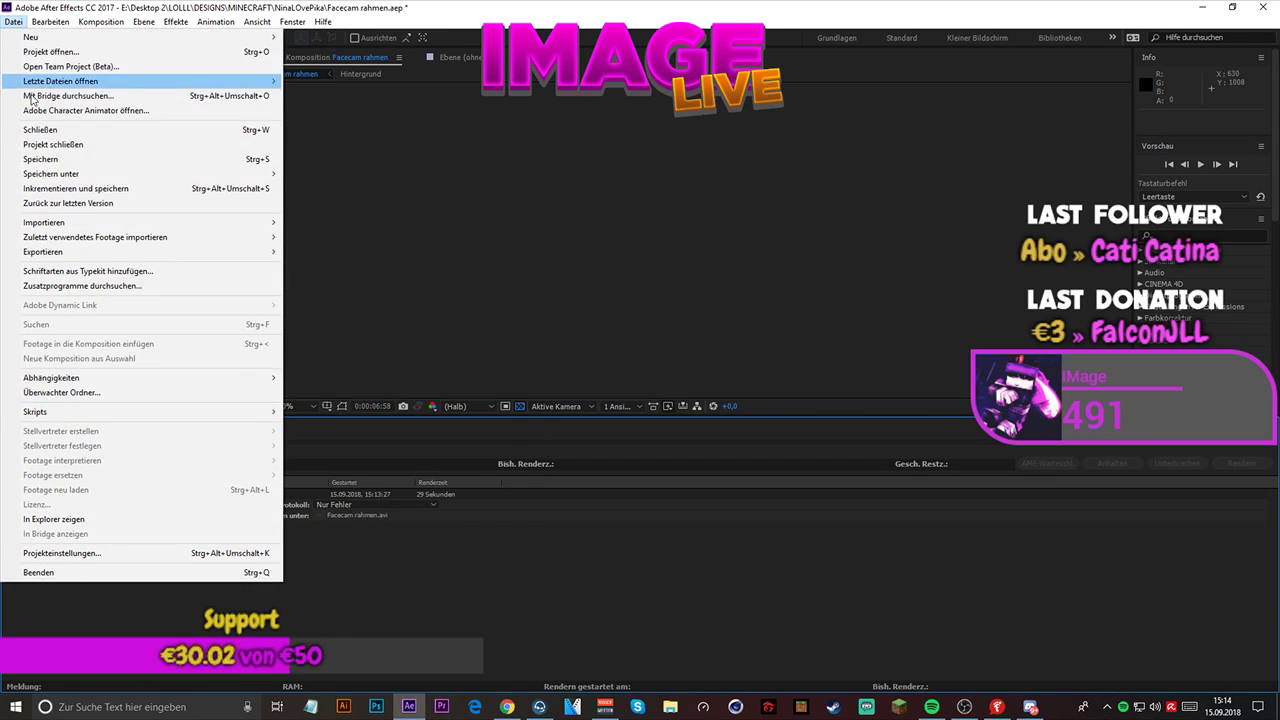
pyautogui.click(62, 161)
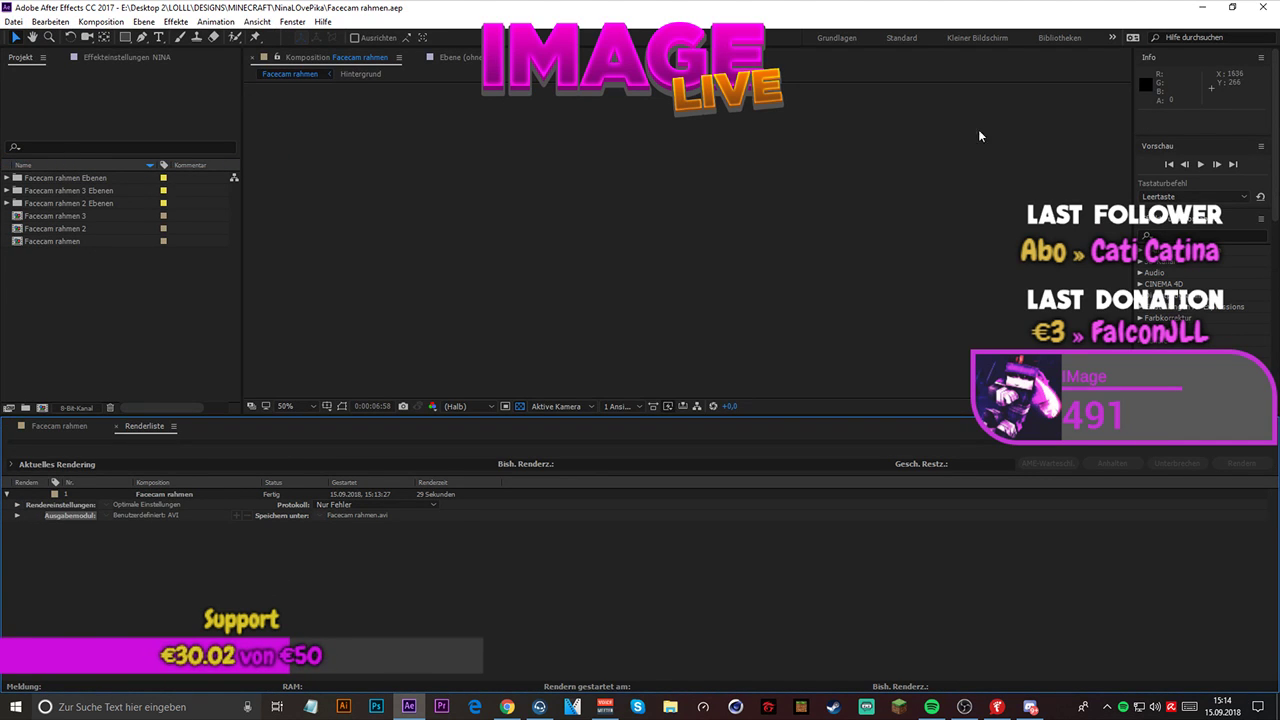
# - Close After Effects
pyautogui.click(1262, 7)
pyautogui.click(965, 707)
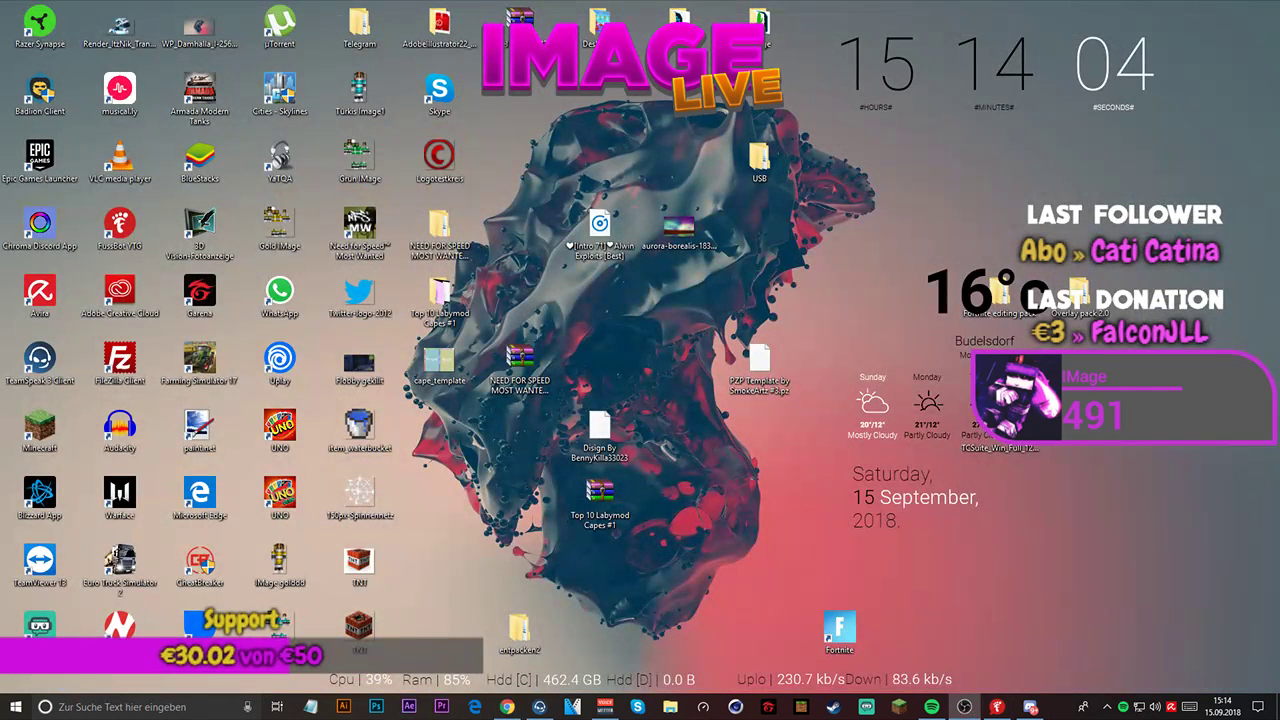